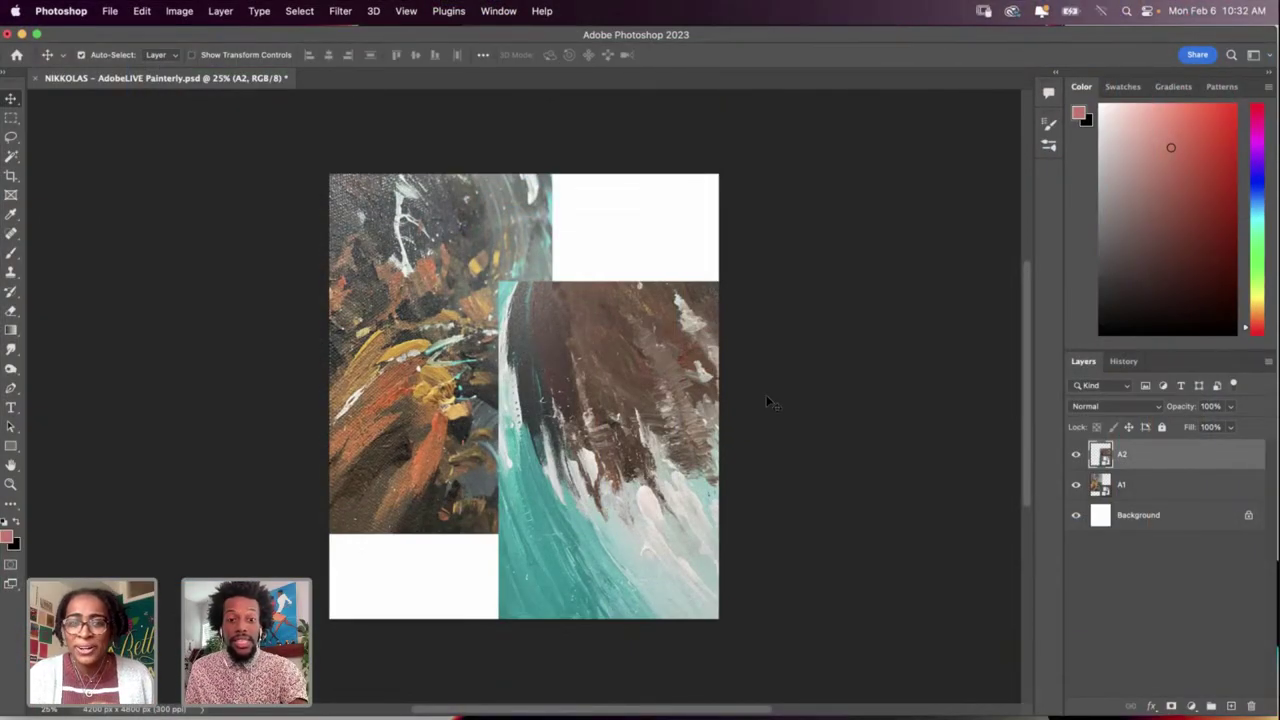
Step: Switch to Chrome, view the nikkolas.art home page with its artwork slideshow and shop sections, and return to the Photoshop document
key("super+Tab")
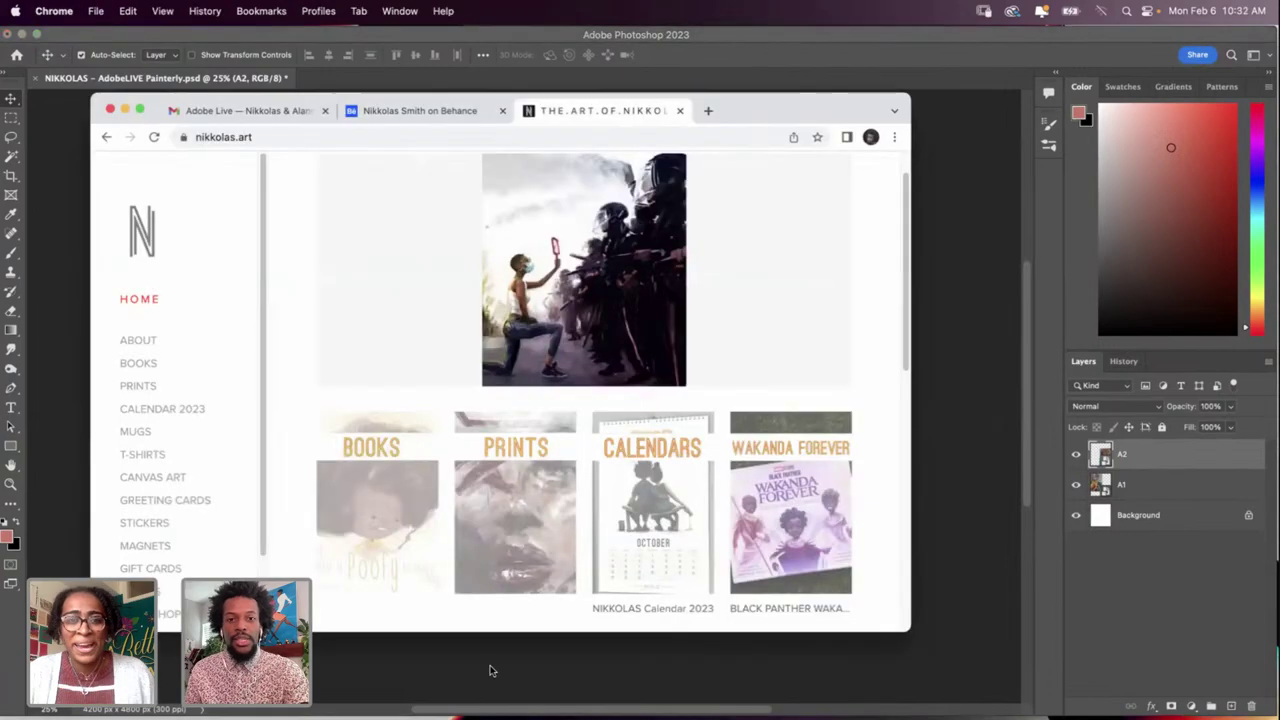
left_click(696, 136)
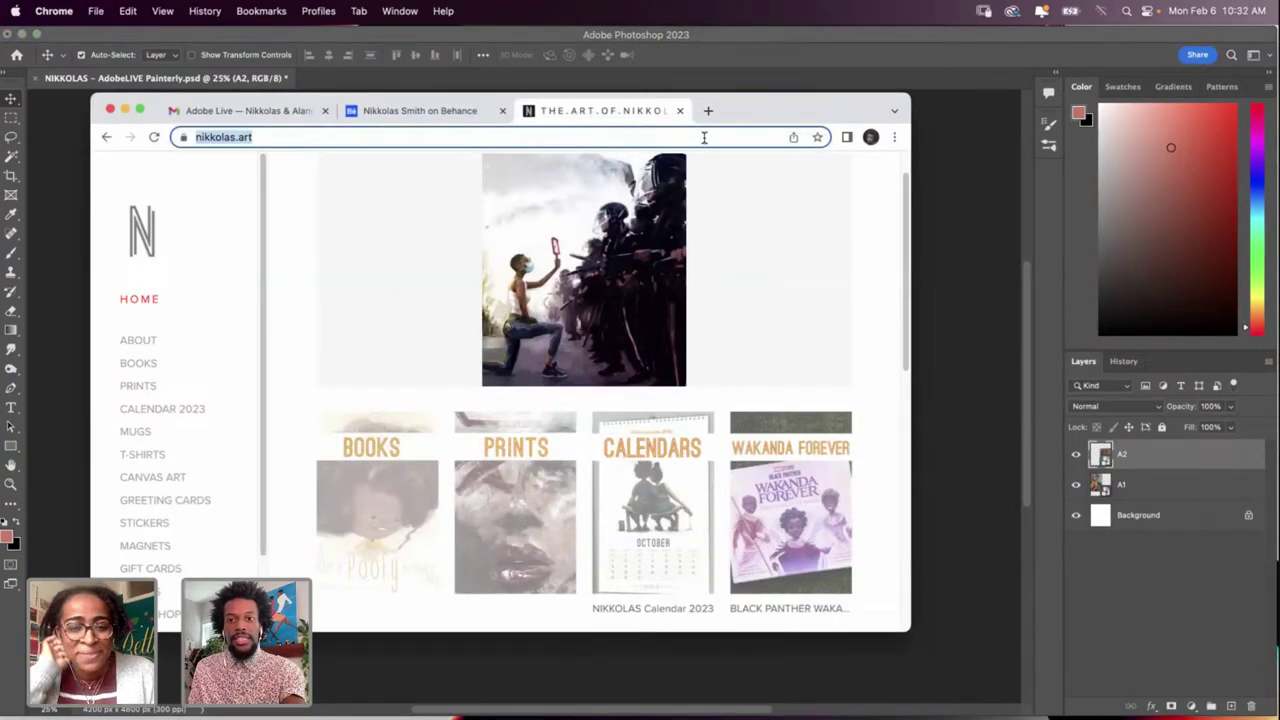
key("Return")
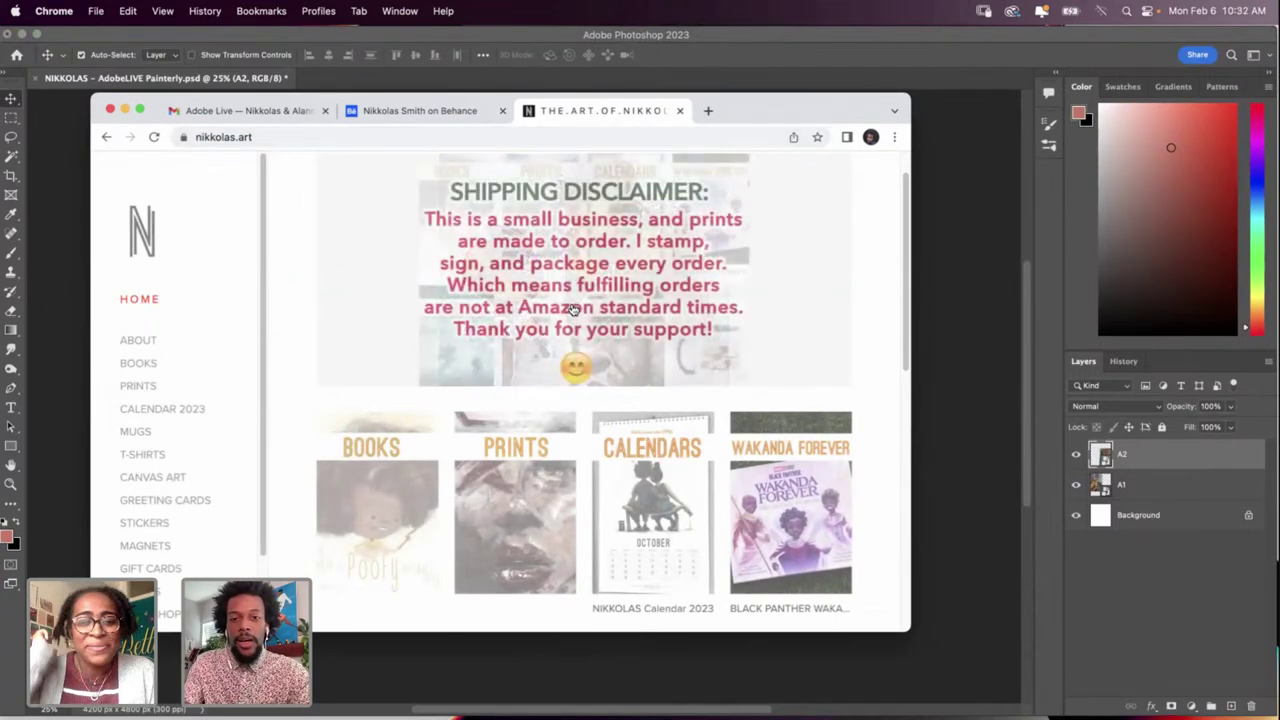
scroll(712, 403, "down", 2)
scroll(712, 403, "up", 3)
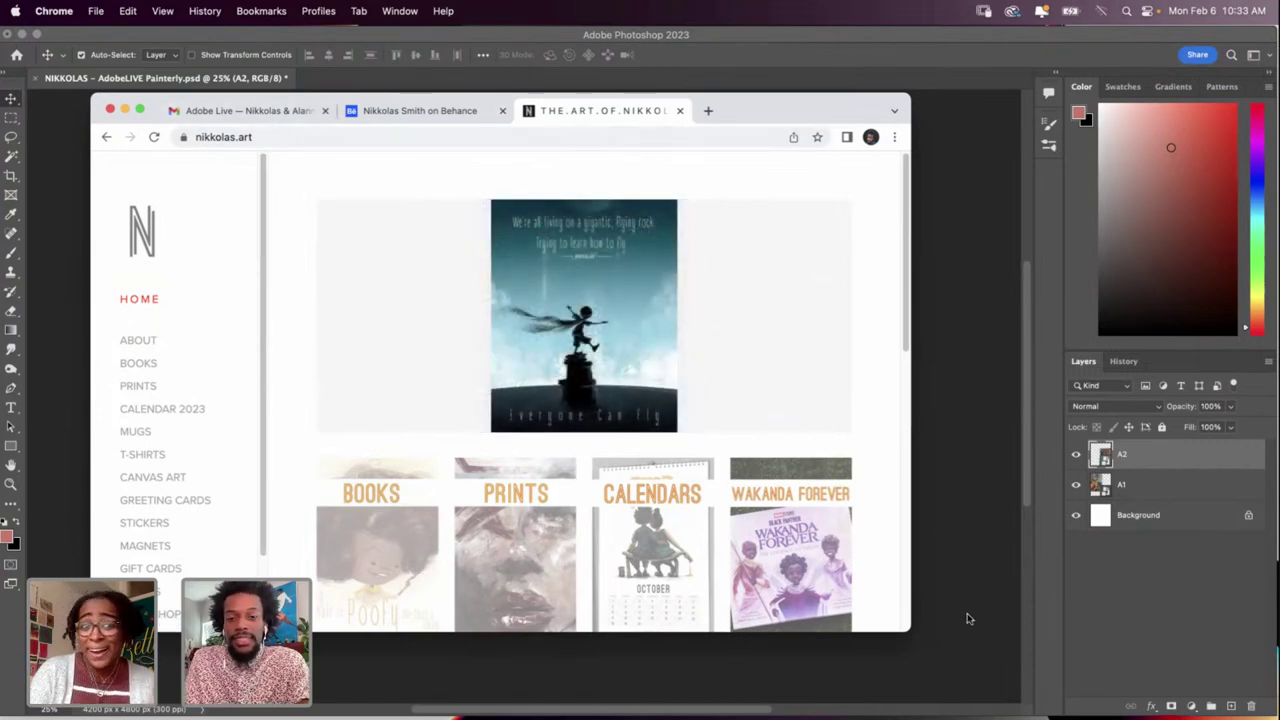
left_click(967, 618)
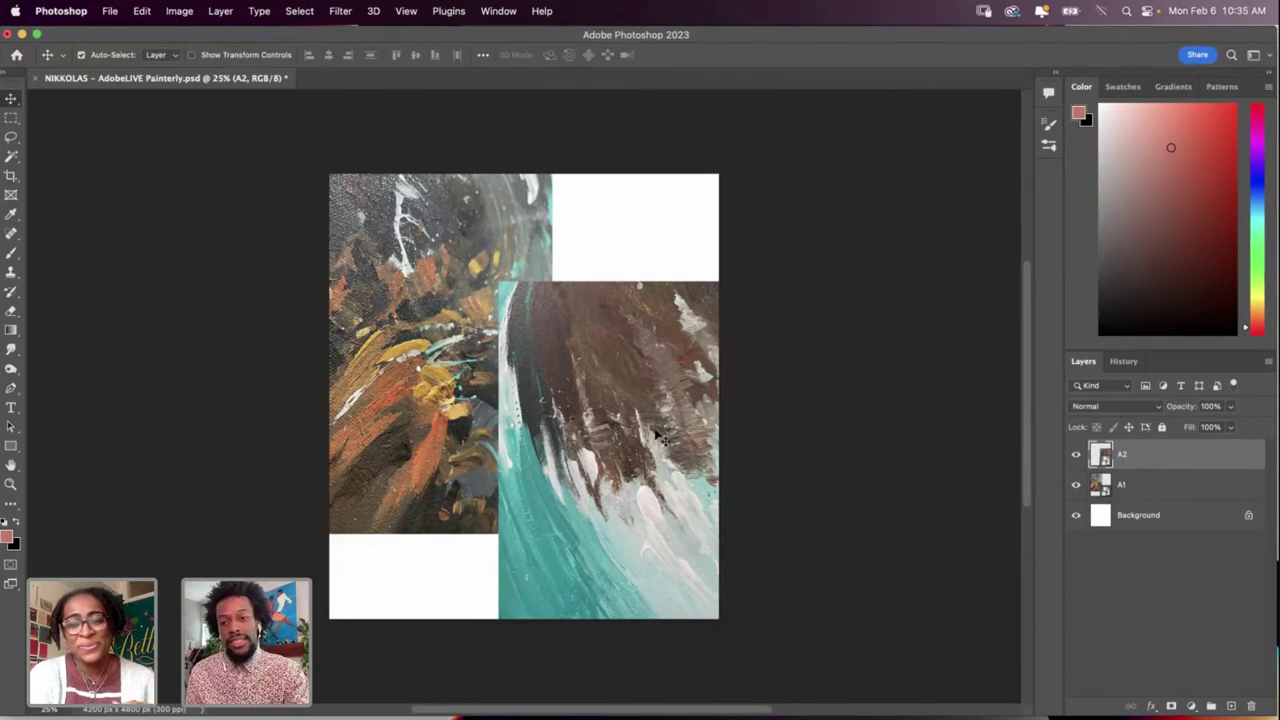
Step: Hide the A2 and A1 reference layers and add a new empty layer directly above the Background
left_click(1077, 456)
left_click(1076, 485)
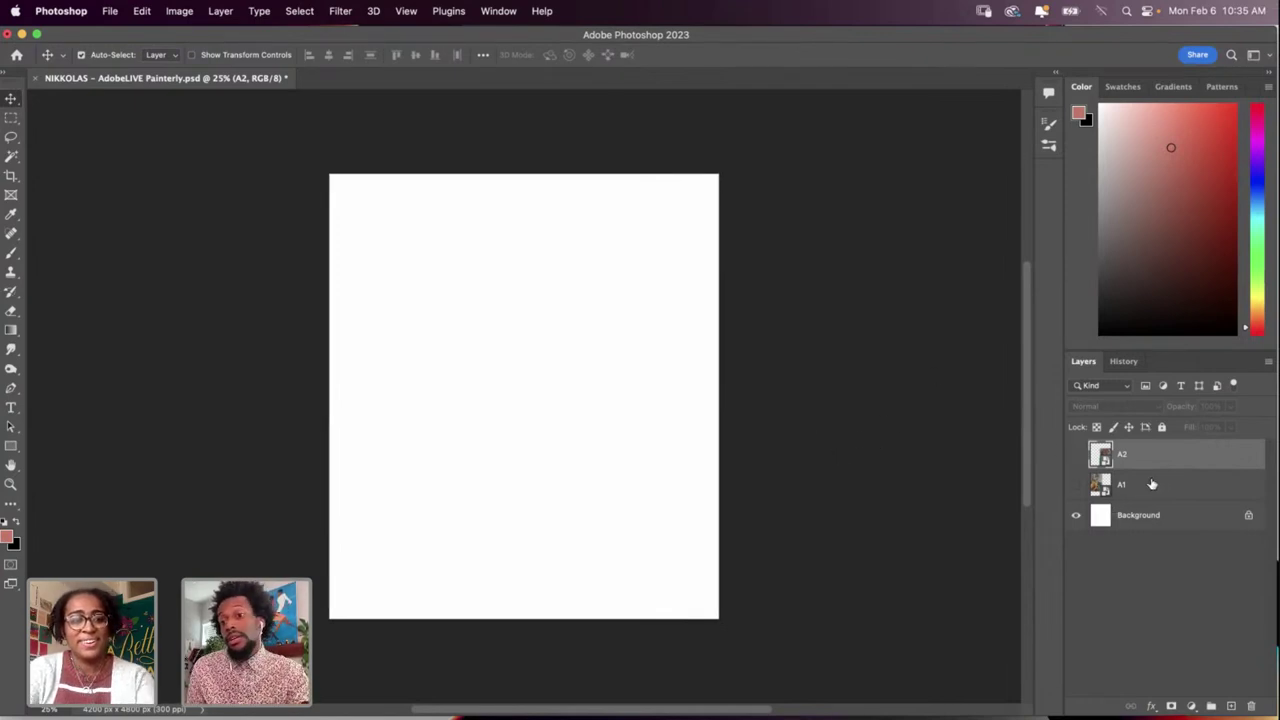
left_click(1167, 526)
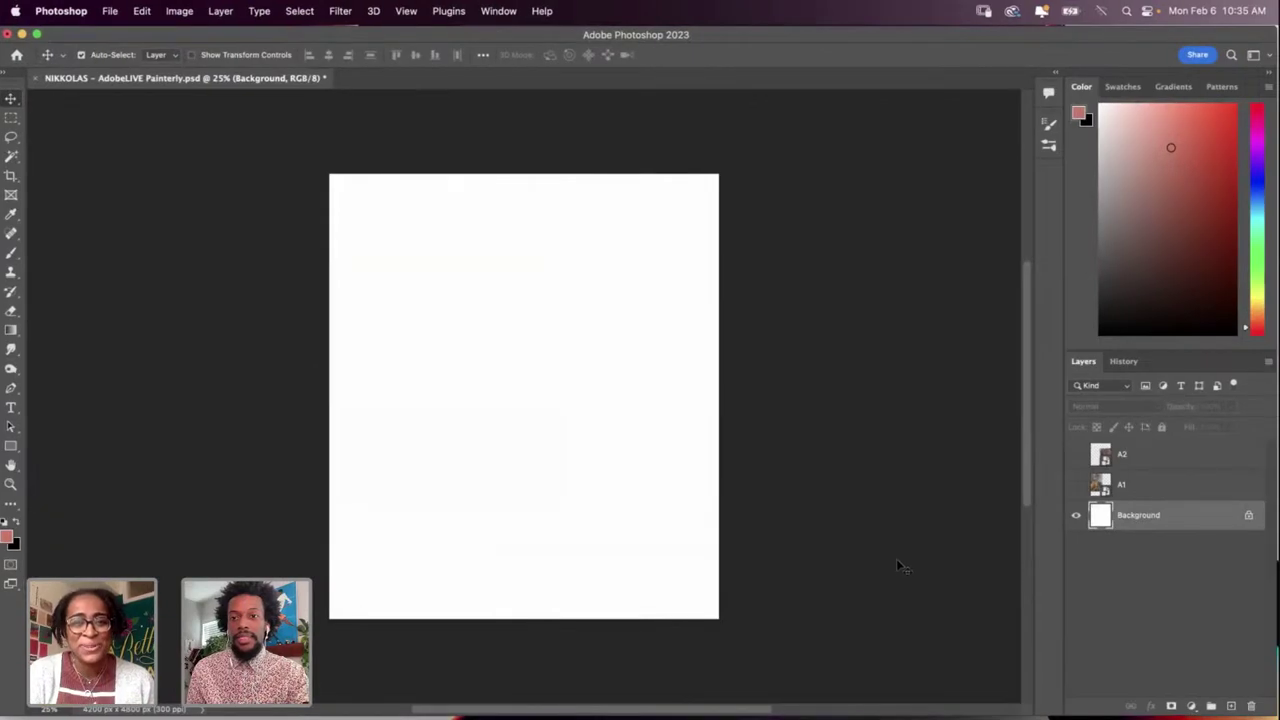
left_click(1231, 707)
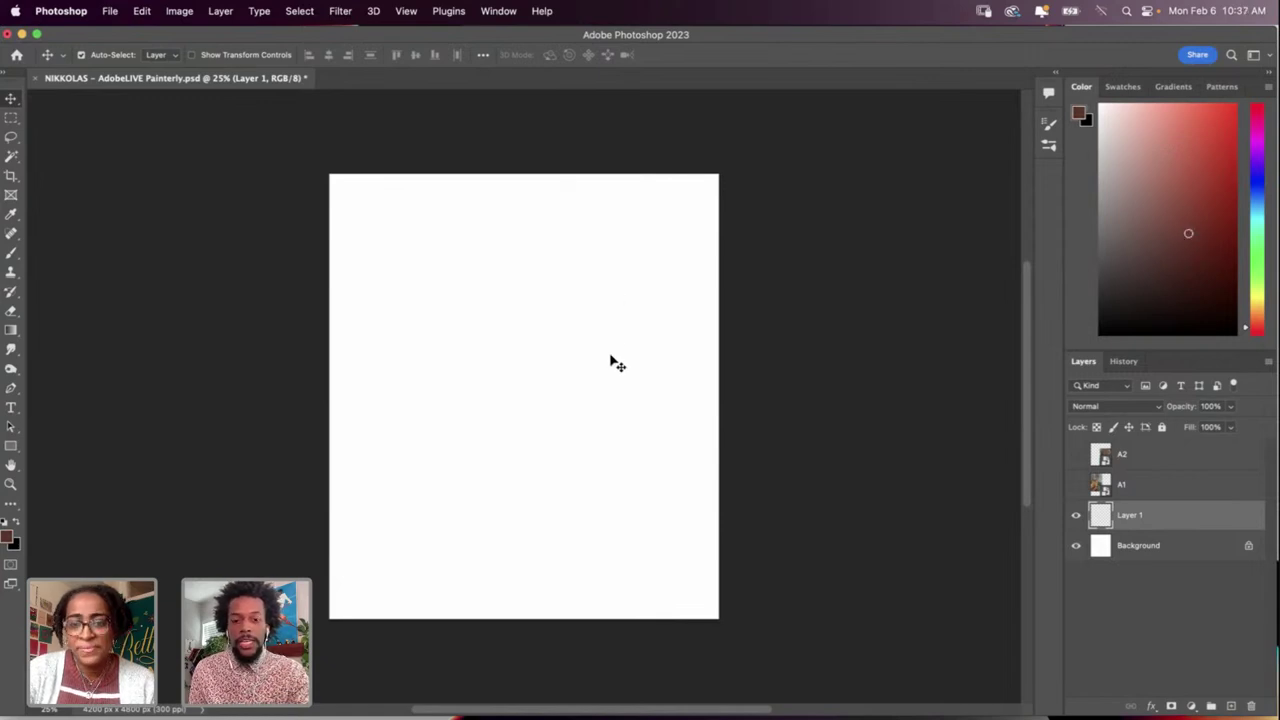
Step: Choose the Brush tool with the 150 px bristle preset and enlarge its size to 364 px
key("b")
right_click(577, 370)
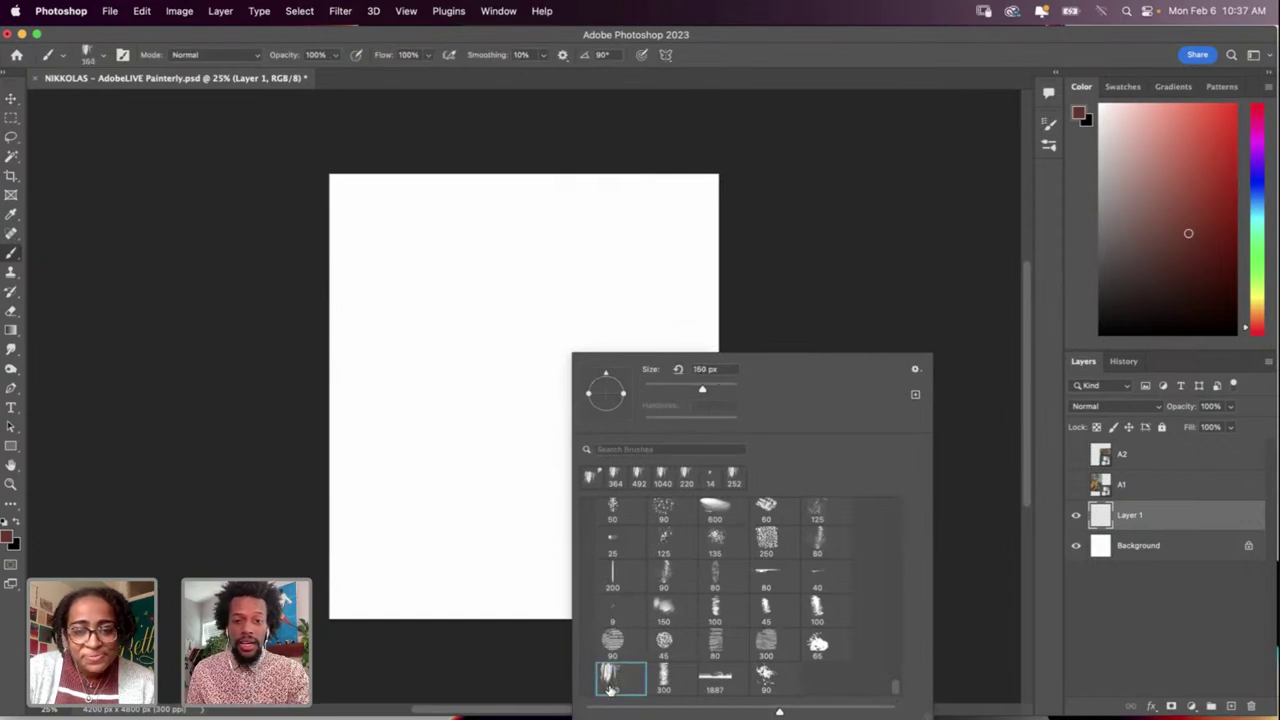
left_click_drag(702, 389, 721, 389)
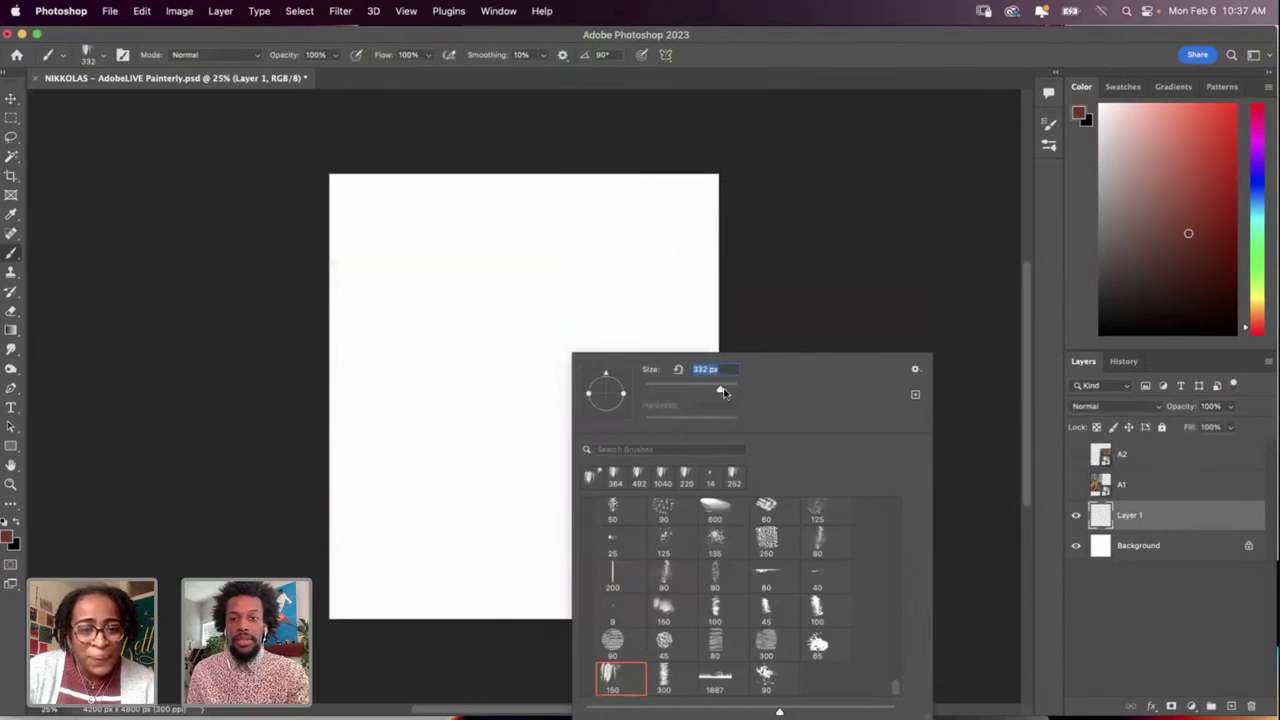
left_click(519, 319)
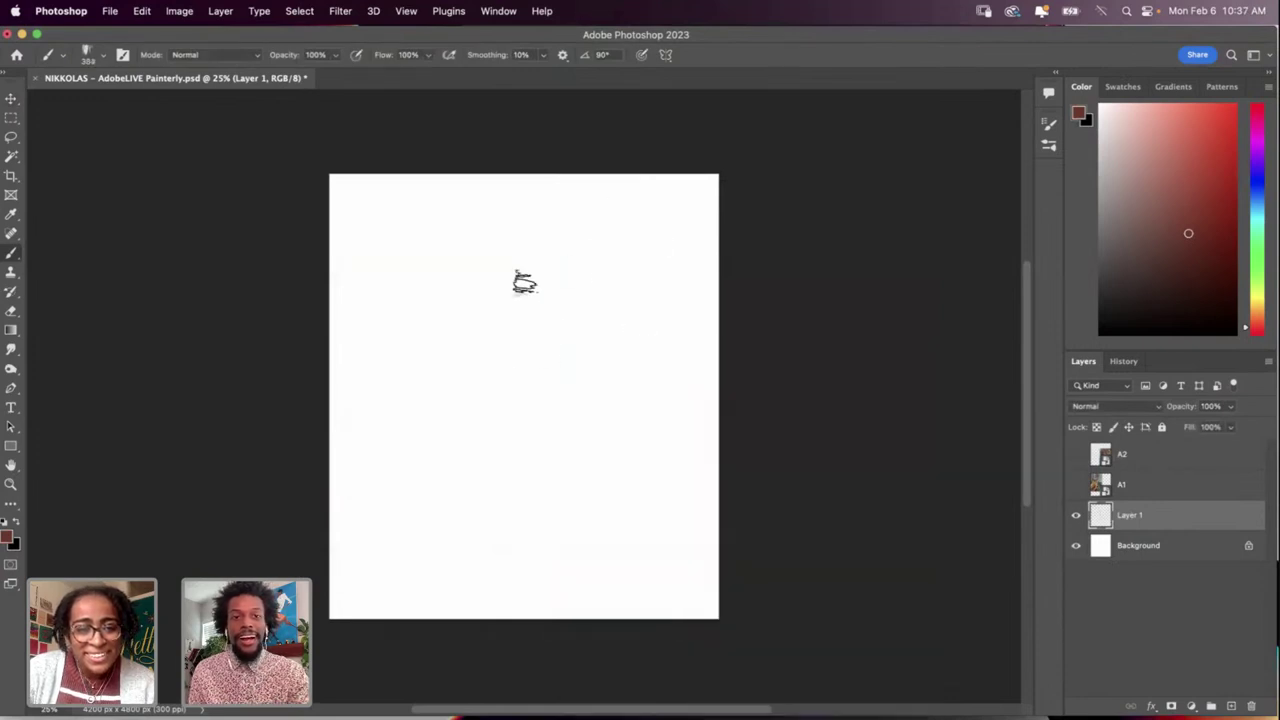
Step: Block in a rough dark reddish-brown head shape in the middle of the canvas with overlapping strokes
mouse_move(522, 320)
left_mouse_down()
mouse_move(471, 351)
mouse_move(526, 324)
mouse_move(548, 370)
mouse_move(529, 415)
mouse_move(479, 335)
mouse_move(507, 300)
mouse_move(517, 324)
mouse_move(487, 389)
mouse_move(458, 348)
left_mouse_up()
mouse_move(547, 302)
left_mouse_down()
mouse_move(554, 367)
mouse_move(507, 312)
mouse_move(527, 307)
mouse_move(522, 396)
mouse_move(495, 325)
mouse_move(447, 323)
mouse_move(488, 446)
mouse_move(444, 331)
mouse_move(556, 366)
mouse_move(578, 354)
mouse_move(550, 307)
mouse_move(539, 316)
mouse_move(574, 345)
mouse_move(536, 286)
mouse_move(455, 297)
mouse_move(525, 274)
mouse_move(548, 314)
mouse_move(522, 375)
mouse_move(566, 357)
mouse_move(584, 381)
mouse_move(574, 354)
mouse_move(584, 384)
mouse_move(569, 301)
mouse_move(526, 351)
mouse_move(517, 316)
mouse_move(462, 379)
mouse_move(460, 337)
mouse_move(490, 429)
mouse_move(466, 353)
mouse_move(555, 408)
left_mouse_up()
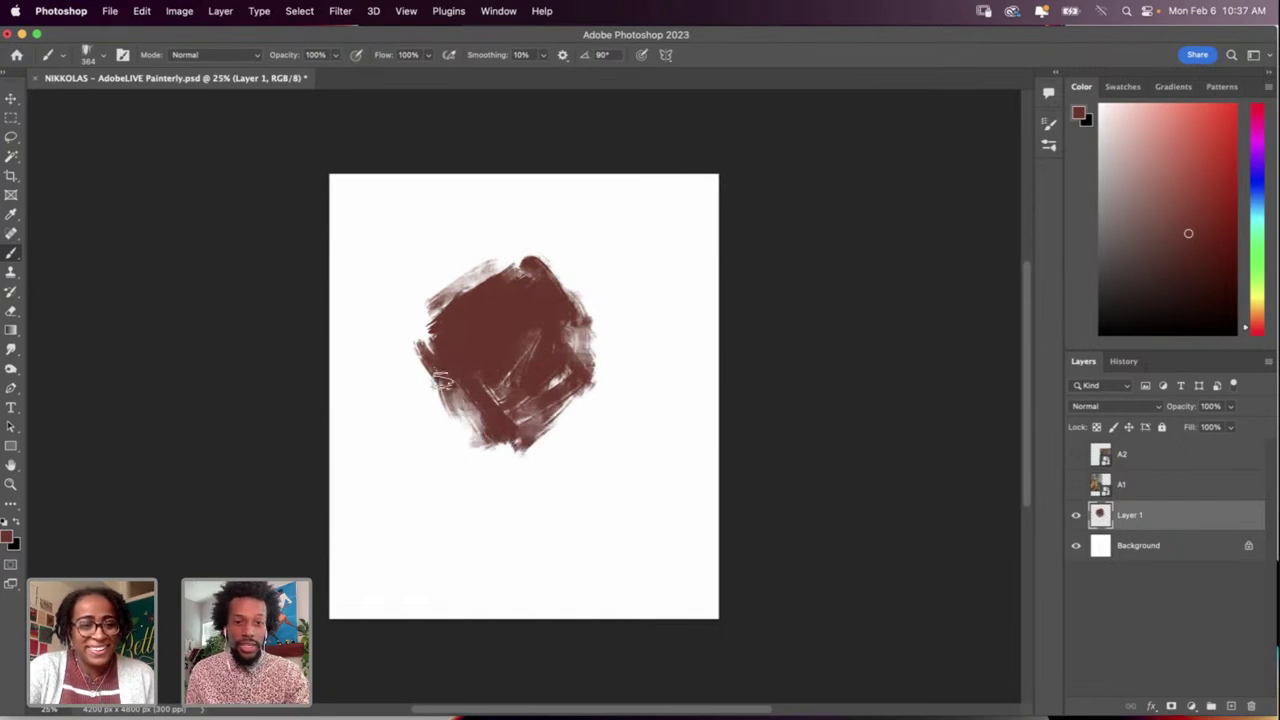
mouse_move(440, 378)
left_mouse_down()
mouse_move(463, 406)
mouse_move(507, 274)
mouse_move(470, 461)
mouse_move(492, 470)
mouse_move(452, 367)
mouse_move(485, 317)
mouse_move(518, 441)
mouse_move(565, 332)
mouse_move(530, 416)
mouse_move(584, 380)
mouse_move(574, 407)
mouse_move(483, 404)
mouse_move(482, 301)
mouse_move(532, 297)
mouse_move(530, 265)
mouse_move(551, 274)
mouse_move(566, 410)
mouse_move(569, 393)
mouse_move(507, 372)
mouse_move(585, 447)
mouse_move(596, 430)
mouse_move(582, 417)
mouse_move(496, 517)
mouse_move(466, 462)
mouse_move(471, 426)
mouse_move(442, 397)
mouse_move(579, 400)
mouse_move(576, 342)
mouse_move(528, 415)
mouse_move(464, 451)
mouse_move(529, 407)
mouse_move(572, 348)
mouse_move(531, 348)
mouse_move(490, 478)
left_mouse_up()
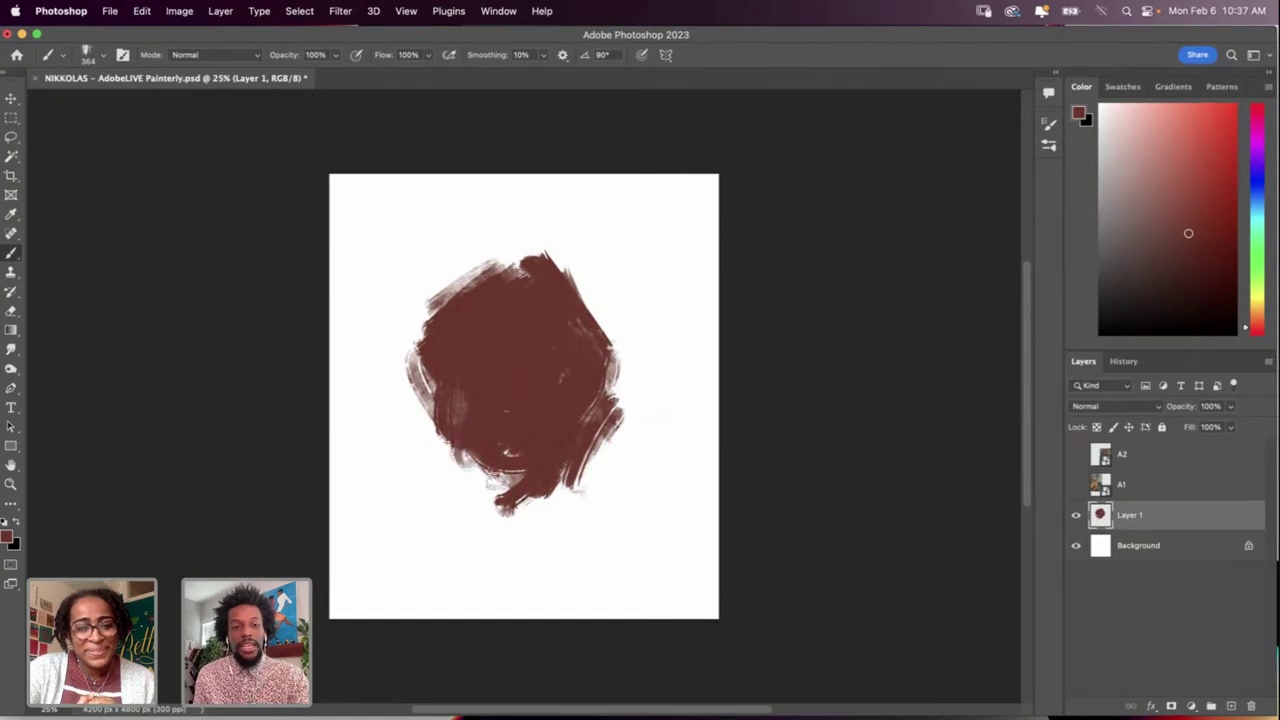
mouse_move(440, 418)
left_mouse_down()
mouse_move(419, 384)
mouse_move(440, 408)
left_mouse_up()
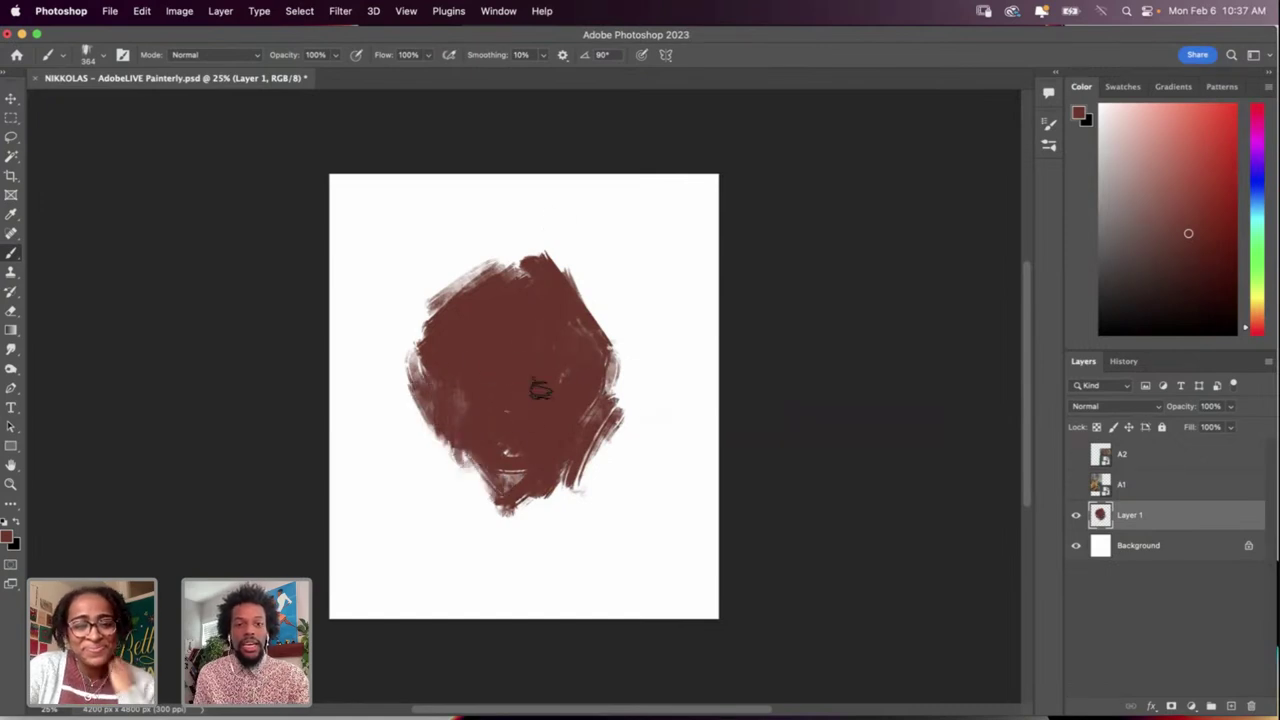
Step: Enlarge the brush to 460 px and extend the brown head shape outward at the crown, sides and jaw
right_click(540, 382)
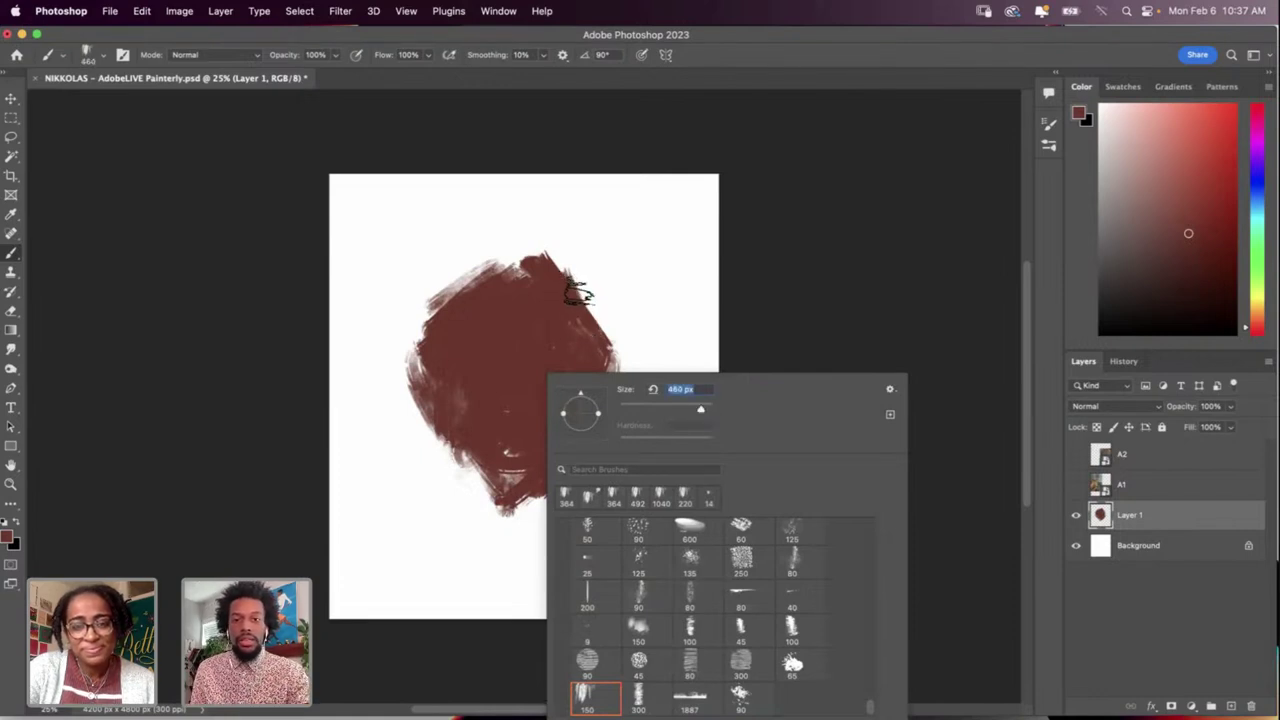
mouse_move(562, 268)
left_mouse_down()
mouse_move(603, 320)
mouse_move(603, 418)
left_mouse_up()
left_click_drag(631, 421, 611, 442)
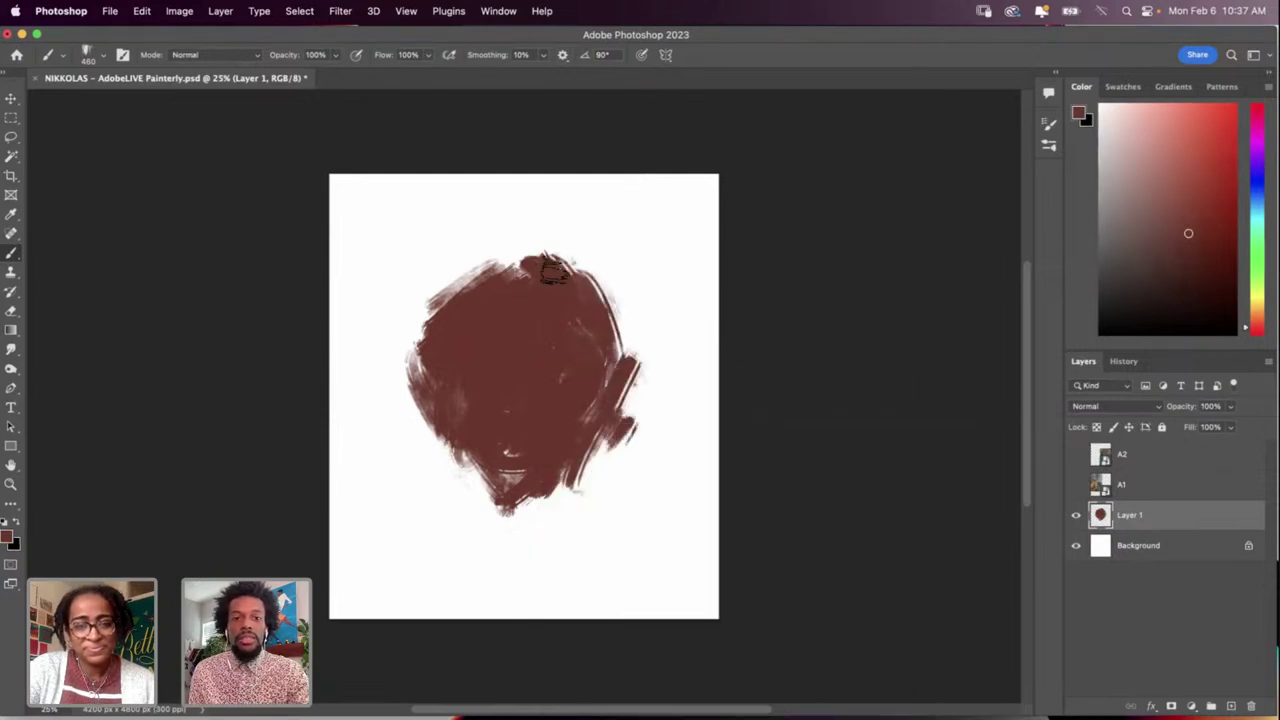
mouse_move(522, 256)
left_mouse_down()
mouse_move(433, 305)
mouse_move(460, 268)
left_mouse_up()
left_click_drag(580, 262, 544, 264)
mouse_move(420, 330)
left_mouse_down()
mouse_move(400, 371)
mouse_move(486, 470)
mouse_move(475, 432)
mouse_move(520, 500)
mouse_move(565, 515)
mouse_move(440, 440)
mouse_move(512, 512)
left_mouse_up()
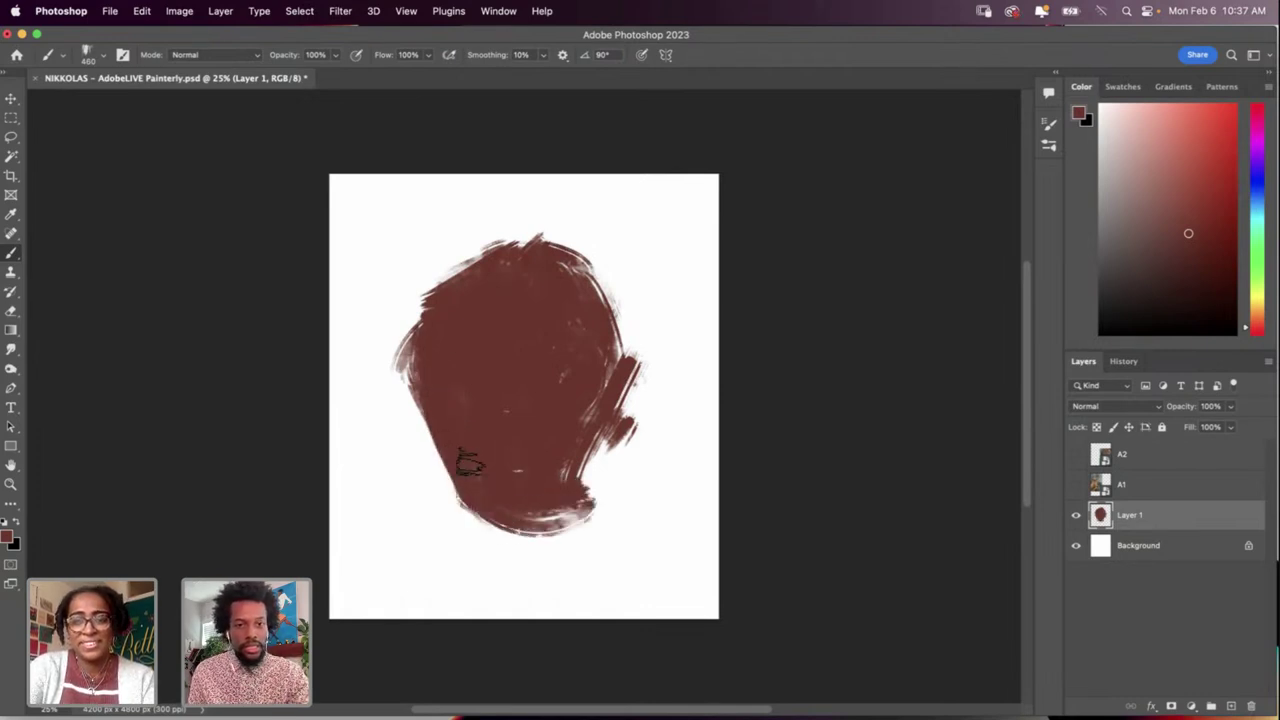
left_click_drag(470, 465, 523, 457)
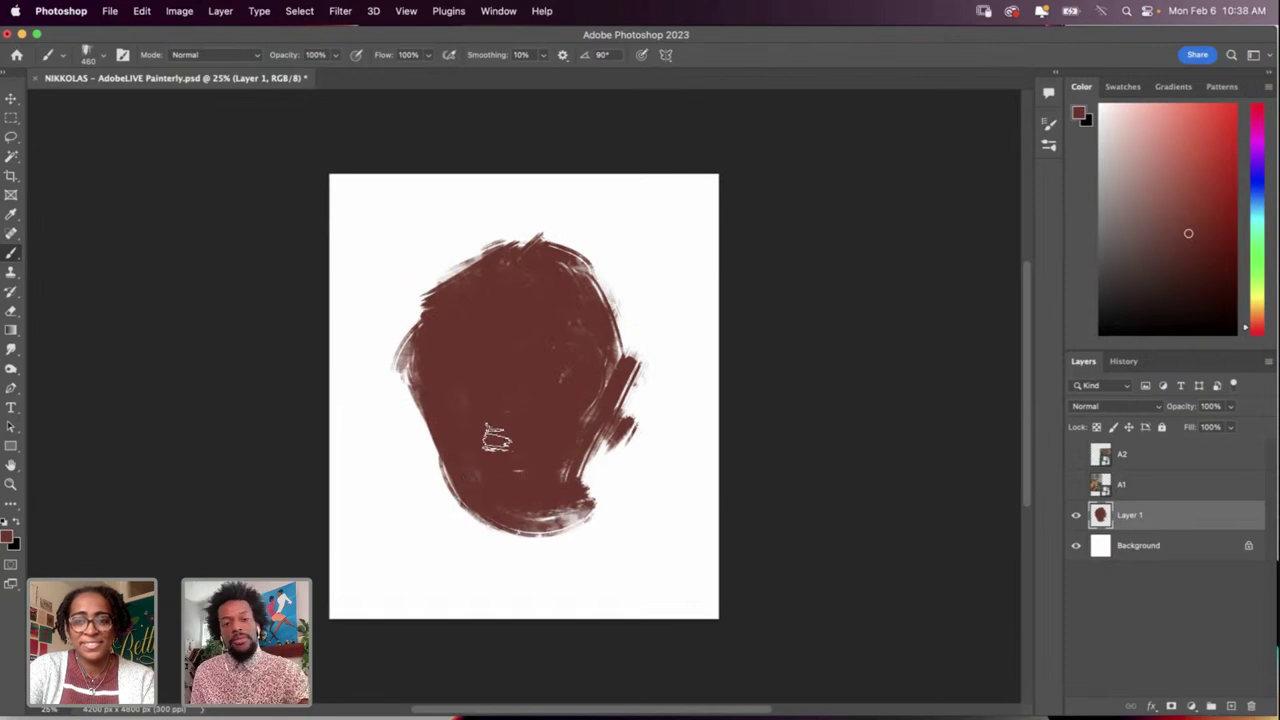
mouse_move(534, 503)
left_mouse_down()
mouse_move(565, 509)
mouse_move(510, 519)
mouse_move(568, 504)
mouse_move(458, 509)
mouse_move(470, 527)
mouse_move(458, 479)
mouse_move(493, 489)
mouse_move(443, 317)
mouse_move(454, 422)
mouse_move(422, 397)
mouse_move(422, 445)
mouse_move(475, 535)
mouse_move(570, 521)
mouse_move(623, 455)
mouse_move(596, 479)
mouse_move(602, 459)
mouse_move(571, 422)
left_mouse_up()
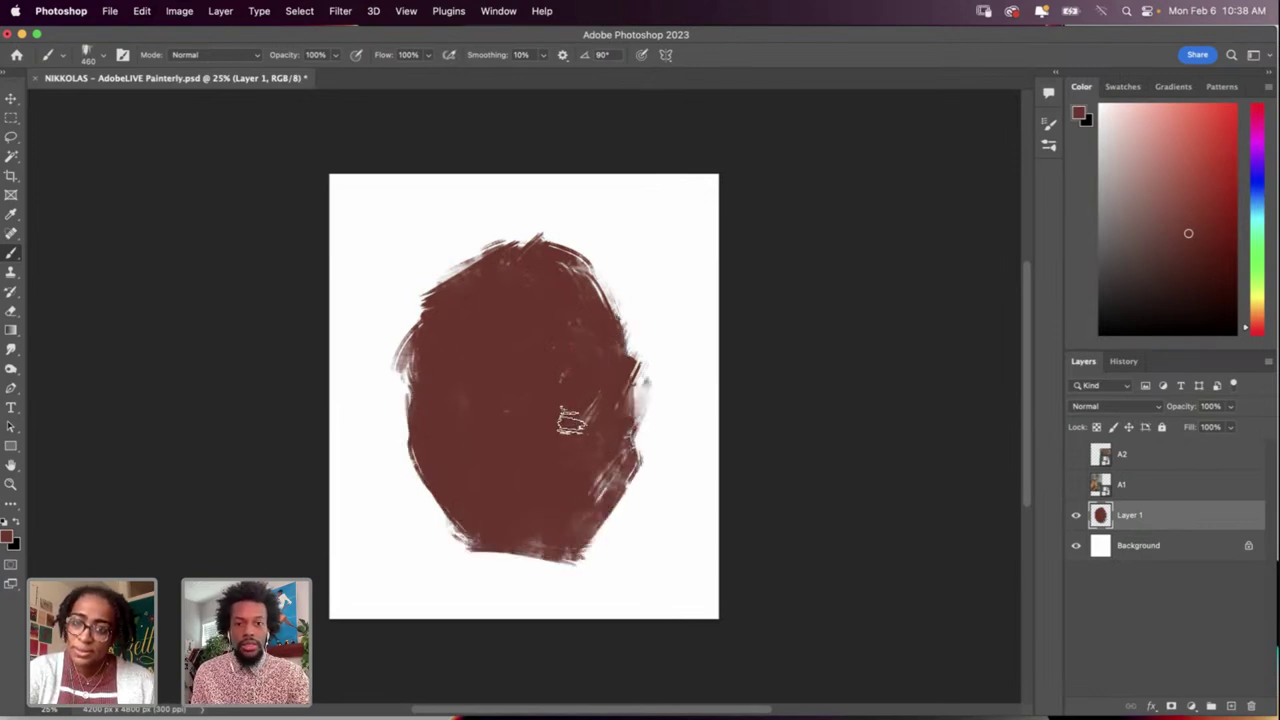
Step: Erase along both lower sides of the head with the 492 px bristle eraser to narrow the jaw
key("e")
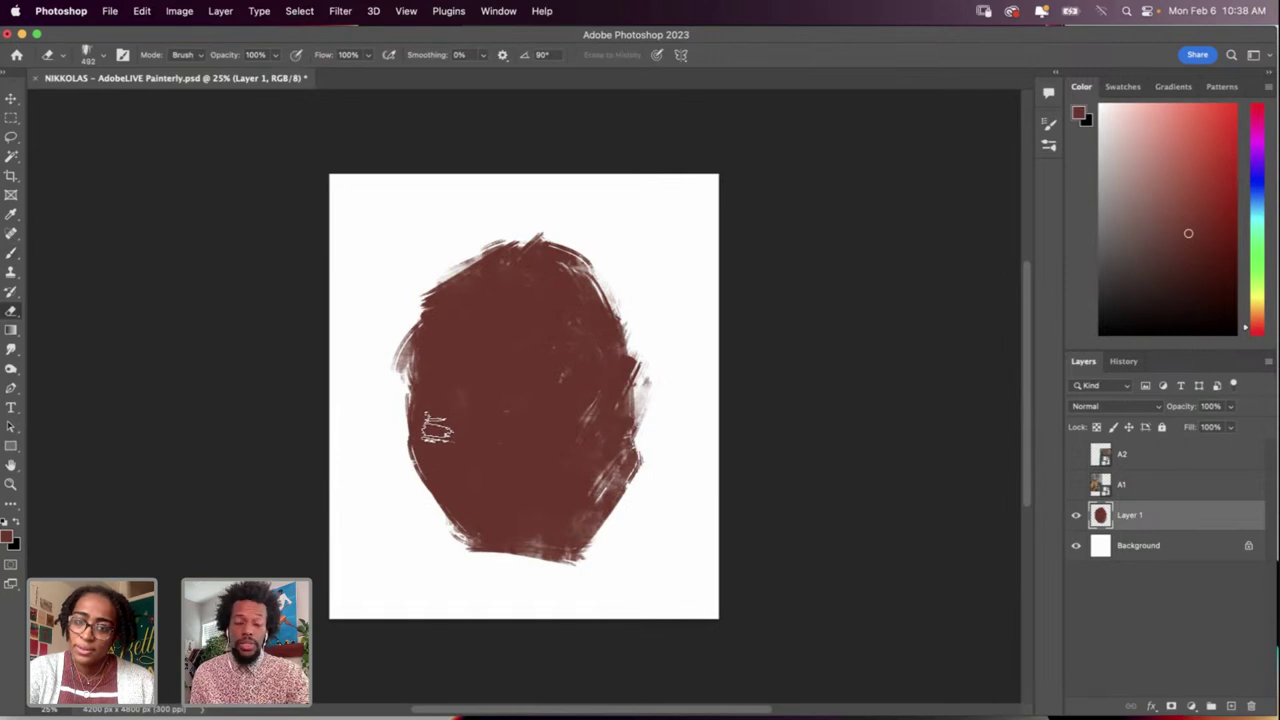
right_click(493, 437)
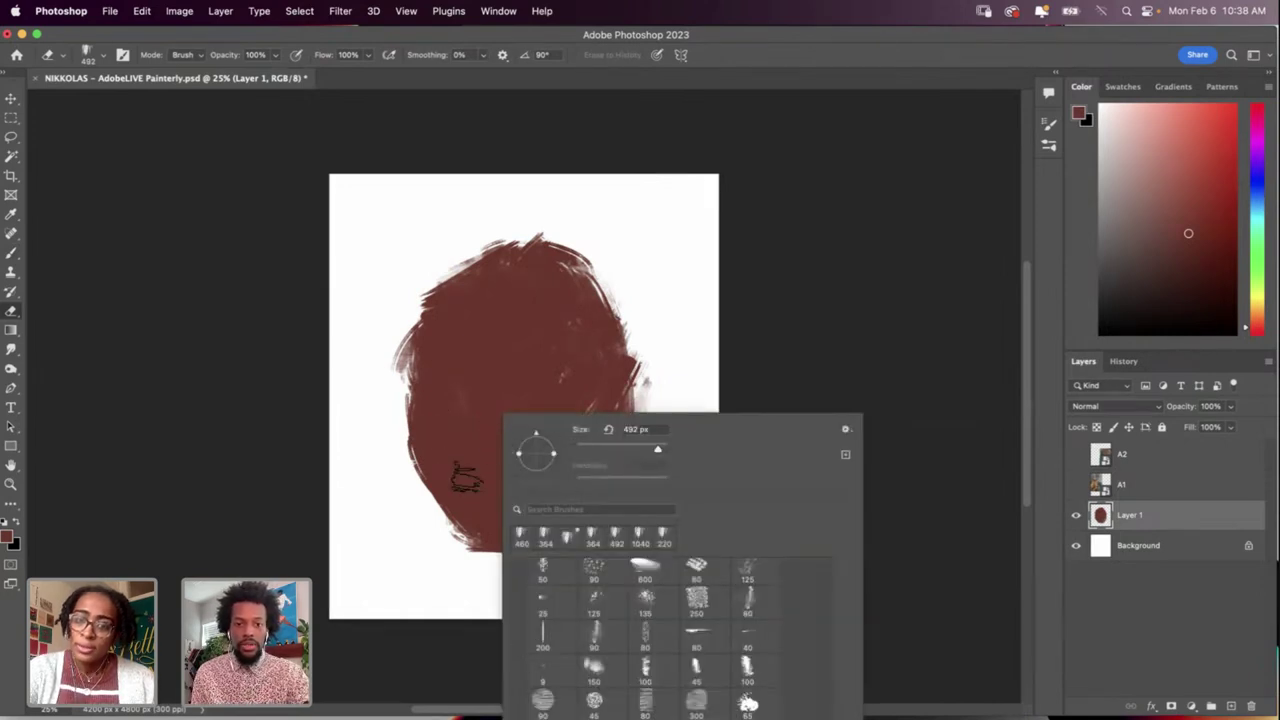
left_click(467, 463)
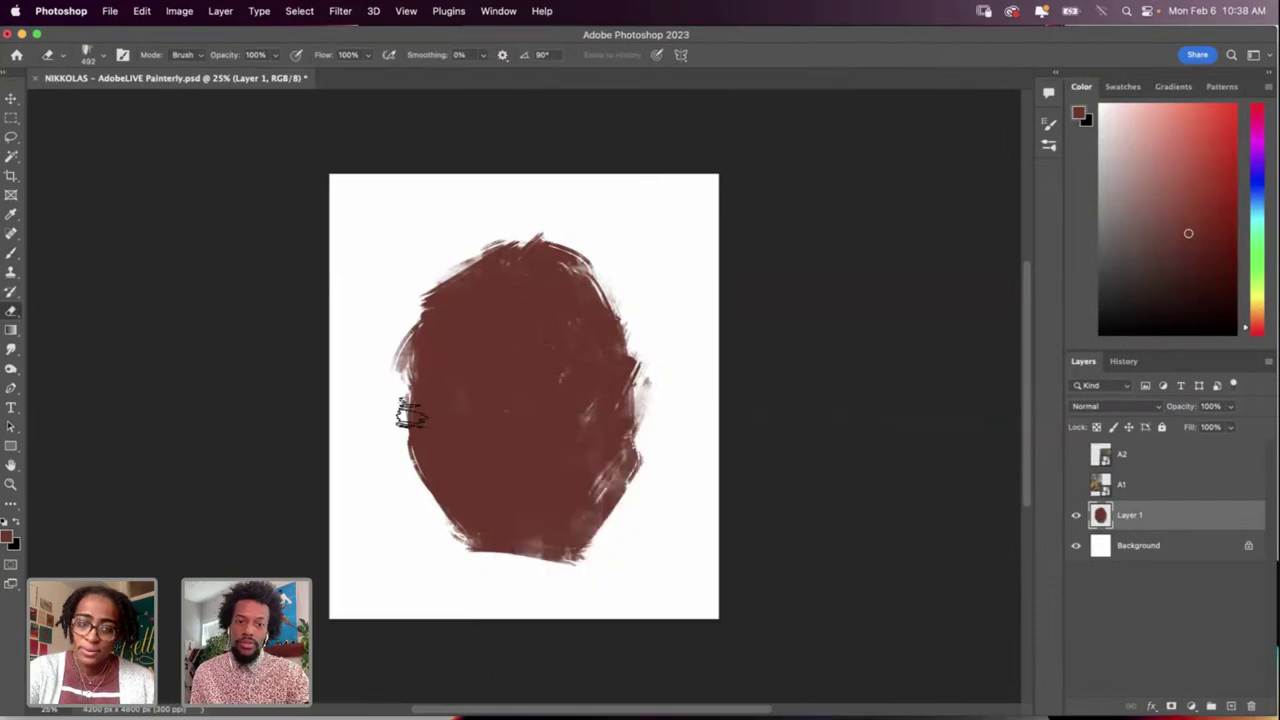
mouse_move(484, 585)
left_mouse_down()
mouse_move(451, 563)
mouse_move(440, 531)
left_mouse_up()
mouse_move(615, 585)
left_mouse_down()
mouse_move(606, 488)
mouse_move(597, 493)
mouse_move(583, 452)
left_mouse_up()
Step: Paint more reddish-brown strokes to fill out the head's sides, round the chin, start the neck edges and roughen the upper hairline
key("b")
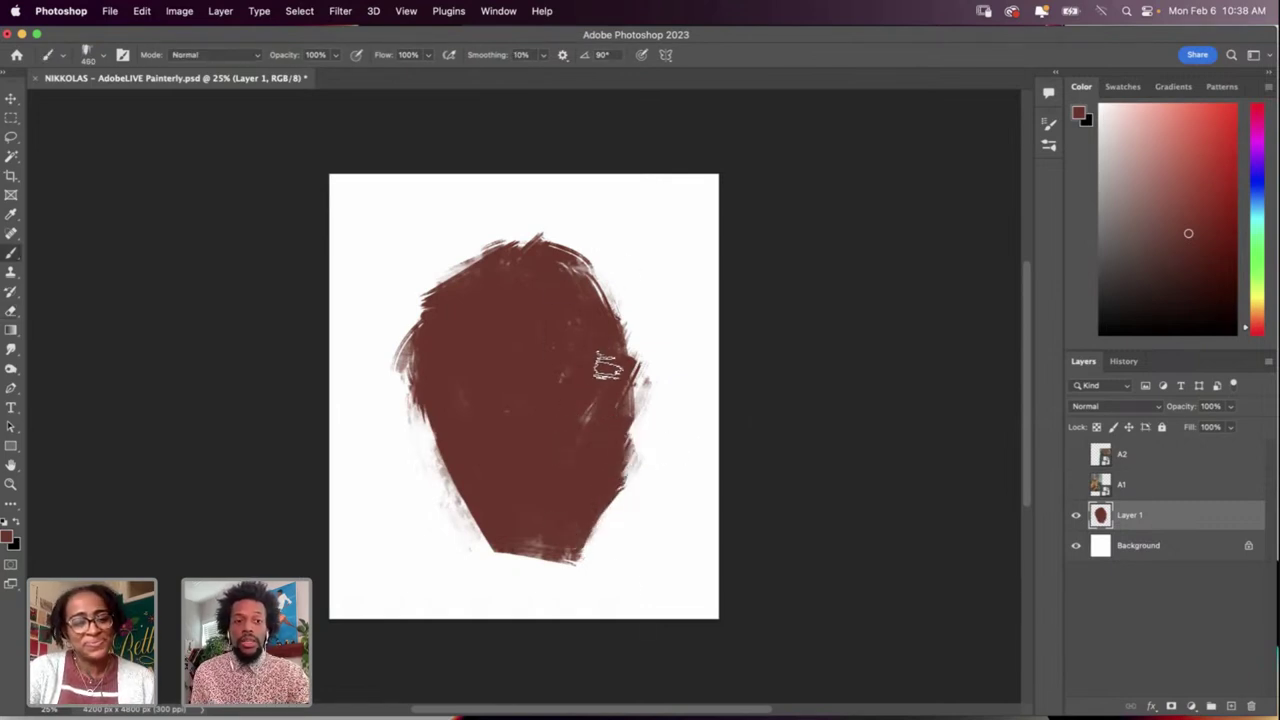
mouse_move(611, 366)
left_mouse_down()
mouse_move(620, 351)
mouse_move(583, 289)
mouse_move(505, 284)
mouse_move(443, 380)
mouse_move(443, 426)
mouse_move(437, 404)
mouse_move(410, 450)
left_mouse_up()
mouse_move(645, 380)
left_mouse_down()
mouse_move(626, 394)
mouse_move(617, 451)
mouse_move(650, 420)
left_mouse_up()
mouse_move(472, 430)
left_mouse_down()
mouse_move(446, 471)
mouse_move(511, 551)
mouse_move(481, 546)
mouse_move(561, 558)
mouse_move(524, 558)
mouse_move(580, 562)
left_mouse_up()
left_click_drag(478, 494, 558, 551)
left_click_drag(557, 471, 537, 565)
left_click_drag(520, 489, 502, 555)
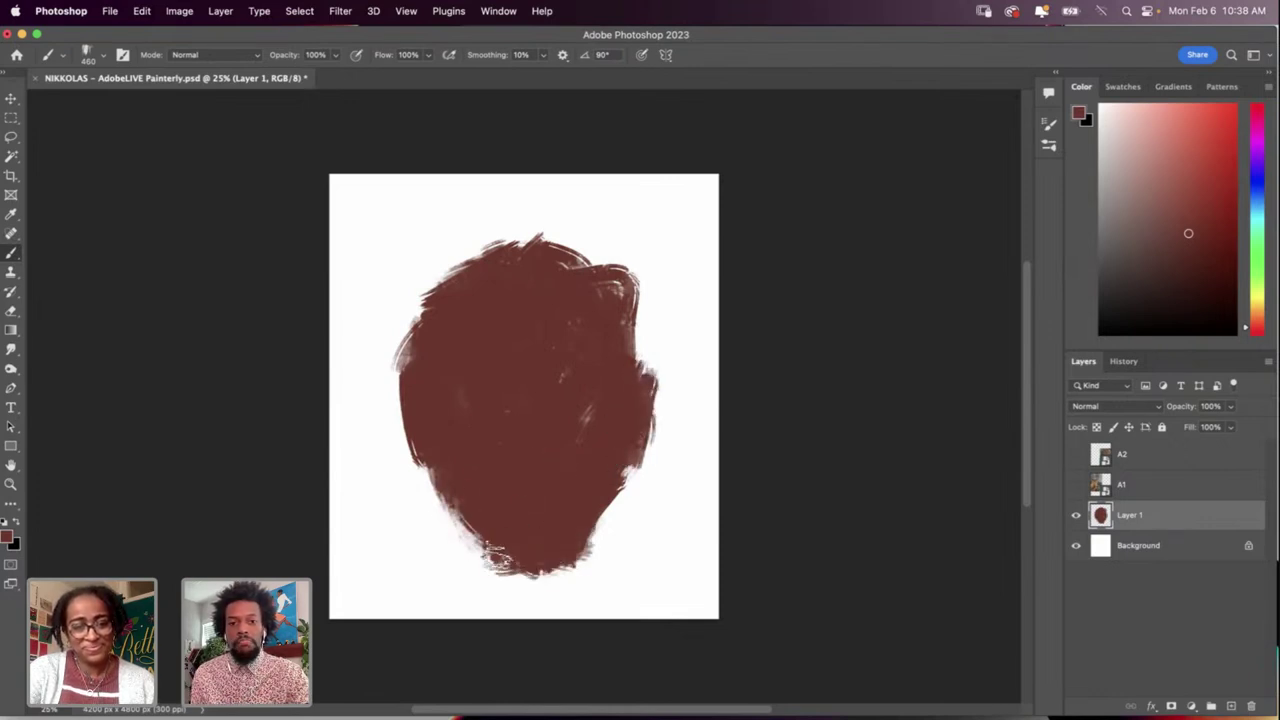
left_click_drag(450, 492, 487, 550)
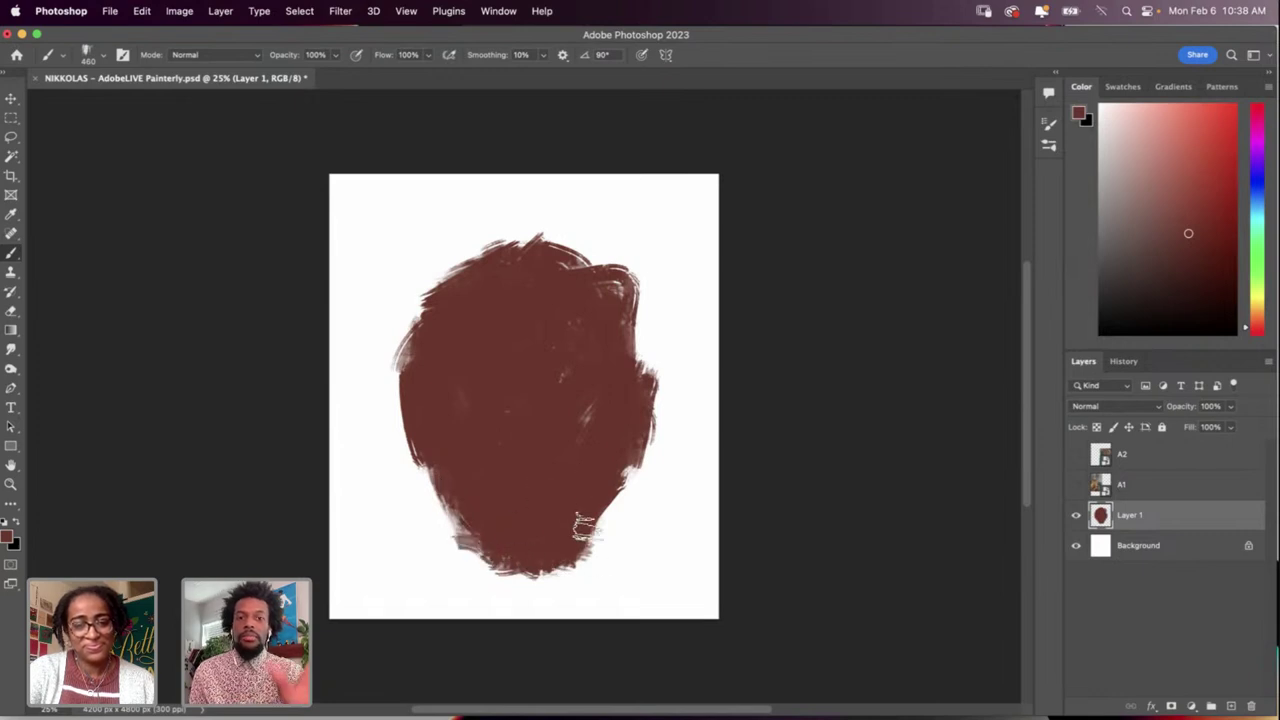
mouse_move(585, 527)
left_mouse_down()
mouse_move(562, 560)
mouse_move(457, 513)
mouse_move(480, 556)
left_mouse_up()
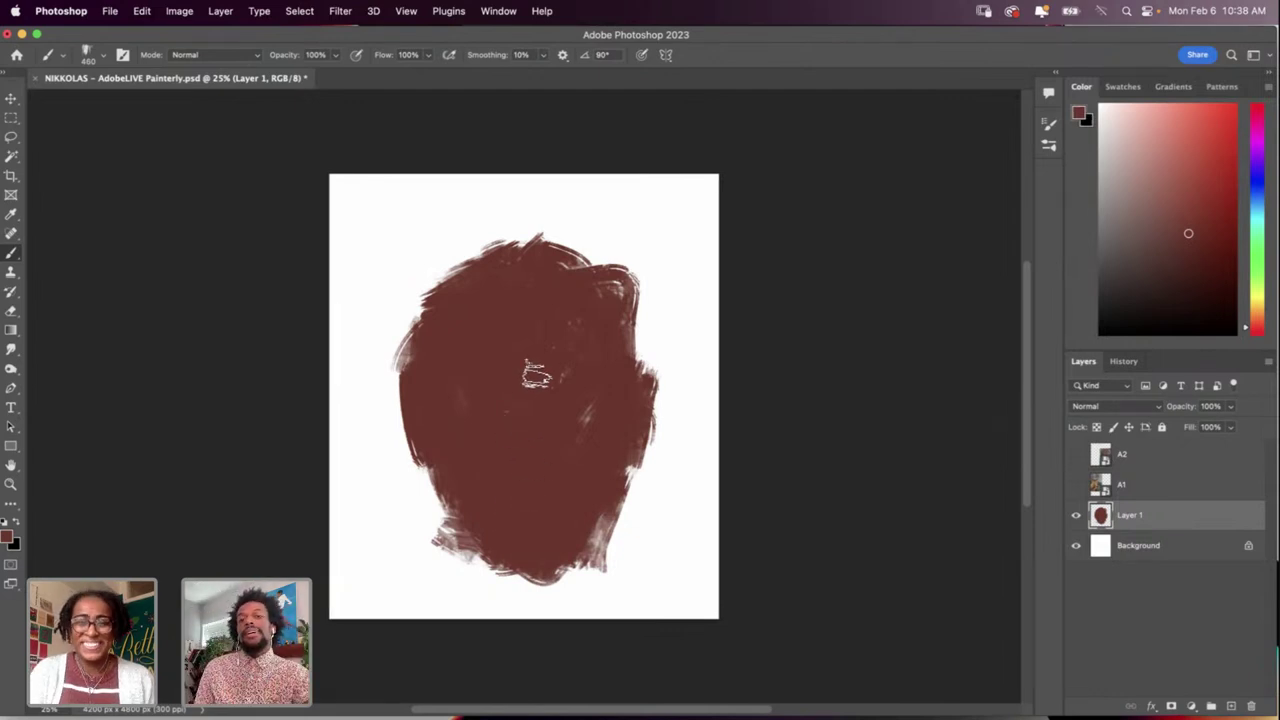
mouse_move(446, 288)
left_mouse_down()
mouse_move(510, 290)
mouse_move(600, 315)
mouse_move(518, 333)
mouse_move(533, 297)
mouse_move(618, 316)
mouse_move(518, 252)
mouse_move(414, 351)
left_mouse_up()
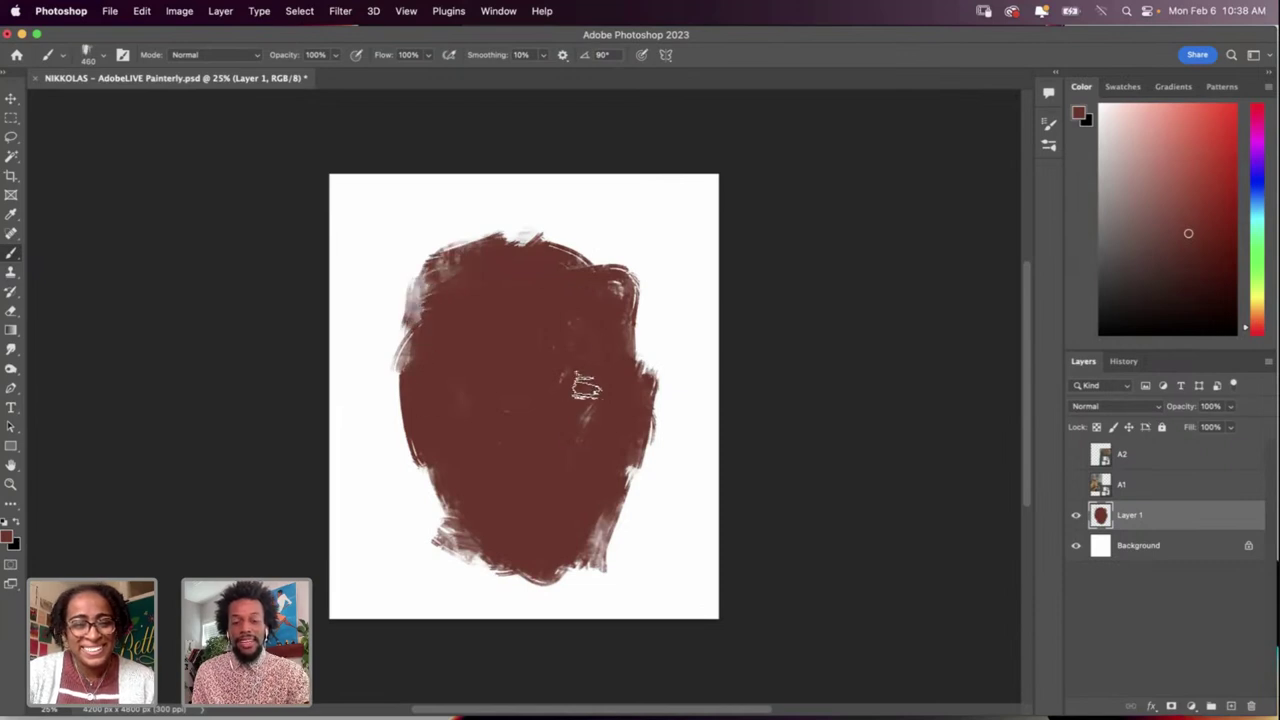
Step: Paint the neck and two sloping shoulders below the head in the same reddish brown
key("i")
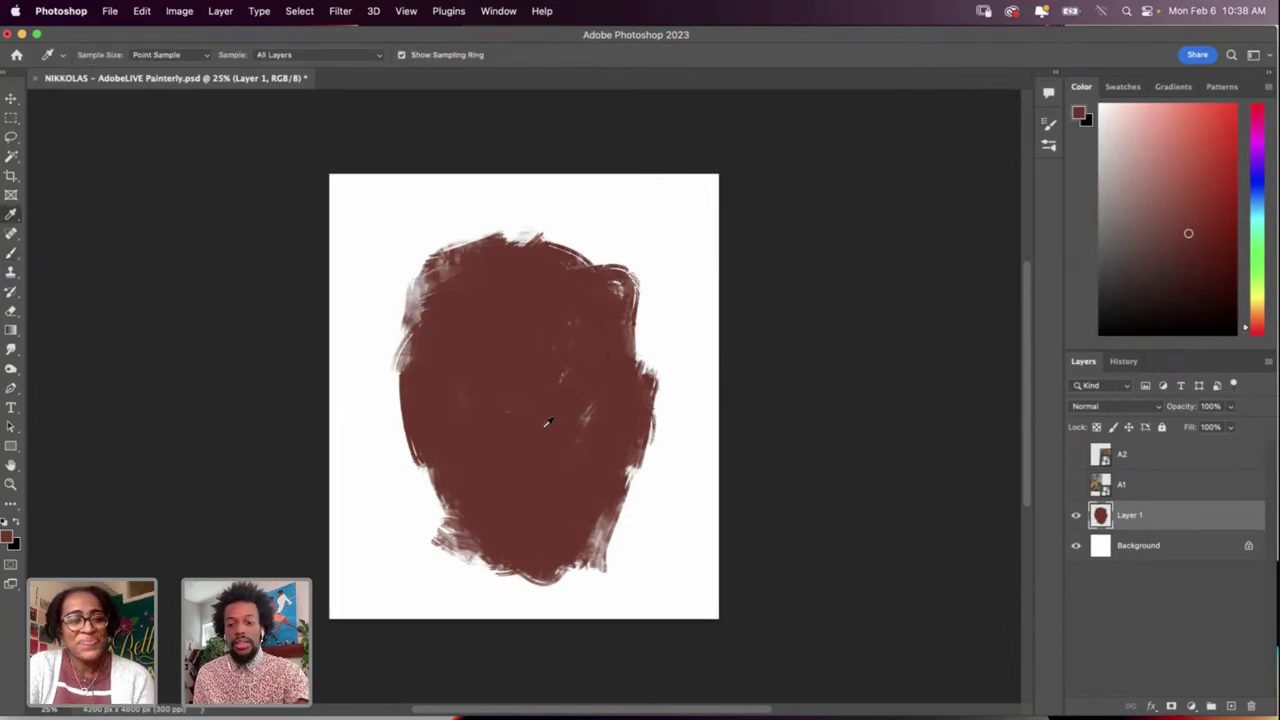
key("b")
mouse_move(528, 540)
left_mouse_down()
mouse_move(532, 571)
mouse_move(473, 571)
mouse_move(535, 577)
mouse_move(512, 577)
mouse_move(529, 597)
mouse_move(567, 581)
mouse_move(578, 600)
mouse_move(432, 584)
mouse_move(610, 591)
mouse_move(469, 551)
left_mouse_up()
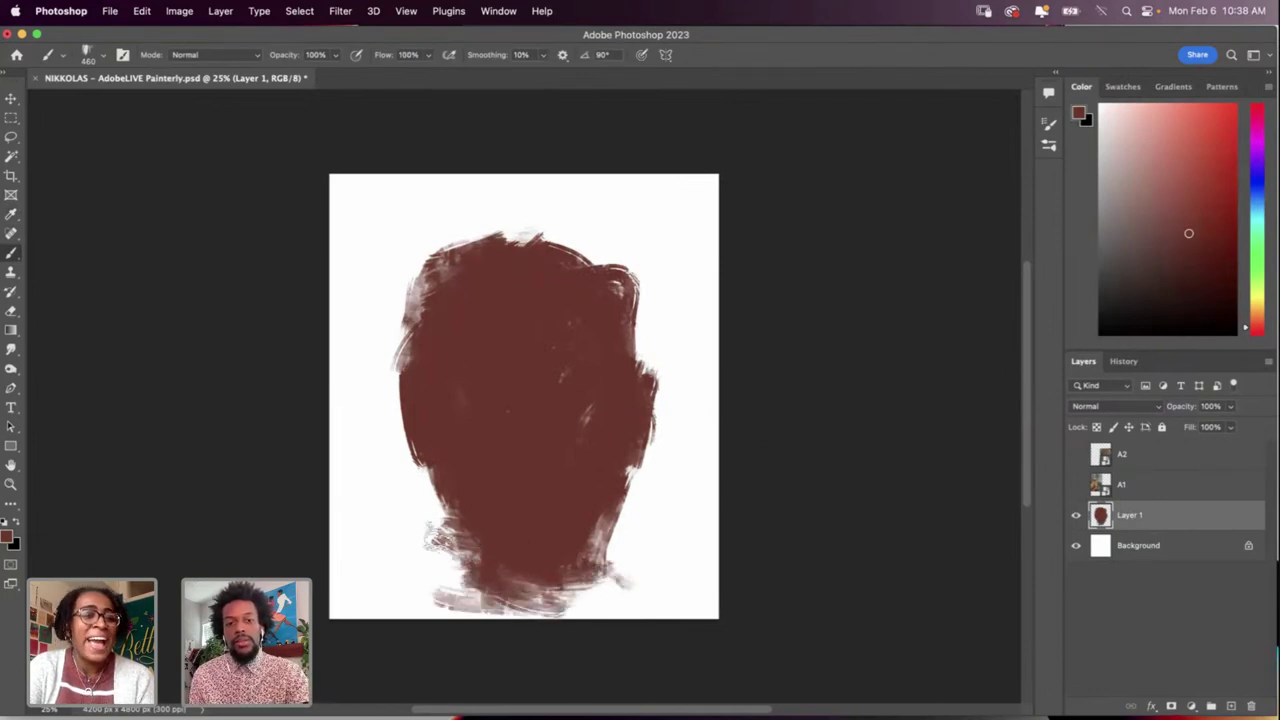
left_click_drag(614, 551, 668, 575)
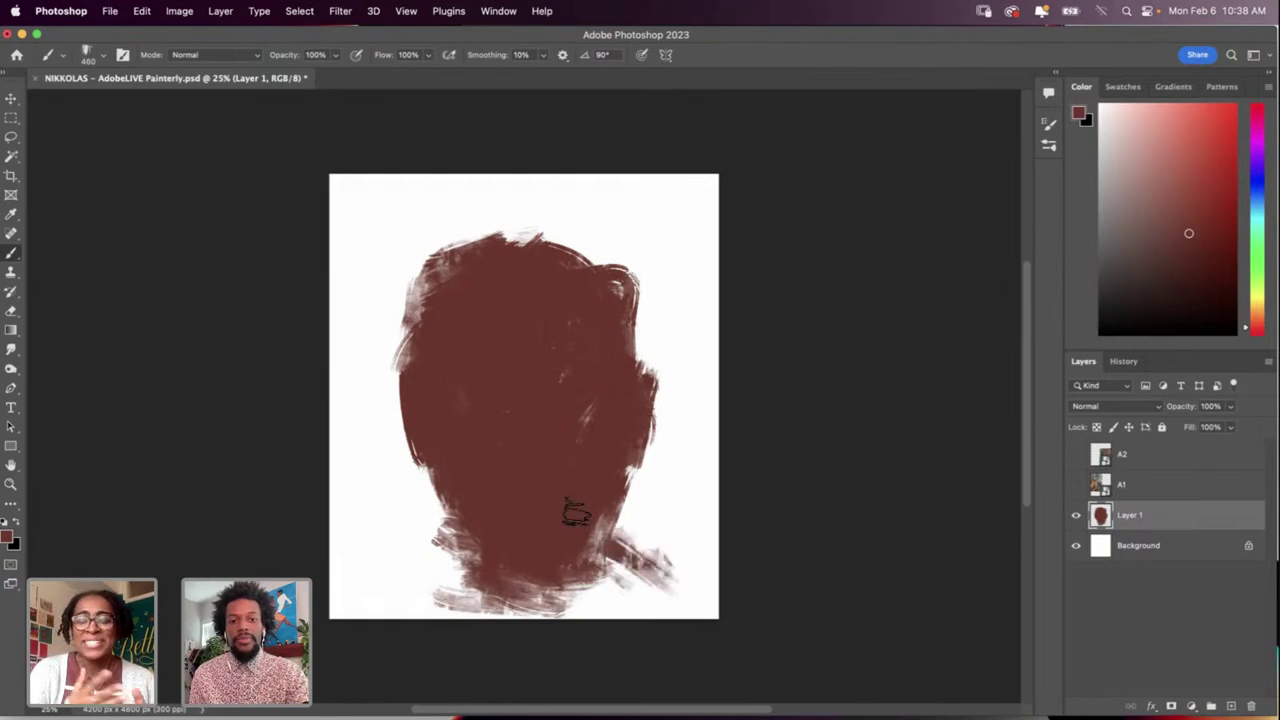
mouse_move(576, 513)
left_mouse_down()
mouse_move(534, 540)
mouse_move(357, 583)
mouse_move(514, 538)
left_mouse_up()
left_click_drag(600, 585, 612, 569)
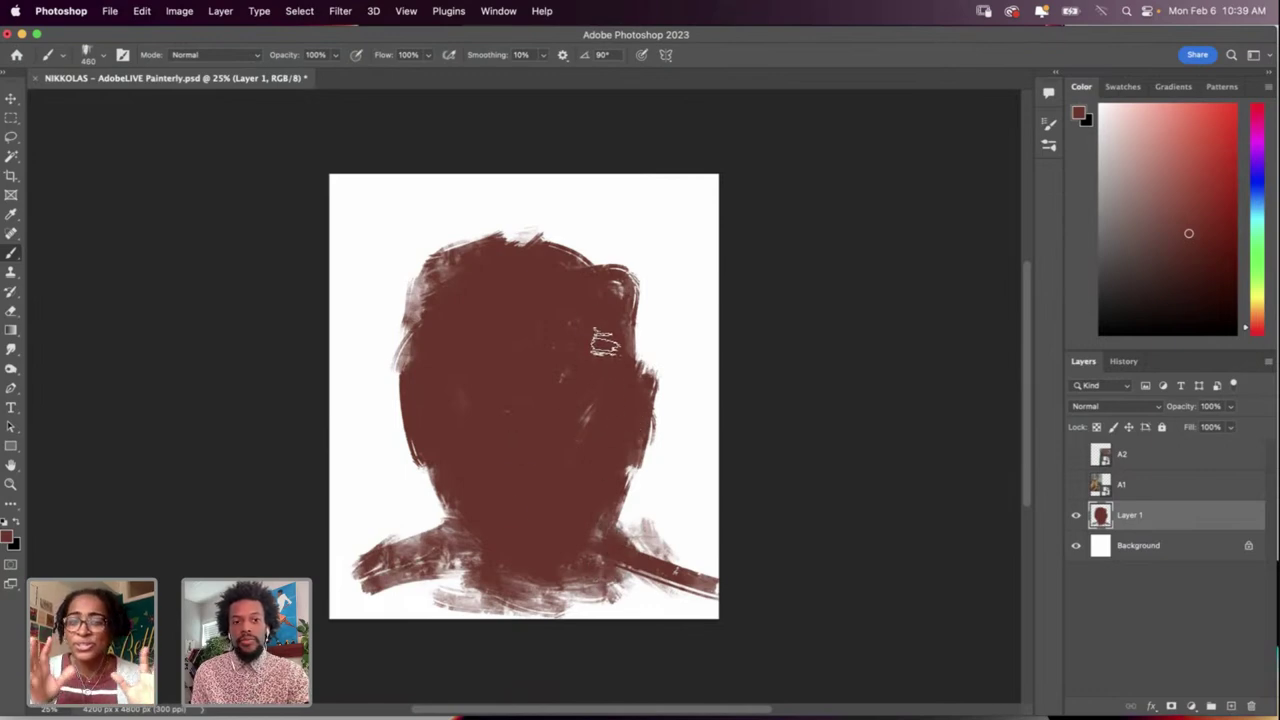
Step: Add loose brown strokes around the ear on the head's right side and build up the hair at the crown
left_click_drag(622, 328, 625, 360)
left_click_drag(644, 410, 651, 368)
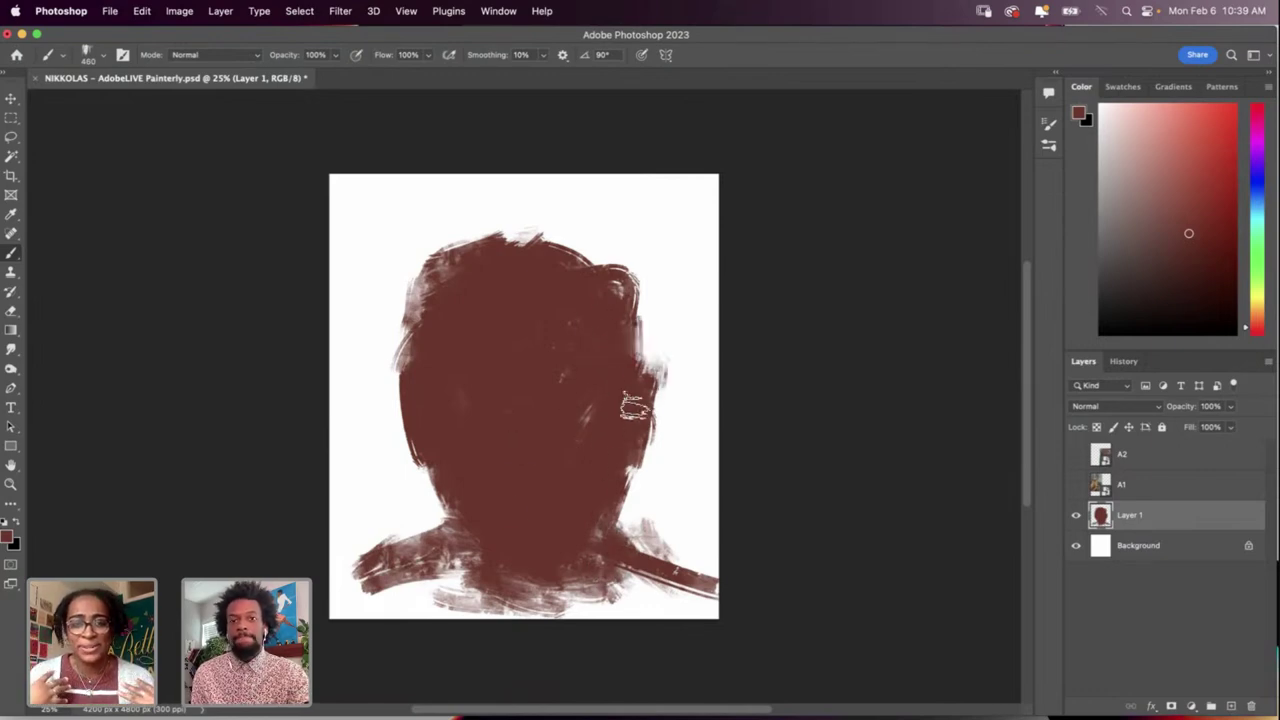
left_click_drag(600, 264, 562, 257)
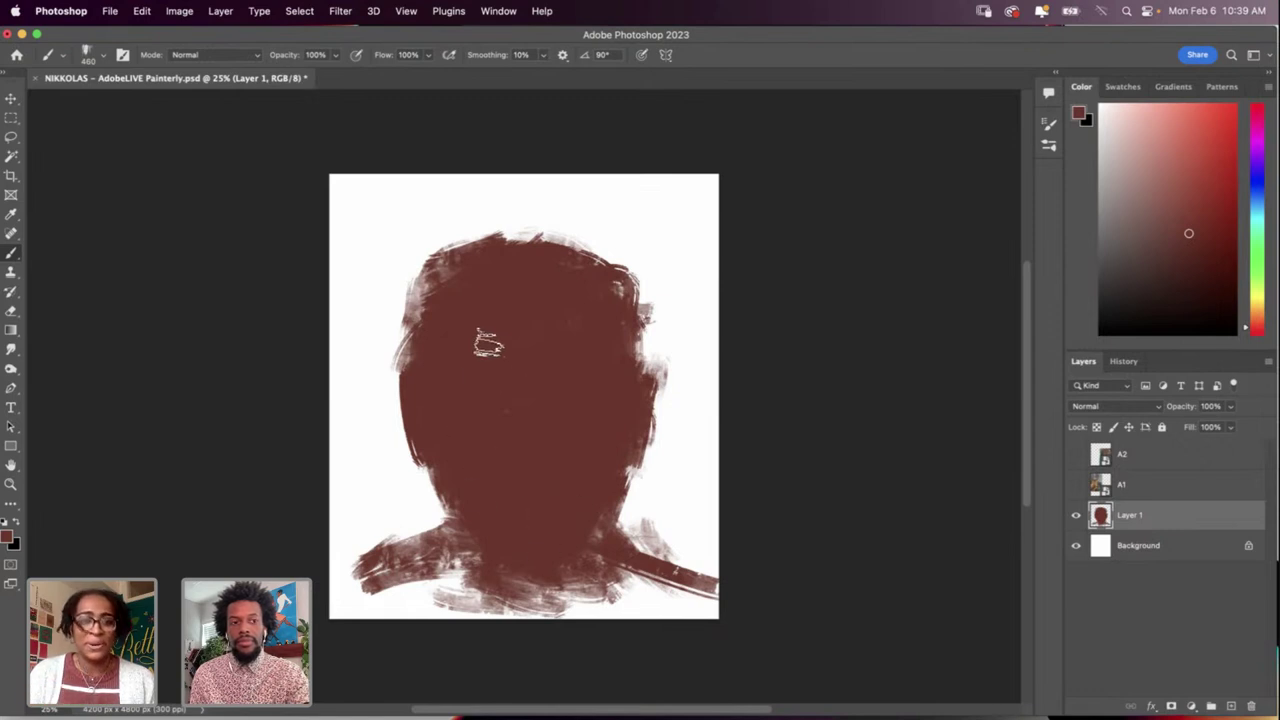
left_click_drag(465, 220, 505, 230)
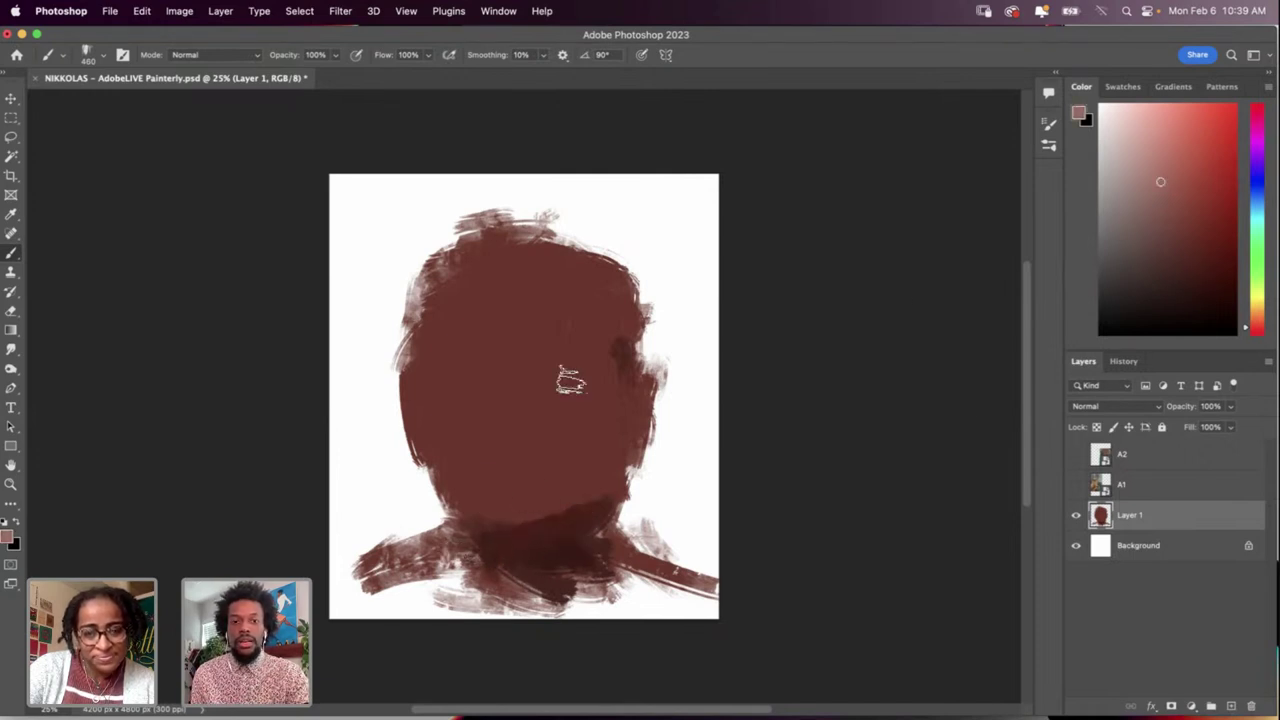
Step: Paint a lighter dusty-pink highlight stroke diagonally across the cheek on the right side of the face
mouse_move(570, 381)
left_mouse_down()
mouse_move(594, 391)
mouse_move(622, 440)
left_mouse_up()
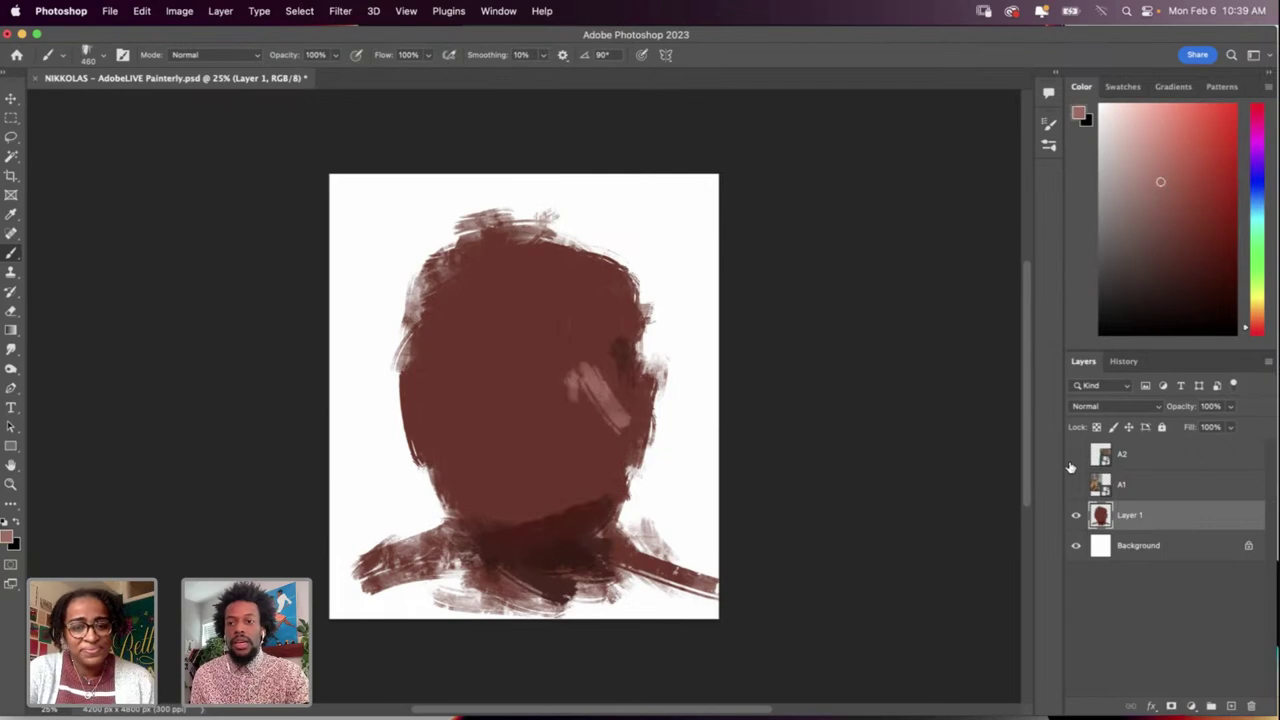
Step: Show the A1 and A2 reference layers to study their painterly brushwork, and hide them again
left_click(1076, 486)
left_click(1077, 455)
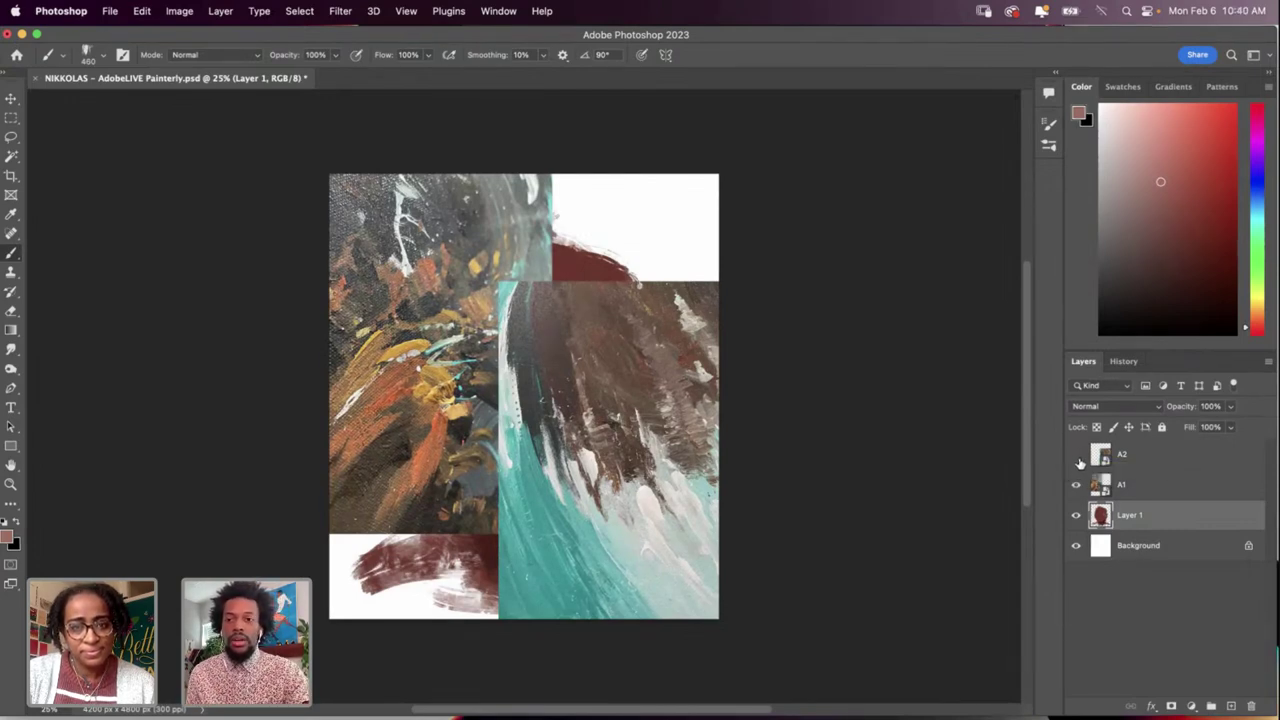
left_click(1076, 484)
Step: Sample reddish brown near the jaw and paint strokes along the jawline and chin, leaving a lighter curve on the chin
key("i")
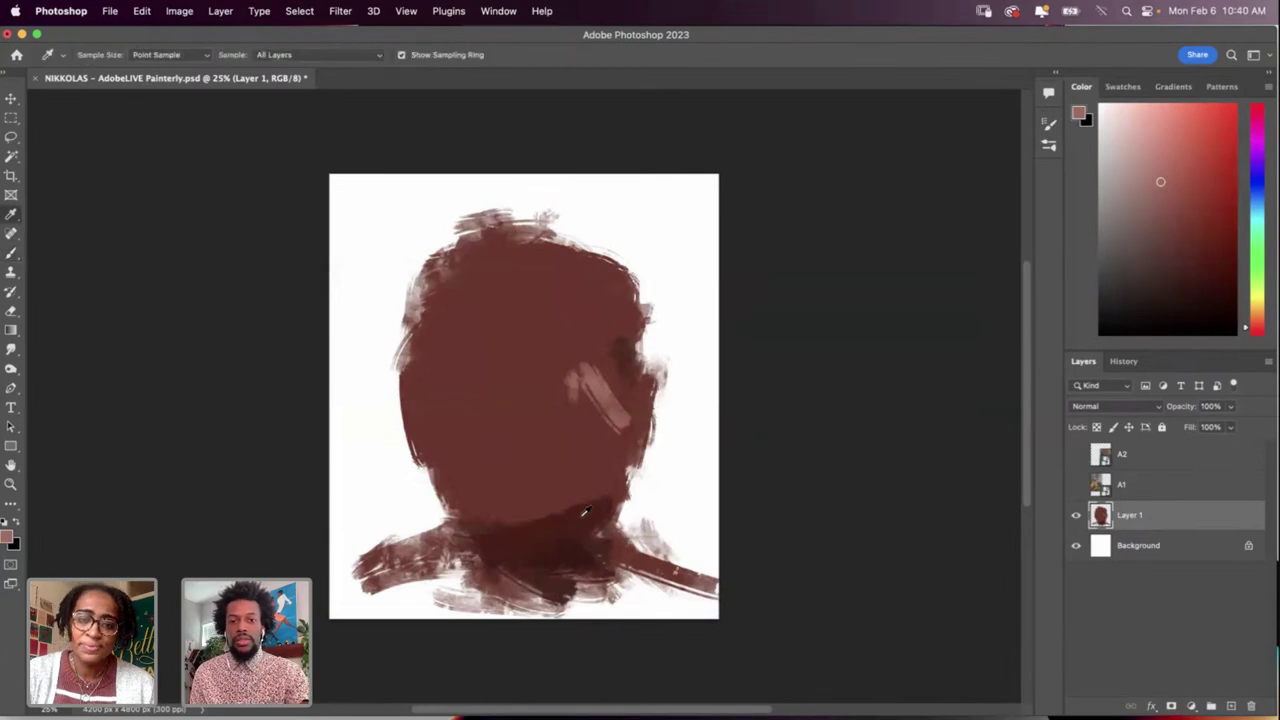
left_click(585, 512)
key("b")
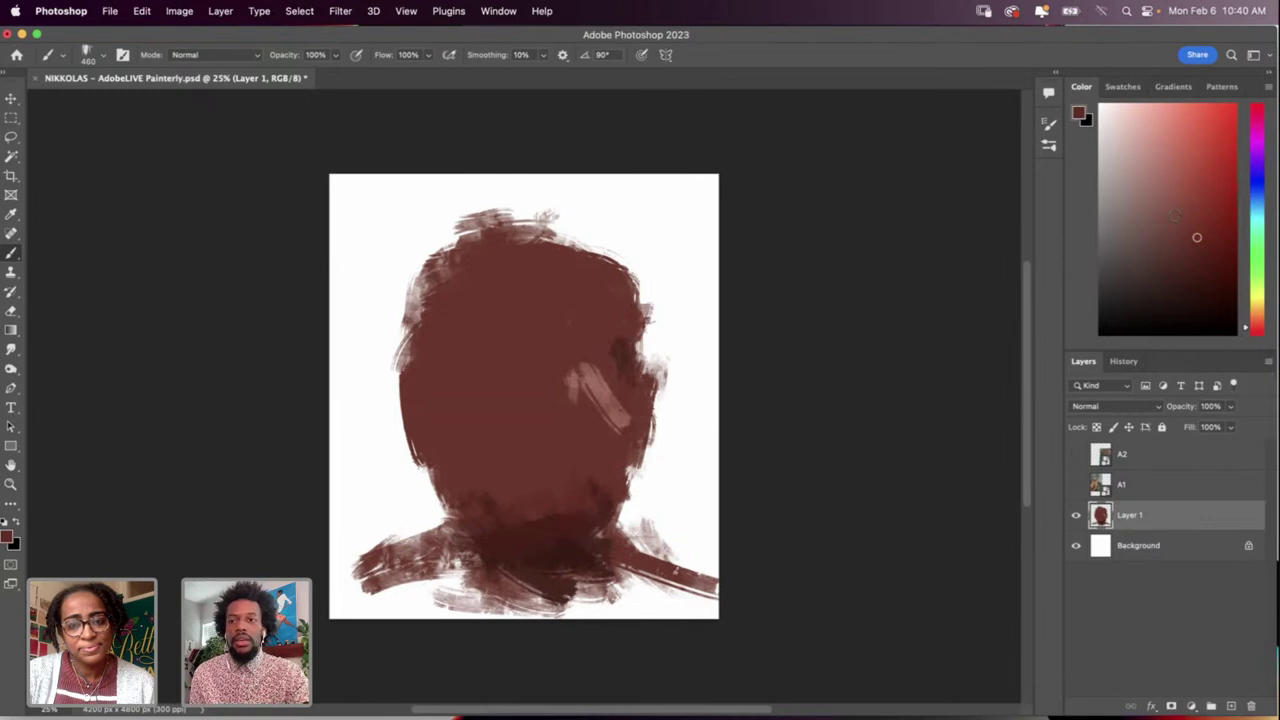
left_click_drag(578, 489, 504, 502)
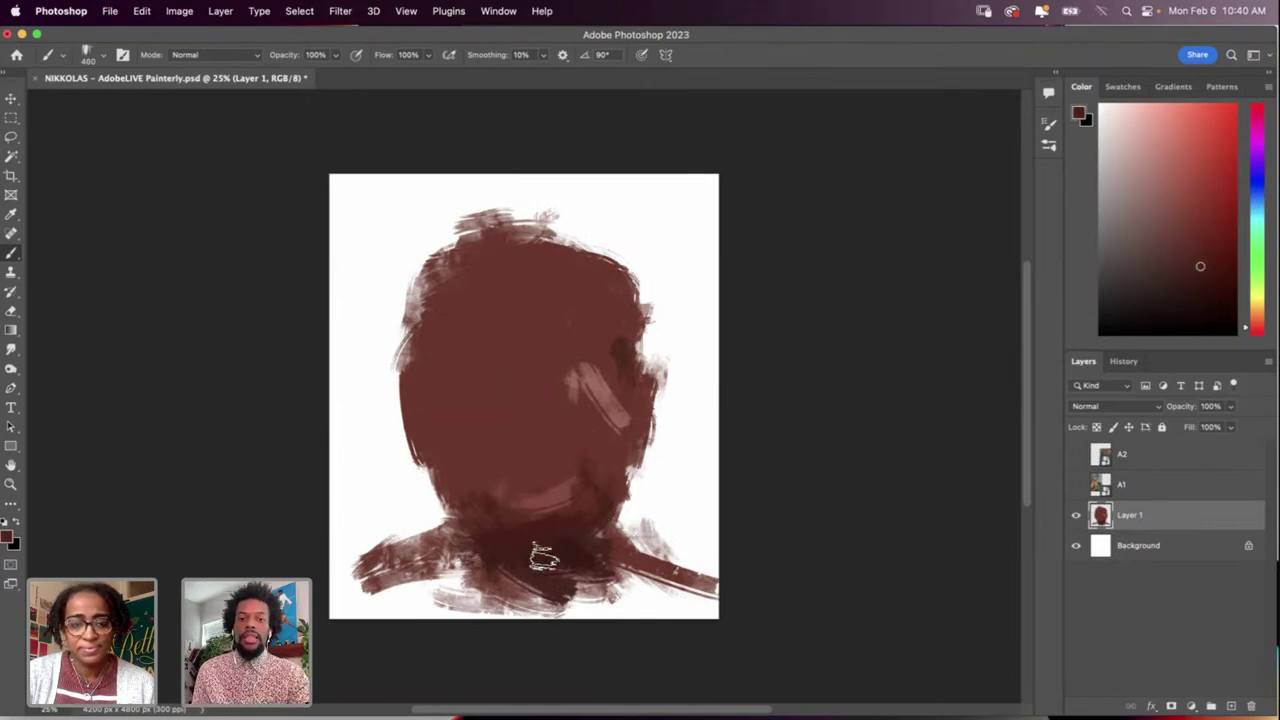
Step: Sample the dusty pink of the cheek highlight and paint broad strokes across the forehead on the right side of the face
key("i")
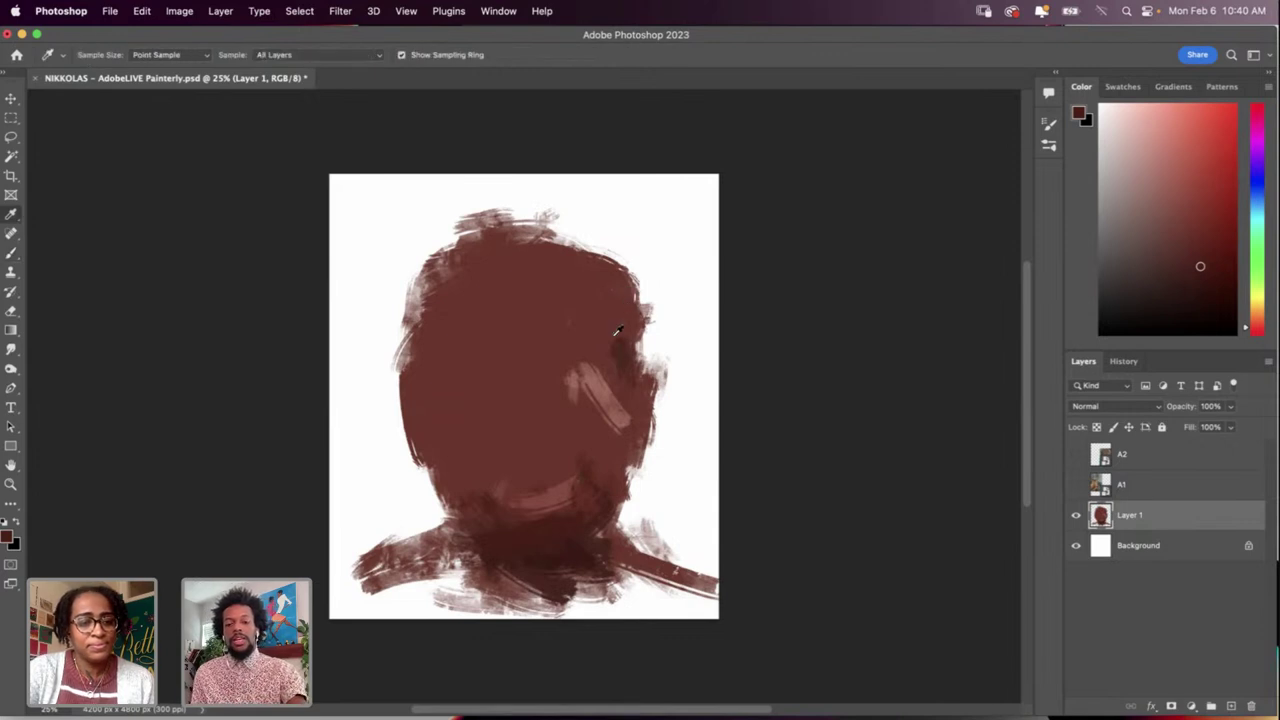
left_click(595, 376)
key("b")
mouse_move(522, 266)
left_mouse_down()
mouse_move(578, 274)
mouse_move(606, 302)
left_mouse_up()
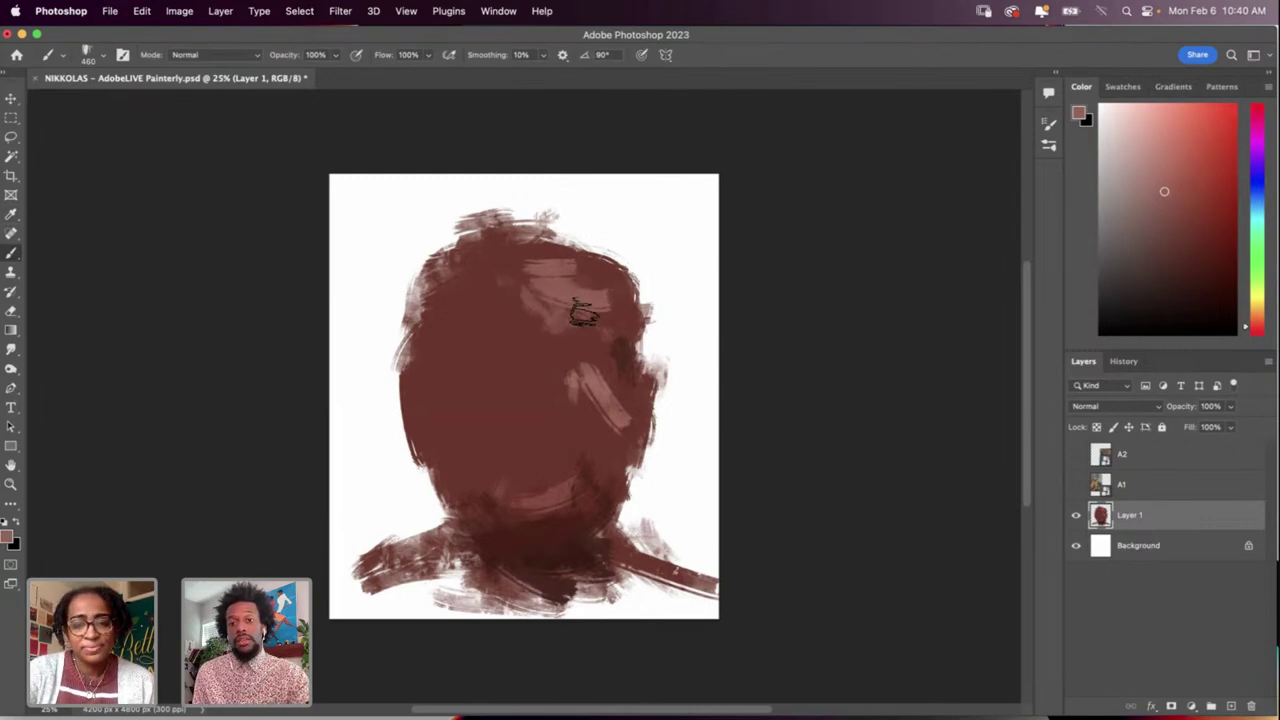
Step: Sample white from the canvas and dab a small bright highlight in the middle of the forehead's pink patch
key("i")
left_click_drag(572, 300, 578, 299)
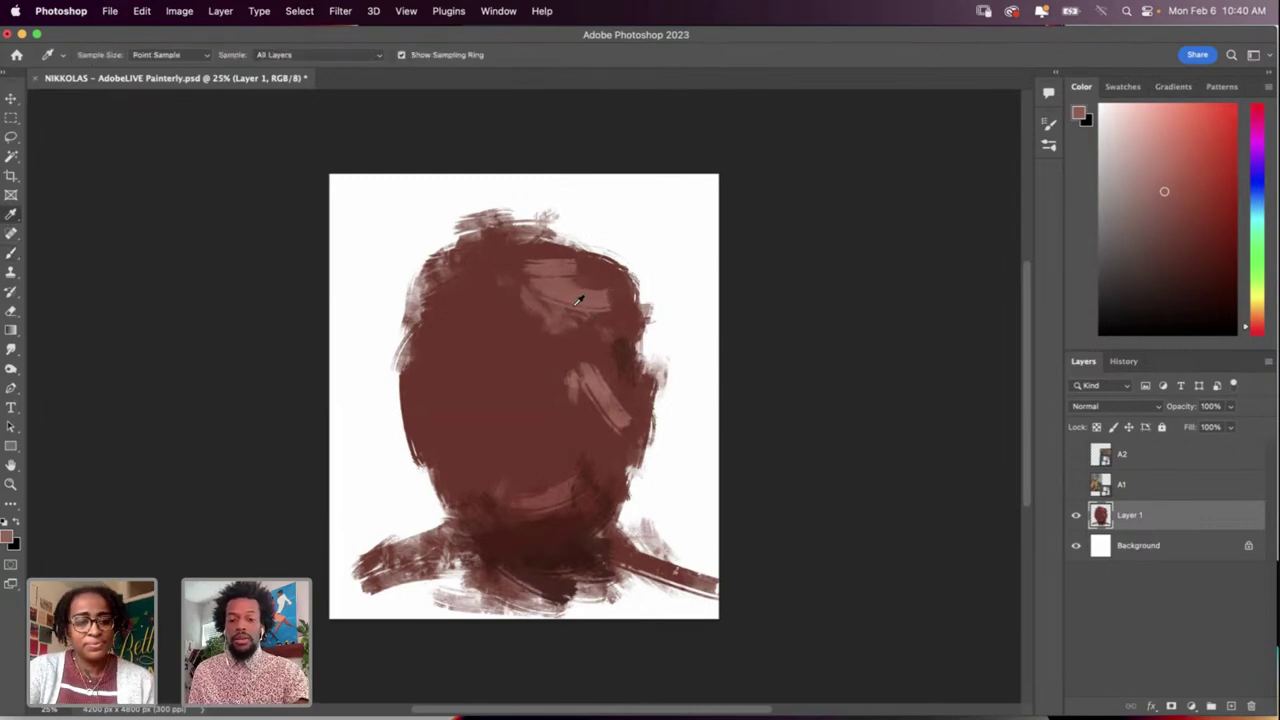
left_click(635, 259)
key("b")
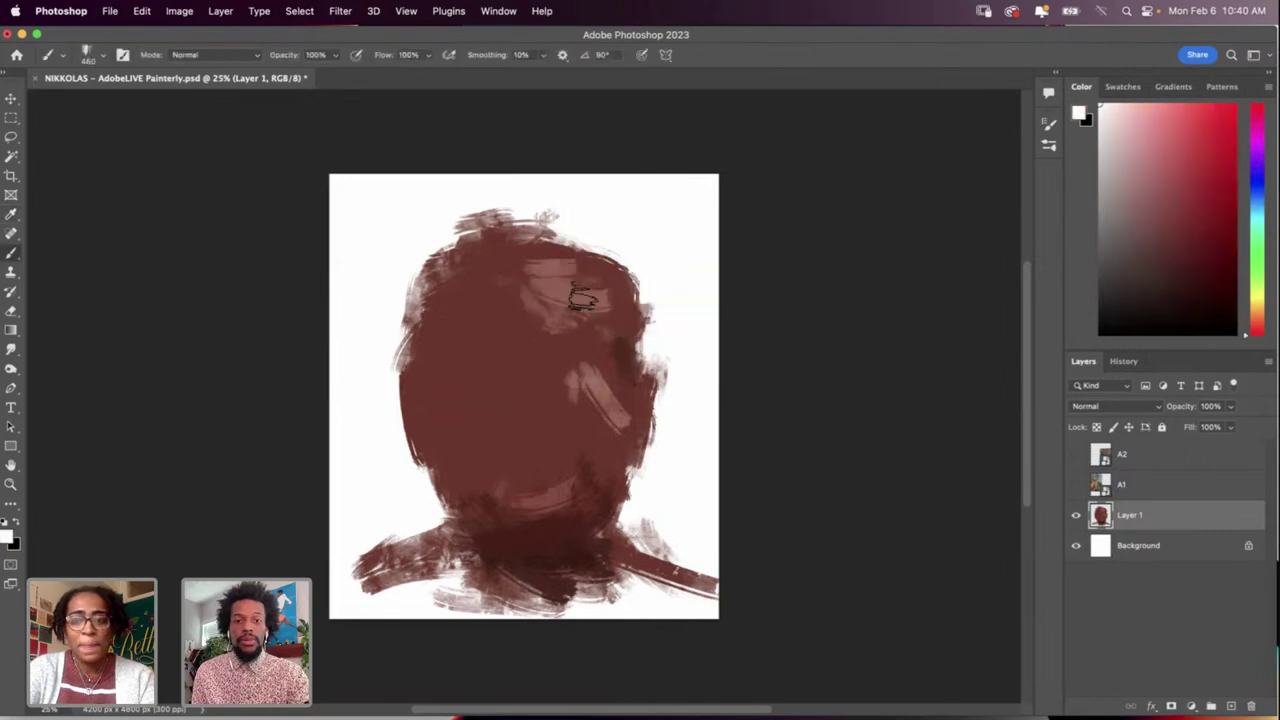
left_click_drag(556, 296, 578, 296)
Step: Sample pale and mid pinks from the forehead highlight and blend its edges with strokes upward and around it
key("i")
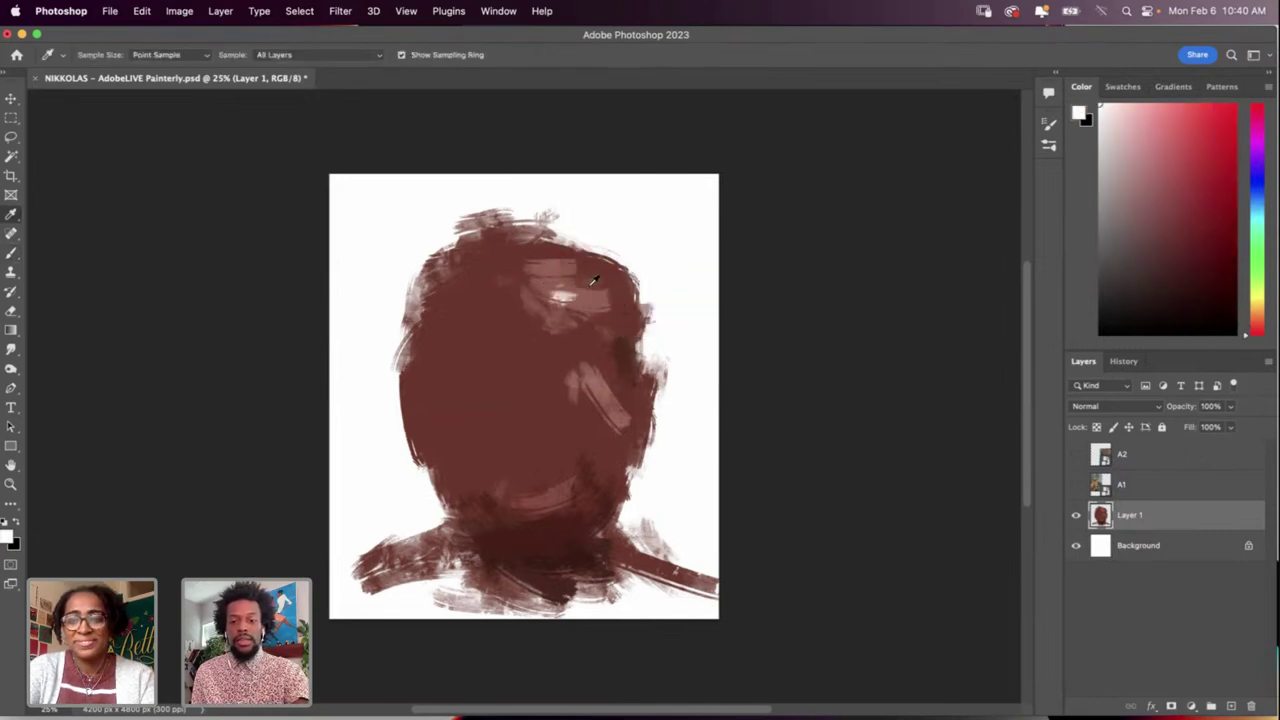
left_click(568, 291)
key("b")
left_click_drag(556, 282, 563, 290)
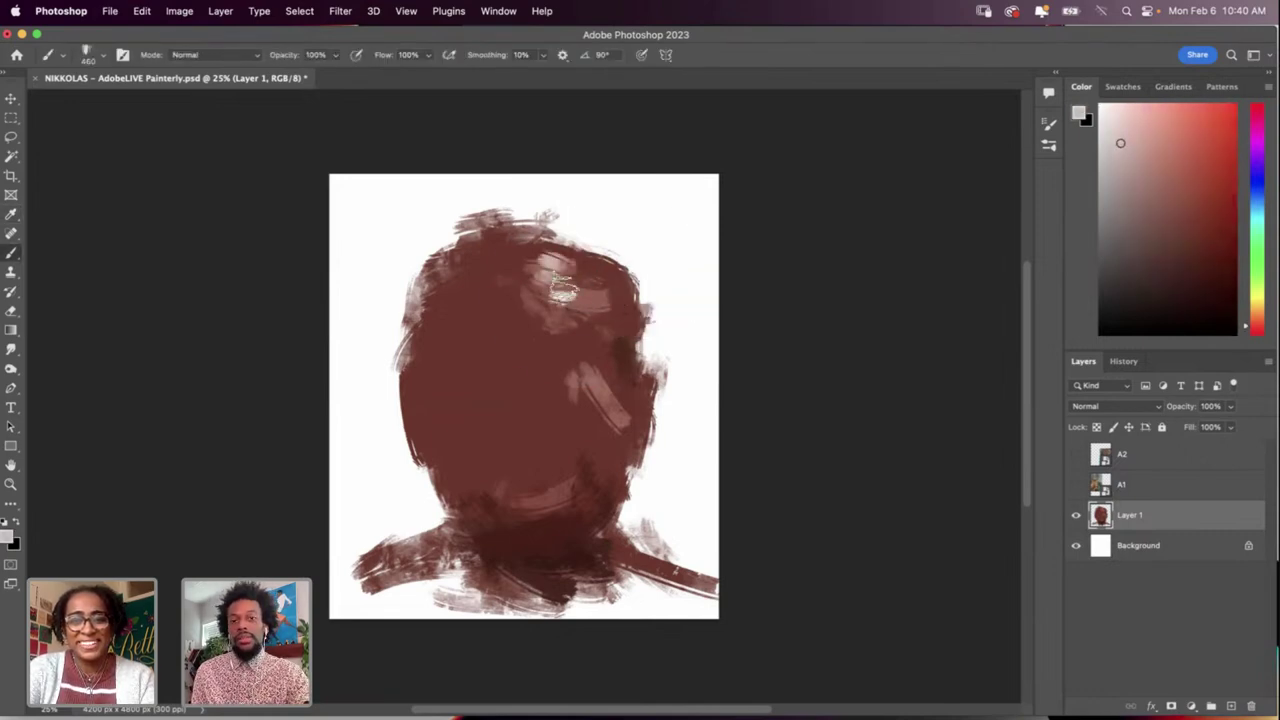
key("i")
left_click(549, 288)
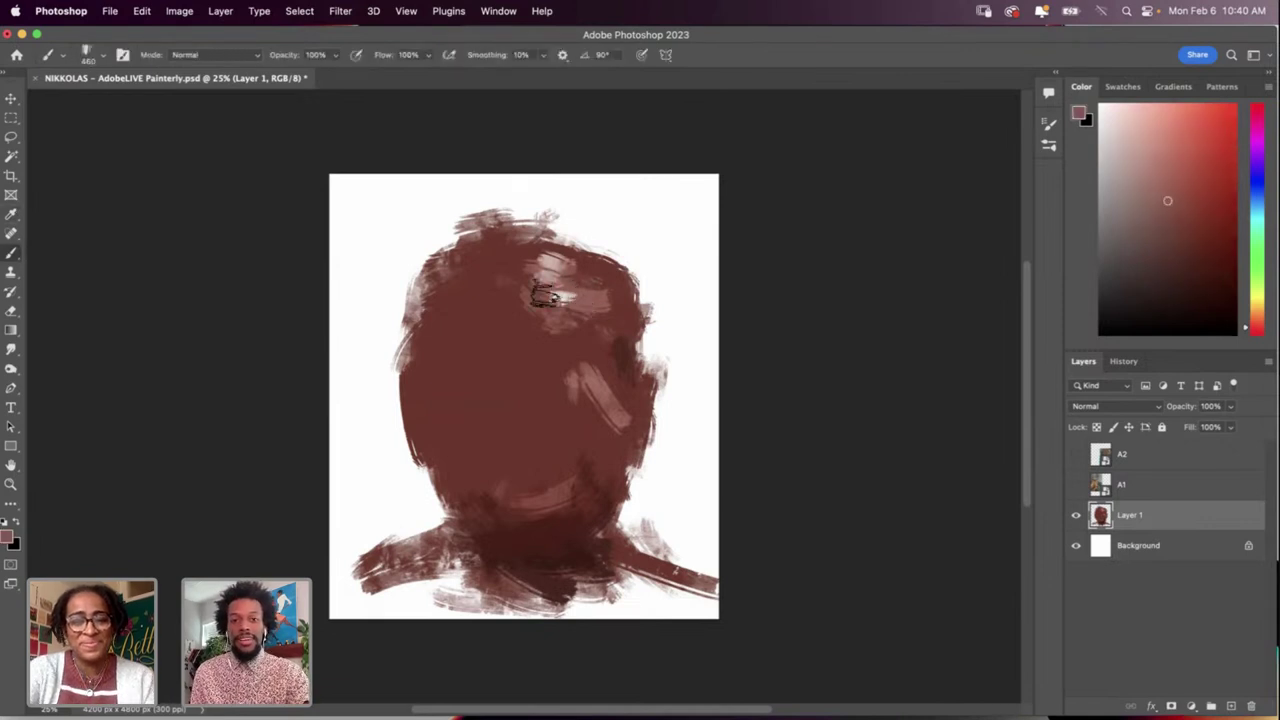
key("b")
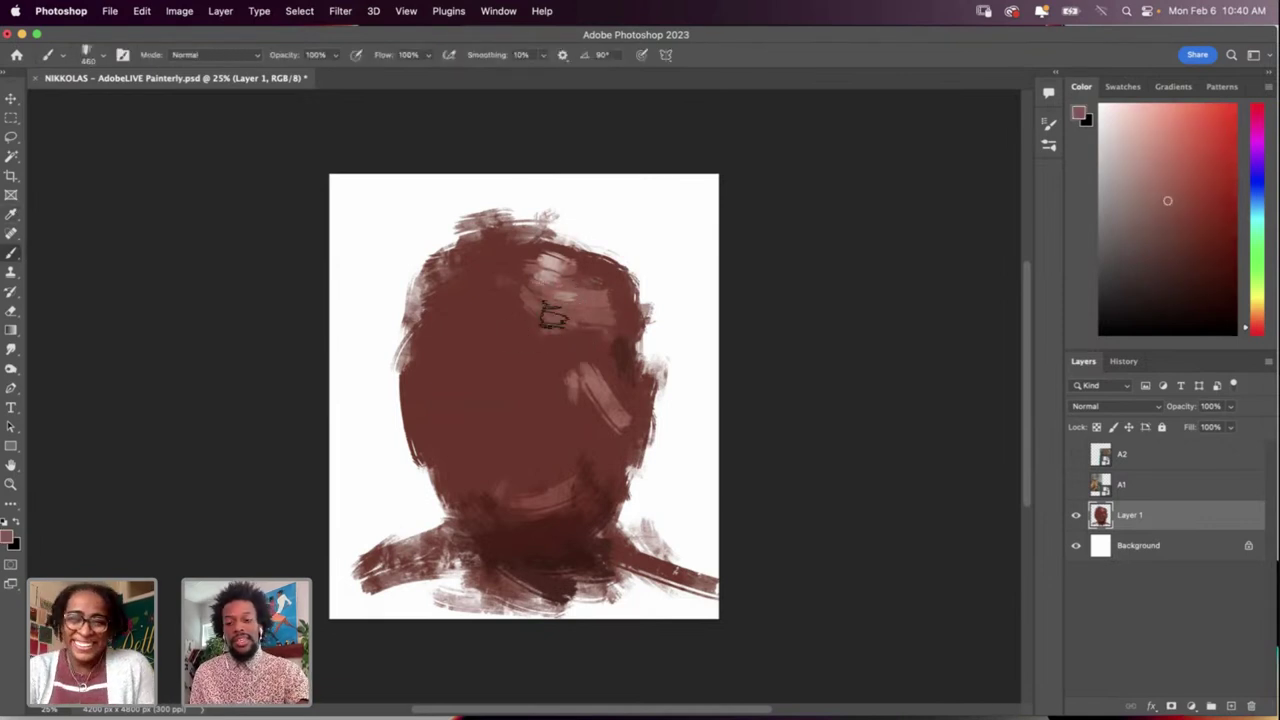
Step: Sample the dark brown beside the temple and brush it over the upper part of the pink cheek highlight
key("i")
left_click(631, 357)
key("b")
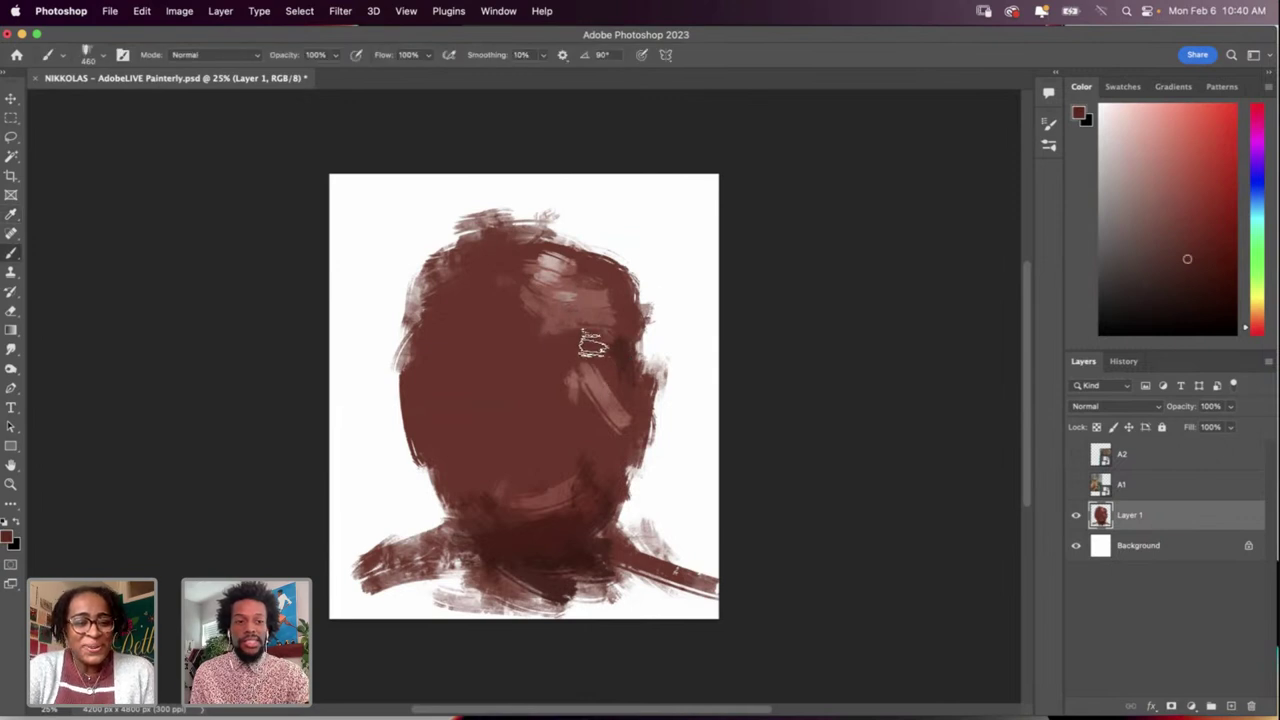
Step: Sample dark browns from the neck and paint a deep shadow down the right cheek, along the jaw and under the chin
key("i")
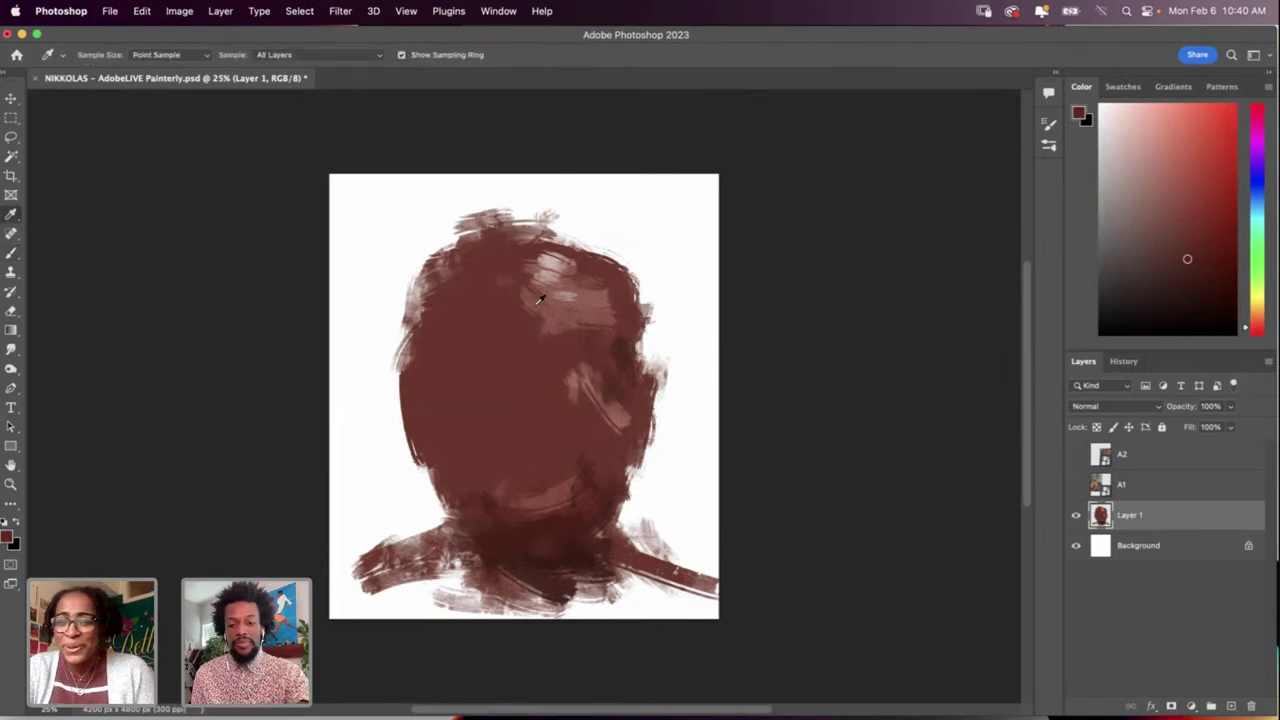
left_click(576, 532)
key("b")
mouse_move(608, 420)
left_mouse_down()
mouse_move(608, 497)
mouse_move(617, 463)
left_mouse_up()
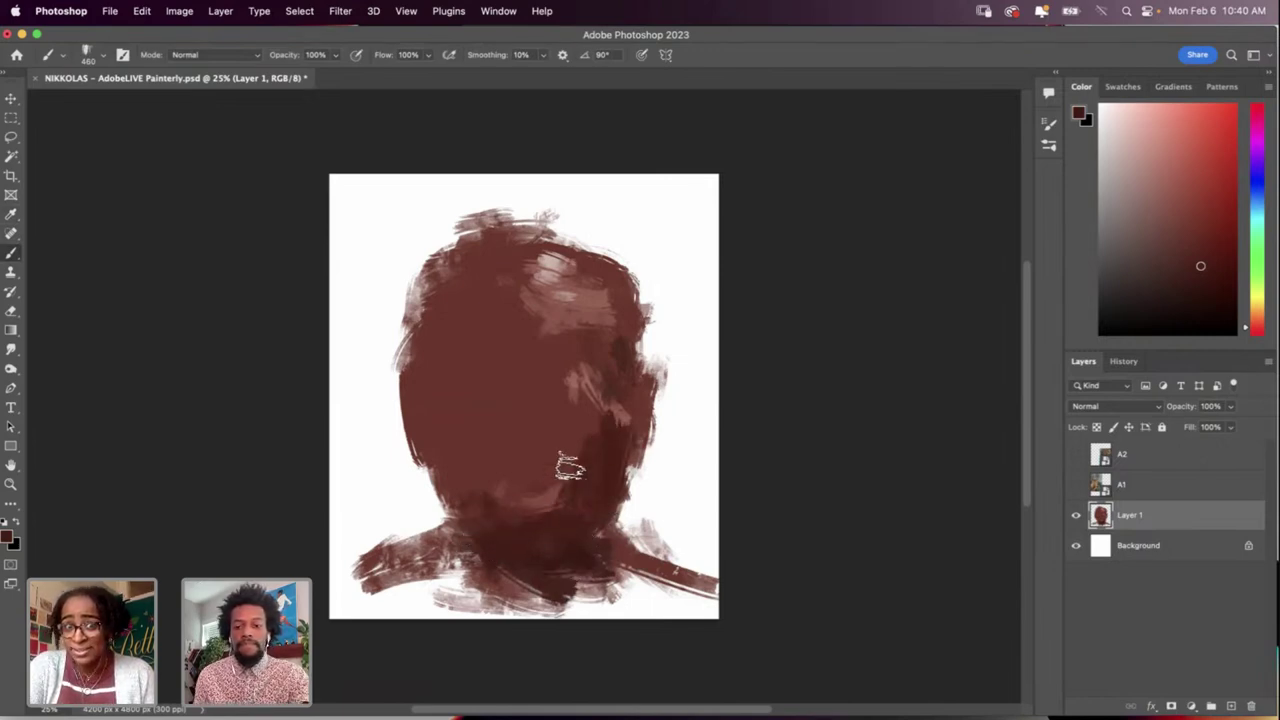
key("i")
left_click(577, 553)
key("b")
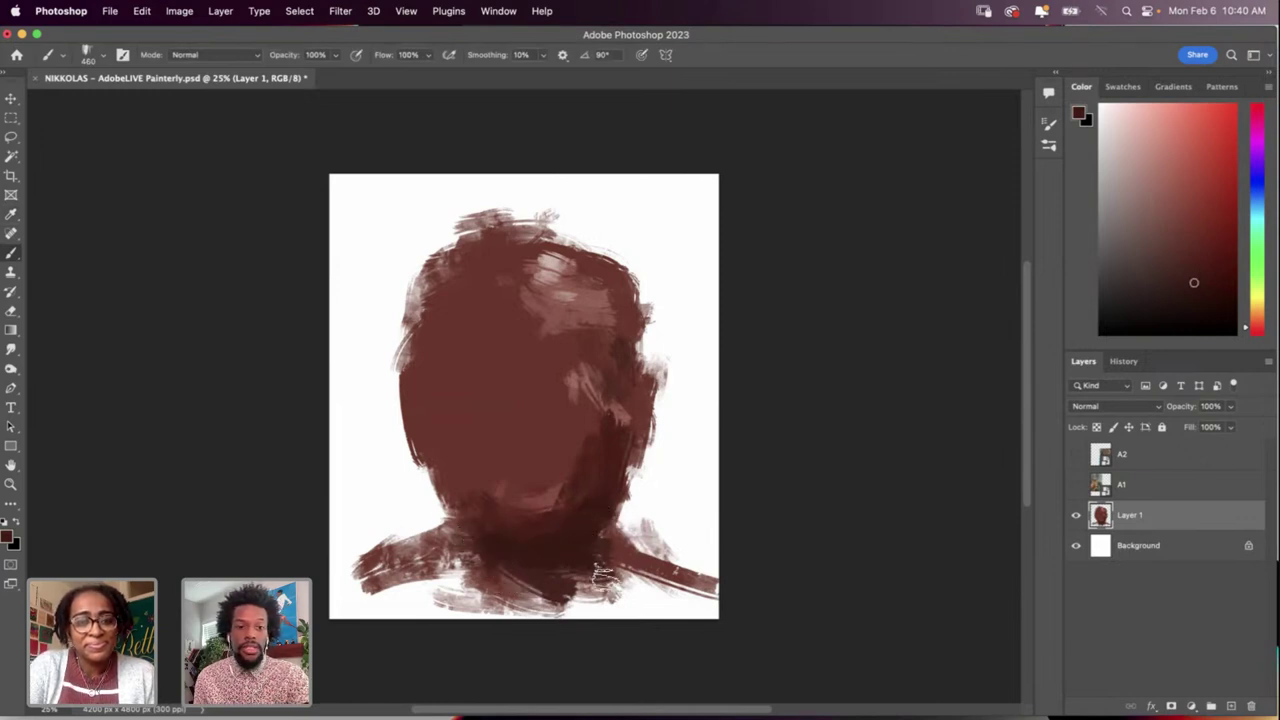
Step: Sample the lighter brown of the chin and paint a curved stroke along its lower edge to round it out
left_click(554, 487, "alt")
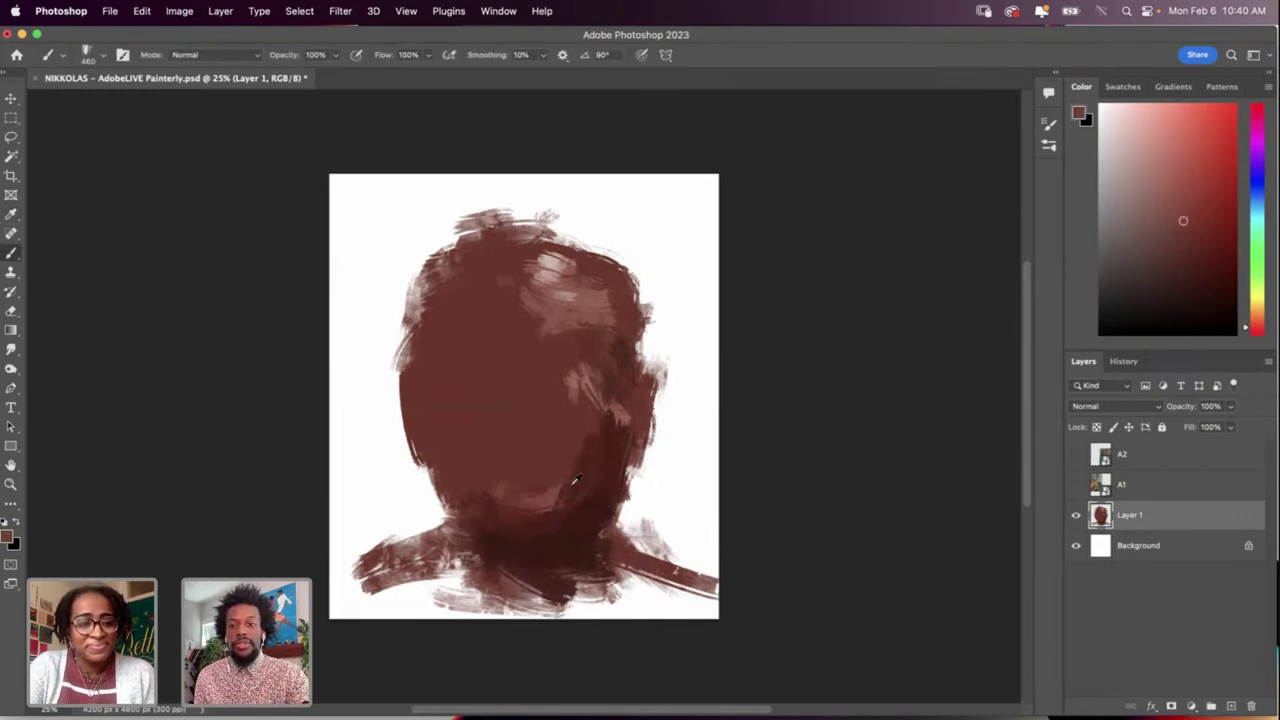
left_click_drag(587, 507, 532, 524)
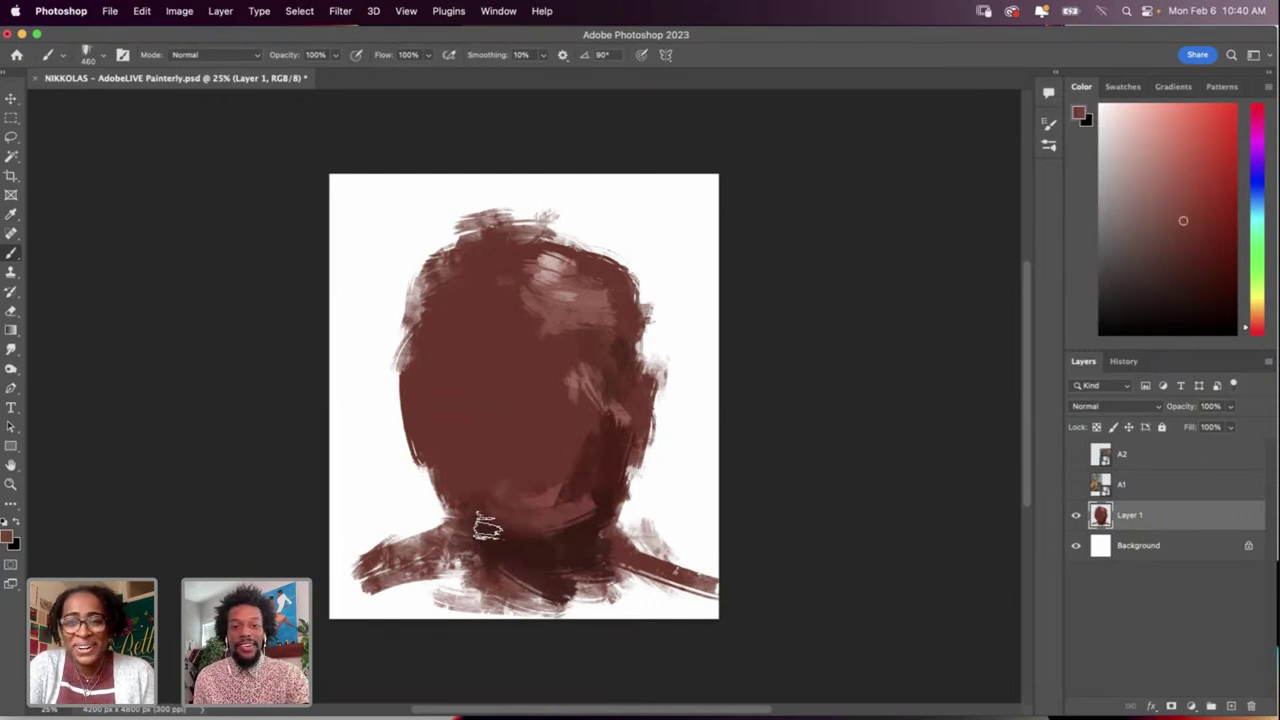
key("i")
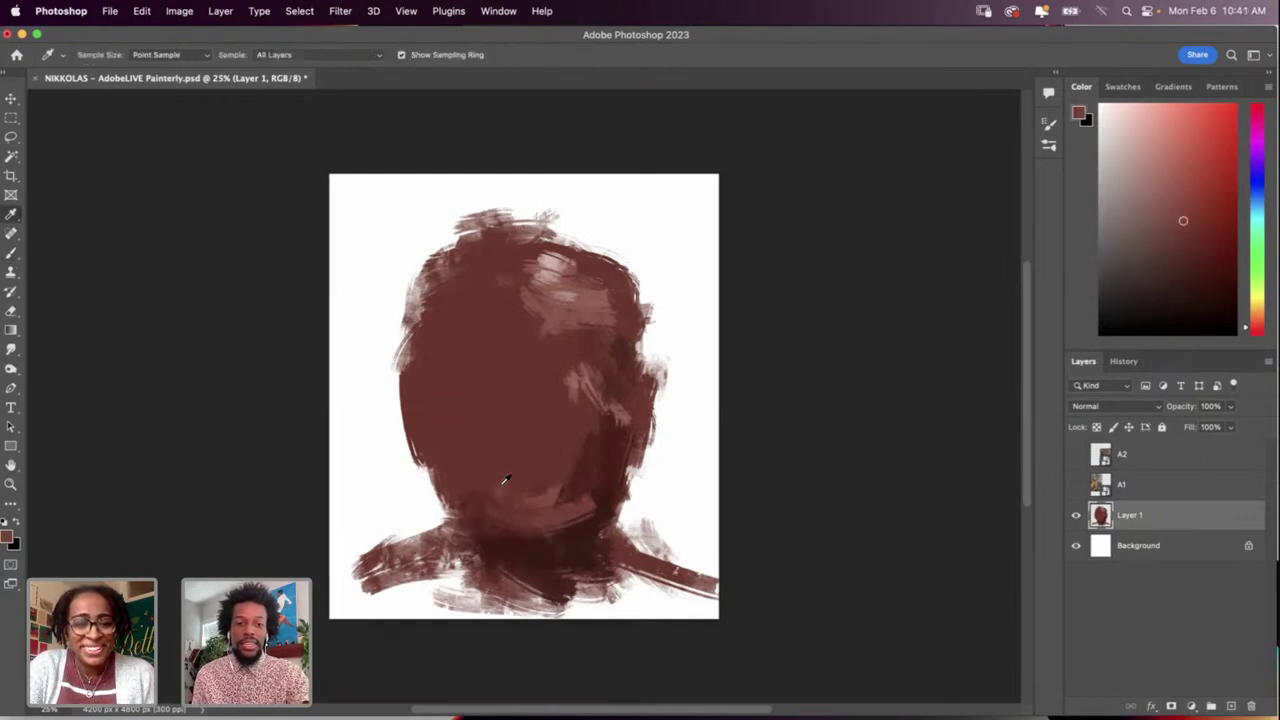
key("b")
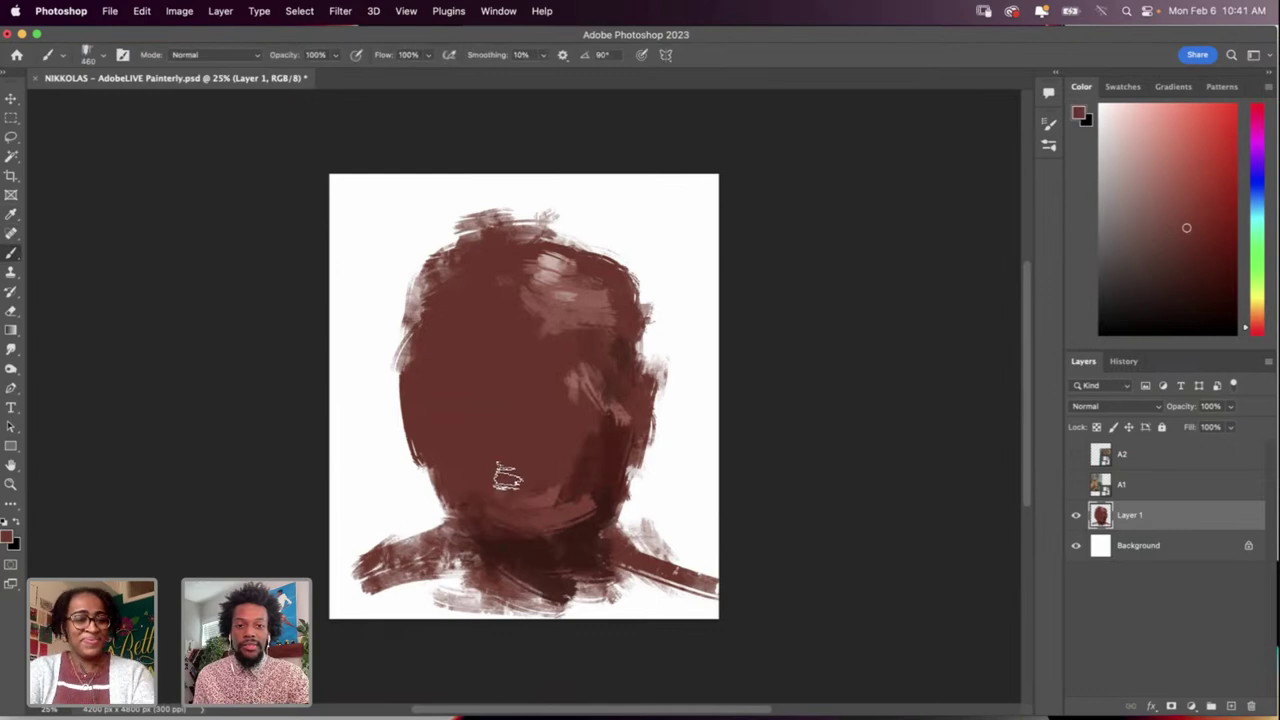
Step: Sample the forehead's dusty pink and paint it down the right temple toward the cheekbone
key("i")
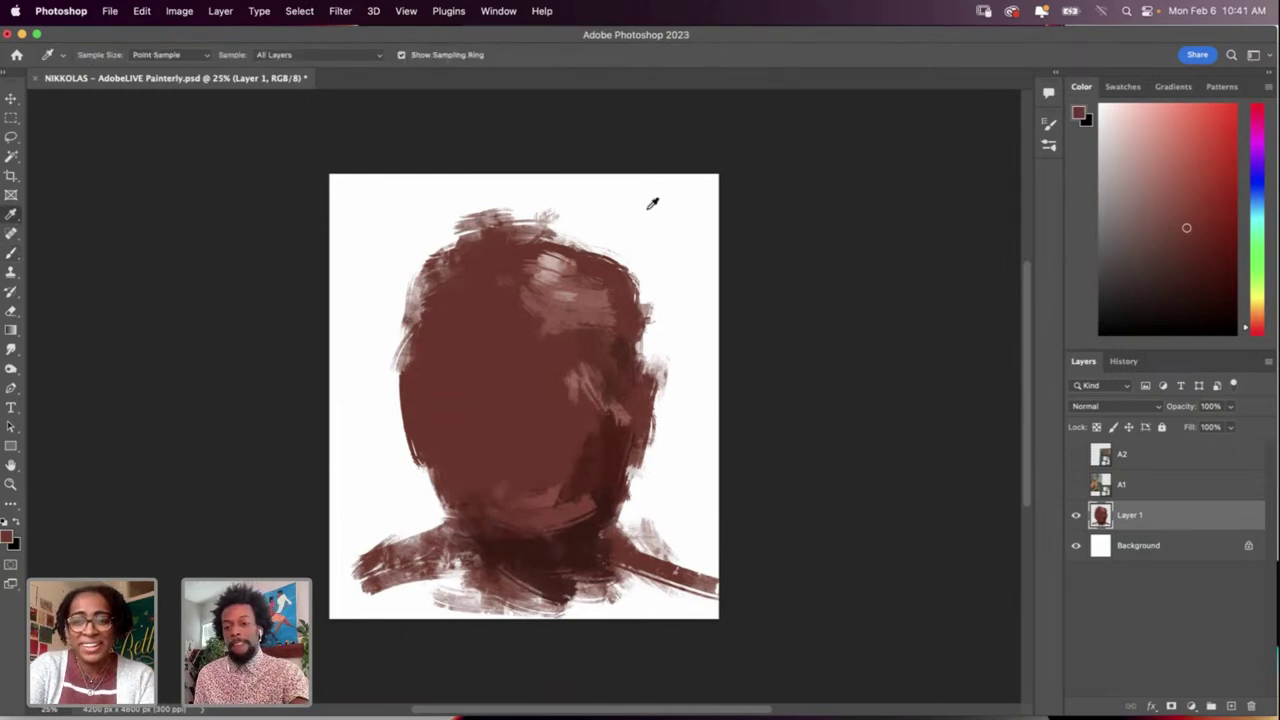
left_click(549, 291)
key("b")
key("i")
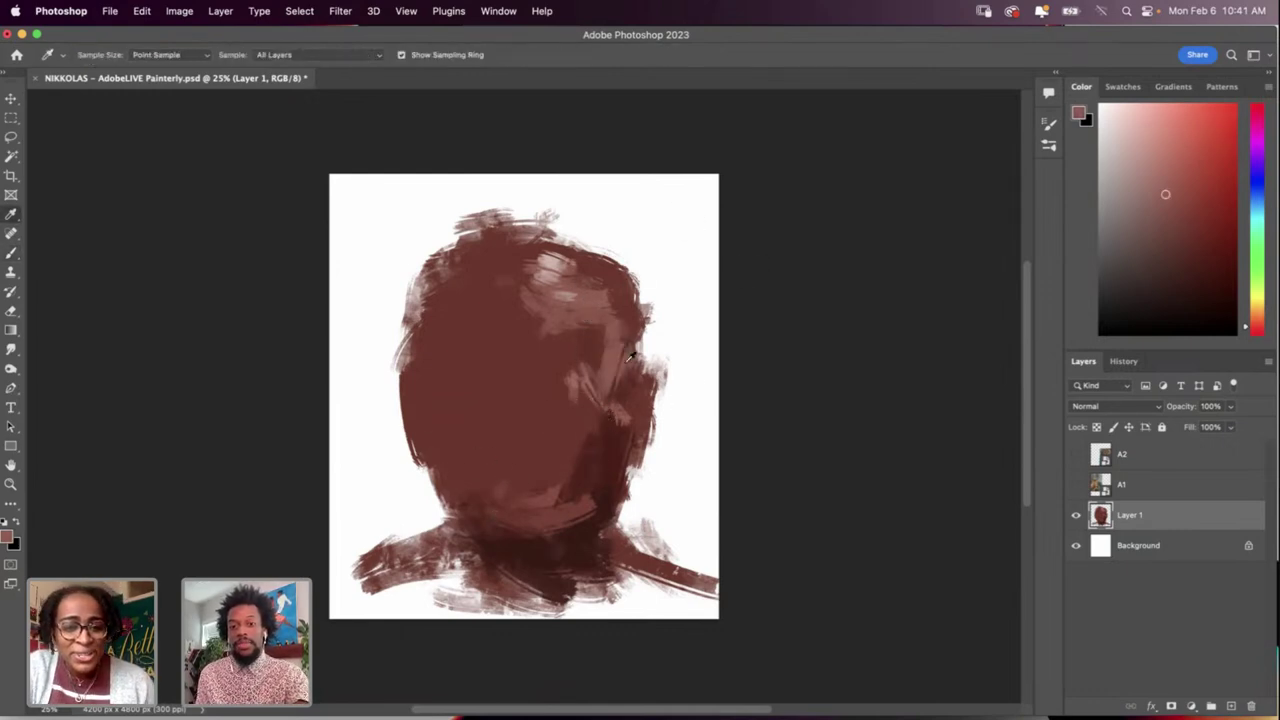
Step: Sample the cheek's dark shadow brown and block in both eye sockets as dark horizontal patches
key("o")
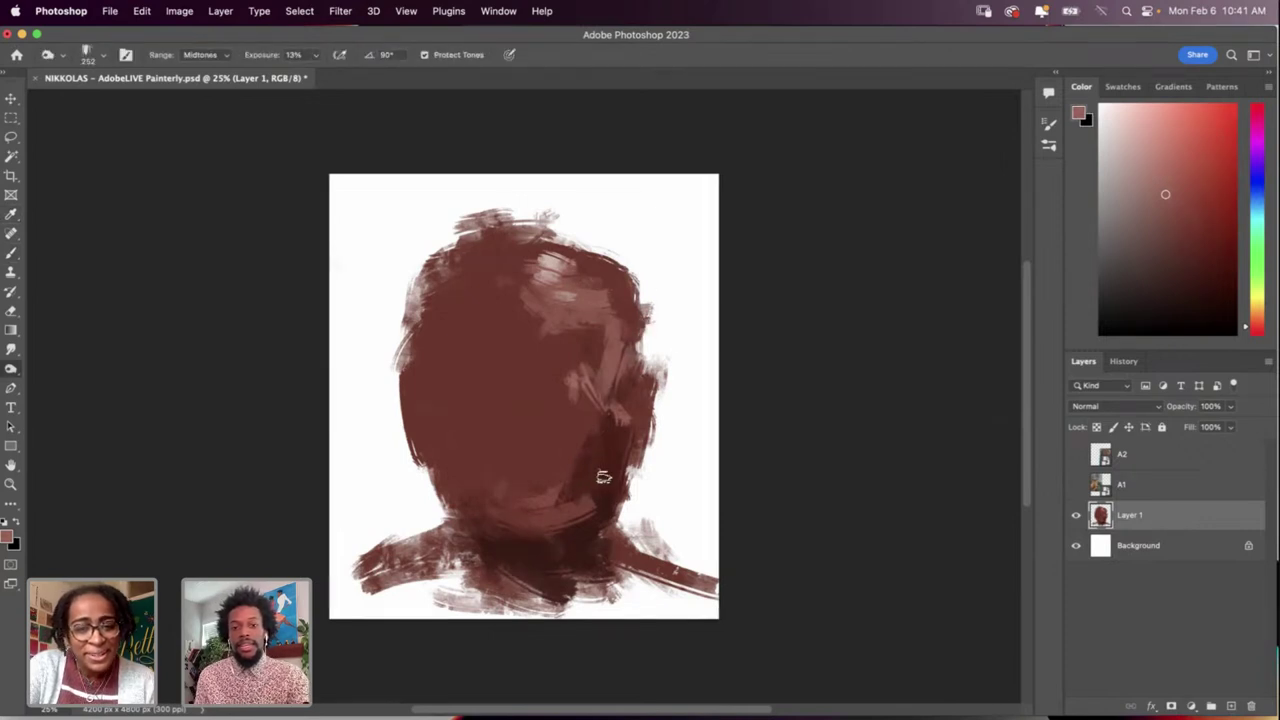
key("i")
key("b")
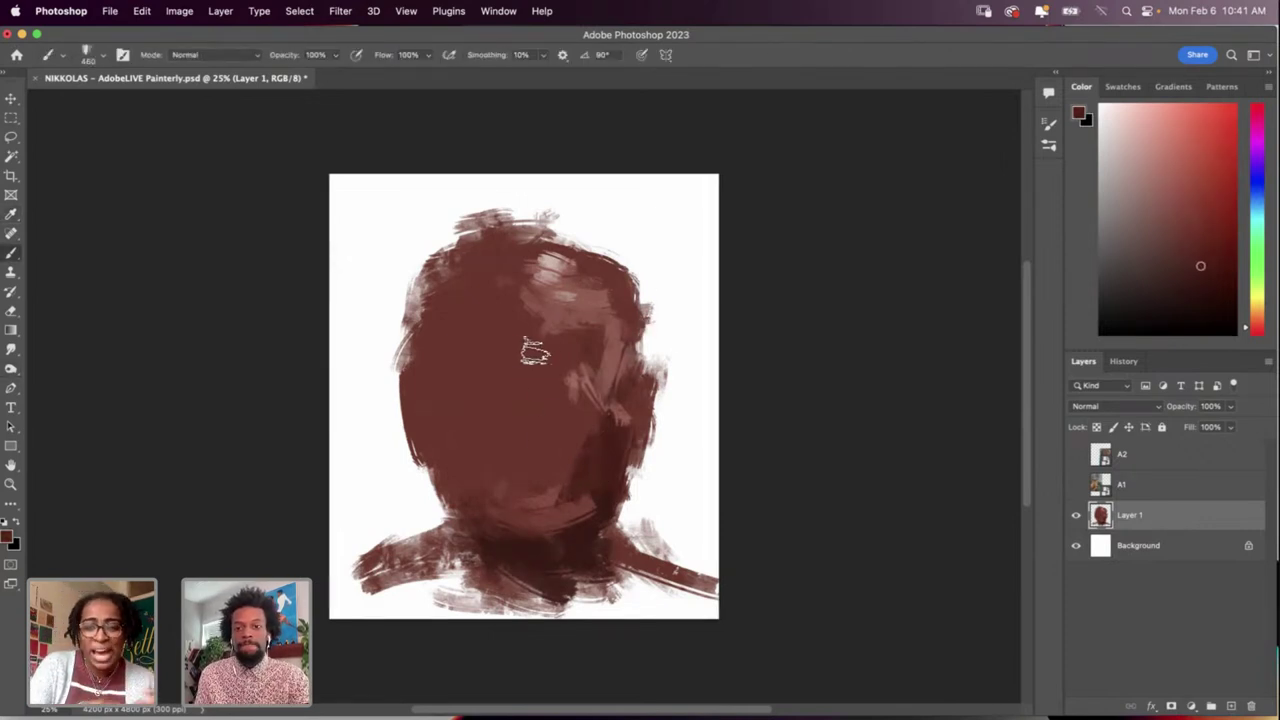
mouse_move(560, 360)
left_mouse_down()
mouse_move(595, 379)
mouse_move(542, 383)
mouse_move(576, 402)
mouse_move(552, 385)
mouse_move(610, 394)
mouse_move(474, 370)
mouse_move(510, 389)
mouse_move(422, 384)
mouse_move(482, 404)
left_mouse_up()
mouse_move(594, 392)
left_mouse_down()
mouse_move(628, 406)
mouse_move(621, 382)
mouse_move(630, 394)
mouse_move(601, 426)
mouse_move(589, 418)
mouse_move(629, 392)
left_mouse_up()
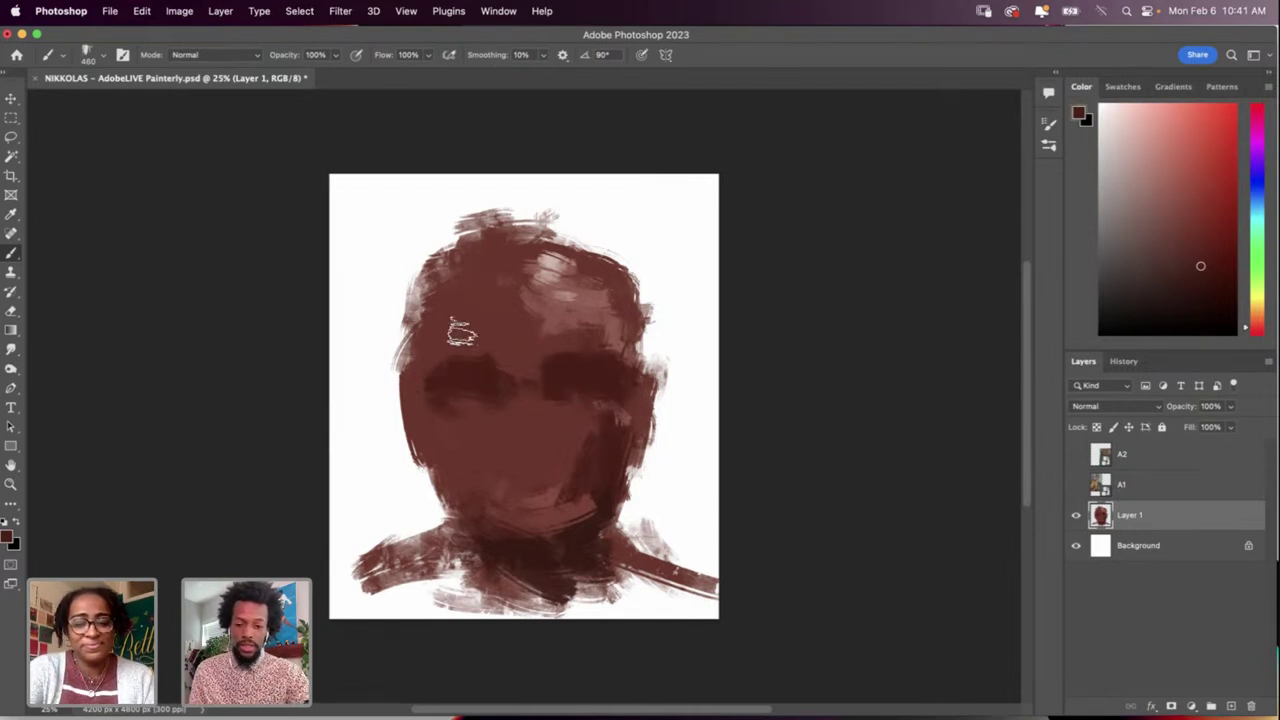
Step: Paint a dark patch for the mouth area and deepen the brow shadow above the left eye socket
left_click(541, 379, "alt")
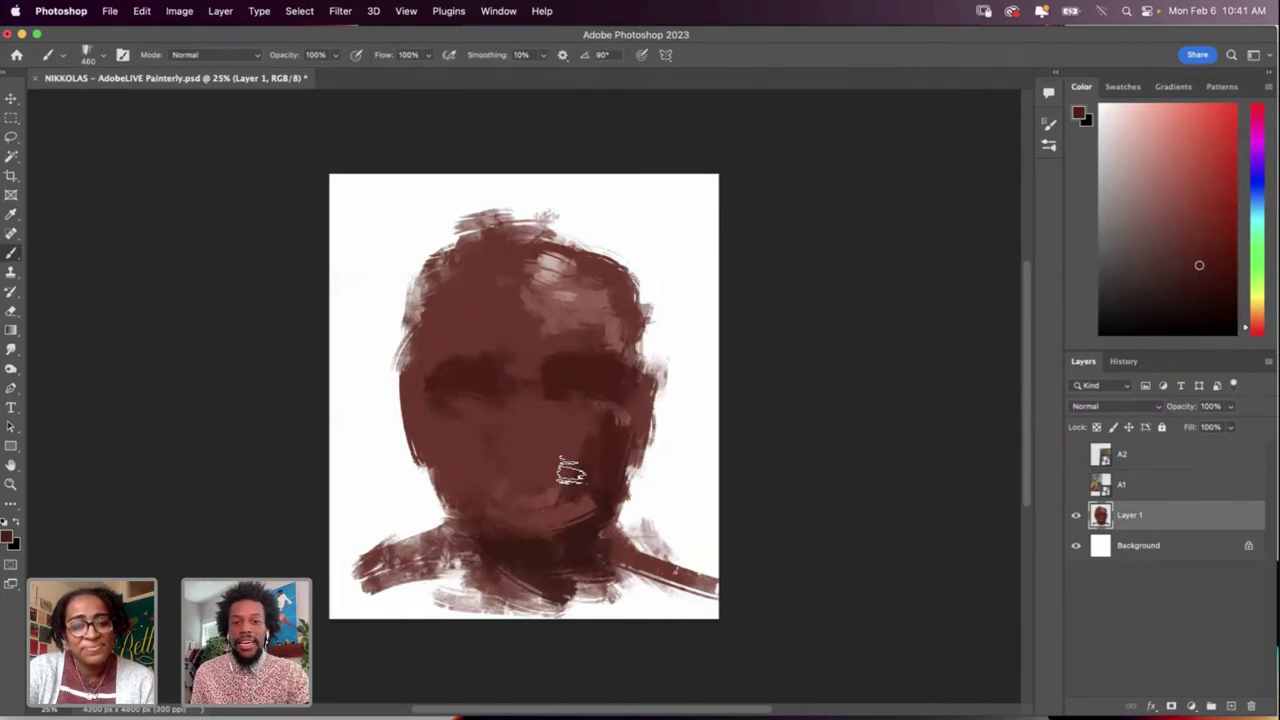
mouse_move(569, 466)
left_mouse_down()
mouse_move(510, 475)
mouse_move(544, 485)
left_mouse_up()
left_click_drag(462, 368, 483, 364)
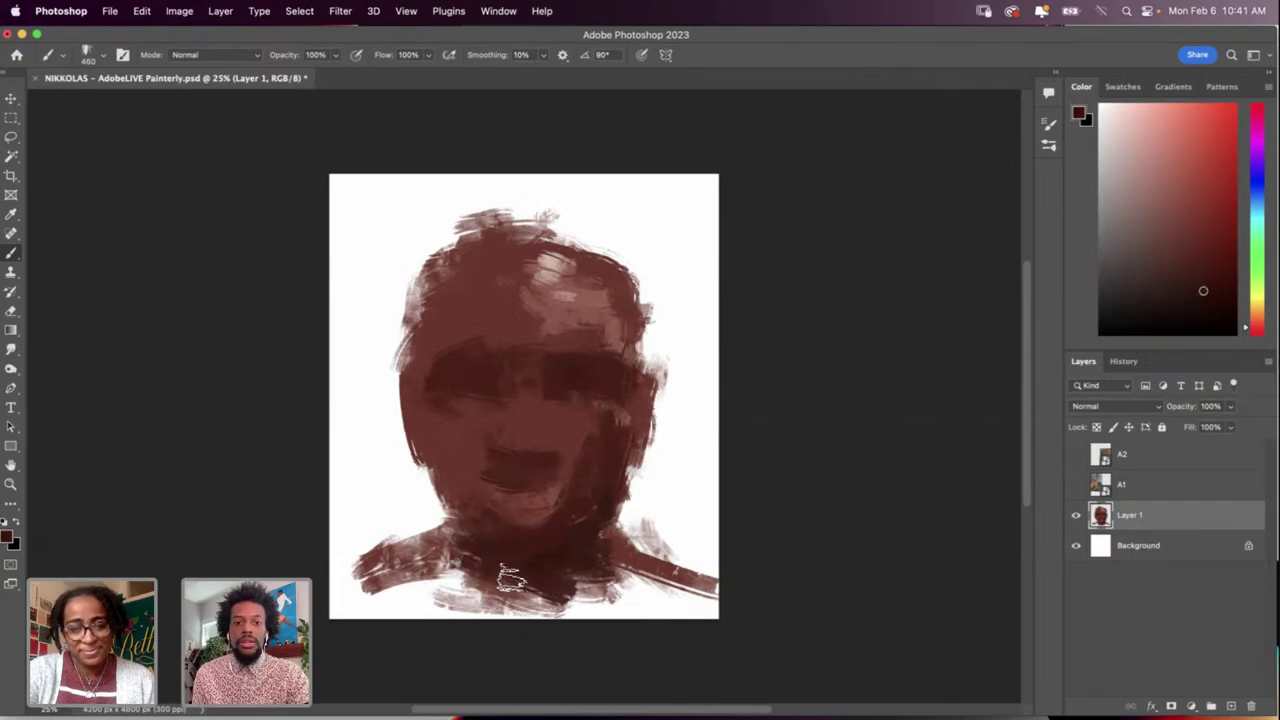
Step: Cover the neck and collar area below the chin with broad strokes of very dark brown
mouse_move(476, 560)
left_mouse_down()
mouse_move(593, 575)
mouse_move(462, 570)
mouse_move(597, 577)
mouse_move(430, 545)
mouse_move(540, 598)
mouse_move(630, 578)
mouse_move(452, 570)
mouse_move(600, 590)
left_mouse_up()
left_click_drag(435, 558, 578, 614)
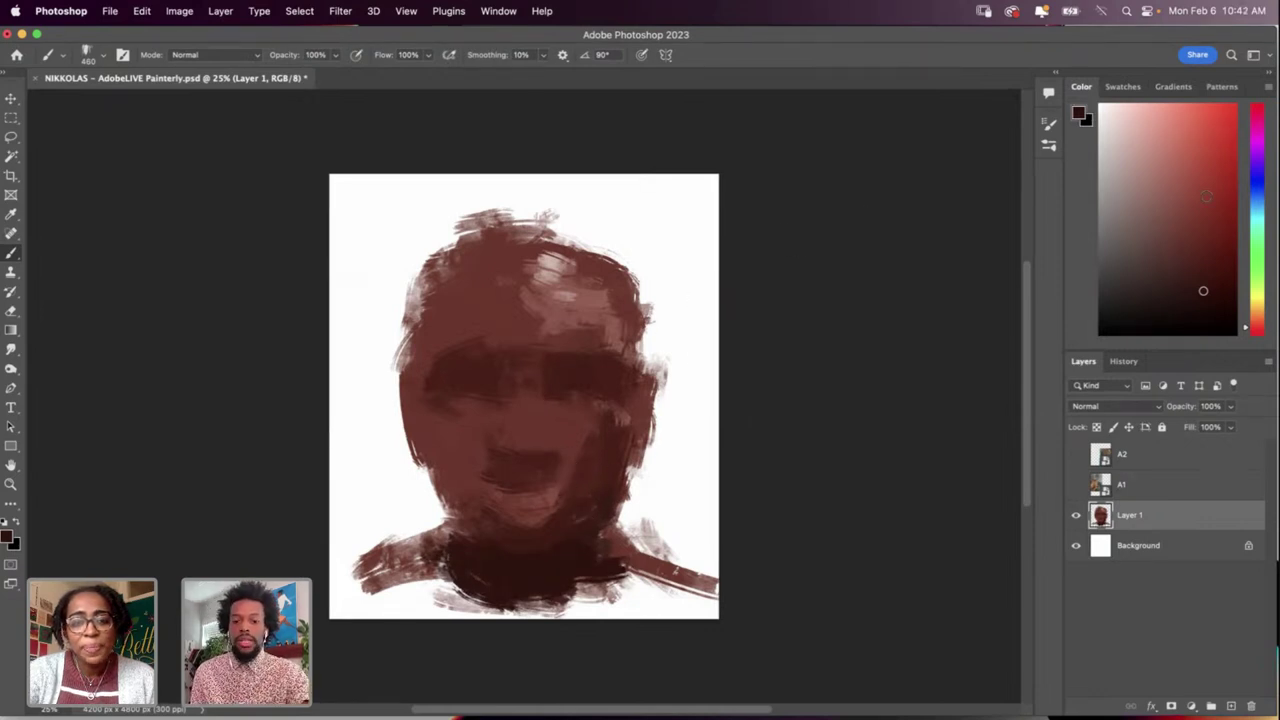
Step: Sample the forehead's dusty pink and add light strokes to the ear and the opposite side edge of the face
key("i")
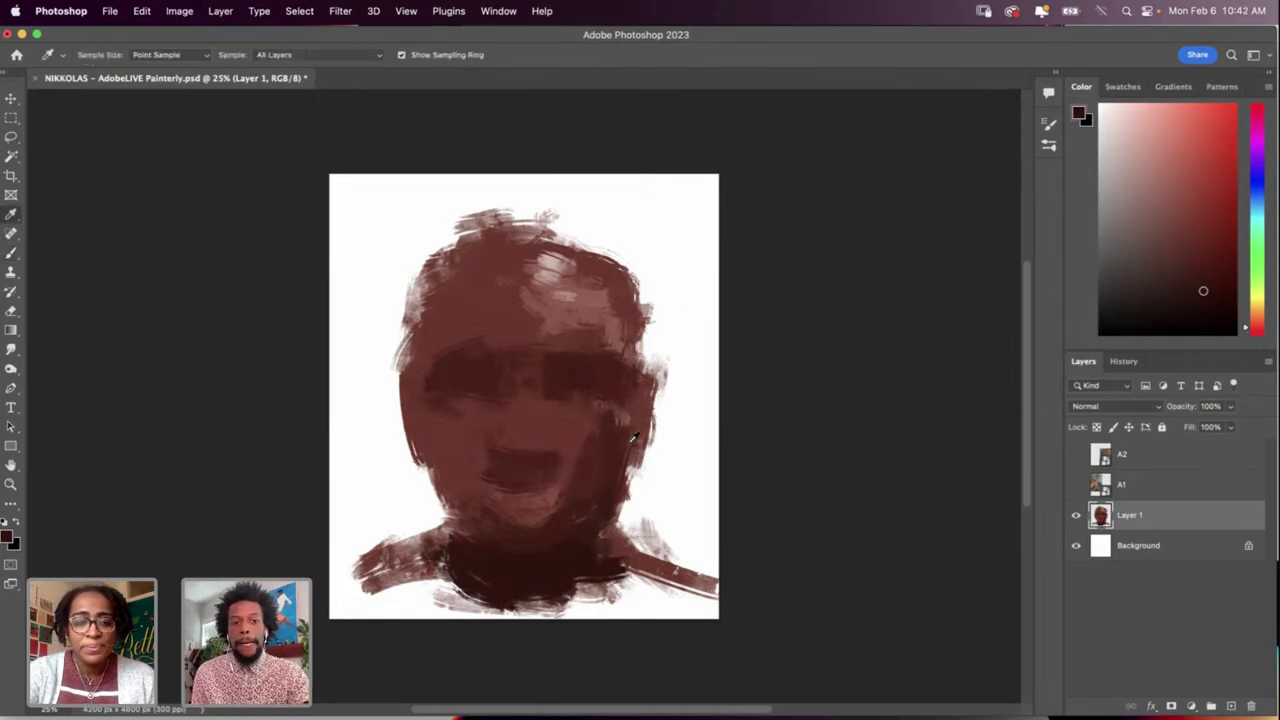
left_click(591, 297)
key("b")
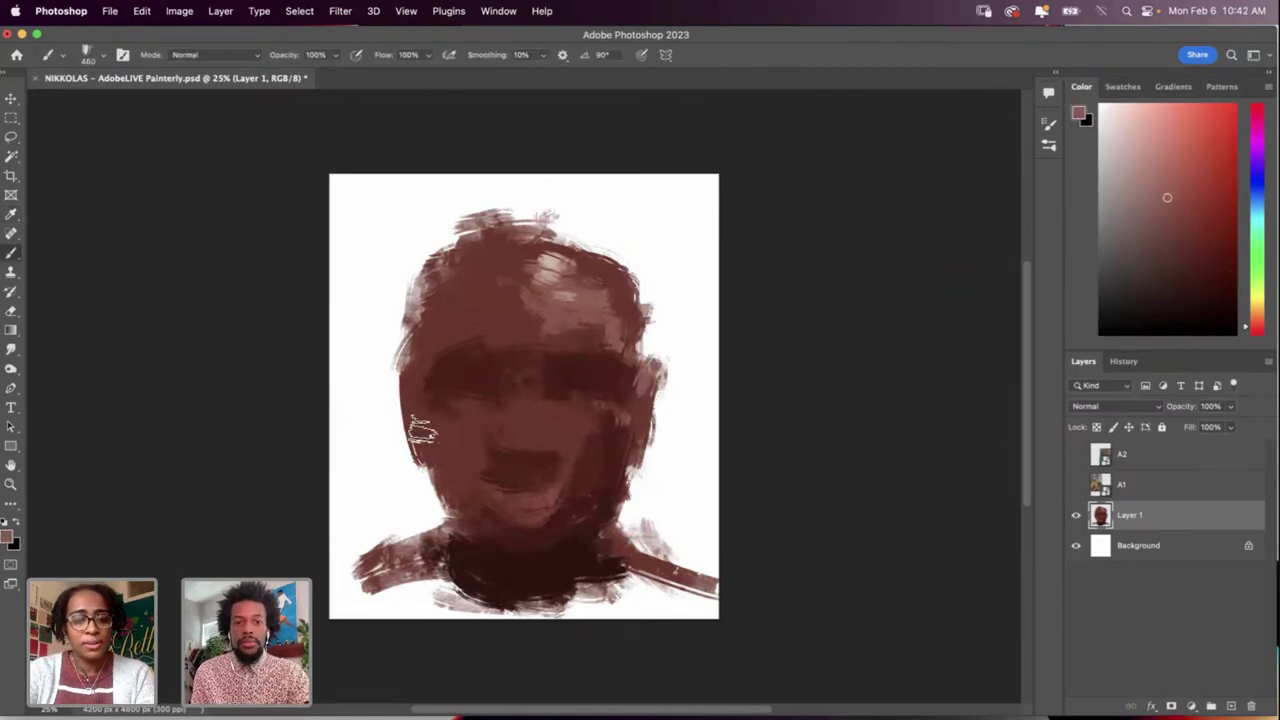
Step: Sample pale pinks from the forehead highlight and scatter small light strokes across the upper forehead and above the right brow
key("i")
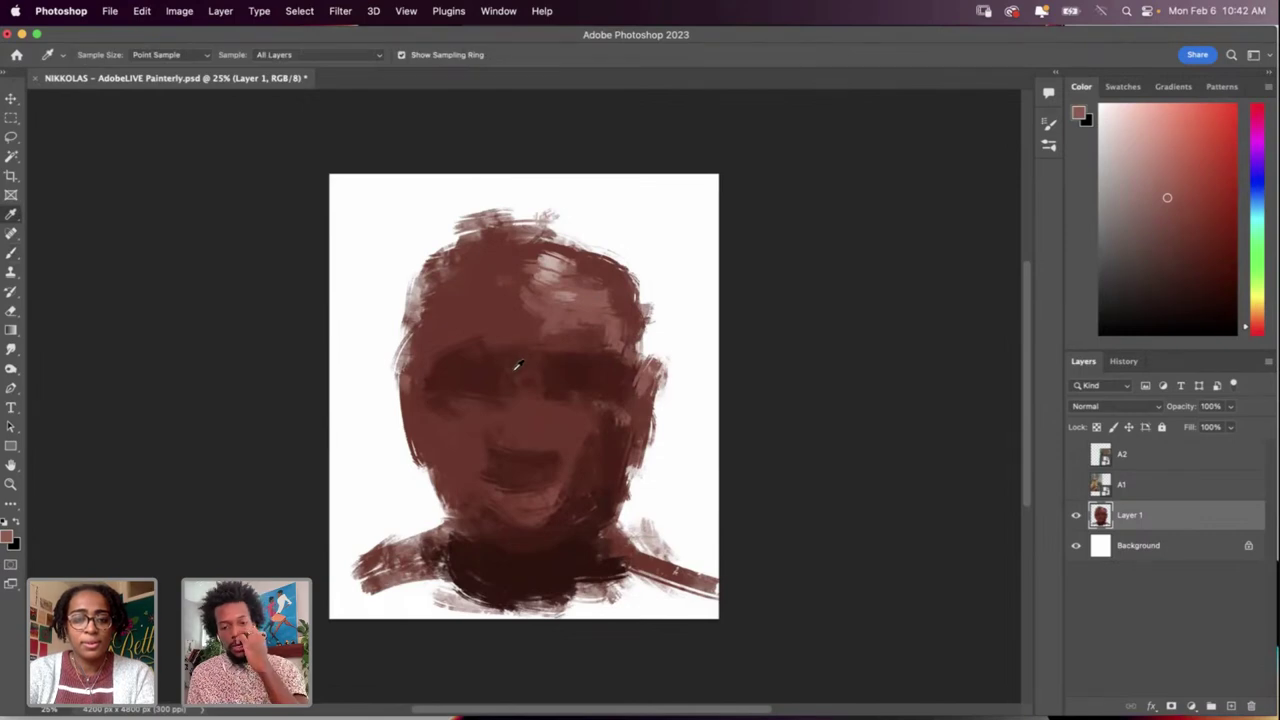
left_click(549, 259)
key("b")
left_click(487, 266)
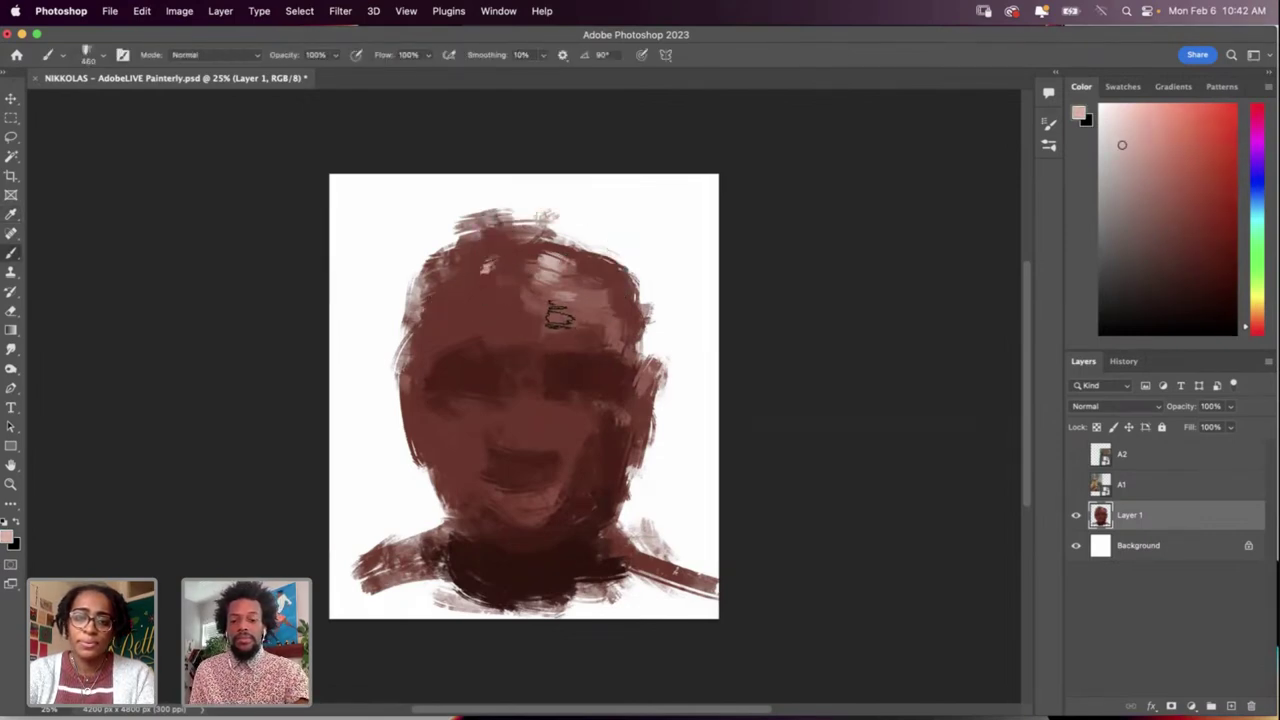
key("i")
left_click(551, 273)
key("b")
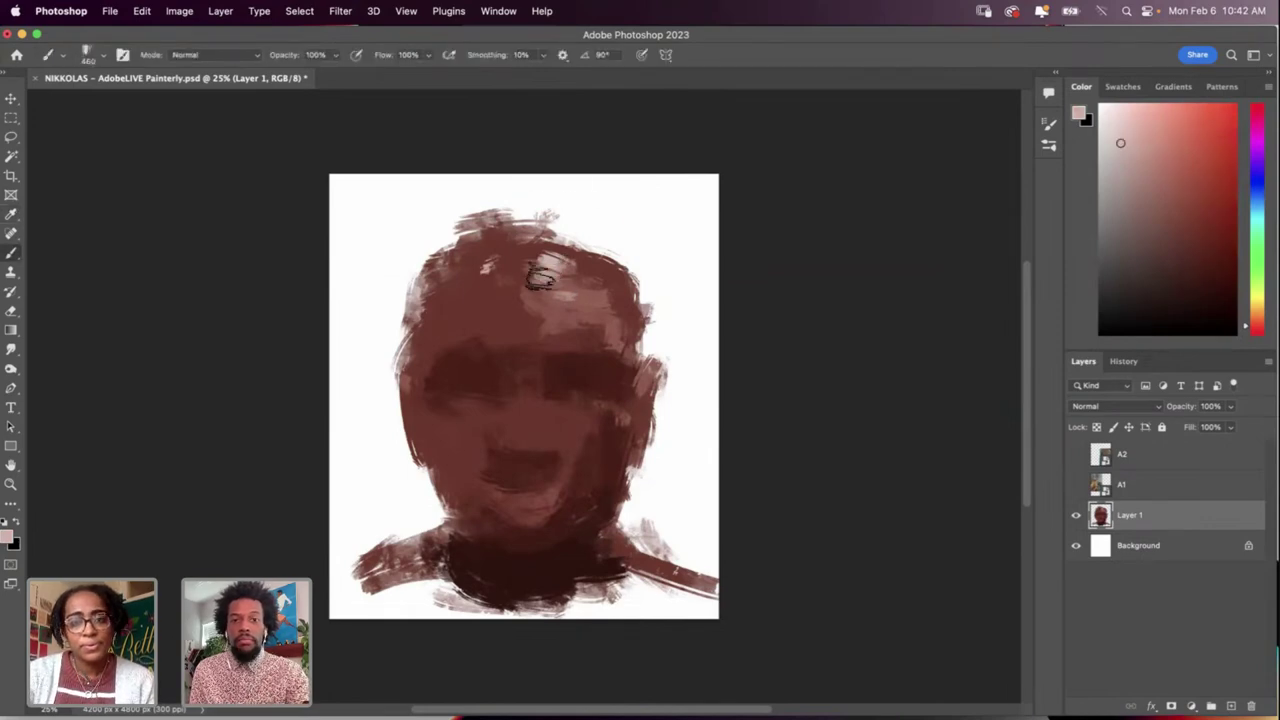
left_click_drag(540, 279, 558, 258)
left_click_drag(615, 303, 587, 328)
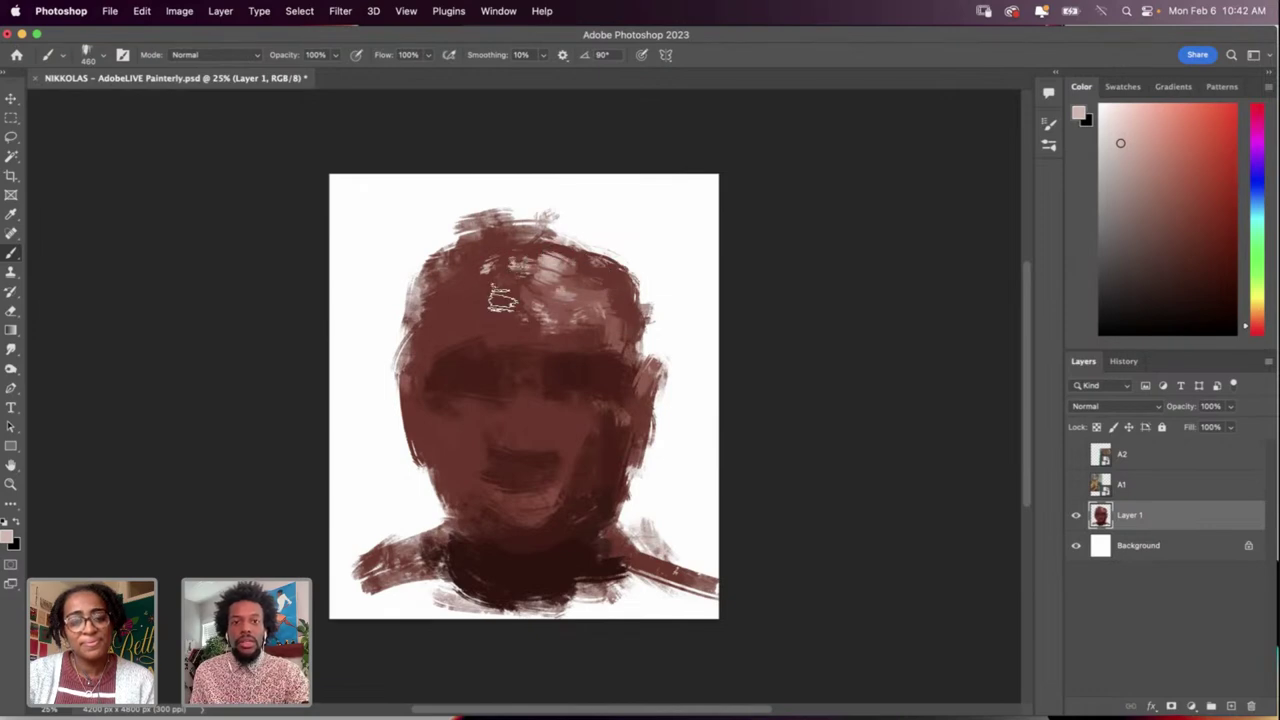
key("i")
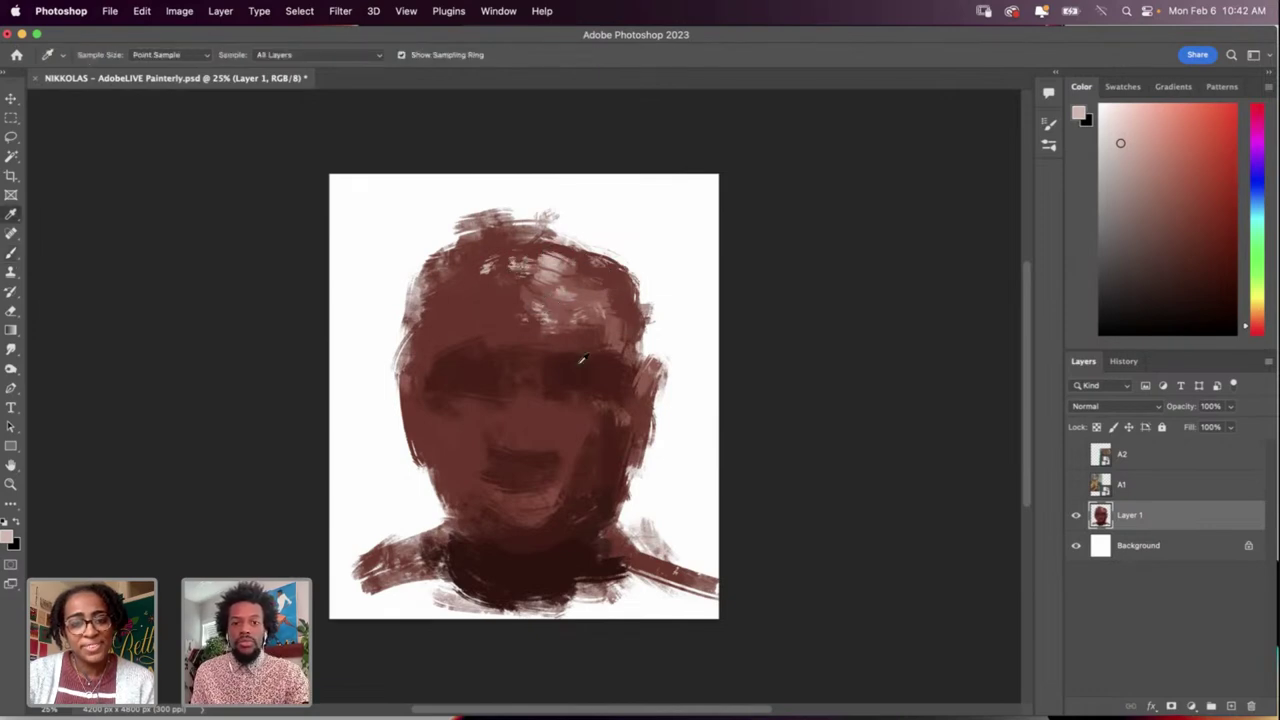
Step: Paint both eye sockets with a very dark maroon using the 460 px bristle brush
key("x")
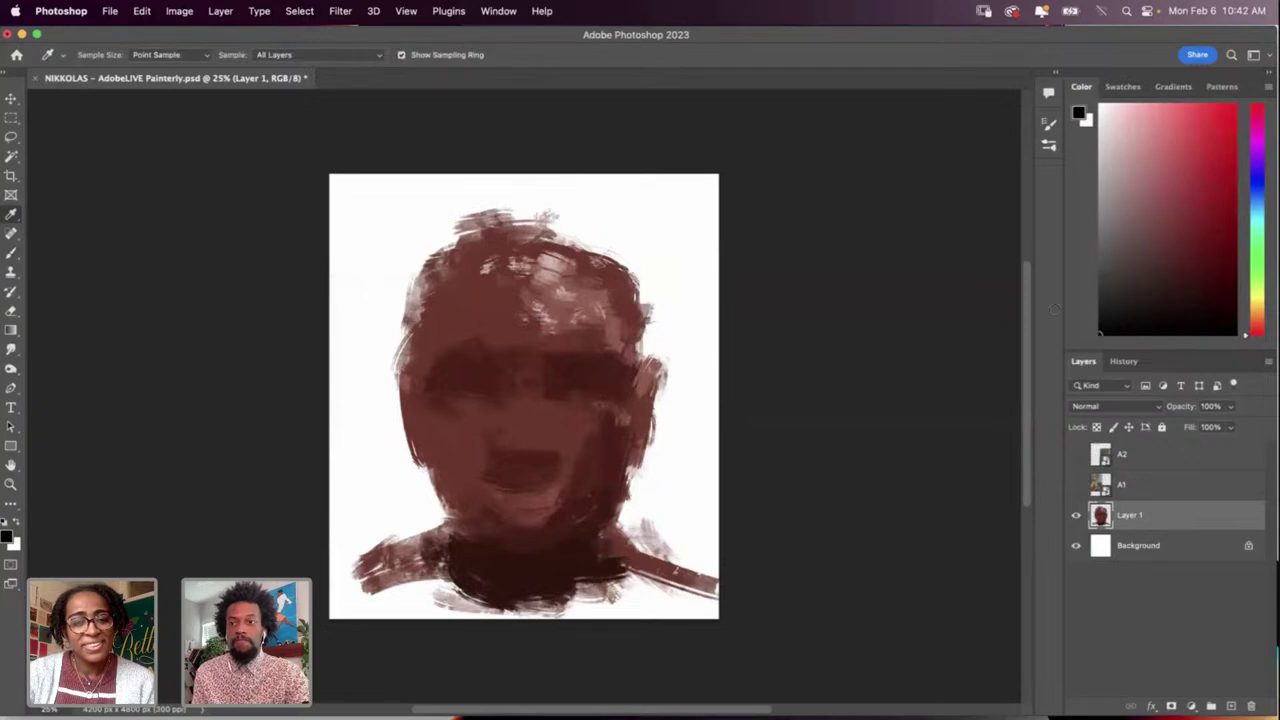
key("b")
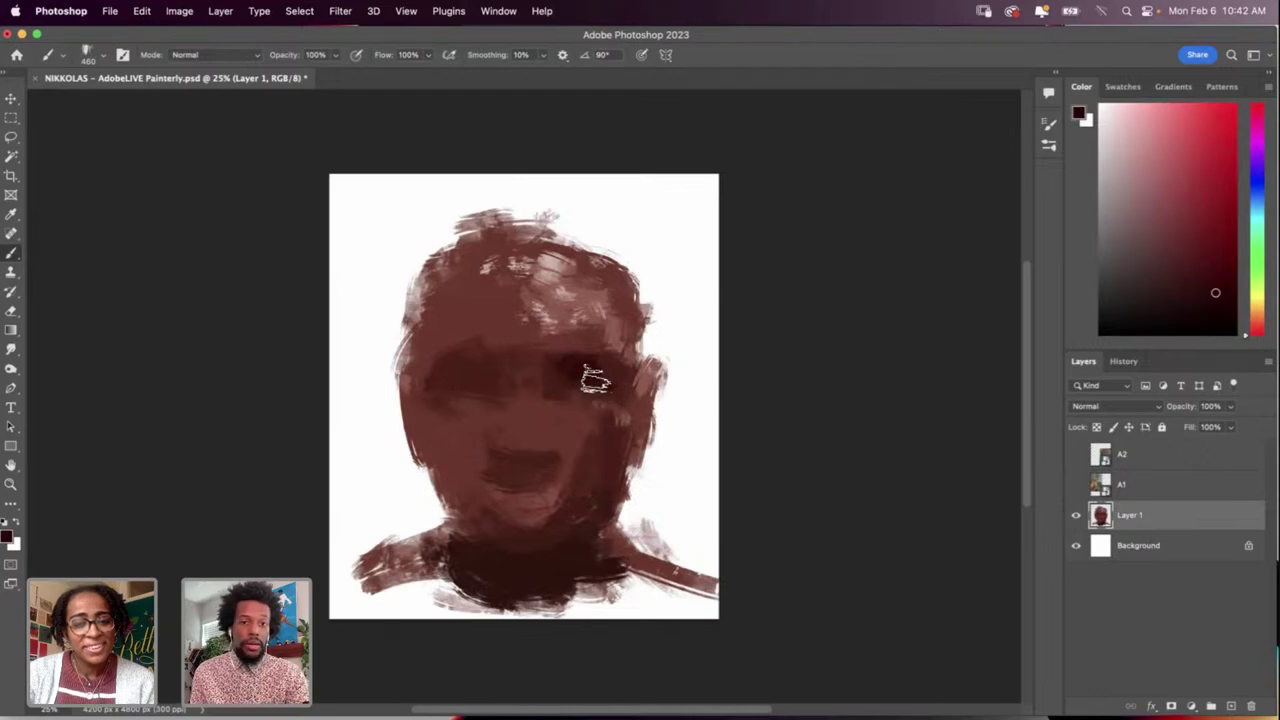
left_click_drag(594, 374, 609, 386)
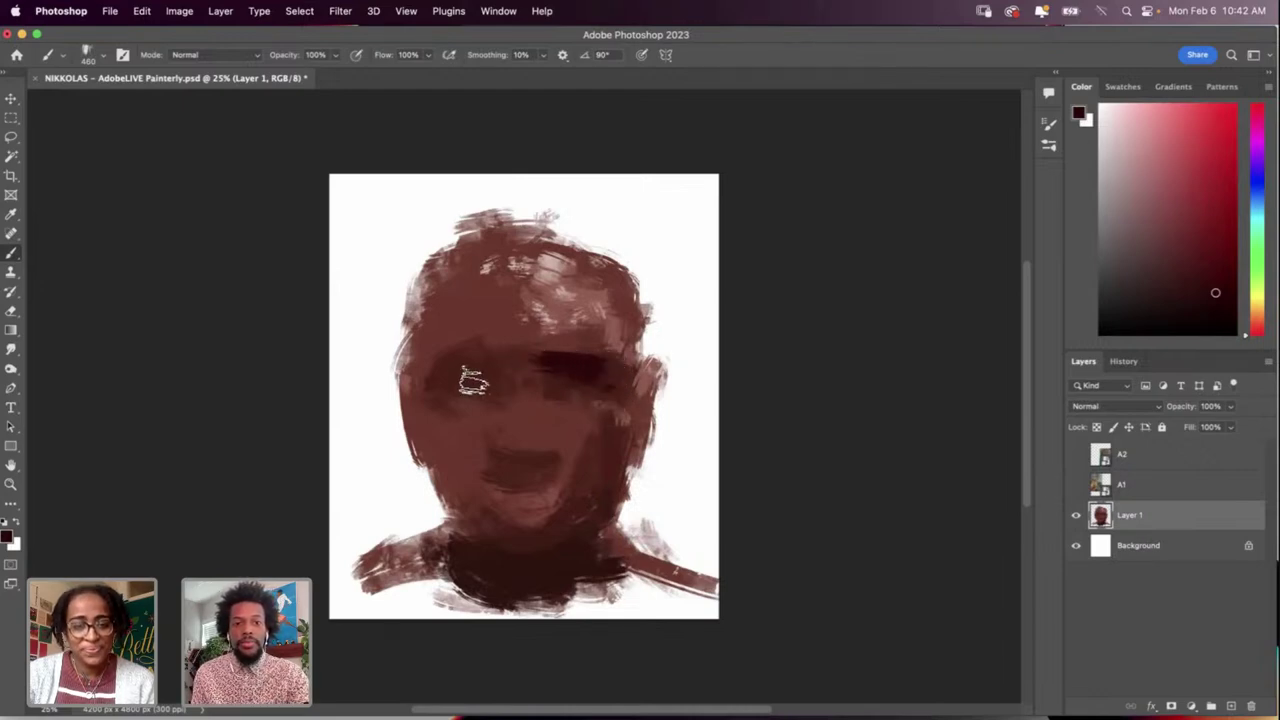
left_click_drag(453, 376, 476, 368)
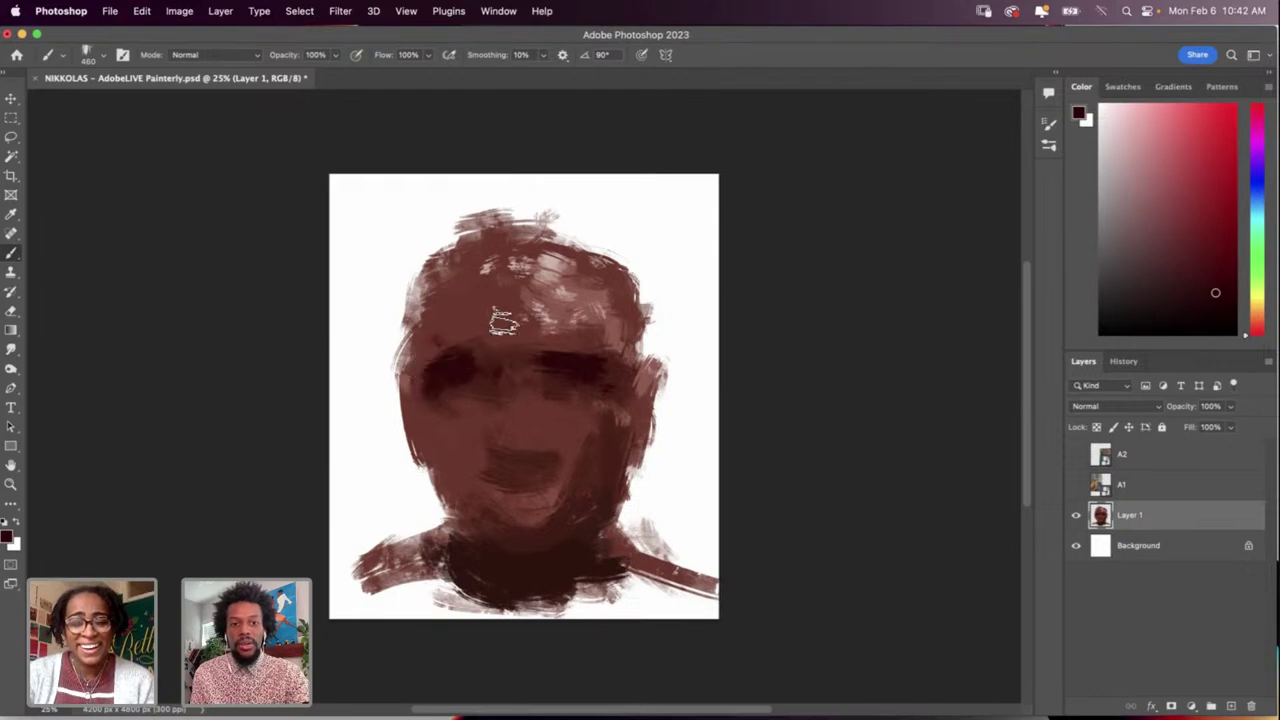
Step: Burn the left temple and the left jaw edge darker with a 428 px bristle tip at 13% exposure
key("o")
right_click(485, 338)
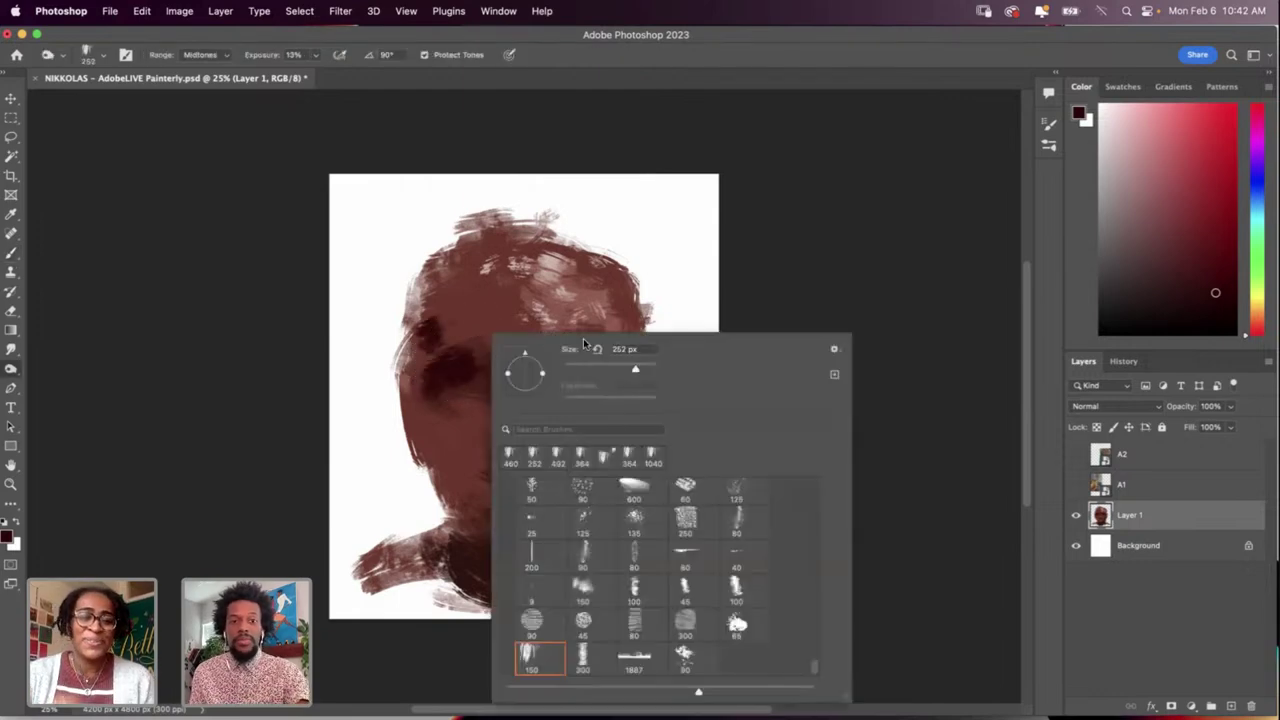
left_click(452, 335)
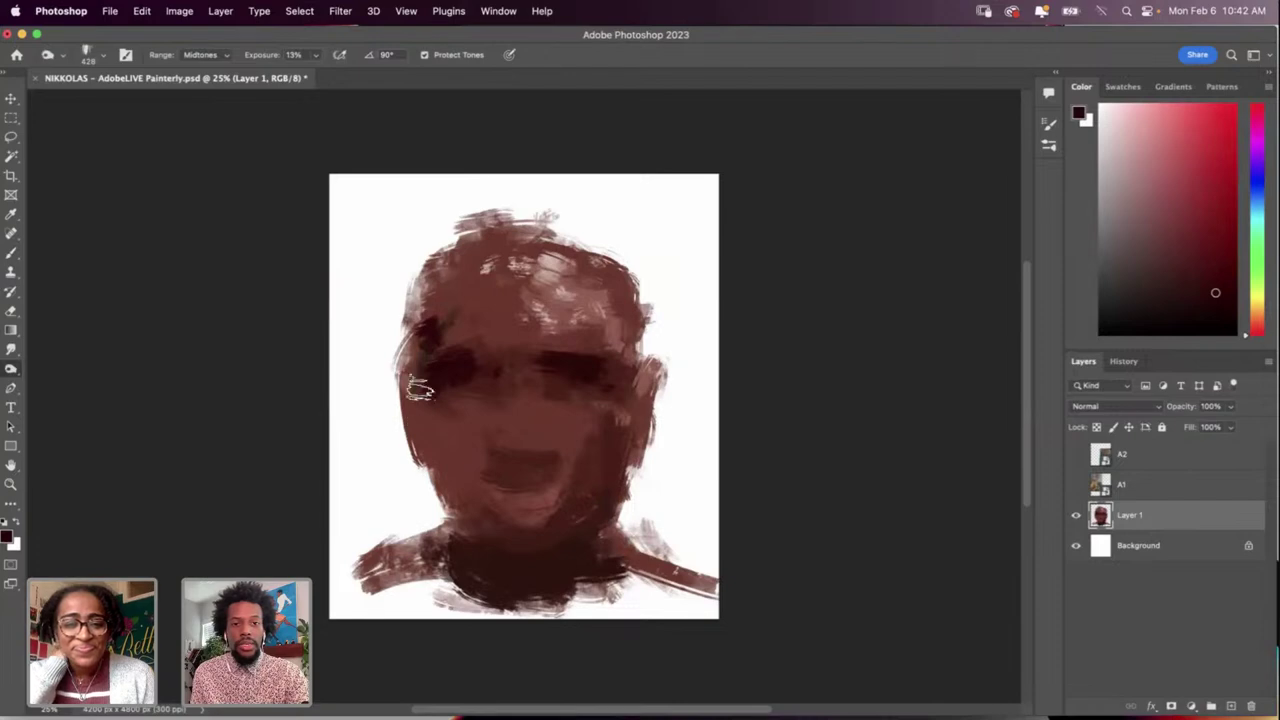
left_click_drag(431, 320, 446, 290)
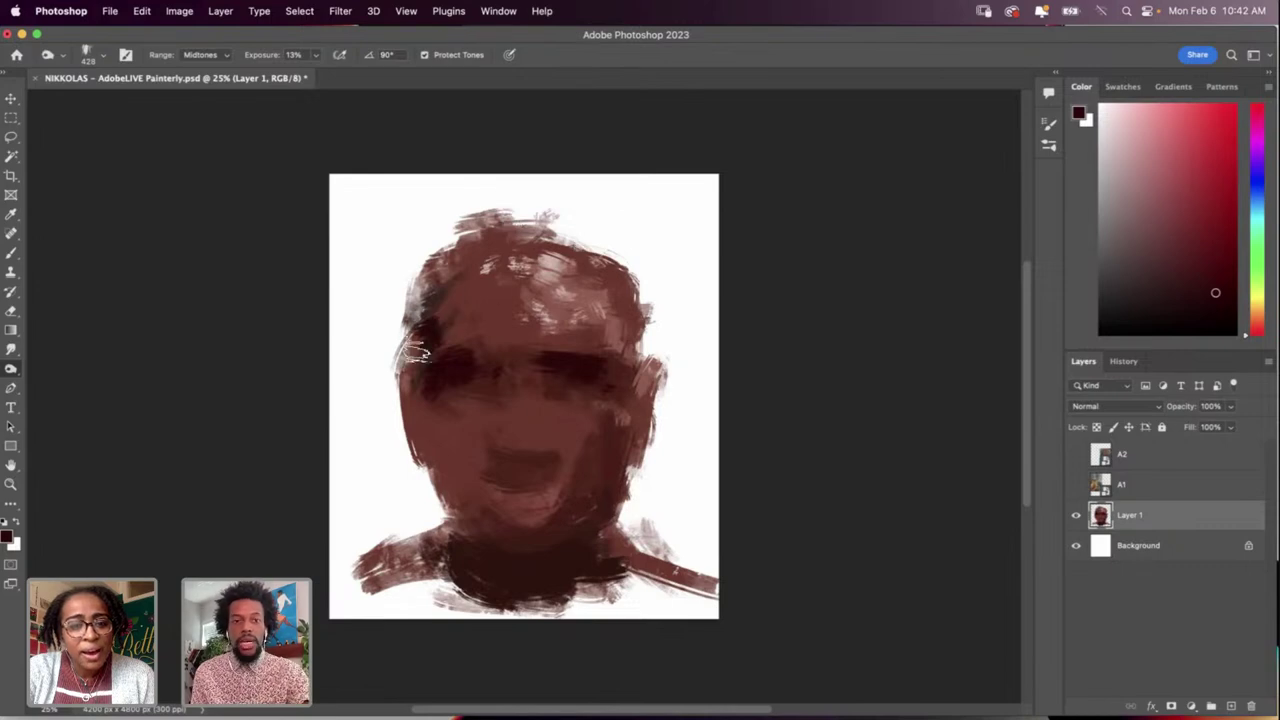
left_click_drag(438, 474, 457, 543)
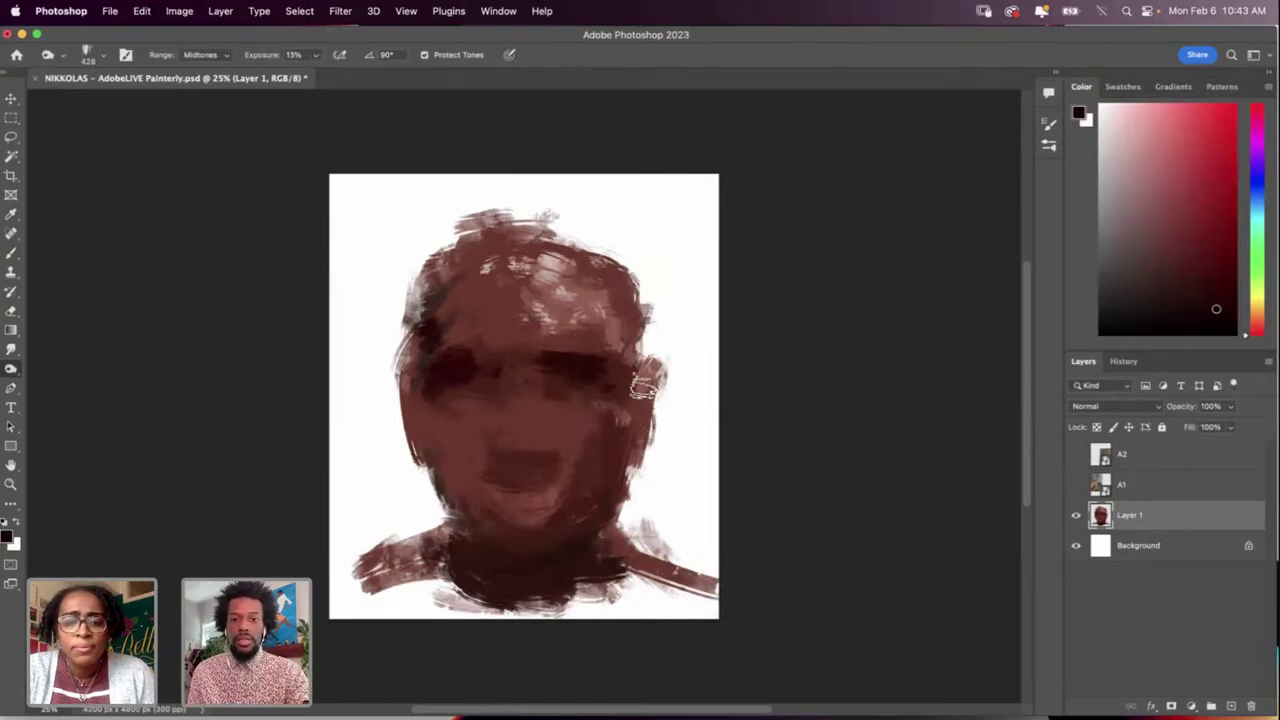
Step: Burn a diagonal shadow from the inner eye socket along the nose, undo the overextended stroke, and sample the shadow's dark tone
mouse_move(536, 395)
left_mouse_down()
mouse_move(537, 383)
mouse_move(611, 437)
mouse_move(643, 404)
left_mouse_up()
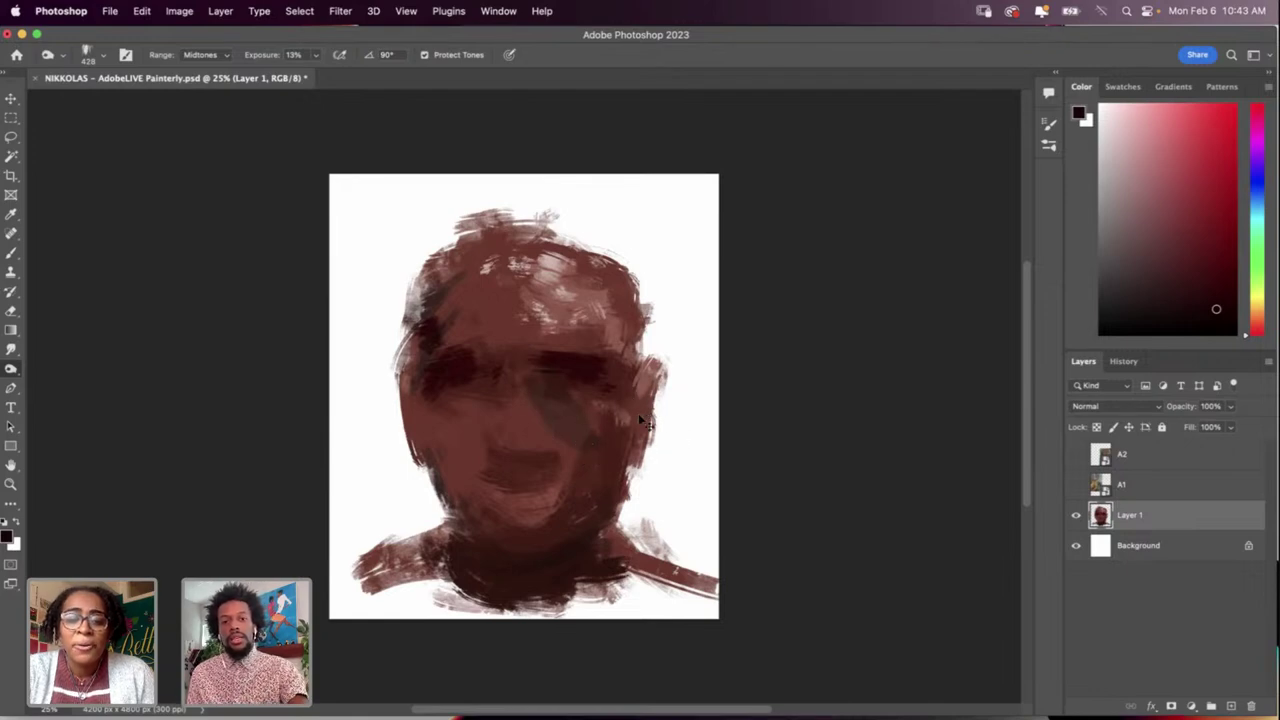
key("super+z")
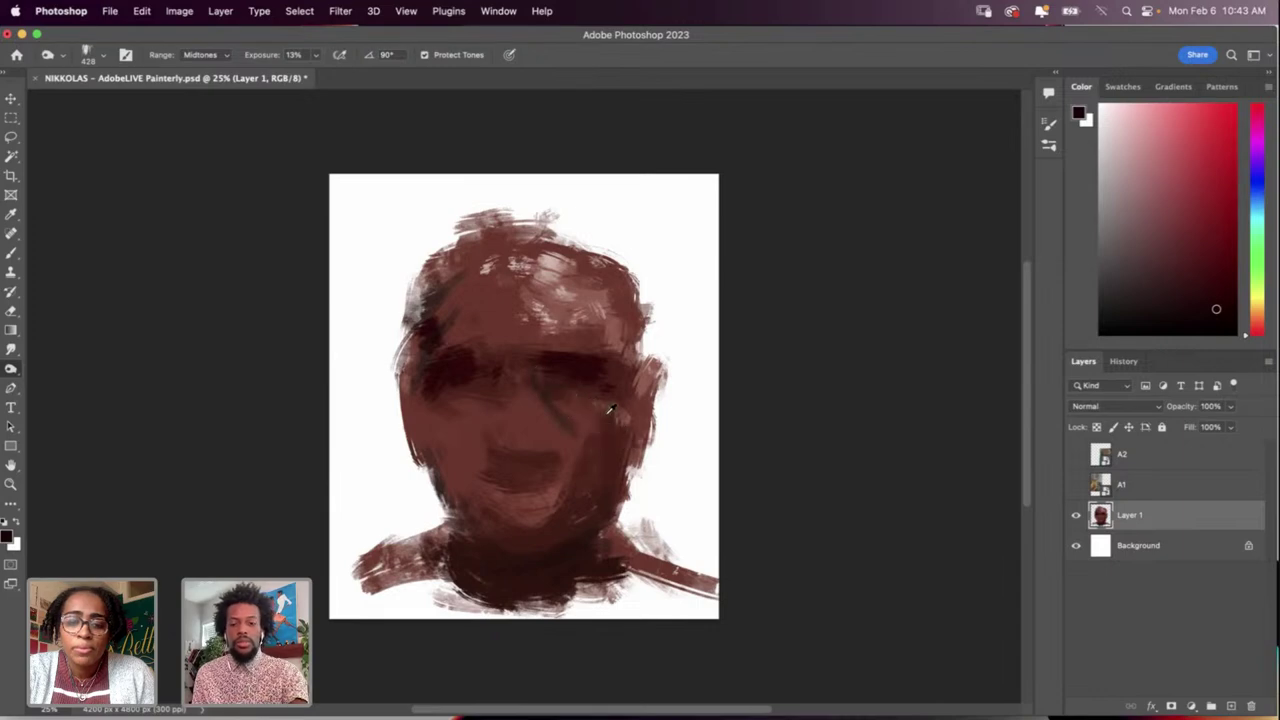
key("i")
left_click(537, 386)
key("b")
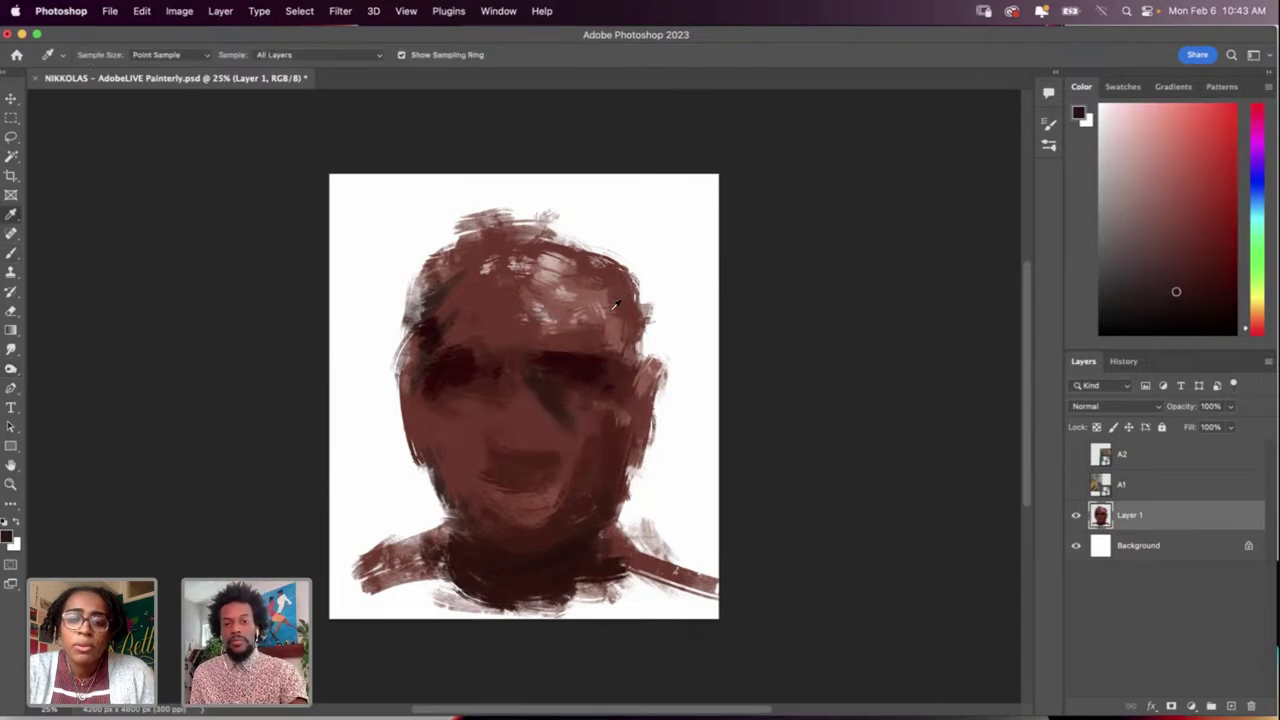
Step: Sample the pale pink of the forehead highlight and dab highlights onto the cheekbone below the right eye socket
left_click(571, 297, "alt")
mouse_move(615, 427)
left_mouse_down()
mouse_move(576, 454)
mouse_move(601, 479)
mouse_move(609, 437)
left_mouse_up()
key("alt")
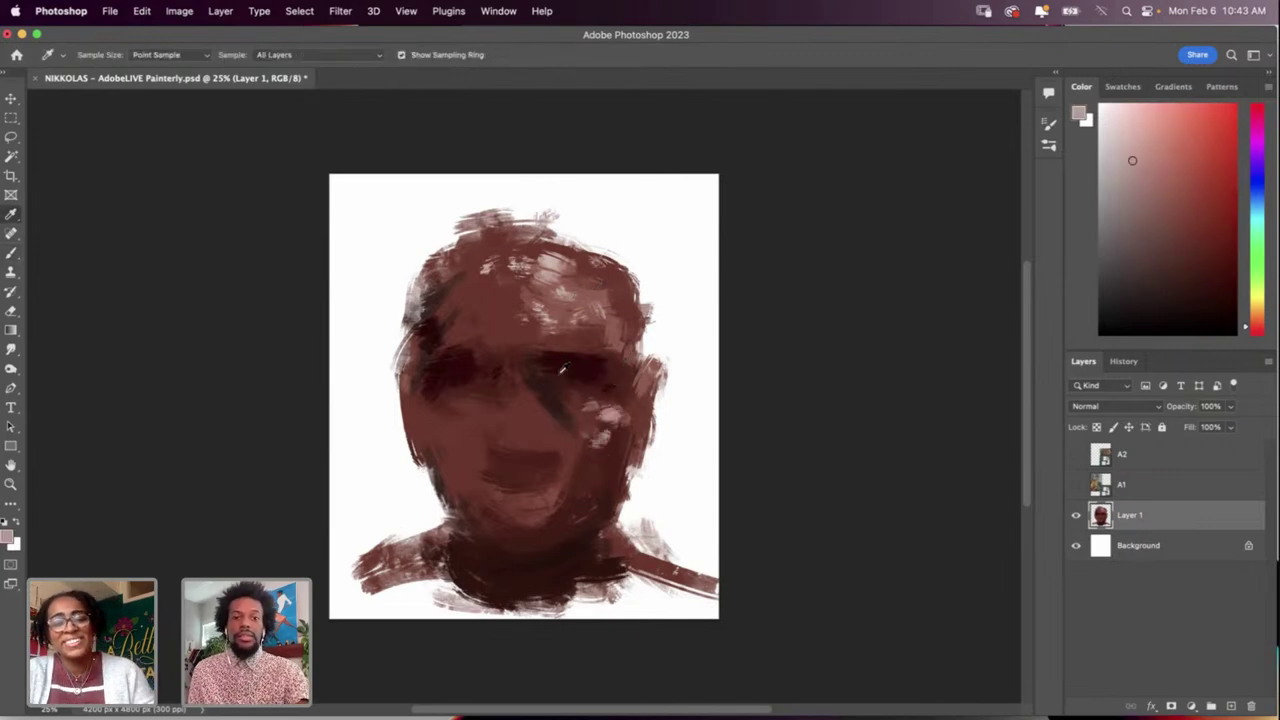
Step: Sample the right eye socket's dark maroon, deepen the shadow under the left socket, and reduce the brush size to 67 px
left_click(566, 378, "alt")
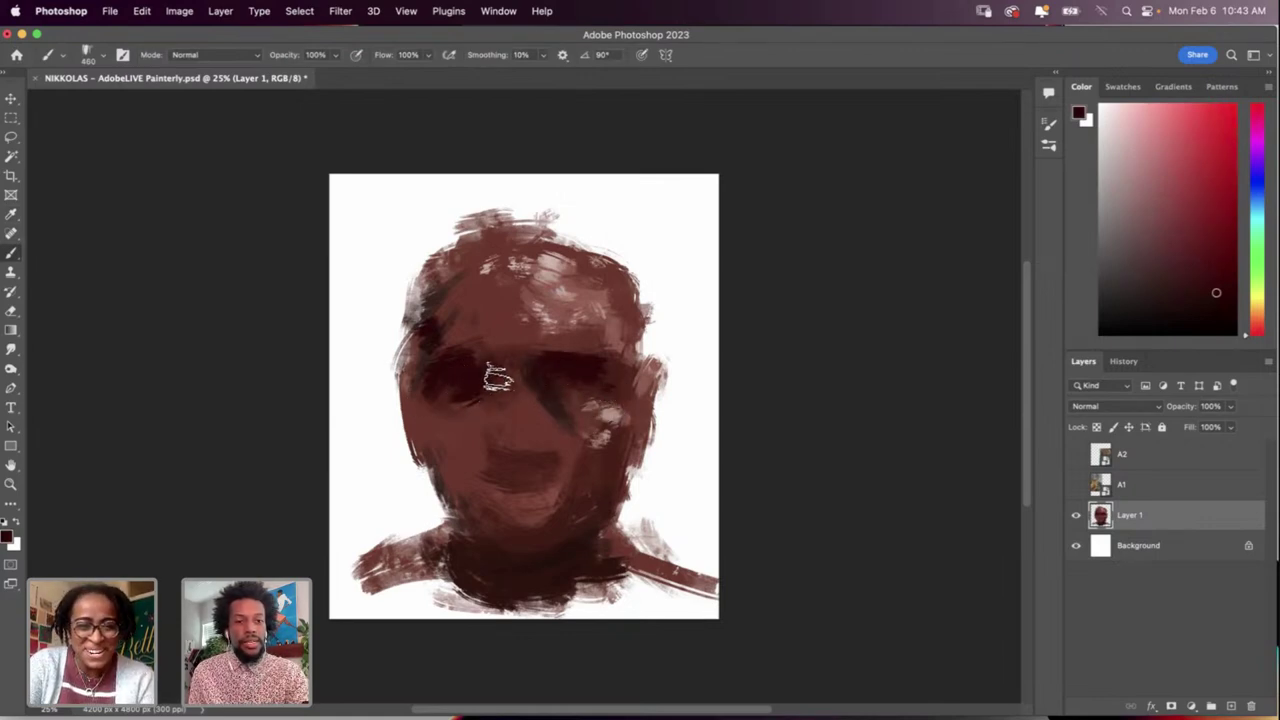
right_click(525, 342)
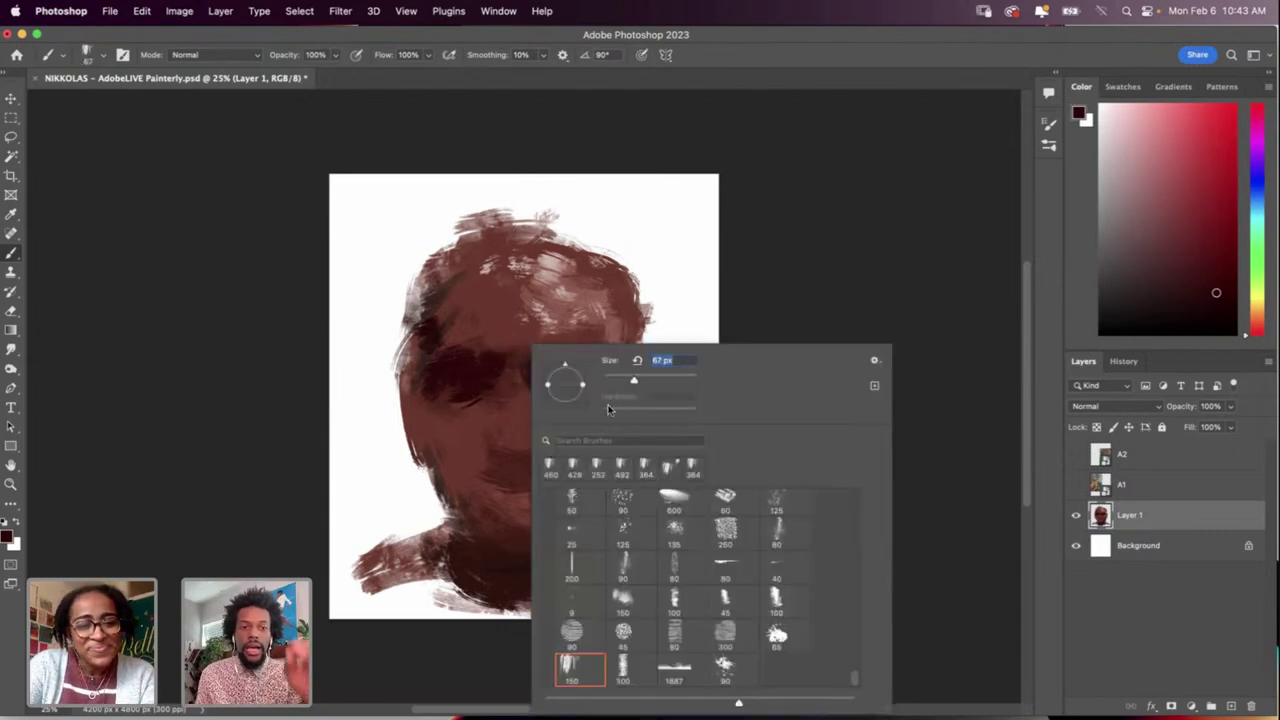
left_click(526, 392)
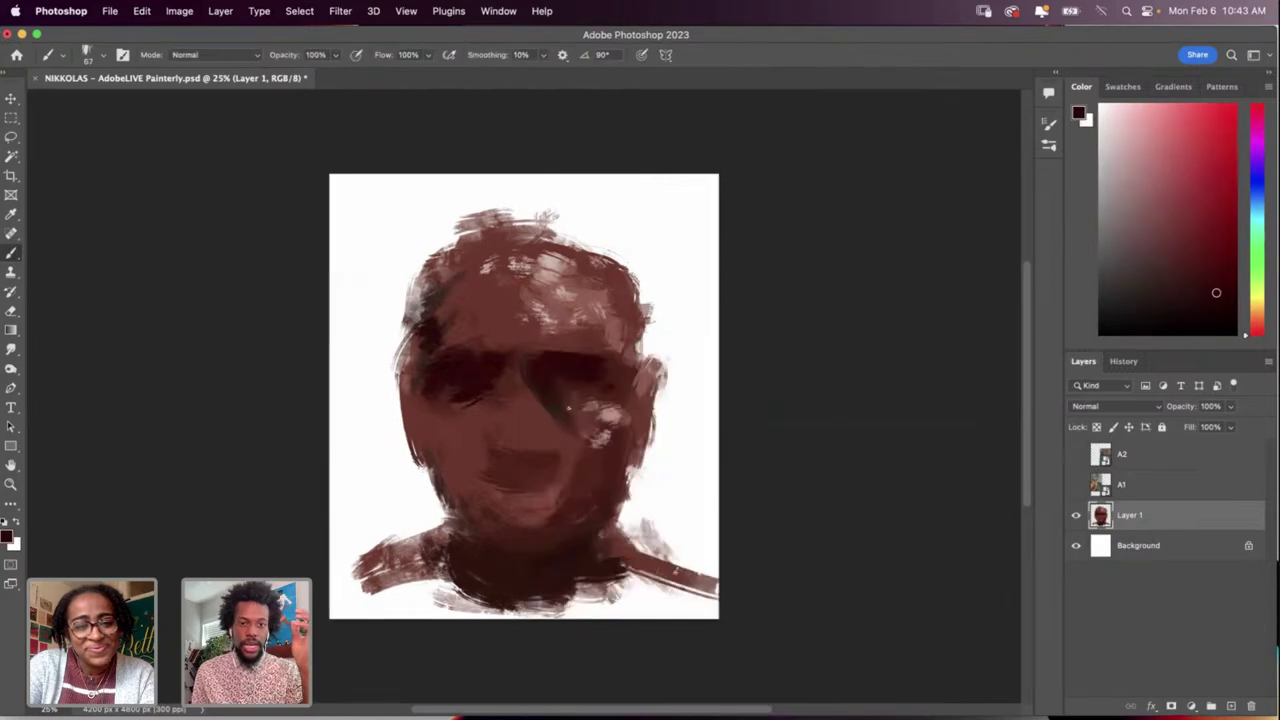
Step: Resample the eye socket's dark maroon, paint a vertical furrow between the brows, and add thin forehead wrinkles with a 25 px brush
key("u")
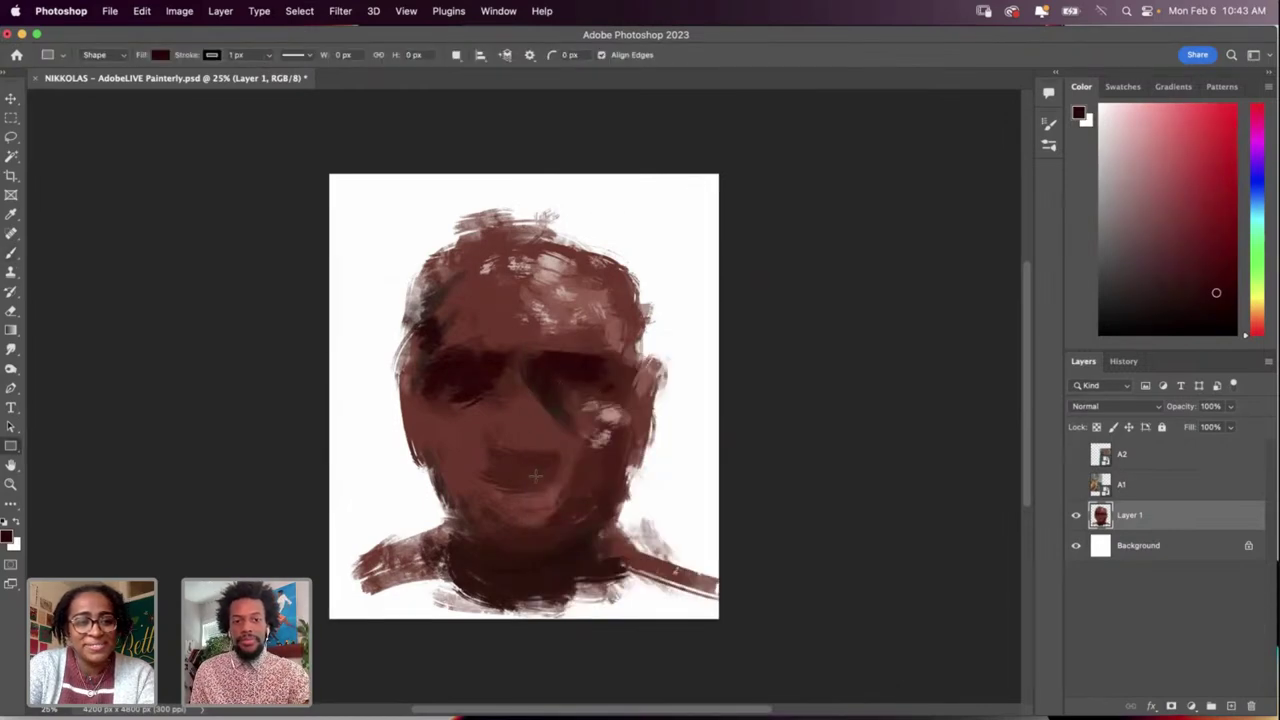
key("i")
left_click(524, 458)
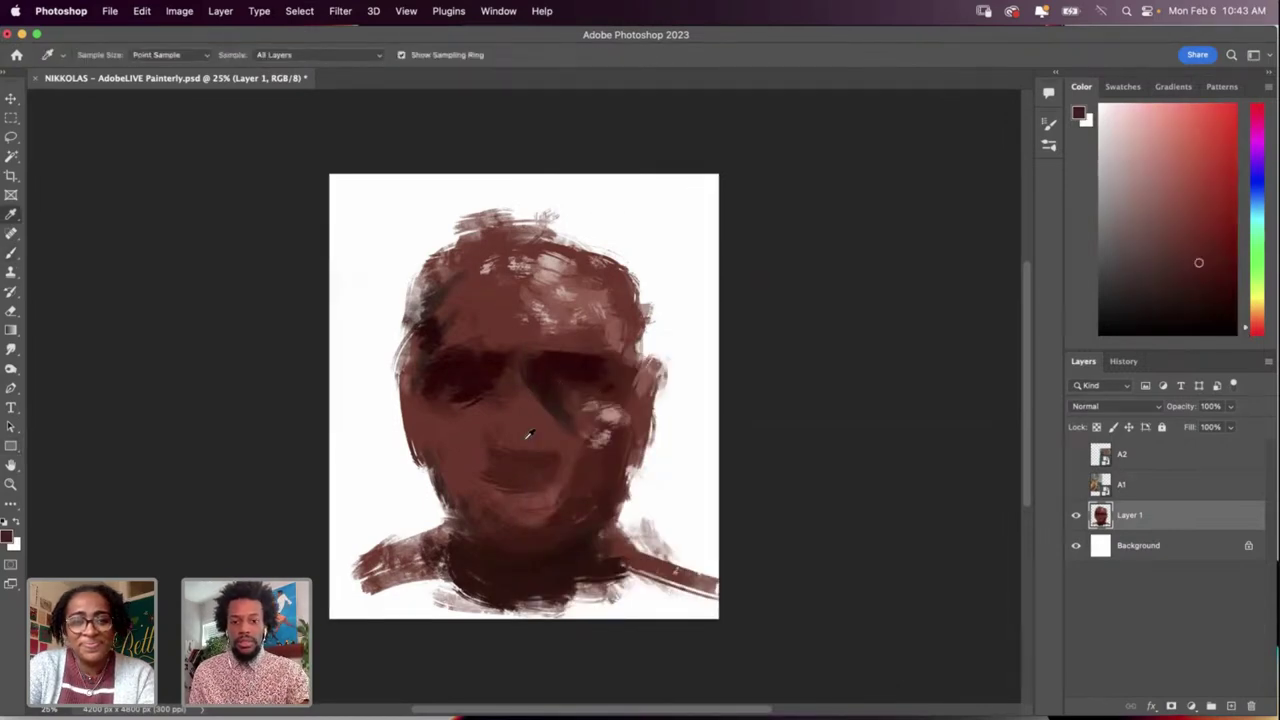
left_click(572, 372)
key("b")
right_click(587, 414)
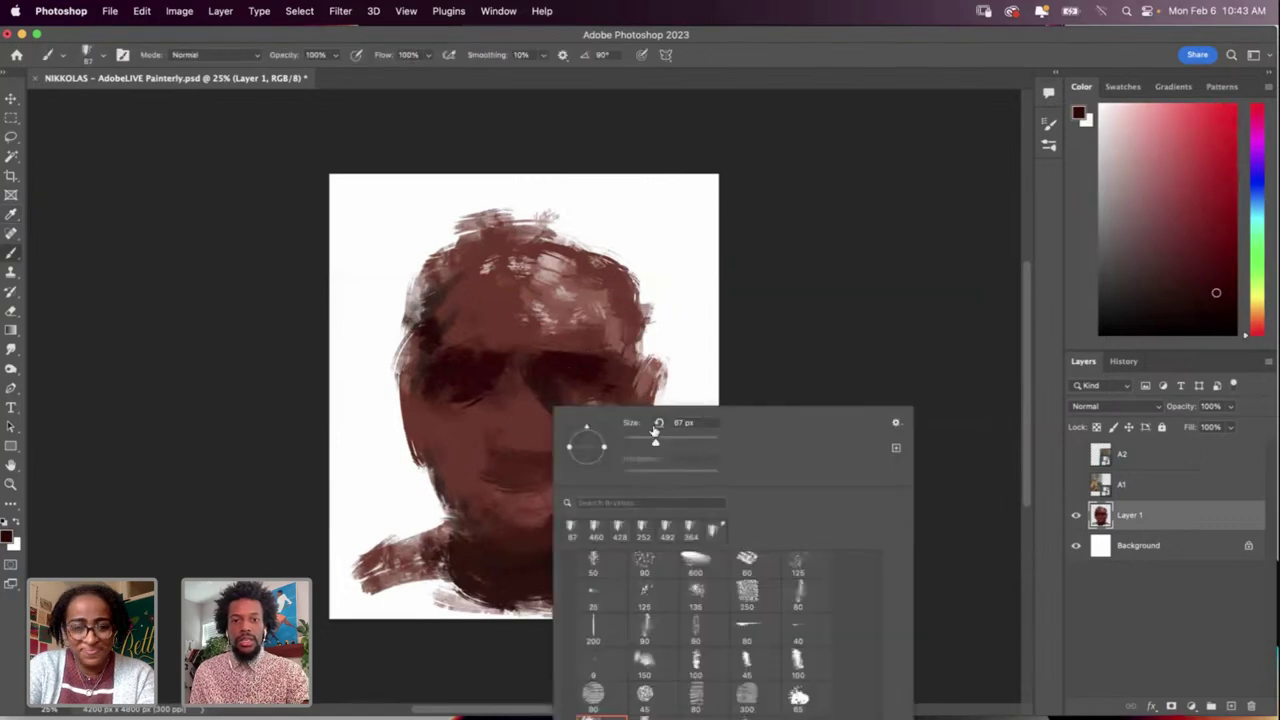
left_click_drag(490, 349, 495, 338)
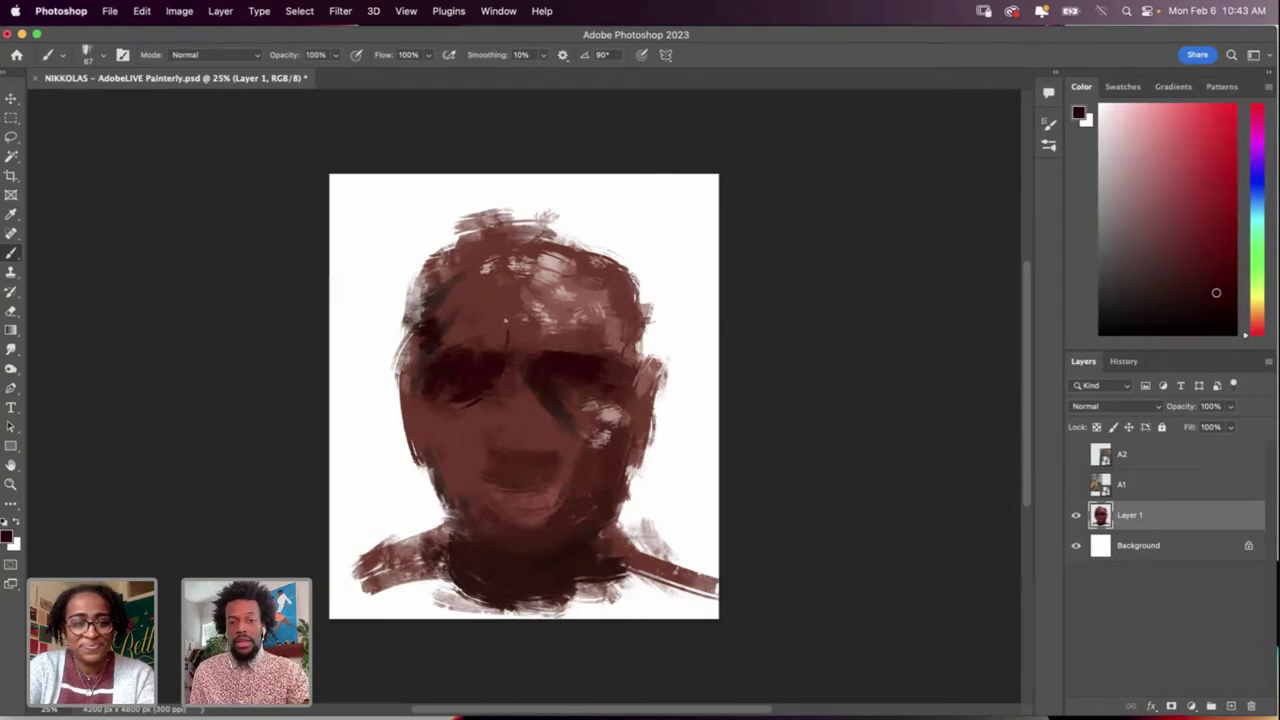
right_click(550, 358)
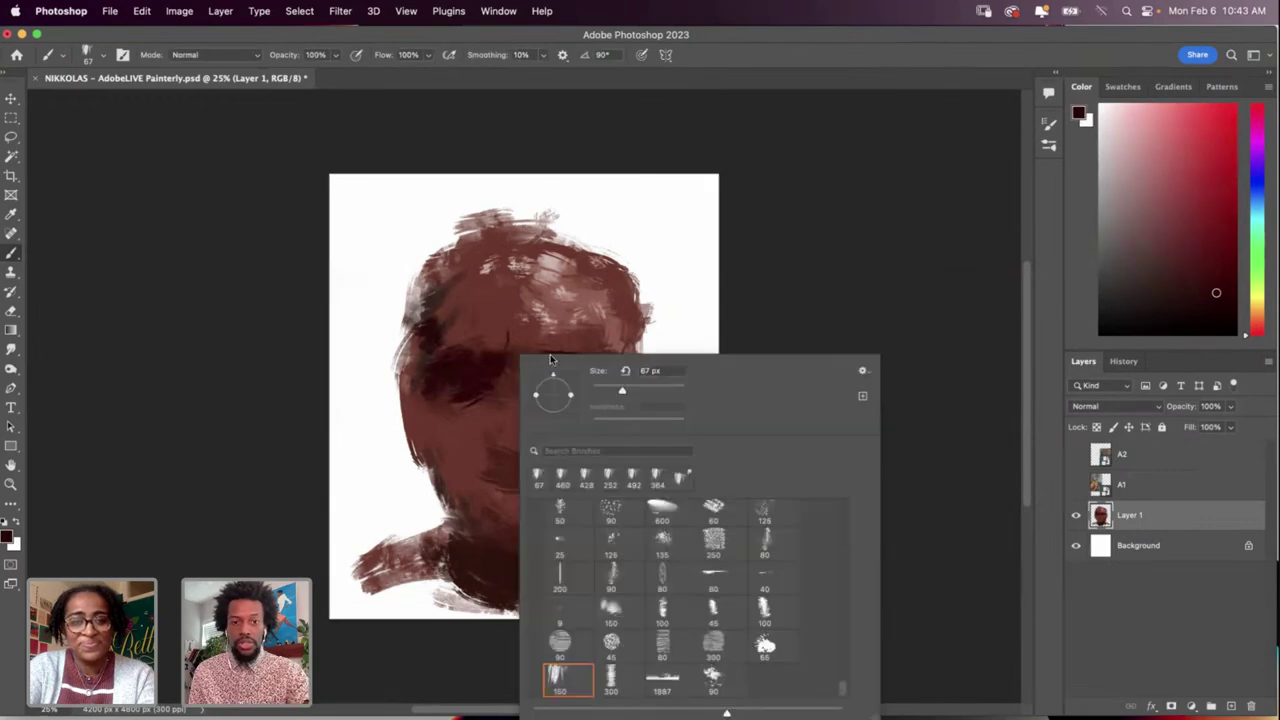
key("Return")
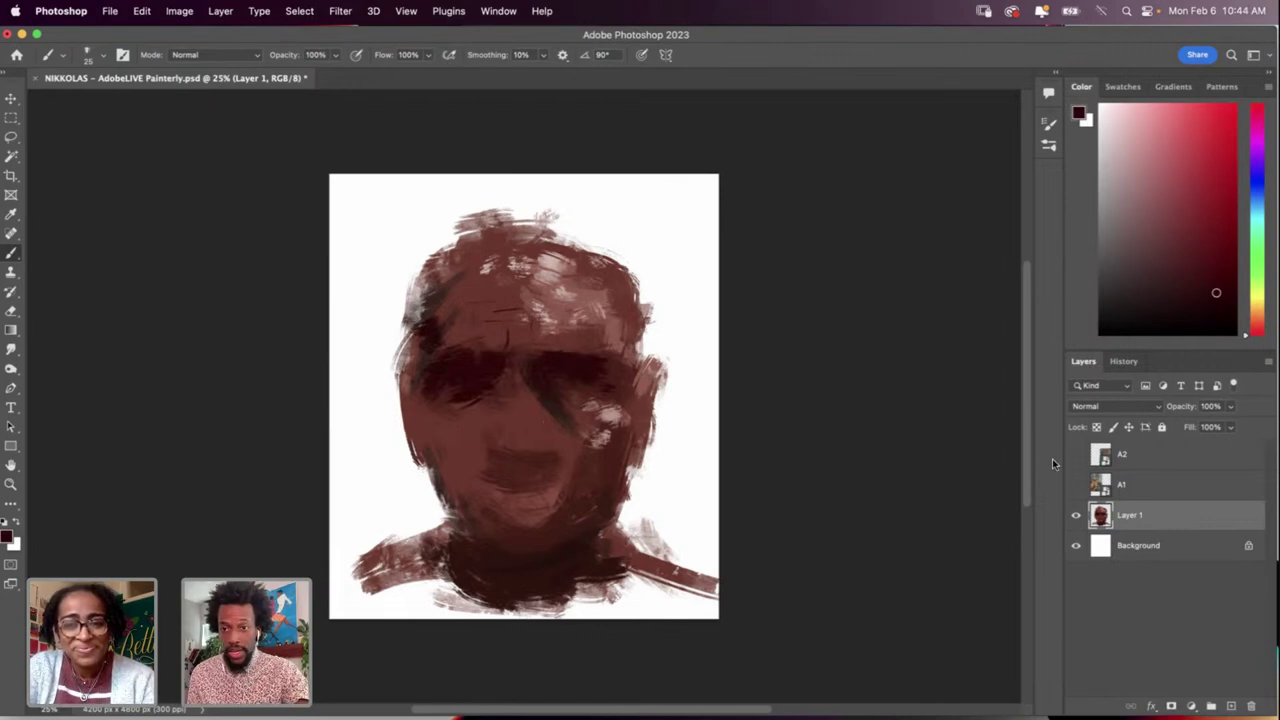
Step: Show the A2 and A1 reference layers to examine their painted texture, and hide them again
left_click_drag(1075, 456, 1063, 487)
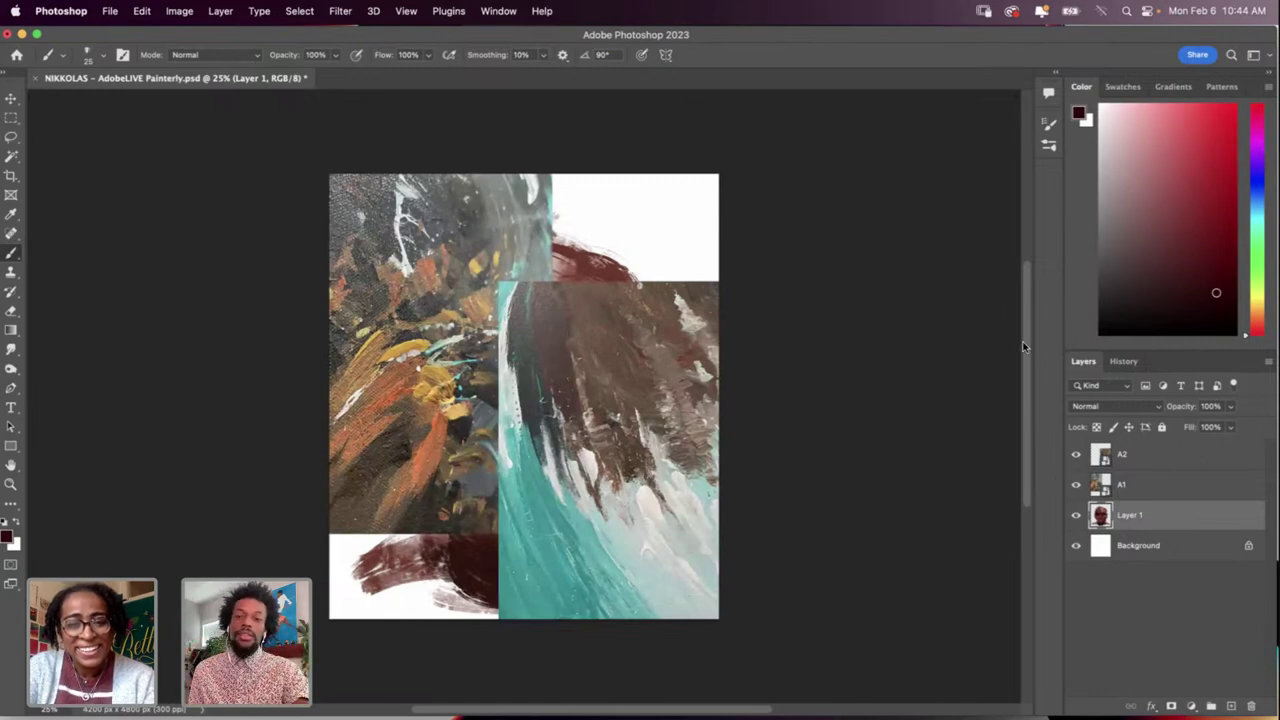
left_click_drag(1077, 456, 1076, 486)
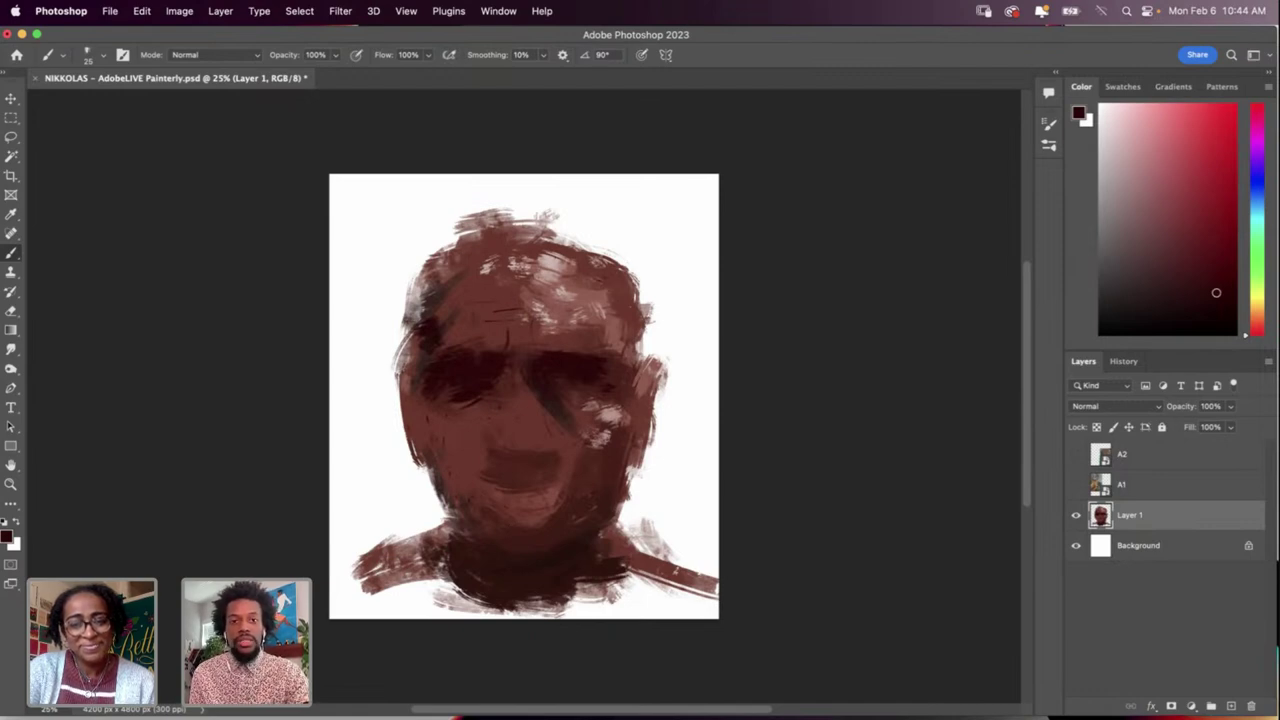
Step: Choose the 300 px hatched texture brush and enlarge it to 428 px
right_click(600, 426)
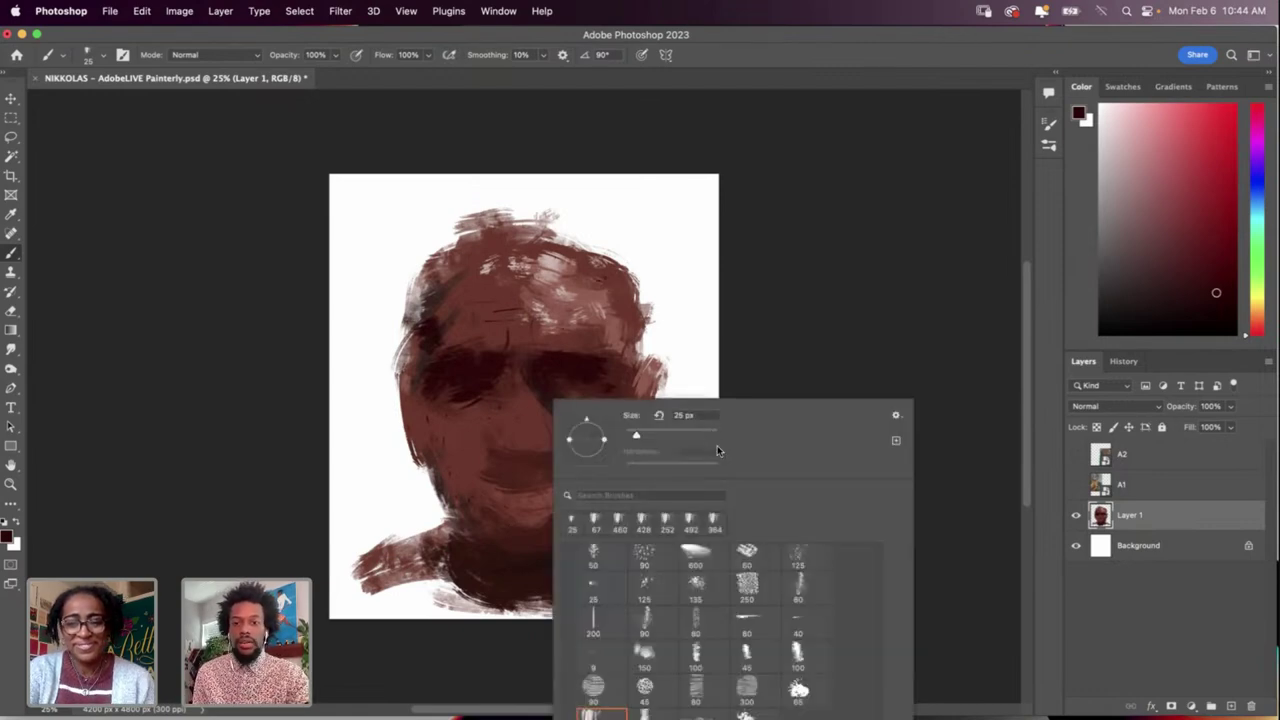
left_click(751, 691)
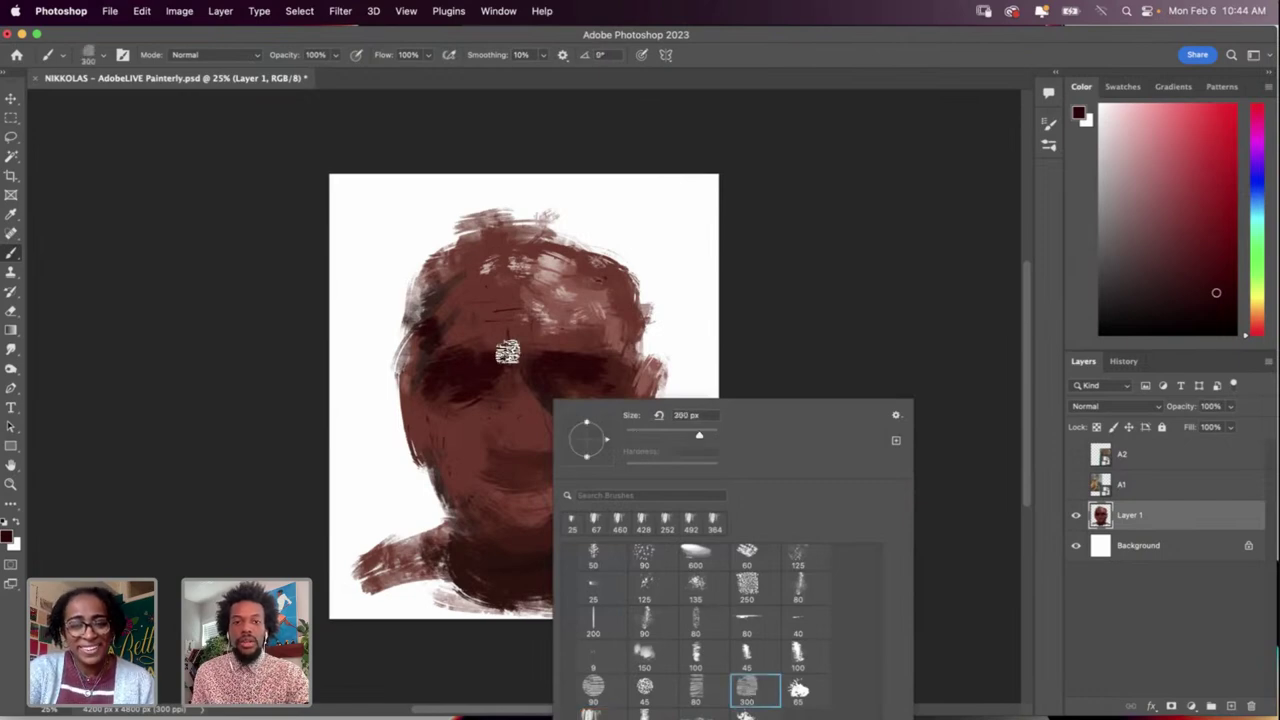
left_click(506, 280)
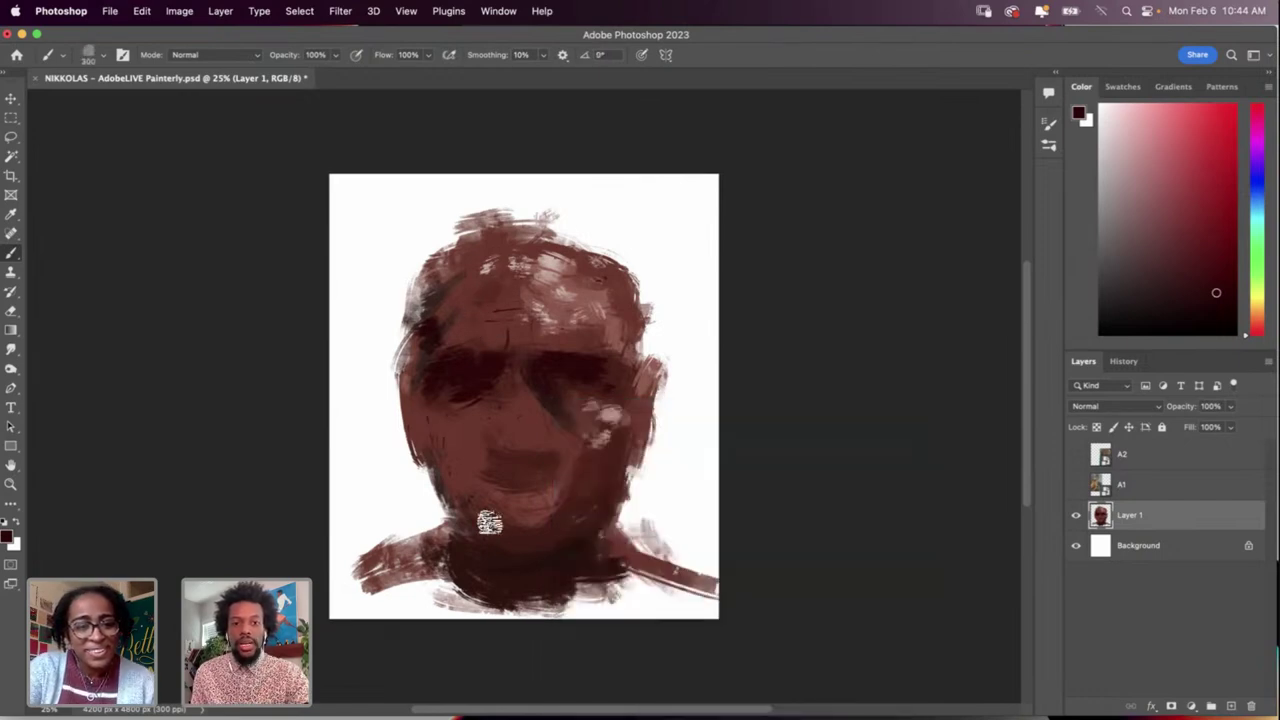
right_click(533, 423)
left_click_drag(652, 453, 586, 450)
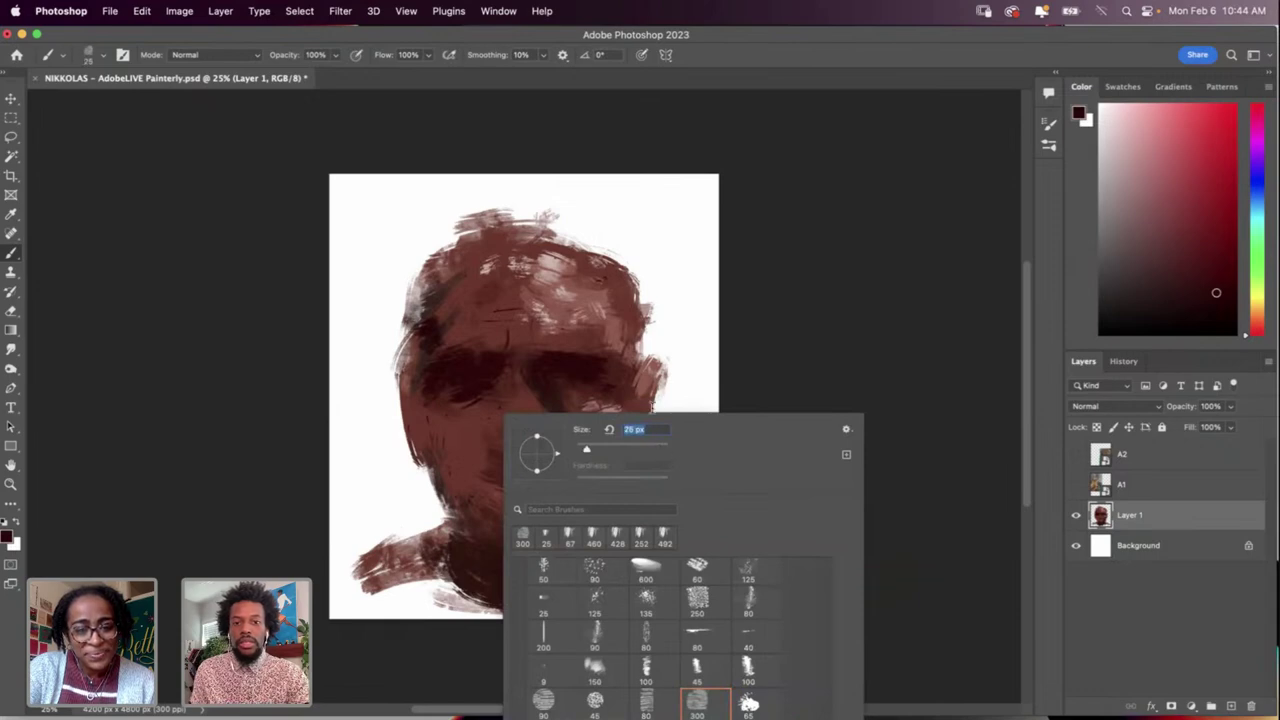
left_click(656, 450)
left_click(662, 362)
Step: Test long vertical strokes of the texture brush on the white background beside the head, undoing each one
left_click_drag(676, 198, 675, 405)
key("super+z")
left_click_drag(682, 250, 687, 480)
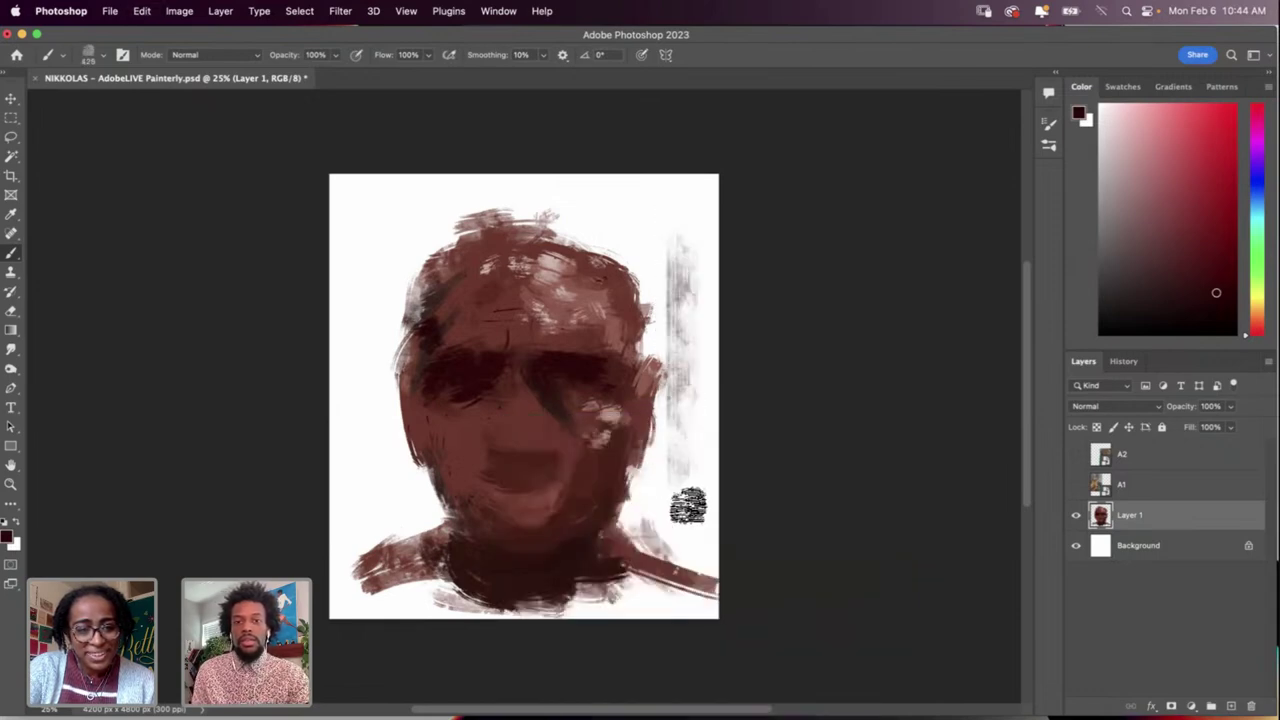
key("super+z")
left_click_drag(689, 205, 680, 490)
key("super+z")
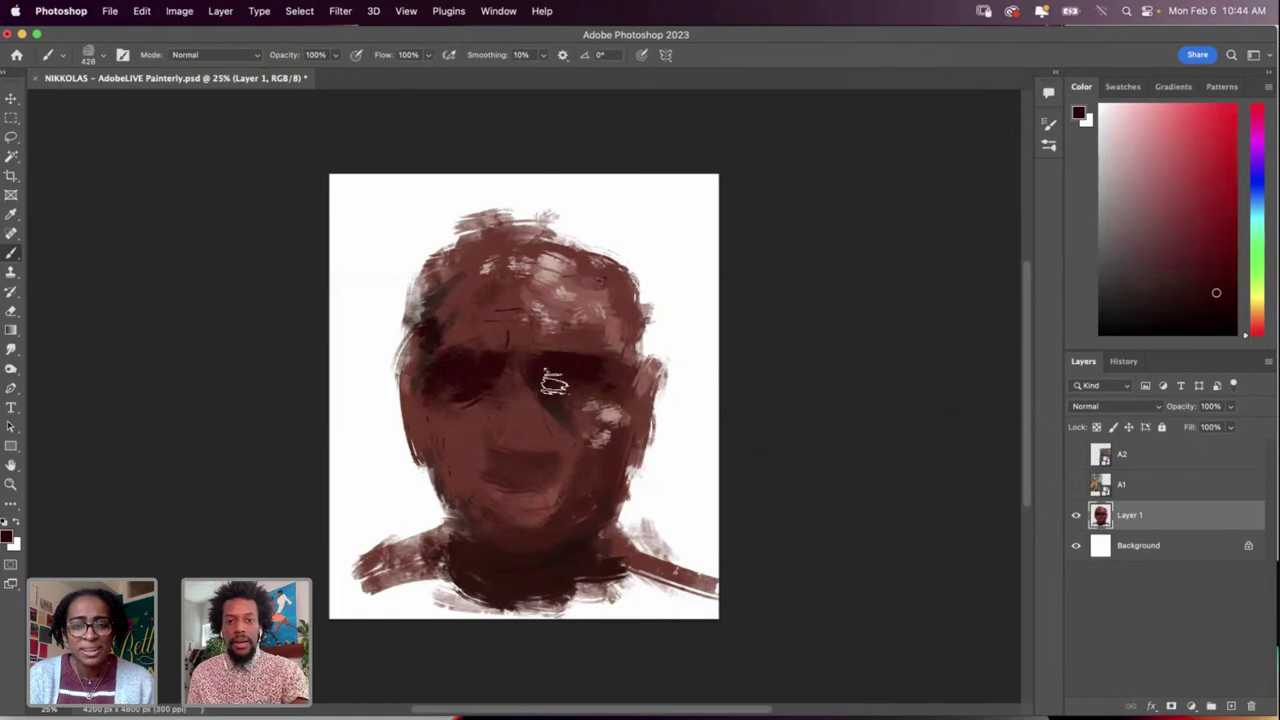
Step: Switch to the Burn tool, try the texture and bristle tips, and give it the 114 px round tip
key("o")
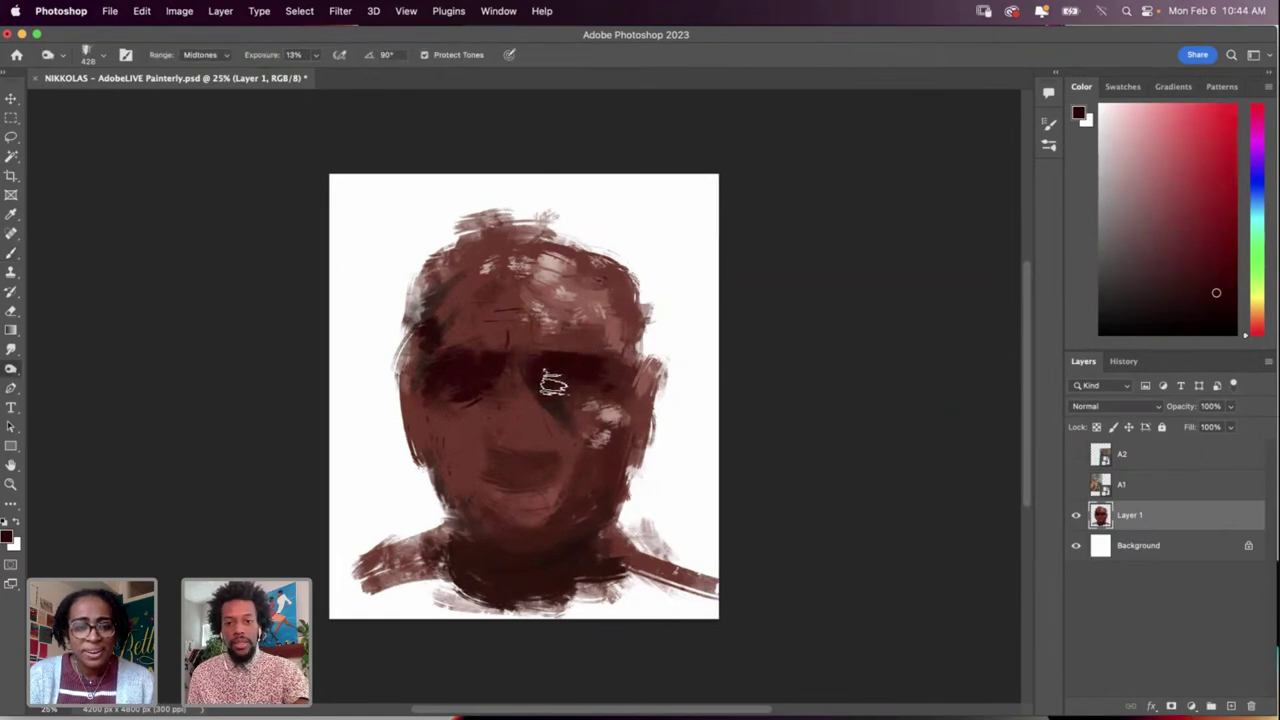
key("b")
key("o")
right_click(562, 370)
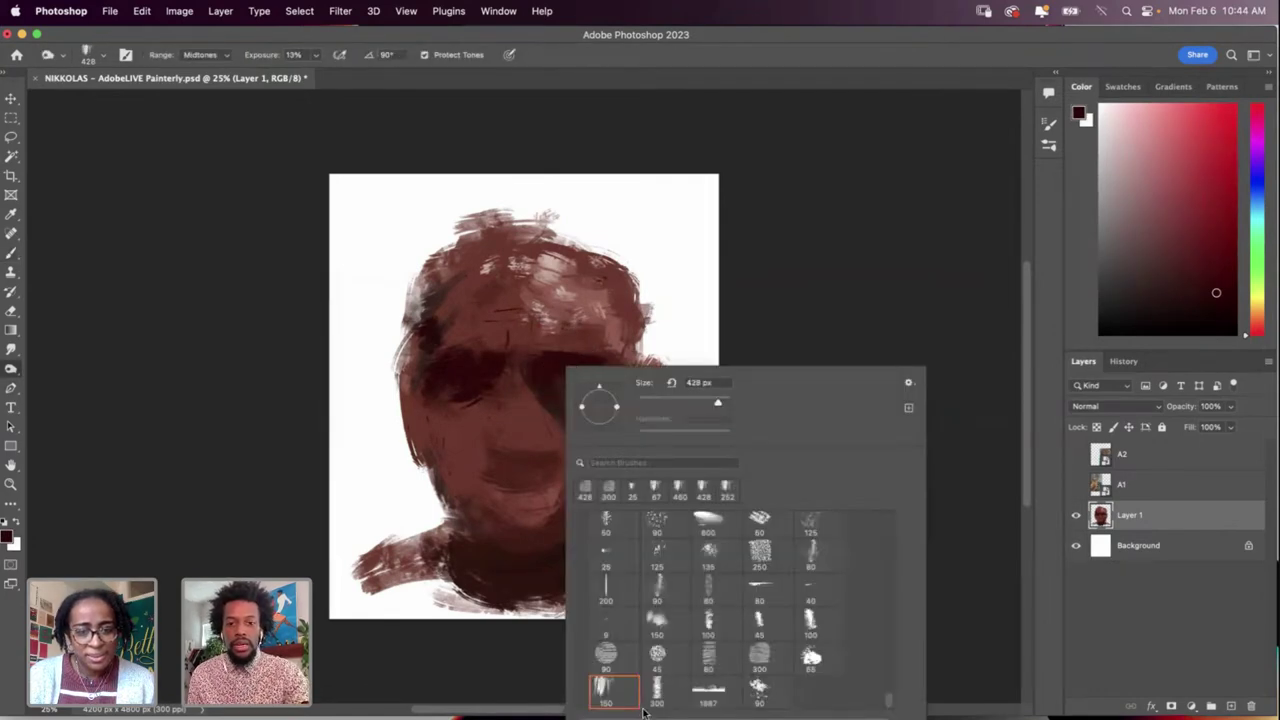
left_click(766, 657)
left_click(601, 688)
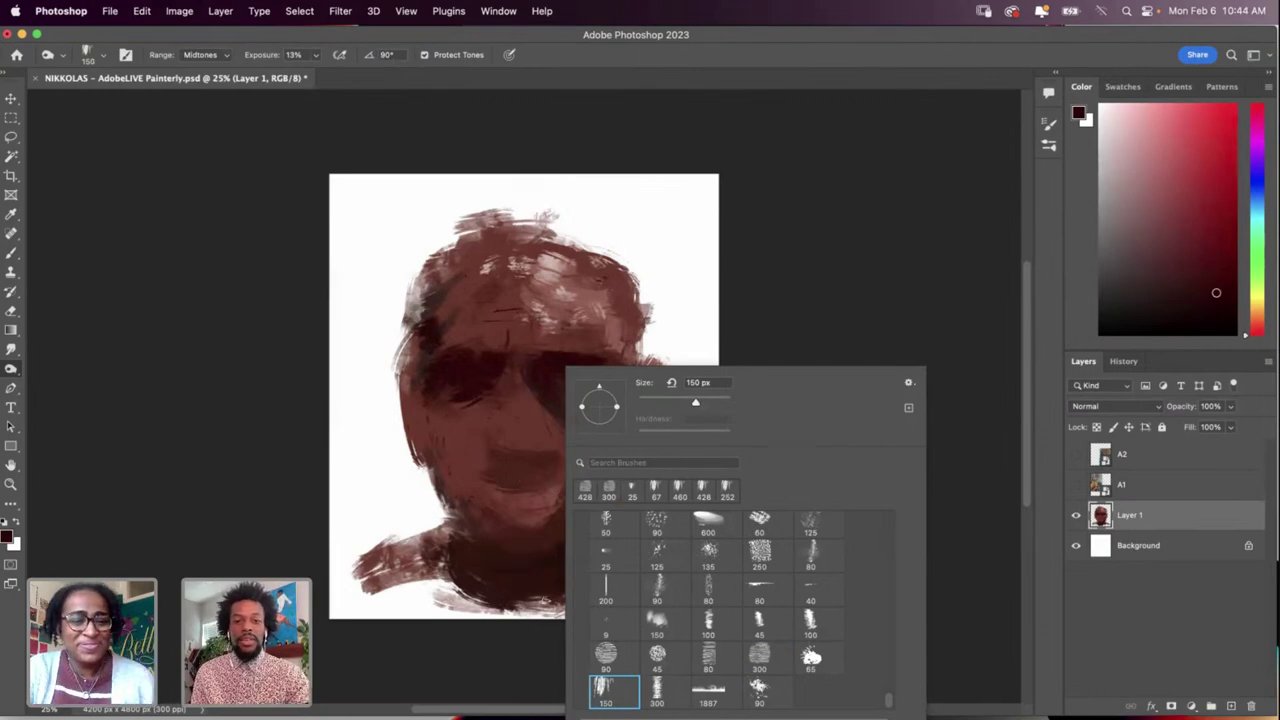
left_click_drag(895, 711, 884, 673)
left_click(755, 560)
left_click(715, 339)
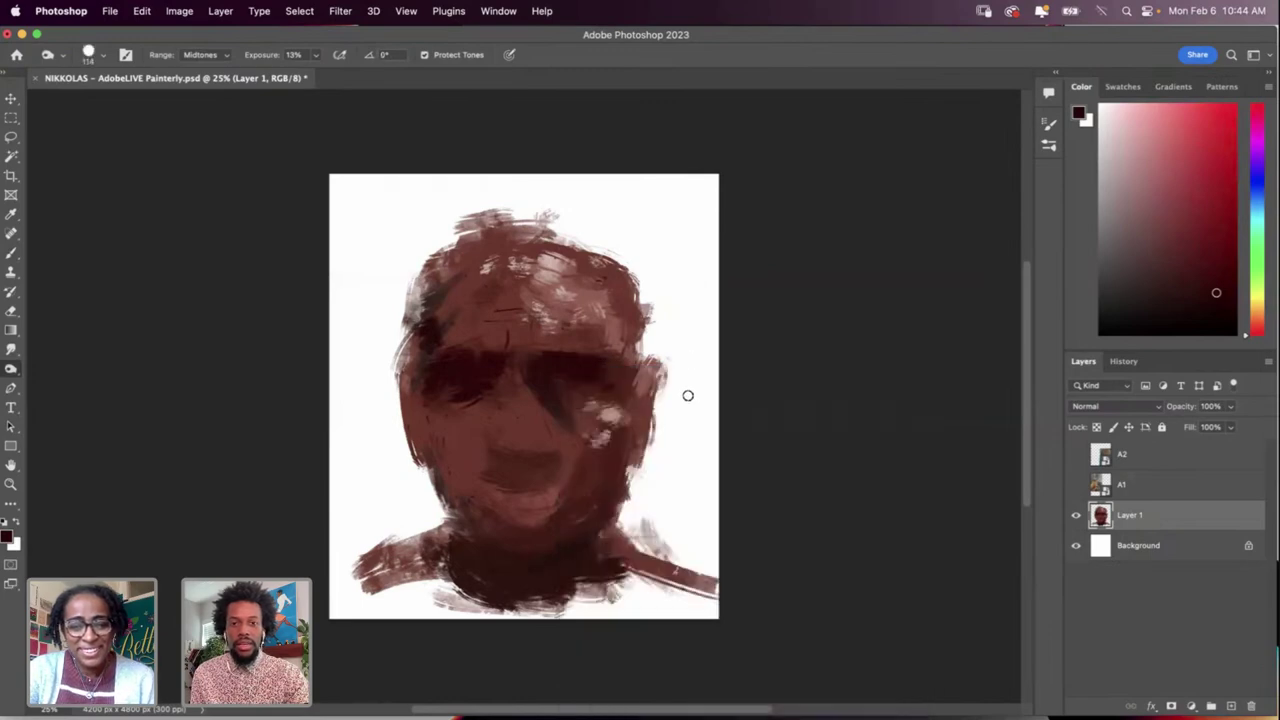
Step: Test vertical strokes of the 428 px texture brush and the 114 px hard round brush on the white background beside the head
key("b")
mouse_move(666, 363)
left_mouse_down()
mouse_move(688, 485)
mouse_move(696, 316)
mouse_move(690, 469)
mouse_move(689, 393)
mouse_move(685, 435)
left_mouse_up()
right_click(685, 435)
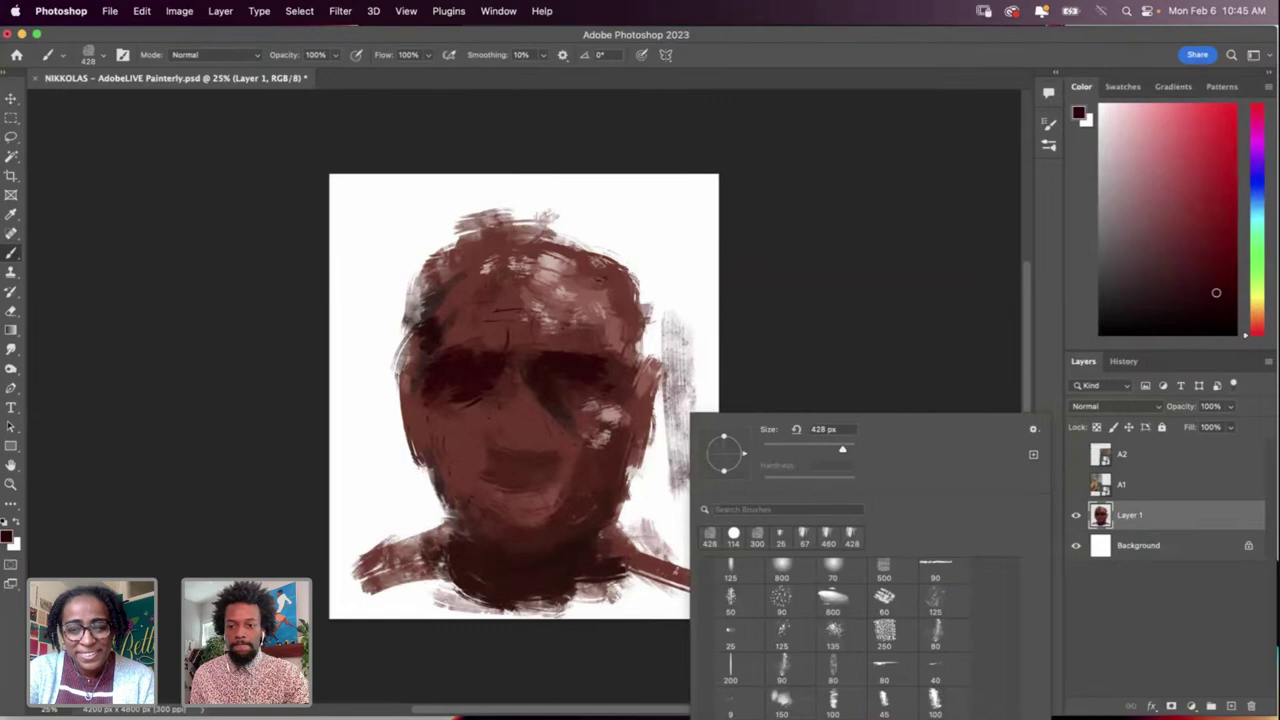
scroll(885, 640, "down", 5)
left_click(885, 702)
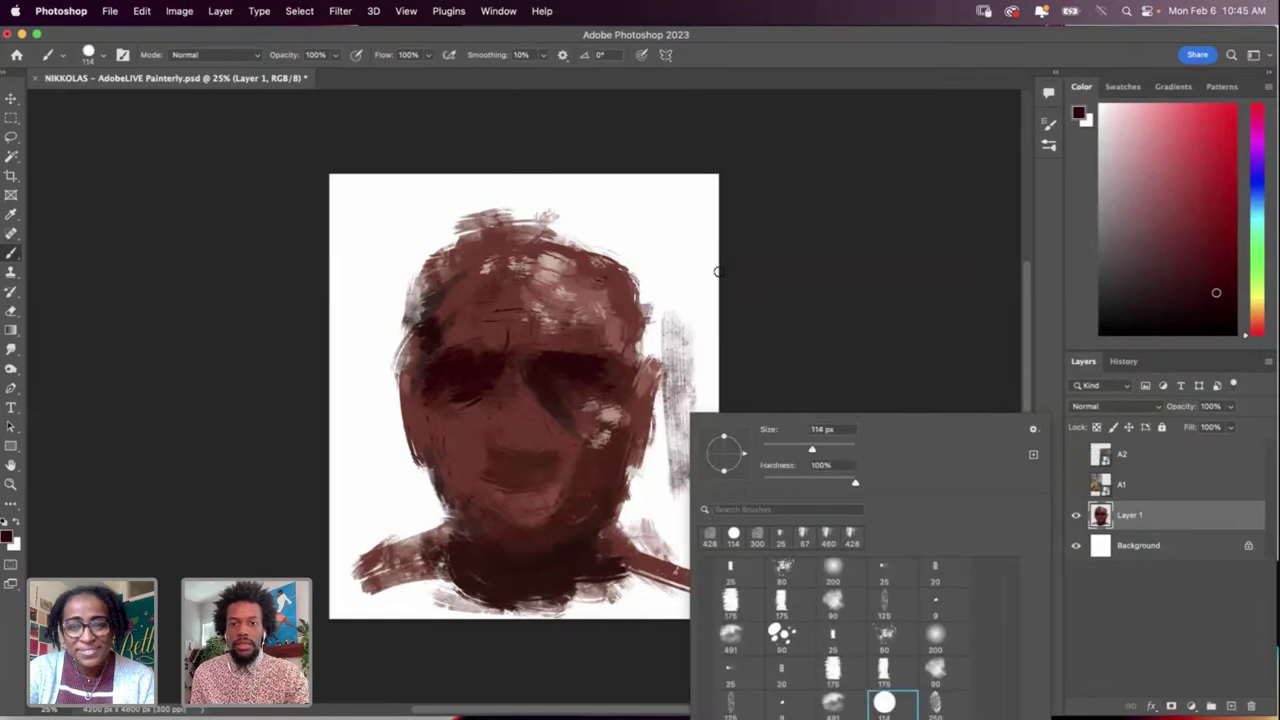
left_click_drag(691, 234, 686, 354)
left_click_drag(674, 222, 673, 400)
key("super+z")
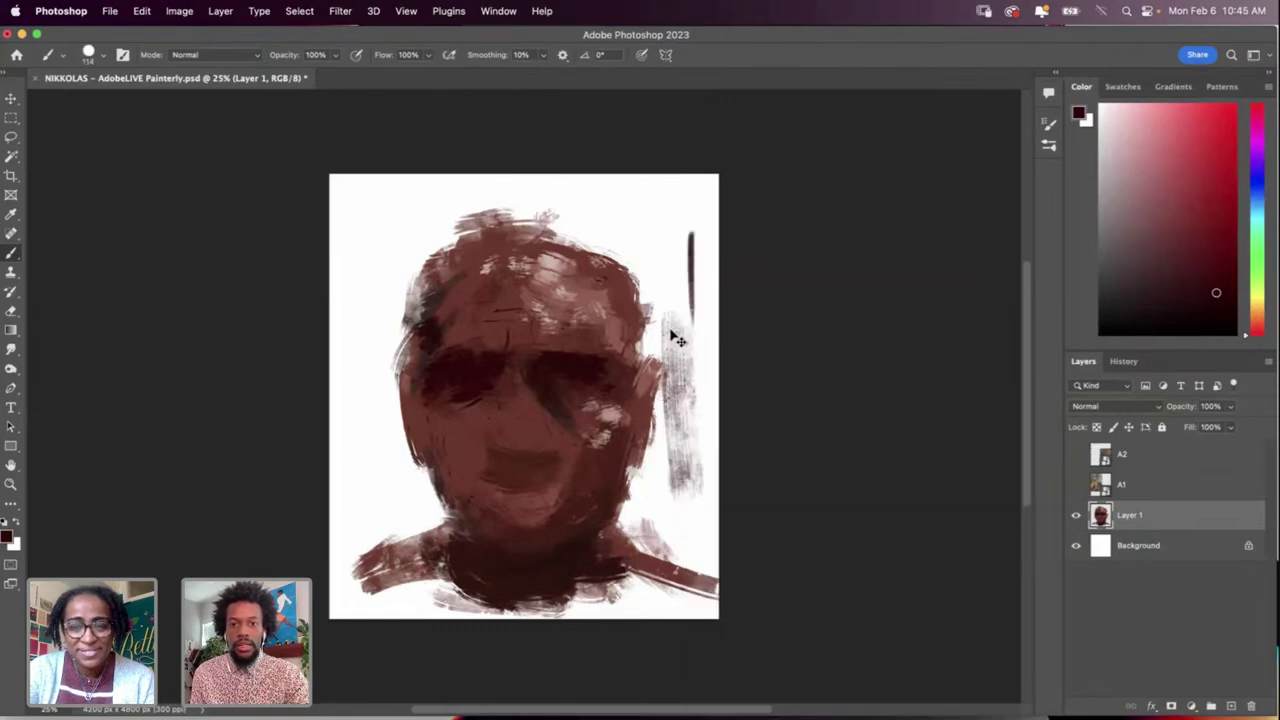
Step: Enlarge the round brush to 364 px, test a long vertical stroke beside the head, and undo all the test strokes
right_click(676, 310)
left_click_drag(757, 345, 828, 345)
left_click_drag(667, 188, 667, 376)
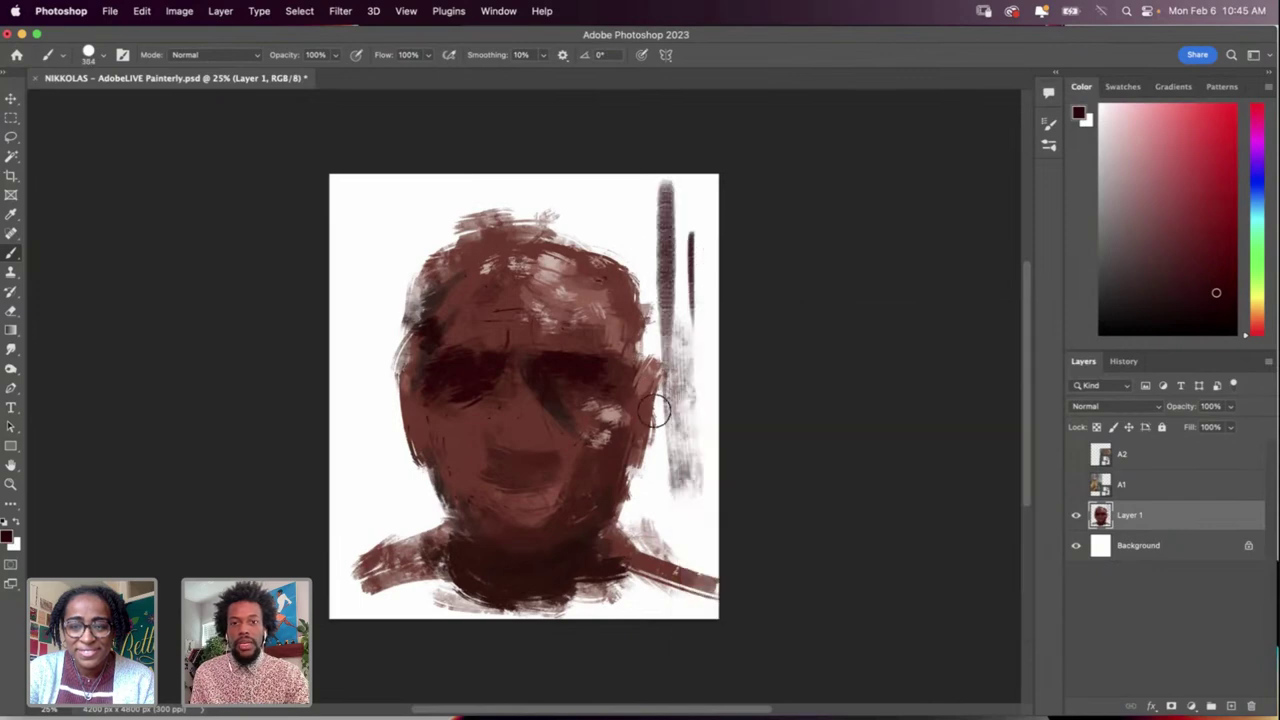
key("super+z")
key("super+z")
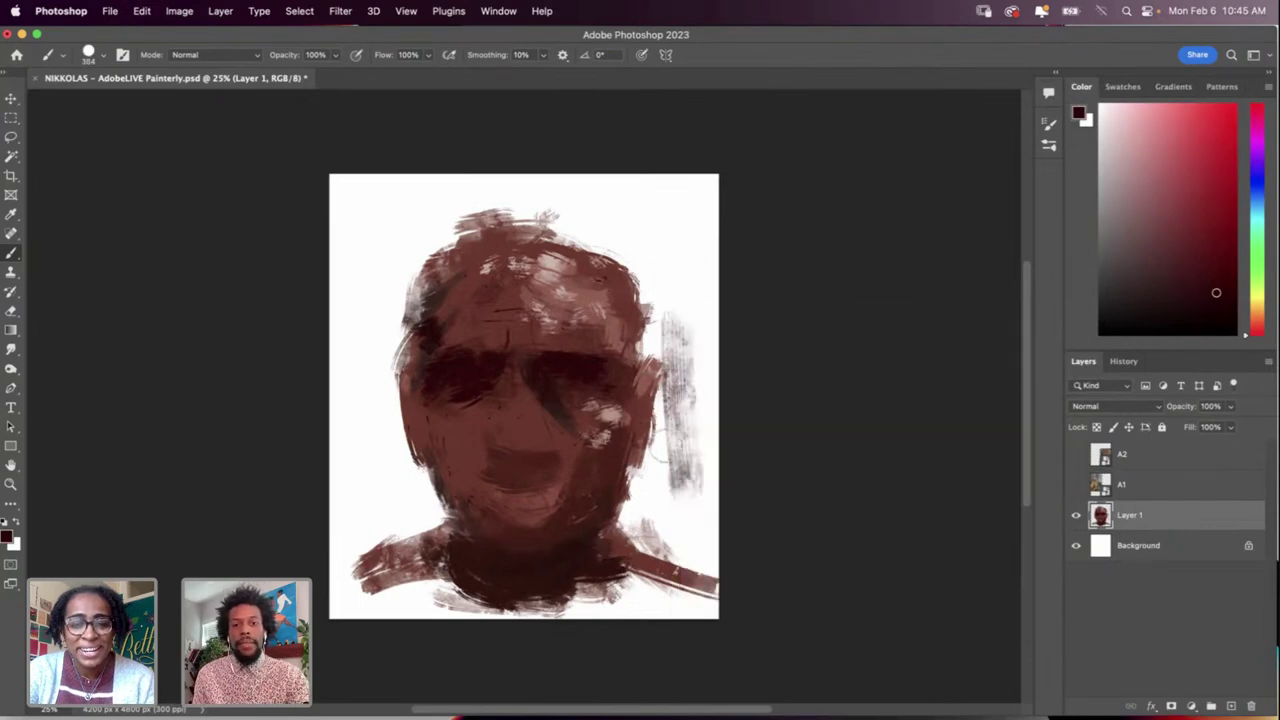
key("super+z")
Step: Choose a bristle brush from the presets and enlarge it to 460 px
right_click(562, 500)
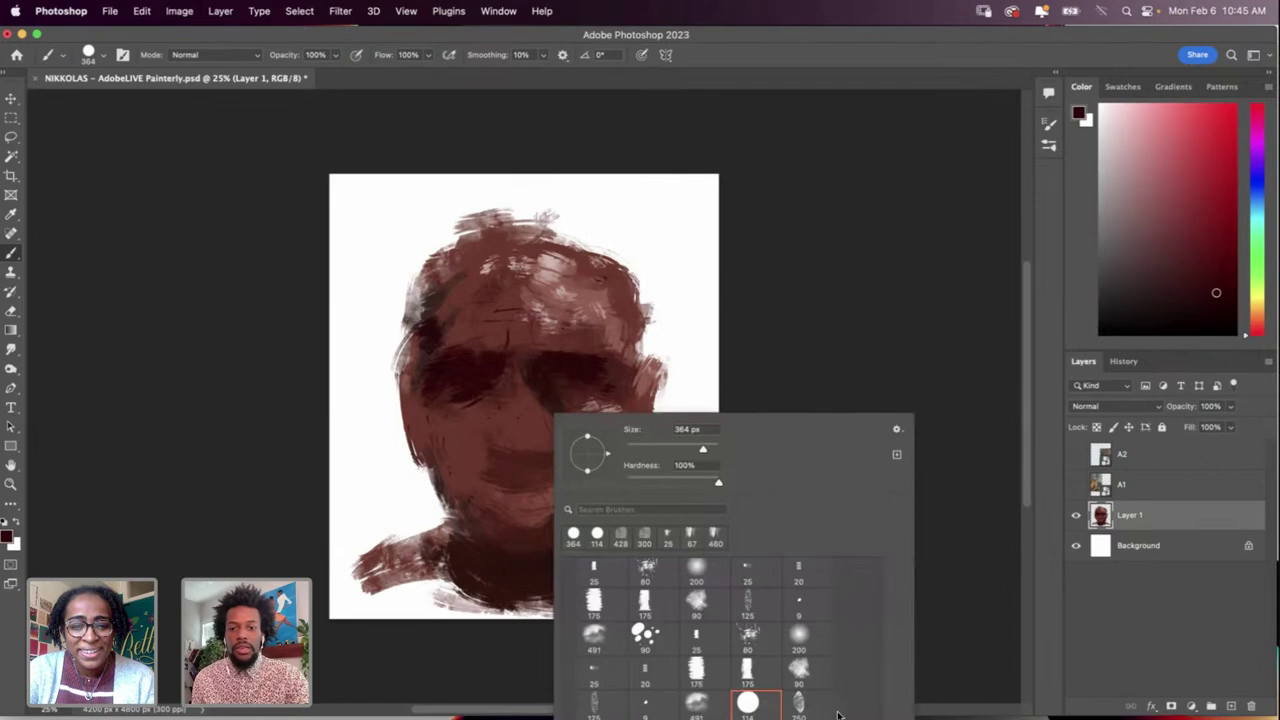
scroll(720, 630, "down", 3)
left_click(640, 630)
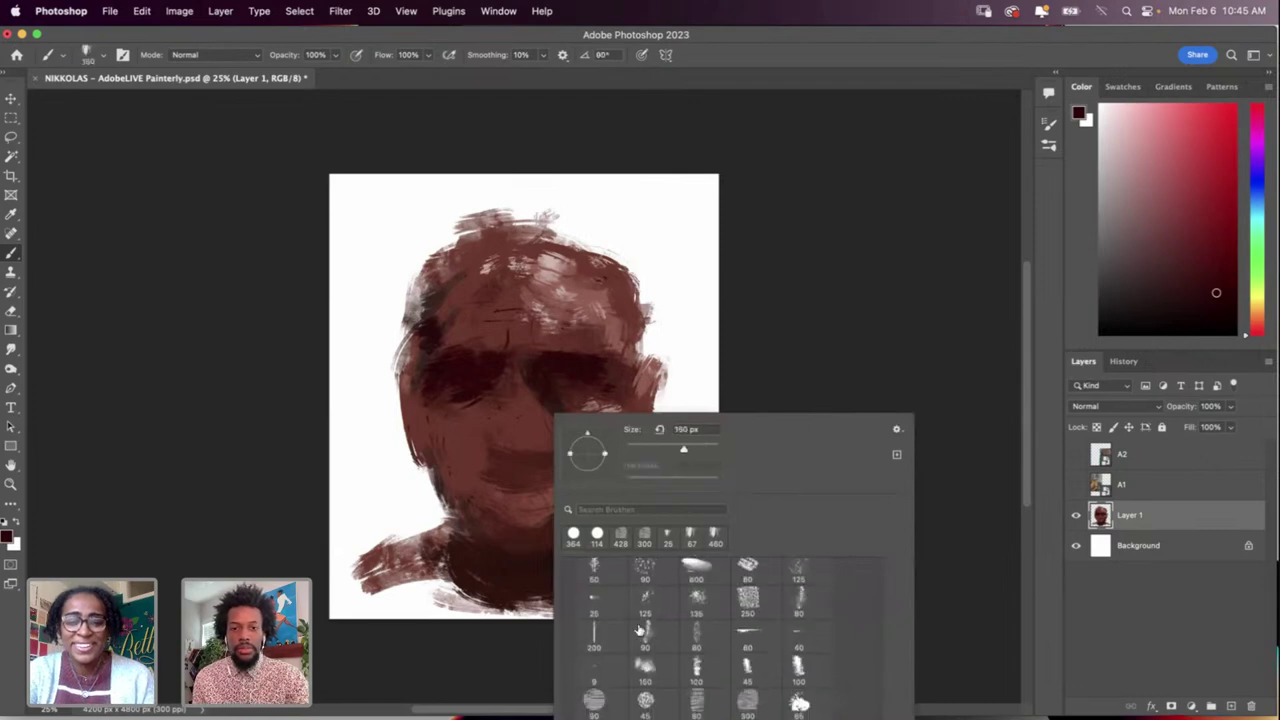
left_click(710, 445)
left_click(496, 356)
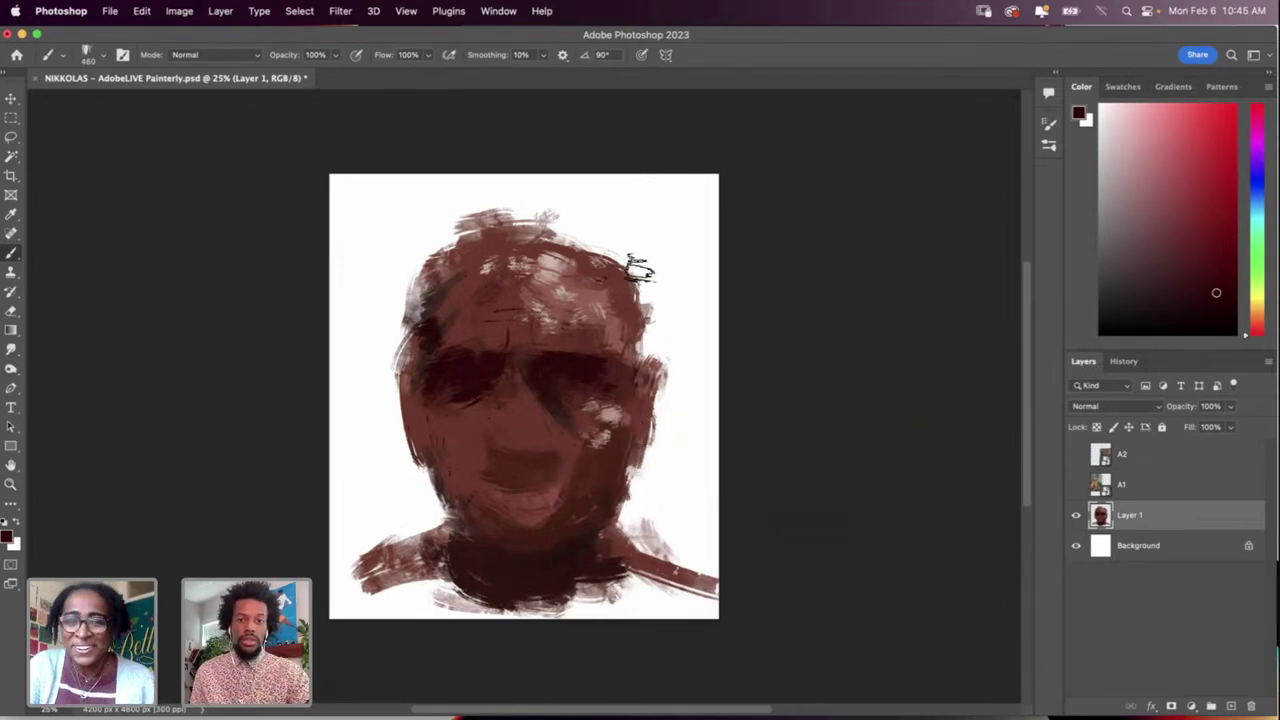
Step: Sample the dark maroon at the left temple and paint bristle shadows along that side of the head down to the ear
key("i")
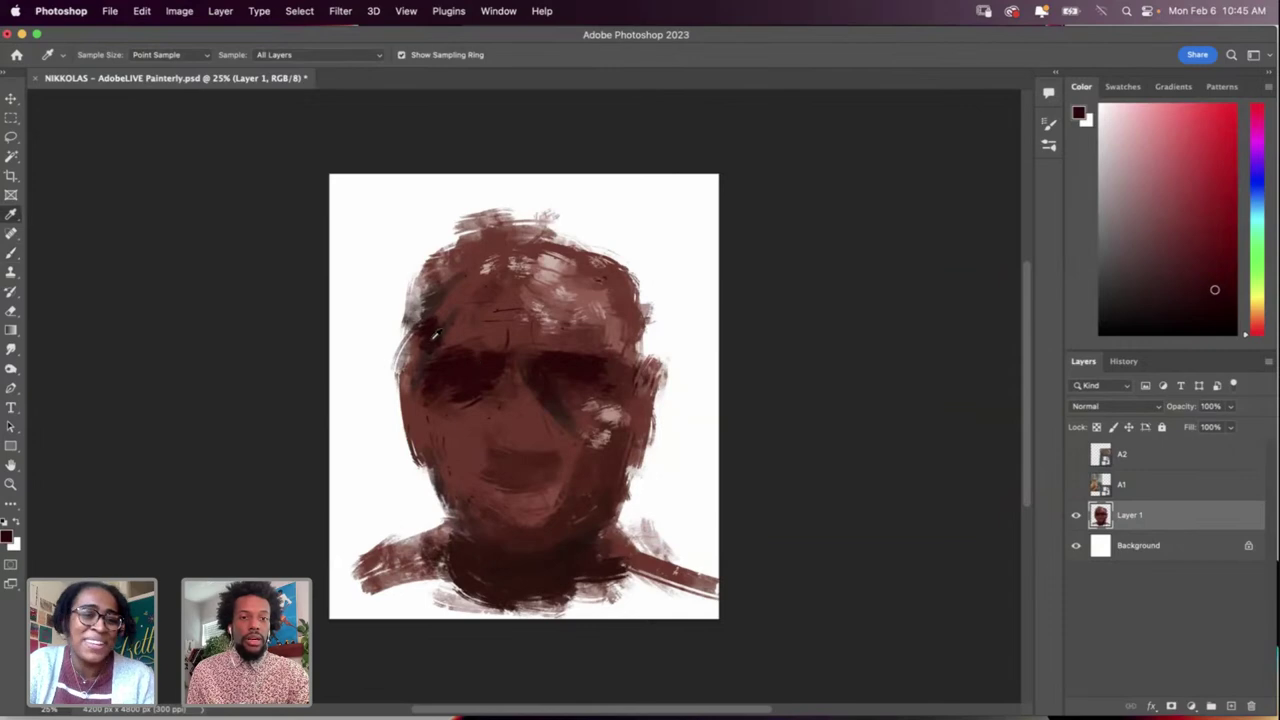
left_click(430, 333)
left_click(431, 335)
key("b")
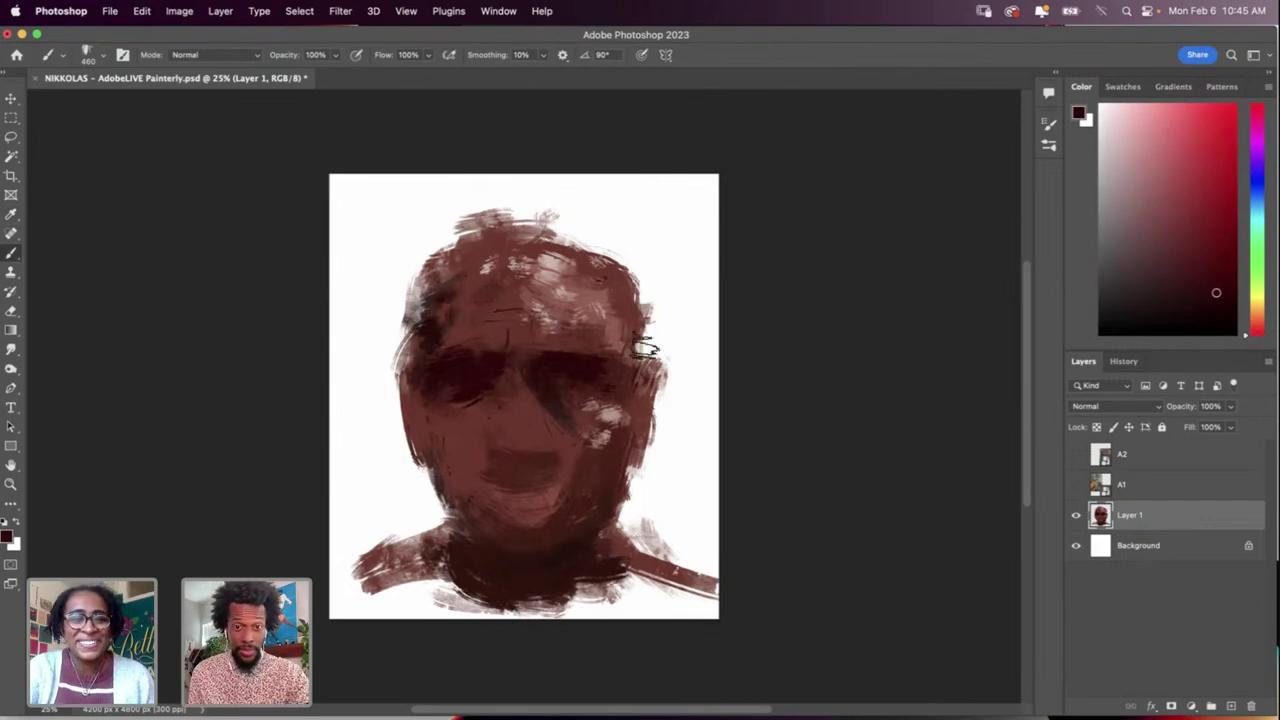
key("i")
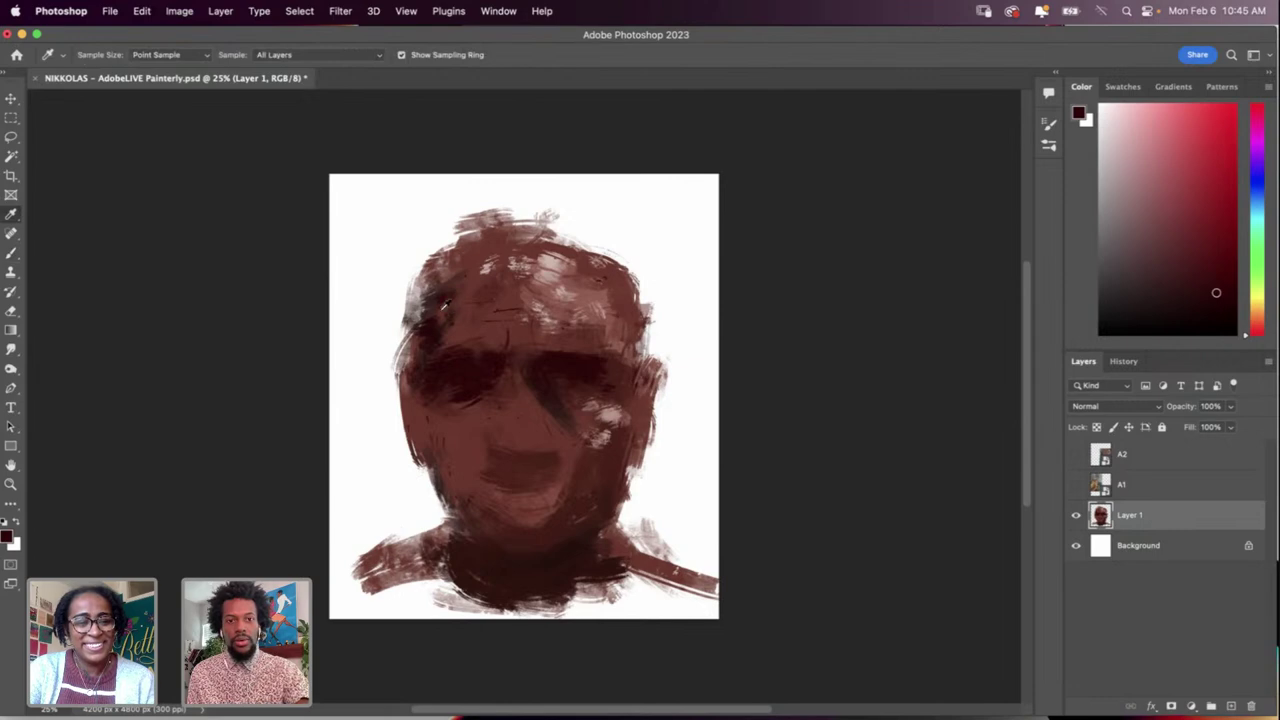
left_click(455, 302, "alt")
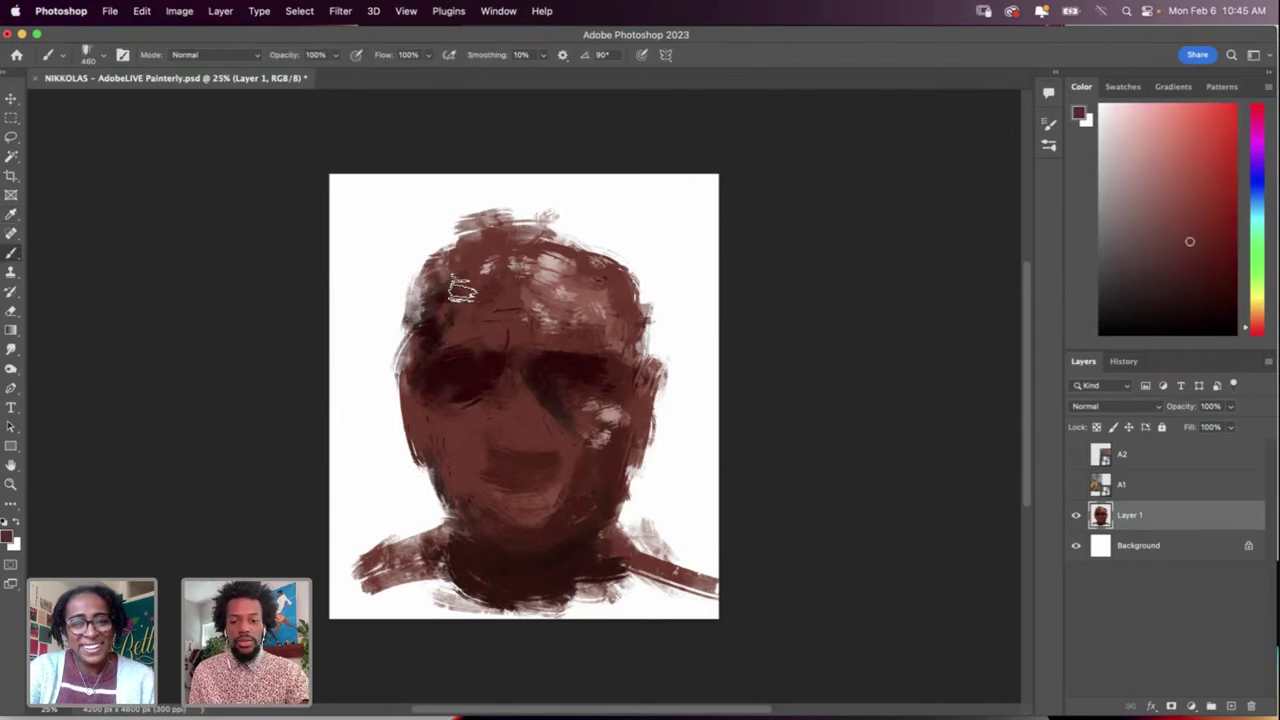
left_click(430, 321, "alt")
mouse_move(454, 260)
left_mouse_down()
mouse_move(424, 312)
mouse_move(459, 278)
mouse_move(478, 322)
mouse_move(434, 374)
mouse_move(426, 337)
mouse_move(439, 406)
mouse_move(502, 287)
mouse_move(421, 393)
mouse_move(428, 448)
mouse_move(404, 400)
left_mouse_up()
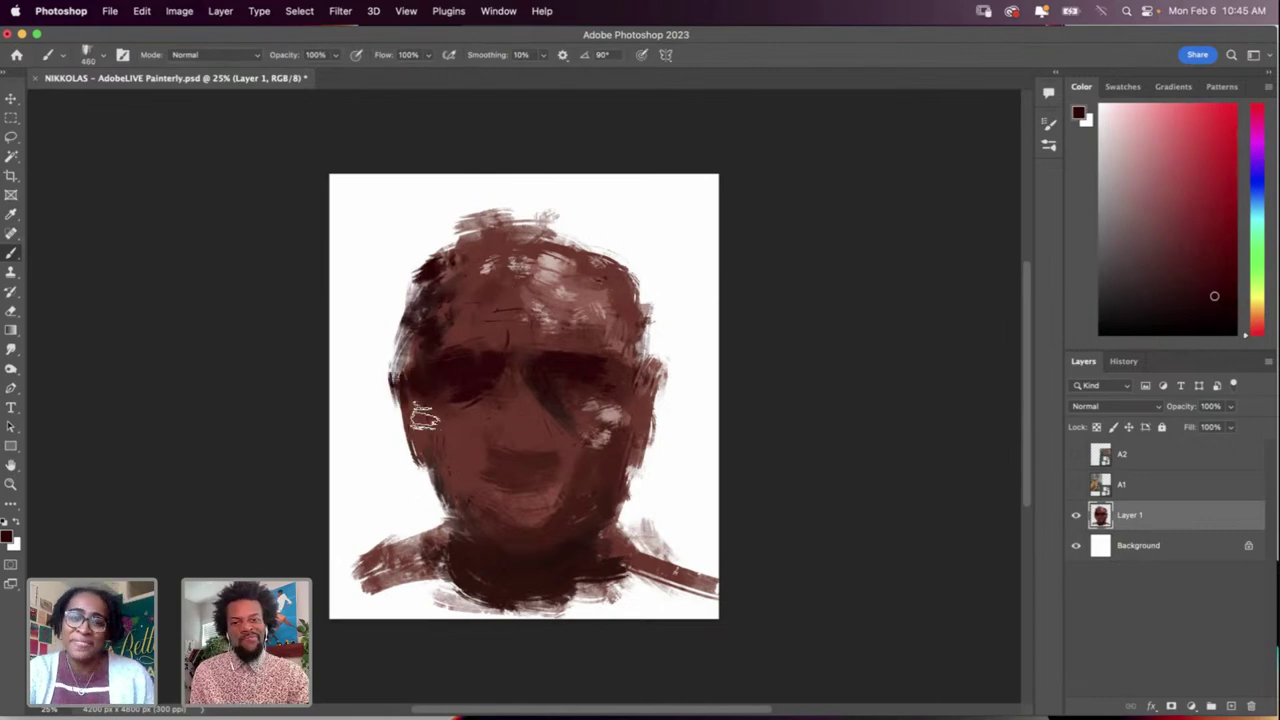
Step: Sample a dark red from the forehead and brush shadow strokes across the forehead on the shaded side
key("i")
left_click(484, 318)
key("b")
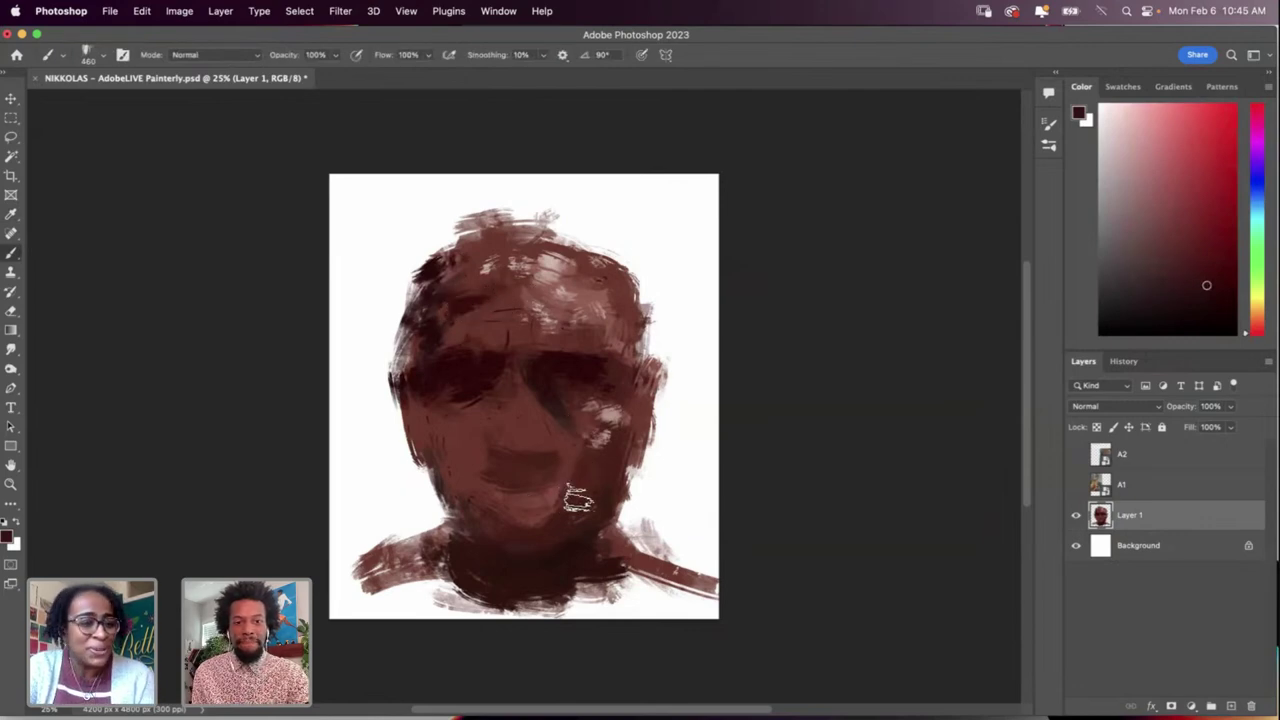
Step: Sample the chin shadow and the temple's dark maroon, and use them to rework the jaw and deepen the neck
key("i")
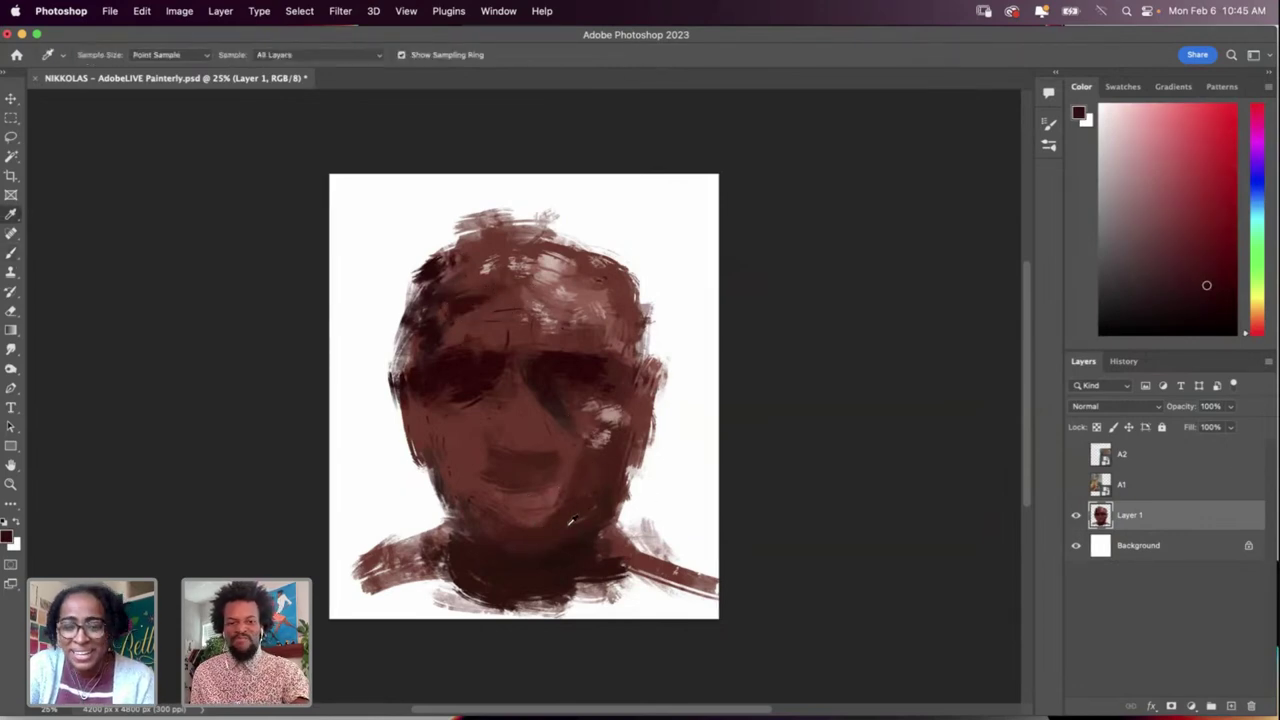
left_click(556, 525)
key("b")
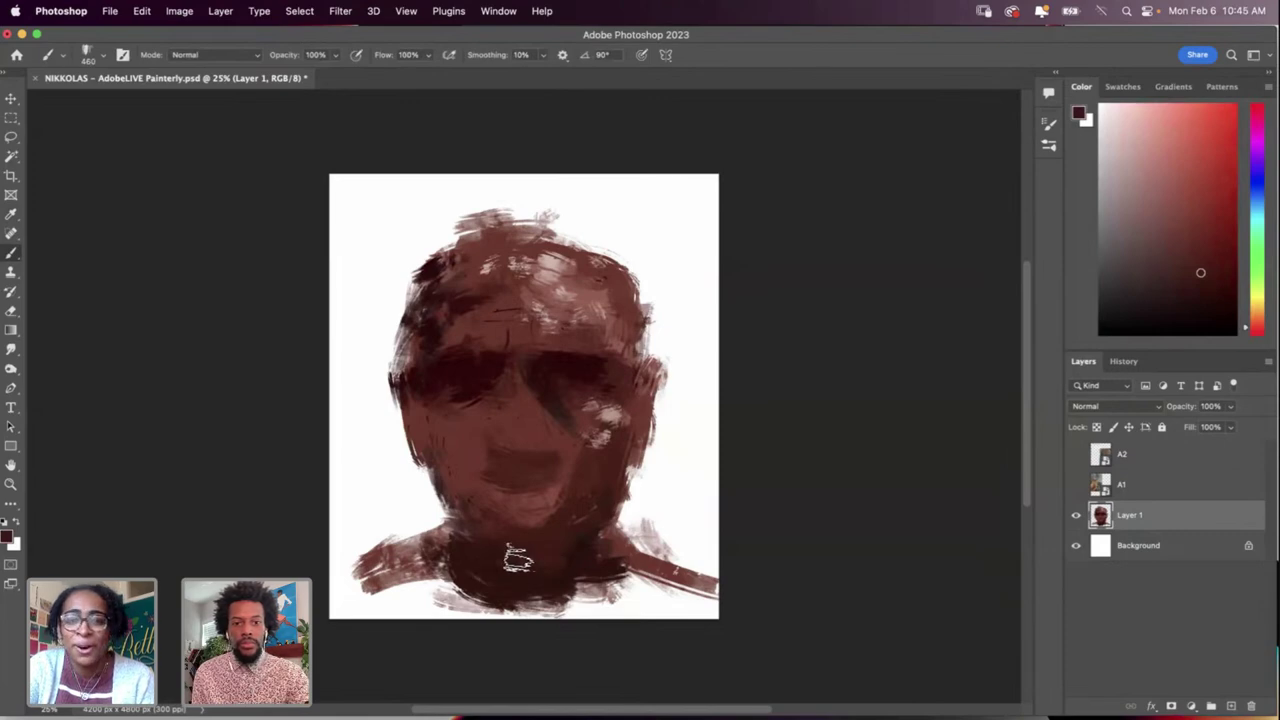
key("i")
left_click(428, 340)
key("b")
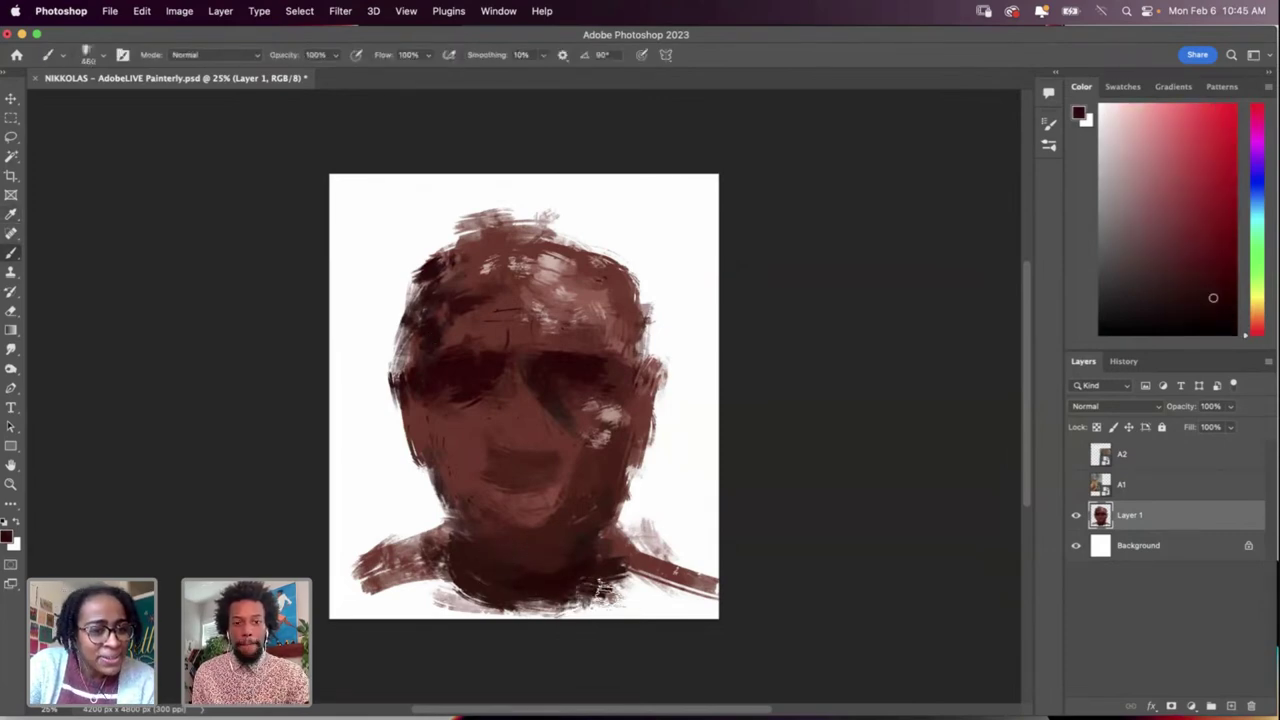
Step: Move the painted portrait slightly up on the canvas and paint a dark curved shadow across the mouth area
key("v")
left_click_drag(570, 477, 569, 460)
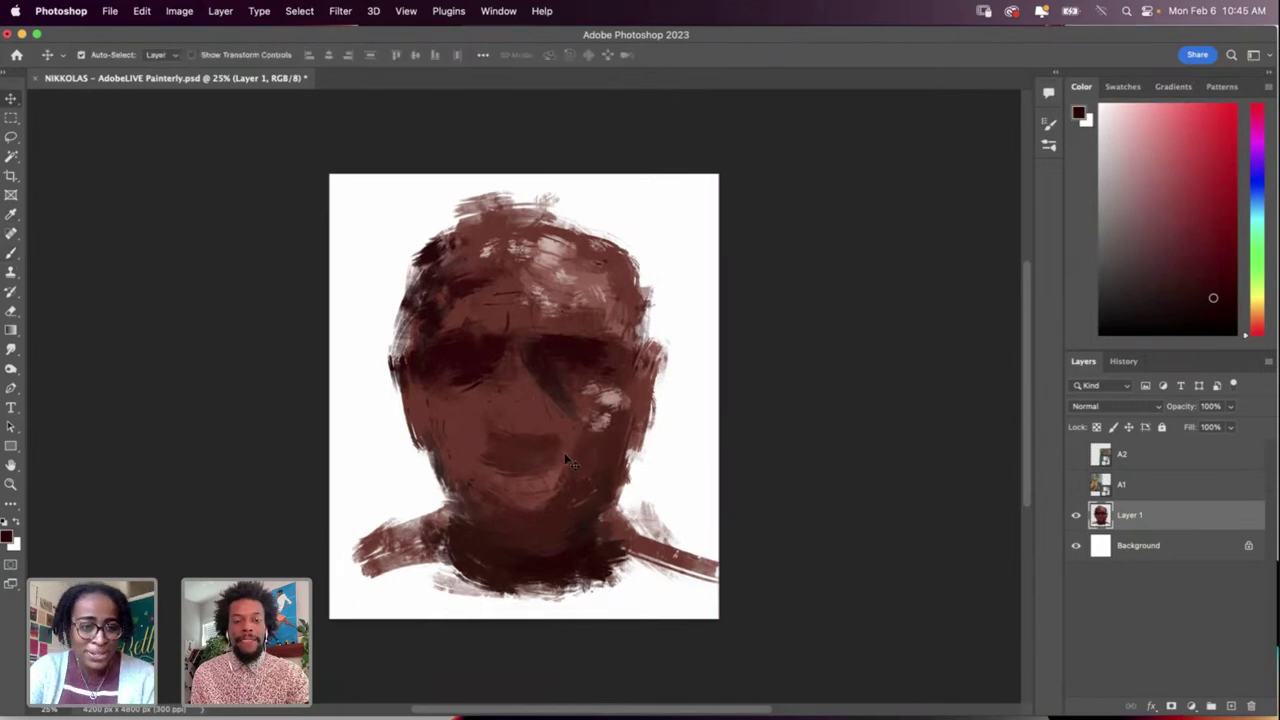
key("i")
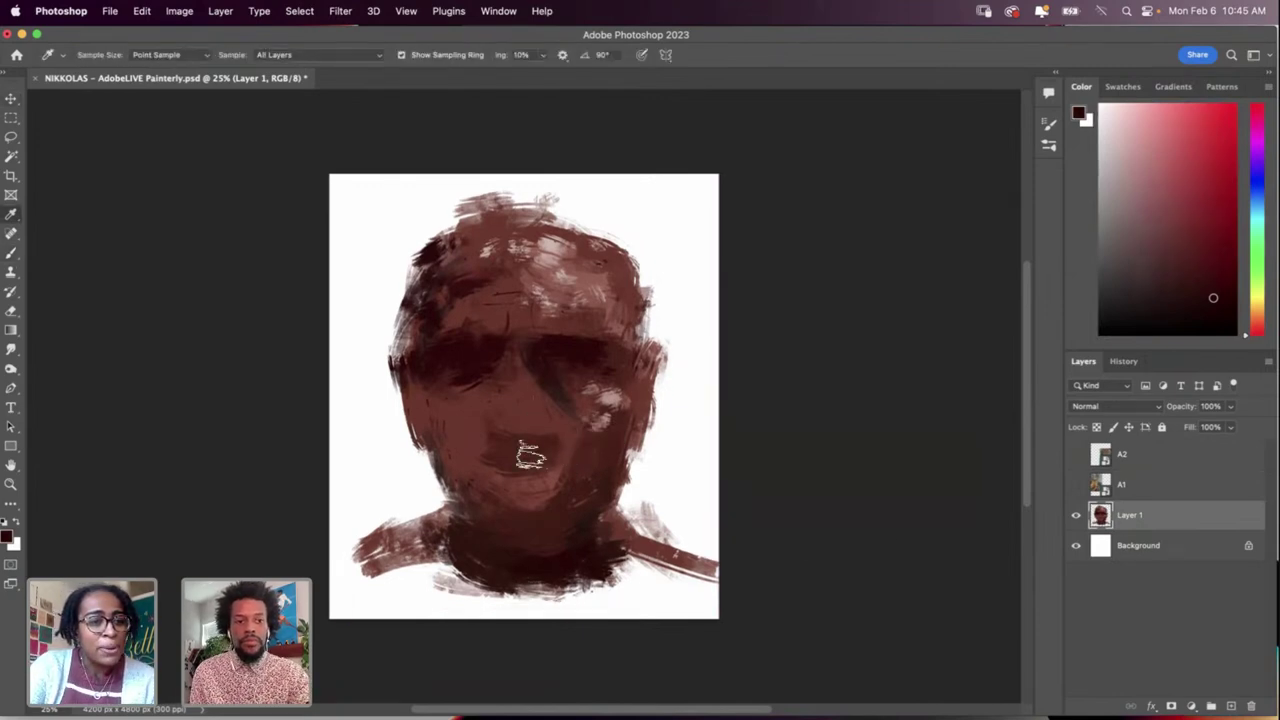
key("b")
mouse_move(548, 458)
left_mouse_down()
mouse_move(515, 457)
mouse_move(558, 452)
mouse_move(526, 459)
mouse_move(566, 466)
left_mouse_up()
Step: Sample a light pinkish tone from the forehead and paint highlights on the nose tip and the left cheek
key("i")
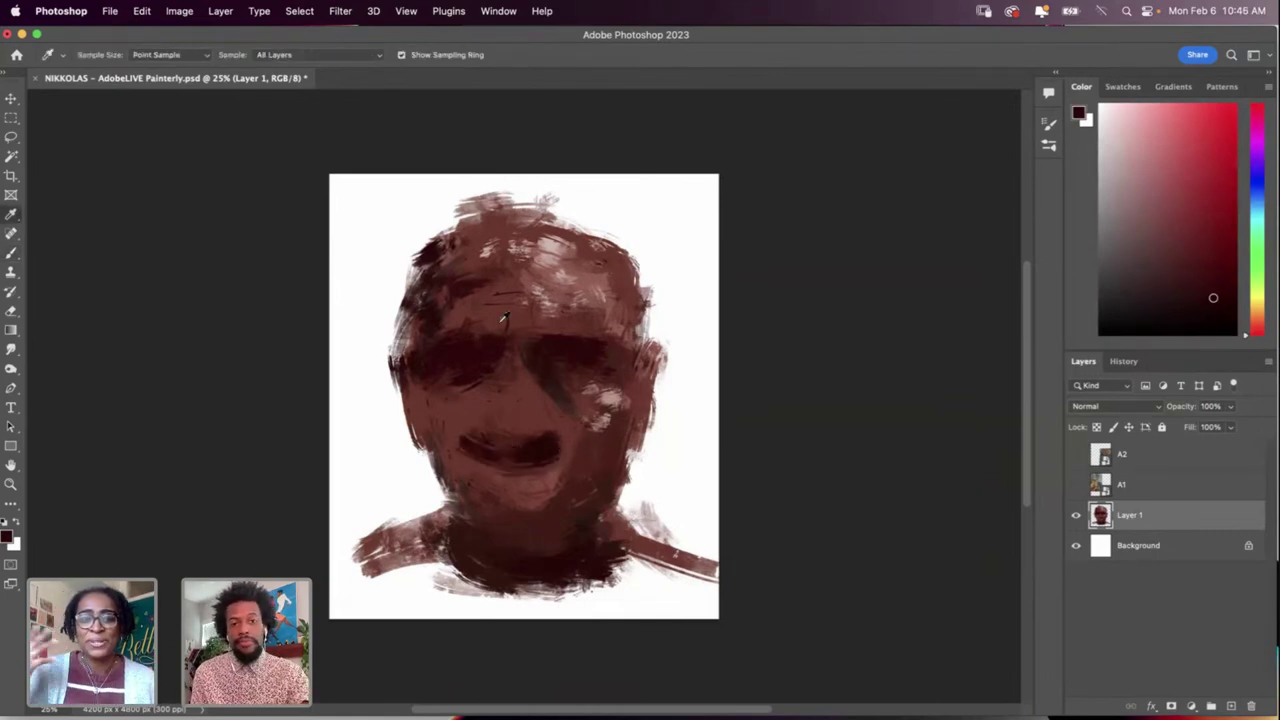
left_click(567, 287)
key("b")
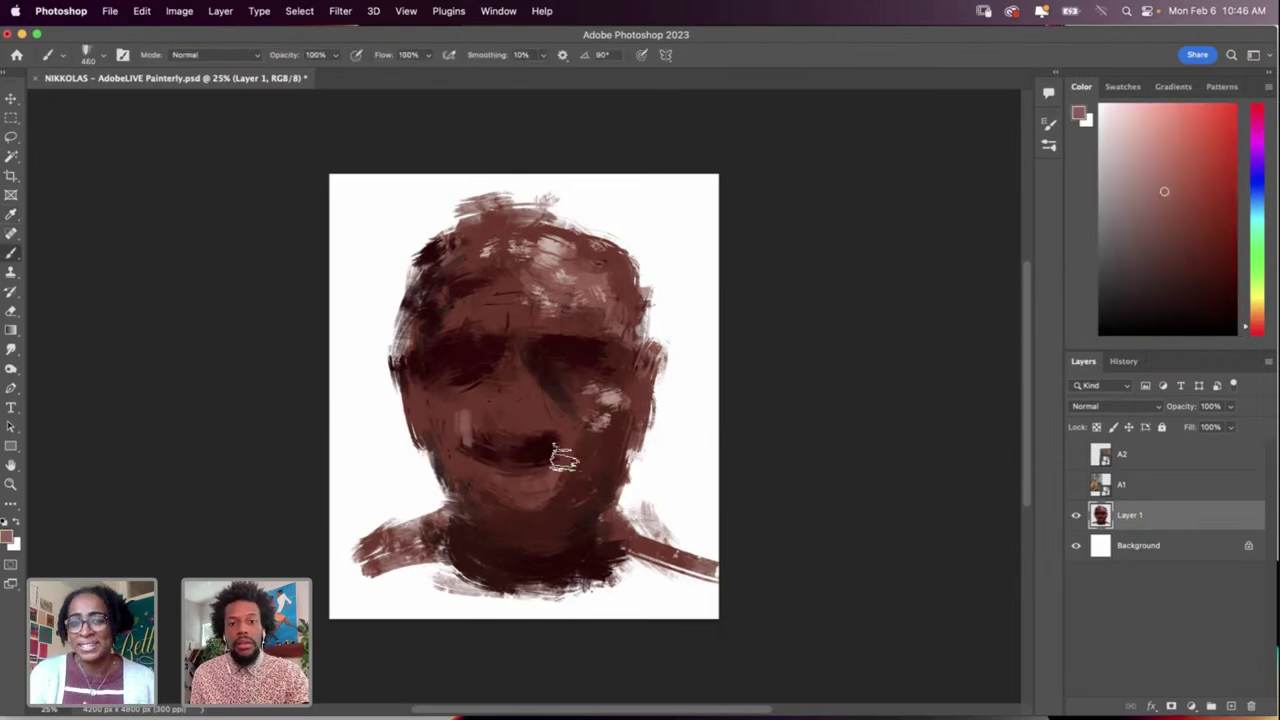
mouse_move(530, 440)
left_mouse_down()
mouse_move(479, 443)
mouse_move(514, 440)
left_mouse_up()
Step: Paint a sampled dark red fold on the left cheek beside the nose, and soften the opposite nose shadow with a sampled mid-tone
key("i")
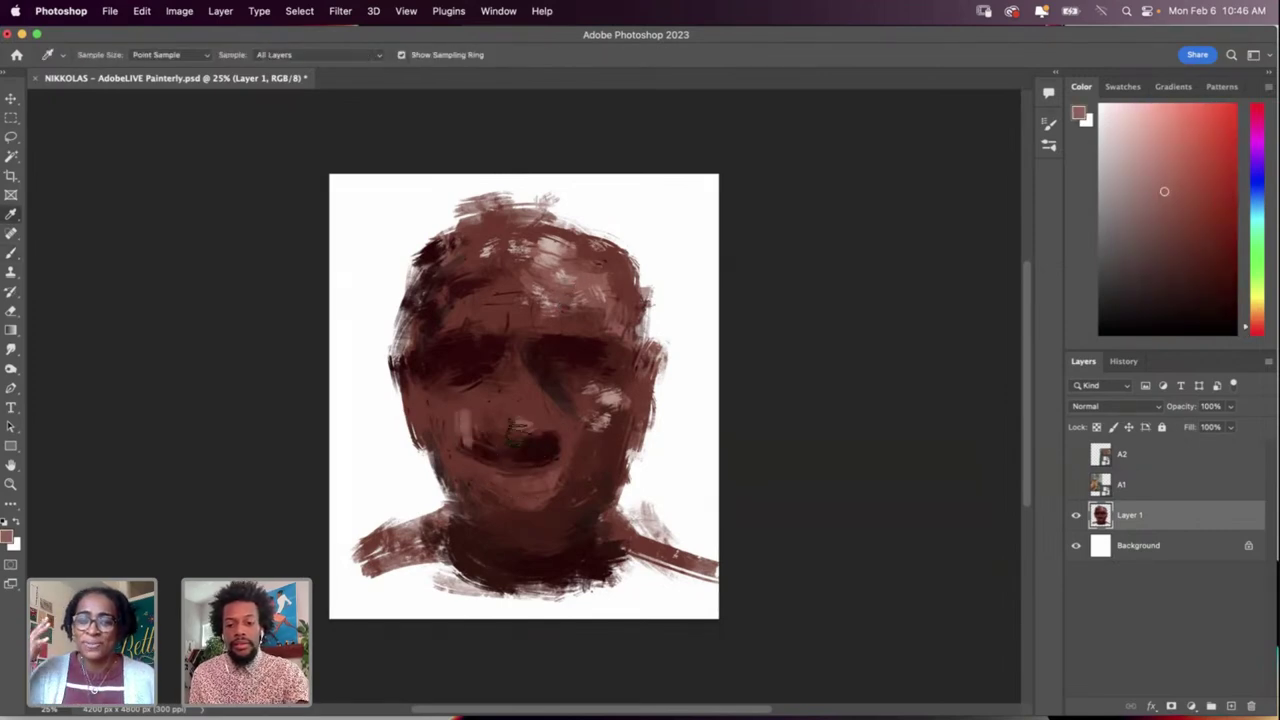
left_click(468, 383)
key("b")
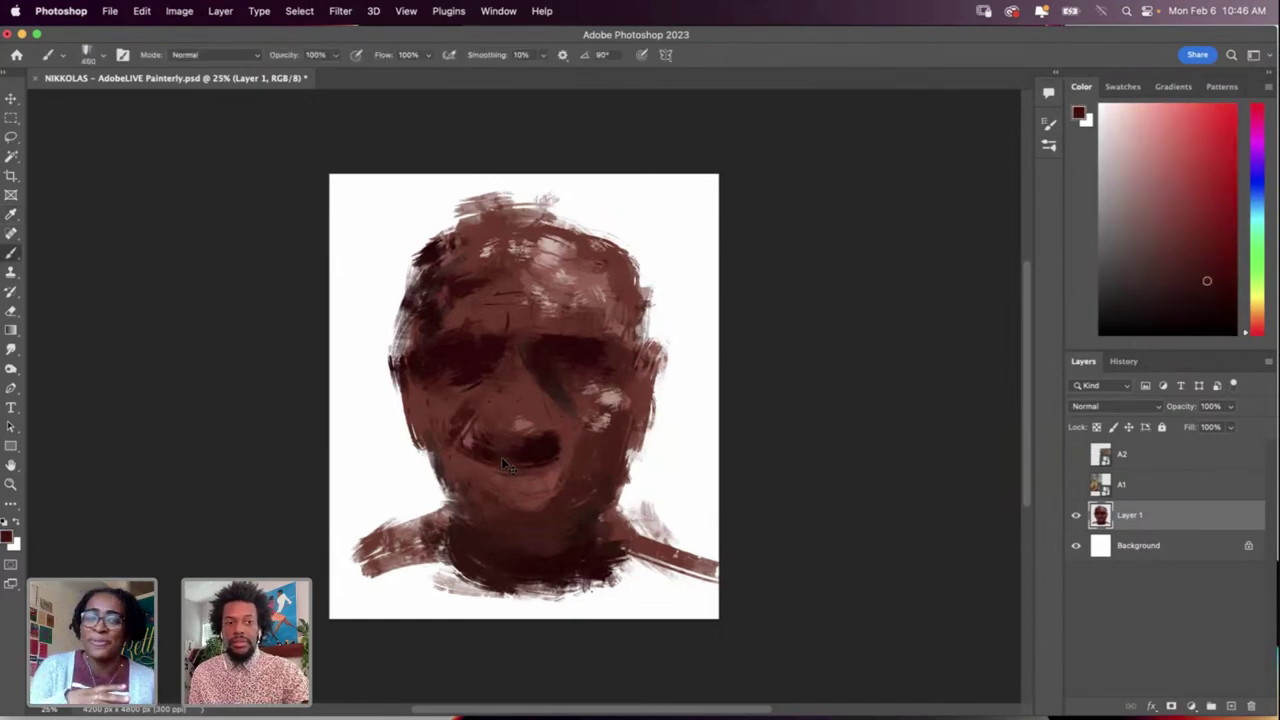
key("i")
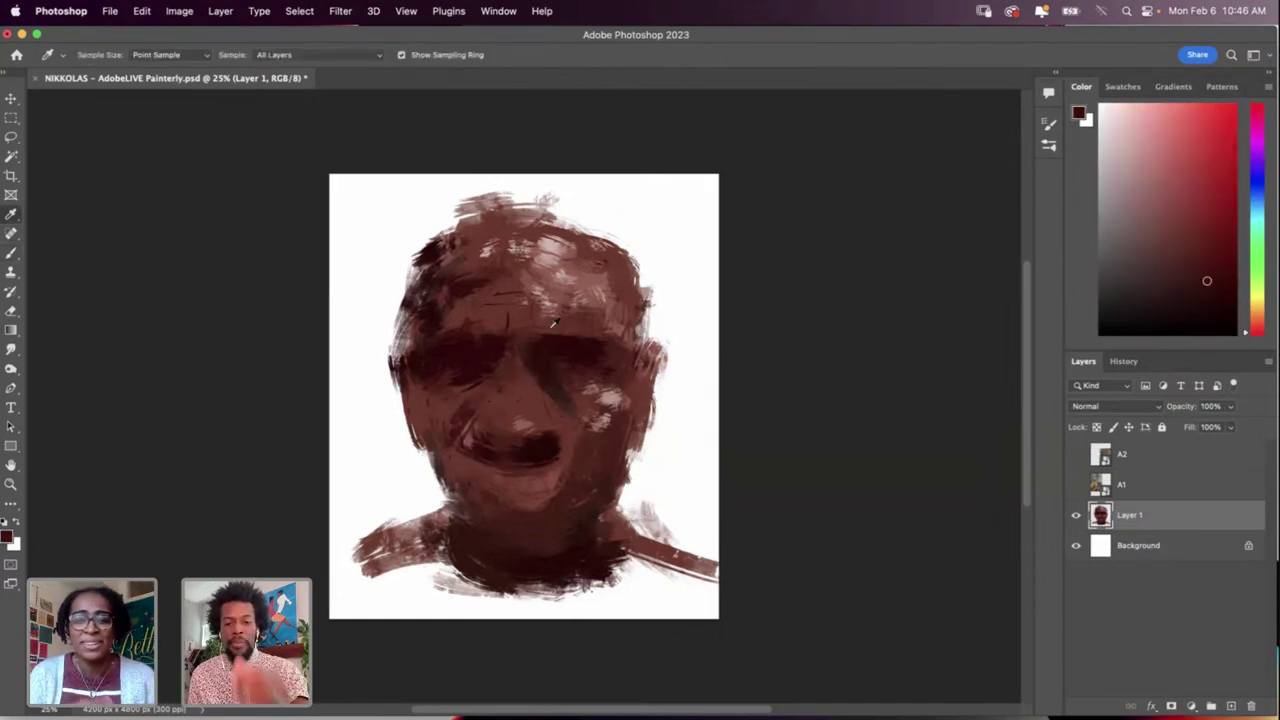
left_click(583, 374)
key("b")
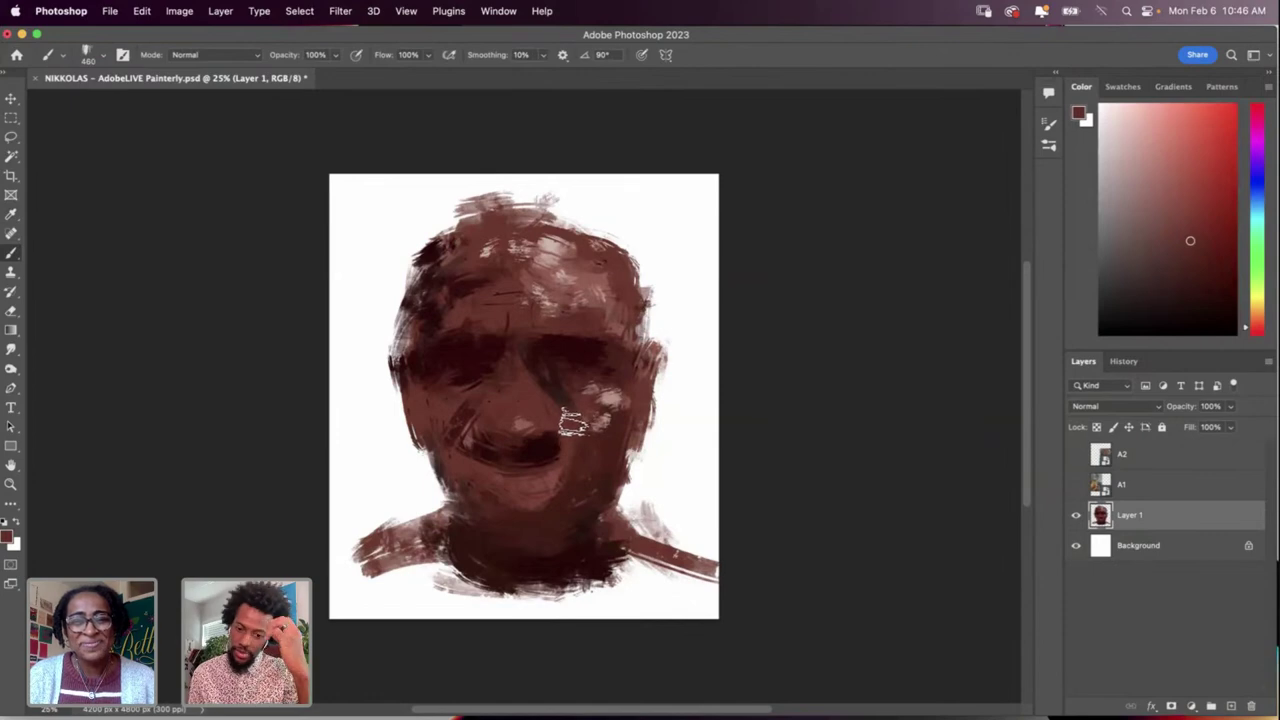
Step: Sample the dark maroon of the right eye socket and use it to deepen the eye sockets and the mouth shadow
key("i")
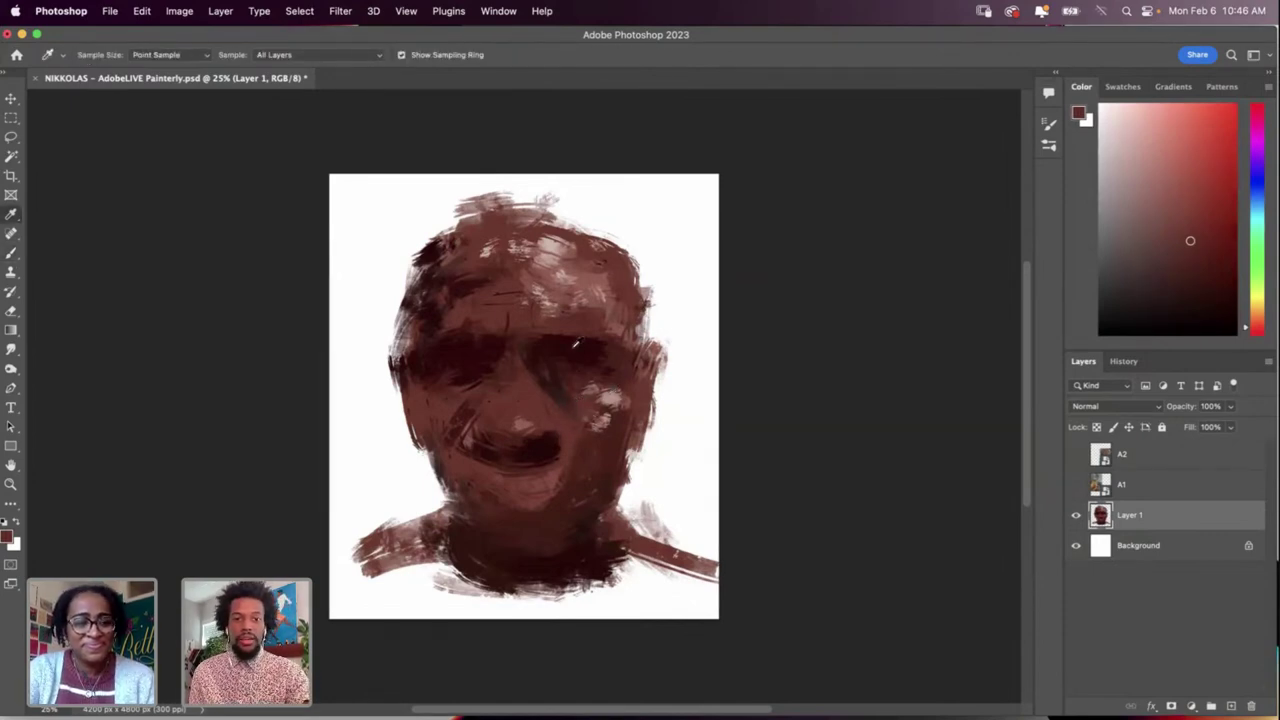
left_click(575, 343)
key("b")
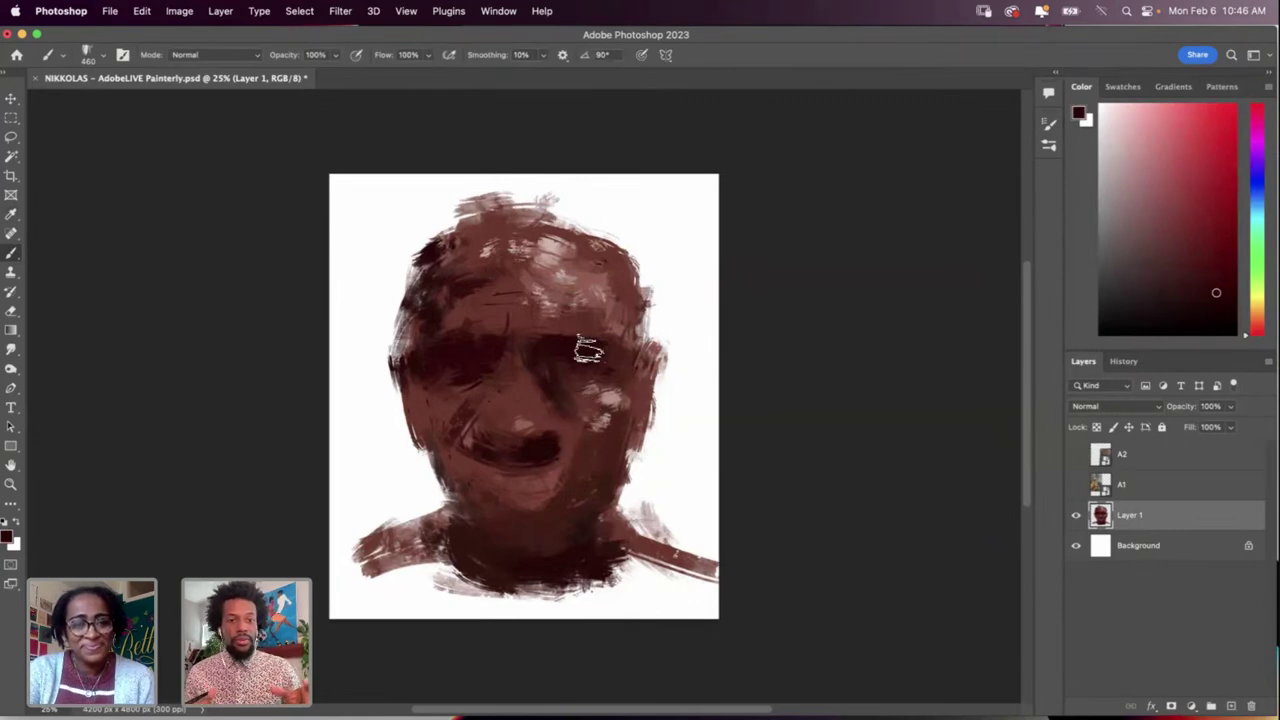
key("i")
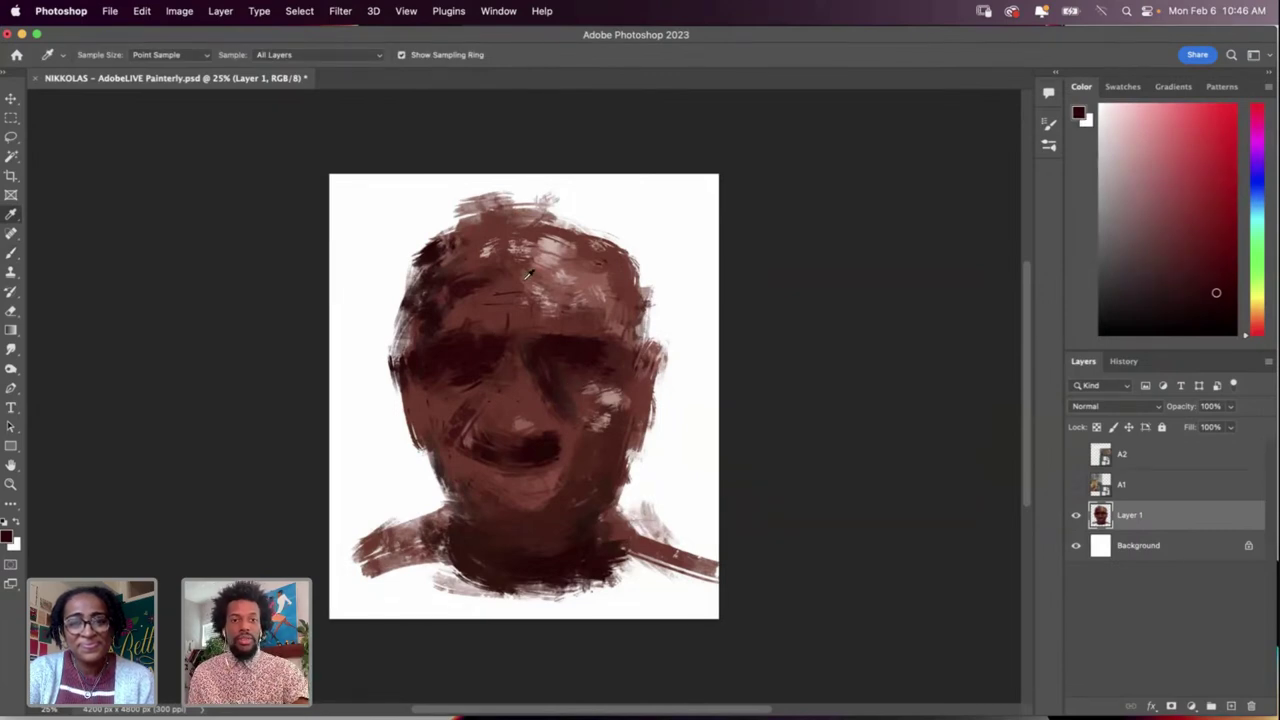
key("b")
mouse_move(512, 448)
left_mouse_down()
mouse_move(578, 449)
mouse_move(543, 462)
left_mouse_up()
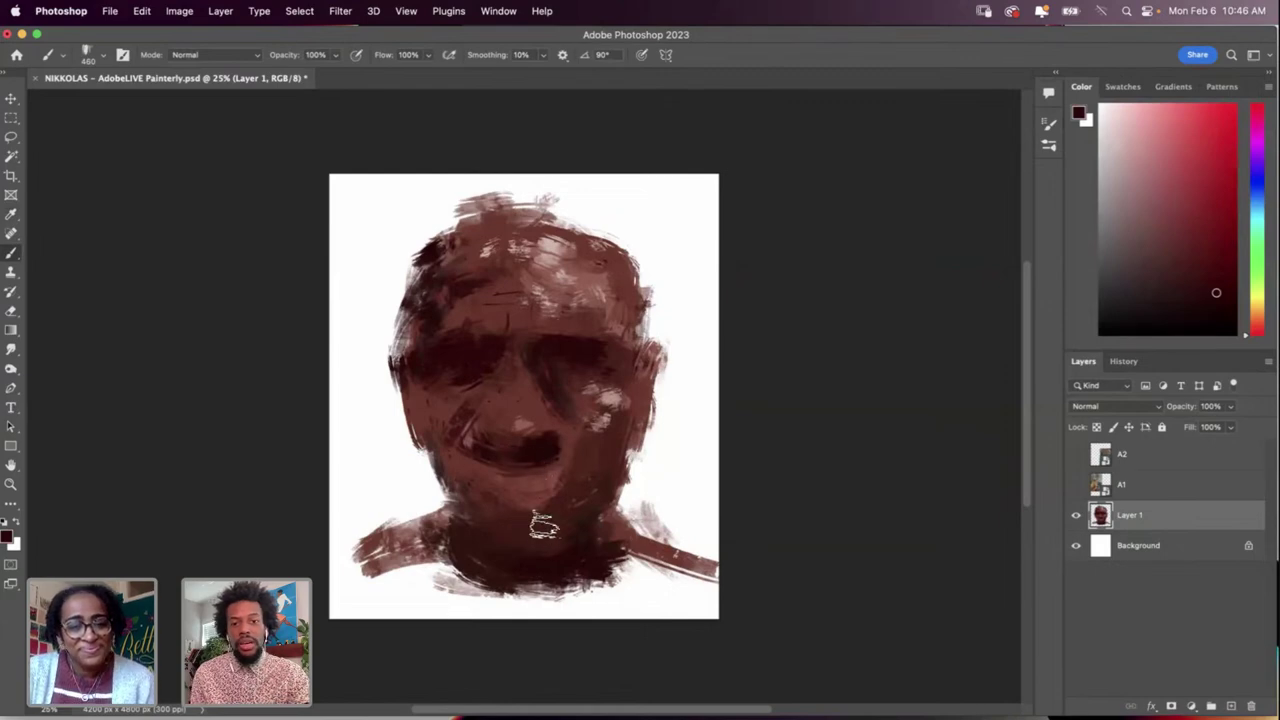
Step: Sample dark maroon tones around the left eye and temple, and darken the temple and hairline on that side
key("i")
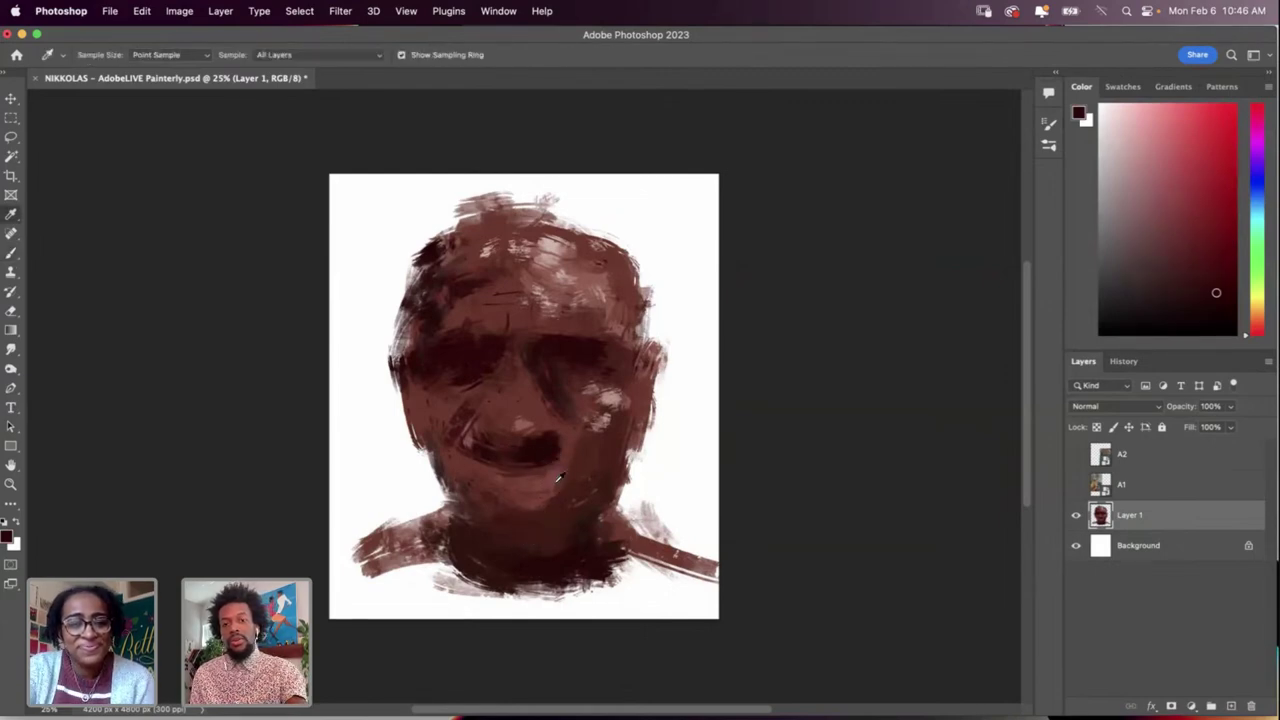
left_click(446, 340)
left_click(457, 360)
left_click(463, 362)
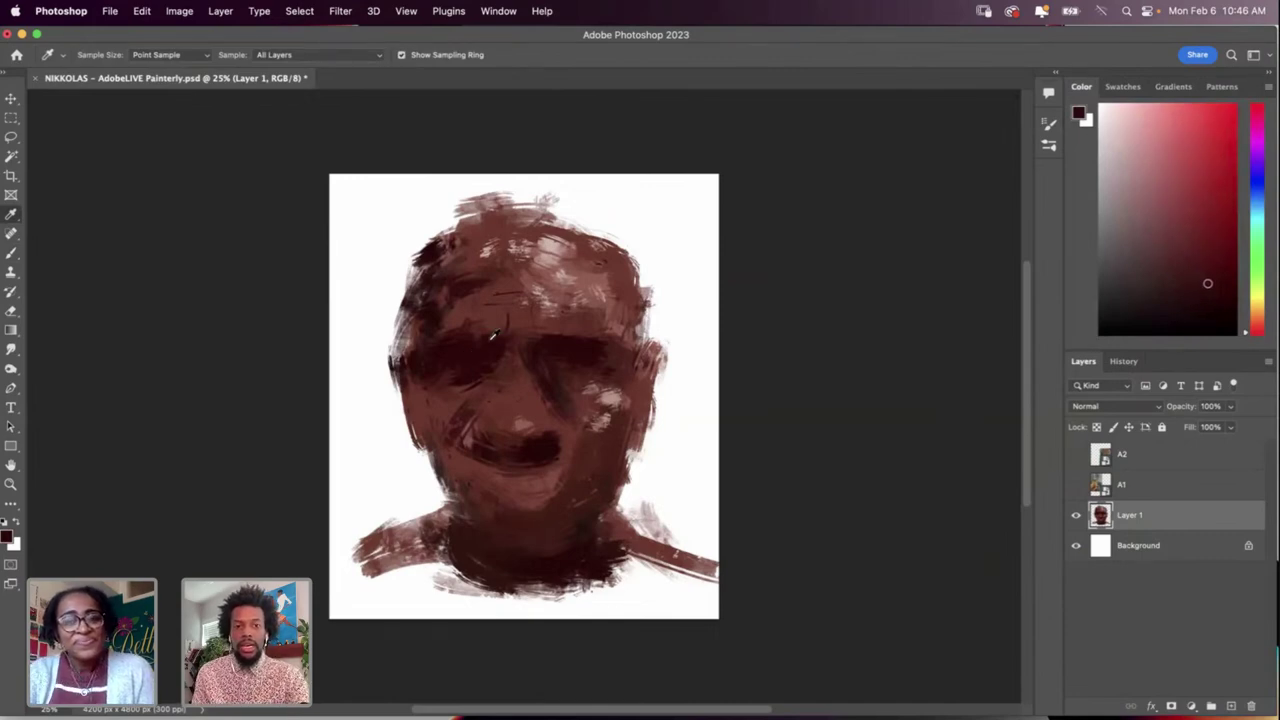
left_click_drag(436, 322, 466, 292)
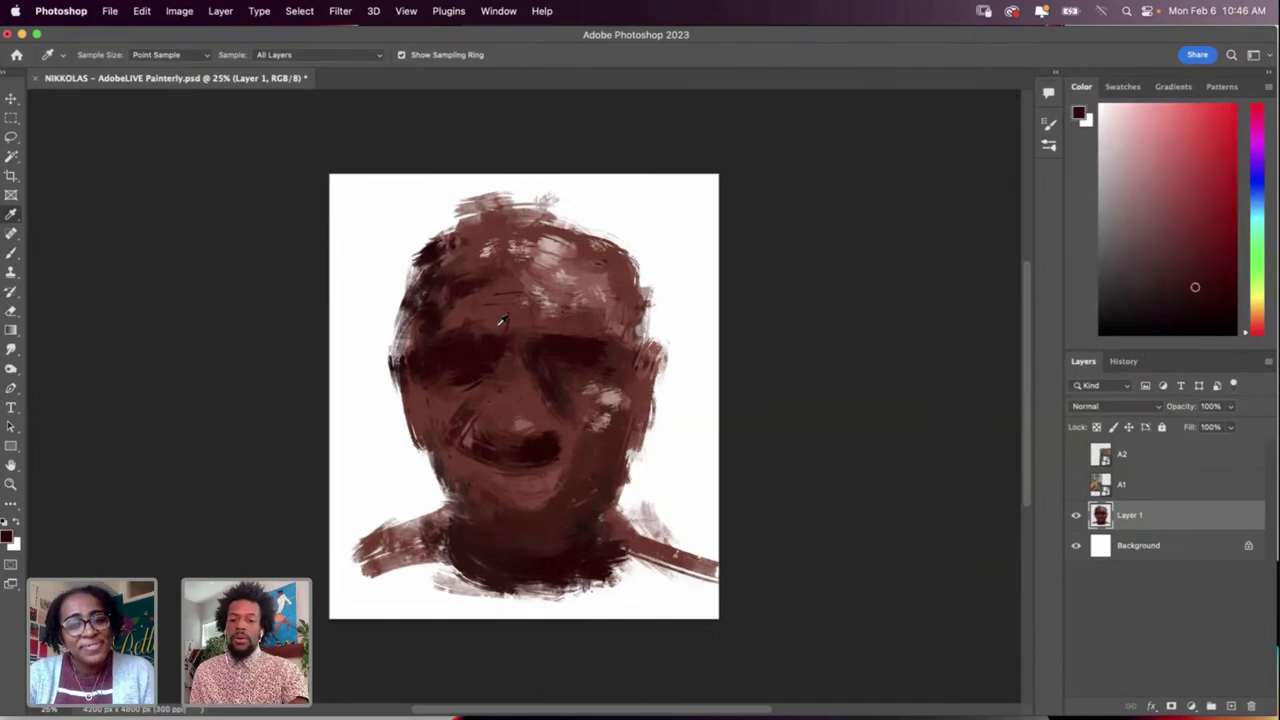
left_click(431, 315, "alt")
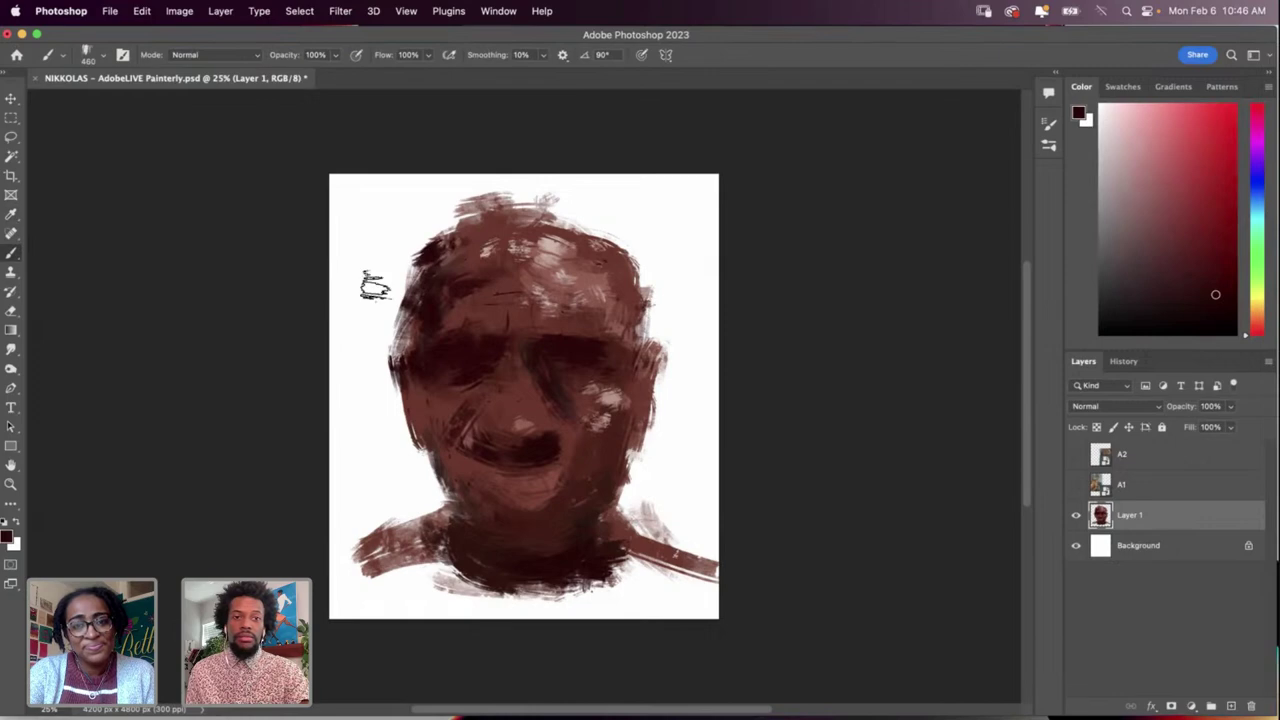
key("alt")
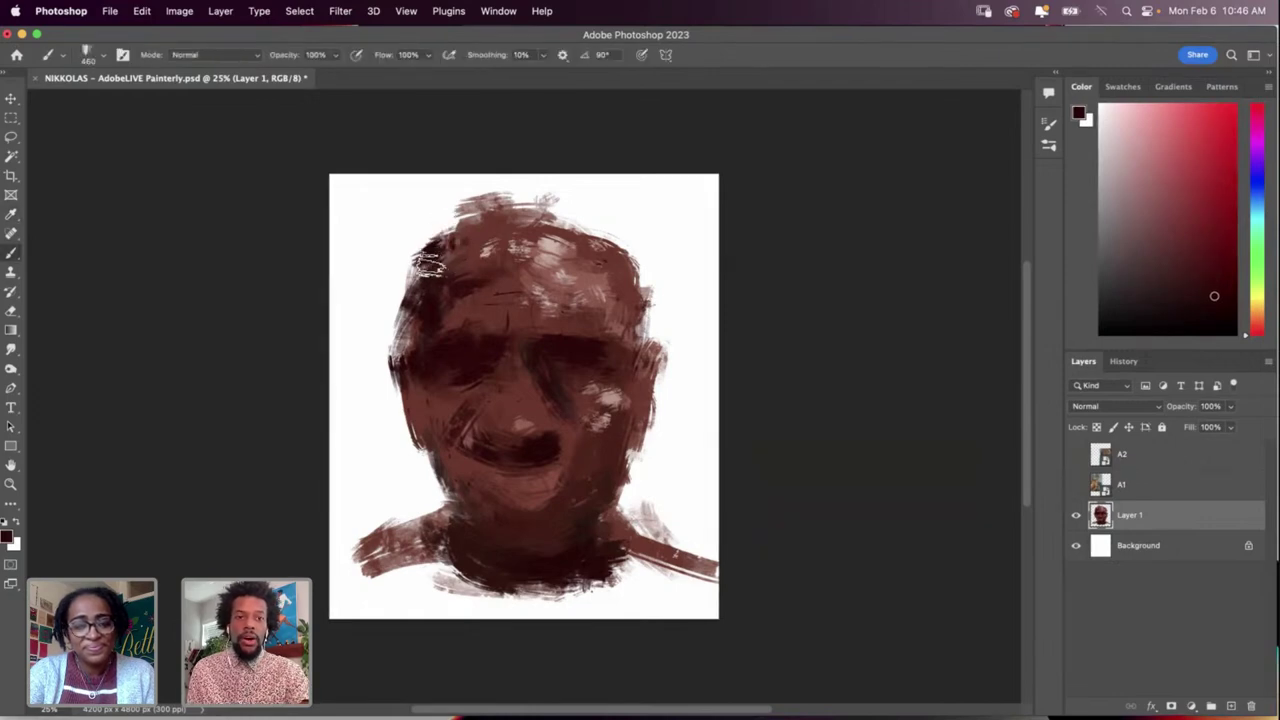
left_click_drag(430, 263, 470, 238)
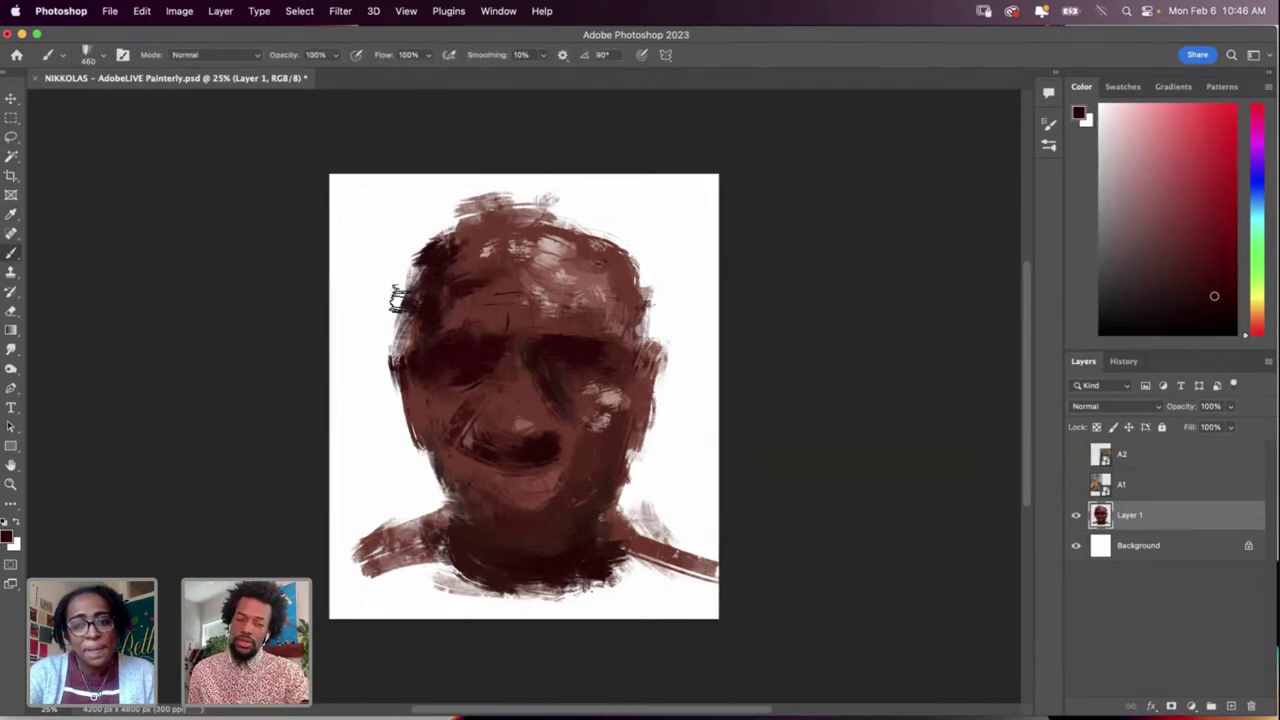
Step: Sample dark maroon tones from the temple and the shadow under the nose, and paint a rough band of hair around the head
key("alt")
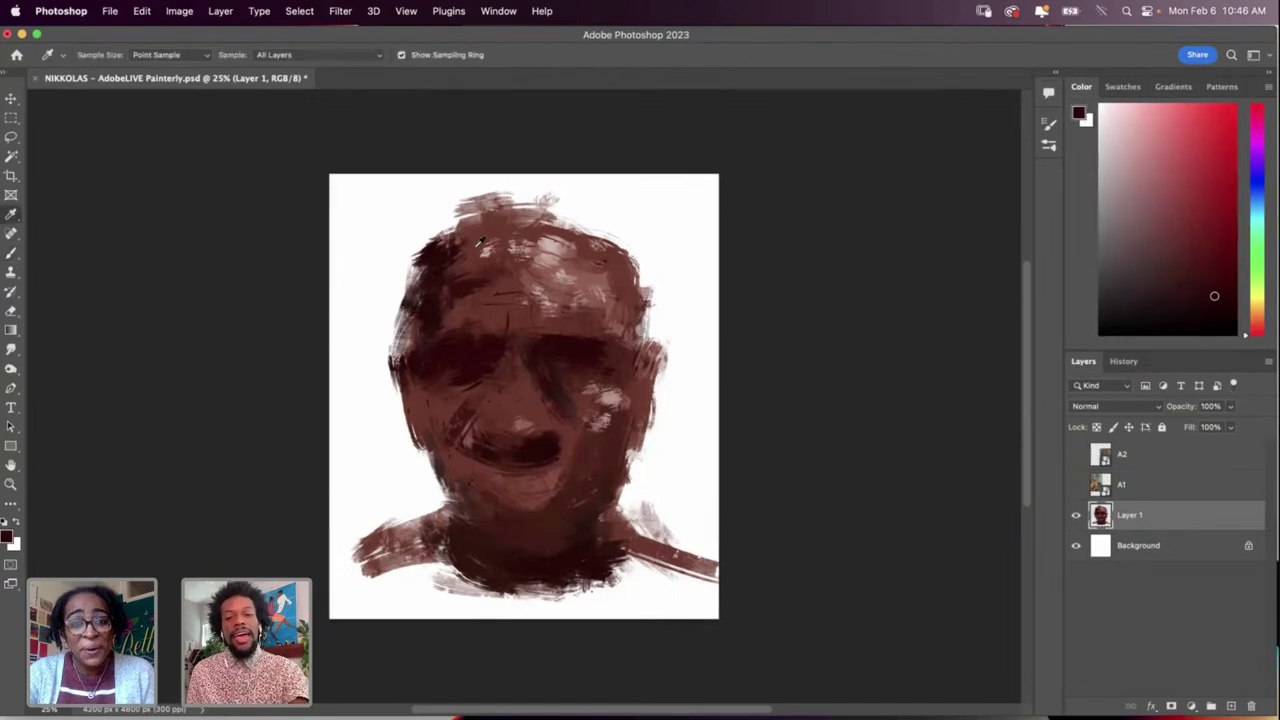
left_click(430, 314, "alt")
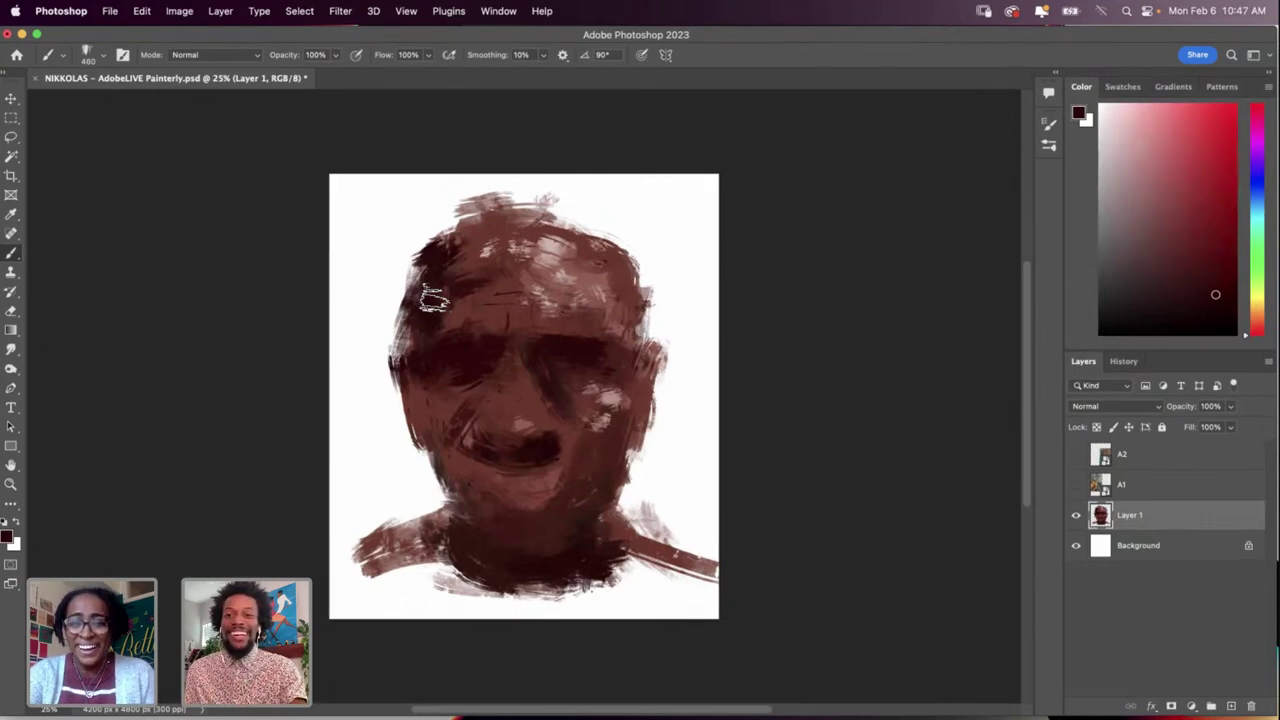
key("i")
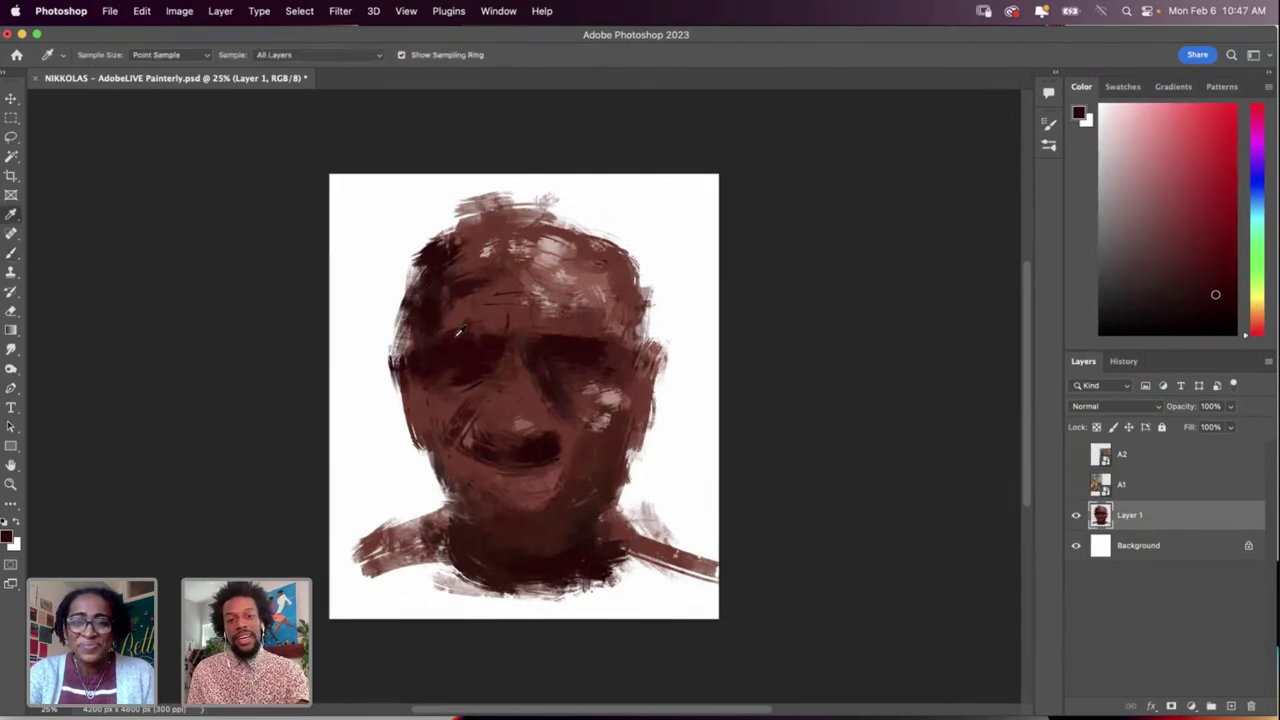
left_click(540, 447)
key("b")
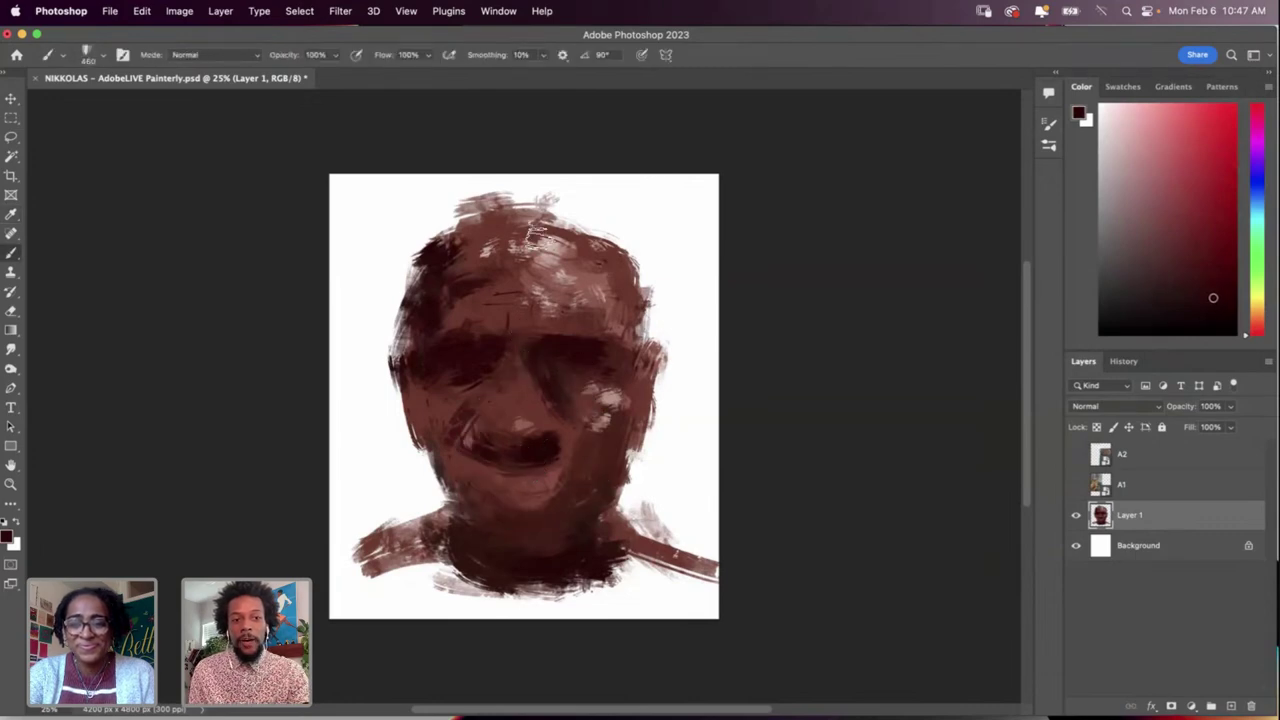
mouse_move(628, 278)
left_mouse_down()
mouse_move(634, 303)
mouse_move(640, 265)
mouse_move(620, 225)
mouse_move(645, 305)
mouse_move(475, 210)
mouse_move(600, 205)
mouse_move(440, 222)
mouse_move(410, 240)
left_mouse_up()
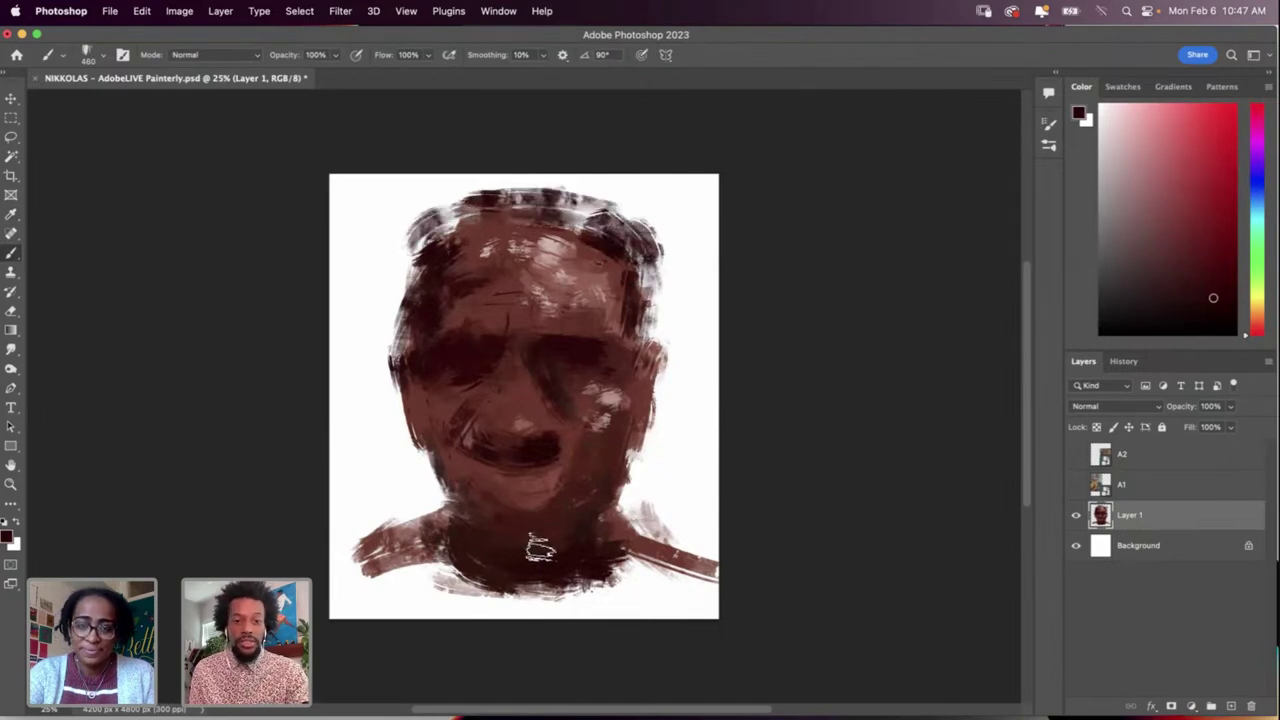
Step: Sample the light pink of the forehead and paint a bright highlight on the nose tip with the bristle brush at 348 px
right_click(605, 497)
left_click(714, 449)
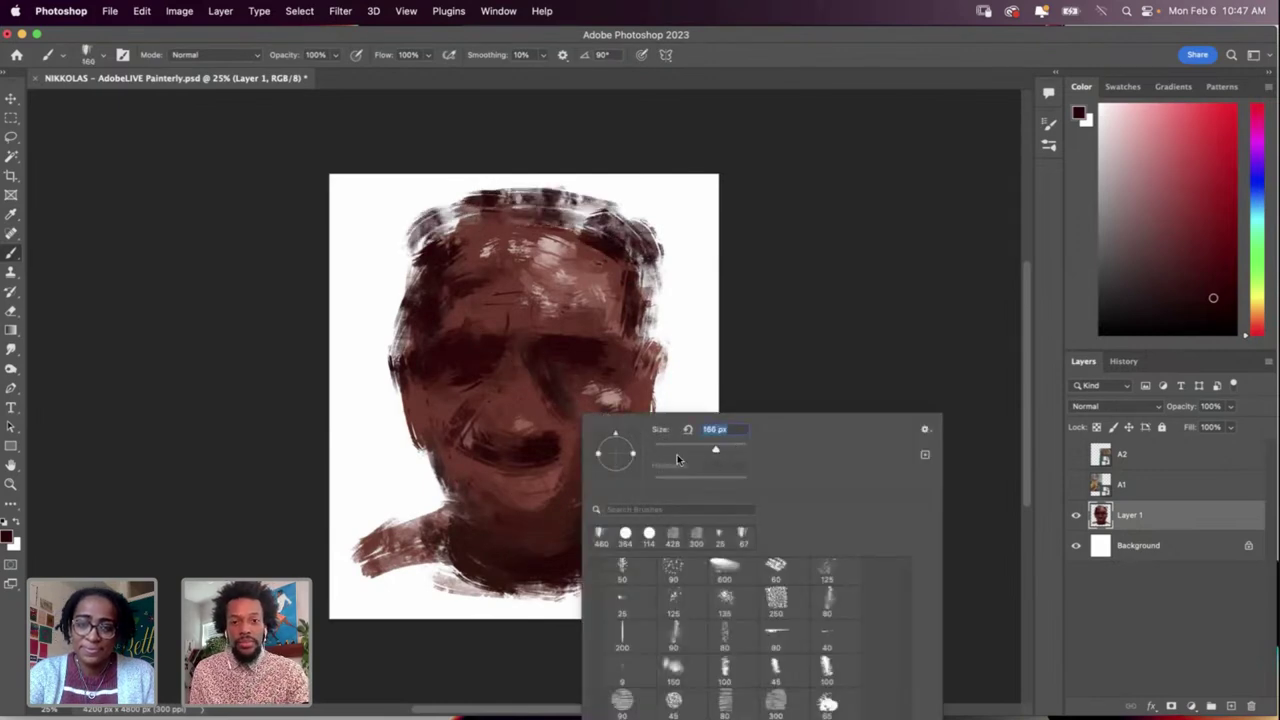
left_click(546, 429)
left_click(554, 259, "alt")
right_click(582, 343)
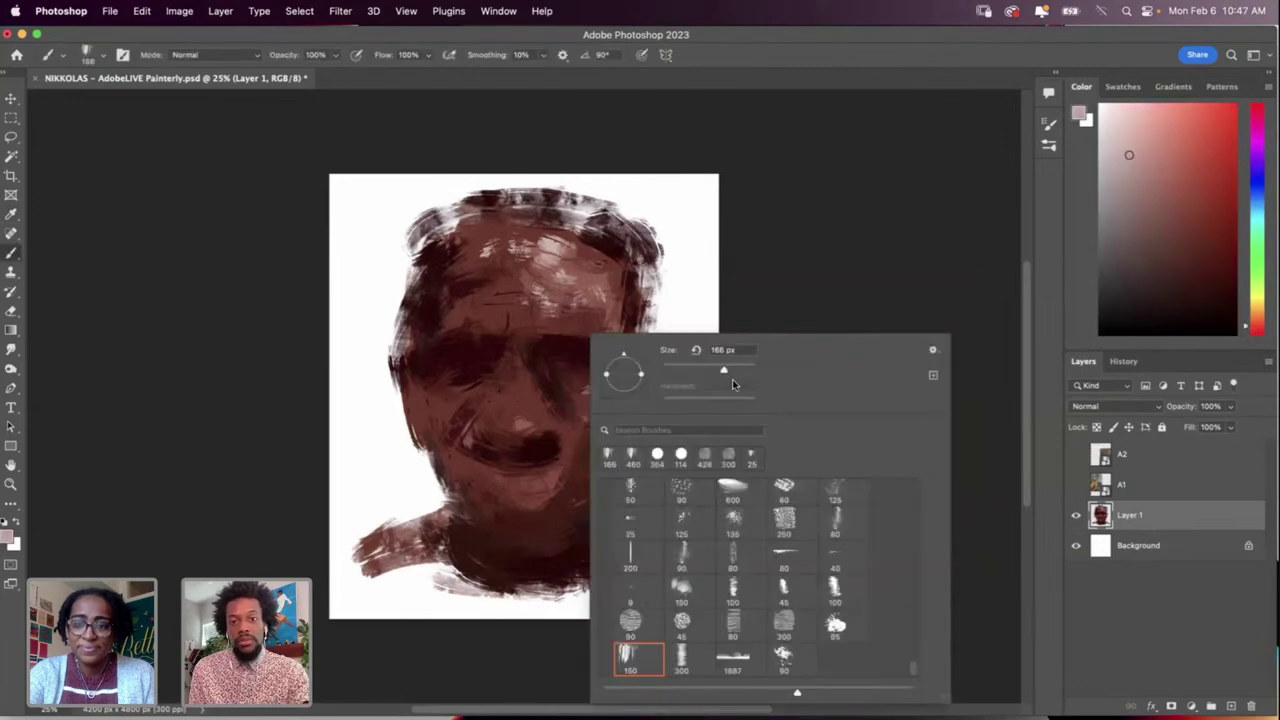
left_click(738, 372)
left_click(523, 446)
left_click_drag(523, 433, 538, 430)
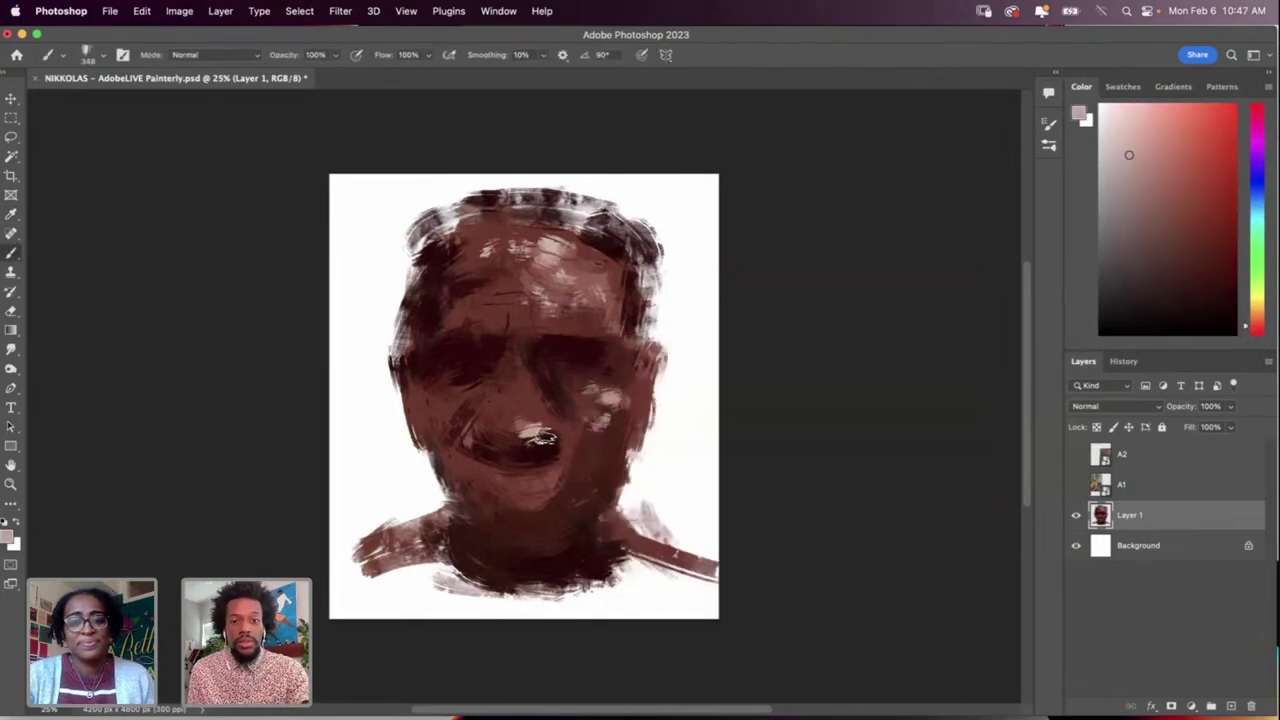
Step: Sample the muted pink of the forehead and extend the highlight across the lower nose and nostril wings
key("i")
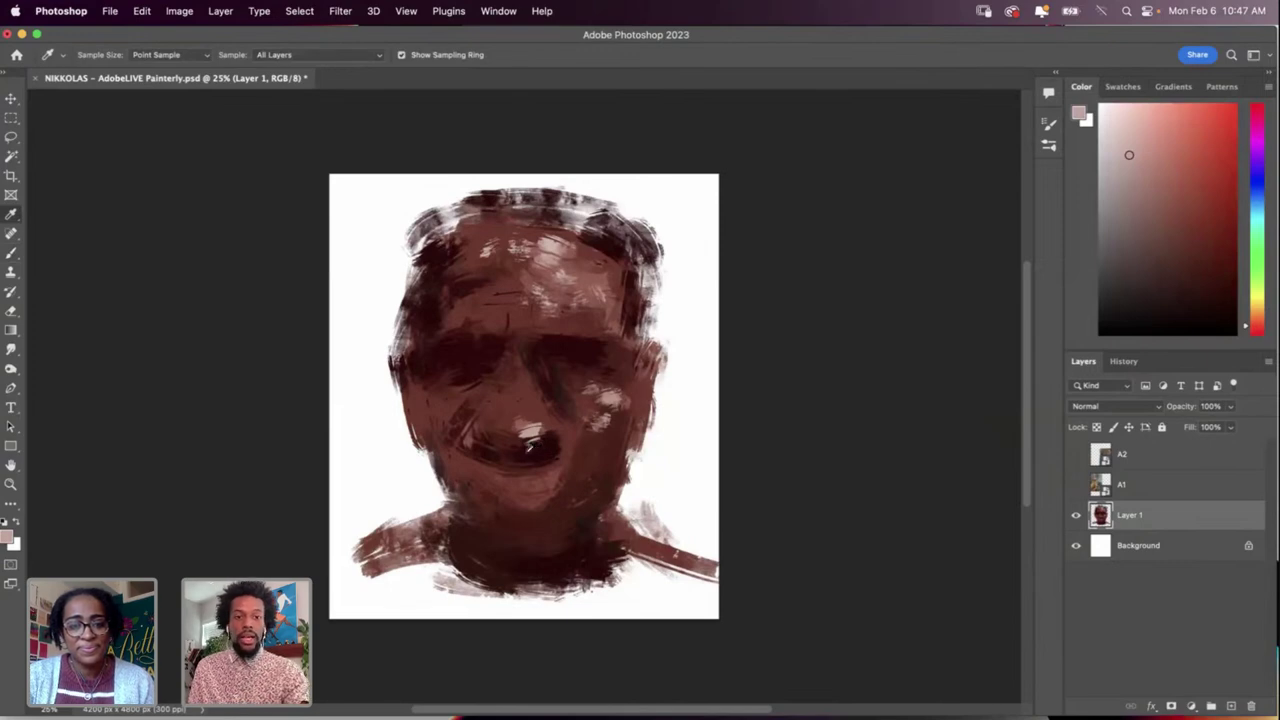
left_click(587, 281)
key("b")
left_click_drag(490, 440, 548, 437)
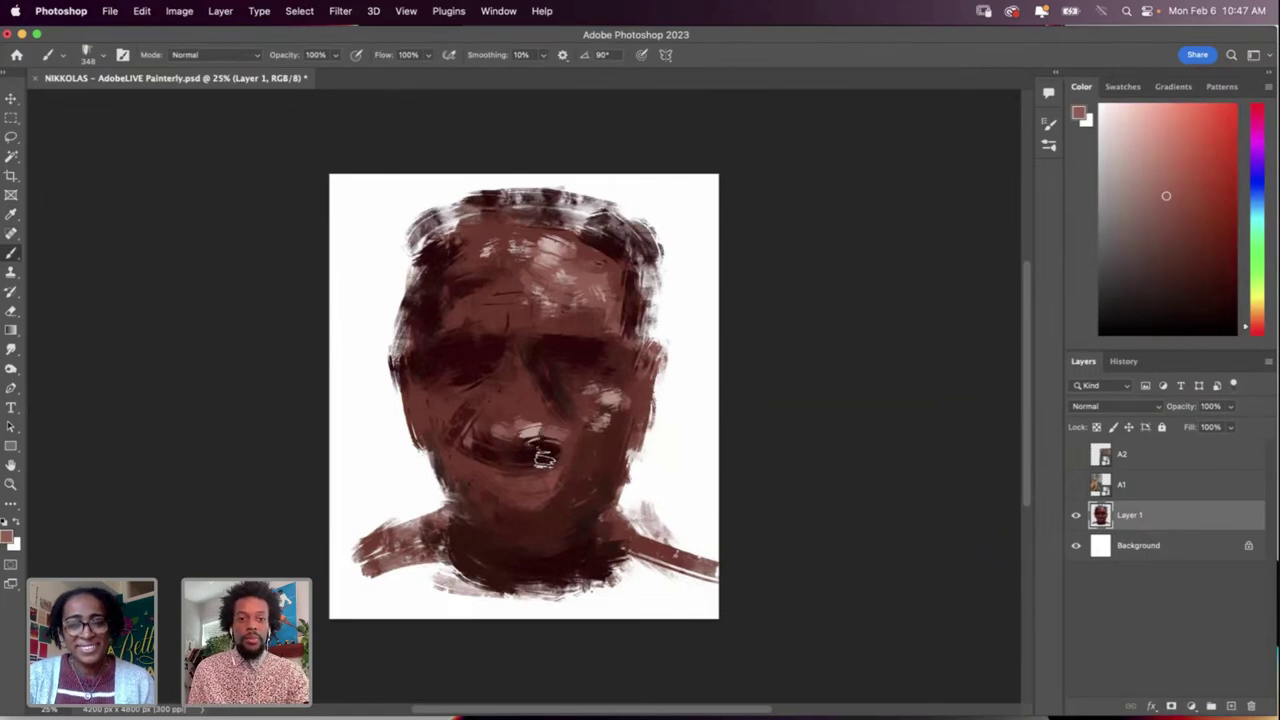
mouse_move(543, 458)
left_mouse_down()
mouse_move(489, 464)
mouse_move(515, 447)
left_mouse_up()
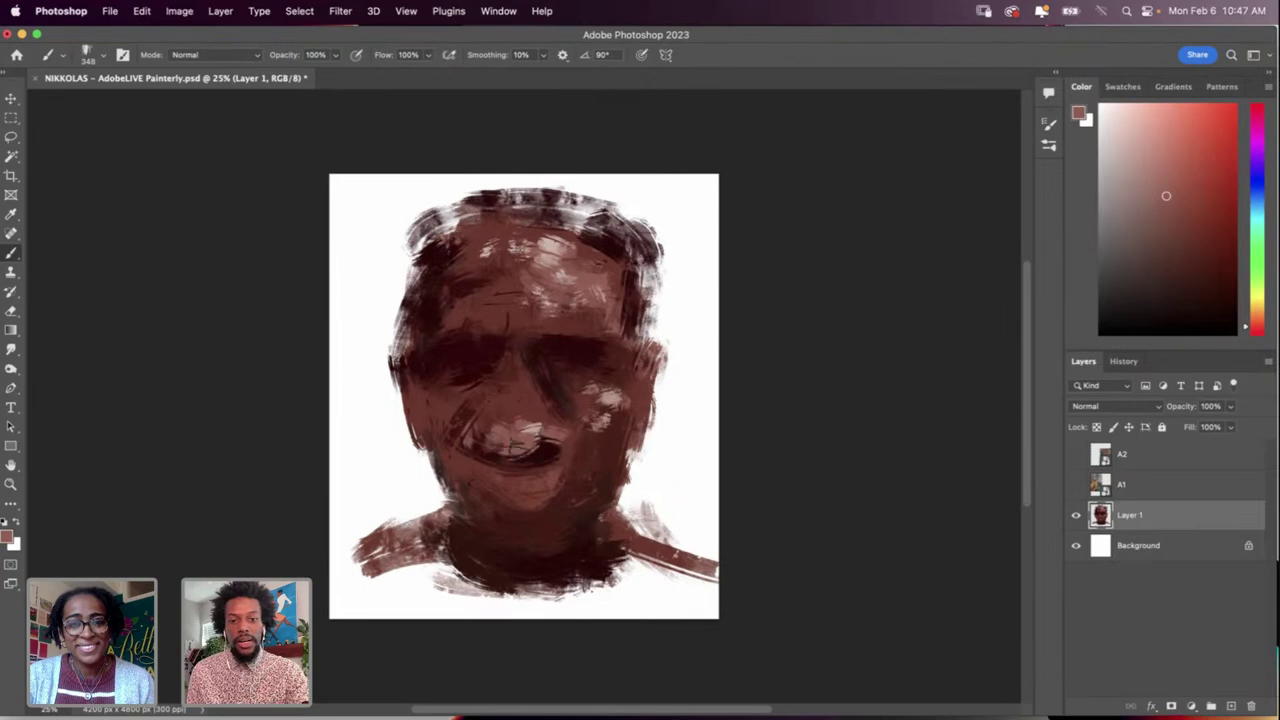
Step: Sample the brightest forehead highlight and dab a light glint into the dark eye socket on the portrait's right side
key("o")
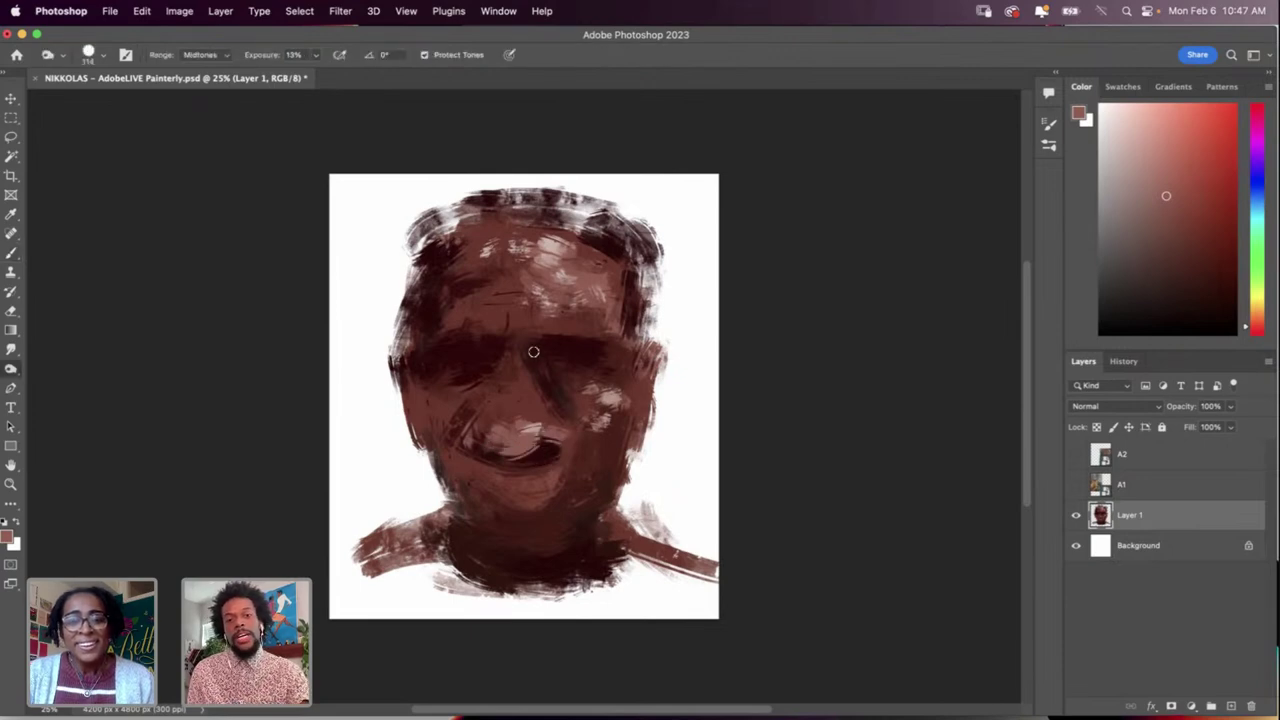
key("i")
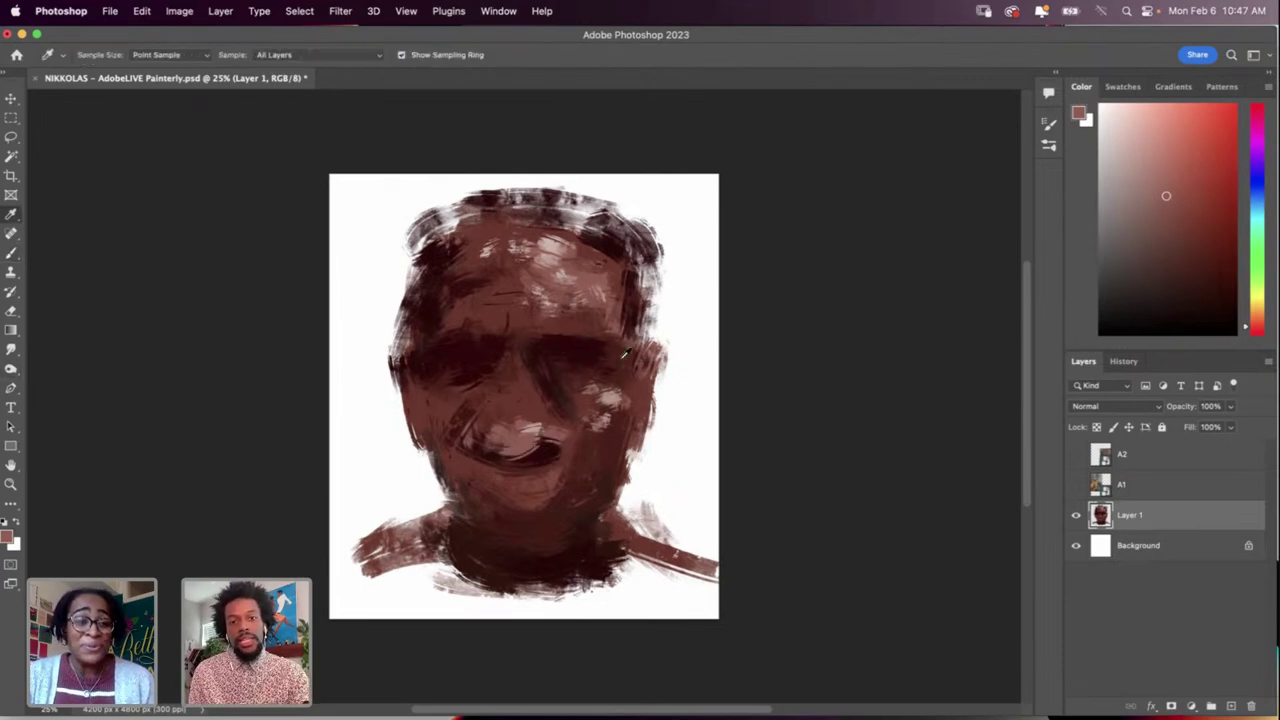
left_click(549, 249)
key("b")
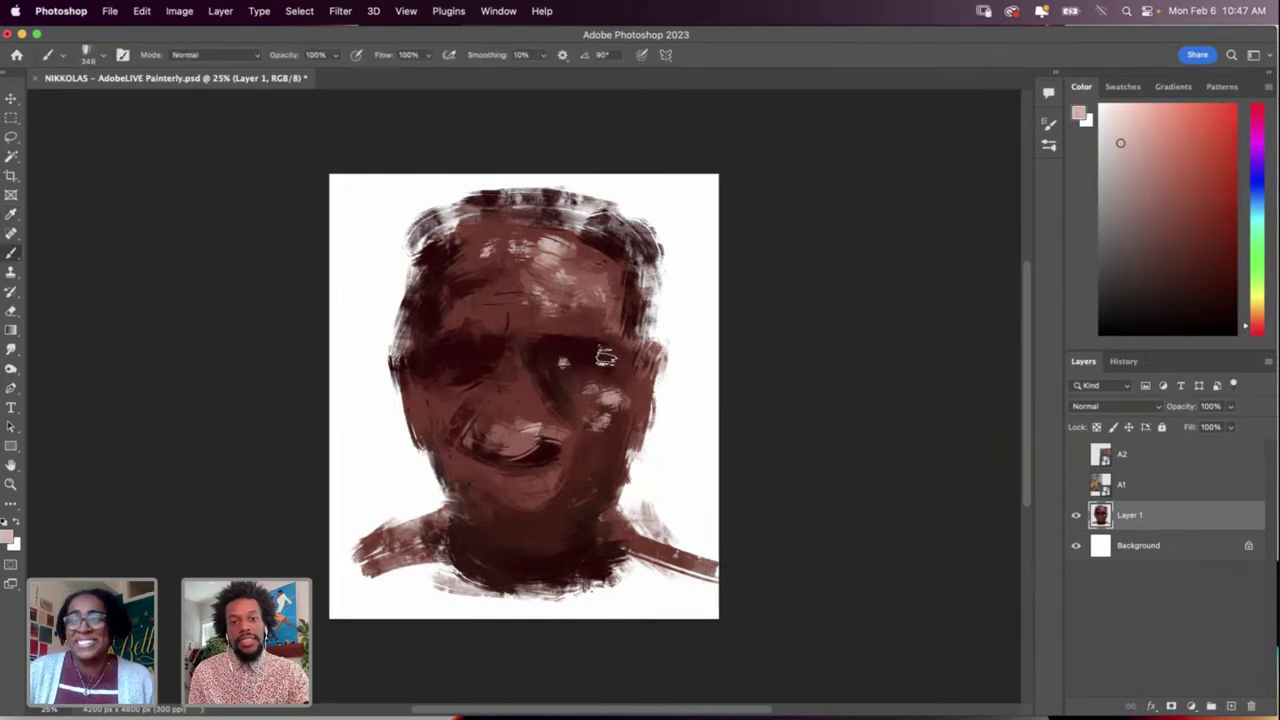
Step: Sample dark maroon from the eye socket on the portrait's left and paint a dark mouth shape with a 220 px brush
key("i")
left_click(467, 350)
key("b")
right_click(527, 415)
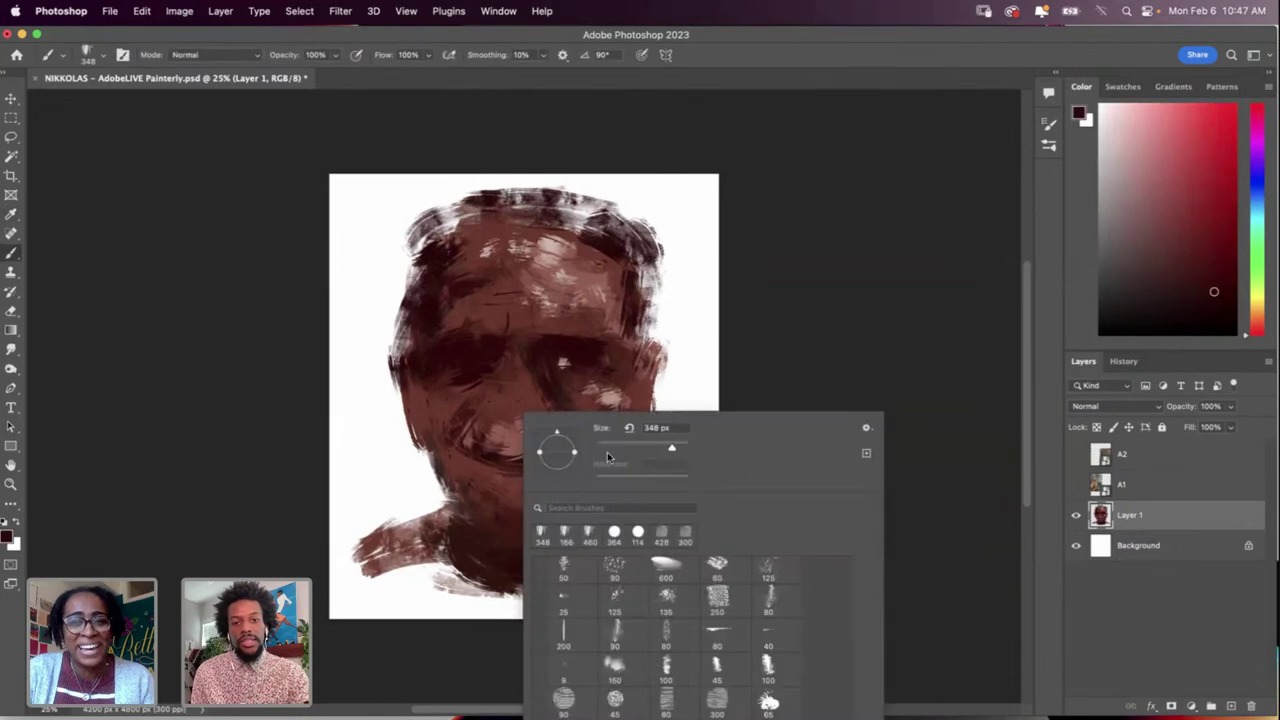
left_click(667, 445)
mouse_move(499, 520)
left_mouse_down()
mouse_move(534, 517)
mouse_move(509, 520)
left_mouse_up()
Step: Sample the dark tone at the neck and paint a broad shadow over the mouth and chin with a 364 px brush
key("i")
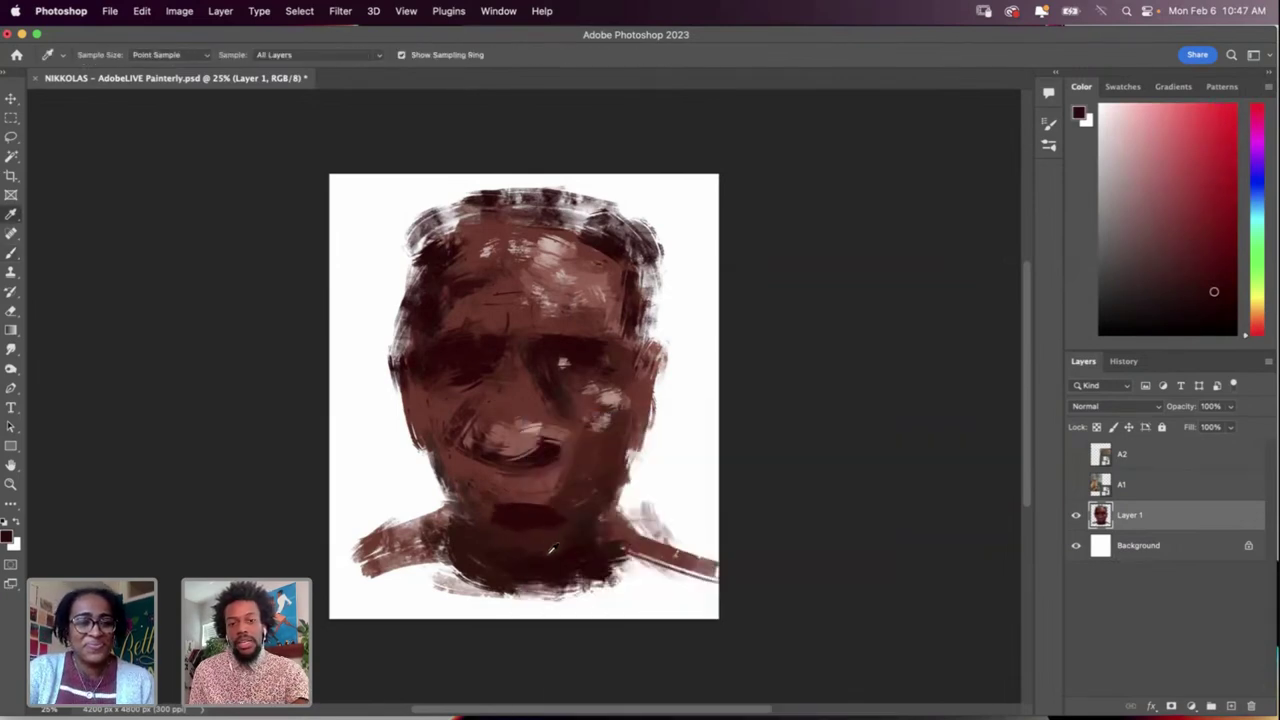
left_click(608, 560)
key("b")
right_click(603, 530)
left_click(757, 447)
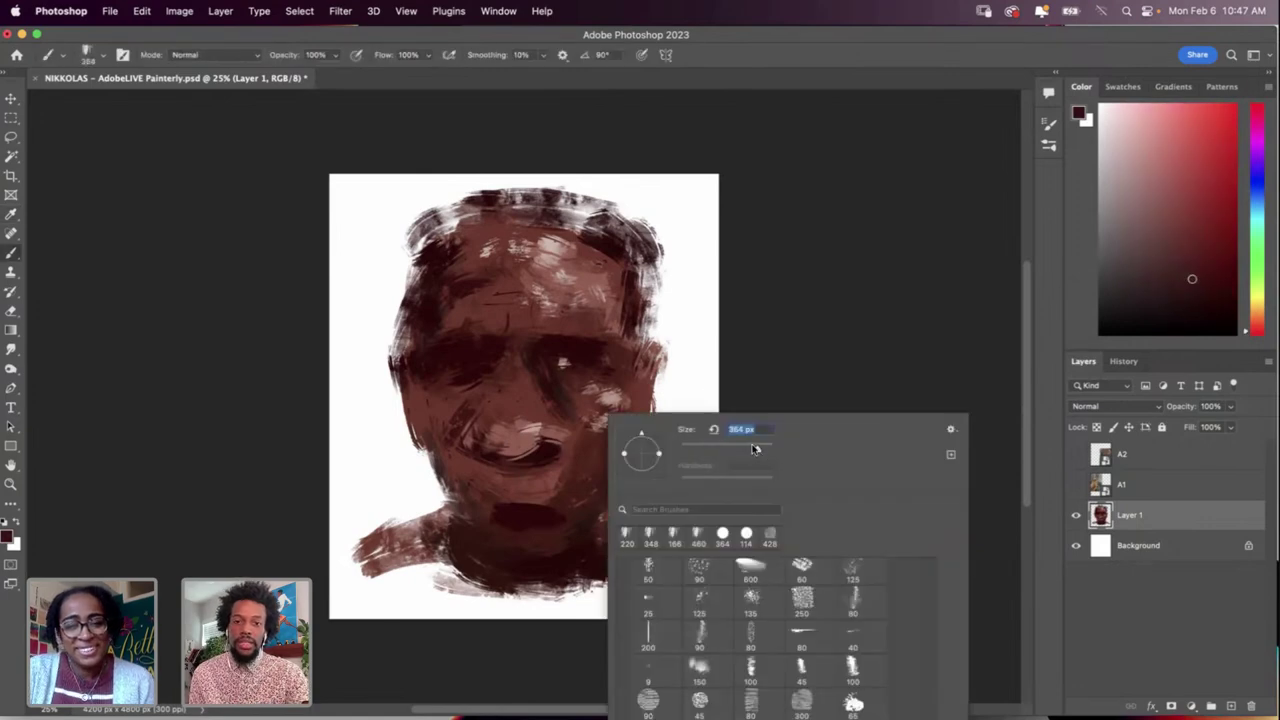
left_click_drag(521, 519, 540, 517)
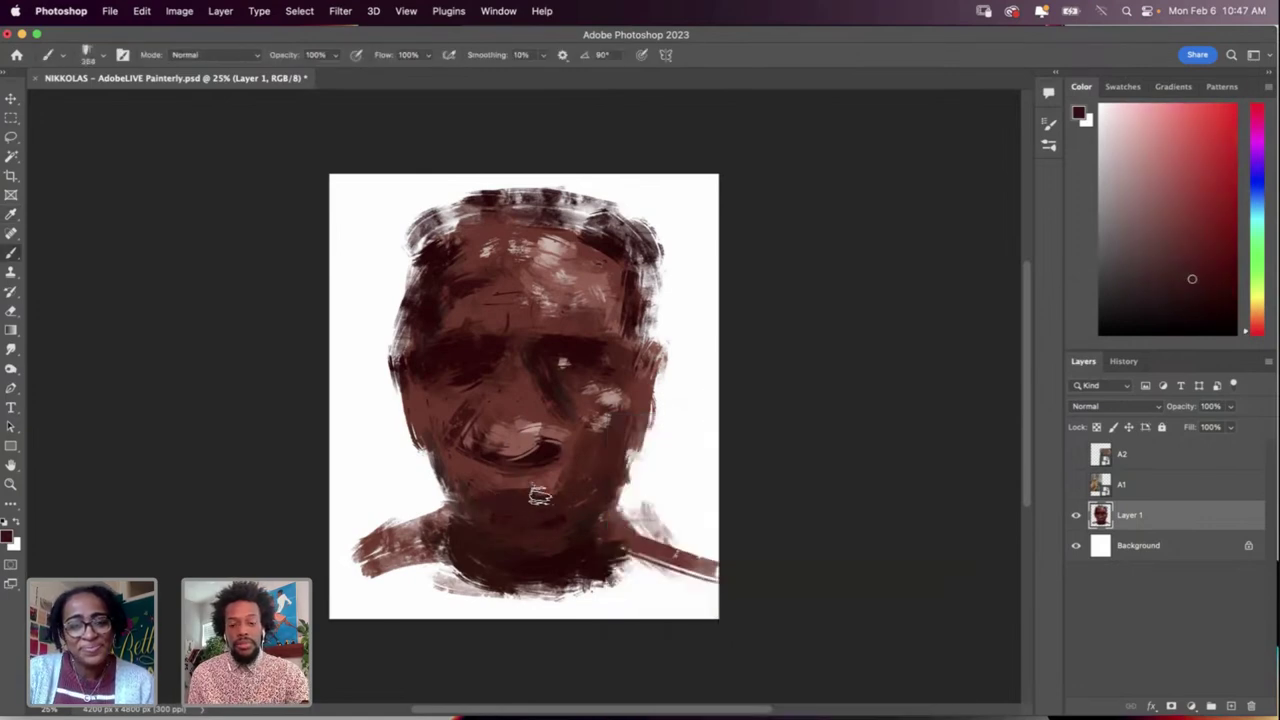
Step: Sample the muted pink of the nose and paint a soft lower lip over the dark mouth area
key("i")
left_click(530, 431)
key("b")
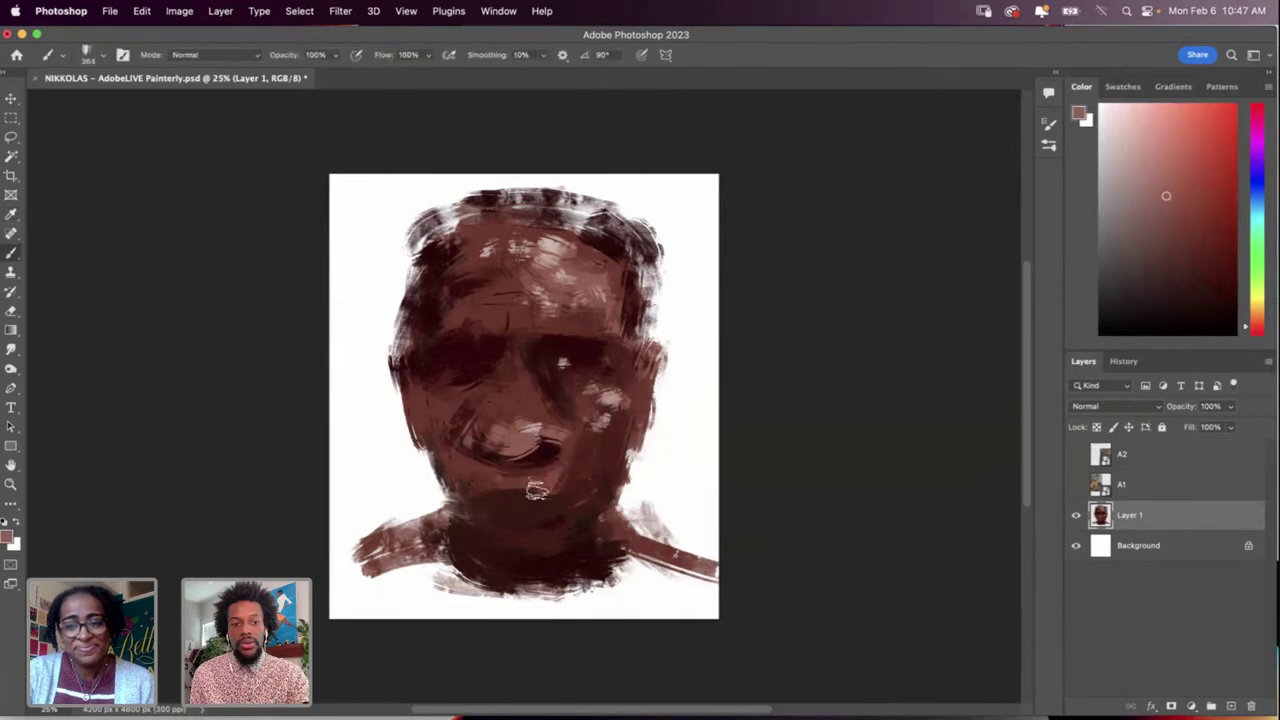
mouse_move(530, 515)
left_mouse_down()
mouse_move(487, 515)
mouse_move(569, 523)
left_mouse_up()
Step: Sample a brownish tone from the upper hairline and shade the edge of the ear on the portrait's right side
key("i")
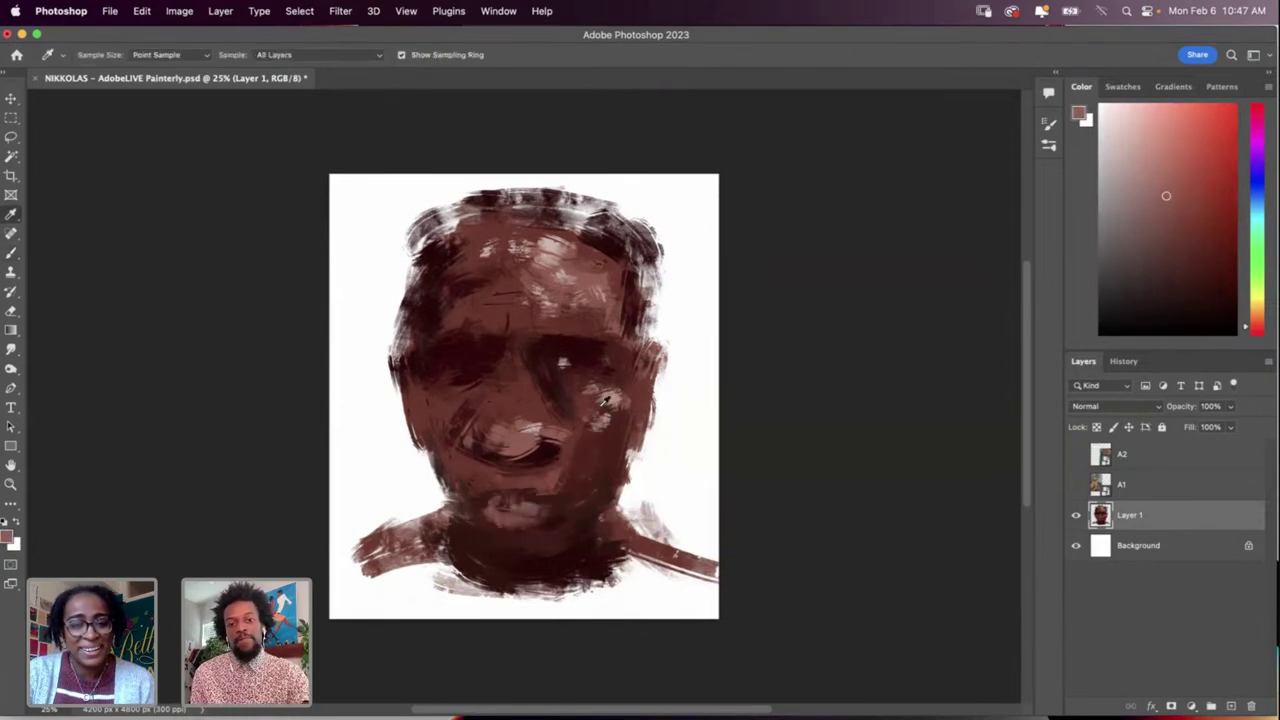
left_click(619, 248)
key("b")
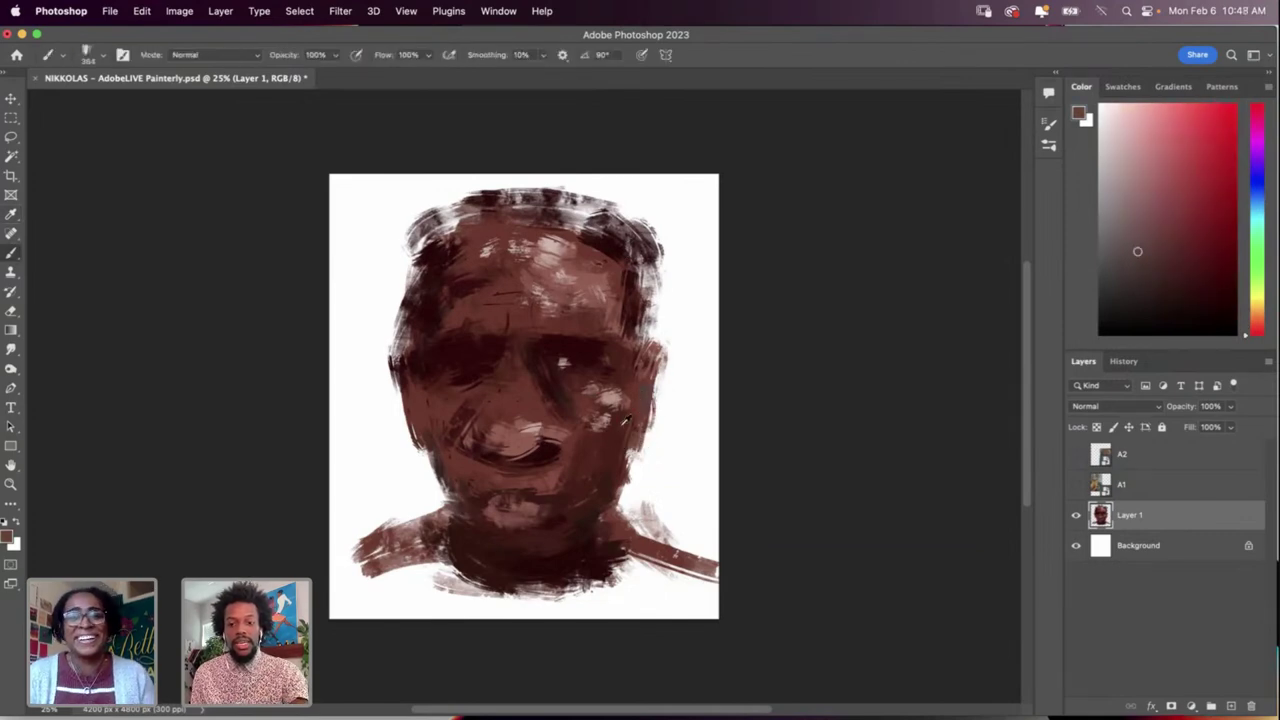
Step: Sample the light glint of the painted eye and dab a matching glint into the other eye socket
key("i")
left_click(580, 342)
left_click(563, 363)
key("b")
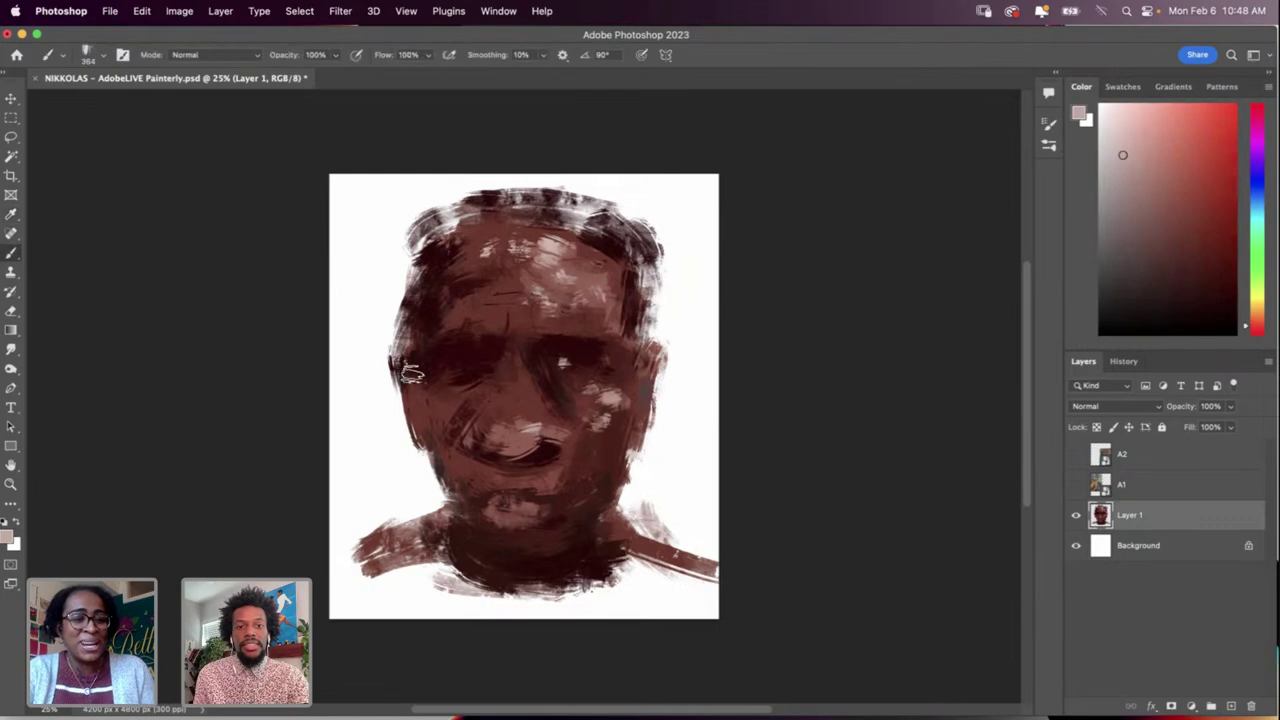
left_click_drag(448, 387, 452, 366)
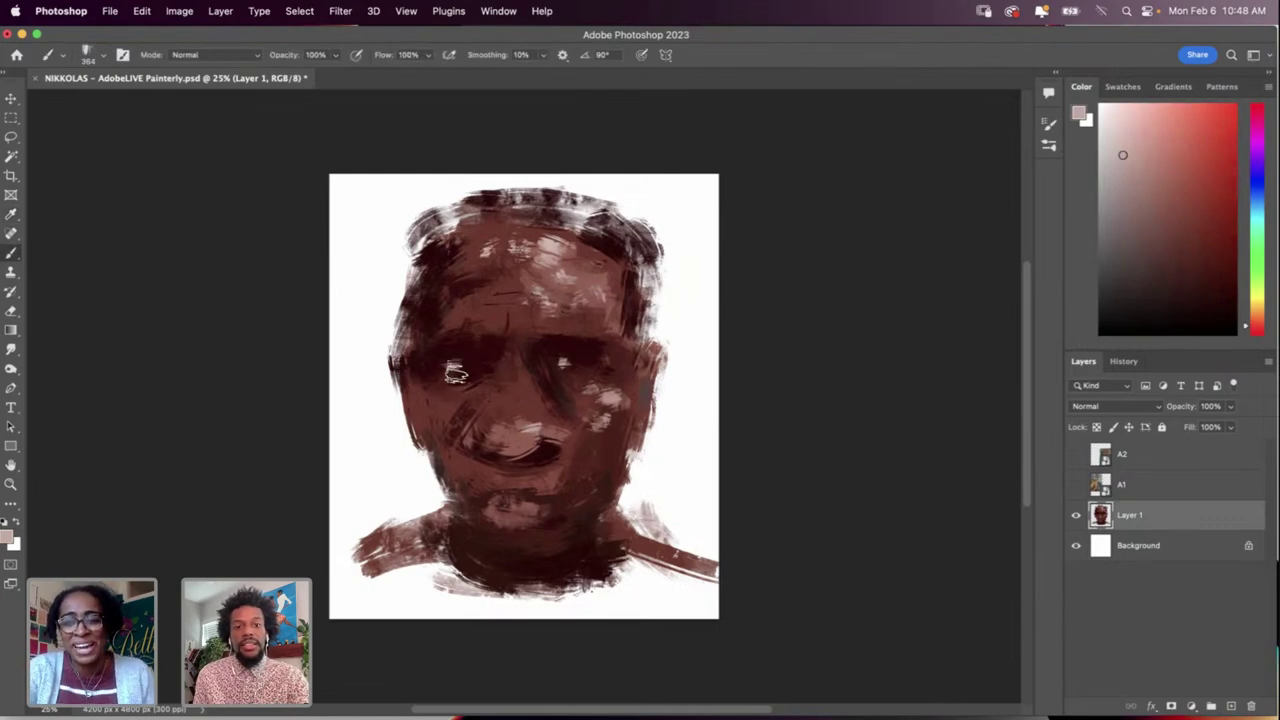
Step: Reset the foreground to black and paint a thin dark line between the lips with a smaller brush
key("i")
key("d")
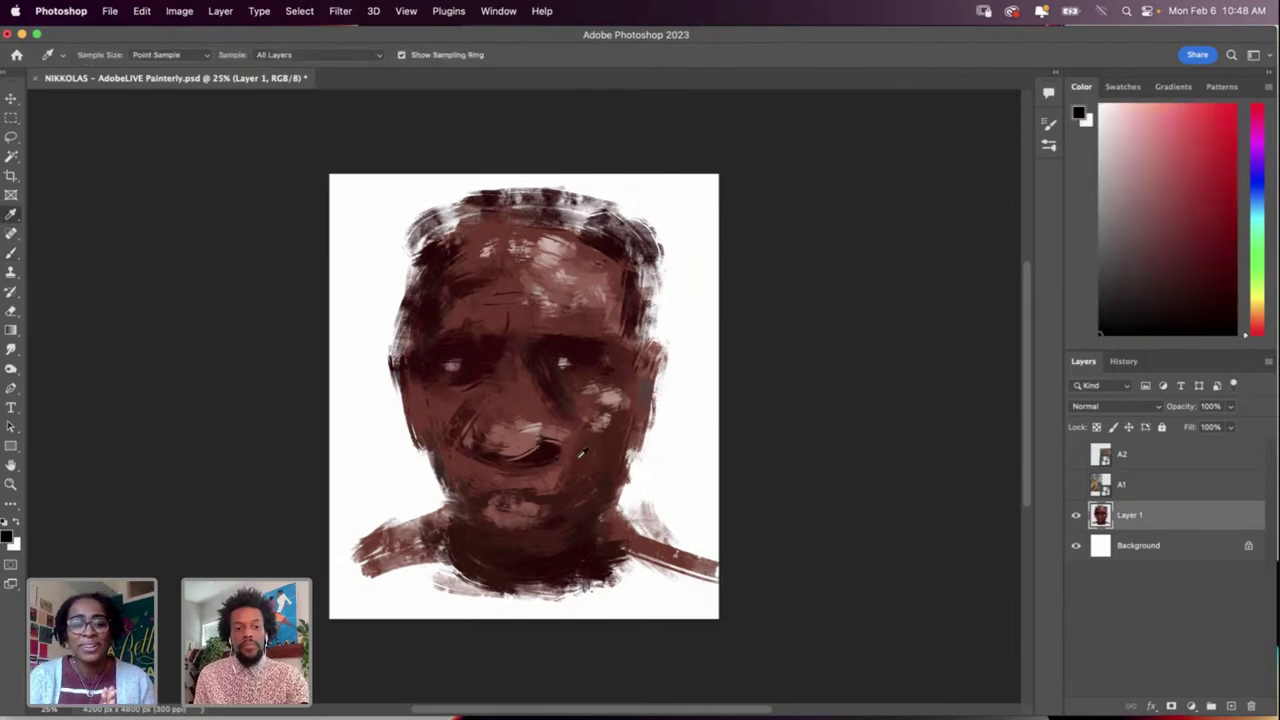
key("b")
right_click(575, 518)
left_click(717, 450)
left_click(520, 511)
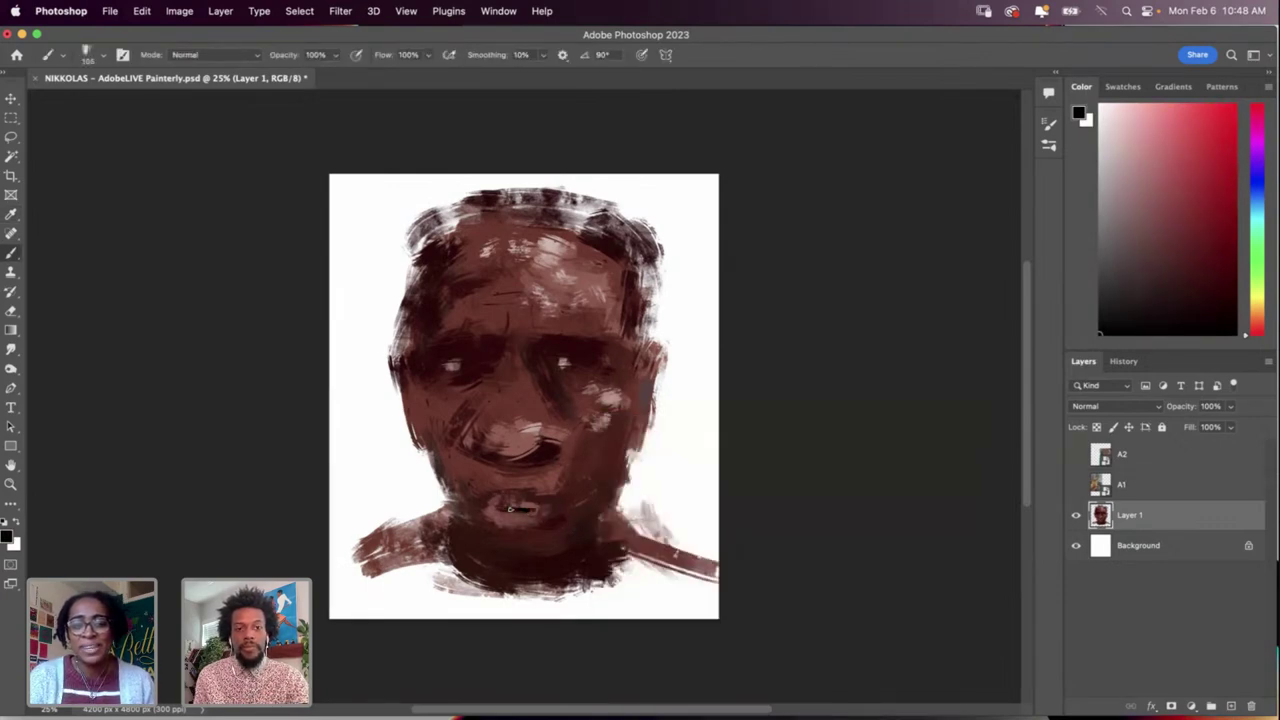
left_click_drag(568, 516, 559, 516)
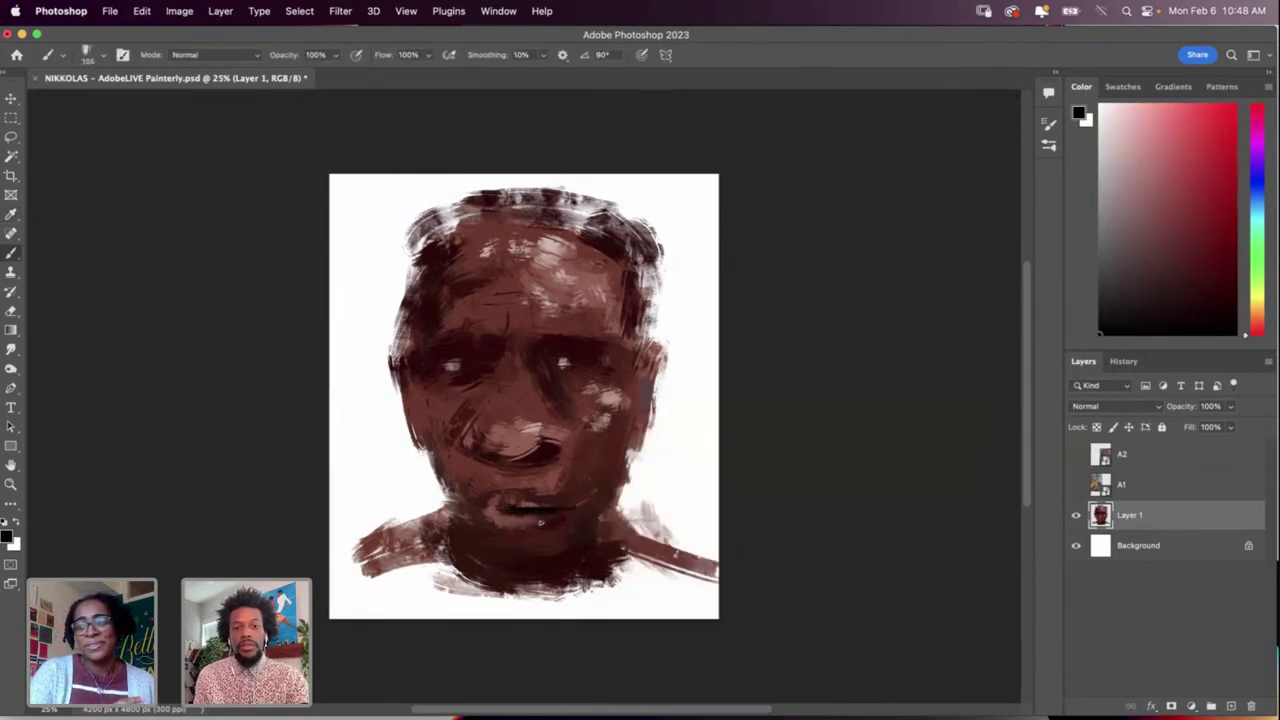
Step: Enlarge the brush and paint a black shadow beneath the lower lip
right_click(560, 514)
left_click(707, 451)
left_click_drag(534, 538, 534, 554)
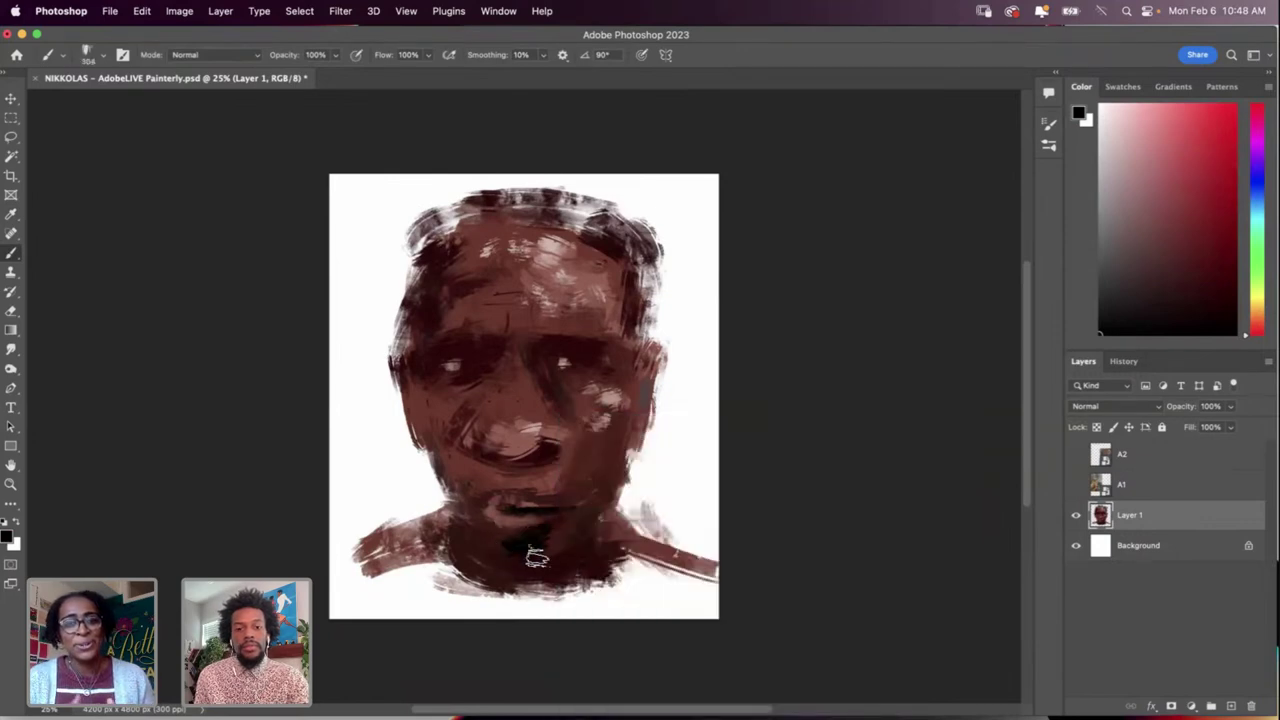
Step: Paint white teeth in the mouth opening, and tone down the surrounding lips with a sampled dark maroon
key("x")
key("x")
key("x")
mouse_move(529, 506)
left_mouse_down()
mouse_move(494, 527)
mouse_move(519, 532)
mouse_move(556, 491)
mouse_move(552, 507)
mouse_move(504, 515)
left_mouse_up()
left_click(540, 502, "alt")
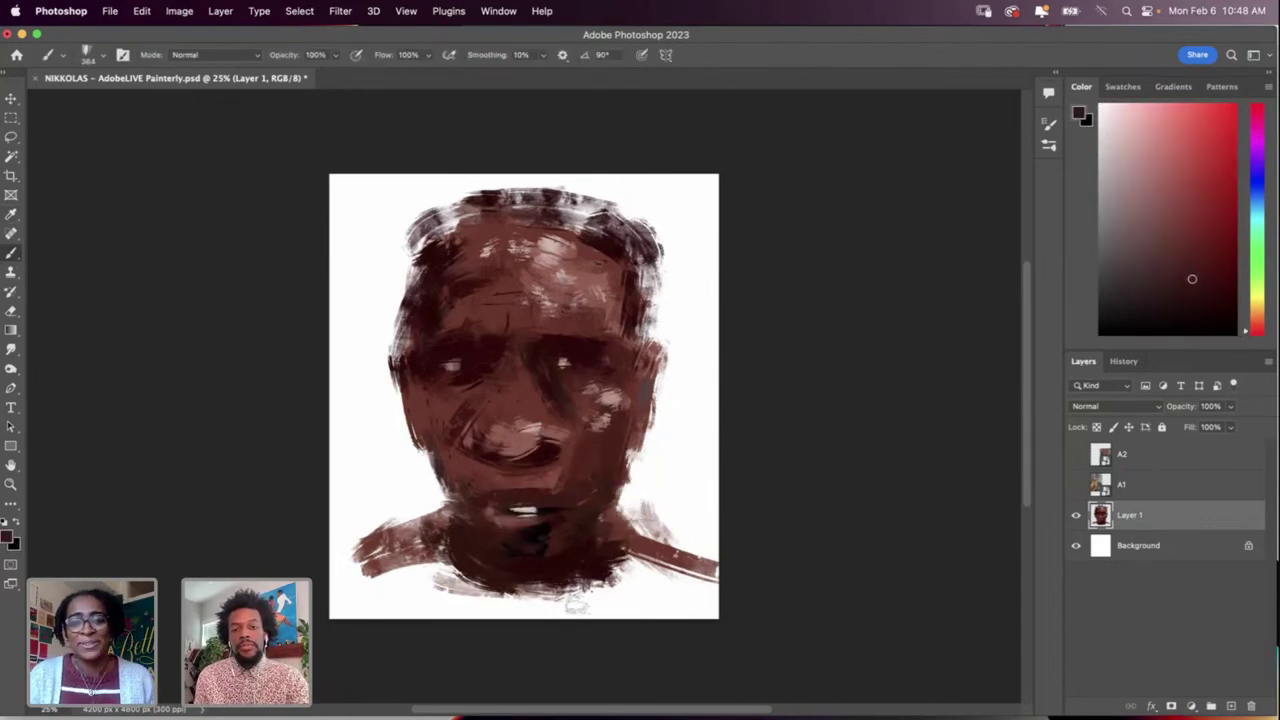
Step: Sample dark maroon from the nostril and an eye socket to deepen the nostrils and the ear on the portrait's right side
key("i")
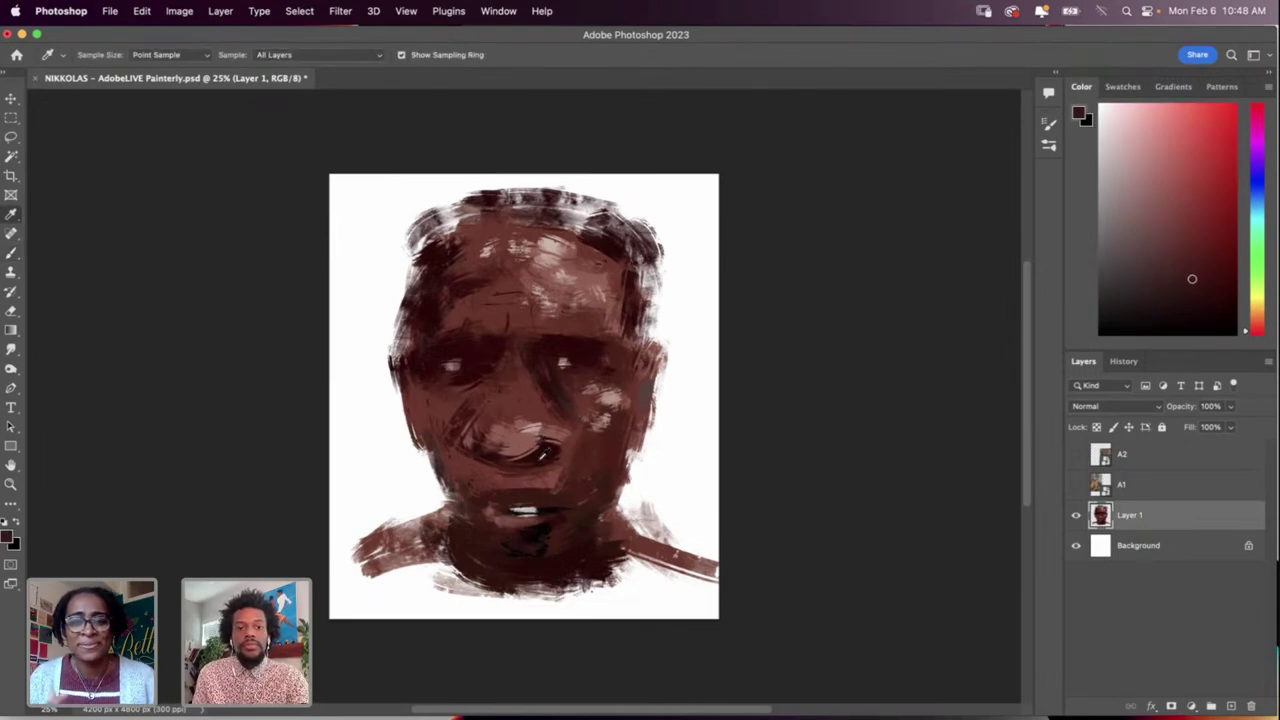
left_click(547, 452)
key("b")
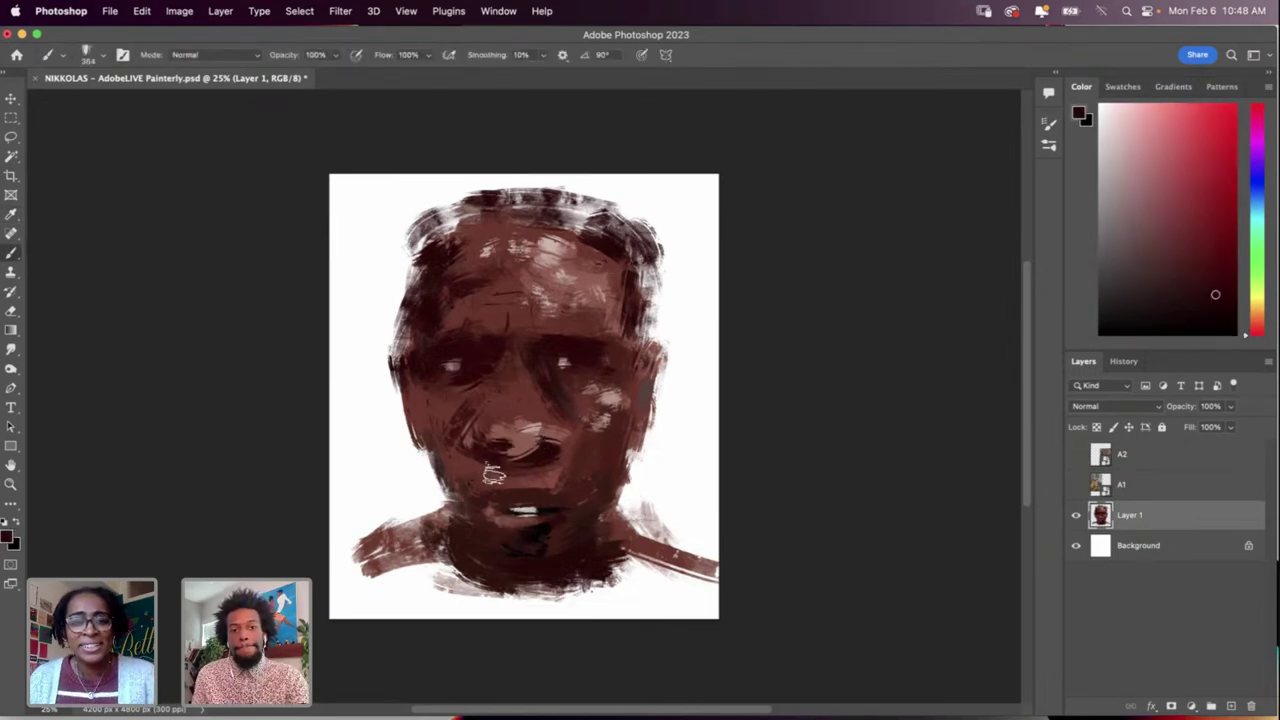
key("i")
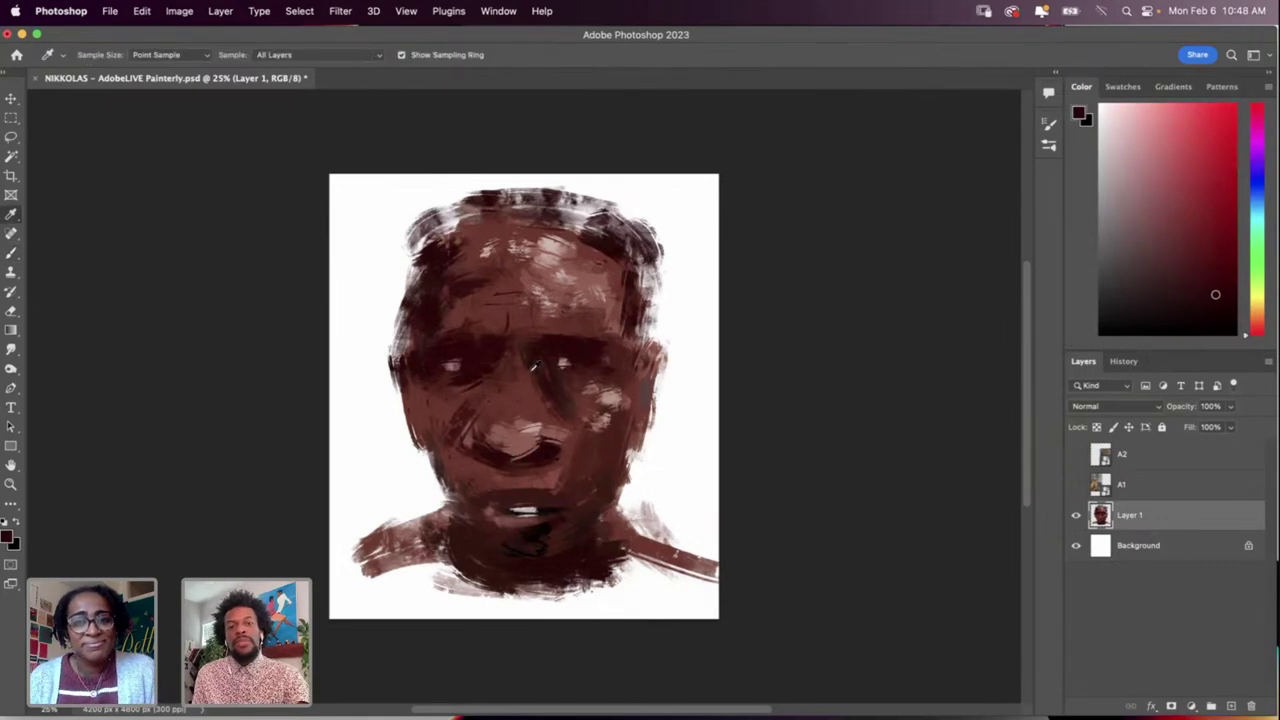
left_click(595, 343)
key("b")
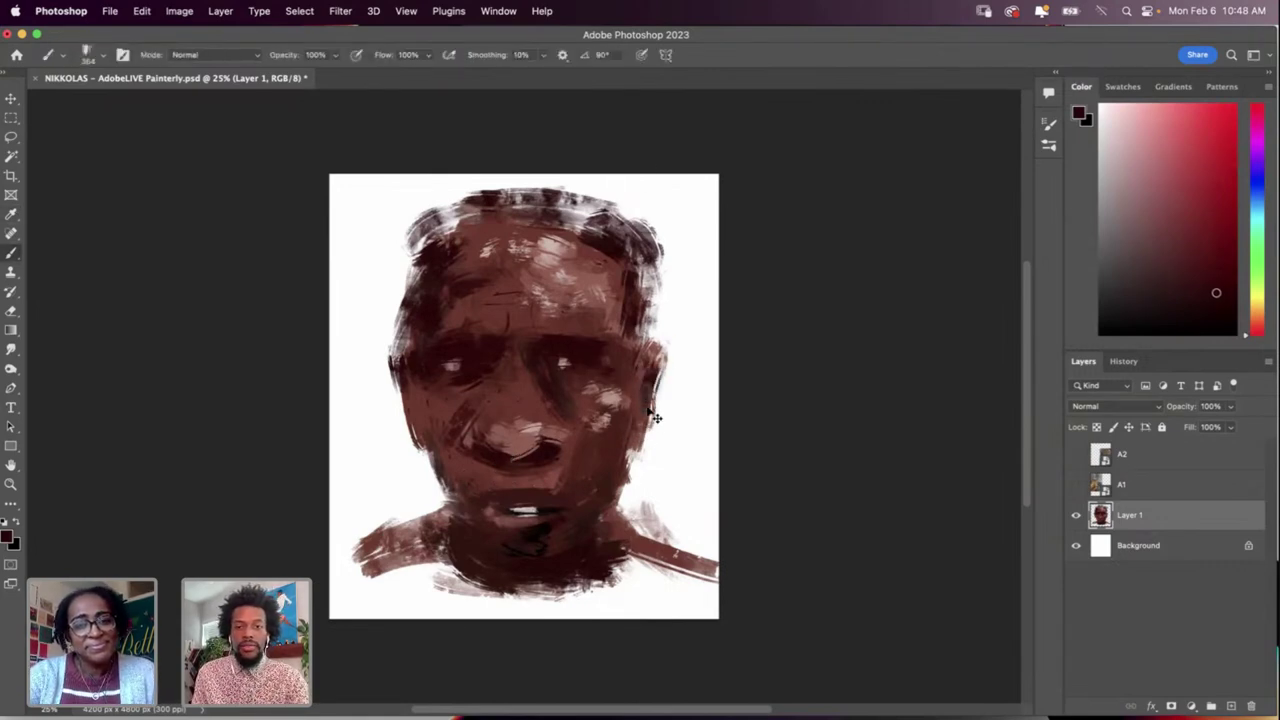
Step: Sample a reddish brown from the upper forehead and a dark maroon from the hair on the portrait's right side
key("i")
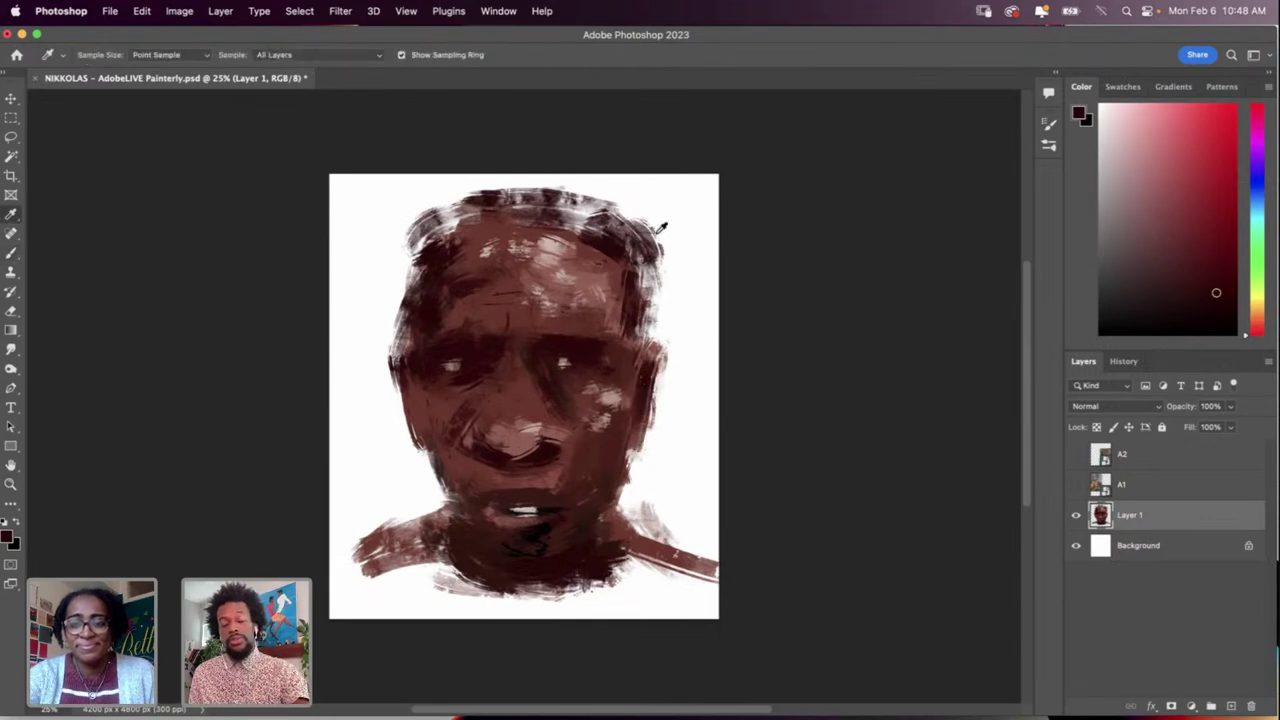
left_click(591, 240)
key("b")
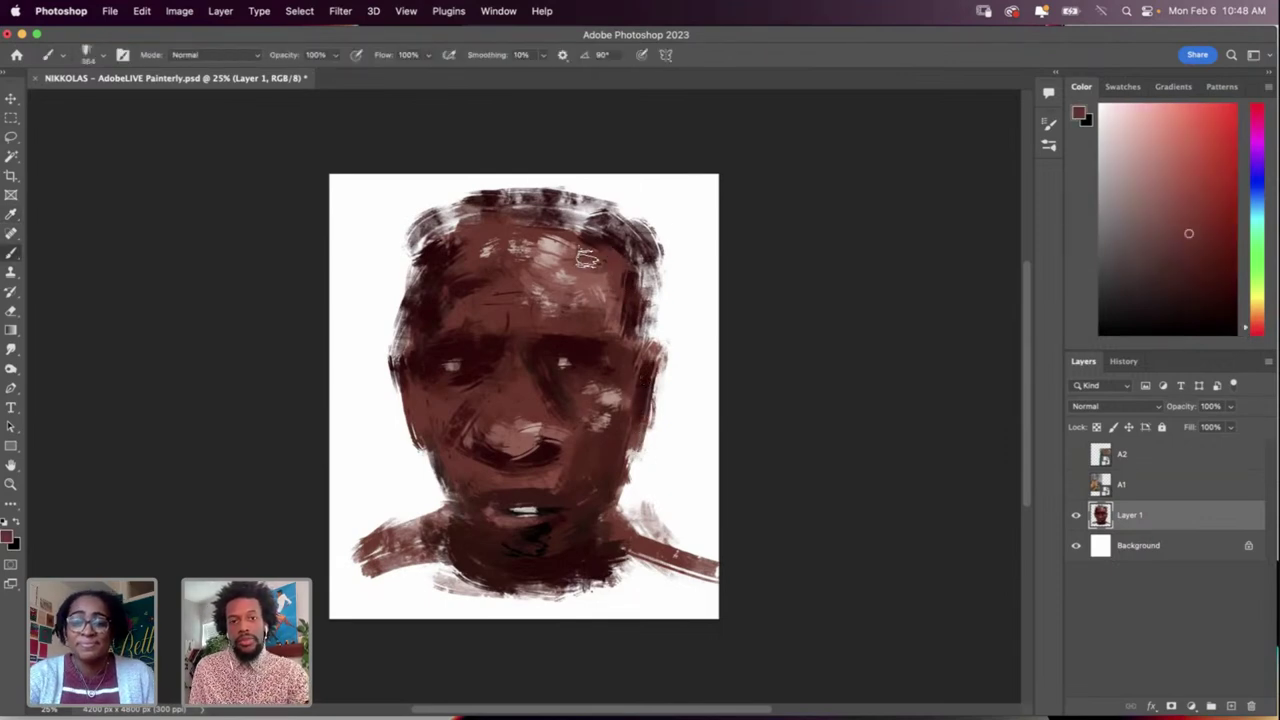
key("i")
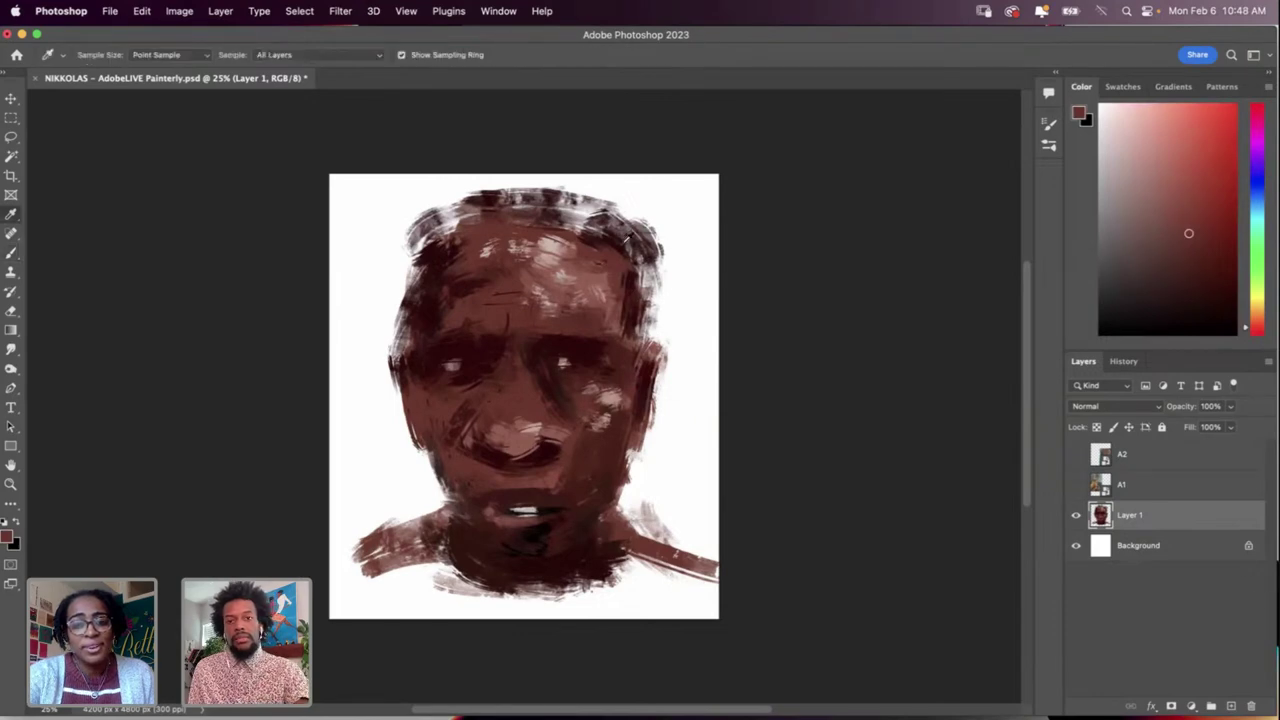
left_click(640, 240)
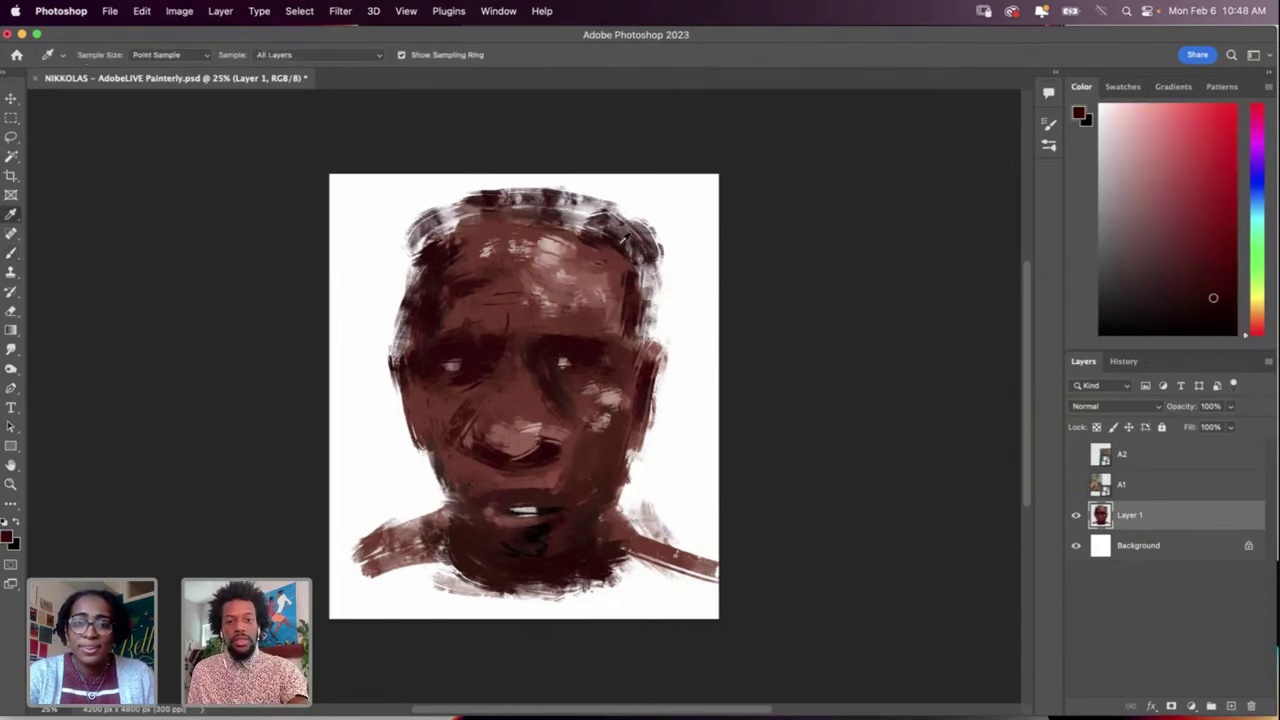
Step: Smudge the shadow down the nose bridge beside the eye on the portrait's right side with a 124 px Smudge brush
key("r")
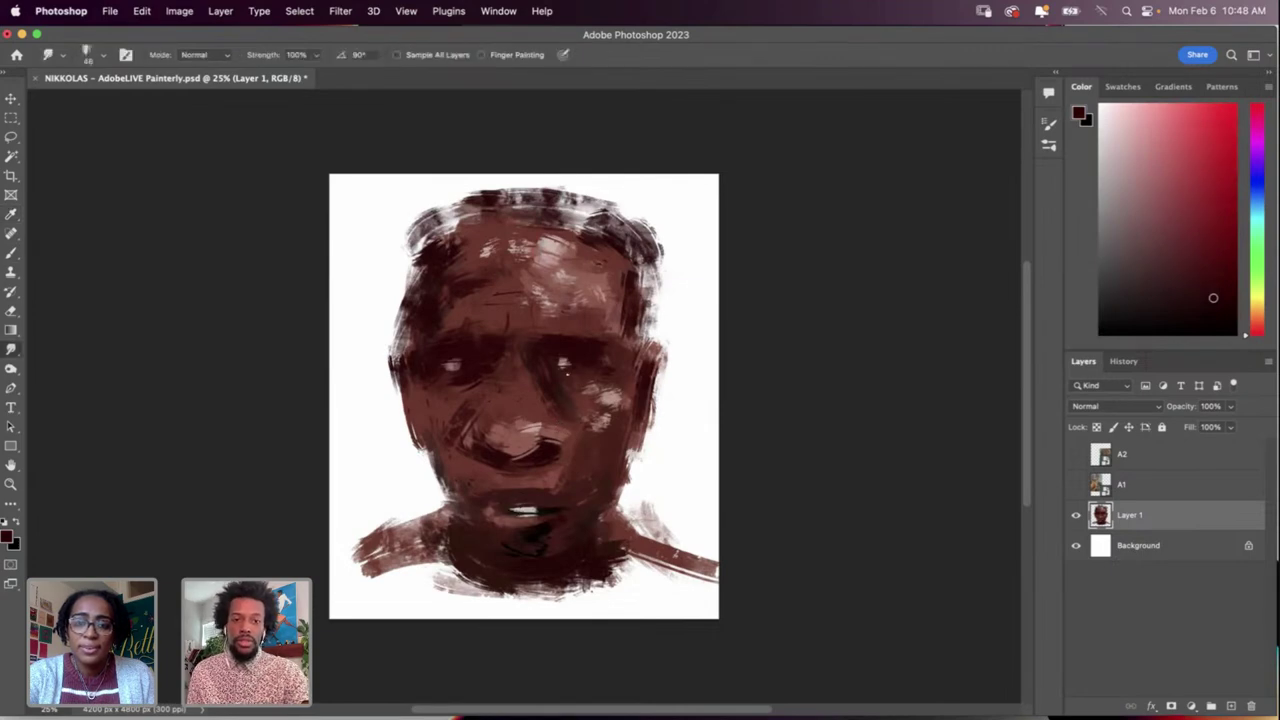
right_click(738, 352)
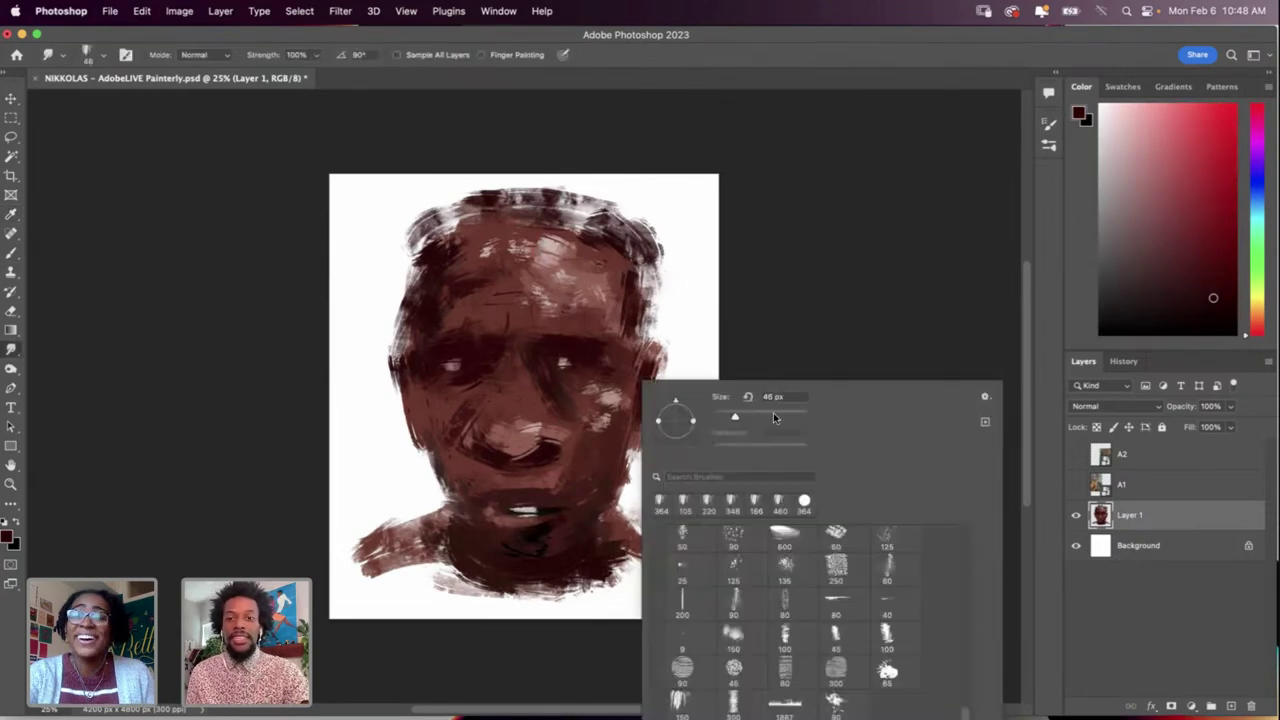
left_click_drag(775, 418, 766, 418)
left_click_drag(530, 357, 554, 404)
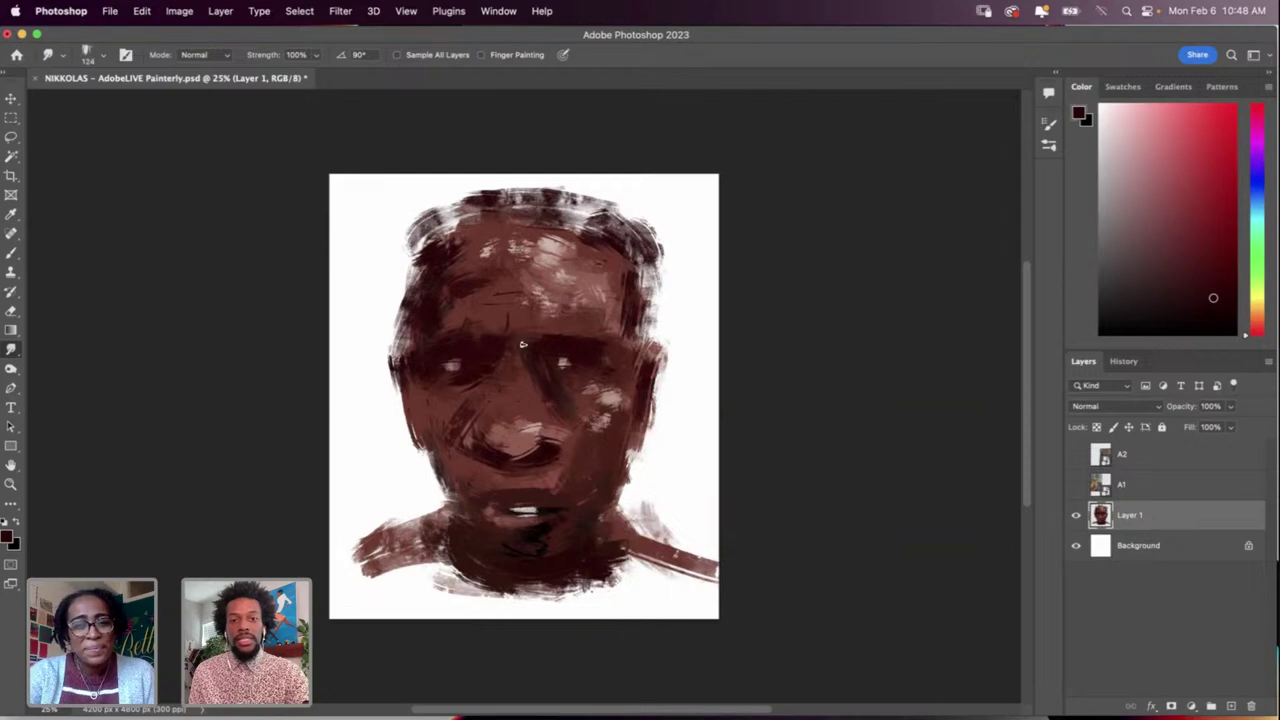
mouse_move(524, 345)
left_mouse_down()
mouse_move(552, 436)
mouse_move(555, 425)
left_mouse_up()
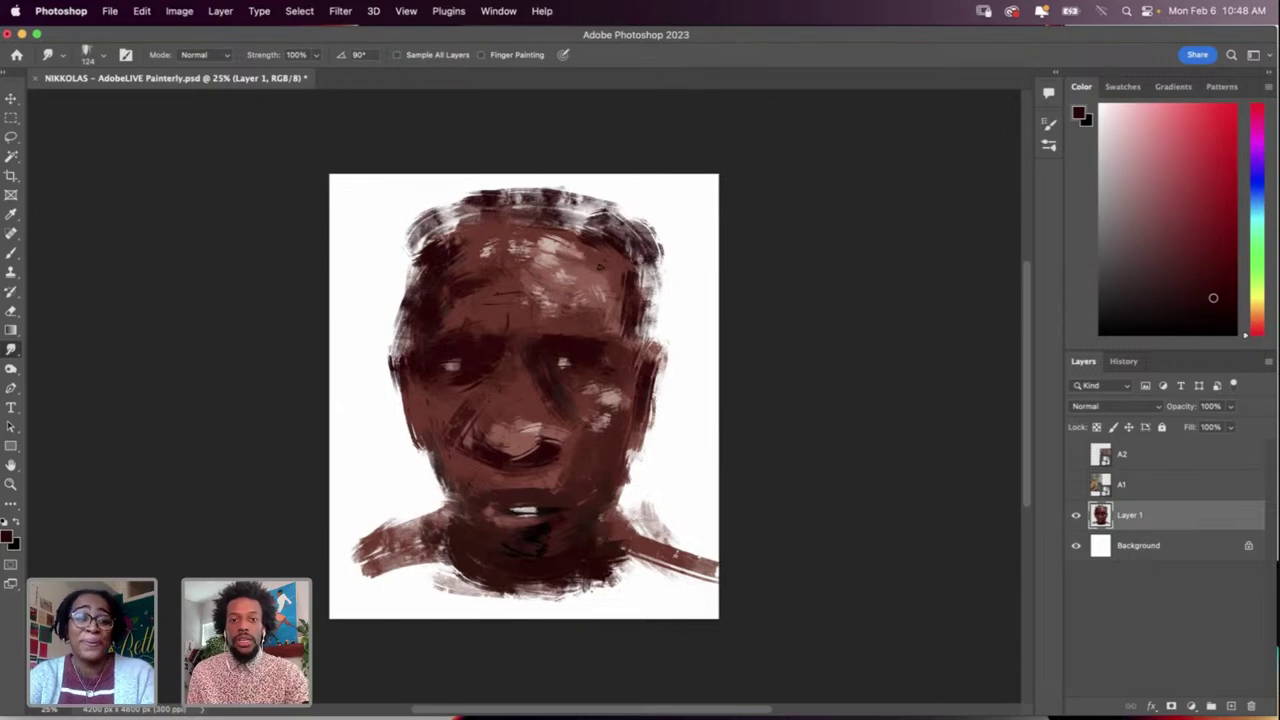
Step: Blend the upper forehead on the portrait's right side with a smaller Smudge brush, undoing the trial strokes at the opposite temple
right_click(614, 346)
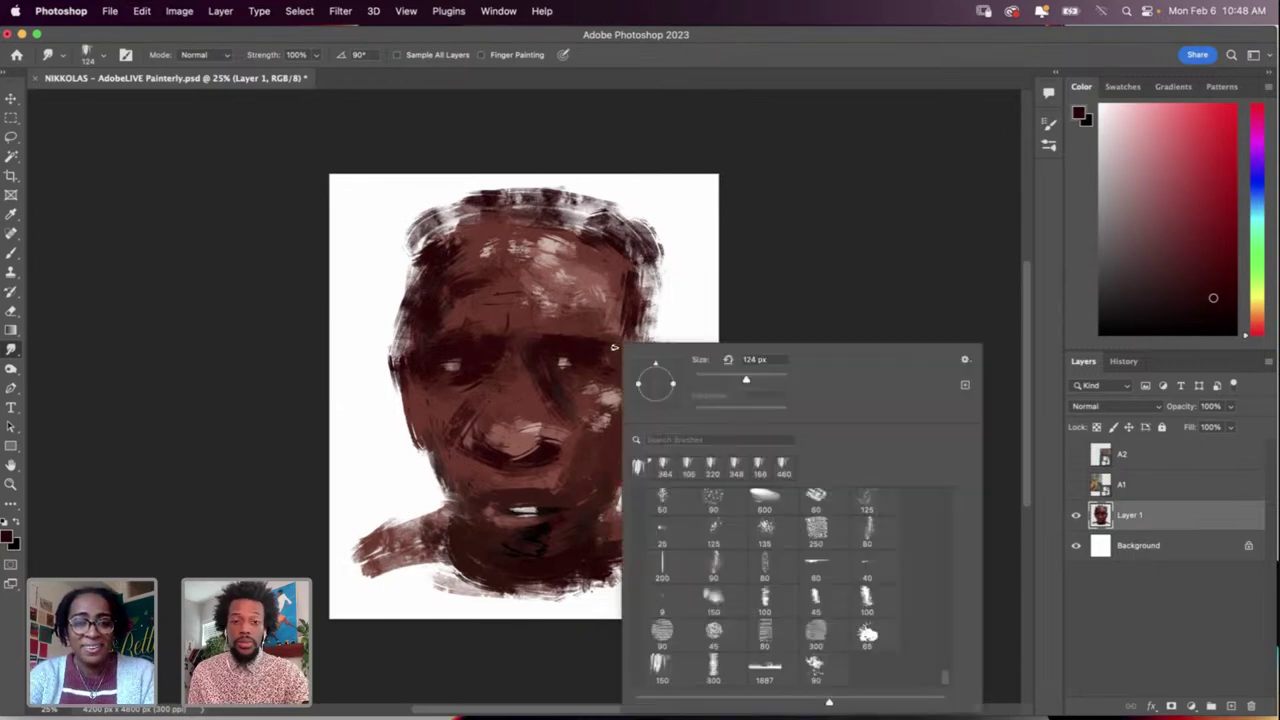
left_click_drag(728, 385, 722, 388)
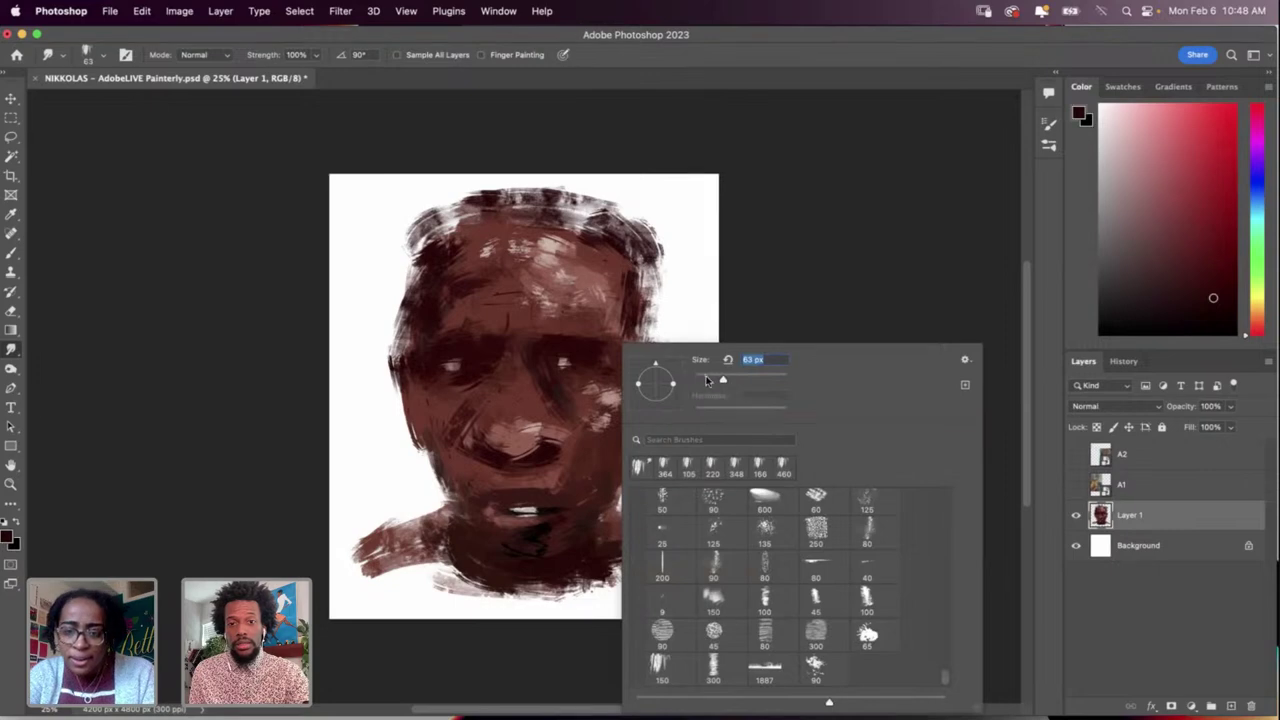
key("Return")
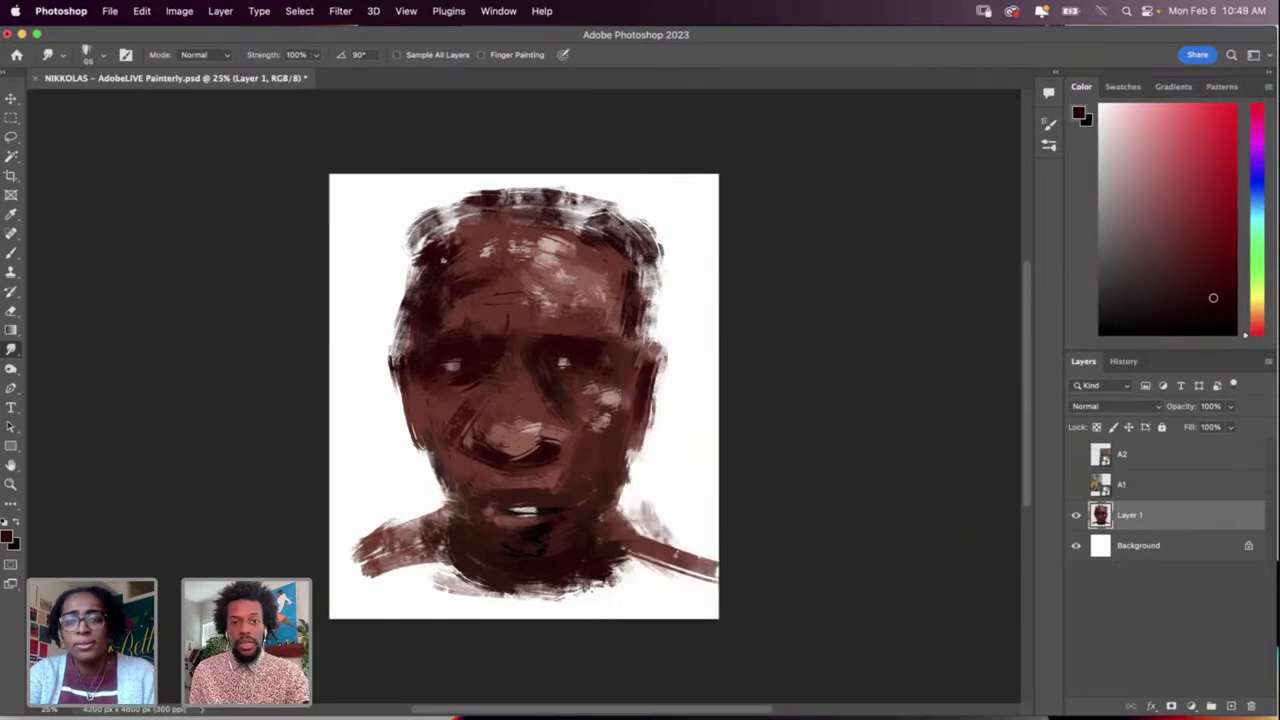
mouse_move(446, 261)
left_mouse_down()
mouse_move(636, 268)
mouse_move(466, 271)
left_mouse_up()
key("super+z")
key("super+z")
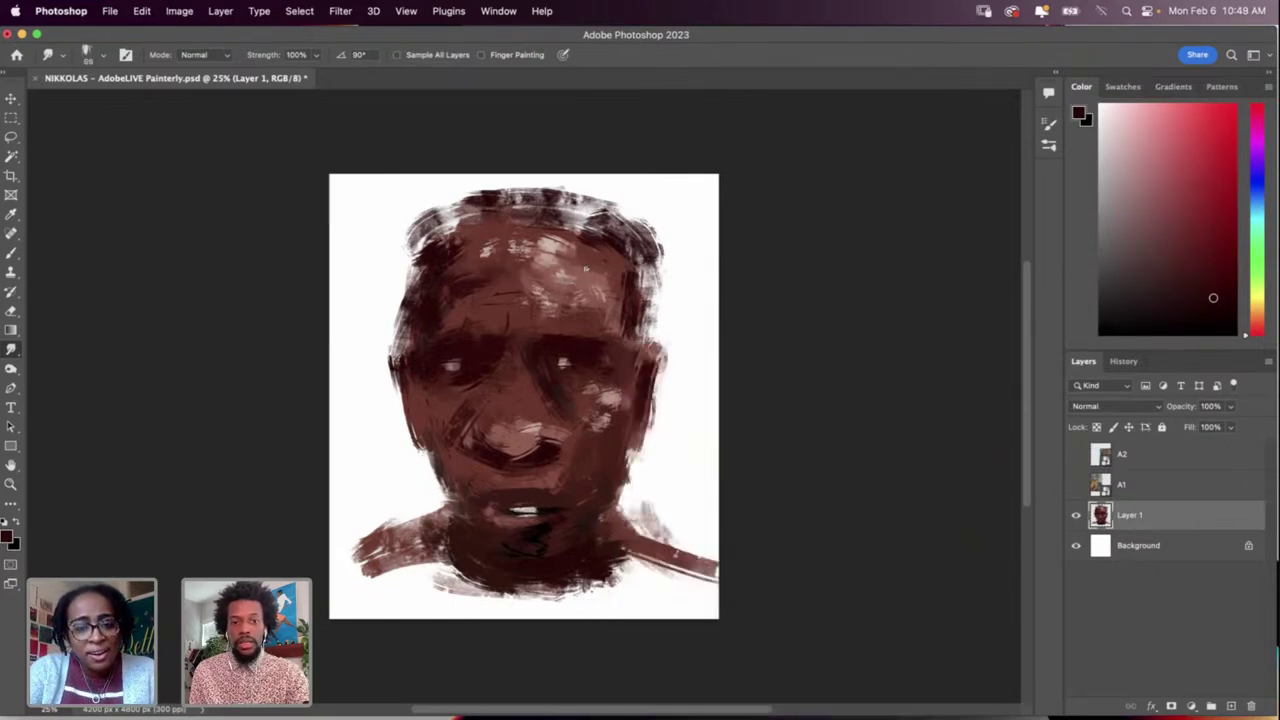
mouse_move(586, 268)
left_mouse_down()
mouse_move(533, 245)
mouse_move(562, 284)
mouse_move(620, 290)
left_mouse_up()
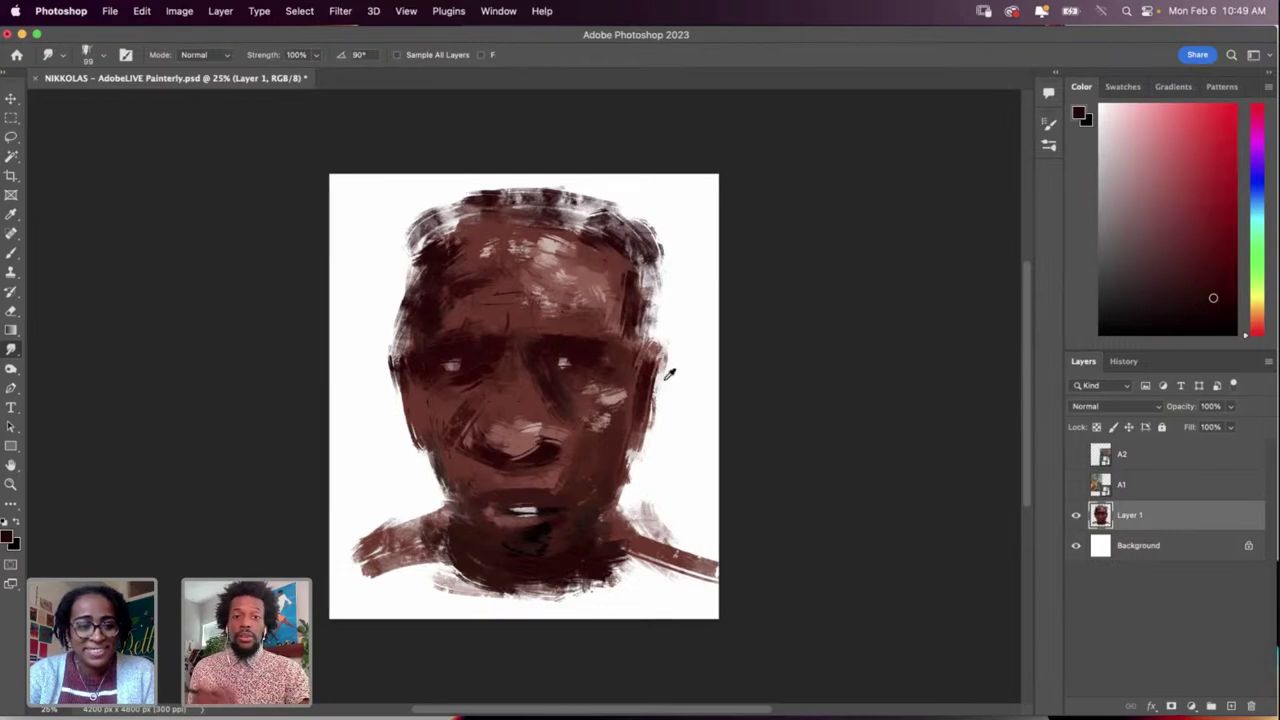
Step: Sample dark maroon from the hair at the left temple and paint a darker hairline along the upper forehead with the 364 px brush
key("i")
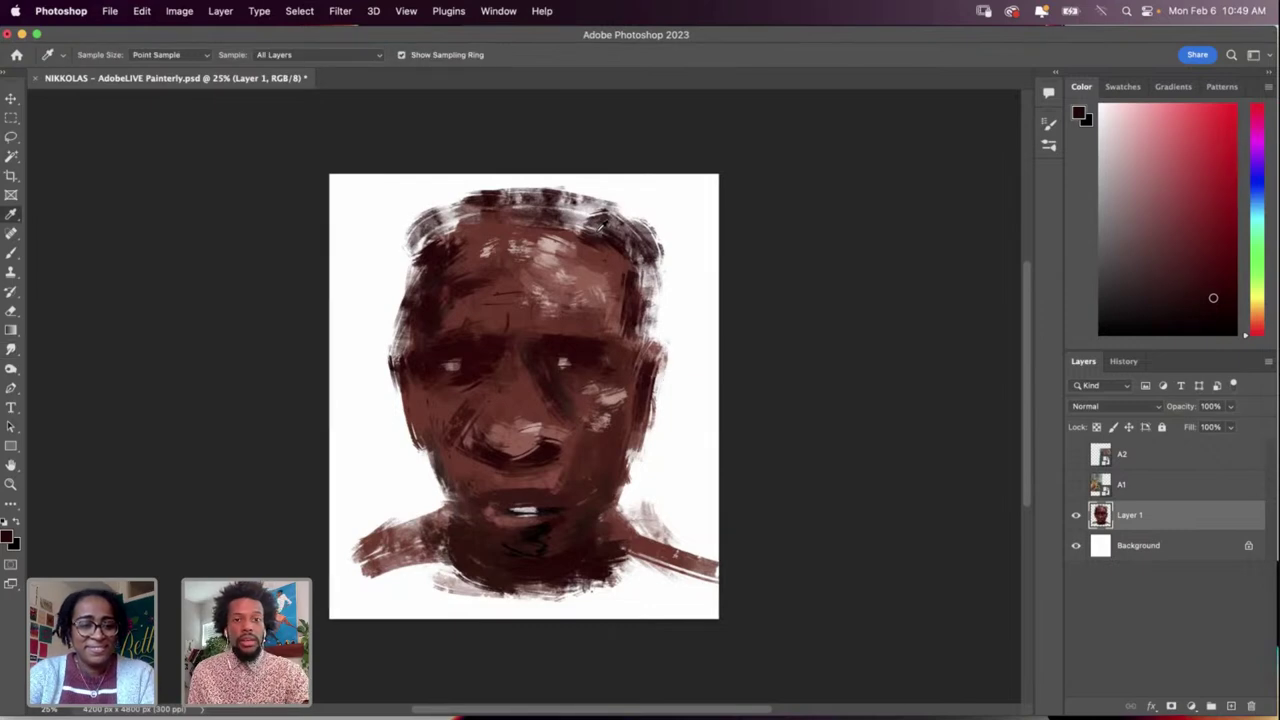
left_click(439, 249)
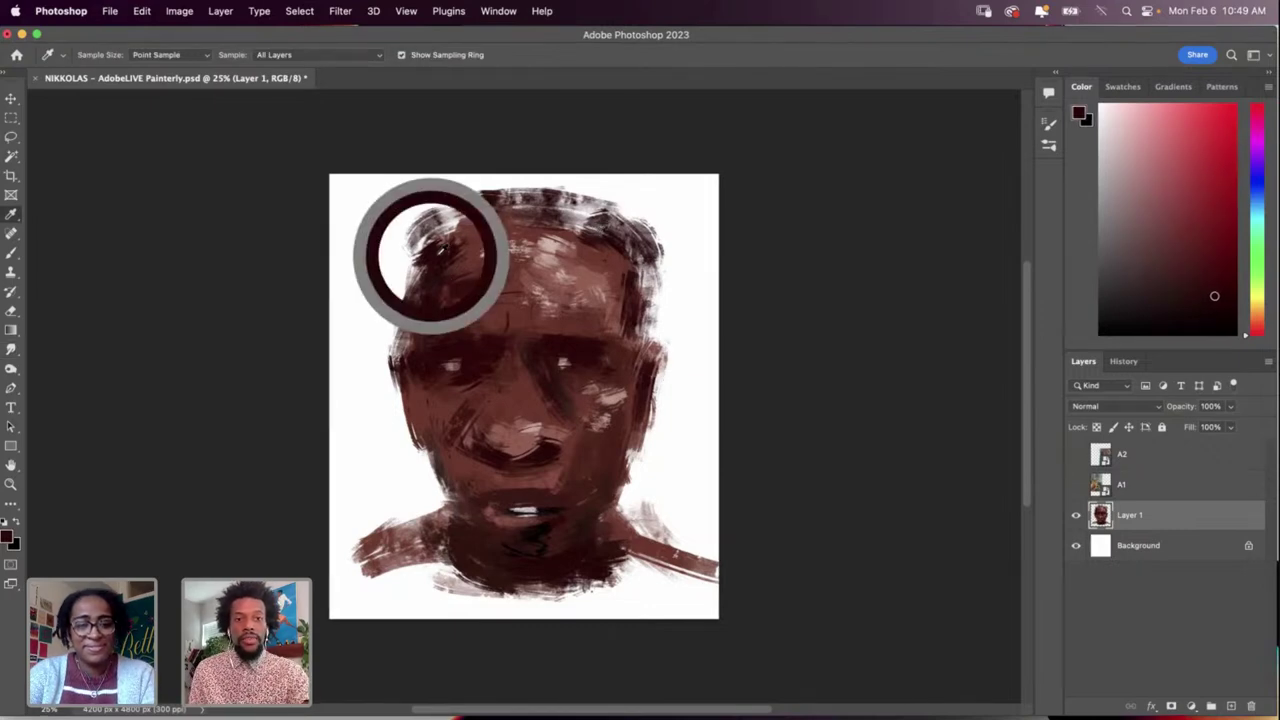
key("b")
right_click(476, 318)
key("Escape")
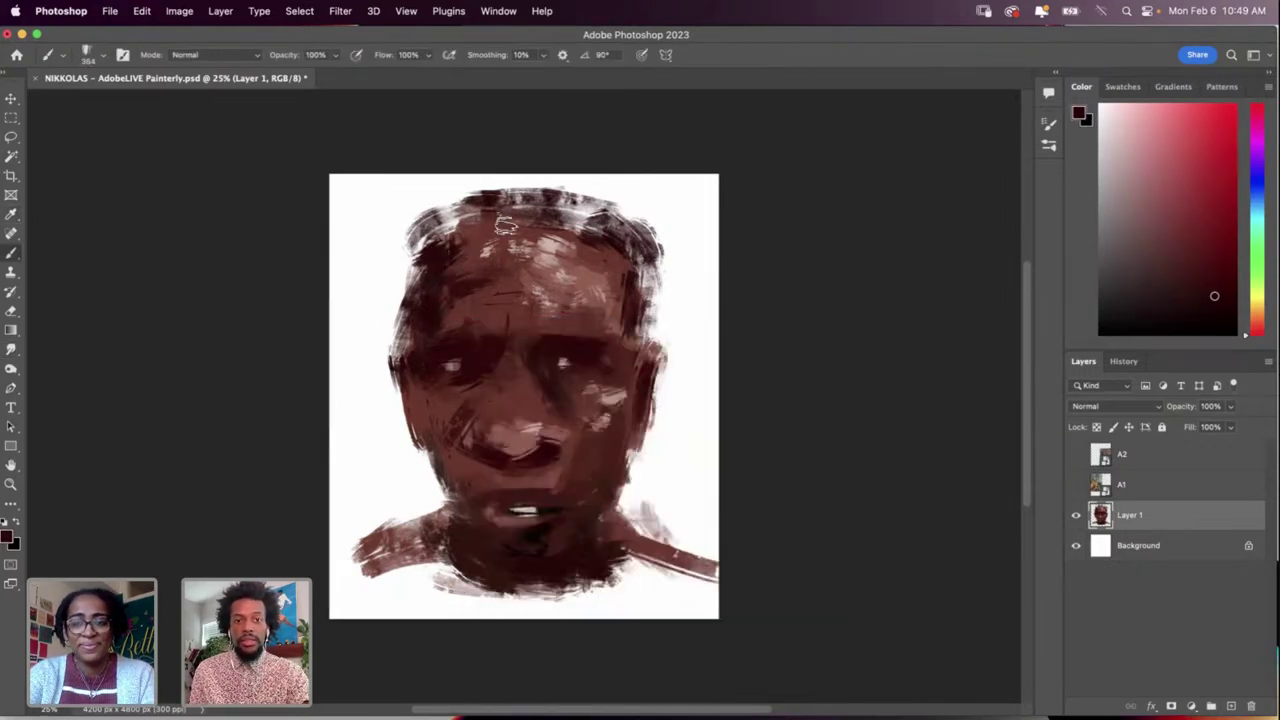
key("i")
left_click(441, 248)
key("b")
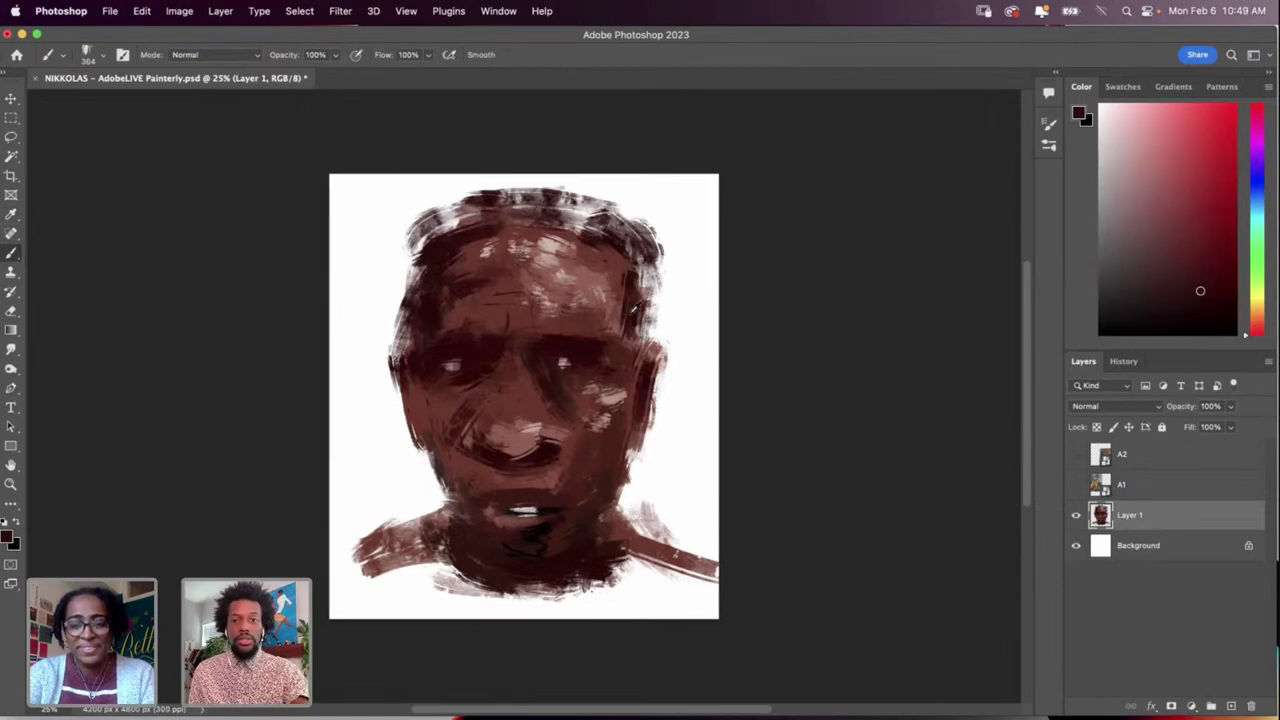
key("i")
left_click(449, 247)
key("b")
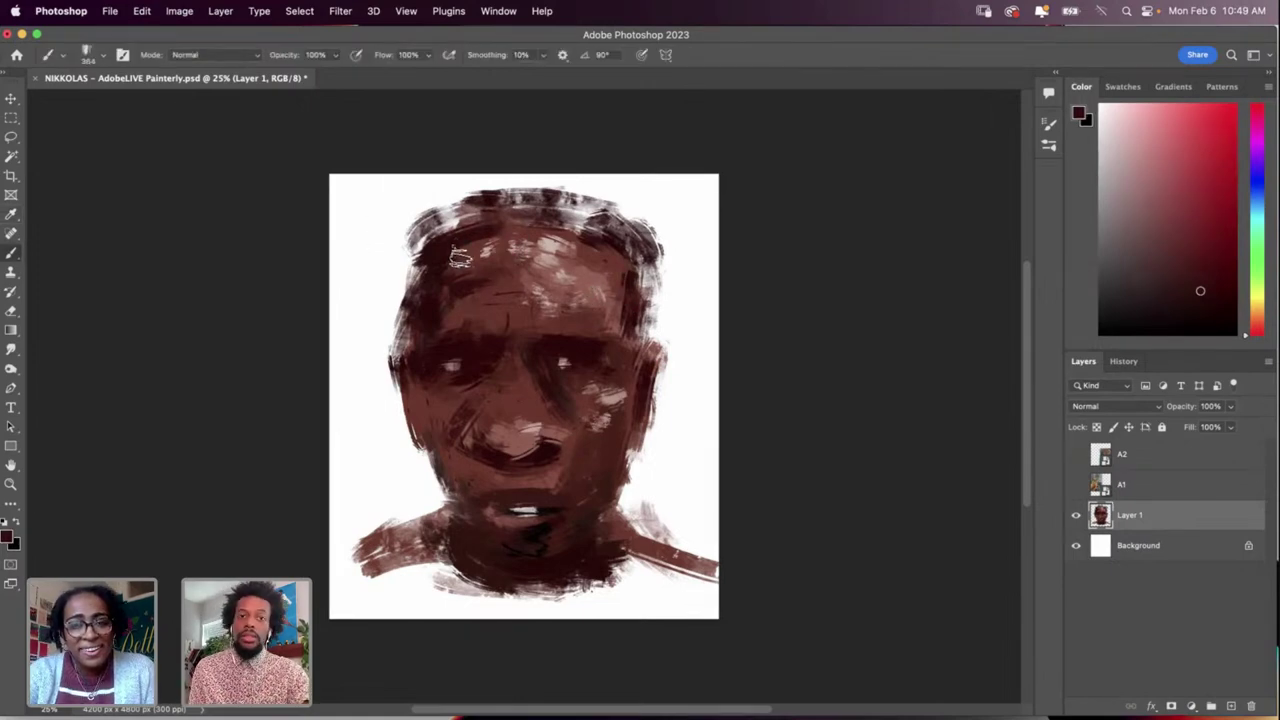
Step: Smudge the hair outward into spiky strands across the crown and both sides with a 236 px Smudge brush
key("r")
right_click(456, 258)
left_click(610, 295)
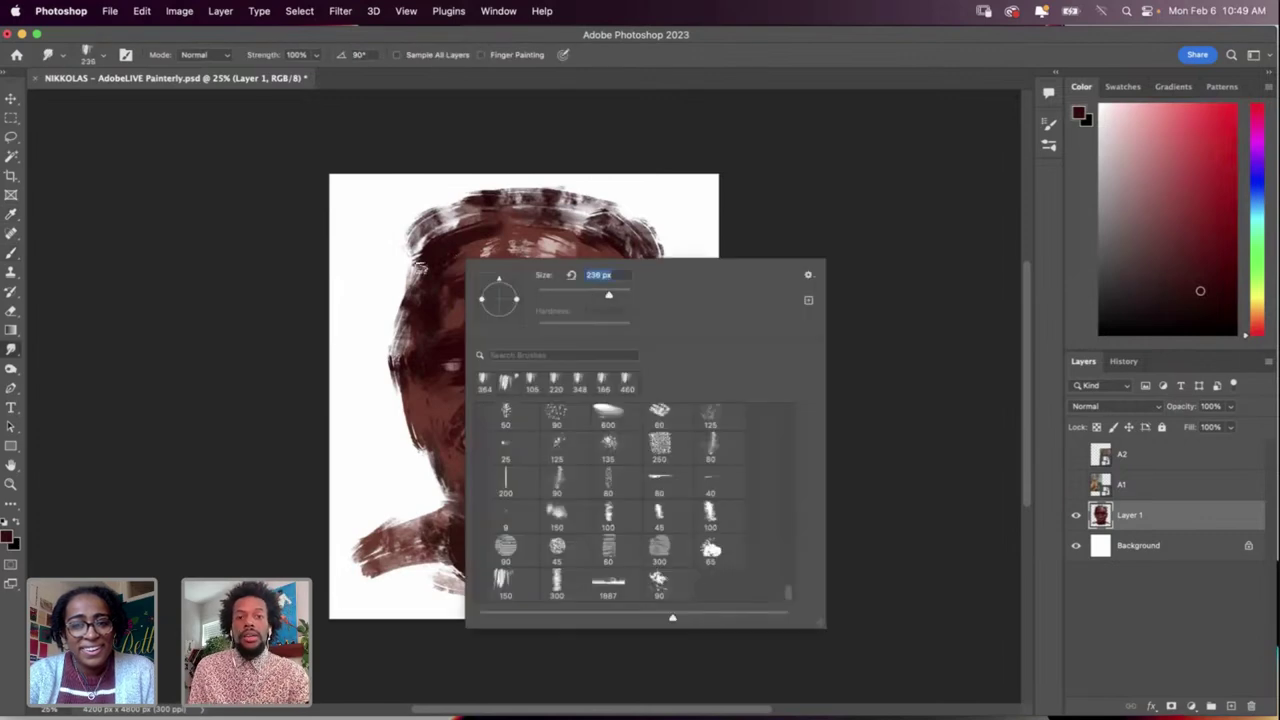
left_click_drag(421, 270, 382, 211)
mouse_move(428, 247)
left_mouse_down()
mouse_move(430, 203)
mouse_move(512, 214)
mouse_move(560, 190)
mouse_move(582, 216)
mouse_move(628, 205)
mouse_move(619, 252)
mouse_move(664, 273)
mouse_move(660, 307)
mouse_move(660, 295)
mouse_move(649, 302)
mouse_move(673, 265)
left_mouse_up()
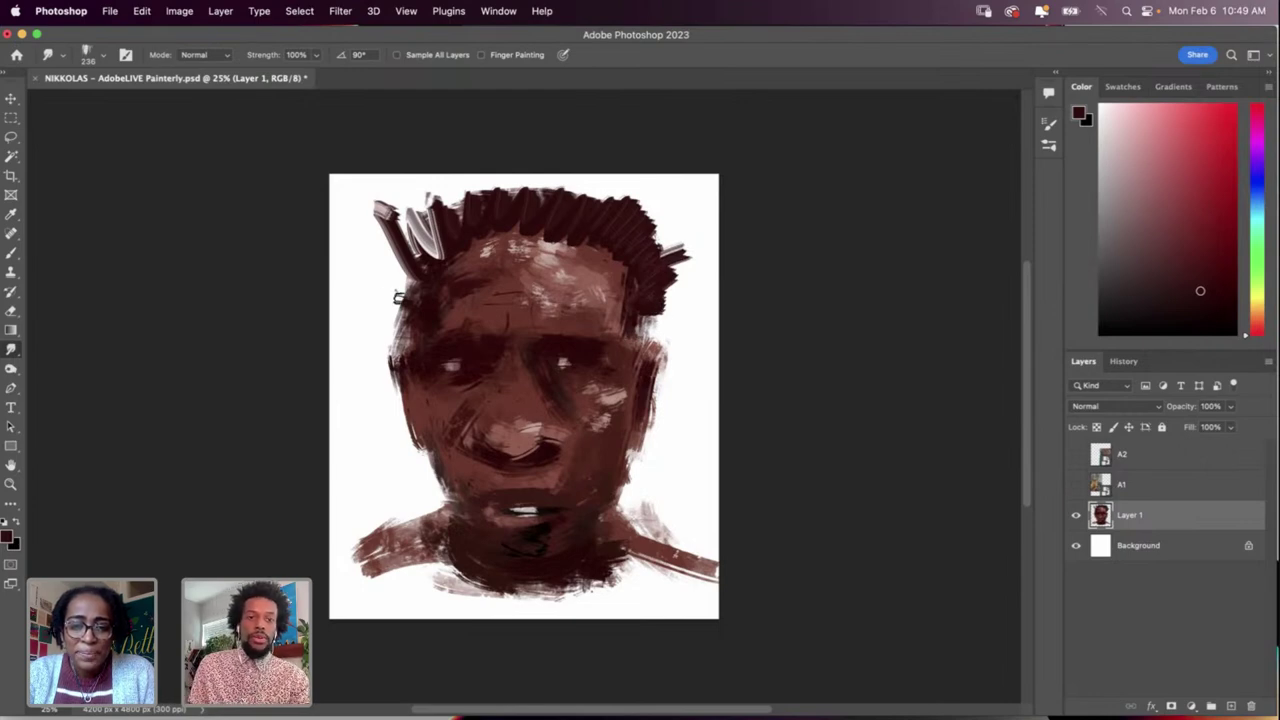
left_click_drag(398, 297, 366, 355)
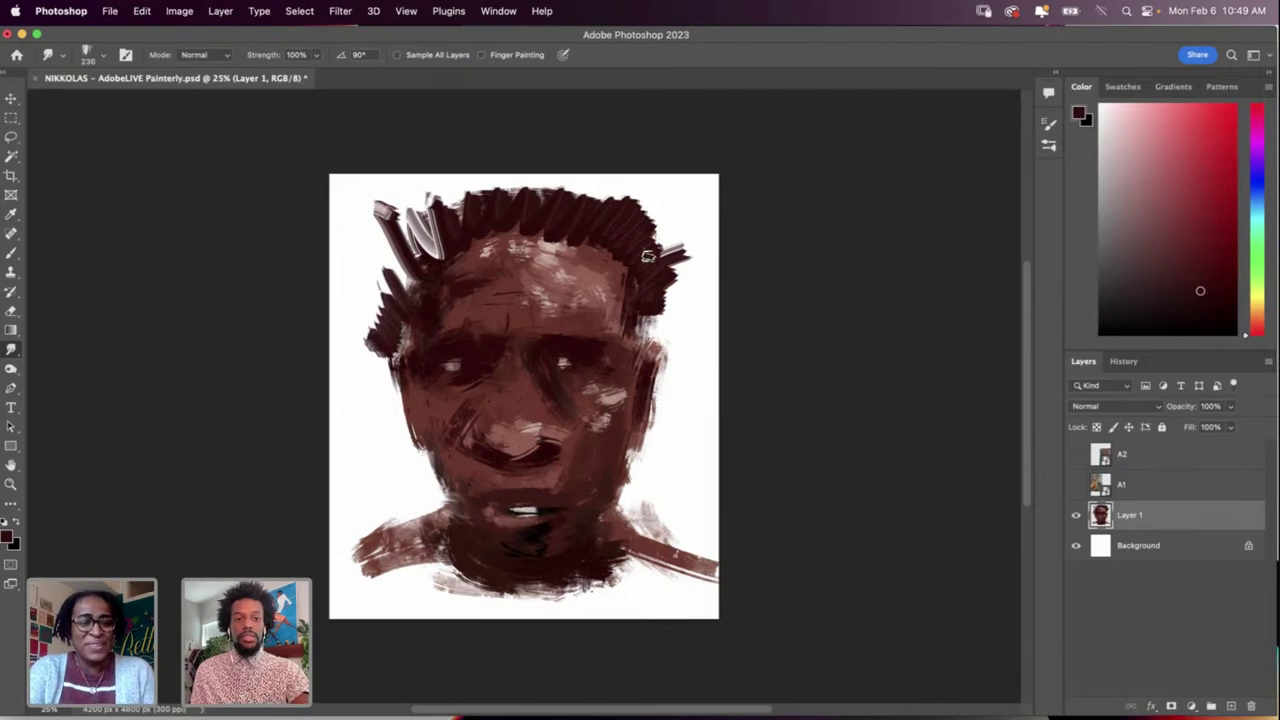
Step: Sample near-black from the shadow below the lower lip and paint a dark band along the hairline
key("i")
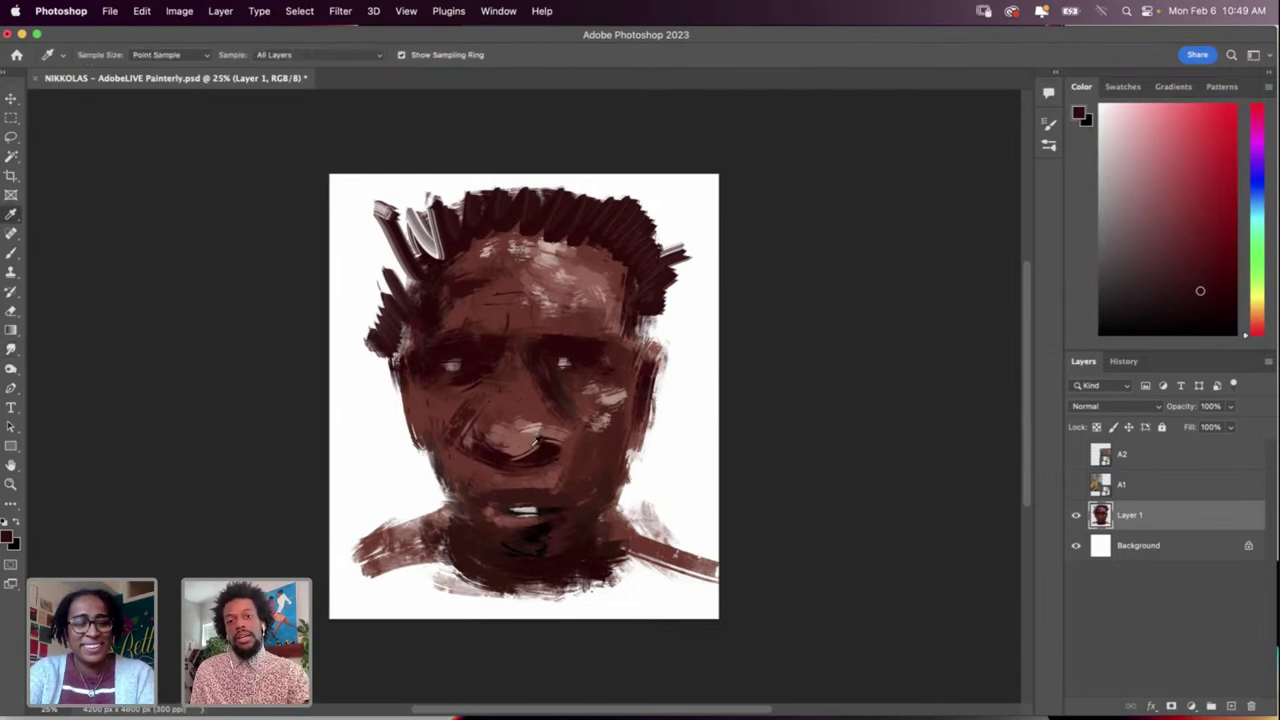
left_click(542, 534)
key("b")
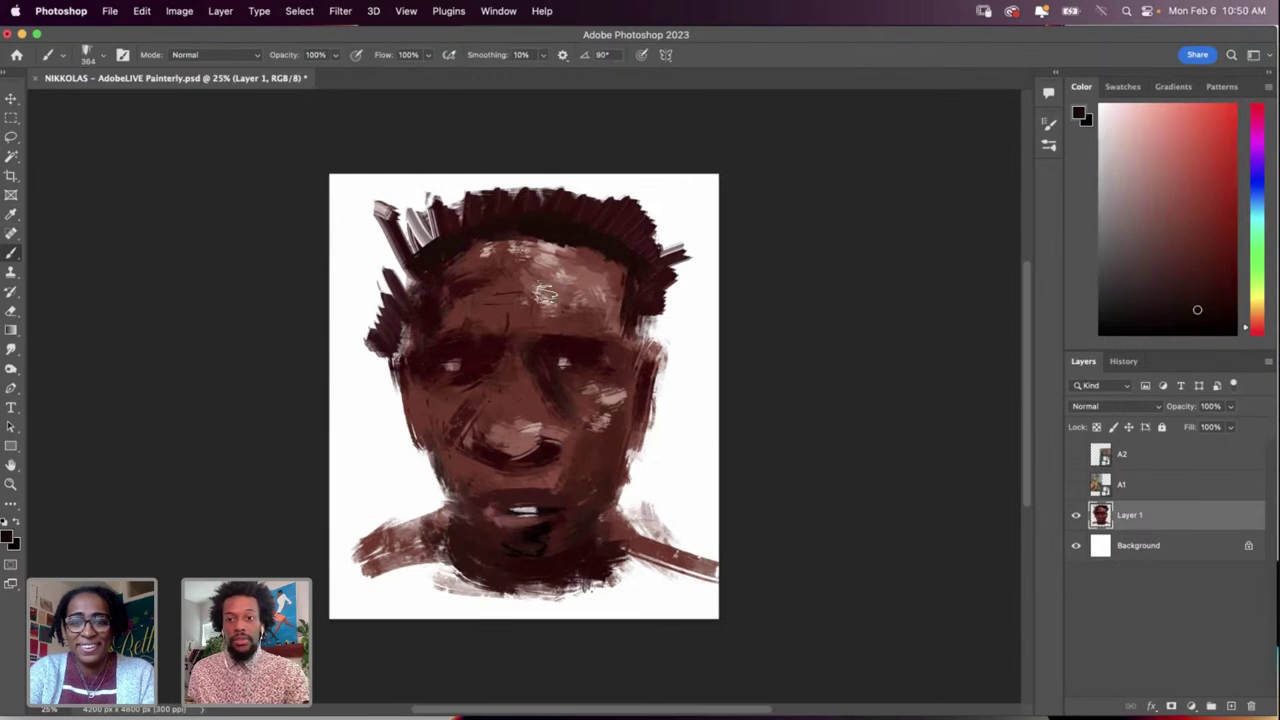
Step: Sample dark brown from the hair and fill in the hair down the portrait's right side to the ear
key("i")
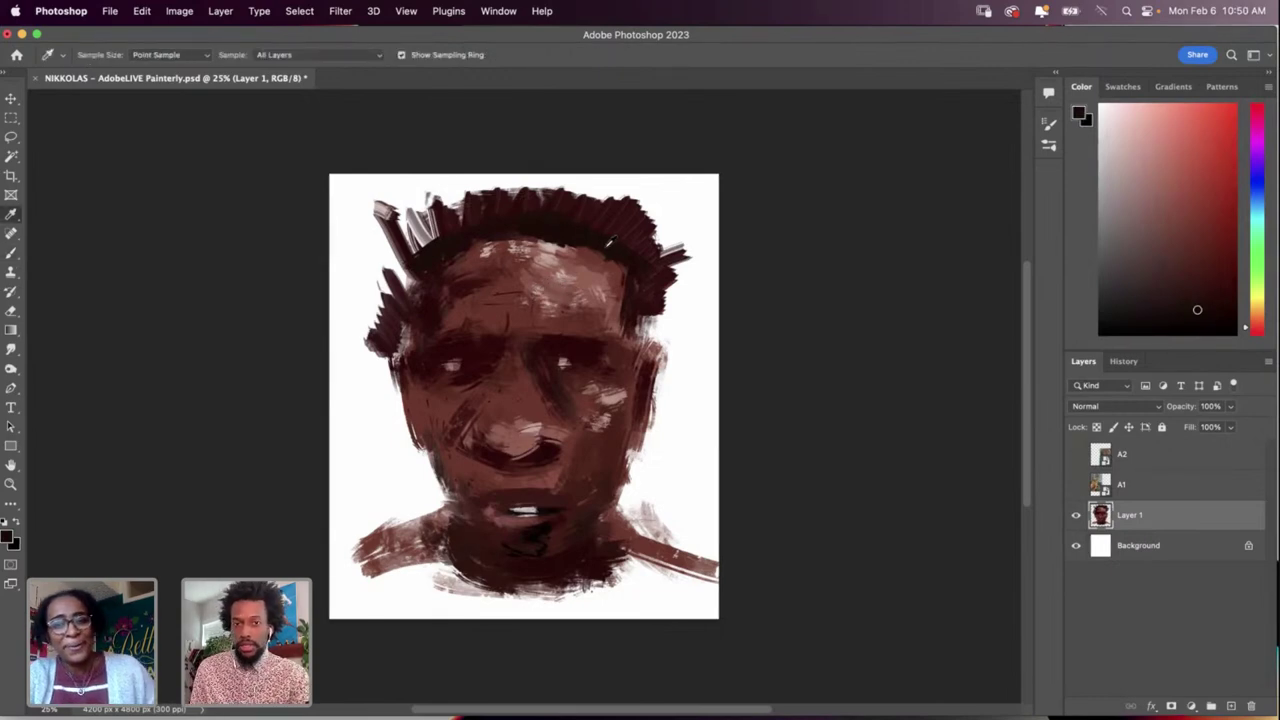
left_click(614, 250)
key("b")
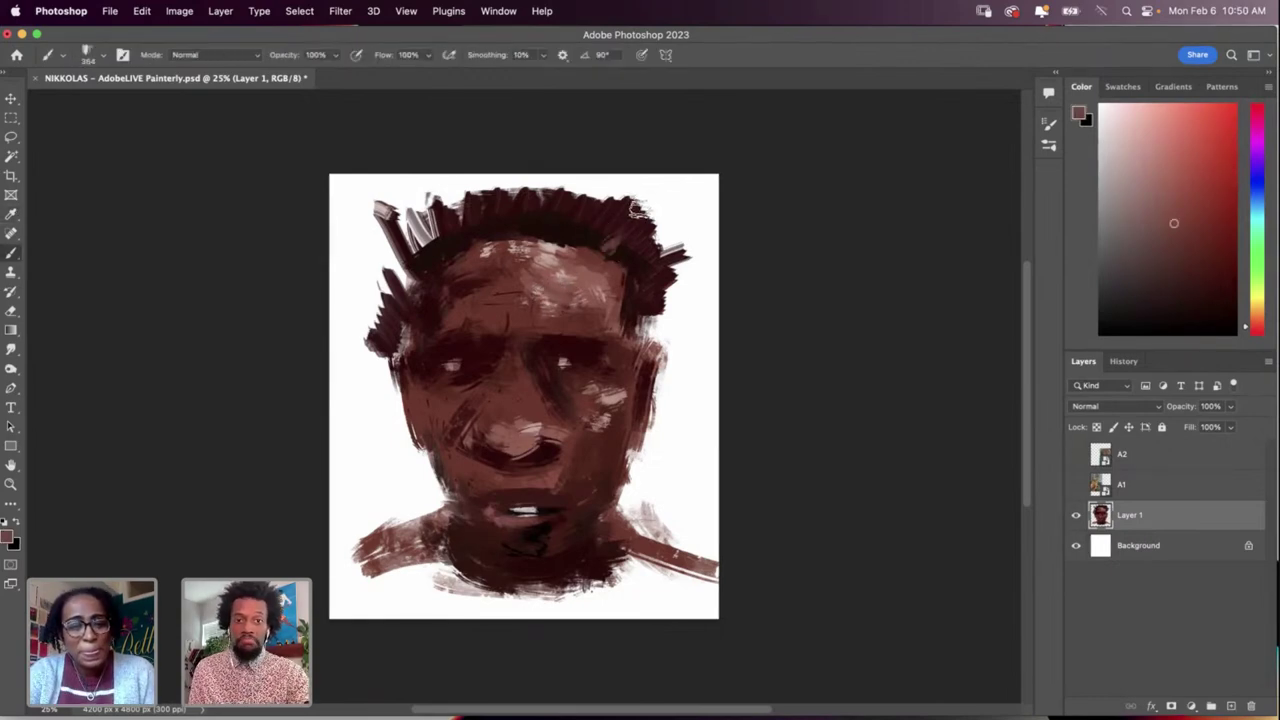
left_click(604, 208, "alt")
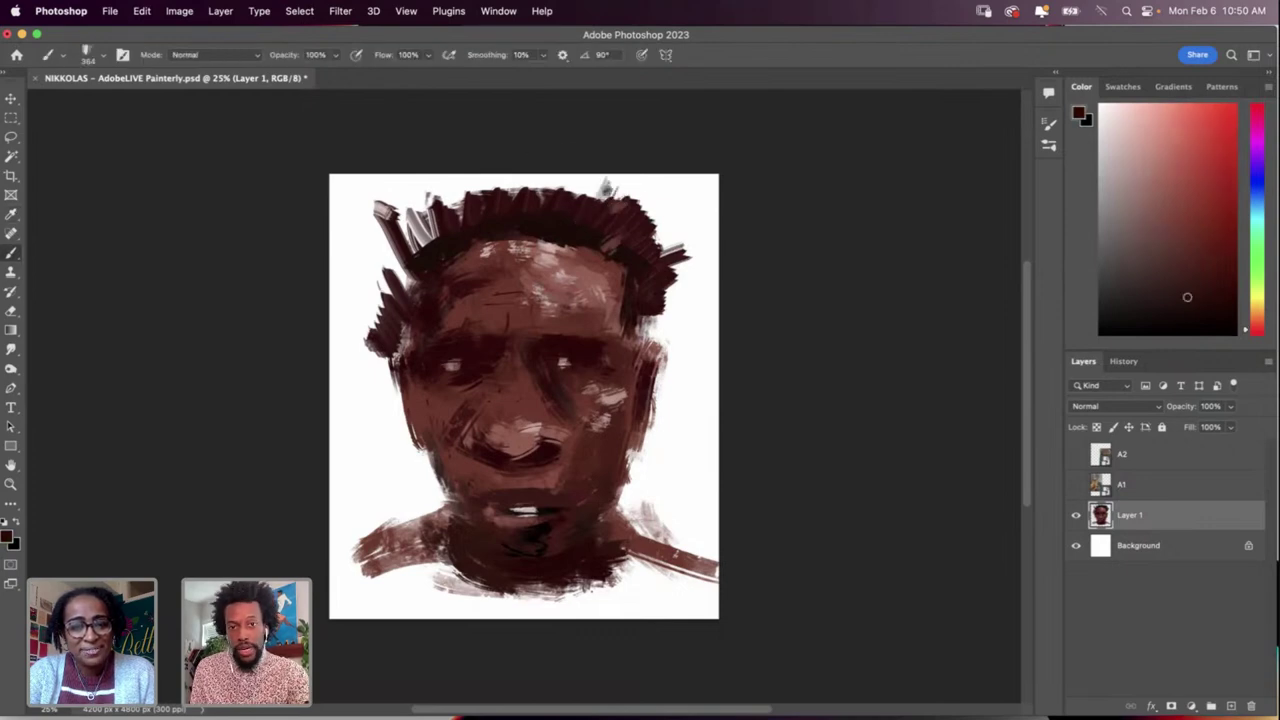
mouse_move(645, 238)
left_mouse_down()
mouse_move(670, 256)
mouse_move(639, 357)
left_mouse_up()
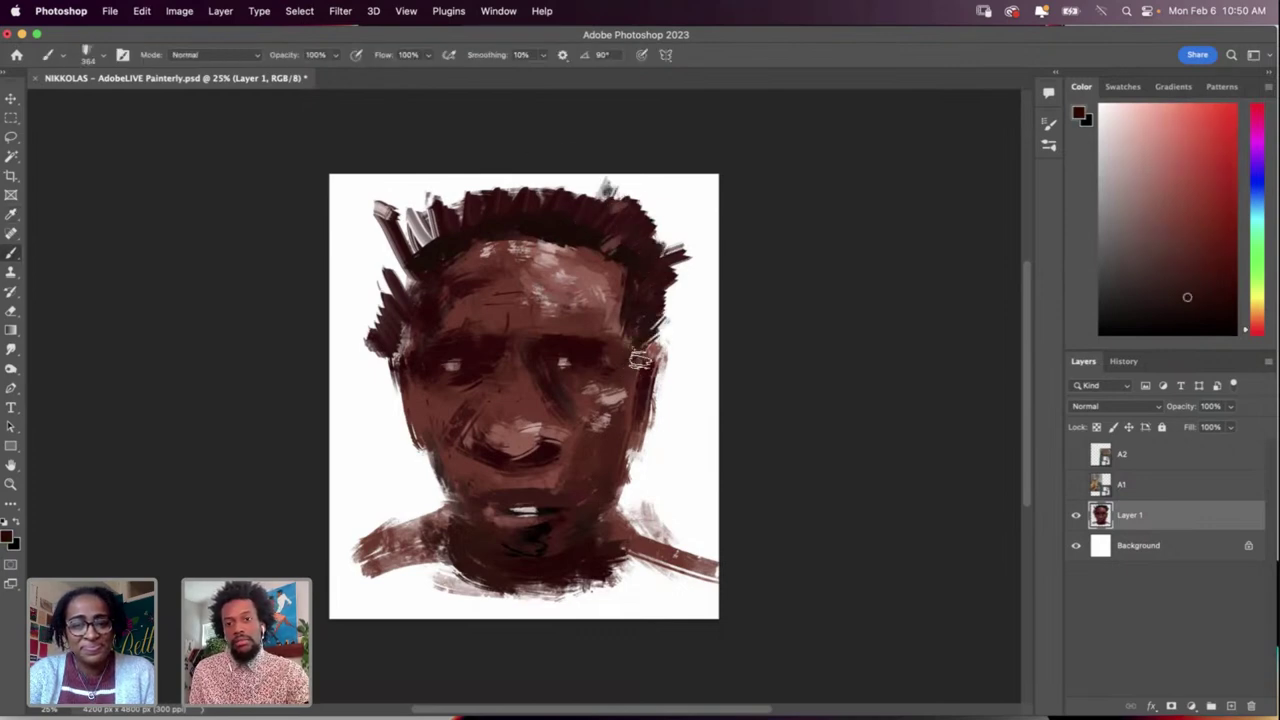
mouse_move(676, 300)
left_mouse_down()
mouse_move(663, 331)
mouse_move(670, 312)
left_mouse_up()
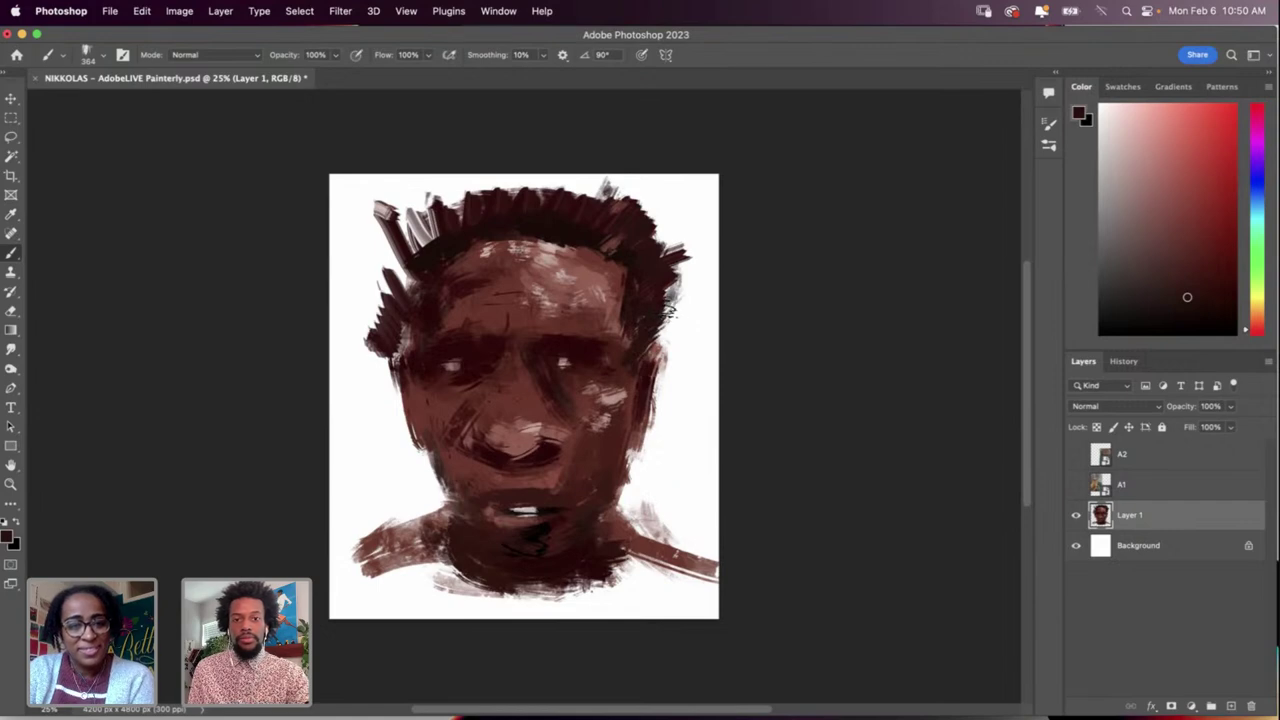
Step: Reset the foreground colour to black and paint dark strokes for both eyebrows
key("i")
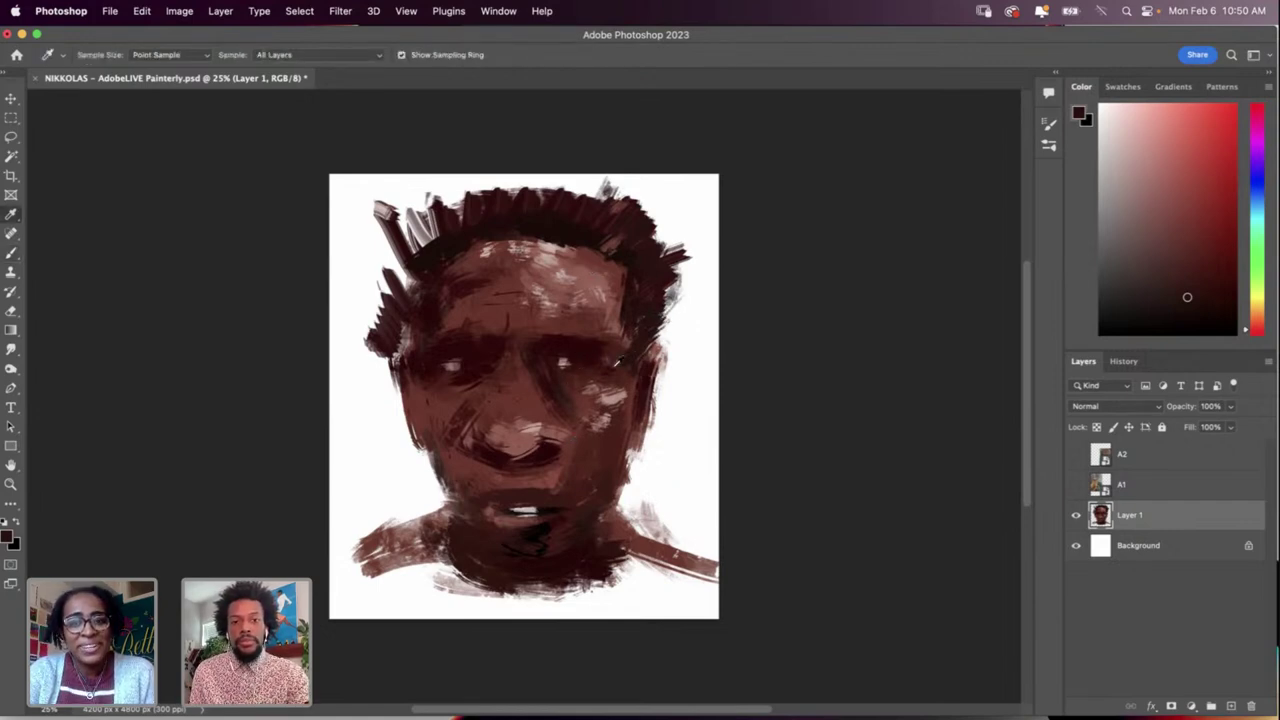
key("d")
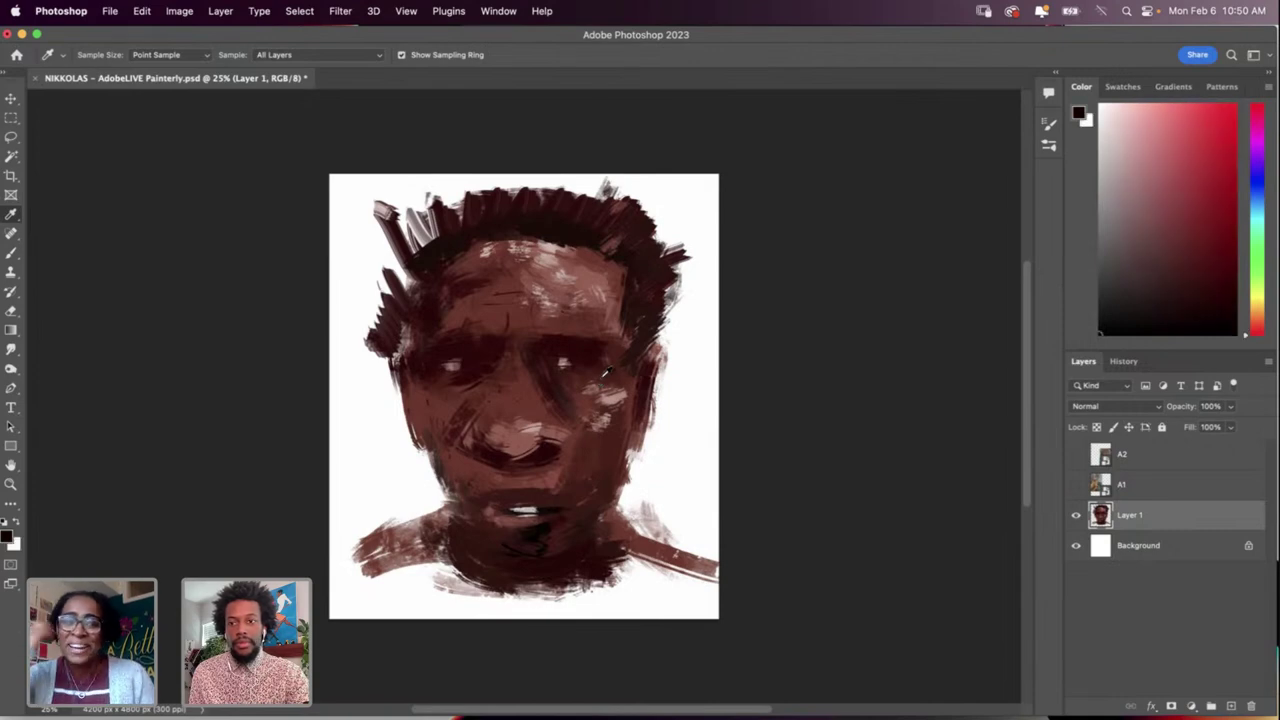
key("b")
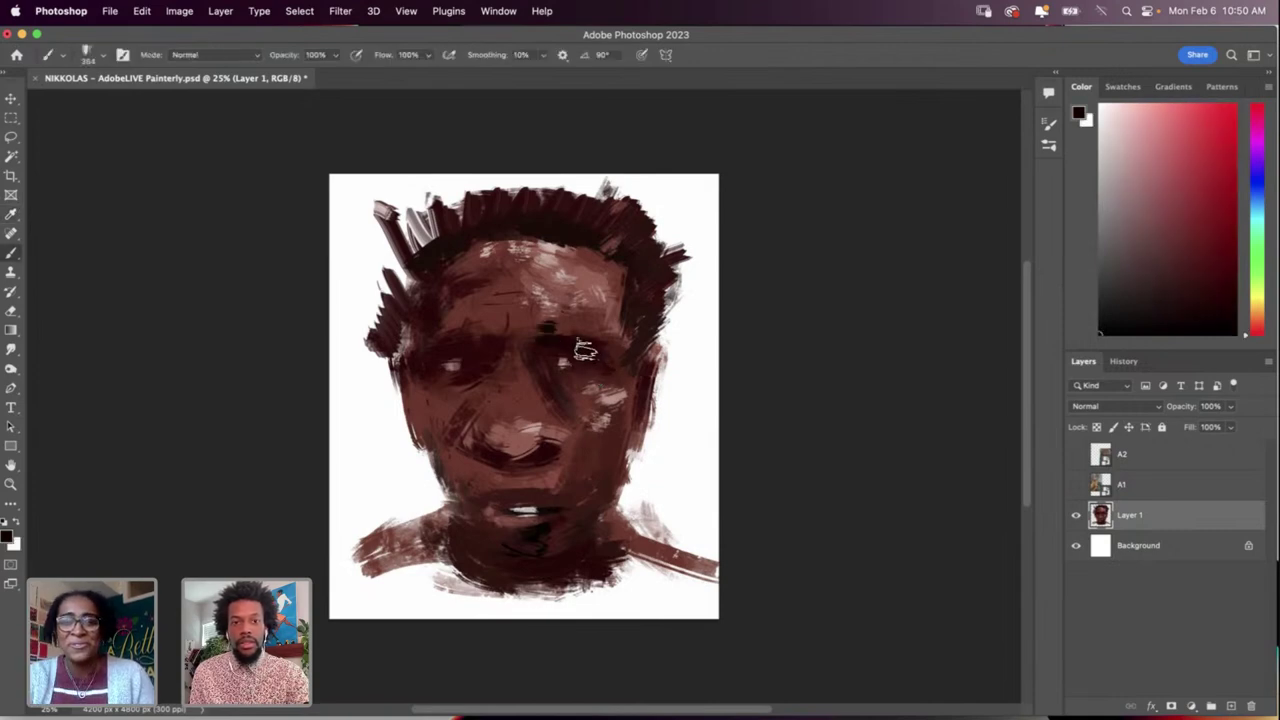
left_click_drag(475, 350, 433, 360)
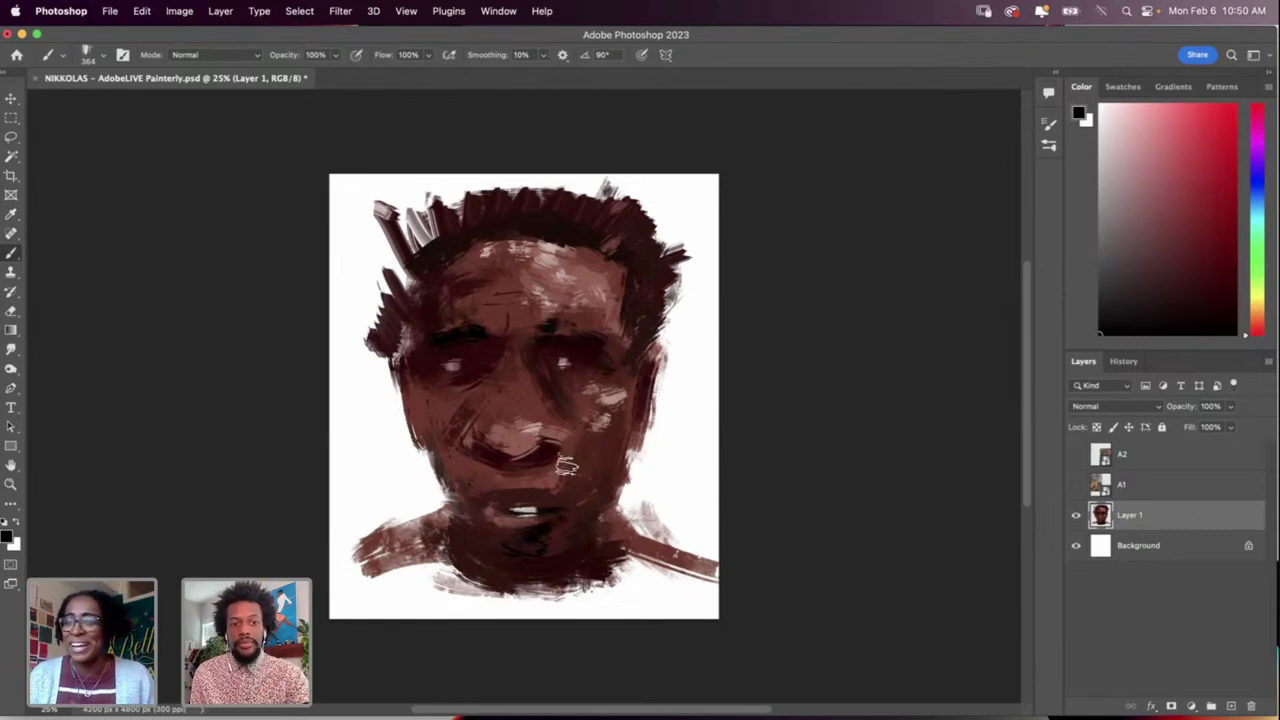
Step: Sample dark maroon from the inner eye socket and paint shadow around the nose bridge between the eyes
key("i")
left_click(538, 368)
key("b")
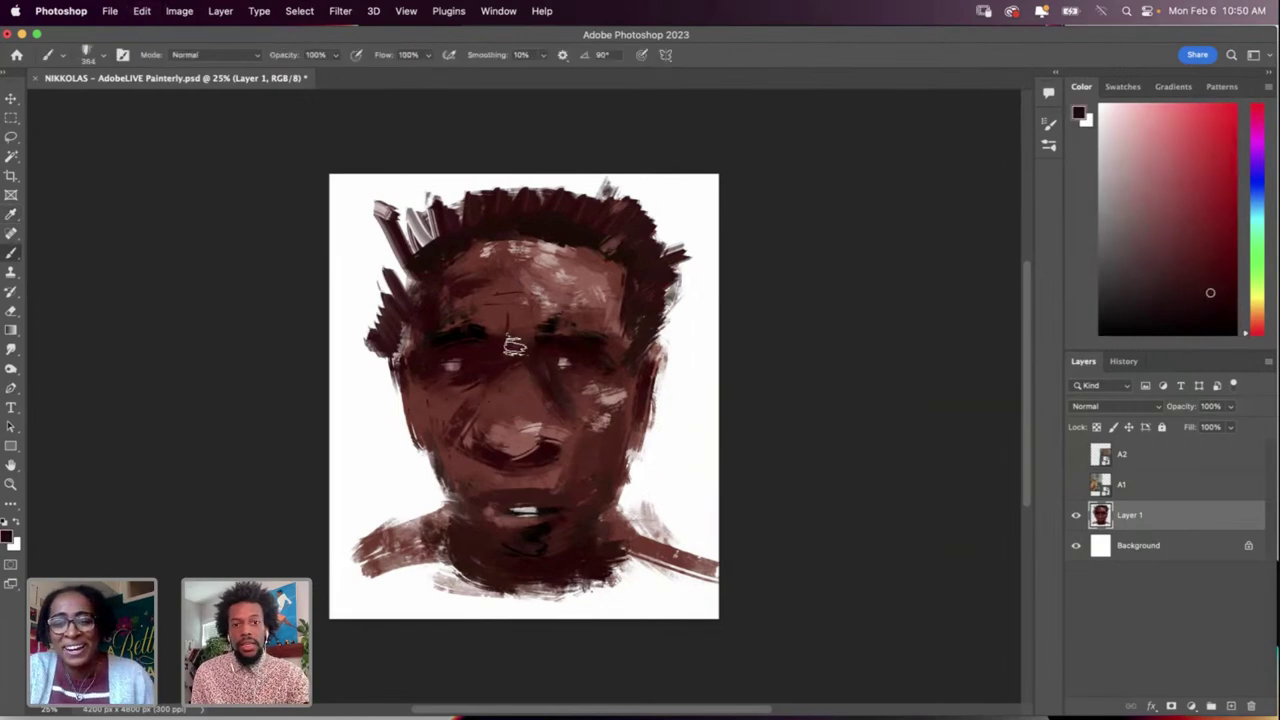
Step: Touch up the maroon shadows between the brows and around the mouth, varying the bristle brush between 73 and 364 px
right_click(550, 364)
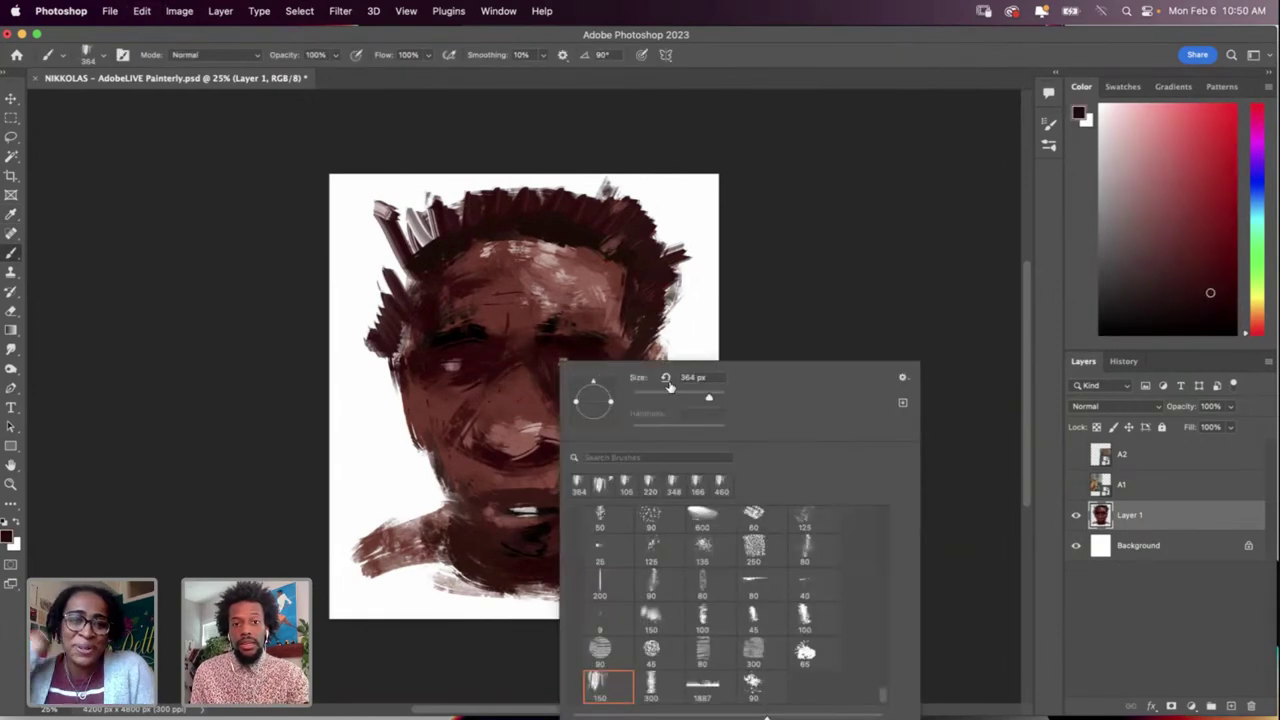
key("Escape")
key("i")
key("b")
right_click(552, 346)
key("Escape")
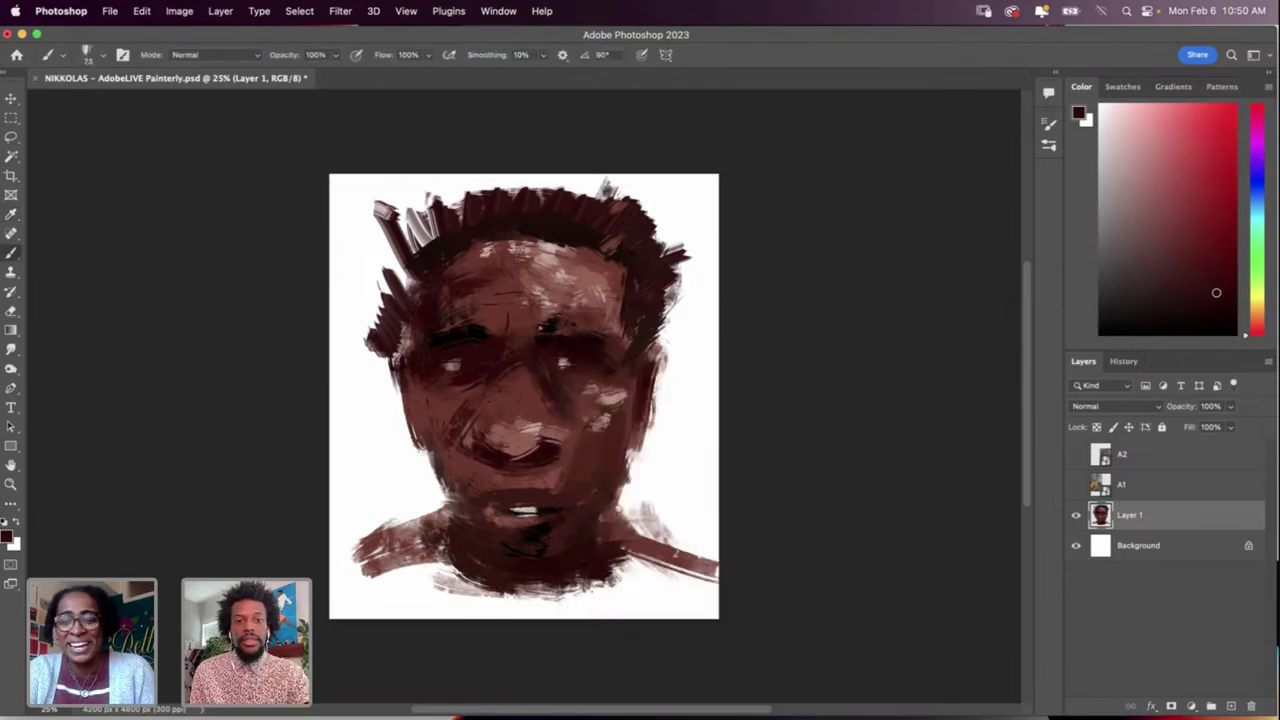
key("i")
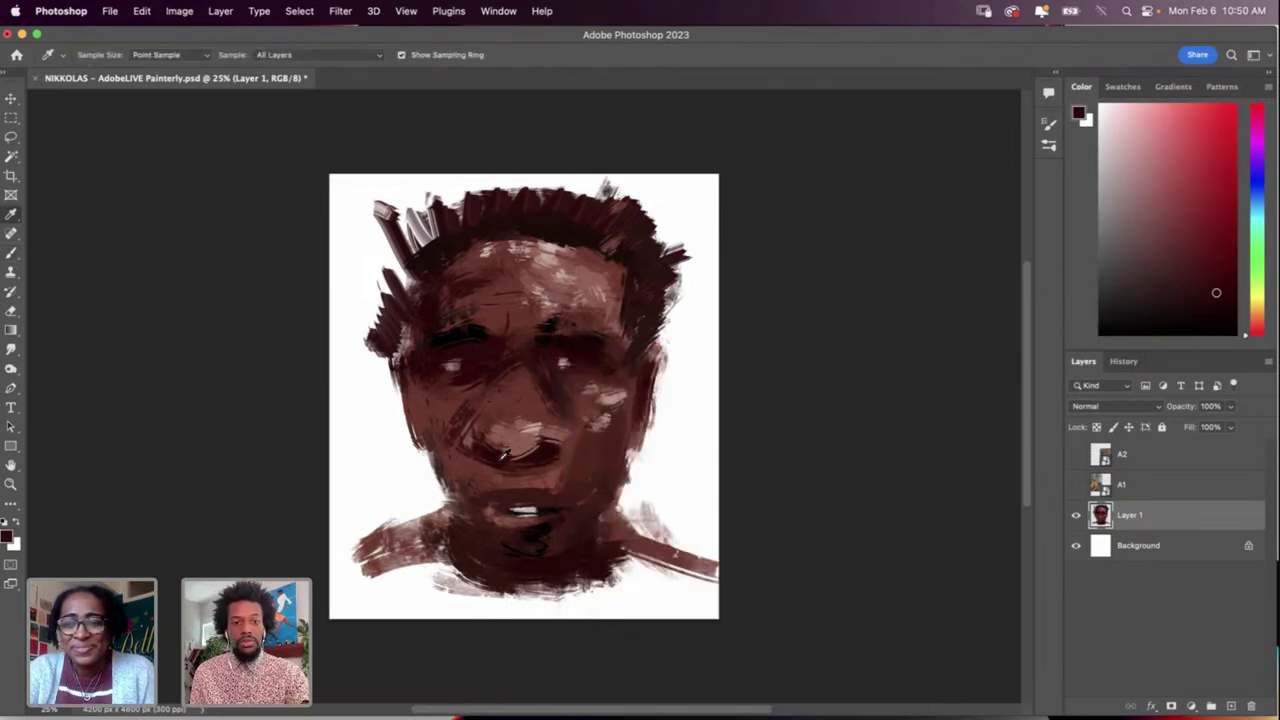
key("b")
right_click(560, 418)
key("Escape")
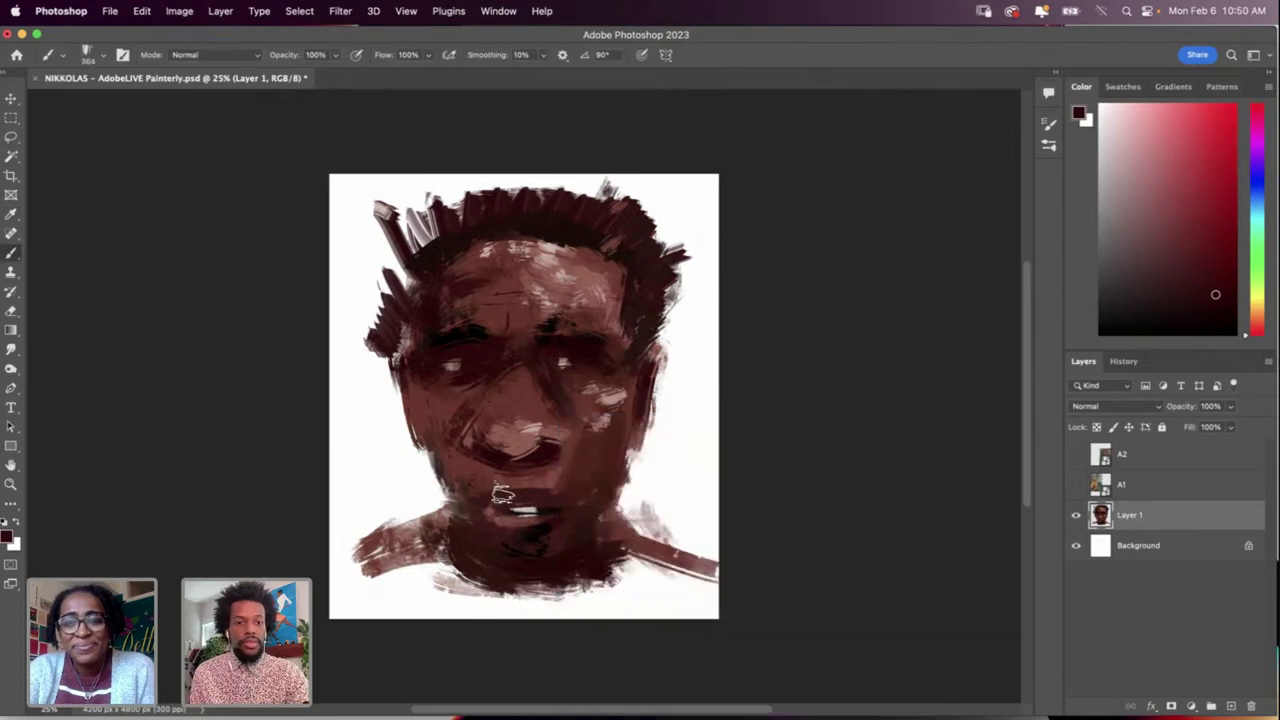
Step: Sample black from the shadow below the lower lip and paint a broad dark shadow under the chin and over the neck
key("i")
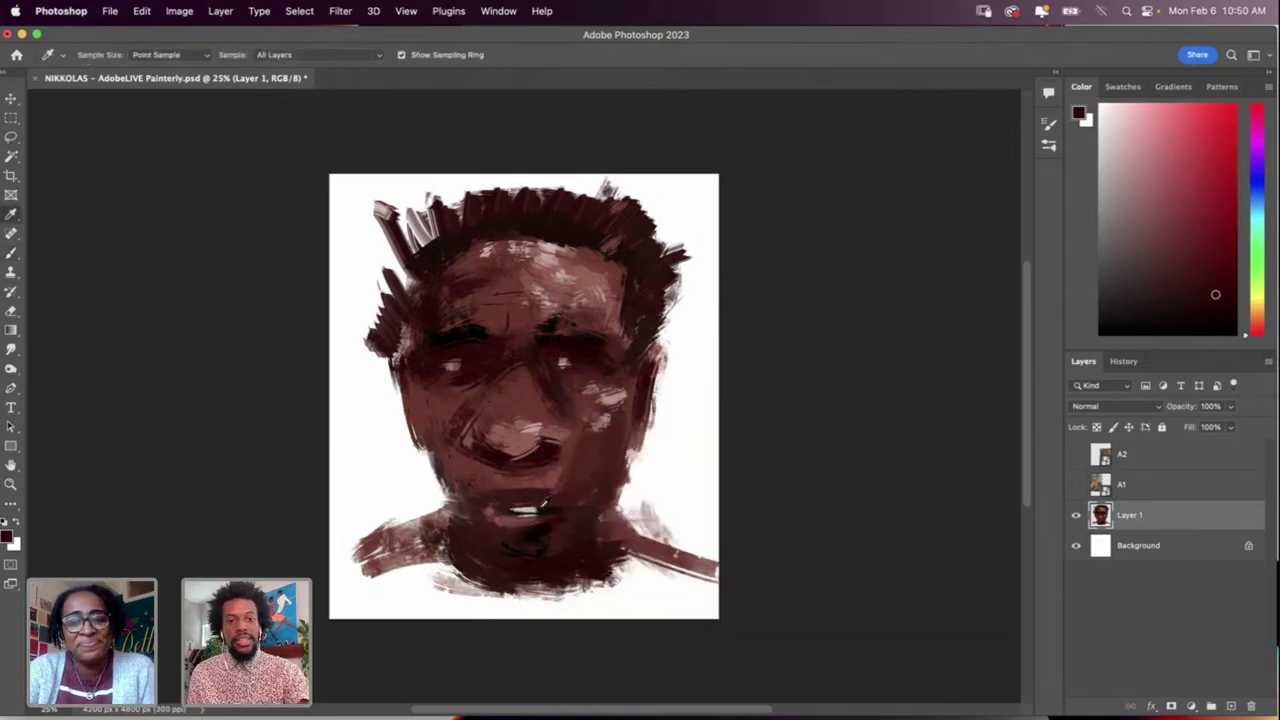
left_click(535, 530)
key("b")
mouse_move(535, 535)
left_mouse_down()
mouse_move(494, 551)
mouse_move(529, 551)
mouse_move(485, 540)
mouse_move(488, 560)
mouse_move(548, 568)
mouse_move(478, 552)
mouse_move(560, 582)
mouse_move(606, 577)
mouse_move(500, 600)
mouse_move(597, 570)
mouse_move(505, 592)
mouse_move(548, 588)
left_mouse_up()
Step: Sample reddish brown from the shoulder on the portrait's left and paint bristle strokes from it down to the canvas edge
key("i")
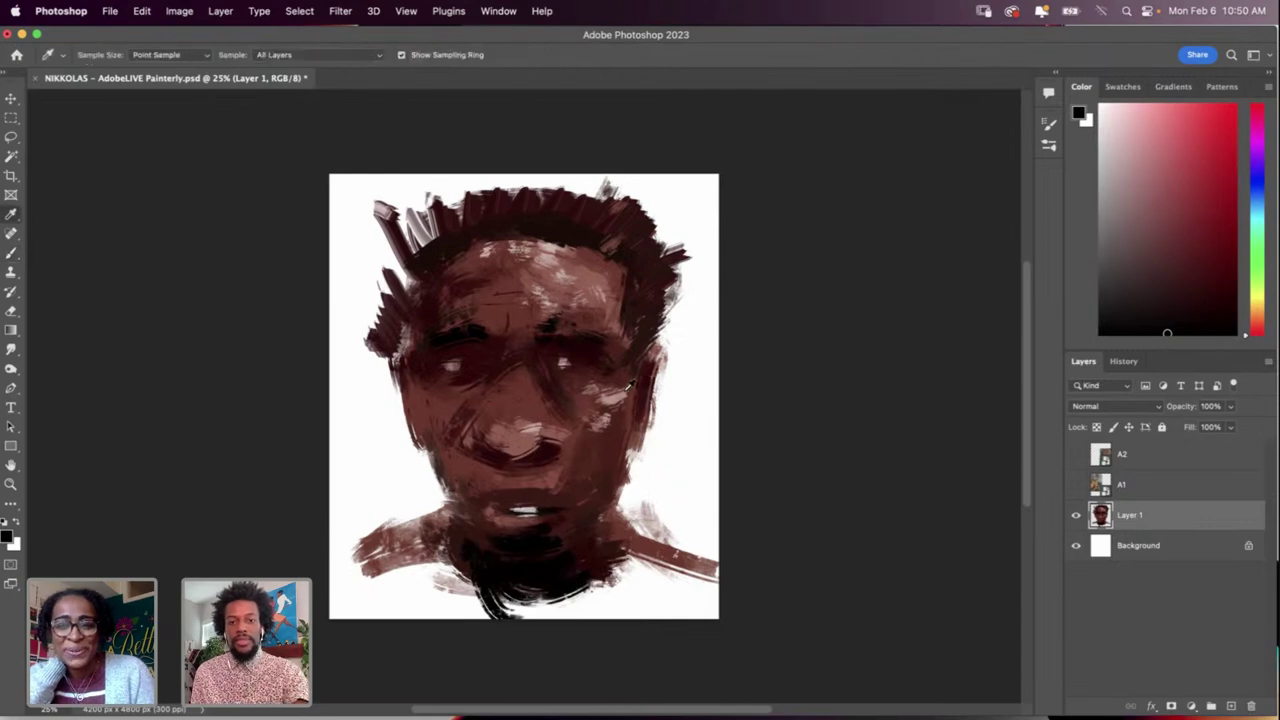
left_click(430, 569, "alt")
mouse_move(422, 538)
left_mouse_down()
mouse_move(471, 599)
mouse_move(399, 569)
mouse_move(449, 608)
left_mouse_up()
left_click(404, 537, "alt")
mouse_move(405, 537)
left_mouse_down()
mouse_move(484, 615)
mouse_move(406, 589)
mouse_move(480, 607)
left_mouse_up()
Step: Sample dusty pink-brown from the new shoulder strokes and block in the shirt across both sides of the chest
left_click(478, 607, "alt")
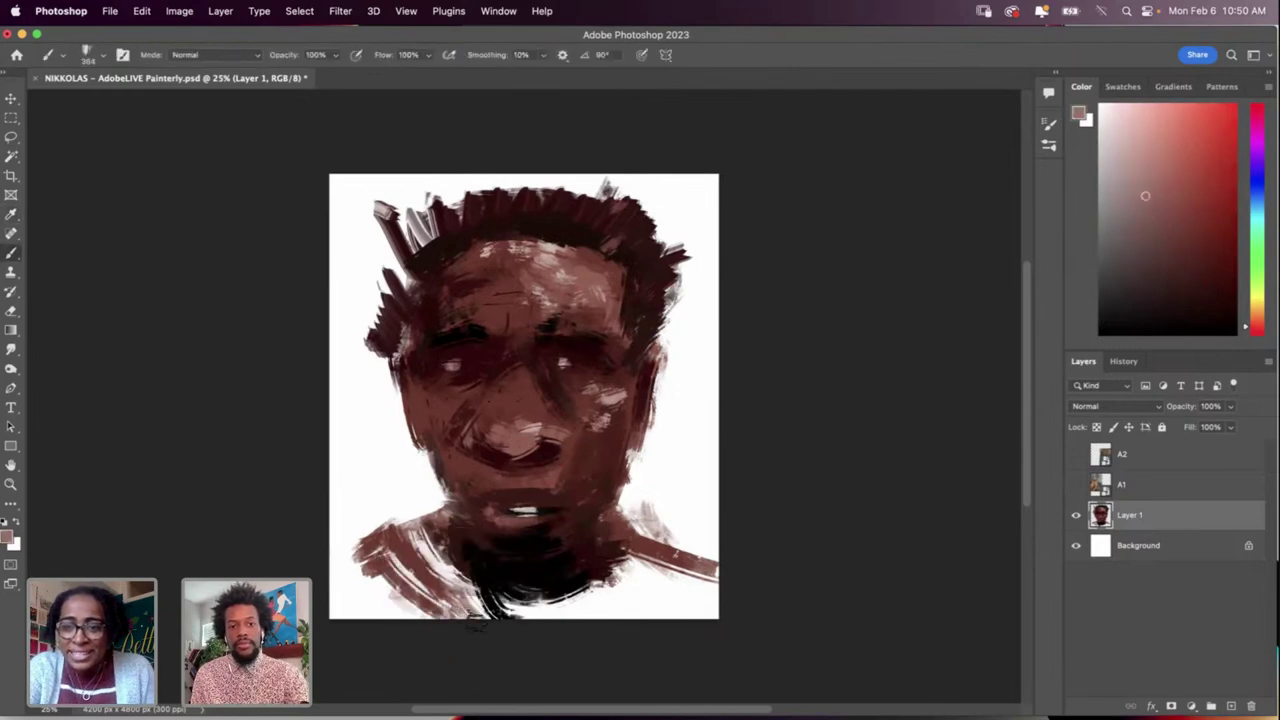
mouse_move(415, 566)
left_mouse_down()
mouse_move(452, 610)
mouse_move(470, 610)
left_mouse_up()
mouse_move(645, 603)
left_mouse_down()
mouse_move(540, 642)
mouse_move(620, 606)
mouse_move(689, 606)
mouse_move(615, 598)
left_mouse_up()
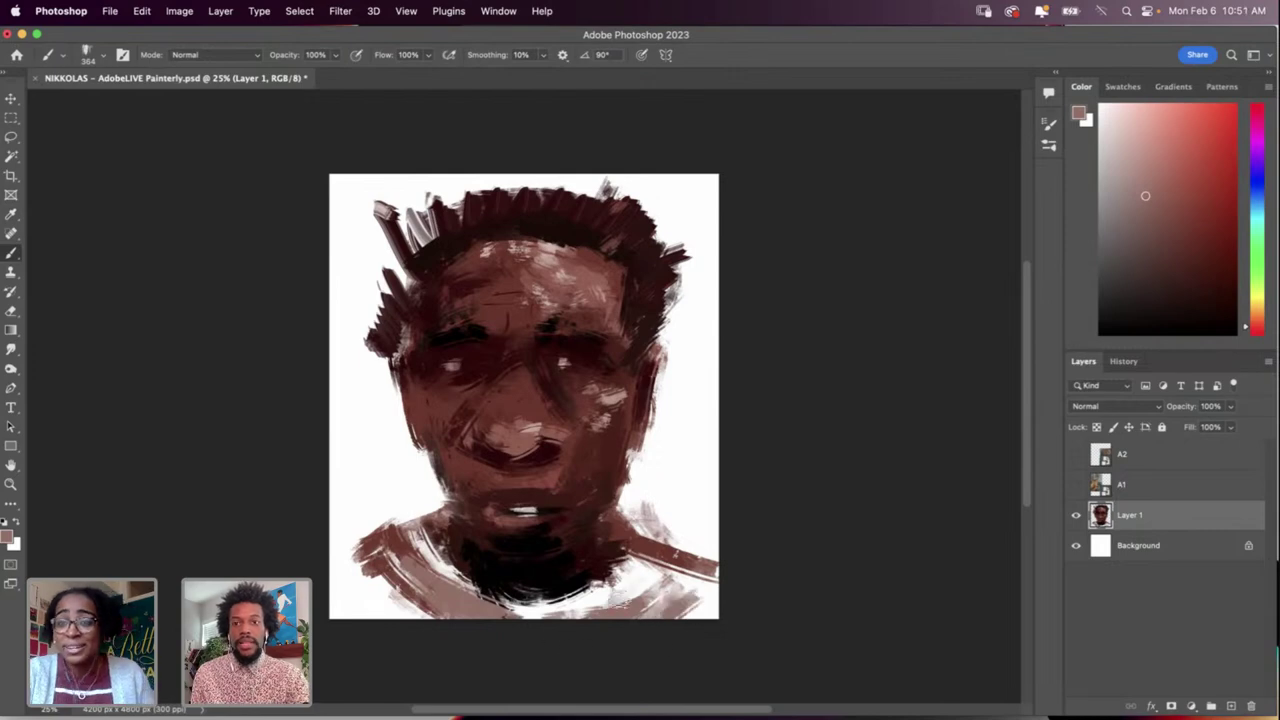
mouse_move(395, 605)
left_mouse_down()
mouse_move(363, 604)
mouse_move(430, 645)
mouse_move(403, 620)
left_mouse_up()
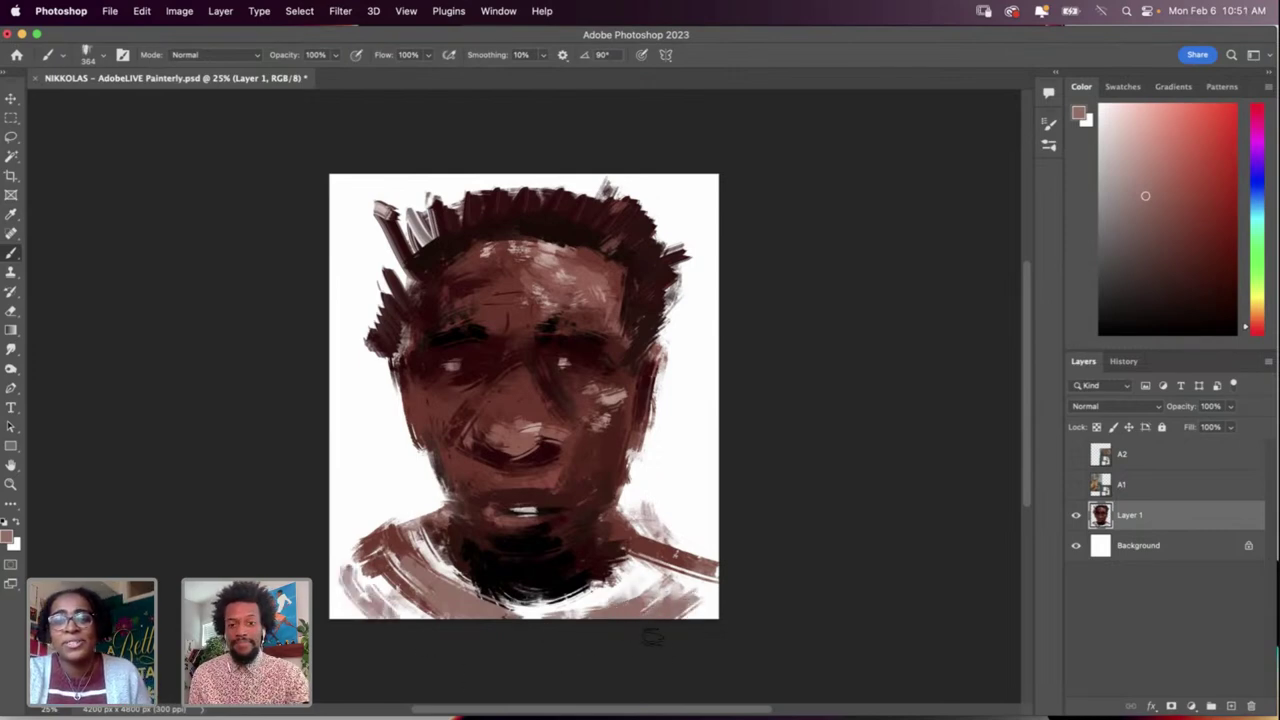
Step: Sample black from the neck shadow and darken the beard area around the chin and lower lip
key("i")
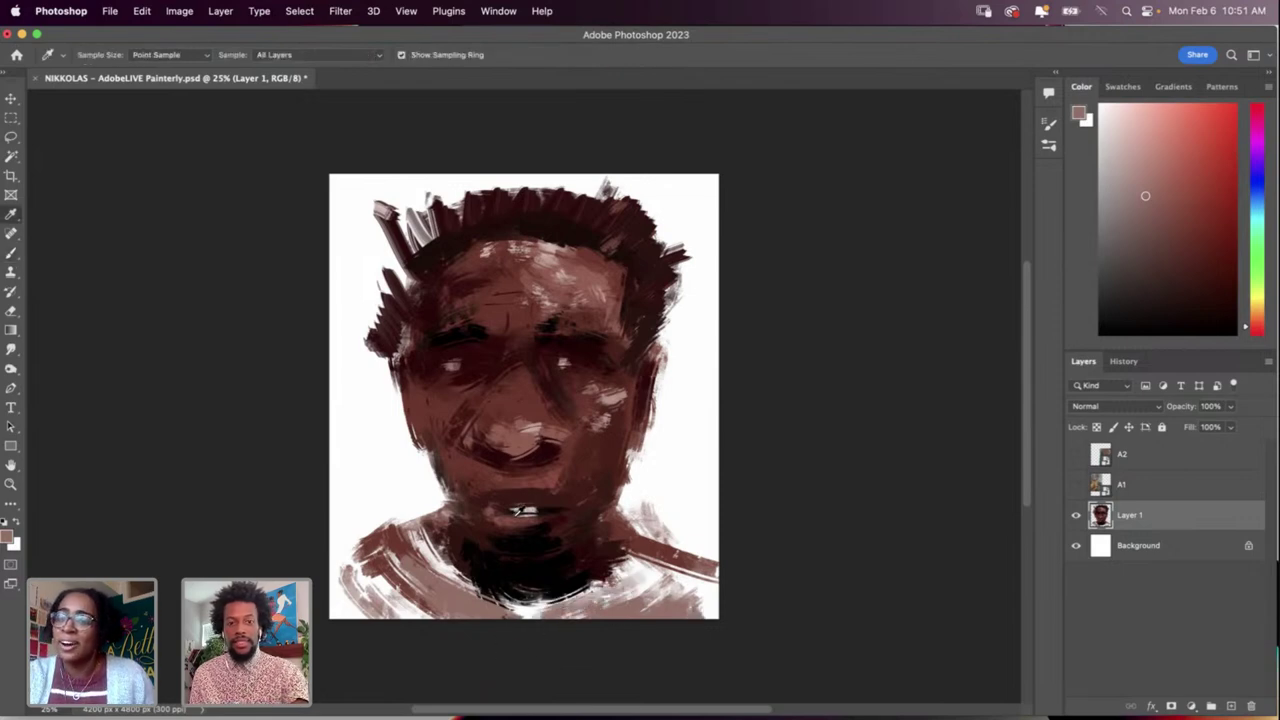
left_click(505, 573)
key("b")
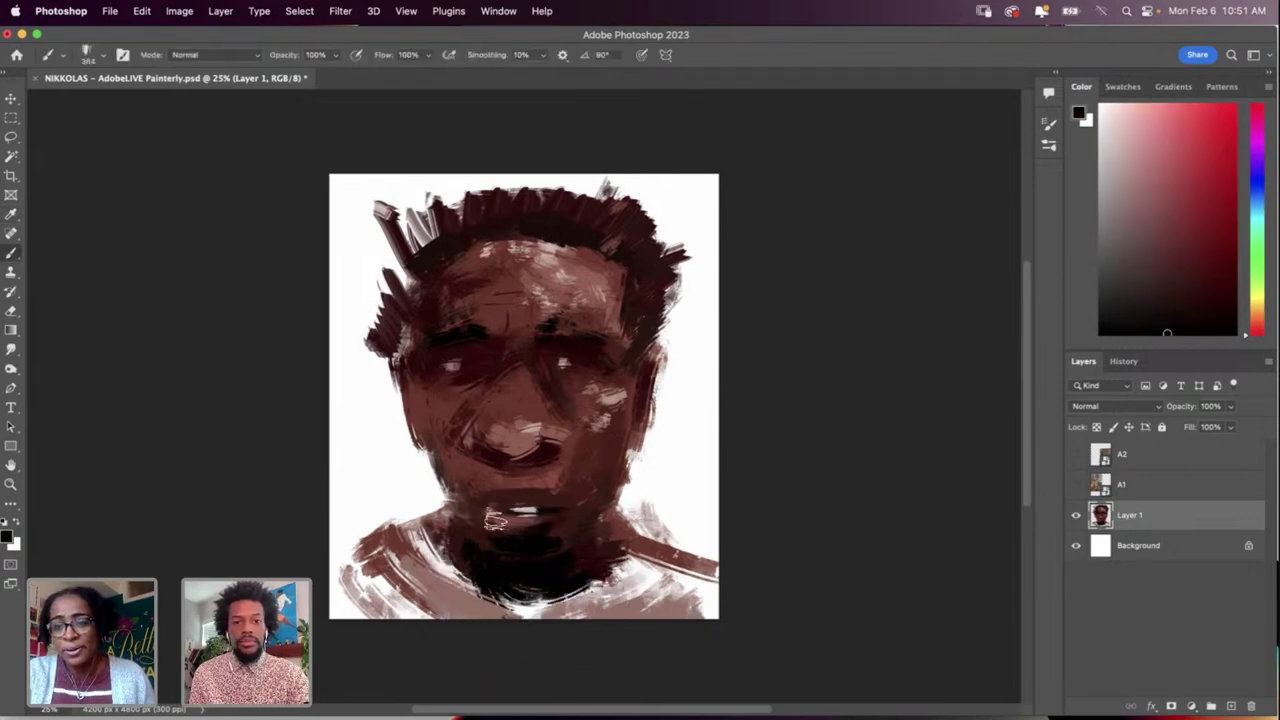
key("i")
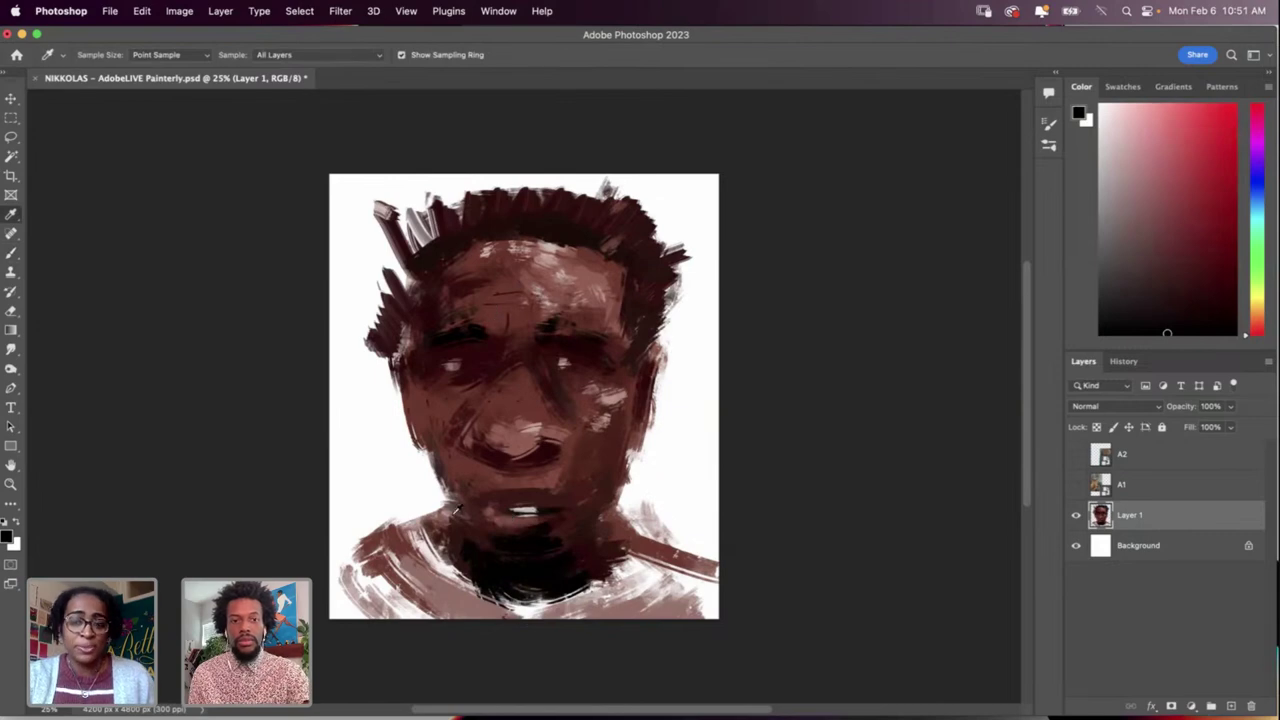
left_click(491, 567)
key("b")
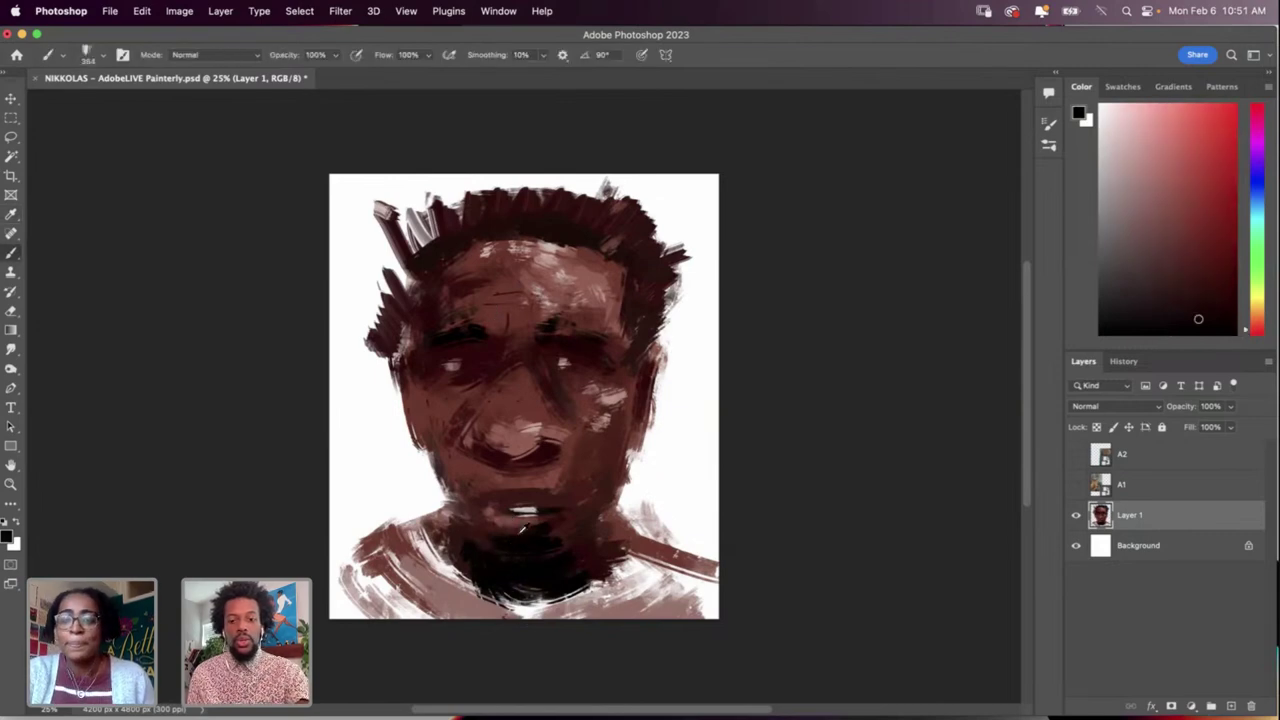
Step: Replace the sampled pale pink foreground with white and choose the 300 px textured brush at 412 px
key("i")
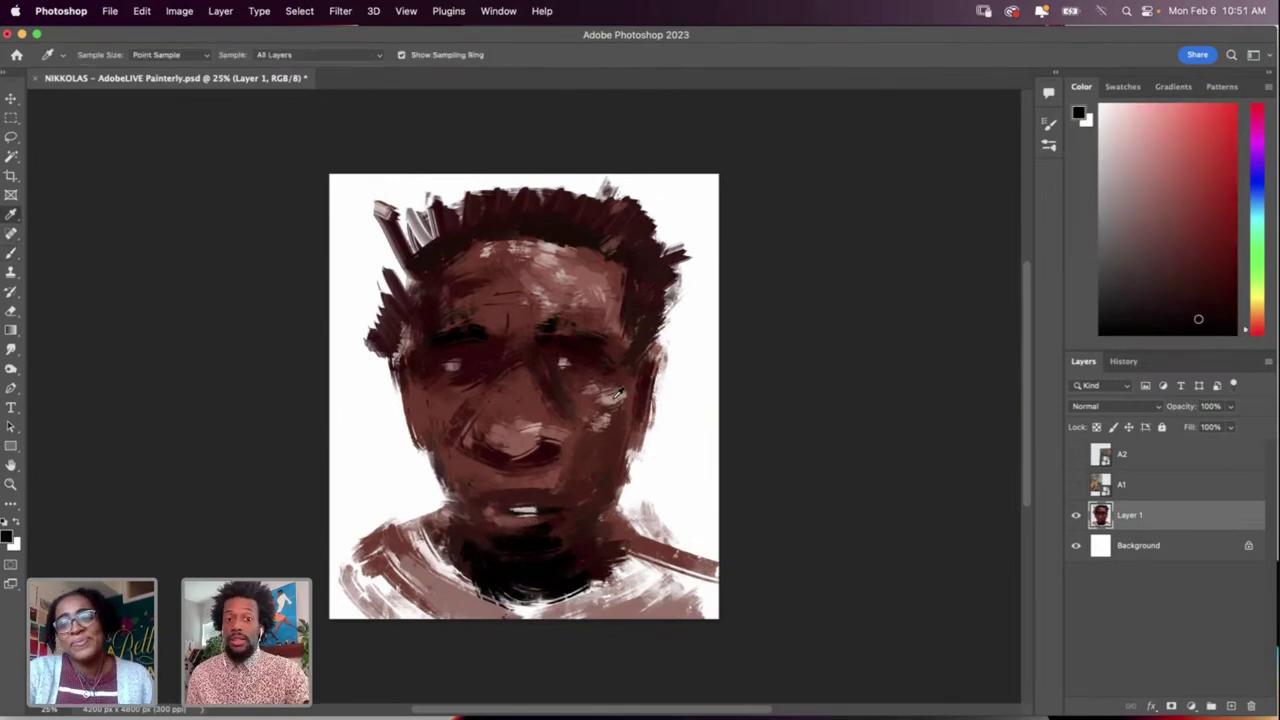
left_click(614, 399)
key("b")
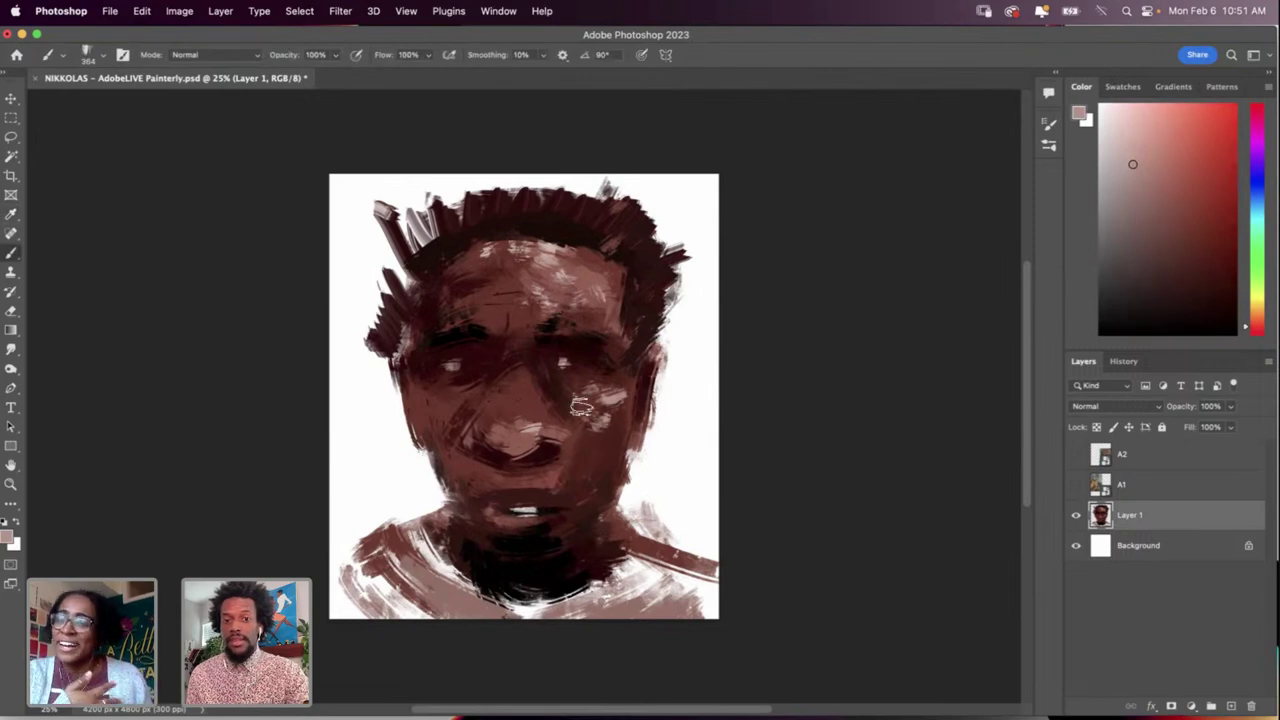
key("i")
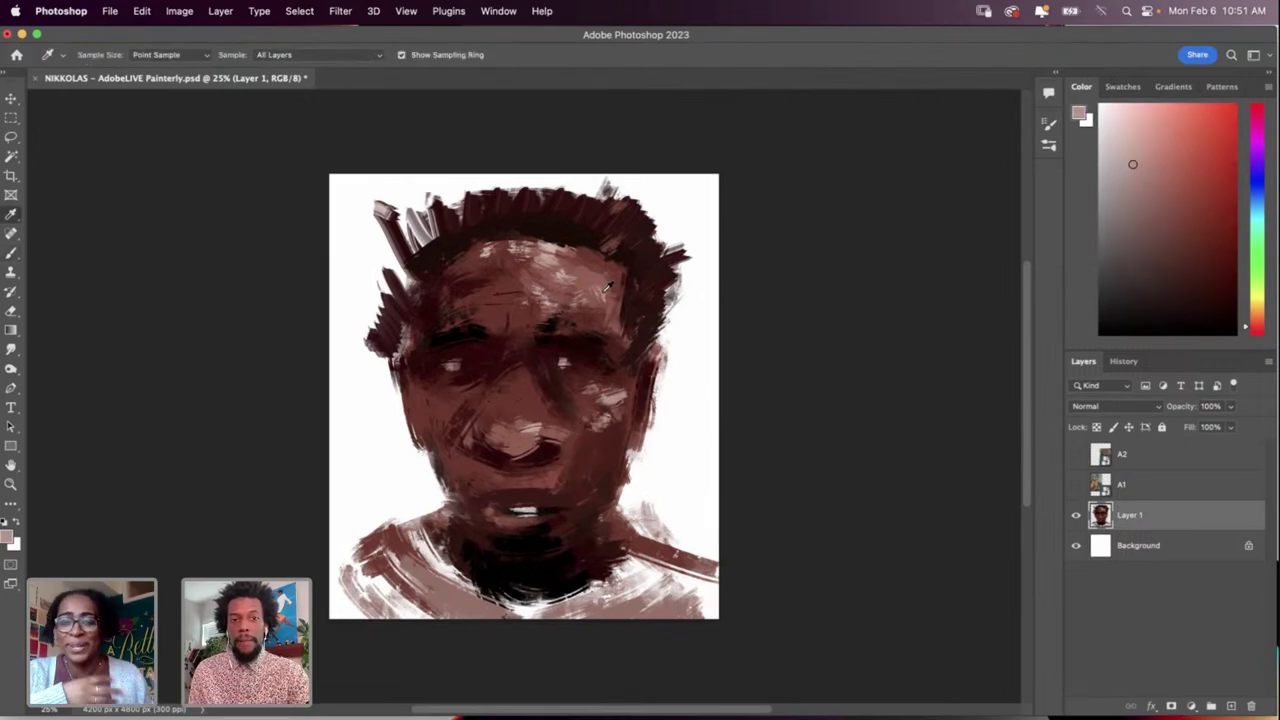
key("d")
key("x")
key("b")
right_click(612, 302)
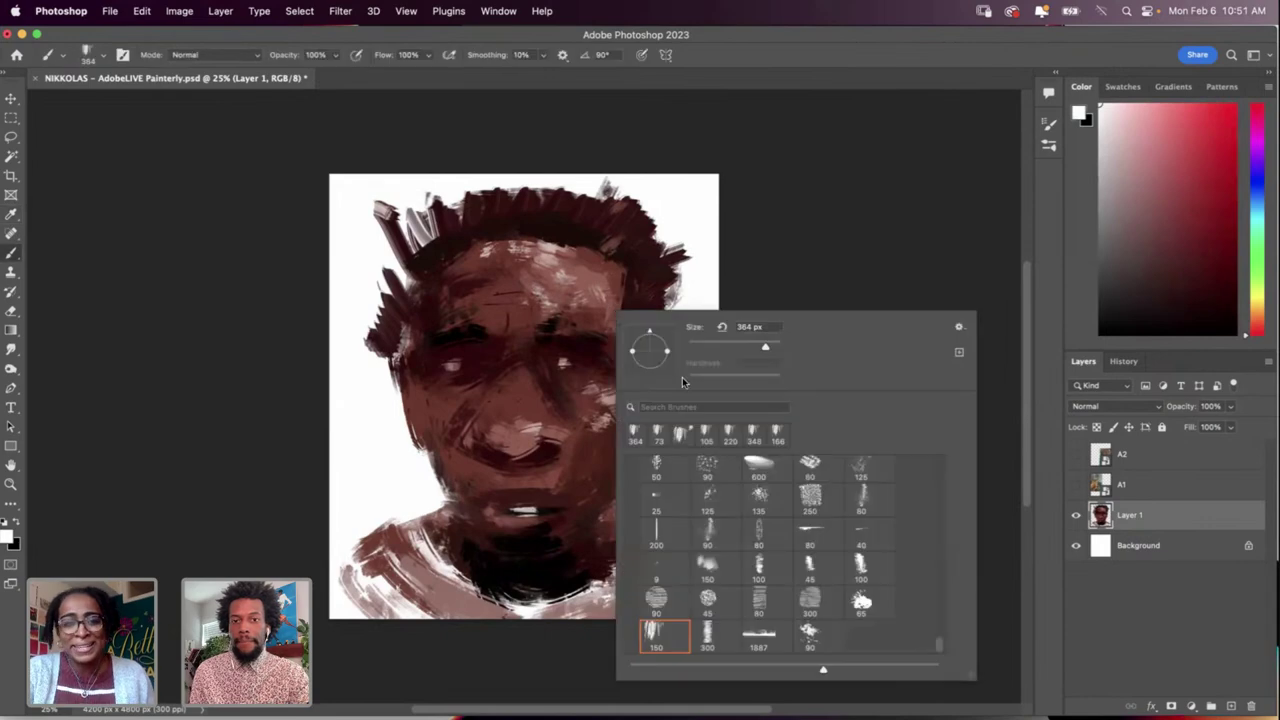
left_click(805, 600)
left_click_drag(764, 347, 769, 347)
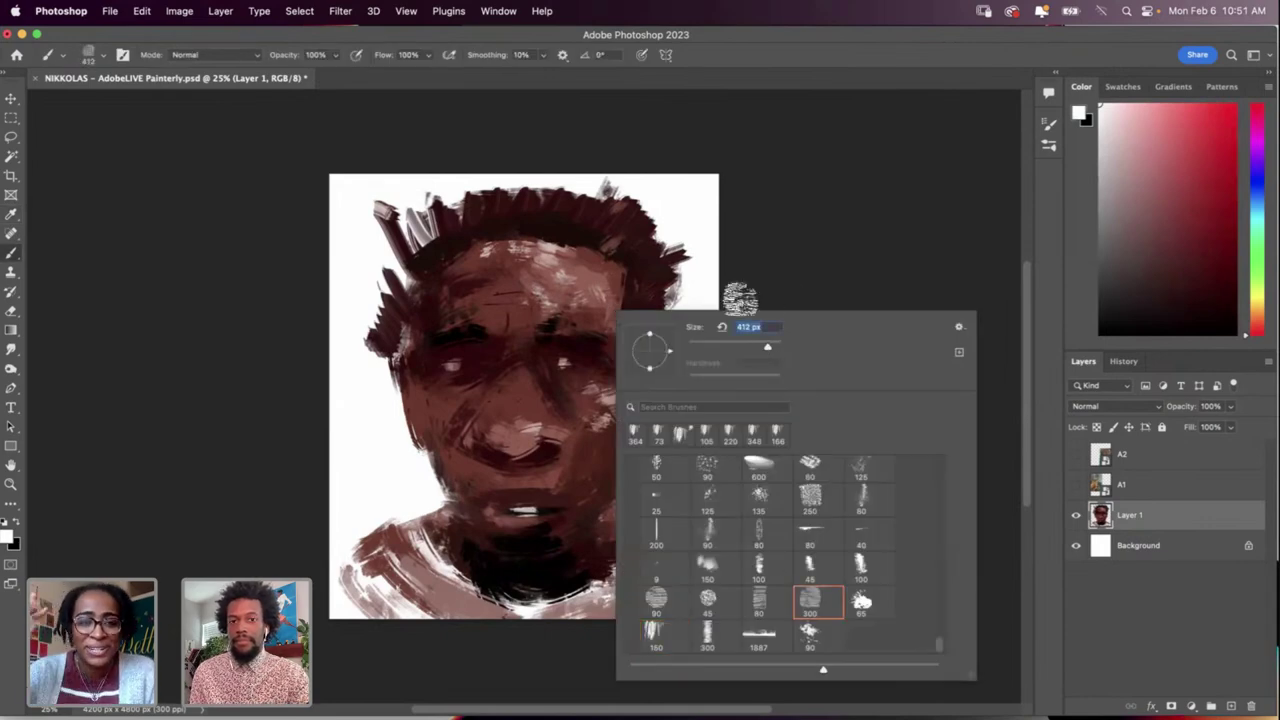
left_click(578, 298)
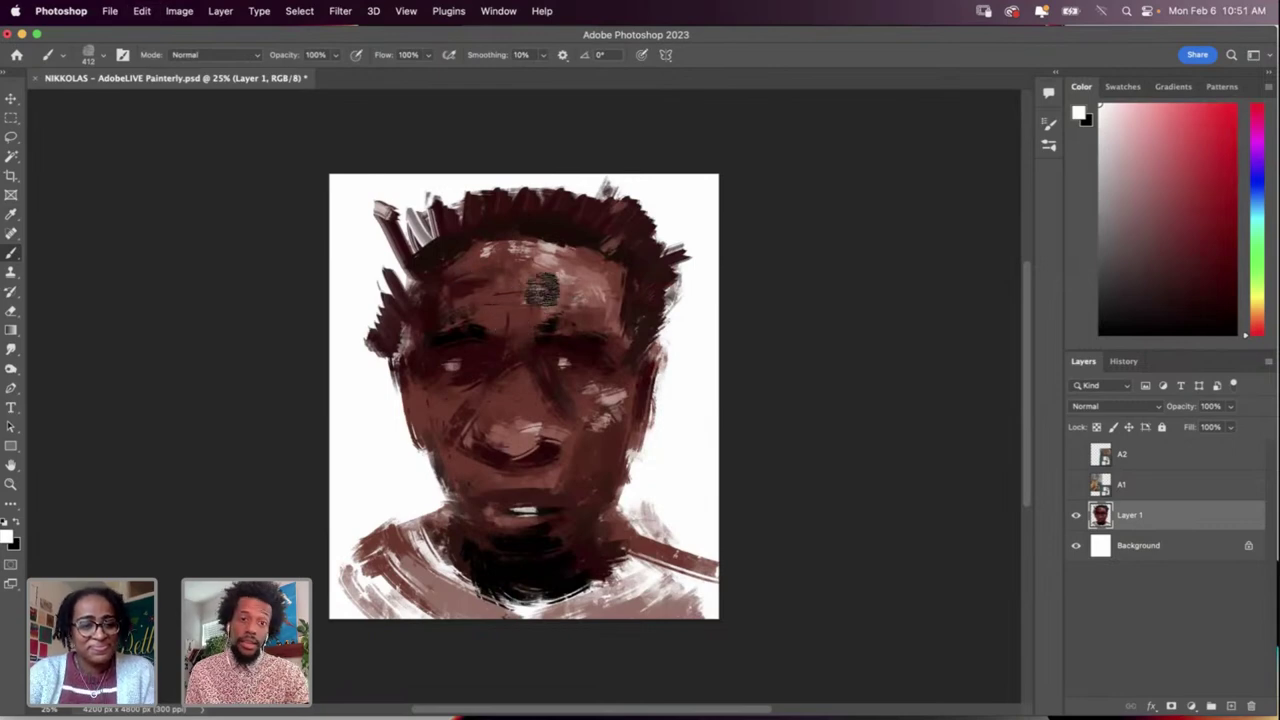
Step: Sample near-black from the hairline and paint loose outer hair strokes around the head with the bristle brush at 396 px
key("i")
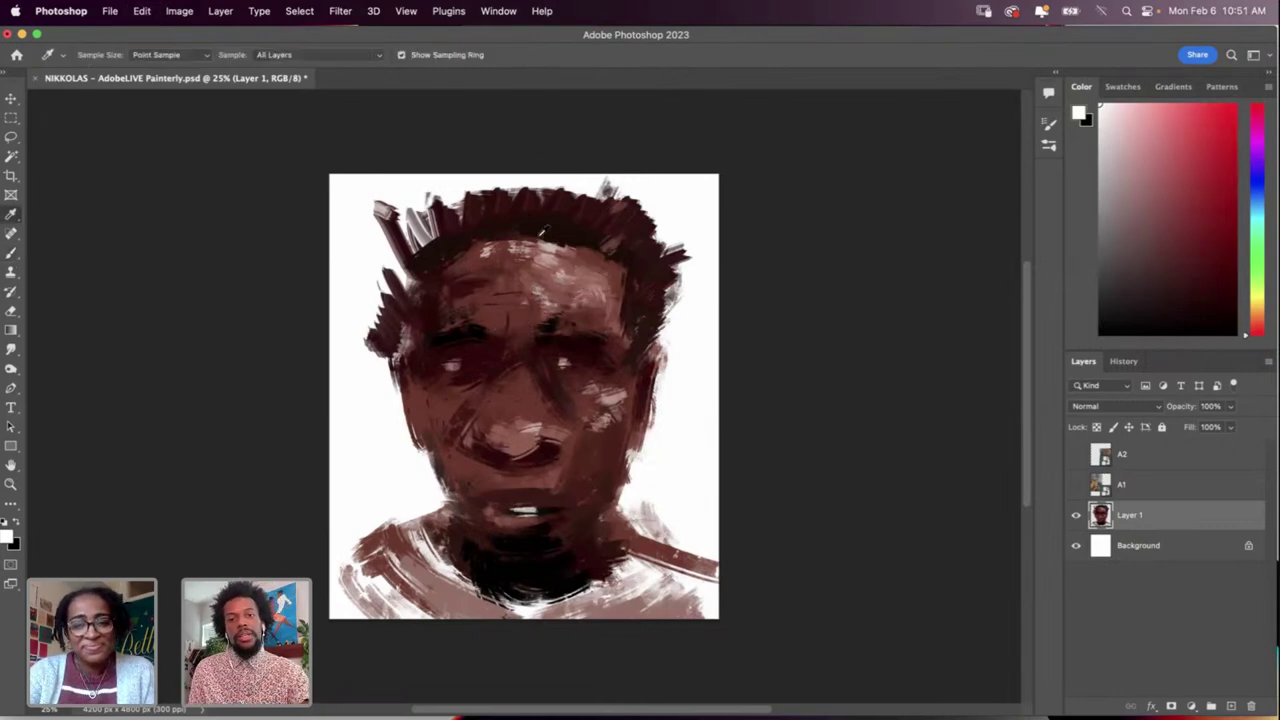
left_click(543, 232)
key("b")
right_click(586, 244)
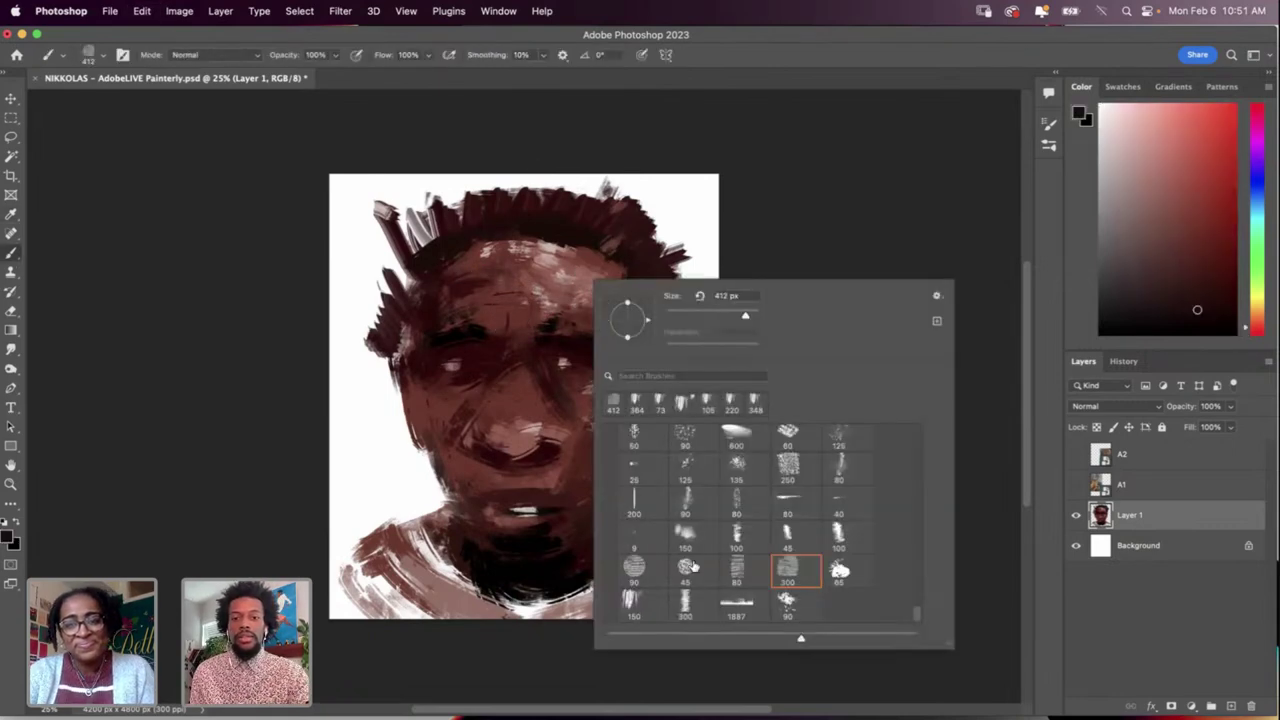
left_click(633, 612)
left_click(572, 217)
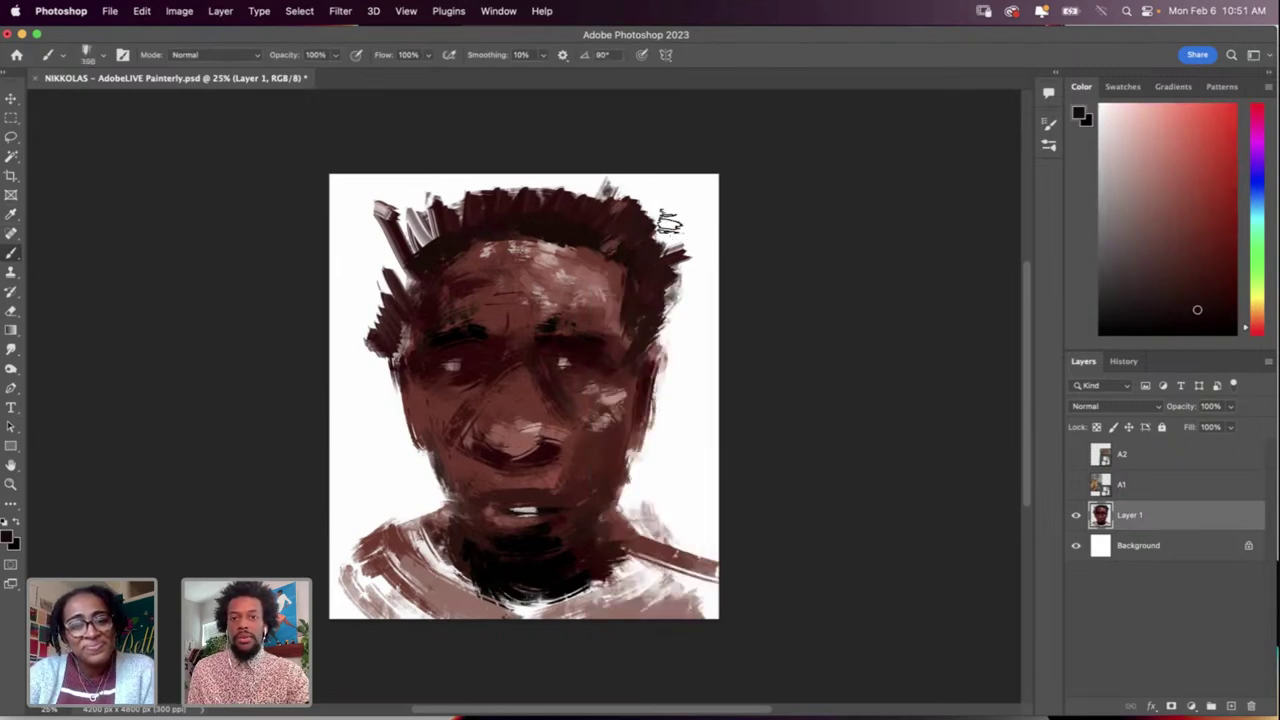
left_click_drag(668, 222, 676, 230)
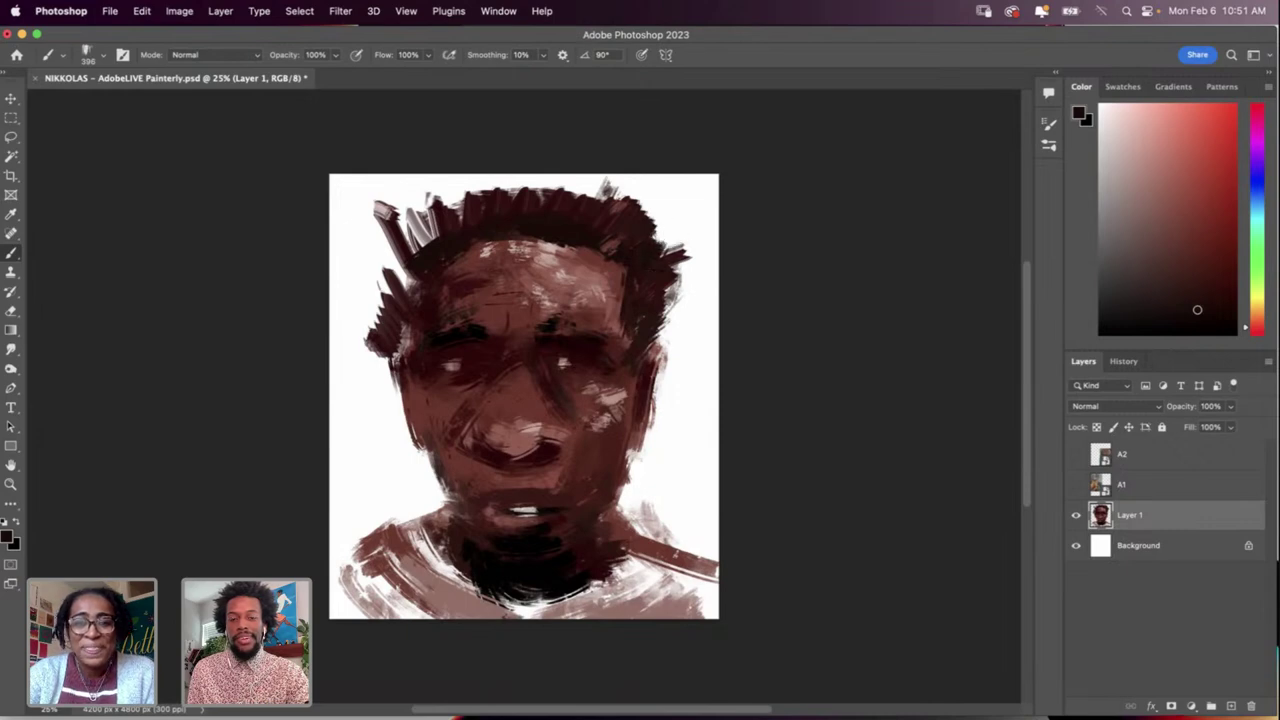
key("alt")
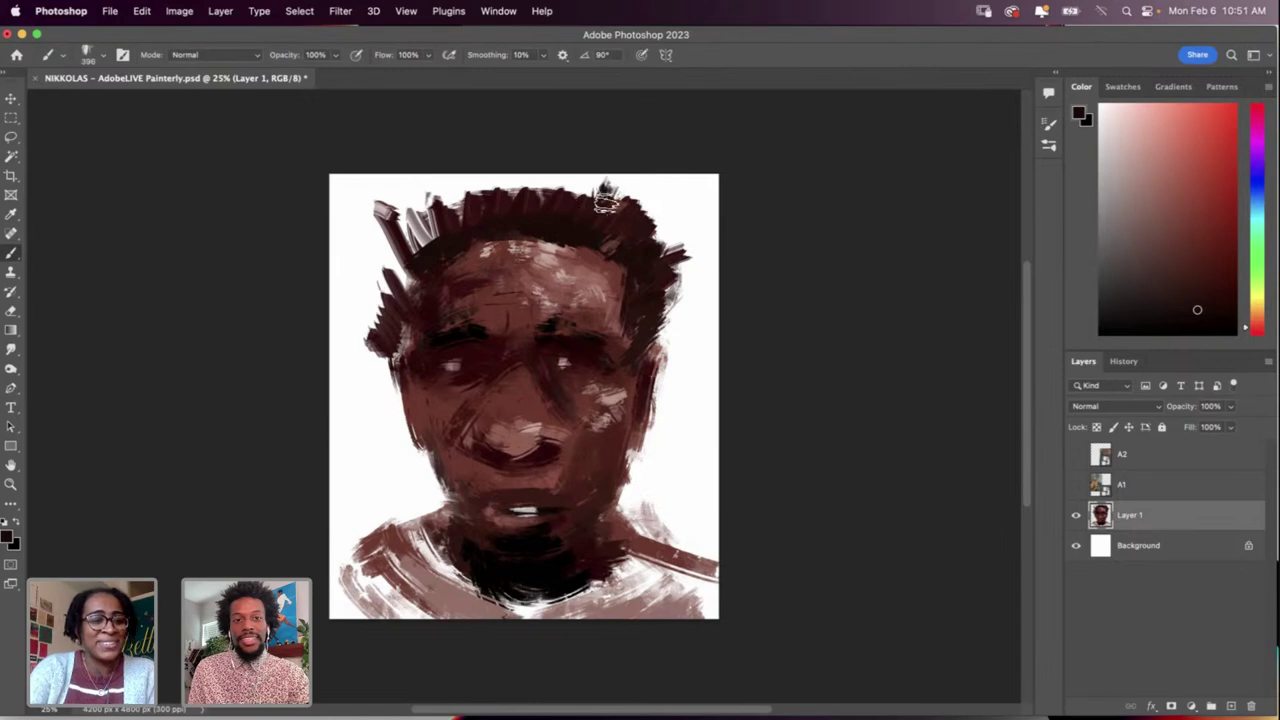
mouse_move(606, 203)
left_mouse_down()
mouse_move(623, 228)
mouse_move(550, 204)
mouse_move(630, 210)
mouse_move(651, 253)
mouse_move(540, 184)
left_mouse_up()
mouse_move(664, 258)
left_mouse_down()
mouse_move(678, 238)
mouse_move(668, 340)
left_mouse_up()
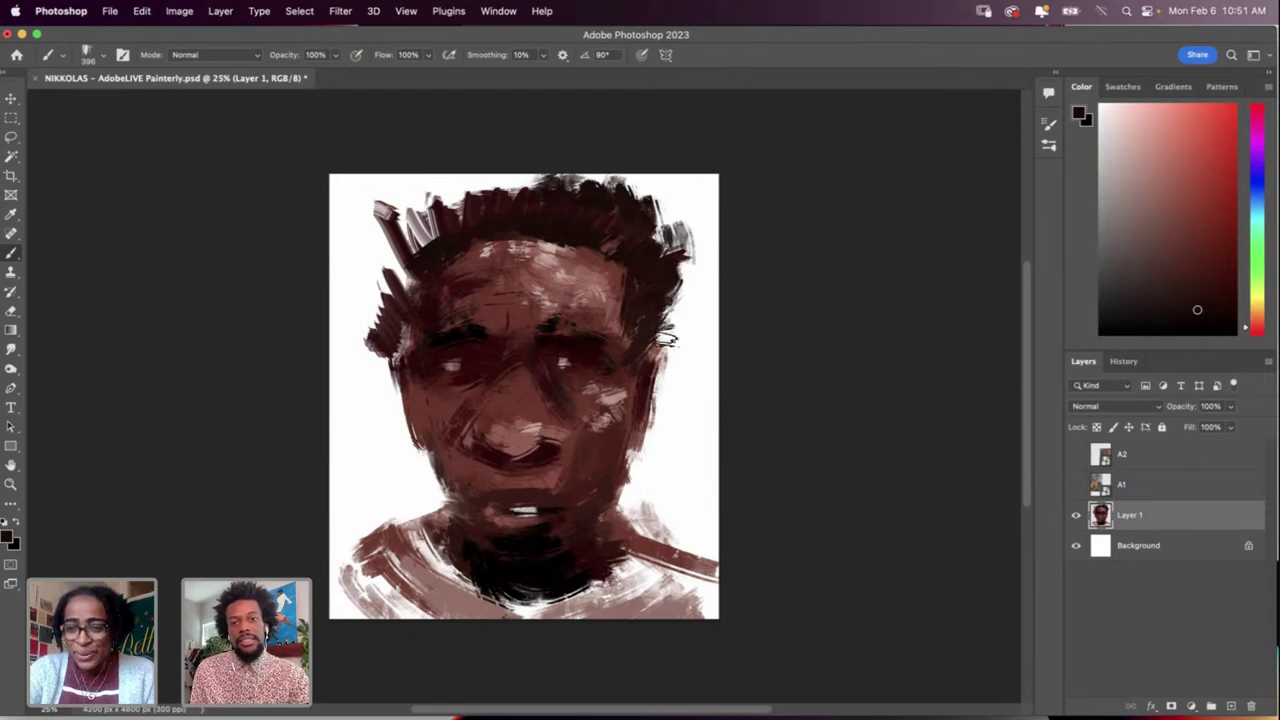
mouse_move(462, 210)
left_mouse_down()
mouse_move(413, 248)
mouse_move(407, 198)
mouse_move(372, 287)
mouse_move(383, 262)
mouse_move(391, 291)
left_mouse_up()
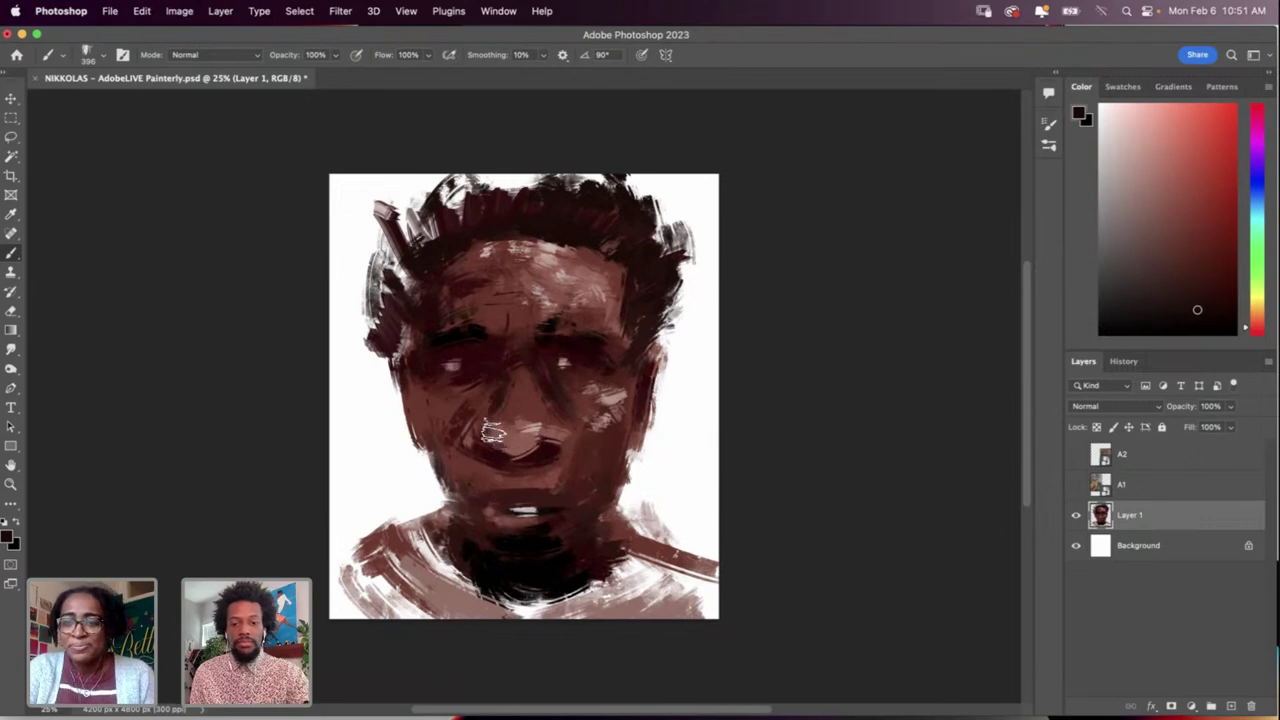
Step: Sample near-black from the hair and paint dark strokes into the hair above the temple on the portrait's left side
key("i")
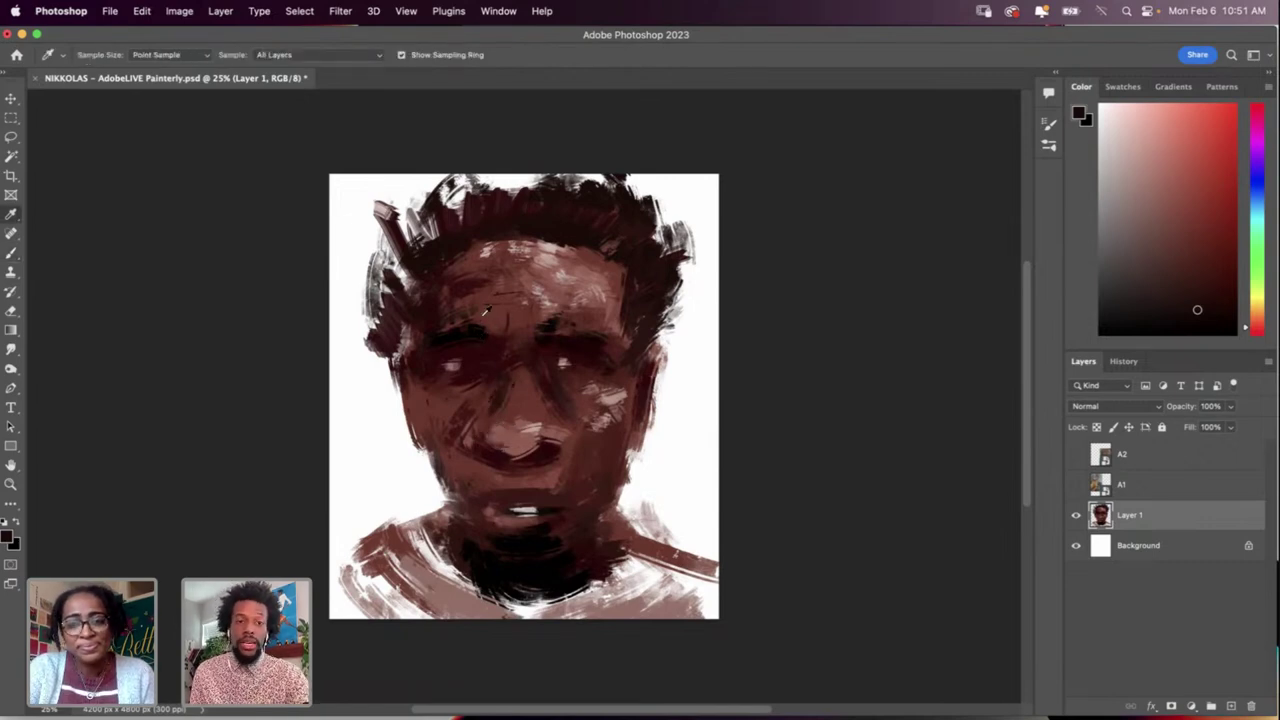
key("b")
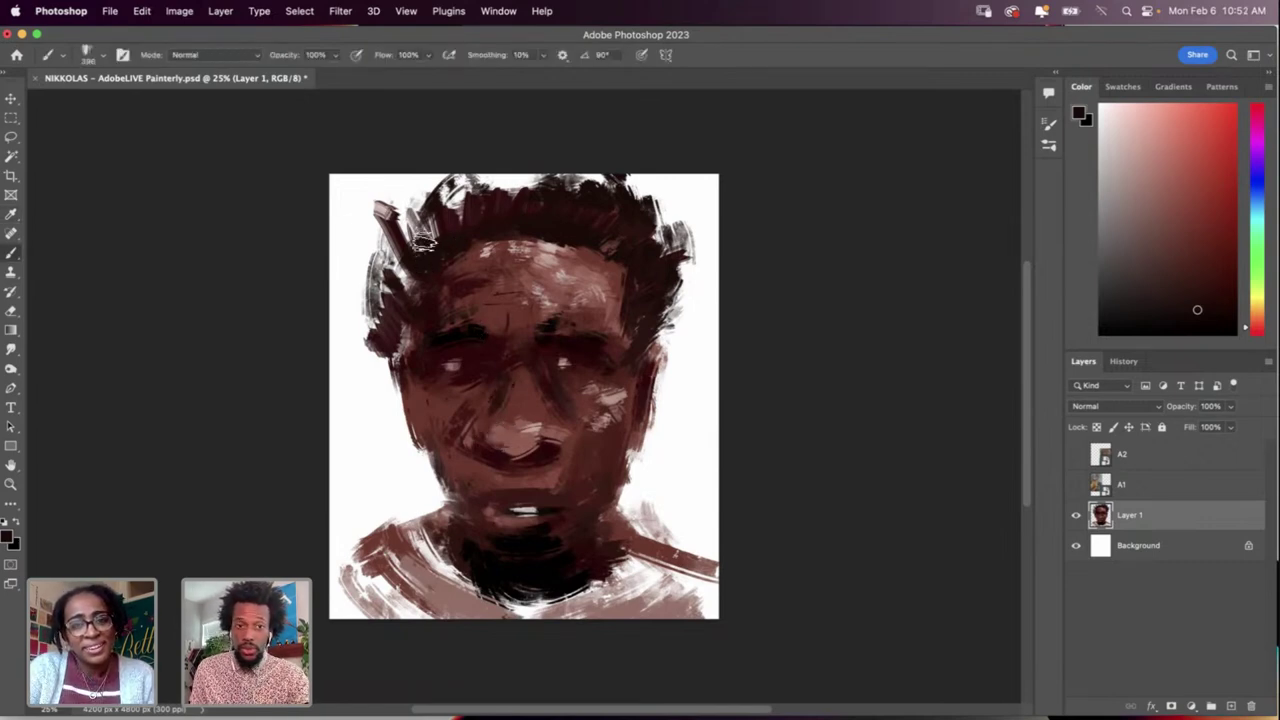
left_click(432, 249, "alt")
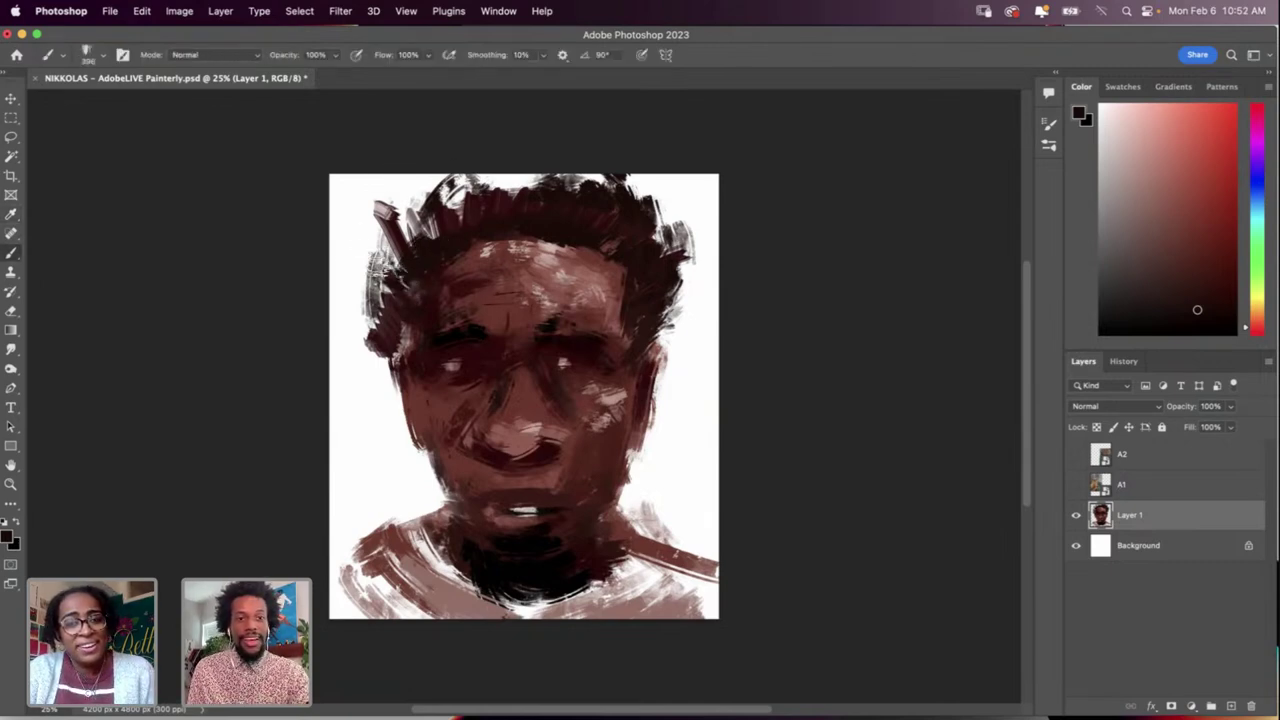
Step: Erase stray strokes along the outer edge of the hair beside the temple on the portrait's left side
key("alt")
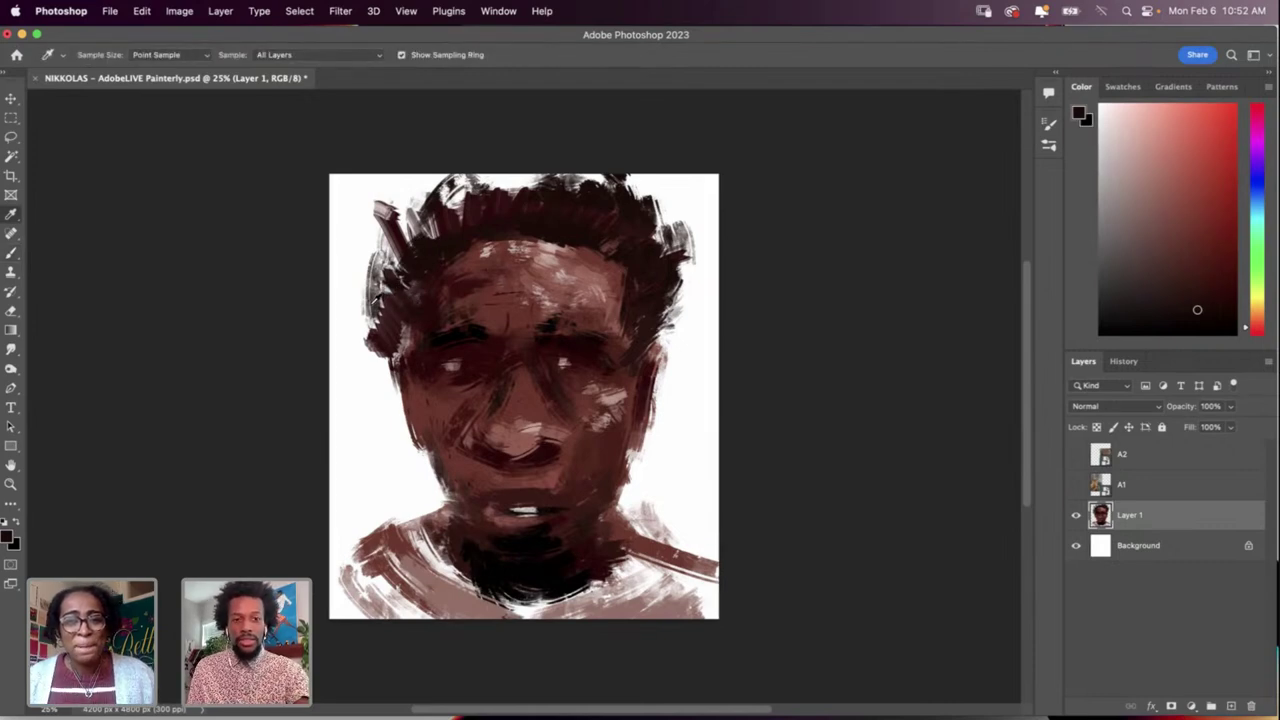
key("e")
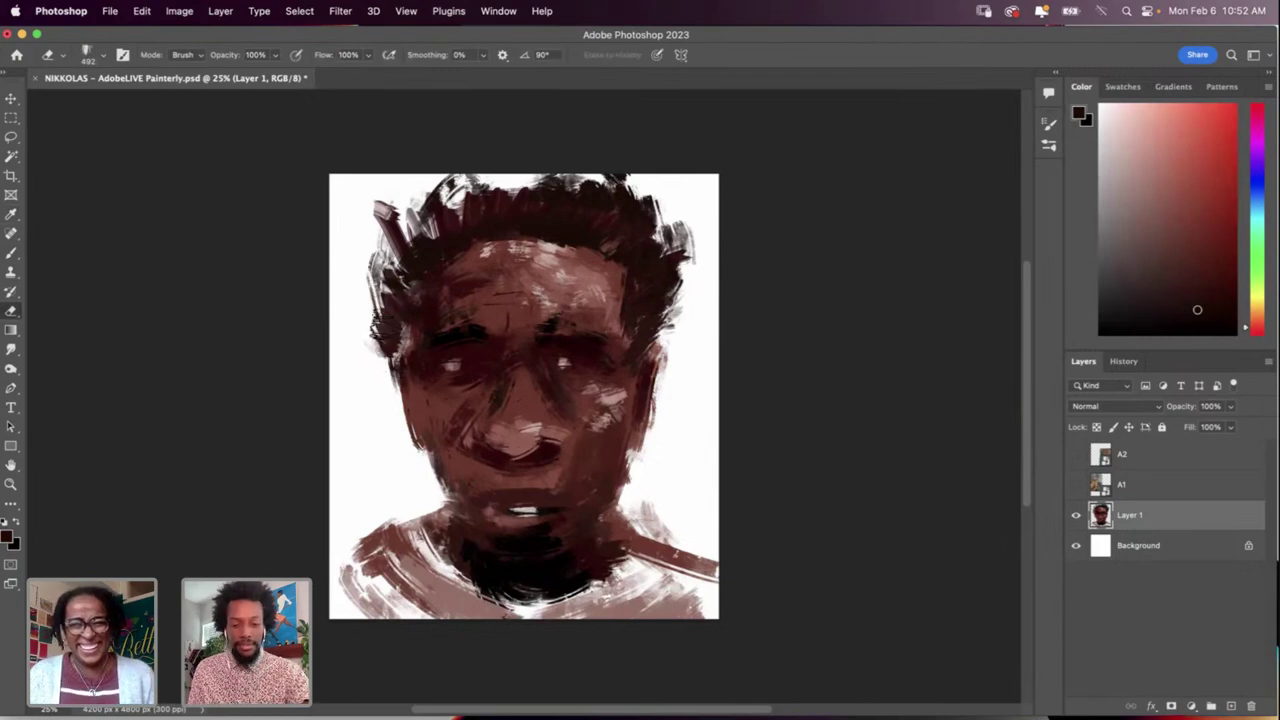
key("i")
Step: Paint more near-black bristle strokes through the top of the hair and down its left side
key("b")
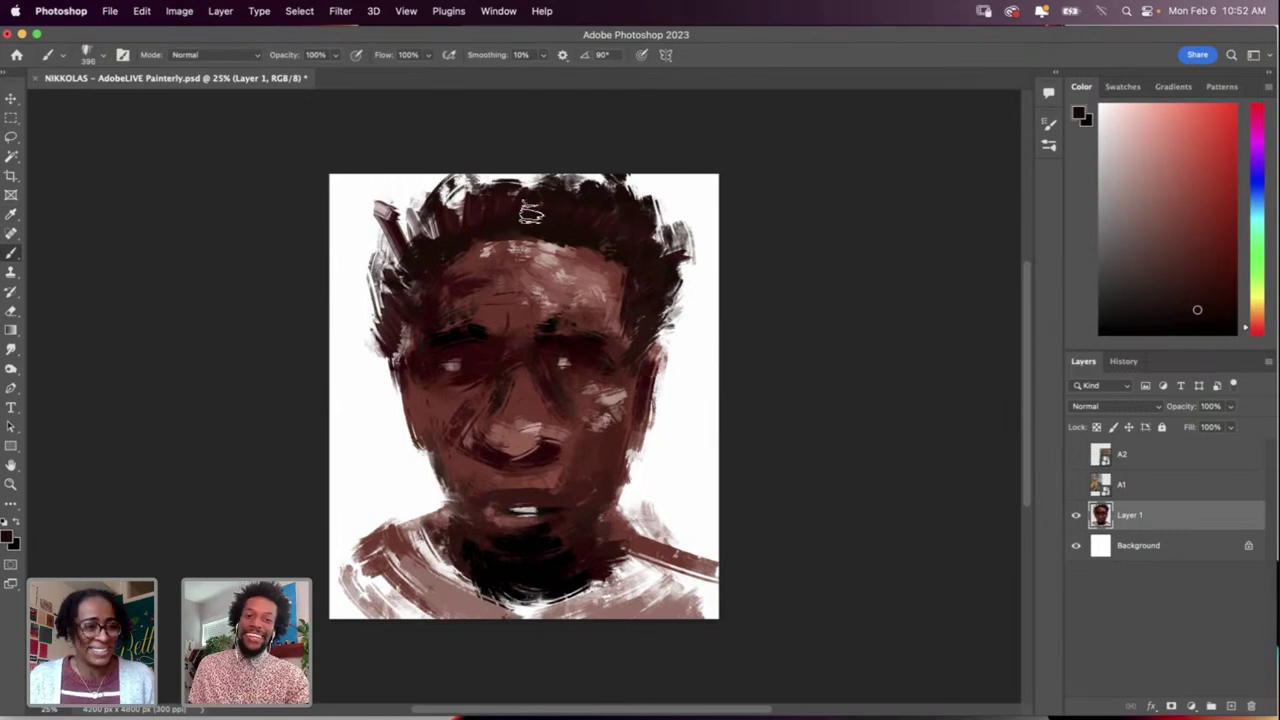
key("i")
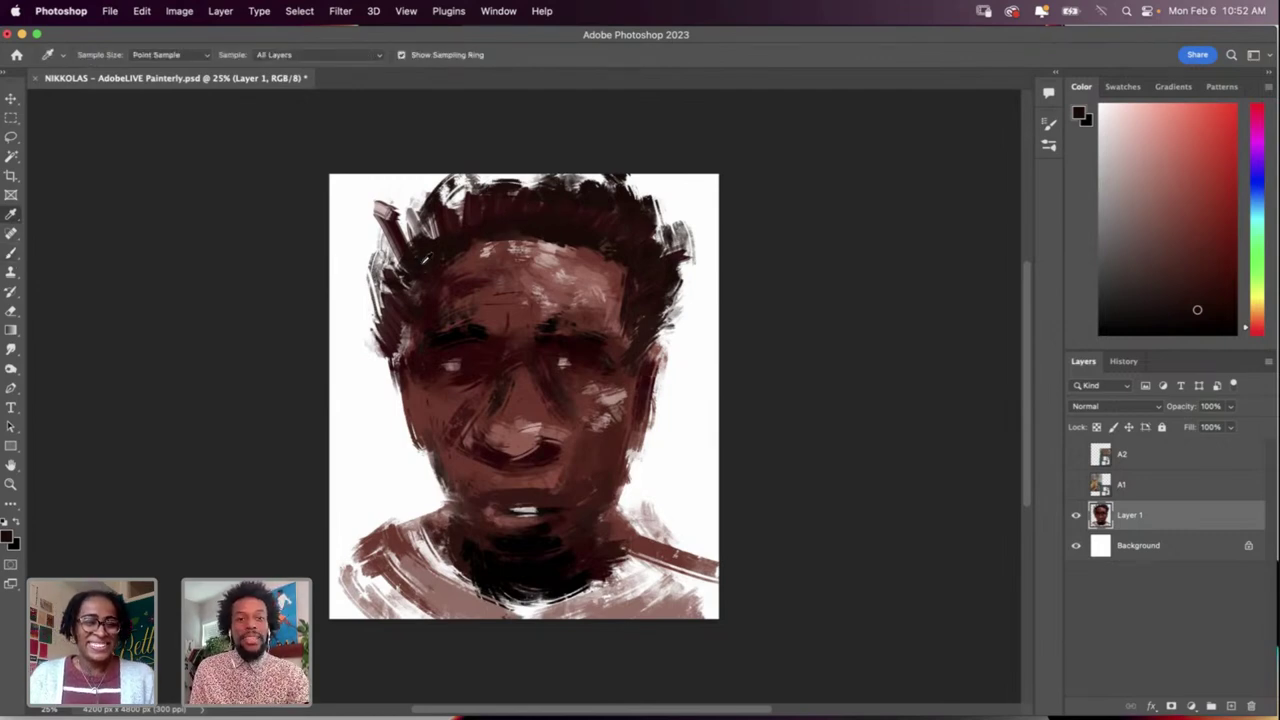
key("b")
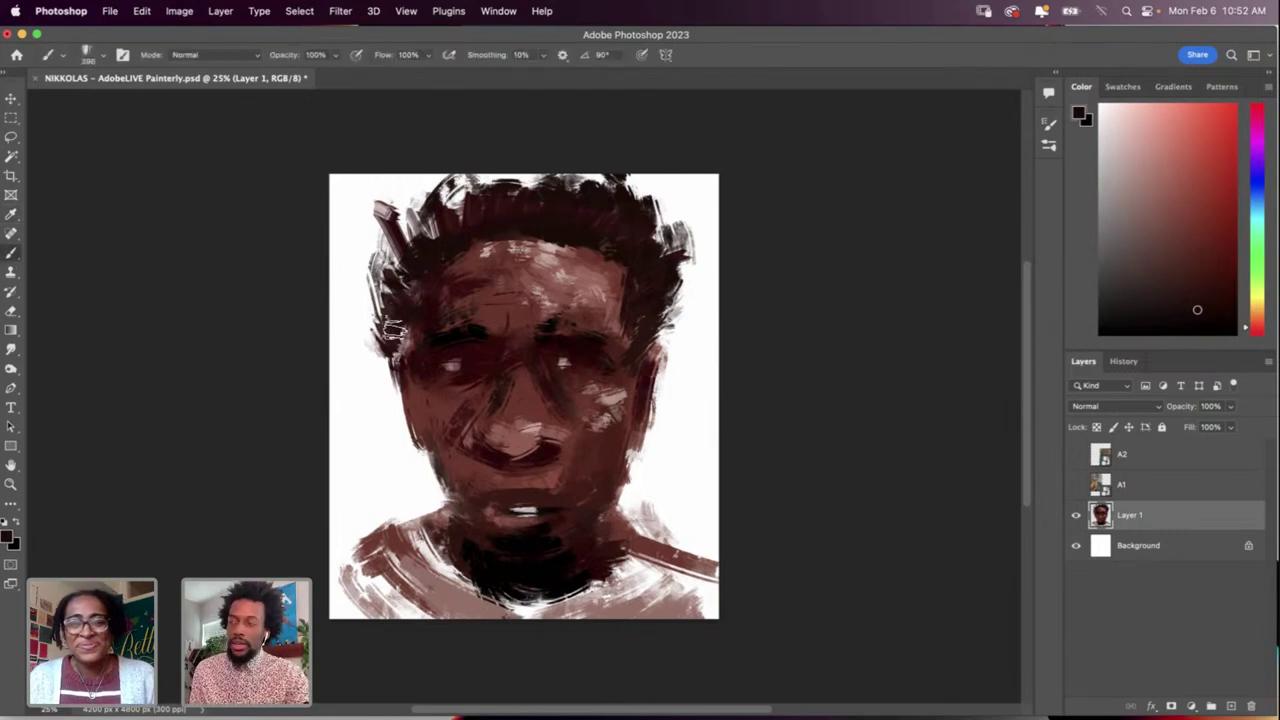
key("i")
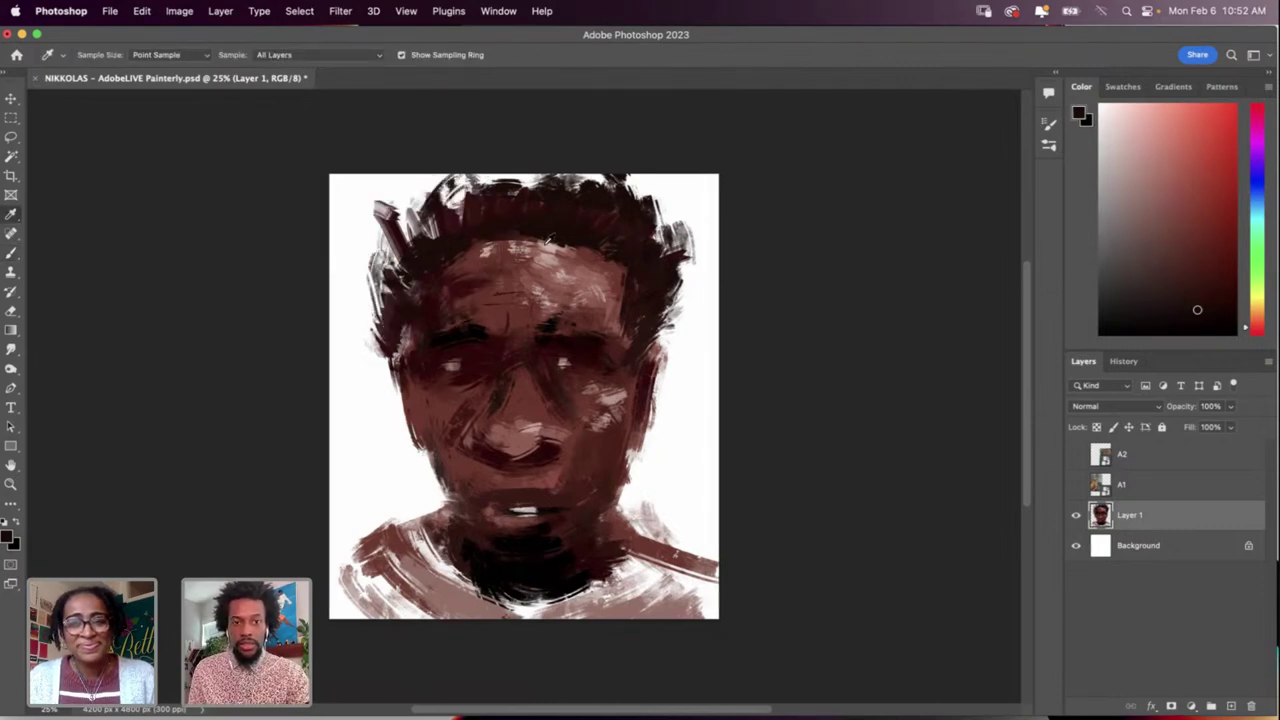
Step: Sample black from the eyebrow on the portrait's left side and darken the eye socket with the bristle brush at 396 px
key("b")
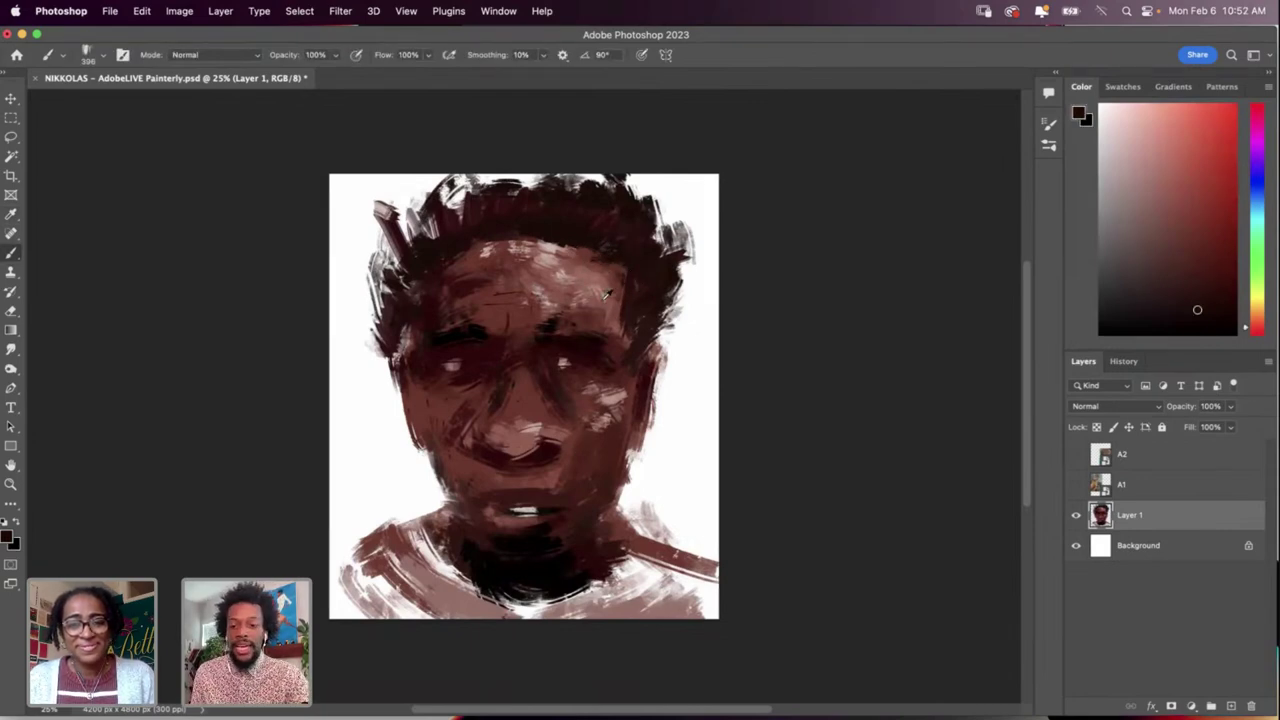
key("i")
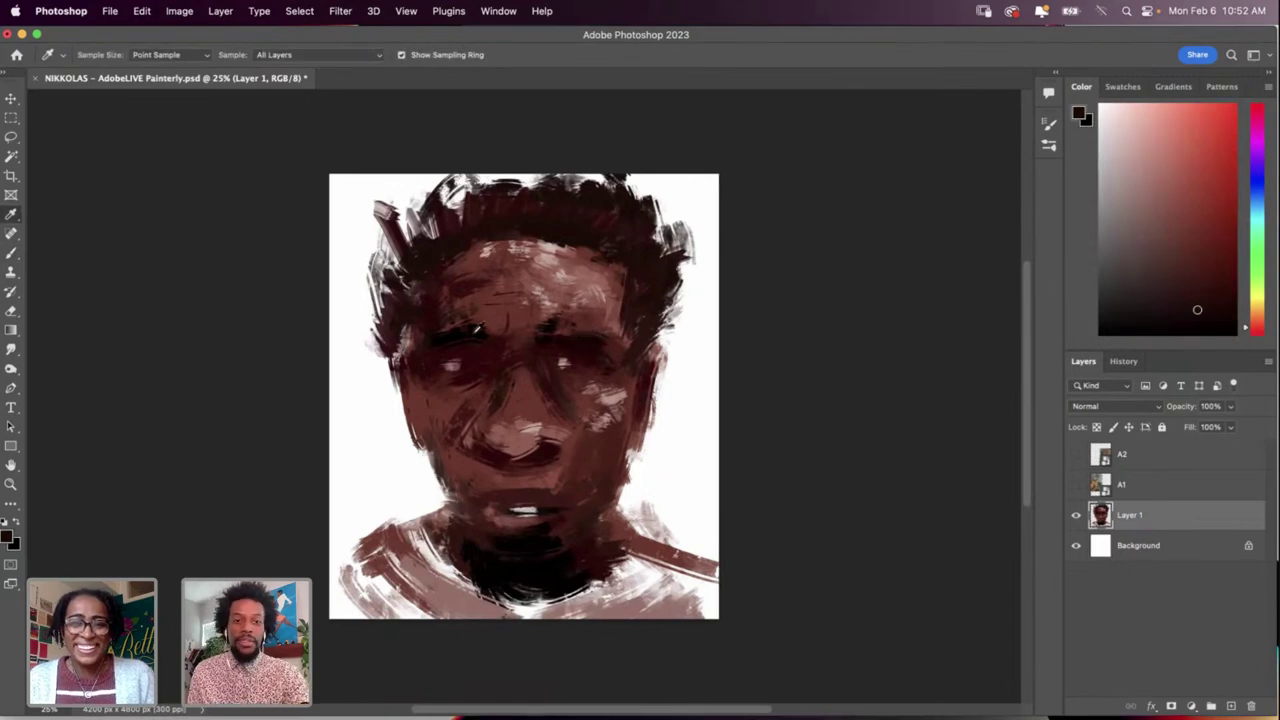
left_click(468, 330)
key("b")
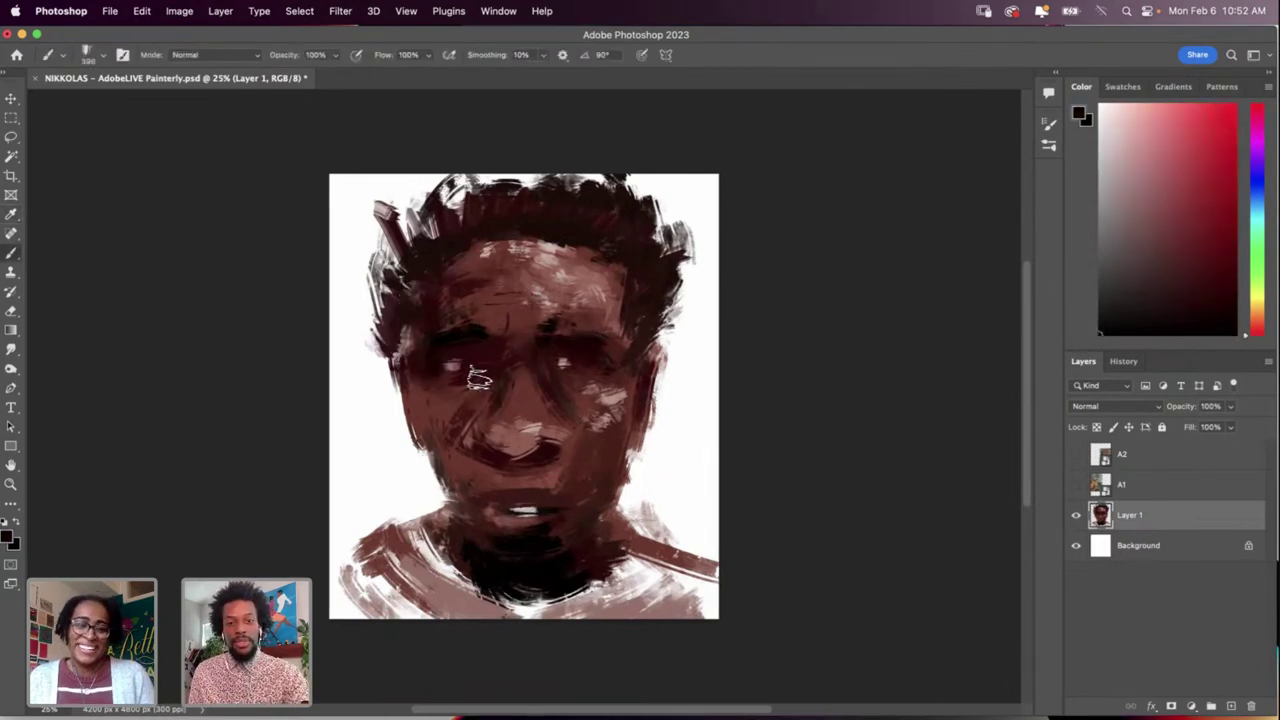
mouse_move(436, 380)
left_mouse_down()
mouse_move(484, 379)
mouse_move(466, 384)
left_mouse_up()
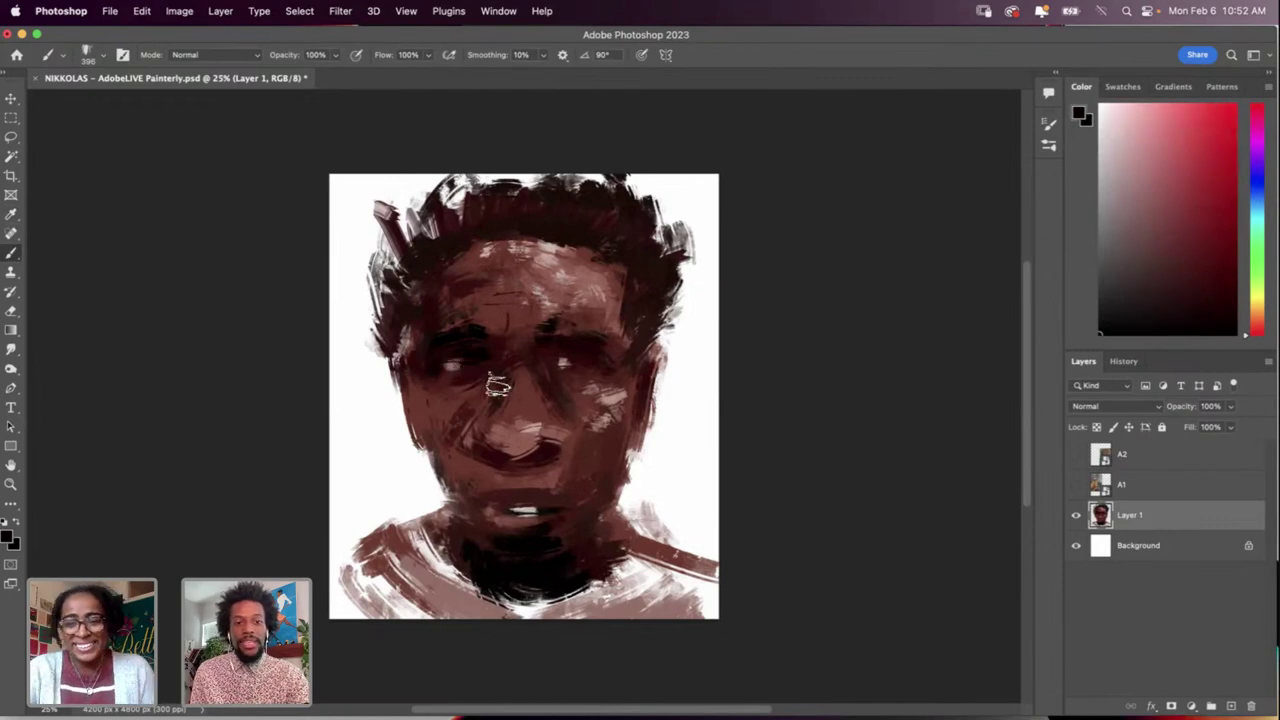
Step: Define the lids and lower edge of the portrait's left-side eye with fine black strokes at 59 and 83 px
right_click(480, 402)
key("Return")
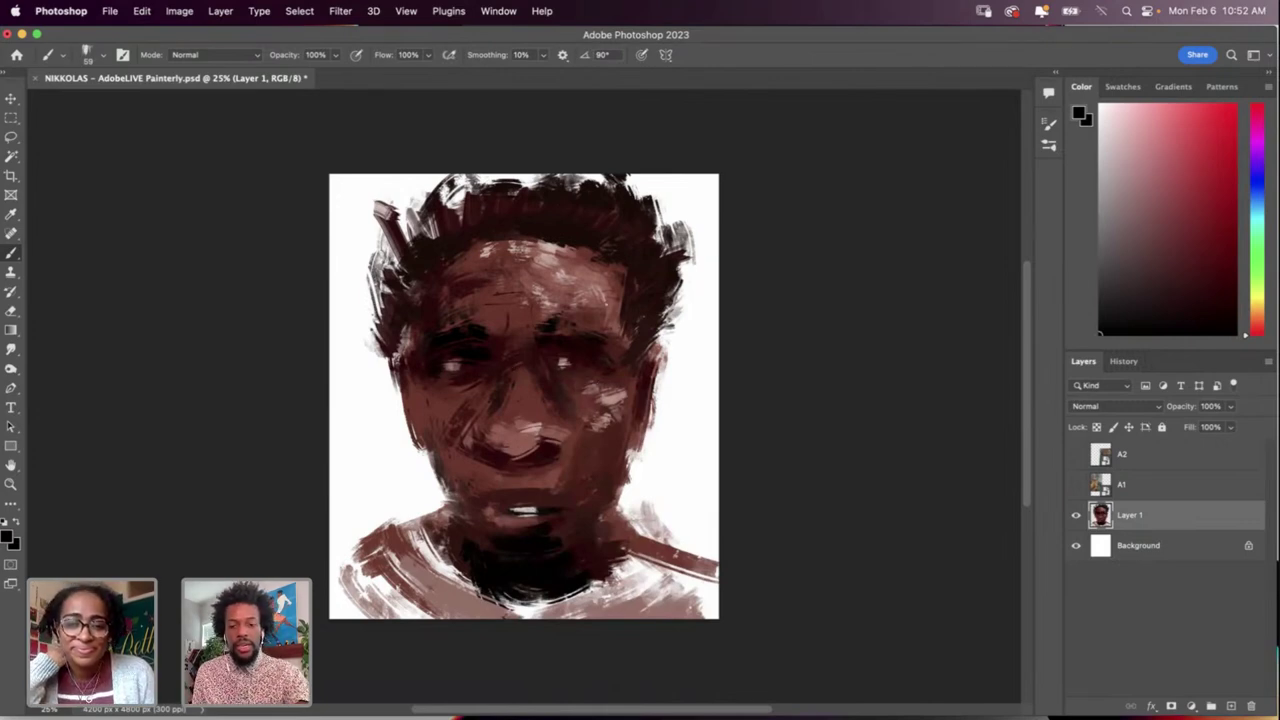
key("i")
key("b")
right_click(578, 342)
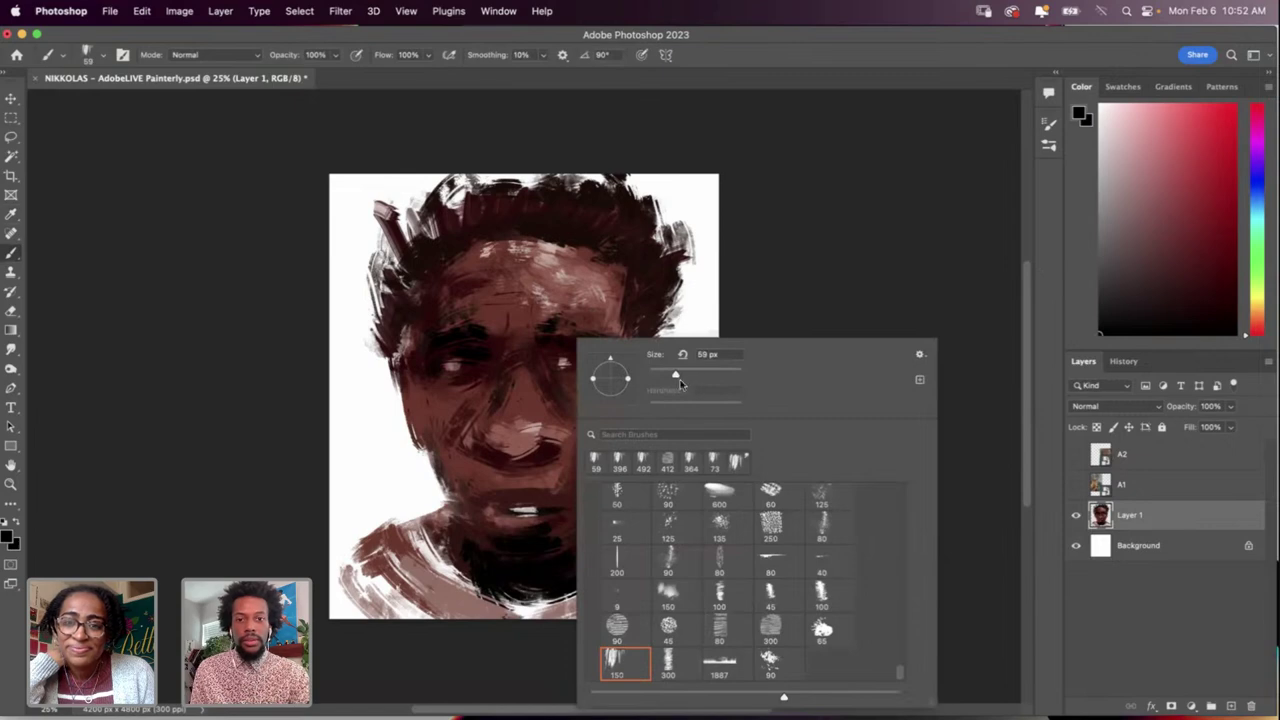
left_click_drag(444, 372, 458, 374)
key("super+z")
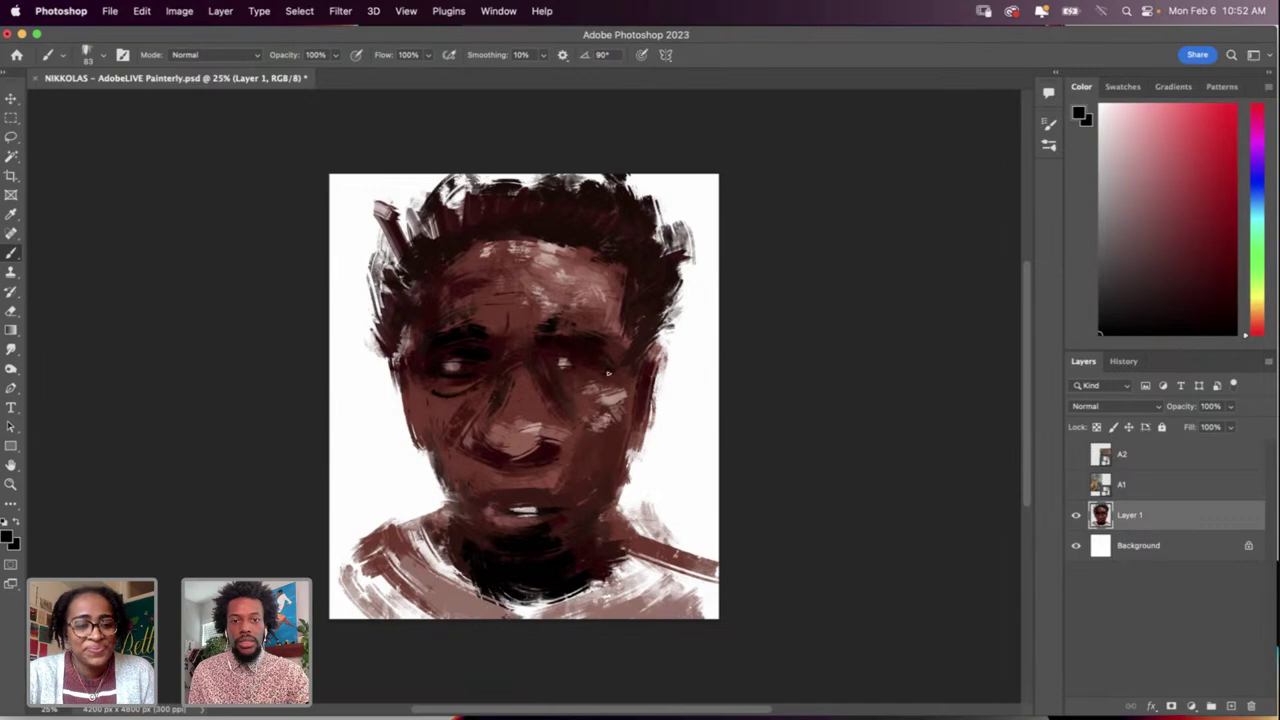
Step: Sample brown and dark red tones from the forehead, eye area and cheek and blend the skin below the left-side eye
key("i")
left_click(516, 291)
key("b")
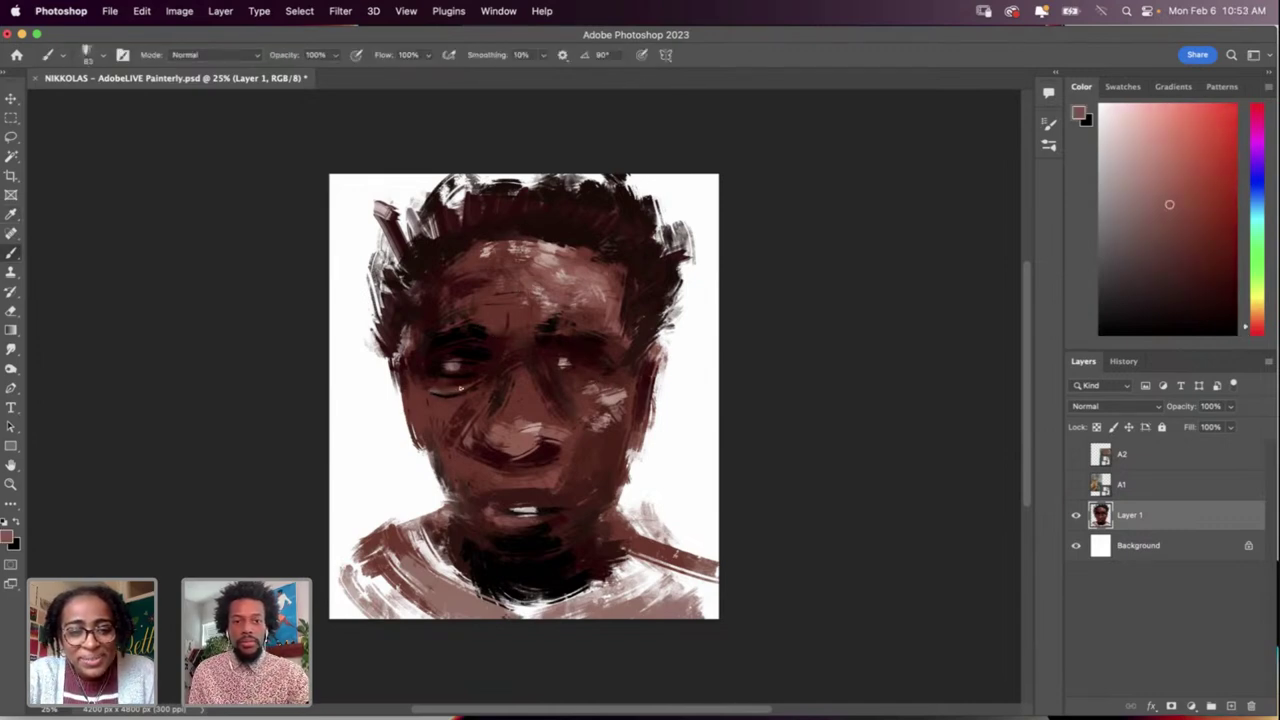
key("i")
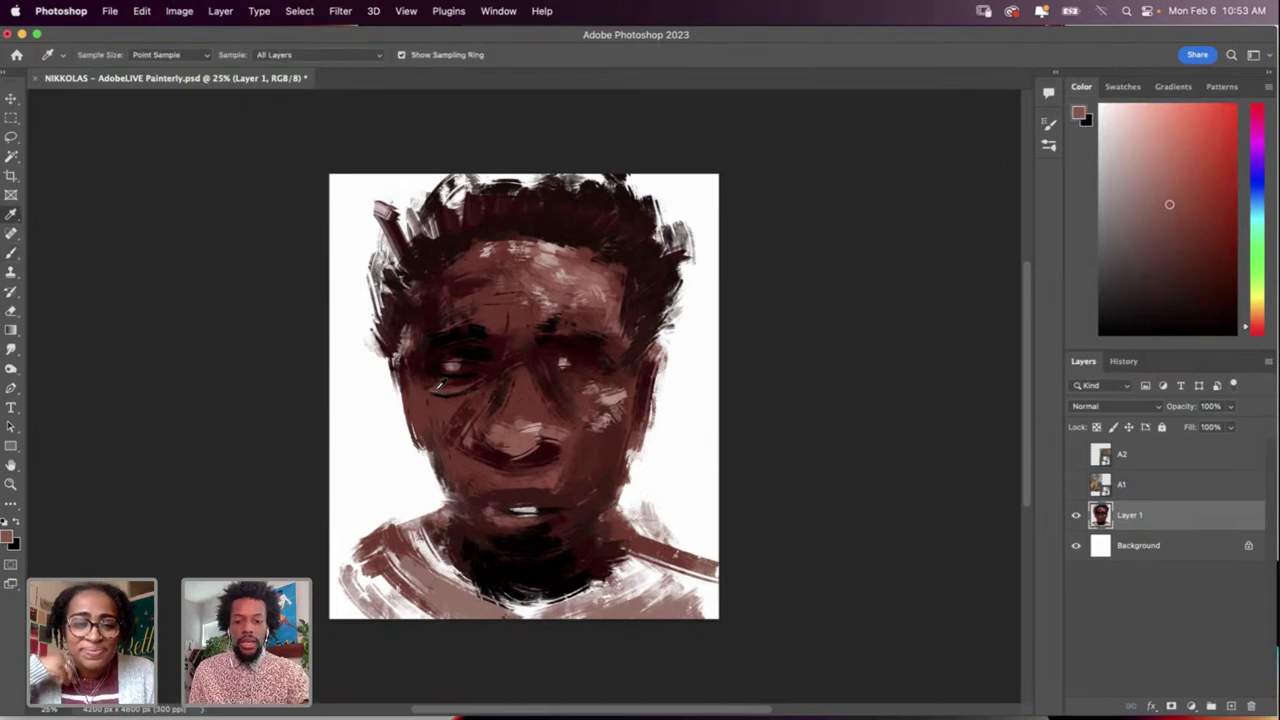
left_click(424, 368)
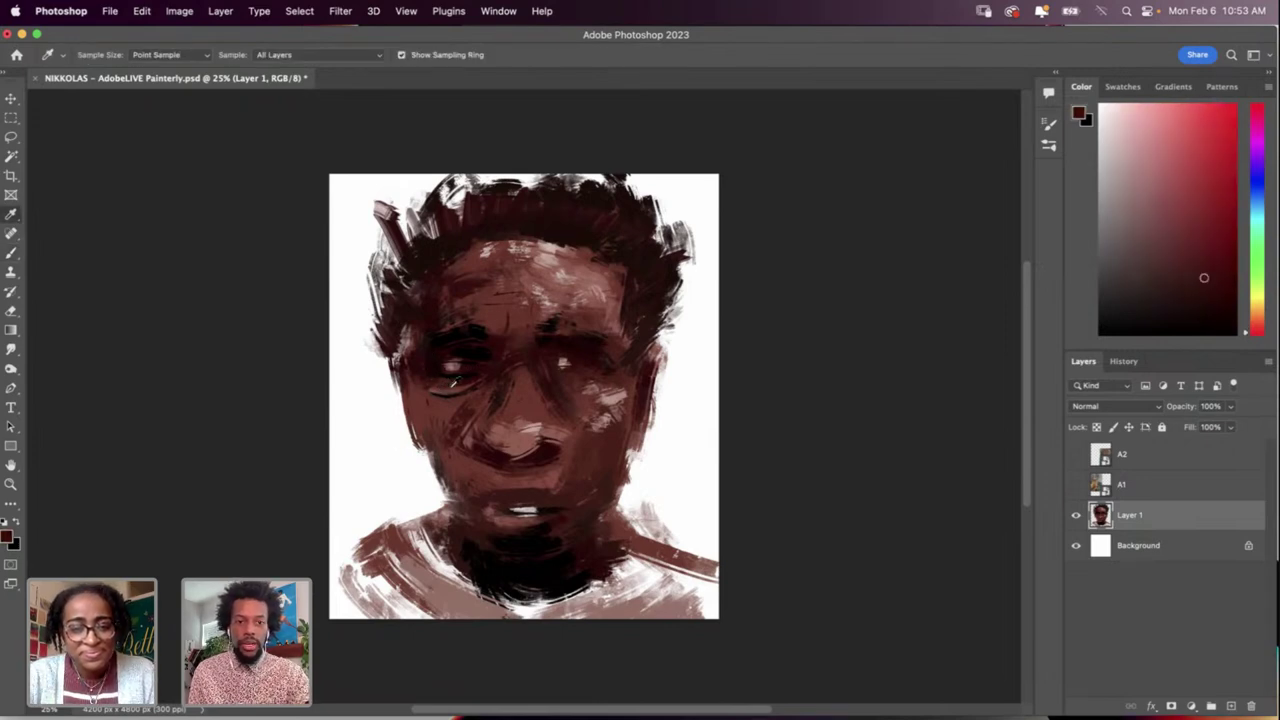
key("b")
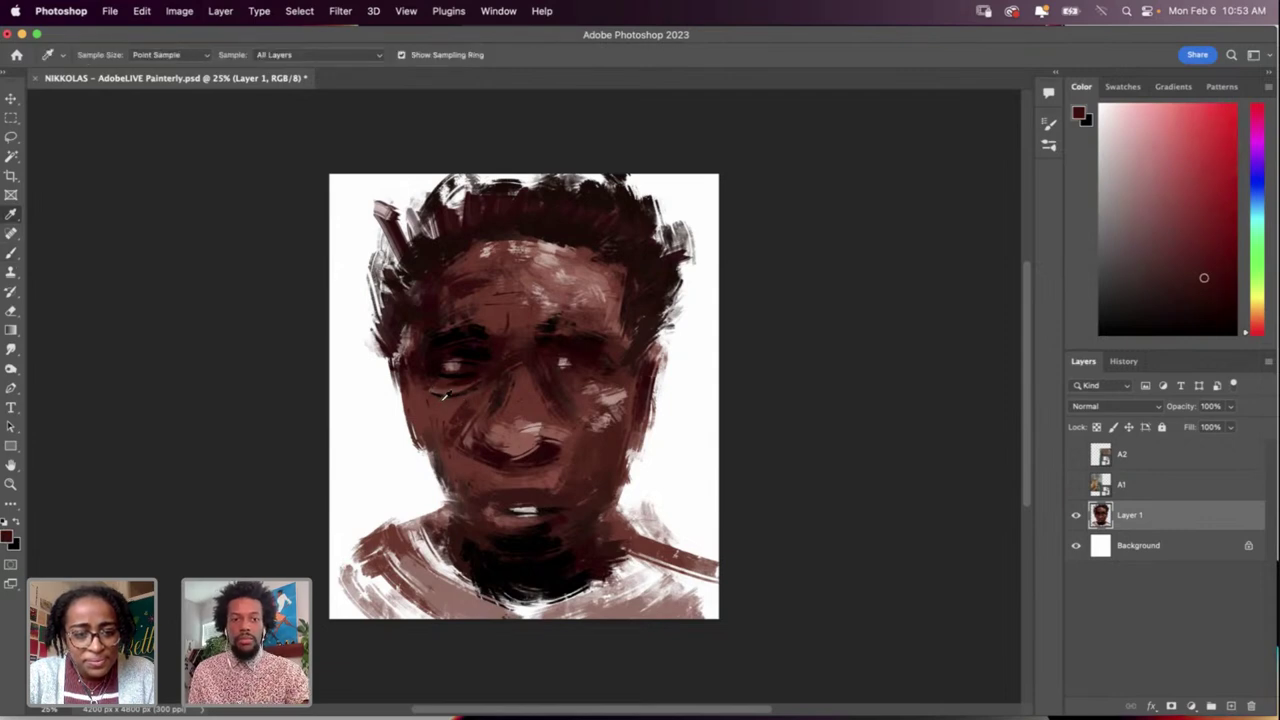
left_click(443, 398, "alt")
right_click(456, 388)
left_click(601, 424)
left_click(456, 389)
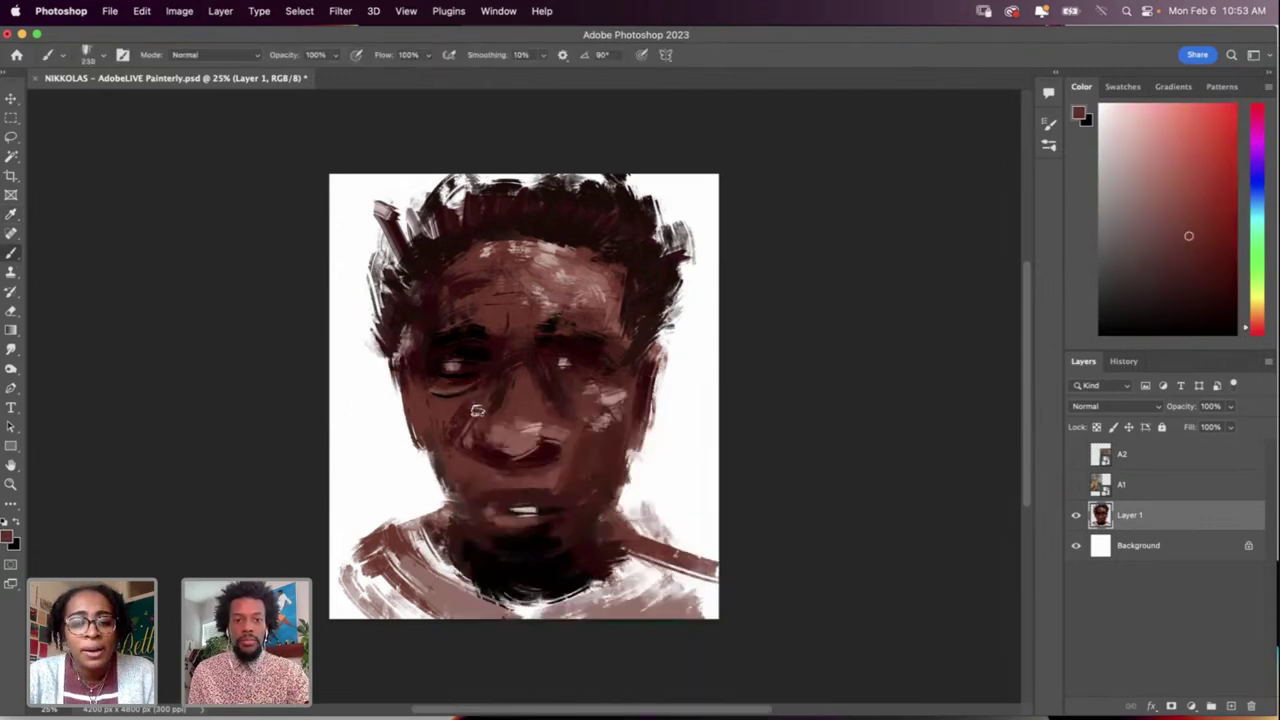
Step: Sample dark red-brown from beside the left-side eye and shade the outer cheek on the portrait's left side
key("alt")
left_click(421, 363, "alt")
right_click(444, 393)
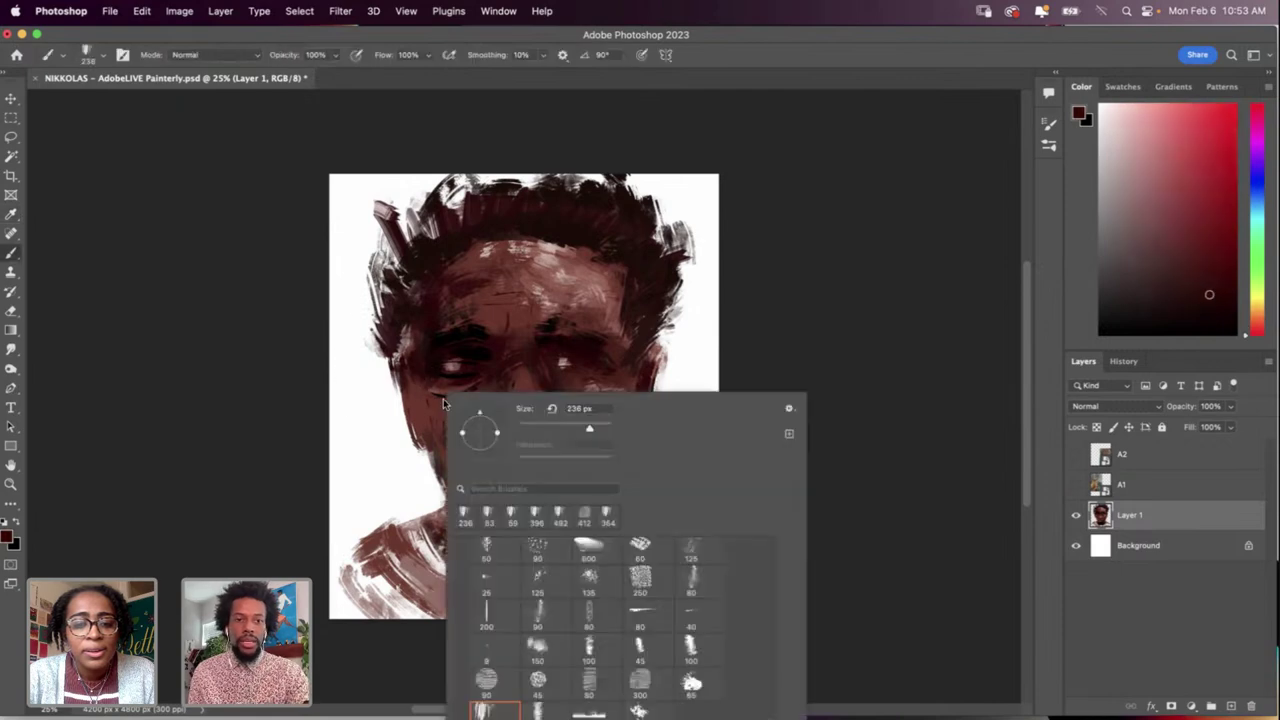
left_click(411, 395)
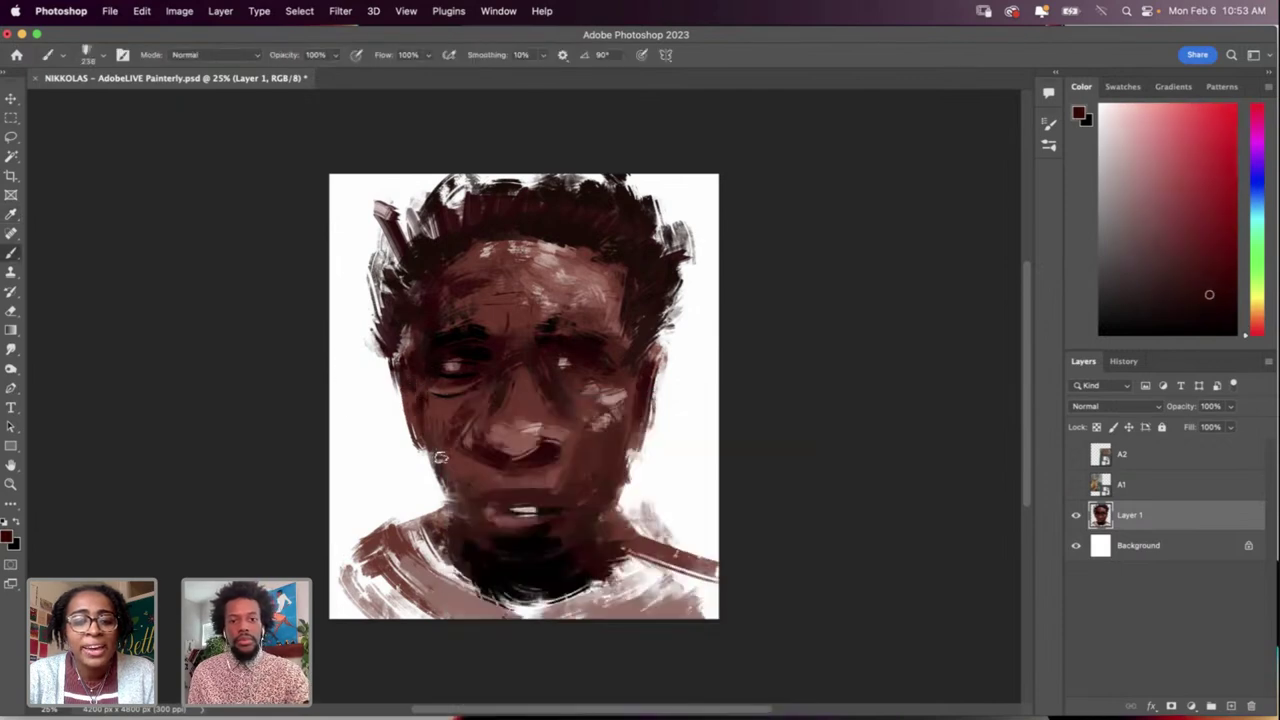
Step: Sample near-black from the edge of the teeth and darken the mouth line with the bristle brush at 95 px
key("alt")
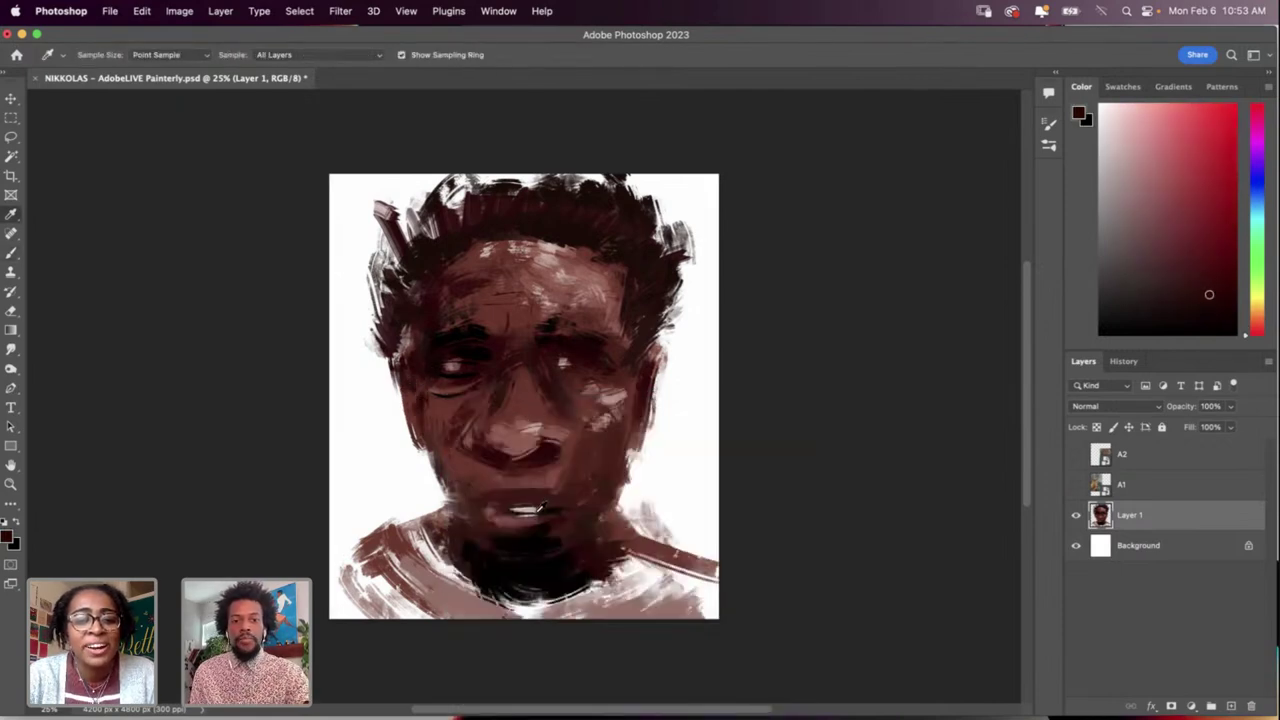
left_click(537, 510, "alt")
right_click(542, 512)
left_click(539, 518)
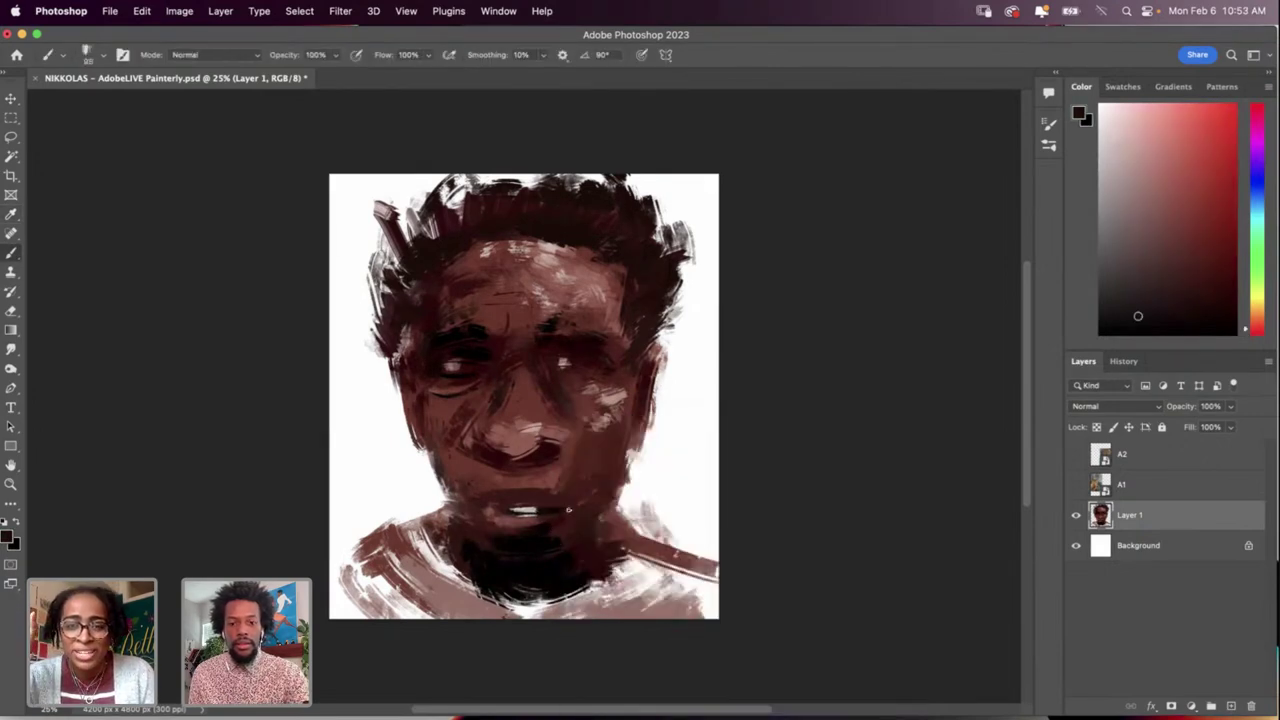
Step: Try to touch up the corner of the teeth with a greyish pink sampled from the shirt
left_click(607, 598, "alt")
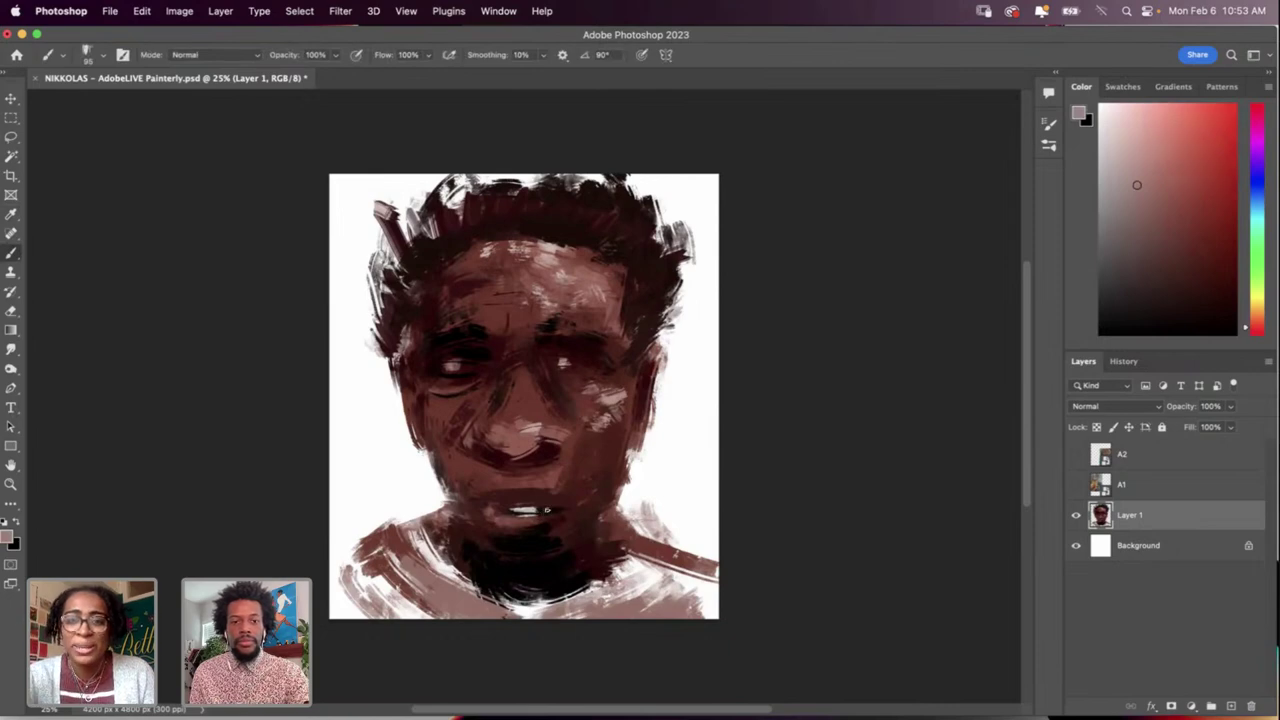
left_click_drag(547, 510, 549, 519)
key("super+z")
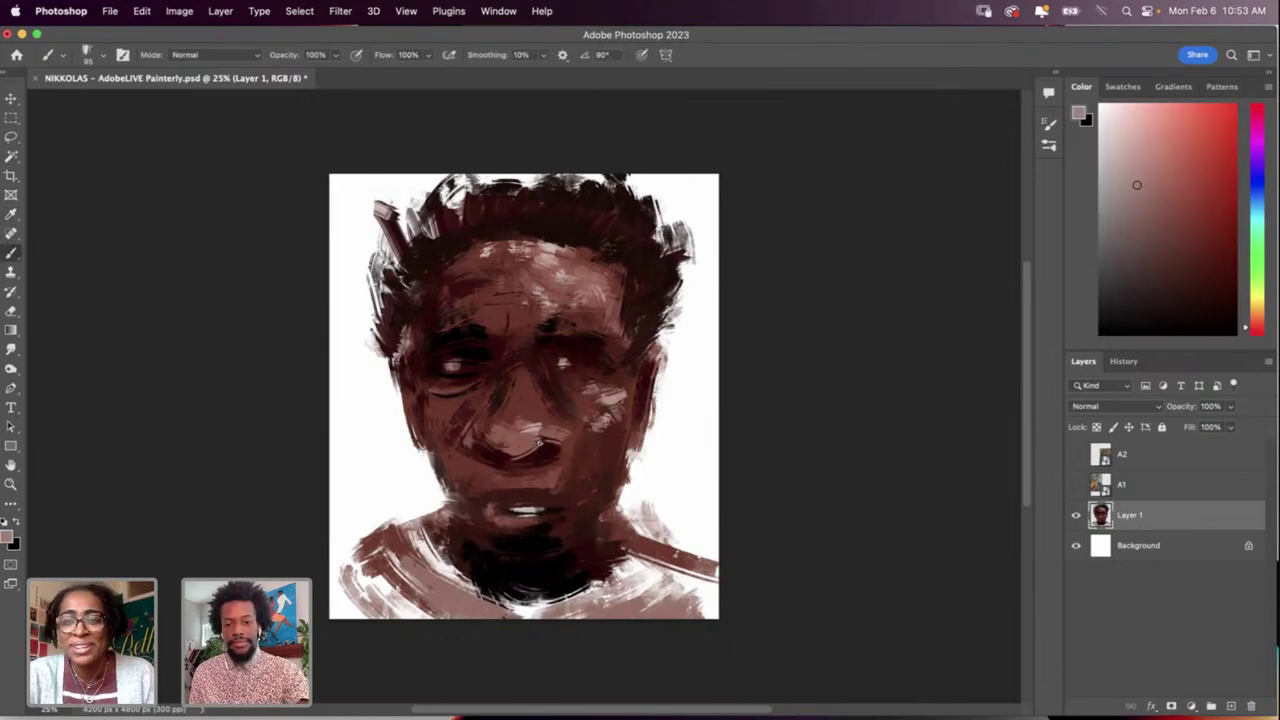
Step: Sample the muted pink of the nose highlight and add small flecks on the nose and cheek at 44 px
key("alt")
left_click(527, 432, "alt")
right_click(570, 457)
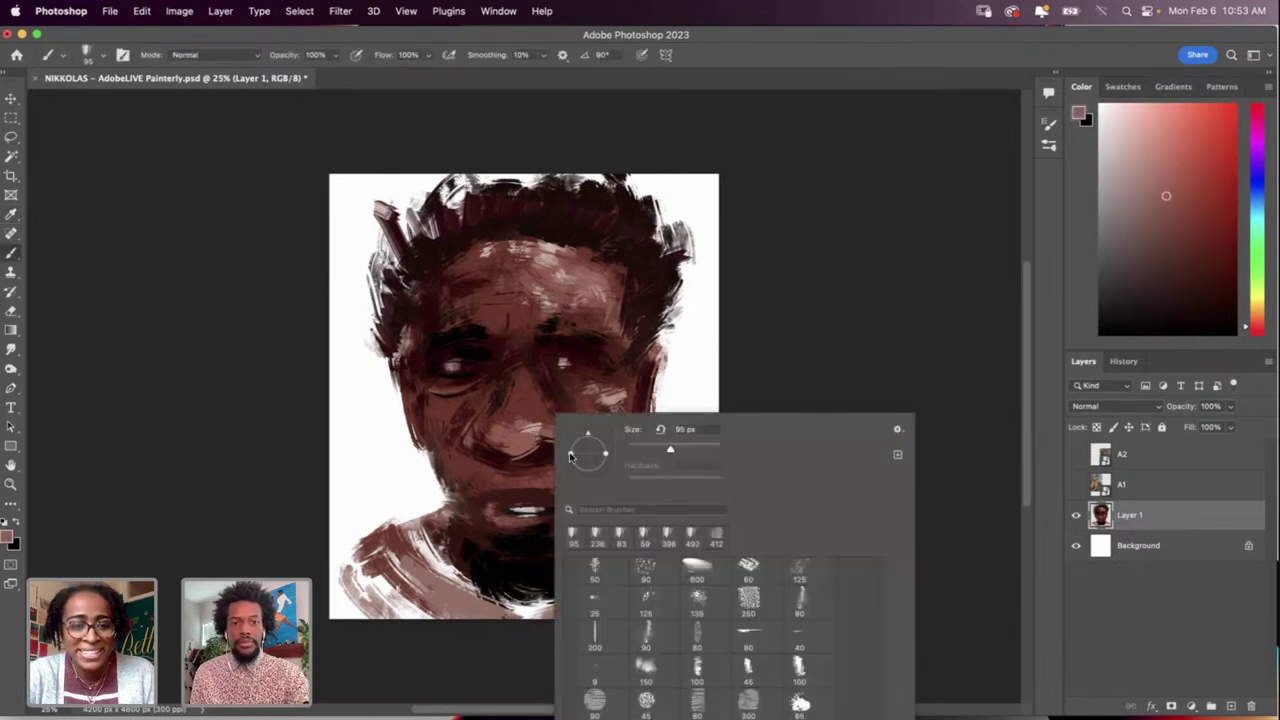
left_click(668, 449)
left_click(538, 416)
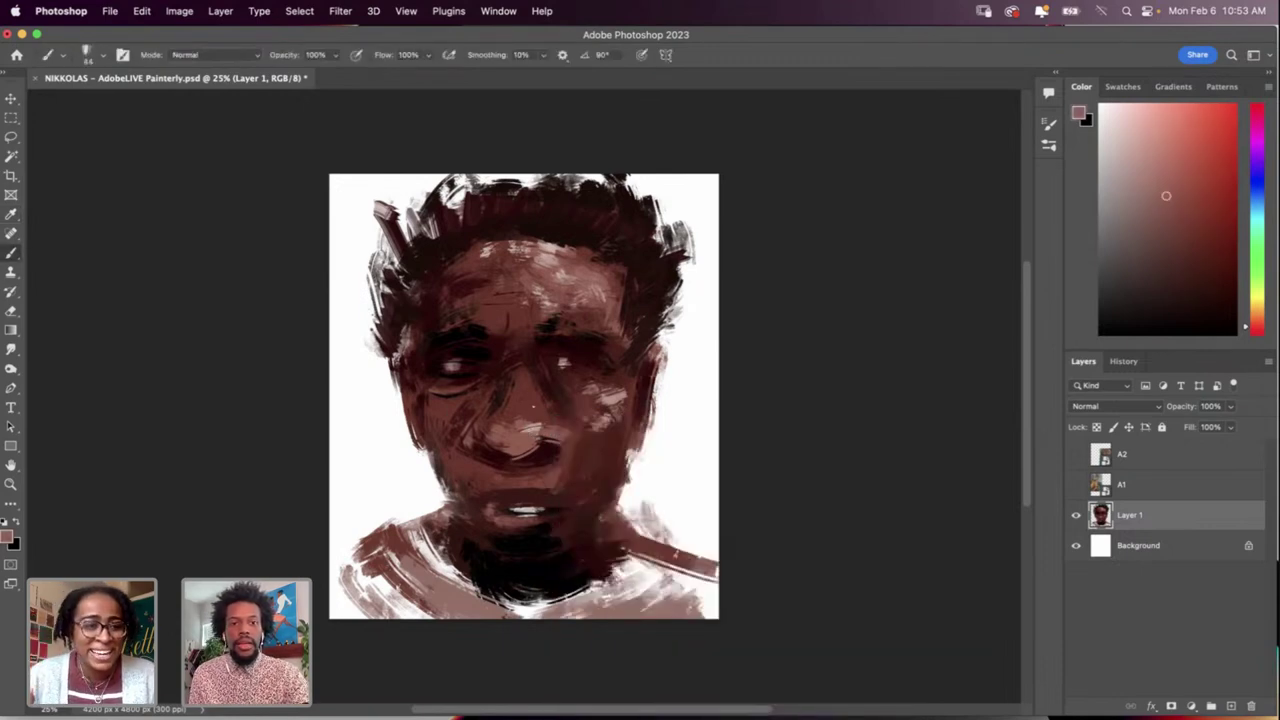
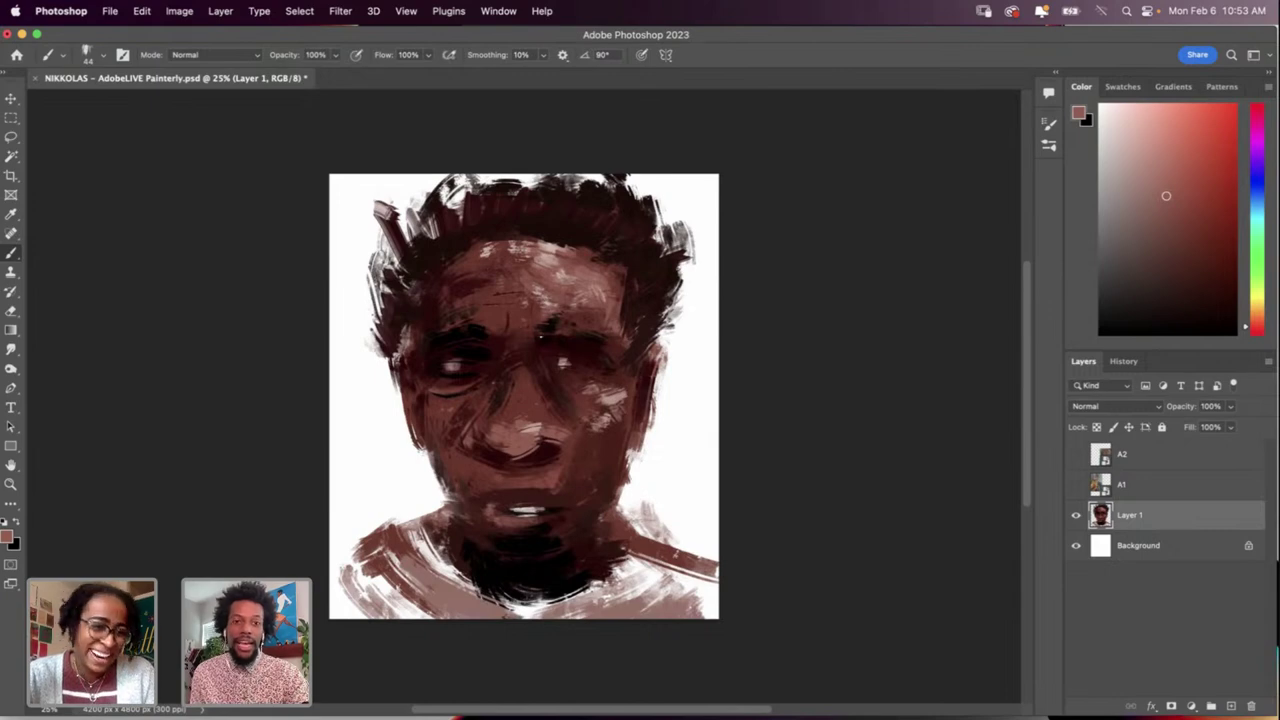
Step: Sample pale pink from the forehead highlight and near-black from the brow, adding fine flecks across the forehead at 44 px
key("i")
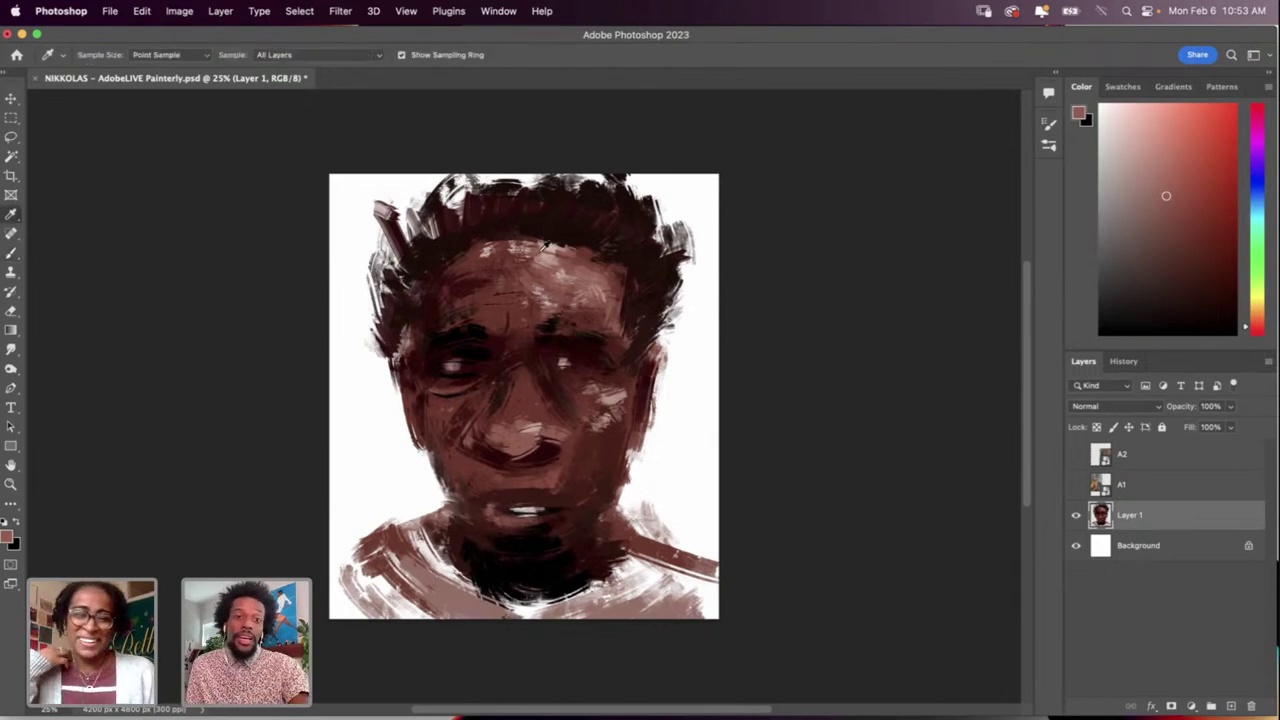
left_click(545, 248)
key("b")
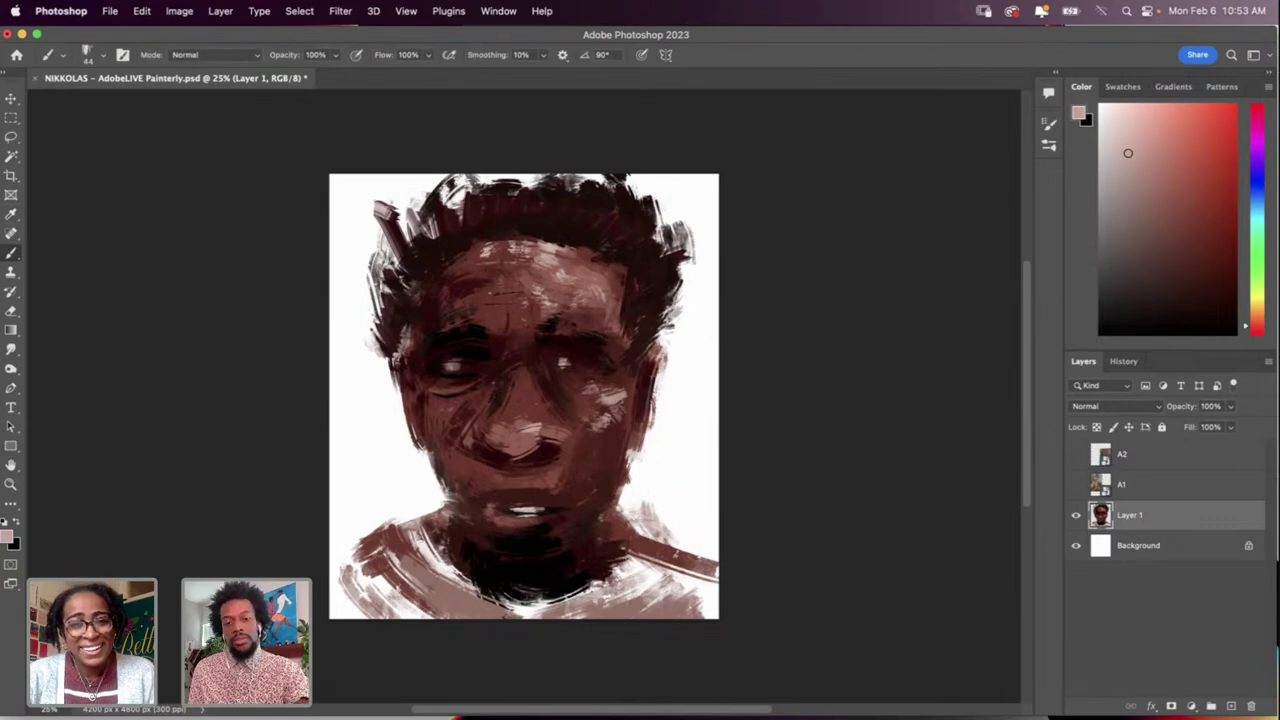
key("i")
left_click(466, 330)
key("b")
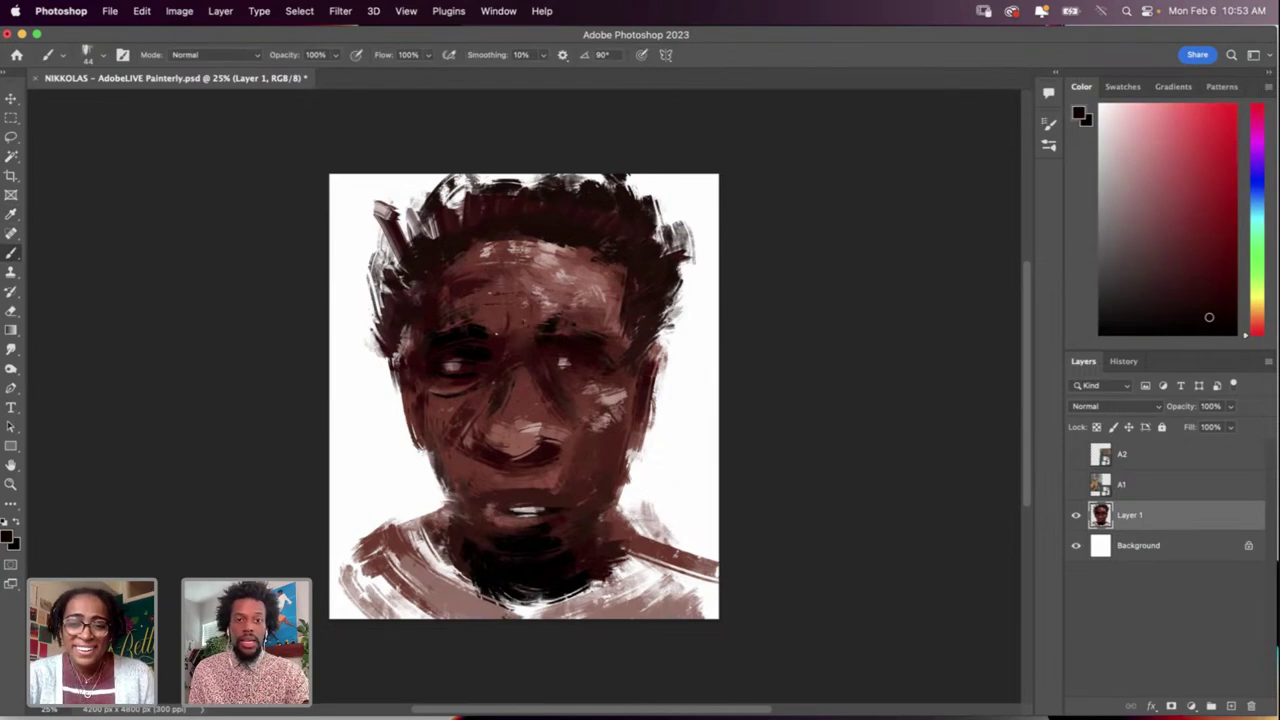
Step: Sample black from the left-side eyebrow and darken the brow and eye on the portrait's right side at 162 px
key("i")
left_click(483, 322)
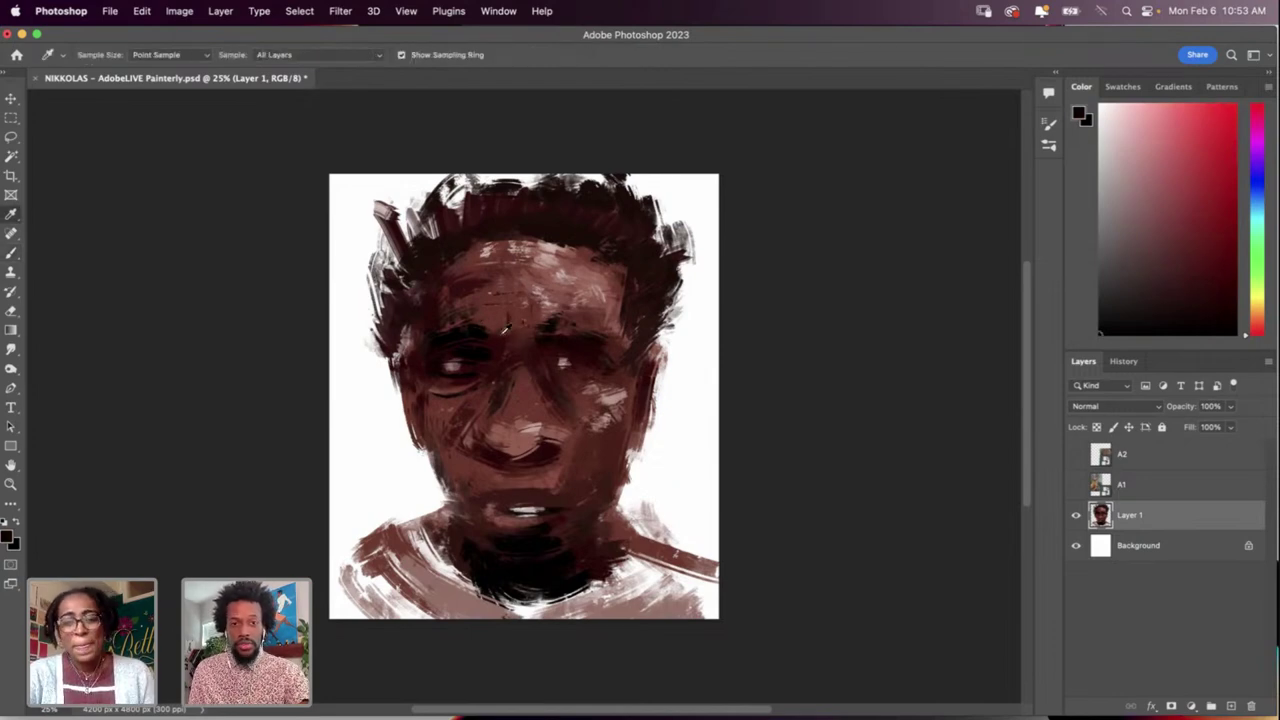
key("b")
right_click(535, 381)
left_click(546, 350)
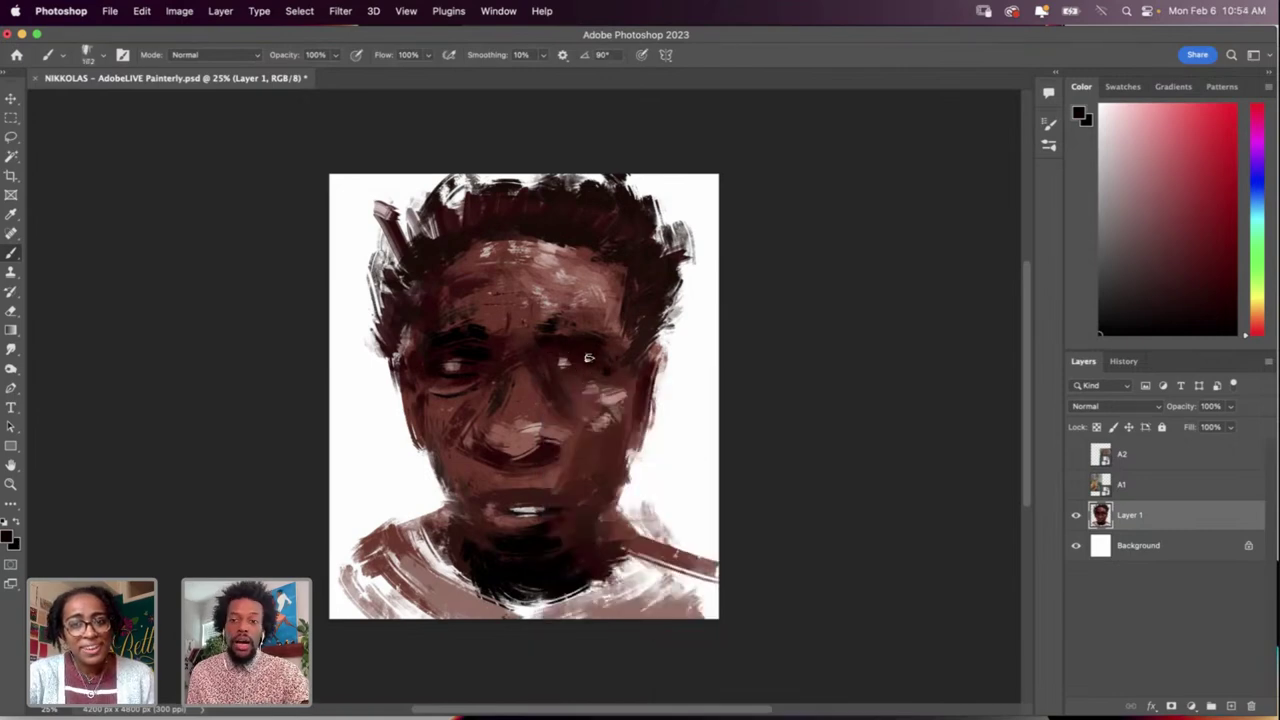
Step: Add a new layer directly above Background and choose a pale warm beige as the foreground color
left_click(1147, 556)
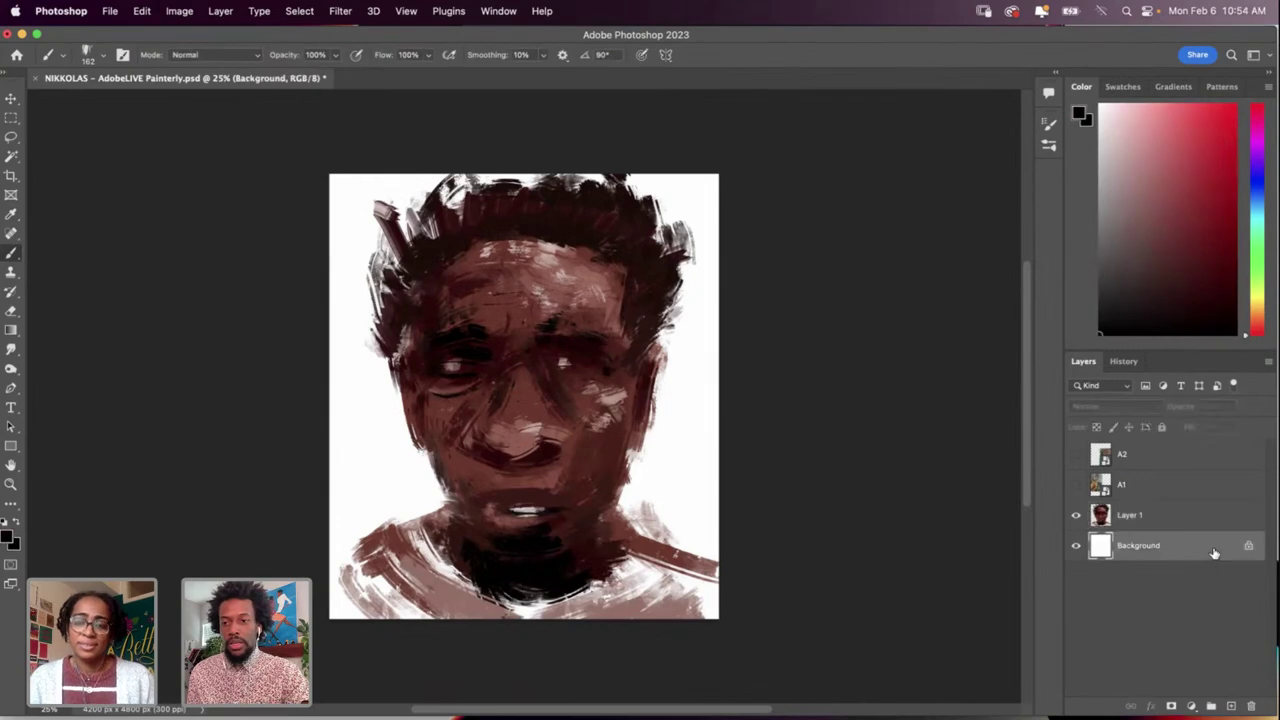
left_click(1232, 706)
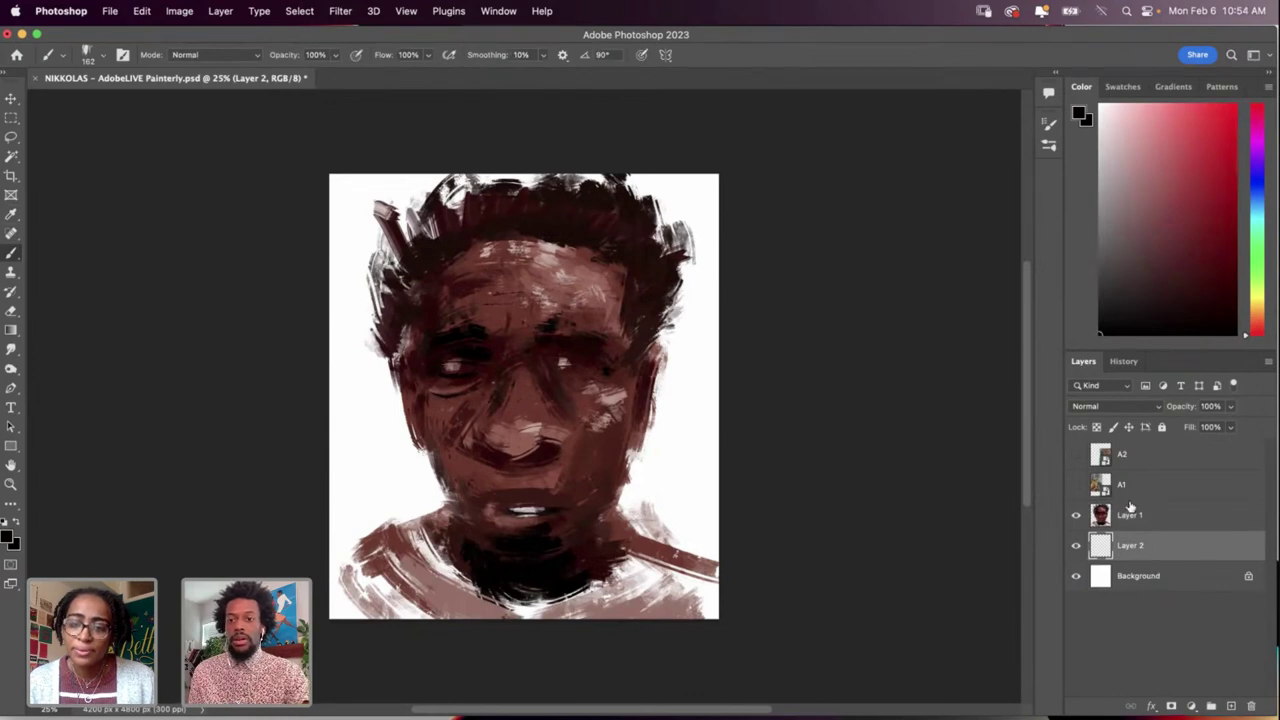
left_click_drag(1126, 268, 1108, 192)
left_click_drag(1270, 336, 1263, 303)
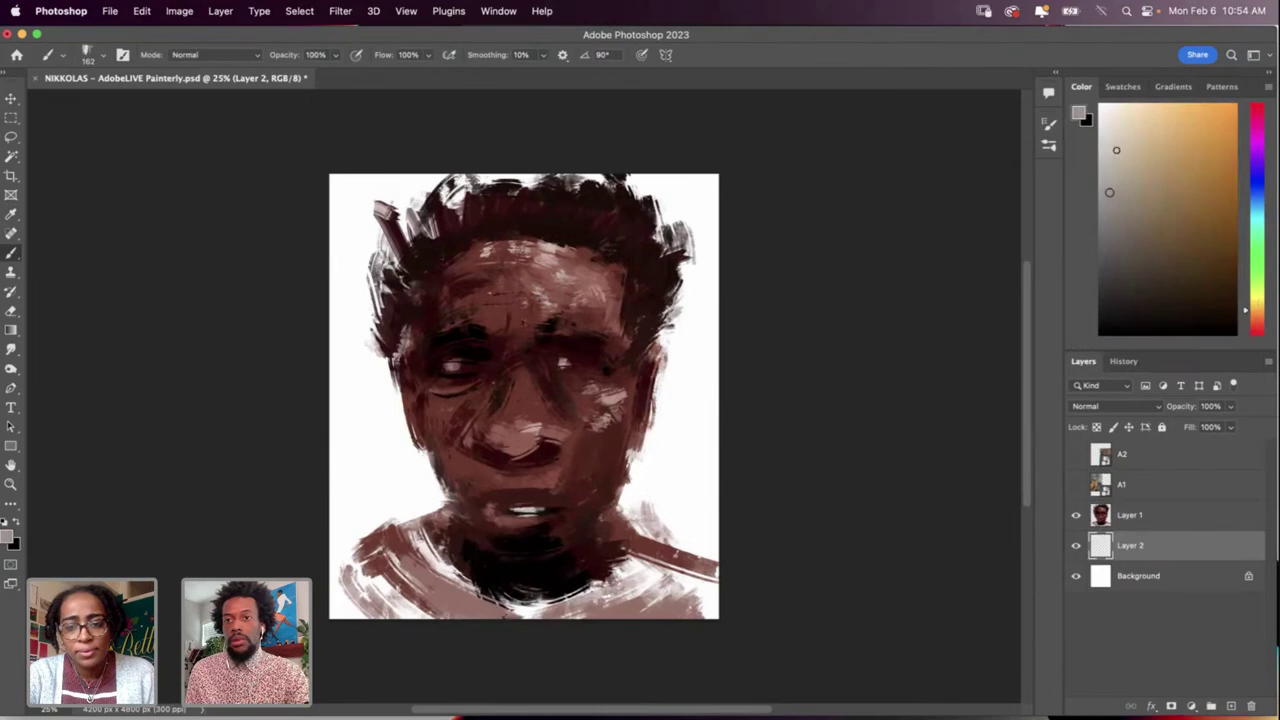
left_click_drag(1120, 155, 1131, 150)
Step: Paint vertical beige bristle strokes at 492 px in the background on the portrait's right side
right_click(624, 385)
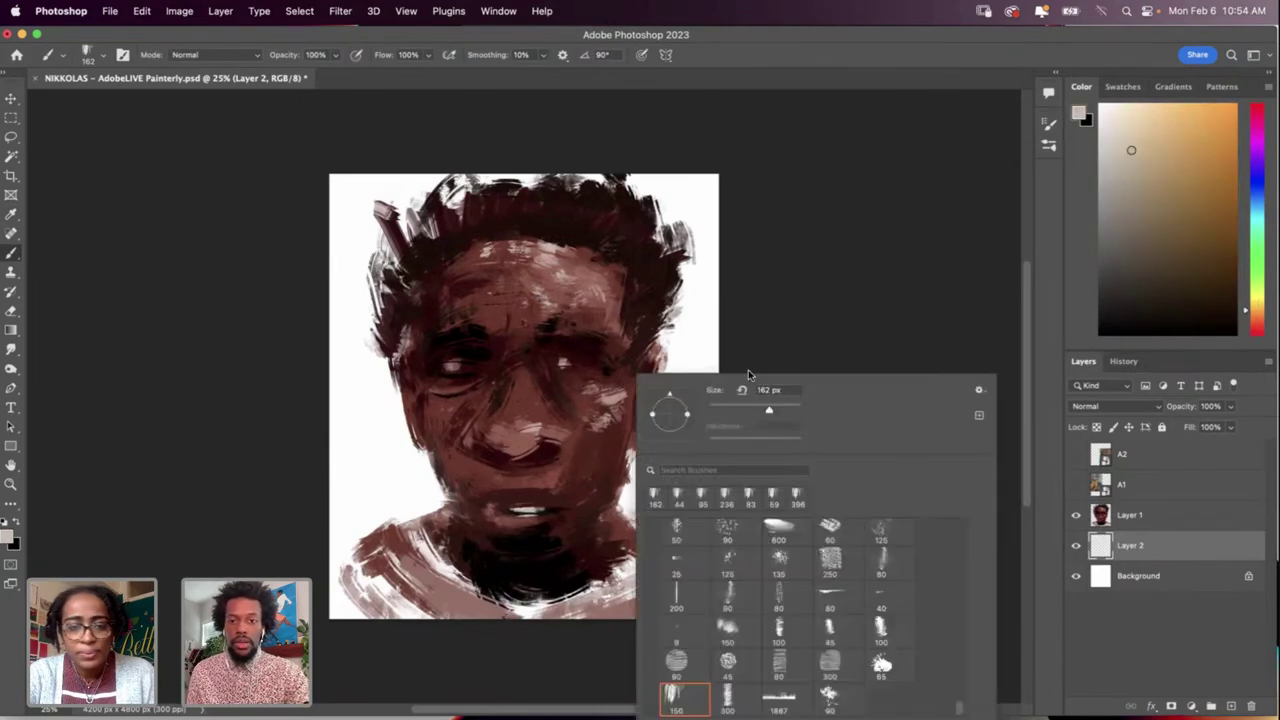
left_click(790, 408)
left_click(611, 436)
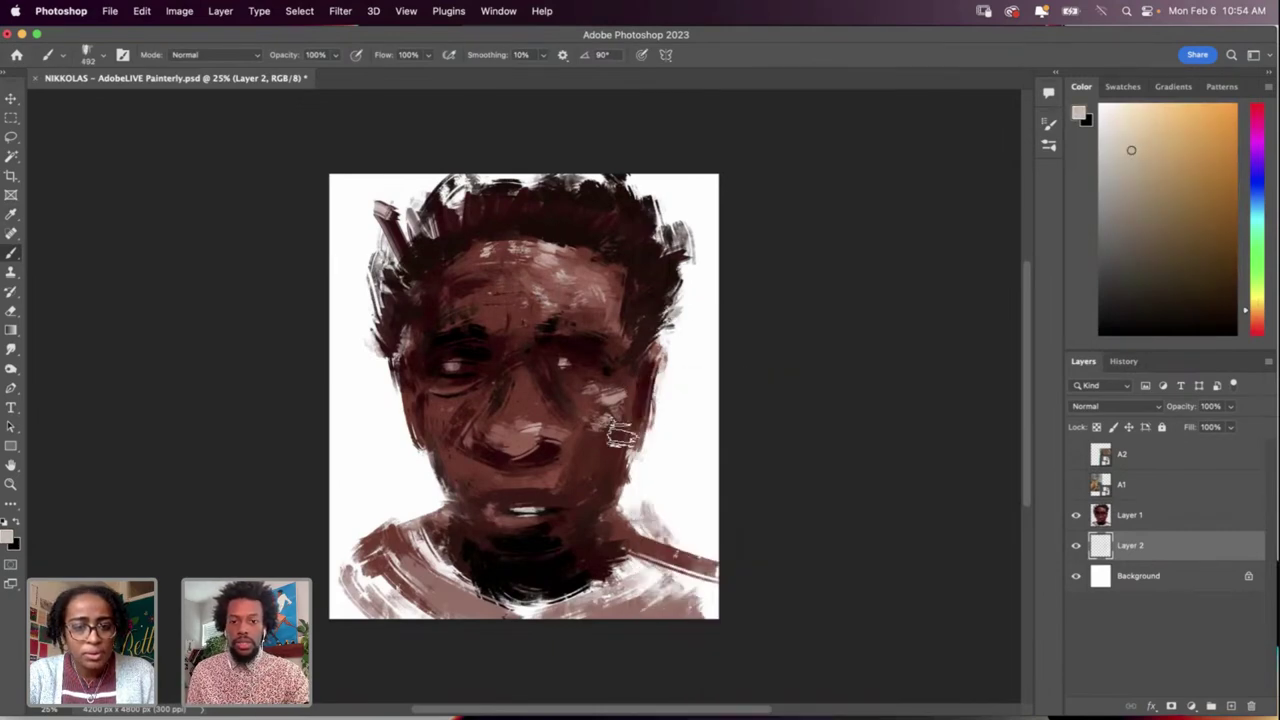
left_click_drag(638, 385, 634, 516)
mouse_move(658, 348)
left_mouse_down()
mouse_move(647, 500)
mouse_move(672, 520)
left_mouse_up()
left_click_drag(702, 204, 687, 495)
Step: Paint vertical beige bristle strokes down the background on the portrait's left side, from beside the hair to the shoulder
mouse_move(430, 553)
left_mouse_down()
mouse_move(436, 253)
mouse_move(398, 544)
mouse_move(382, 256)
mouse_move(403, 547)
mouse_move(388, 390)
mouse_move(382, 521)
left_mouse_up()
mouse_move(362, 300)
left_mouse_down()
mouse_move(359, 256)
mouse_move(372, 494)
left_mouse_up()
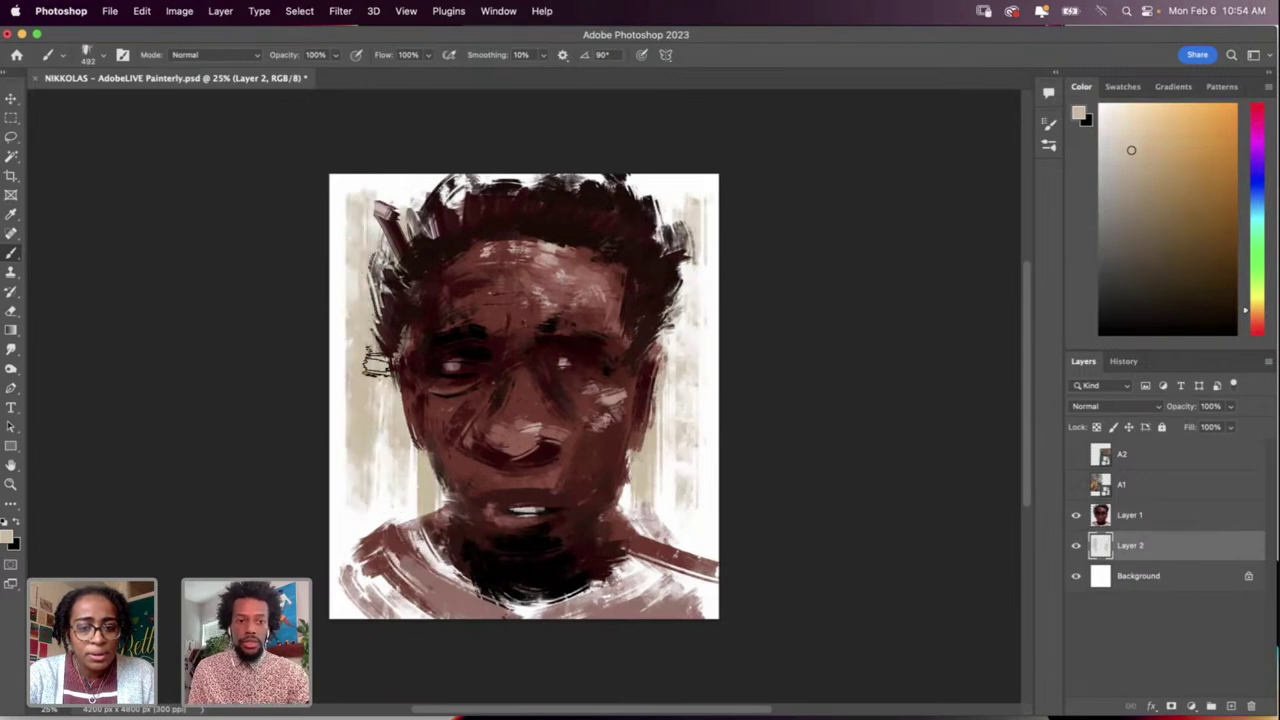
left_click_drag(386, 388, 387, 552)
left_click_drag(351, 206, 366, 556)
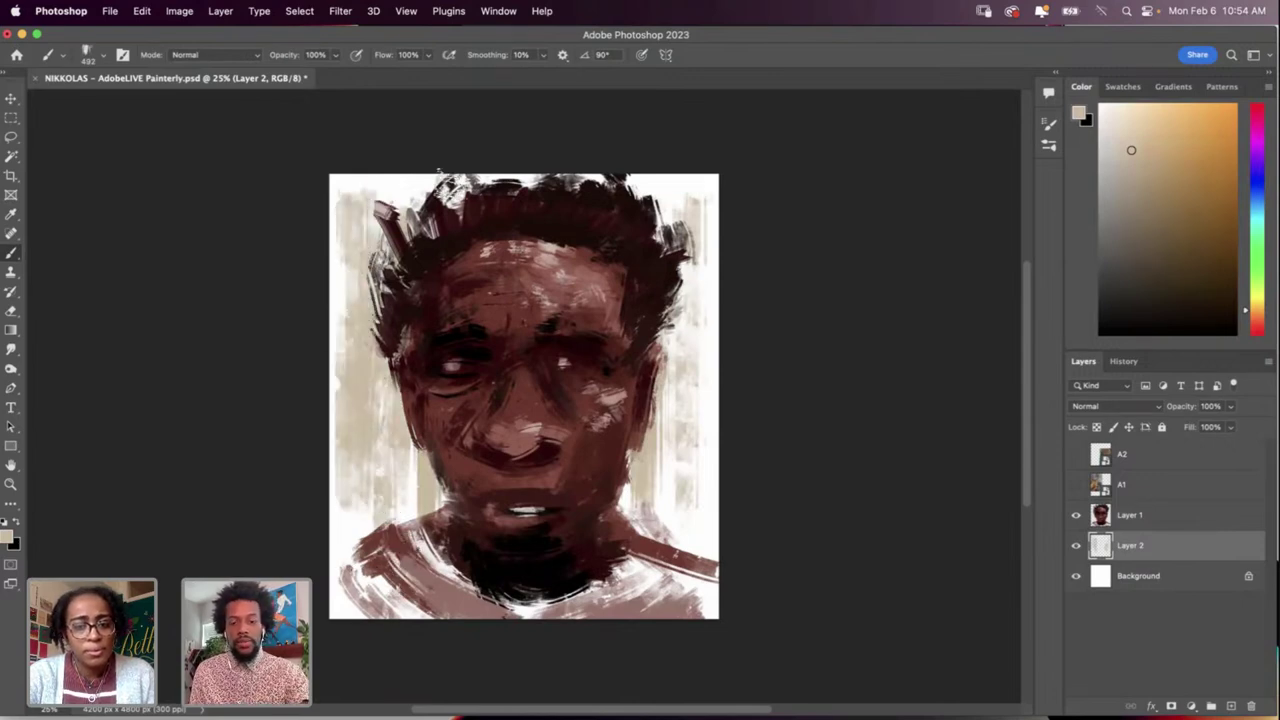
Step: Sample off-white to break up the beige strokes on the portrait's left side, and resample beige from the background's right side
key("i")
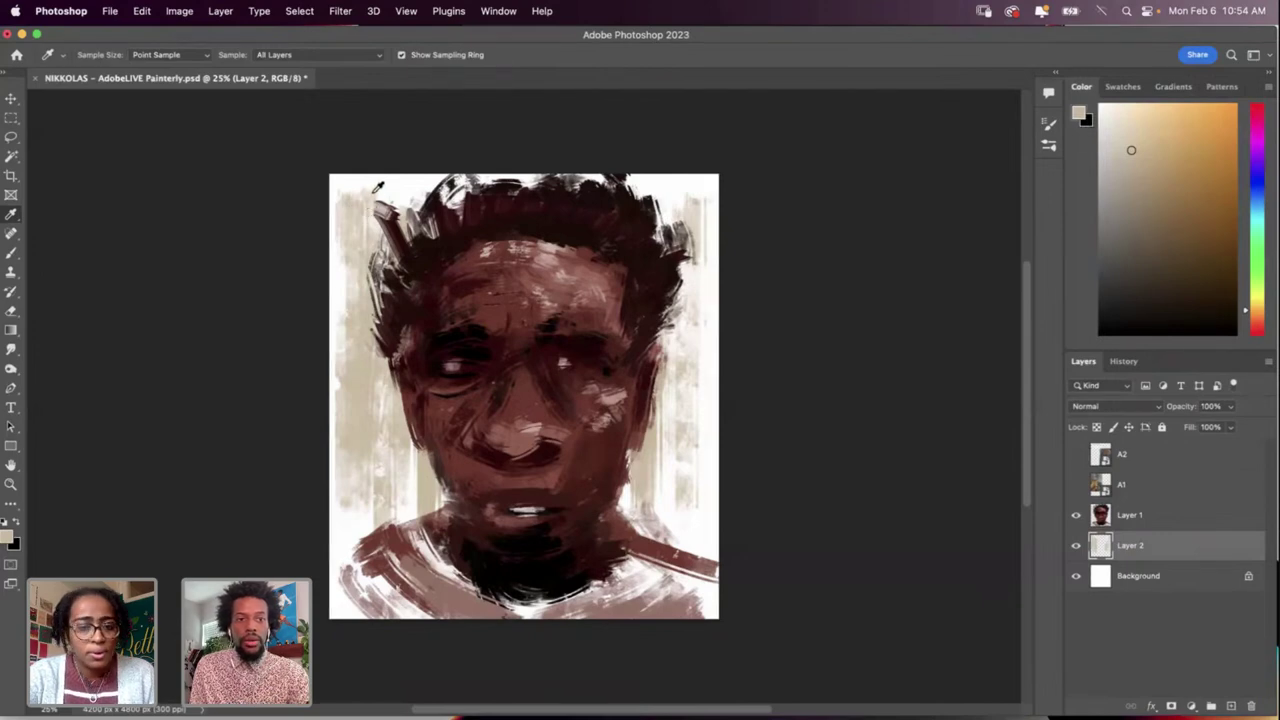
left_click(345, 328)
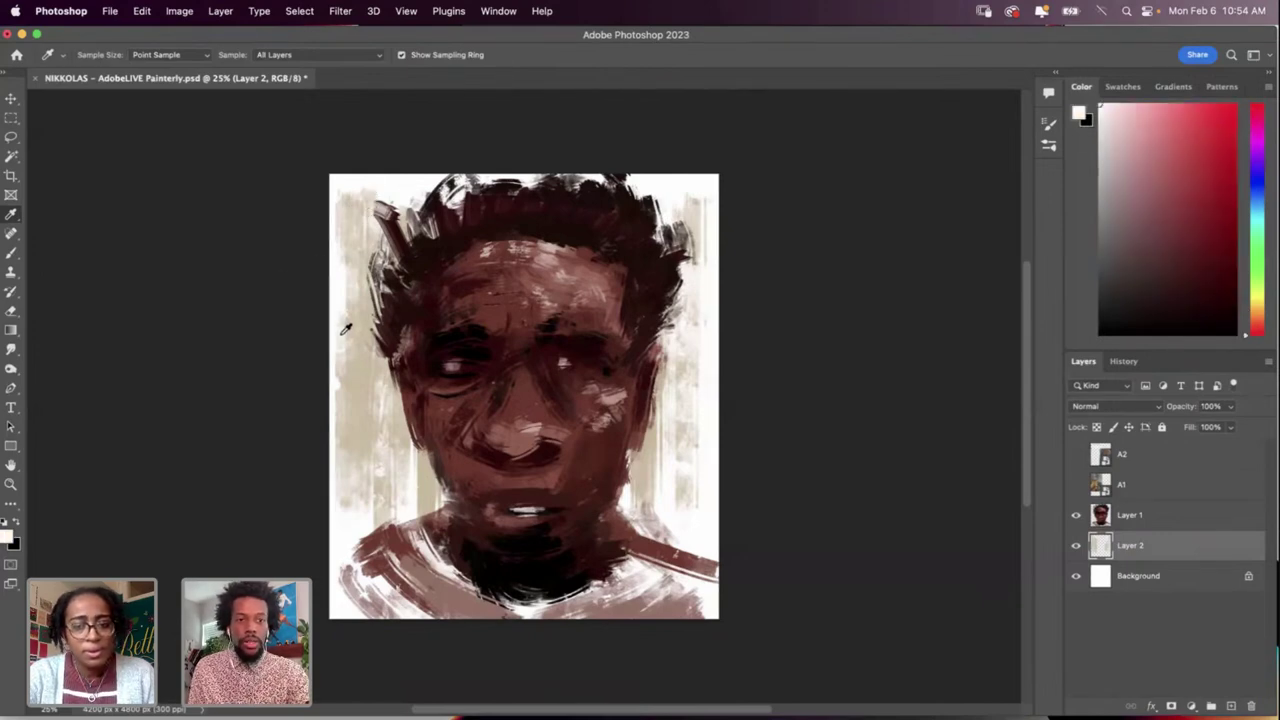
key("b")
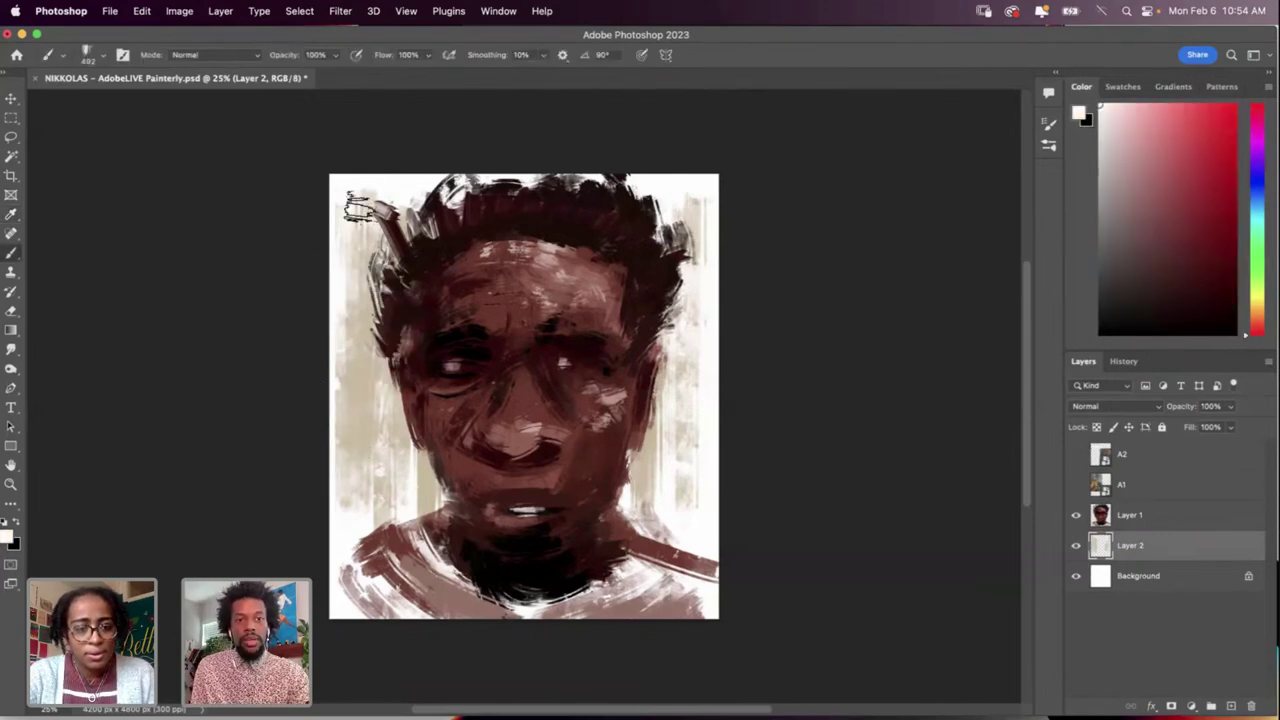
mouse_move(365, 220)
left_mouse_down()
mouse_move(334, 500)
mouse_move(343, 350)
left_mouse_up()
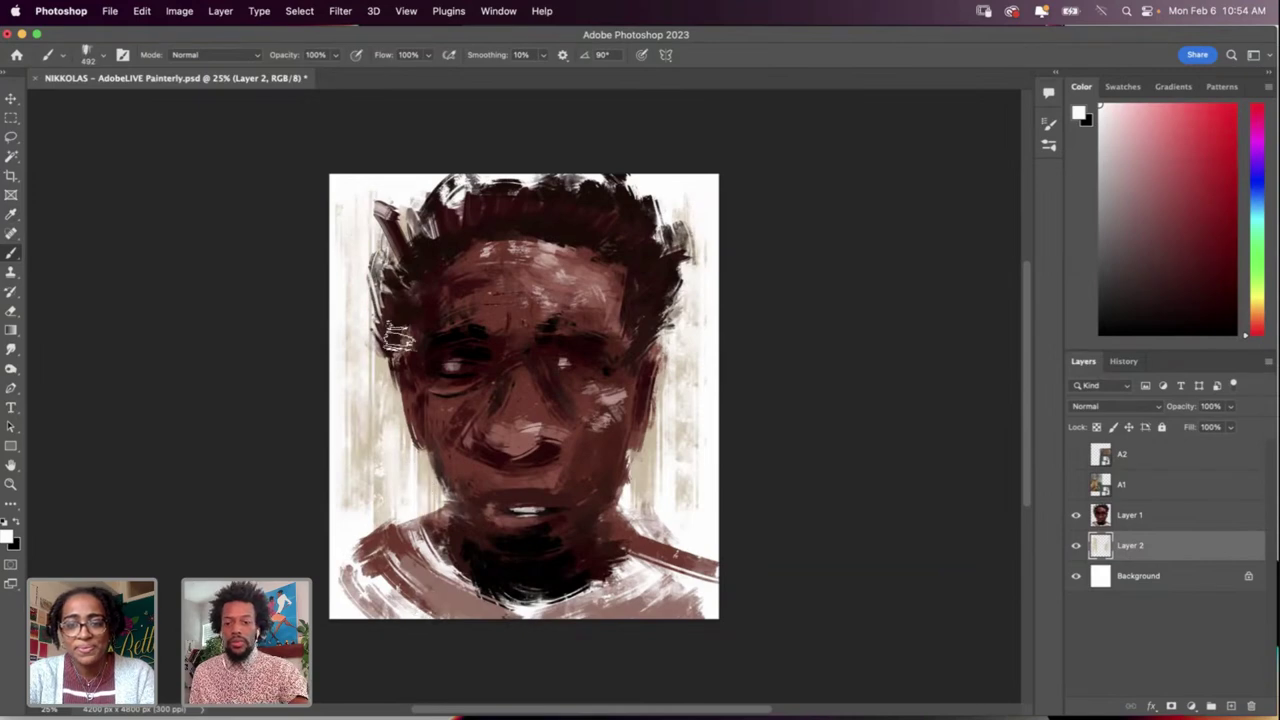
key("i")
key("b")
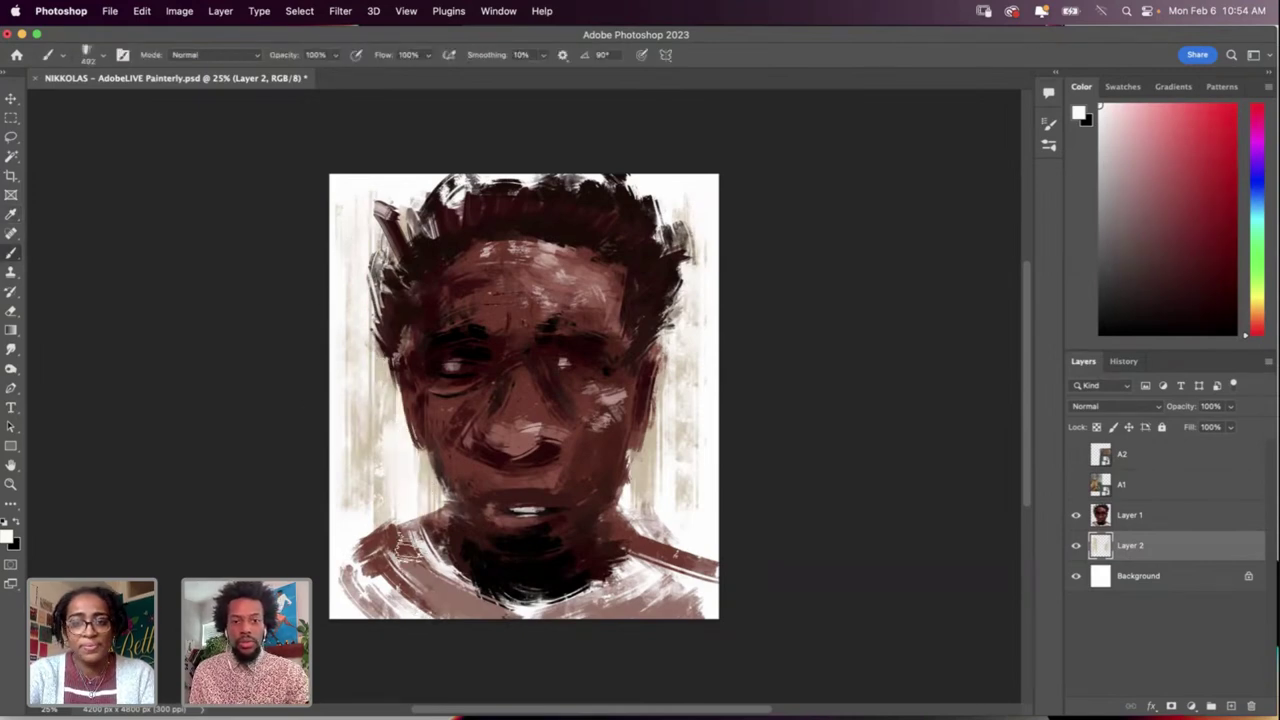
key("i")
left_click(652, 472)
key("b")
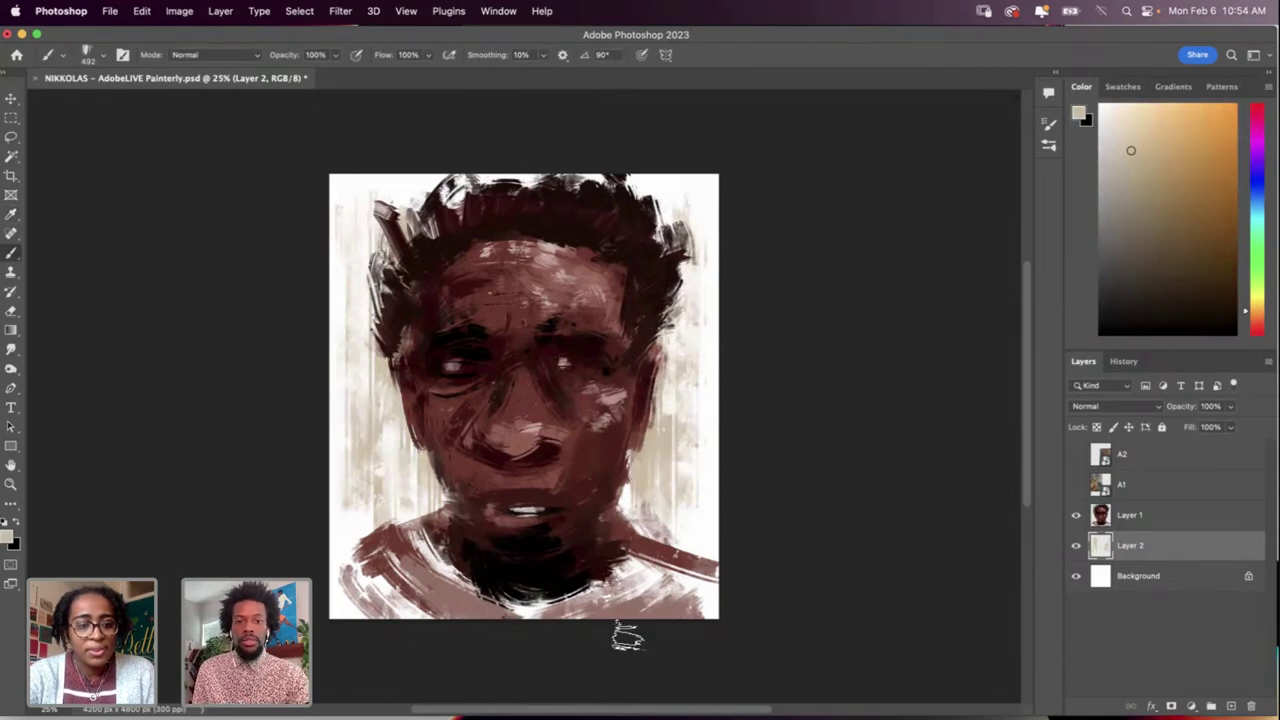
Step: Select Layer 1 and toggle its visibility off and on to examine the background strokes alone
left_click(1160, 518)
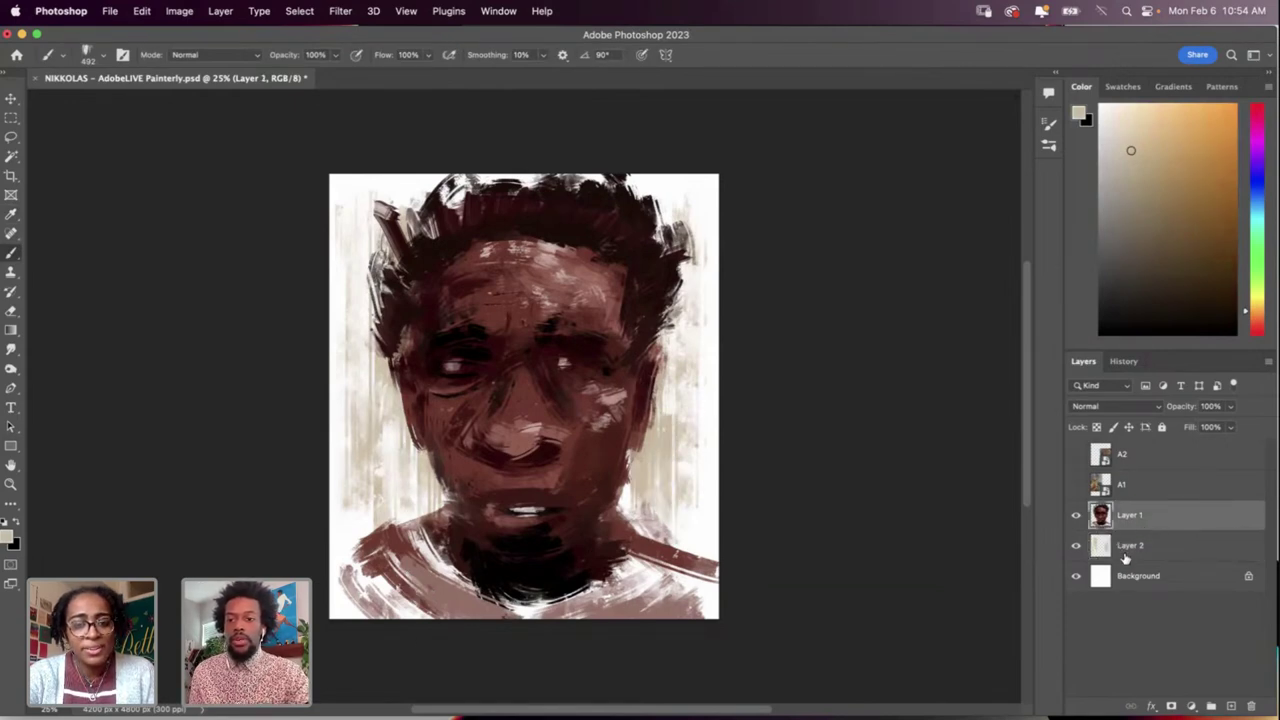
left_click(1077, 516)
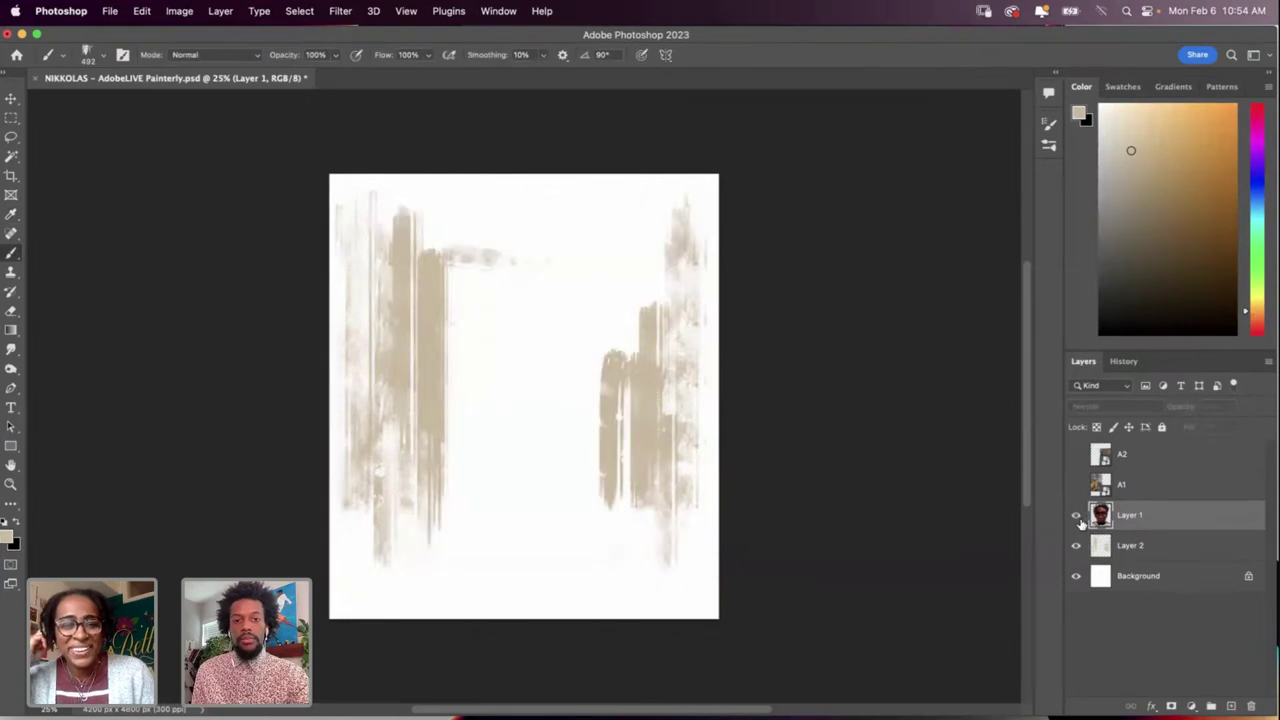
left_click(1077, 516)
left_click(1077, 516)
left_click(1077, 516)
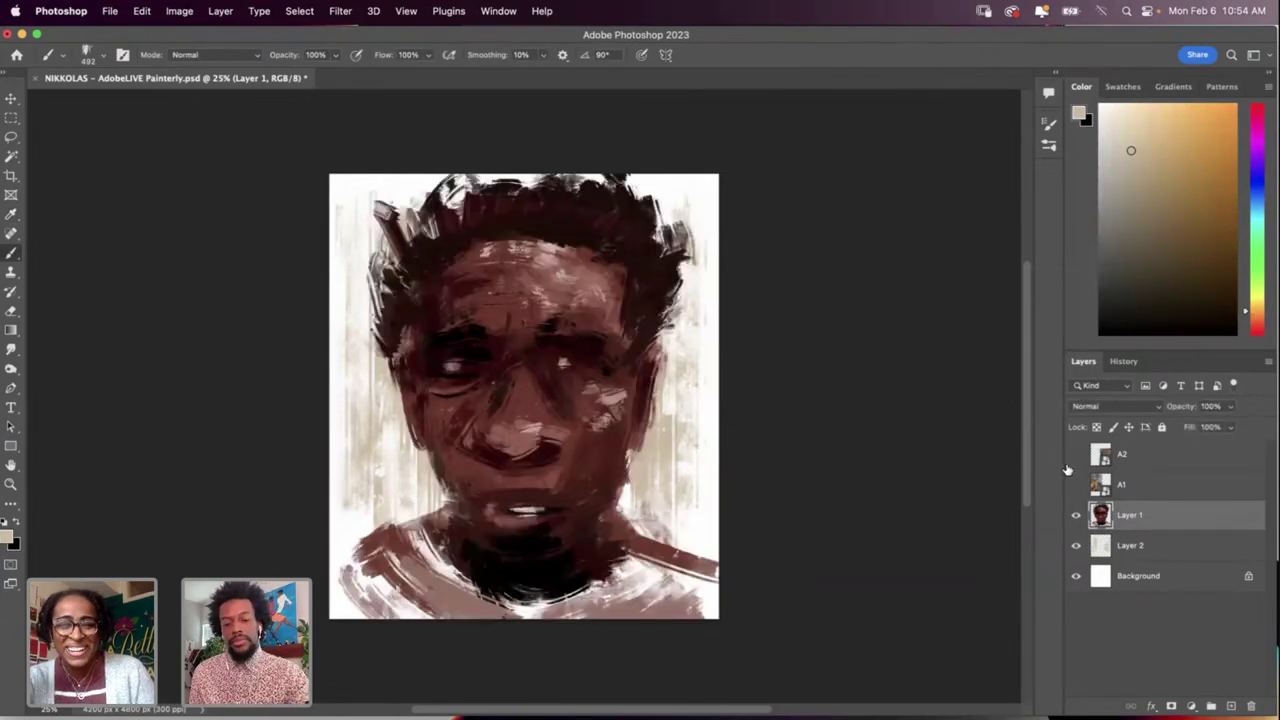
Step: Sample reddish brown beside the mouth and paint the area below the lips with the bristle brush at 428 px
key("i")
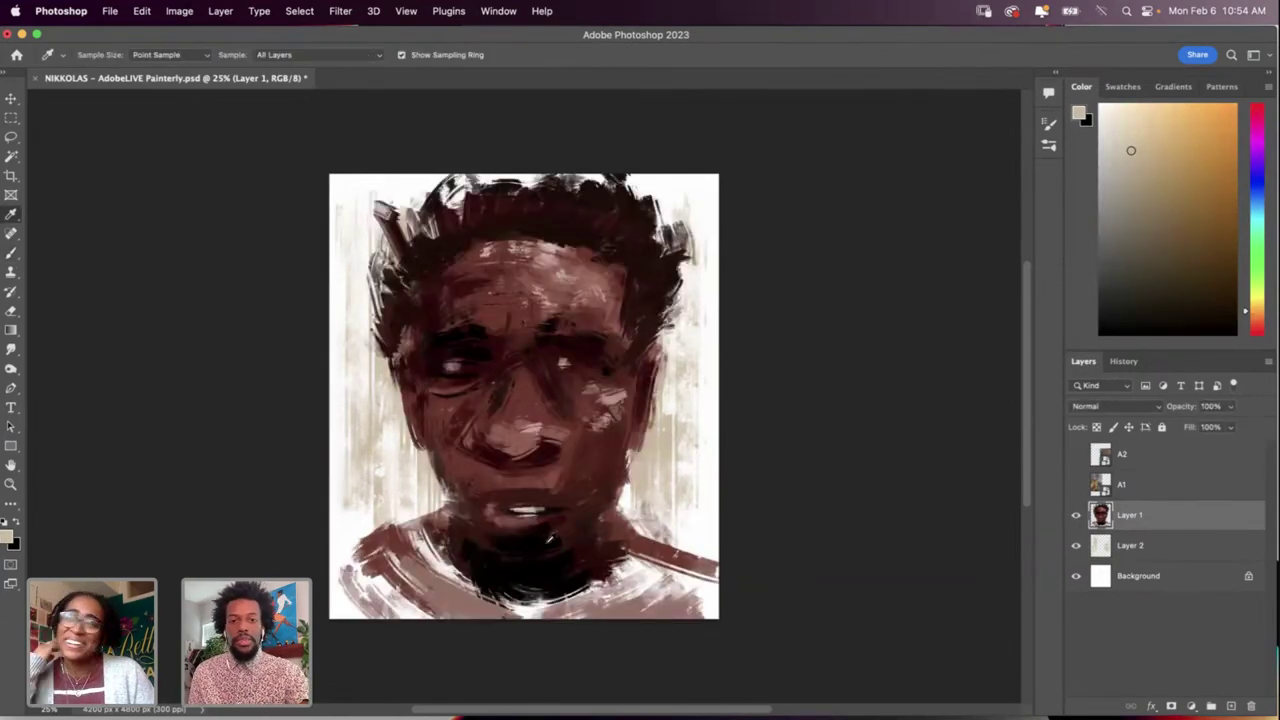
left_click(519, 518)
key("b")
right_click(520, 520)
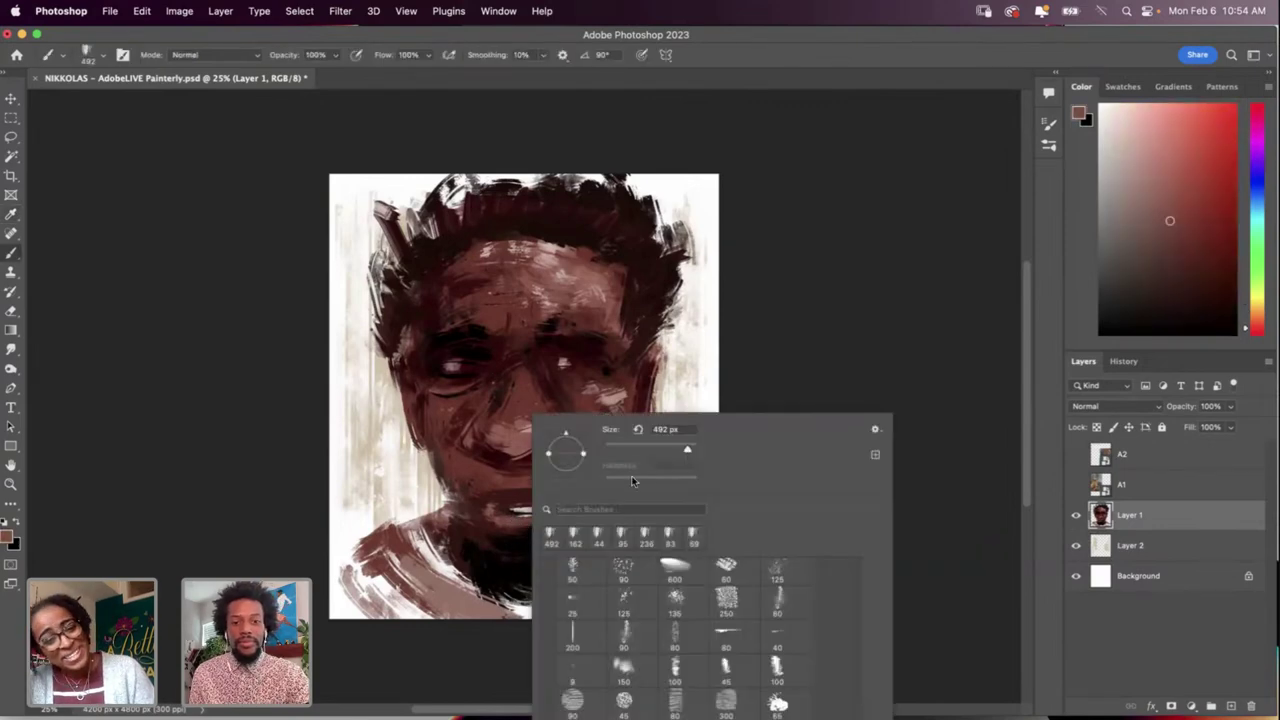
left_click_drag(671, 454, 622, 464)
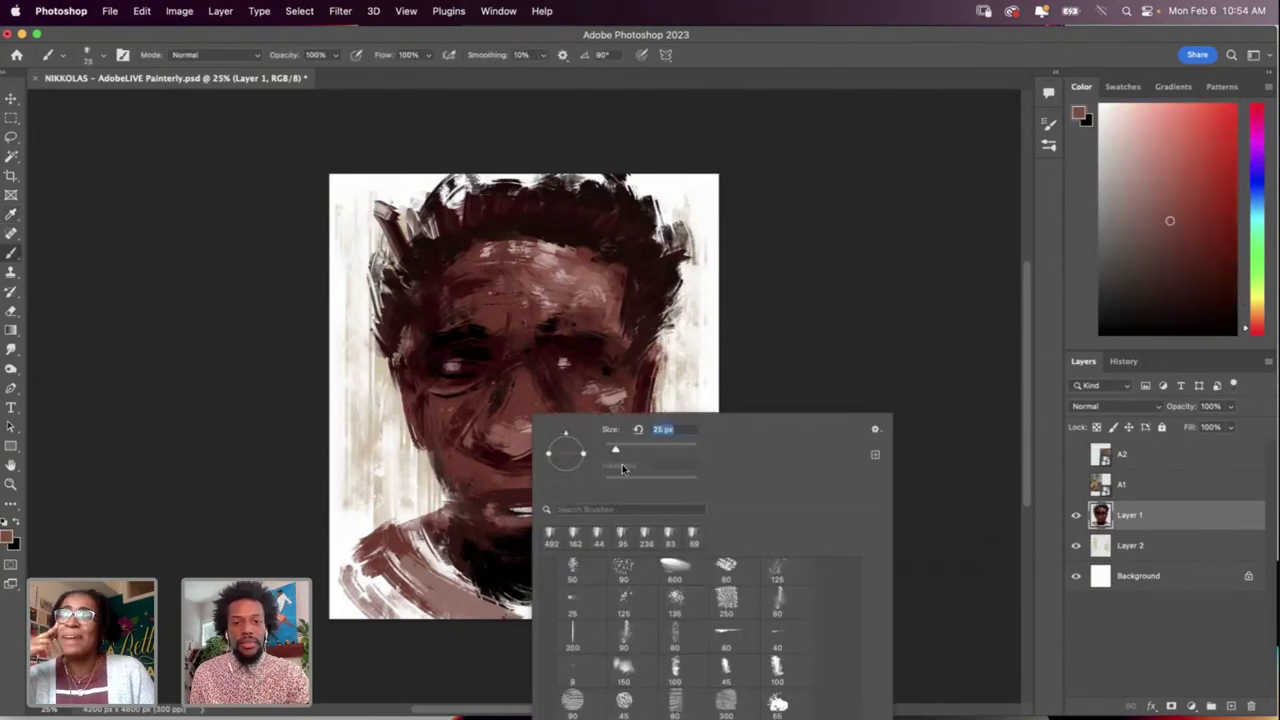
left_click(684, 449)
left_click(508, 536)
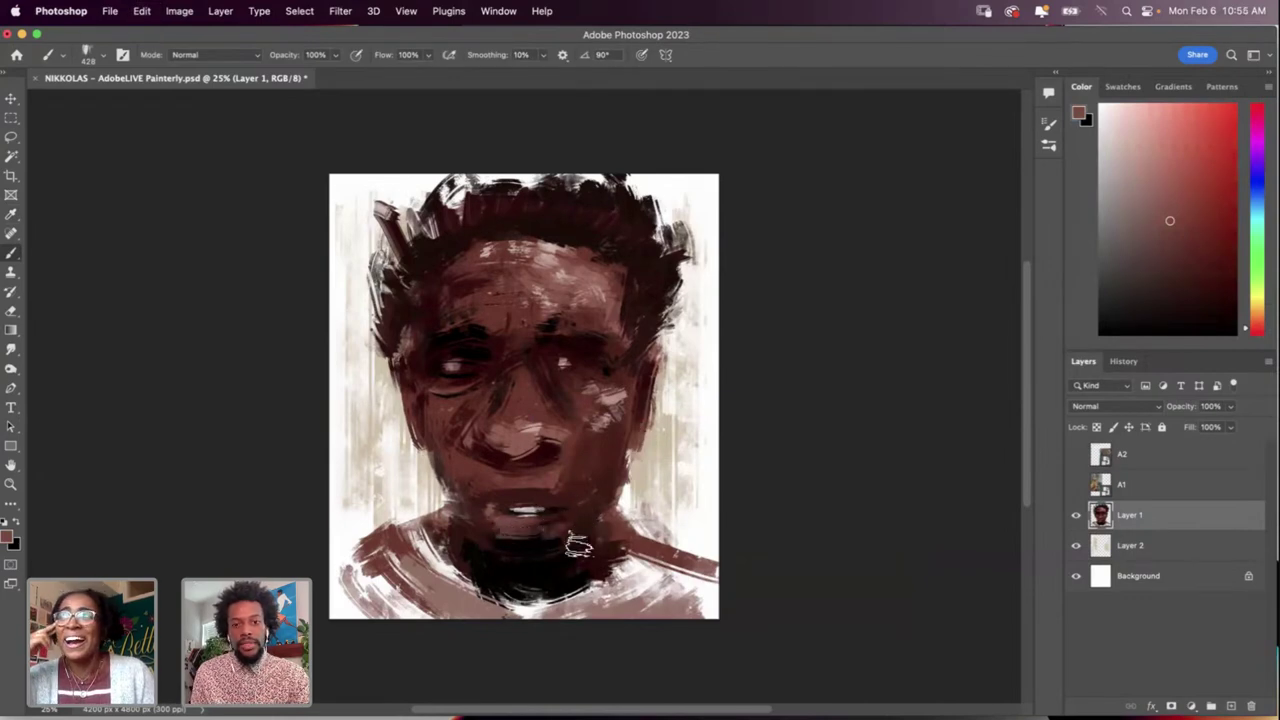
Step: Sample pale pink from the nose highlight and add fine light strokes to the lower lip at 30 px
key("i")
left_click(537, 425)
right_click(545, 435)
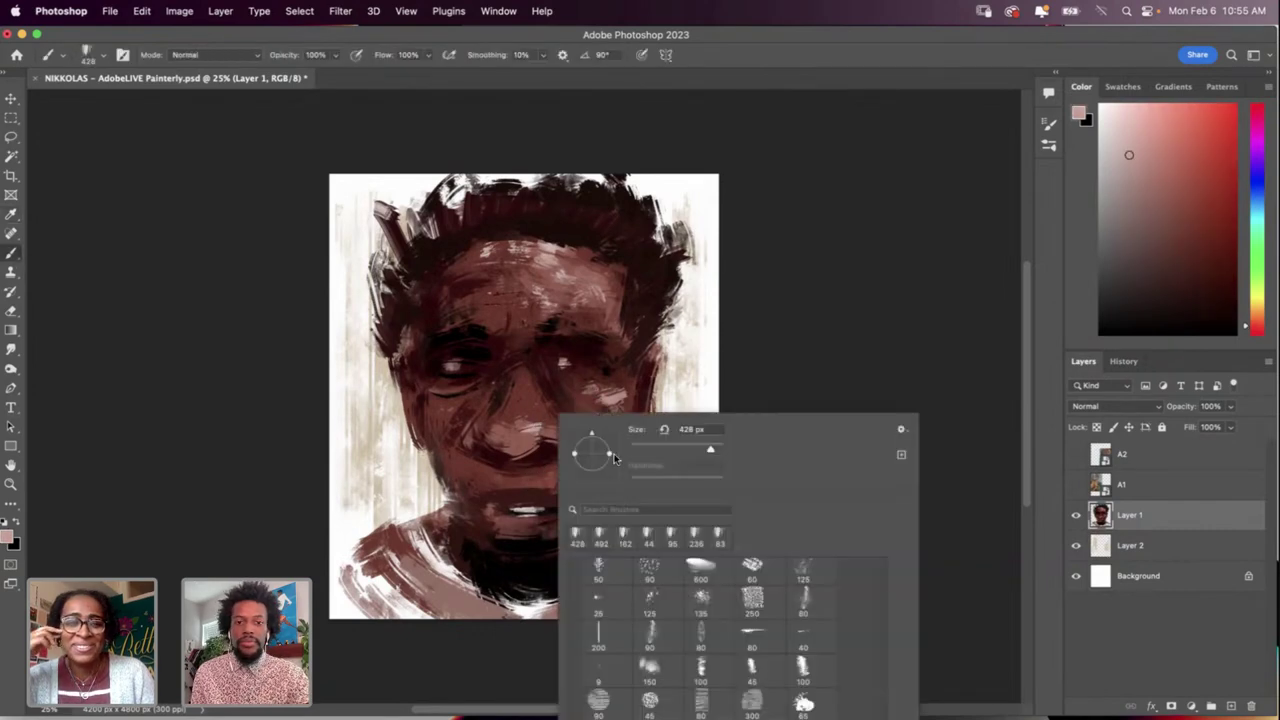
left_click(521, 527)
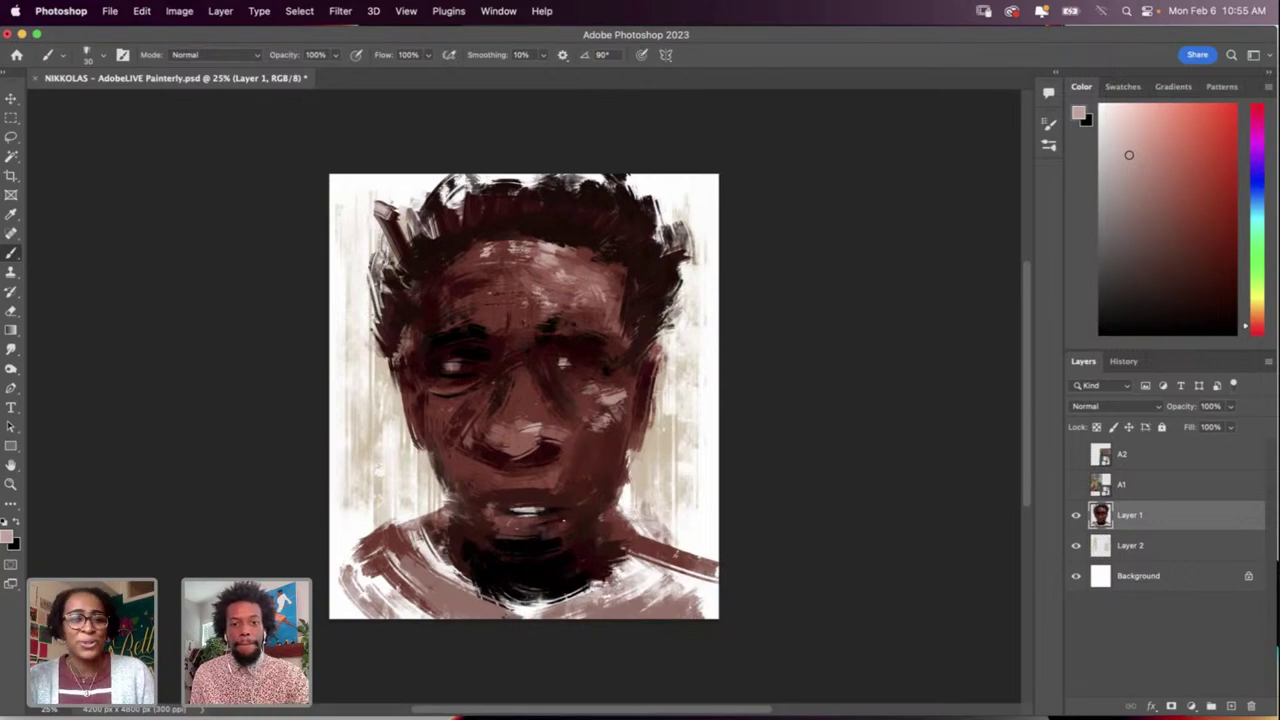
Step: Sample near-black from the mouth line and darken the lip line and mouth corners at 150 px
key("alt")
left_click(552, 507, "alt")
right_click(566, 416)
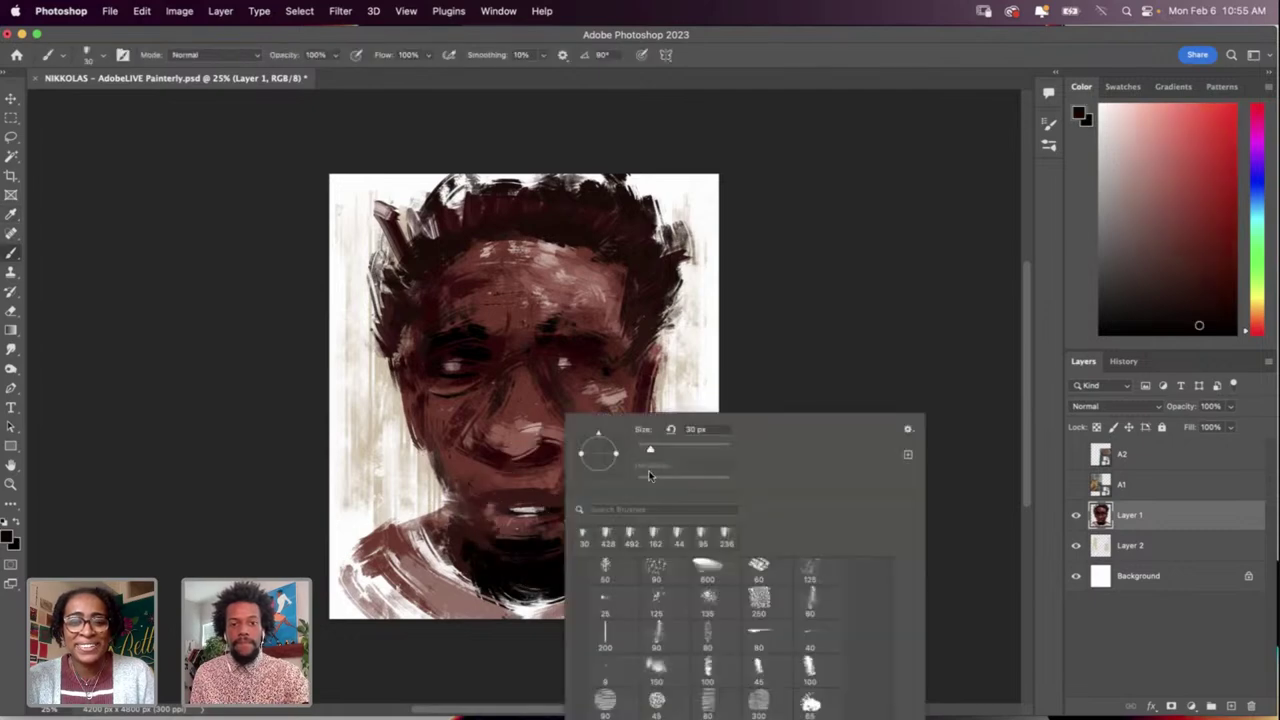
key("Escape")
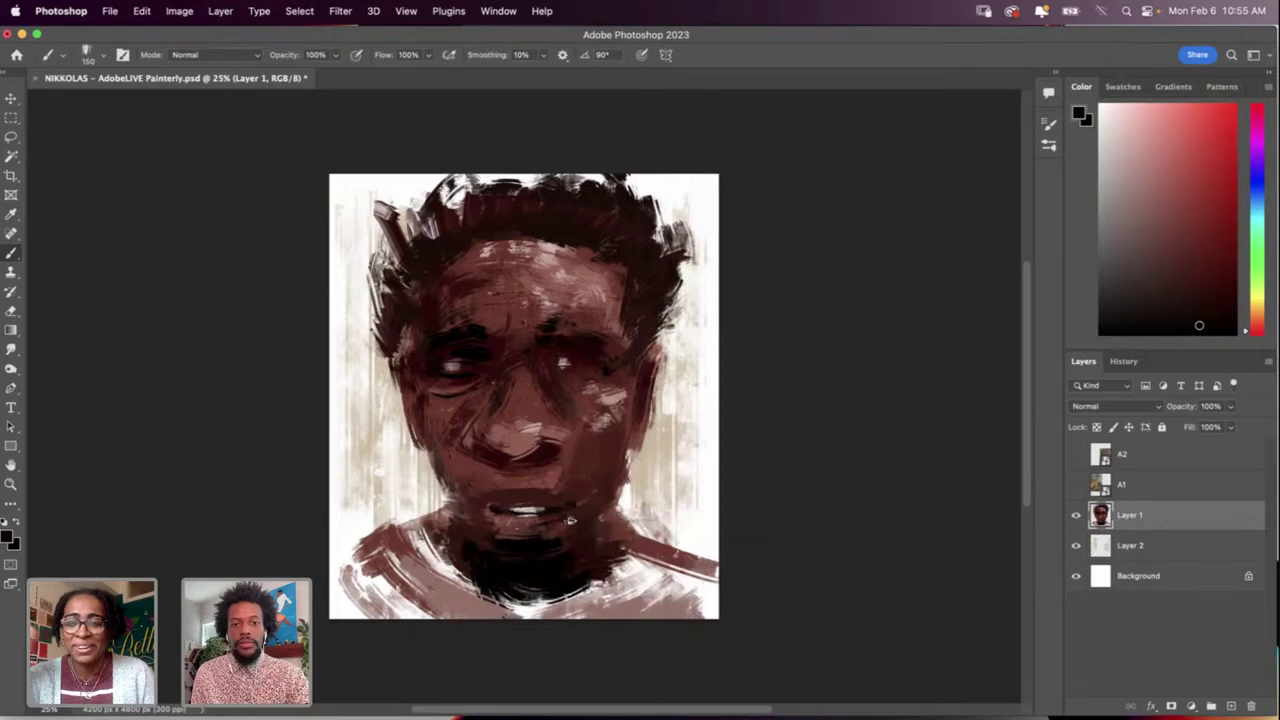
Step: Sample pale pink from the forehead and paint a highlight on the left side of the nose tip at 428 px, redoing unsatisfactory strokes
key("i")
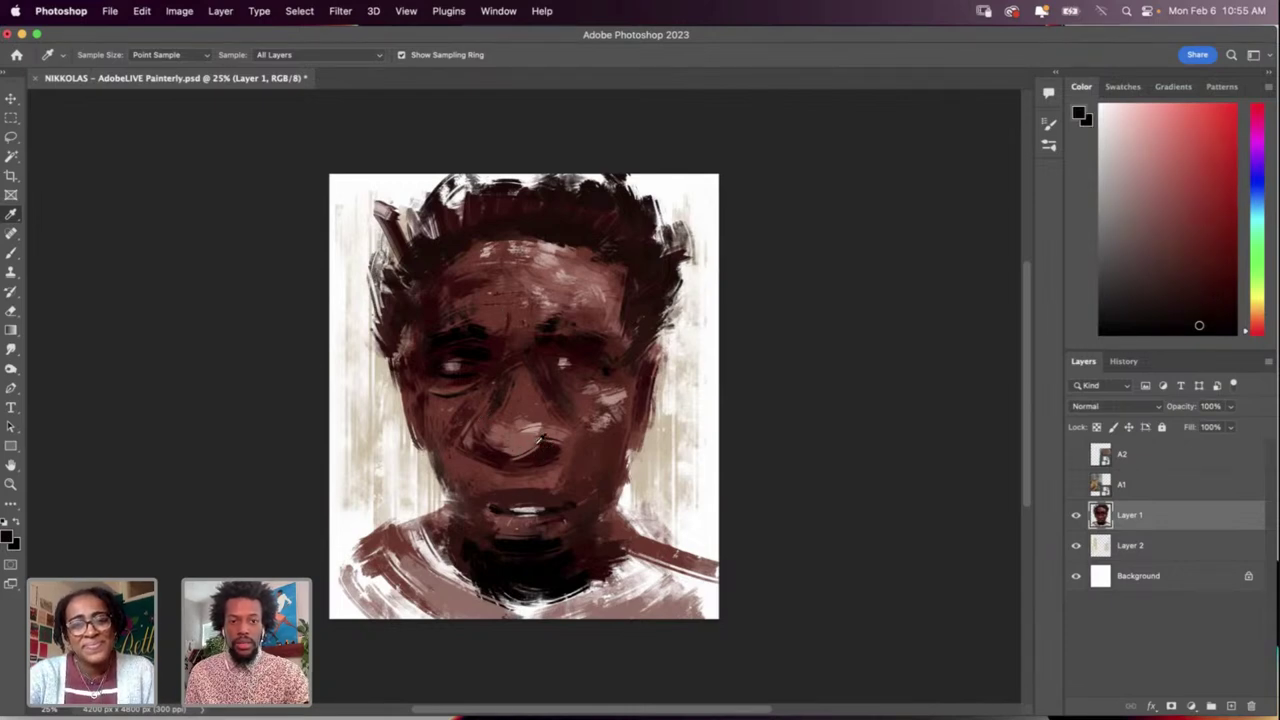
left_click(547, 251)
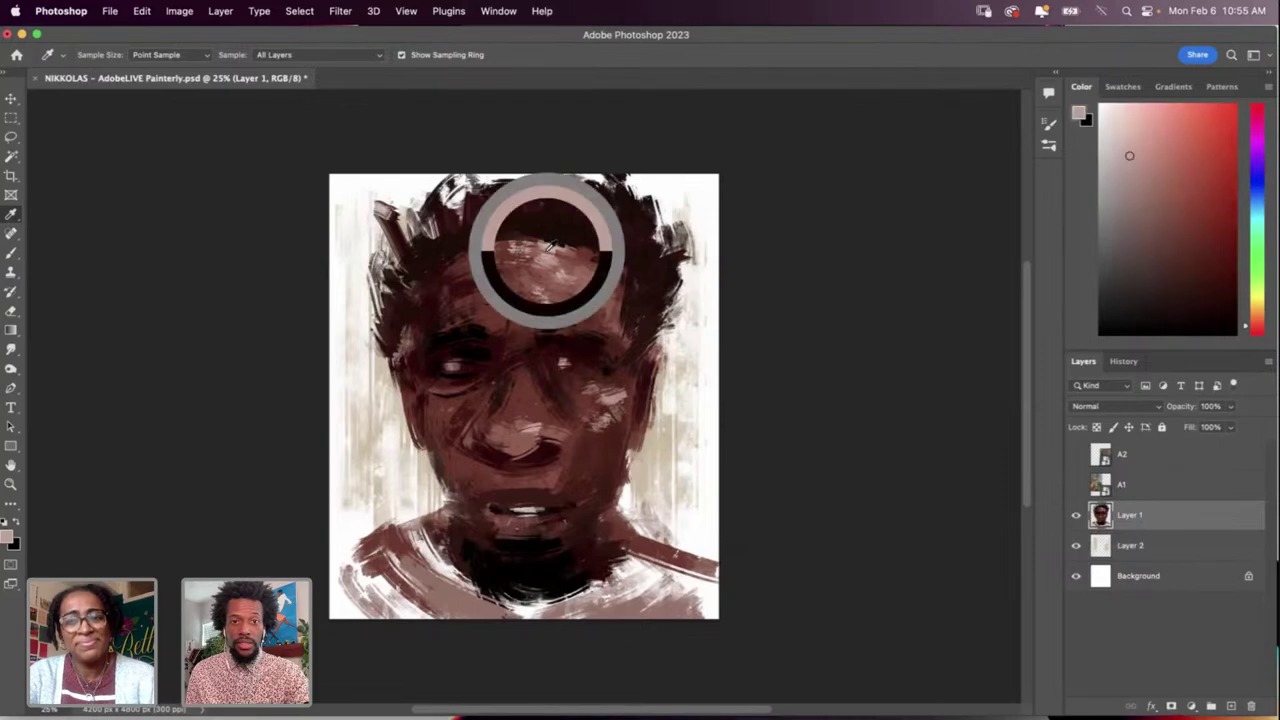
key("b")
right_click(558, 364)
left_click(706, 403)
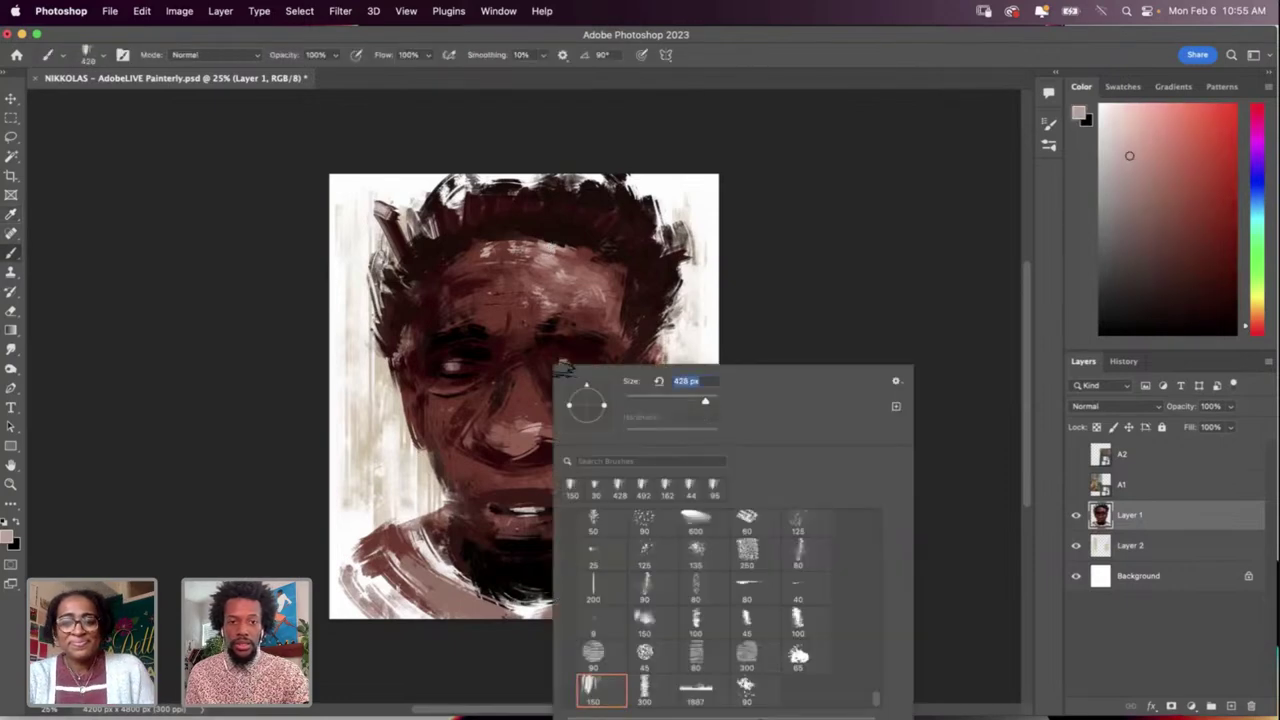
left_click(514, 400)
key("super+z")
left_click_drag(506, 414, 512, 450)
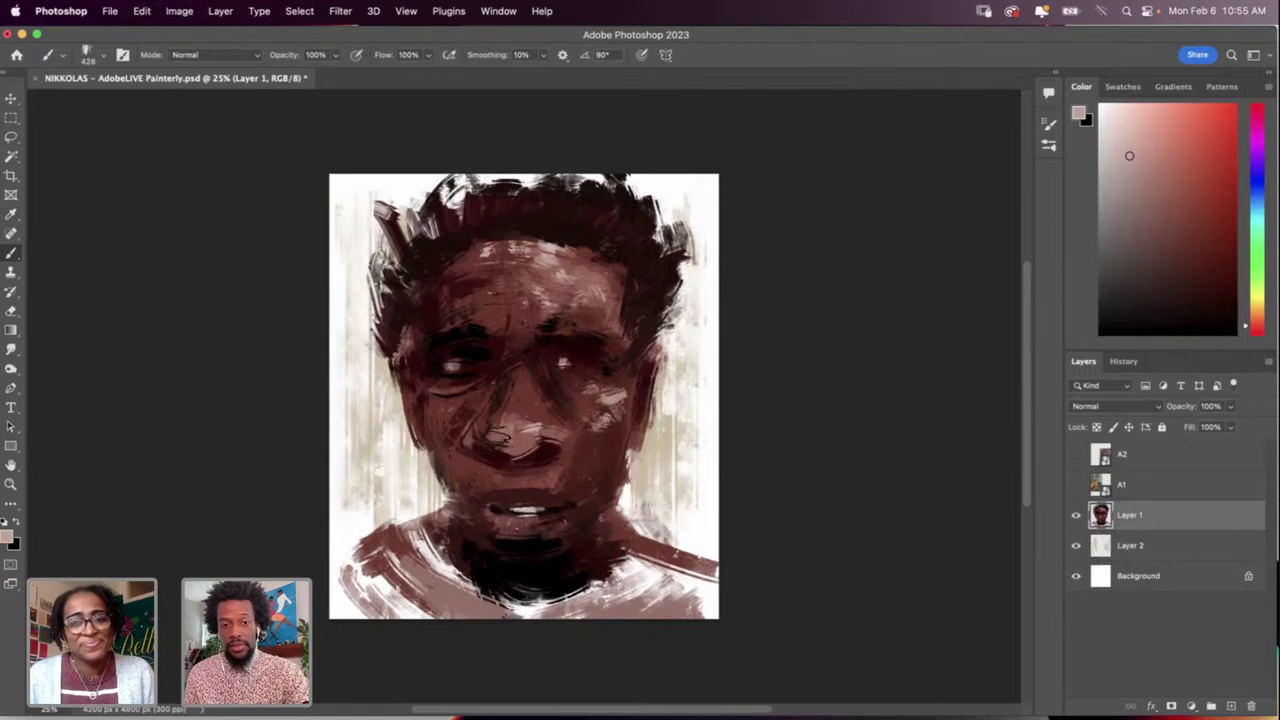
key("super+z")
mouse_move(500, 430)
left_mouse_down()
mouse_move(497, 447)
mouse_move(515, 442)
left_mouse_up()
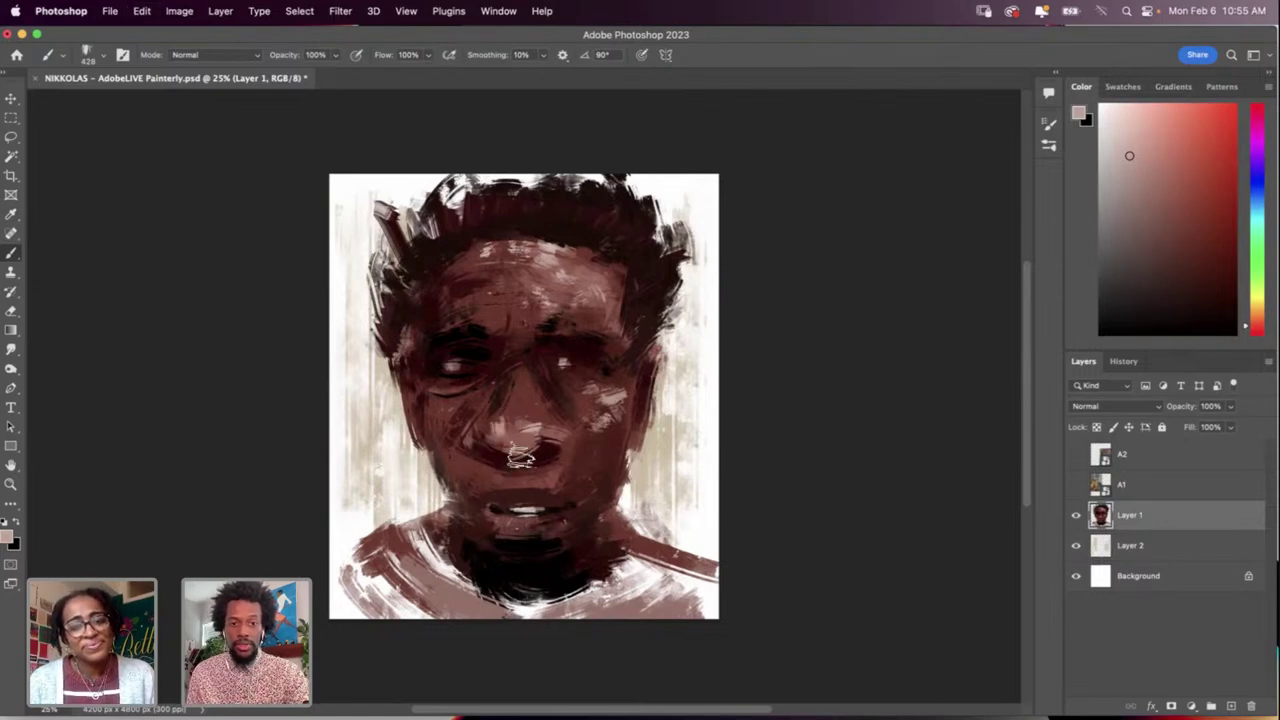
Step: Sample reddish brown from the nose bridge and dark maroon from the forehead to shade around the nose
key("i")
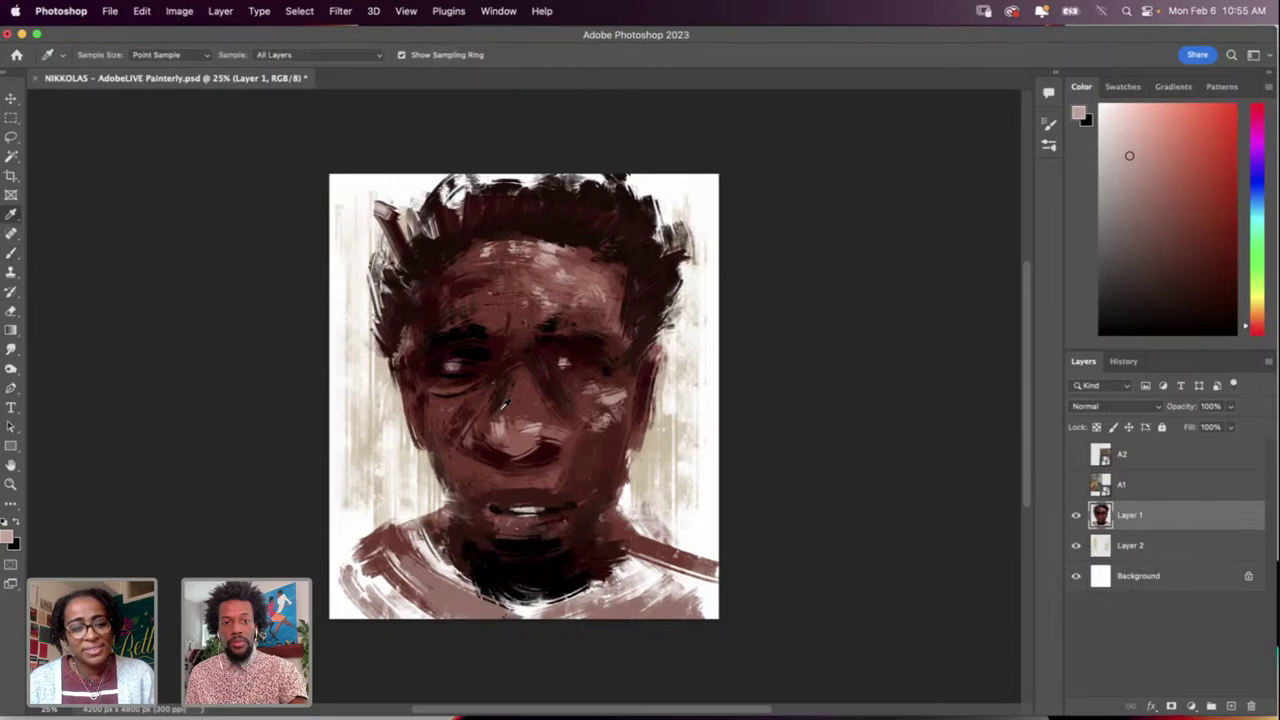
left_click(519, 398, "alt")
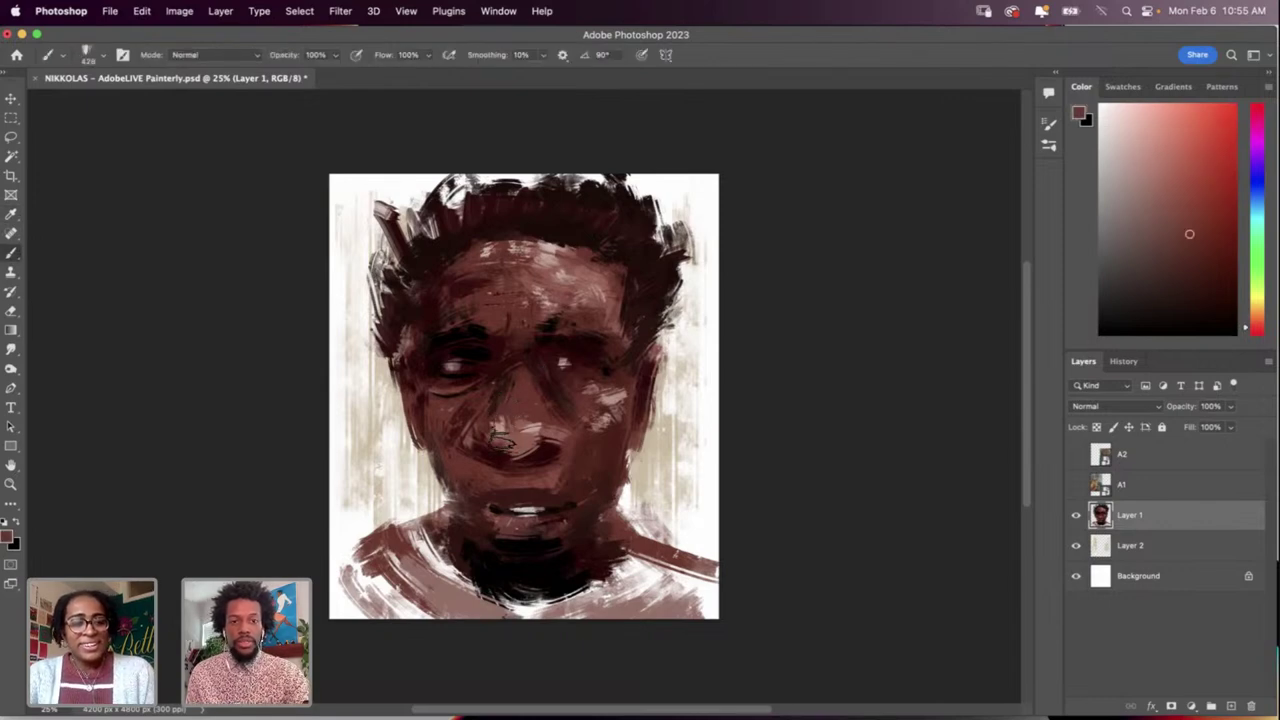
left_click(466, 283)
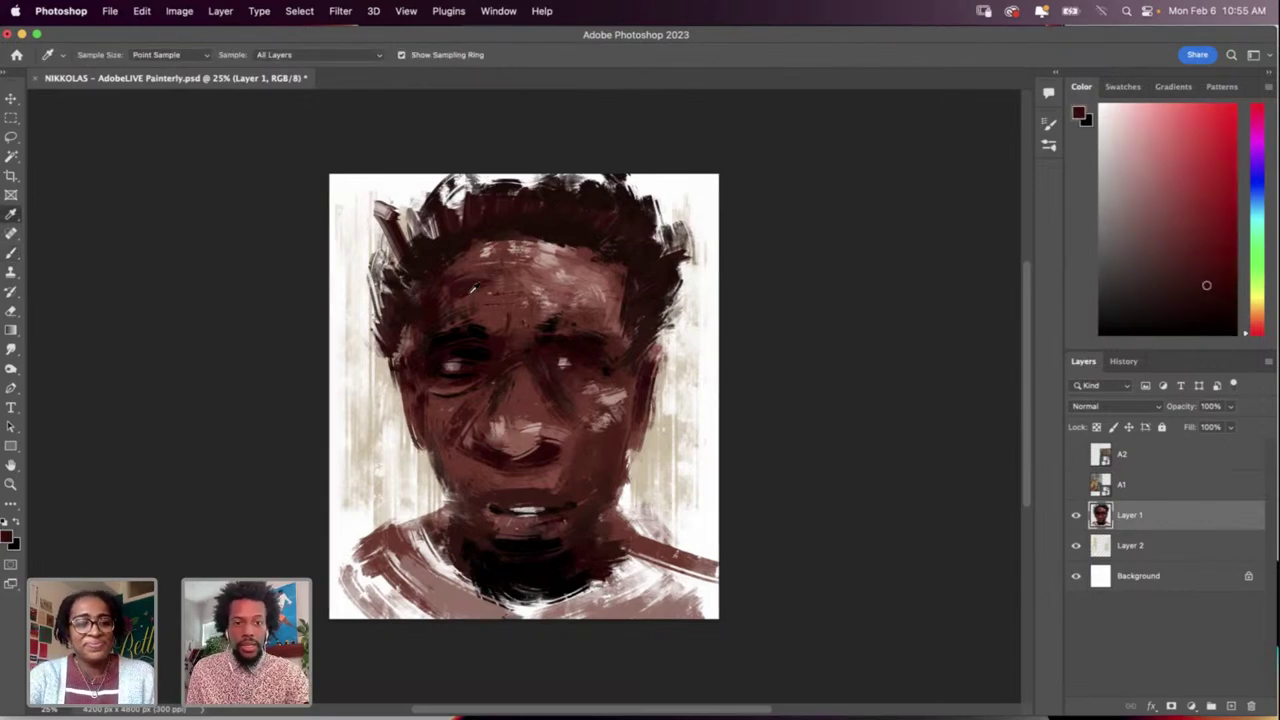
key("b")
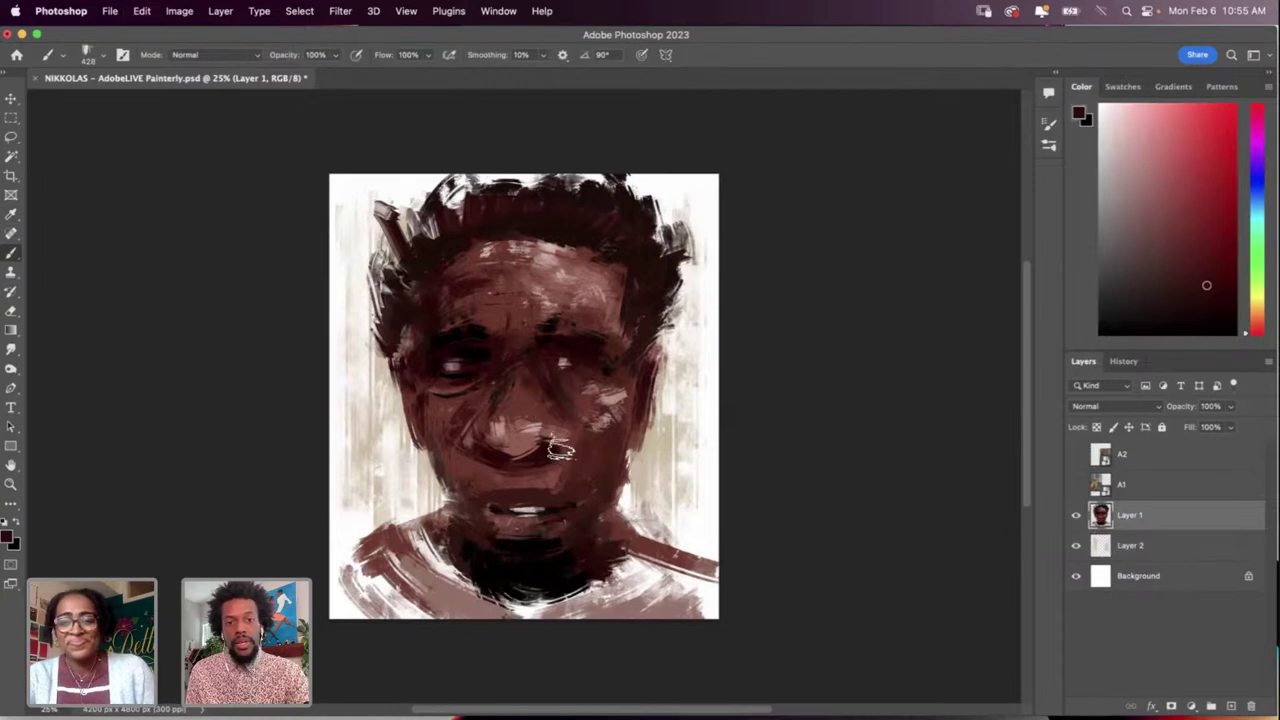
Step: Darken the eyebrow on the portrait's right side with sampled near-black, and shape its outer edge with a forehead mid-tone
key("i")
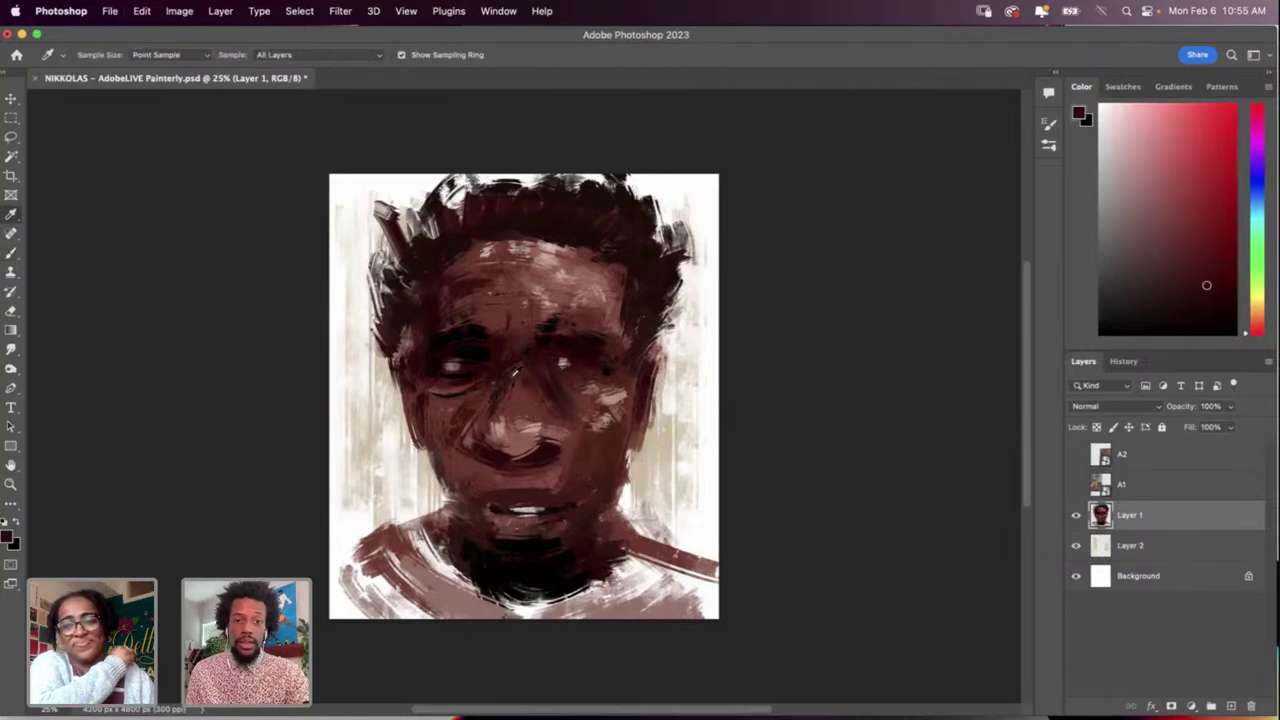
left_click(550, 324)
key("b")
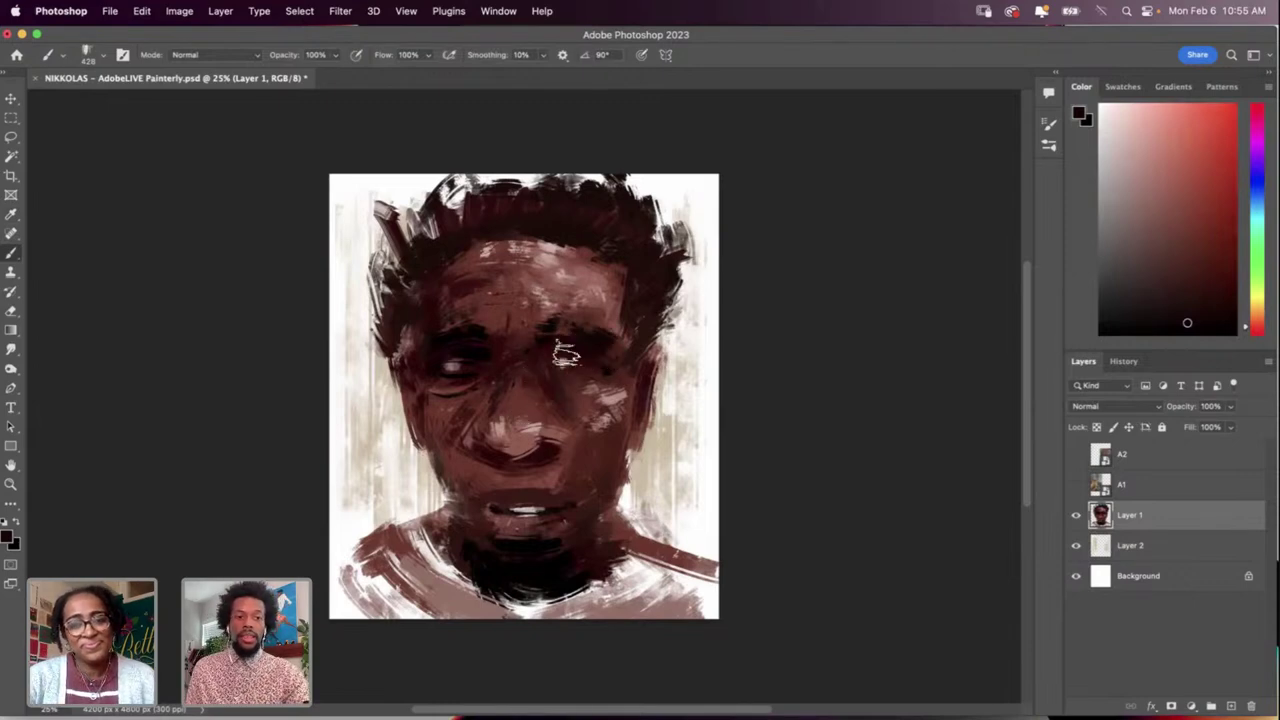
key("i")
left_click(598, 298)
key("b")
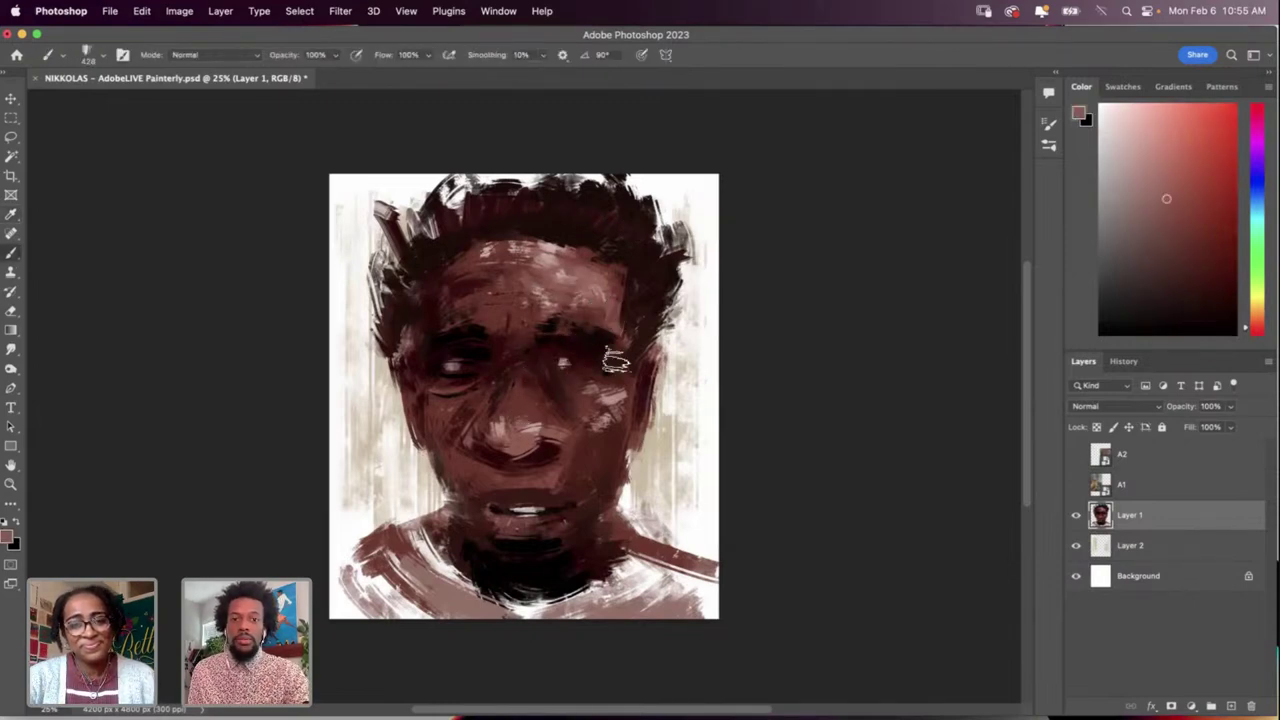
Step: Switch the foreground to pure black and paint dark irises in both eyes with the brush at 191 px
key("i")
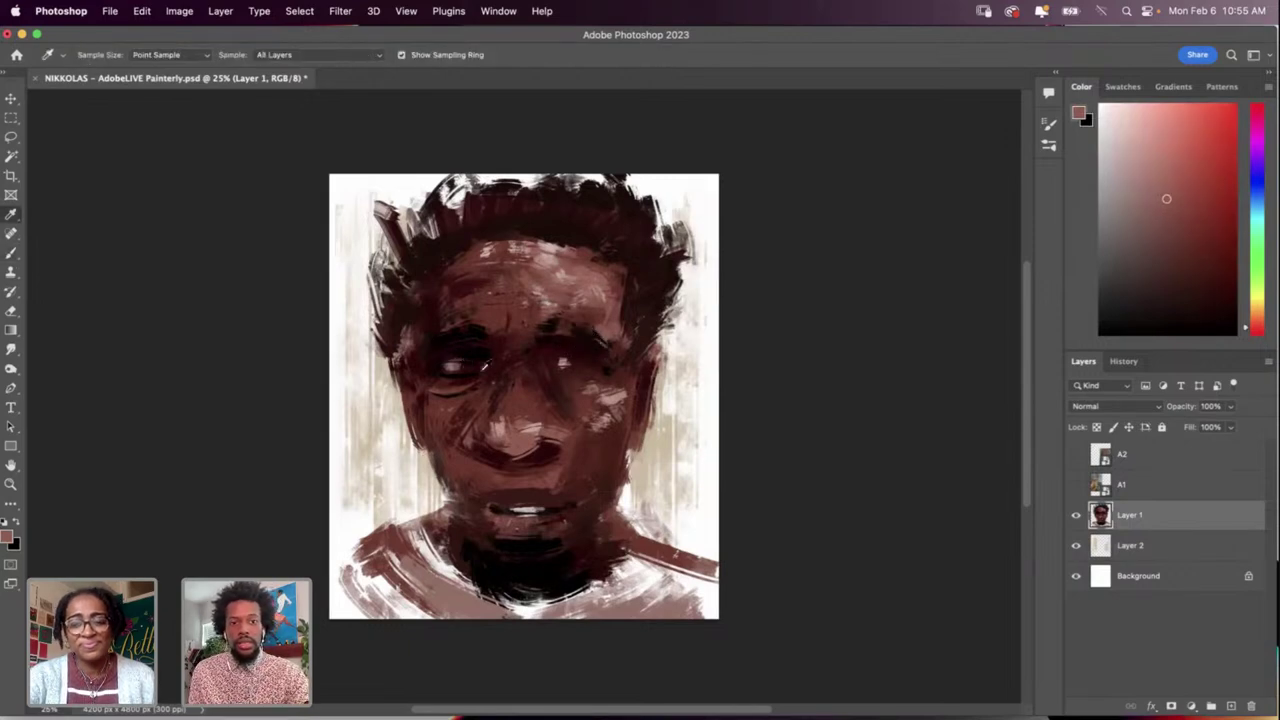
left_click(476, 370)
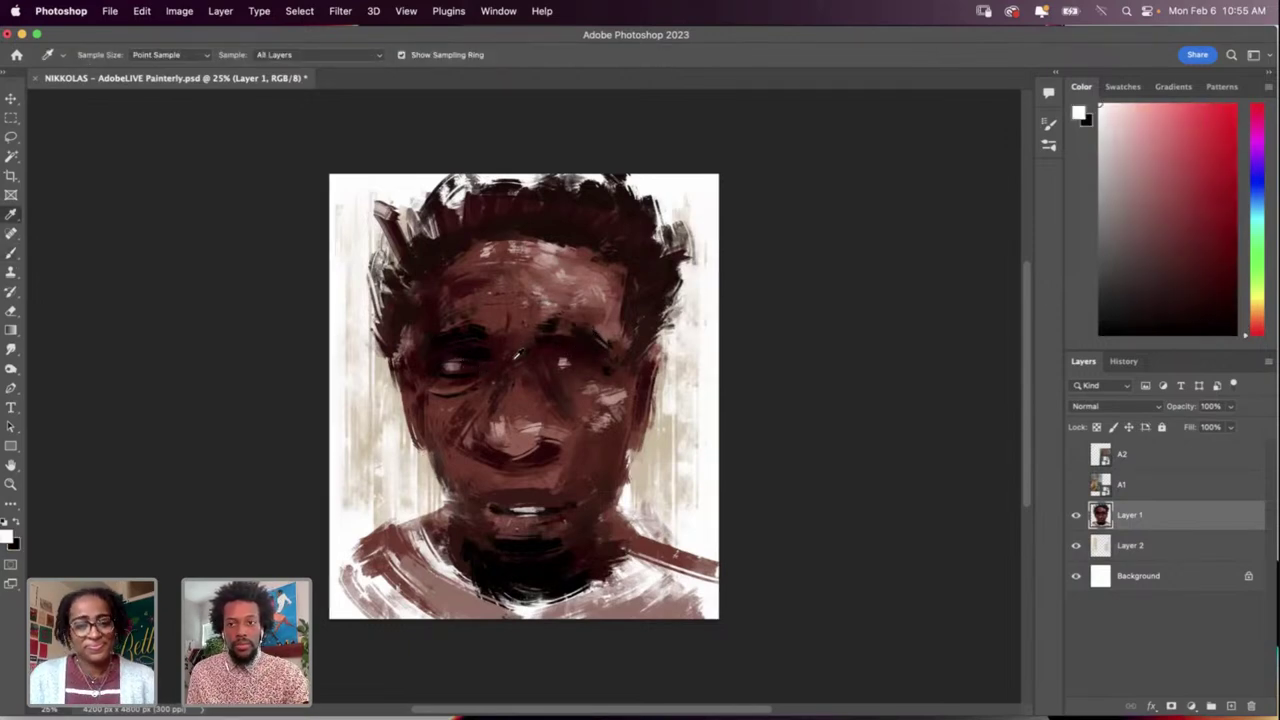
key("x")
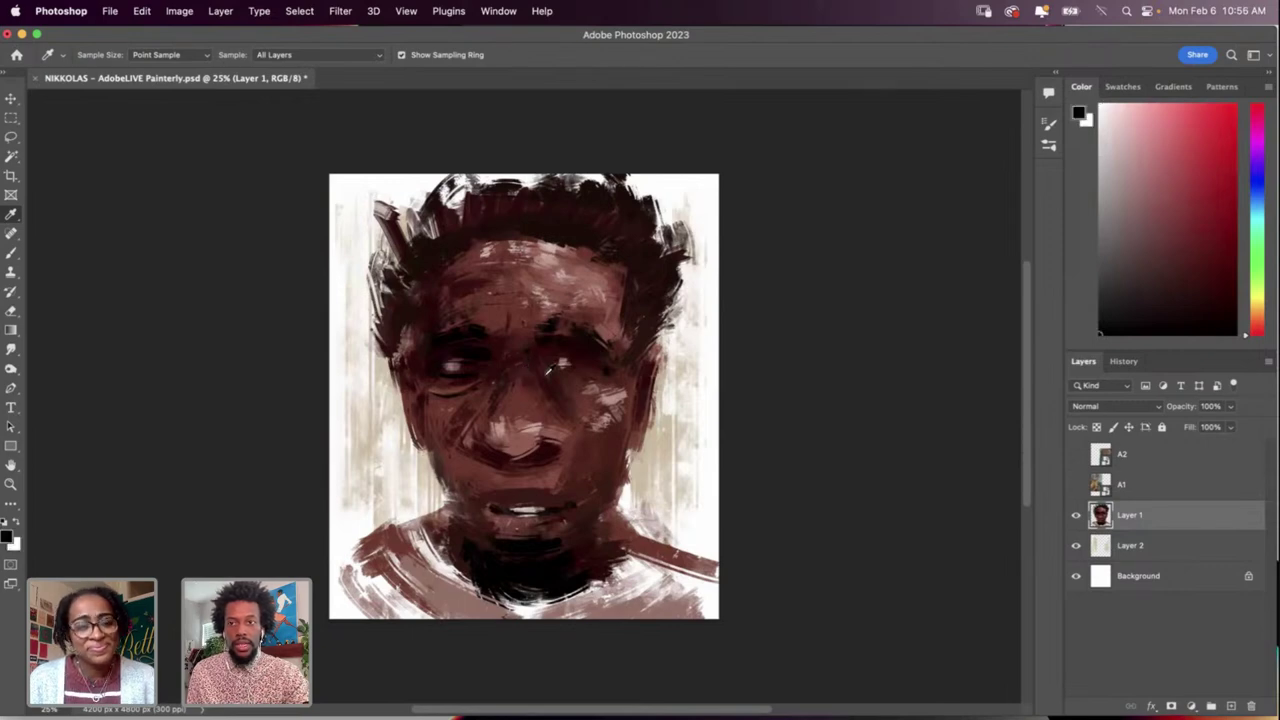
key("x")
key("x")
key("b")
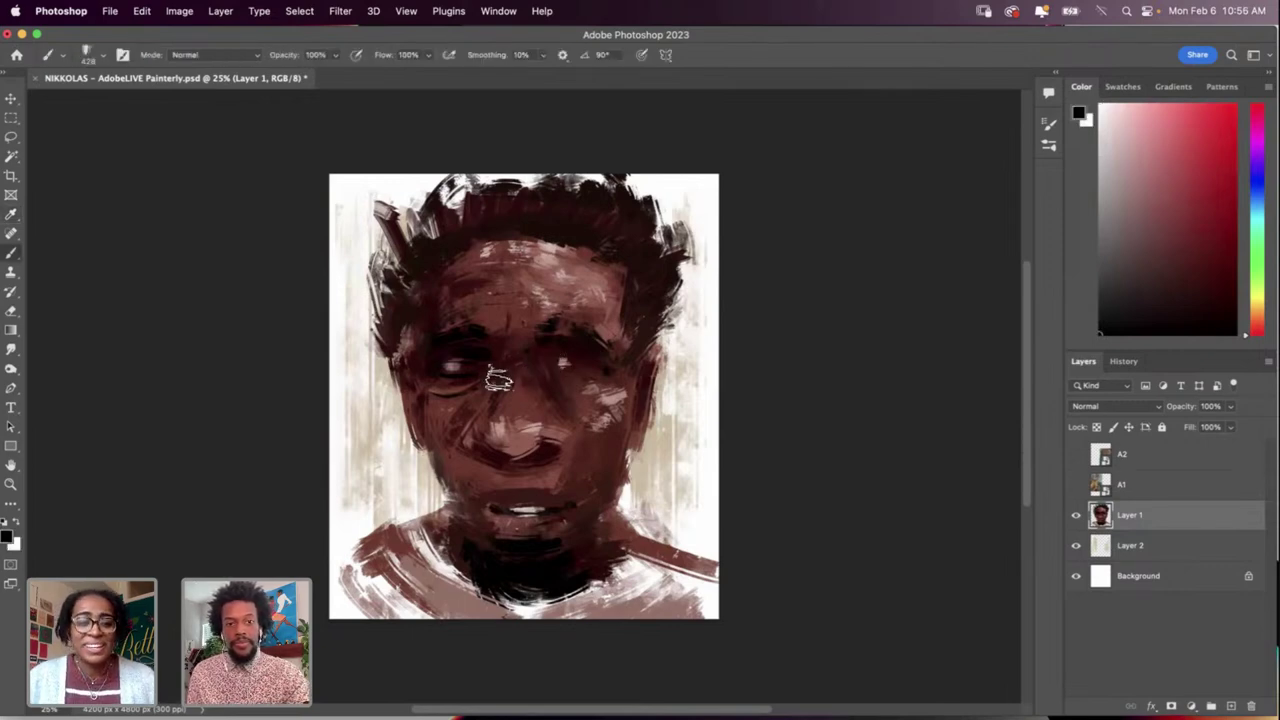
right_click(620, 385)
left_click(645, 418)
left_click_drag(459, 361, 462, 372)
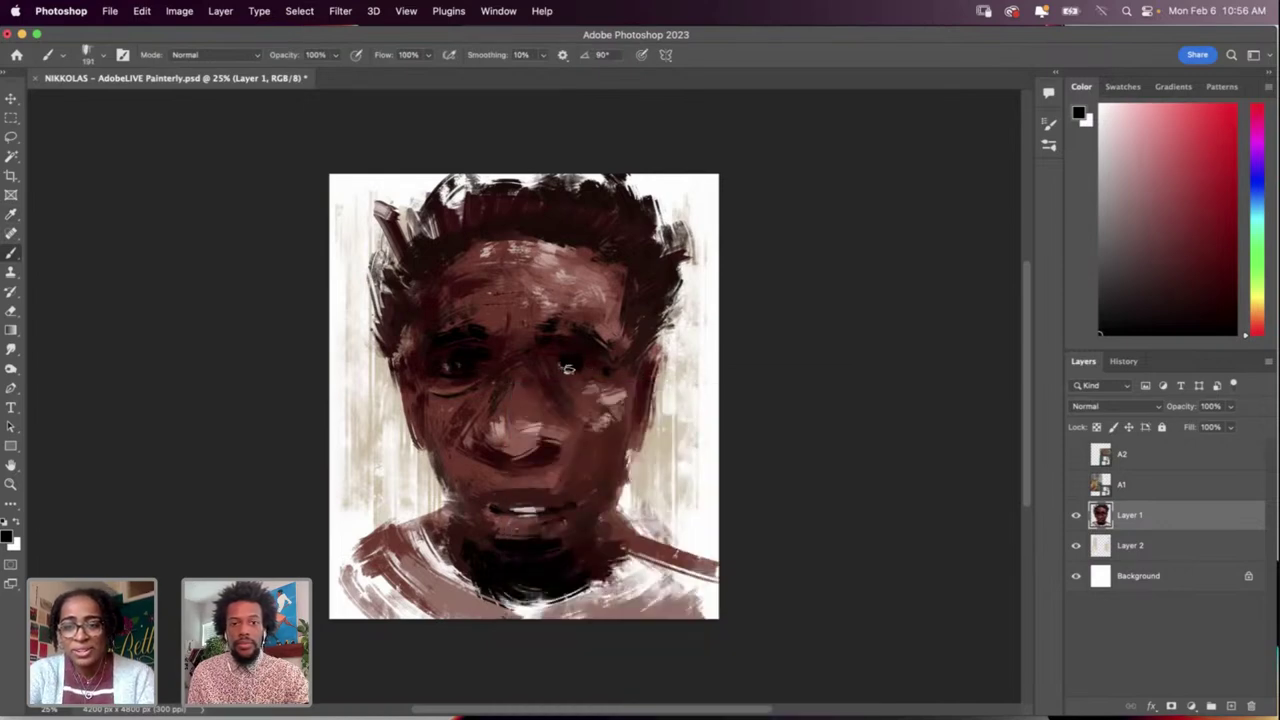
Step: Paint black smile-line creases on both cheeks with the brush at 159 px, and add a small cheek mark at 62 px
right_click(572, 448)
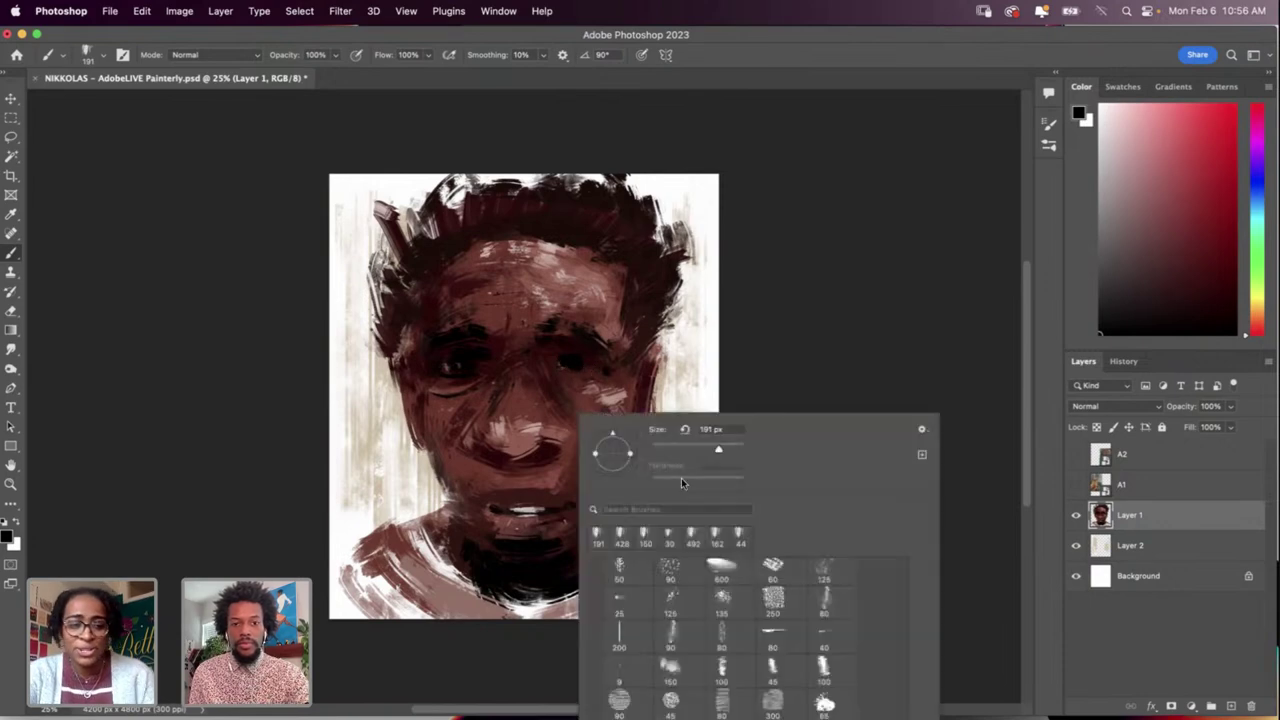
left_click(565, 438)
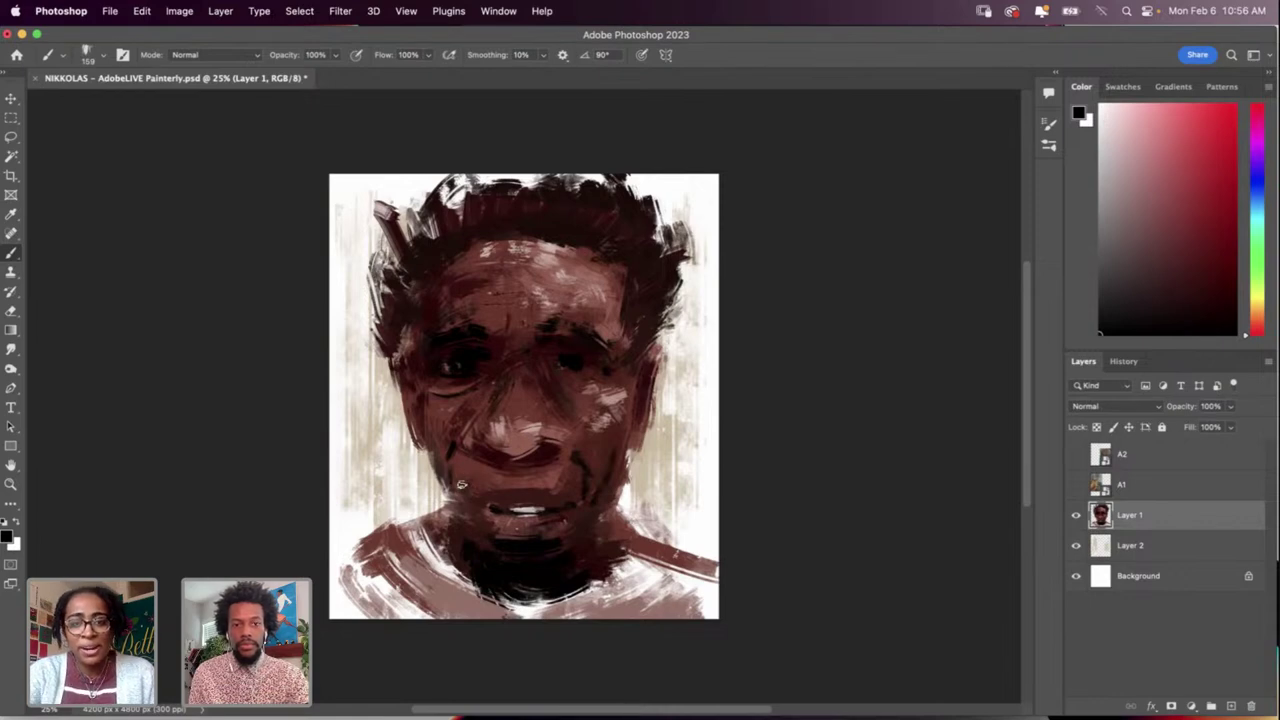
right_click(461, 415)
key("Return")
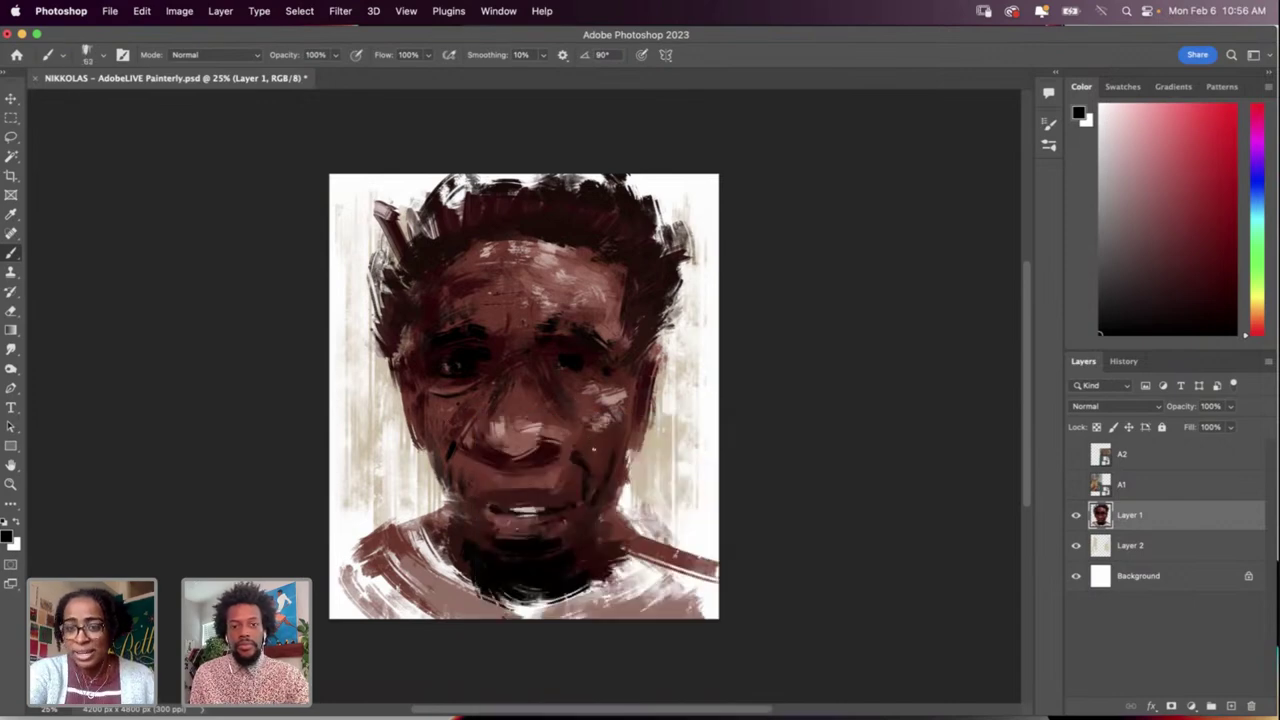
Step: Enlarge the brush to 300 px and darken the jaw edge on the portrait's left side with black
right_click(457, 538)
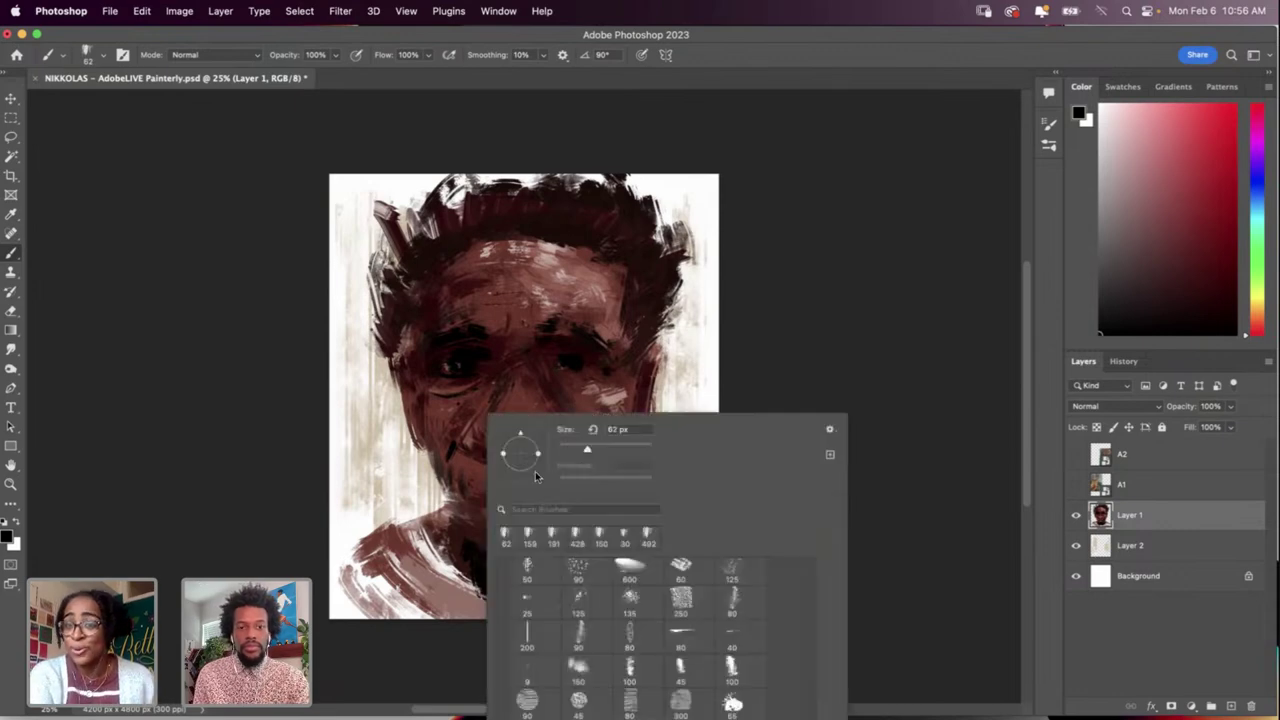
left_click(630, 452)
left_click(446, 503)
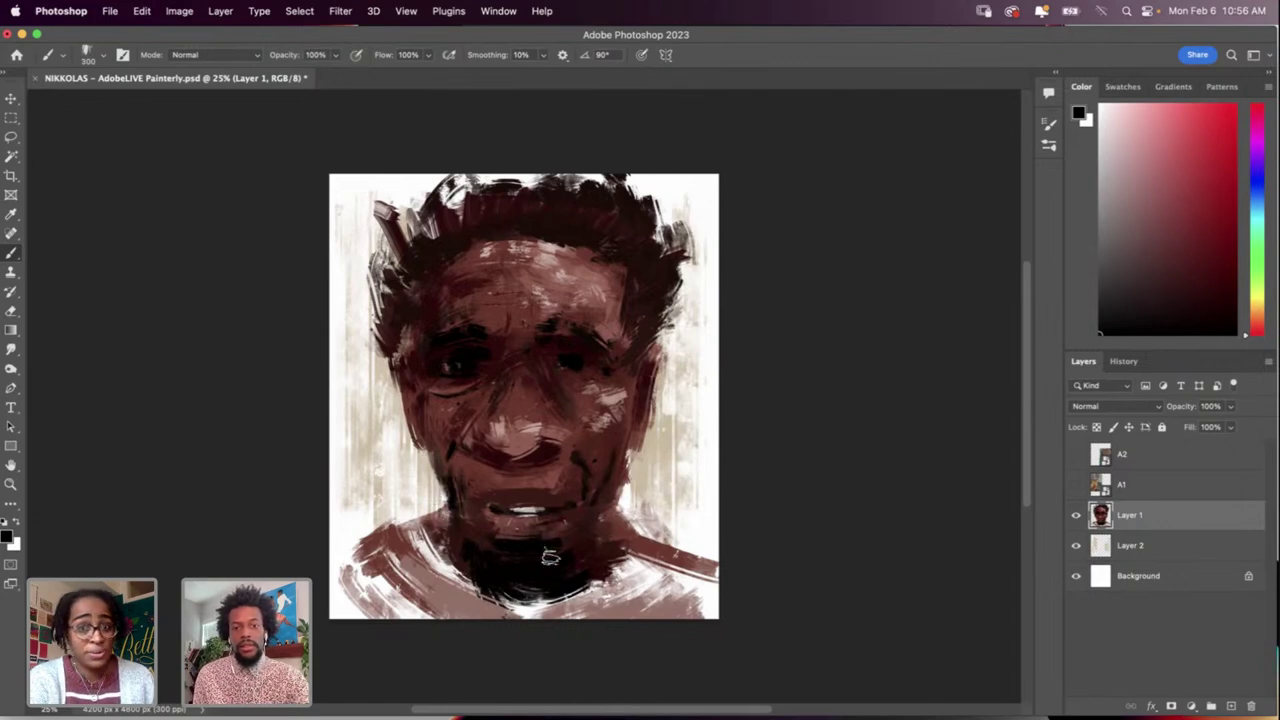
Step: Sample reddish brown from the forehead and dark maroon from the cheek crease, and soften the area around the mouth at 146 px
key("i")
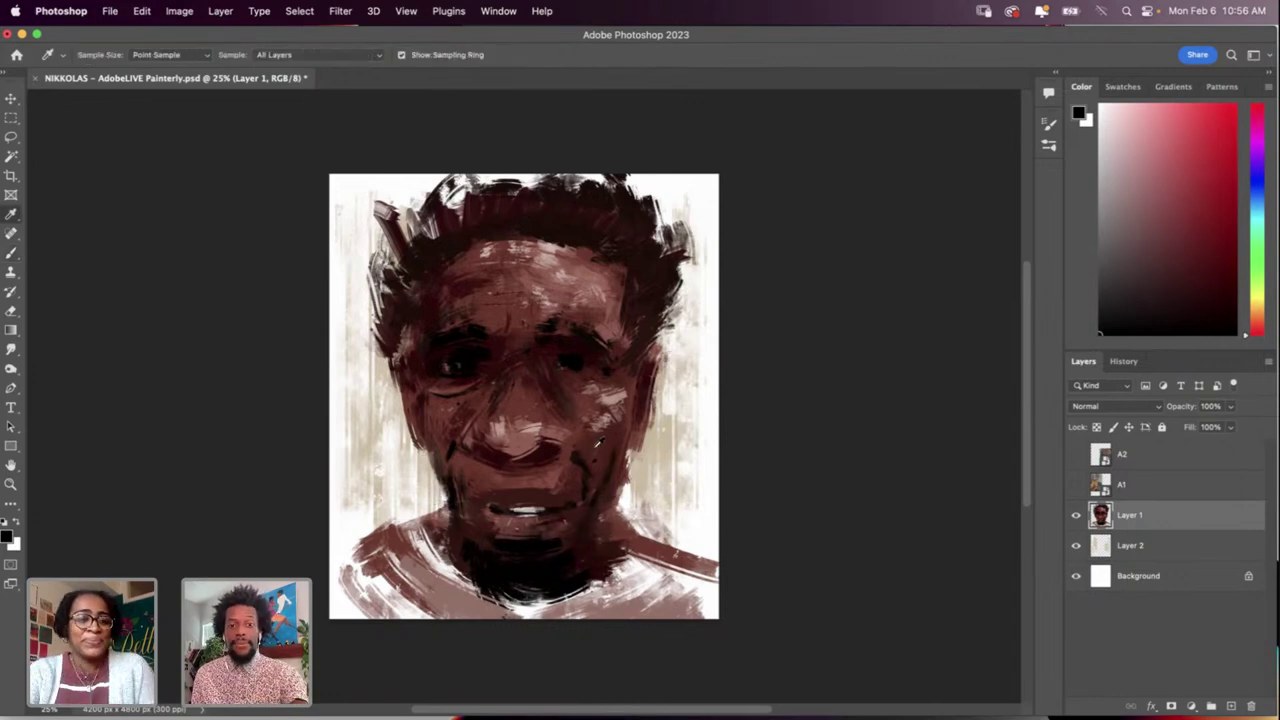
left_click(613, 297)
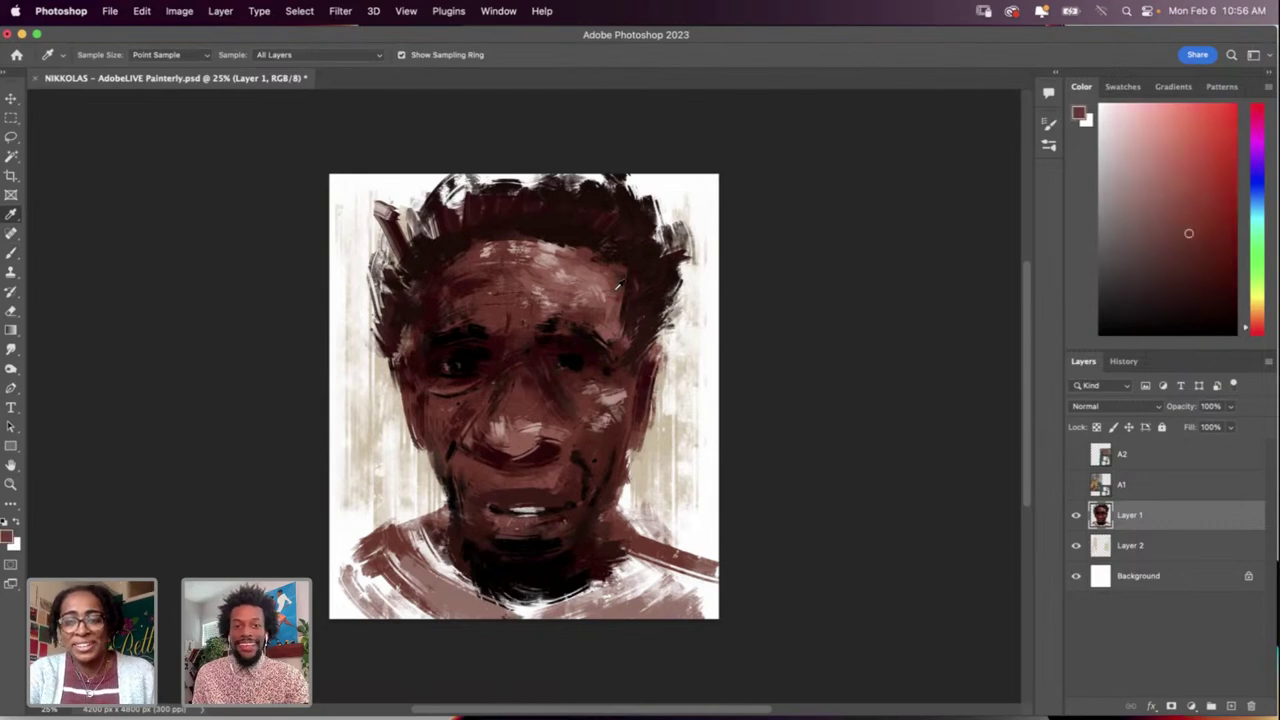
key("b")
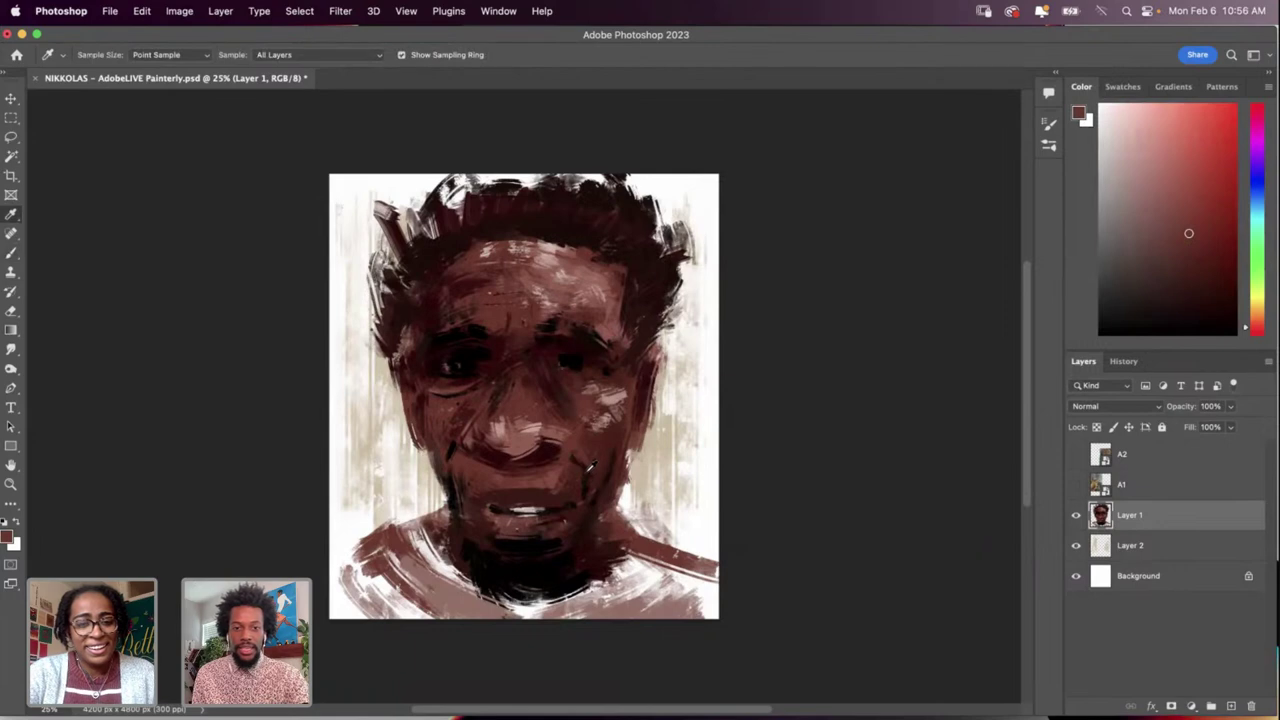
left_click(583, 470, "alt")
right_click(583, 470)
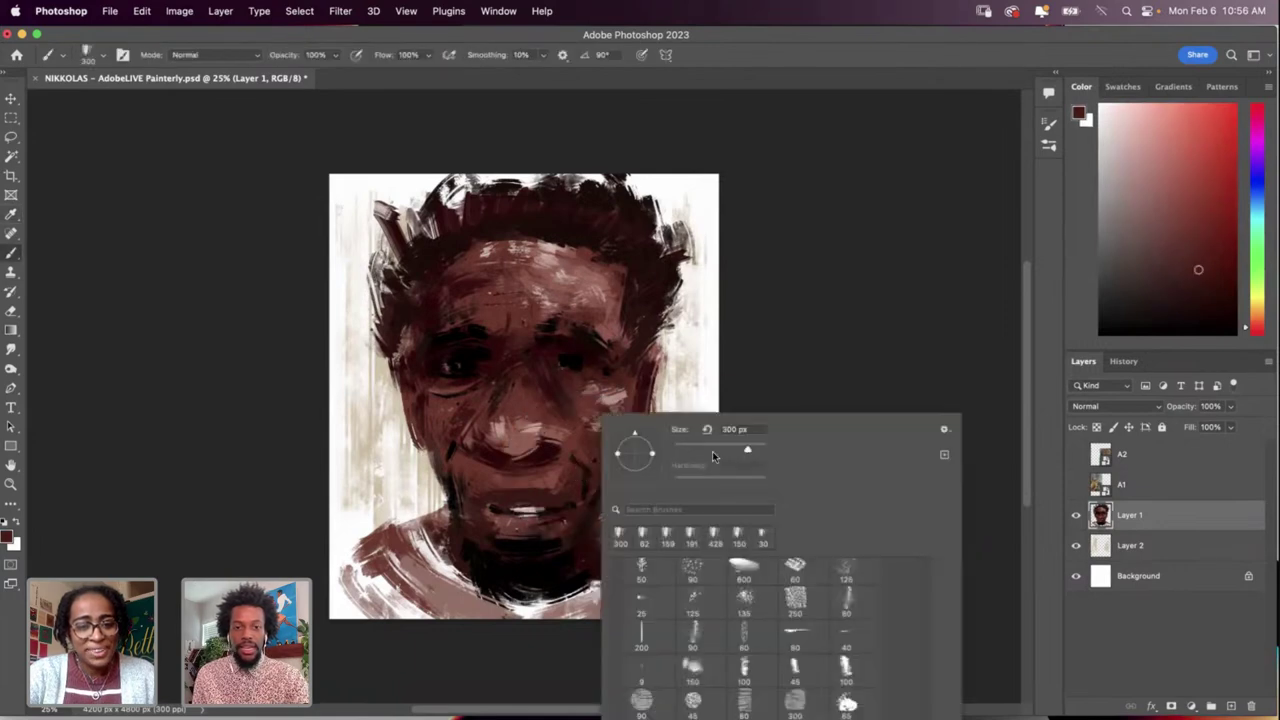
left_click(538, 464)
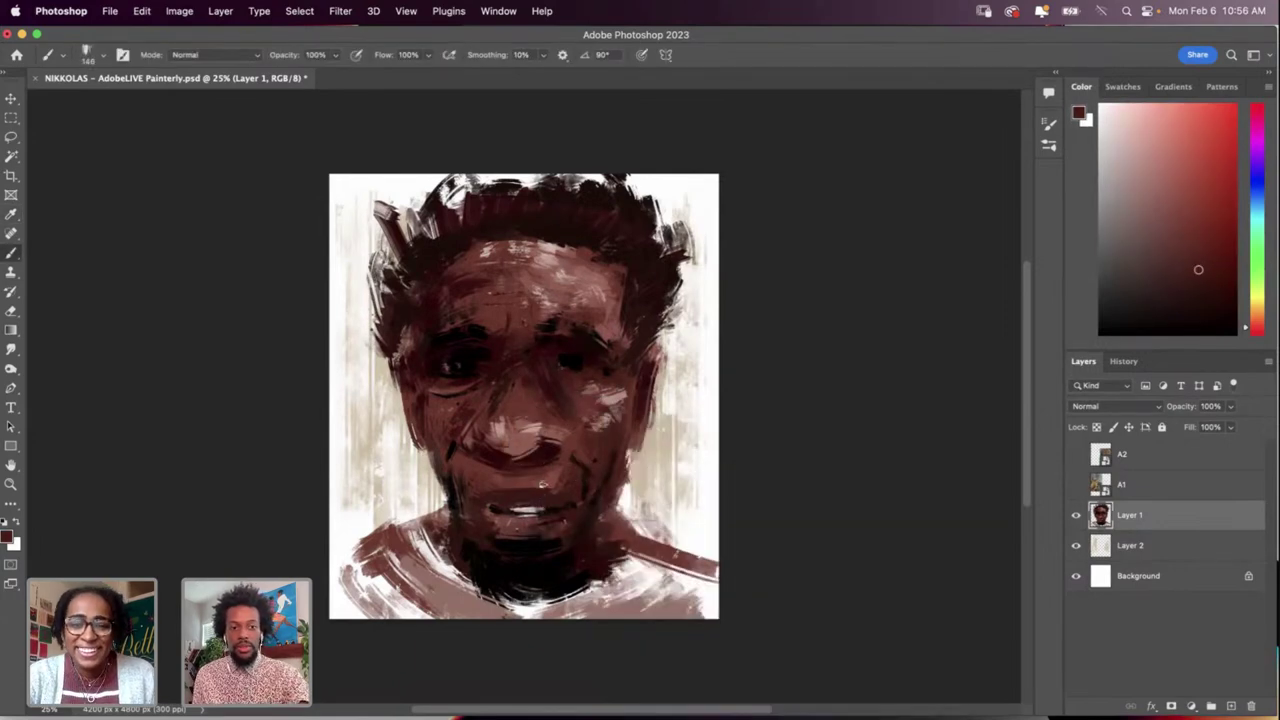
Step: Reset the foreground to black and shade beneath the nose with the textured 300 px preset brush reduced to 130 px
key("d")
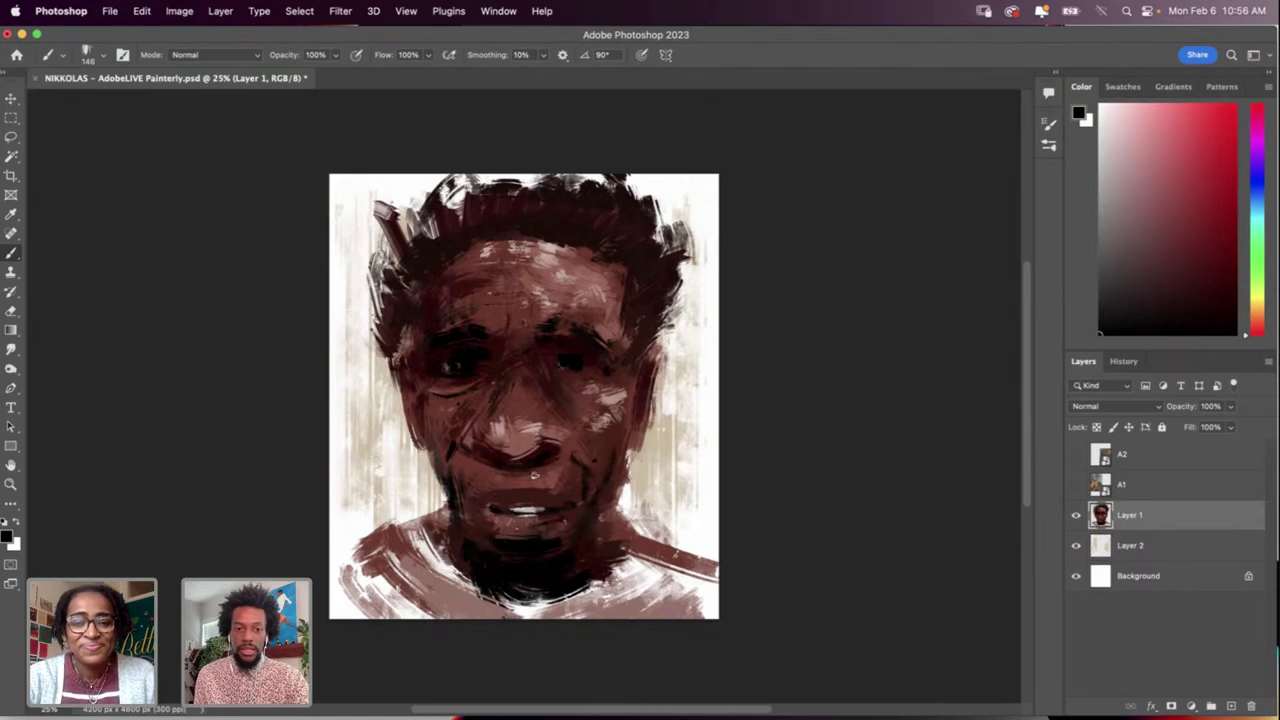
right_click(548, 459)
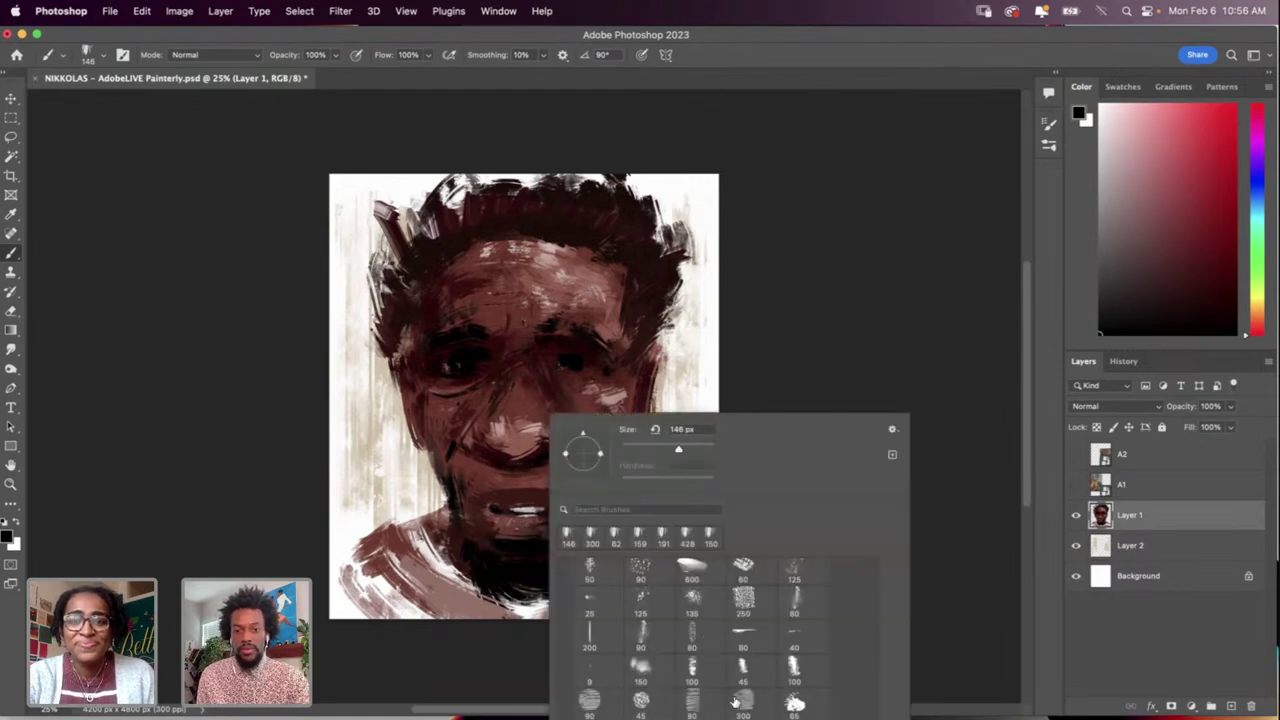
left_click(738, 702)
left_click_drag(693, 445, 680, 445)
left_click(509, 464)
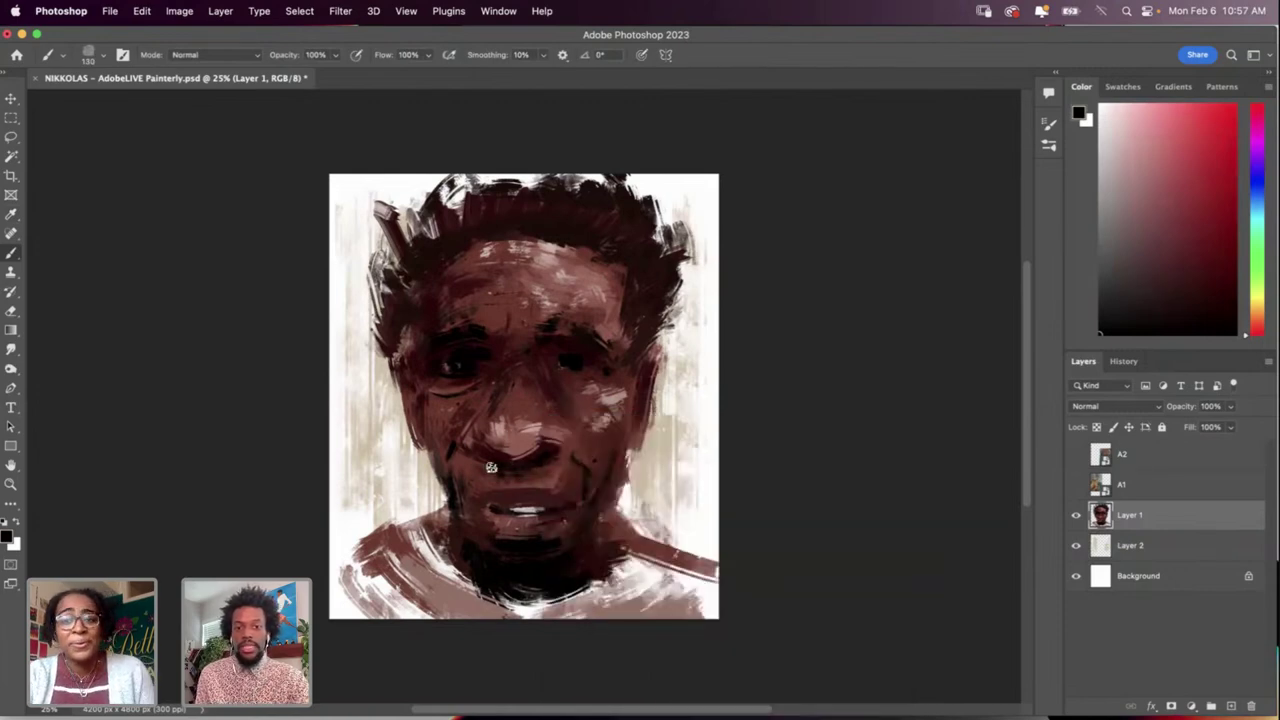
Step: Darken the eye on the portrait's right side in black with the 150 px bristle preset at 91 px, and deepen its socket at 191 px
key("i")
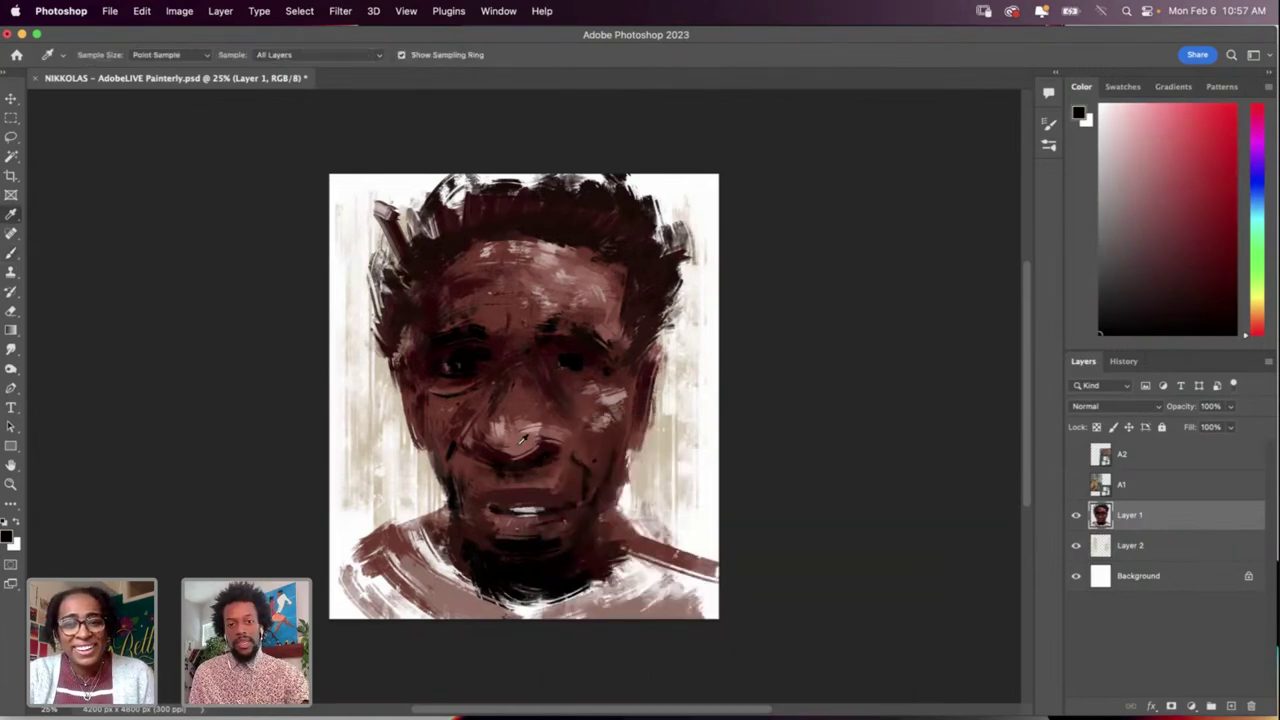
key("b")
right_click(588, 376)
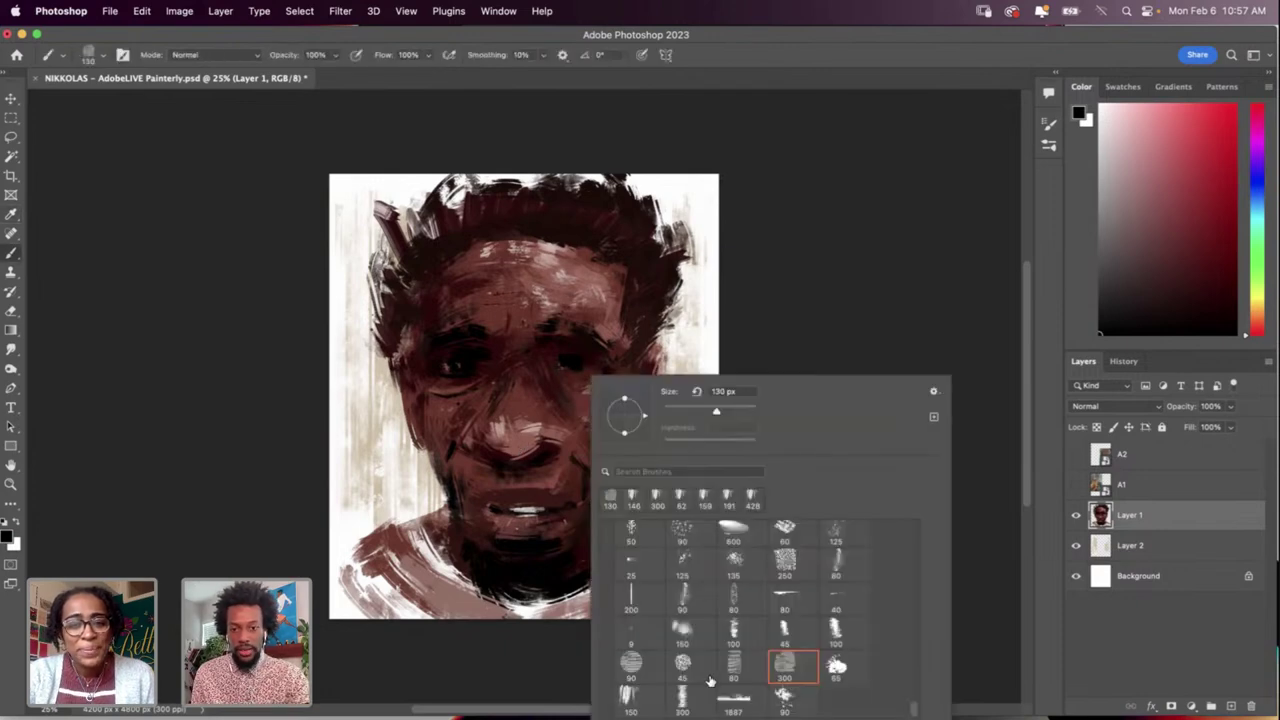
left_click(635, 705)
left_click(703, 411)
left_click_drag(566, 370, 616, 369)
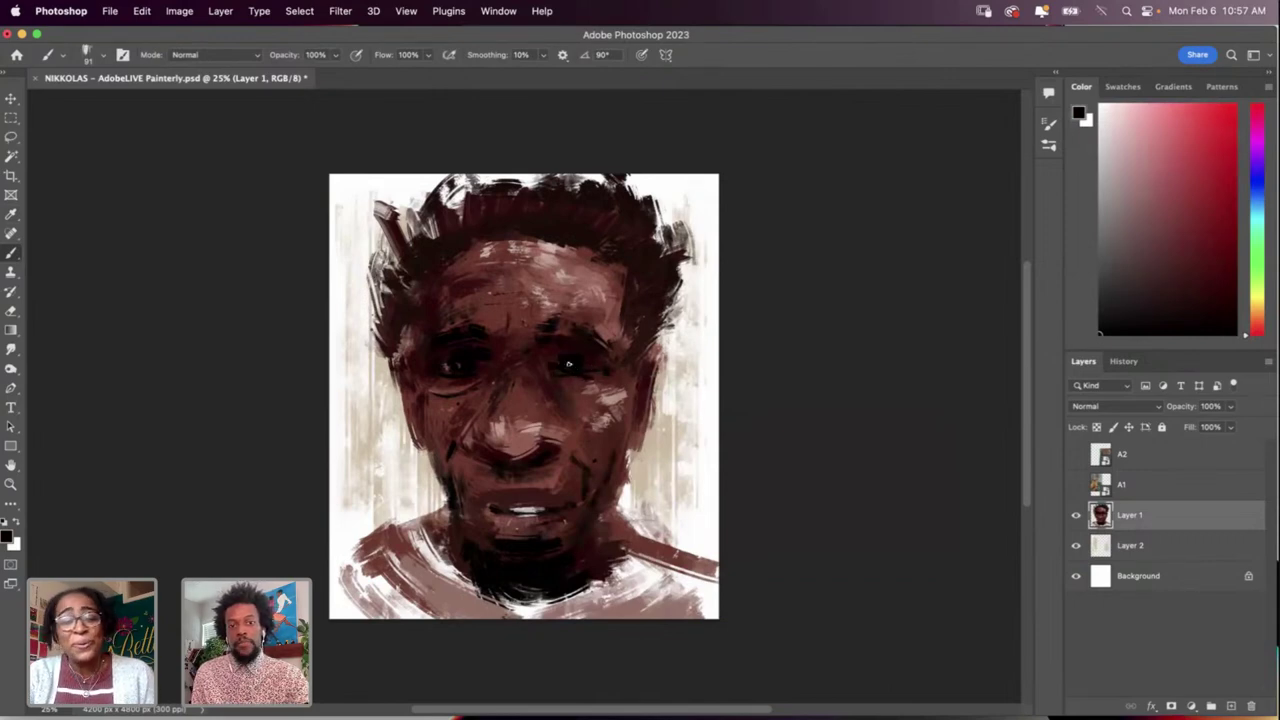
right_click(594, 366)
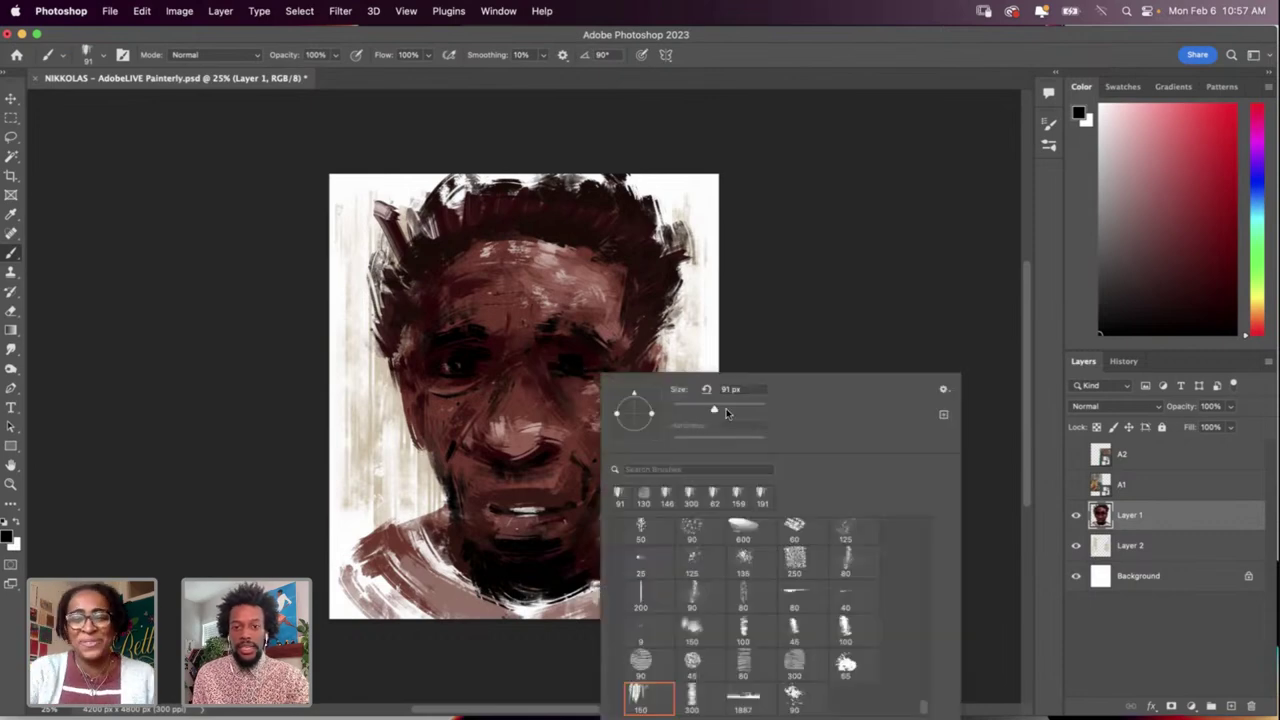
left_click(588, 359)
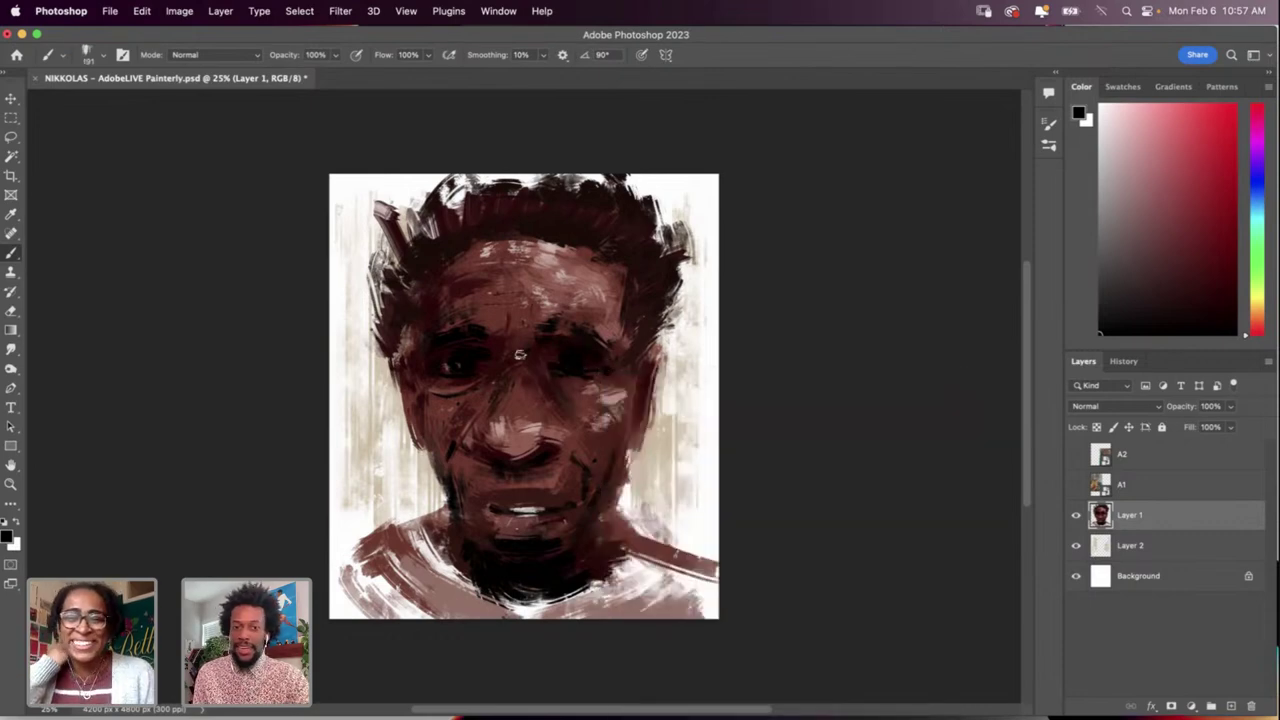
left_click(560, 350, "alt")
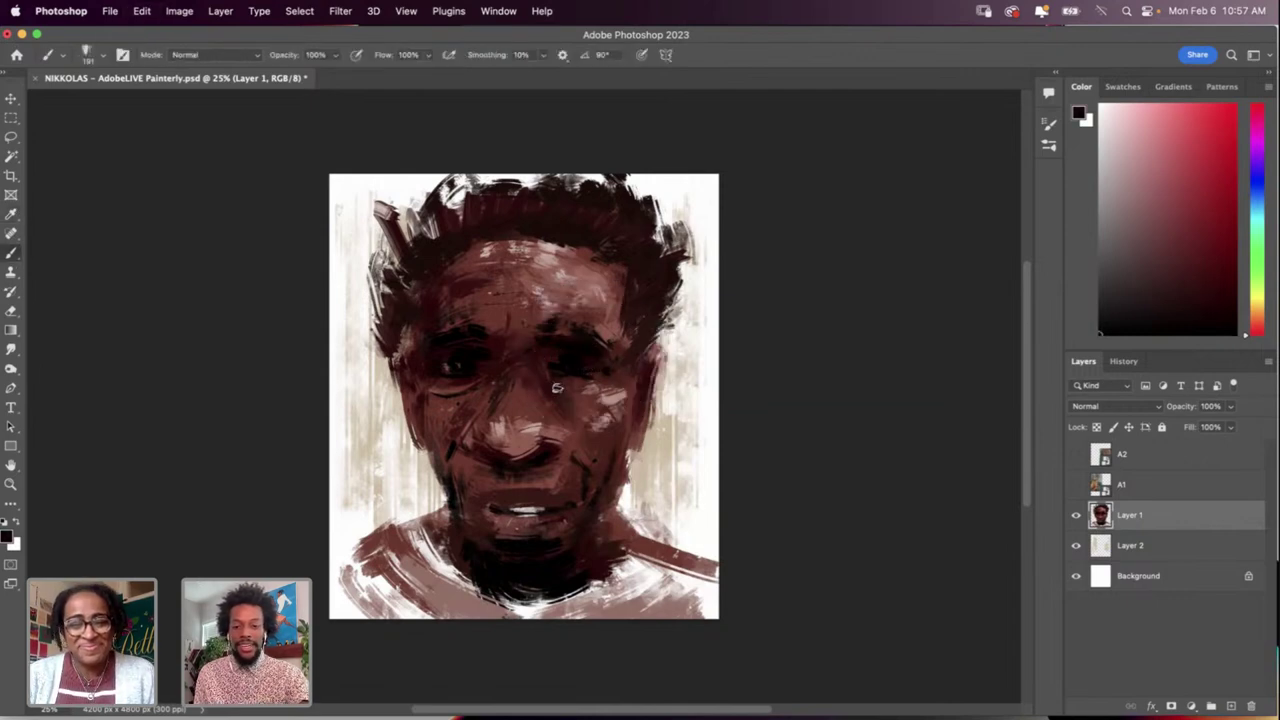
Step: Sample a reddish mid-tone from the forehead's edge and paint beneath the eye on the portrait's right side
key("i")
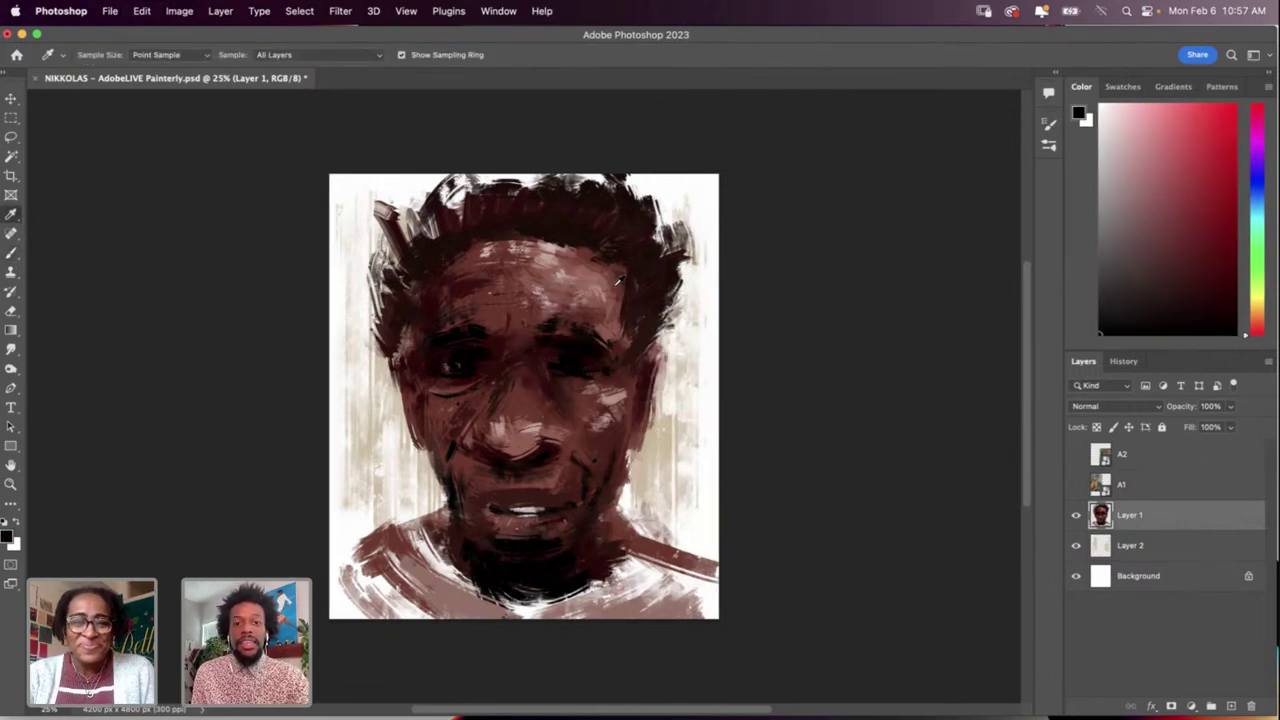
left_click(618, 282)
key("b")
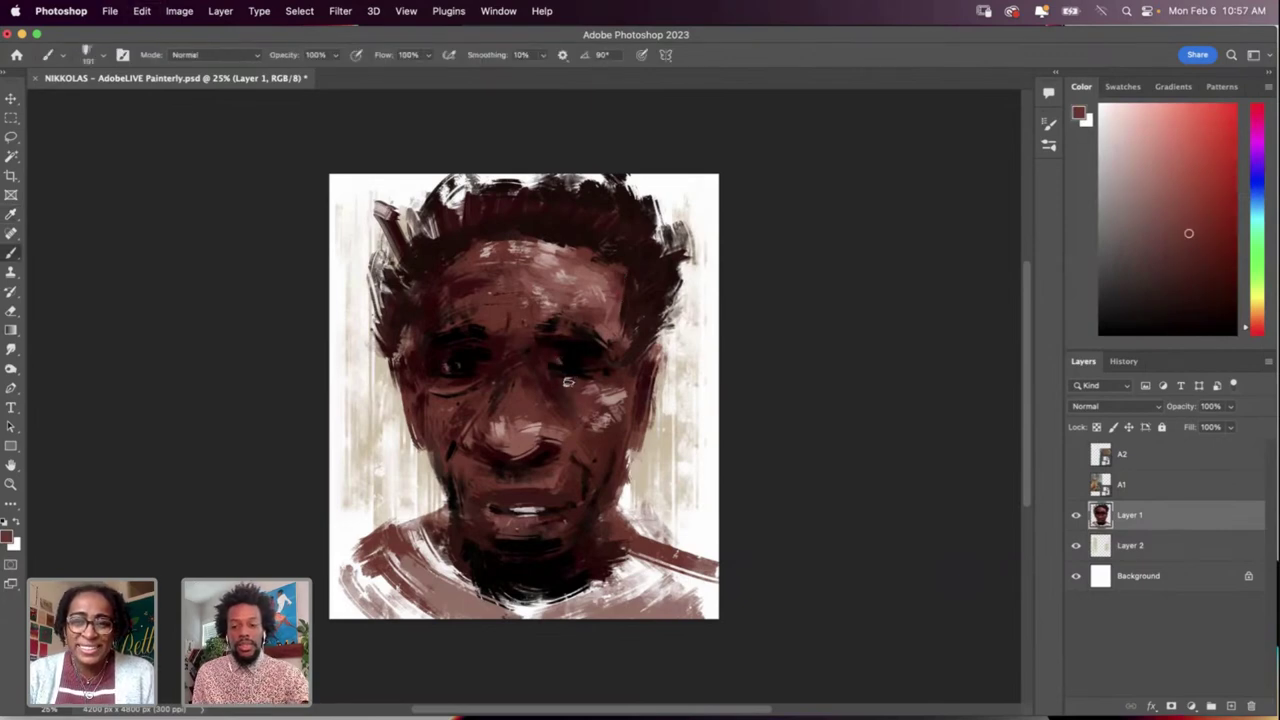
Step: Sample dark brown from the side hair and paint the lower ear on the portrait's right side at 492 px, redoing the unsatisfactory stroke
key("i")
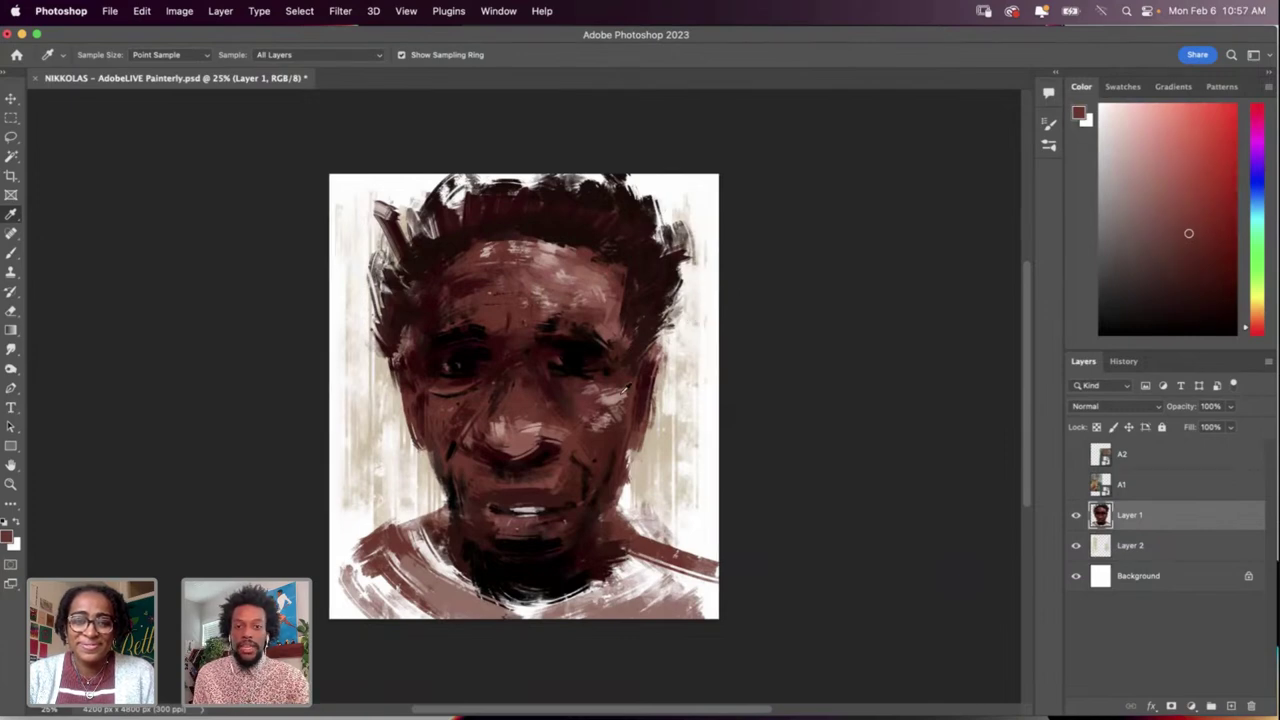
left_click(654, 324)
key("b")
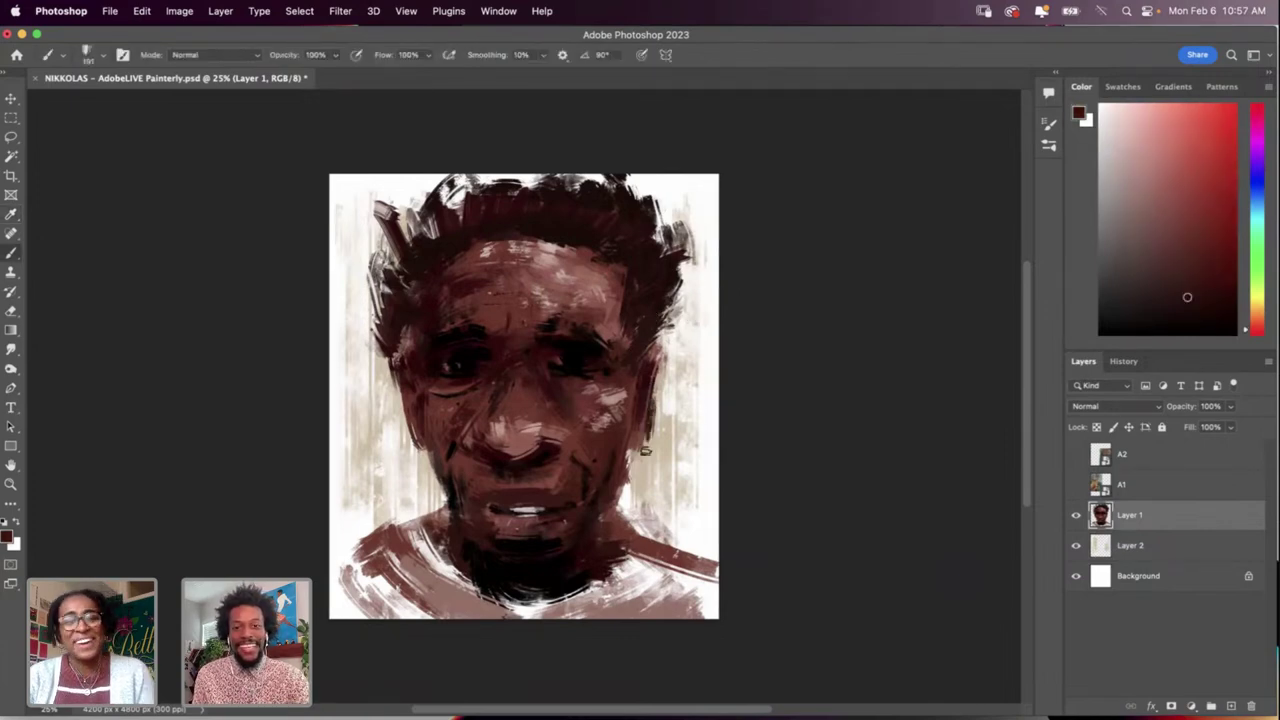
right_click(650, 412)
left_click_drag(797, 449, 814, 451)
left_click(632, 390)
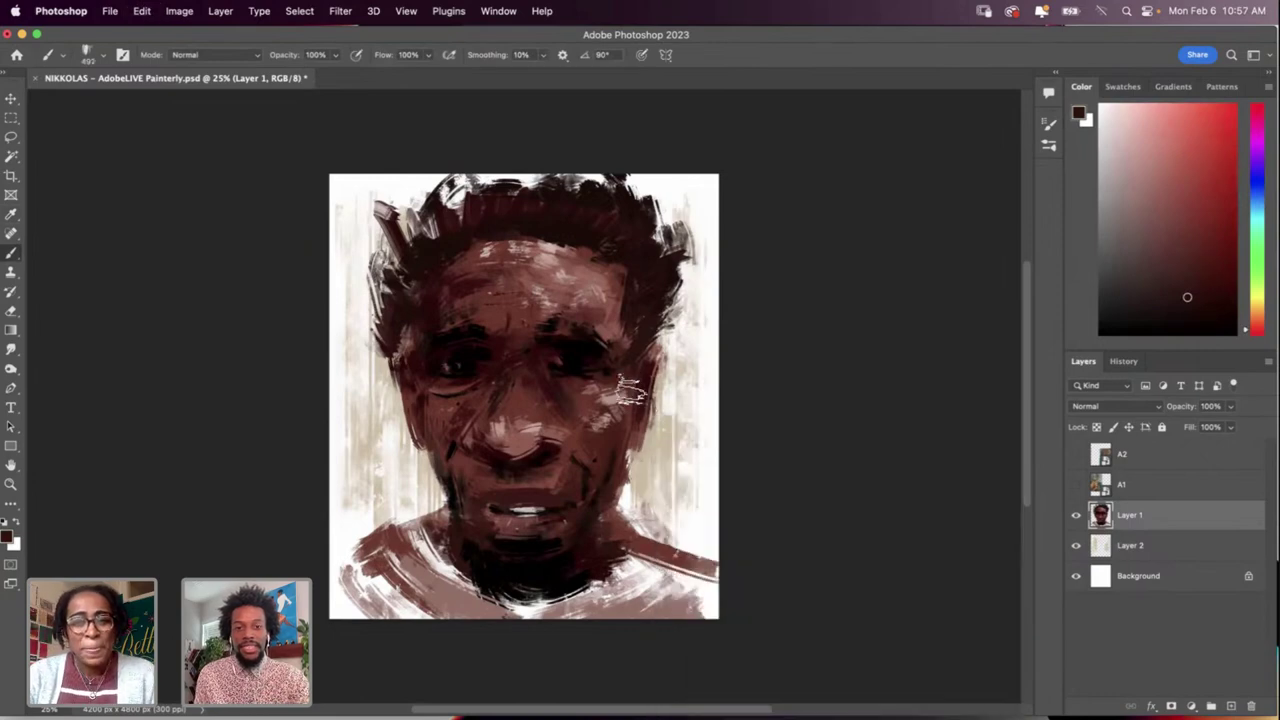
left_click_drag(655, 396, 645, 463)
key("super+z")
left_click_drag(654, 420, 636, 468)
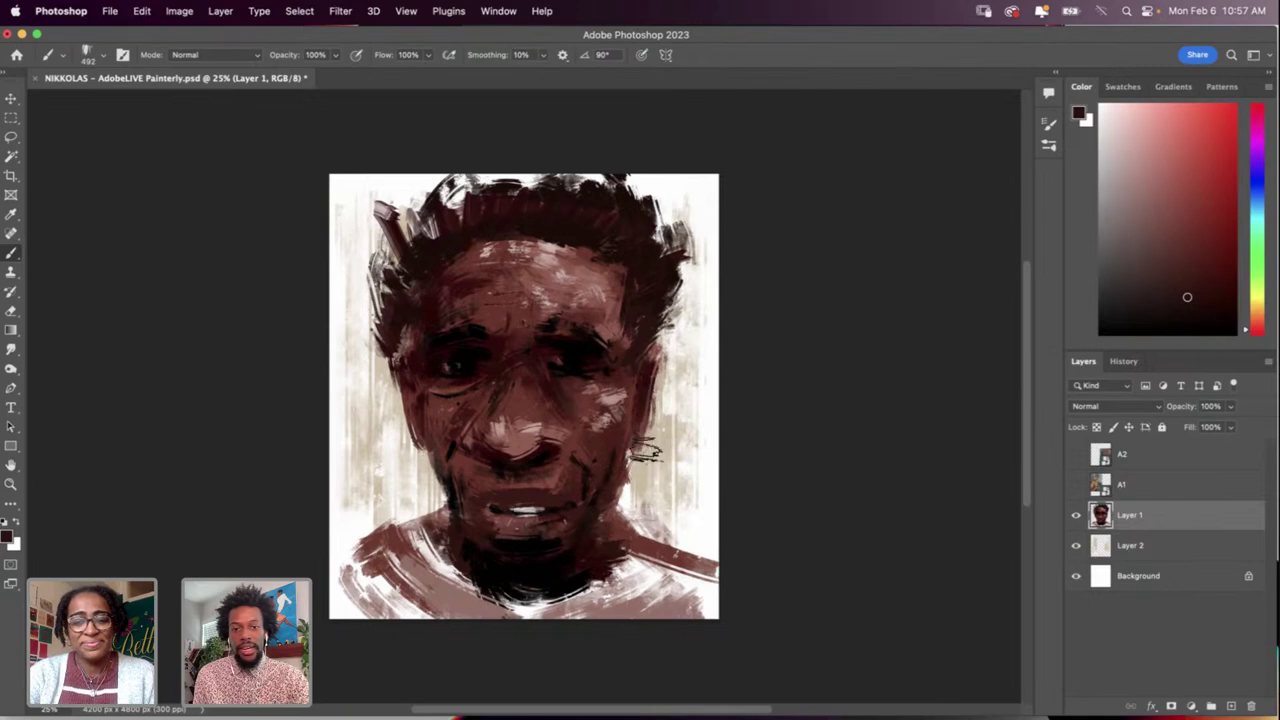
Step: Sample dusty pink beside the outer brow and brush it over the earlobe, undoing the last stroke
key("i")
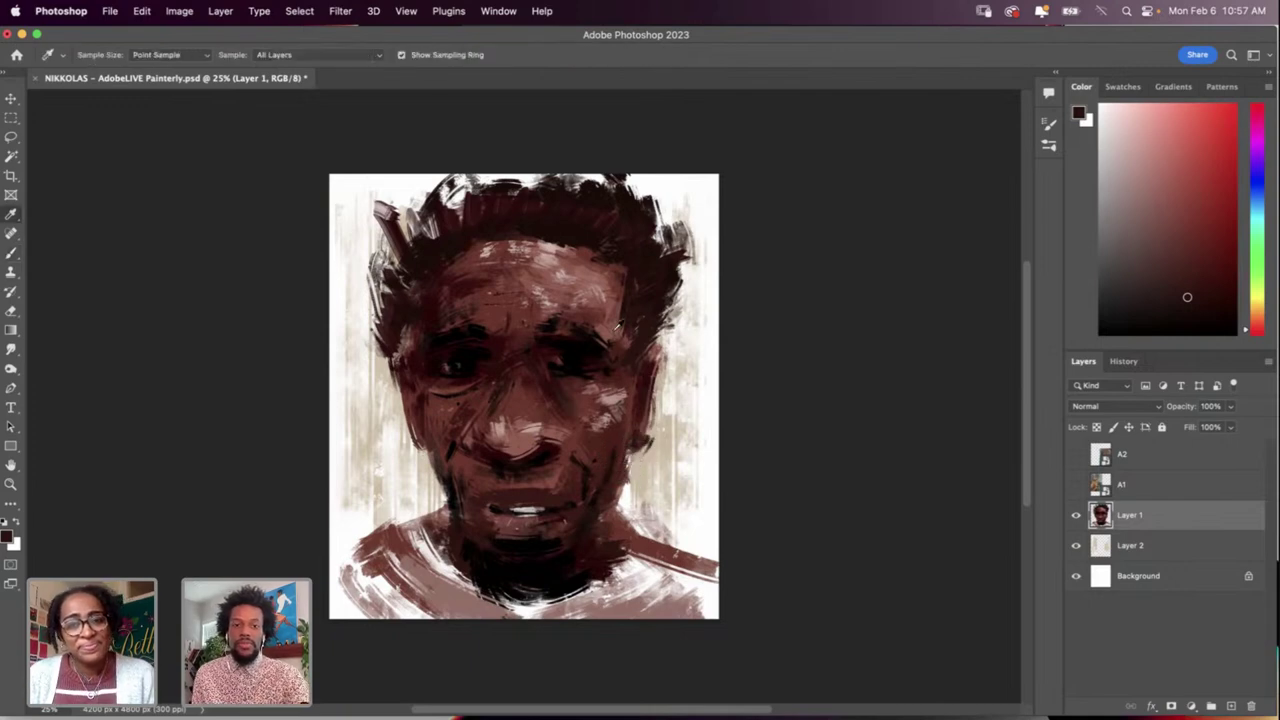
left_click(617, 328, "alt")
left_click_drag(641, 434, 641, 449)
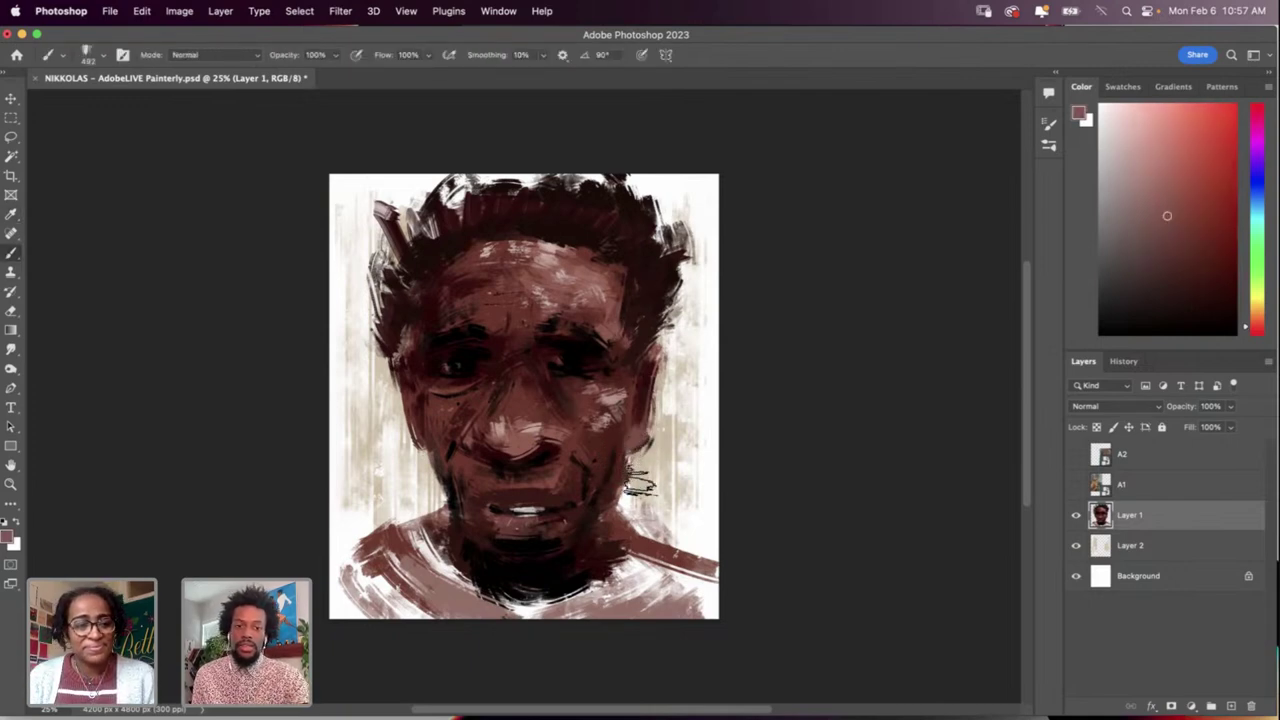
key("super+z")
Step: Extend the hair along the top of the head with brush strokes in dark maroon tones sampled from the hair
key("i")
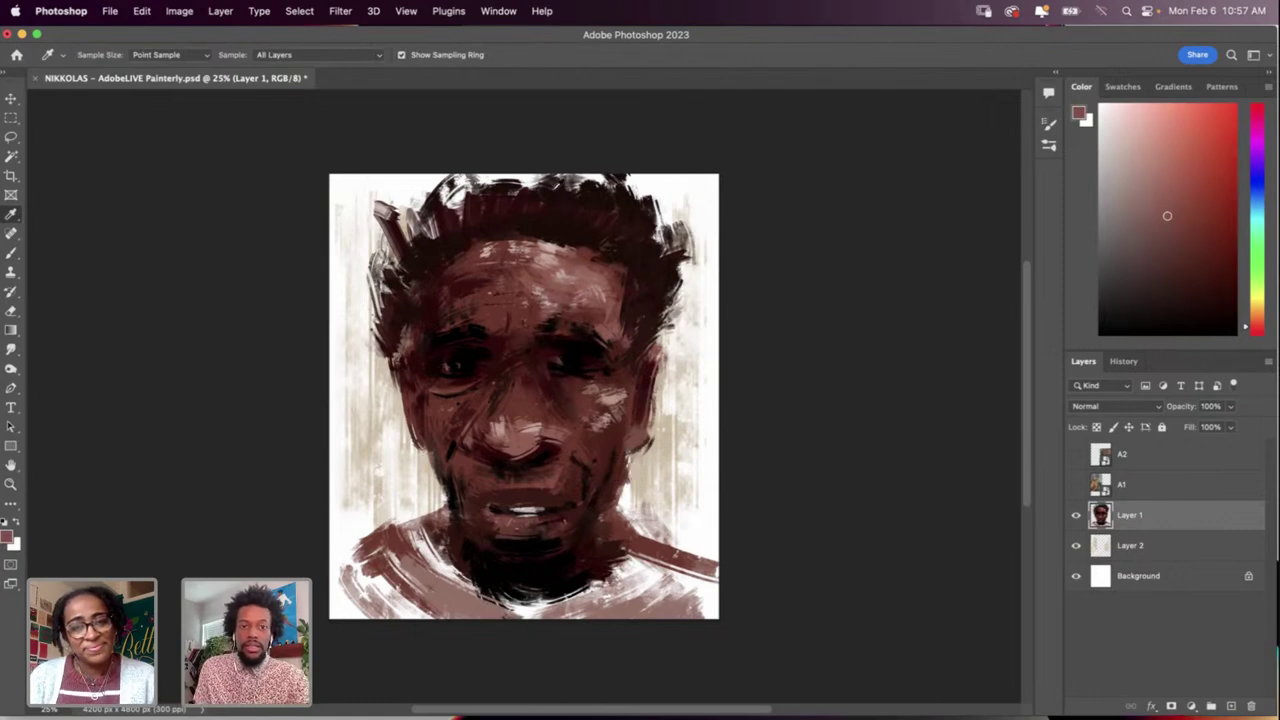
left_click(550, 224)
key("b")
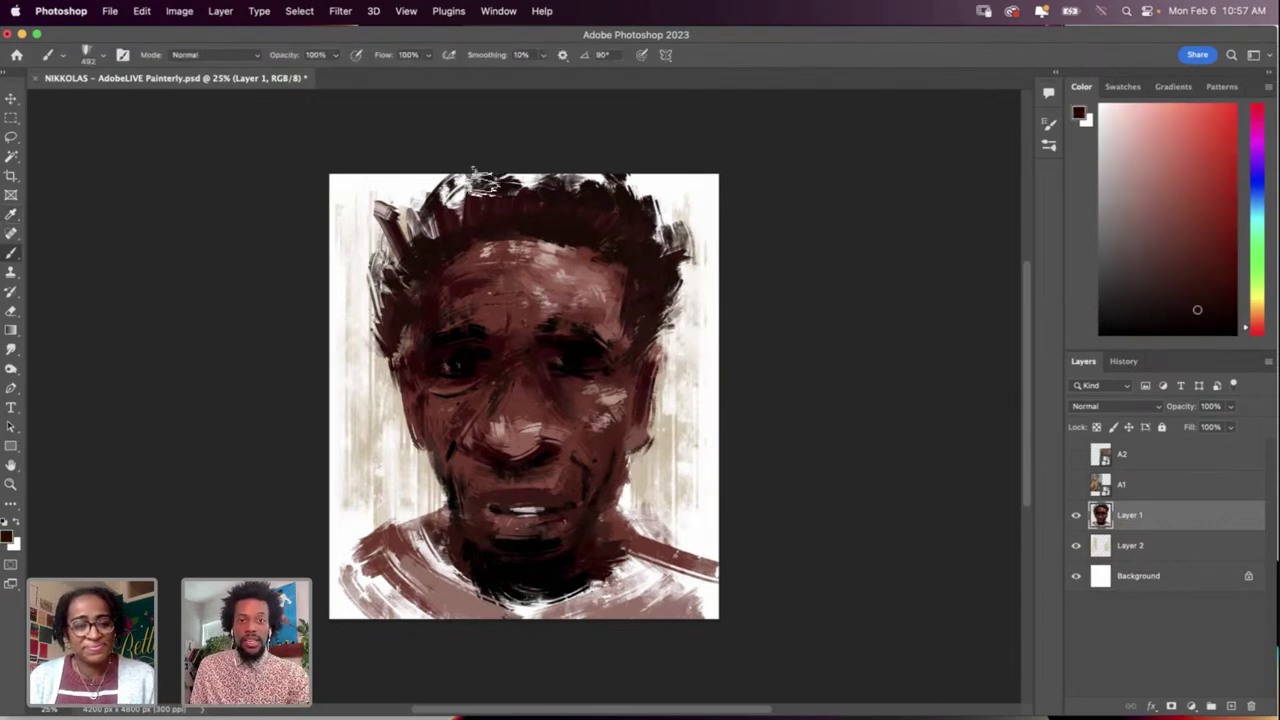
mouse_move(421, 179)
left_mouse_down()
mouse_move(401, 209)
mouse_move(436, 206)
mouse_move(418, 192)
mouse_move(430, 178)
mouse_move(420, 225)
mouse_move(405, 215)
mouse_move(455, 185)
left_mouse_up()
key("i")
left_click(413, 218)
key("b")
key("i")
left_click(455, 212)
key("b")
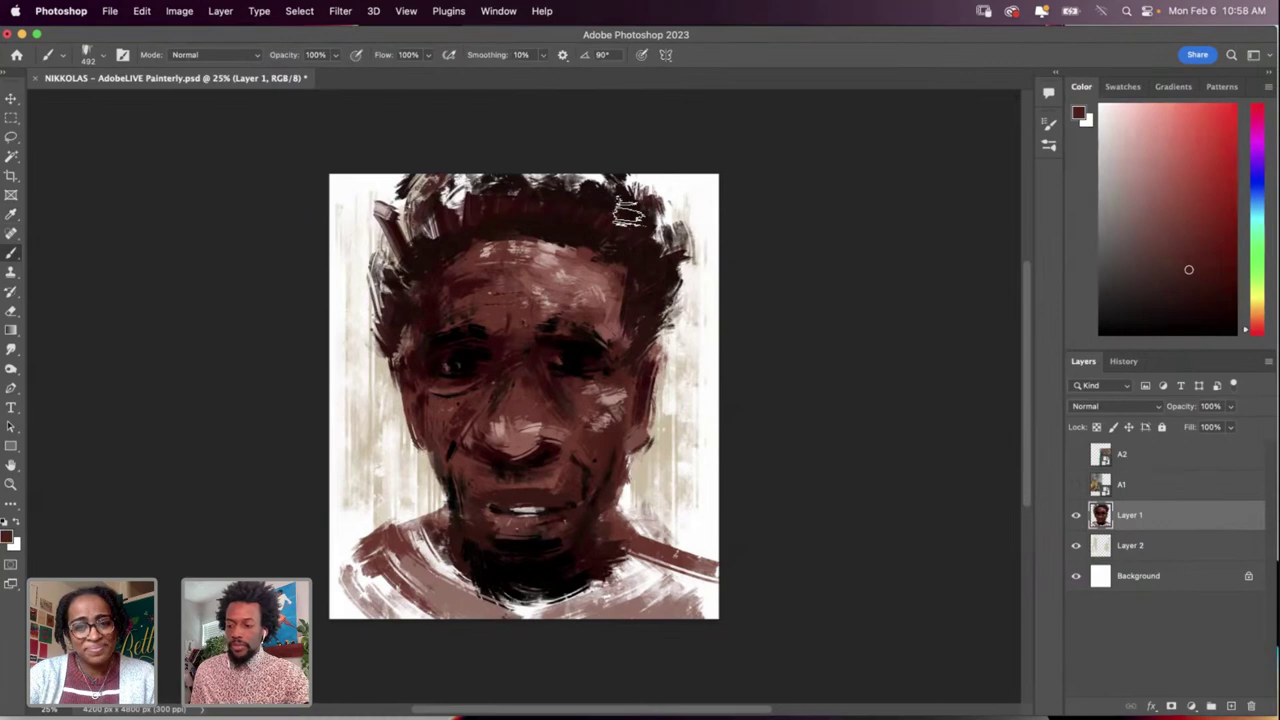
Step: Shade the ear on the portrait's left side with near-black sampled from the eye and dark maroon sampled from the temple
key("i")
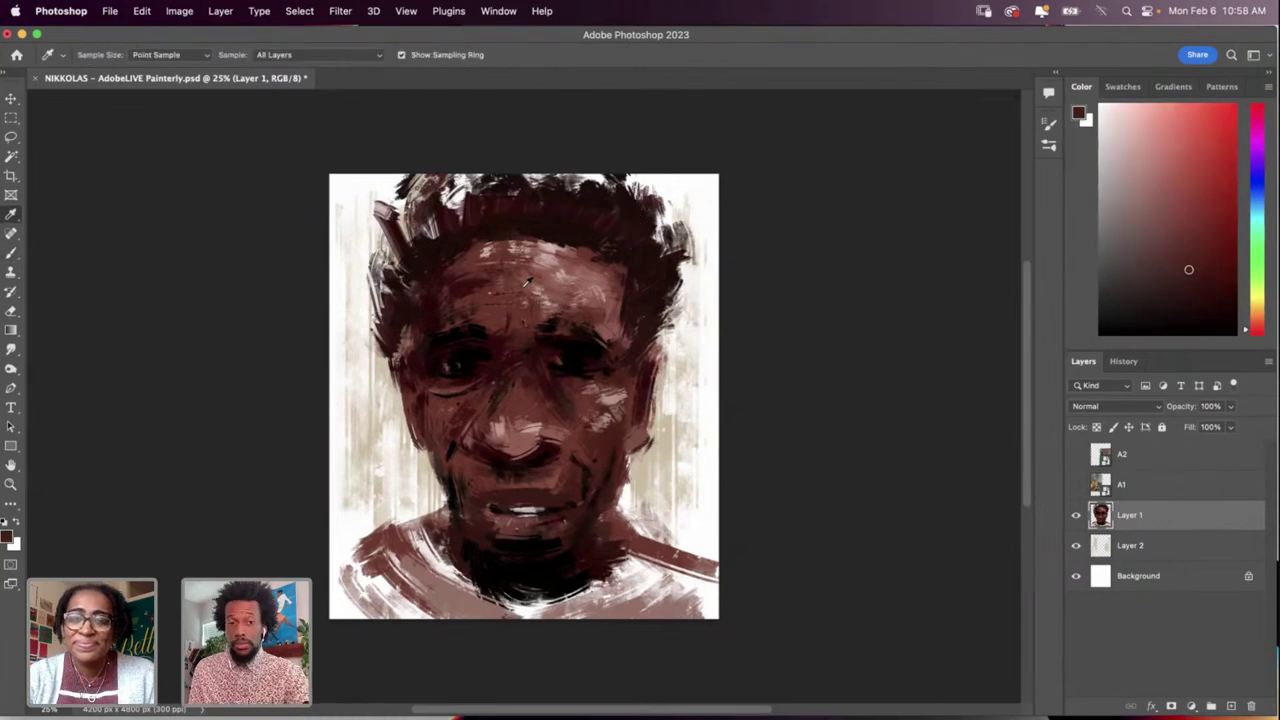
left_click(462, 354)
key("b")
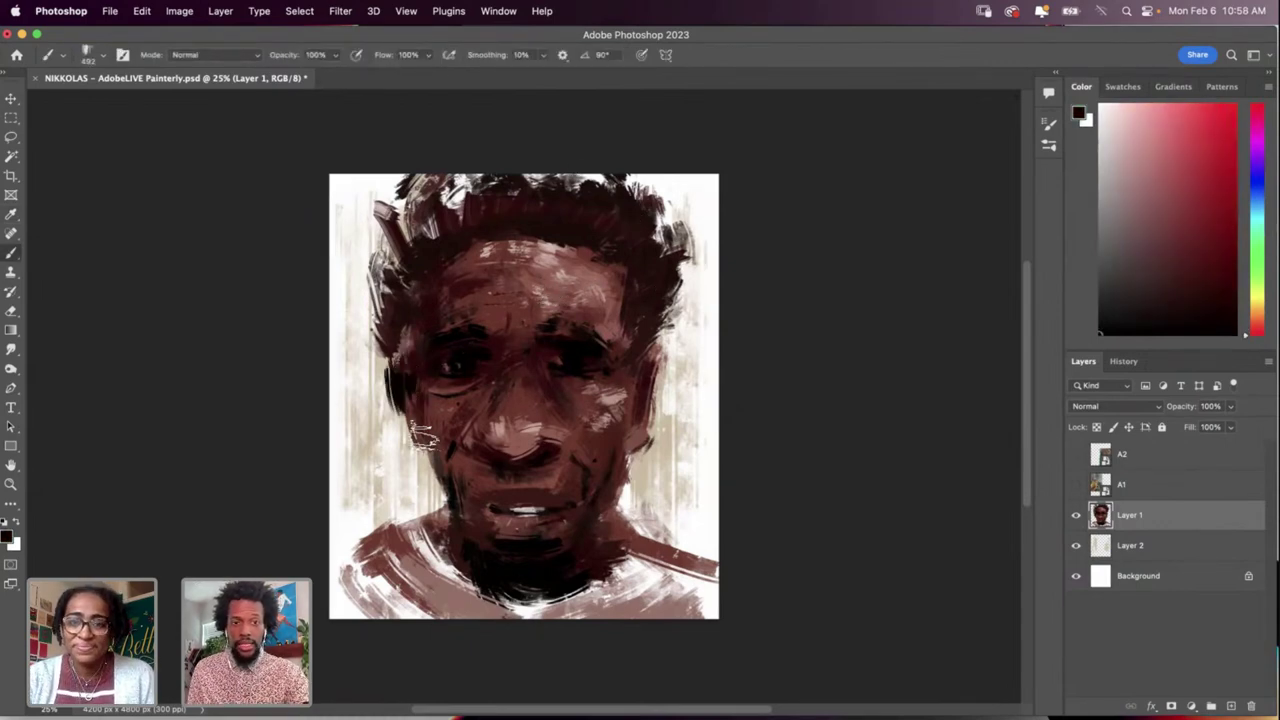
left_click_drag(401, 369, 404, 397)
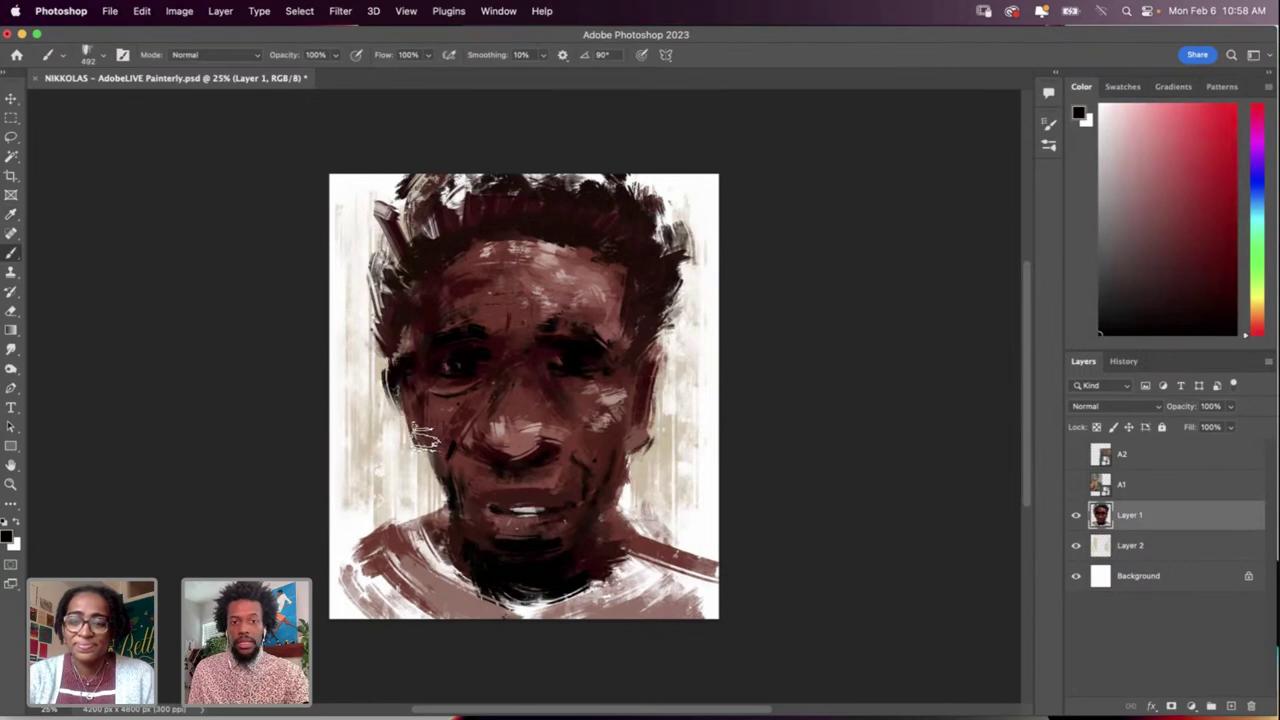
key("i")
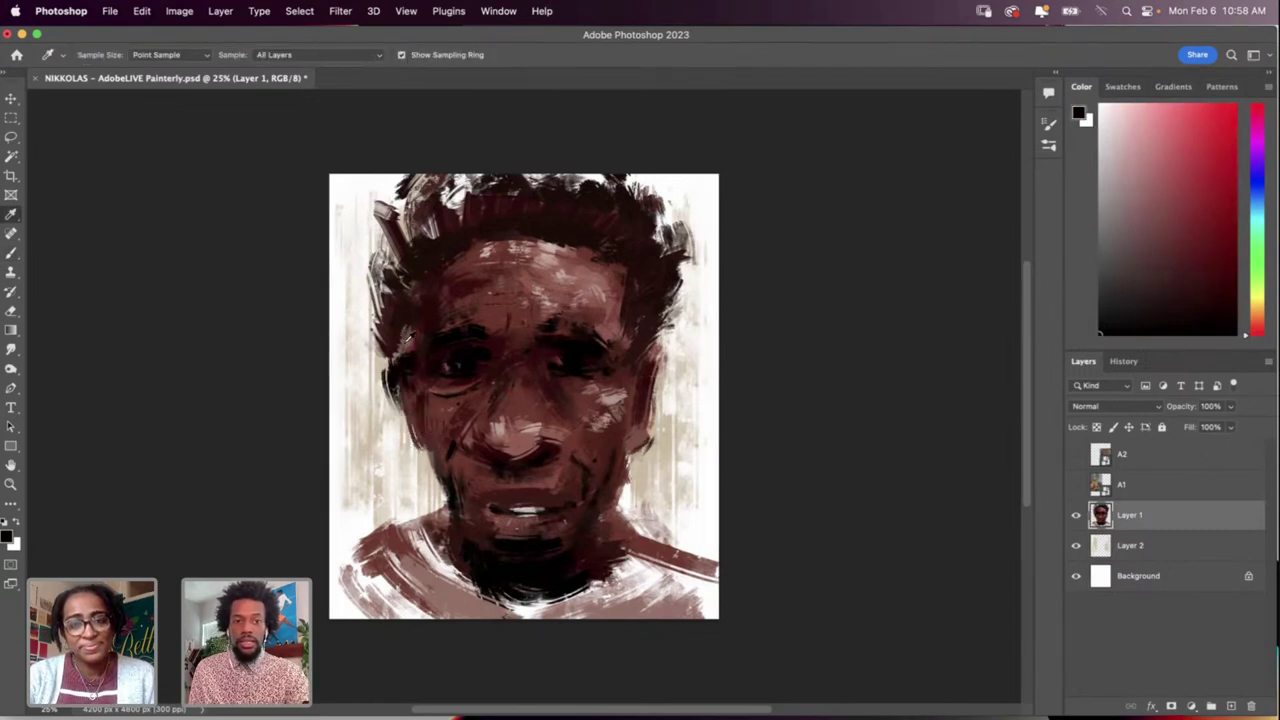
left_click(423, 309)
key("b")
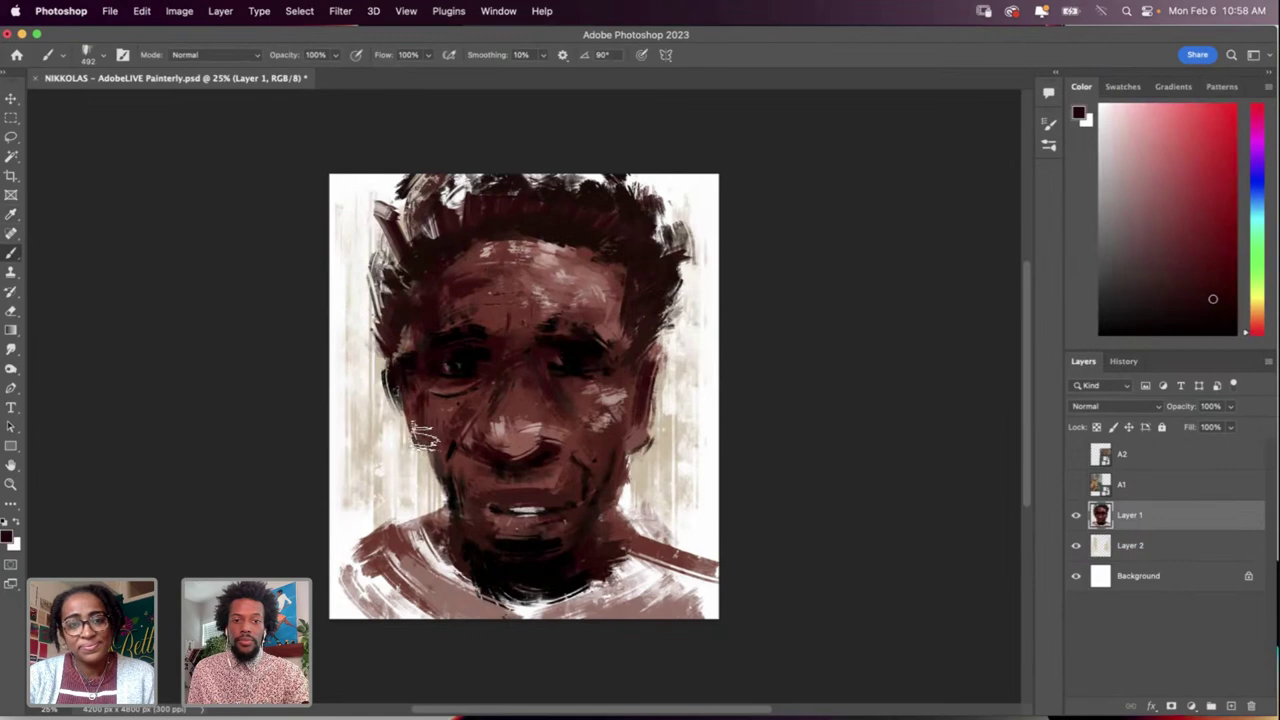
key("i")
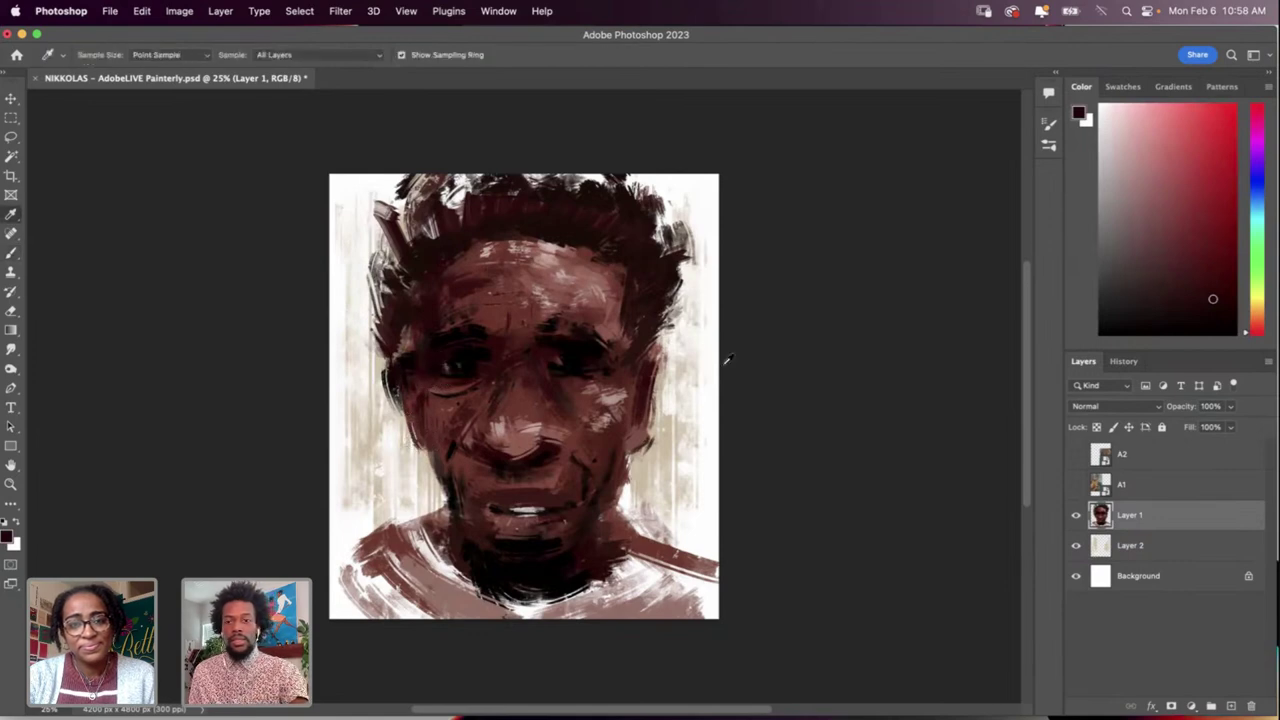
Step: Create a new layer above the portrait layer and block in a dark maroon patch over the shoulder in the canvas's lower-left corner
left_click(1231, 706)
key("b")
mouse_move(385, 530)
left_mouse_down()
mouse_move(355, 525)
mouse_move(399, 612)
mouse_move(349, 519)
mouse_move(409, 544)
mouse_move(334, 534)
mouse_move(344, 492)
mouse_move(399, 519)
mouse_move(424, 614)
left_mouse_up()
left_click(511, 284, "alt")
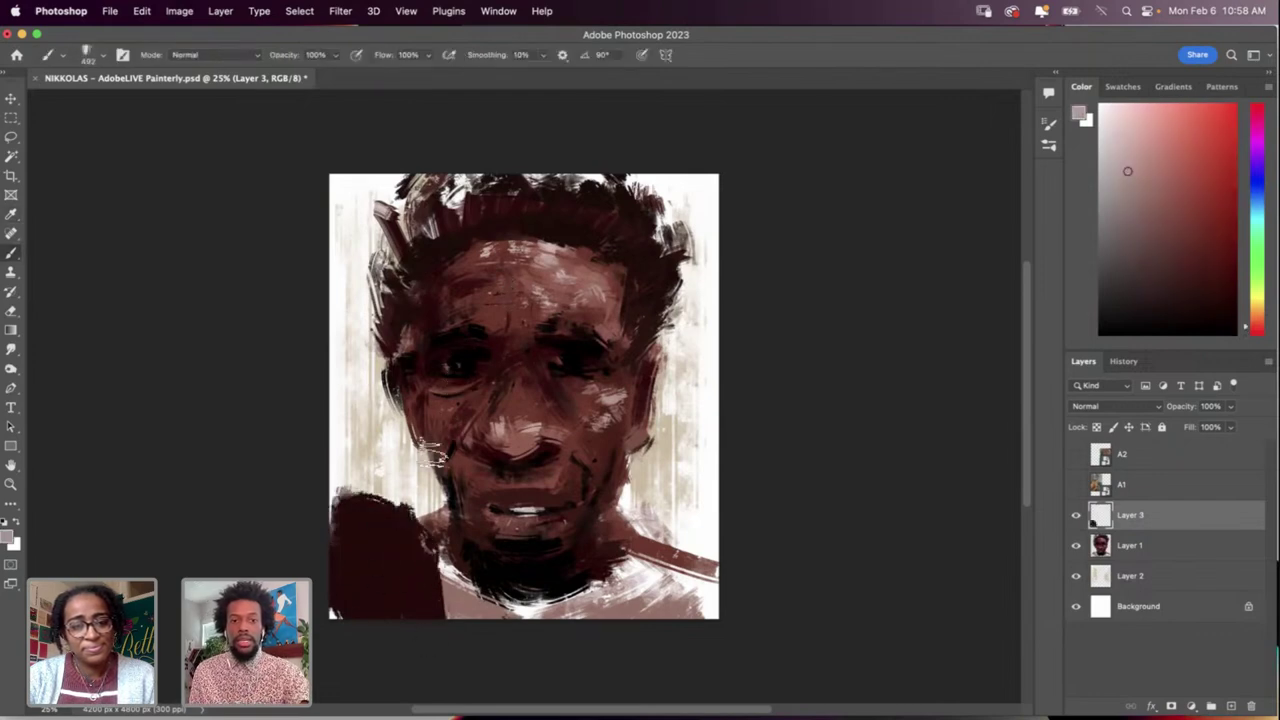
left_click_drag(416, 520, 423, 608)
key("super+z")
Step: Paint reddish-brown strokes sampled from the nose over the dark shoulder patch, and hide Layer 3
key("i")
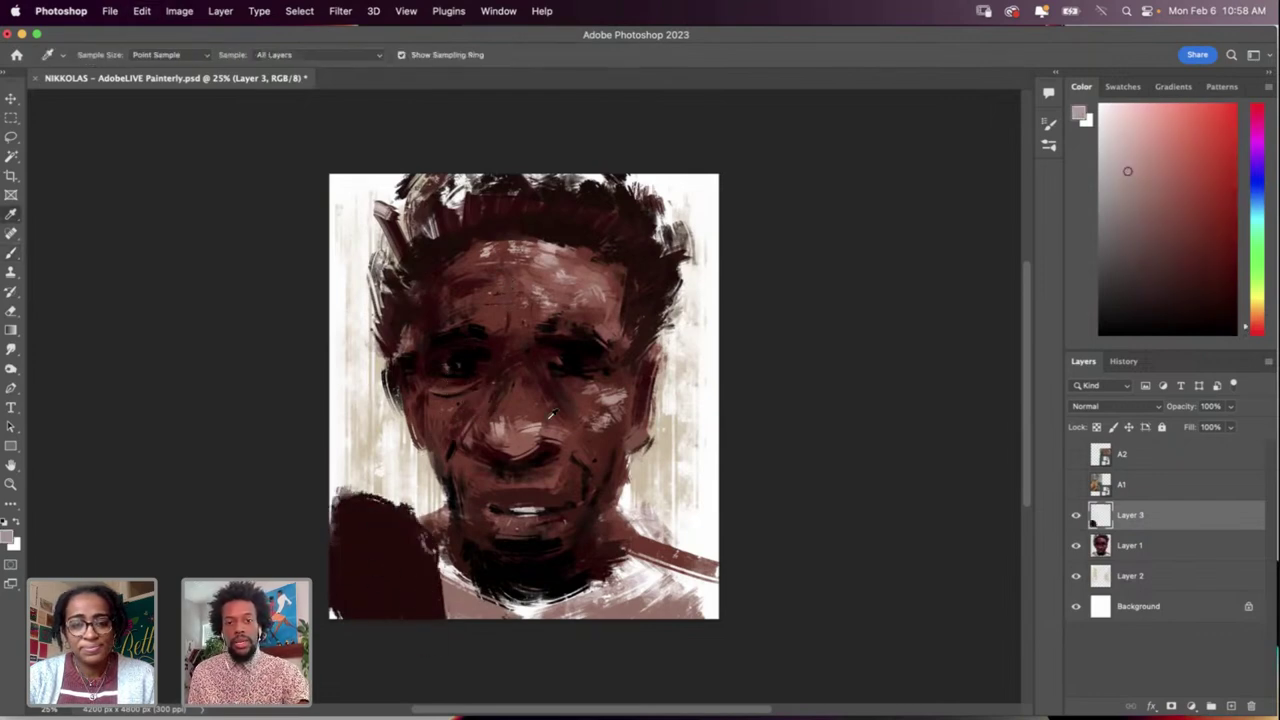
left_click(551, 413)
key("b")
mouse_move(440, 500)
left_mouse_down()
mouse_move(430, 580)
mouse_move(400, 615)
left_mouse_up()
mouse_move(390, 498)
left_mouse_down()
mouse_move(369, 556)
mouse_move(340, 543)
mouse_move(339, 570)
left_mouse_up()
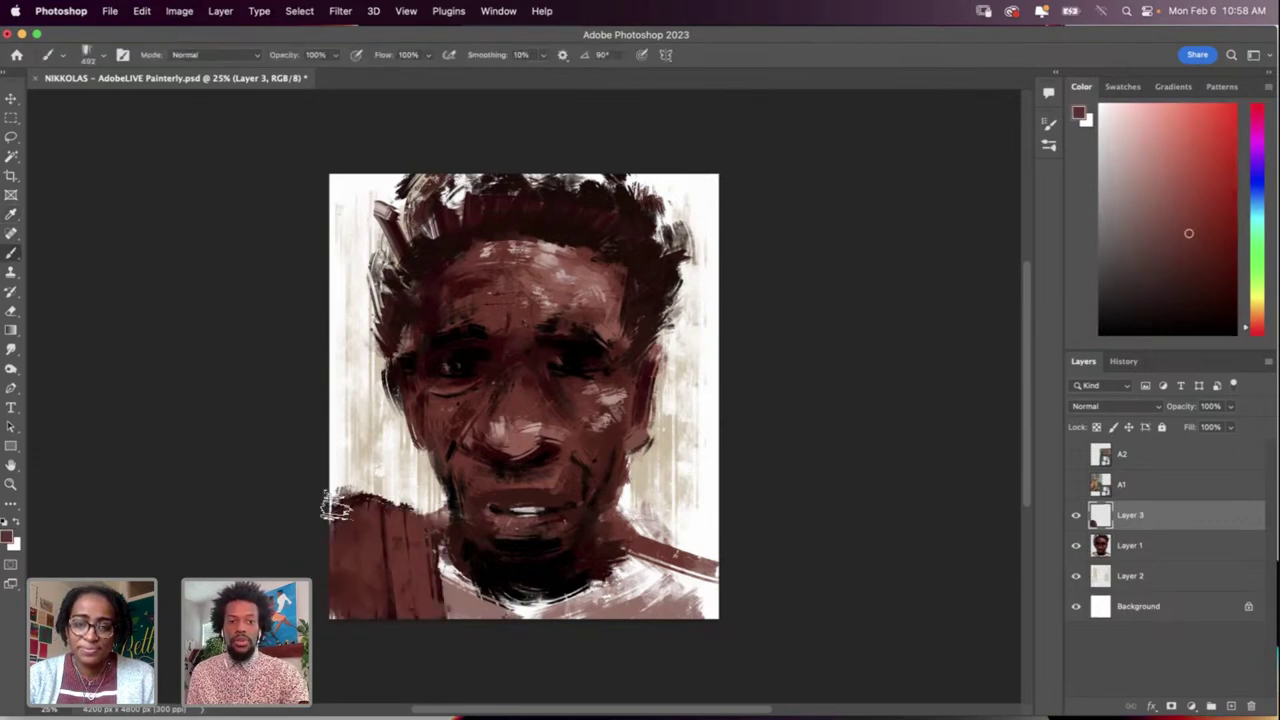
mouse_move(335, 506)
left_mouse_down()
mouse_move(370, 532)
mouse_move(386, 579)
mouse_move(346, 565)
mouse_move(363, 593)
mouse_move(354, 573)
mouse_move(403, 574)
mouse_move(420, 613)
mouse_move(438, 597)
mouse_move(412, 582)
left_mouse_up()
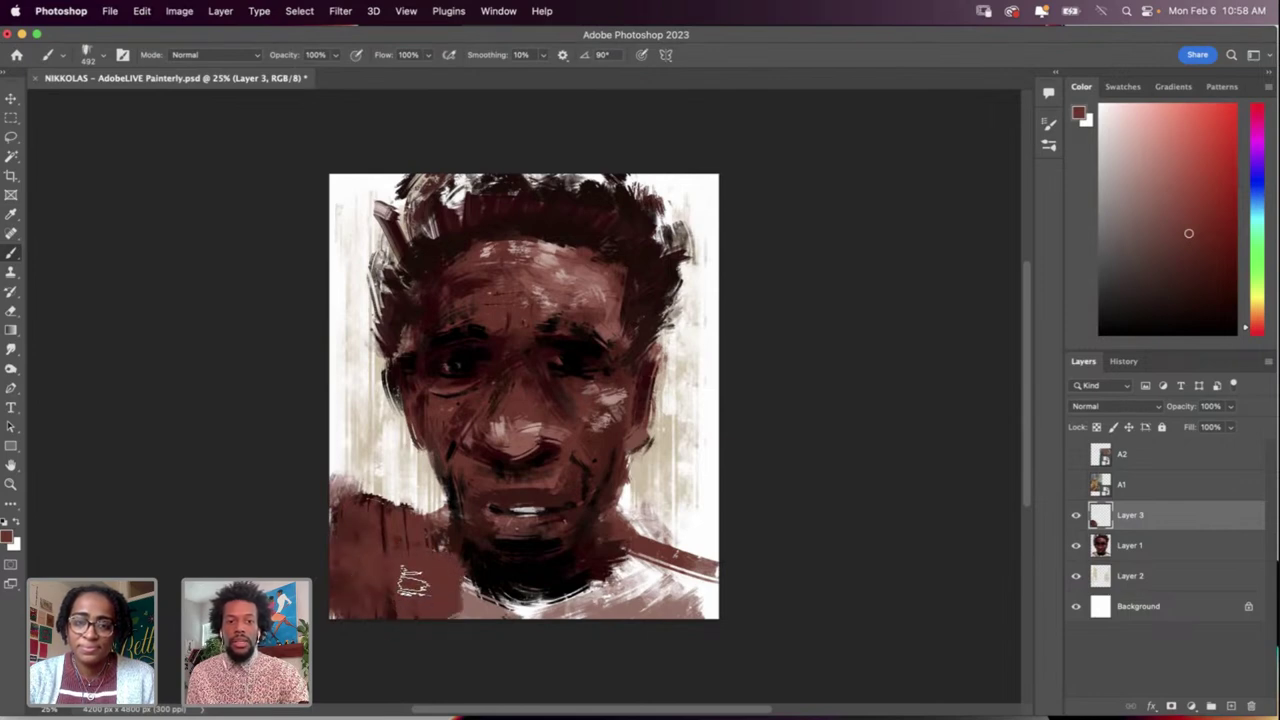
left_click(1076, 518)
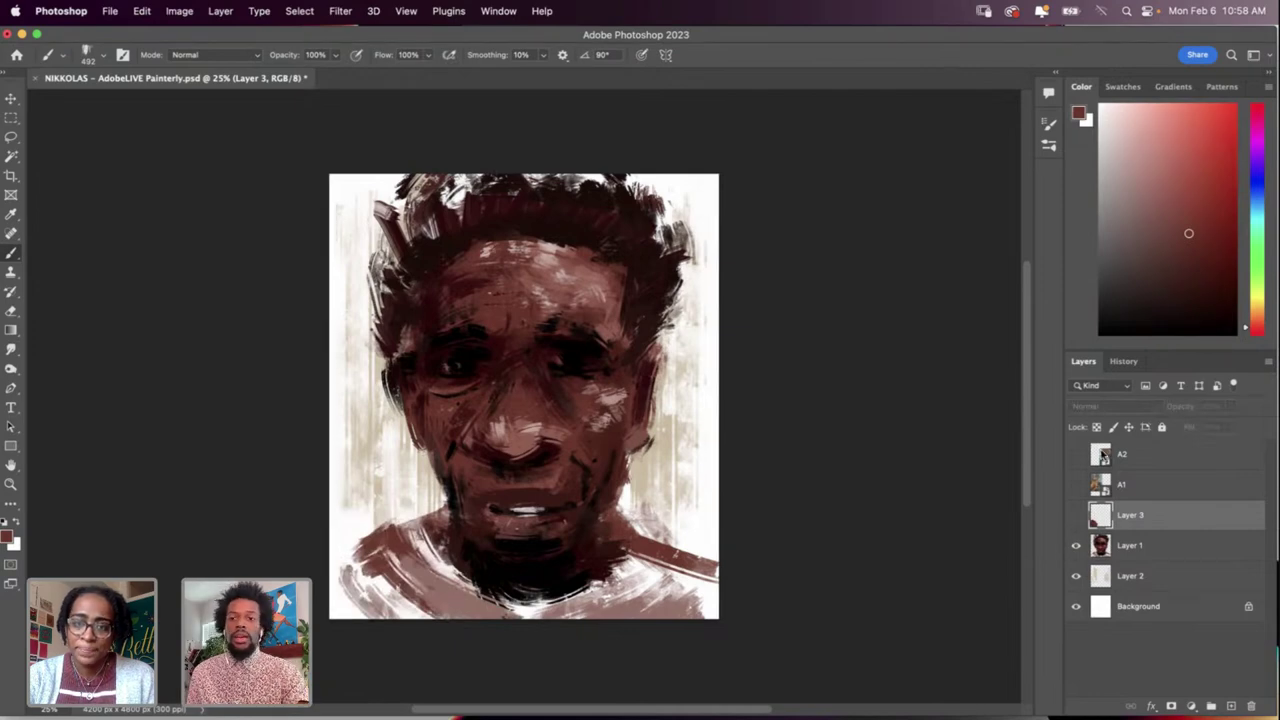
Step: Sample black from the cheek's edge, set the brush size to 121 px, and make Layer 1 the active layer
key("i")
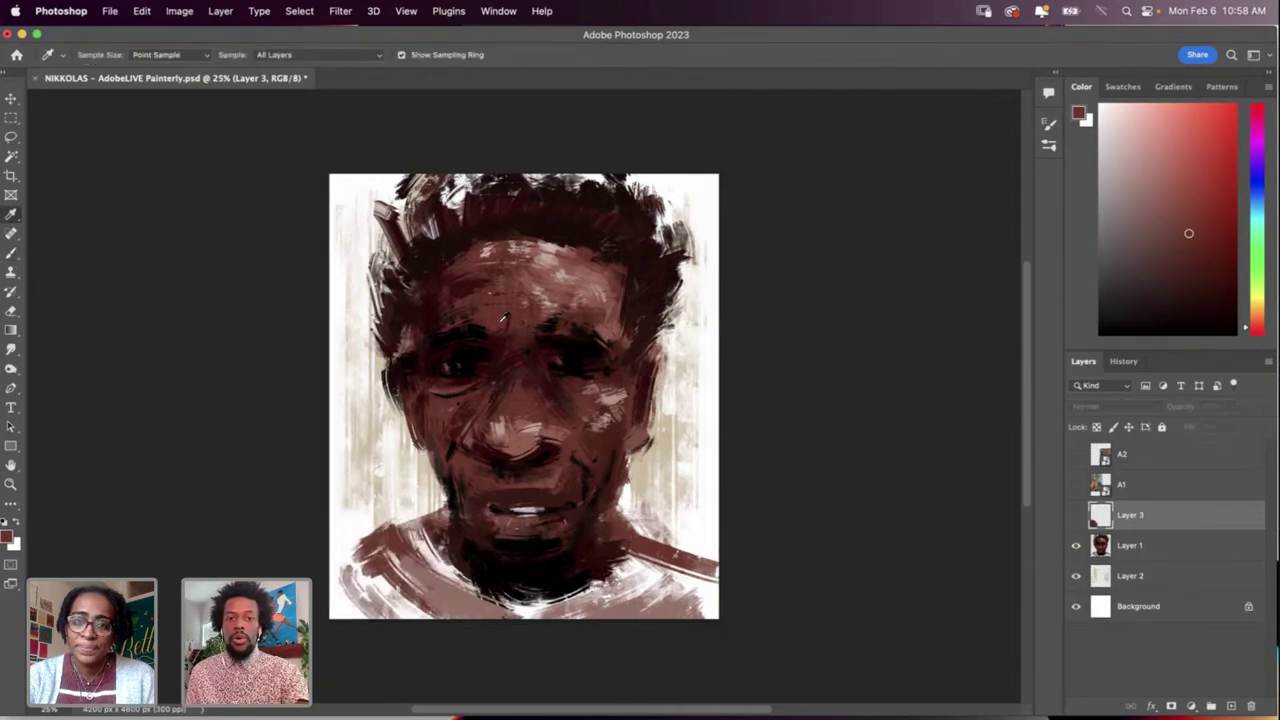
left_click(452, 452)
key("b")
right_click(579, 404)
left_click(621, 448)
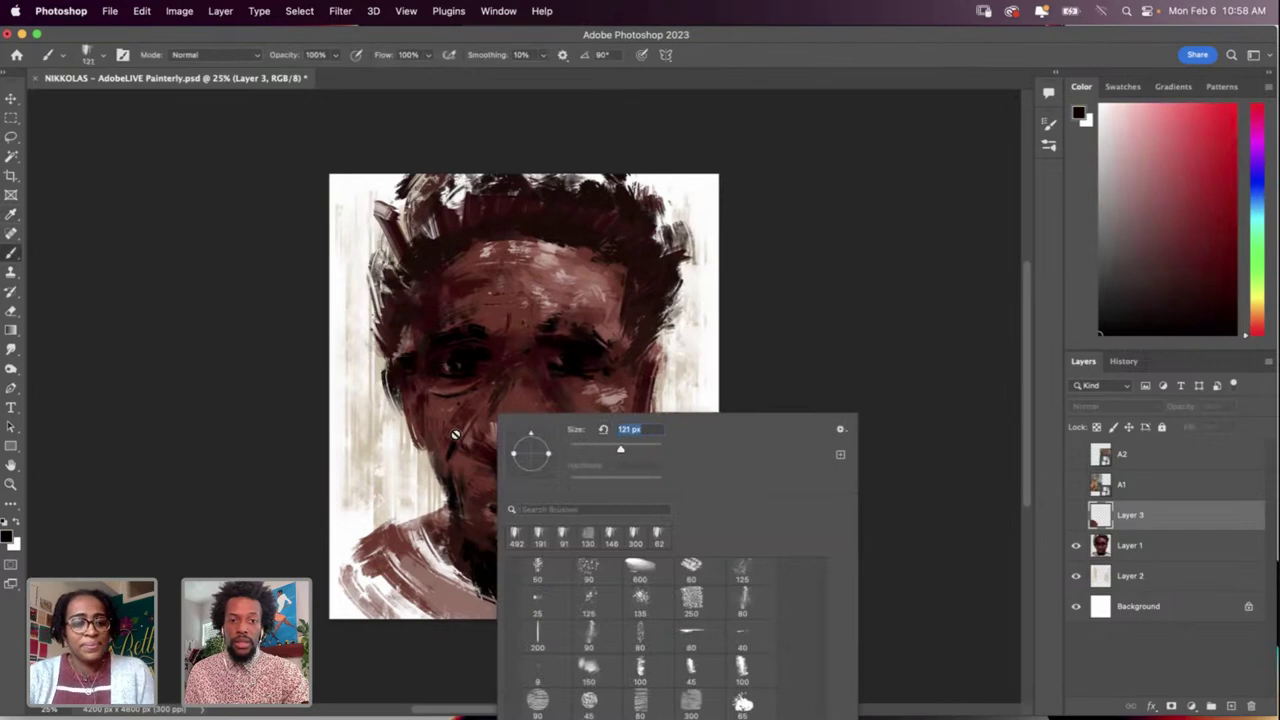
left_click(462, 434)
key("Return")
left_click(1136, 551)
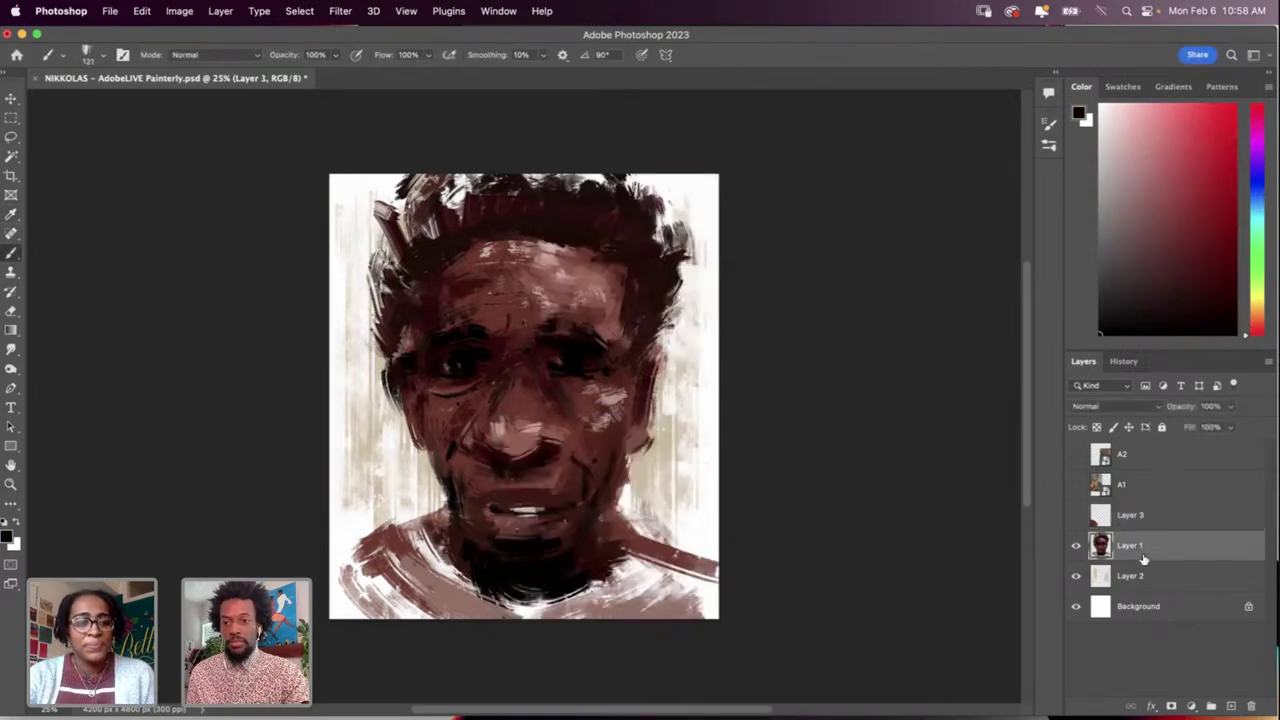
Step: Paint strokes of beige sampled from the background across the shirt on both shoulders, using a 396 px brush
key("i")
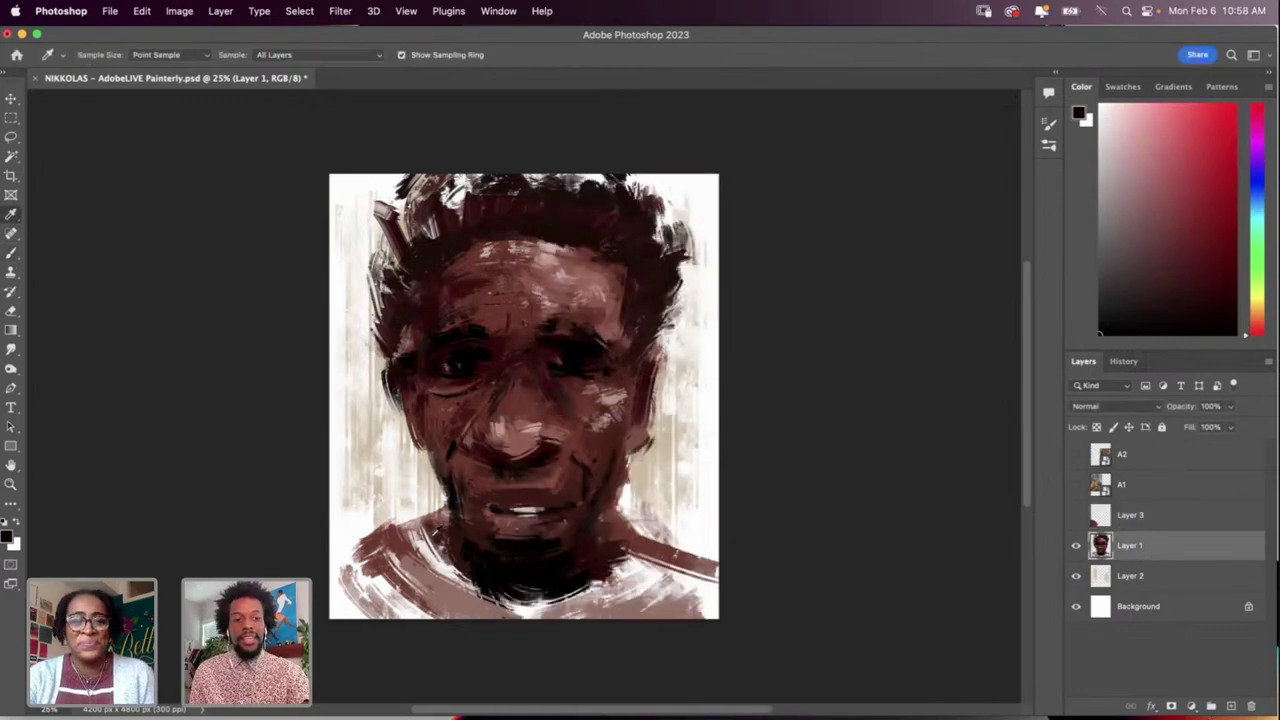
left_click(386, 507)
key("b")
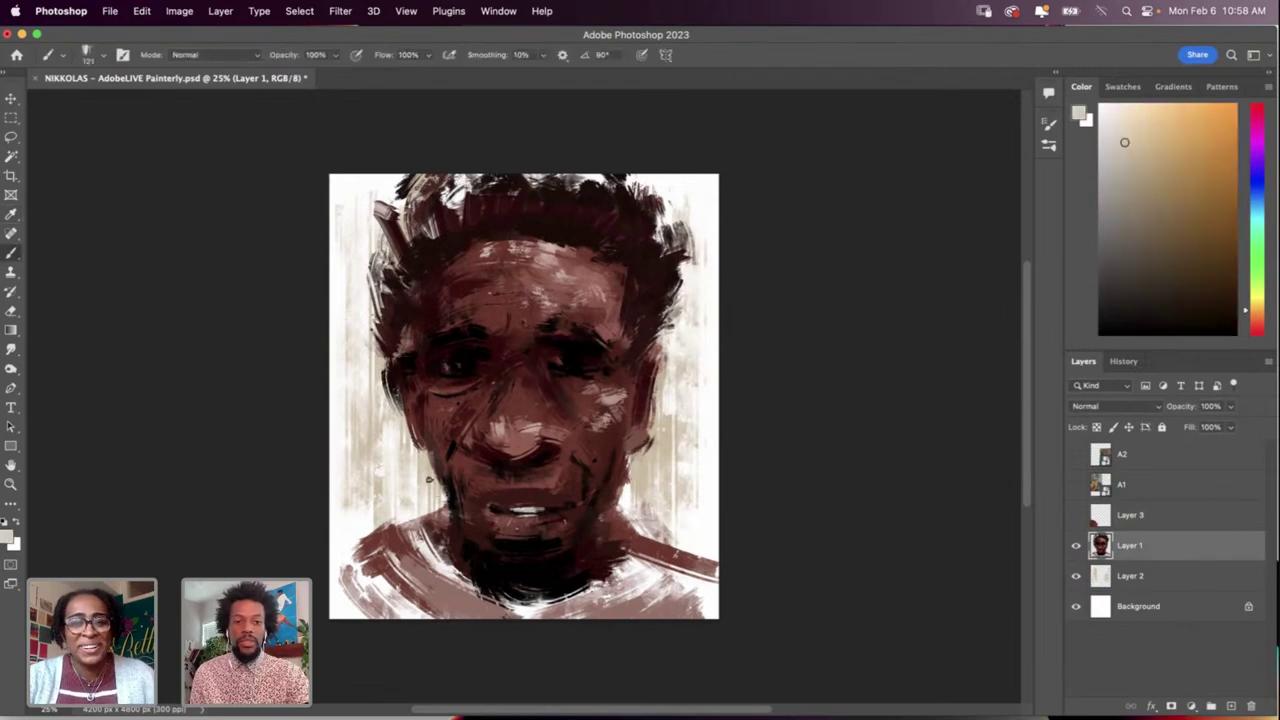
right_click(429, 480)
left_click(588, 450)
left_click(418, 543)
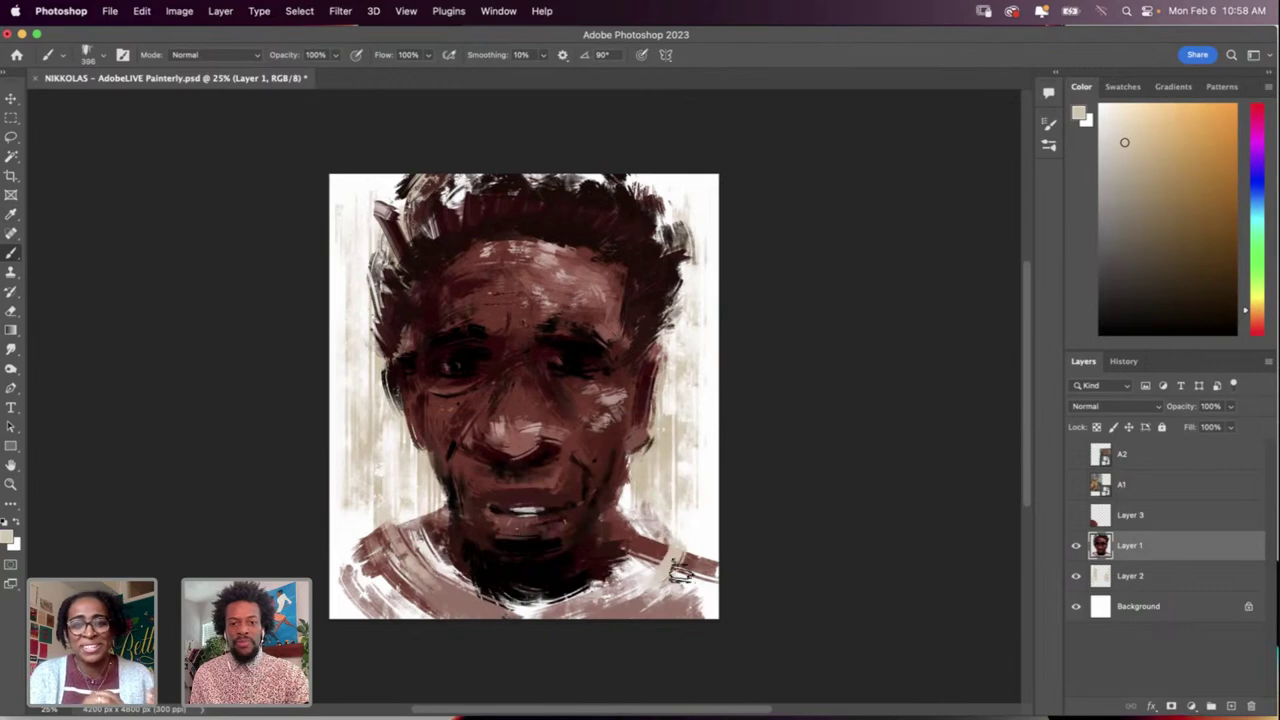
Step: Sample the reddish brown of the shirt's shoulder stripe and paint it over the right part of the shirt
key("i")
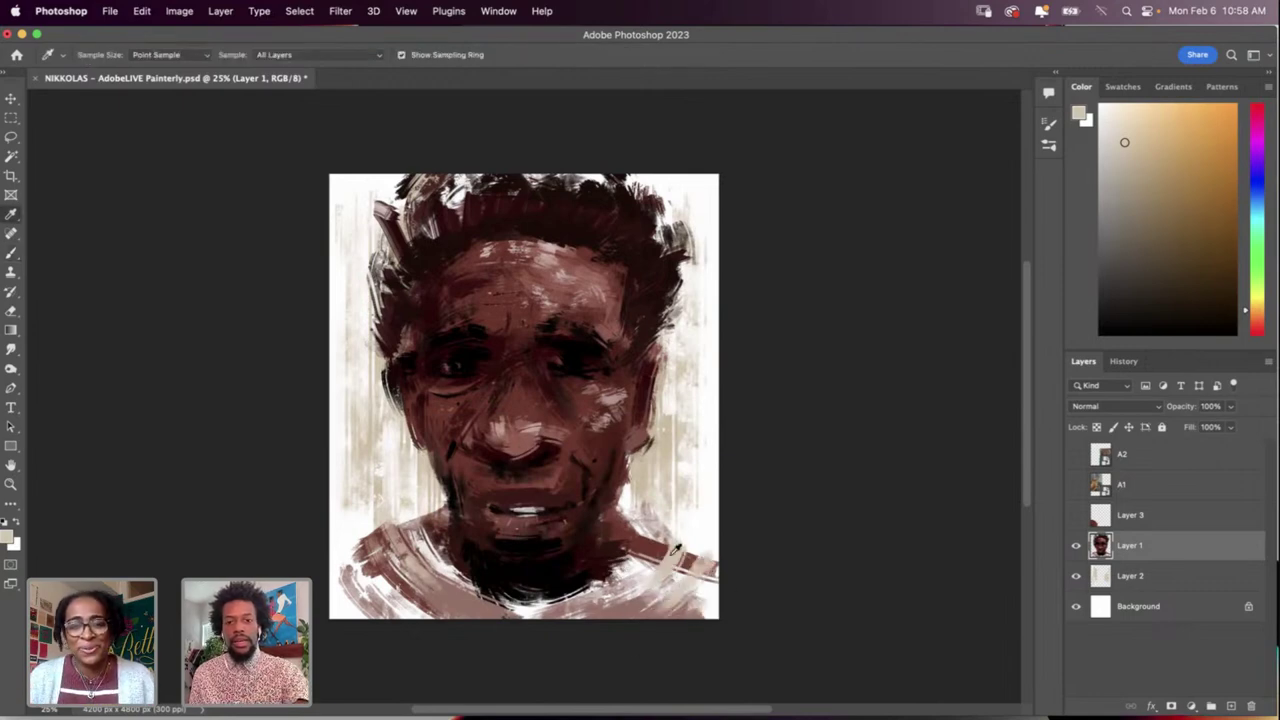
left_click(655, 551)
key("b")
mouse_move(636, 578)
left_mouse_down()
mouse_move(672, 562)
mouse_move(646, 594)
left_mouse_up()
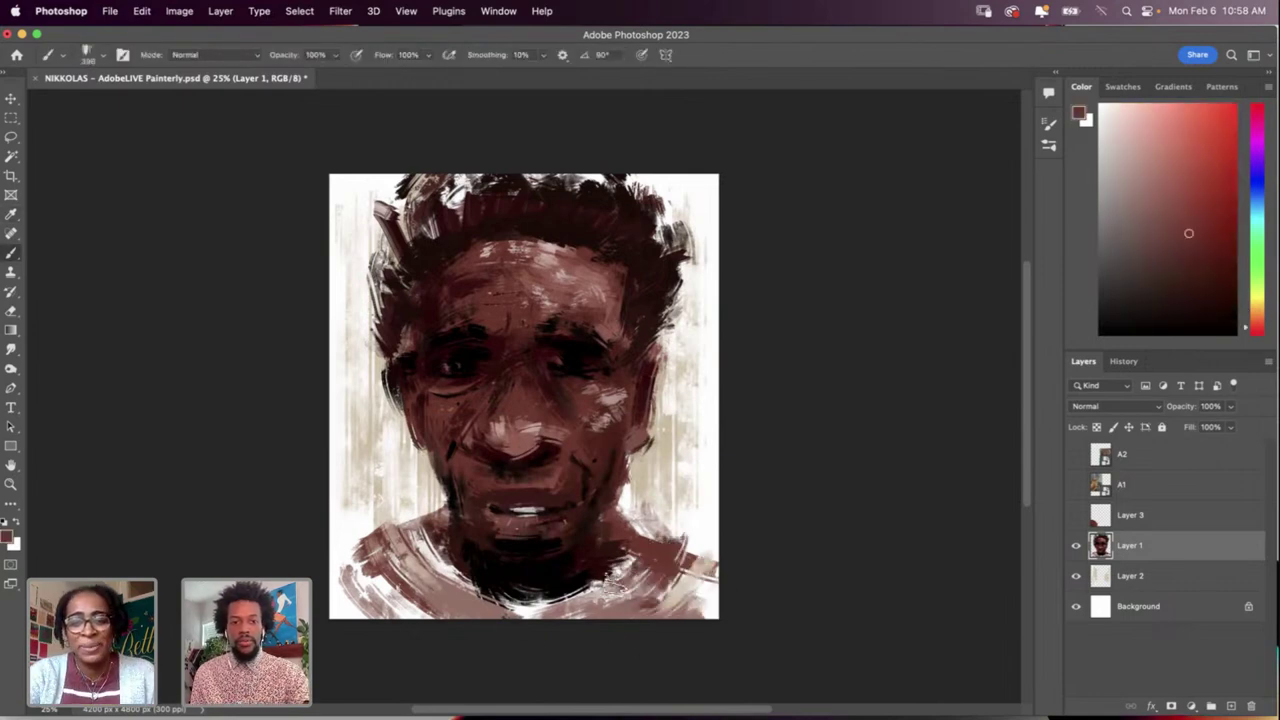
Step: Sample black from below the chin and paint a dark shadow along the curved neckline of the shirt
key("i")
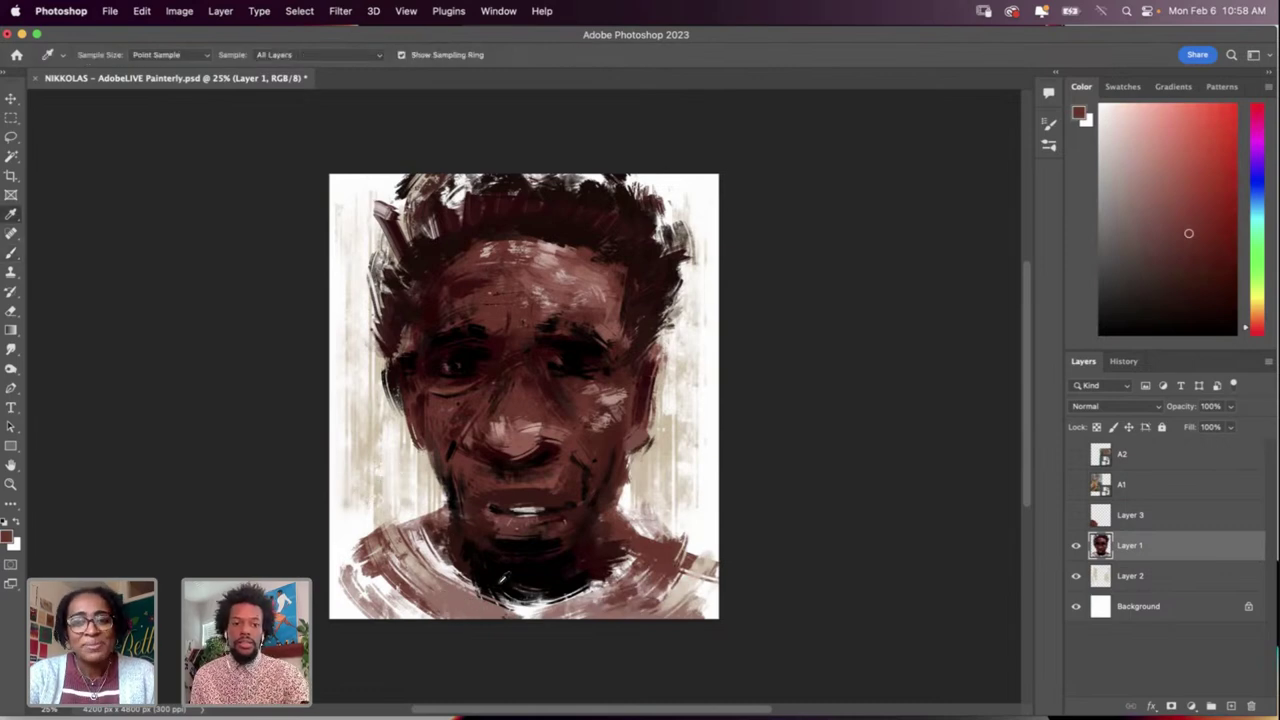
left_click(501, 582)
key("b")
mouse_move(429, 536)
left_mouse_down()
mouse_move(496, 602)
mouse_move(560, 609)
mouse_move(602, 579)
left_mouse_up()
left_click_drag(520, 605, 606, 575)
Step: Resample the dark neck tones and deepen the shadow where the right side of the neck meets the collar
key("i")
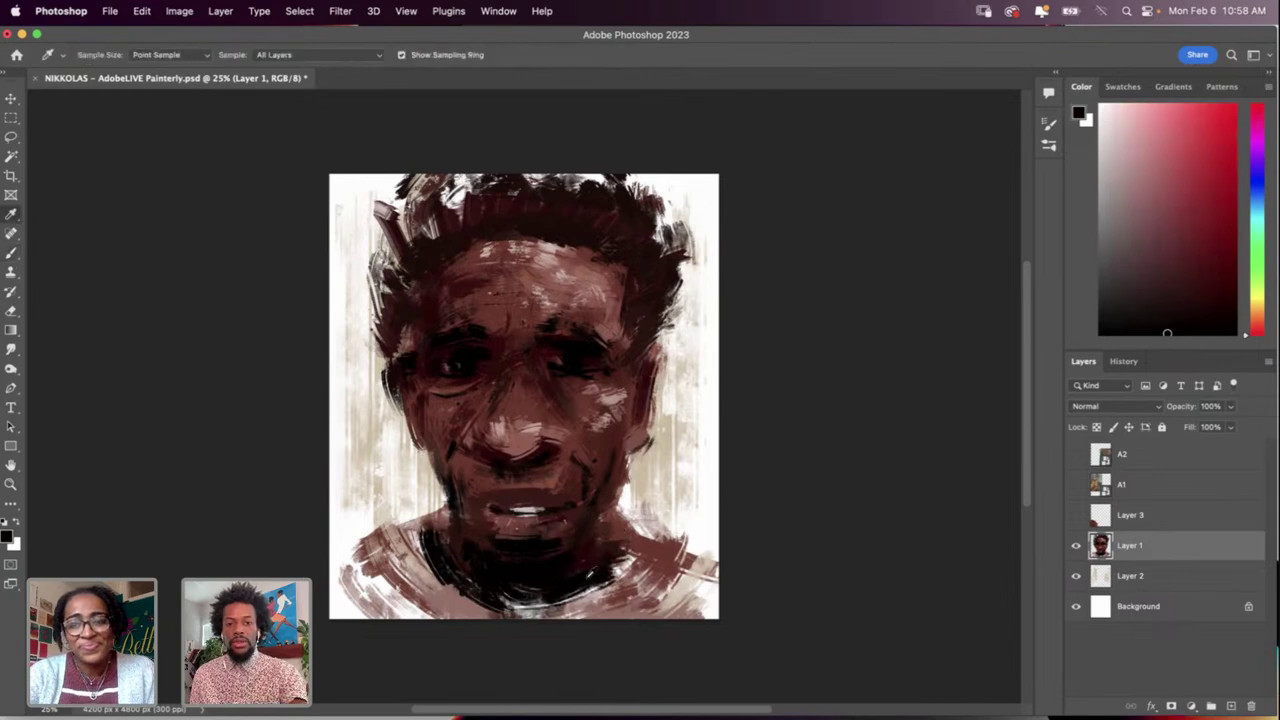
left_click(585, 573)
key("b")
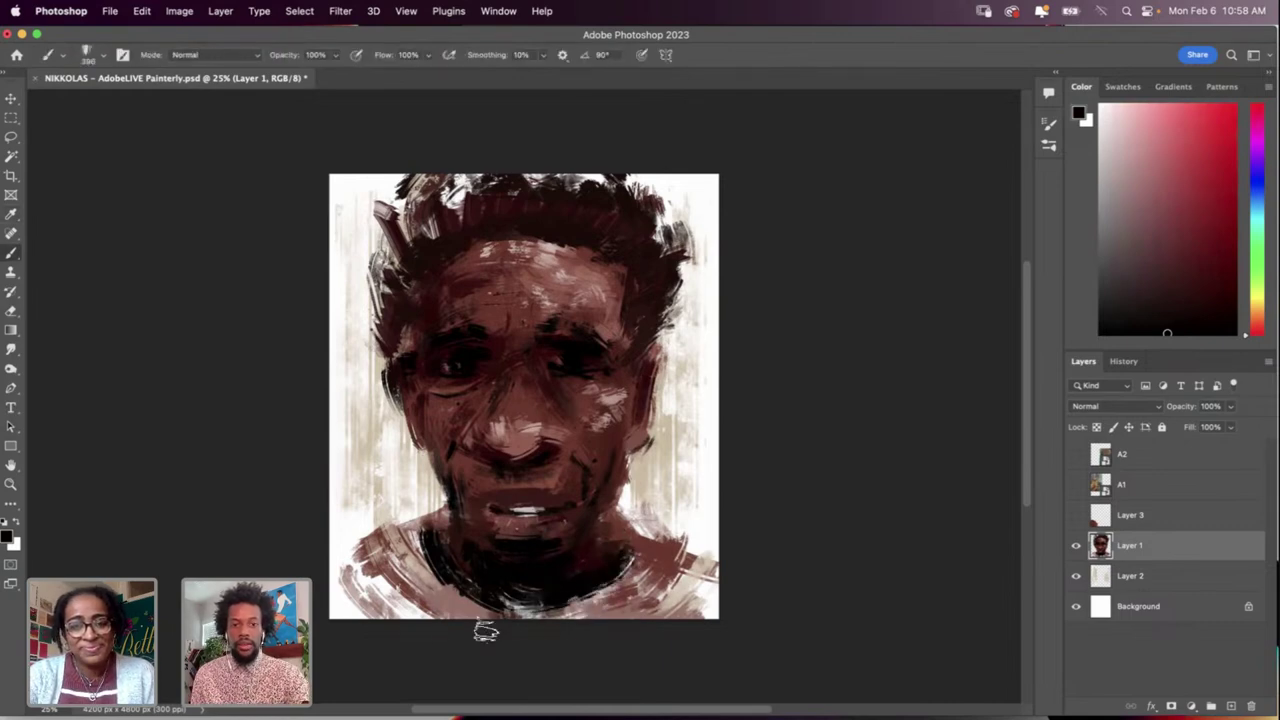
key("i")
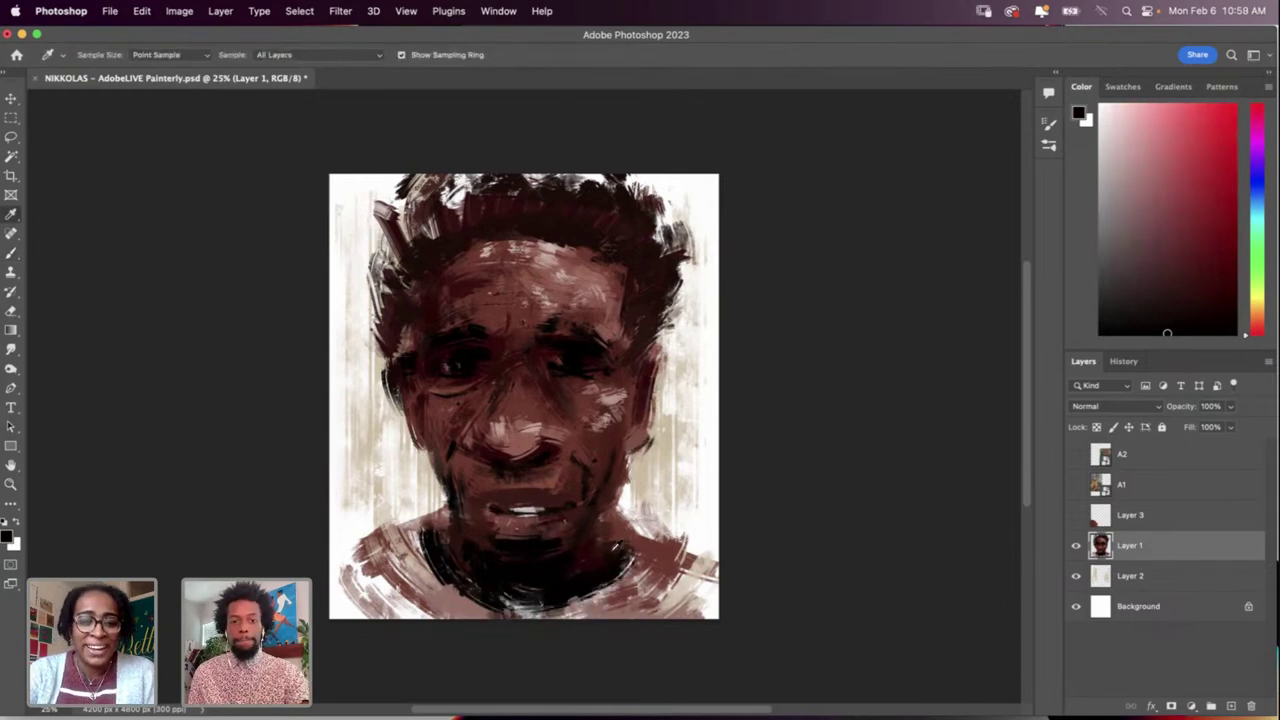
left_click(615, 548)
key("b")
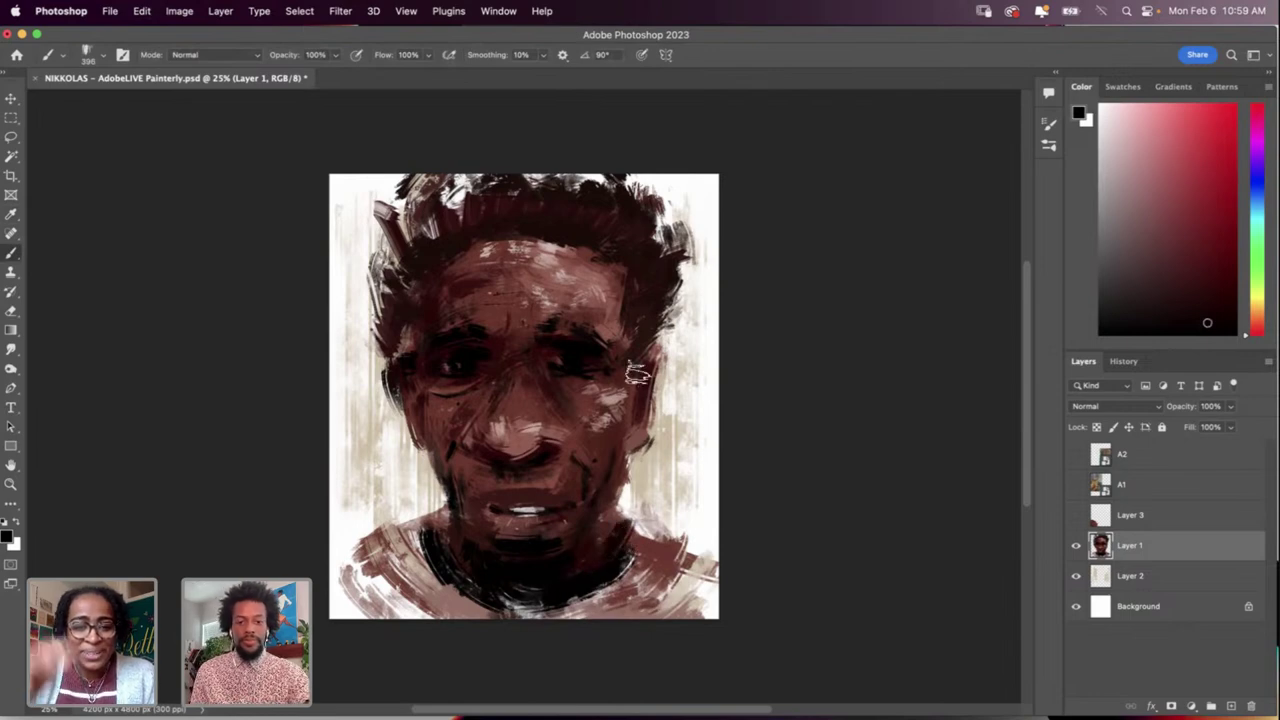
Step: Sample a mid reddish brown from the right side of the forehead and reduce the brush size to 47 px
key("i")
left_click(600, 295)
key("b")
right_click(571, 391)
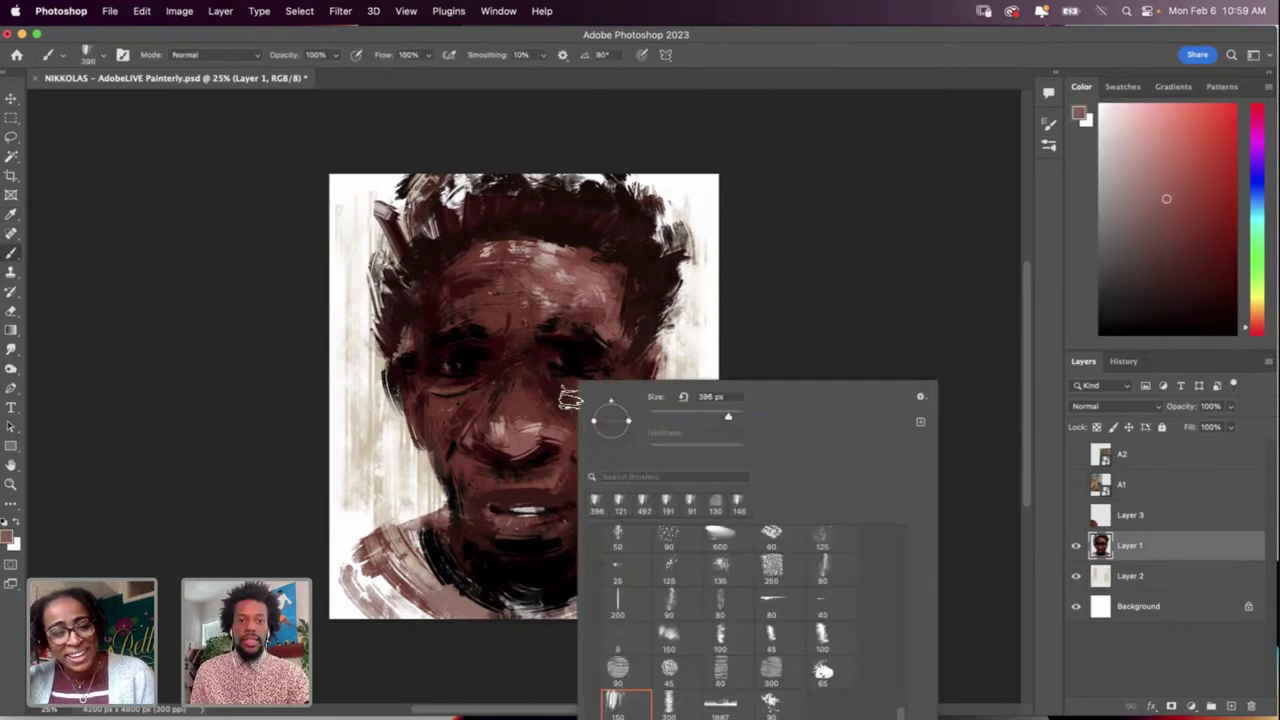
left_click(672, 417)
key("Return")
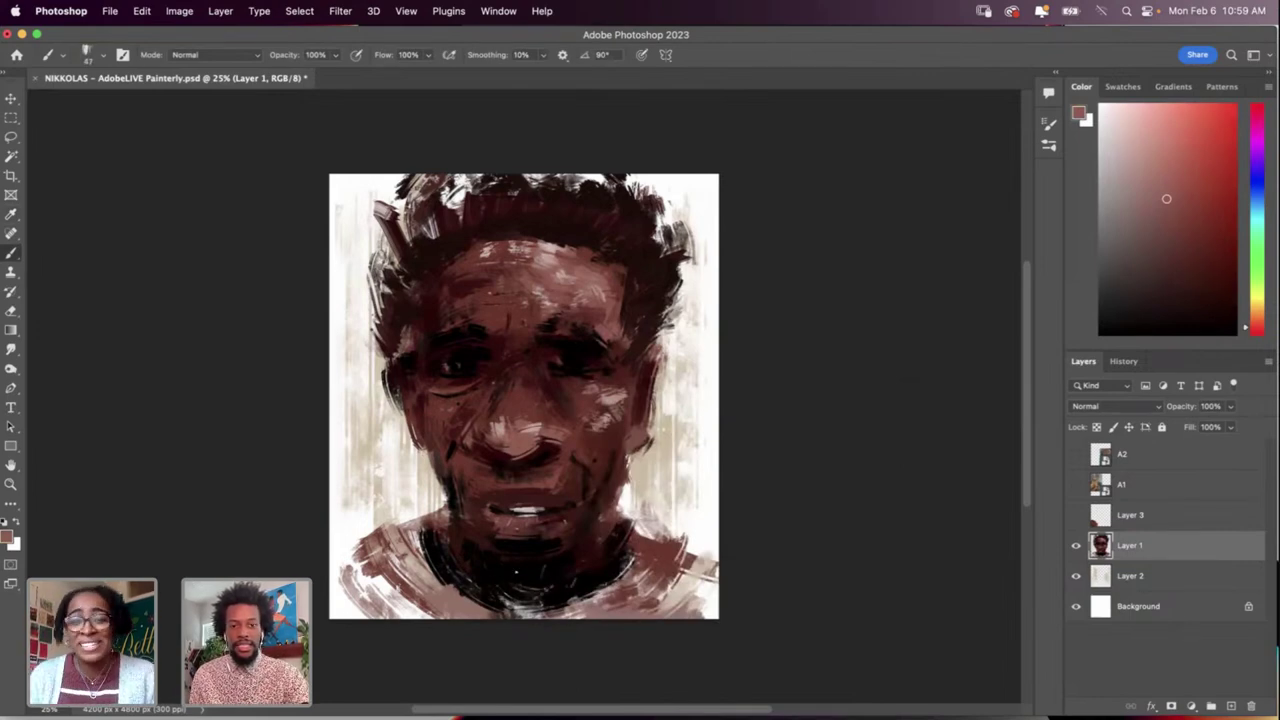
Step: Switch to the 300 px textured brush and paint reddish-brown texture into the dark area under the chin
key("i")
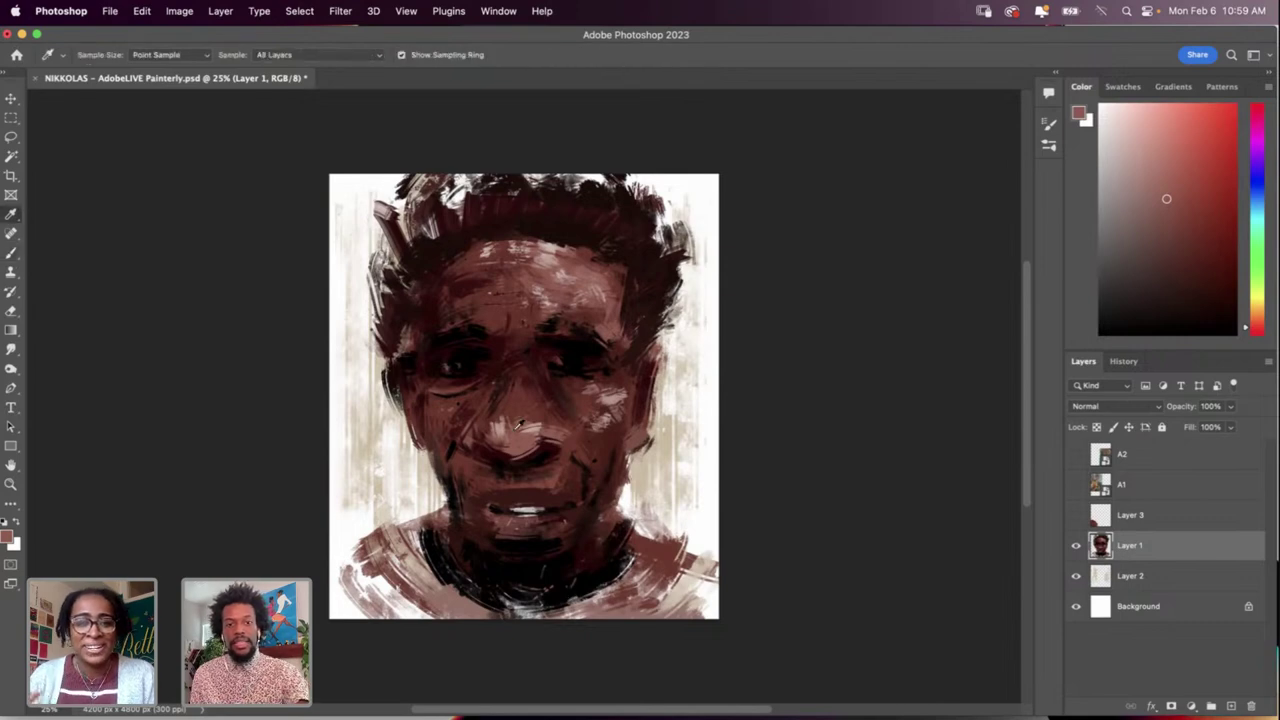
key("b")
right_click(537, 452)
left_click(735, 697)
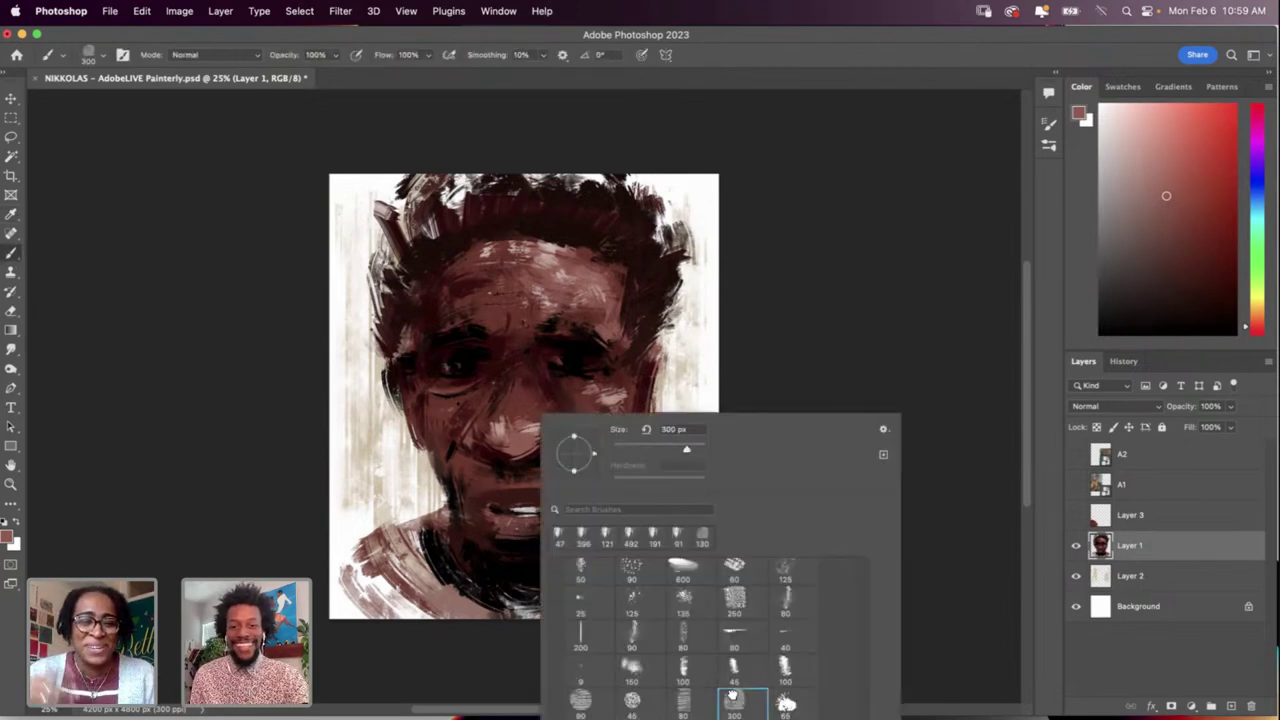
left_click(479, 558)
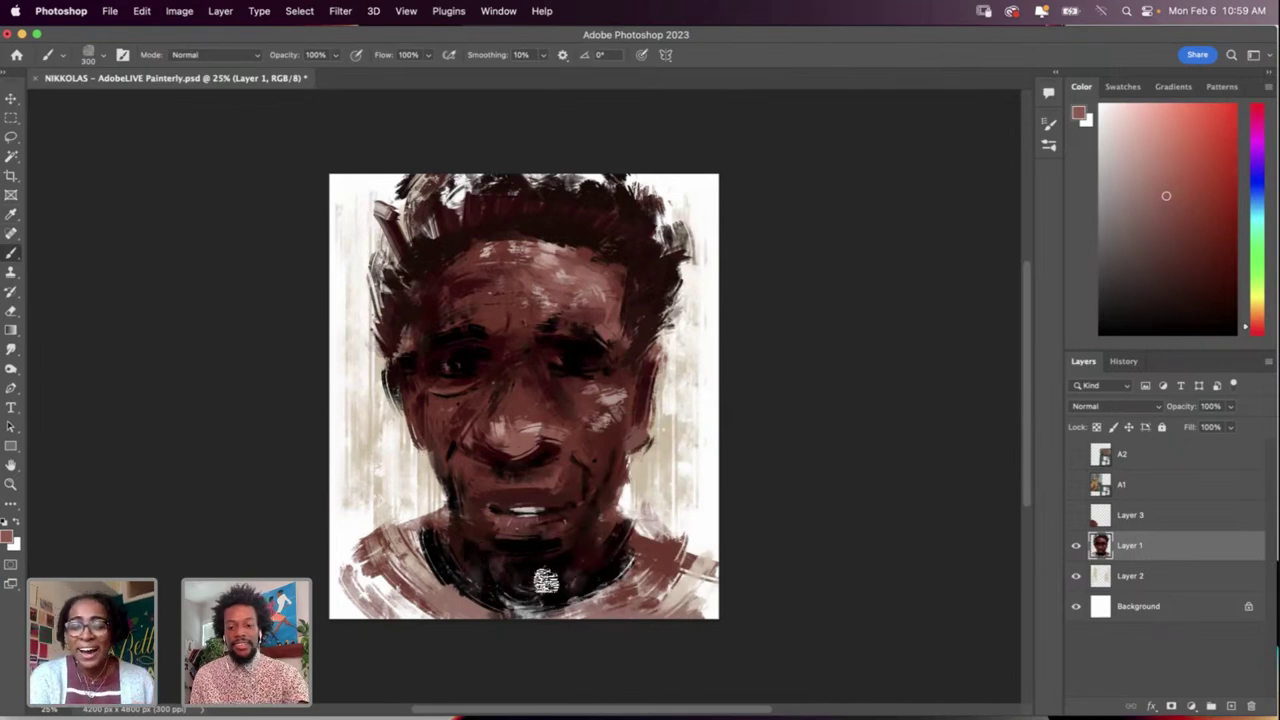
Step: Sample black from the left eye and paint below the chin with the recent bristle brush enlarged to 428 px
key("i")
left_click(455, 355)
key("b")
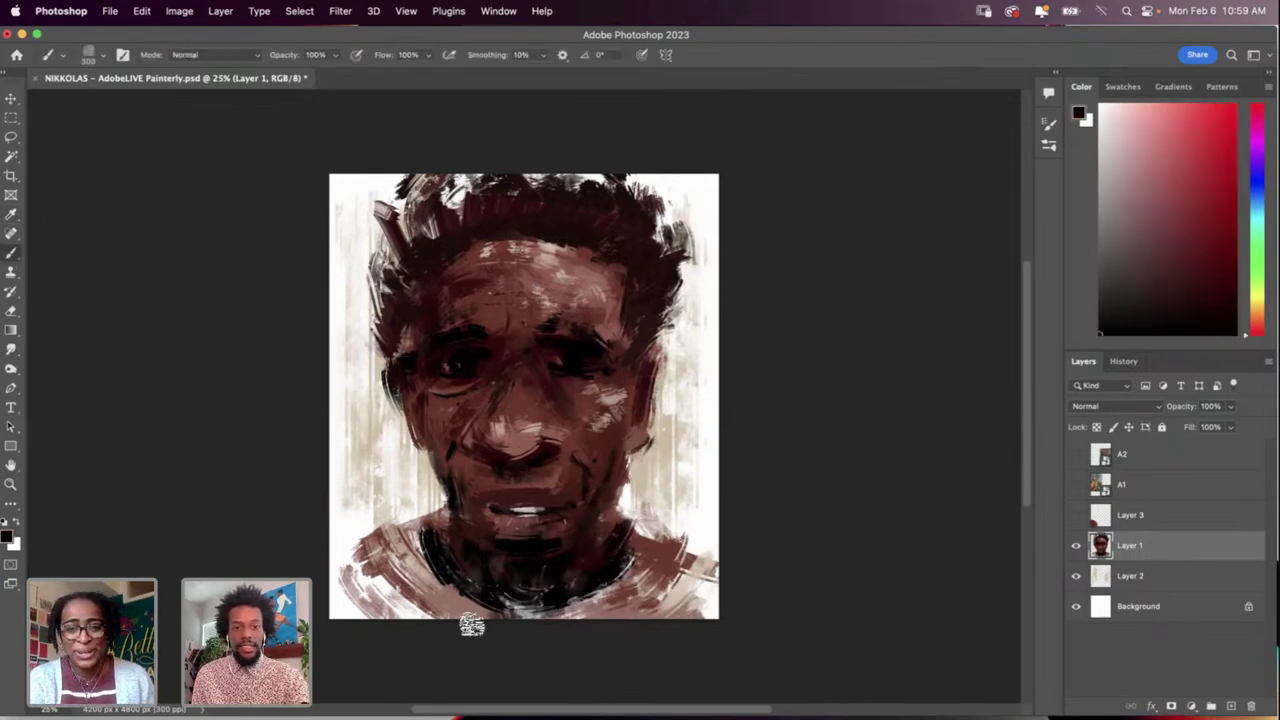
right_click(543, 560)
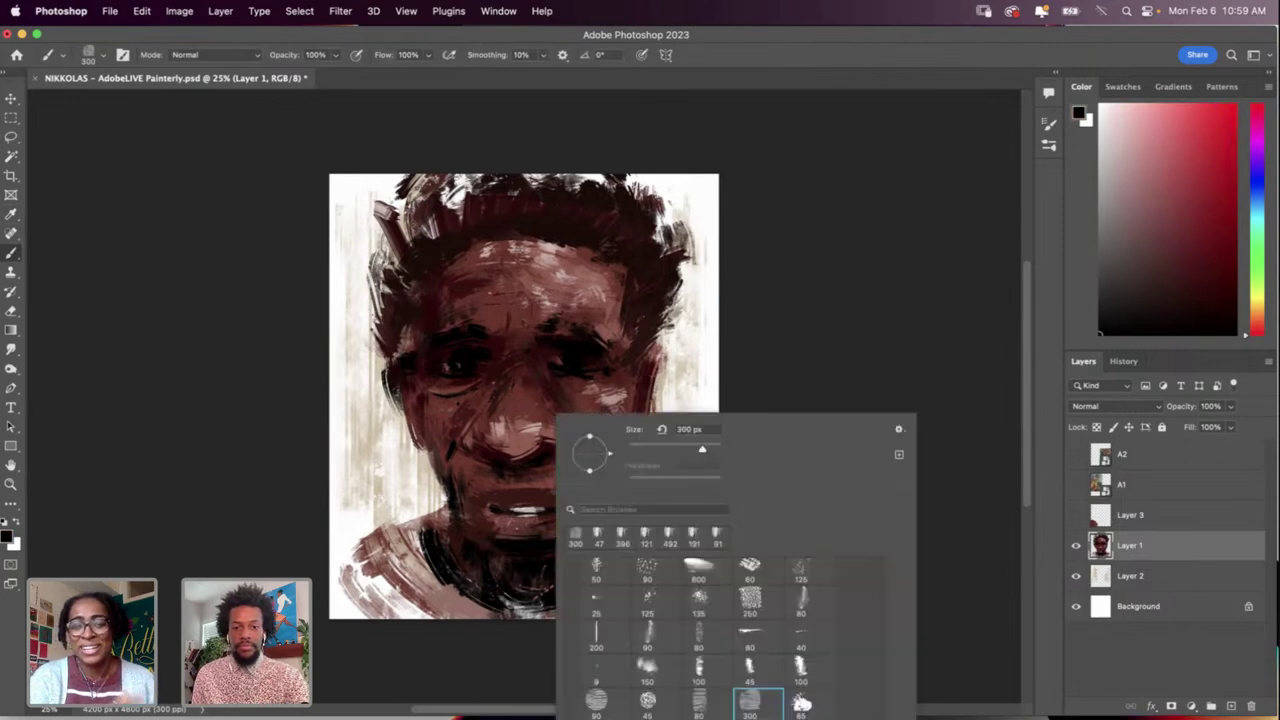
left_click(697, 536)
left_click(710, 448)
left_click(502, 599)
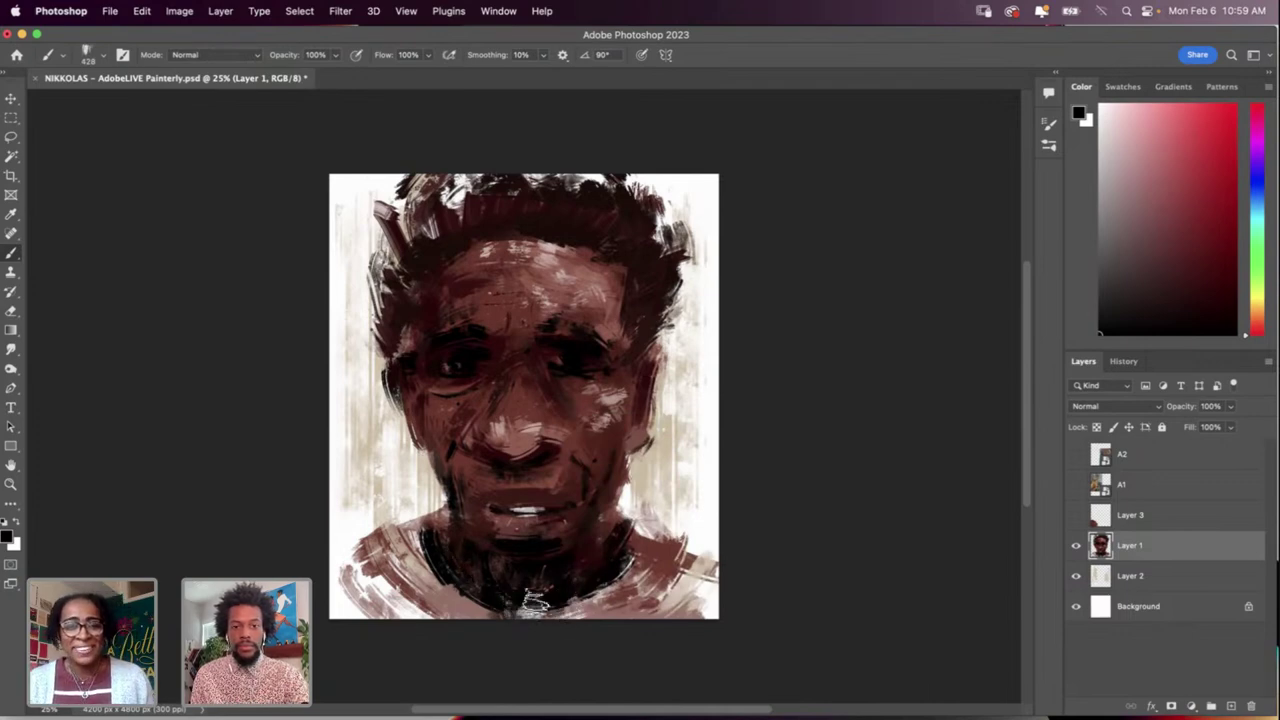
Step: Reduce the brush size to 33 px and add fine black strokes around the chin and jaw
right_click(598, 547)
left_click(693, 448)
left_click(577, 554)
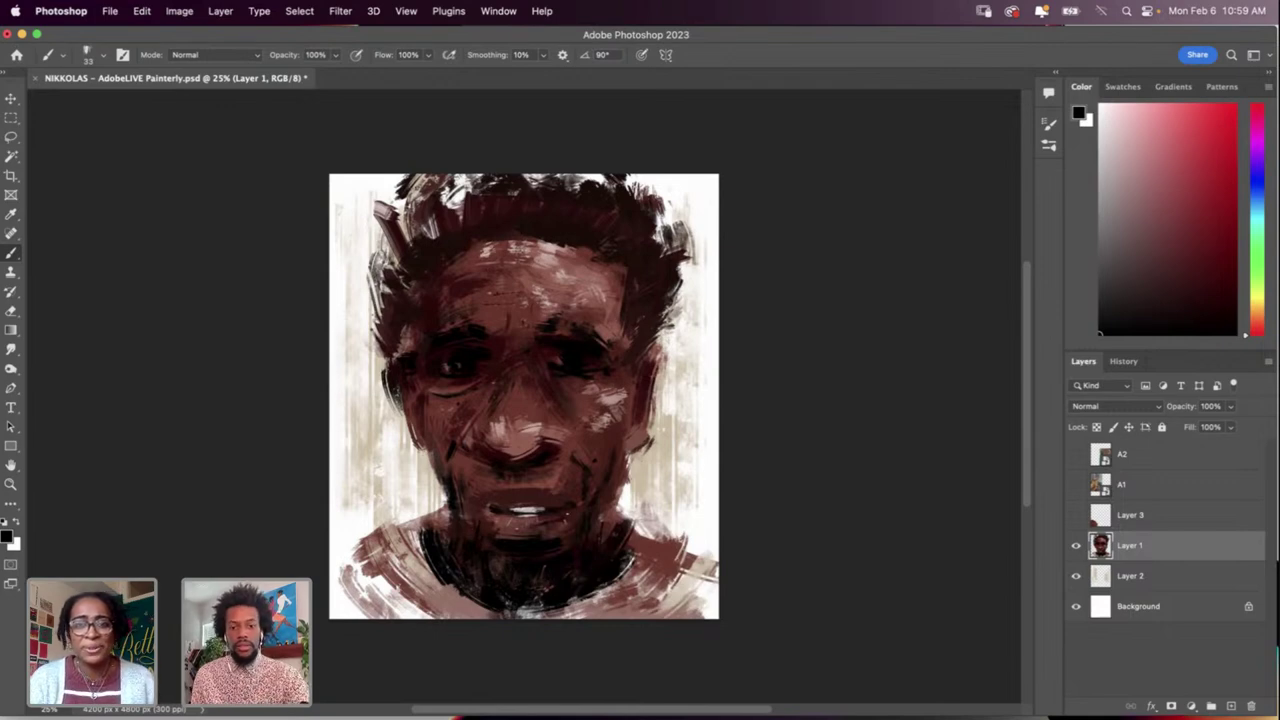
Step: Sample a muted reddish brown from above the upper lip, undo the last two strokes, and paint along the mouth opening
key("i")
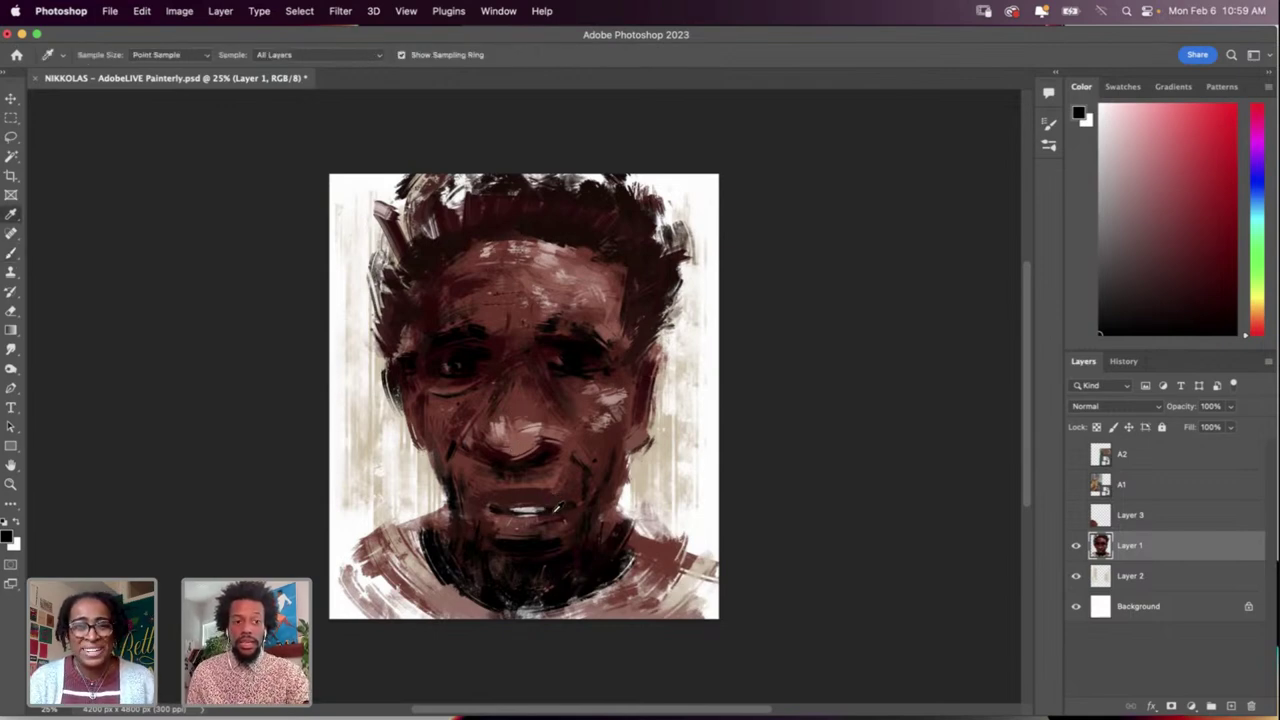
left_click(549, 482)
key("b")
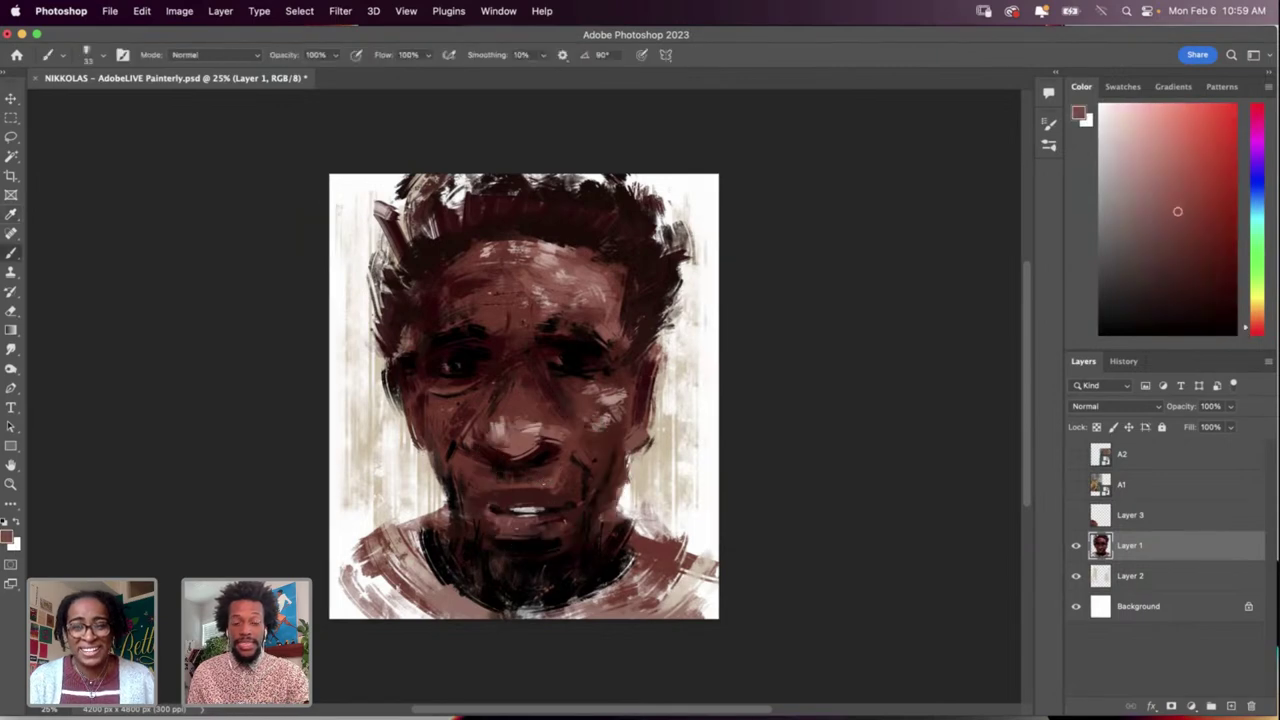
key("super+z")
key("super+z")
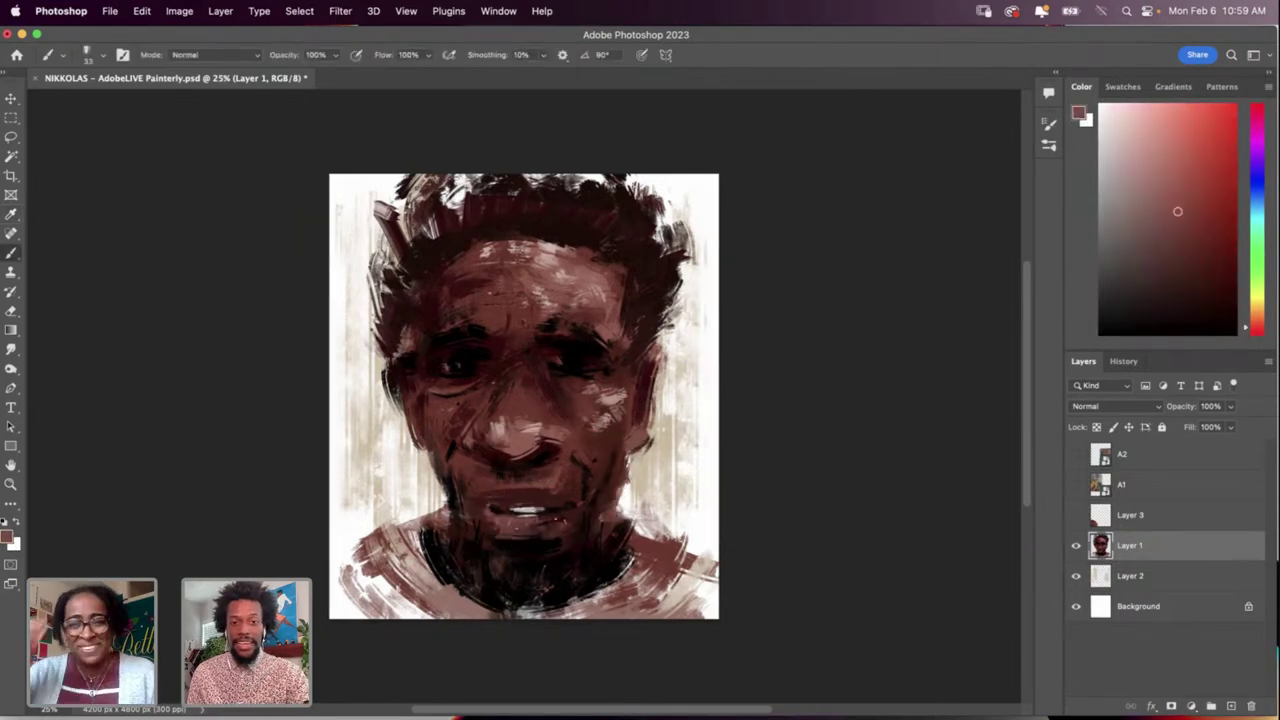
left_click_drag(498, 504, 544, 505)
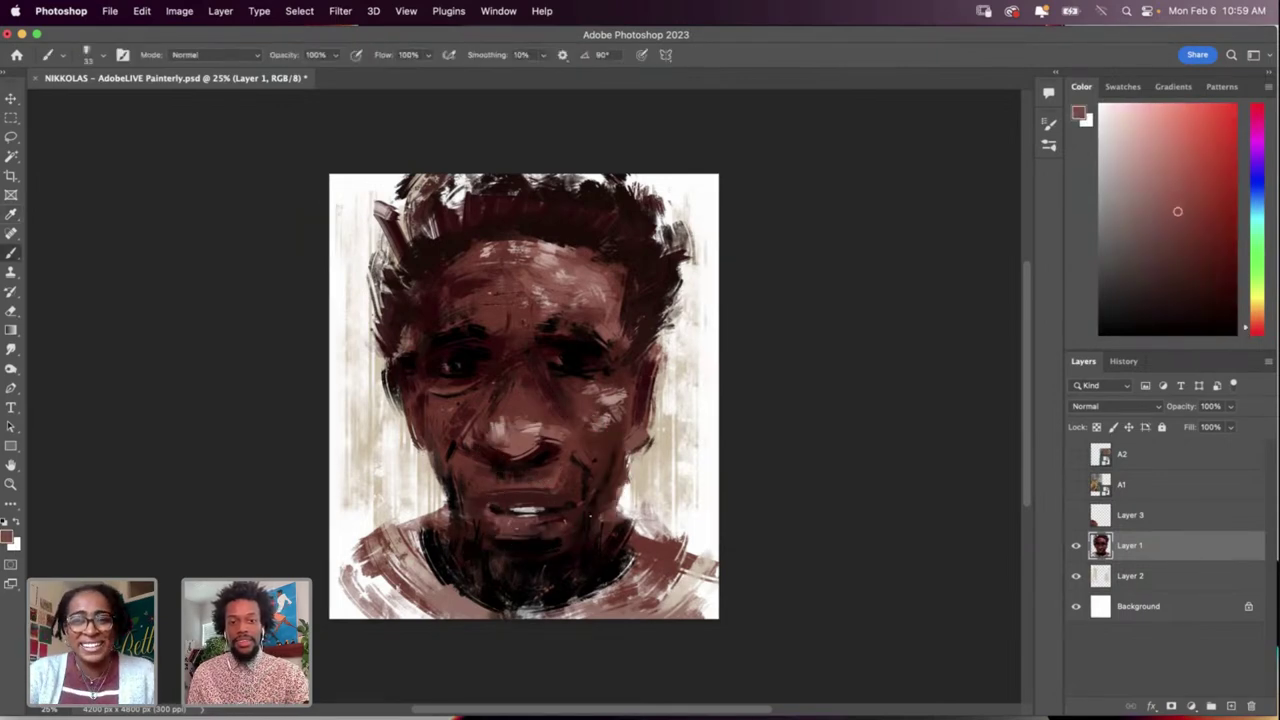
Step: Sample pale pink from the forehead highlight and add fine light strokes to the face with the 33 px bristle brush
key("i")
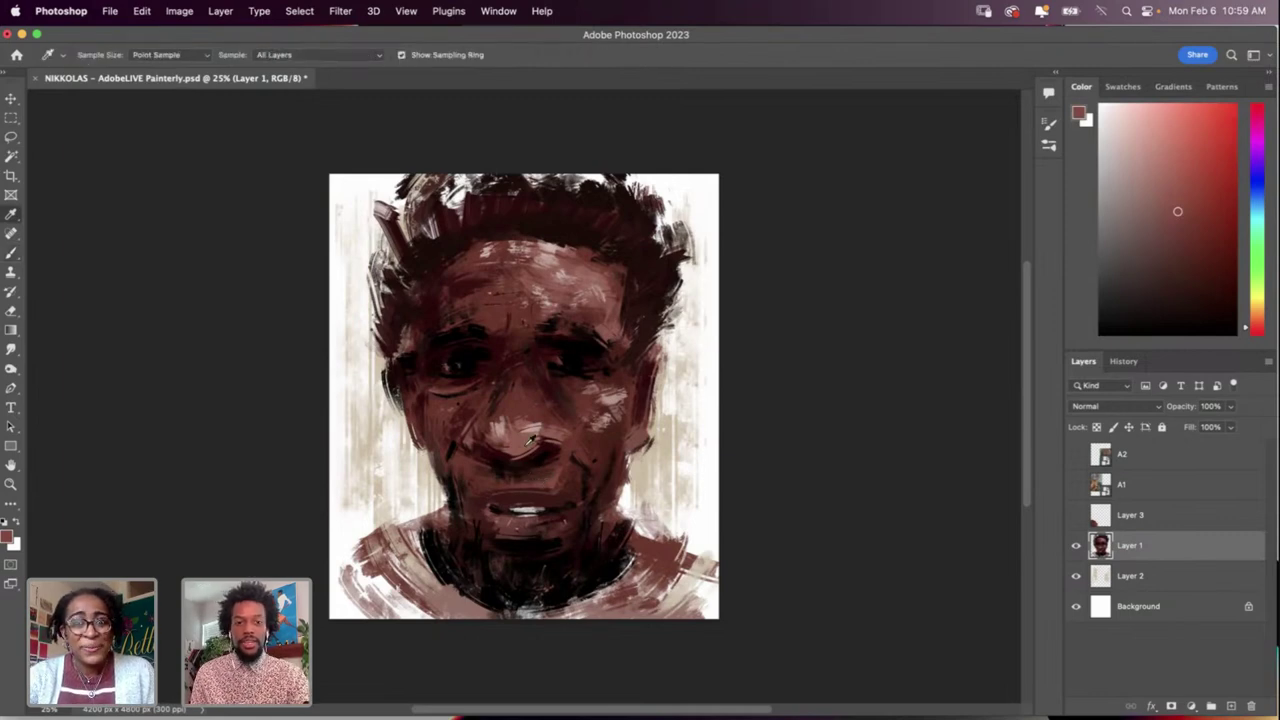
left_click(555, 248)
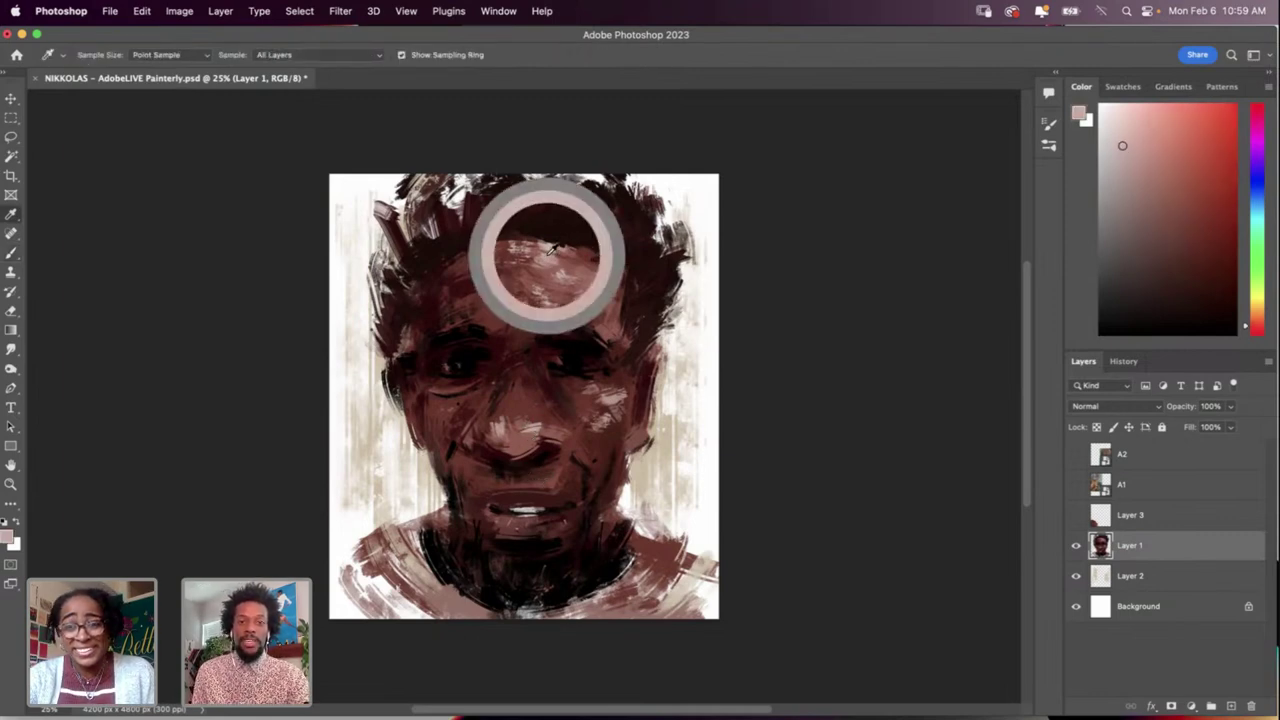
key("b")
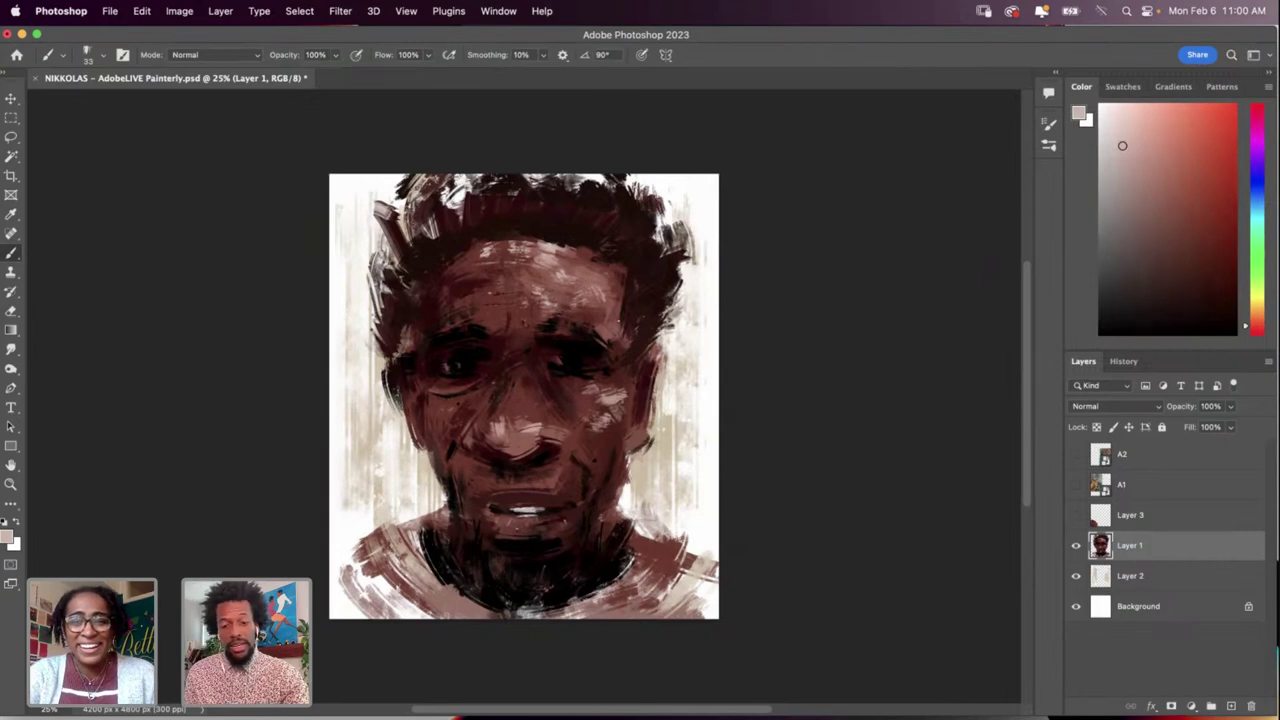
Step: Sample black from below the lower lip, enlarge the bristle brush to 137 px, and paint dark strokes around the chin
key("i")
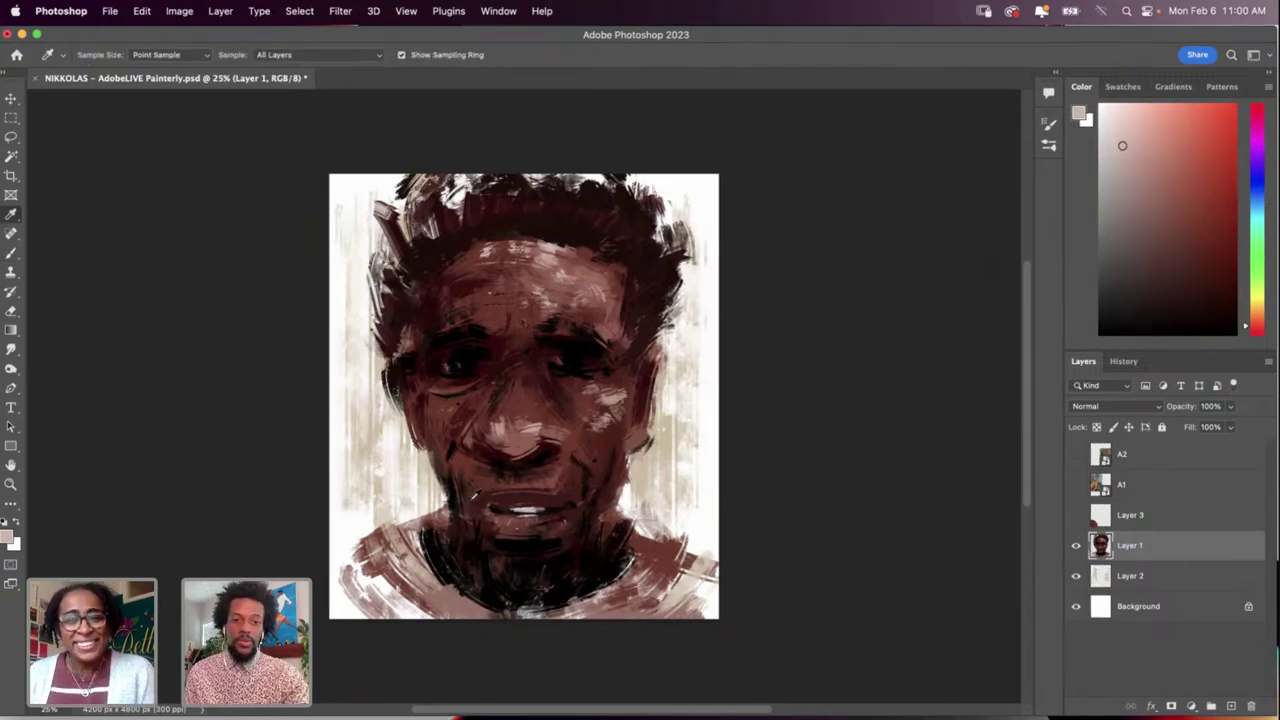
left_click(516, 542)
key("b")
right_click(518, 544)
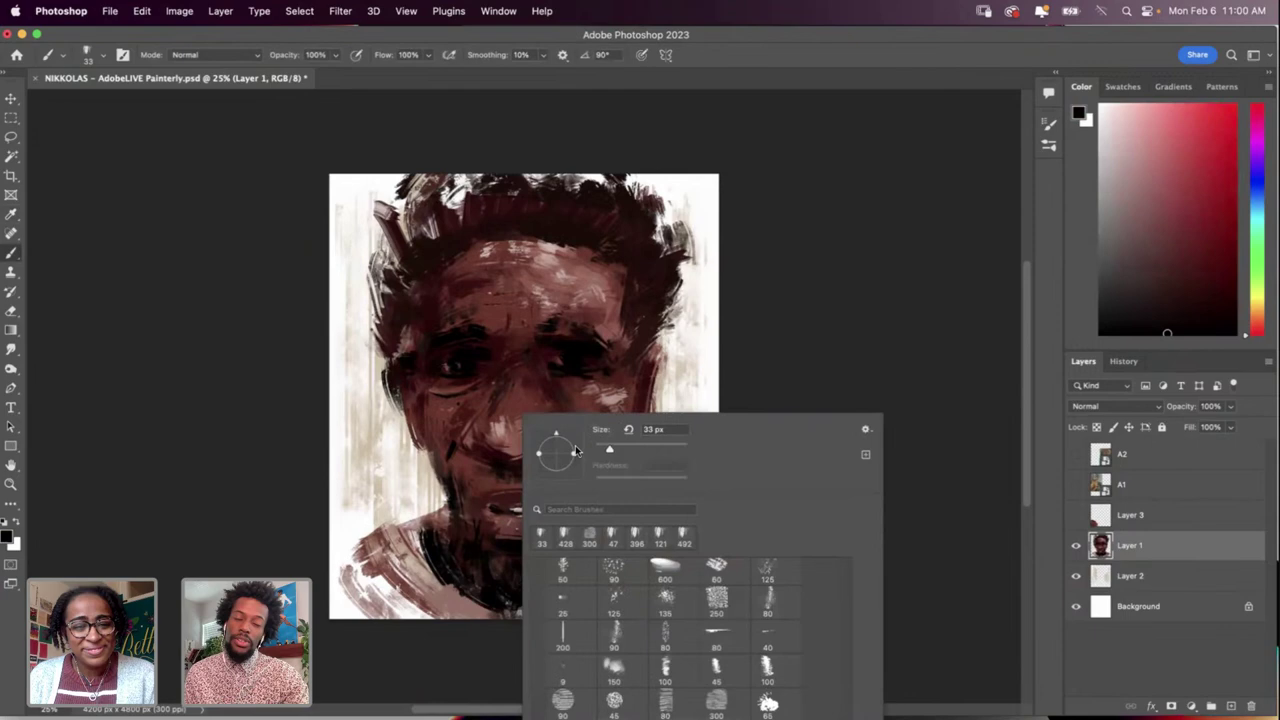
left_click(647, 449)
left_click(494, 553)
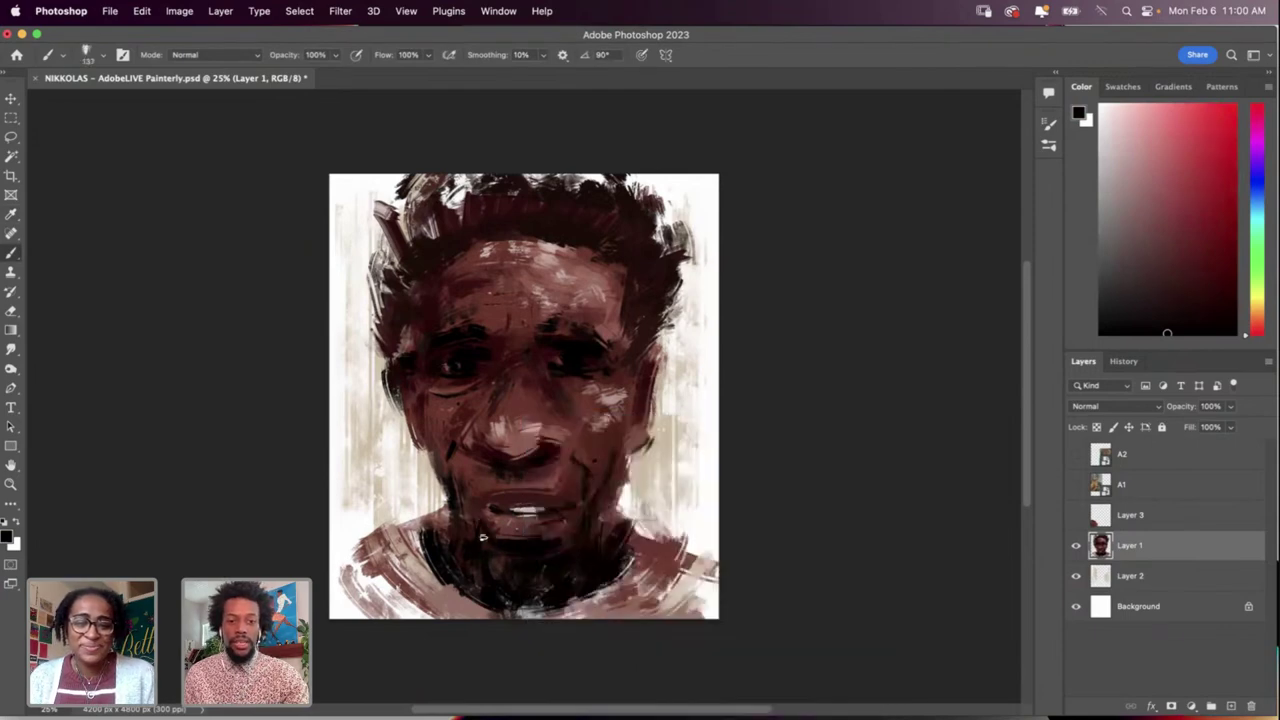
Step: Switch to the Smudge tool at 44 px and blend the paint beside the mouth and along the chin
key("r")
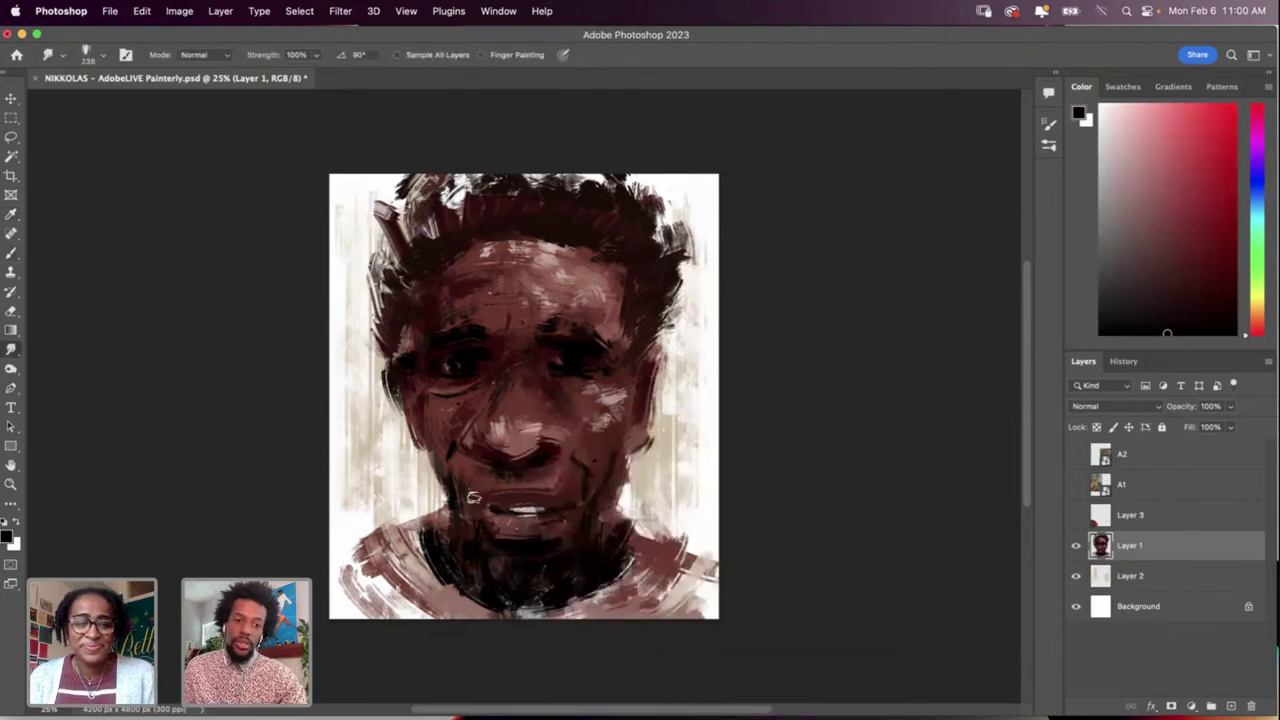
right_click(526, 448)
left_click(631, 450)
left_click(482, 519)
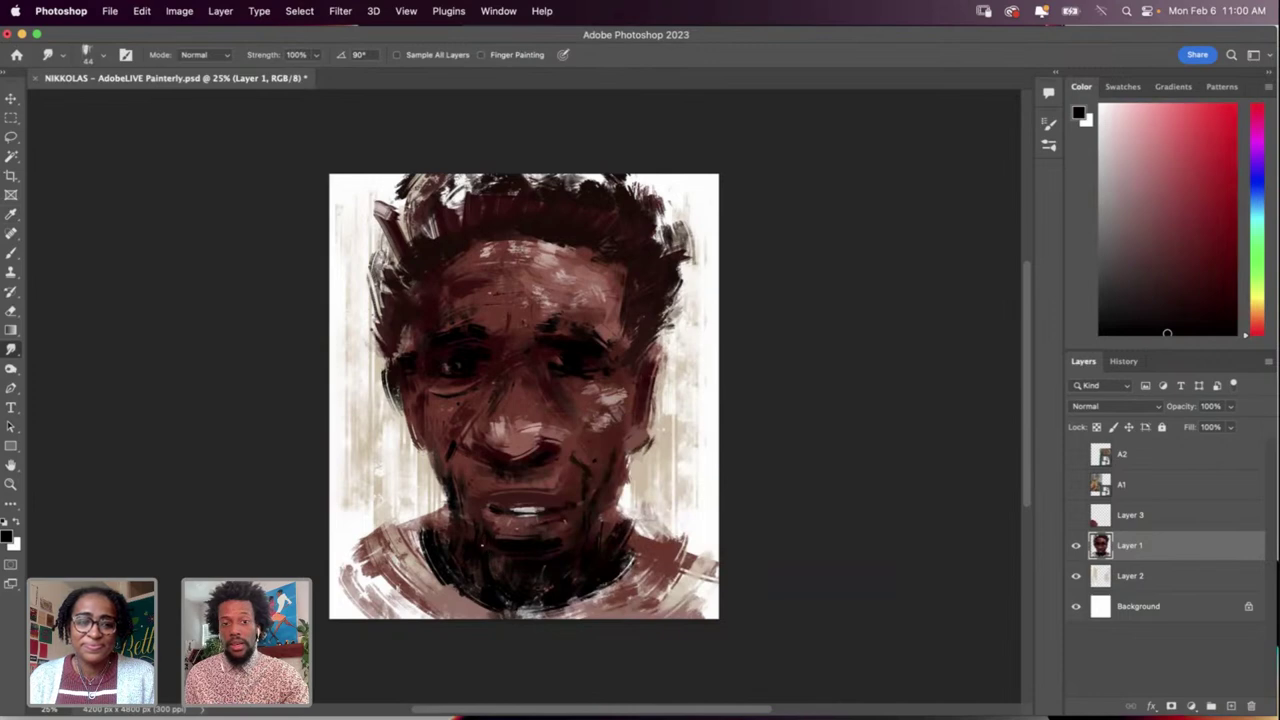
Step: Sample a dusty pink from the nose tip, switch to the 300 px textured brush, reduce its size, and paint texture around the mouth
key("i")
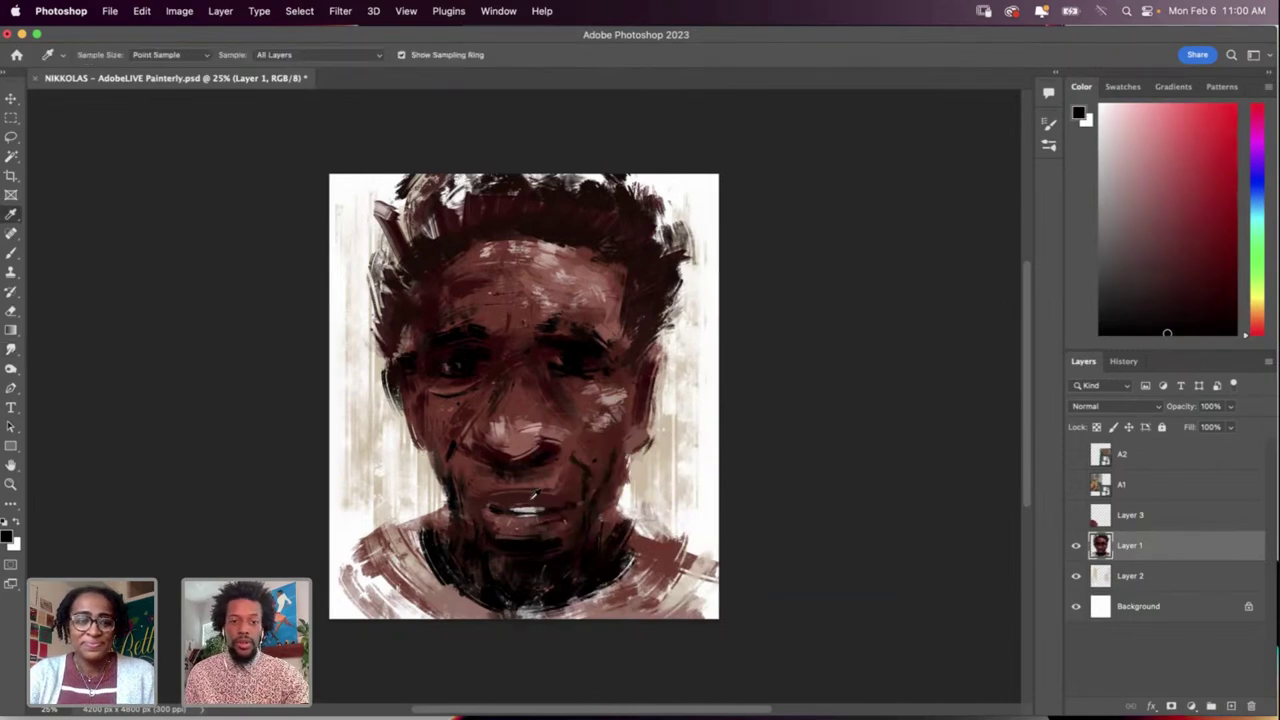
left_click(524, 436)
key("b")
right_click(545, 418)
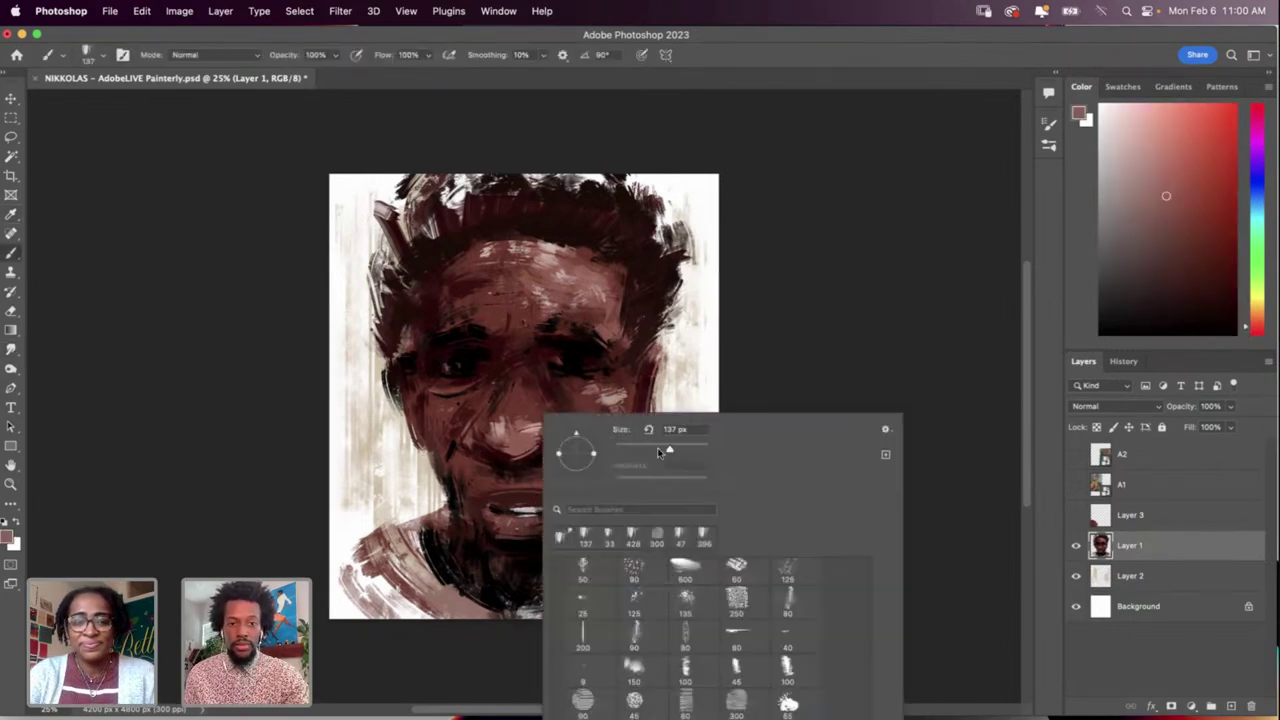
left_click(736, 703)
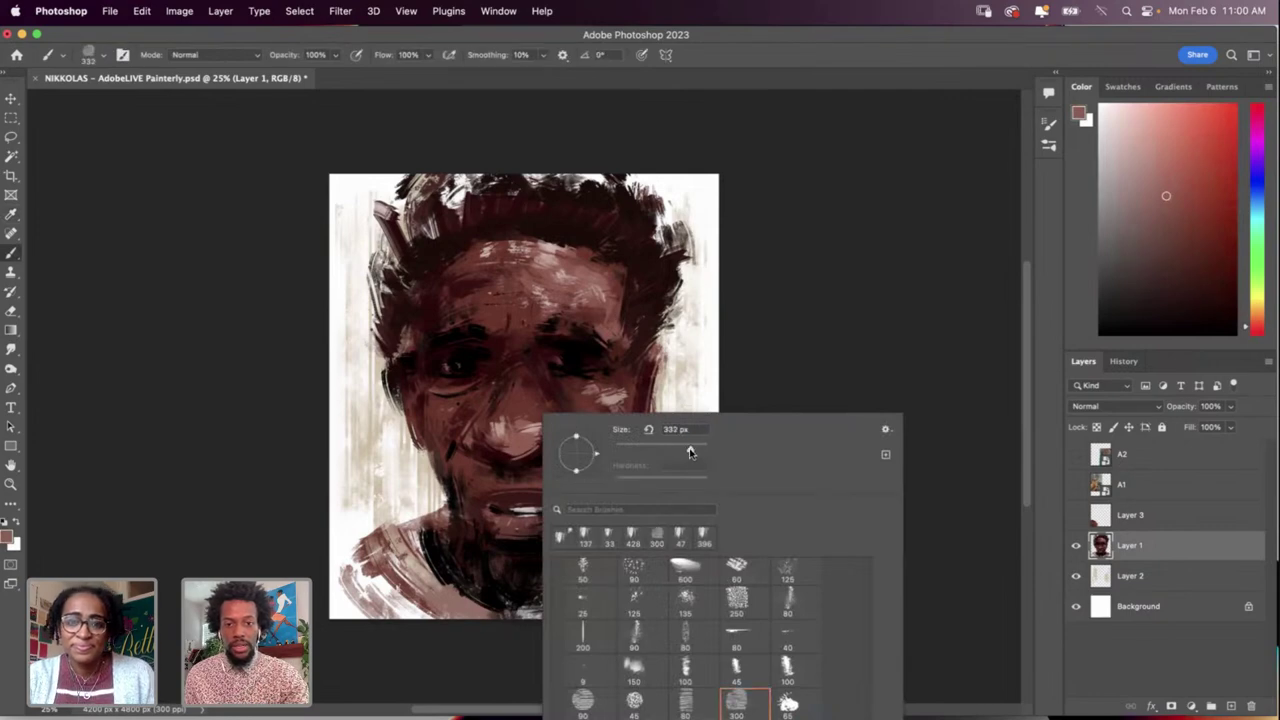
left_click(463, 514)
key("super+z")
right_click(574, 480)
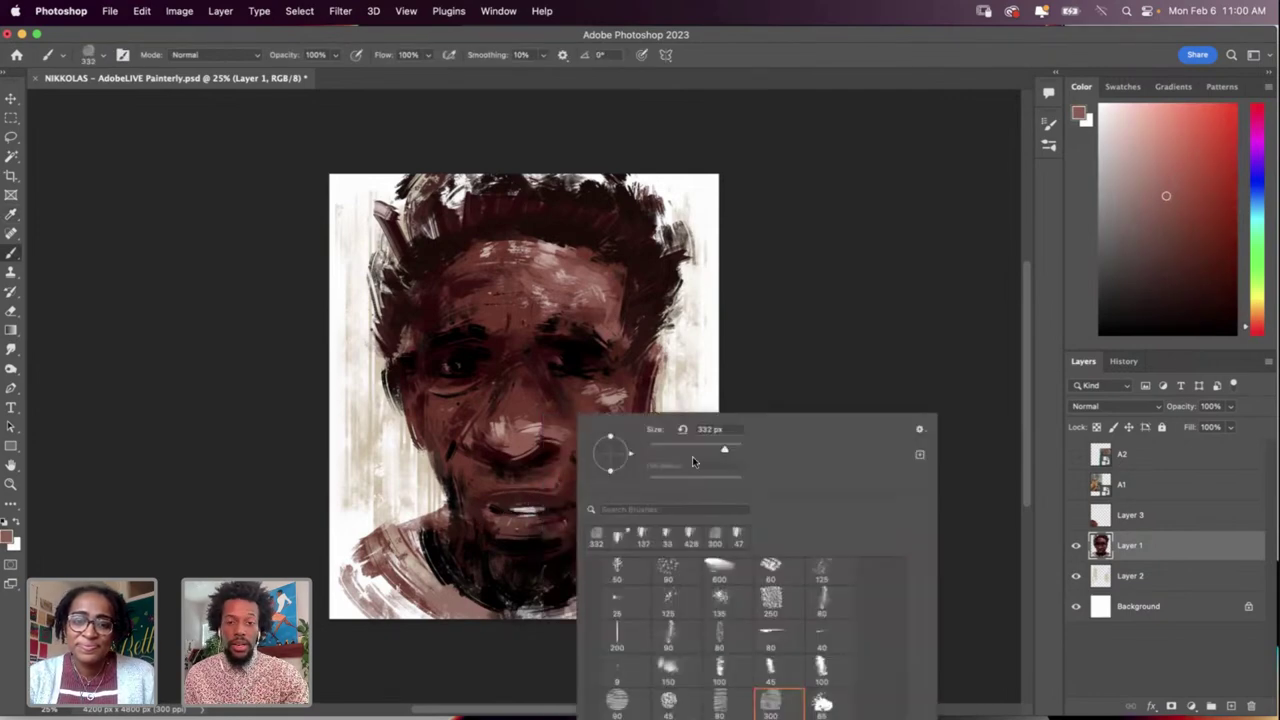
left_click(711, 450)
key("Return")
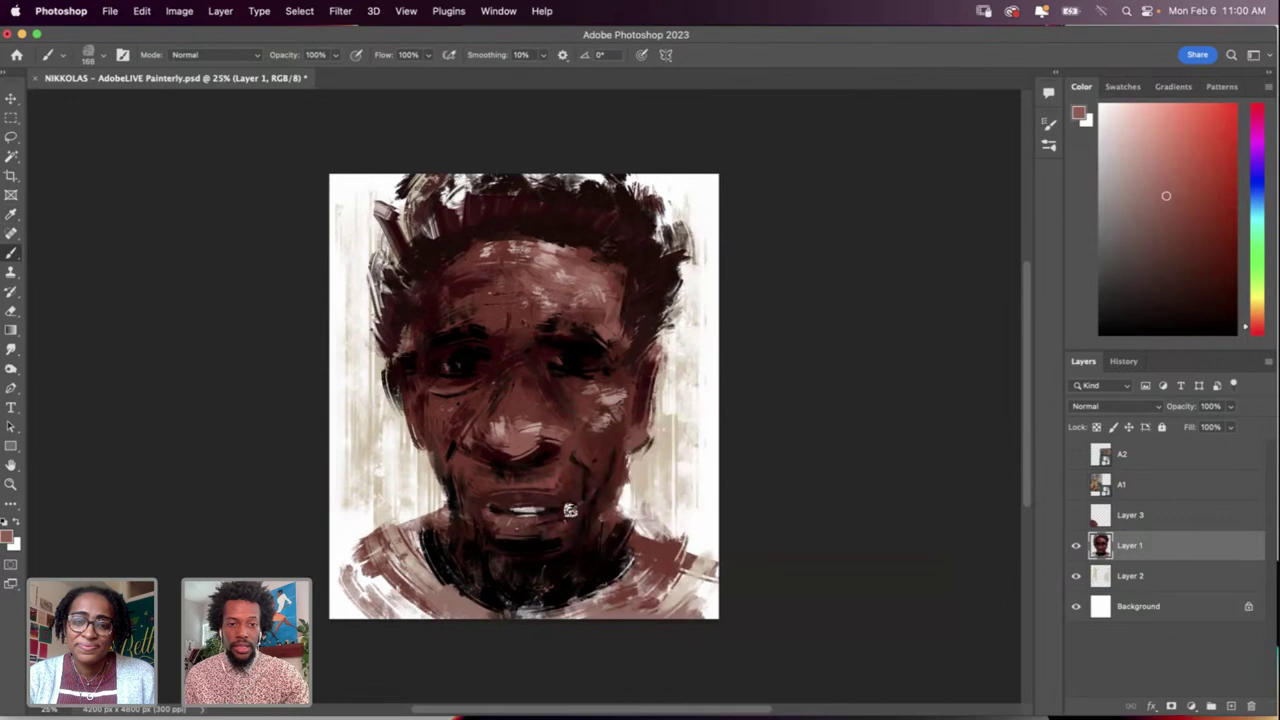
Step: Sample black from the mouth opening, return to the recent bristle brush at 25 px, and paint fine dark lines around the lips
key("i")
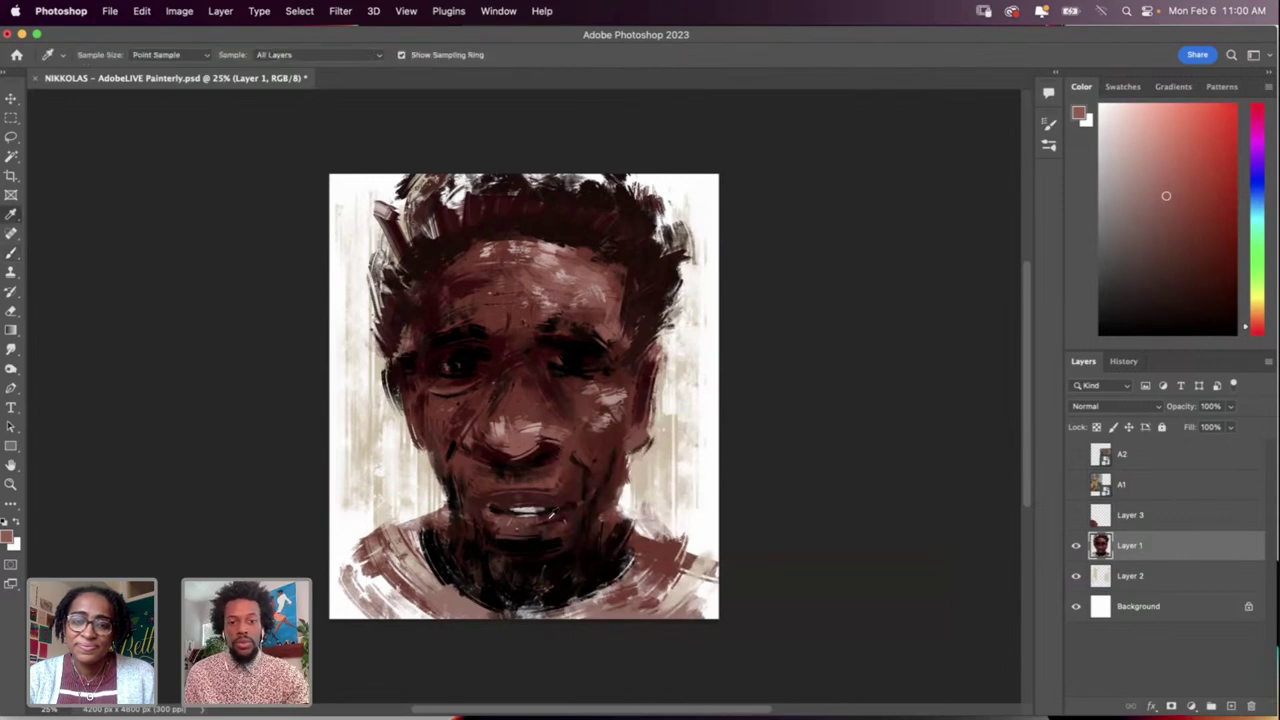
left_click(552, 511)
key("b")
right_click(597, 481)
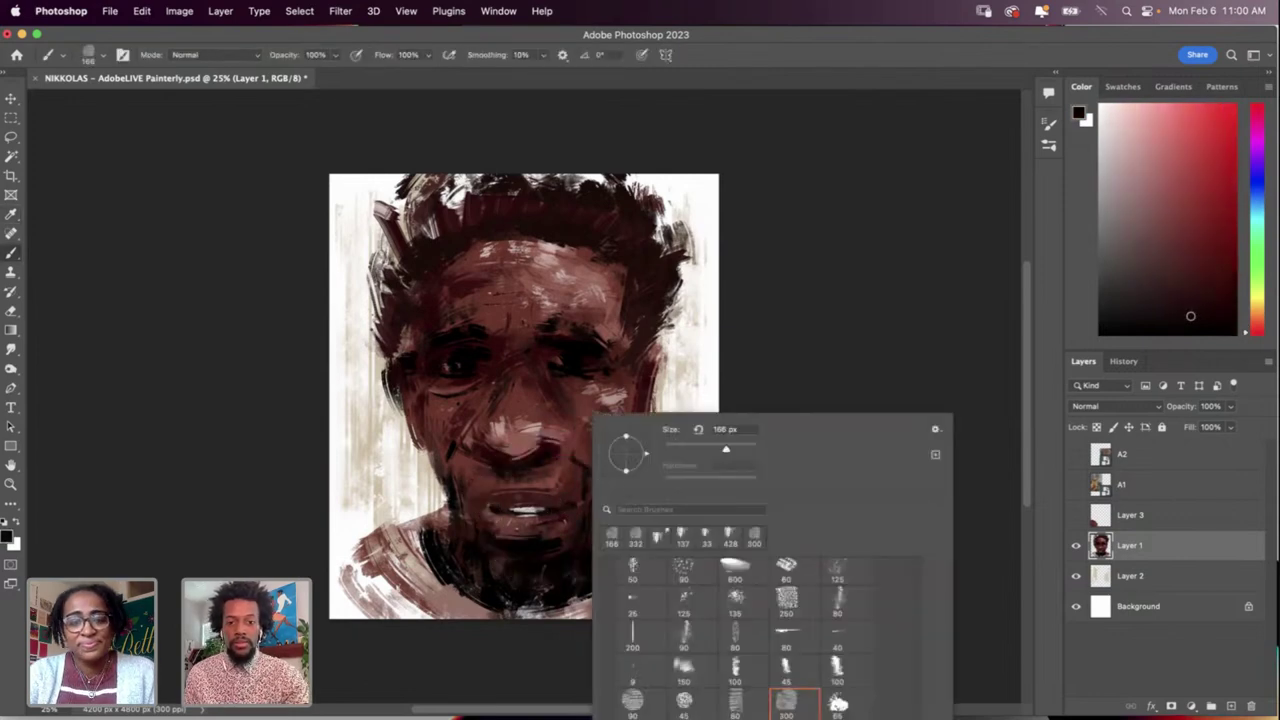
left_click(633, 716)
left_click_drag(698, 448, 675, 449)
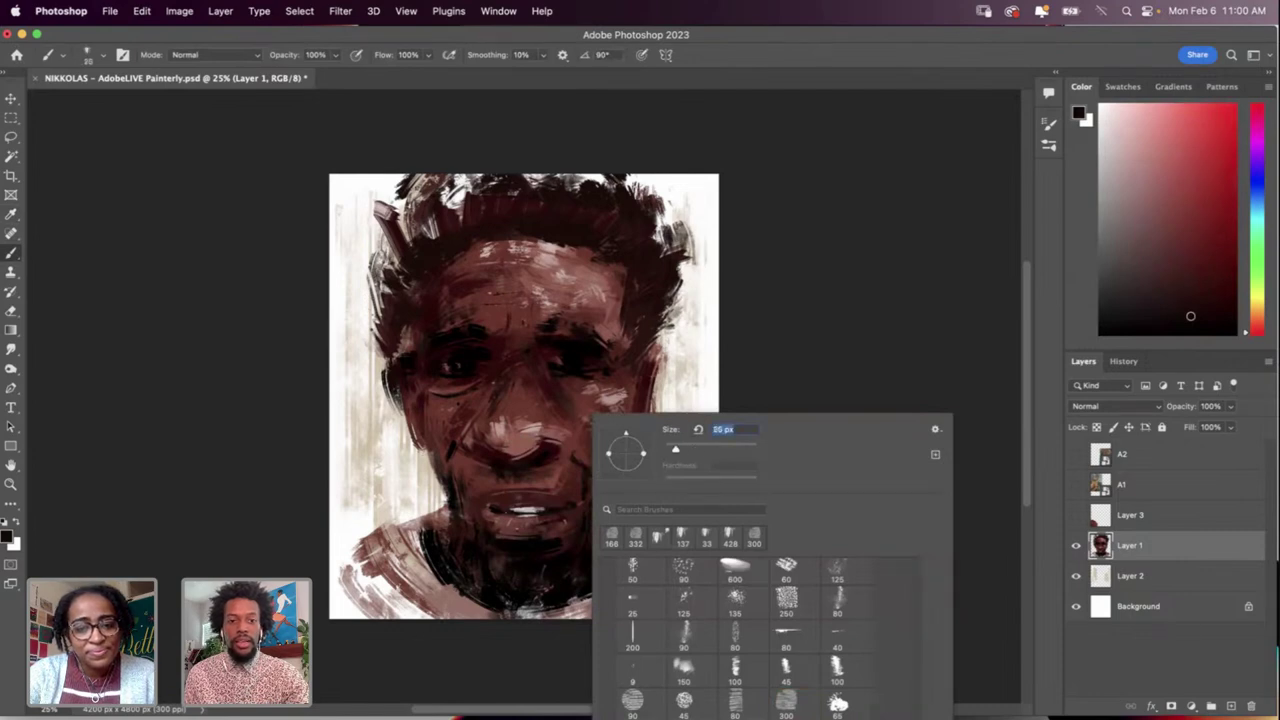
key("Return")
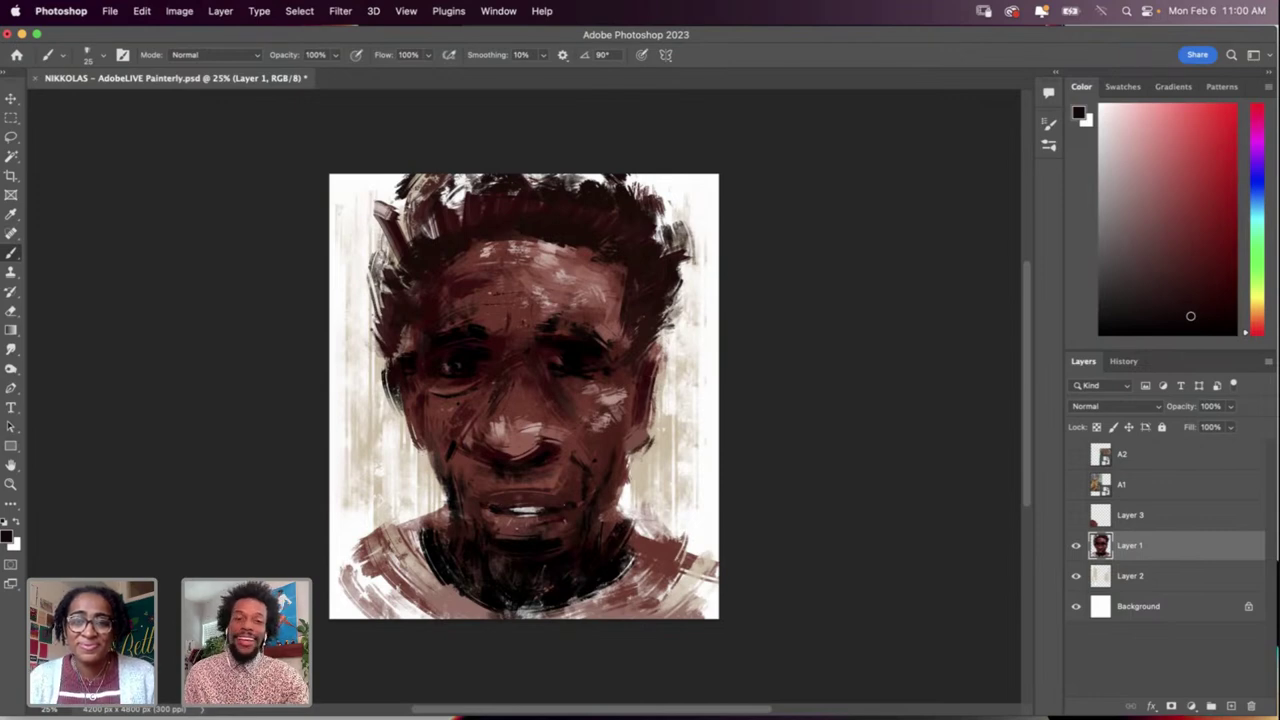
Step: Sample black from the crease beside the nose and draw fine dark strokes along the left cheek fold
key("i")
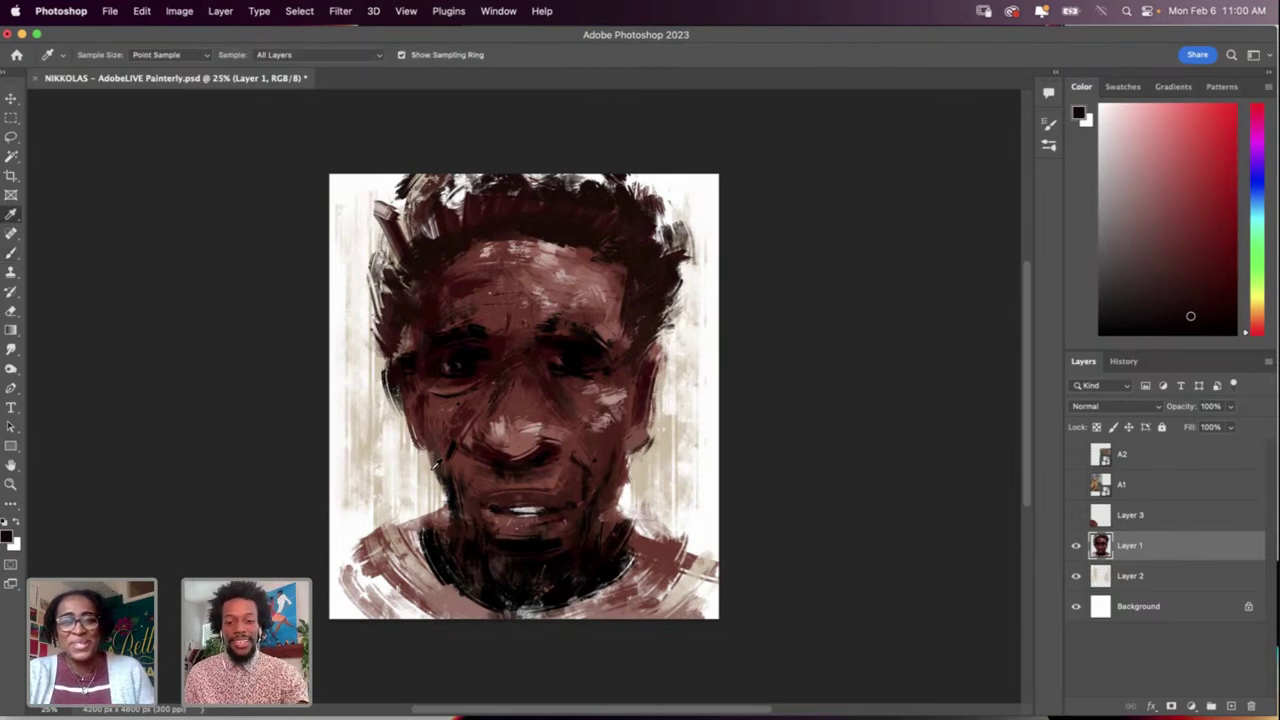
left_click(462, 442)
key("b")
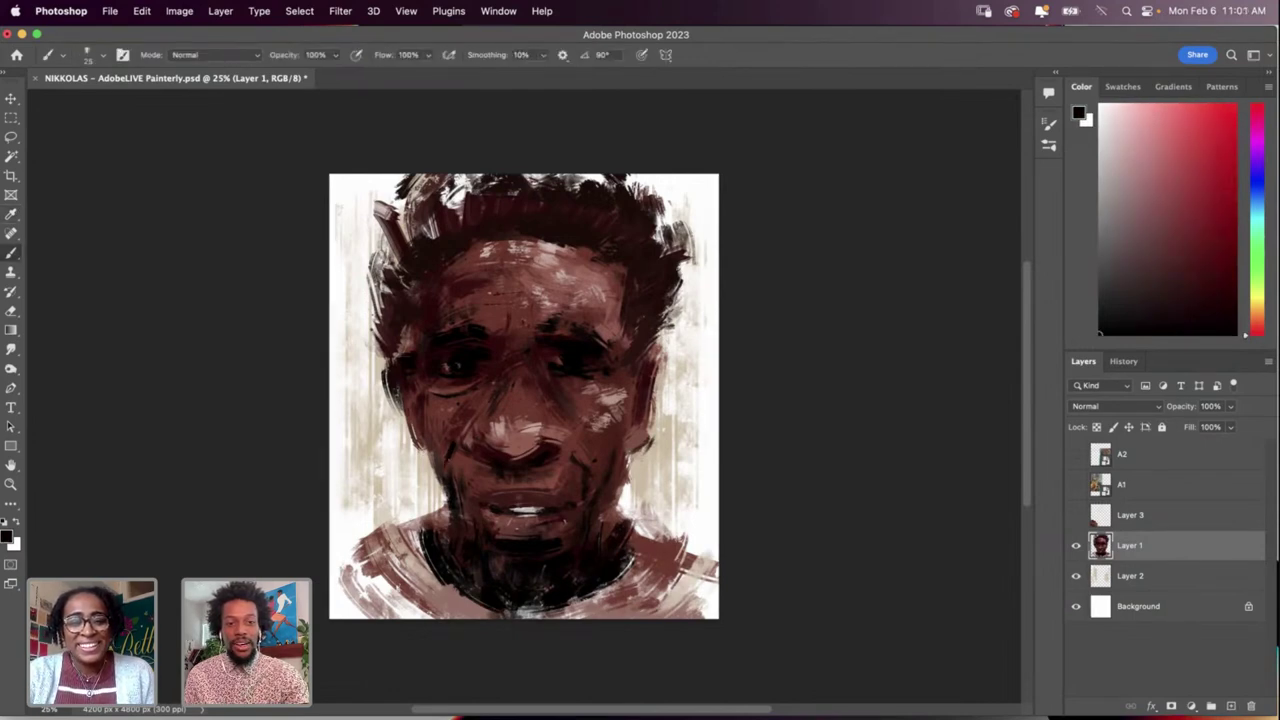
key("i")
left_click(457, 438)
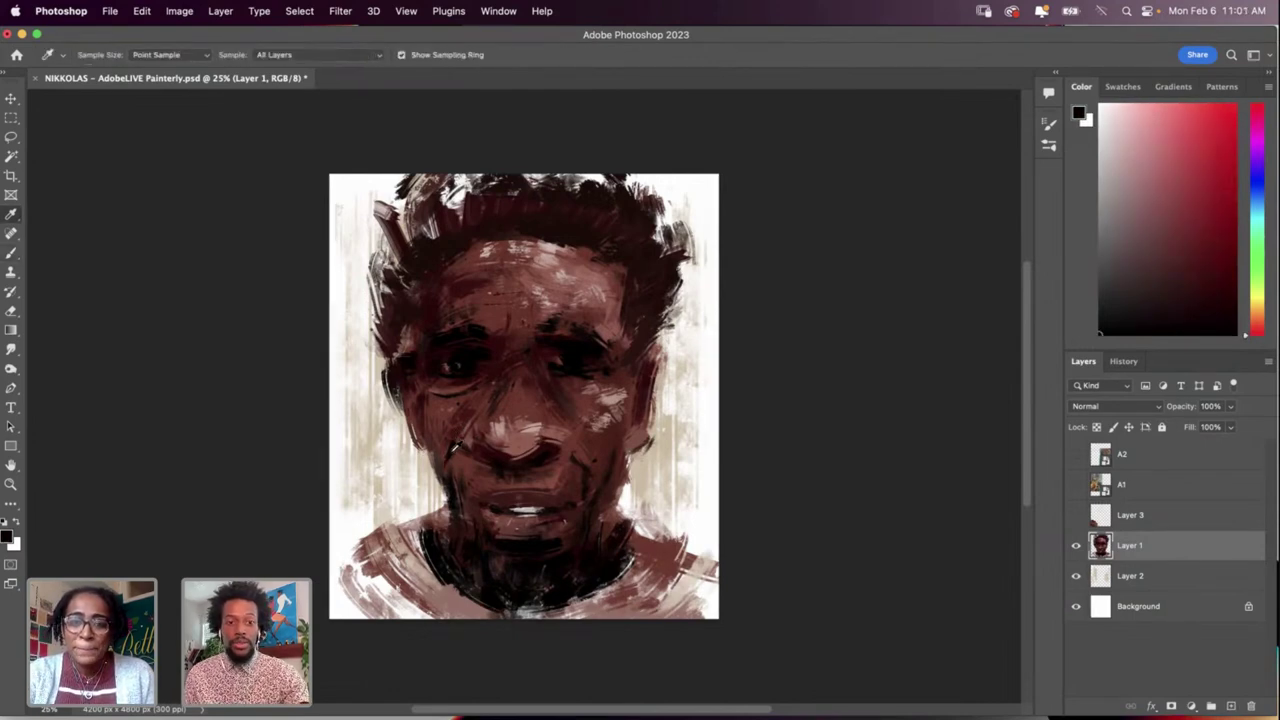
key("b")
Step: Sample a dark reddish brown from the left cheek and add fine strokes around the cheek fold
key("i")
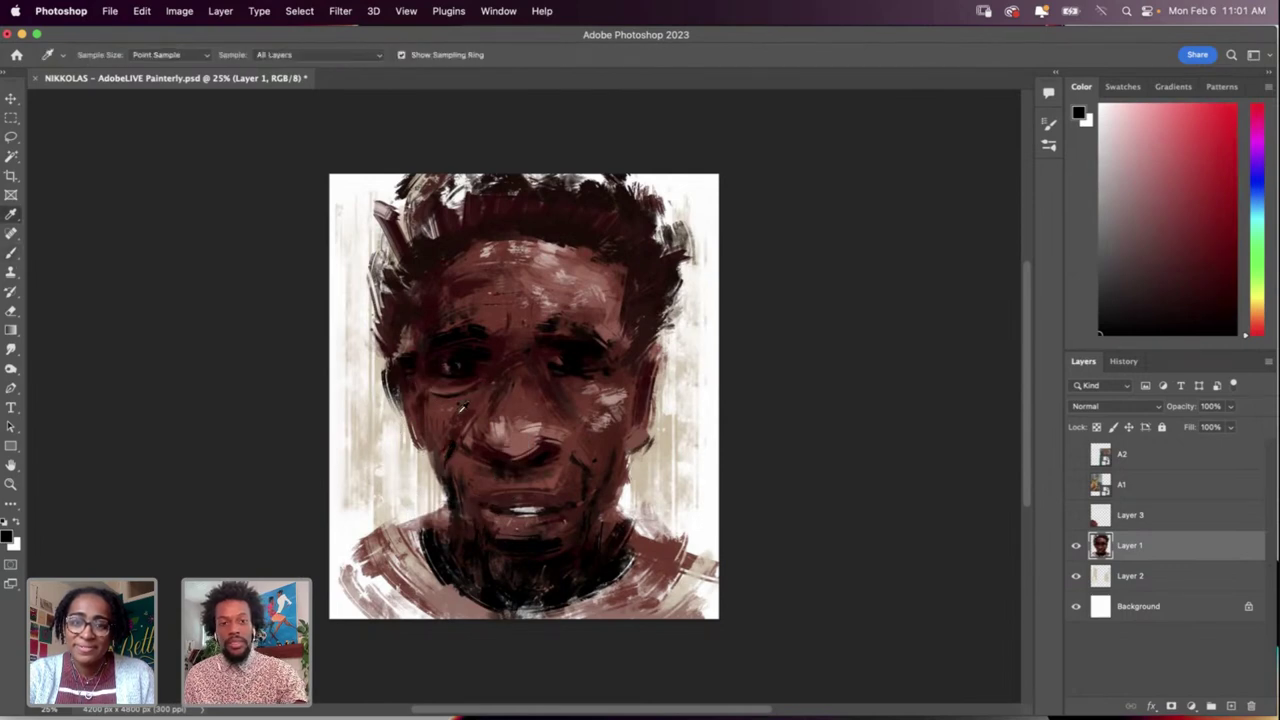
left_click(461, 430)
key("b")
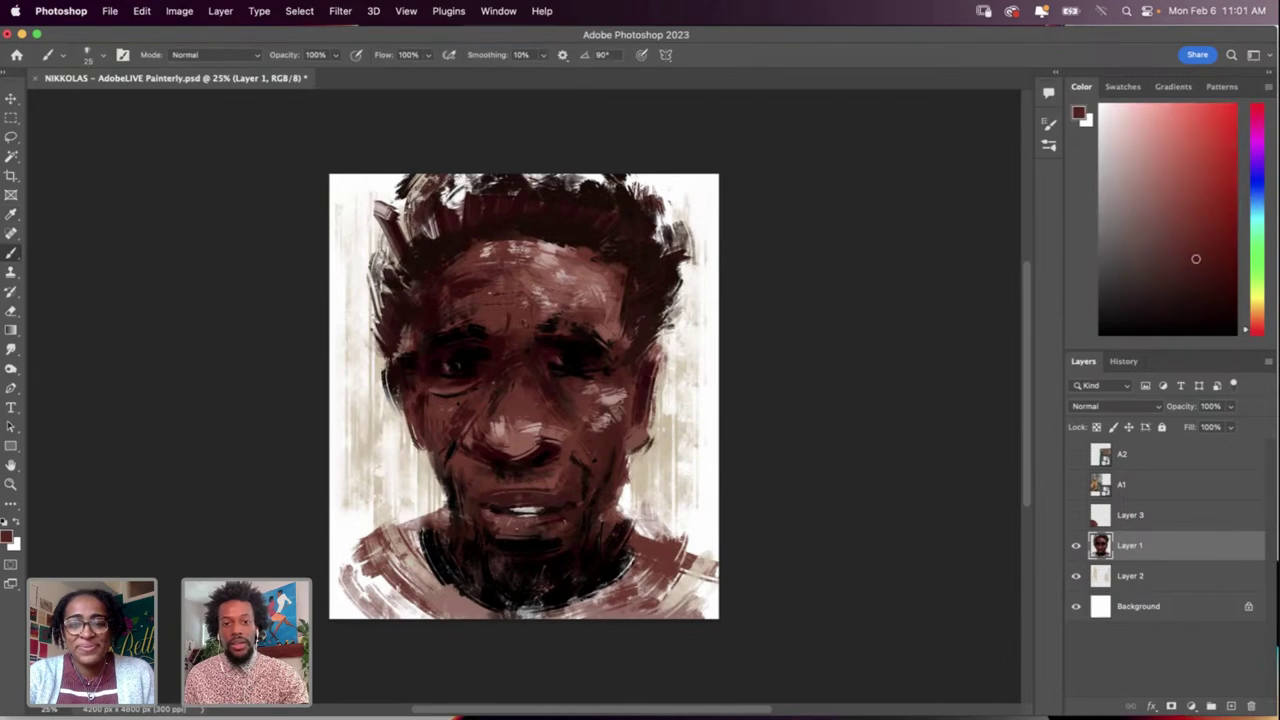
Step: Sample dark tones from beneath the nose, enlarge the bristle brush to 185 px, and build up the shadow under the nostrils
key("i")
left_click(537, 464)
key("b")
right_click(543, 413)
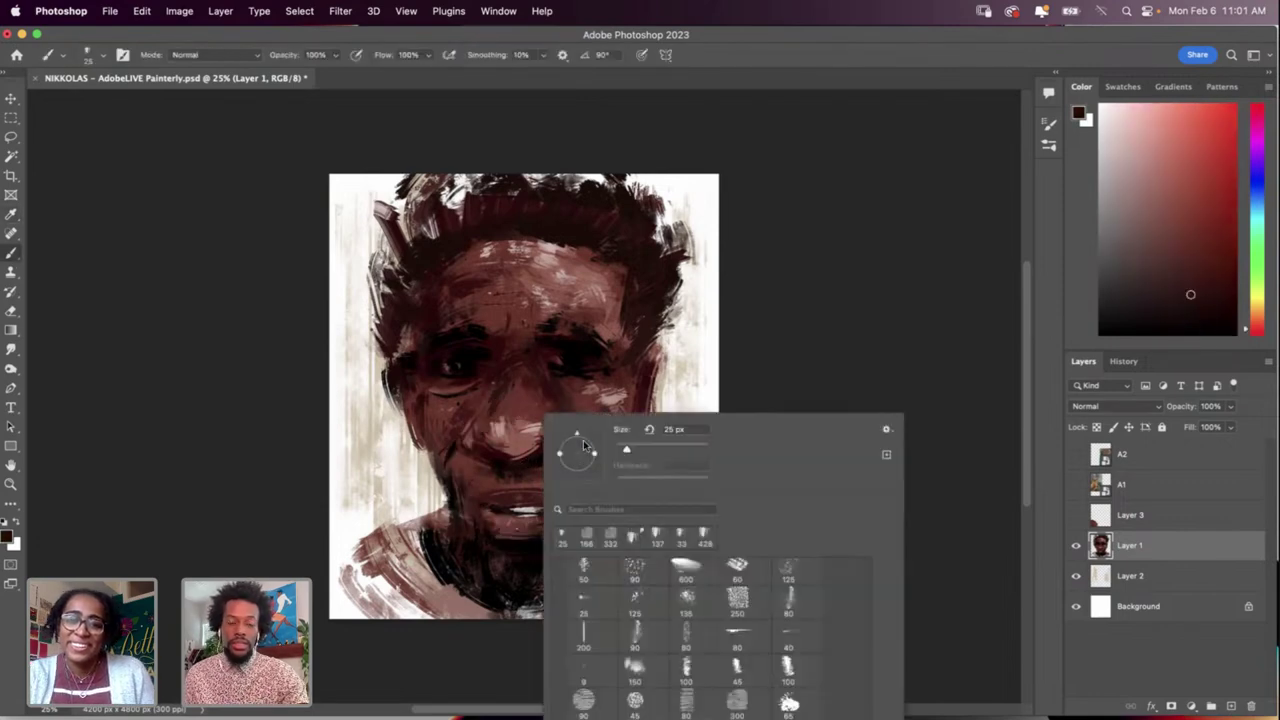
left_click(577, 454)
key("Return")
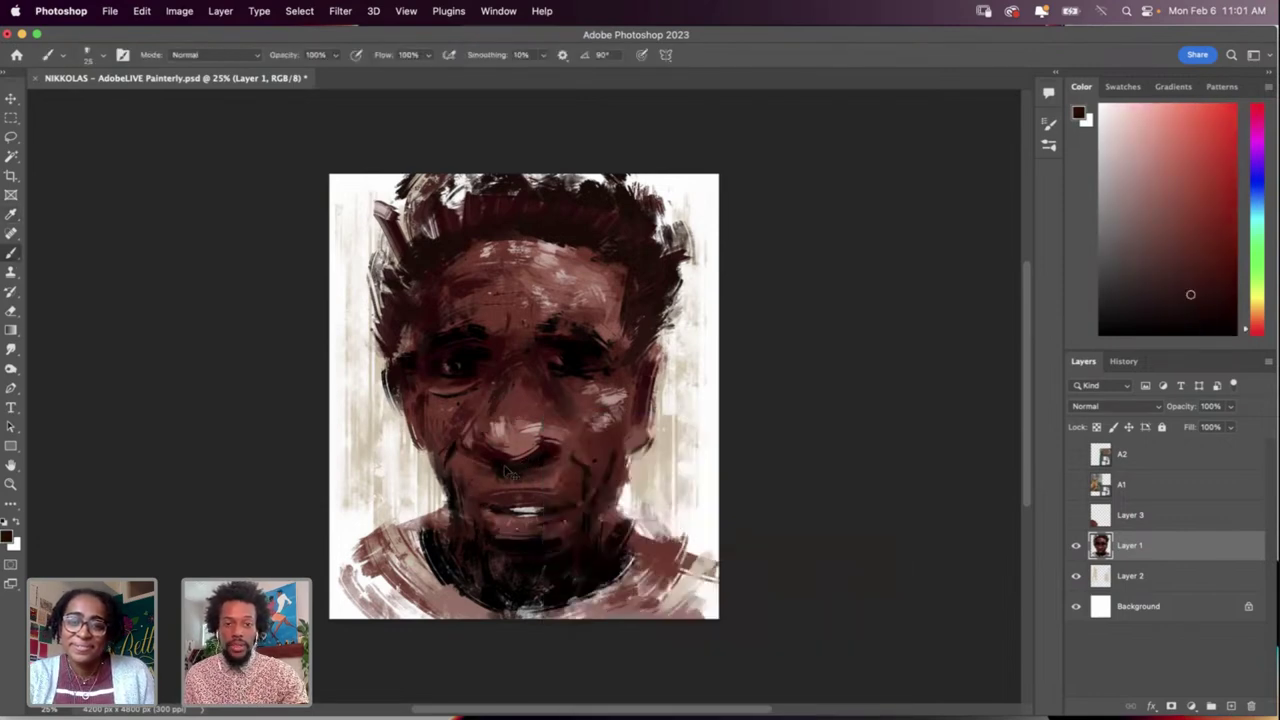
right_click(558, 420)
left_click(702, 447)
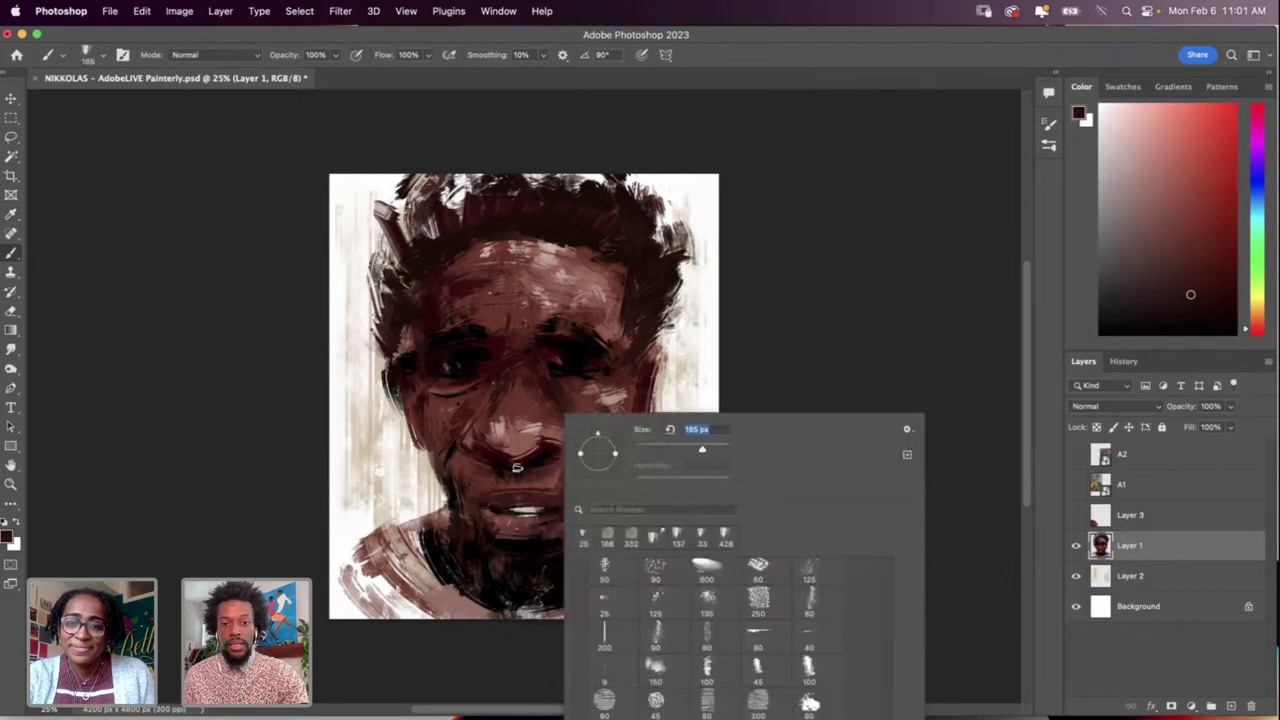
left_click(515, 473)
key("super+z")
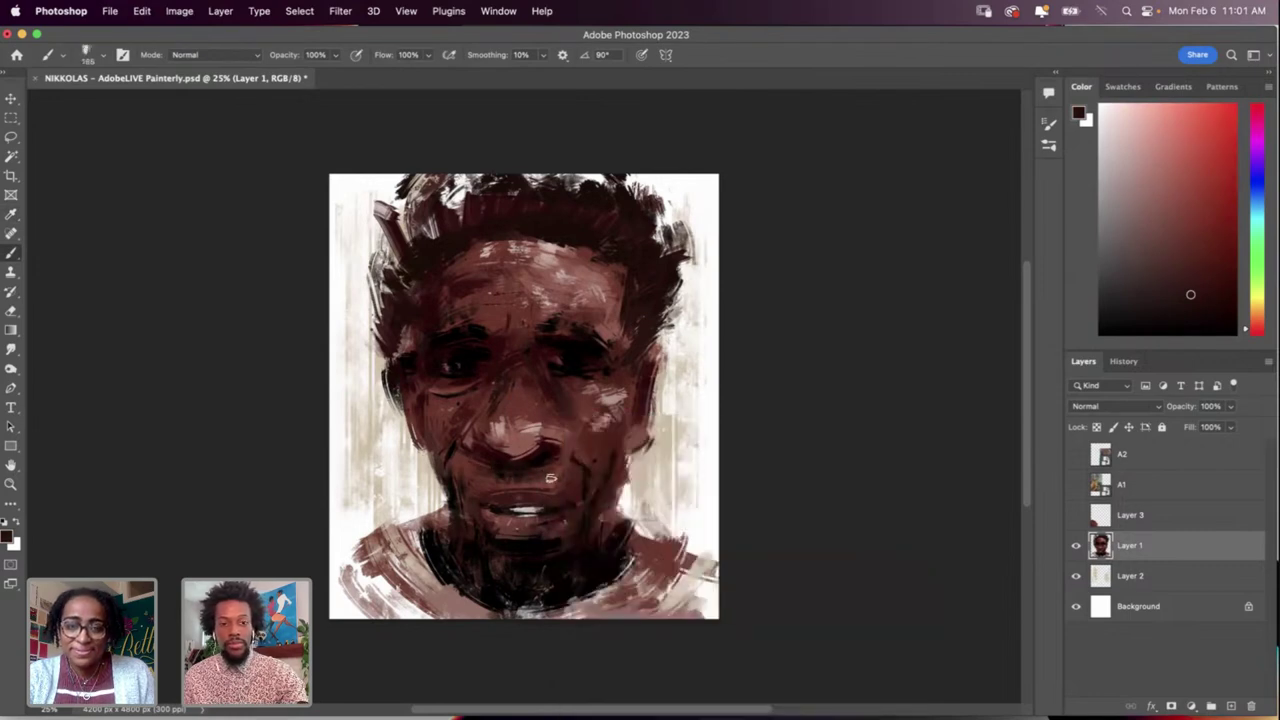
left_click(497, 462, "alt")
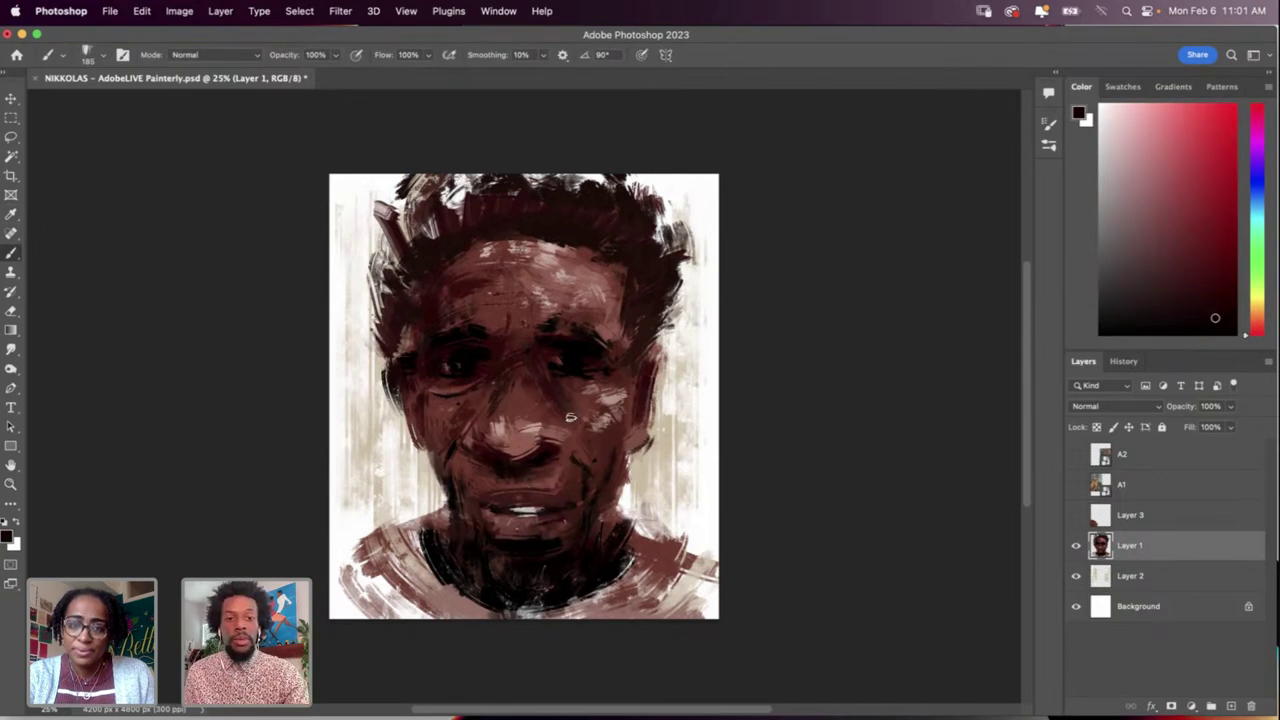
Step: Sample dark brown from the top of the hair, enlarge the bristle brush to 332 px, and paint strokes around the hair's outer edges
key("alt")
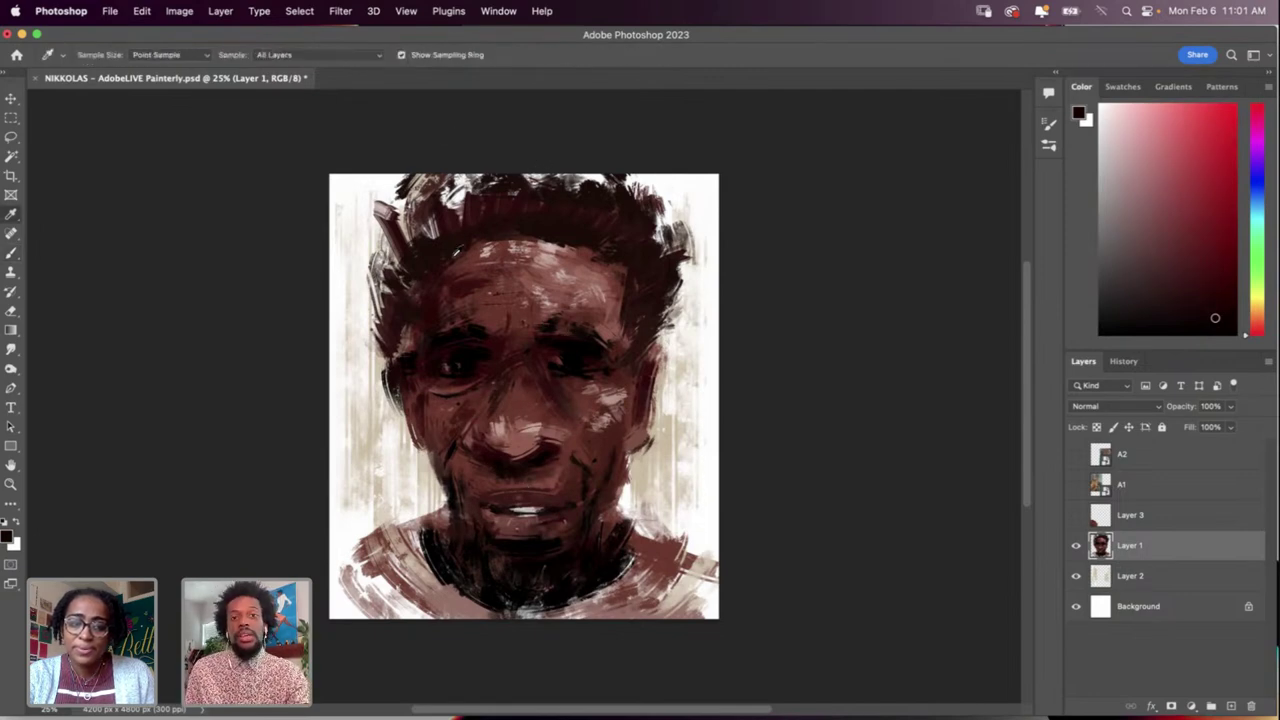
left_click(505, 180)
key("b")
right_click(514, 224)
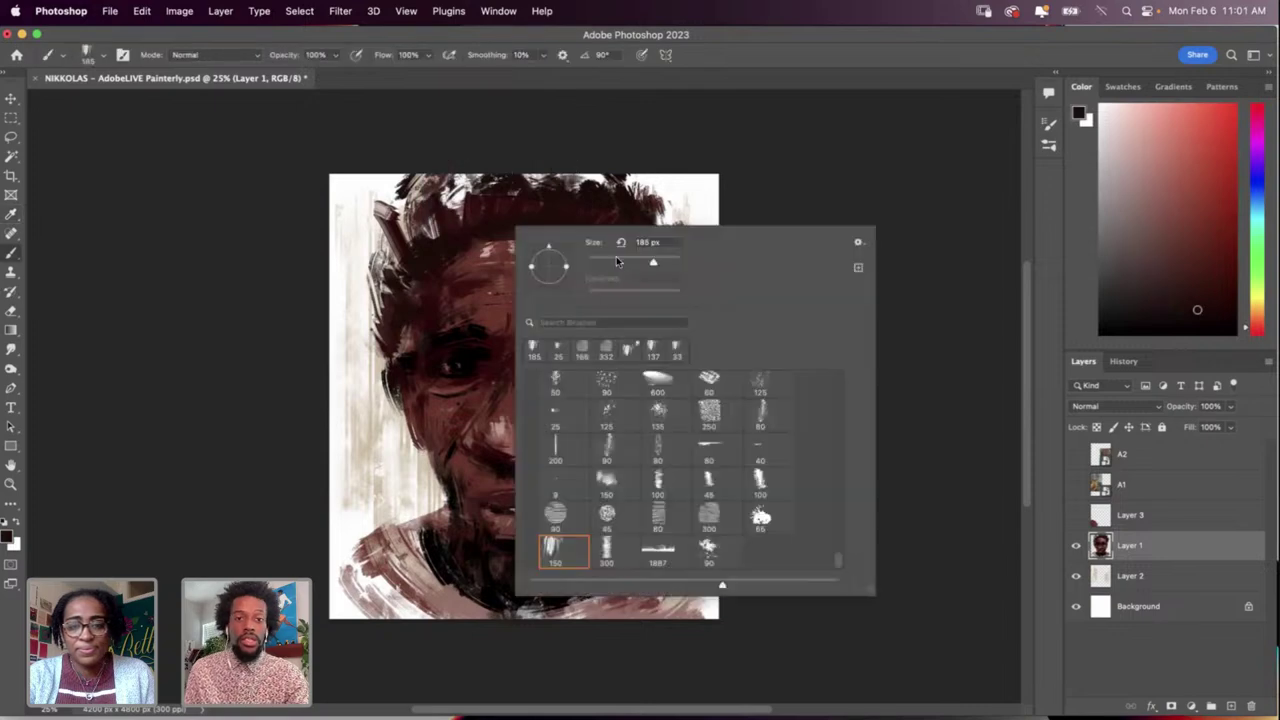
left_click_drag(655, 262, 598, 262)
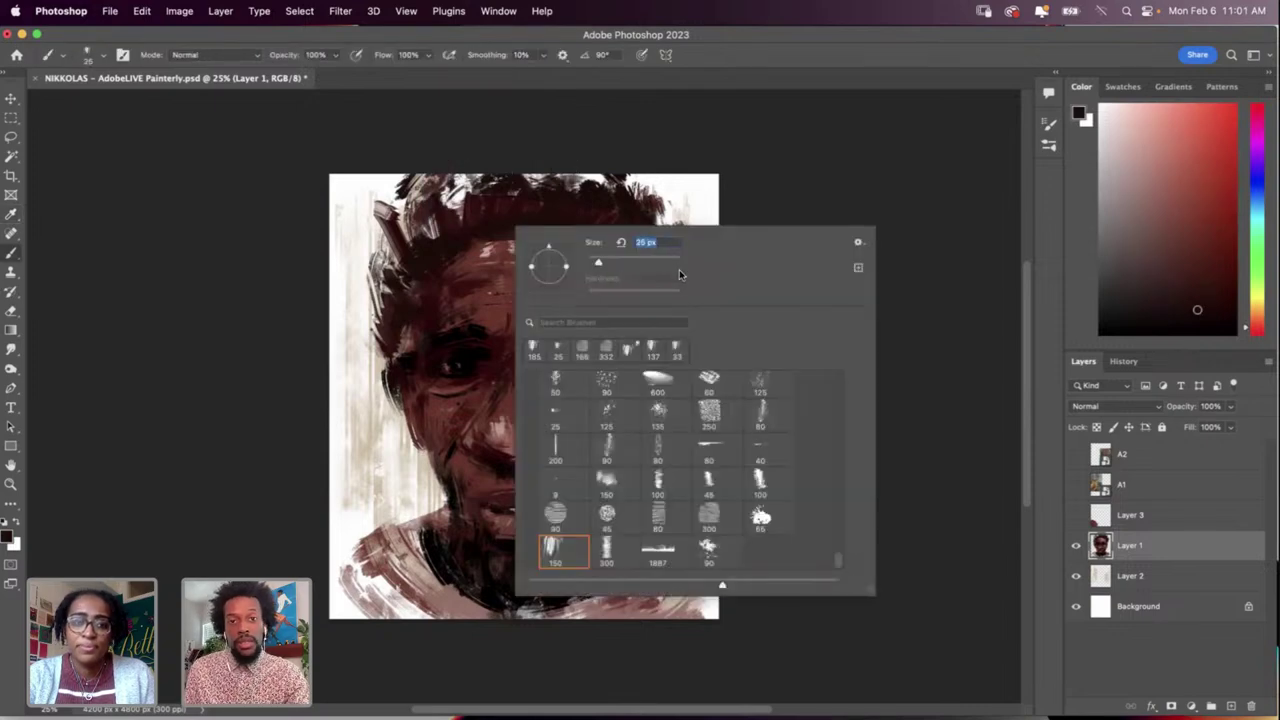
left_click(652, 262)
left_click(488, 194)
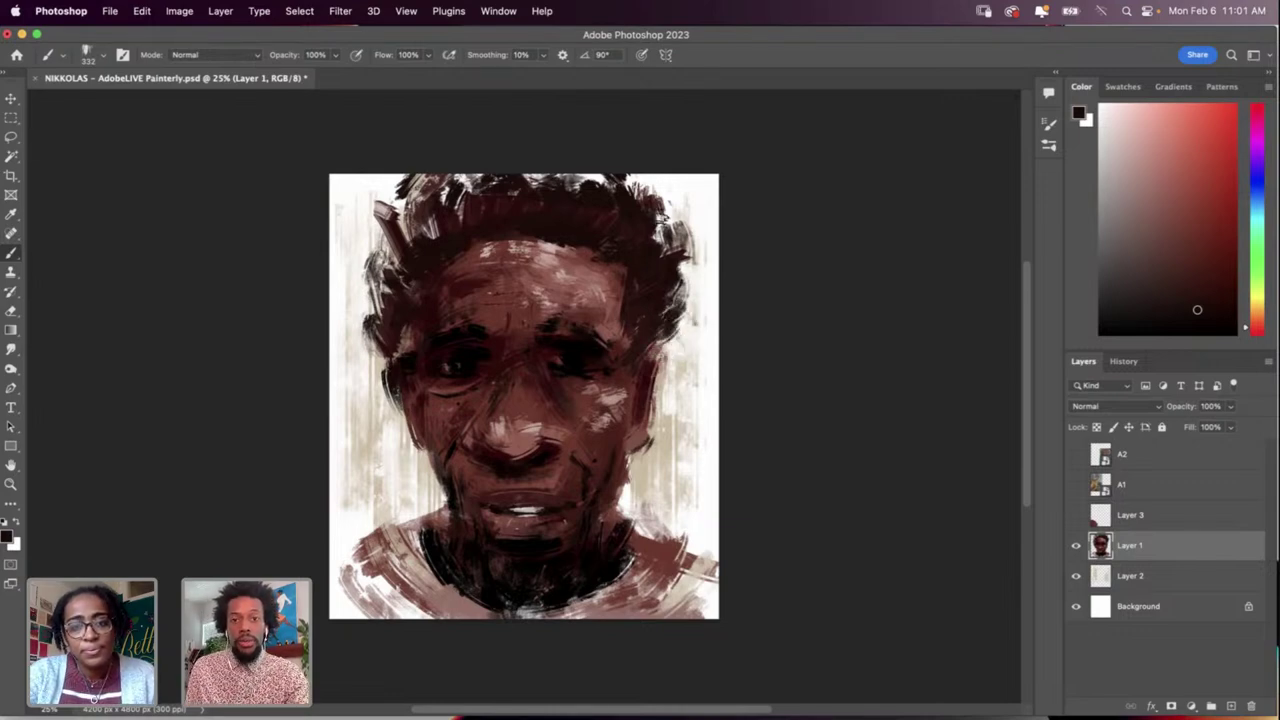
Step: Sample a muted pinkish brown from within the hair and paint lighter bristle strokes across the top of the hair
key("i")
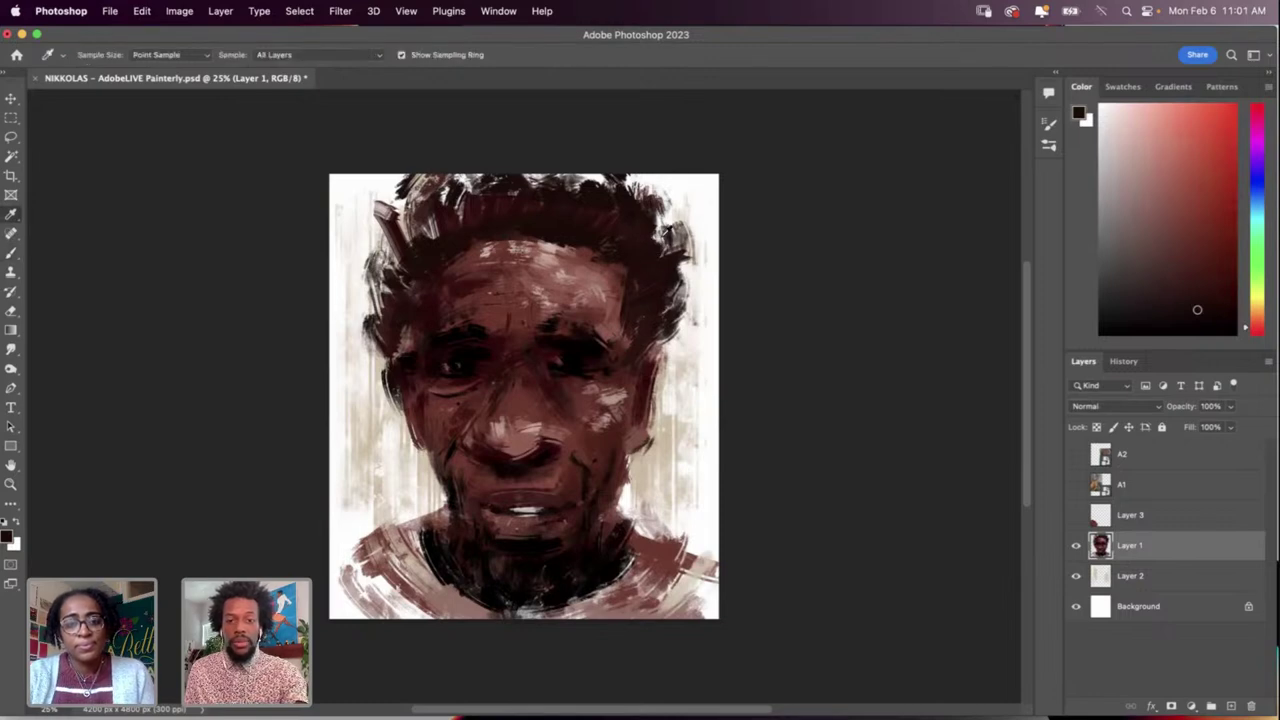
left_click(596, 216)
key("b")
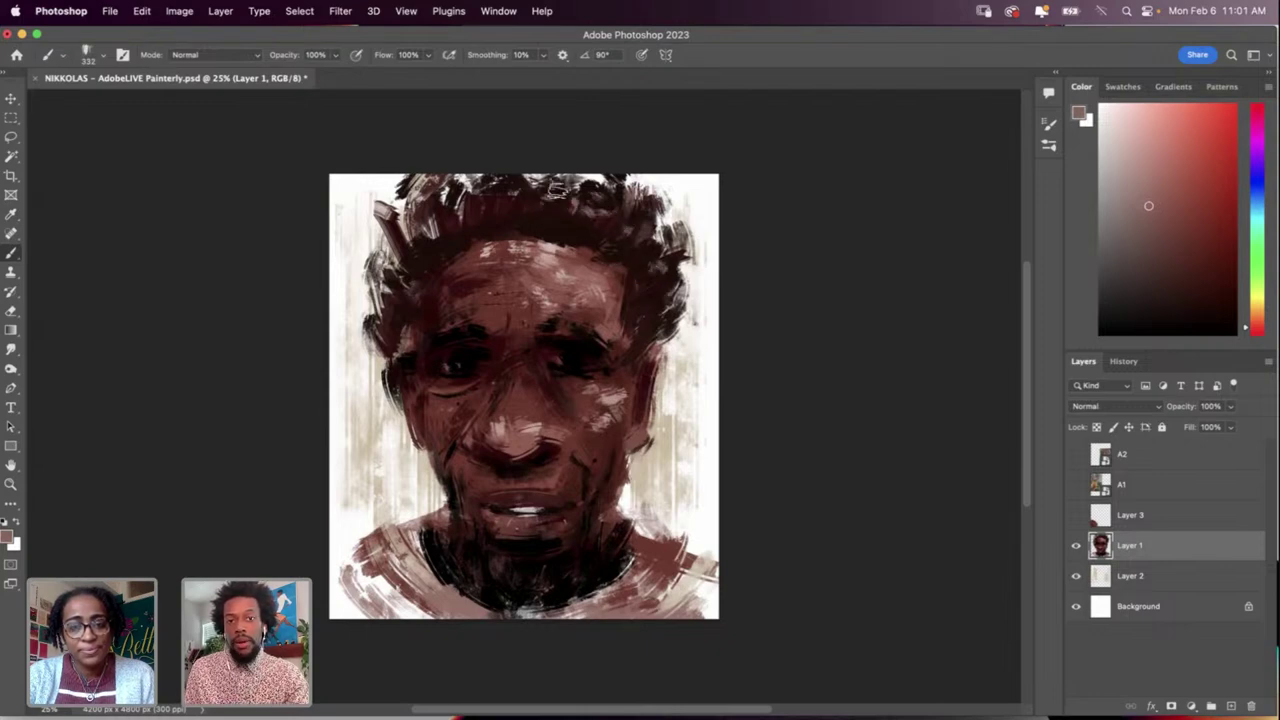
Step: Sample a very dark brown from the top of the hair and paint bristle strokes around the ear on the portrait's left edge
key("i")
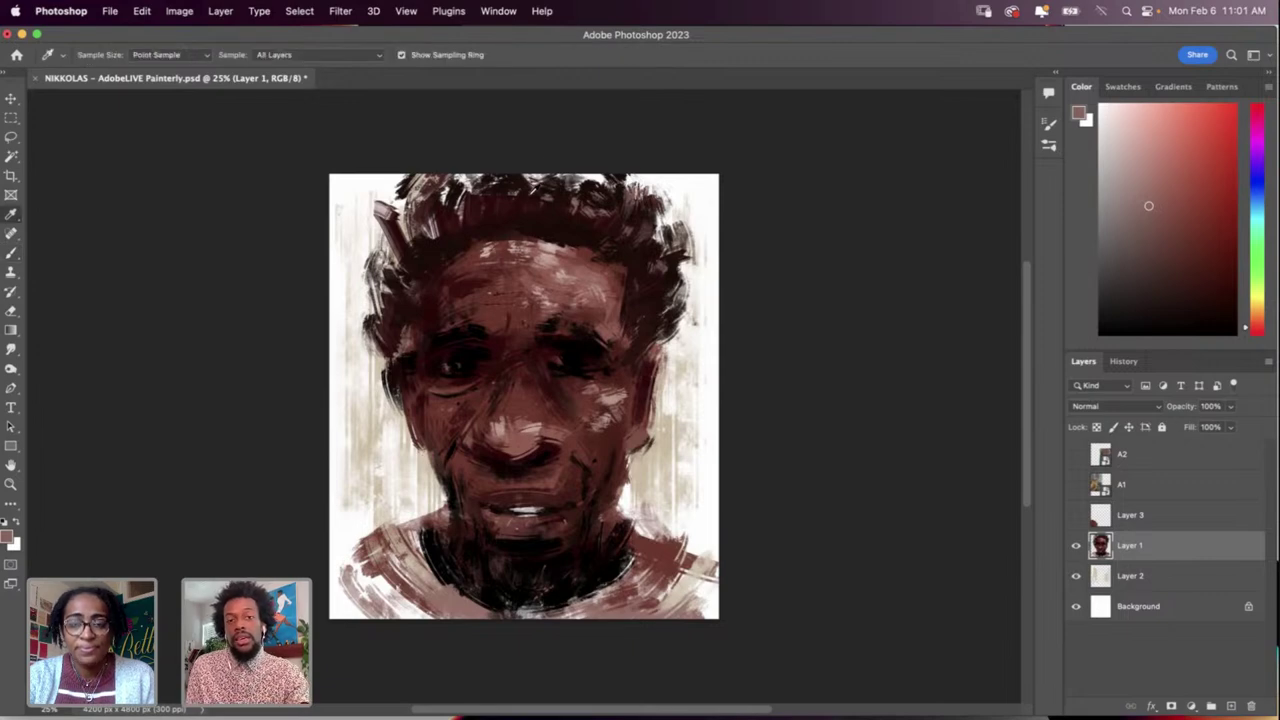
left_click(518, 180)
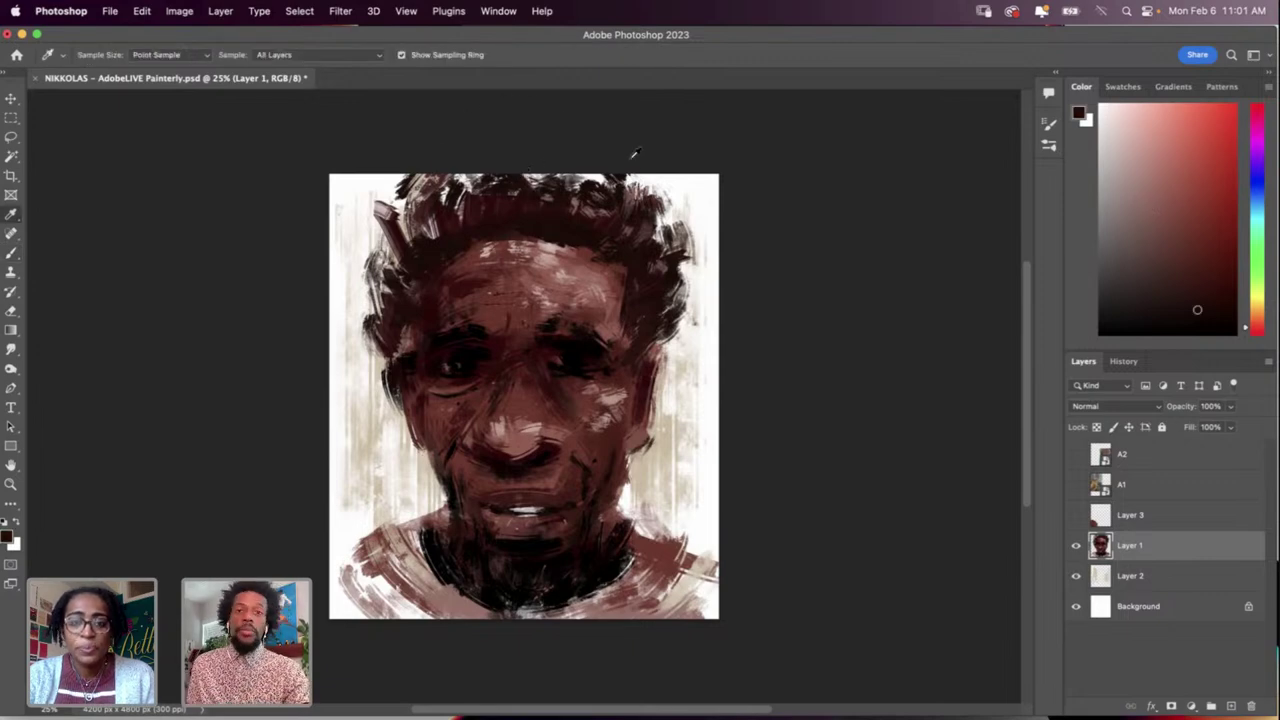
key("b")
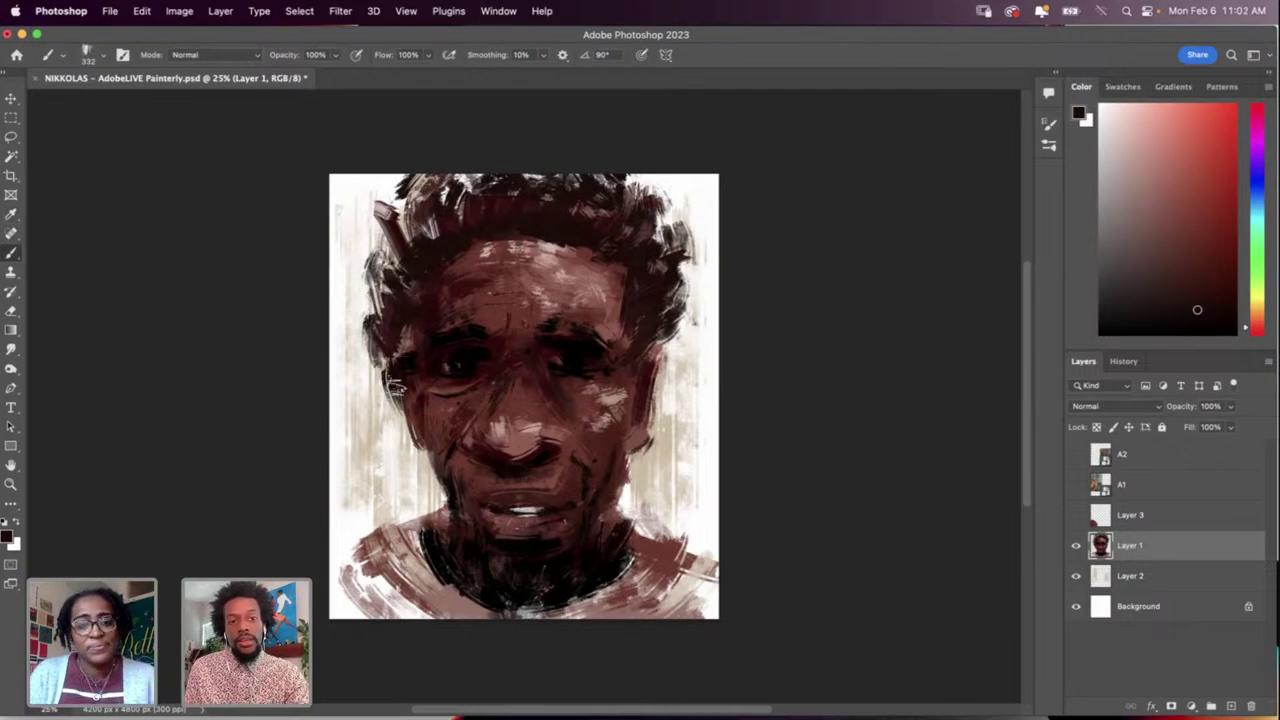
Step: Sample near-black from the eye on the image's right side, reduce the bristle brush to 36 px, and refine the shadows around it
key("i")
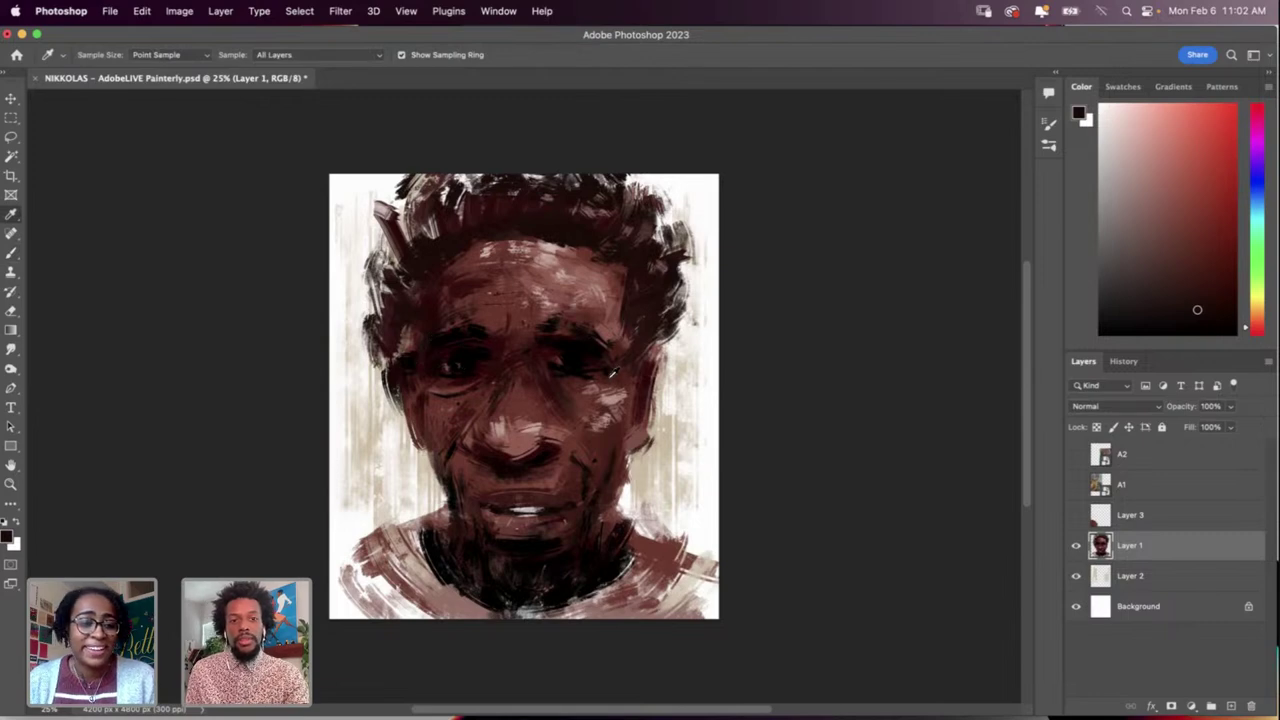
left_click(590, 356)
key("b")
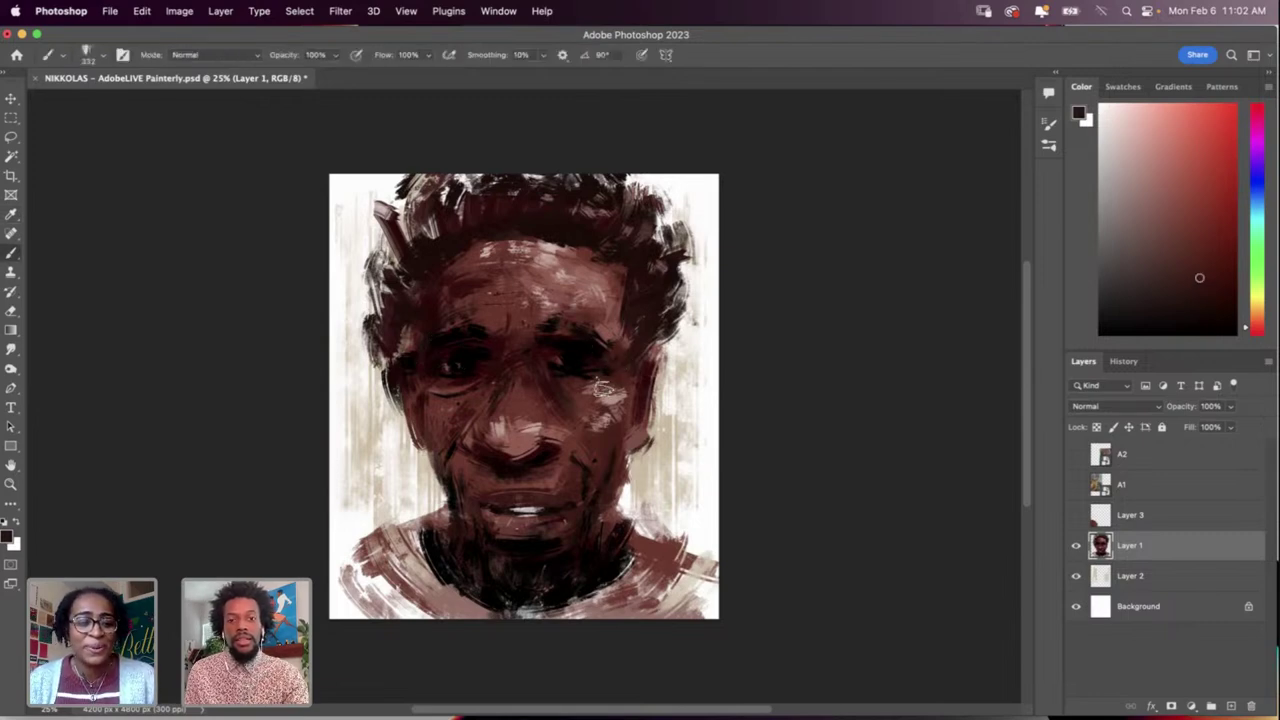
key("i")
left_click(585, 345)
key("b")
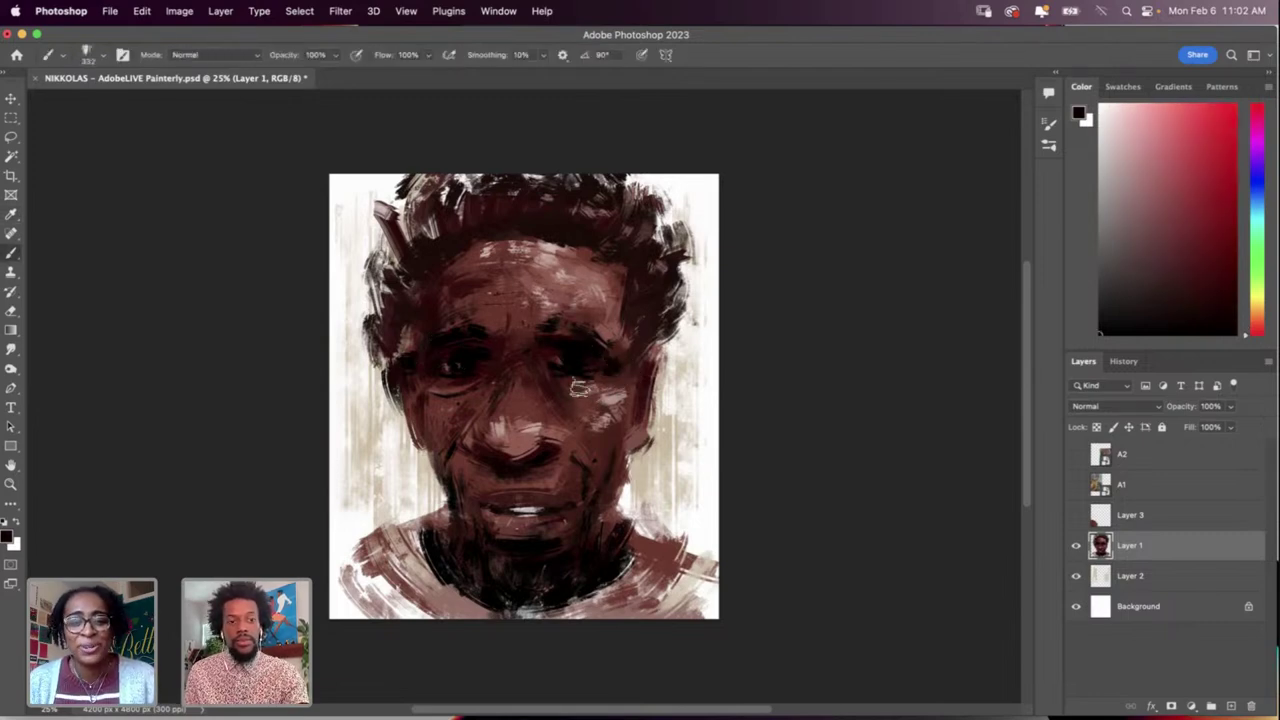
right_click(620, 402)
left_click_drag(786, 410, 739, 410)
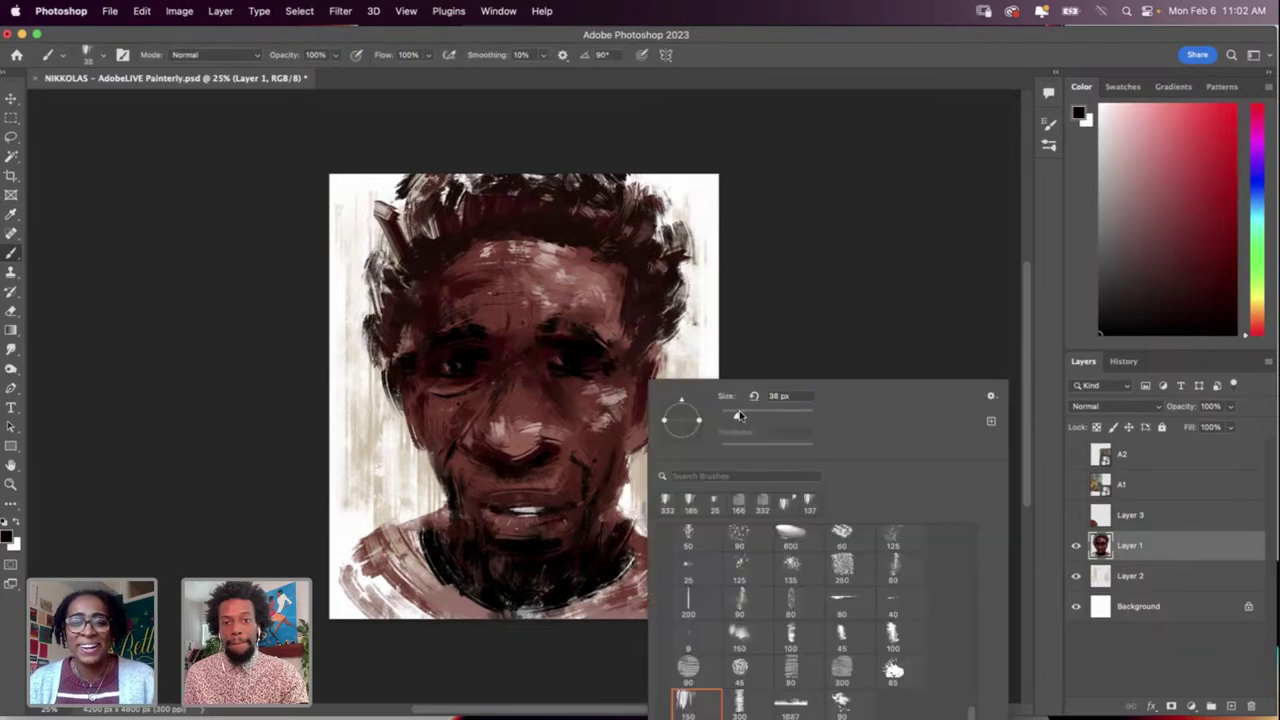
key("Return")
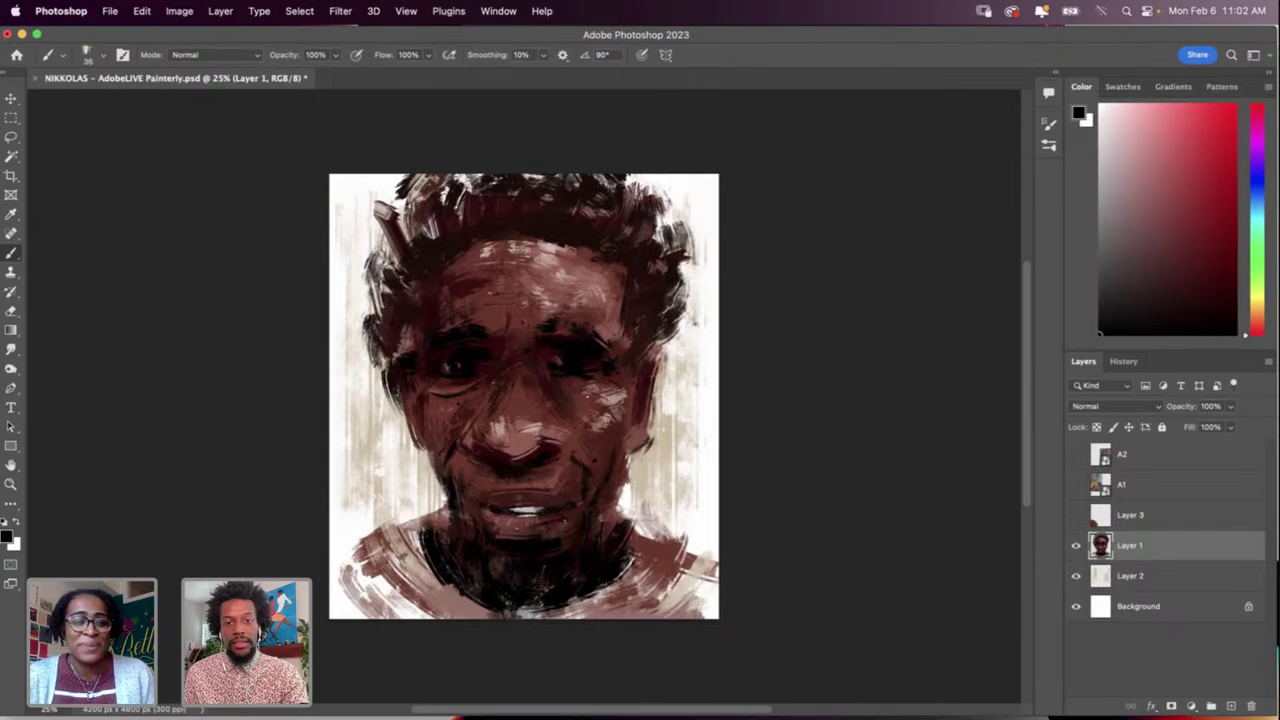
Step: Set the Smudge tool to 17 px and blend the fine strokes around the eye on the image's right side
key("r")
right_click(607, 402)
left_click_drag(711, 435, 701, 436)
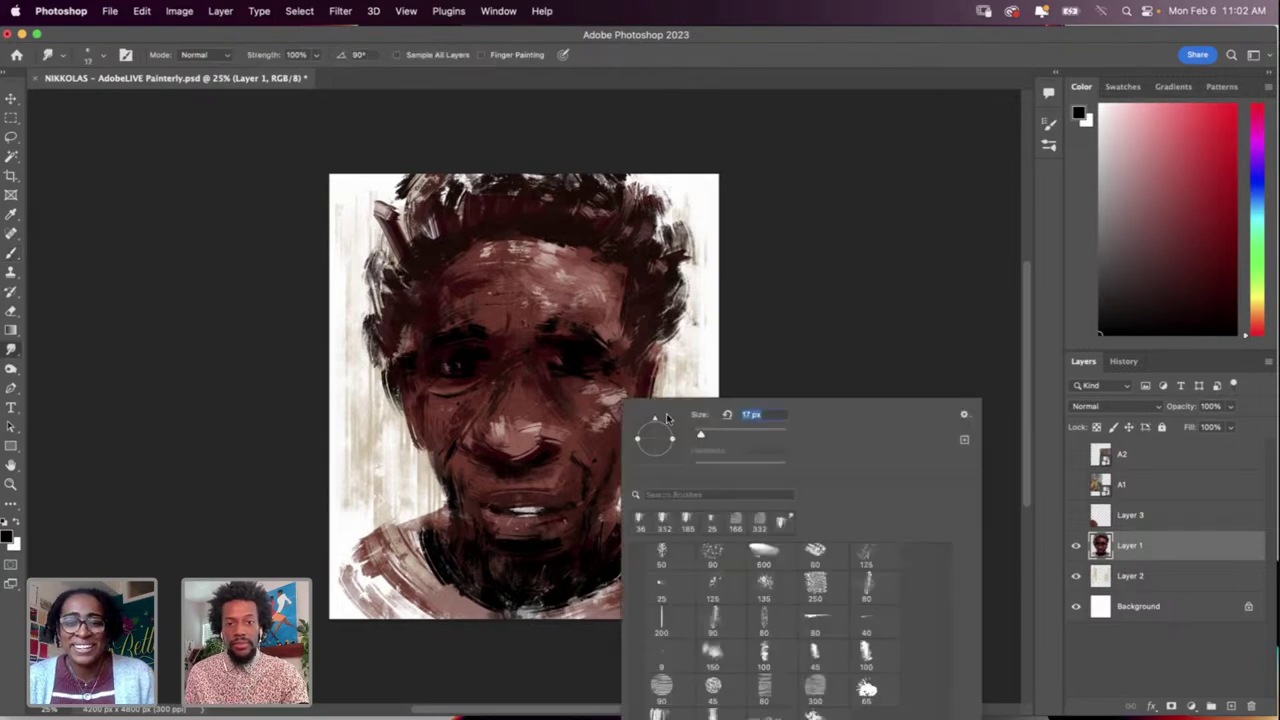
key("Return")
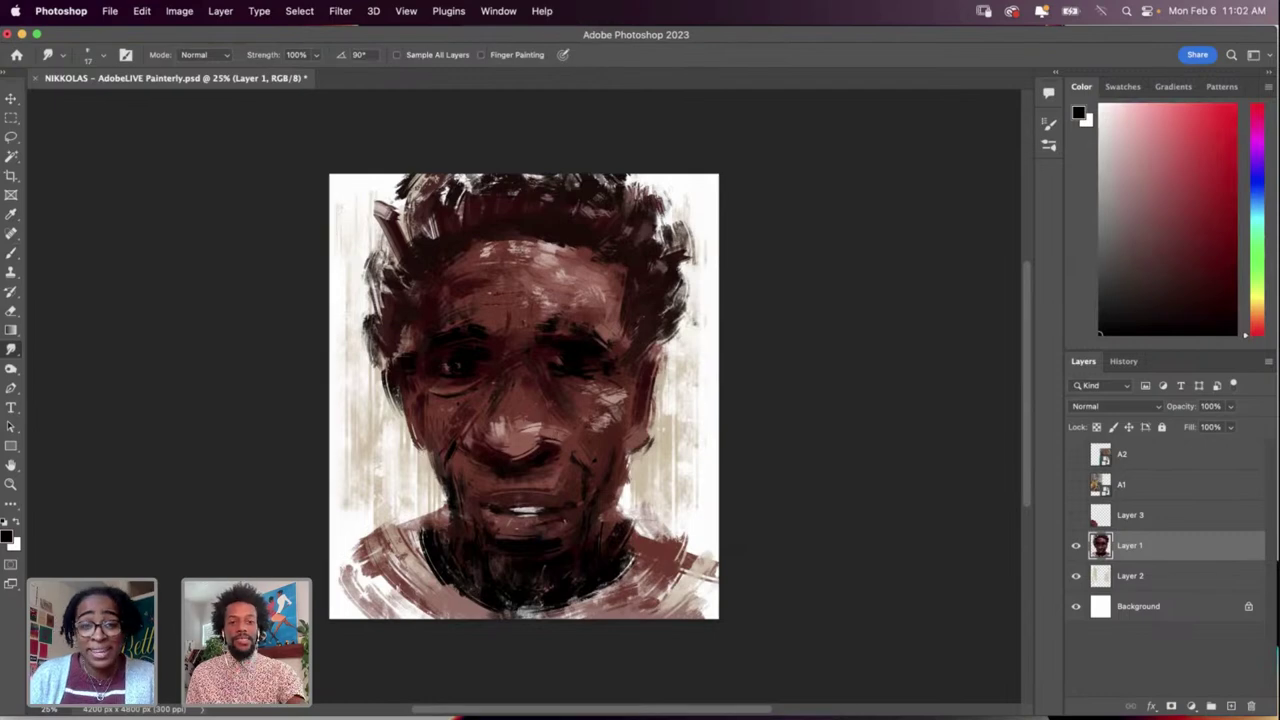
Step: Sample black, enlarge the bristle brush to 236 px, and darken the base of the neck above the collar
key("i")
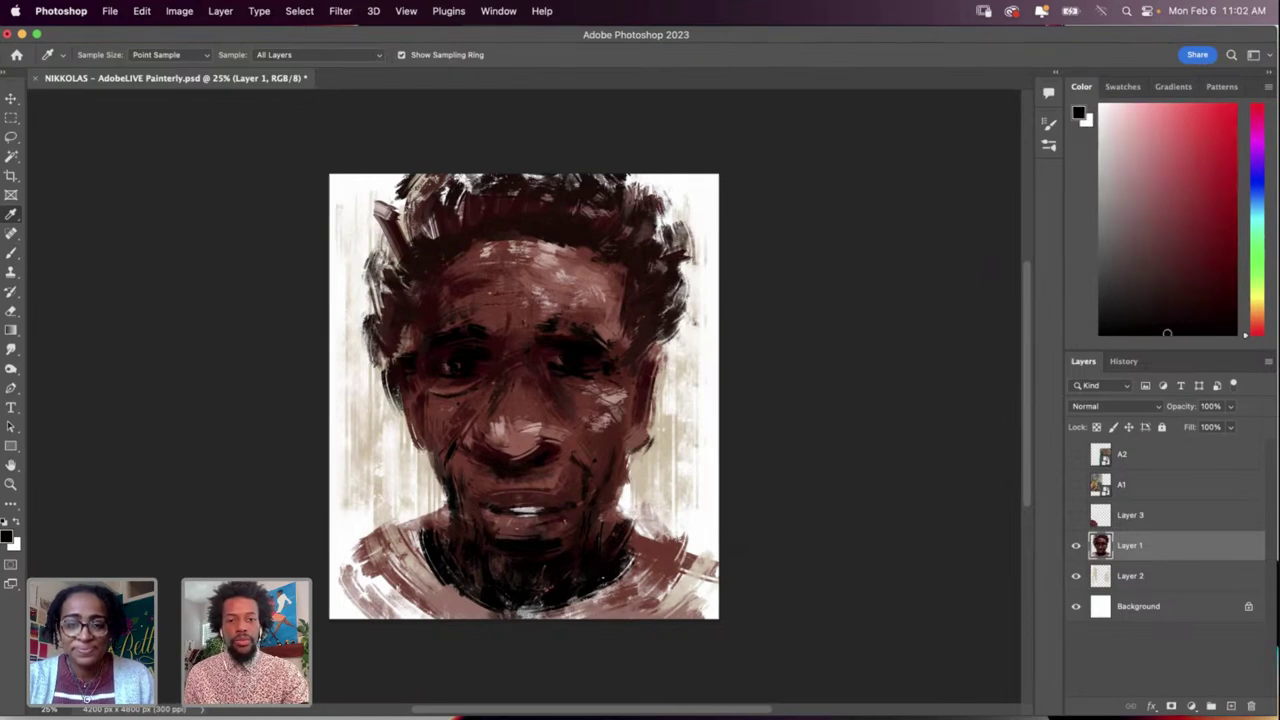
key("b")
right_click(622, 481)
left_click(744, 449)
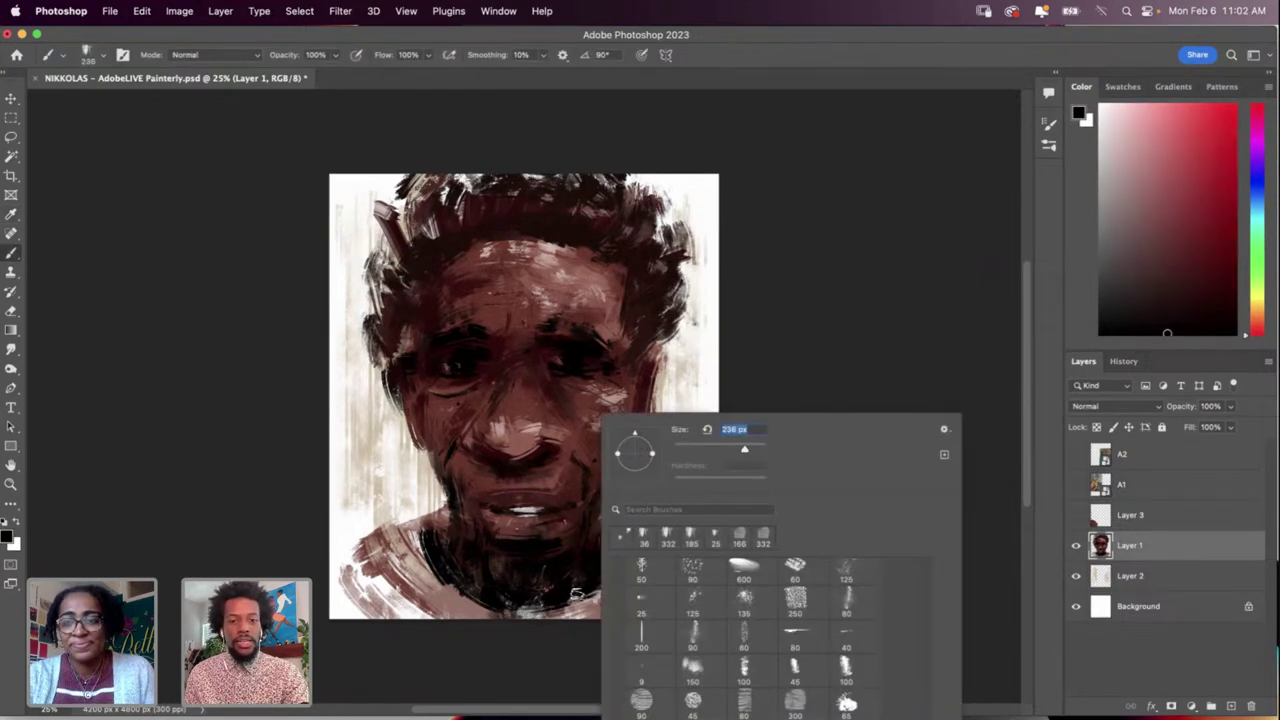
left_click_drag(576, 594, 518, 620)
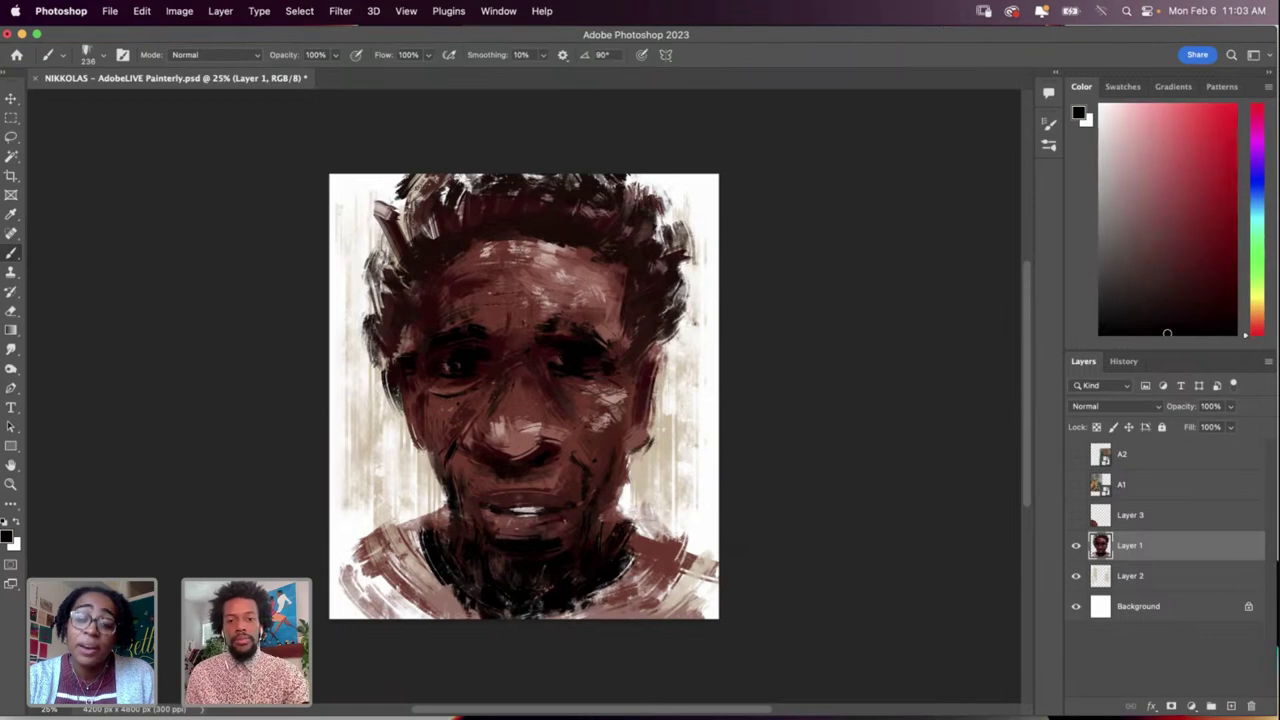
Step: Sample pale beige from the background, reduce the bristle brush to 35 px, and add light strokes to the shirt's right shoulder
left_click(664, 496, "alt")
right_click(726, 467)
left_click_drag(761, 447, 769, 450)
left_click(666, 543)
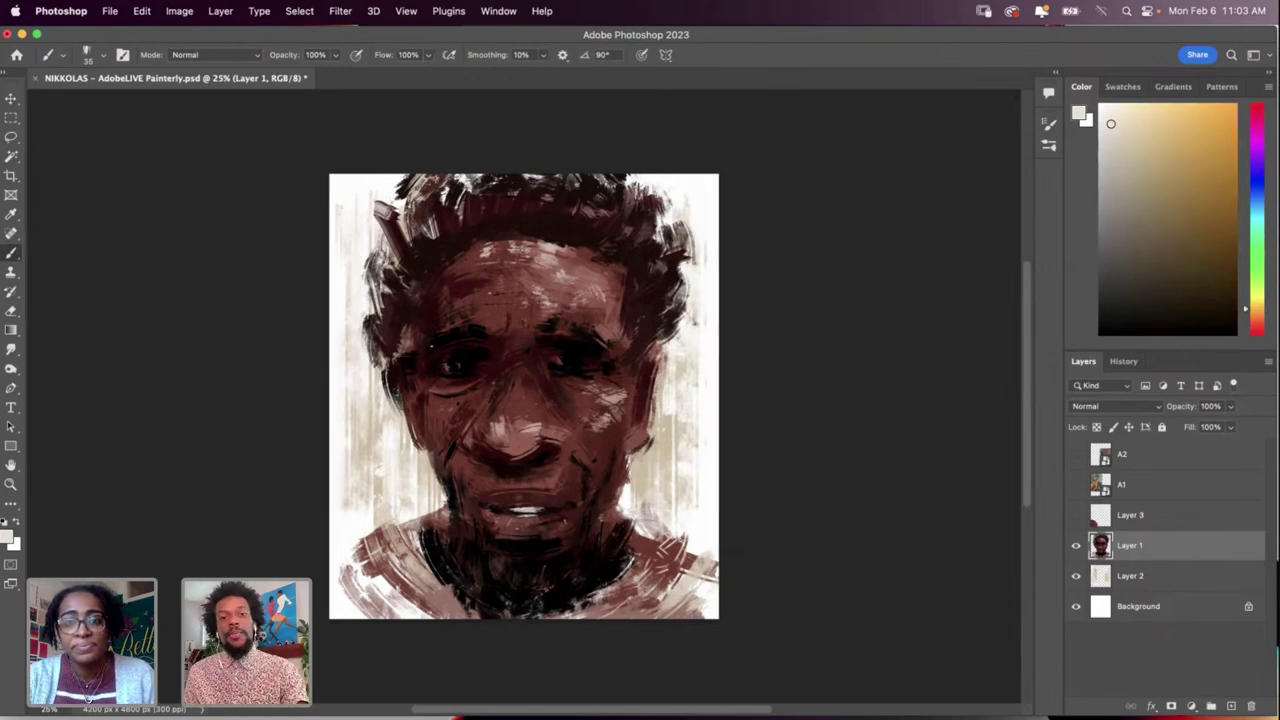
Step: Sample pale pink from the forehead and dab a small highlight at the inner corner of the eye on the image's right side
key("i")
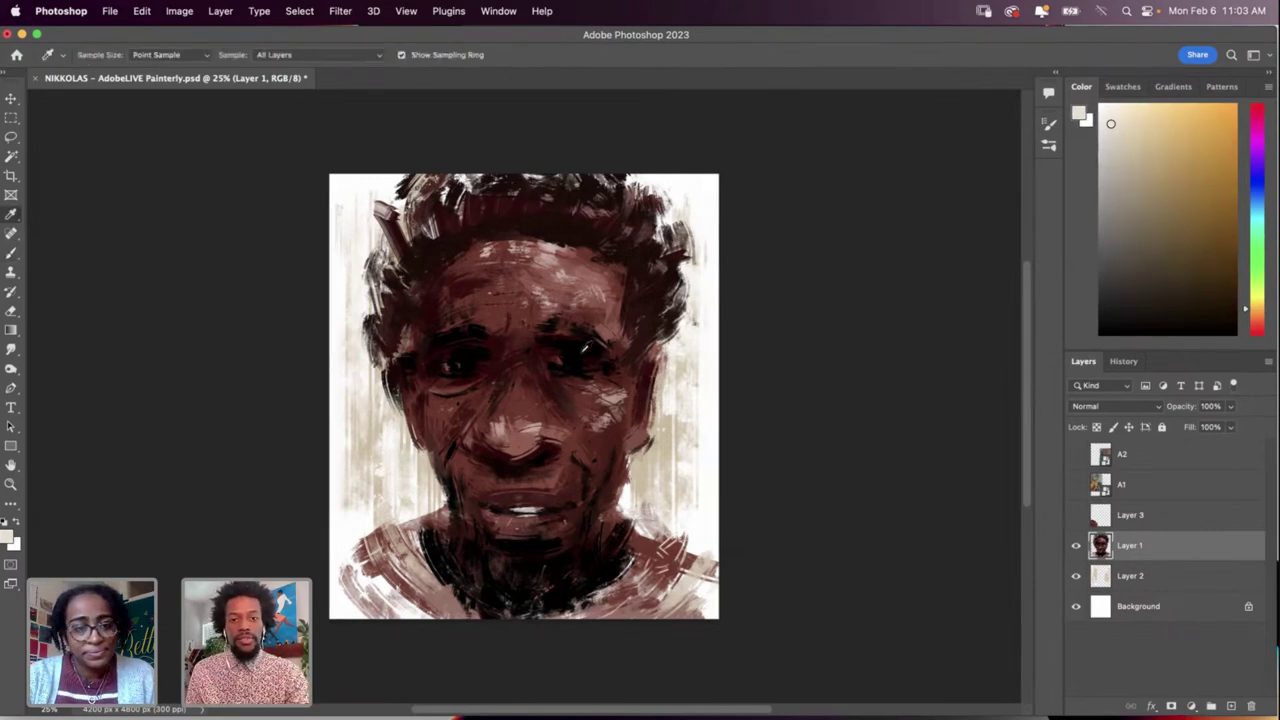
left_click(556, 256)
key("b")
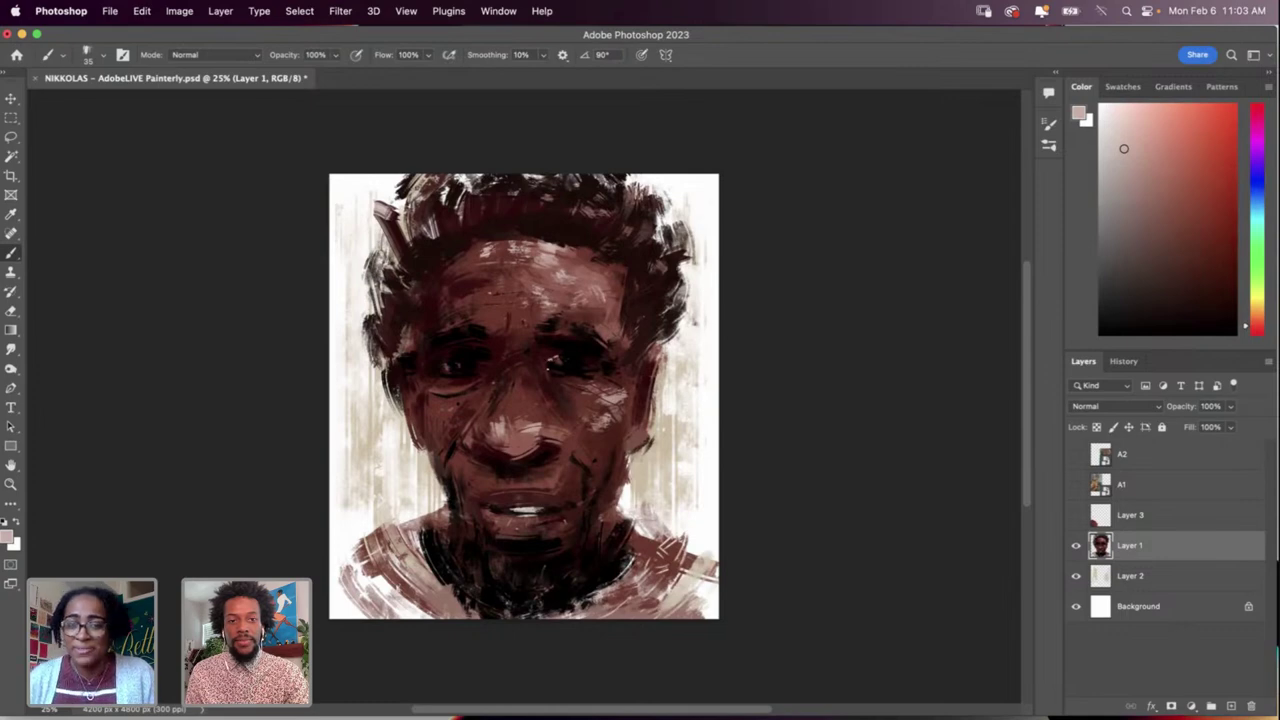
Step: Smudge the highlight and lid around the eye on the image's right side at 17 px, and undo the last two smudges
key("r")
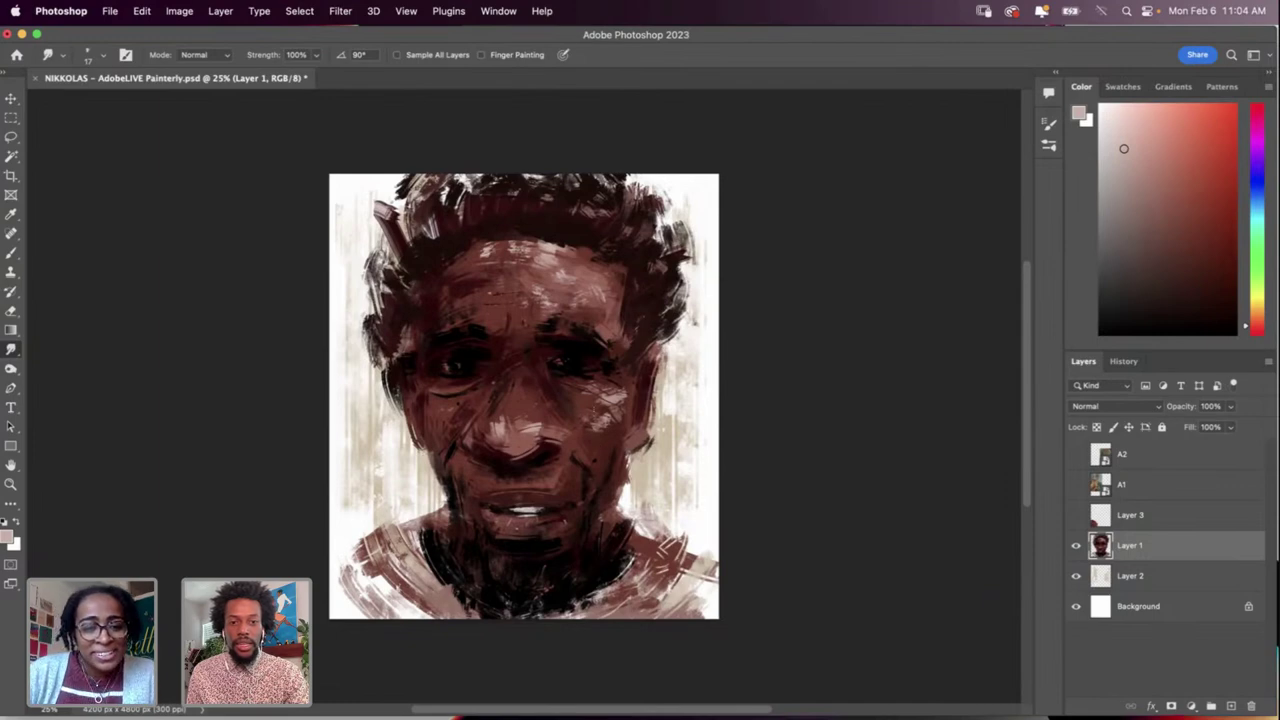
right_click(602, 404)
left_click(592, 432)
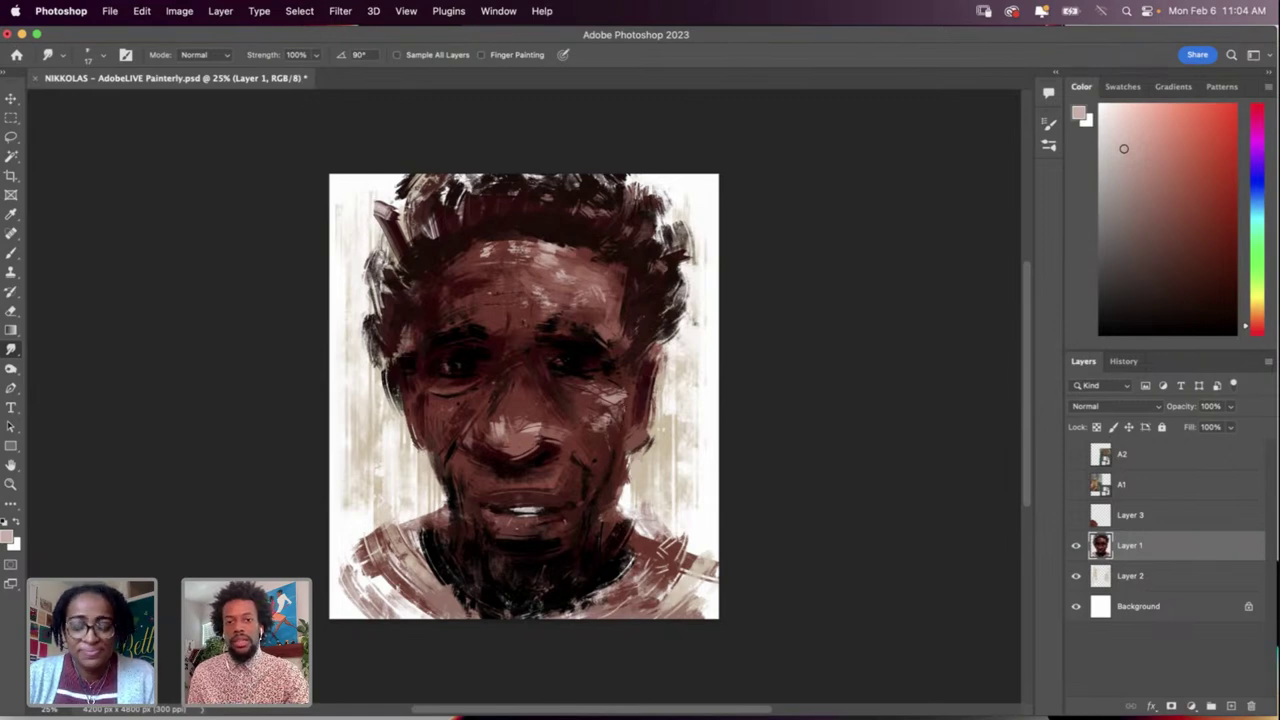
key("super+z")
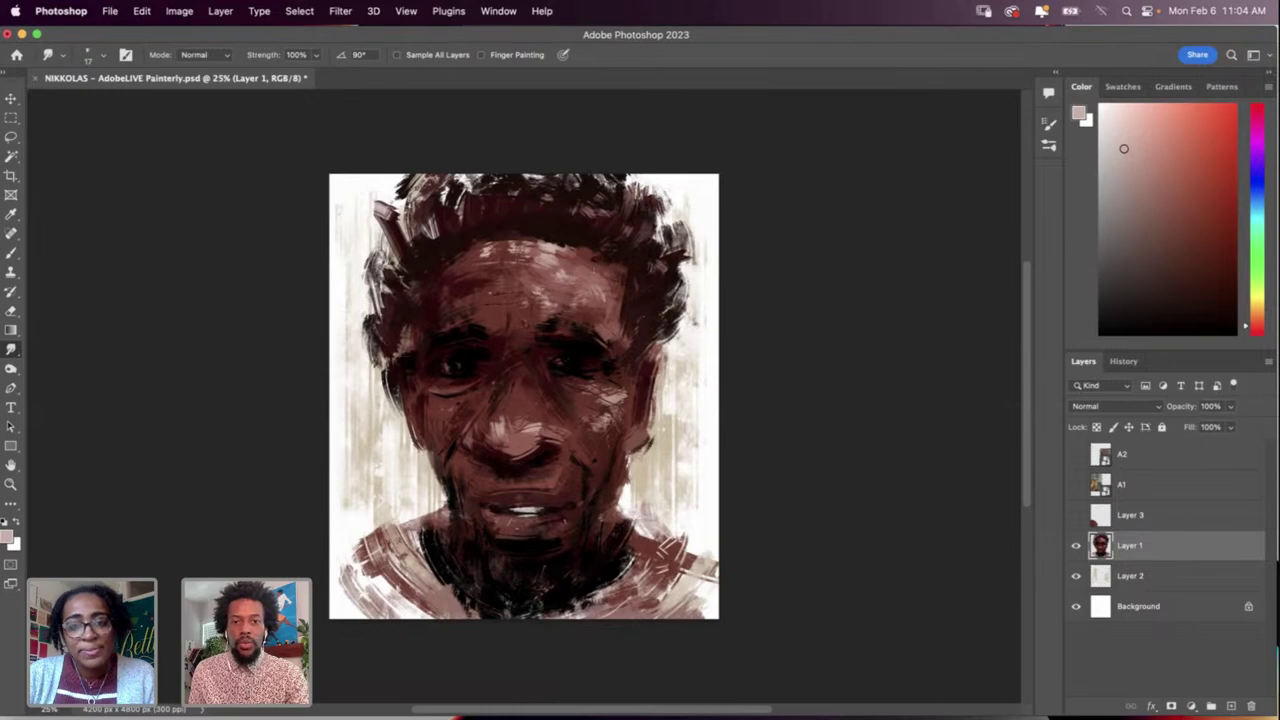
key("super+z")
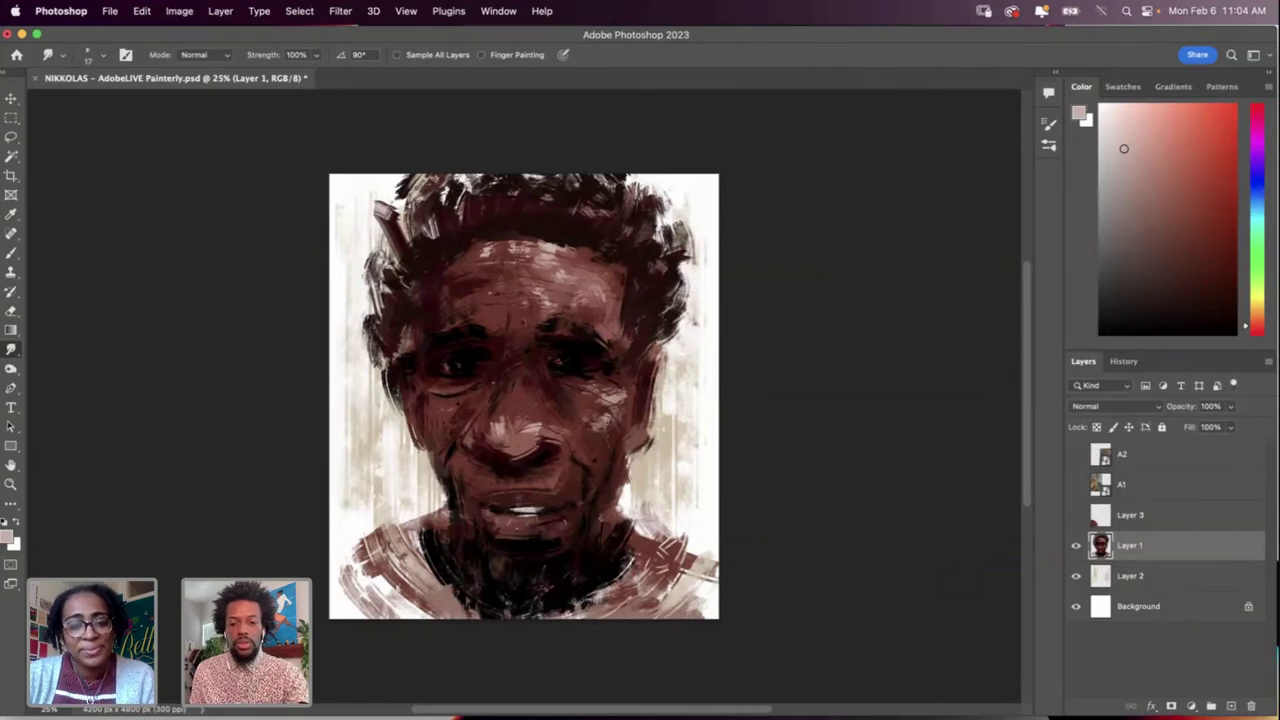
Step: Sample a light pink from the upper forehead, set the bristle brush to 20 px, and briefly show the A1 reference layer
key("i")
left_click(553, 252)
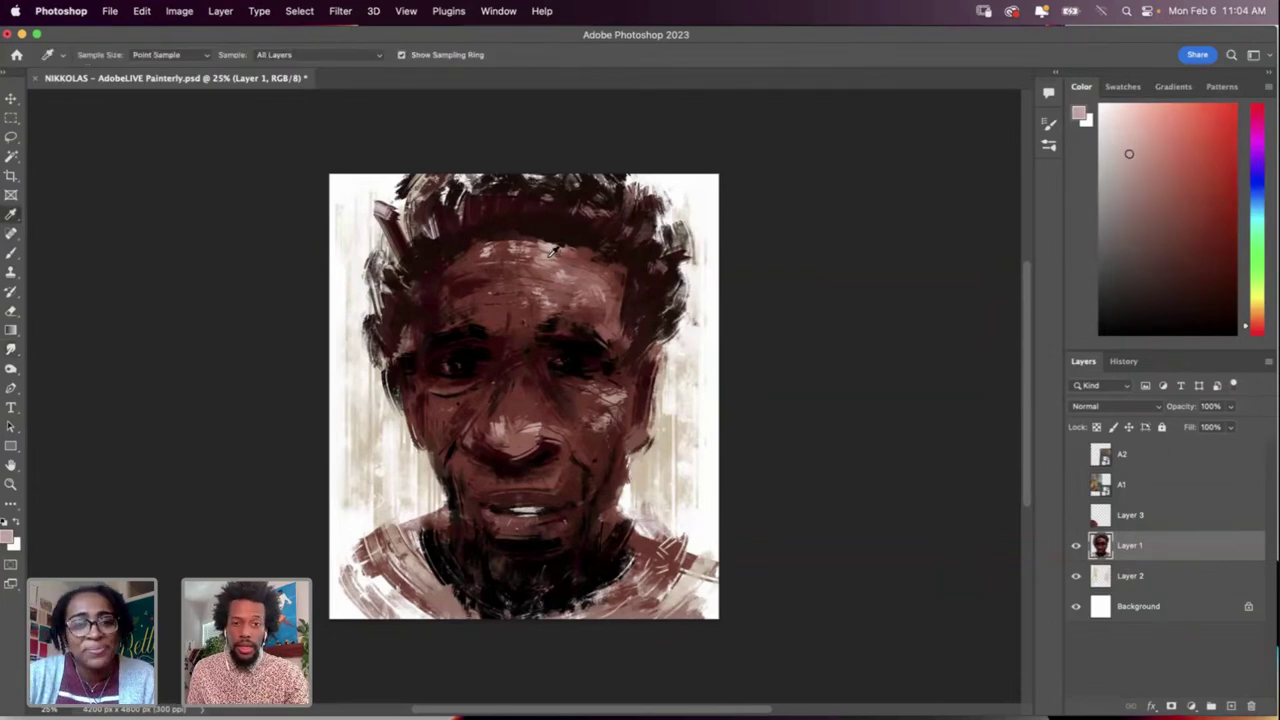
key("b")
right_click(588, 314)
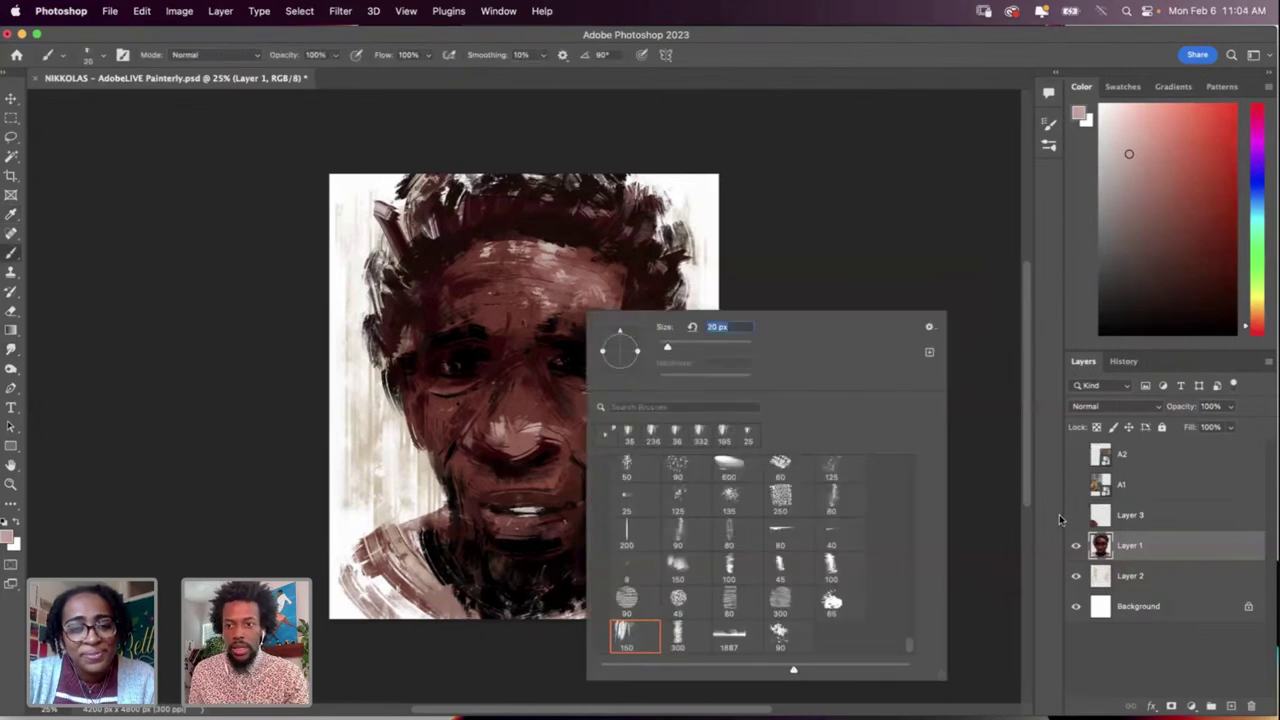
left_click(1076, 485)
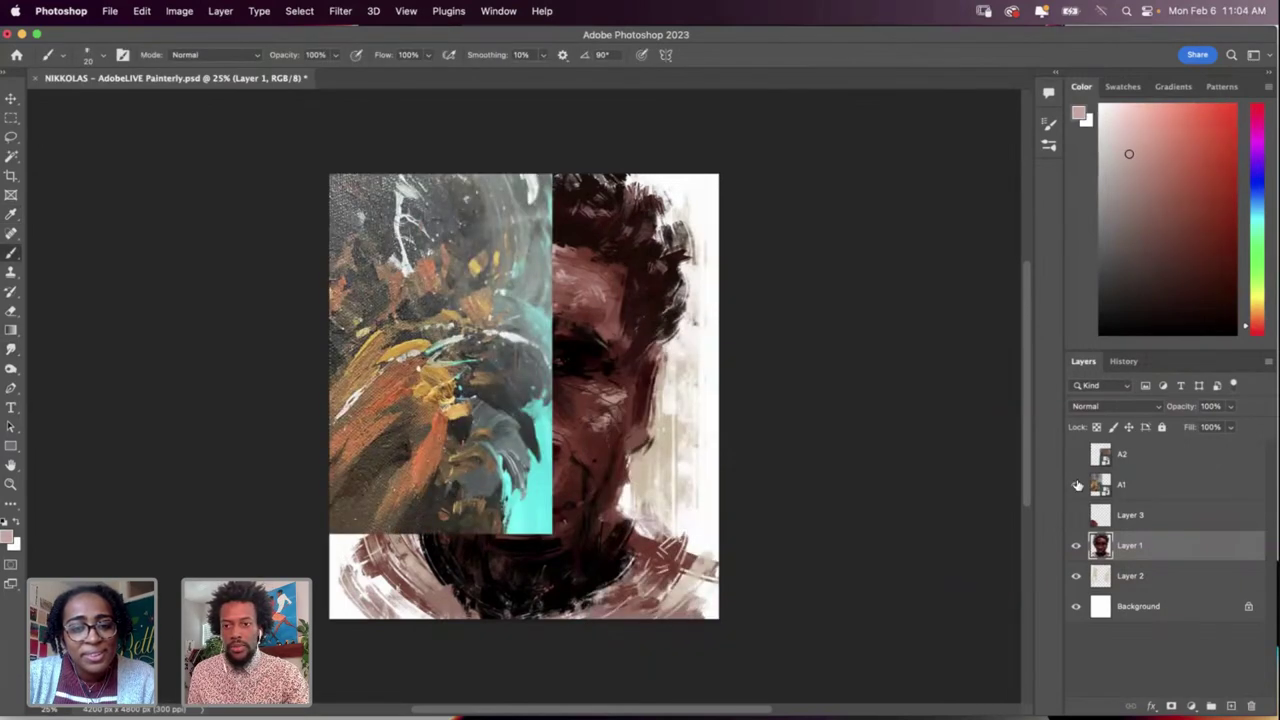
left_click(1076, 485)
Step: Add fine light pink strokes across the forehead and undo the unwanted ones
key("super+z")
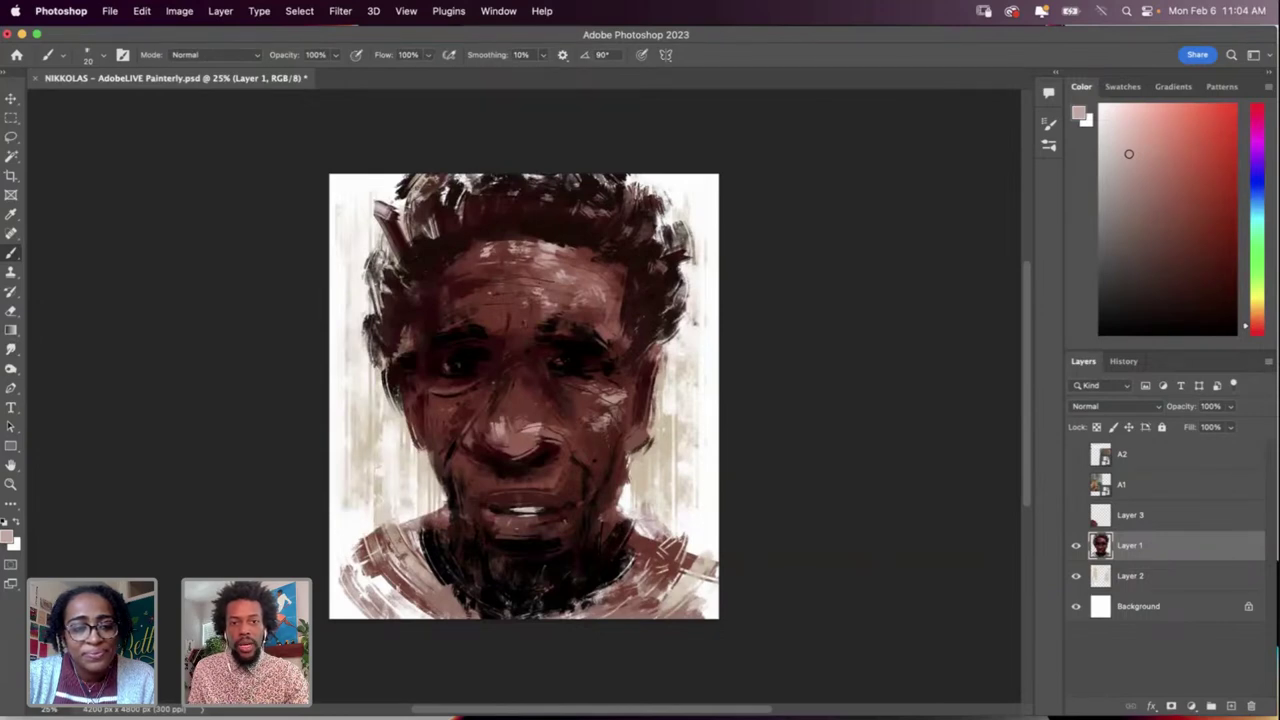
key("super+z")
key("super+z")
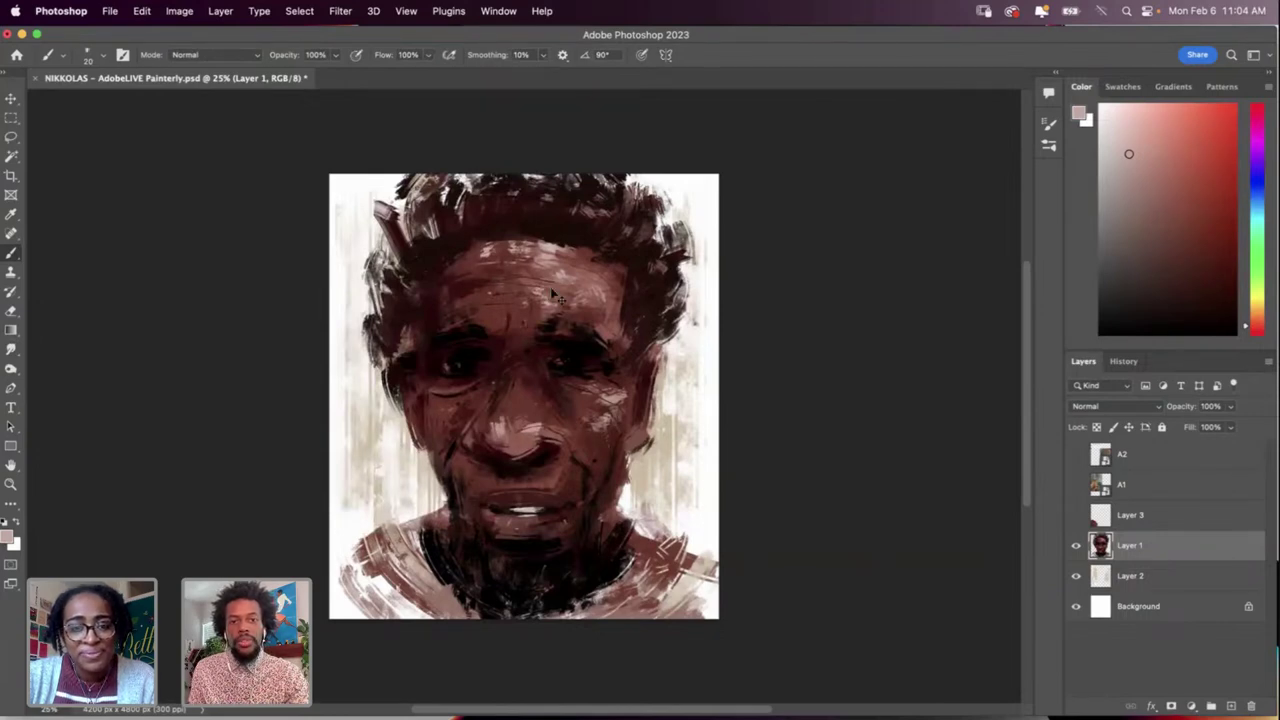
key("super+z")
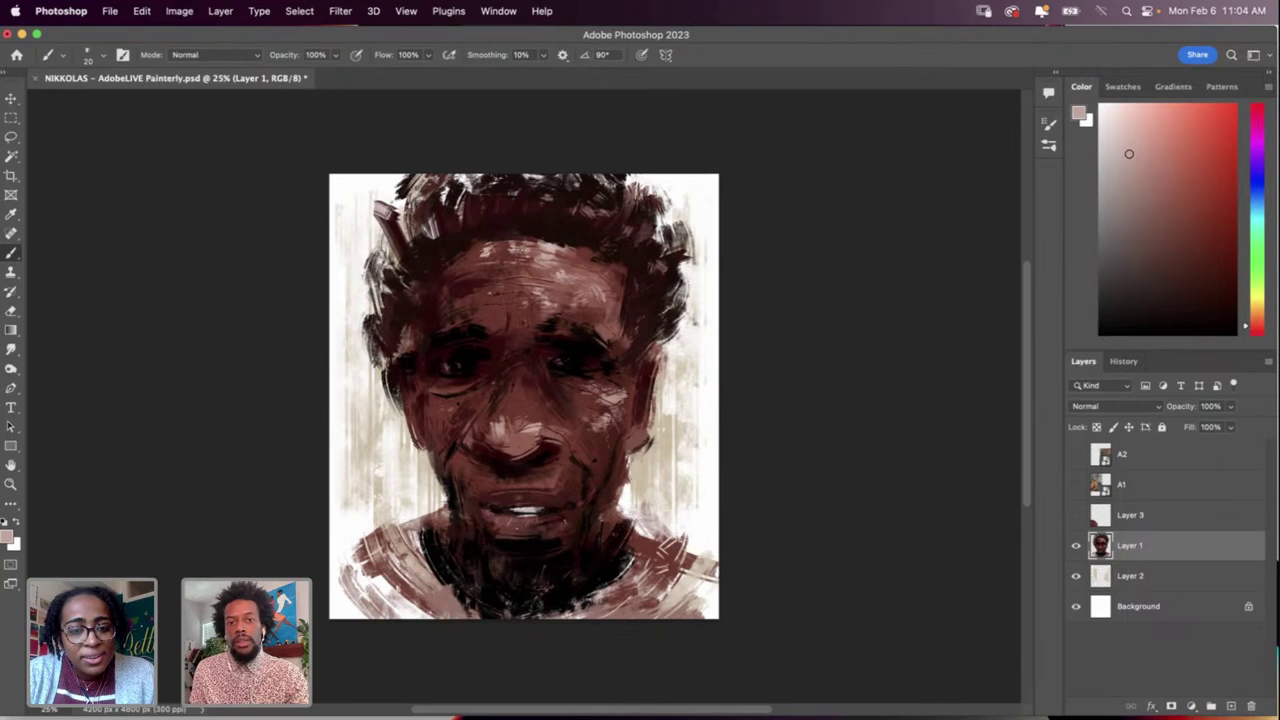
key("super+z")
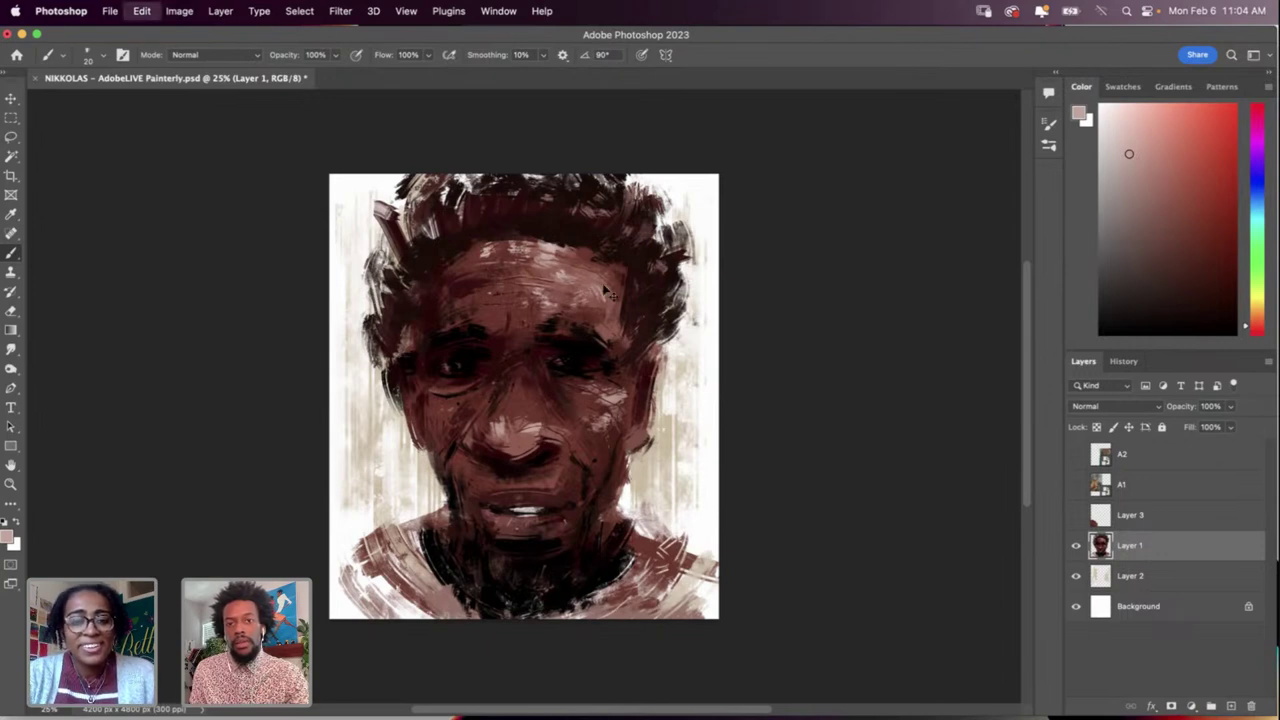
Step: Repeatedly redo and undo the last forehead stroke to compare the portrait with and without it
key("shift+super+z")
key("super+z")
key("shift+super+z")
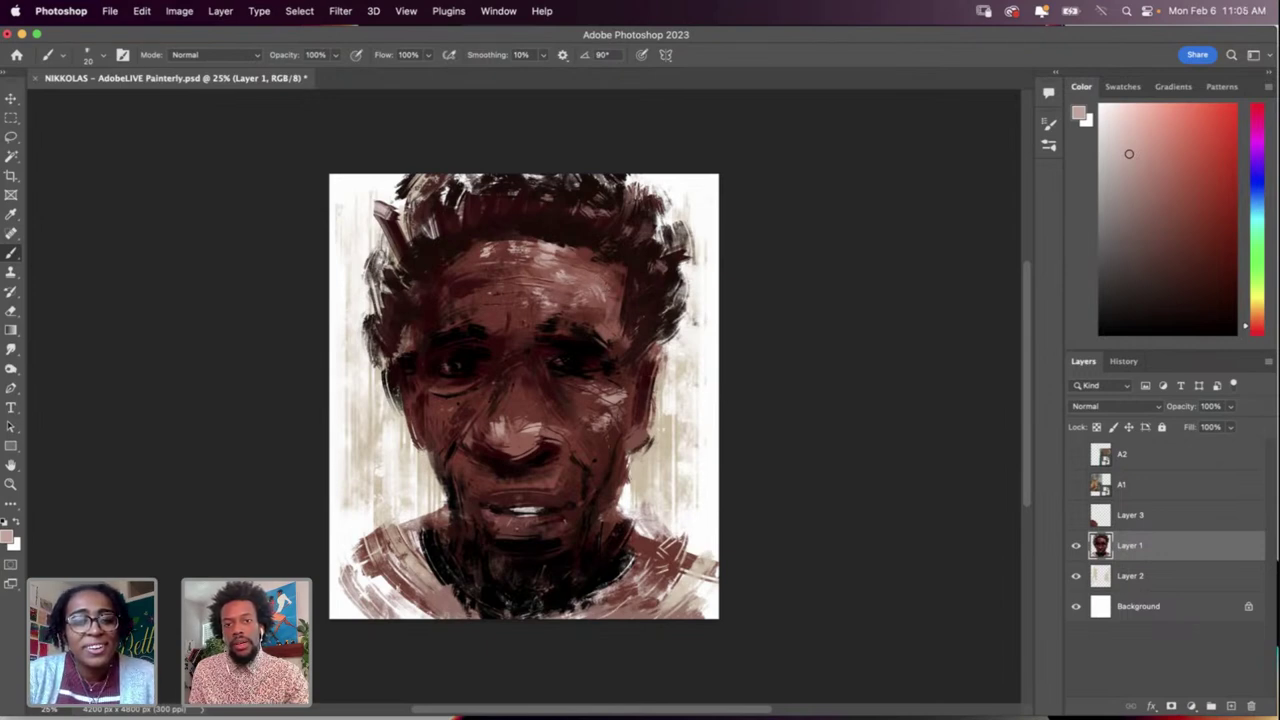
key("super+z")
key("shift+super+z")
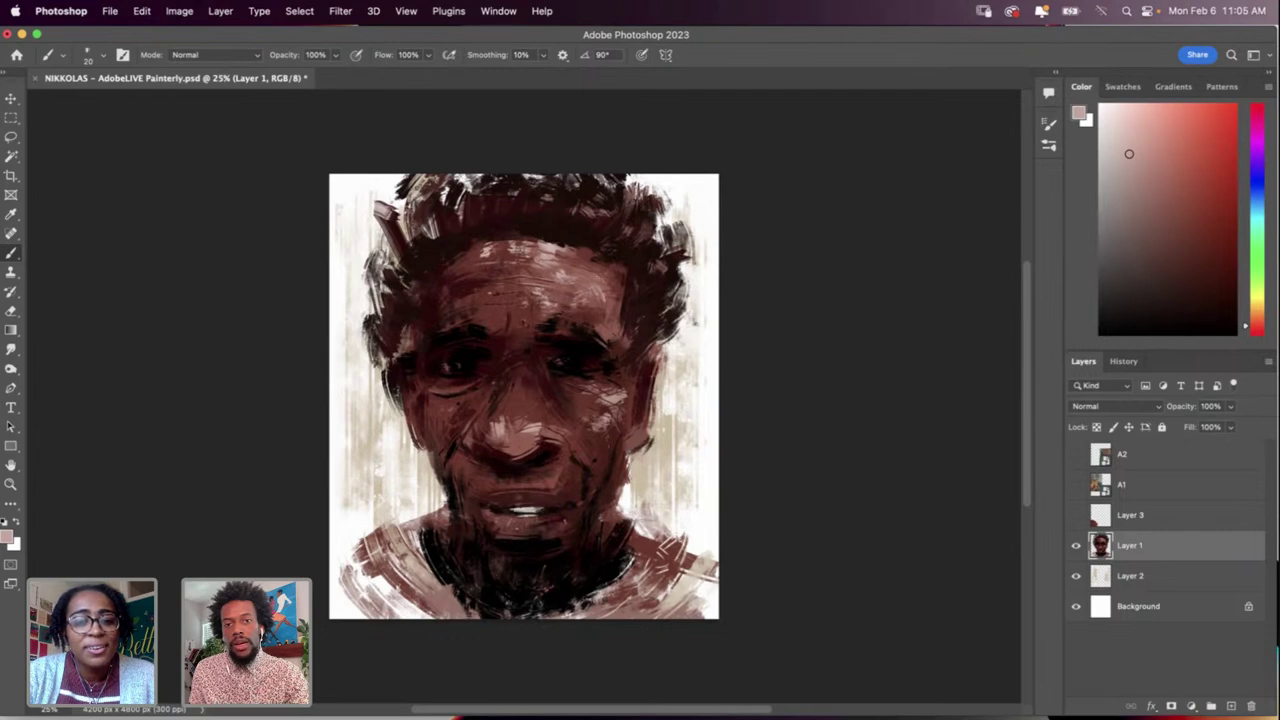
key("super+z")
key("shift+super+z")
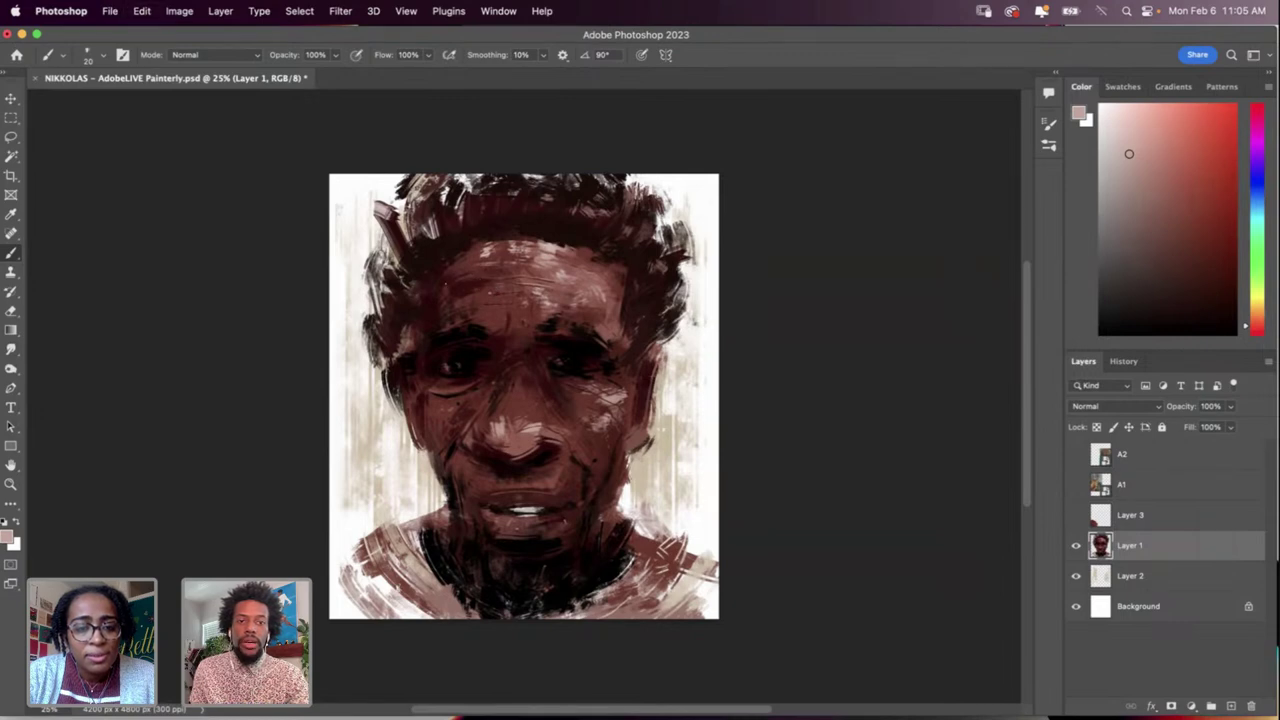
Step: Undo the last two brush strokes and soften the forehead detail with the 17 px Smudge tool
key("super+z")
key("super+z")
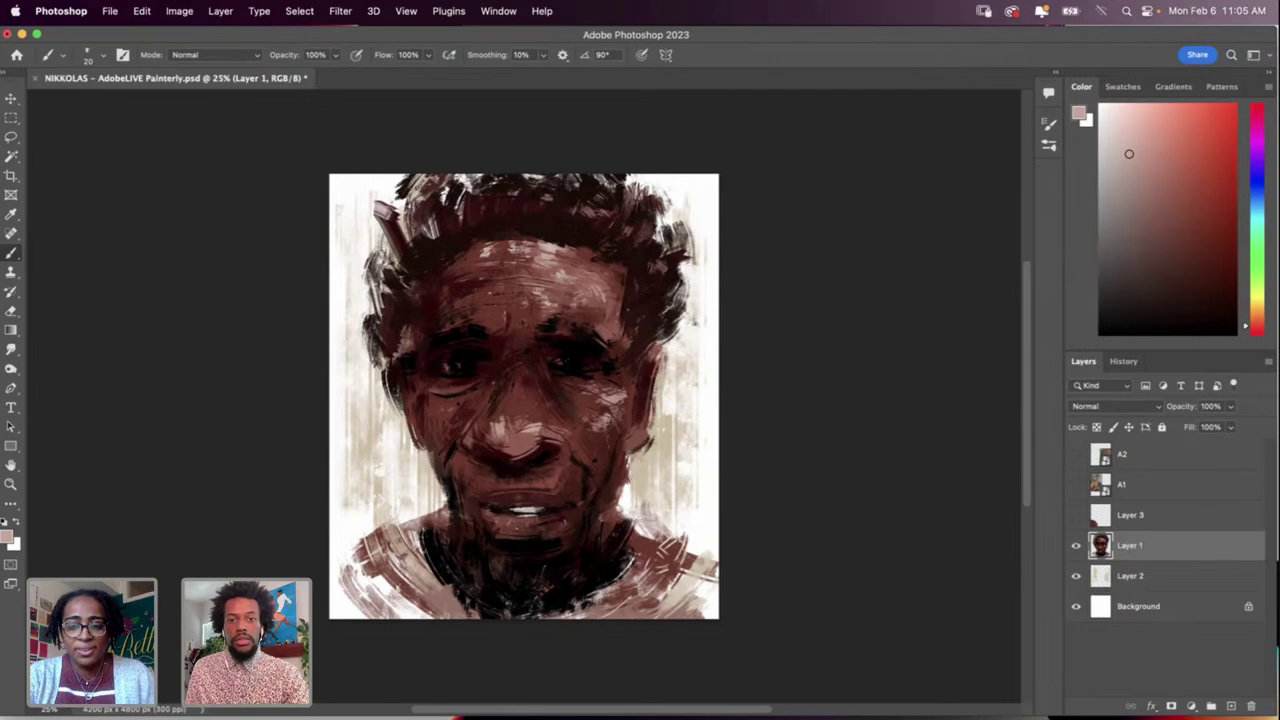
key("r")
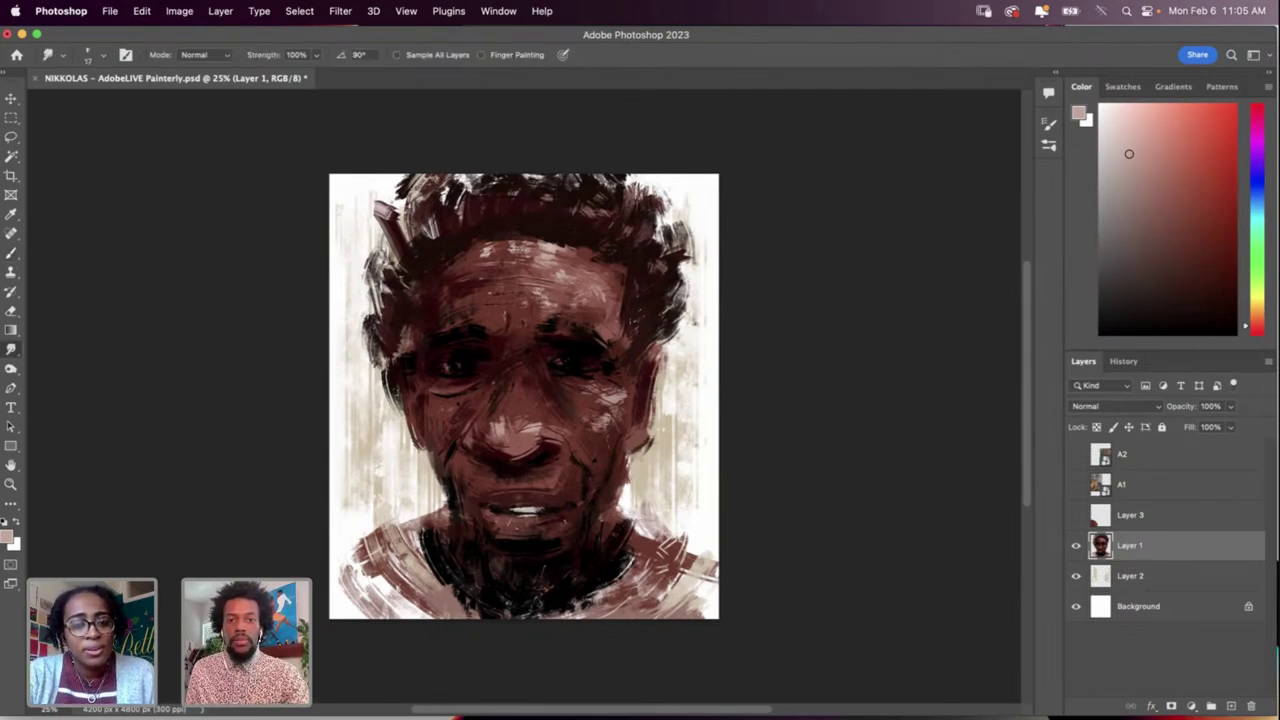
key("b")
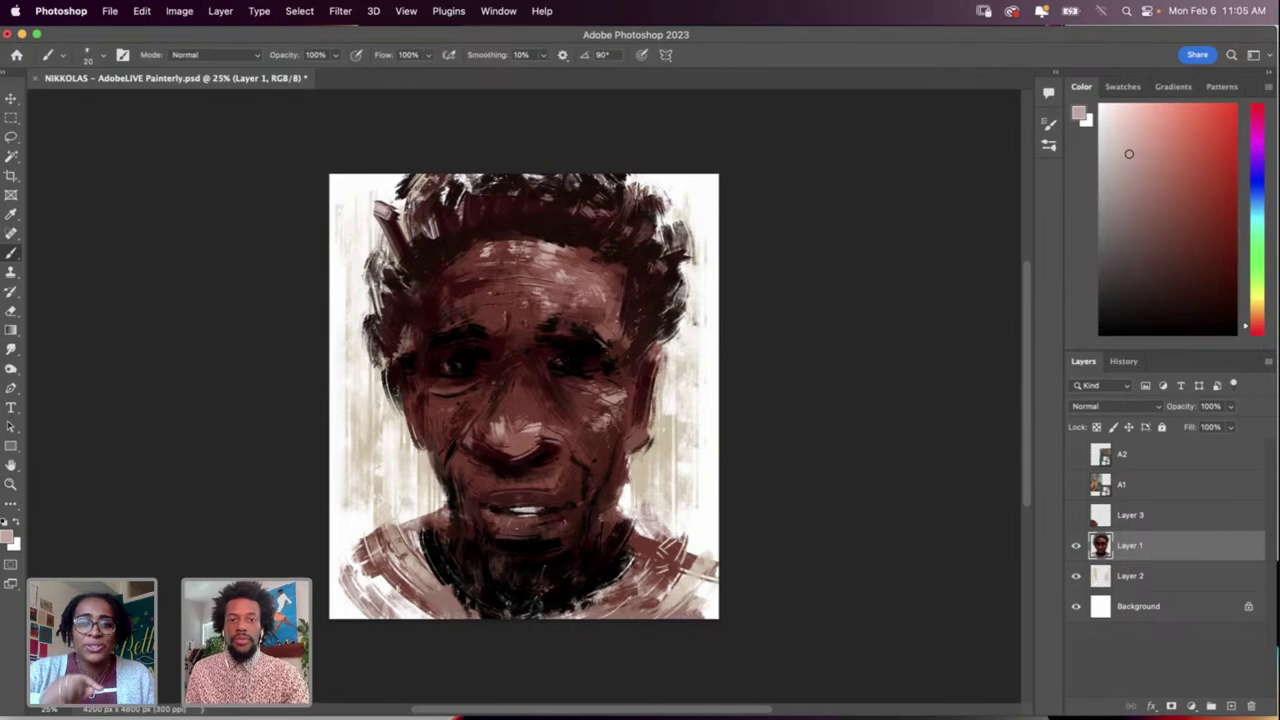
Step: Show the A2 and A1 reference painting layers over the portrait
left_click(1078, 455)
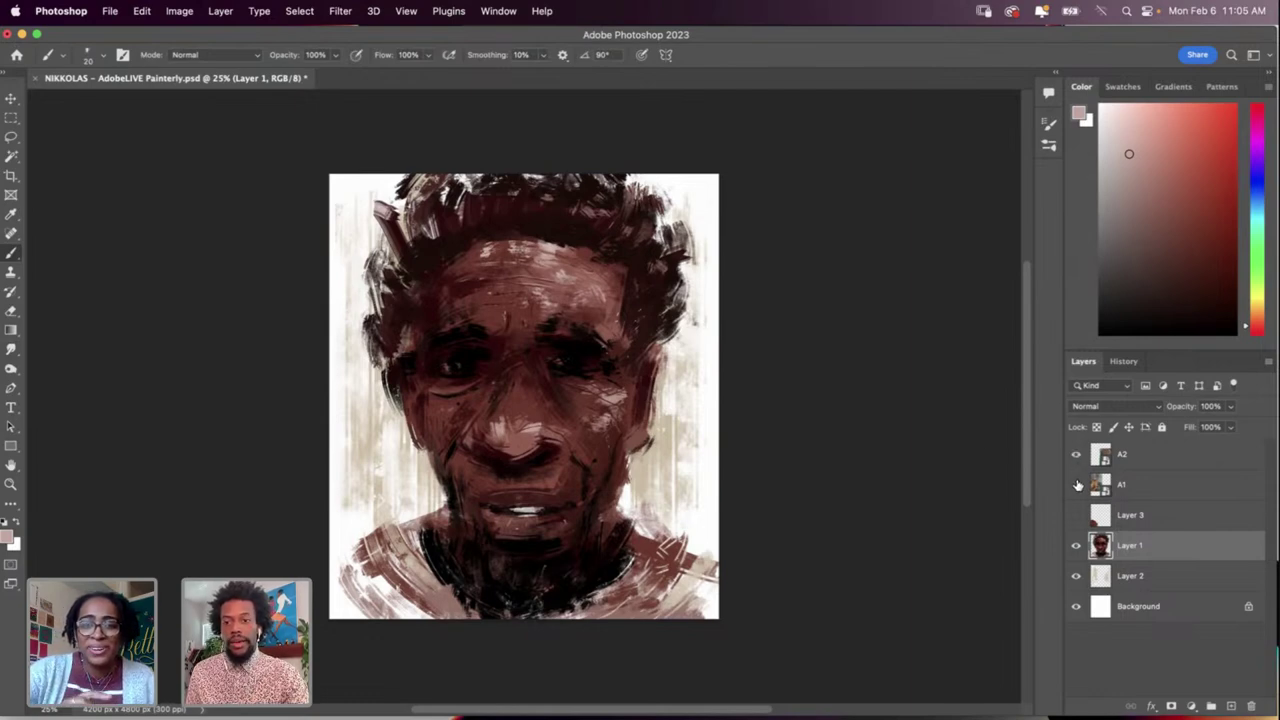
left_click(1077, 484)
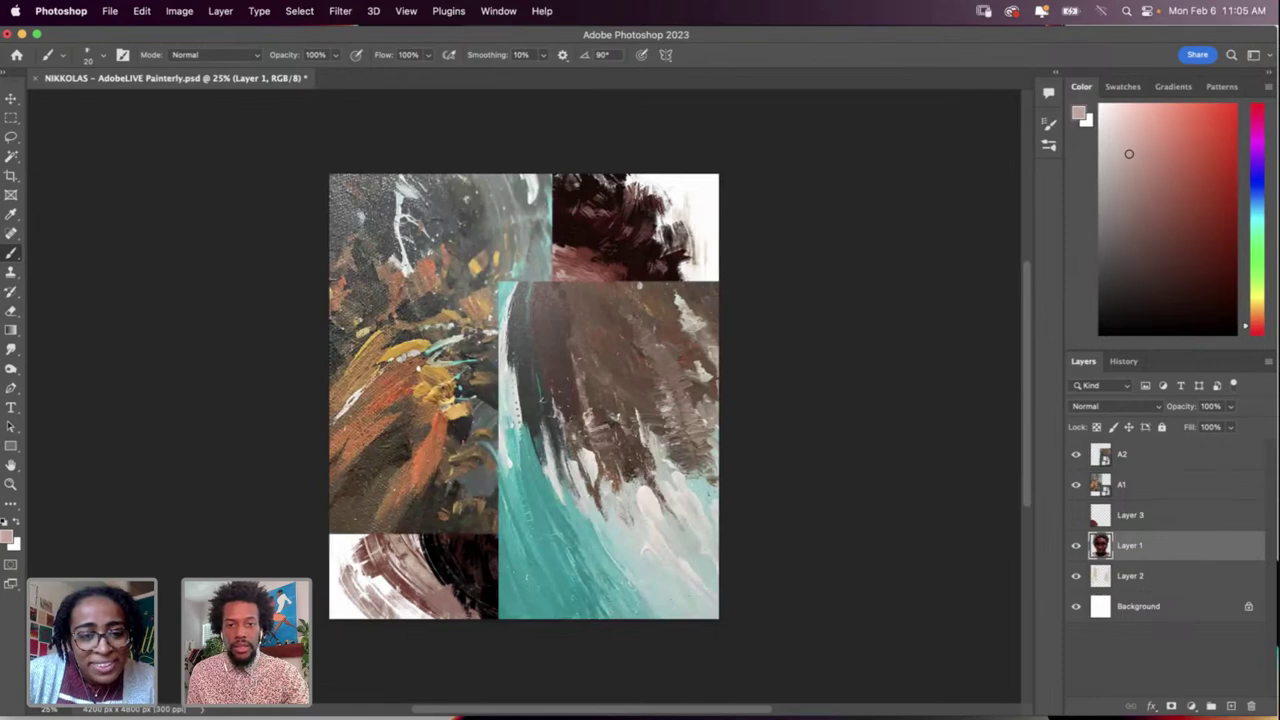
Step: Hide the A2 and A1 reference layers and sample reddish-brown skin tones from the portrait's eye and brow area
left_click(1076, 455)
left_click(1077, 485)
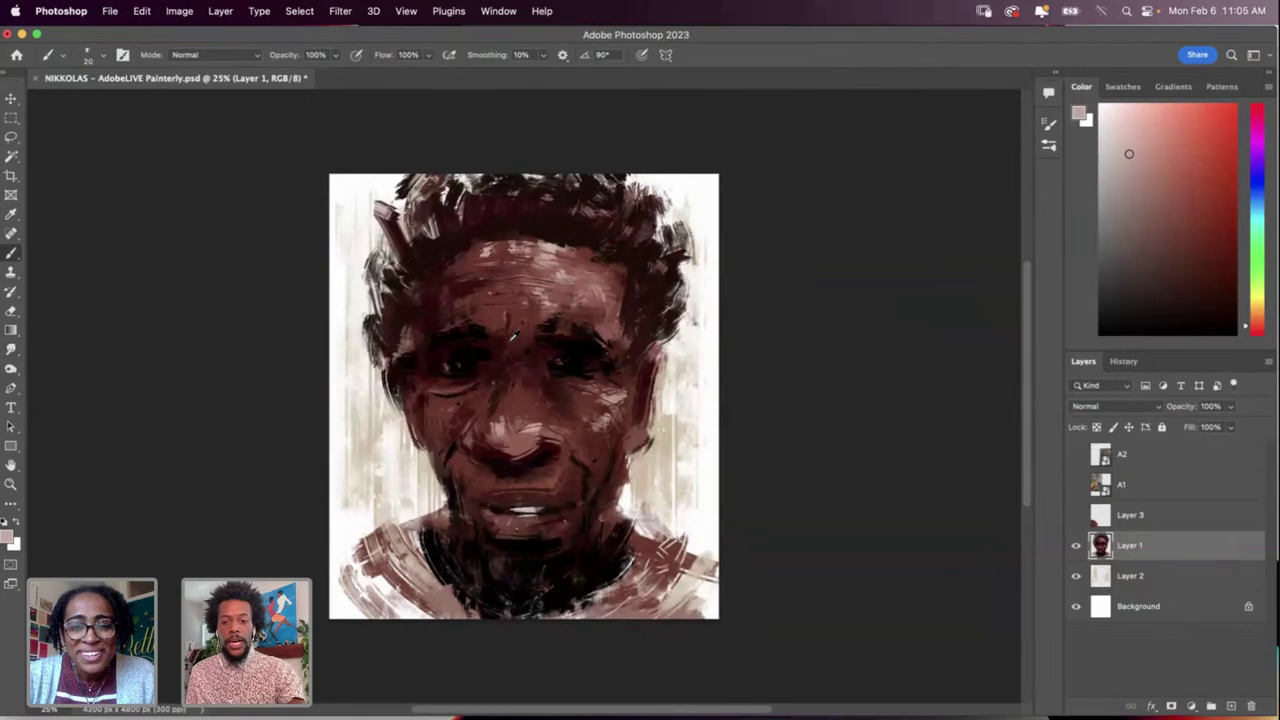
key("i")
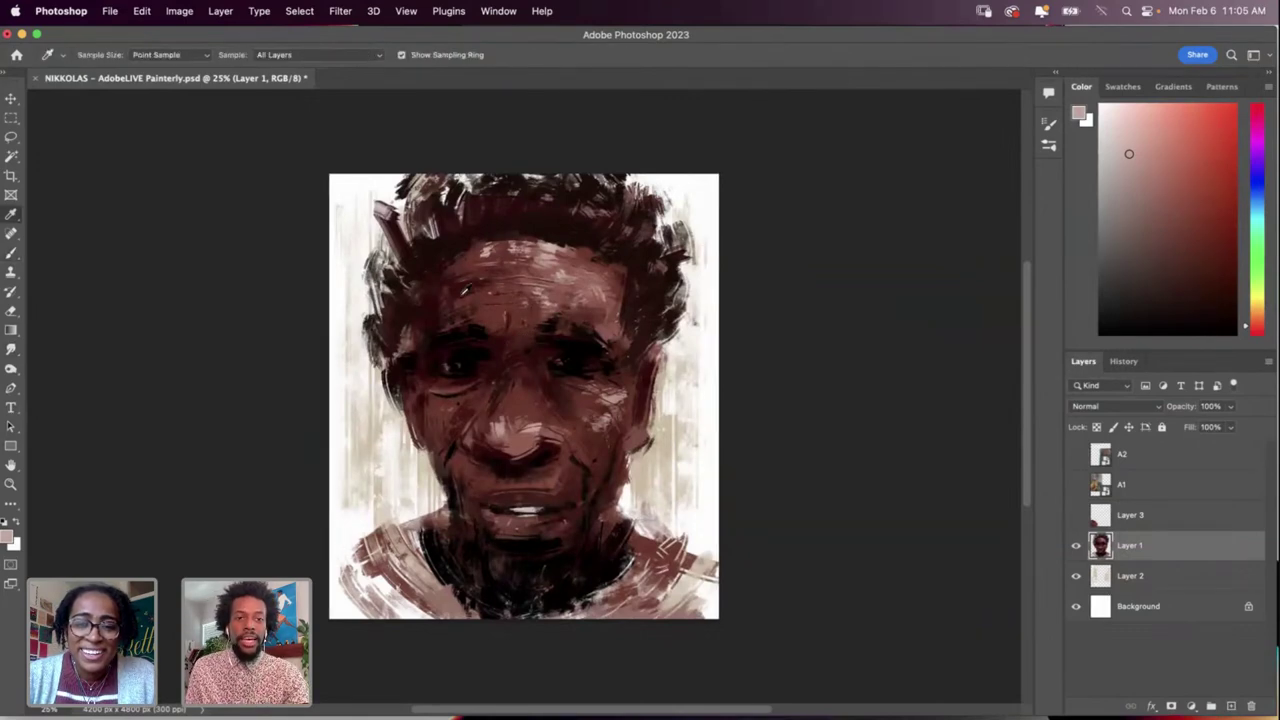
left_click(448, 358, "alt")
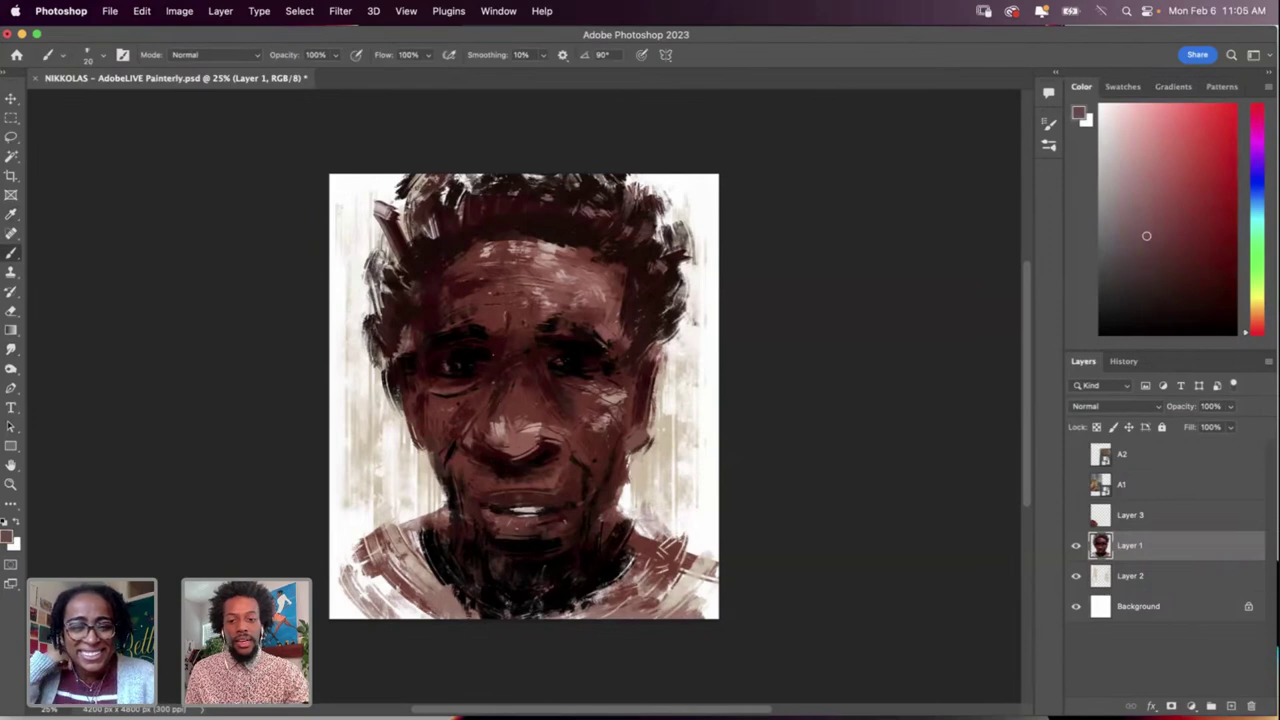
left_click(500, 312, "alt")
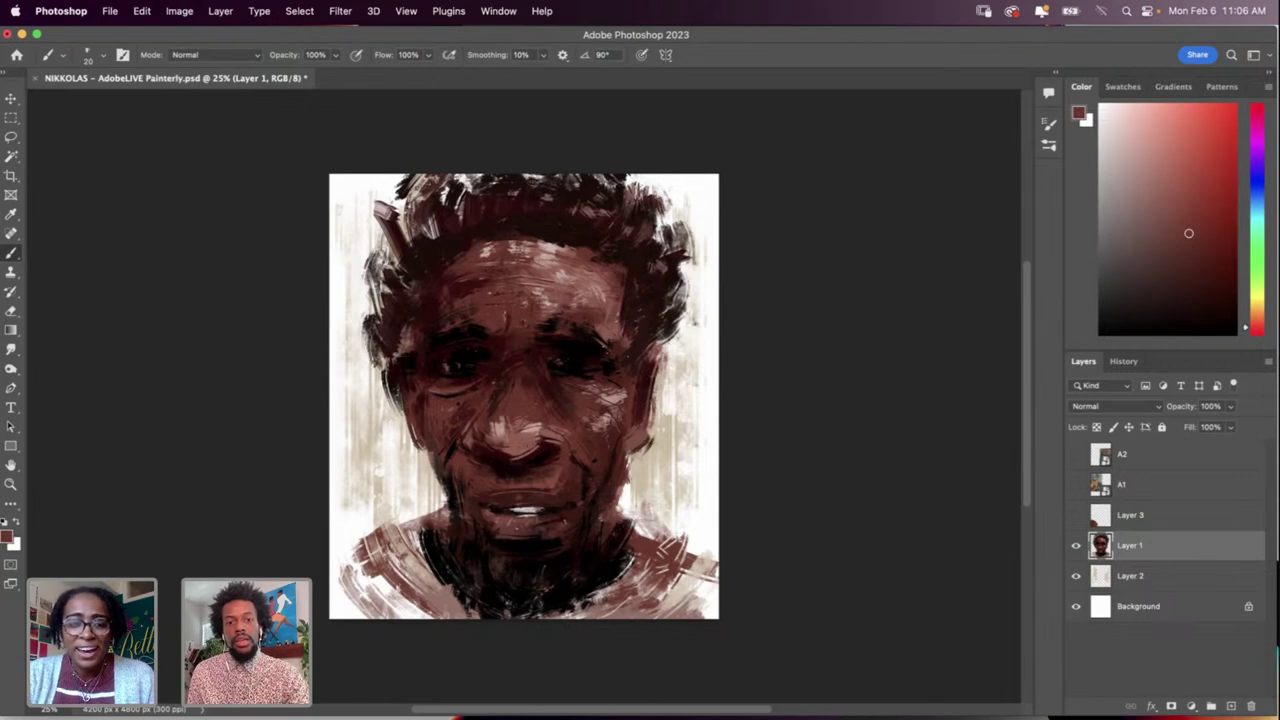
Step: Sample a dark maroon from the shadow beneath the eye on the portrait's left side for the brush
key("i")
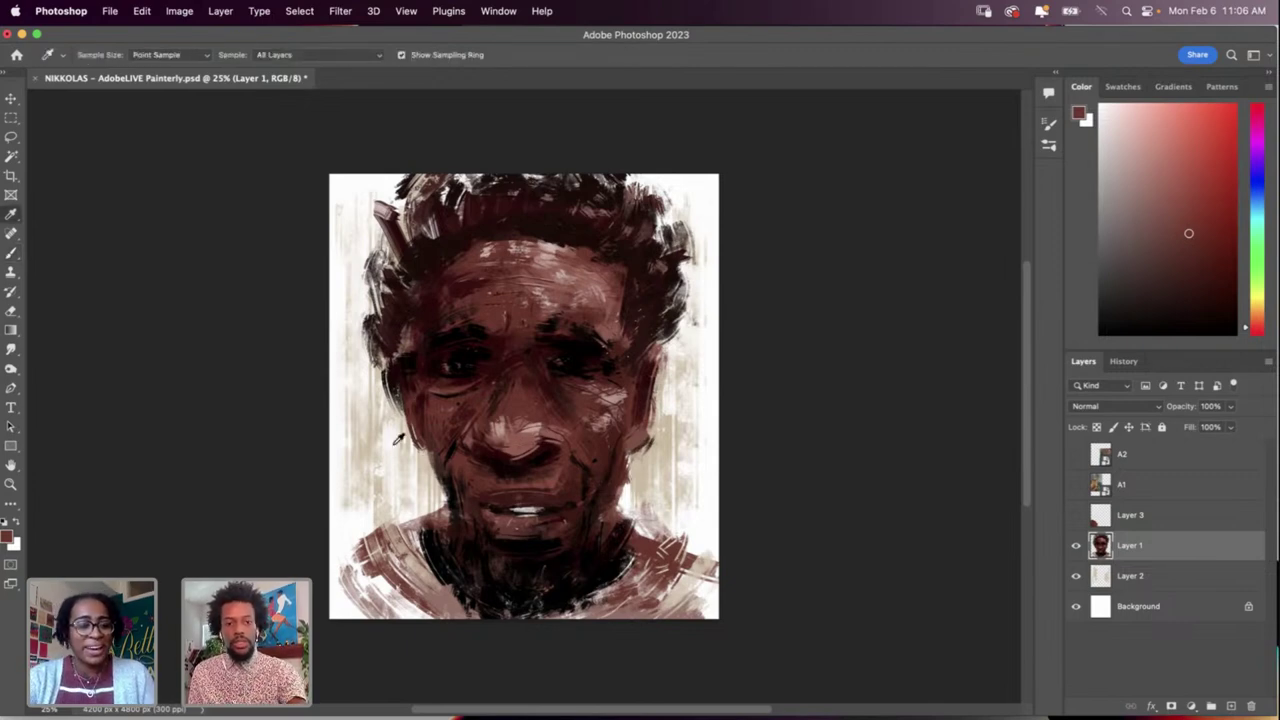
left_click(430, 397)
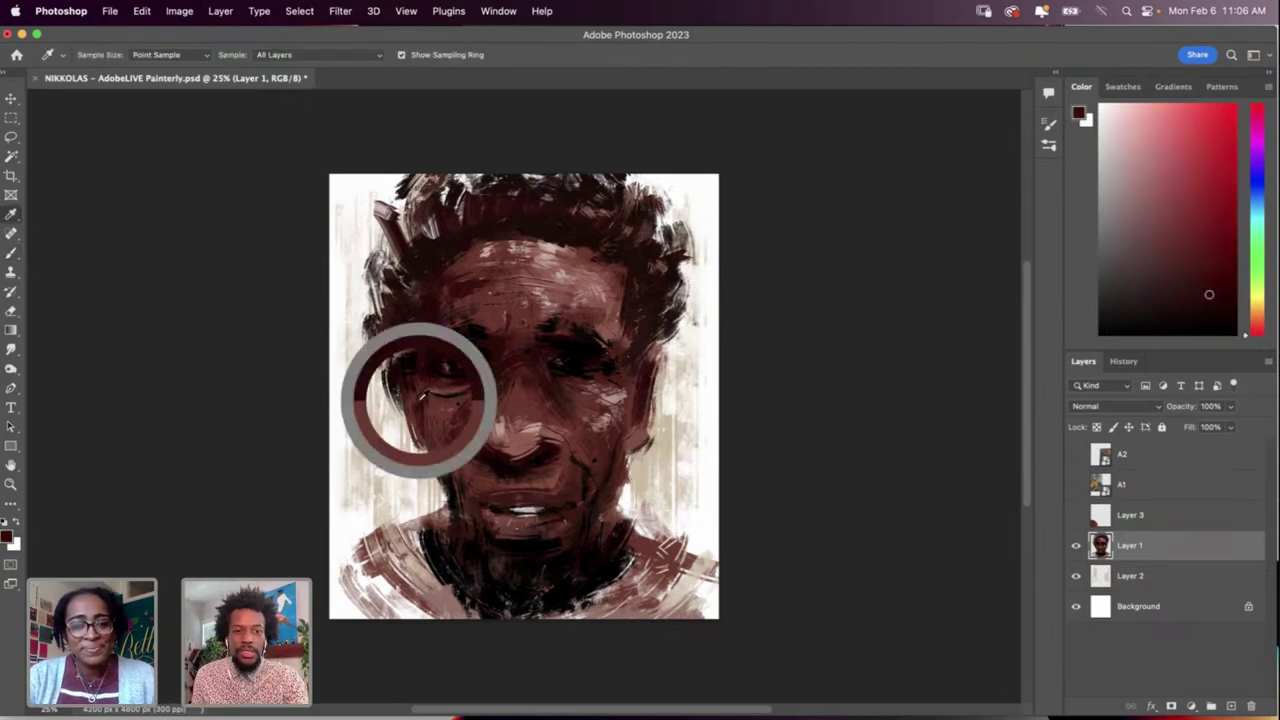
key("b")
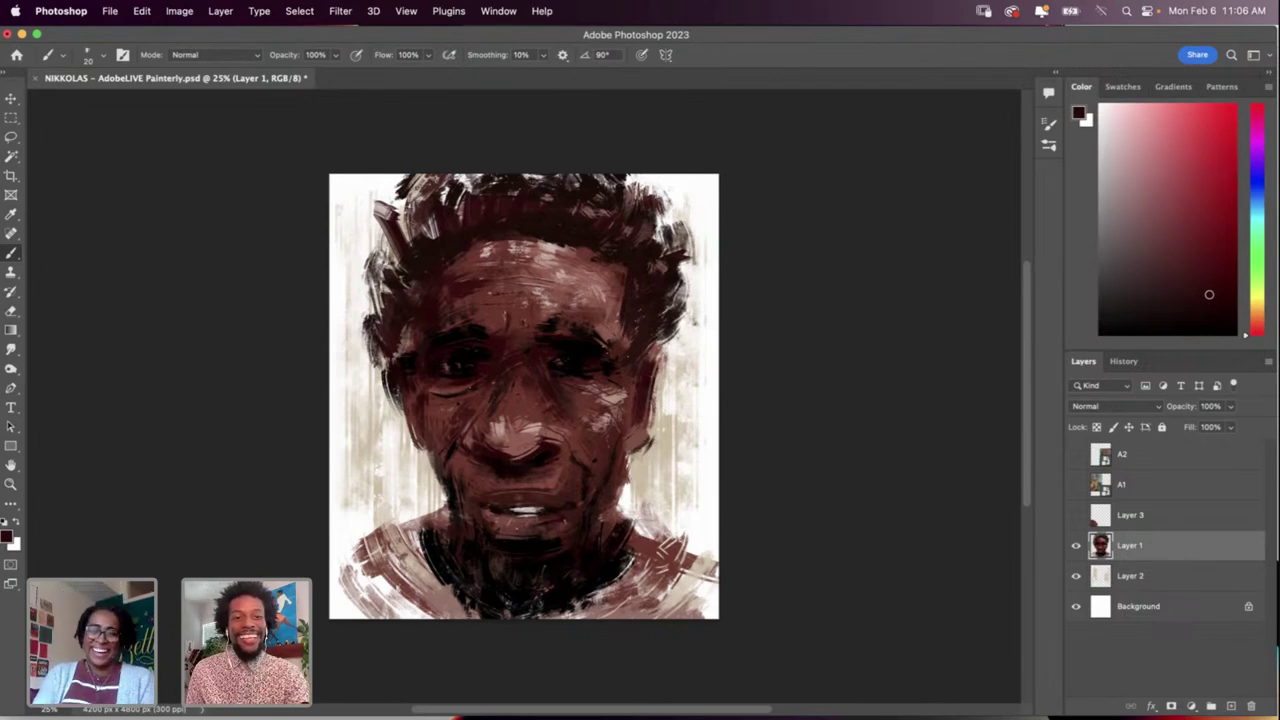
Step: Switch to white and add broken texture to the outer hair edges with the 300 px textured brush
key("i")
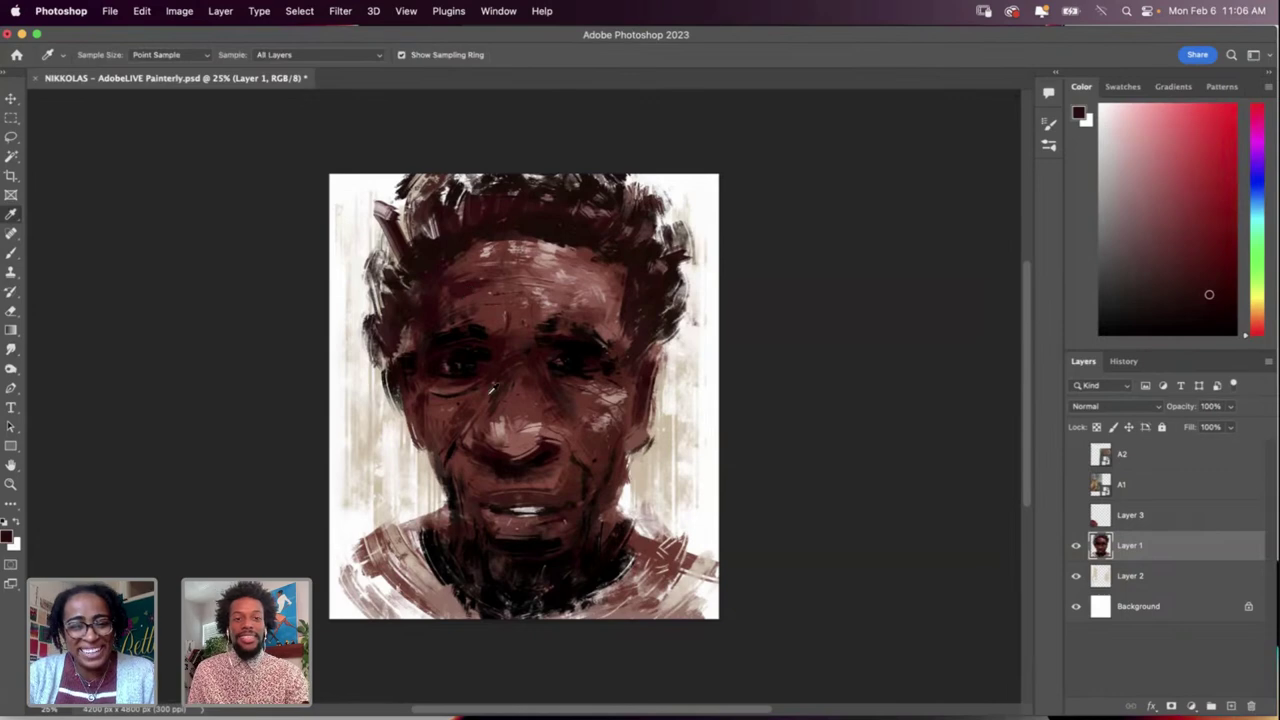
key("b")
right_click(480, 283)
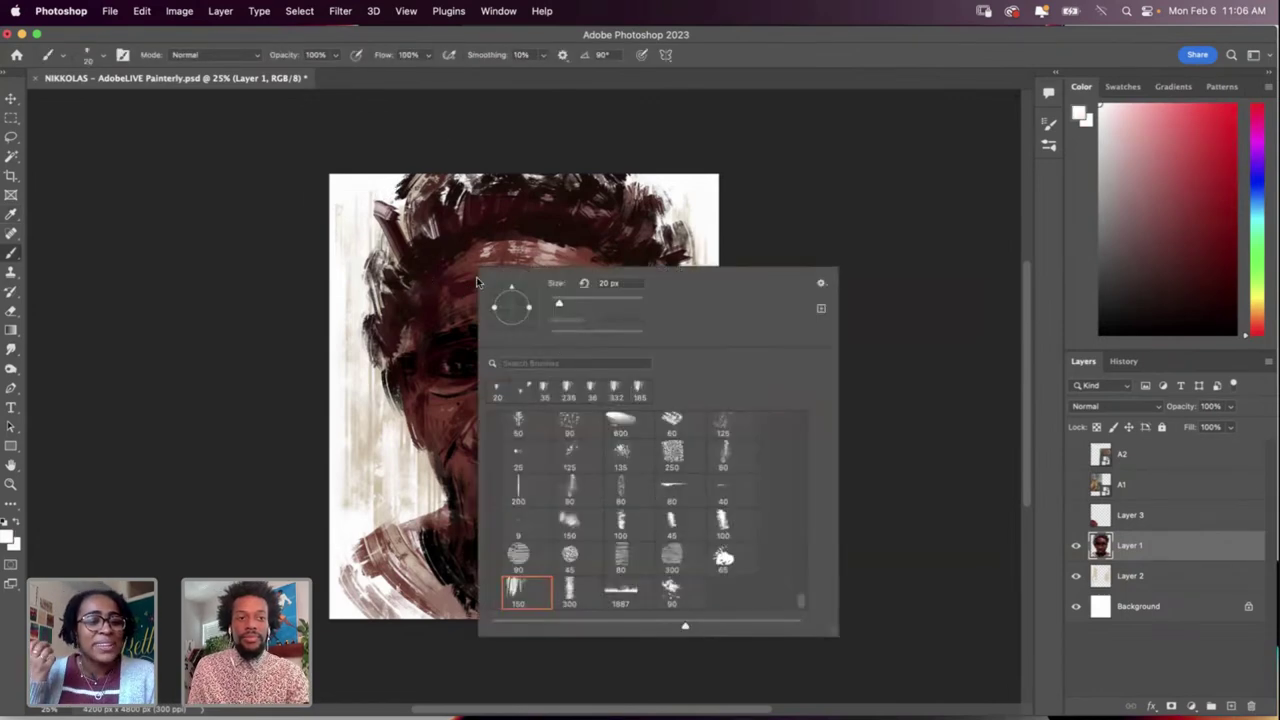
left_click(671, 556)
left_click(495, 225)
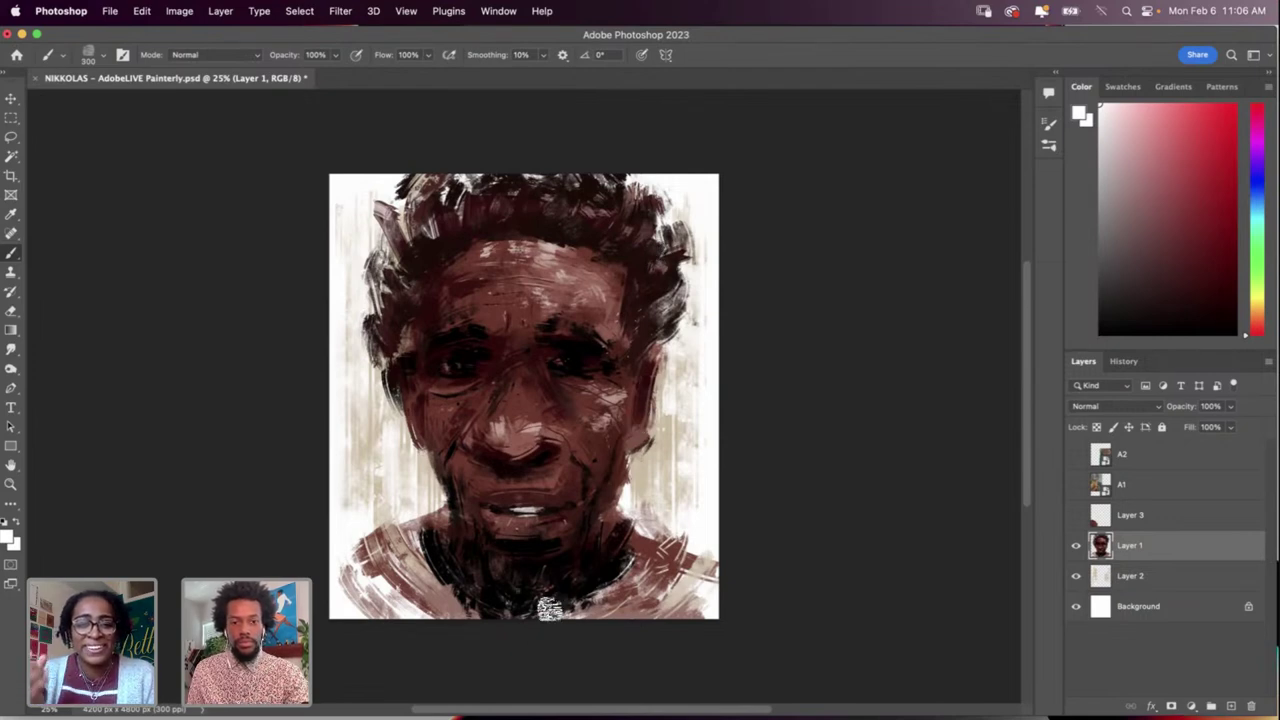
Step: Reduce the textured brush to 30 px and dab white flecks into the beard
right_click(605, 507)
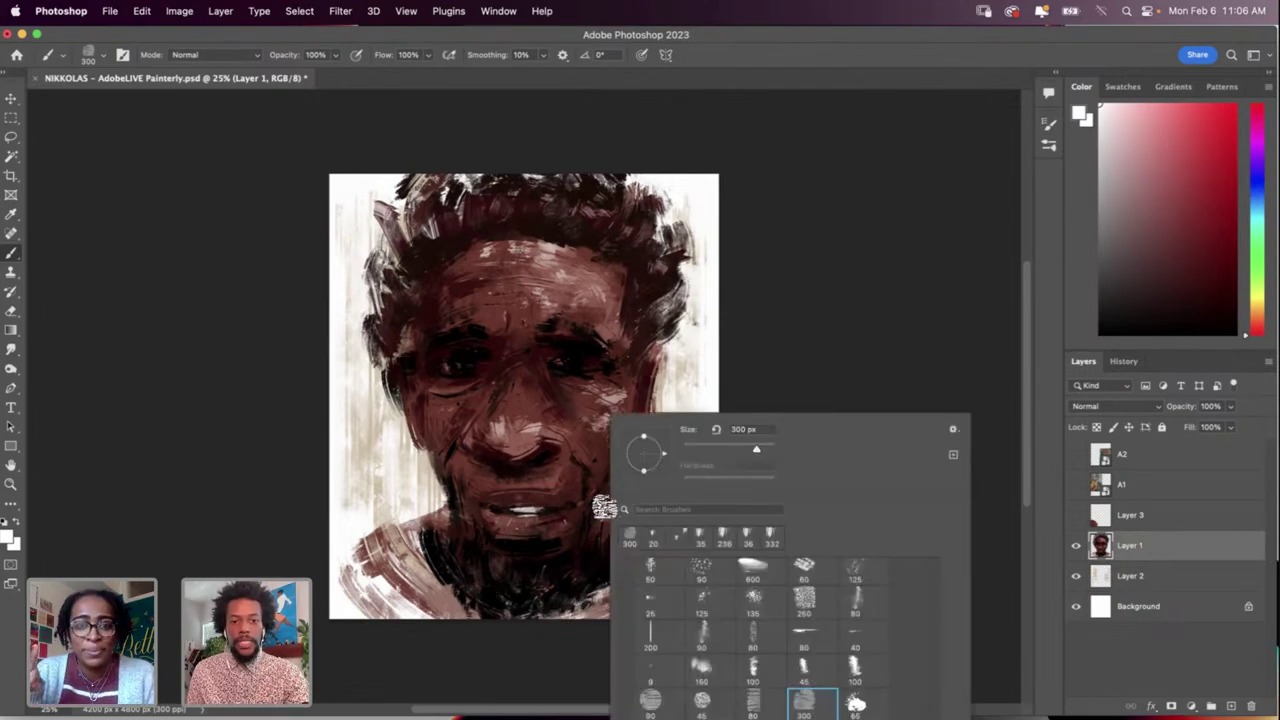
left_click(694, 447)
left_click(562, 553)
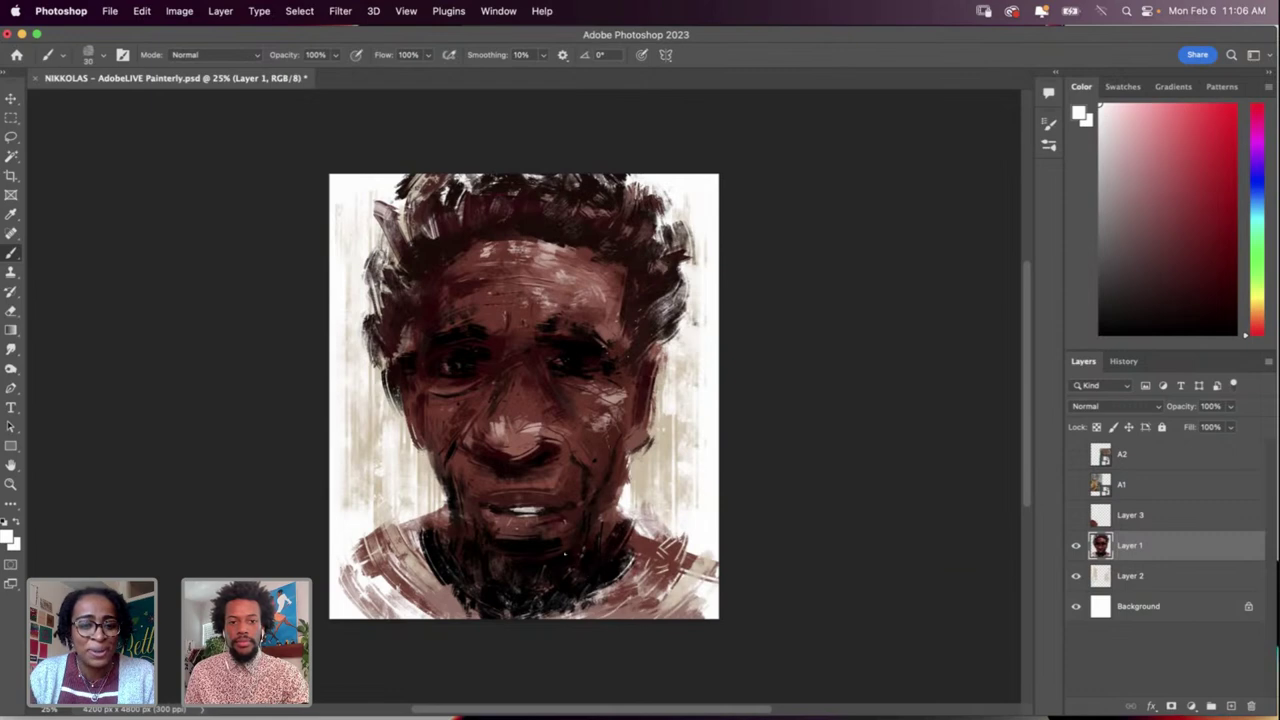
Step: Switch back to the bristle brush at 17 px and add fine white flecks to the beard
right_click(565, 553)
left_click(747, 538)
left_click(688, 448)
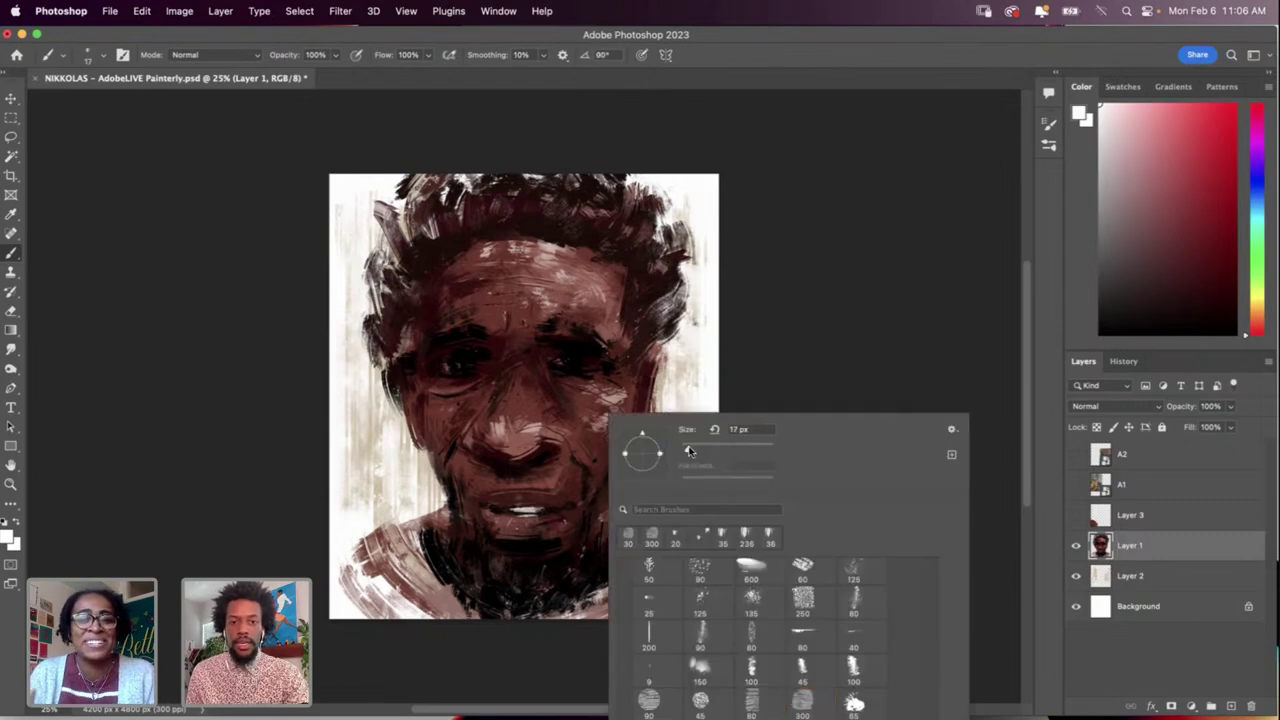
key("Return")
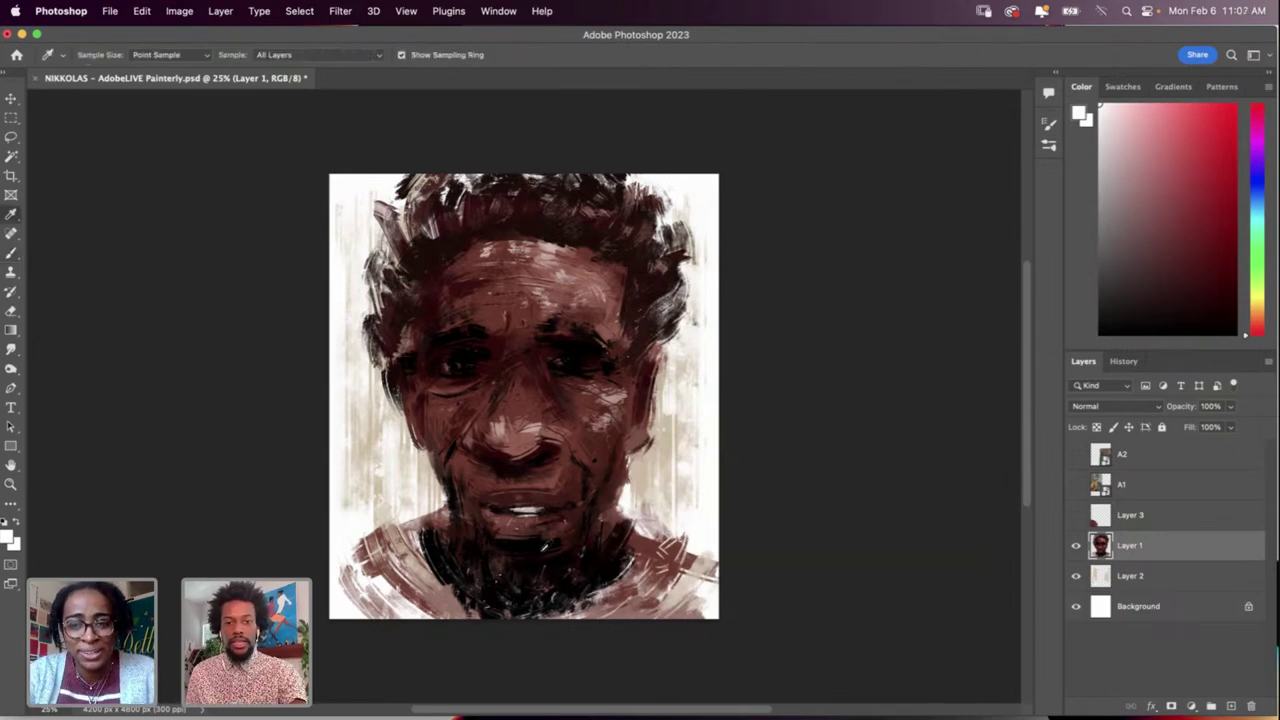
Step: Sample black from the beard shadows beneath the mouth and beside the chin
left_click(540, 550, "alt")
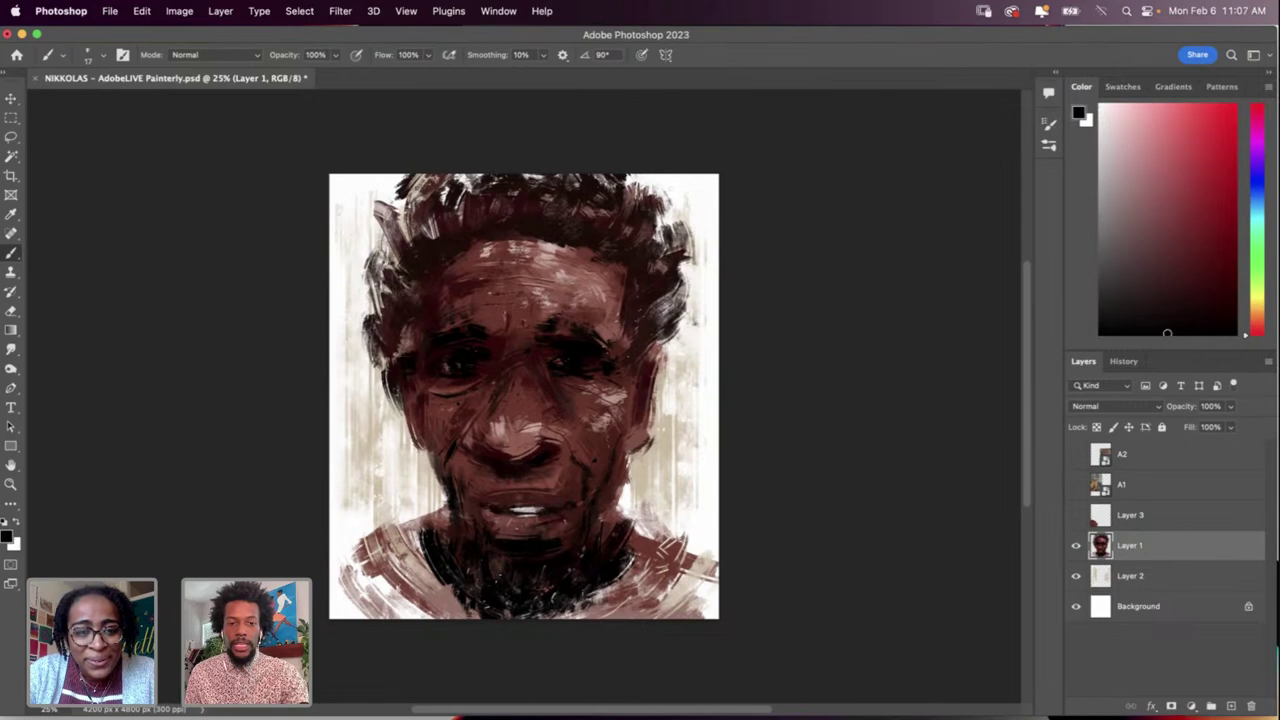
key("i")
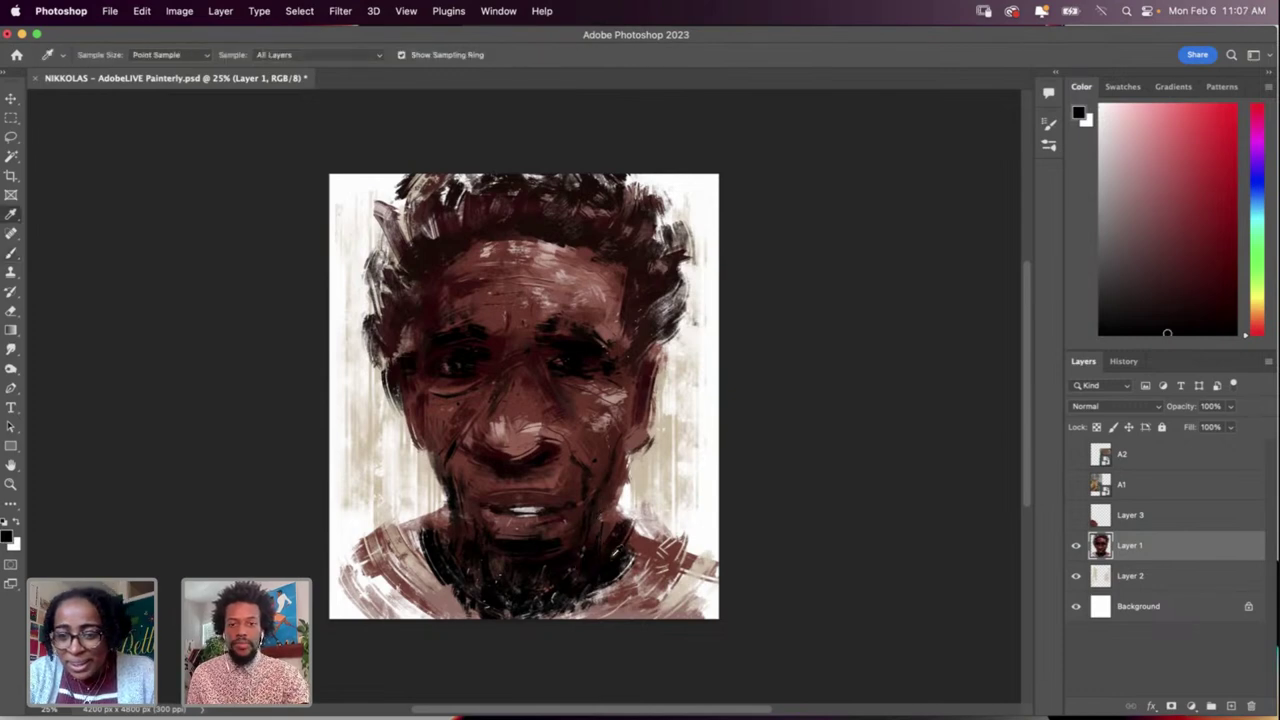
left_click(613, 562)
left_click(578, 585)
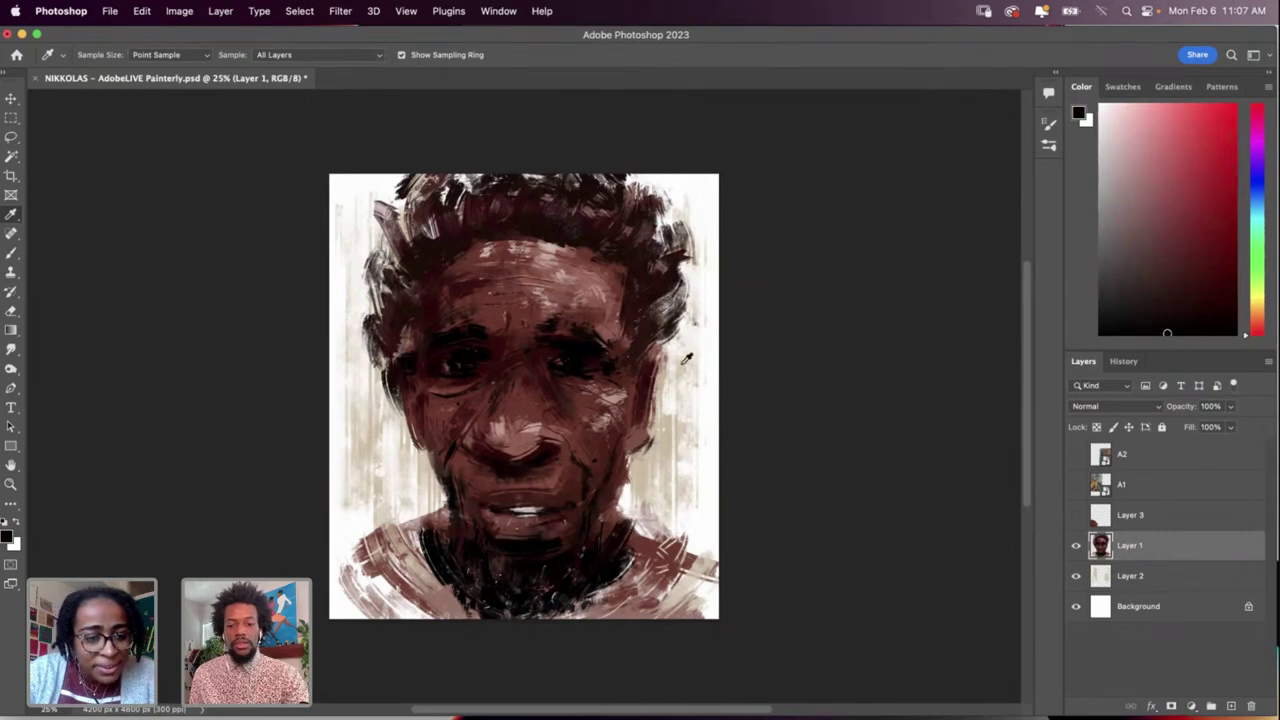
Step: Try a Smudge stroke below the ear on the portrait's right side, undo it and enlarge the Smudge brush
left_click(11, 349)
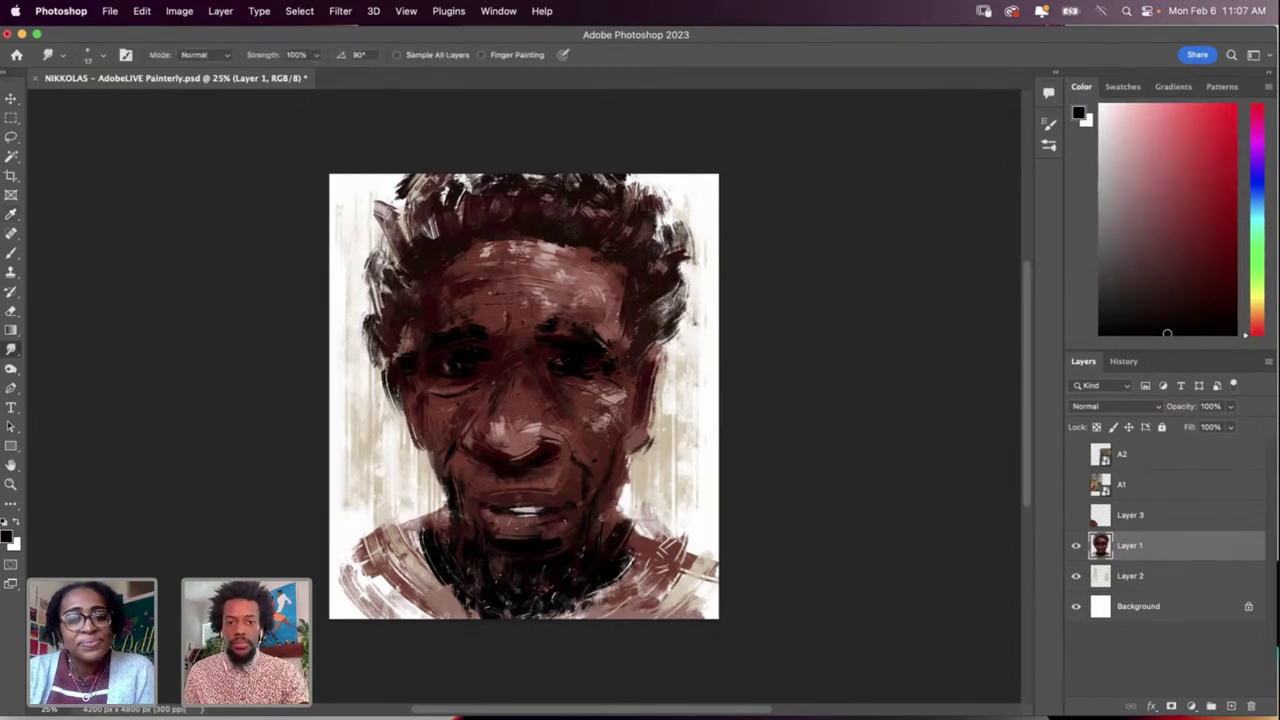
left_click_drag(637, 452, 637, 482)
key("super+z")
right_click(677, 412)
left_click_drag(758, 449, 776, 449)
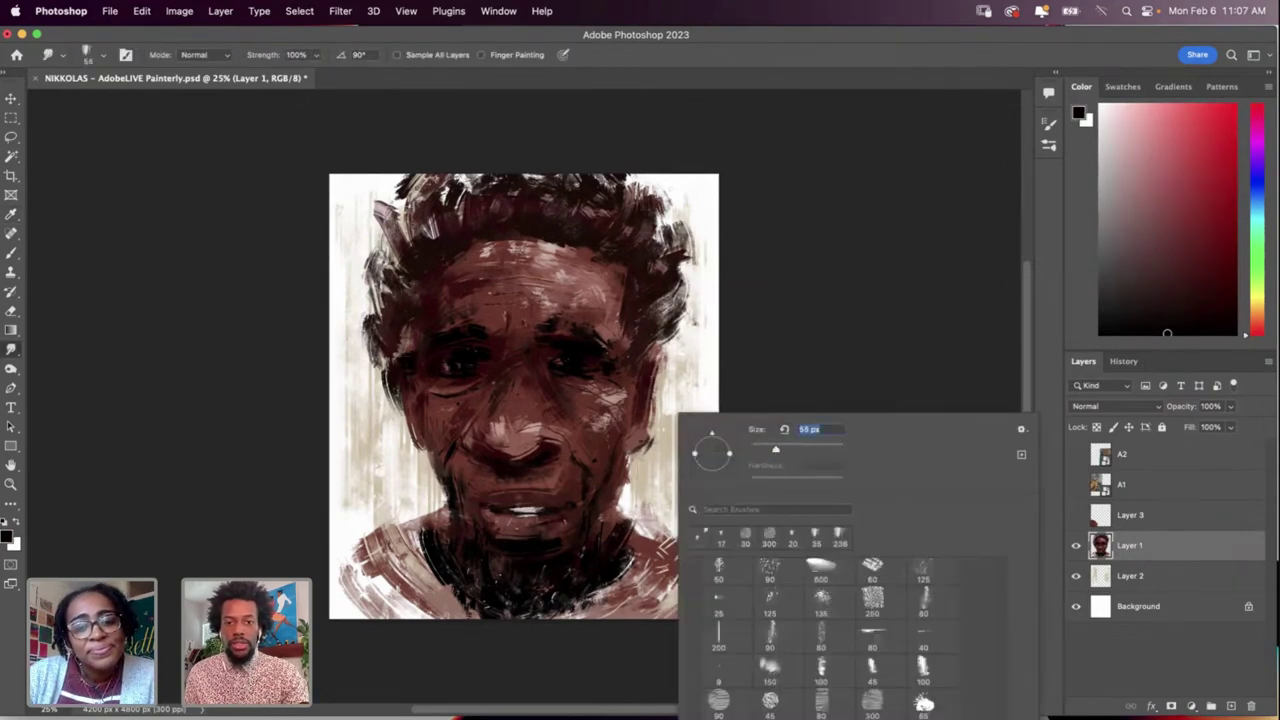
key("Return")
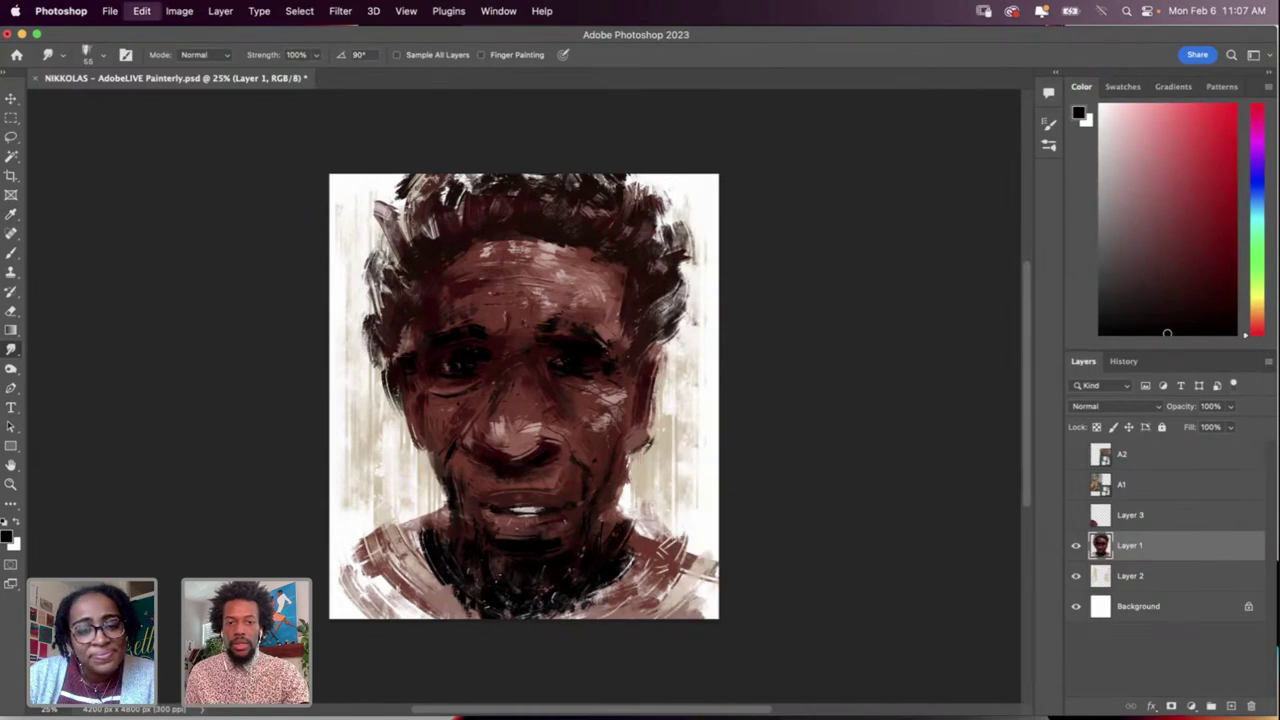
Step: Smudge a small loop out of the earlobe on the portrait's right side, undoing the unwanted strokes
key("super+z")
mouse_move(653, 437)
left_mouse_down()
mouse_move(646, 474)
mouse_move(631, 481)
mouse_move(630, 458)
mouse_move(629, 475)
mouse_move(640, 471)
left_mouse_up()
key("super+z")
key("super+z")
key("super+z")
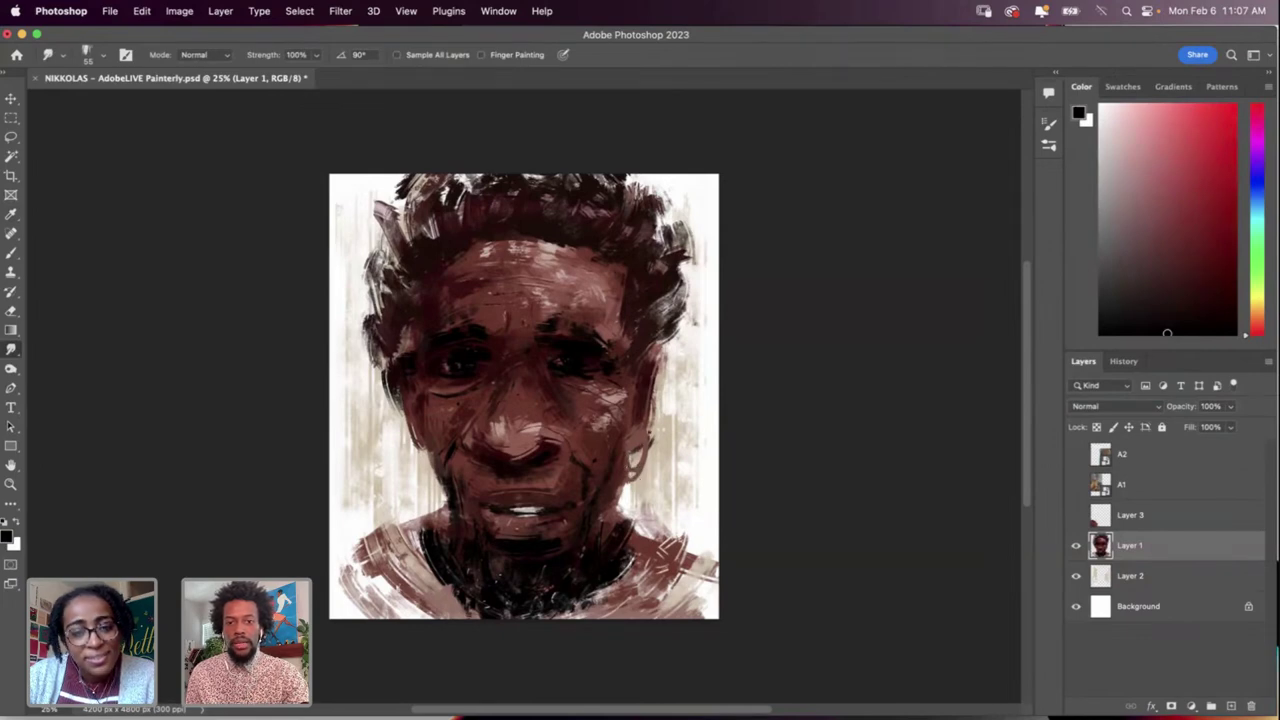
mouse_move(630, 428)
left_mouse_down()
mouse_move(645, 448)
mouse_move(629, 439)
left_mouse_up()
key("super+z")
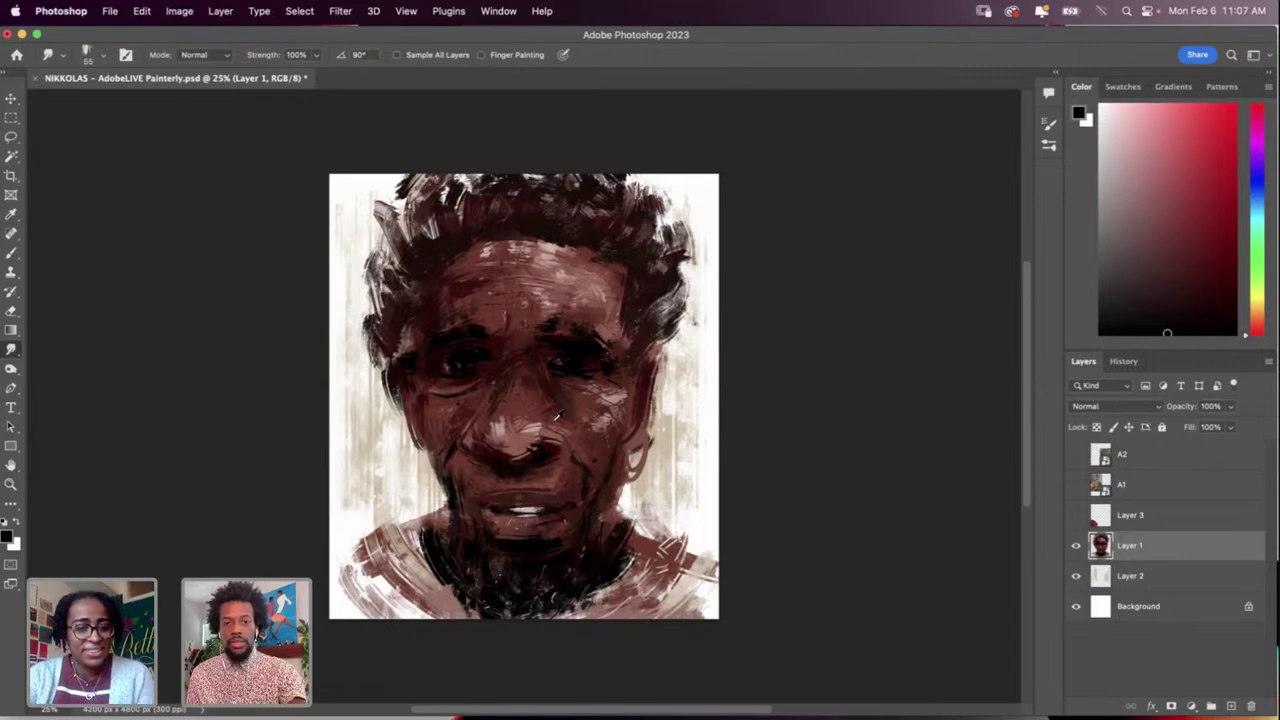
Step: Sample light pink from the nose highlight and set the bristle brush to 11 px for the nostril
key("i")
left_click(537, 422)
key("b")
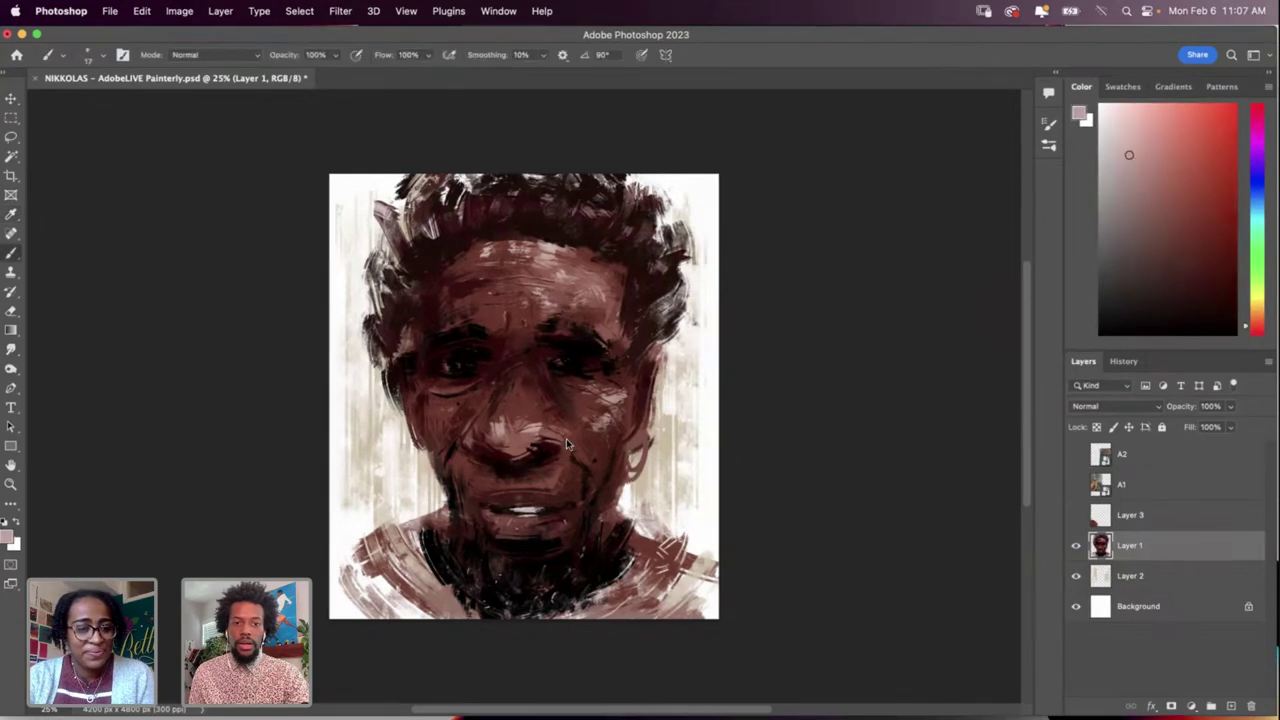
right_click(575, 415)
left_click(537, 455)
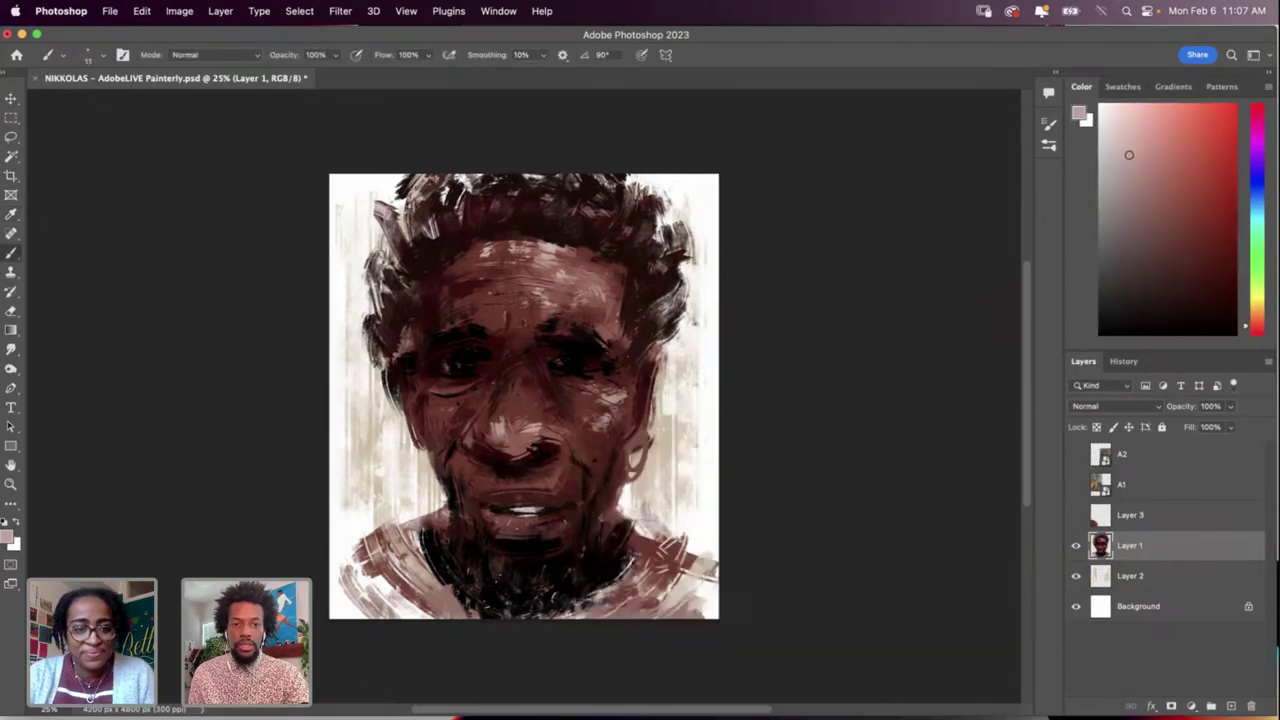
Step: Try fine light pink strokes along the nostril and undo them
key("super+z")
left_click_drag(538, 465, 556, 453)
key("super+z")
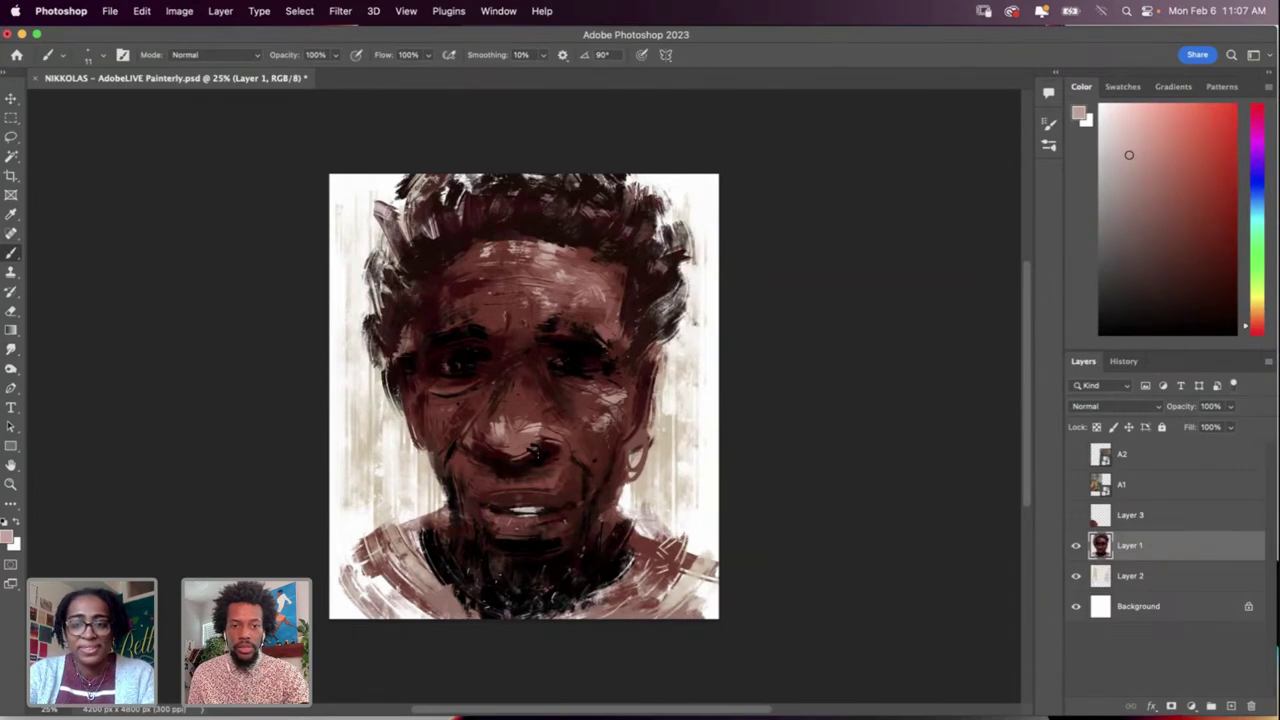
key("super+z")
left_click_drag(538, 466, 549, 459)
key("super+z")
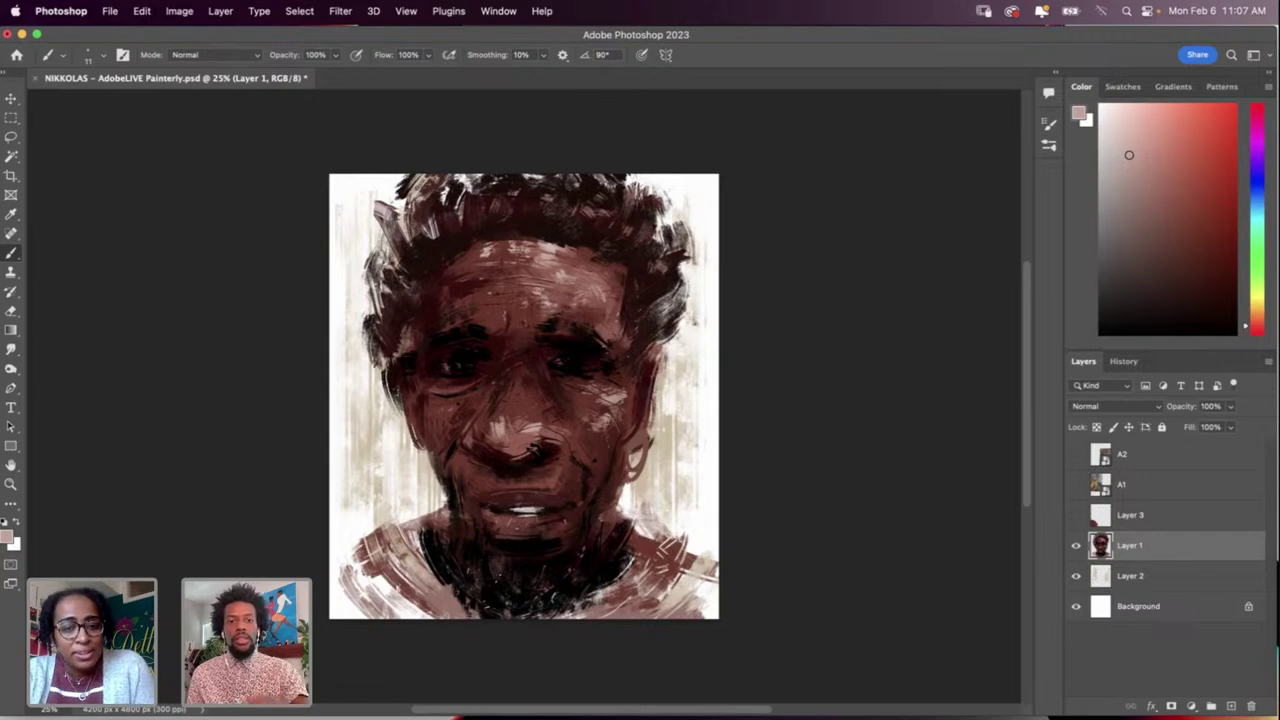
Step: Smudge the outer edge of the ear on the portrait's right side upwards from the lobe, restoring the last stroke
key("i")
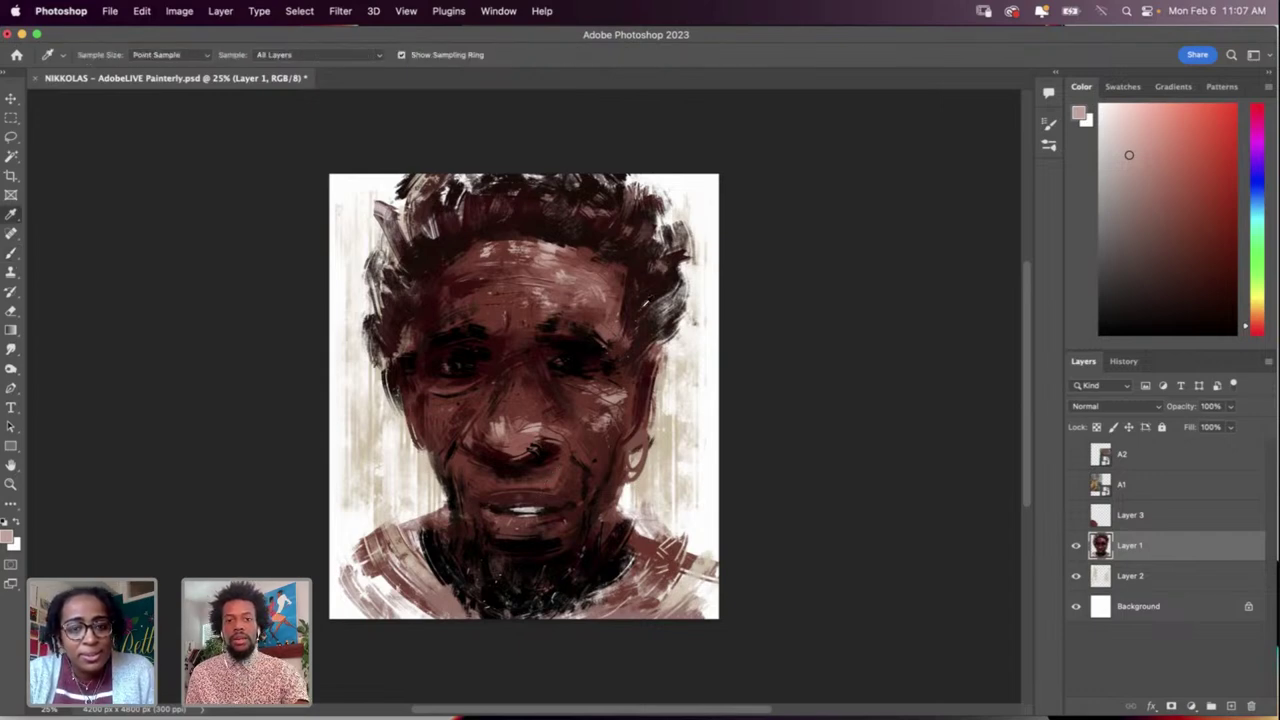
key("r")
key("super+z")
left_click_drag(654, 436, 656, 381)
left_click_drag(653, 377, 657, 362)
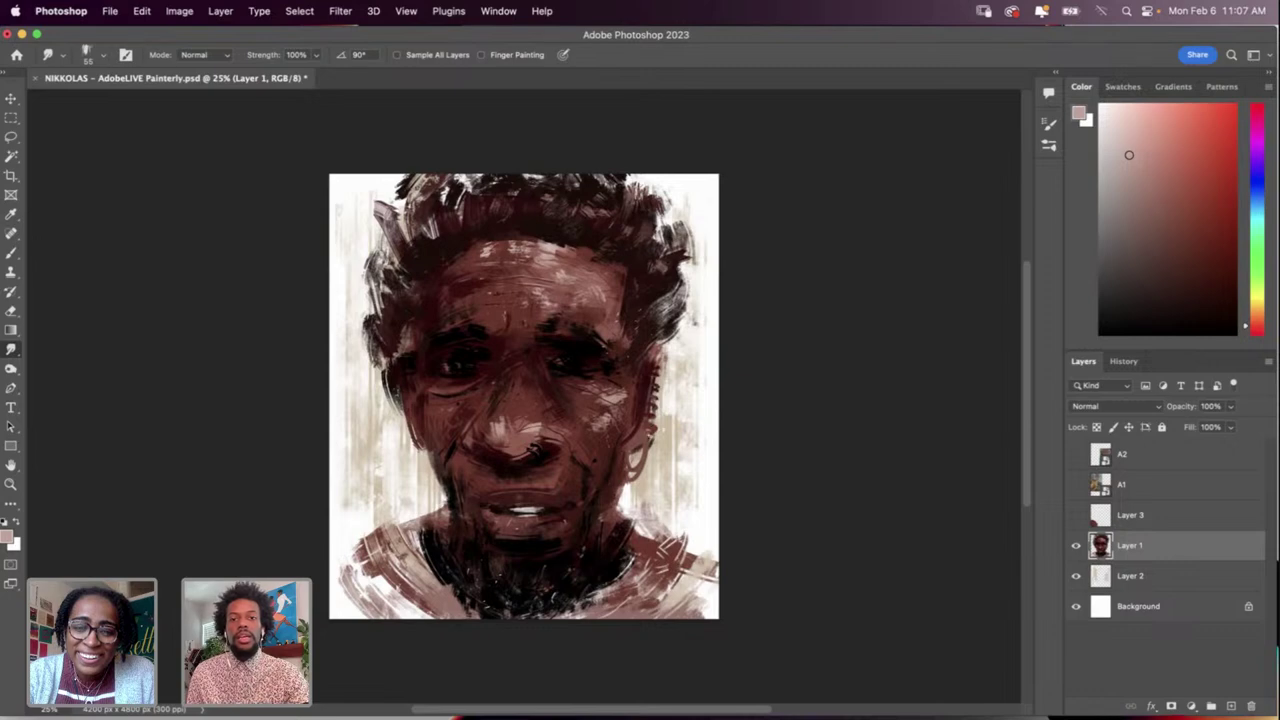
key("super+shift+z")
Step: Sample the beige background colour just outside the ear for the brush
key("i")
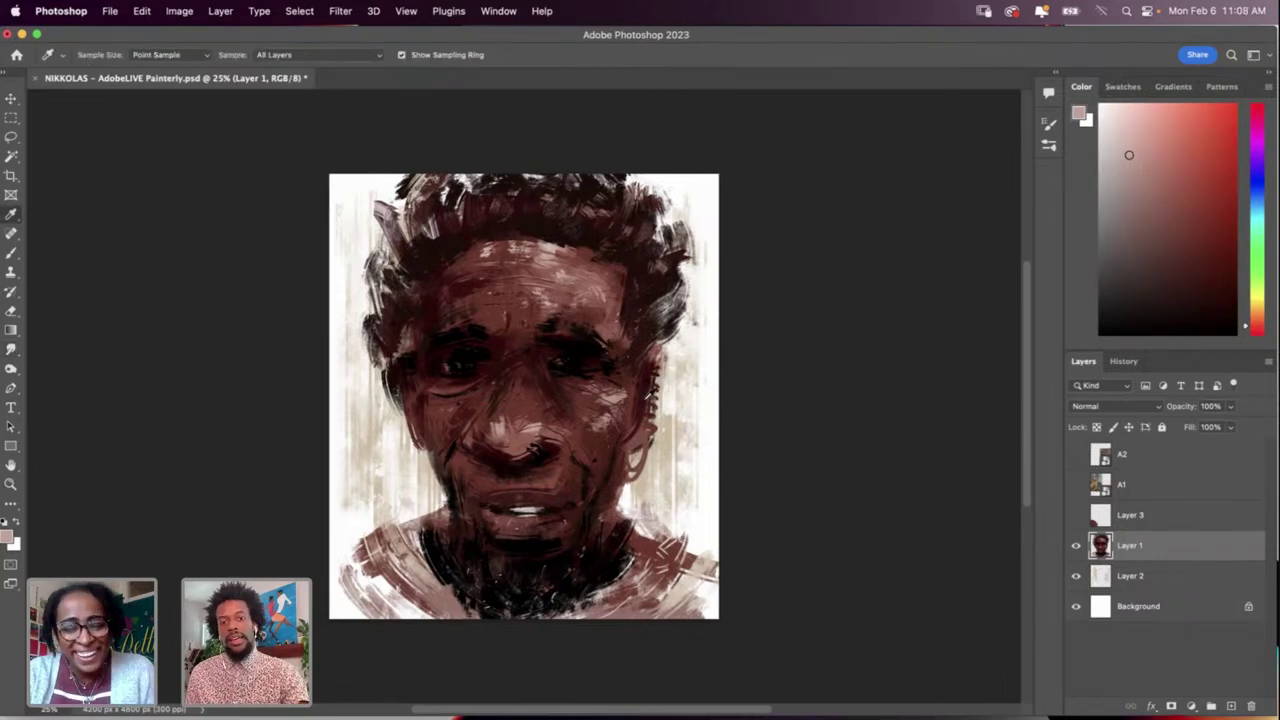
left_click(668, 431)
key("b")
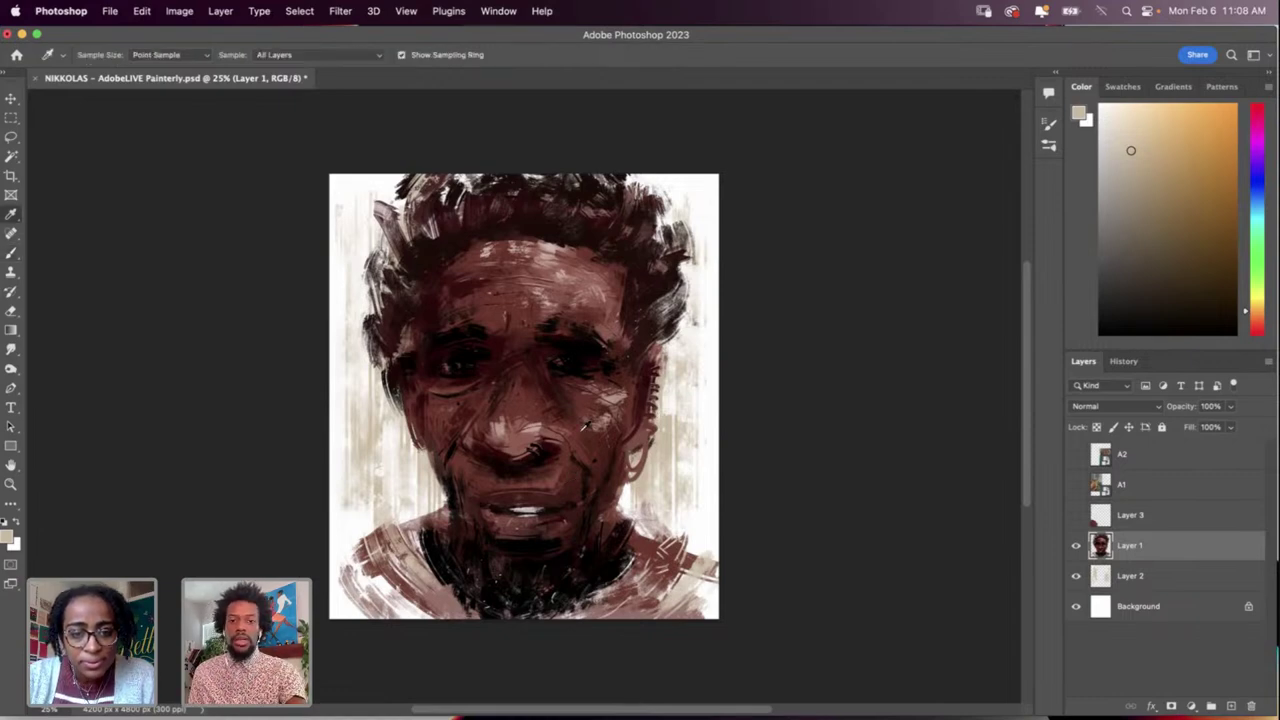
Step: Sample dark maroon from inside the ear and enlarge the bristle brush
left_click(641, 400, "alt")
right_click(652, 408)
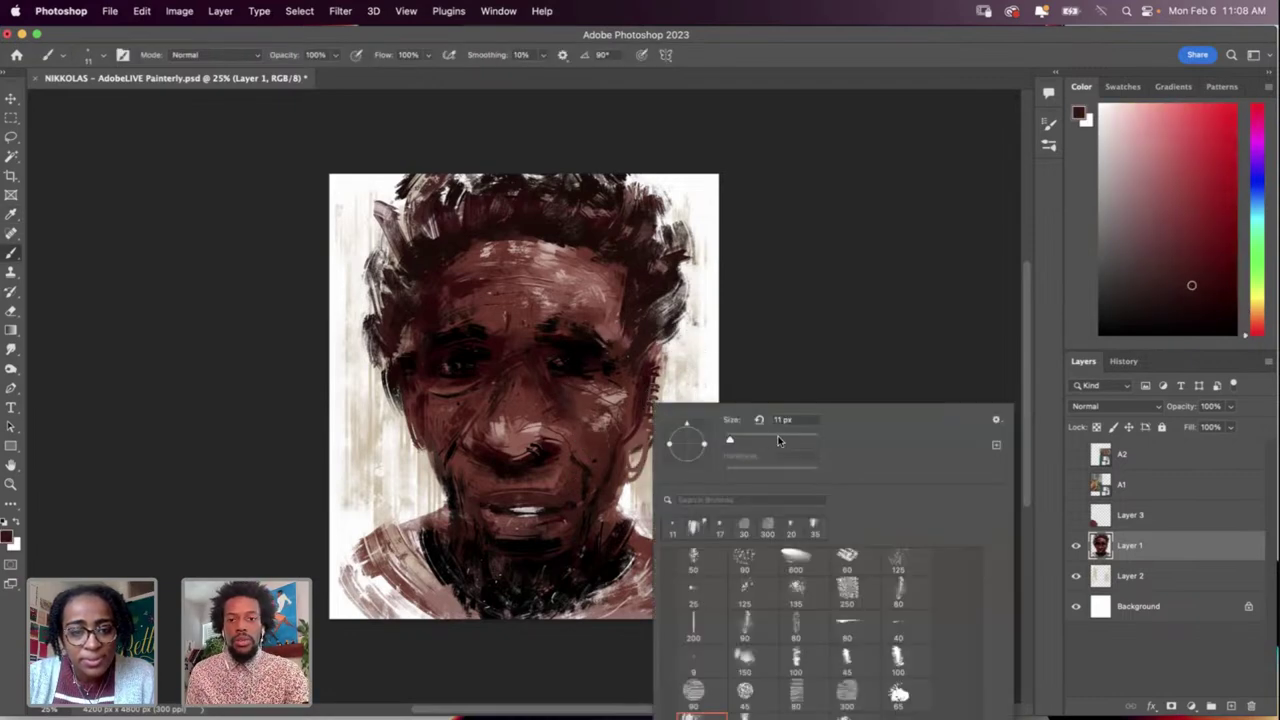
left_click(781, 439)
left_click(622, 385)
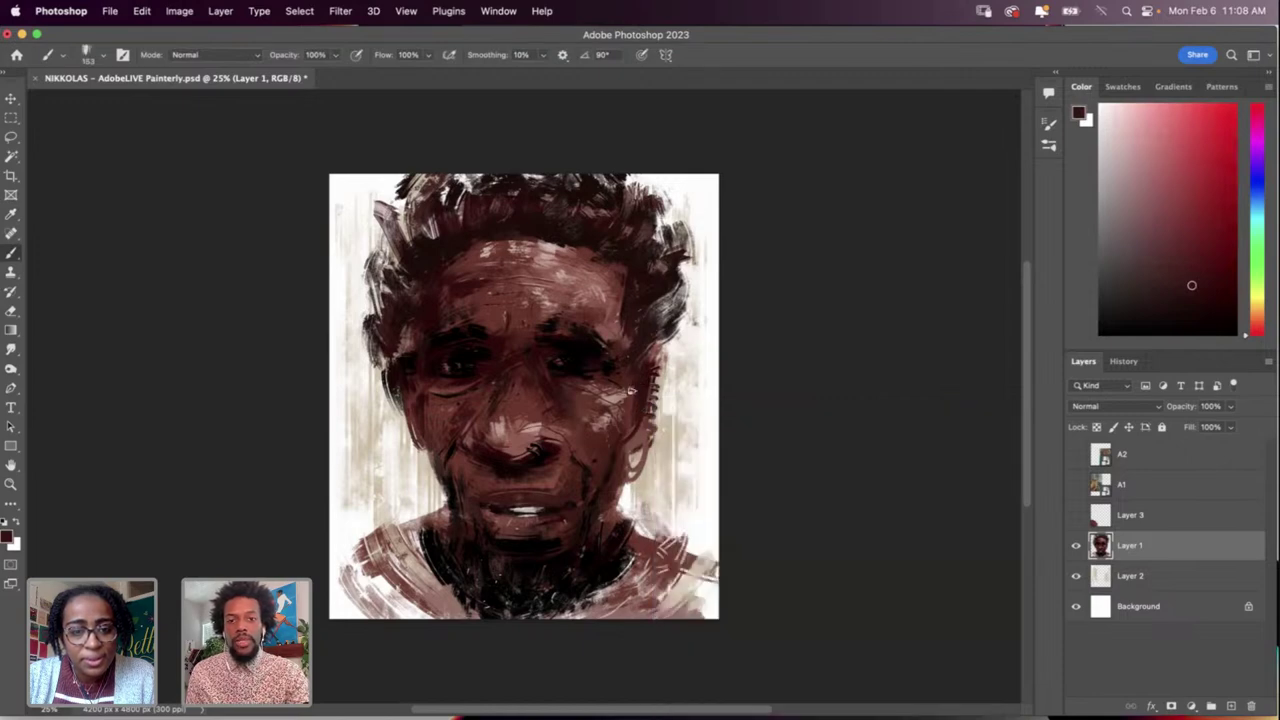
key("alt")
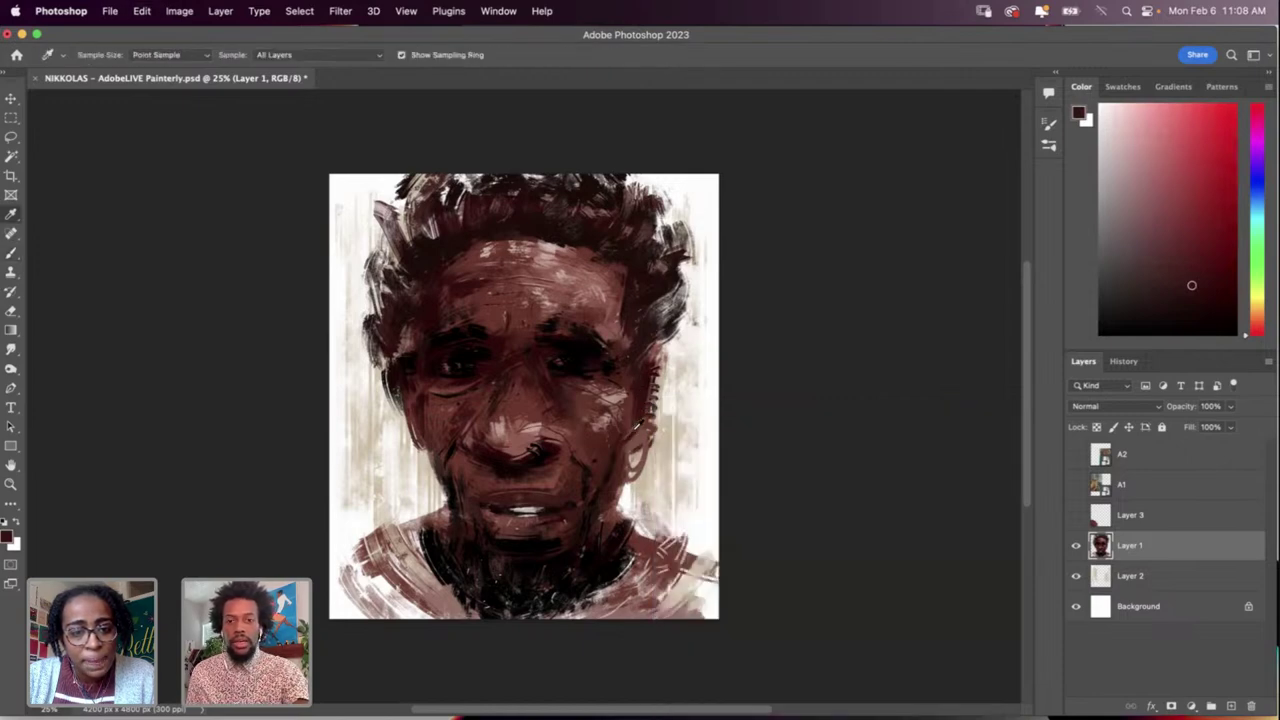
left_click(644, 403, "alt")
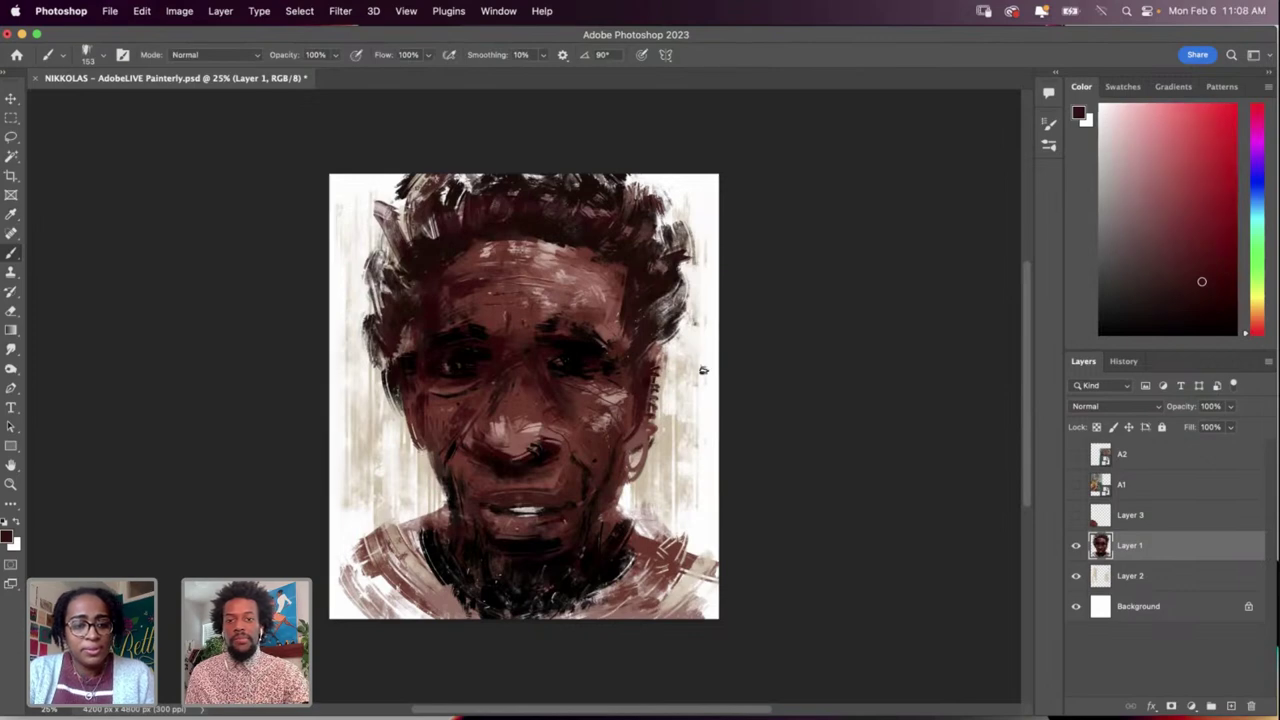
Step: Outline the upper ear on the portrait's right side with a freehand lasso selection
key("l")
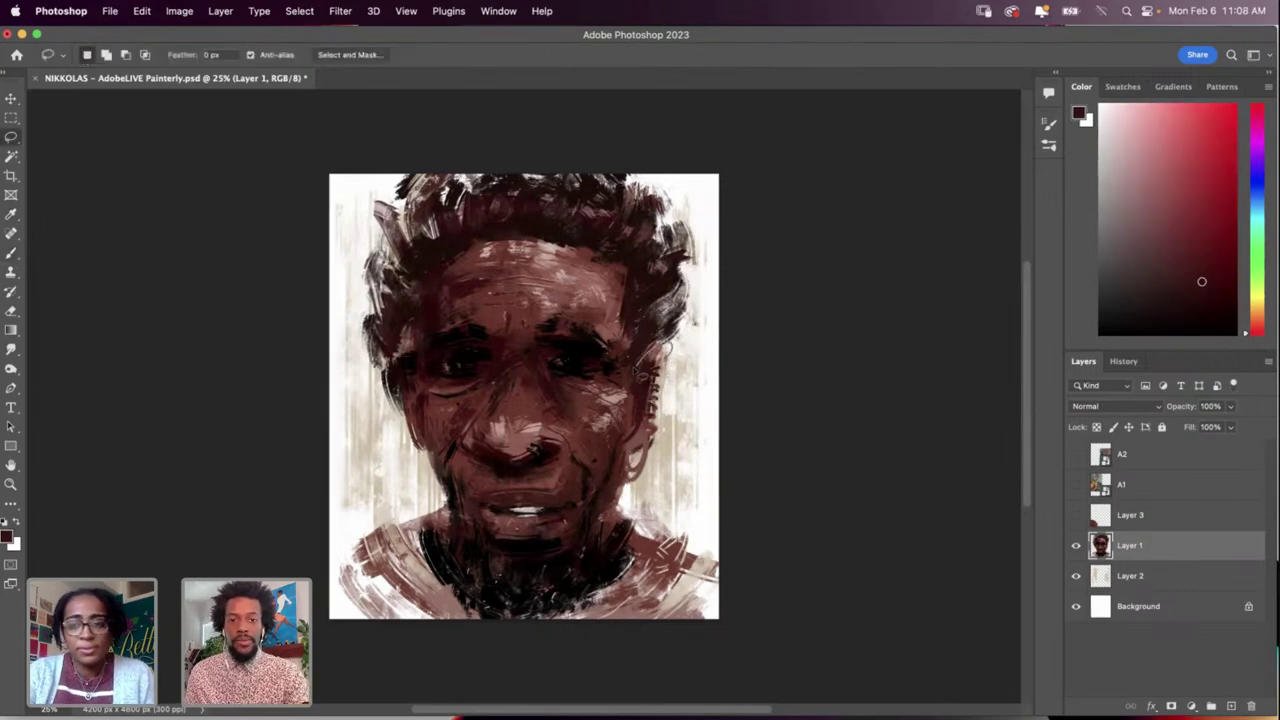
left_click_drag(675, 355, 666, 371)
right_click(667, 372)
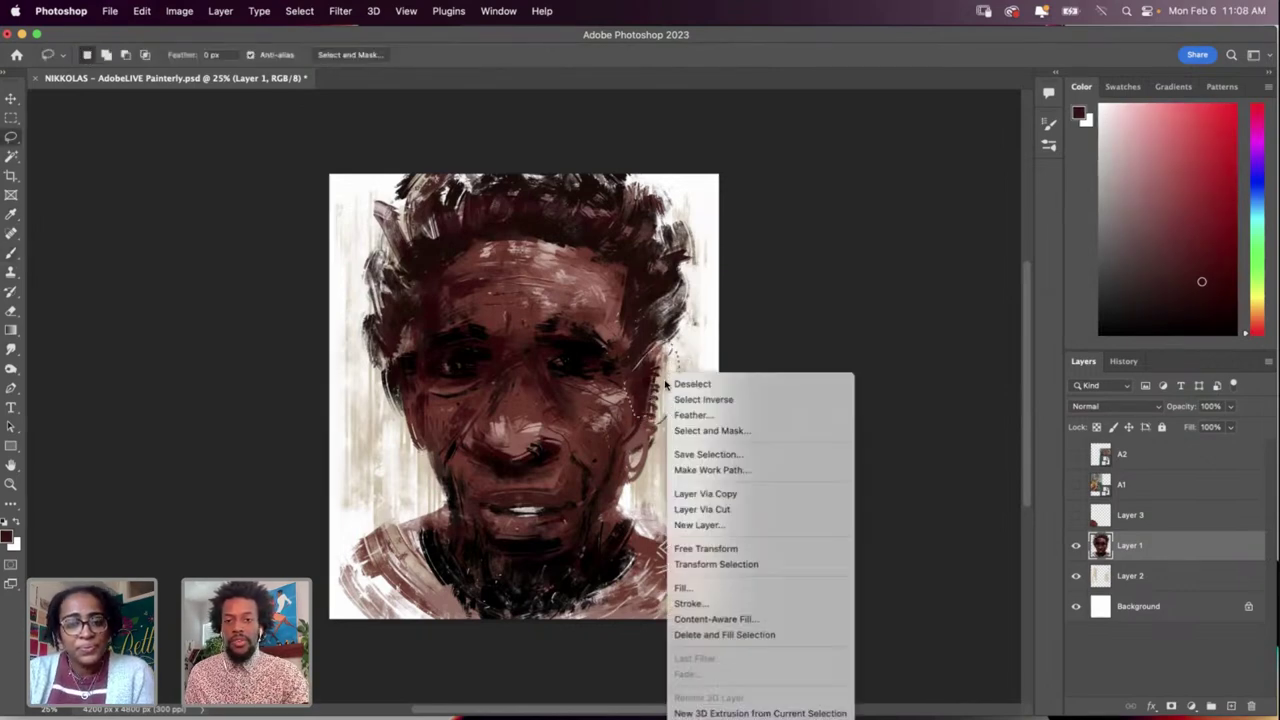
left_click(624, 421)
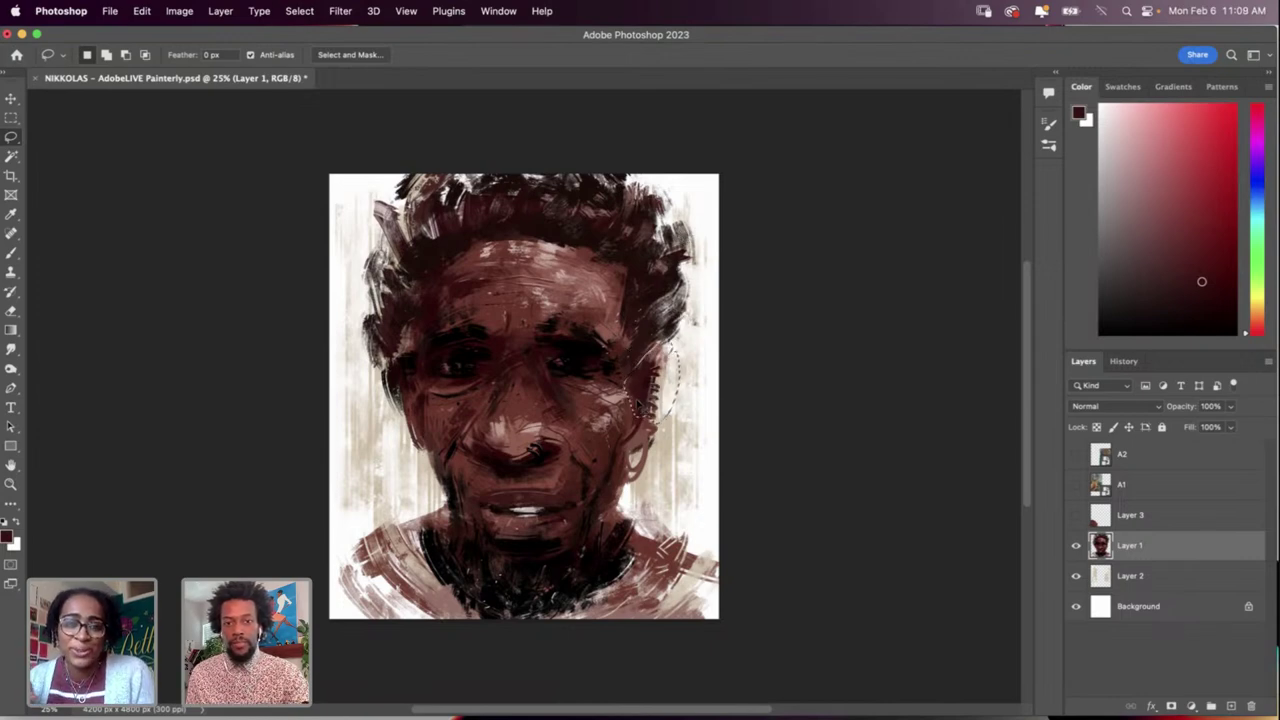
Step: Toggle the visibility of Layer 1 repeatedly to compare the canvas with and without the painted portrait
left_click(1076, 546)
left_click(1077, 548)
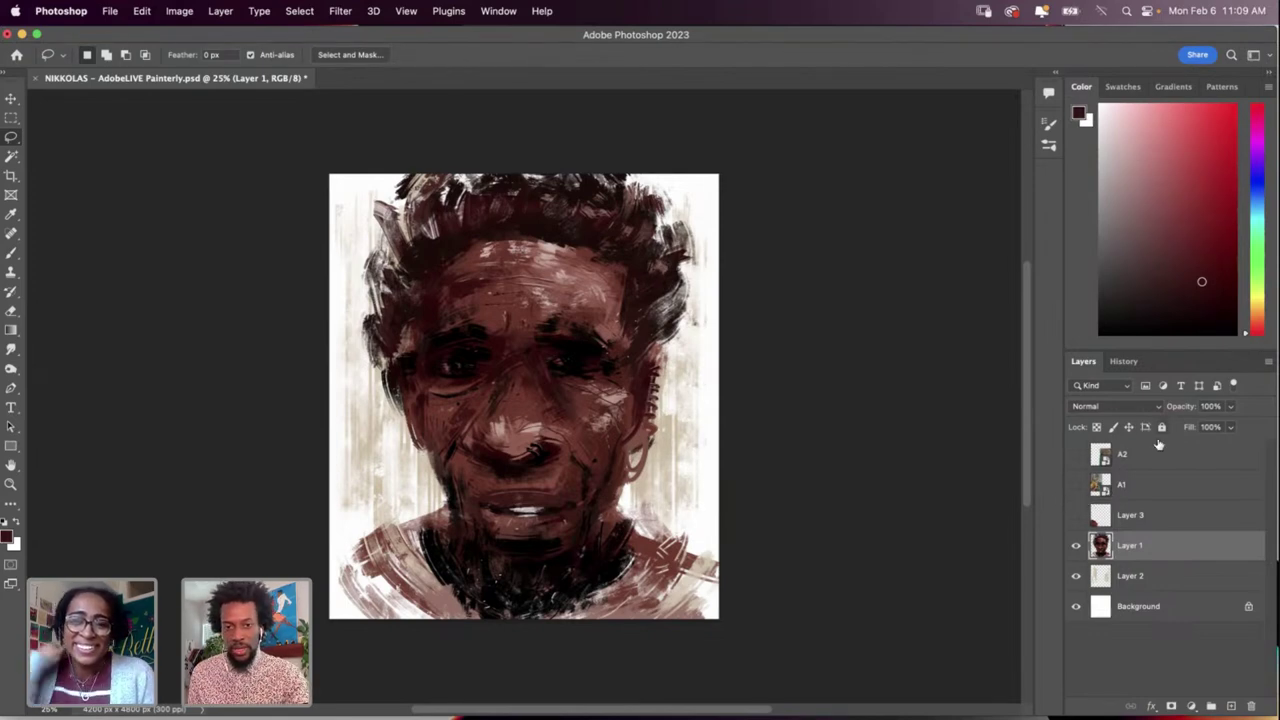
left_click(1076, 546)
left_click(1076, 546)
left_click(1076, 546)
left_click(1076, 546)
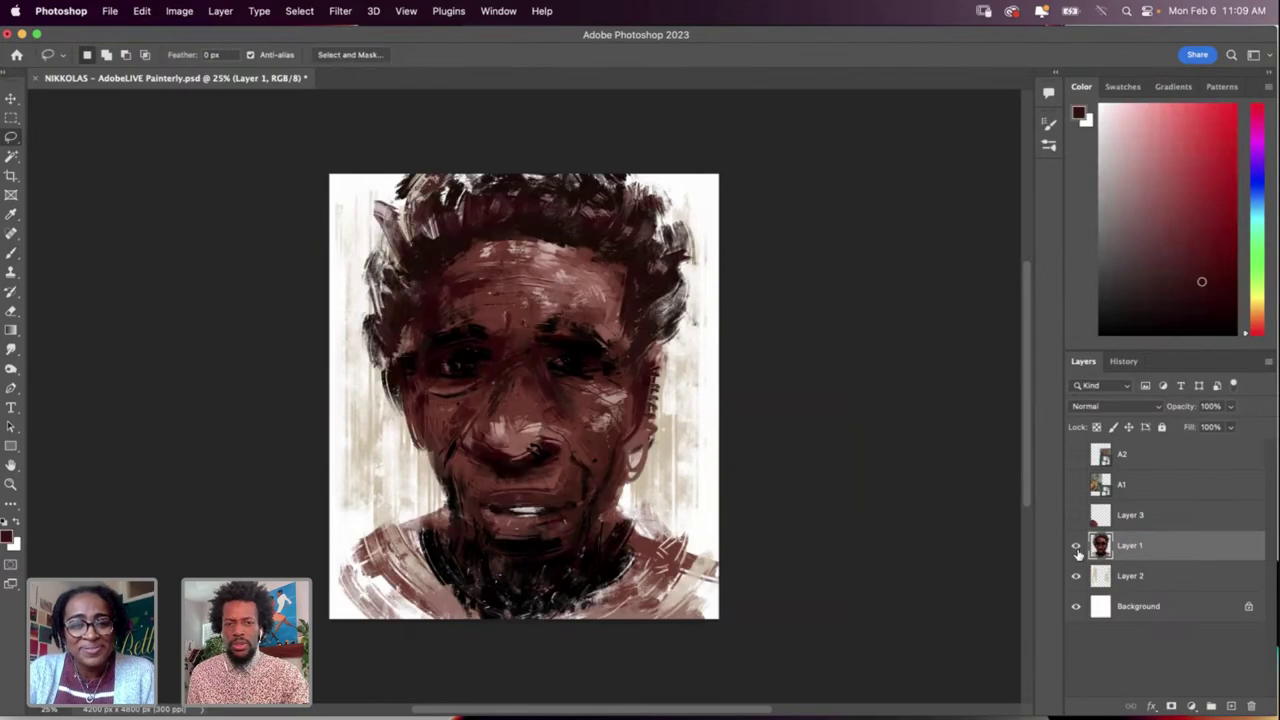
left_click(1076, 546)
left_click(1076, 546)
left_click(1076, 546)
left_click(1076, 546)
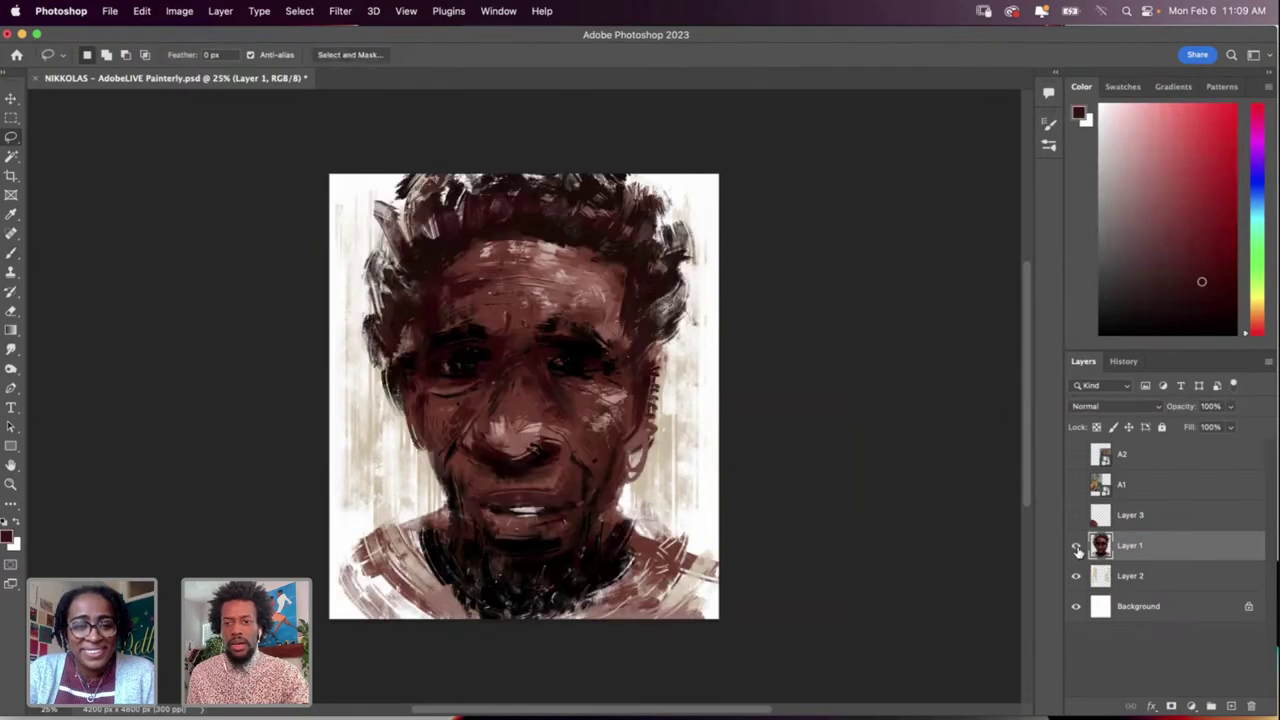
left_click(1076, 546)
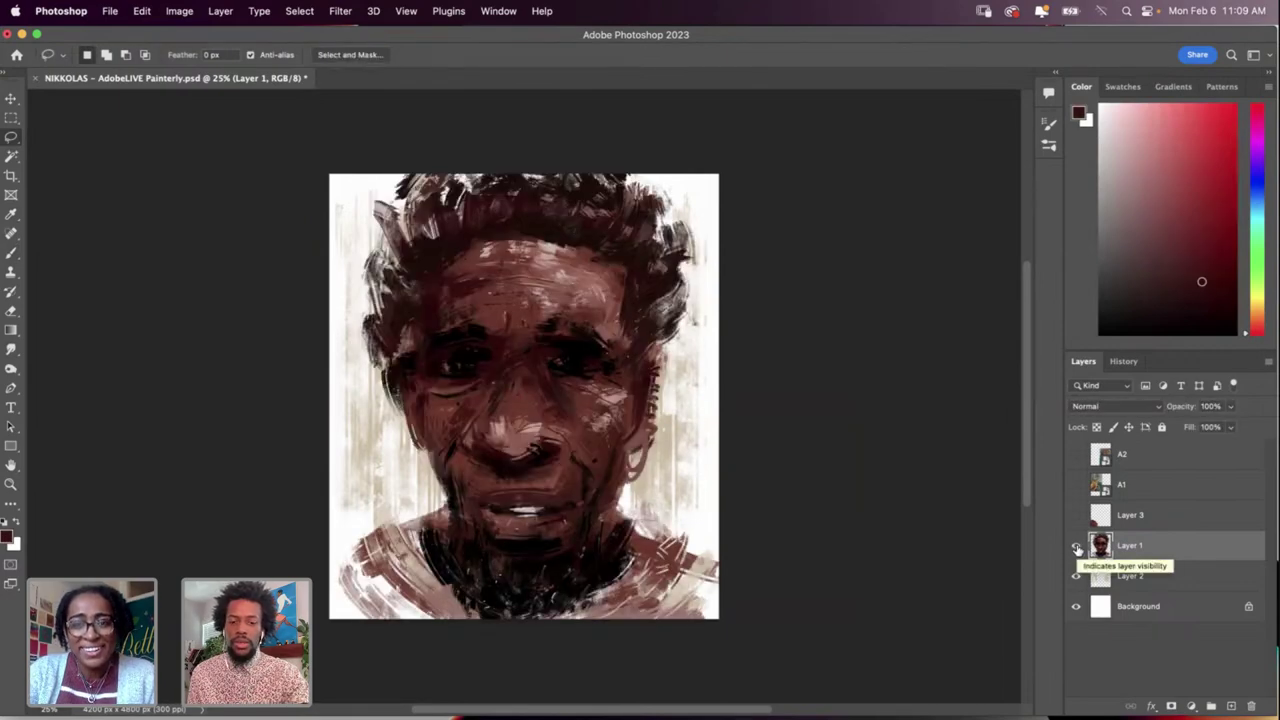
left_click(1076, 546)
left_click(1076, 546)
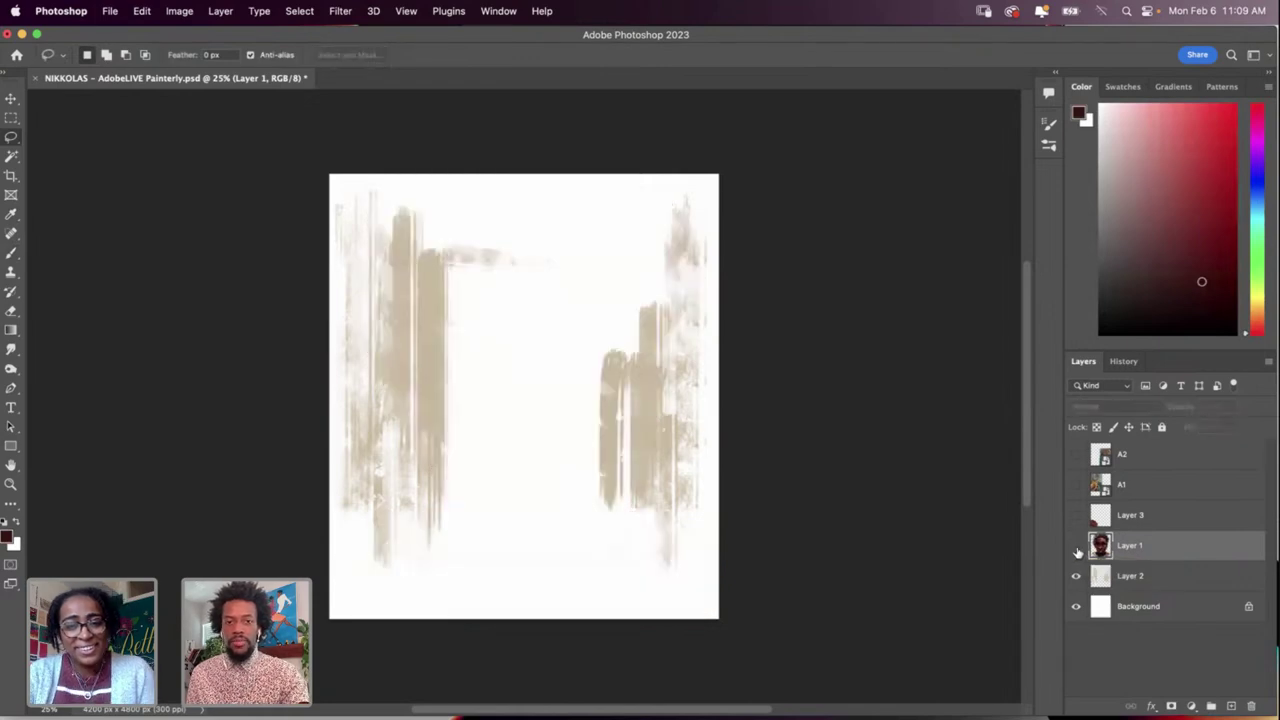
left_click(1076, 546)
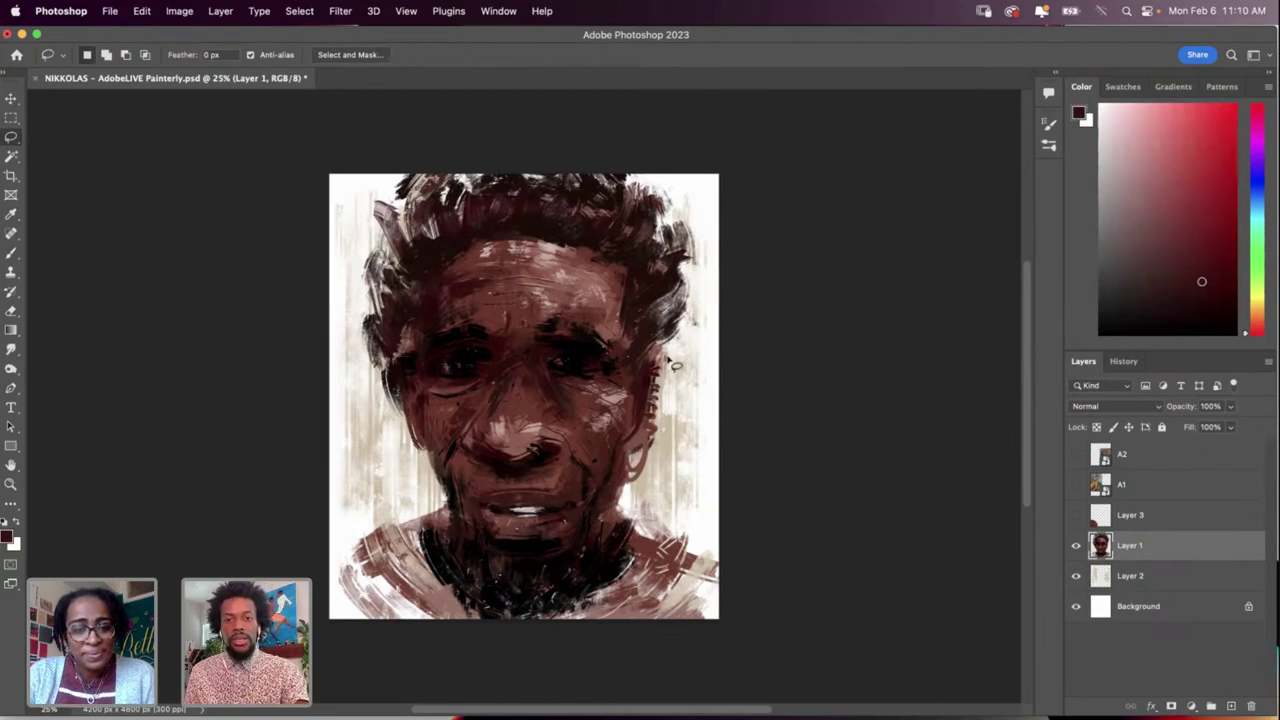
Step: Lasso the whole ear on the portrait's right side above the earring and cut it from Layer 1 onto a new layer
mouse_move(672, 344)
left_mouse_down()
mouse_move(628, 382)
mouse_move(632, 406)
mouse_move(690, 371)
mouse_move(703, 315)
mouse_move(692, 326)
left_mouse_up()
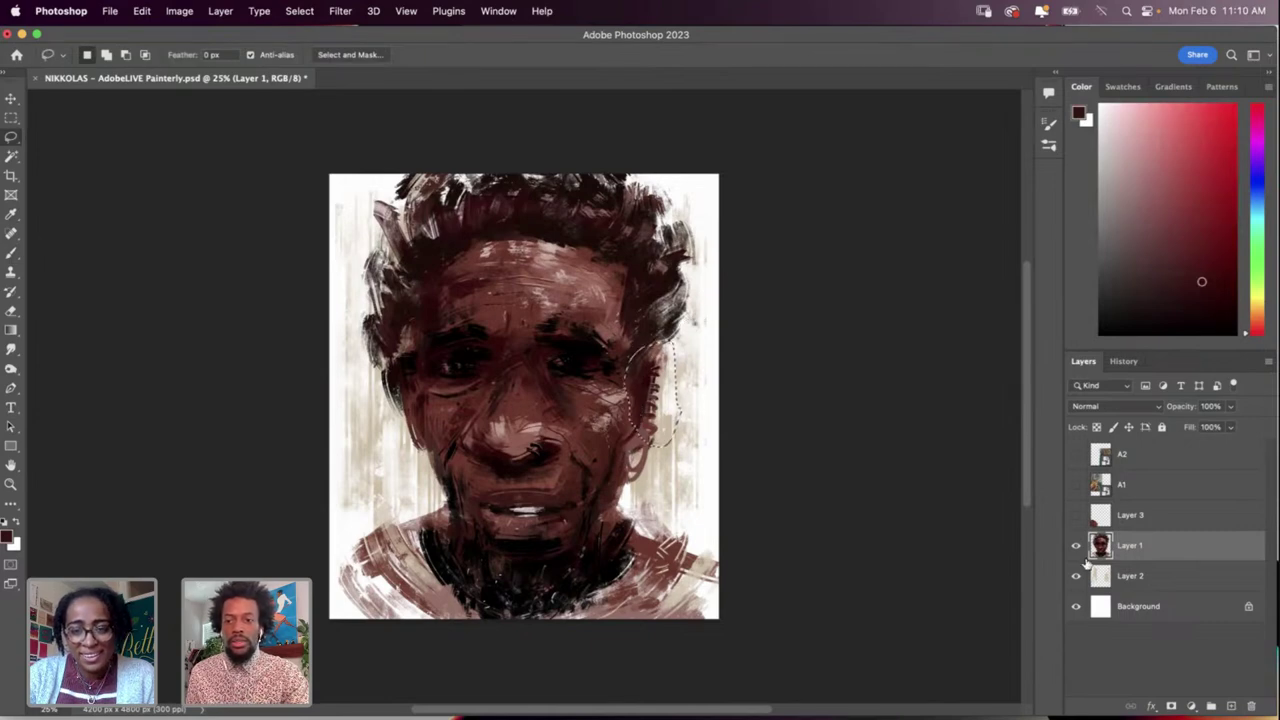
left_click(1076, 546)
left_click(1076, 546)
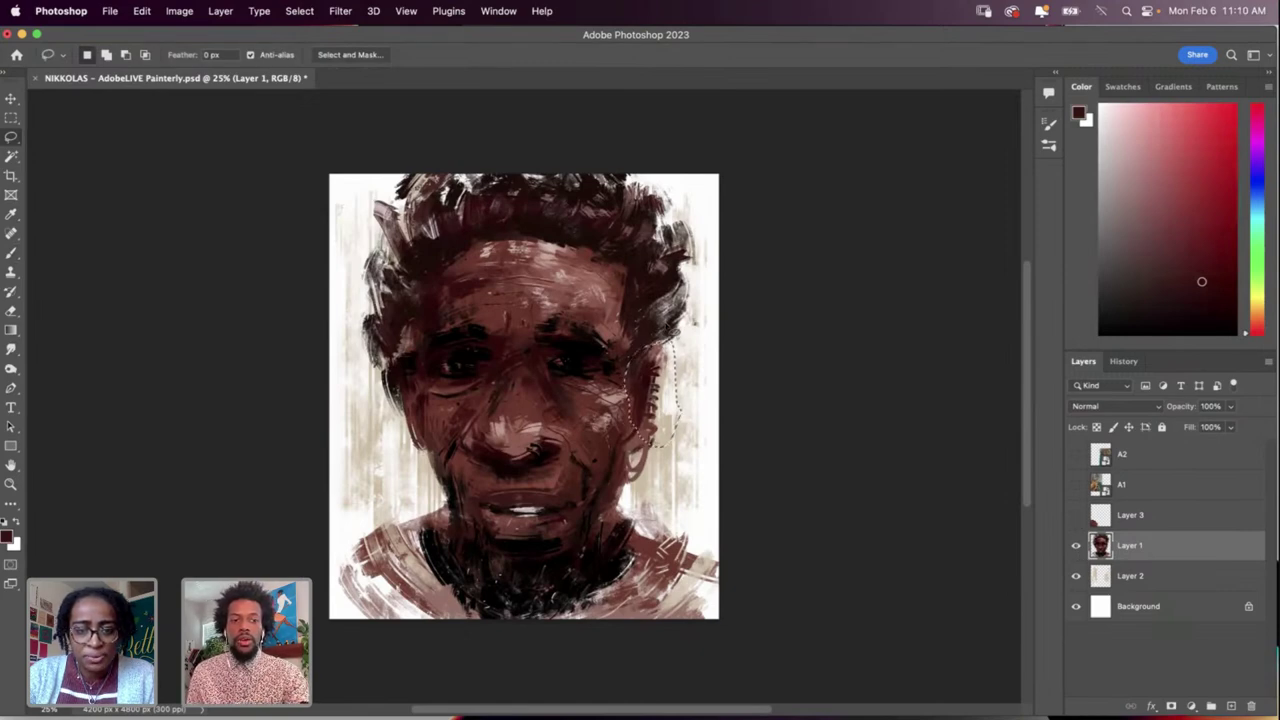
right_click(660, 392)
left_click(712, 525)
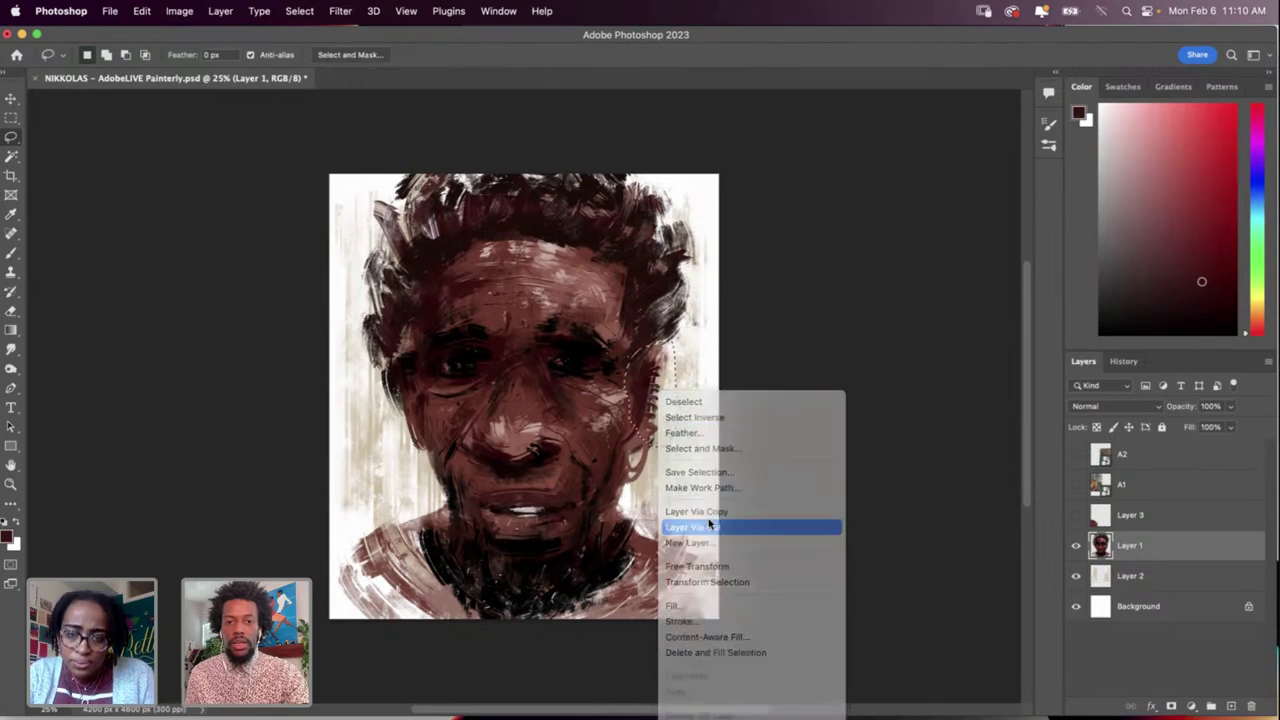
Step: Warp the cut-out ear so its upper outer edge bulges outward from the head, and apply the transformation
key("ctrl+t")
right_click(667, 390)
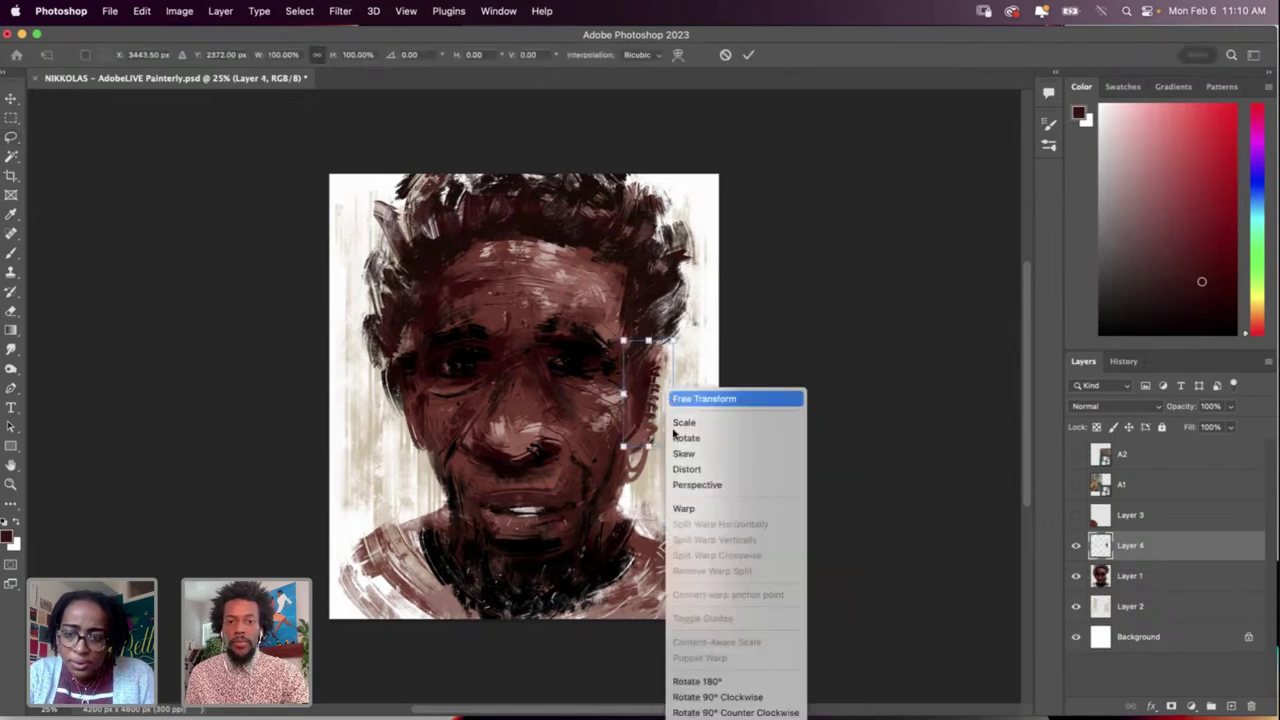
left_click(699, 512)
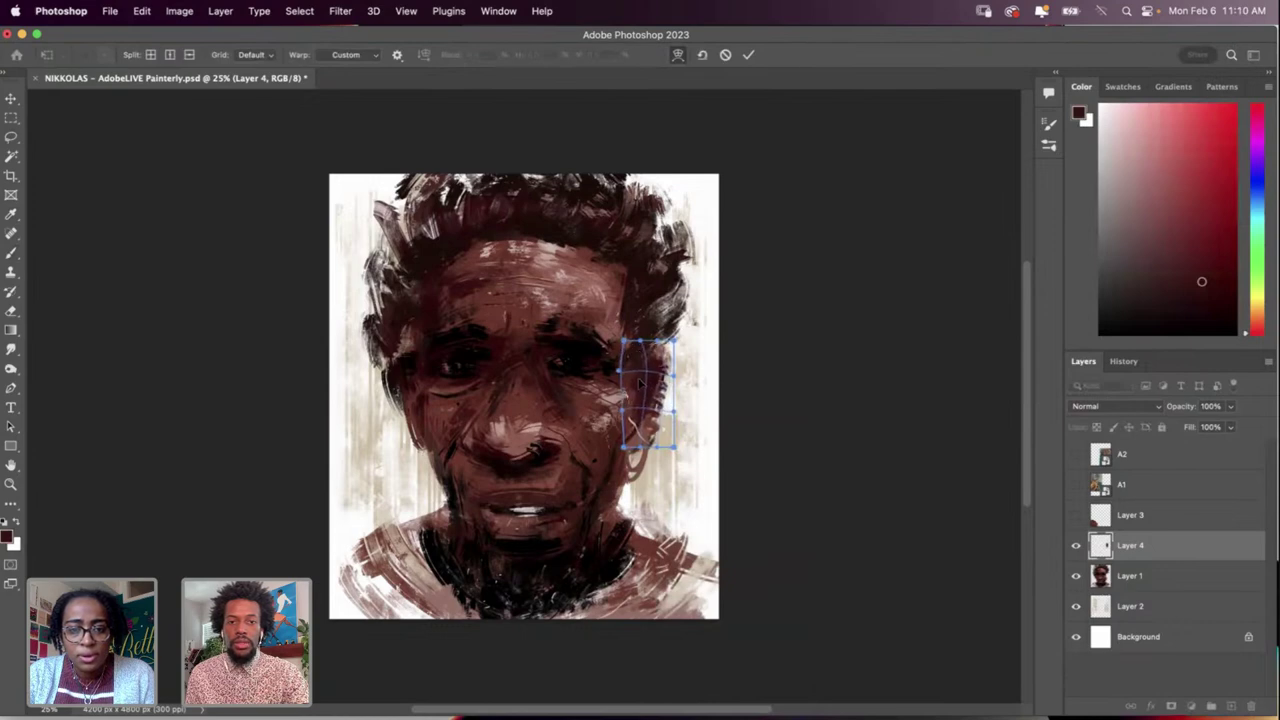
left_click_drag(666, 375, 652, 411)
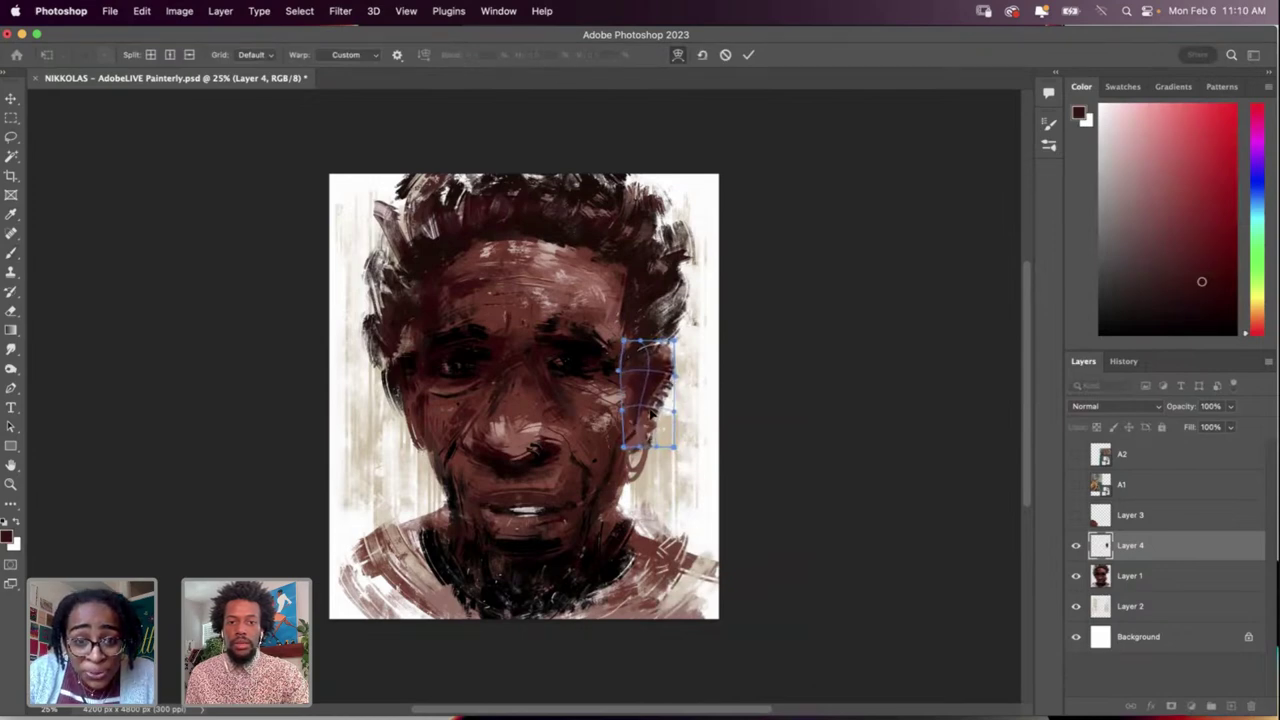
key("Return")
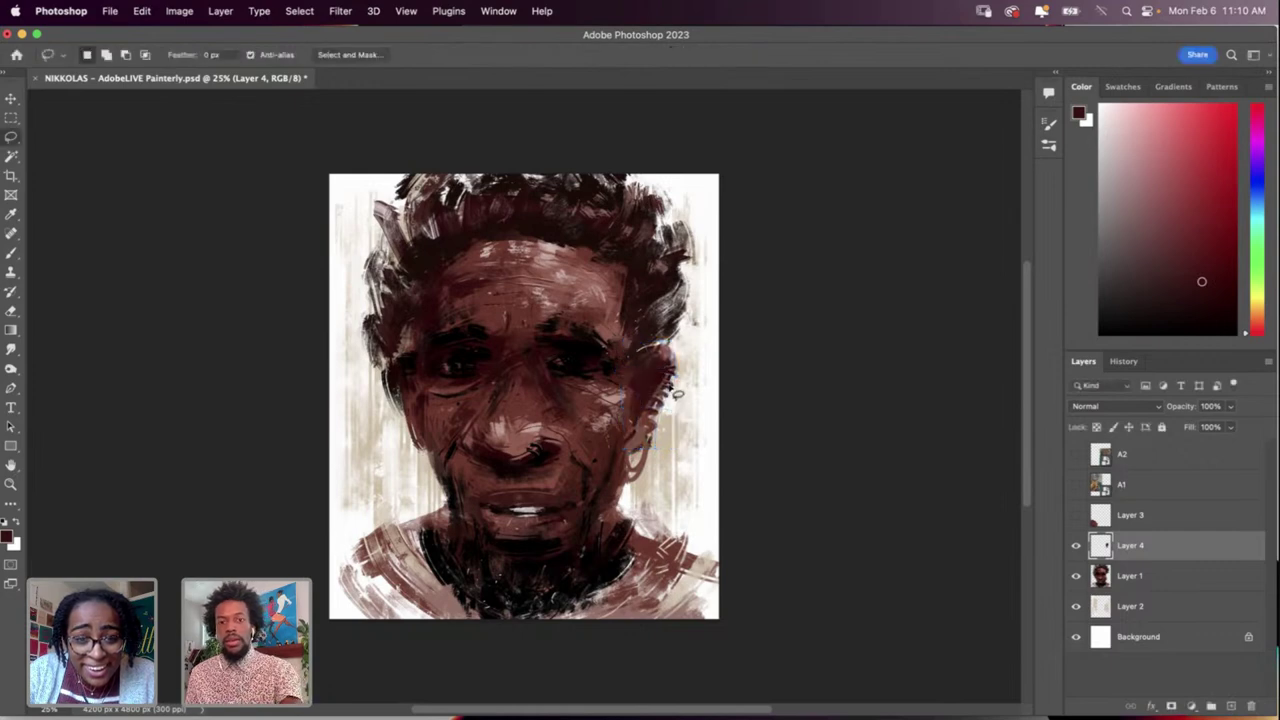
Step: Review the recent history states of the ear edit and return to the layer list
key("r")
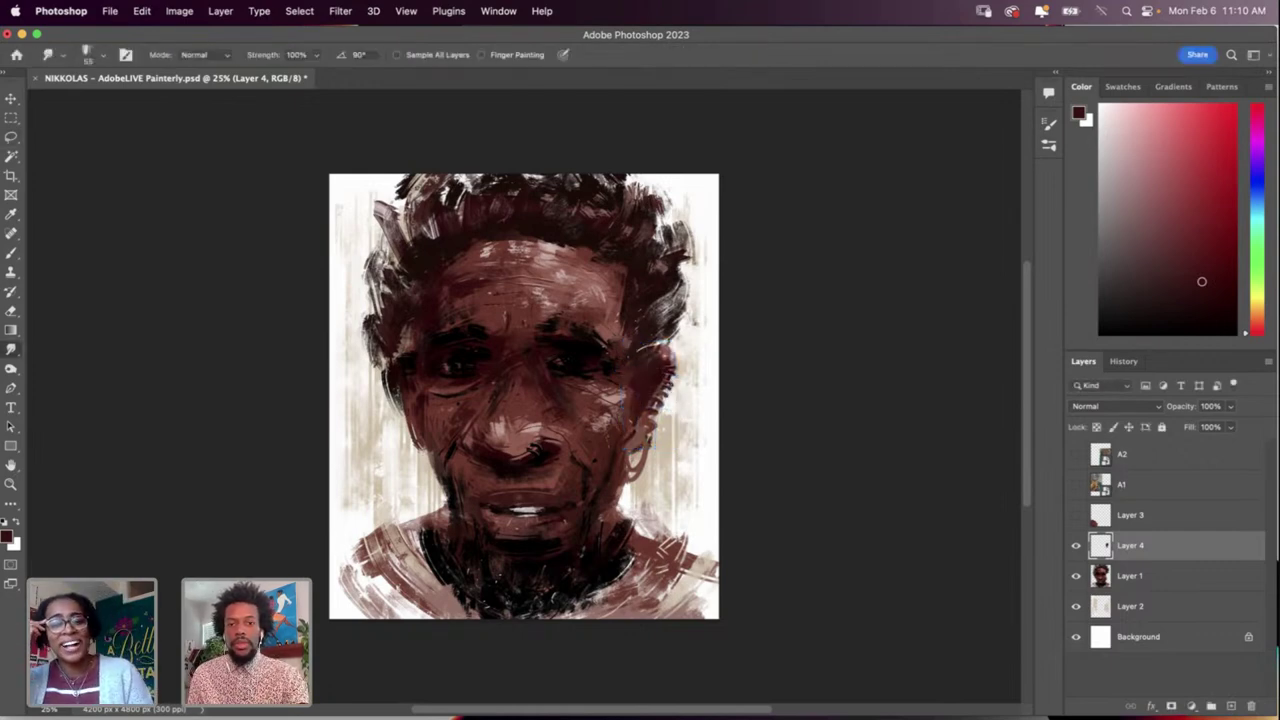
left_click(1125, 365)
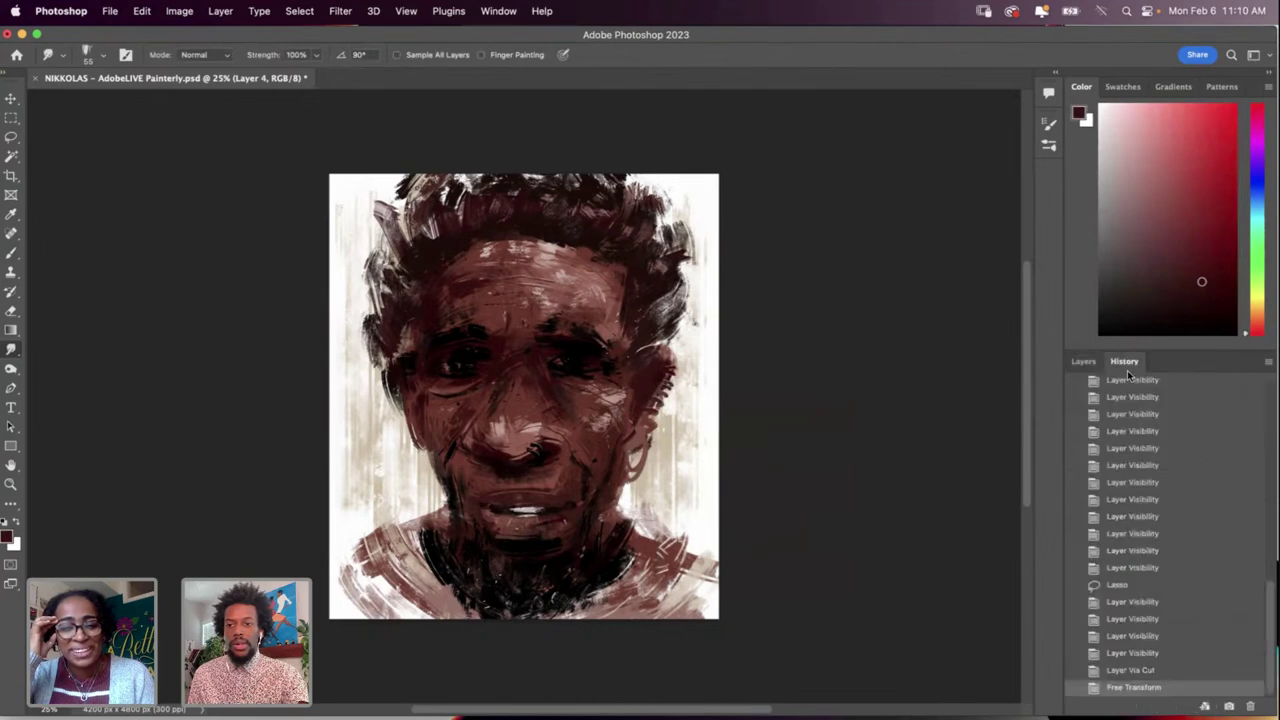
left_click(1126, 568)
key("super+z")
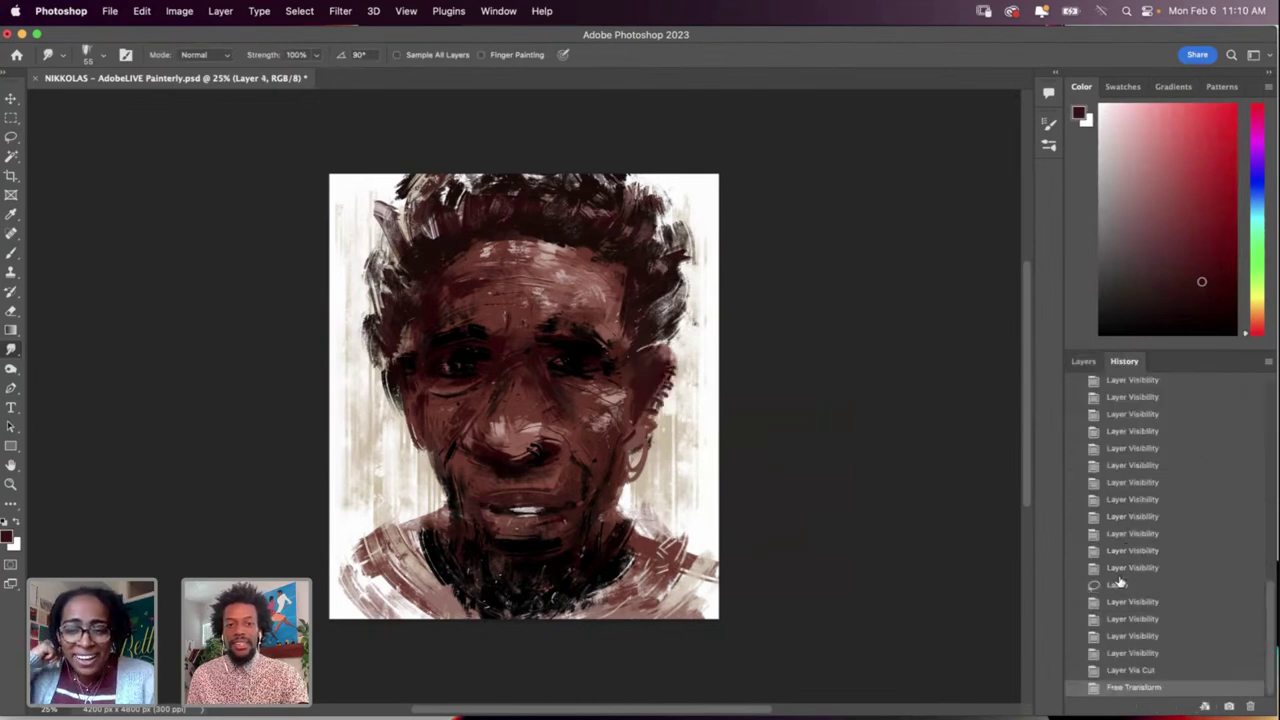
key("super+z")
key("super+z")
left_click(1083, 362)
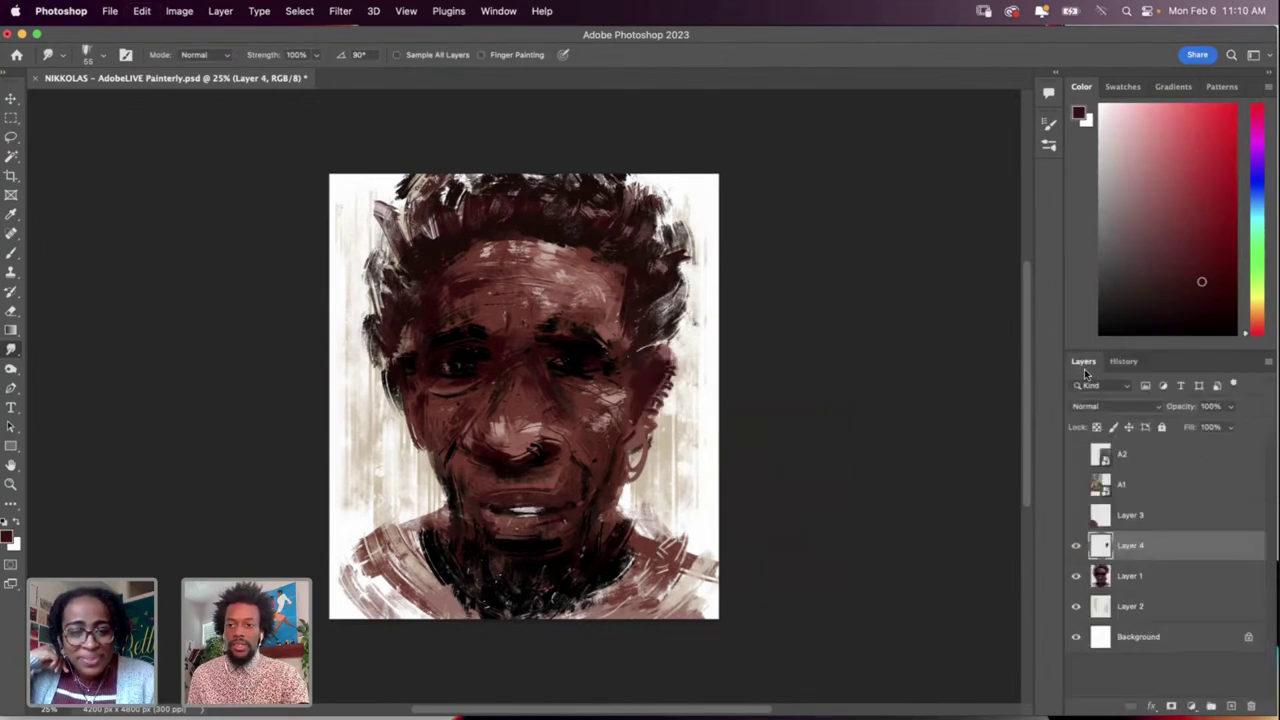
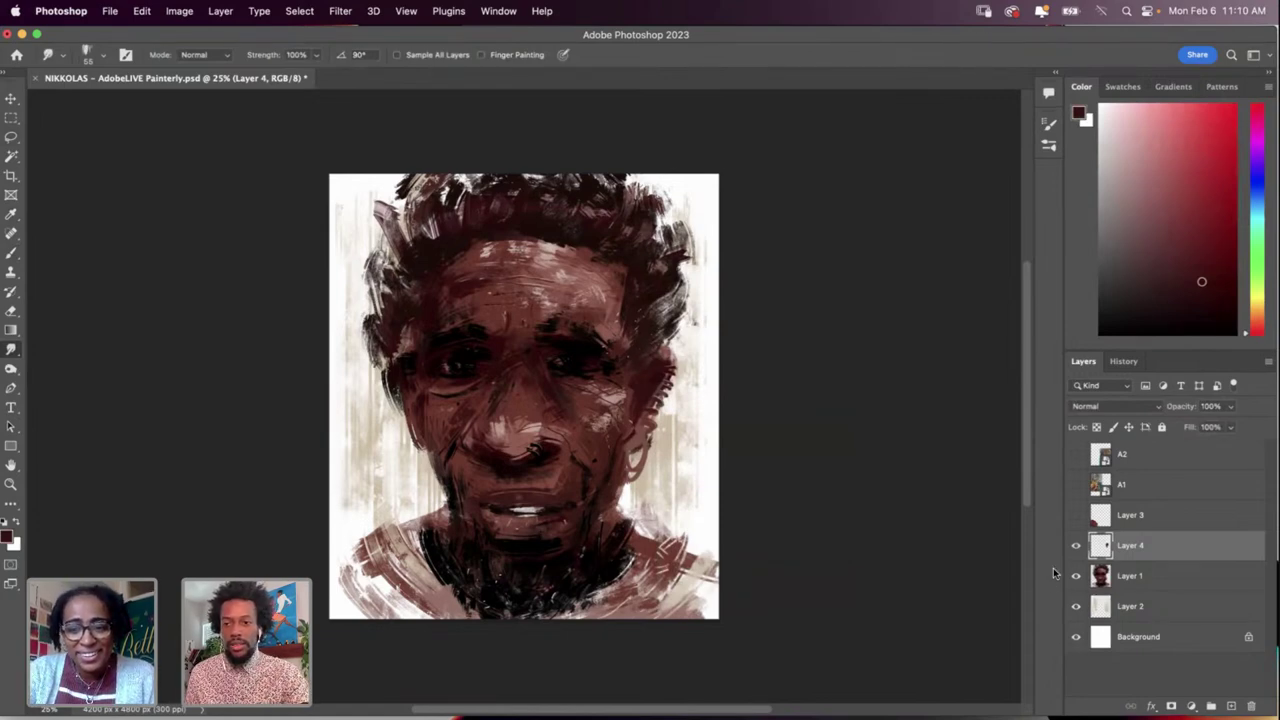
Step: Hide and reshow the warped ear layer to check it, and merge it down into Layer 1
left_click(1076, 548)
left_click(1076, 548)
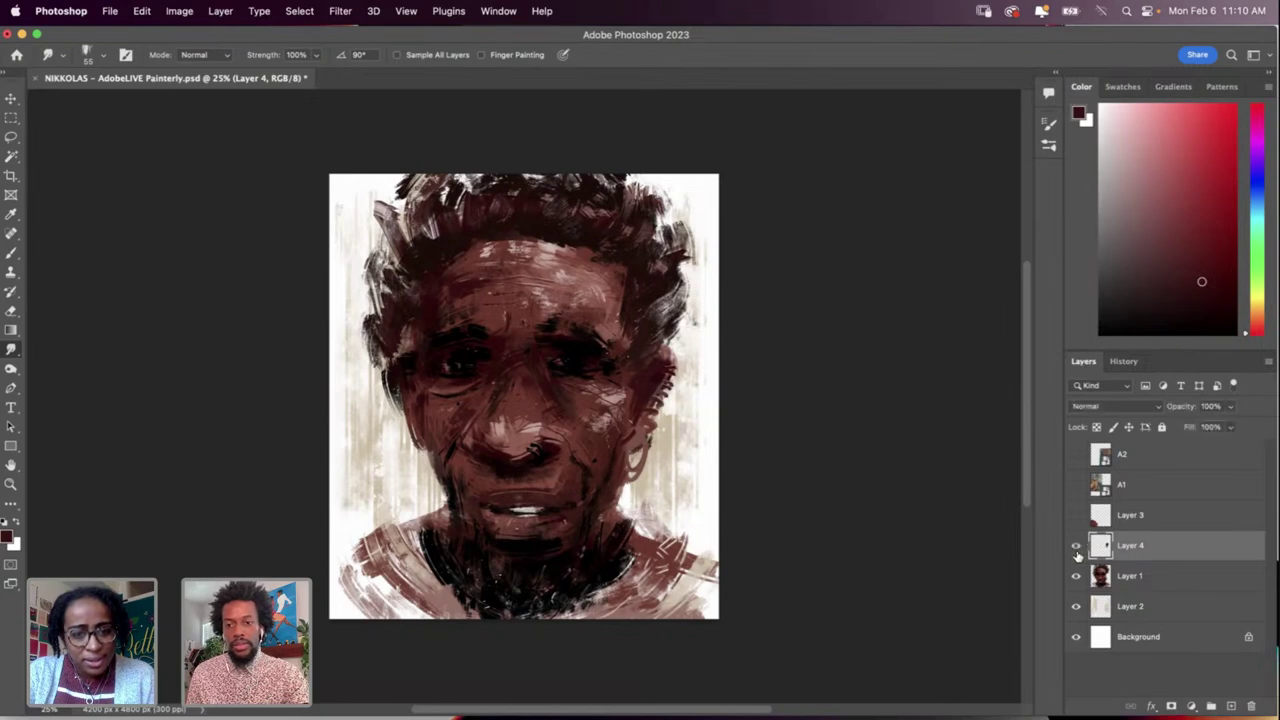
key("Delete")
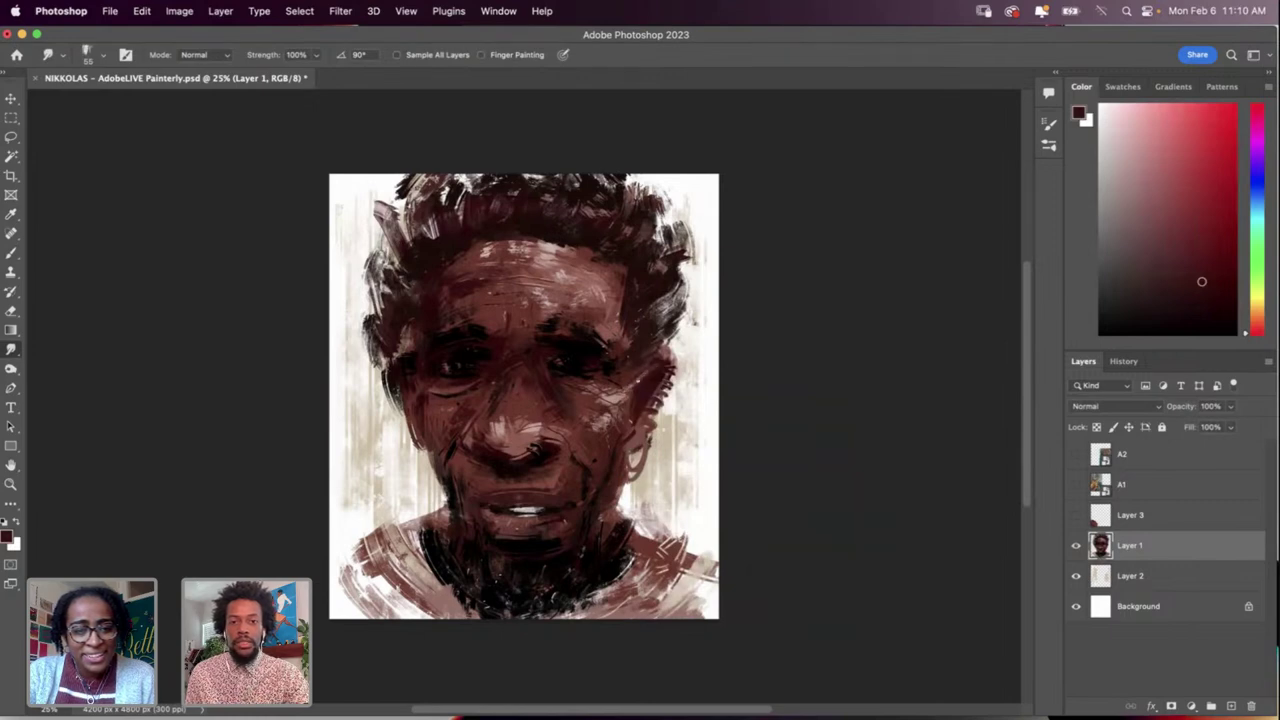
left_click_drag(649, 413, 641, 396)
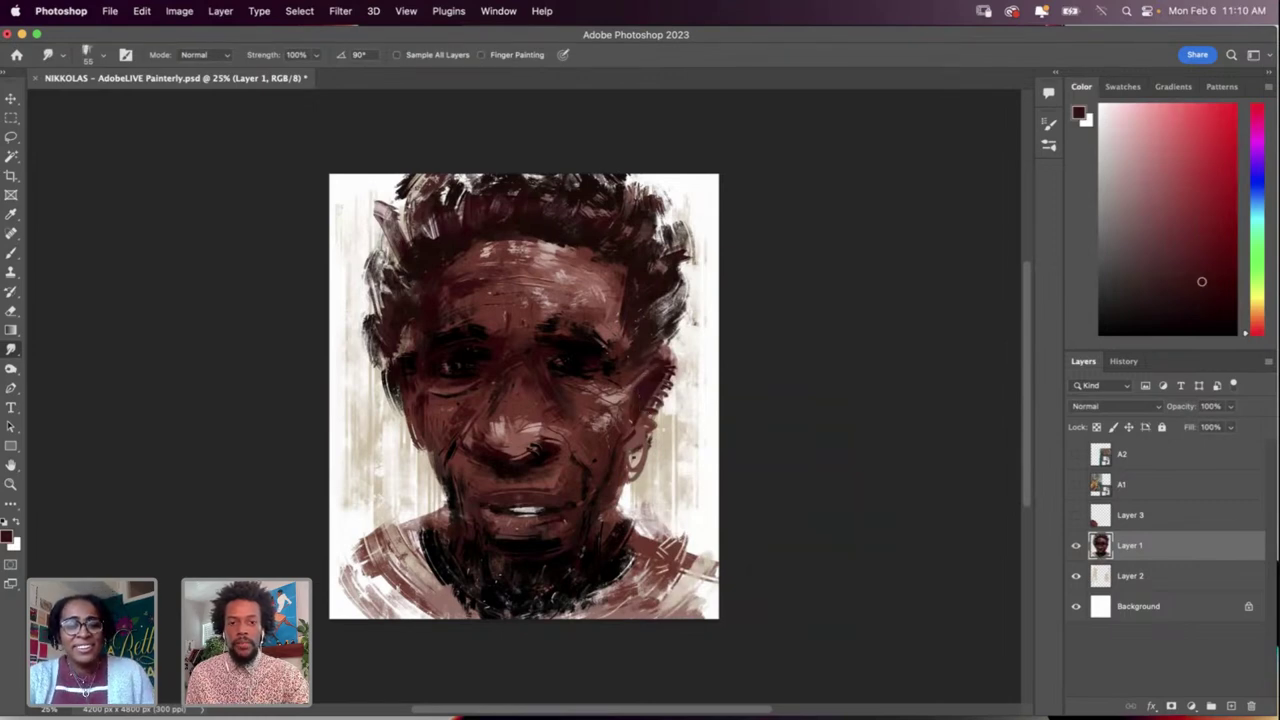
key("i")
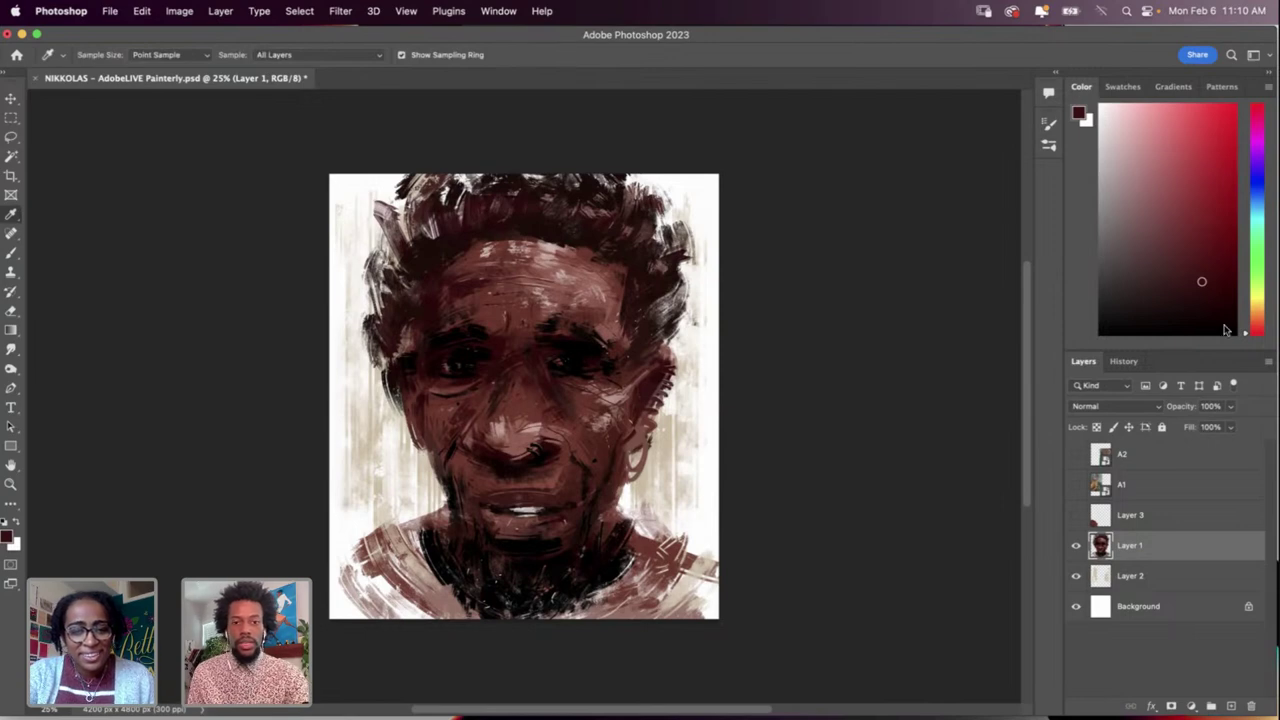
key("l")
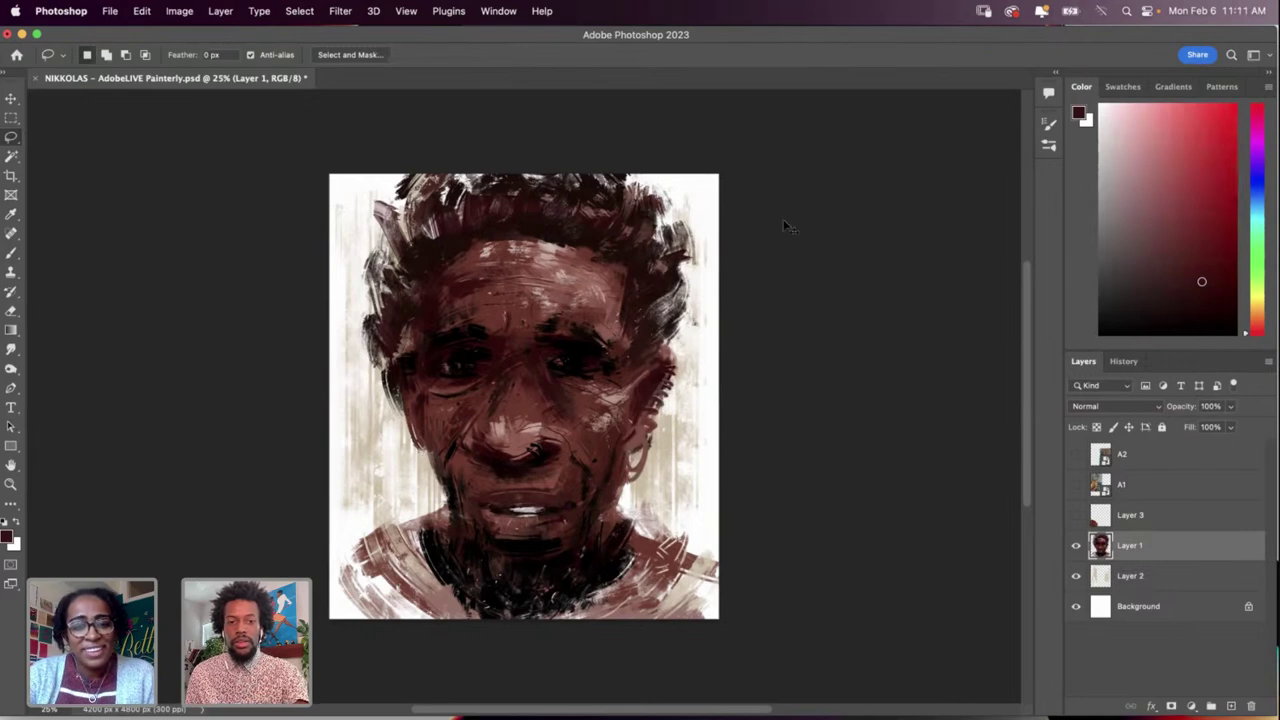
Step: Try shifting Layer 1's hue towards purple with a Hue/Saturation adjustment
key("super+u")
left_click_drag(1121, 151, 1073, 415)
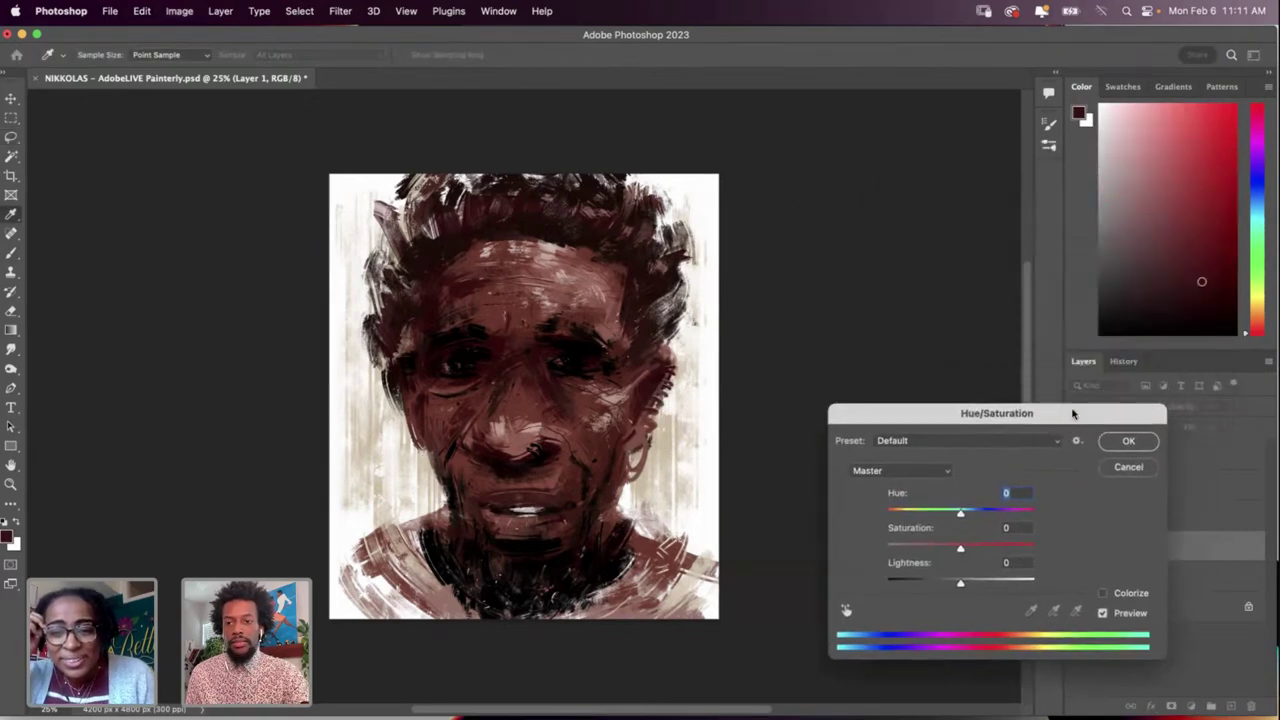
mouse_move(960, 514)
left_mouse_down()
mouse_move(977, 516)
mouse_move(948, 513)
left_mouse_up()
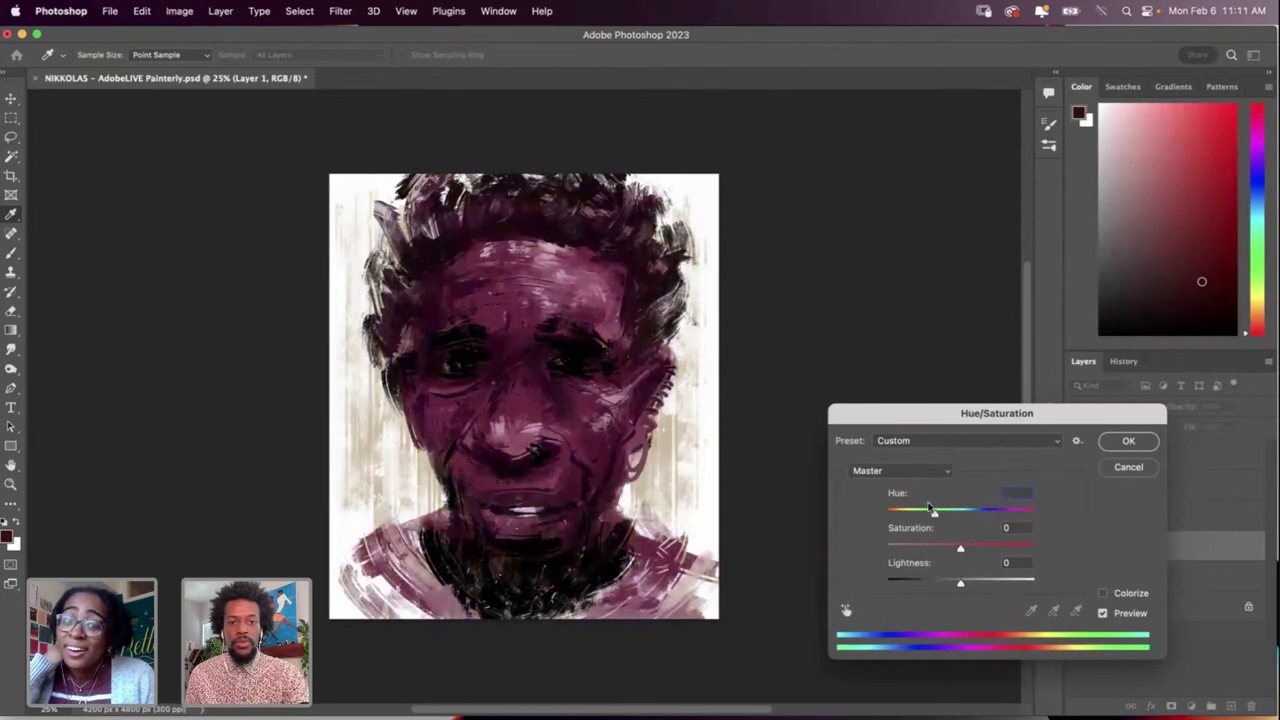
key("Escape")
Step: Hide and reshow Layer 1 to check what the portrait layer contains
key("l")
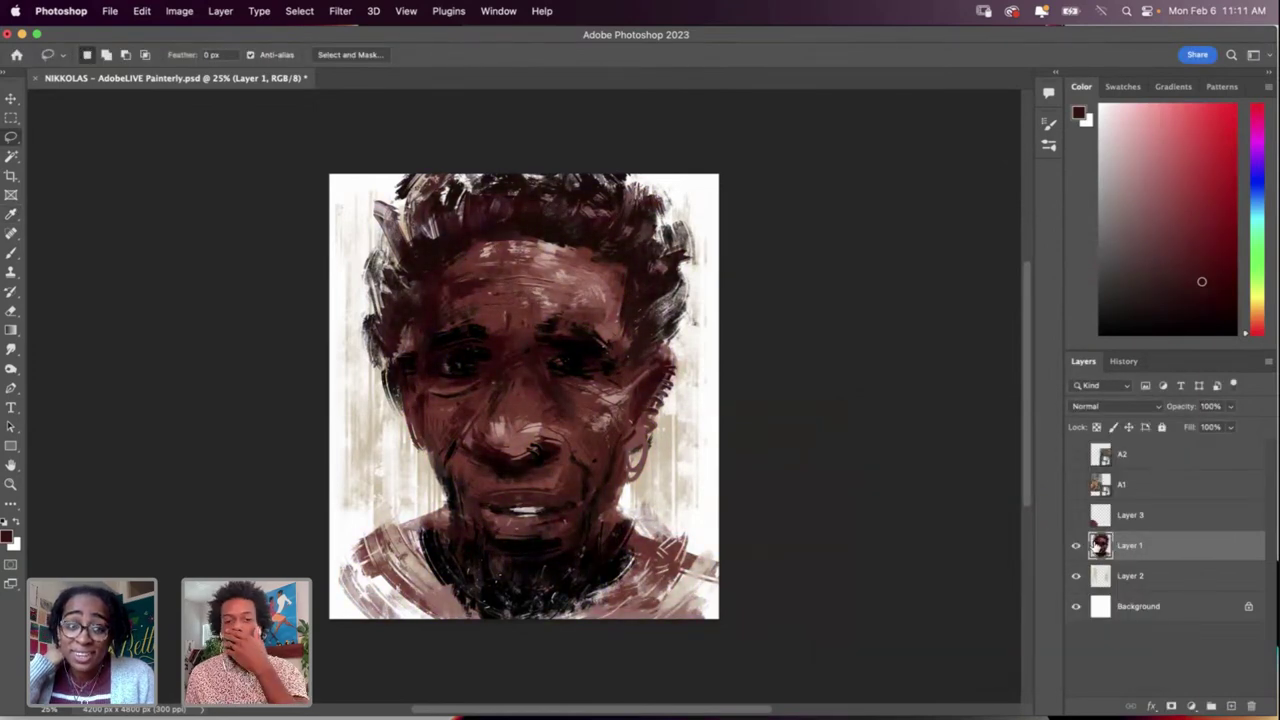
left_click(1076, 545)
left_click(1076, 545)
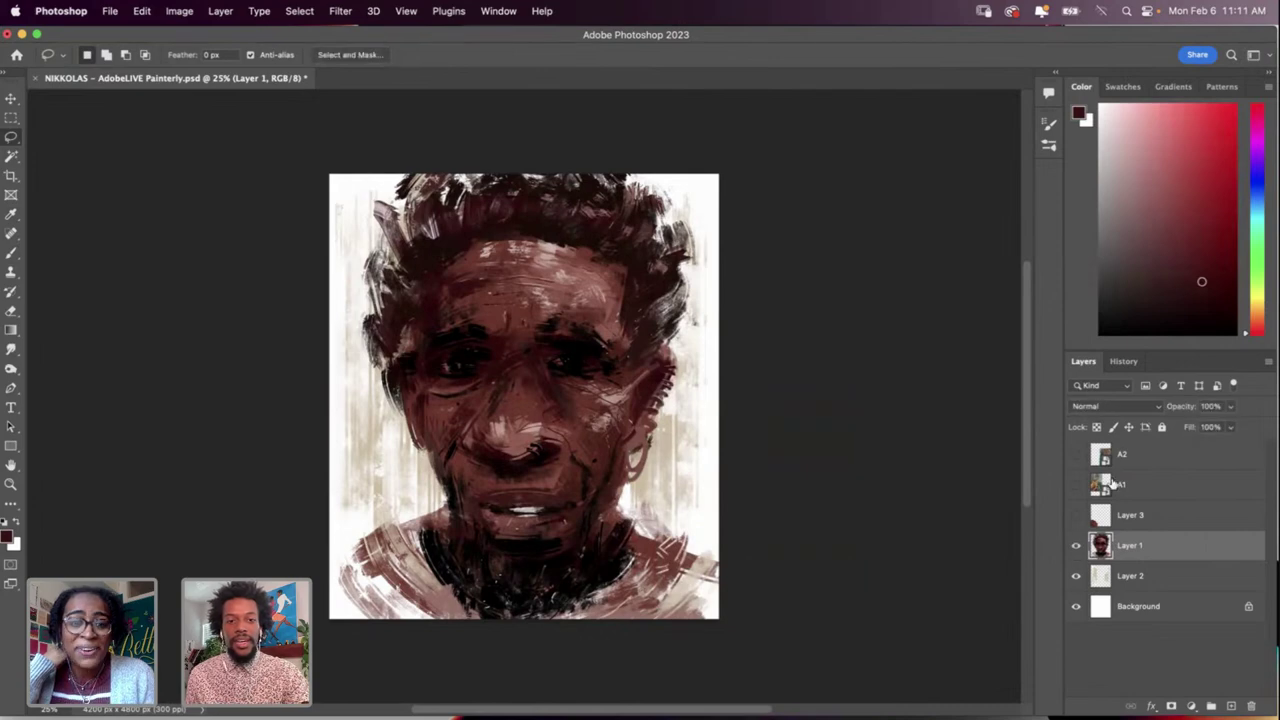
Step: Sample the dark red-brown beside the mouth and the lighter pinkish brown on the nose
key("i")
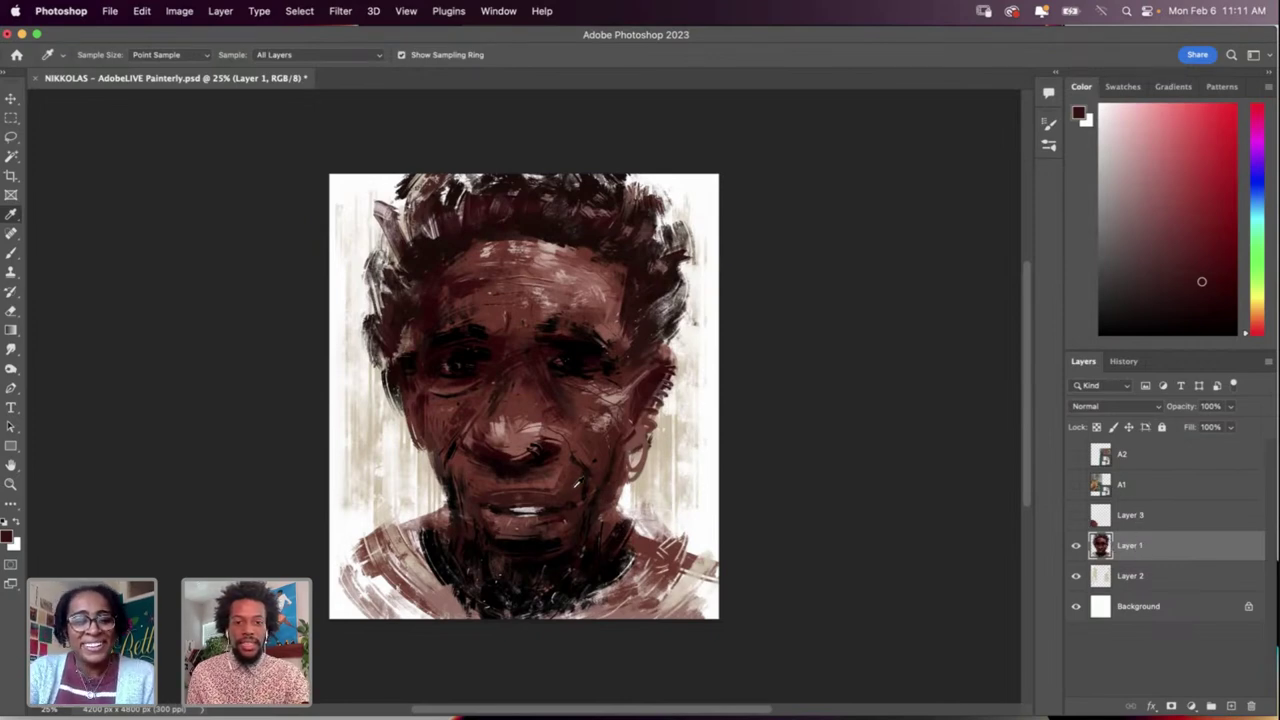
left_click(577, 485)
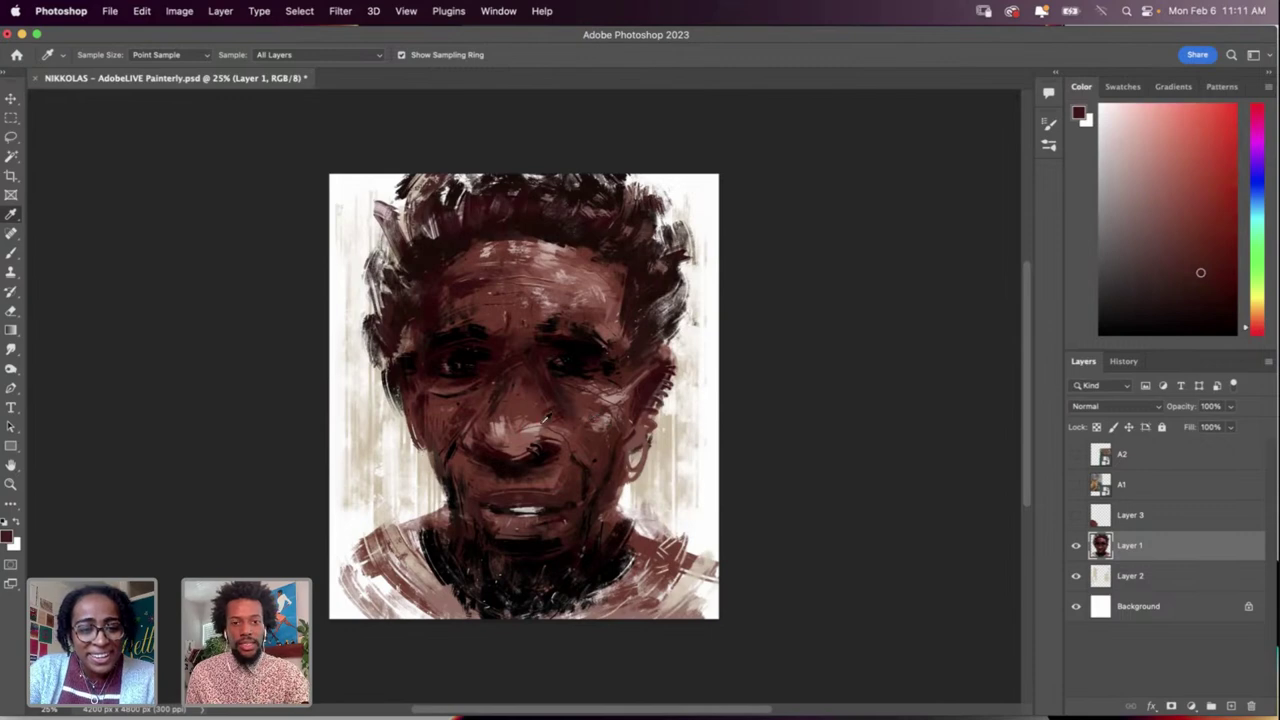
left_click(518, 438)
Step: Choose the 600 px oval brush preset and set the colours to white foreground and black background
key("b")
right_click(569, 413)
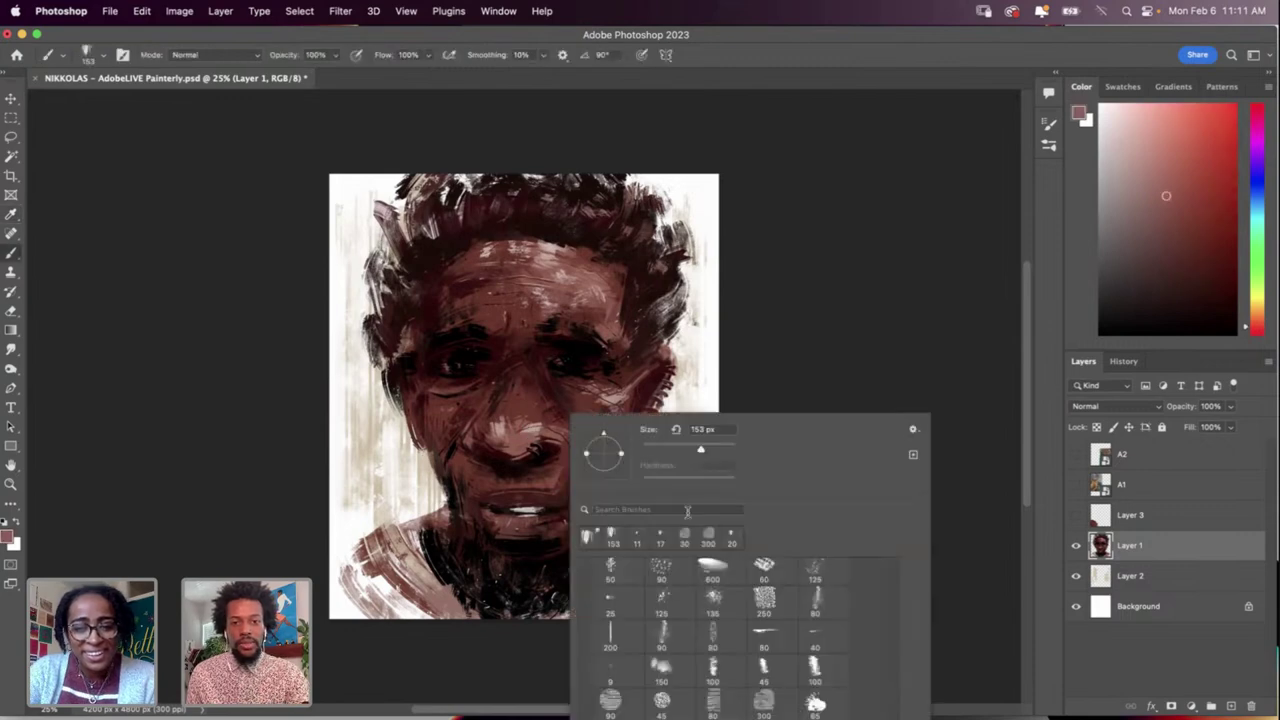
left_click(722, 566)
key("Return")
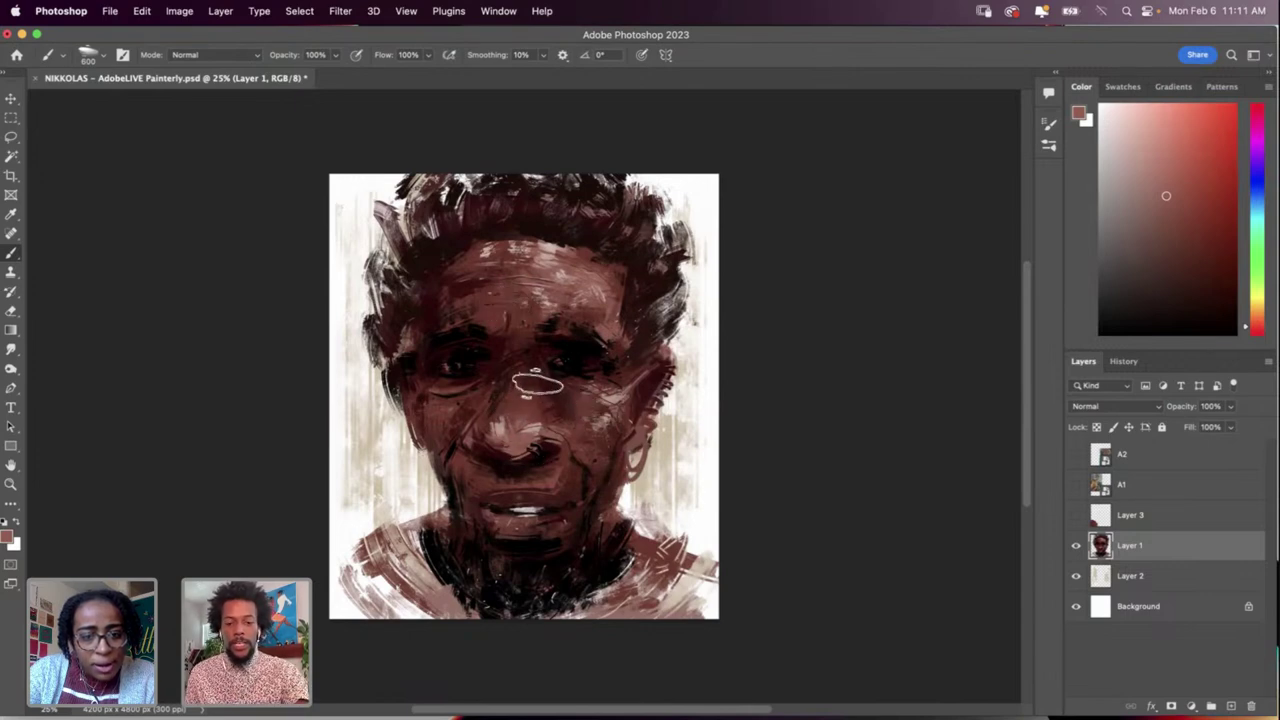
key("d")
key("x")
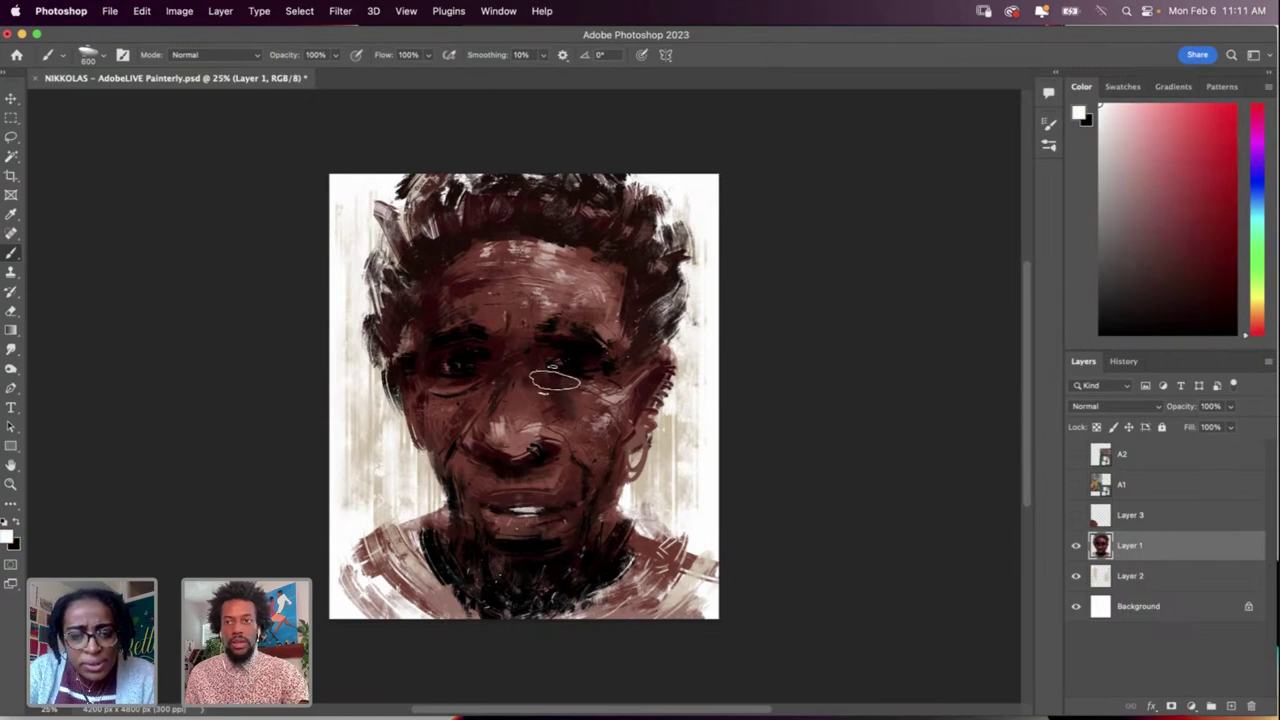
Step: Try a white highlight stroke on the tip of the nose with the 600 px oval brush
key("x")
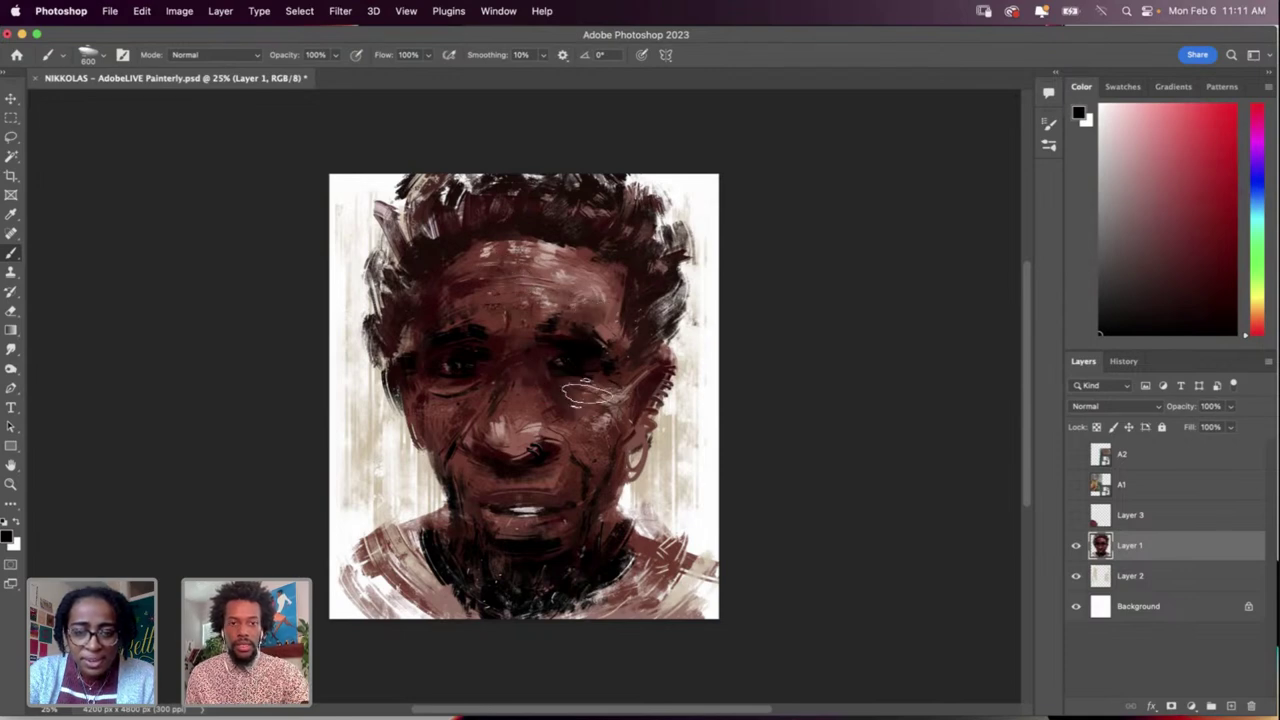
key("x")
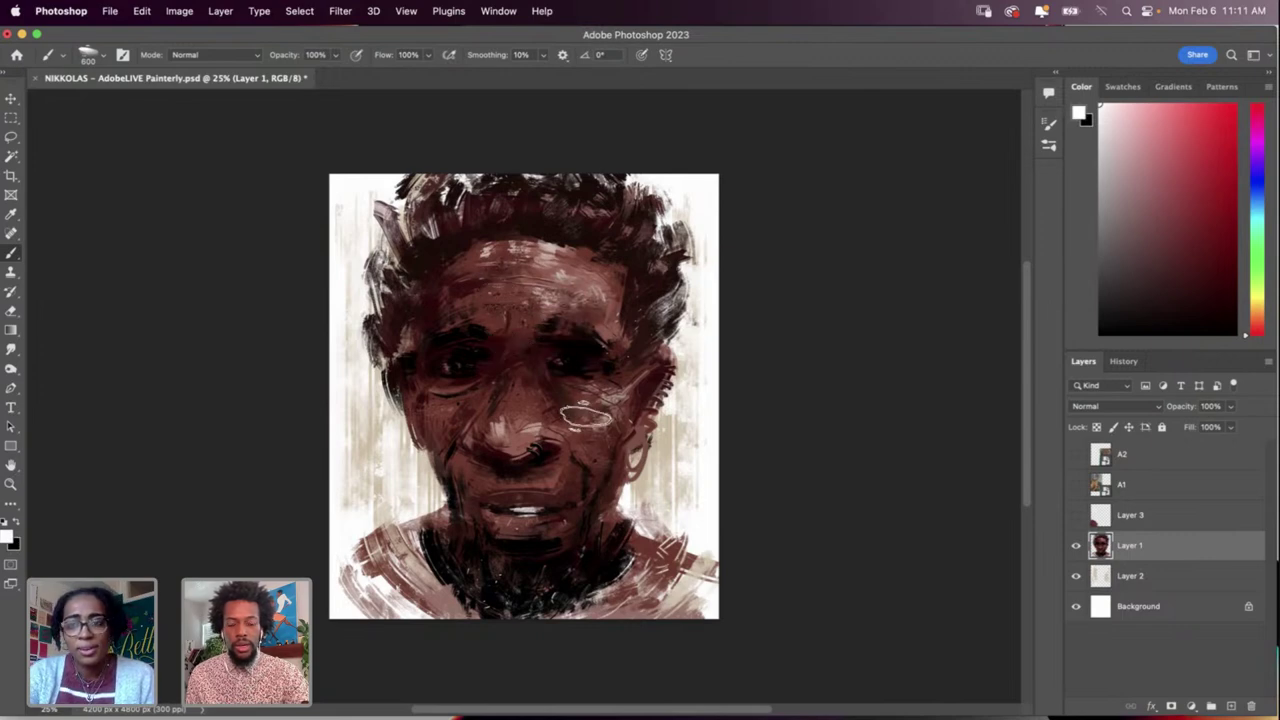
key("i")
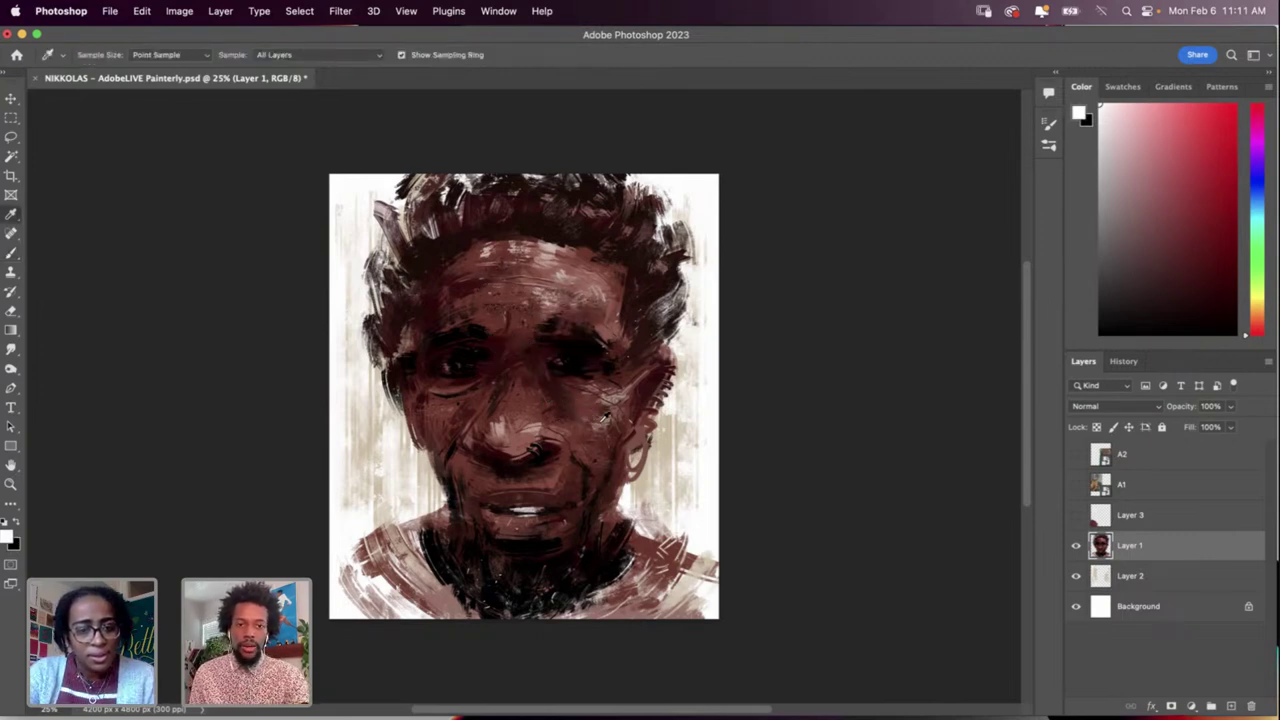
key("x")
key("x")
key("b")
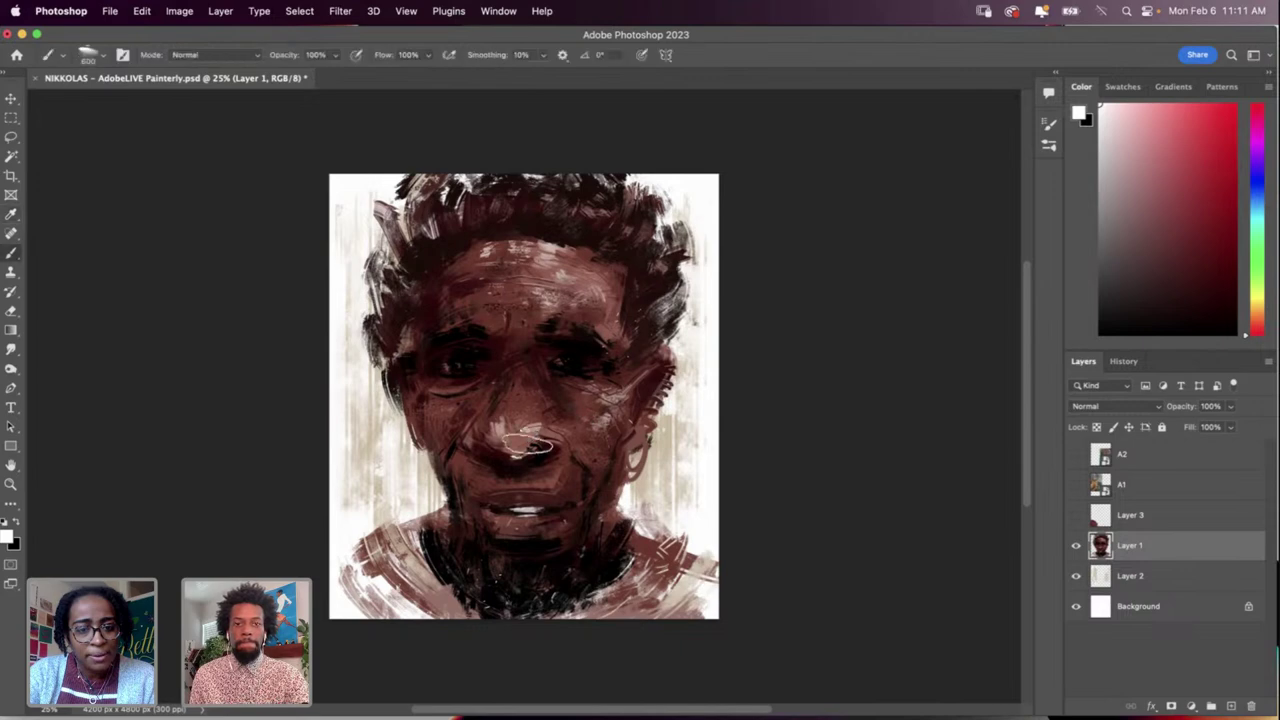
key("super+z")
mouse_move(540, 435)
left_mouse_down()
mouse_move(540, 456)
mouse_move(541, 426)
left_mouse_up()
key("super+z")
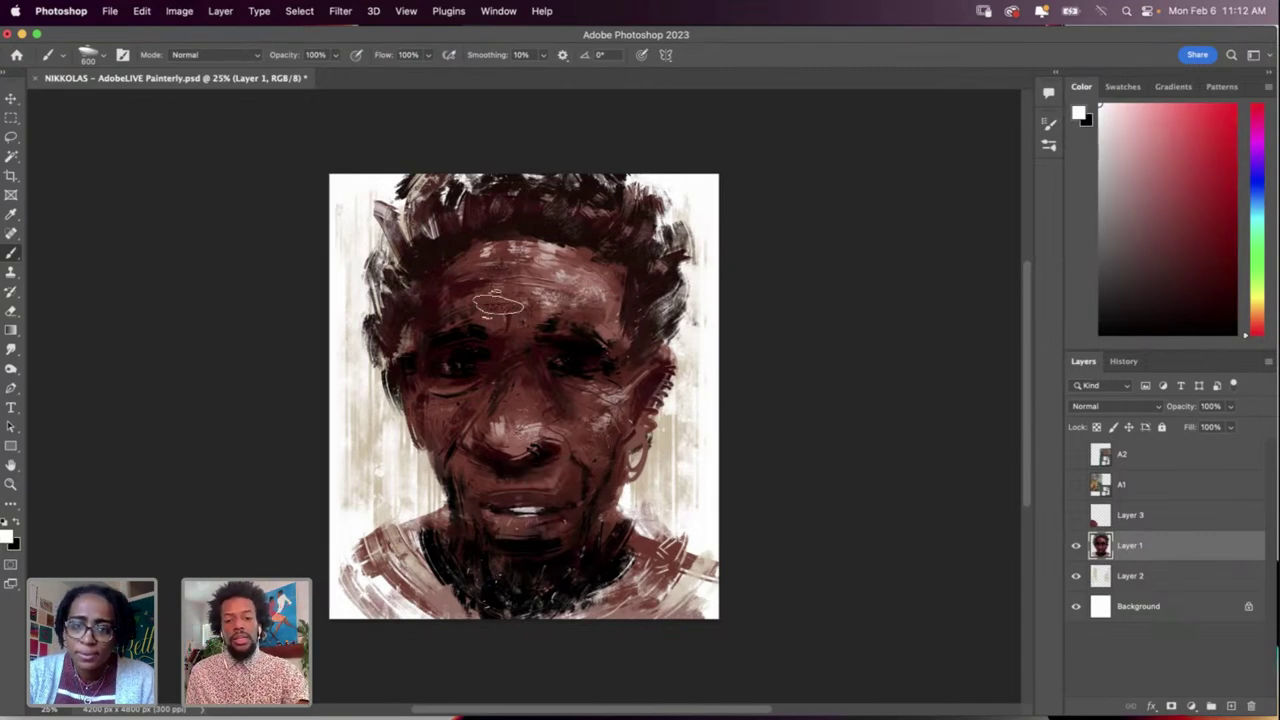
Step: Sample the dark red-brown on the forehead and reduce the oval brush to 25 px
key("i")
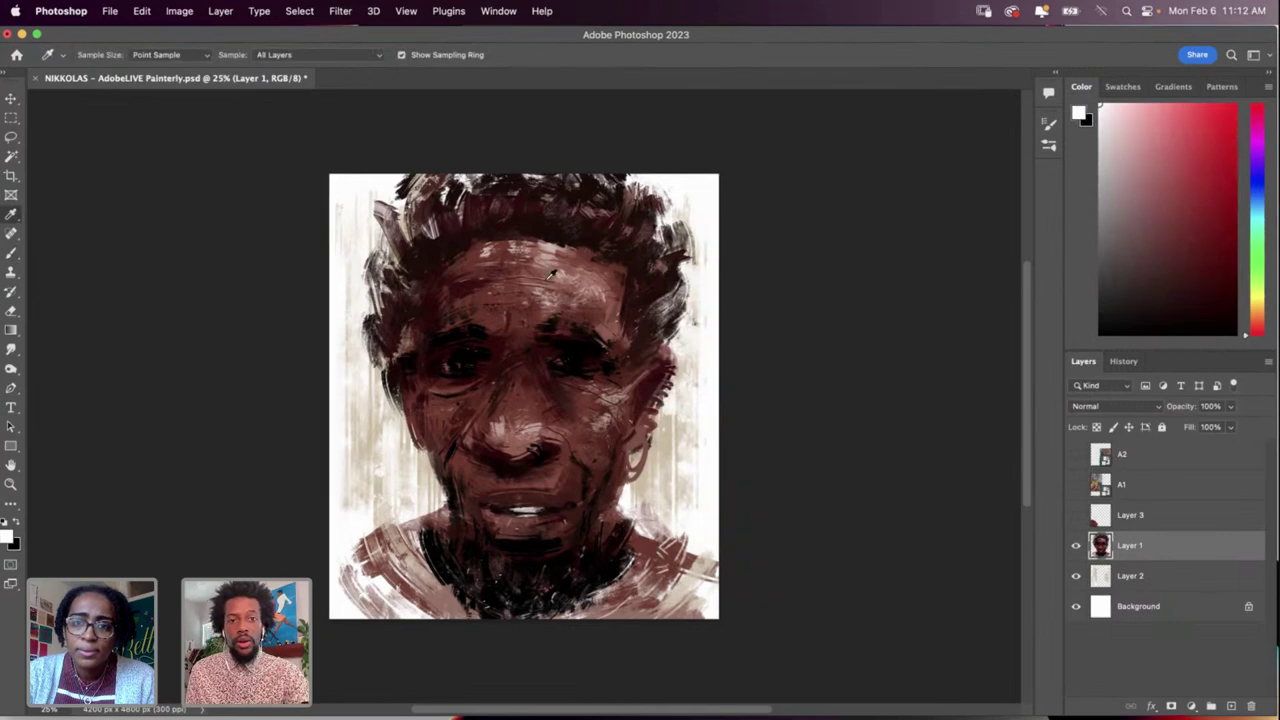
left_click(516, 265)
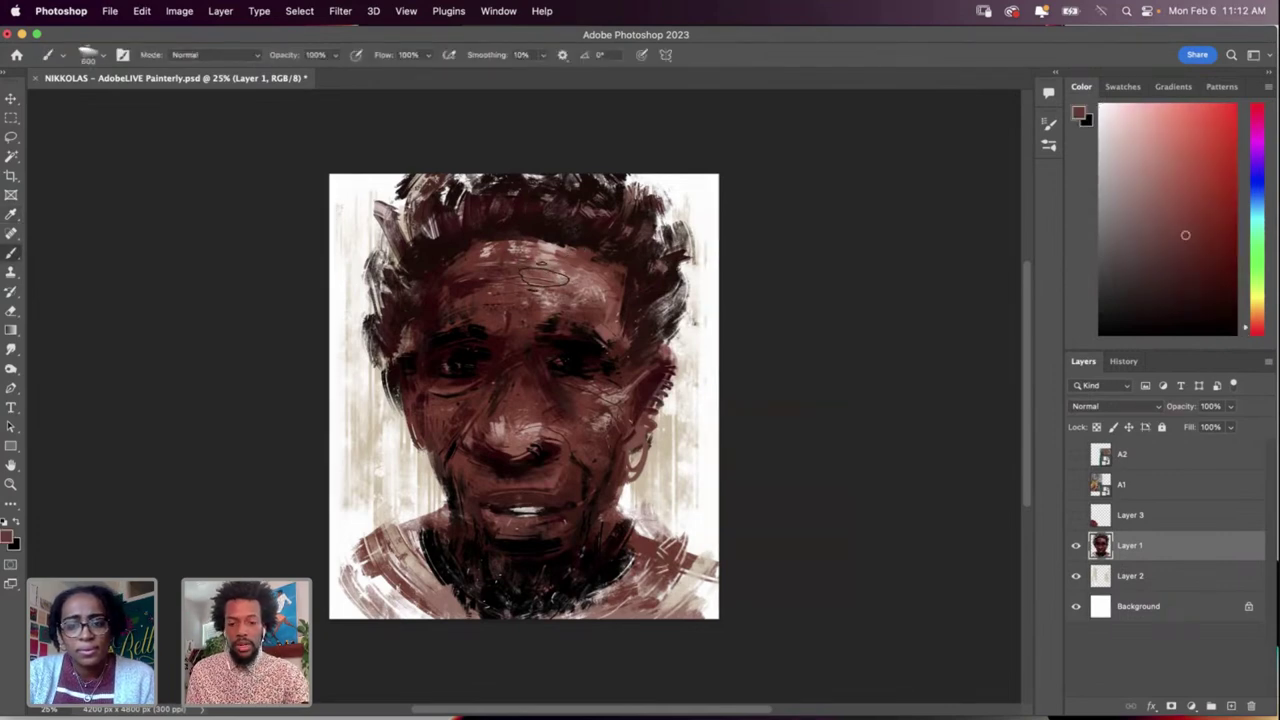
left_click(469, 285)
key("b")
right_click(552, 284)
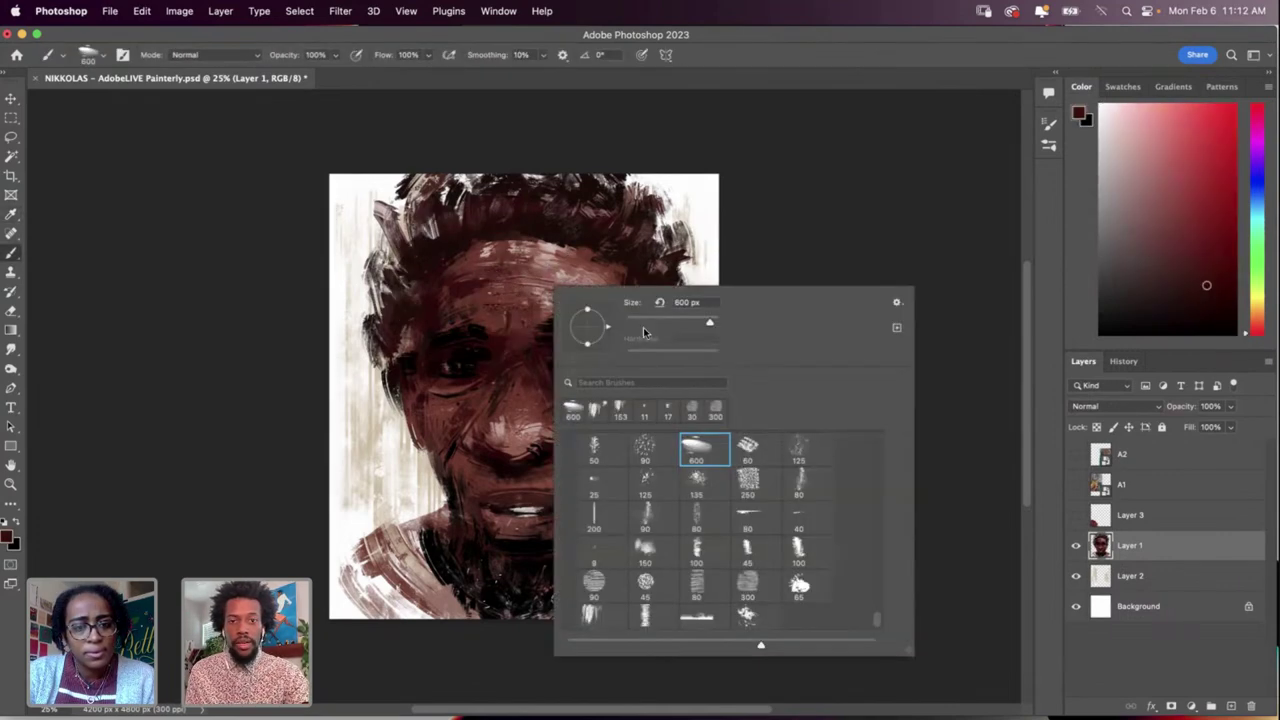
left_click(638, 324)
key("Return")
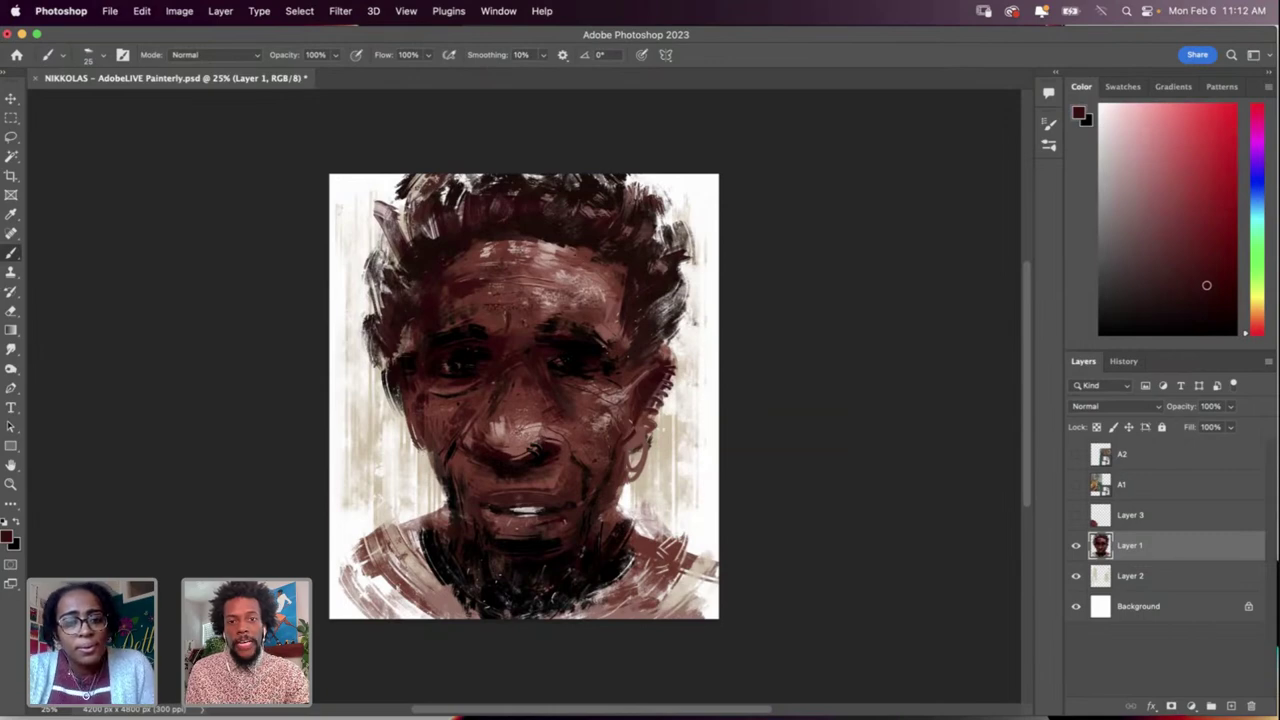
Step: Sample the light pink highlight at the top of the forehead, and reset the colours to white foreground and black background
key("i")
left_click(545, 243)
key("b")
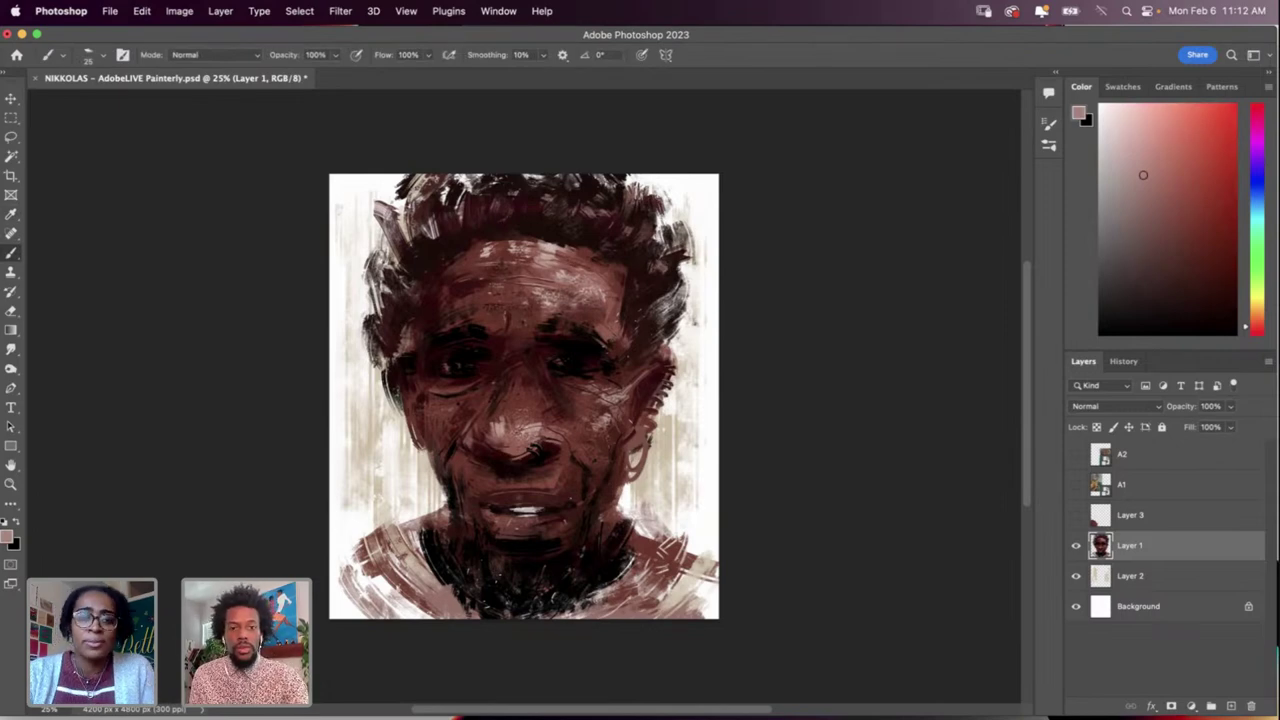
key("i")
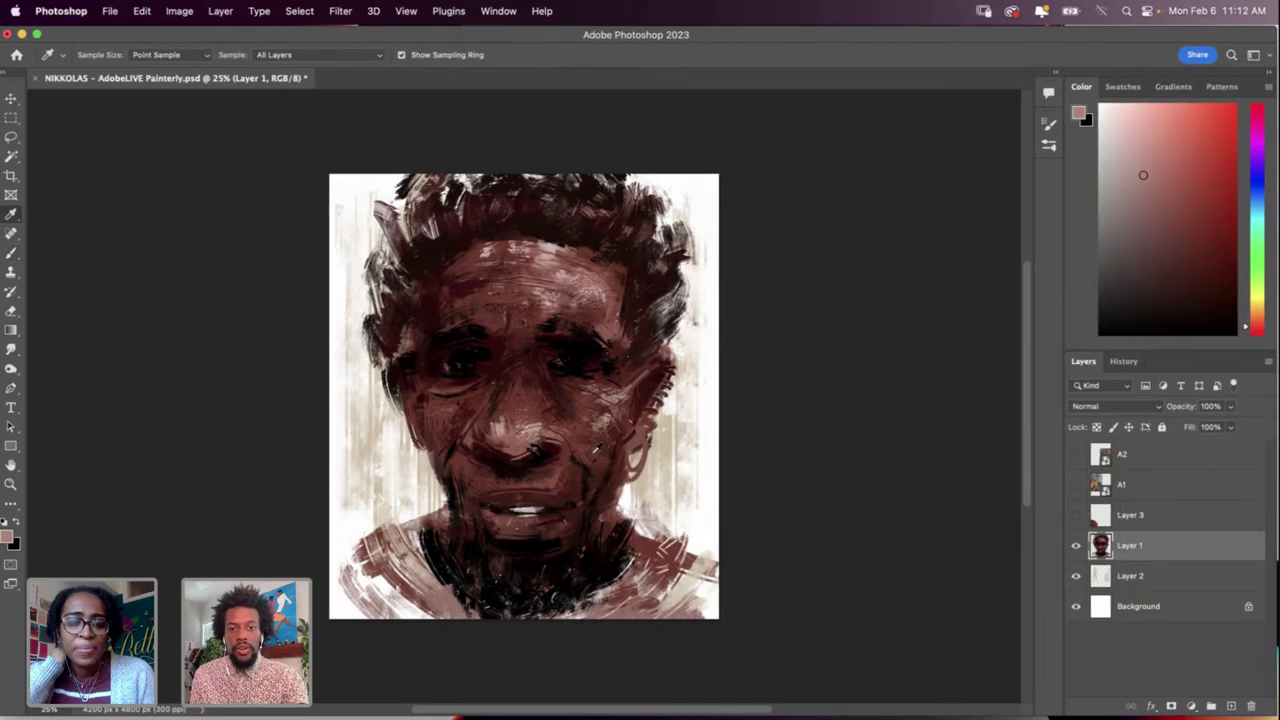
key("d")
key("x")
key("b")
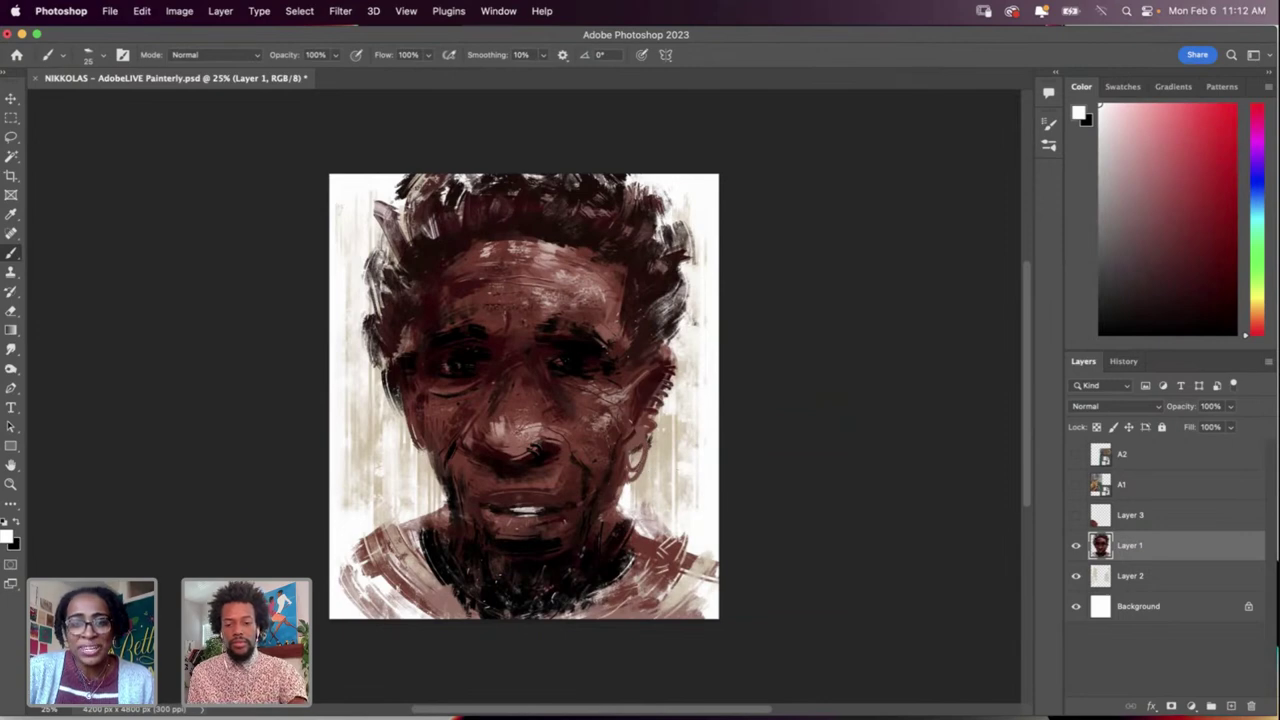
Step: Set the Burn tool to a 508 px bristle brush and darken the skin beside the mouth
key("o")
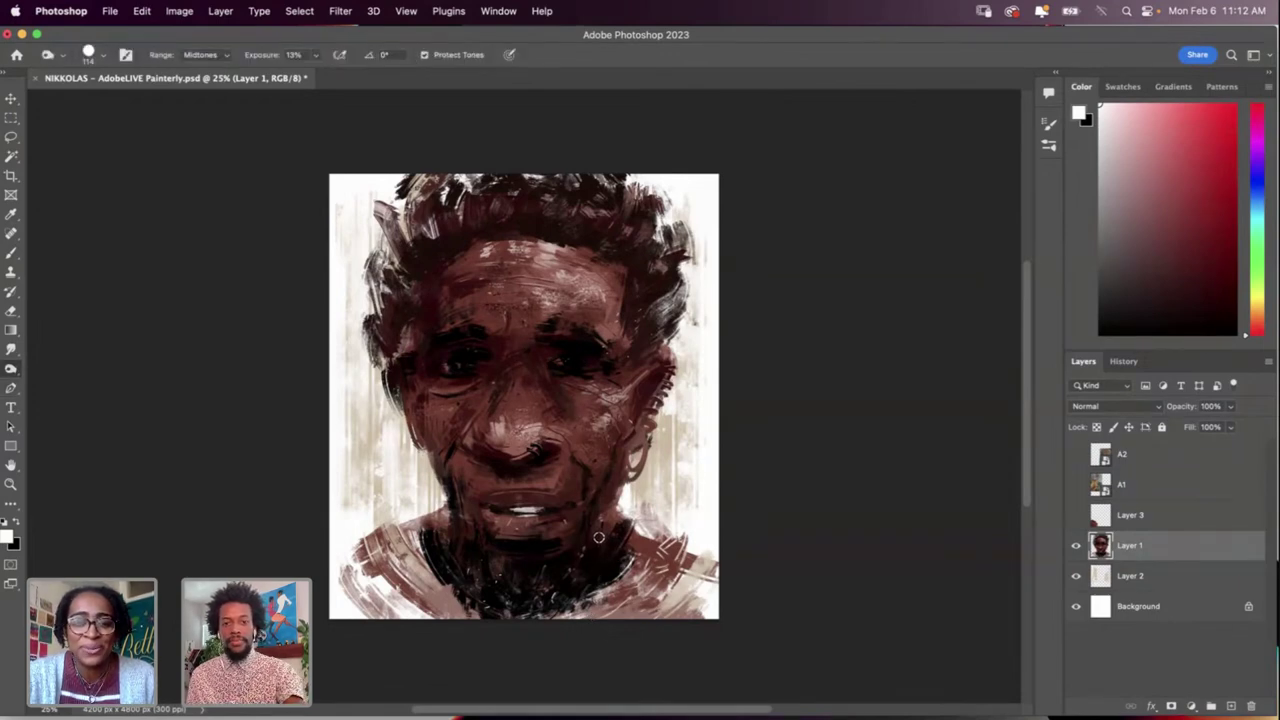
right_click(594, 457)
scroll(740, 620, "down", 10)
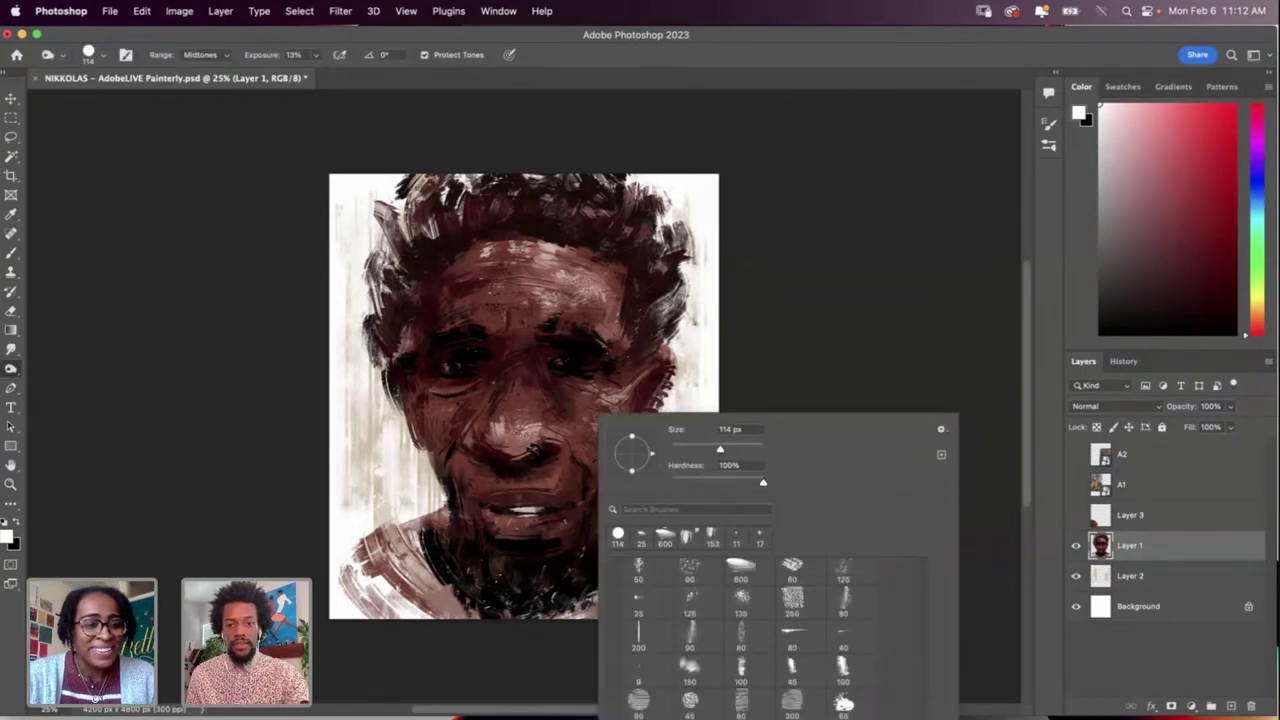
left_click(713, 536)
left_click(753, 451)
left_click(473, 508)
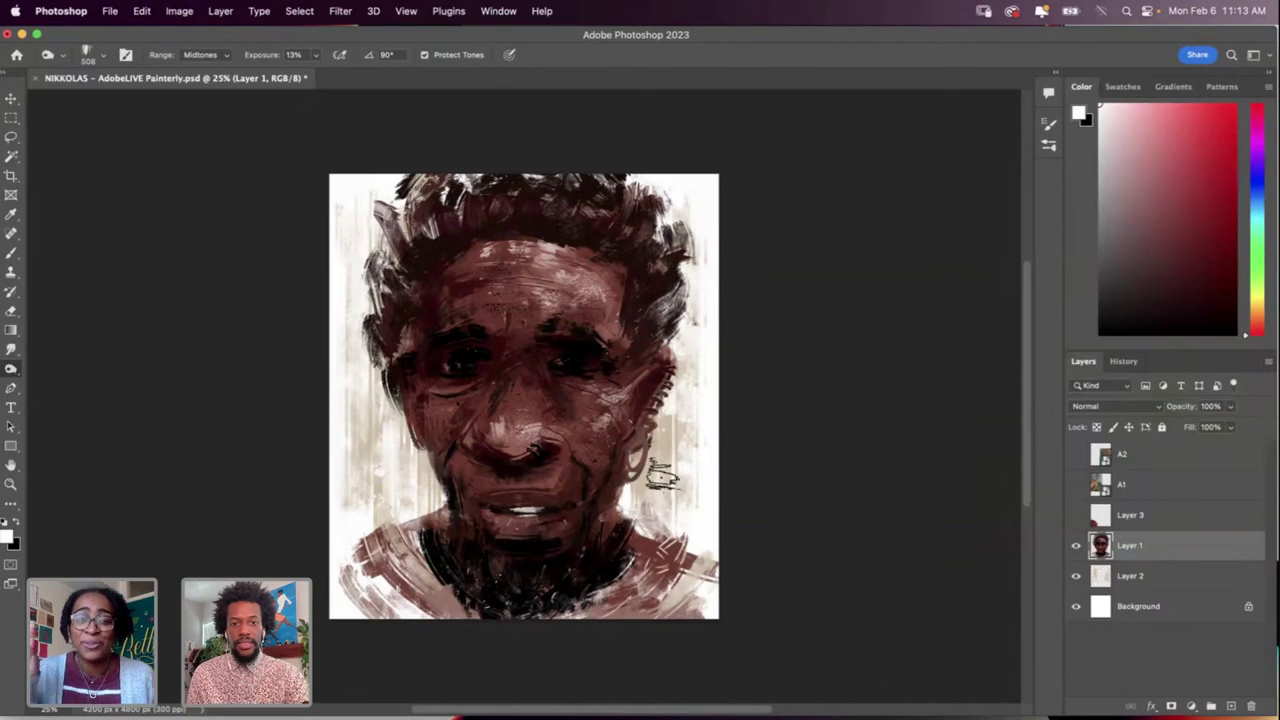
Step: Sample the dark maroon from the ear beside the earrings for the 25 px brush
key("i")
left_click(653, 392)
key("b")
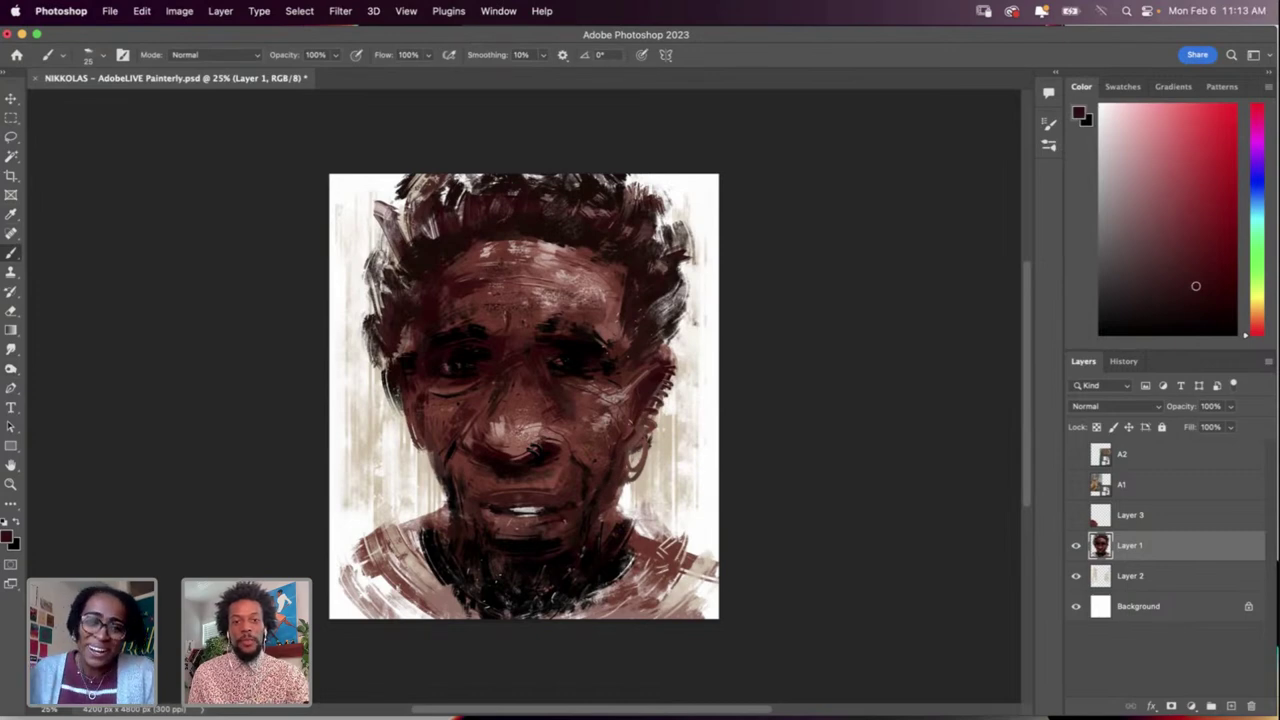
Step: Smudge the dark edge of the ear on the portrait's left side downward into a thin hoop, undoing unwanted strokes
left_click(11, 350)
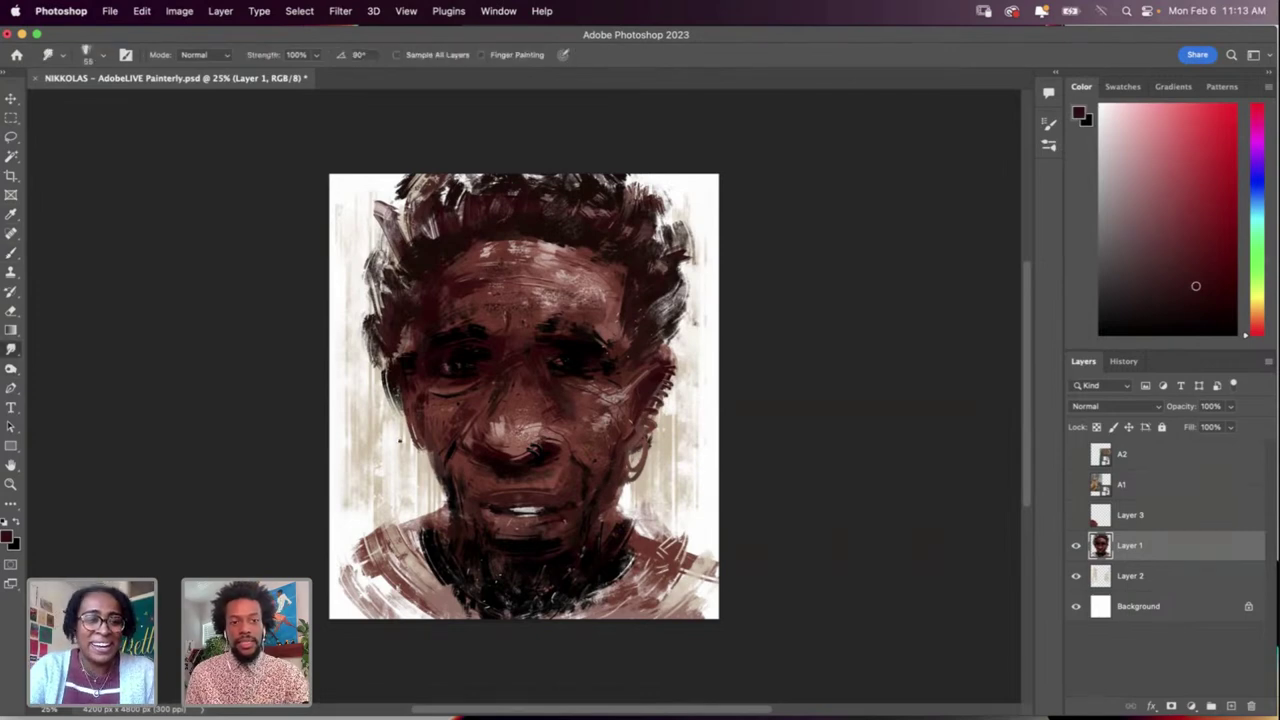
key("super+z")
left_click_drag(410, 430, 427, 466)
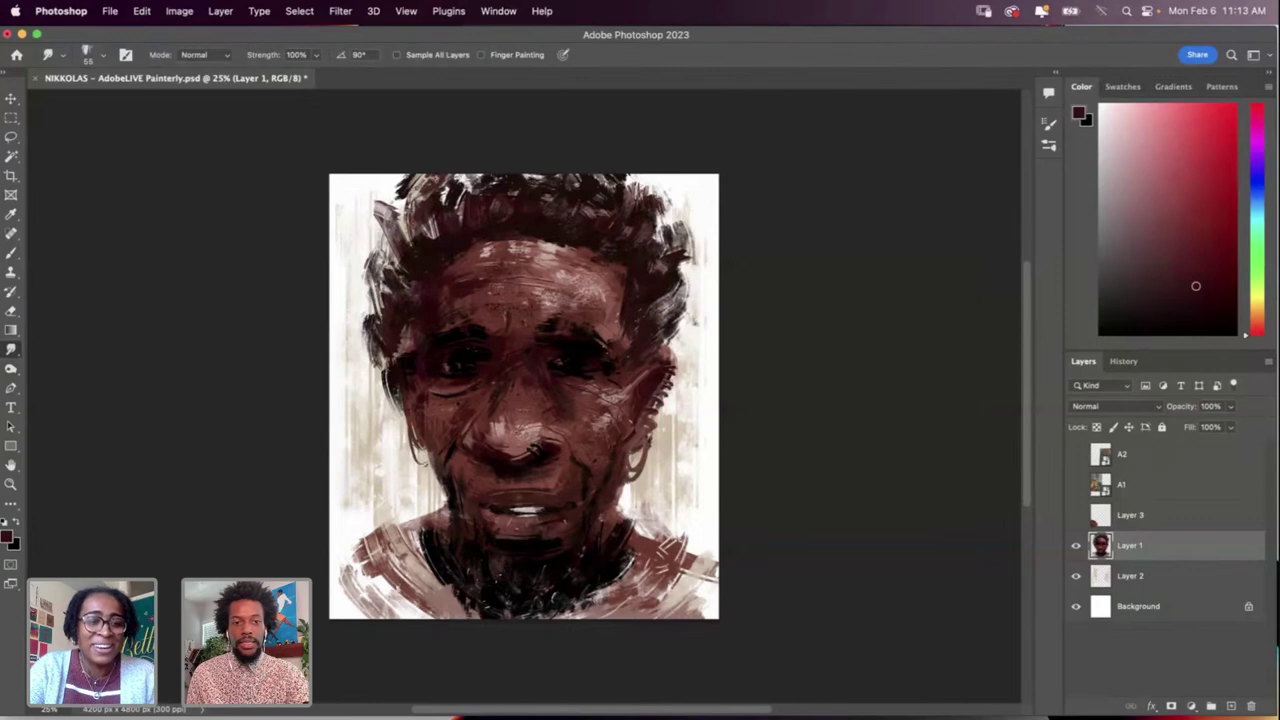
left_click_drag(408, 409, 438, 471)
key("super+z")
left_click_drag(411, 426, 432, 466)
key("super+z")
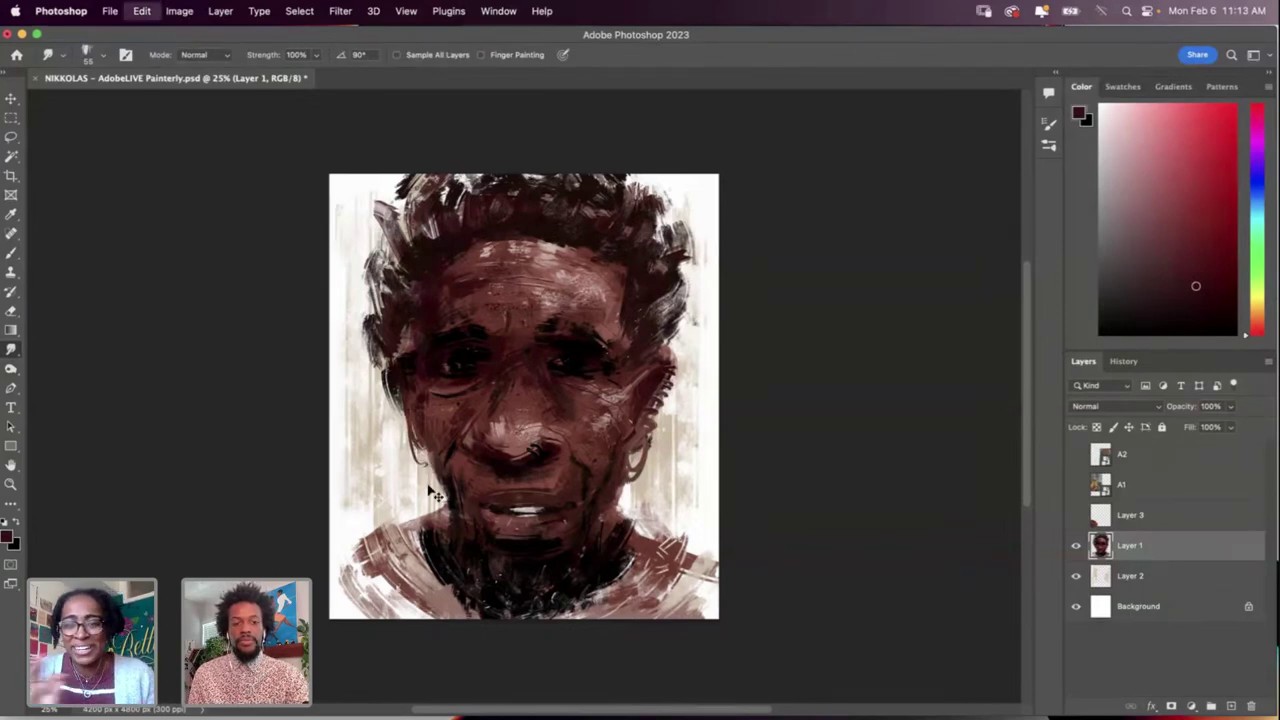
key("super+z")
key("super+z")
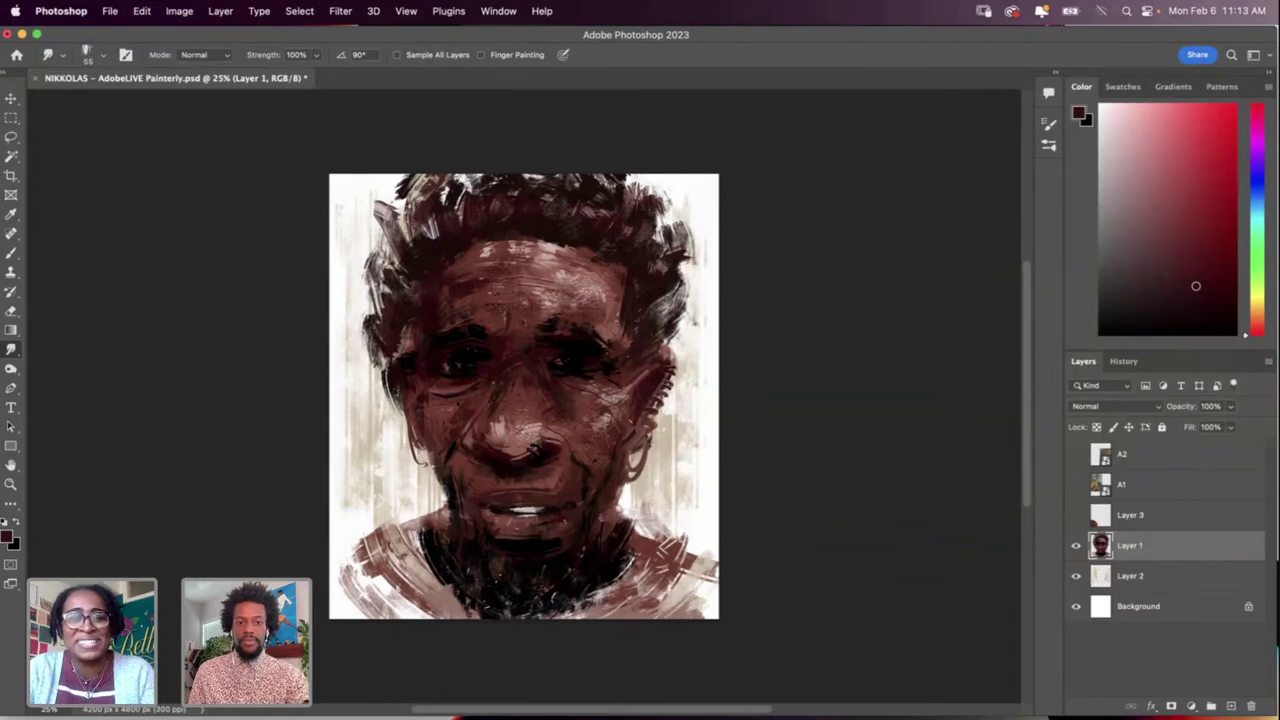
left_click_drag(415, 440, 430, 466)
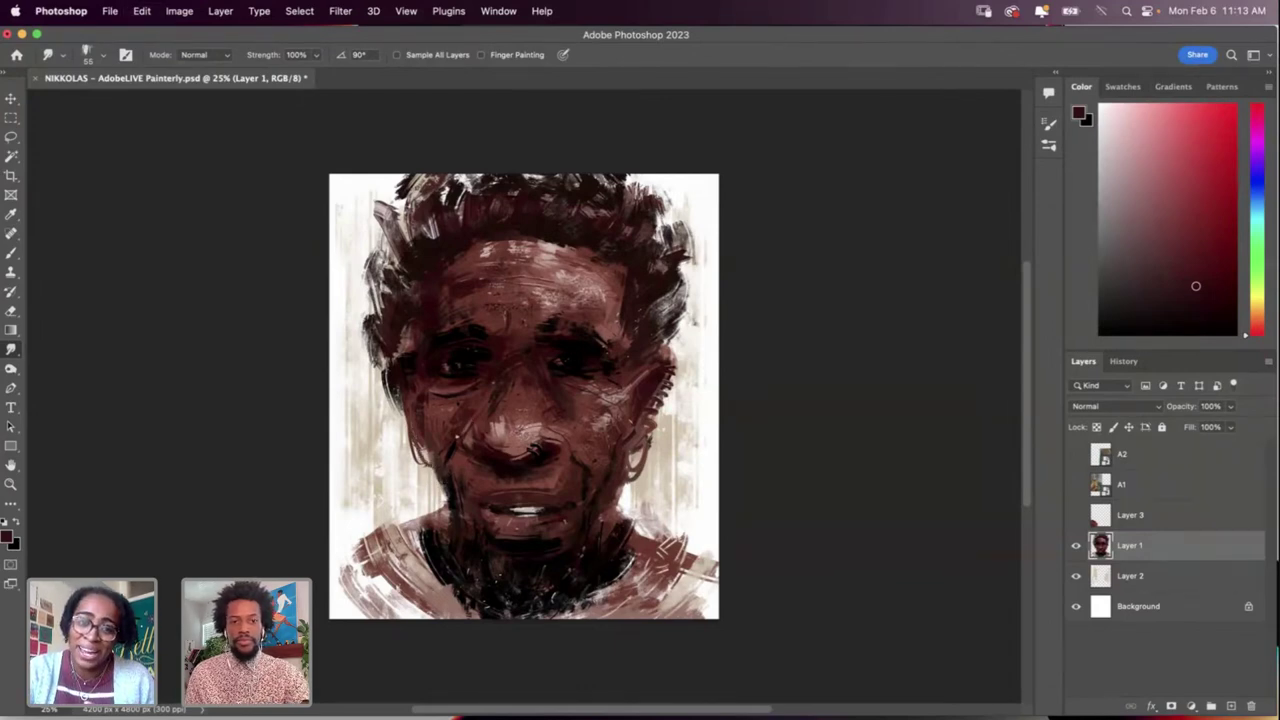
Step: Try painting white inside the hoop earring with the oval brush enlarged to 153 px
key("i")
left_click(652, 460)
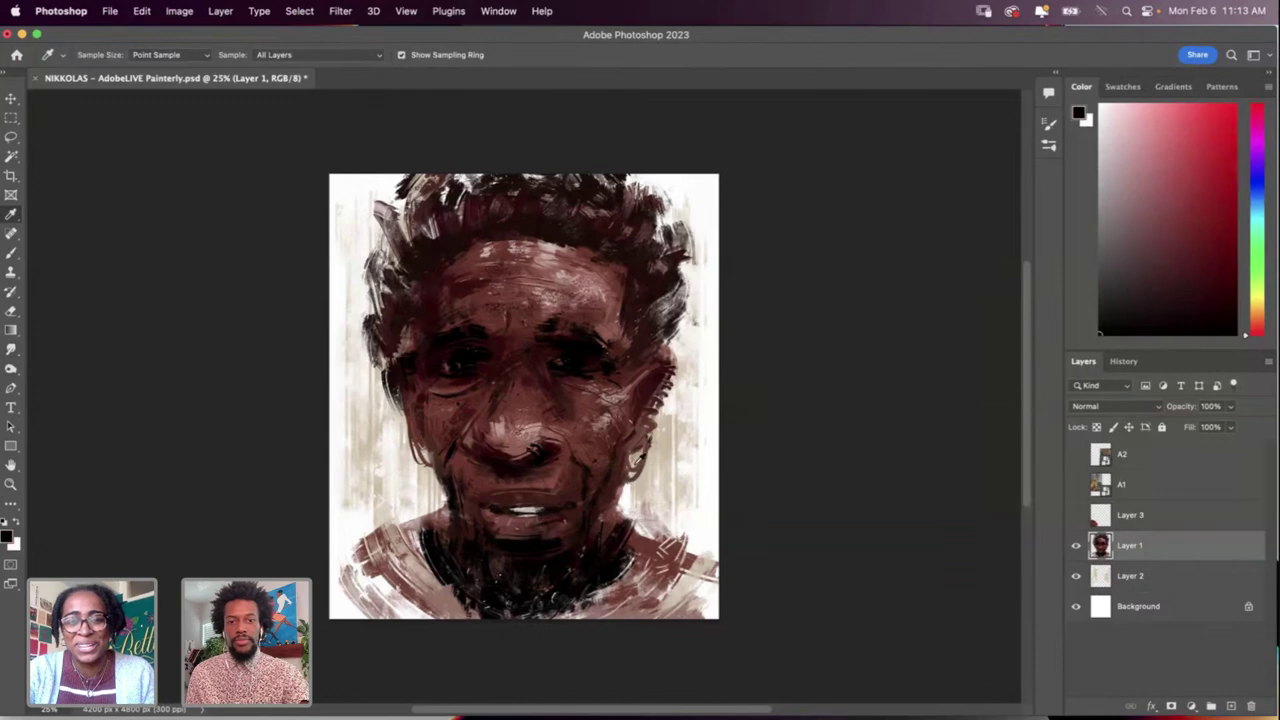
key("b")
right_click(653, 468)
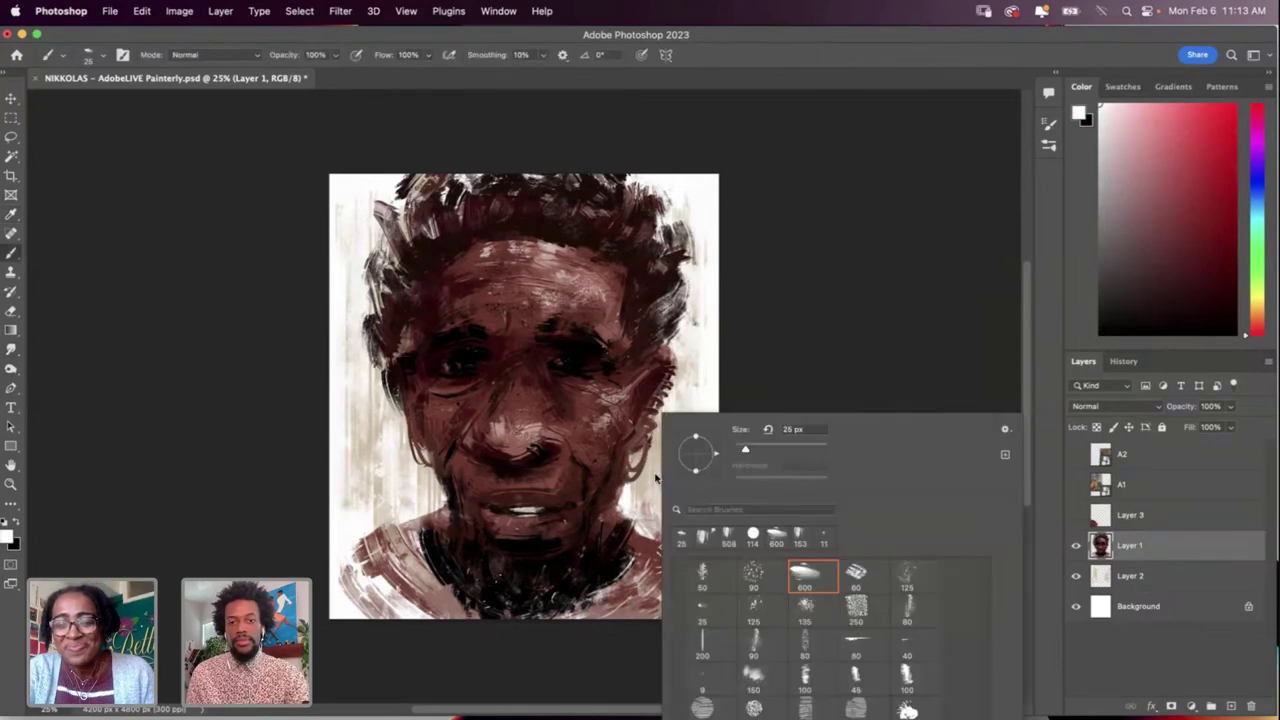
left_click(794, 451)
left_click(635, 453)
left_click_drag(636, 448, 638, 460)
key("super+z")
key("super+z")
Step: Fill the opening of the hoop earring with white using a 268 px bristle brush, undoing strokes that spill over it
right_click(655, 474)
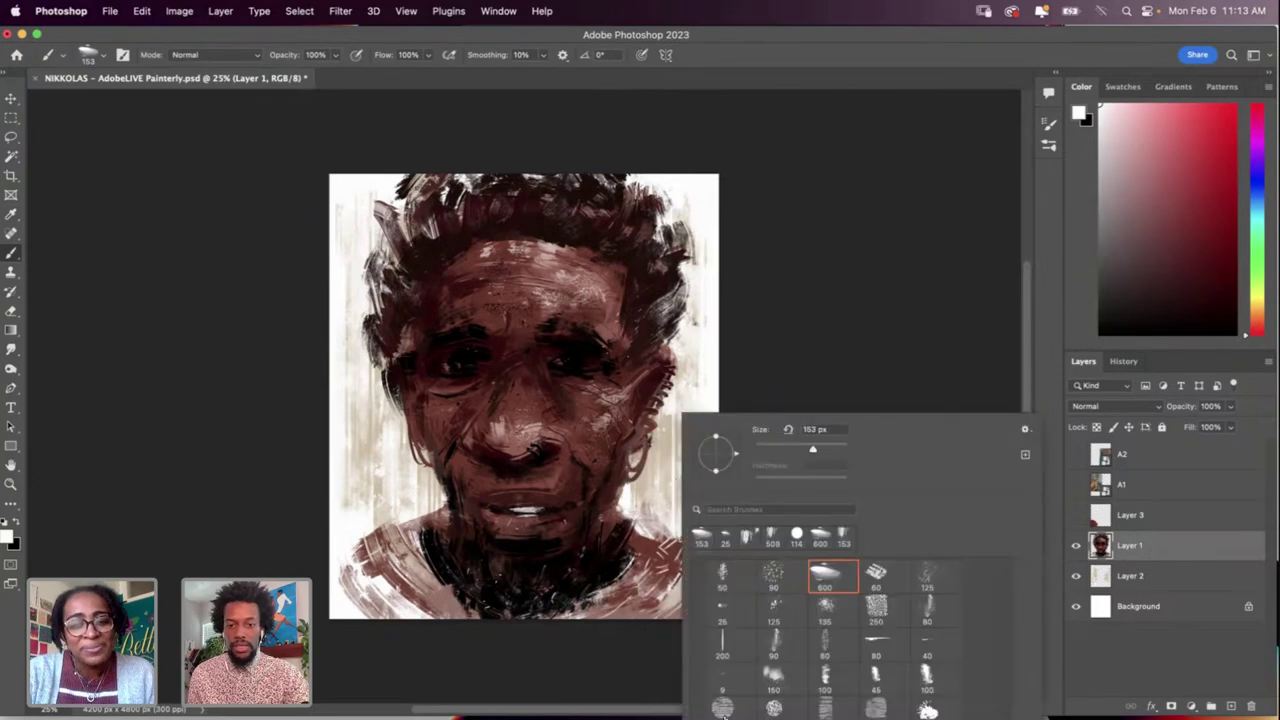
key("Return")
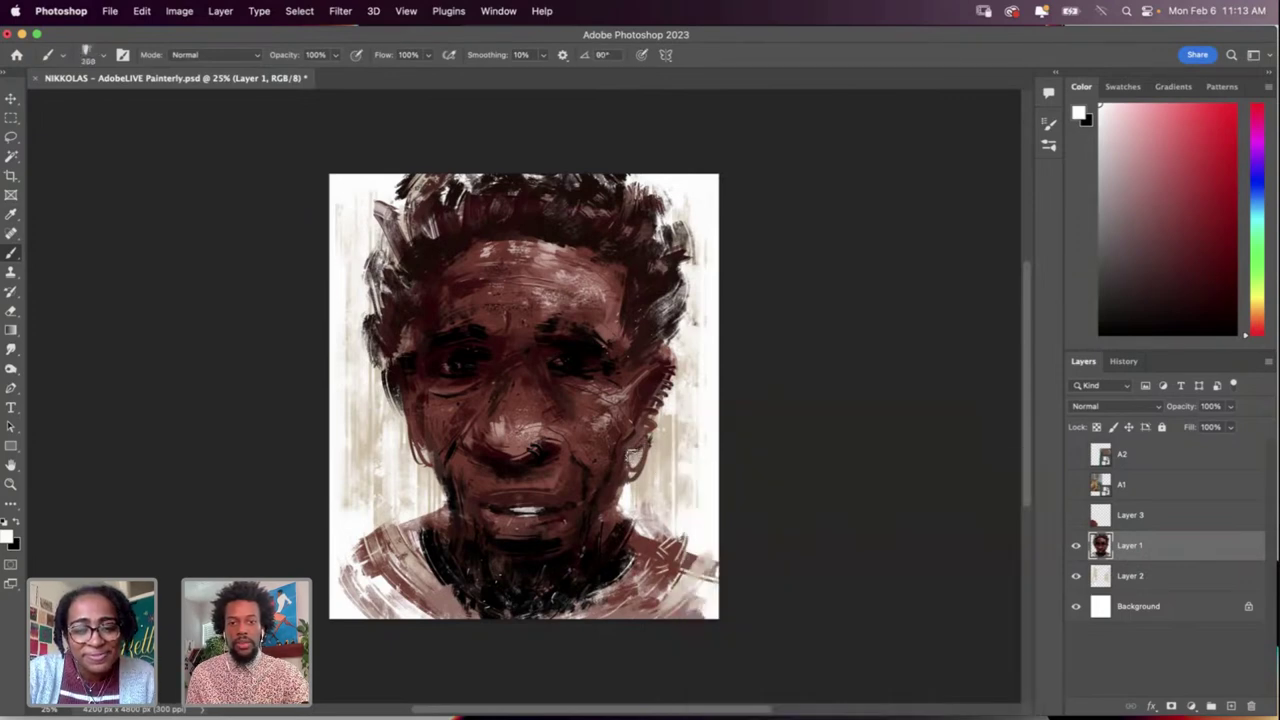
key("super+z")
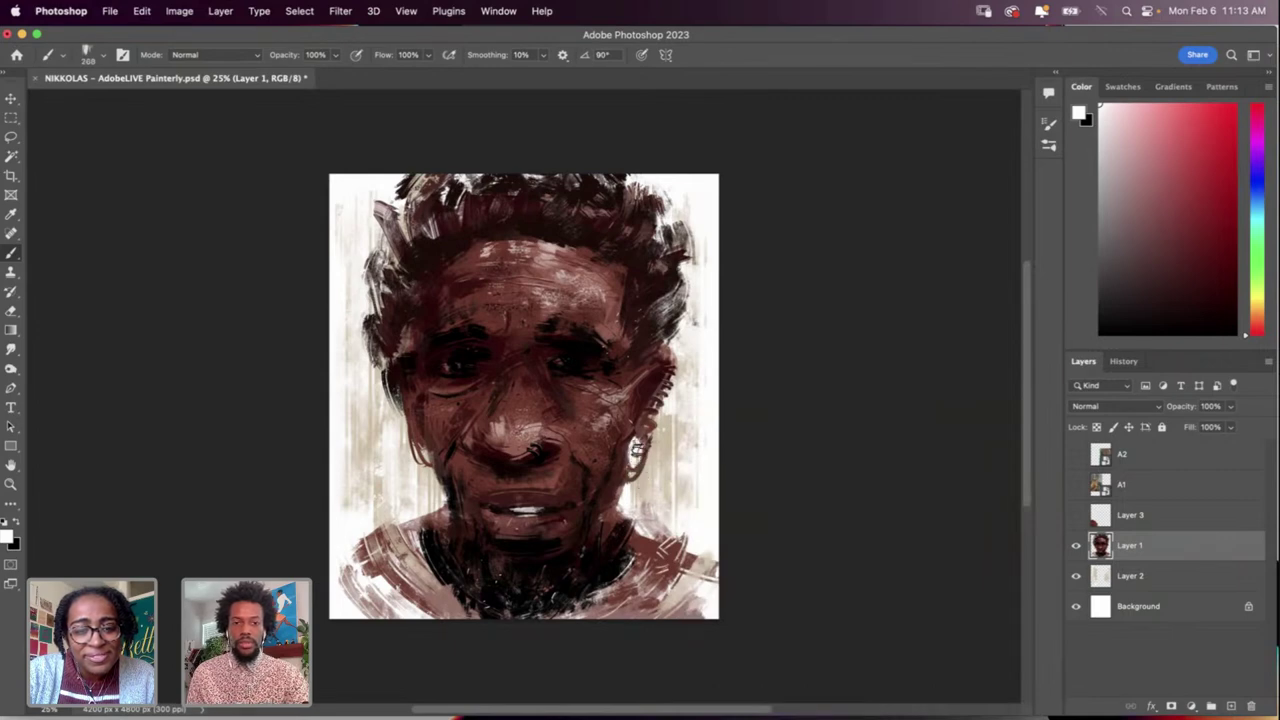
left_click_drag(637, 444, 636, 462)
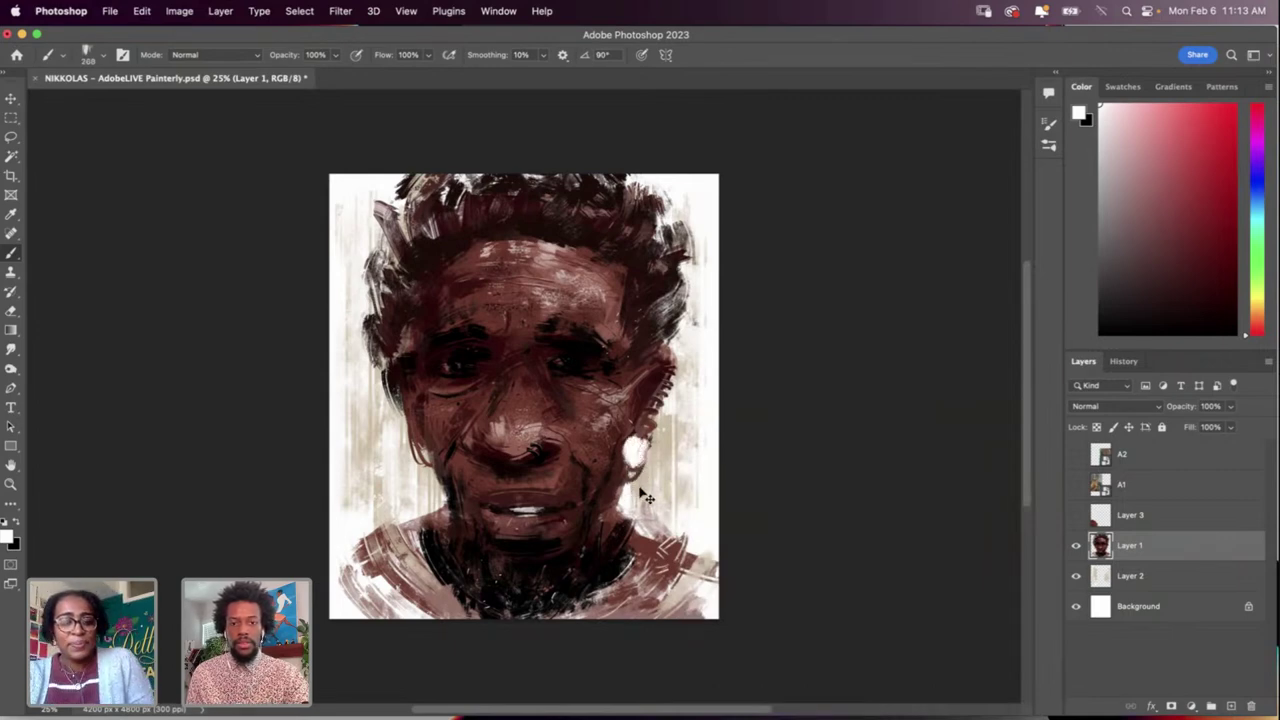
key("super+z")
key("r")
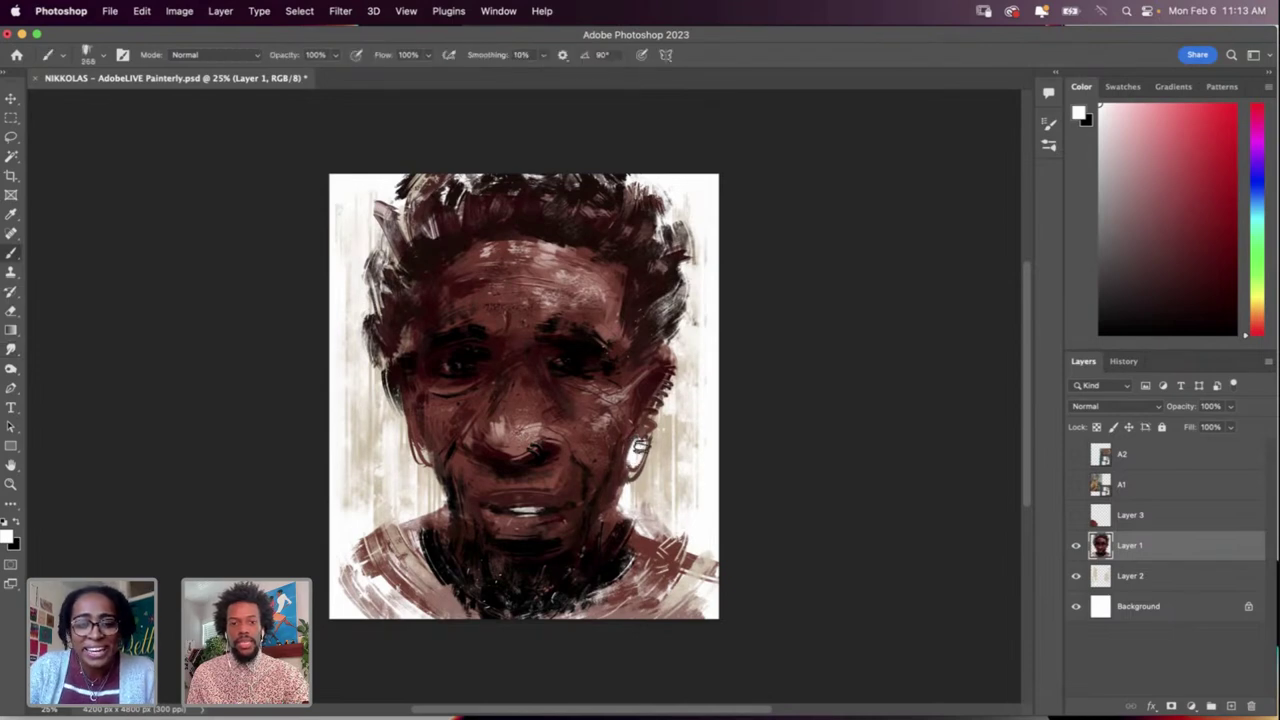
Step: Try a grey stroke along the hoop earring with the bristle brush reduced to 51 px
key("i")
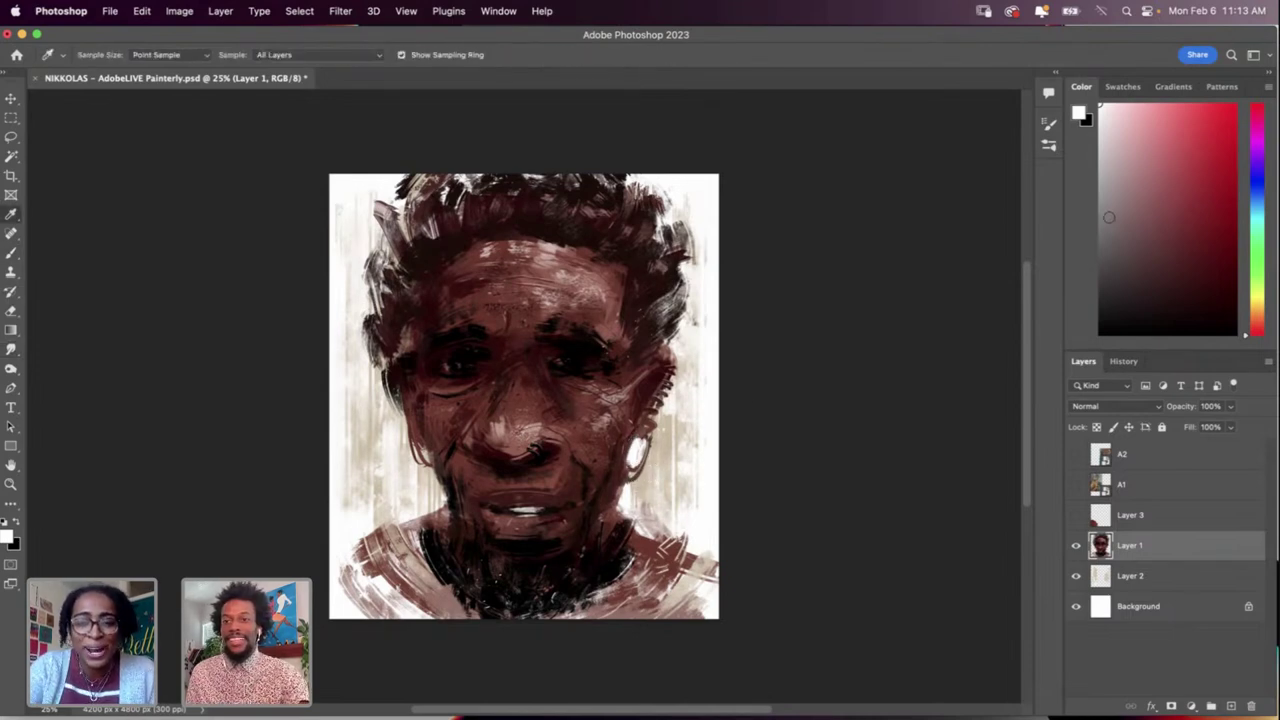
left_click(631, 466)
key("b")
right_click(631, 466)
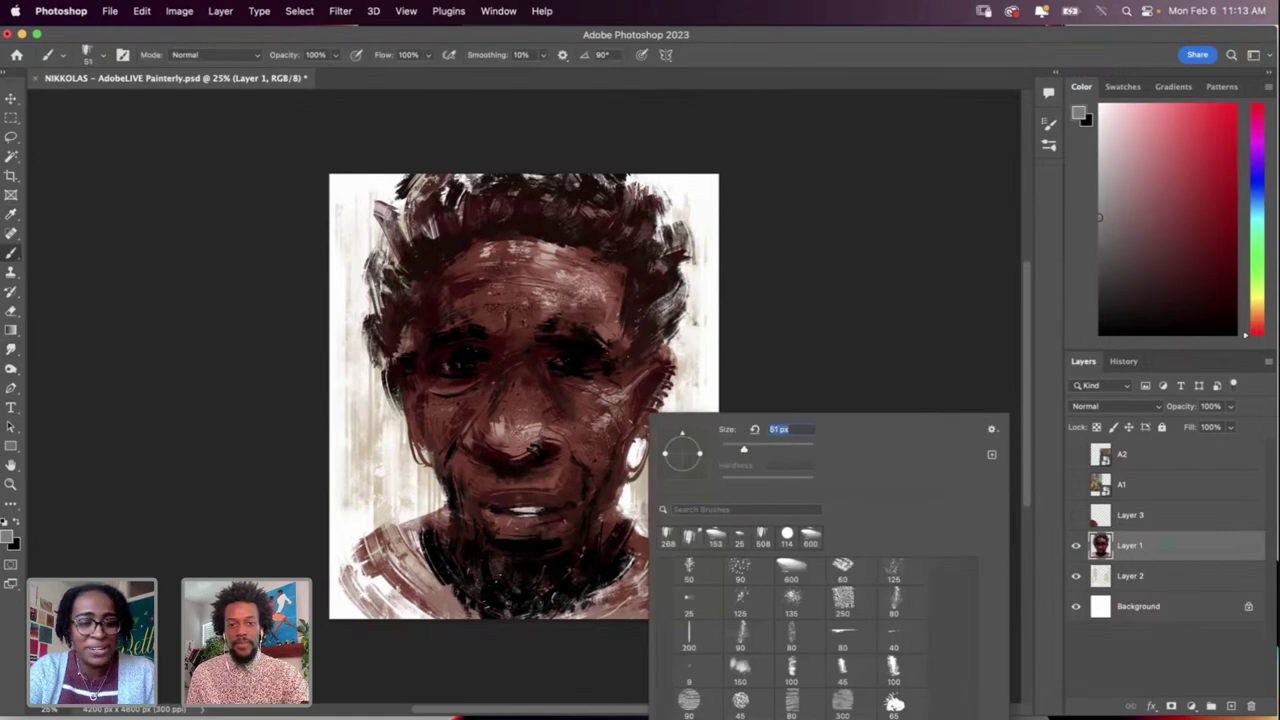
key("super+z")
left_click_drag(632, 441, 642, 469)
key("super+z")
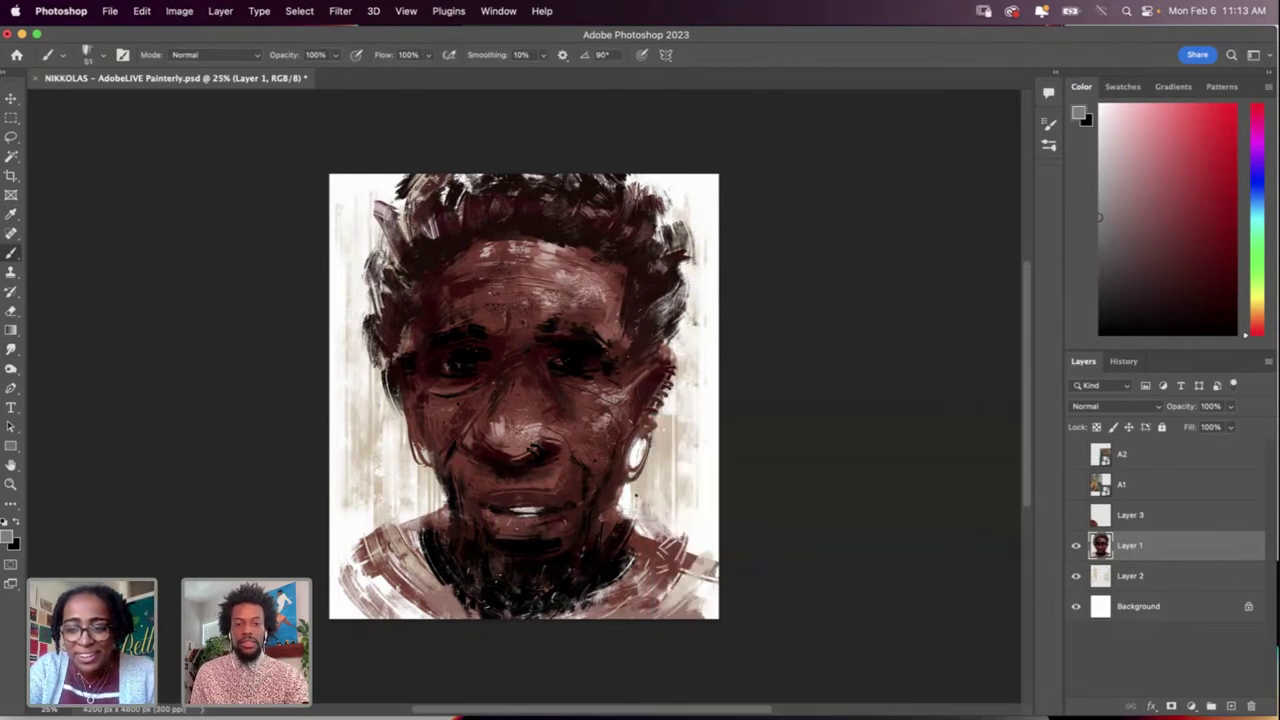
Step: Reduce the bristle brush to 27 px and set a muted dusty pink foreground with a black background
key("i")
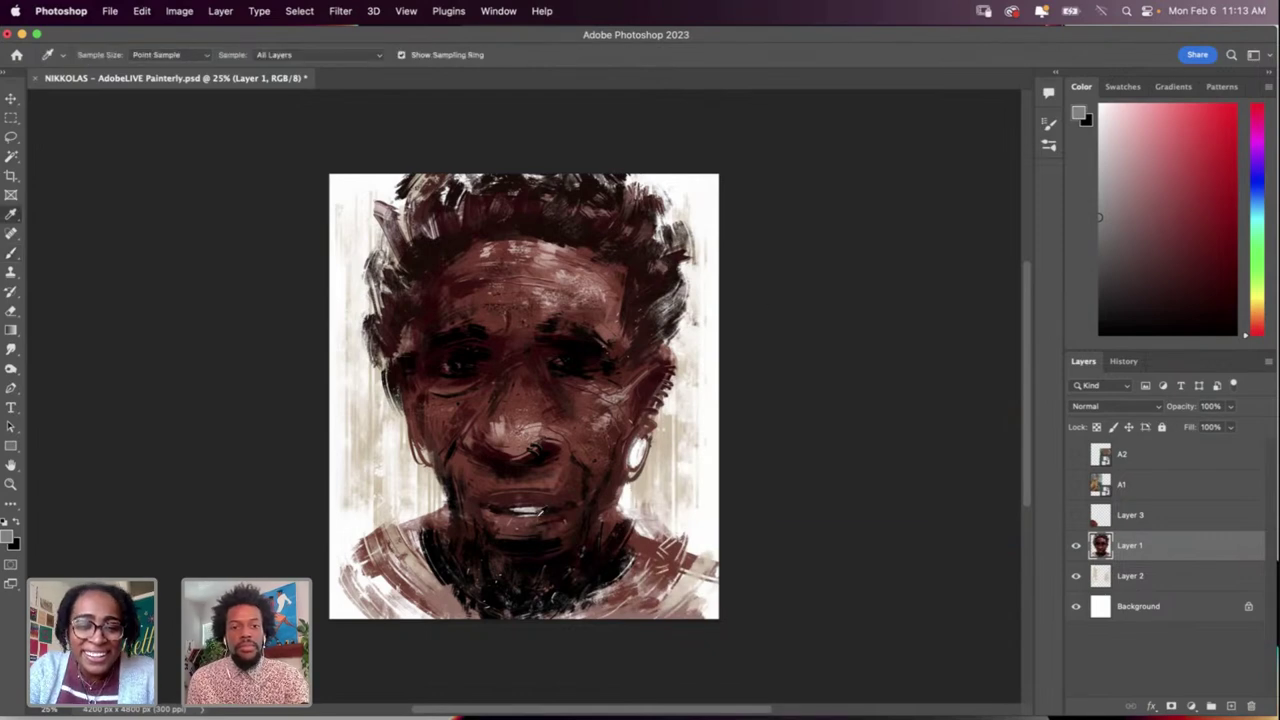
key("x")
key("d")
key("x")
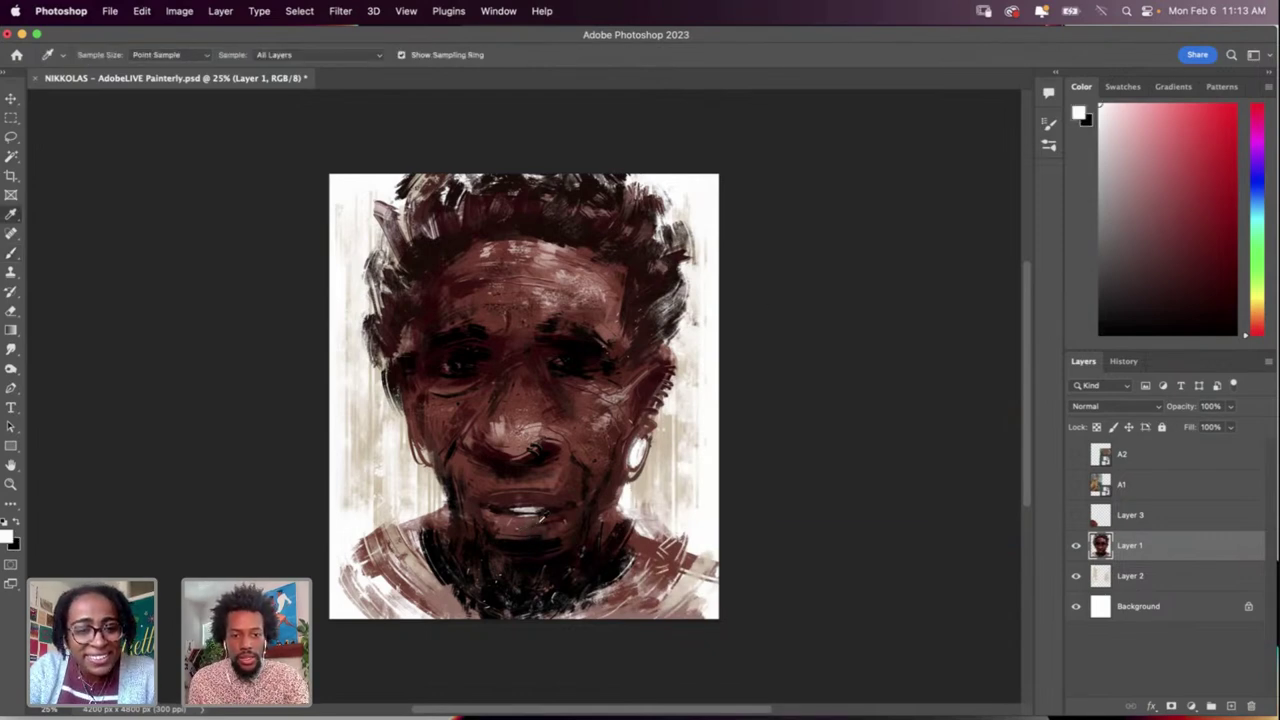
key("b")
right_click(642, 482)
left_click(654, 450)
key("Return")
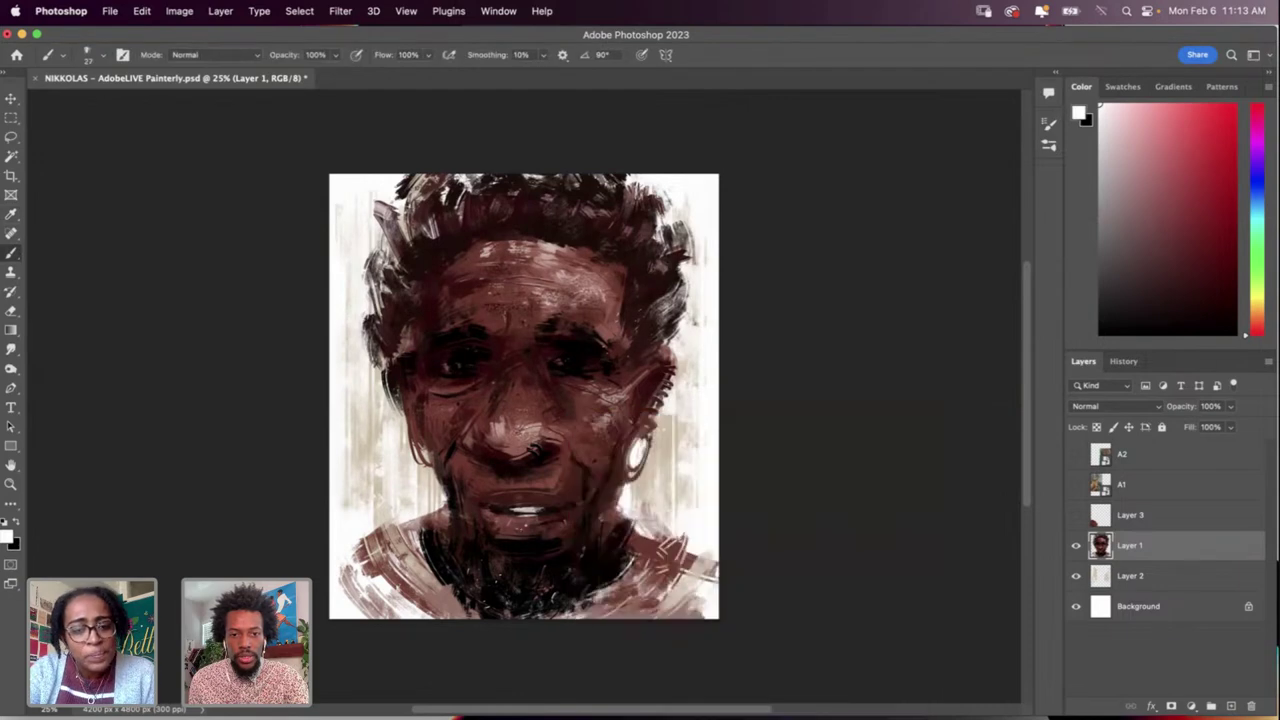
left_click(1148, 197)
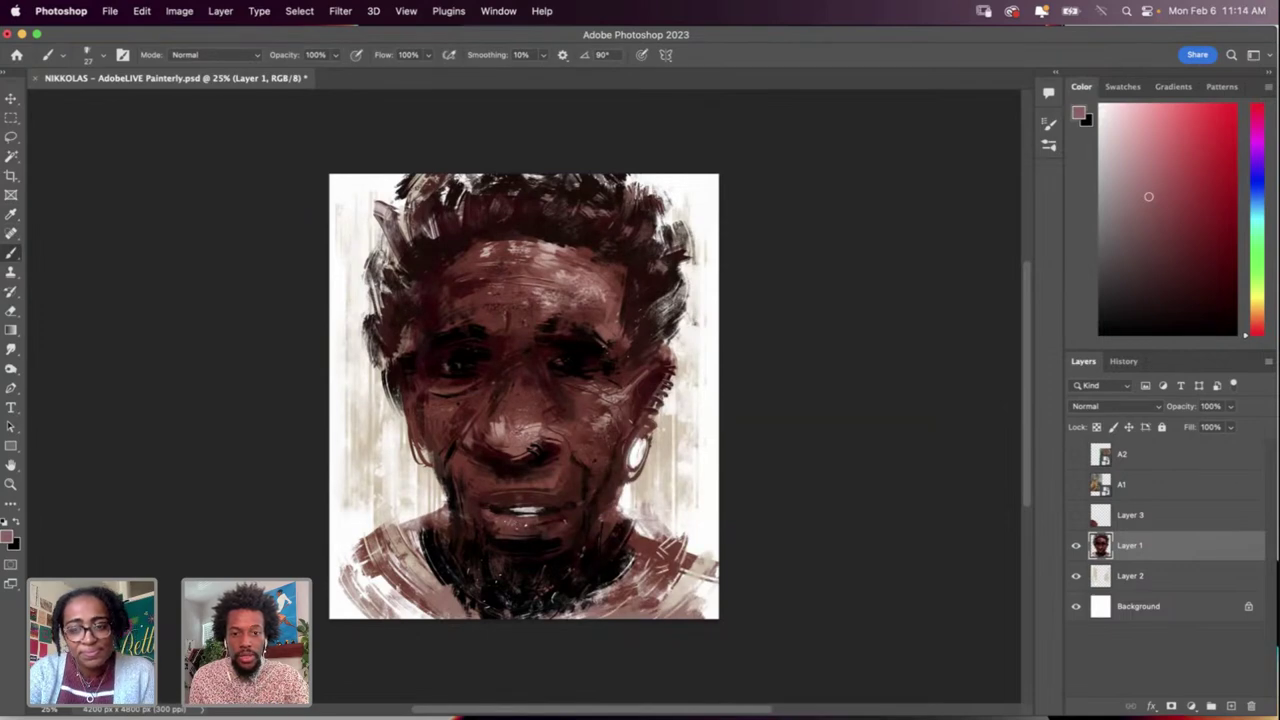
Step: Reset the foreground and background to the default colours and sample black from the shadow beneath the lower lip
key("d")
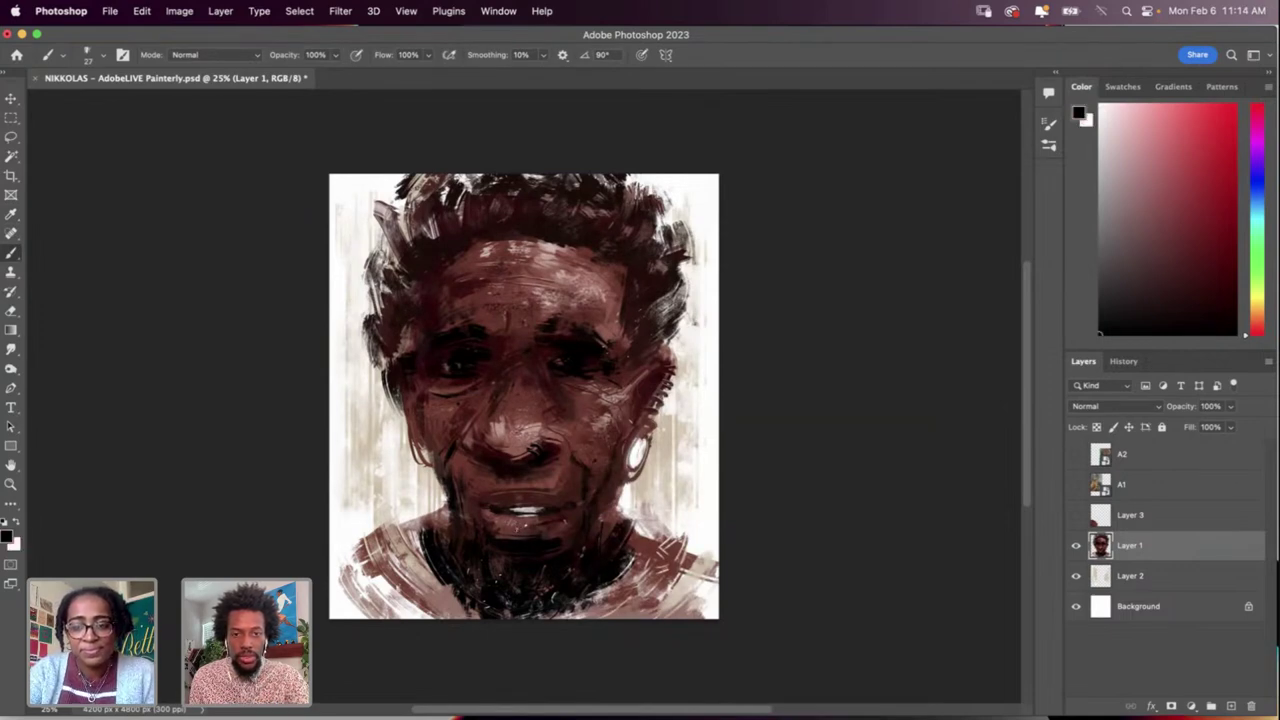
key("x")
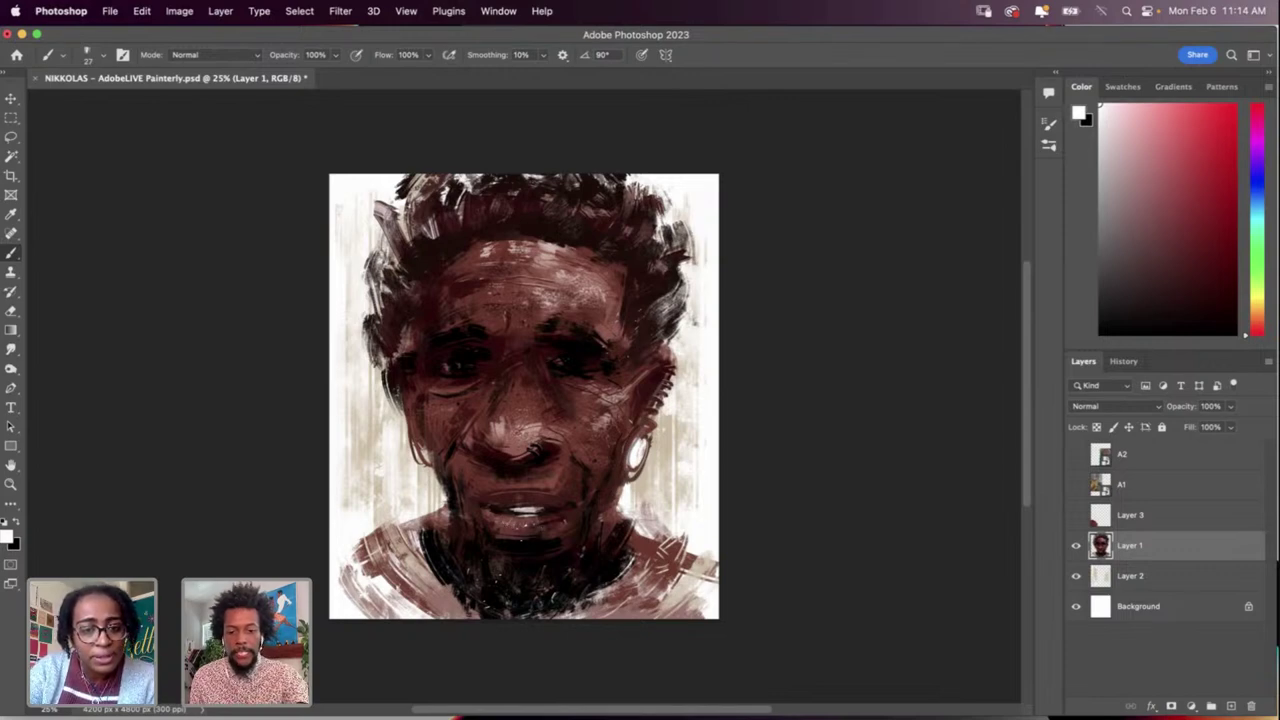
left_click(525, 538, "alt")
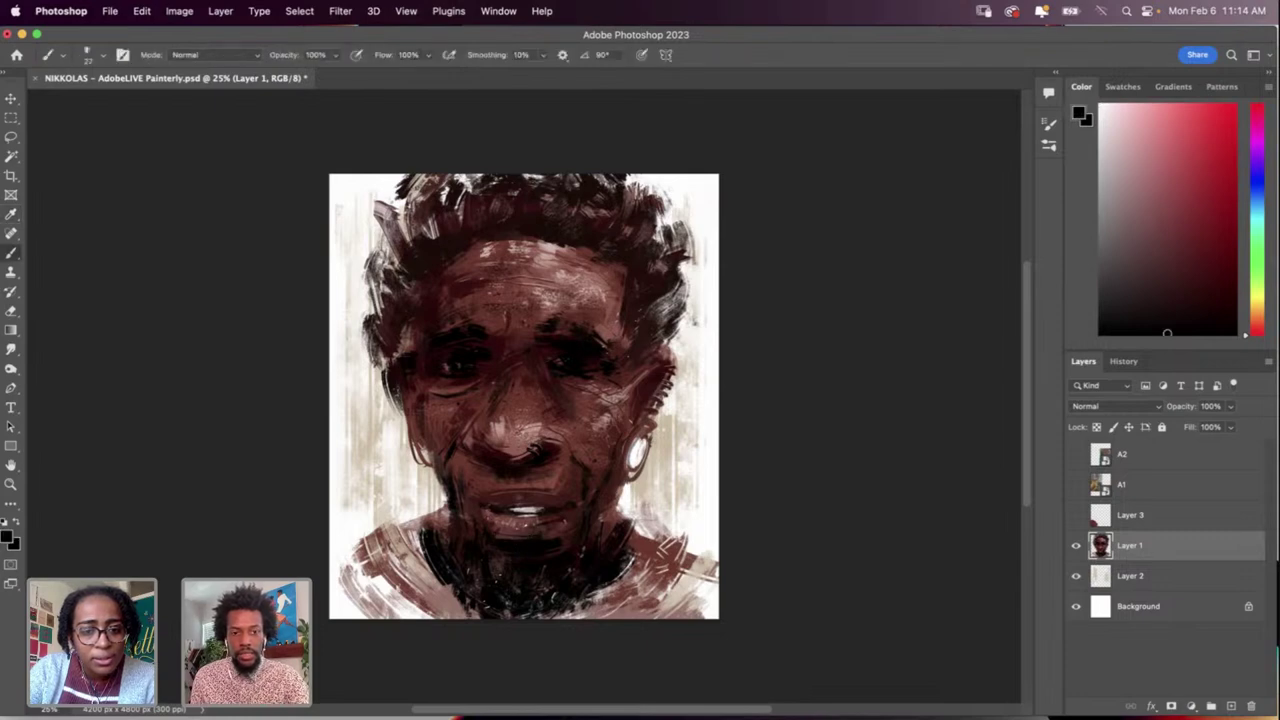
key("super+z")
key("super+shift+z")
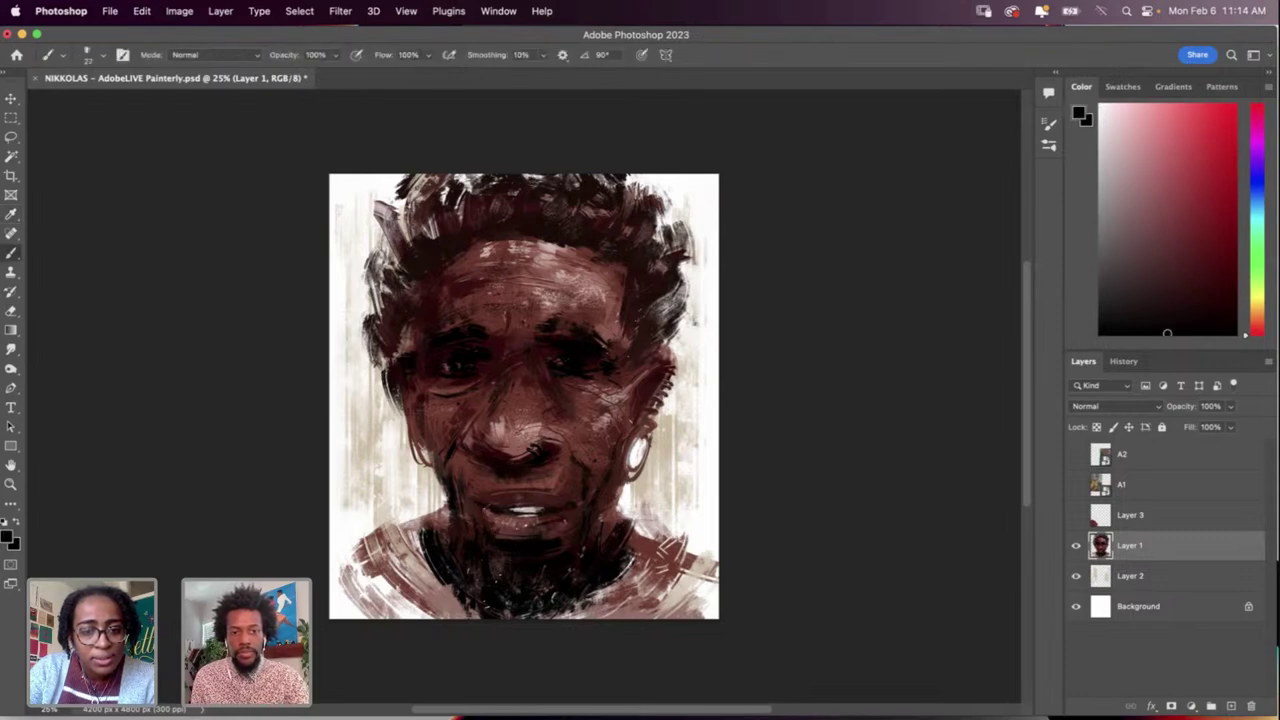
Step: Darken the area around the mouth corners with black using a 146 px bristle brush, undoing a smudge attempt
right_click(504, 525)
left_click(669, 449)
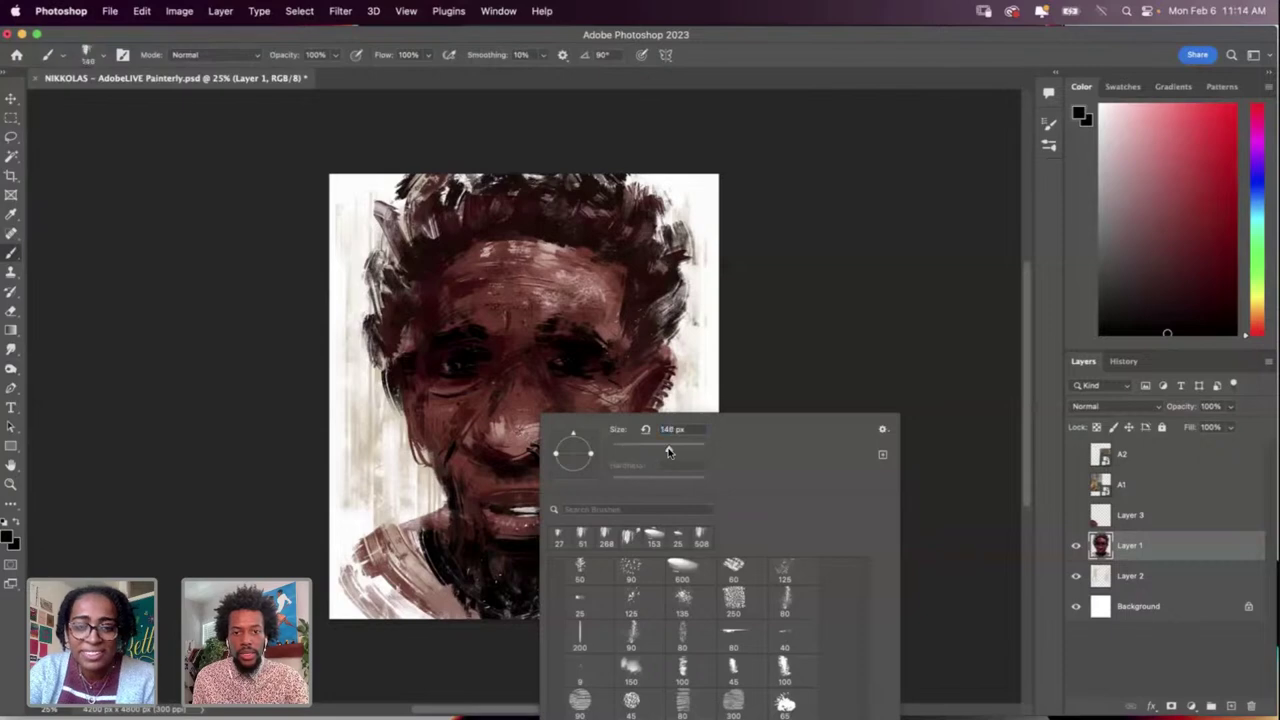
left_click(479, 508)
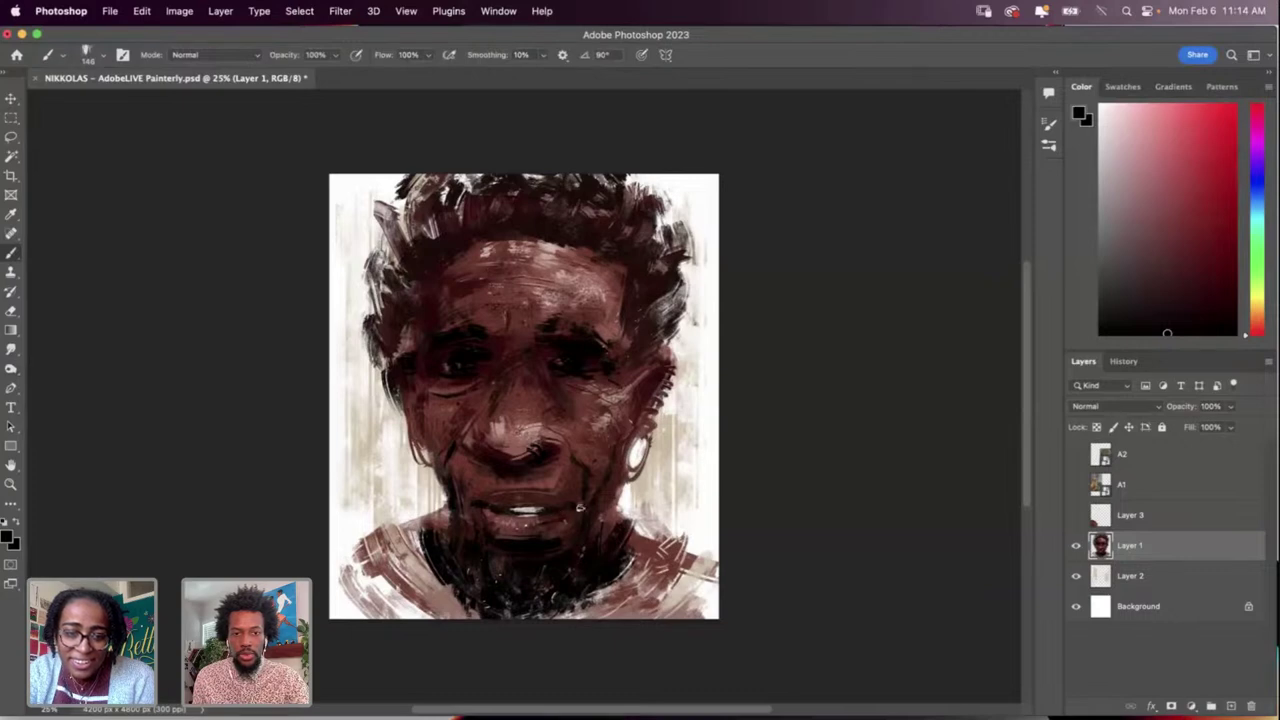
key("r")
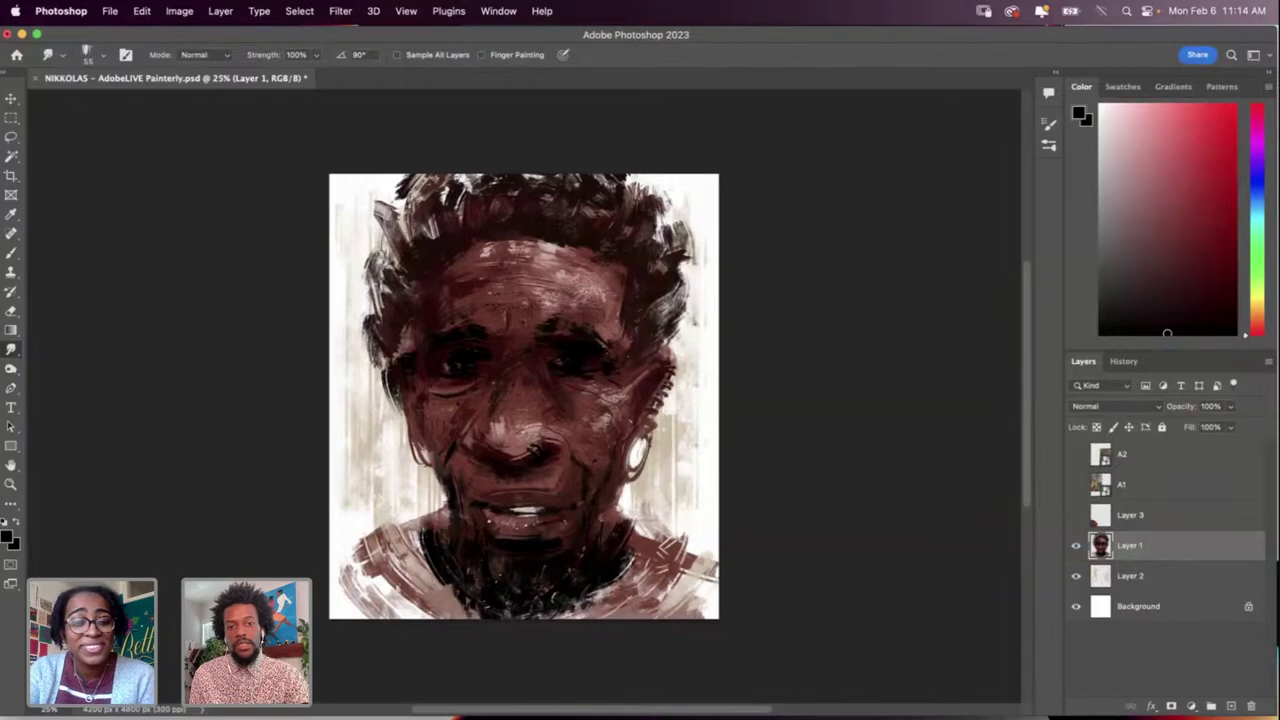
key("super+z")
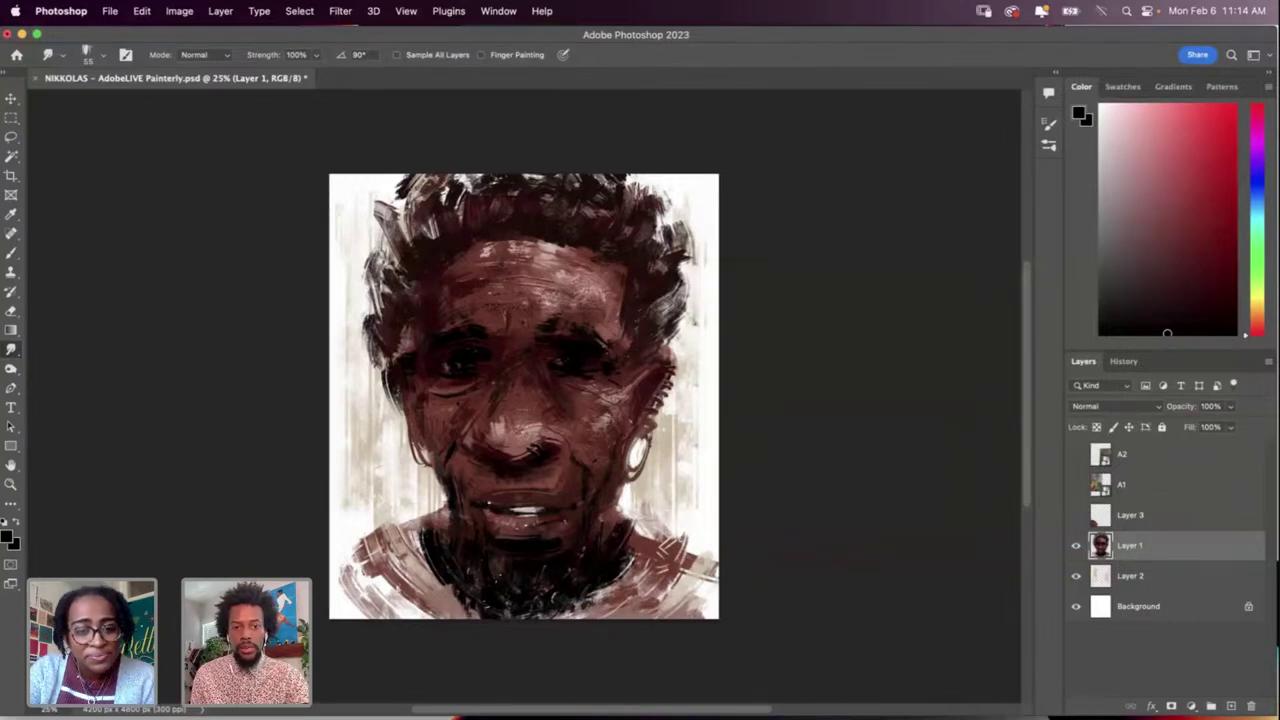
Step: Extend the inner ends of both eyebrows upward with black using a 300 px bristle brush, undoing stray strokes
key("i")
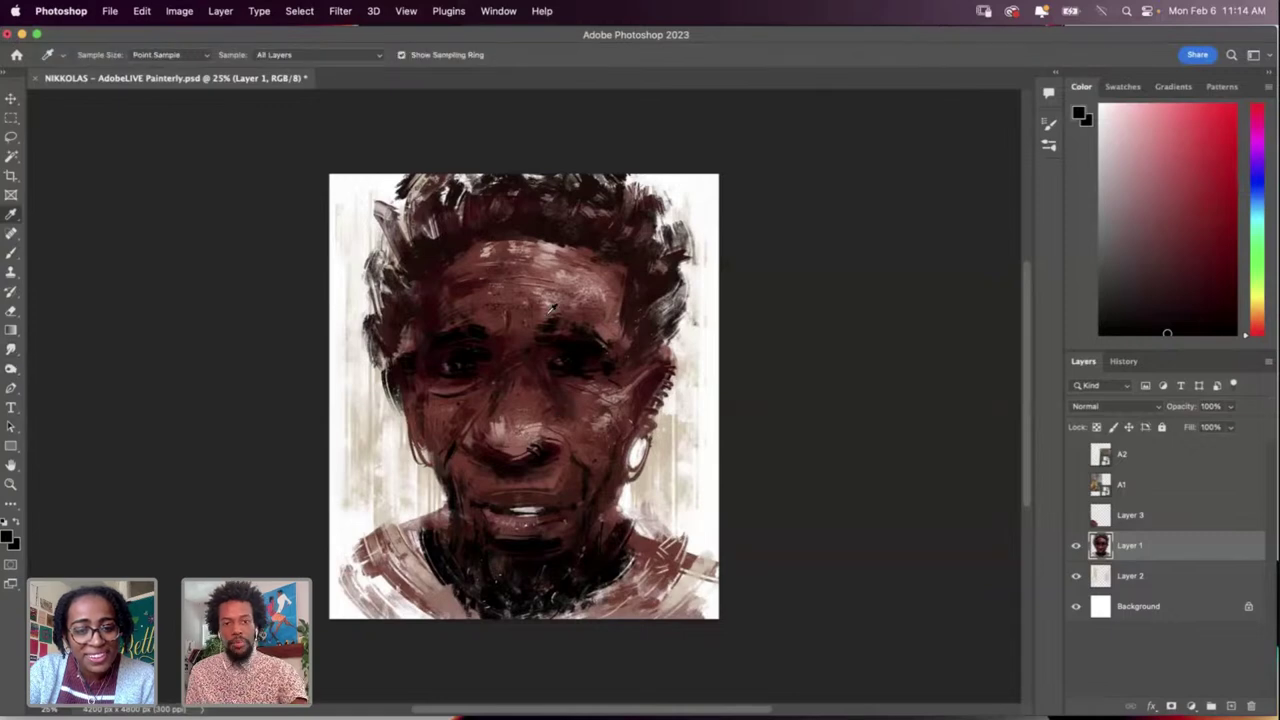
key("b")
right_click(505, 340)
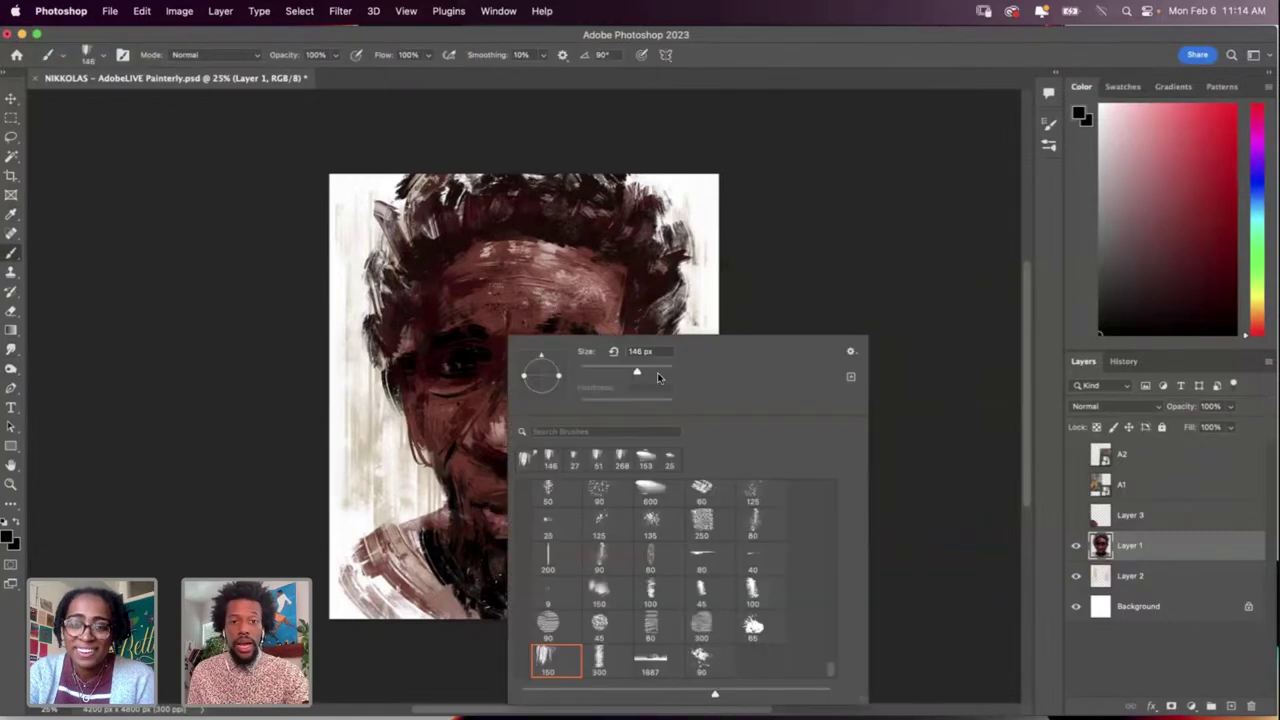
left_click_drag(499, 315, 474, 332)
key("super+z")
key("super+z")
key("super+z")
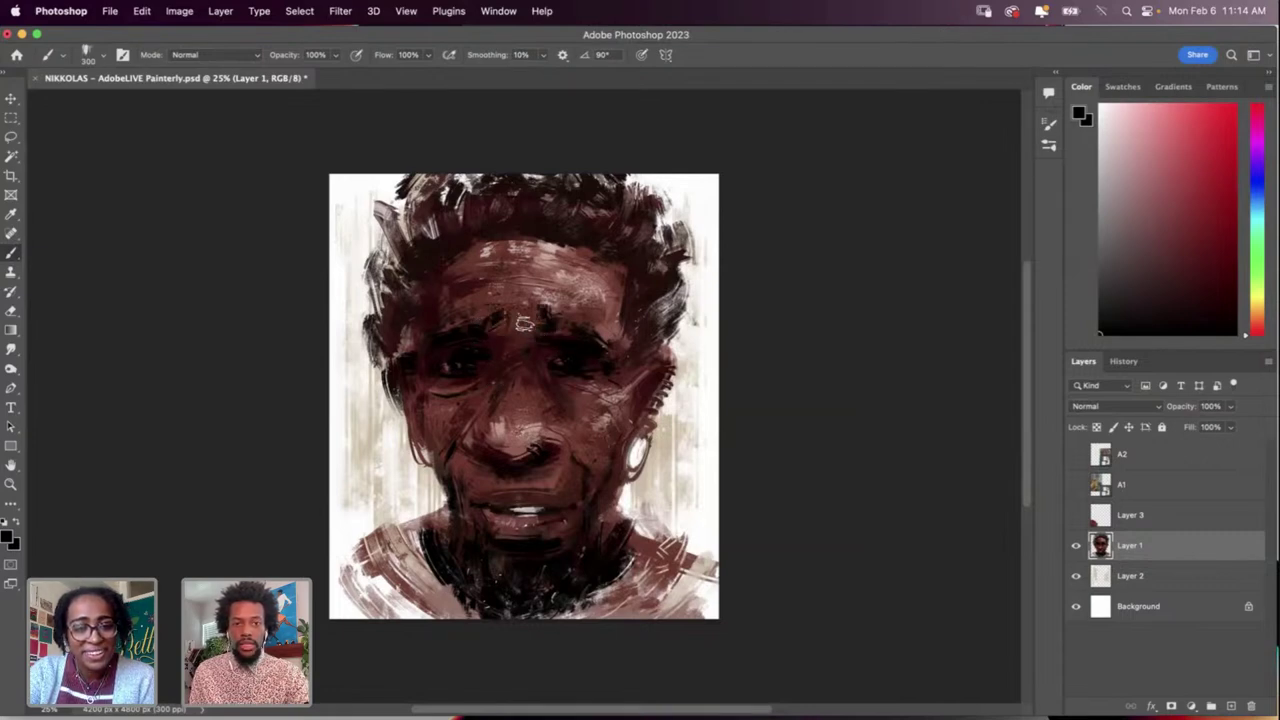
Step: Touch up the area between the eyebrows in black with the bristle brush reduced to 83 px
right_click(584, 374)
left_click_drag(681, 399, 627, 400)
left_click(525, 314)
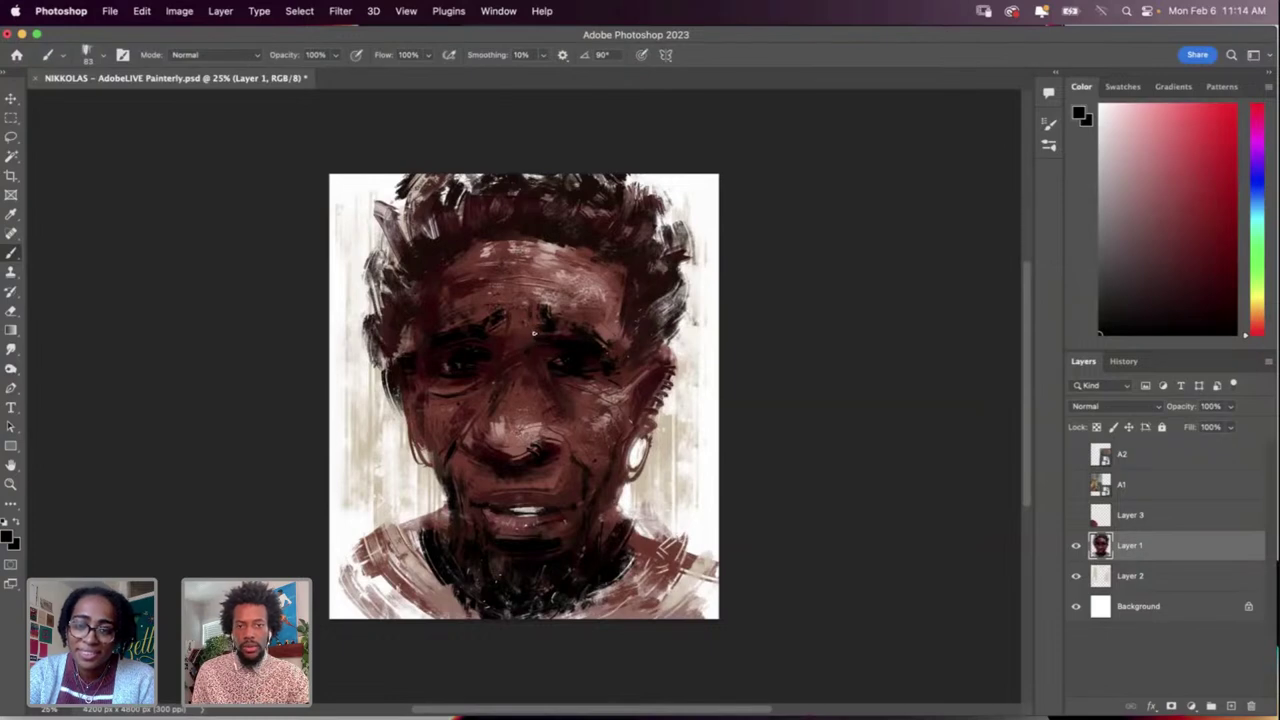
key("r")
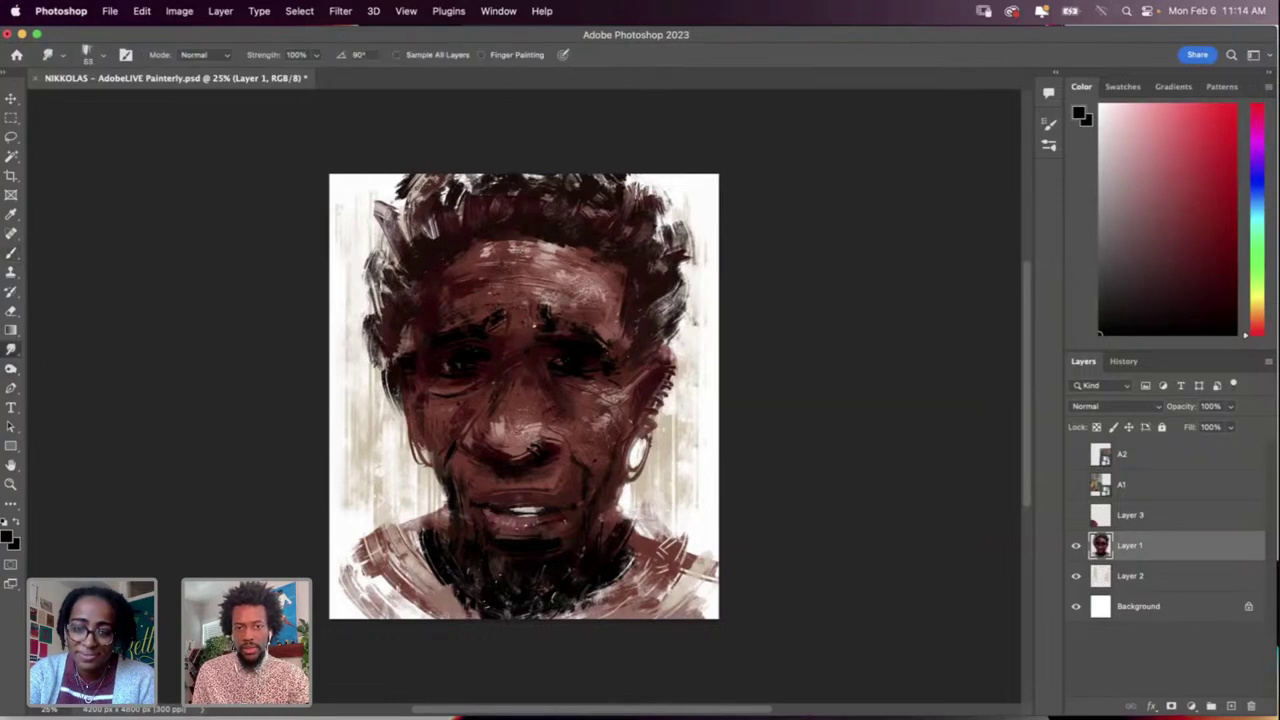
key("b")
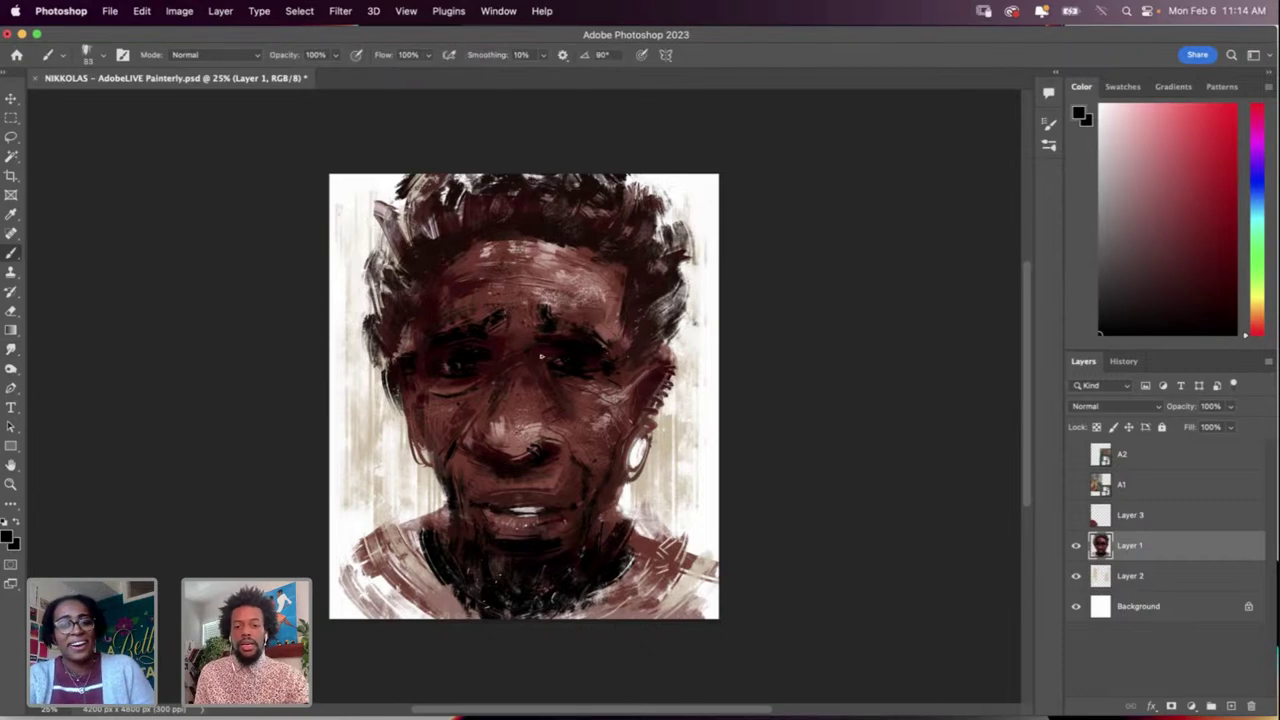
Step: Shade the inner eye corner beside the nose bridge with a sampled dark maroon and a 185 px bristle brush
left_click(491, 337, "alt")
right_click(496, 334)
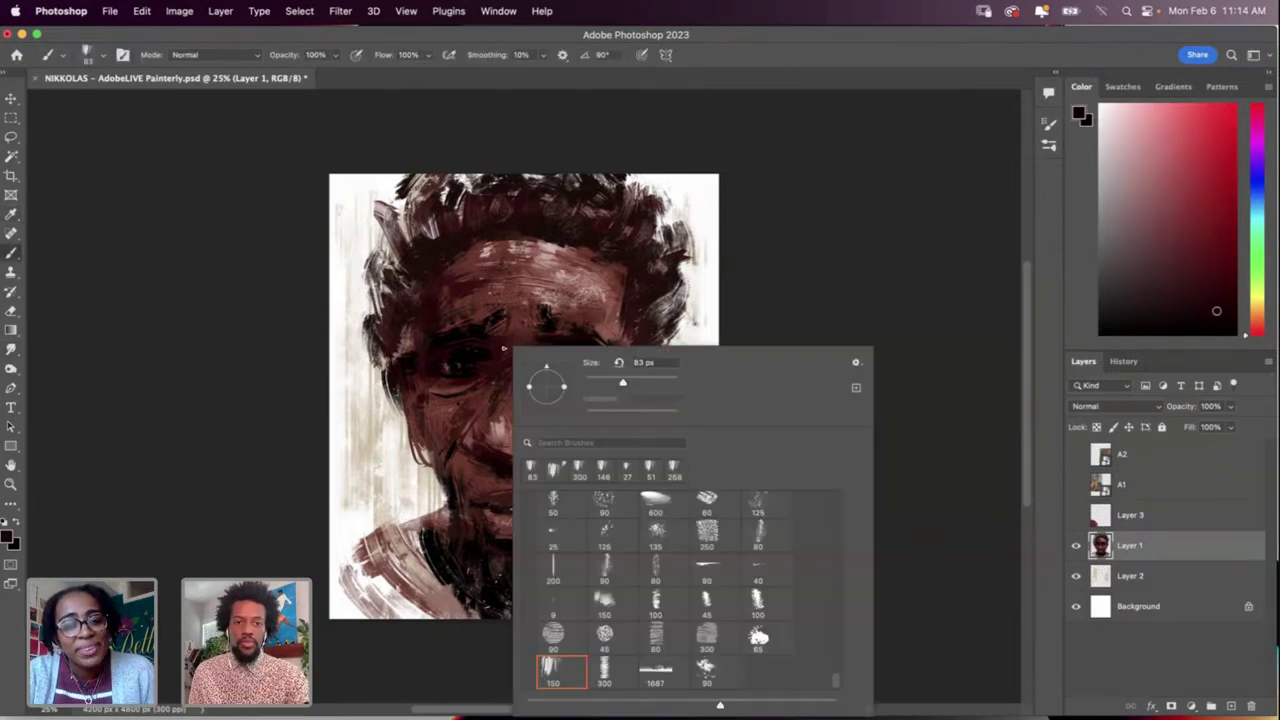
left_click(651, 383)
left_click(490, 341)
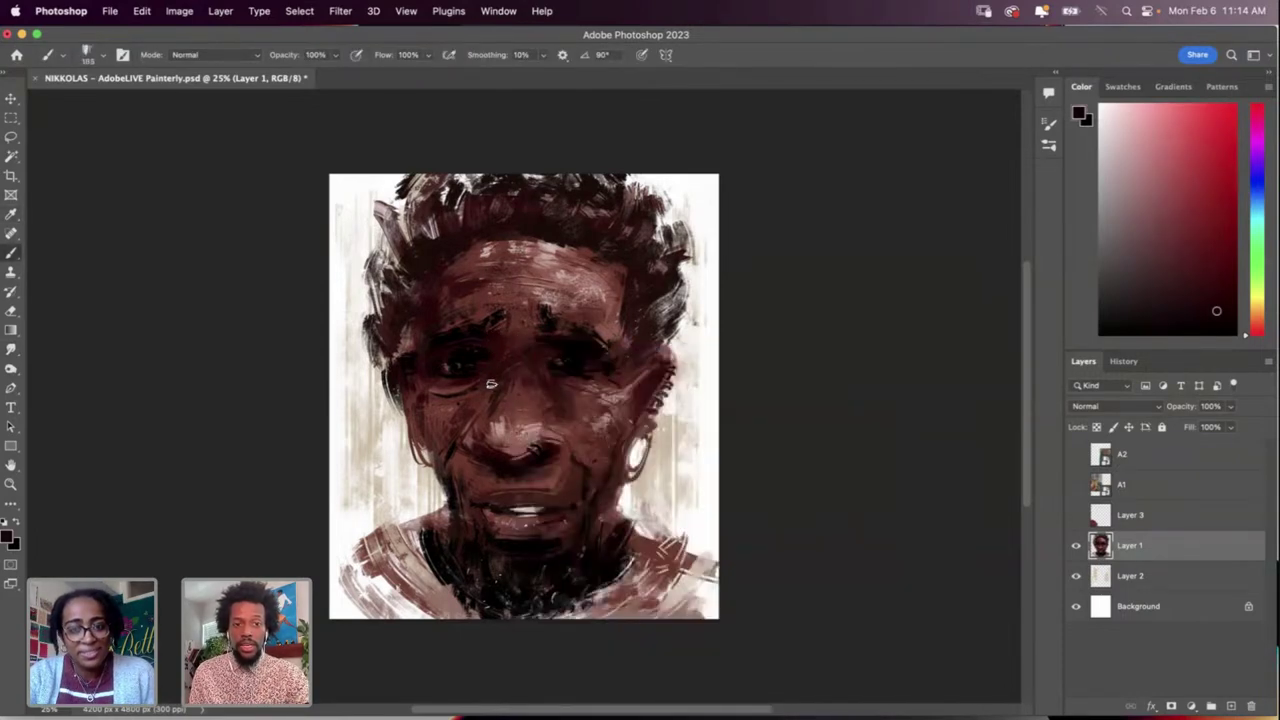
Step: Try a white highlight stroke beside the nostril with the 185 px bristle brush
key("i")
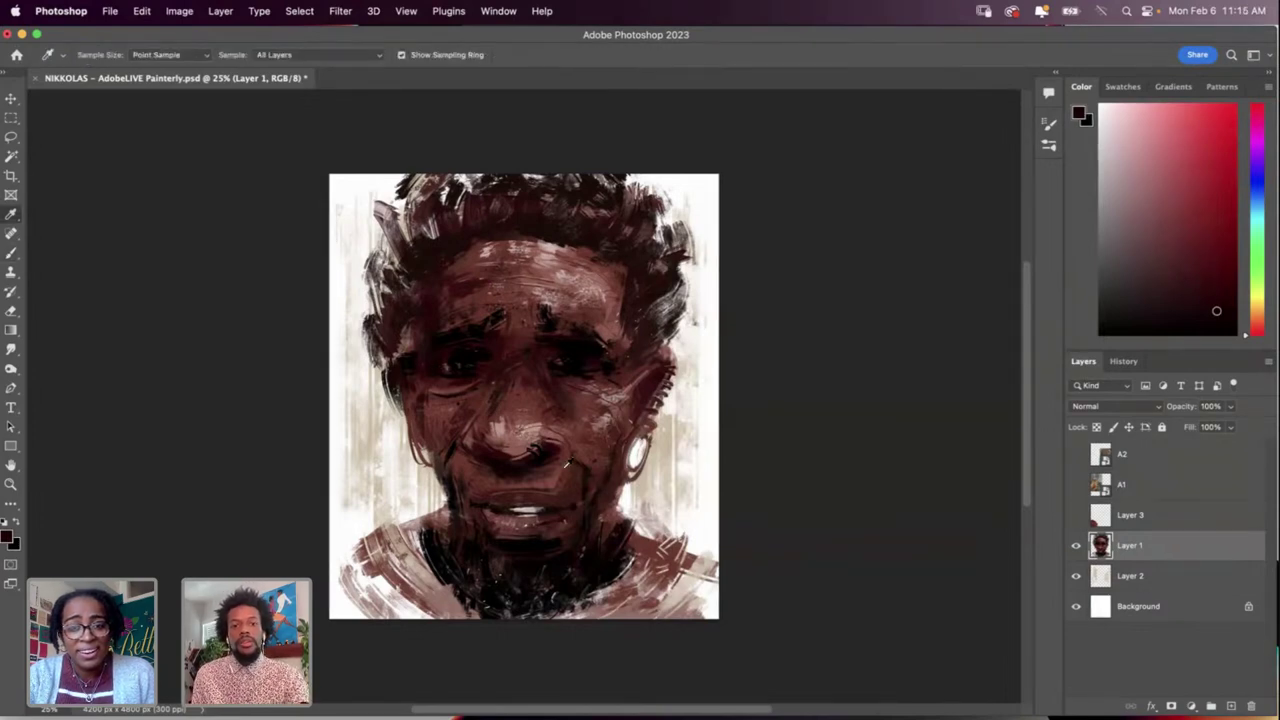
left_click(516, 456)
key("b")
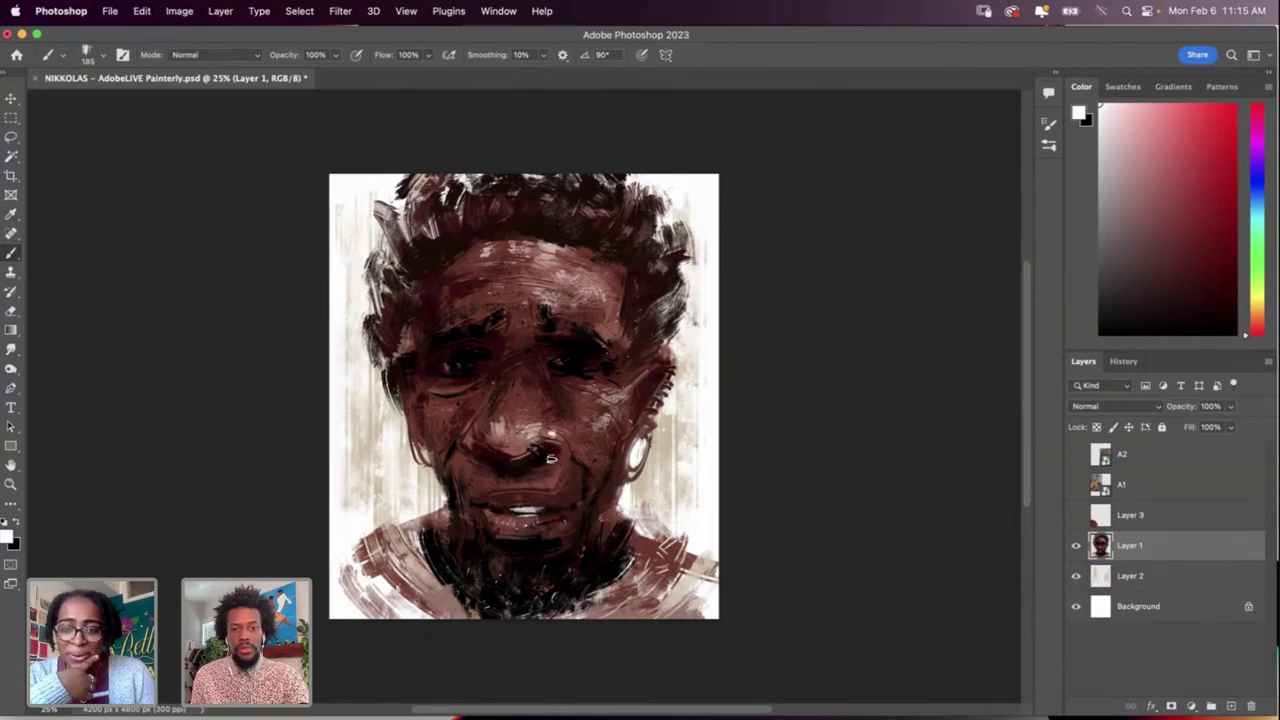
left_click_drag(547, 443, 557, 440)
key("super+z")
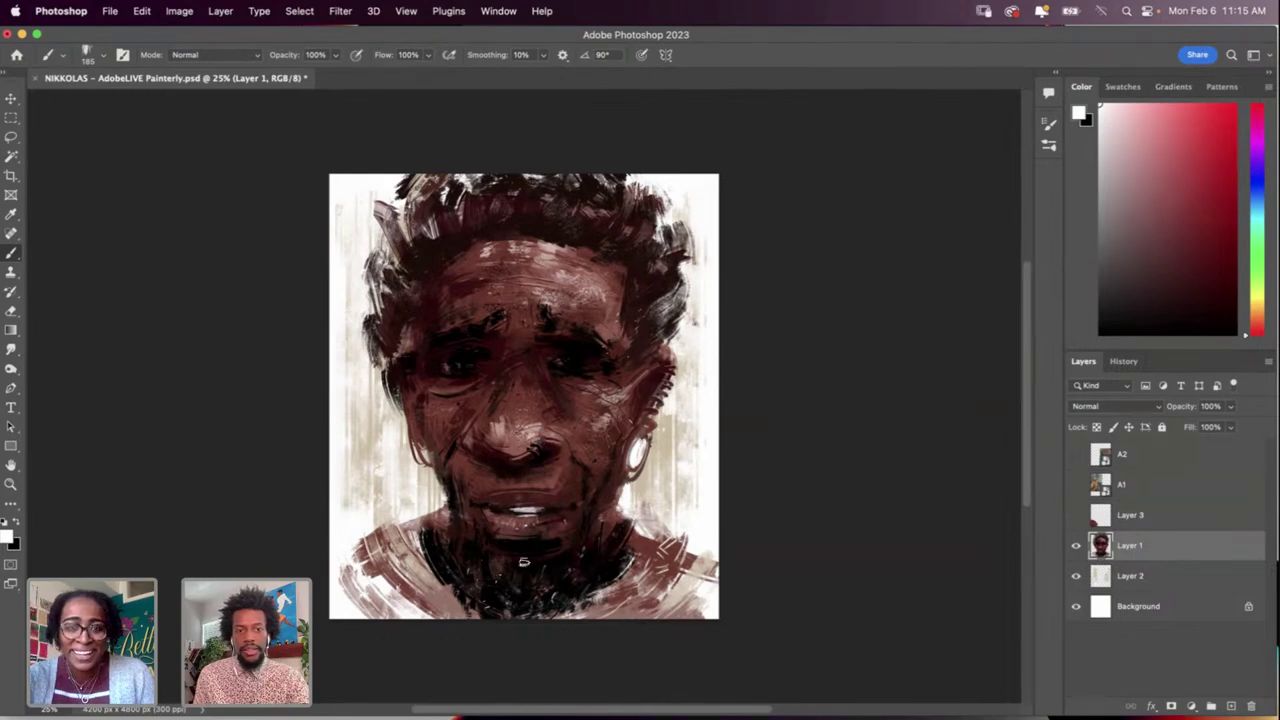
Step: Sample a reddish brown from the nose, undo a stroke with it, and reduce the bristle brush to 86 px
key("i")
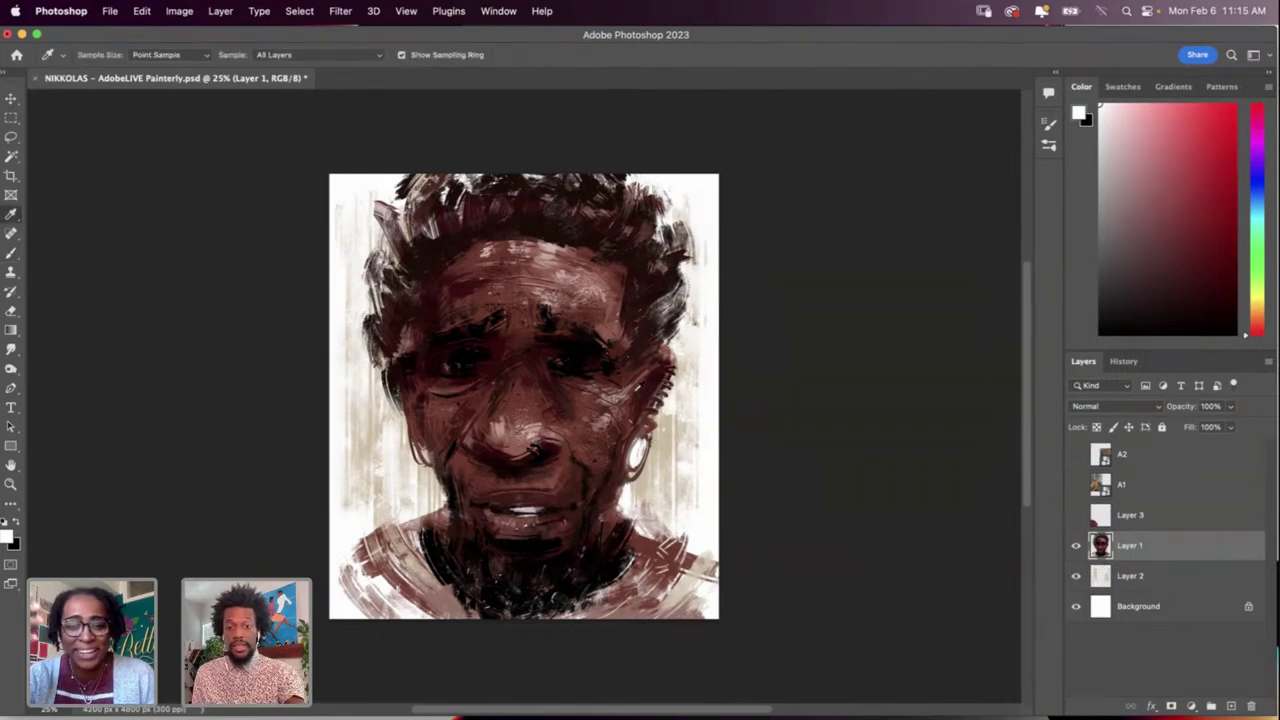
left_click(511, 448)
key("b")
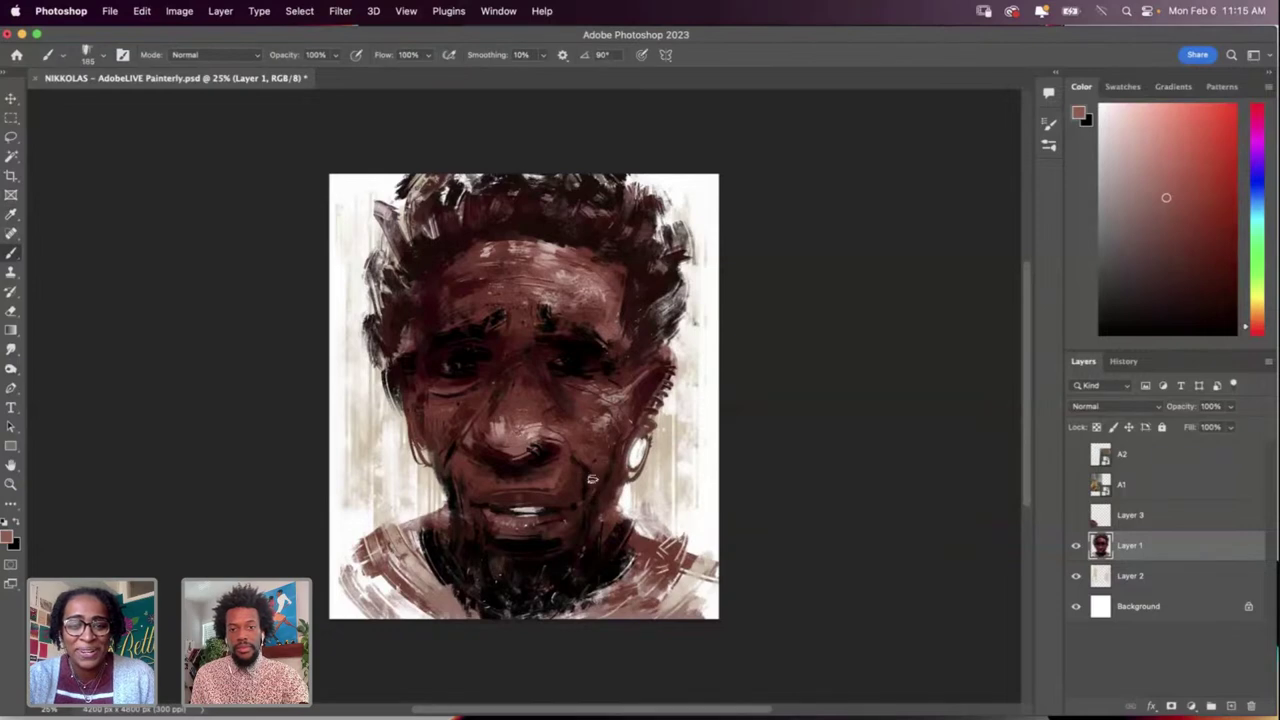
key("super+z")
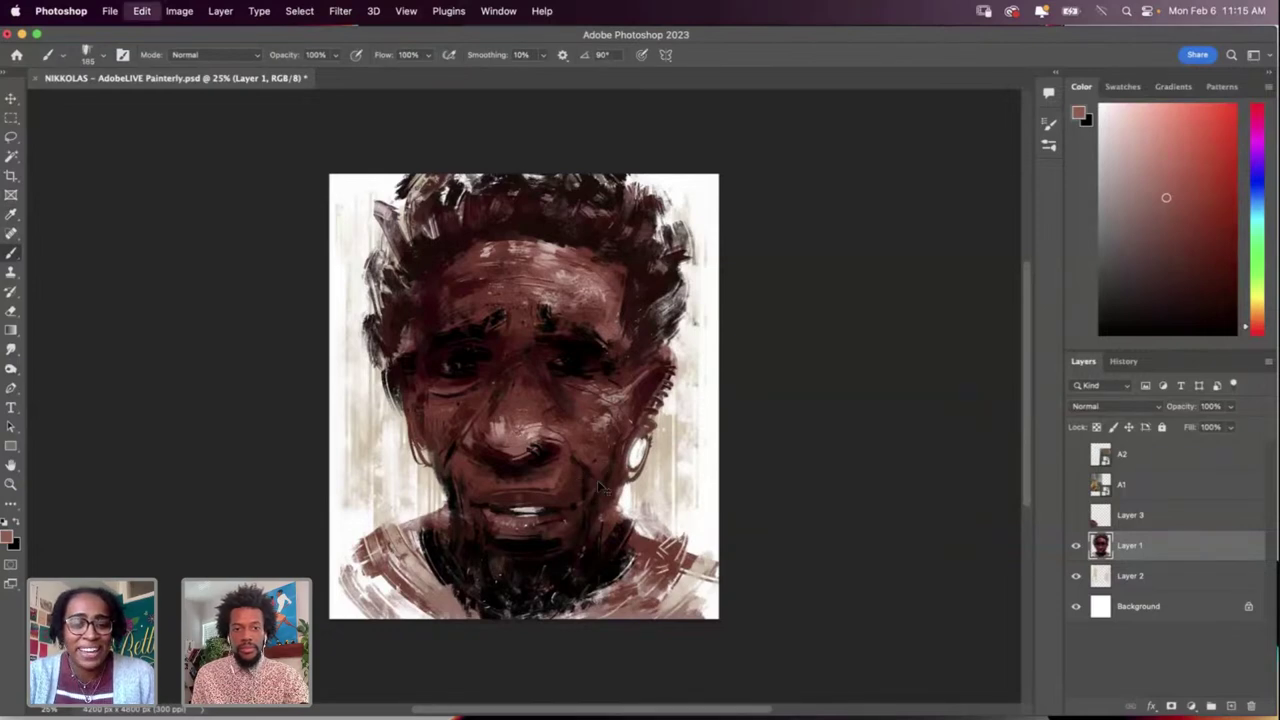
right_click(592, 449)
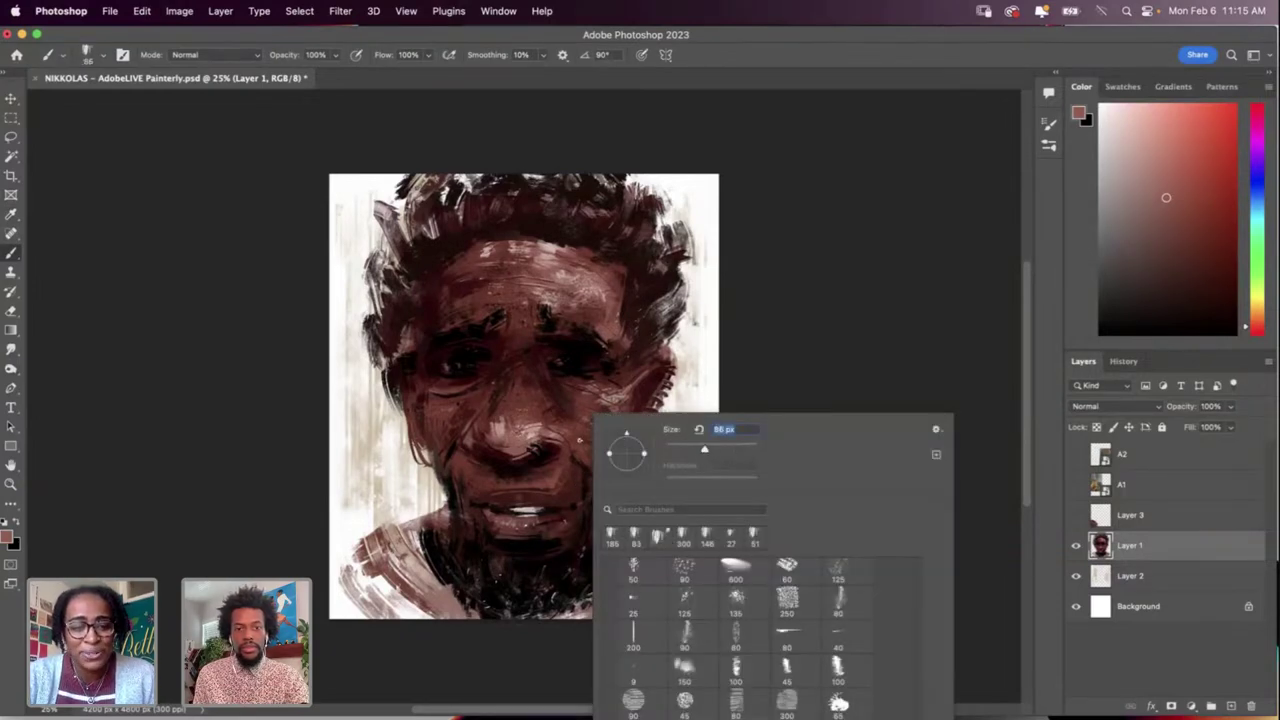
left_click(460, 464)
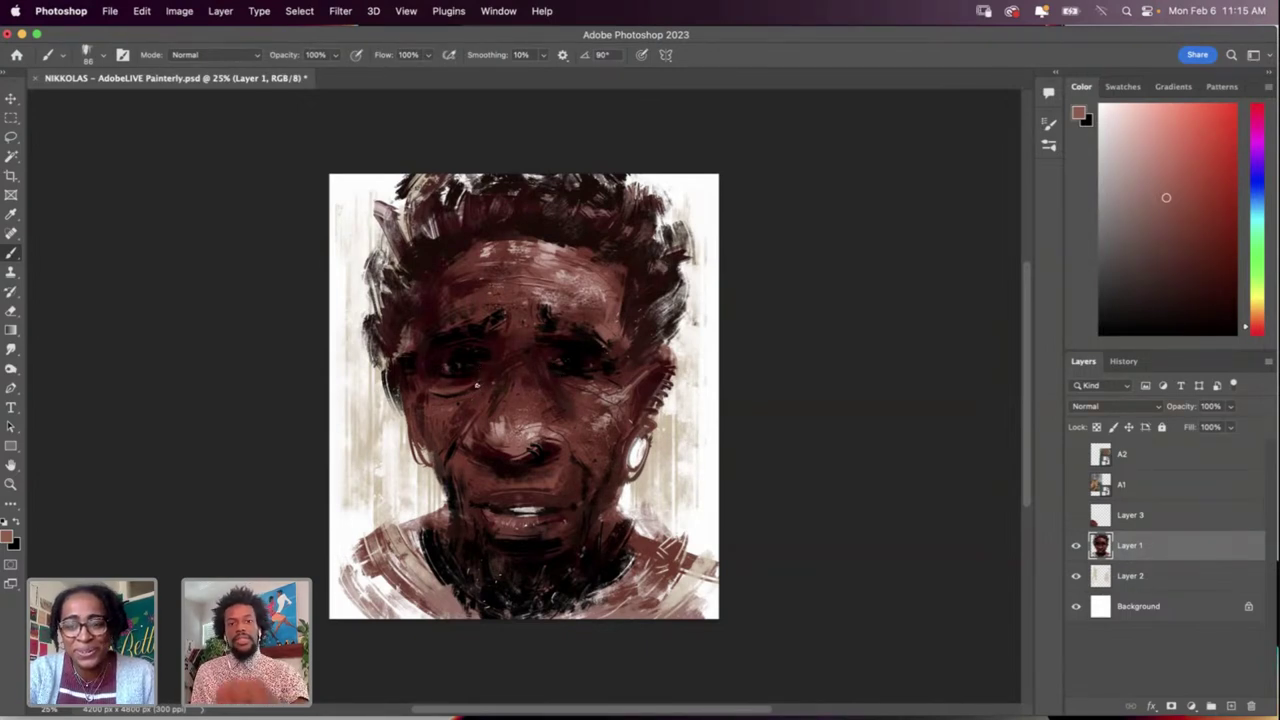
Step: Choose a lighter salmon pink foreground and enlarge the bristle brush to 236 px
key("i")
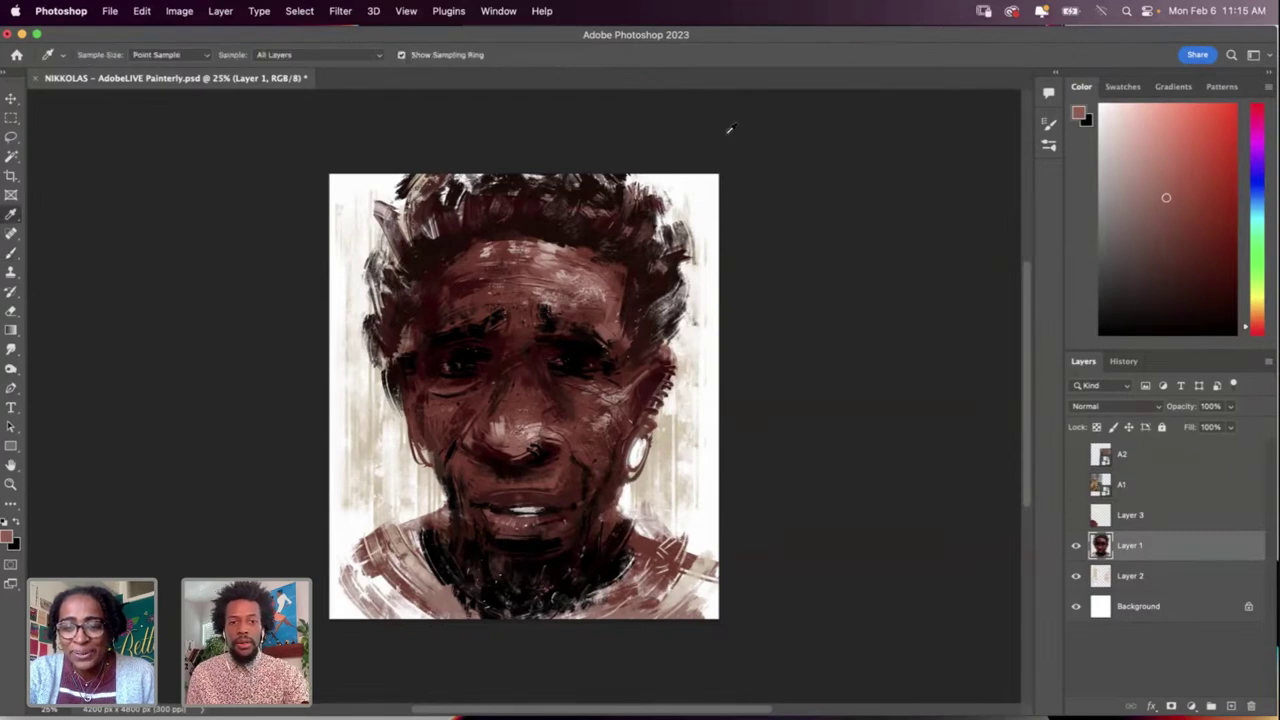
key("b")
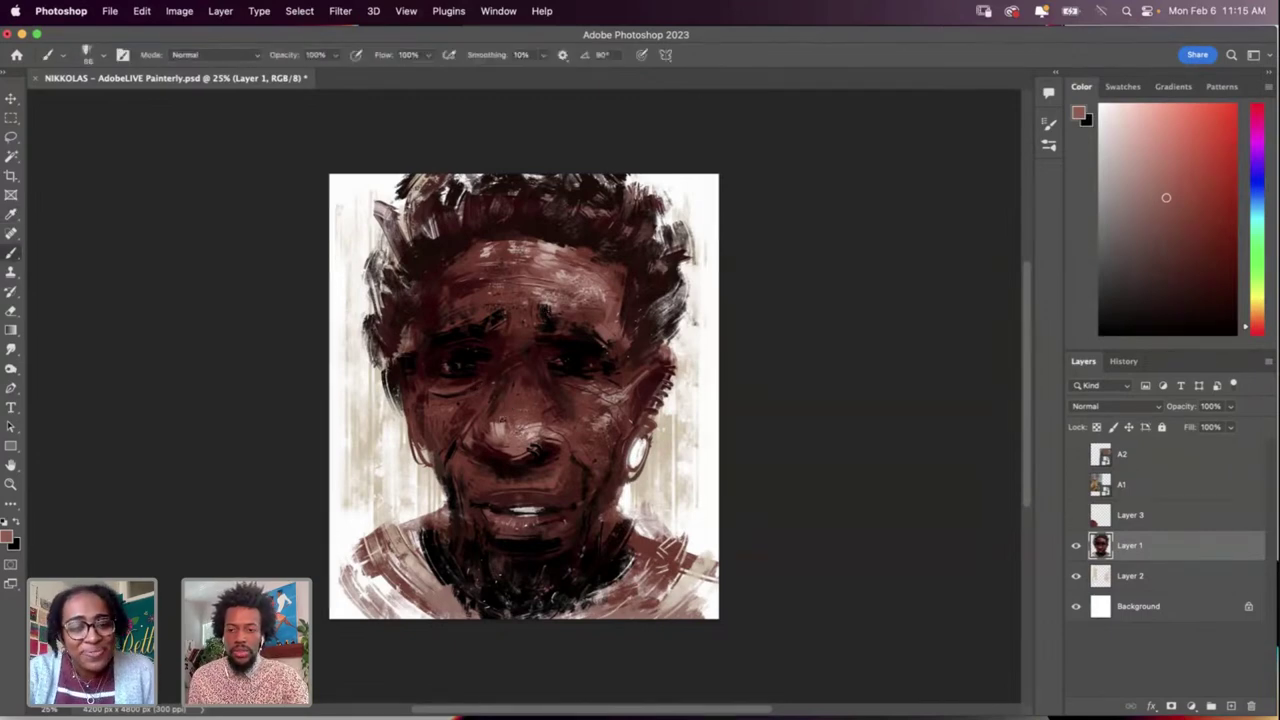
left_click(1176, 151)
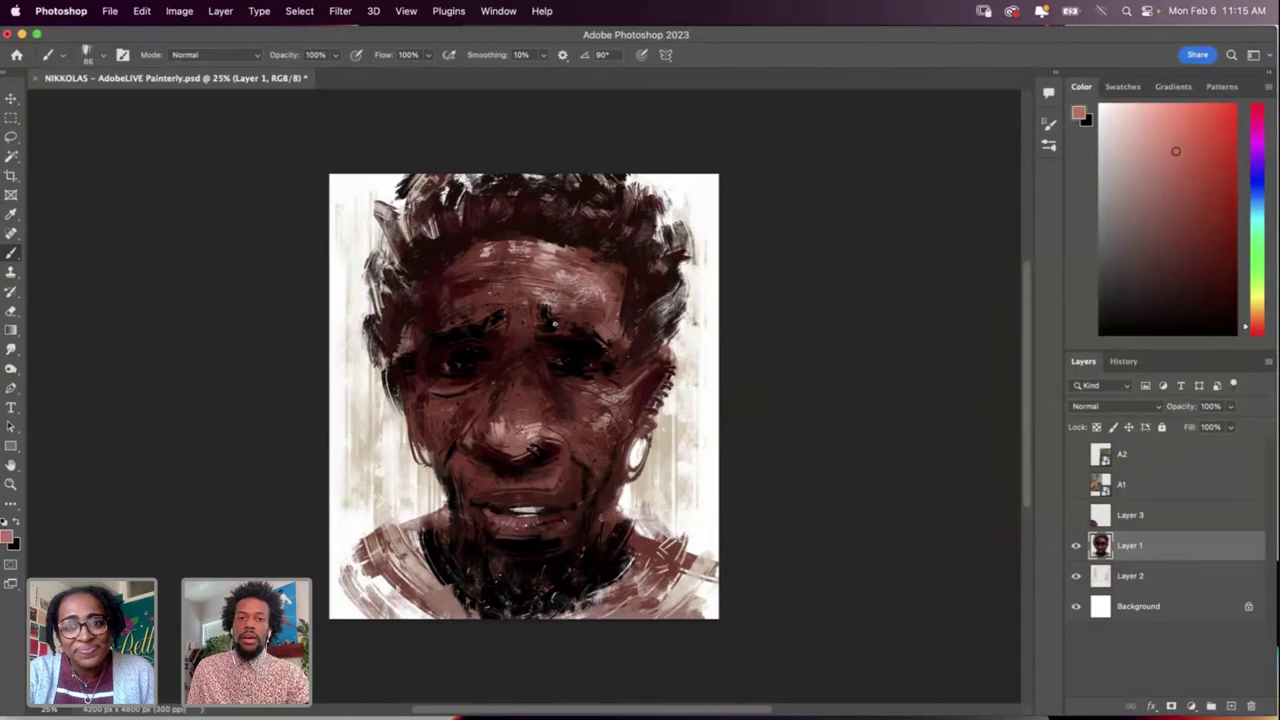
right_click(556, 324)
mouse_move(672, 338)
left_mouse_down()
mouse_move(725, 363)
mouse_move(704, 360)
left_mouse_up()
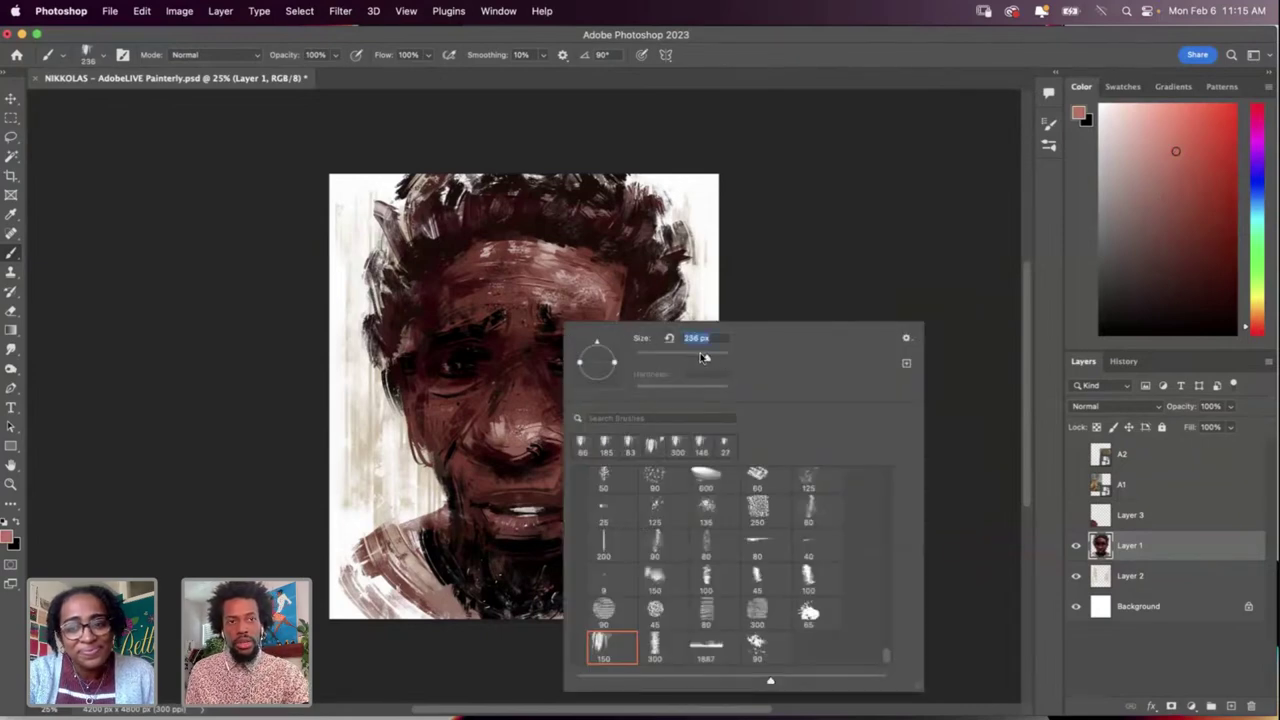
Step: Set the brush to Overlay mode at 21% opacity with a muted red foreground
left_click(254, 56)
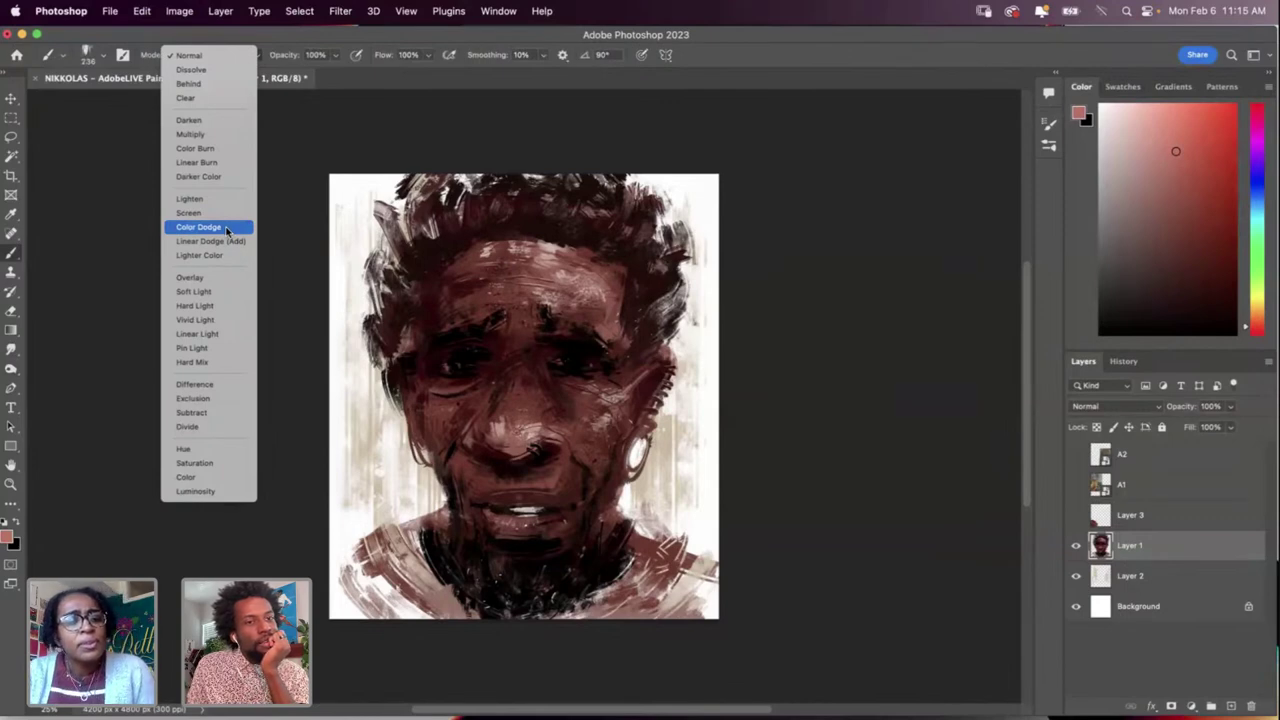
left_click(214, 277)
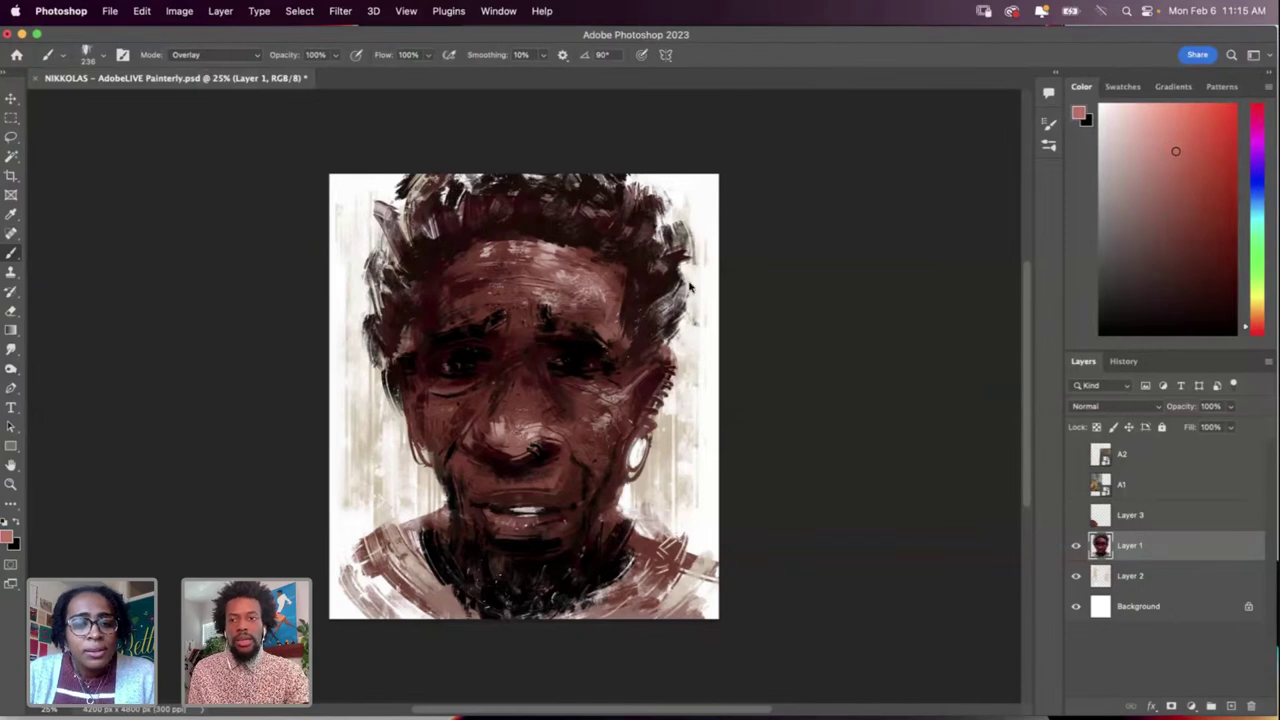
left_click(1199, 203)
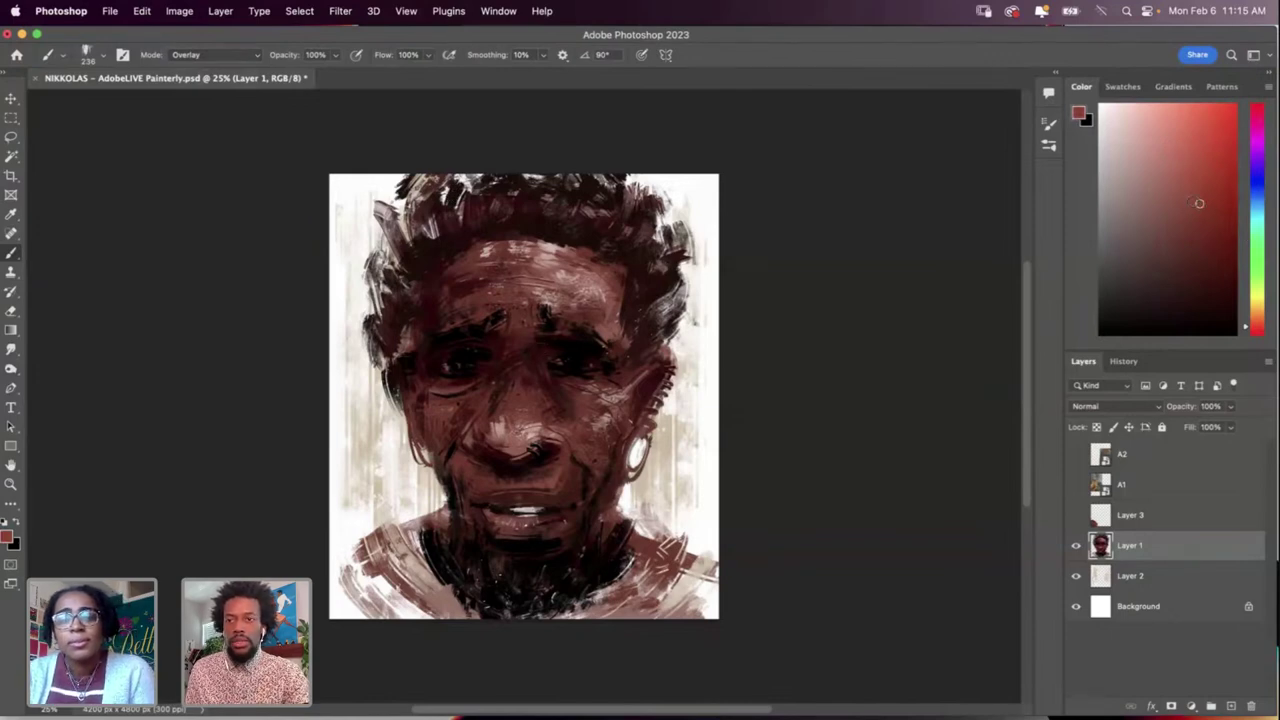
left_click(336, 57)
left_click(287, 75)
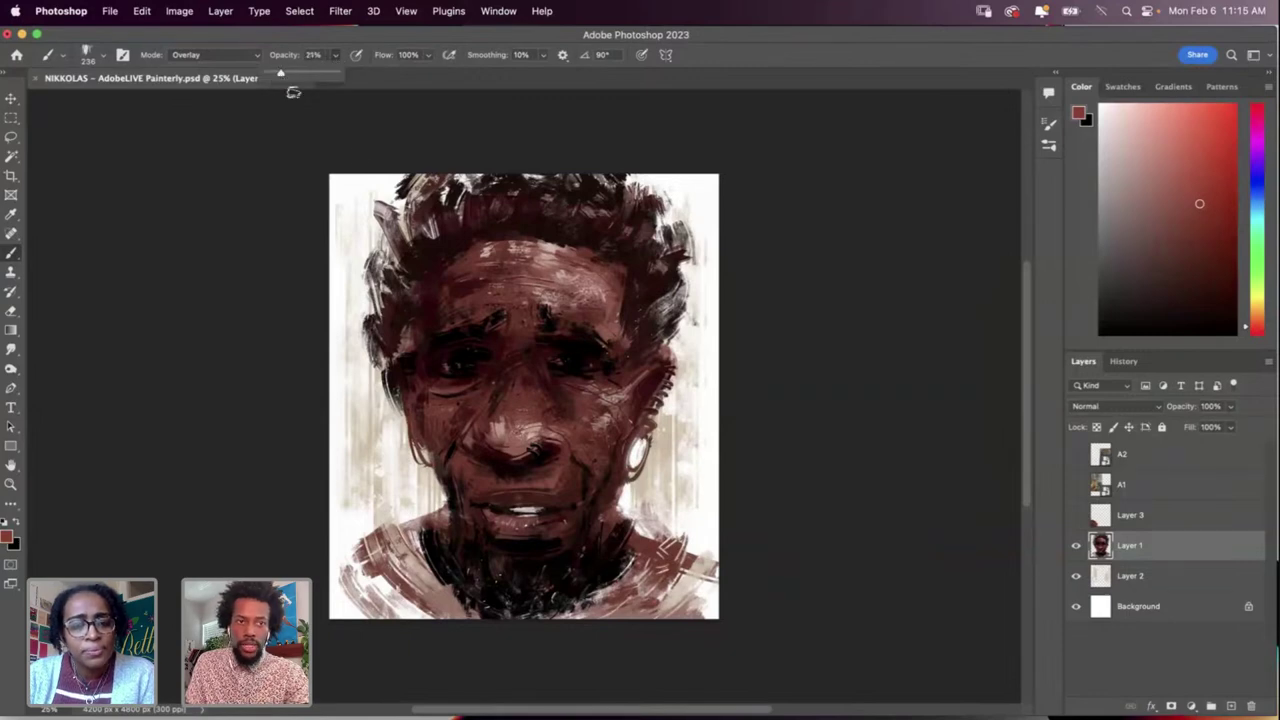
Step: Glaze a more saturated red over the lips and lower cheek with a 364 px bristle brush, redoing the first stroke
right_click(556, 440)
left_click_drag(711, 450, 716, 450)
left_click(481, 521)
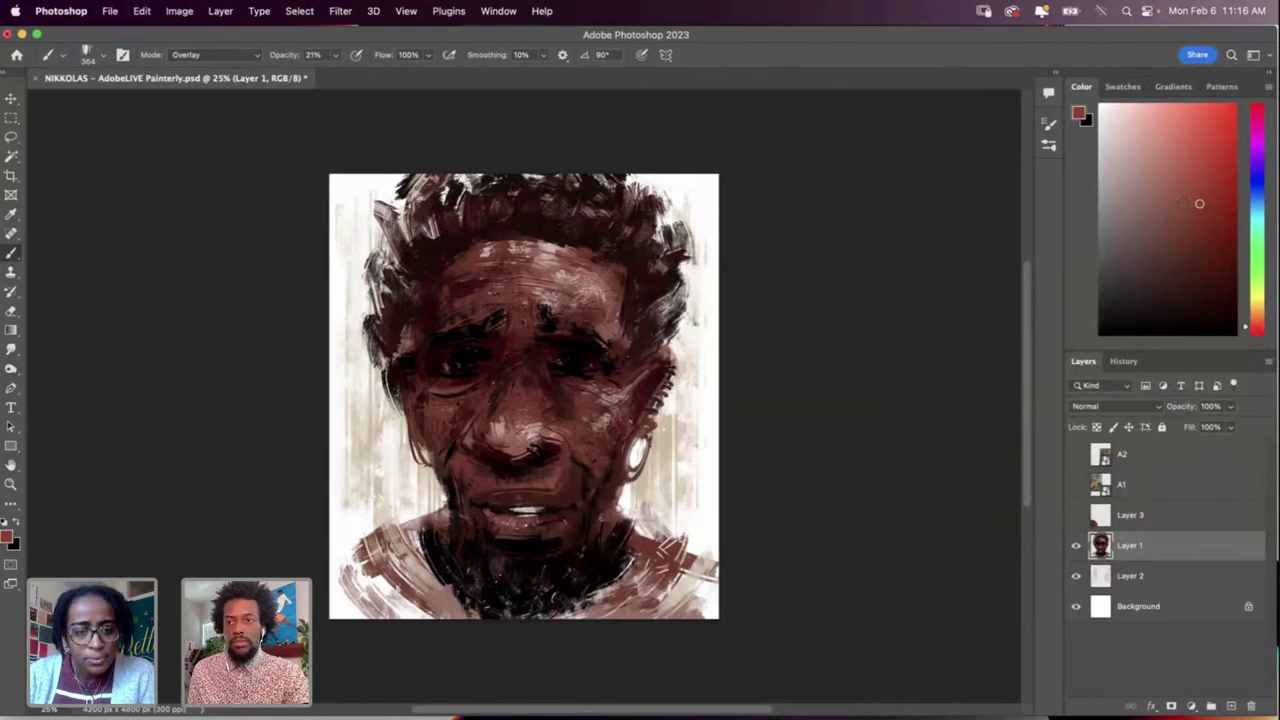
left_click(1209, 182)
left_click_drag(484, 513, 576, 517)
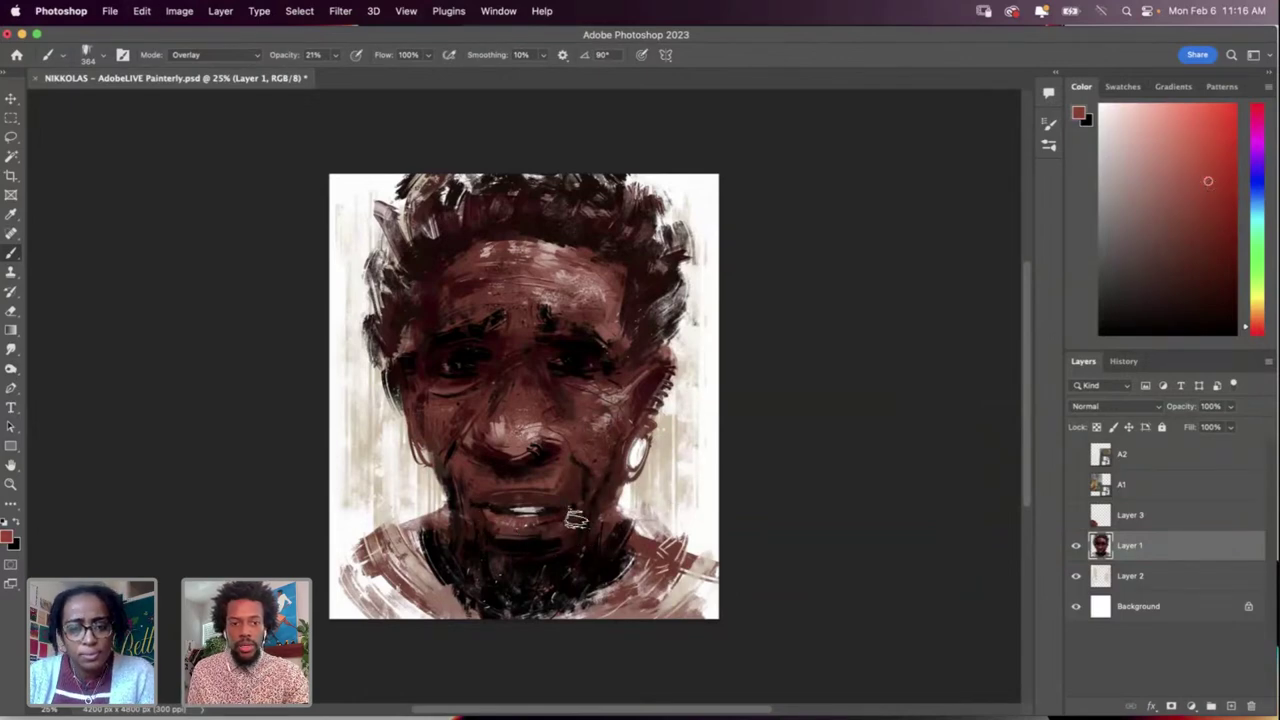
key("super+z")
left_click_drag(489, 512, 615, 491)
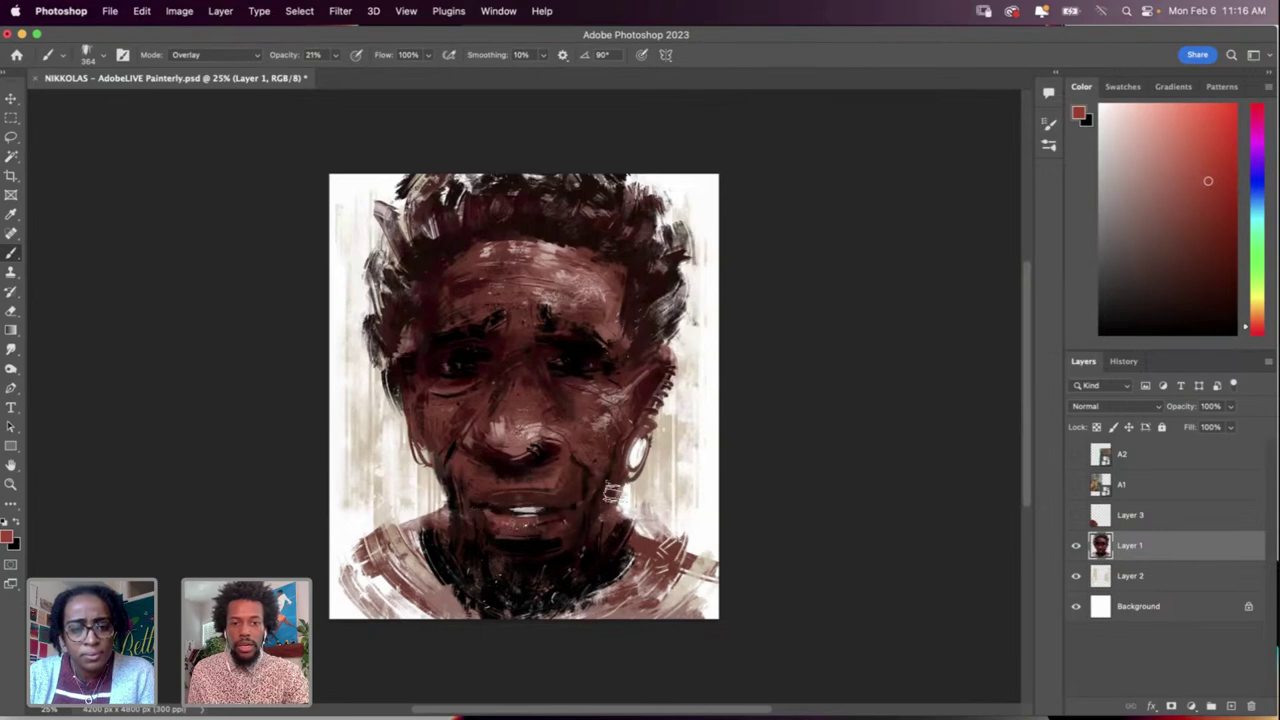
left_click_drag(481, 505, 604, 502)
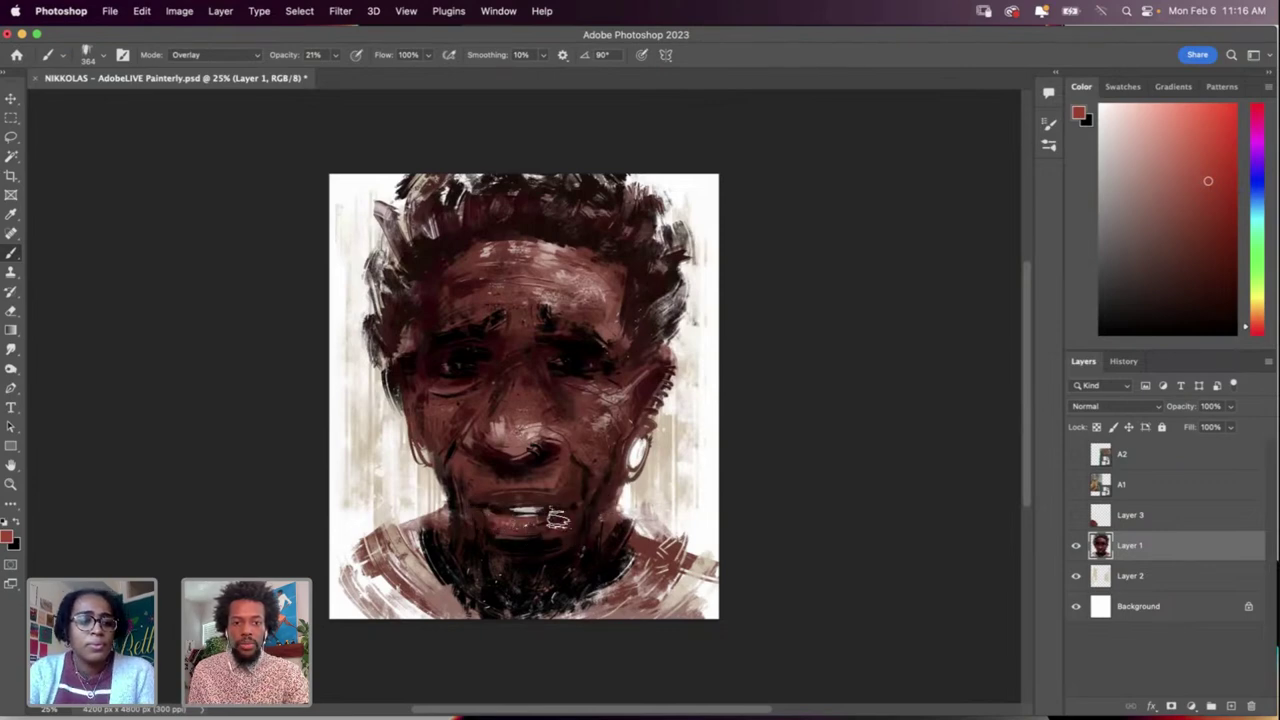
key("super+z")
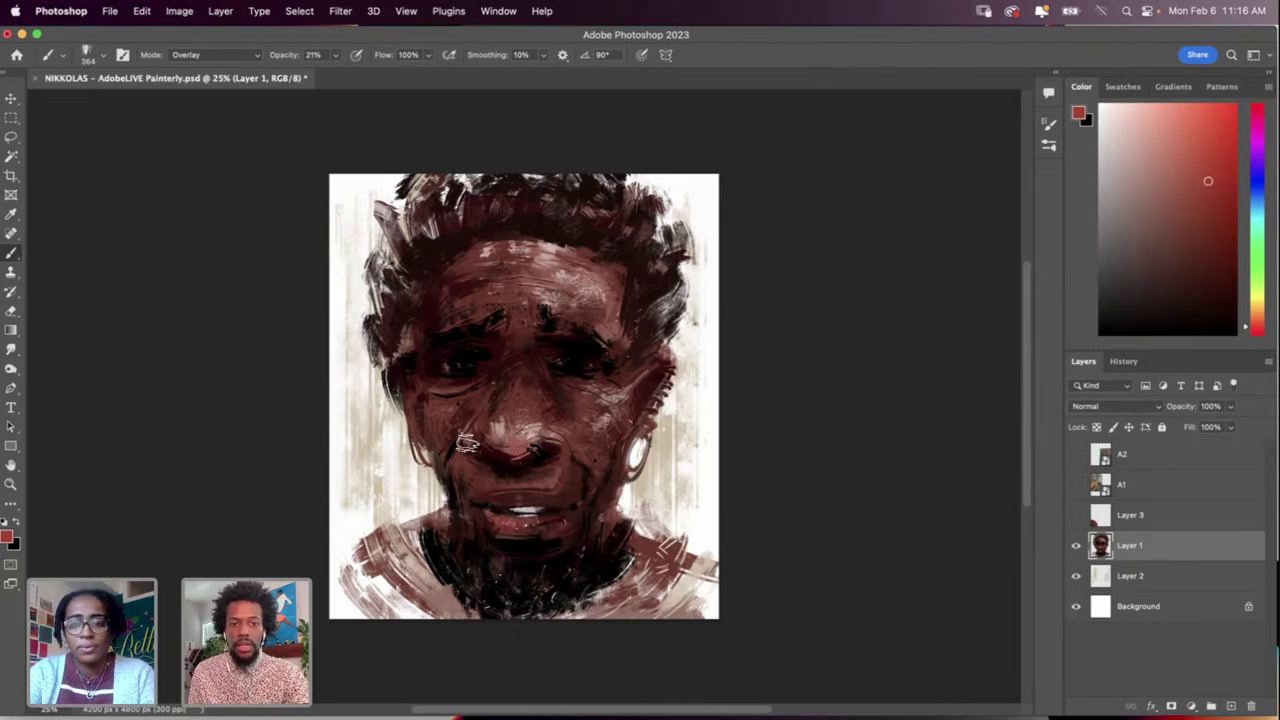
key("super+z")
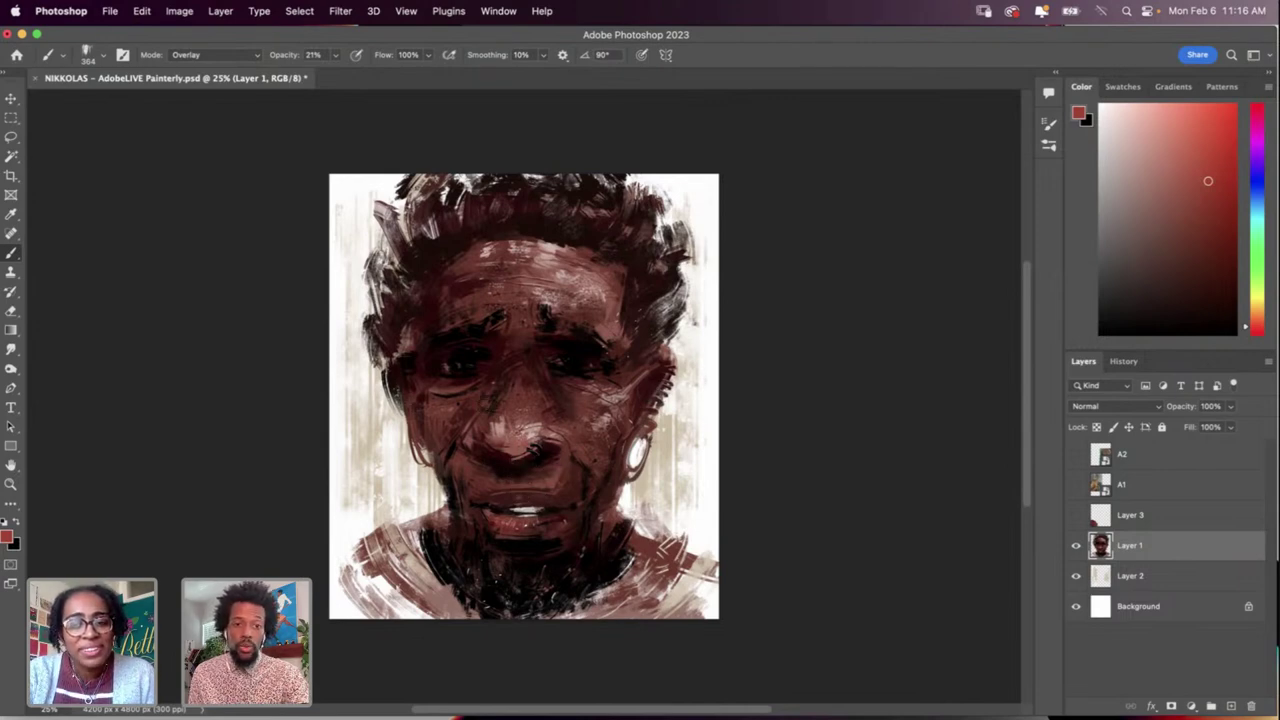
Step: Glaze pale pink highlights over the forehead and hair with the bristle brush enlarged to 476 px
left_click(1218, 246)
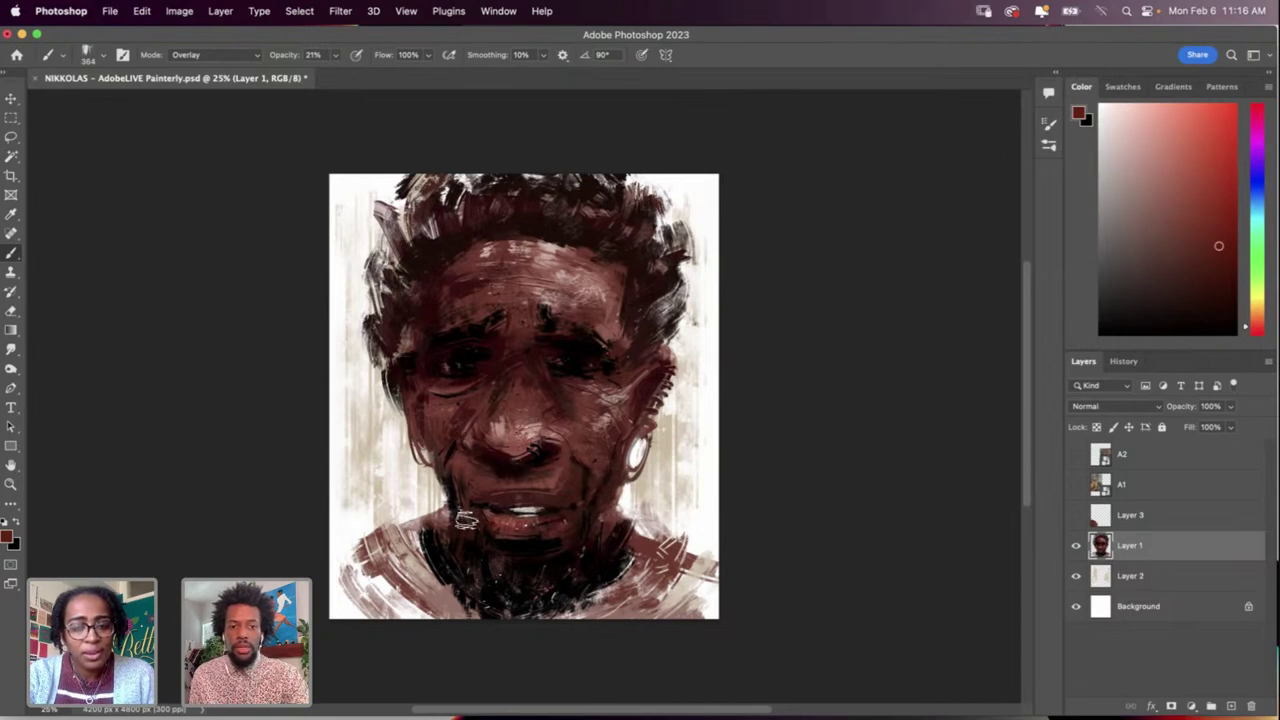
left_click(1147, 112)
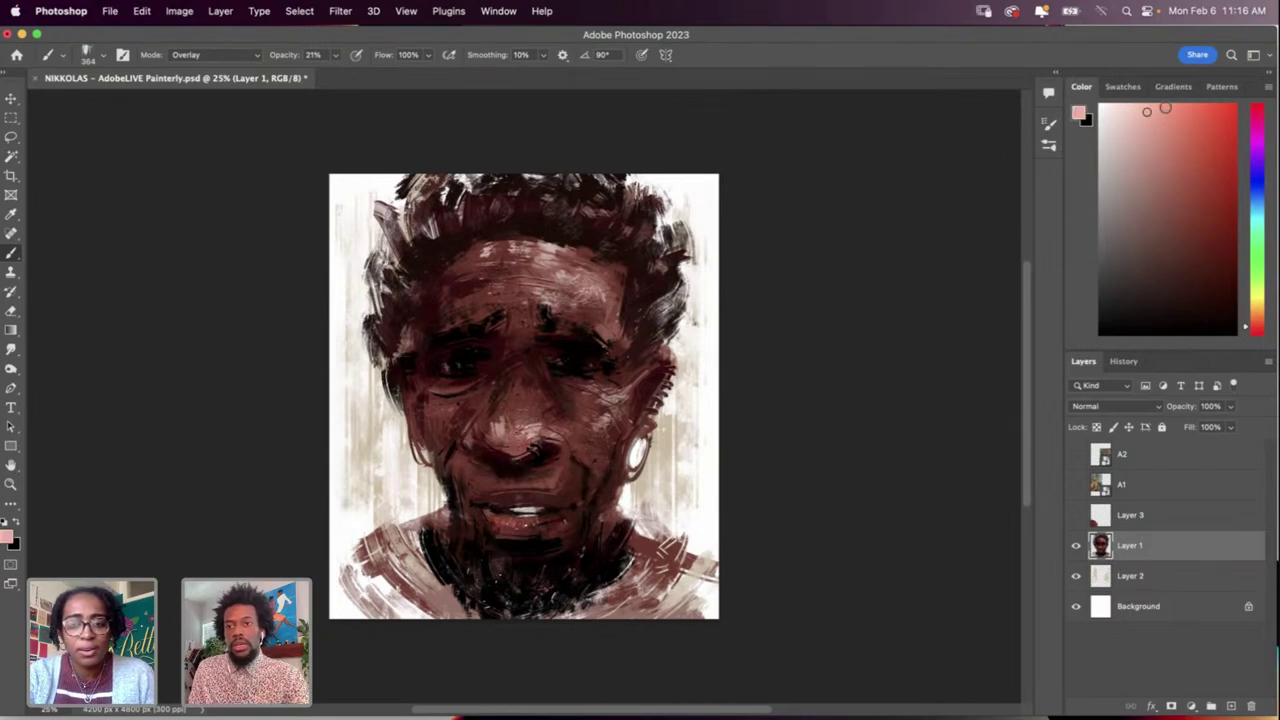
right_click(586, 300)
left_click_drag(746, 346, 753, 346)
left_click(1129, 116)
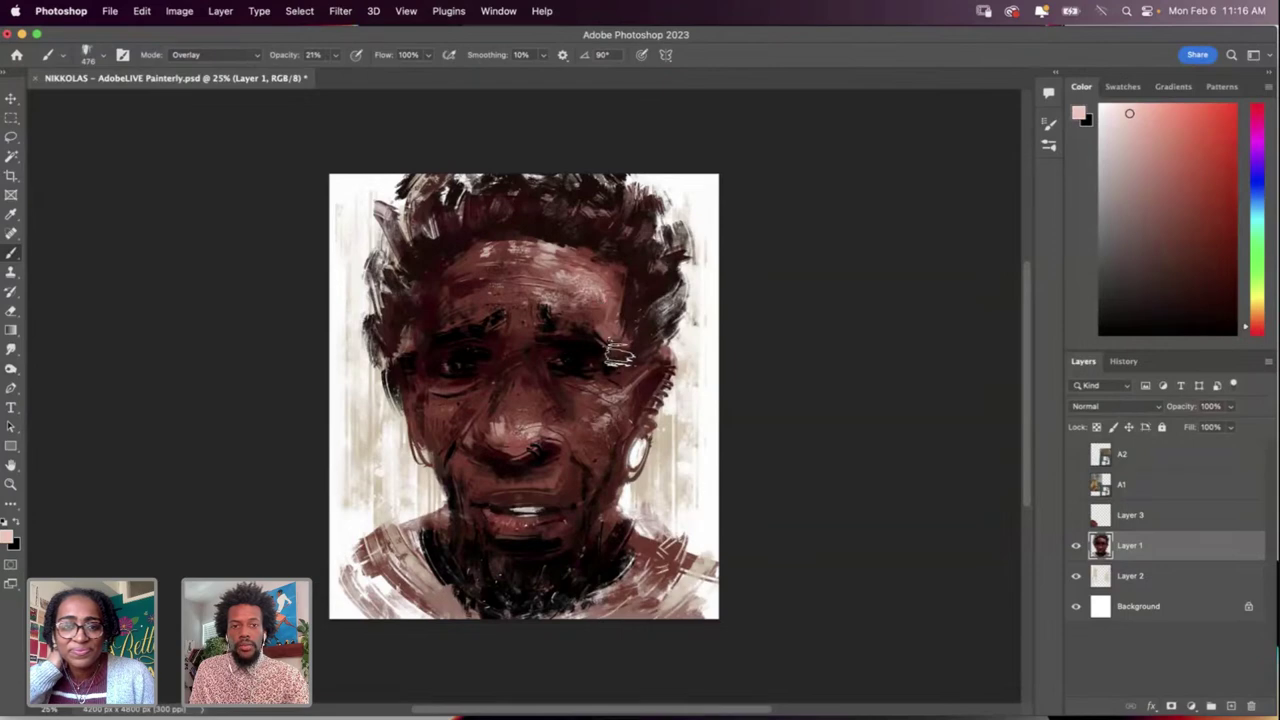
left_click_drag(591, 286, 598, 294)
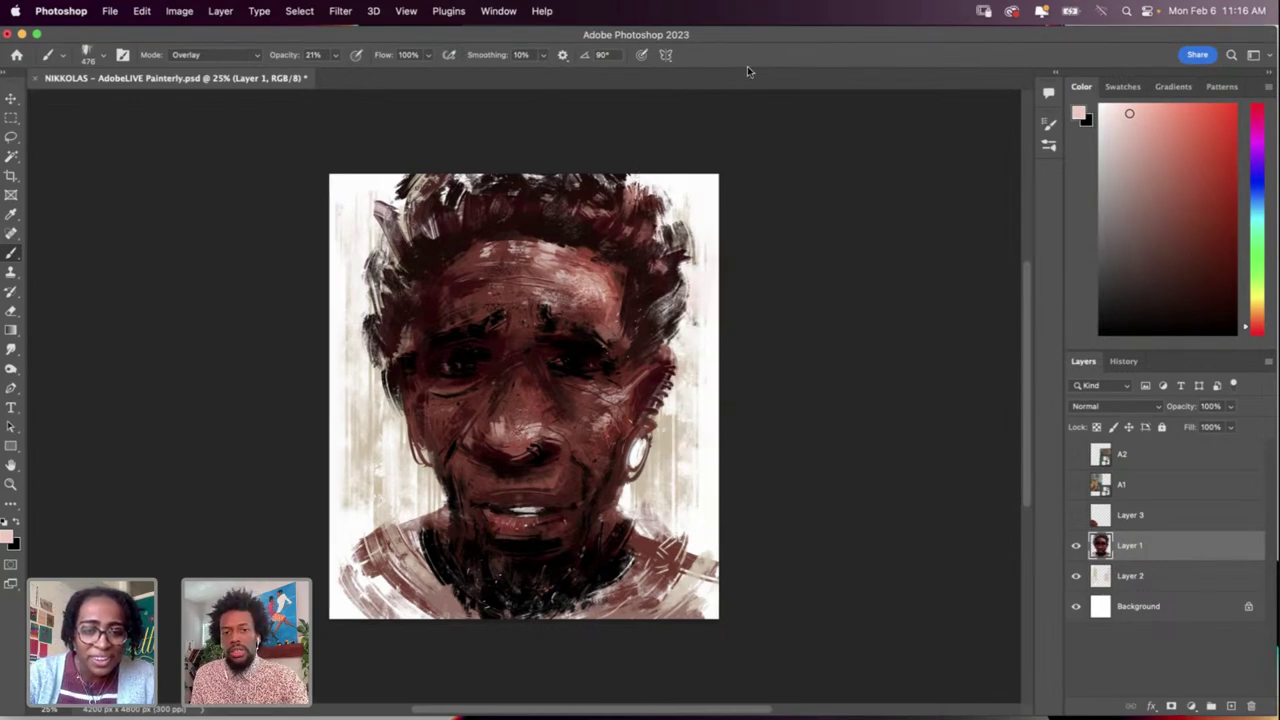
Step: Delete Layer 3, and roll the document history back to an earlier brush stroke from before the deletion
left_click(1145, 516)
key("Delete")
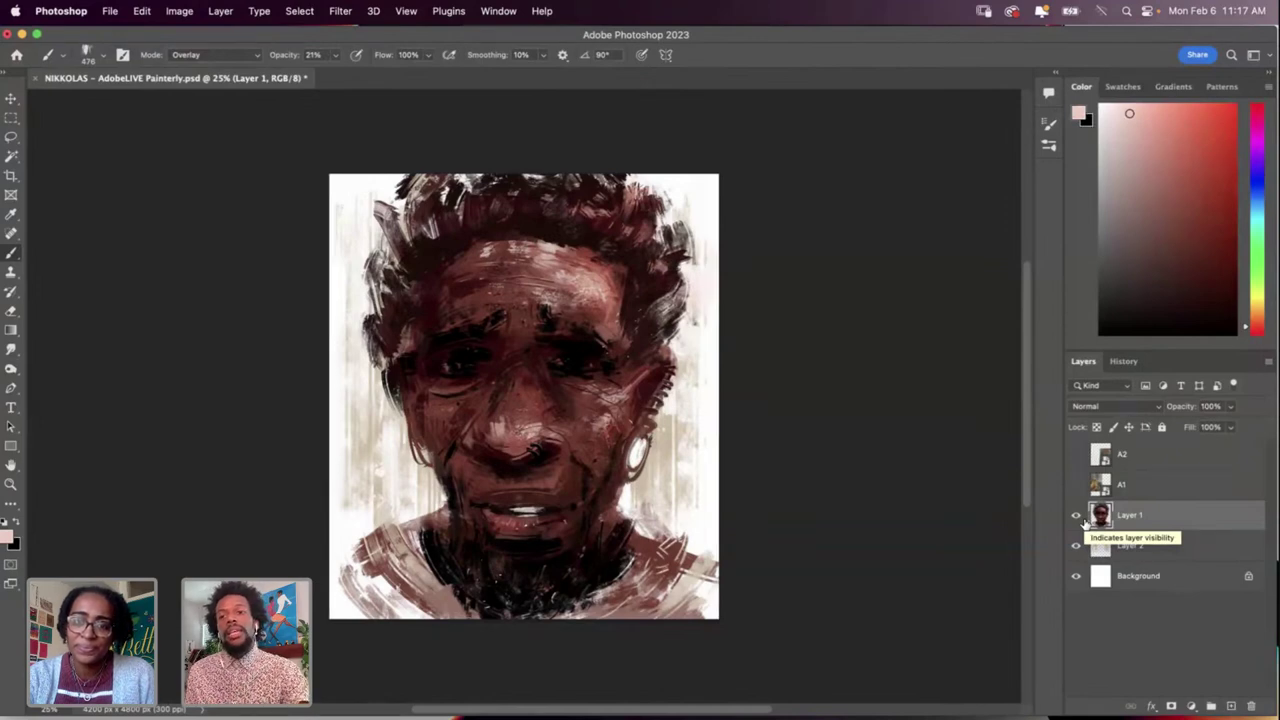
left_click(1124, 361)
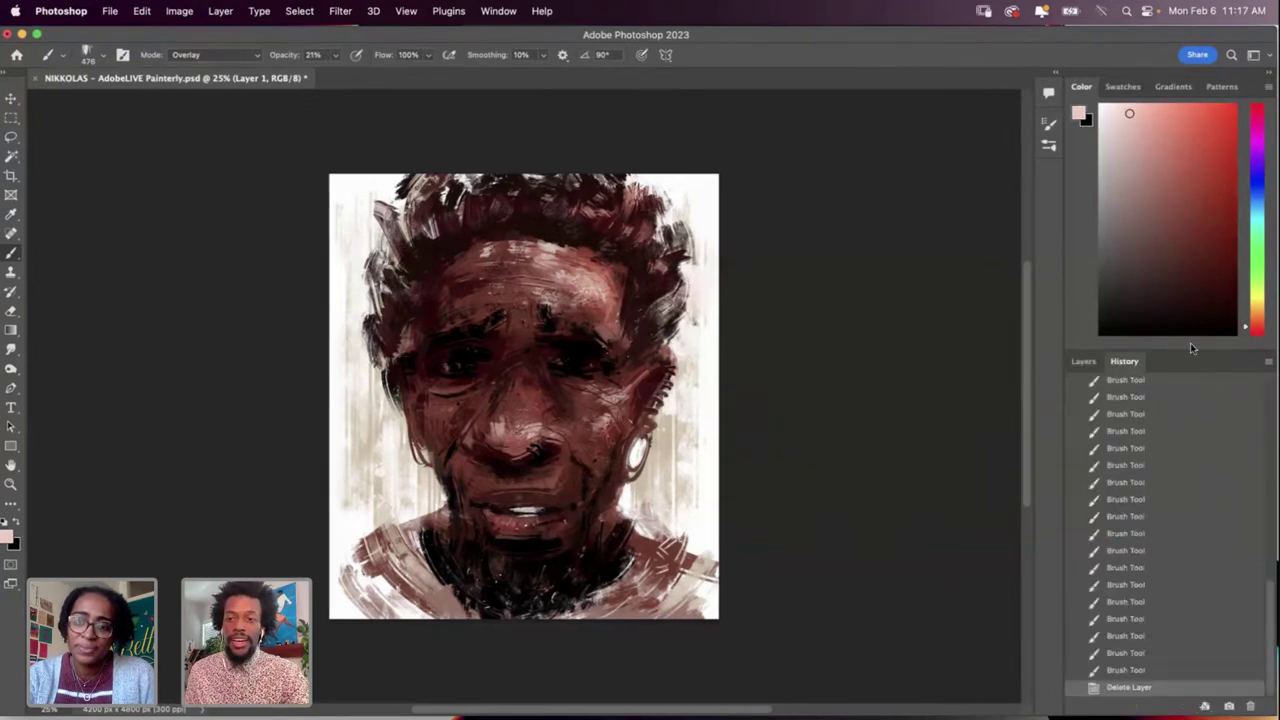
left_click(1133, 485)
left_click(1139, 451)
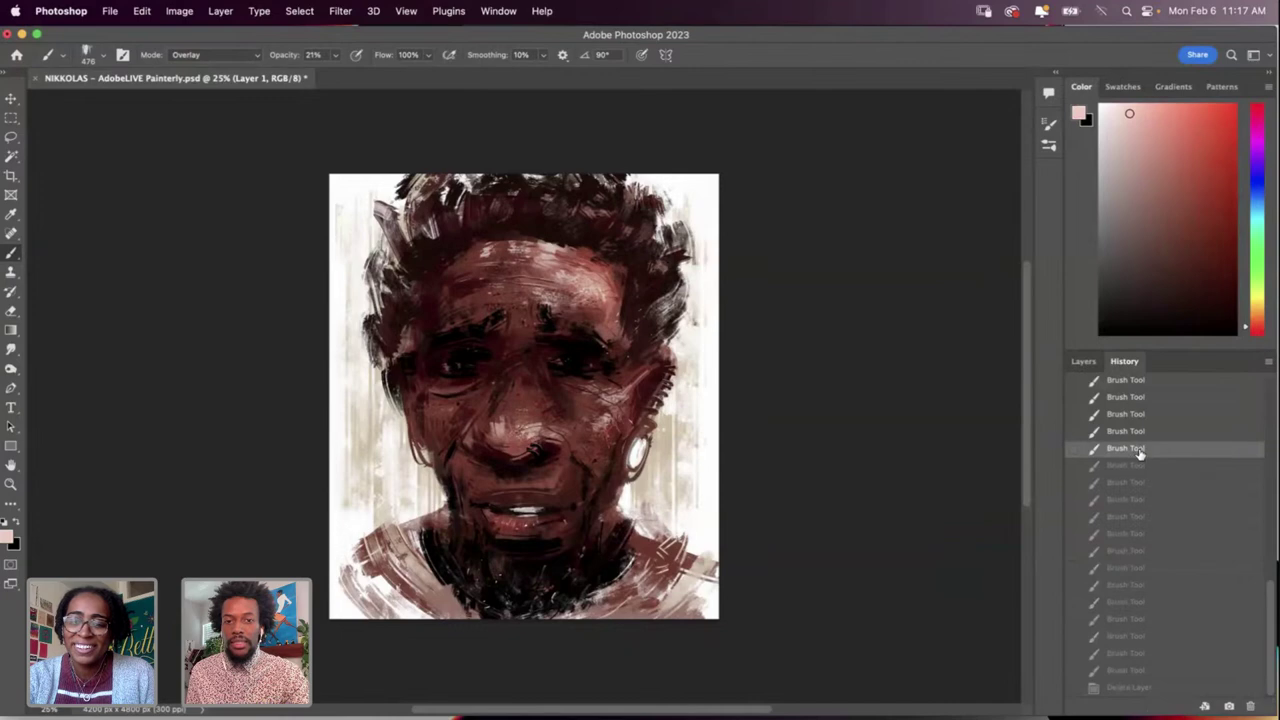
left_click(1134, 551)
left_click(1140, 452)
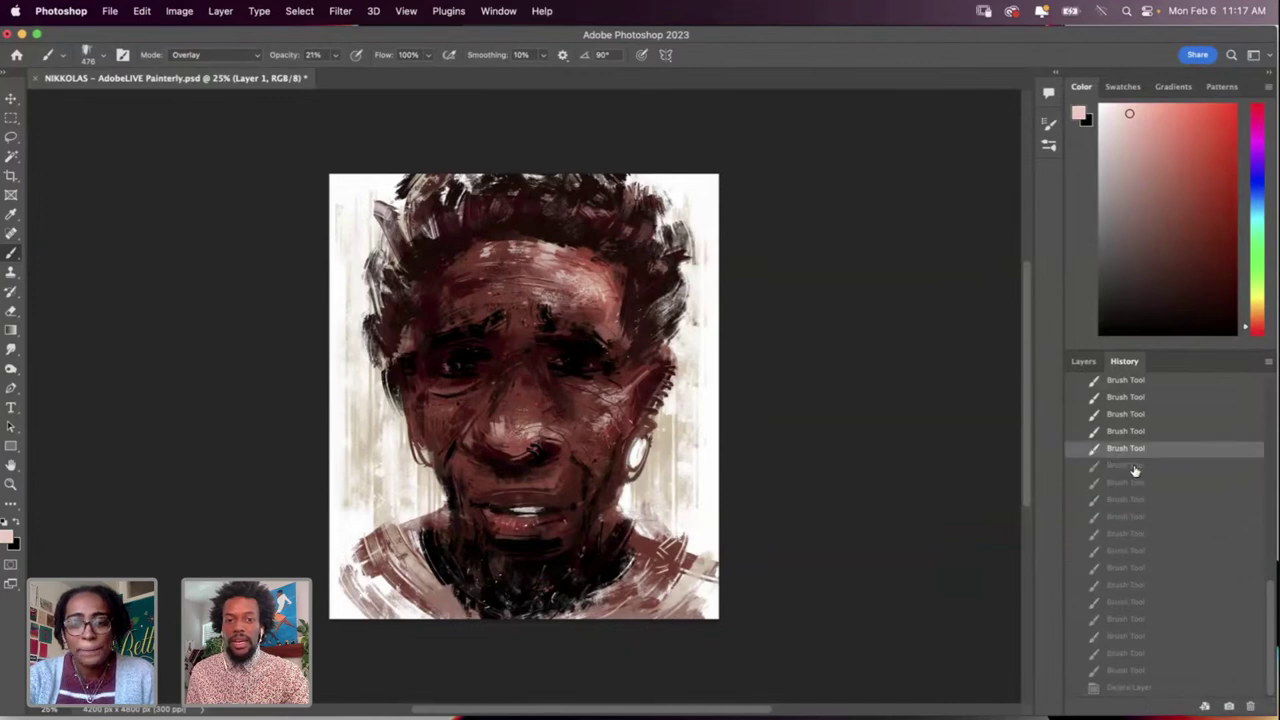
Step: Add a new layer directly above Layer 1 and set its blending mode to Overlay
left_click(1083, 361)
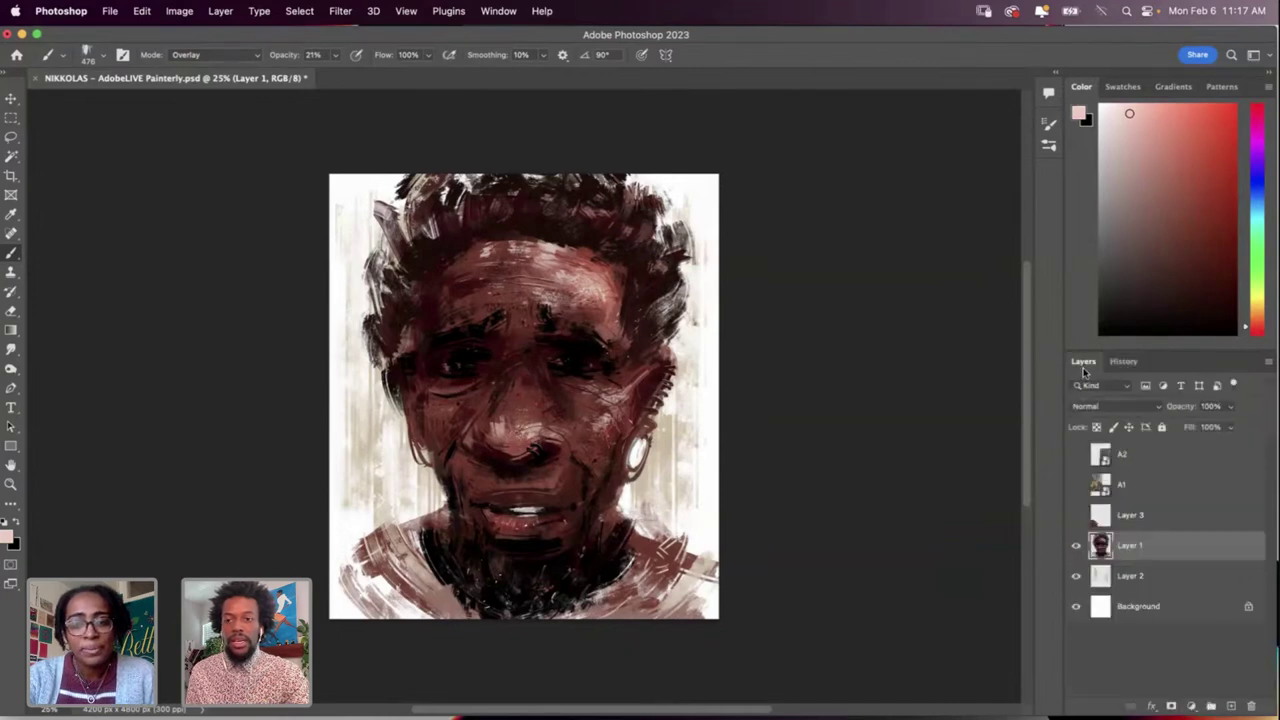
left_click(1231, 706)
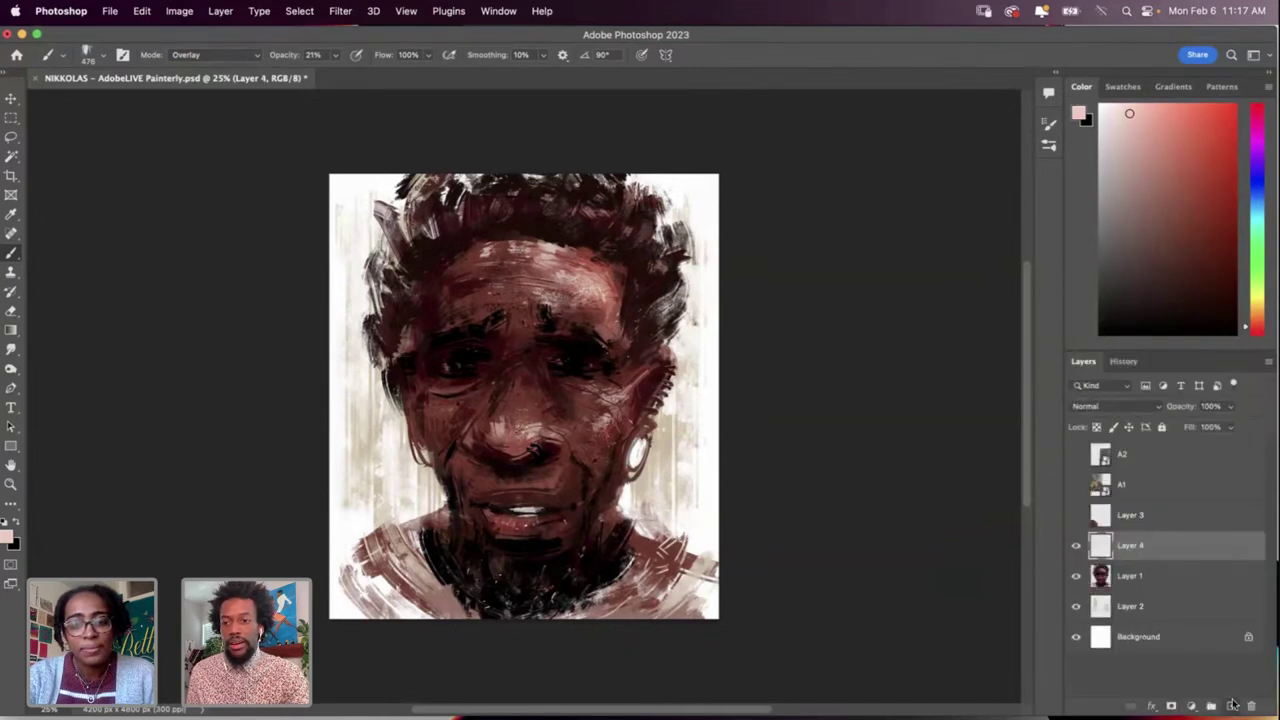
left_click(1115, 408)
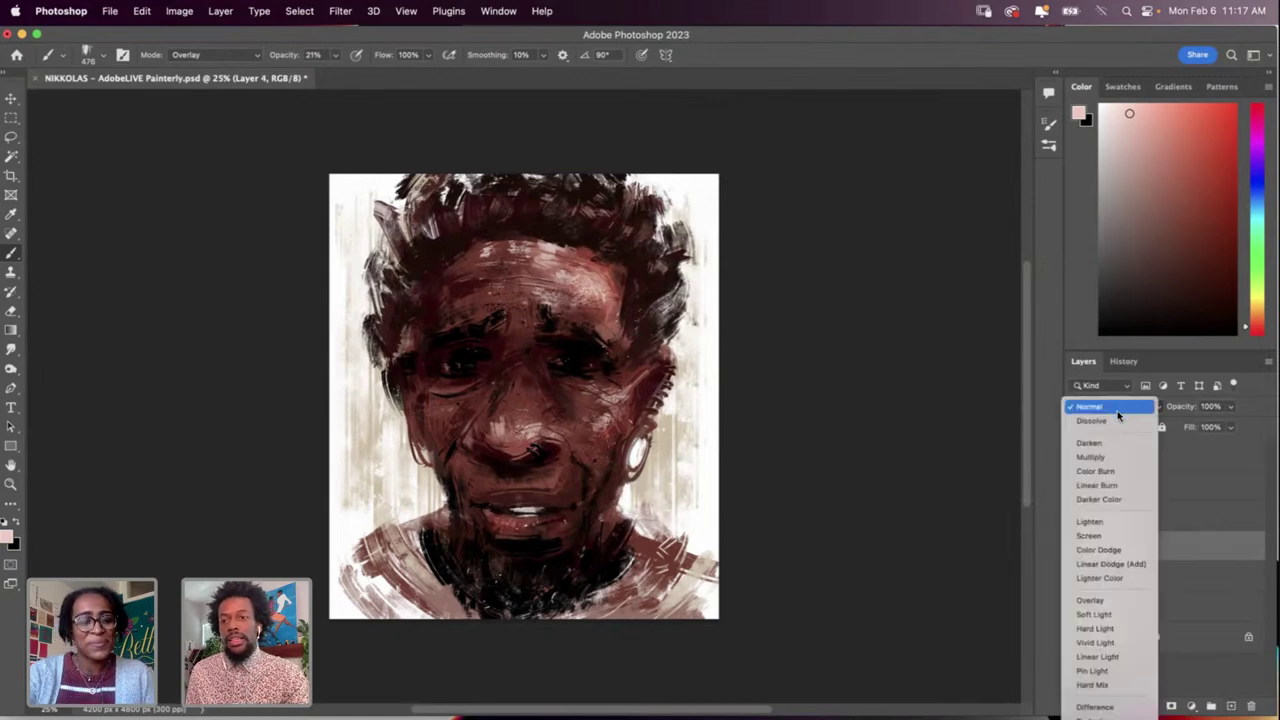
left_click(1103, 600)
Step: Lay a radial salmon-red gradient glow over the right side of the portrait on Layer 4
left_click(1196, 117)
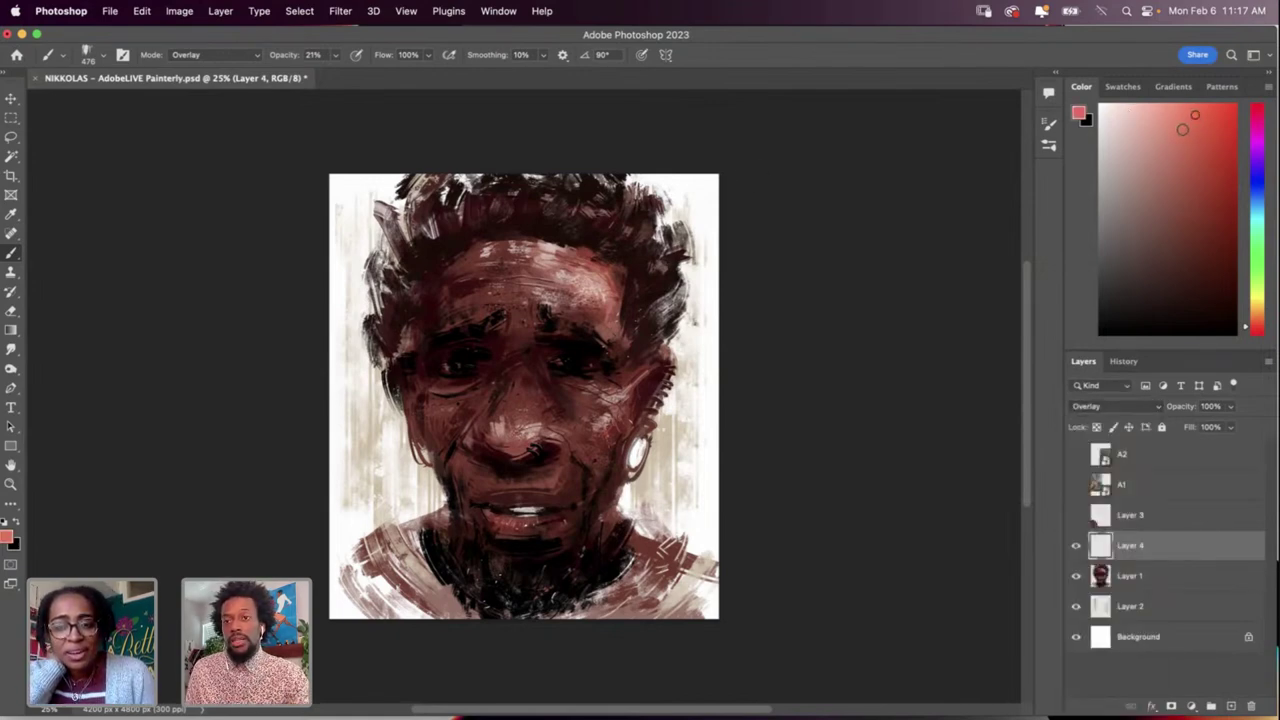
key("g")
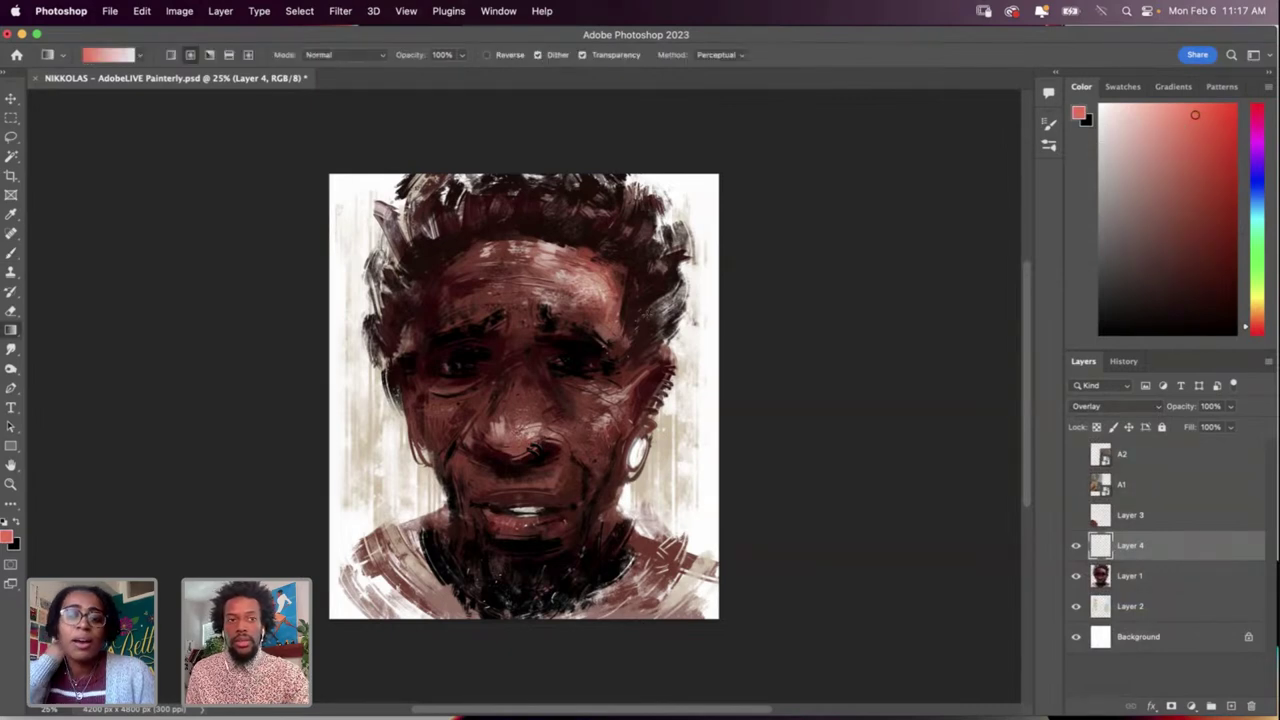
left_click_drag(737, 177, 660, 628)
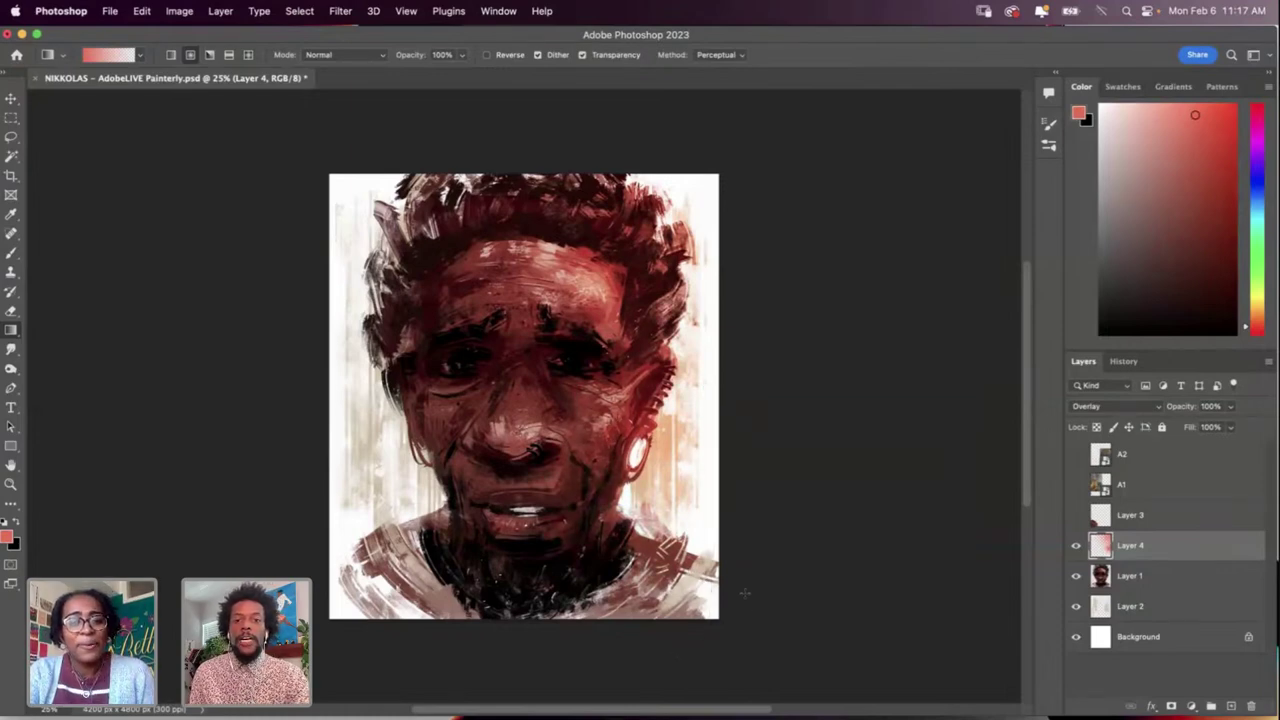
Step: Choose a golden yellow foreground and add radial gradients over the right background and lower portrait on Layer 4
left_click(1250, 310)
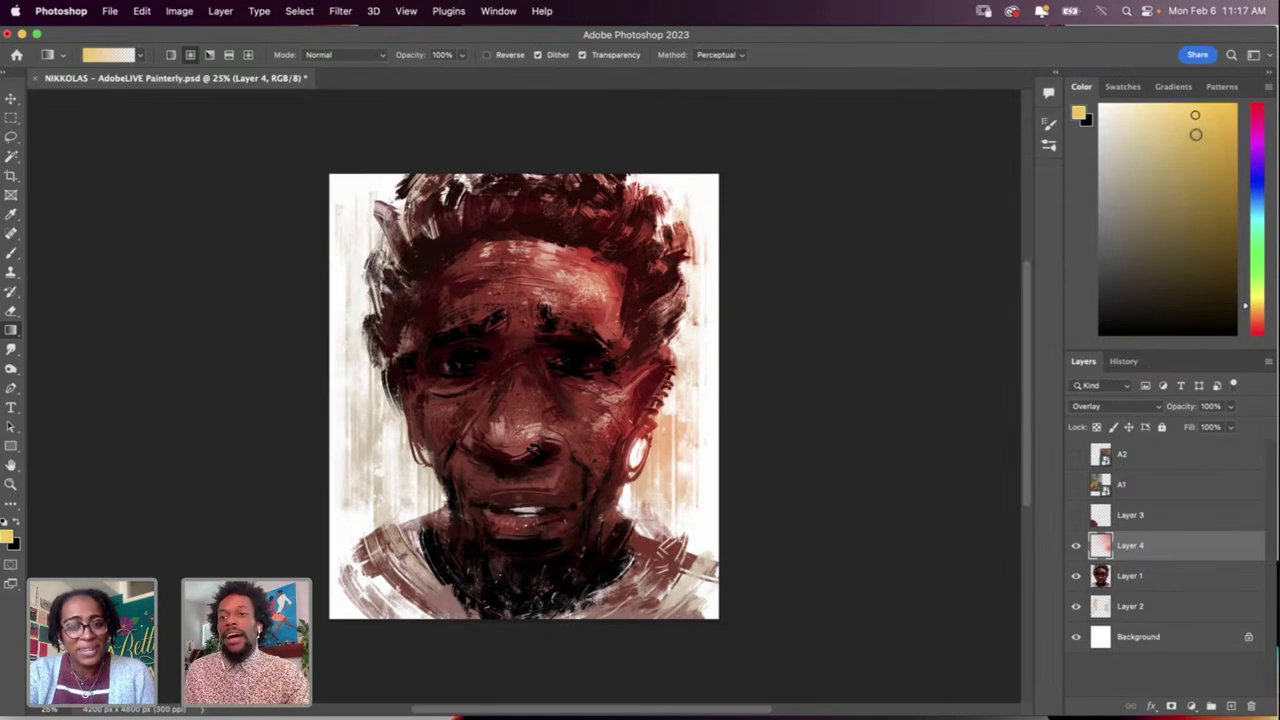
left_click(1196, 135)
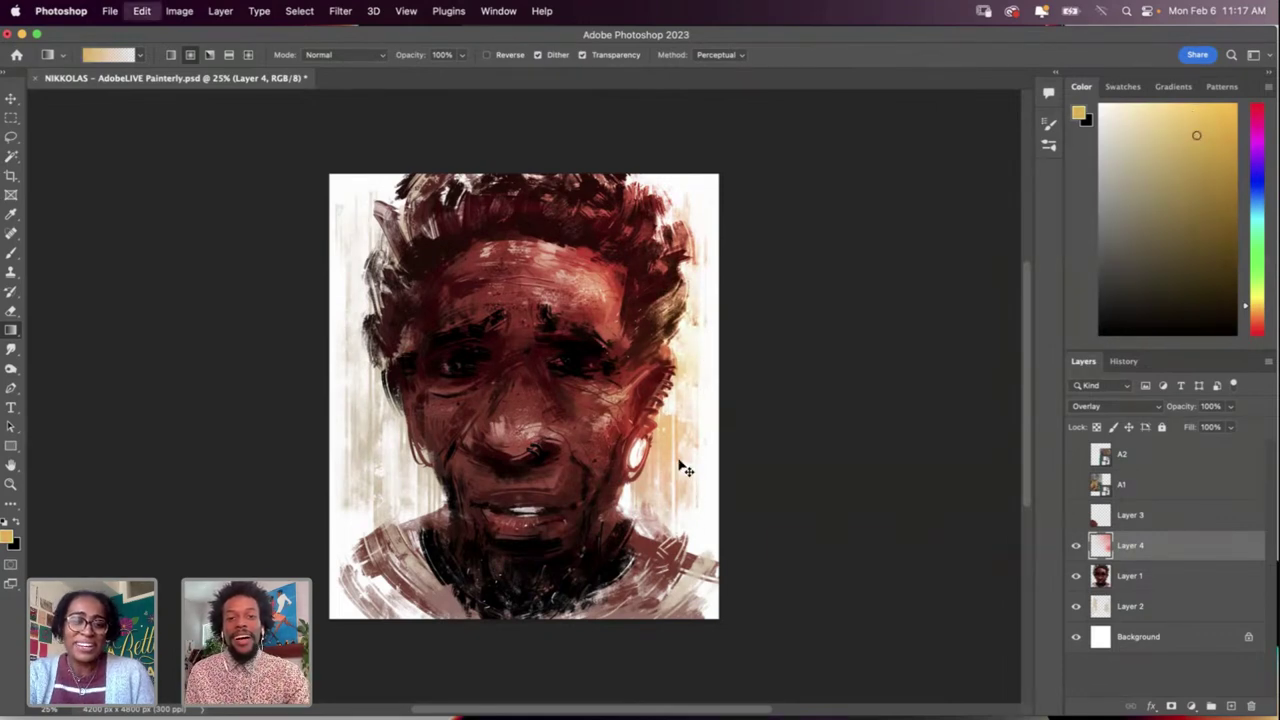
left_click_drag(586, 483, 616, 627)
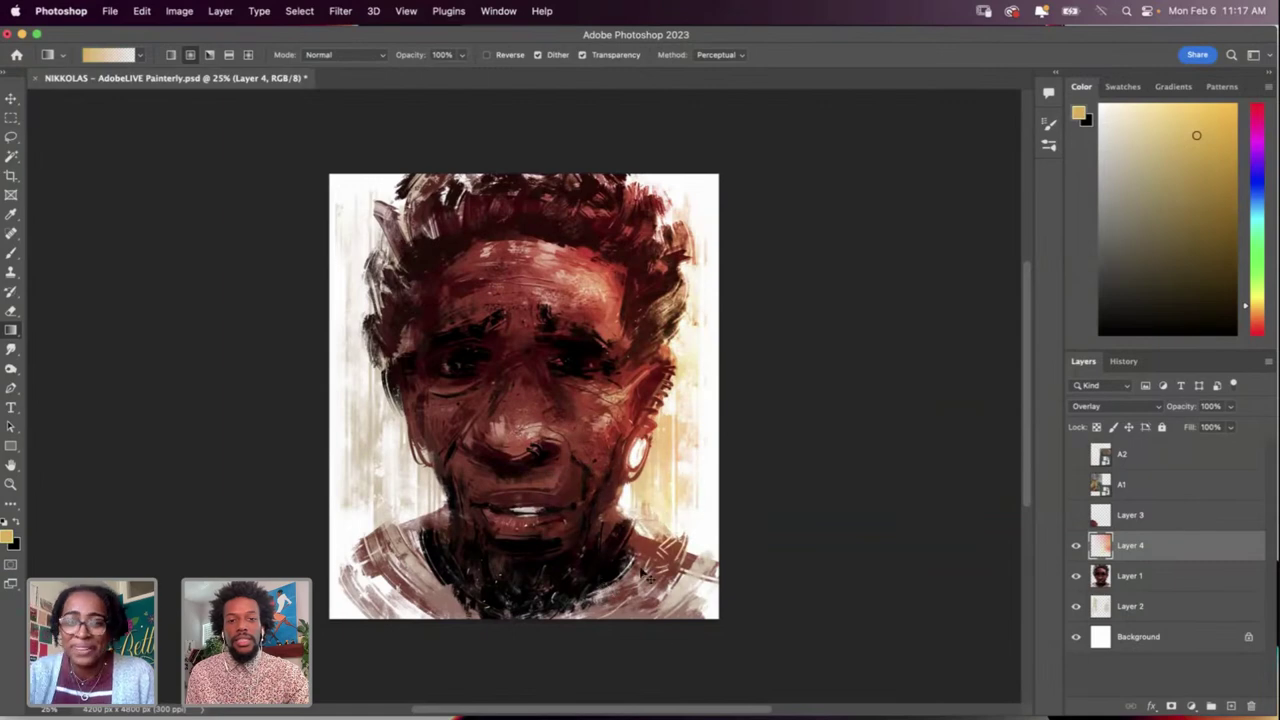
Step: Return to the 476 px bristle brush, undo the recent trial marks, and set the brush opacity to 70%
key("b")
right_click(683, 407)
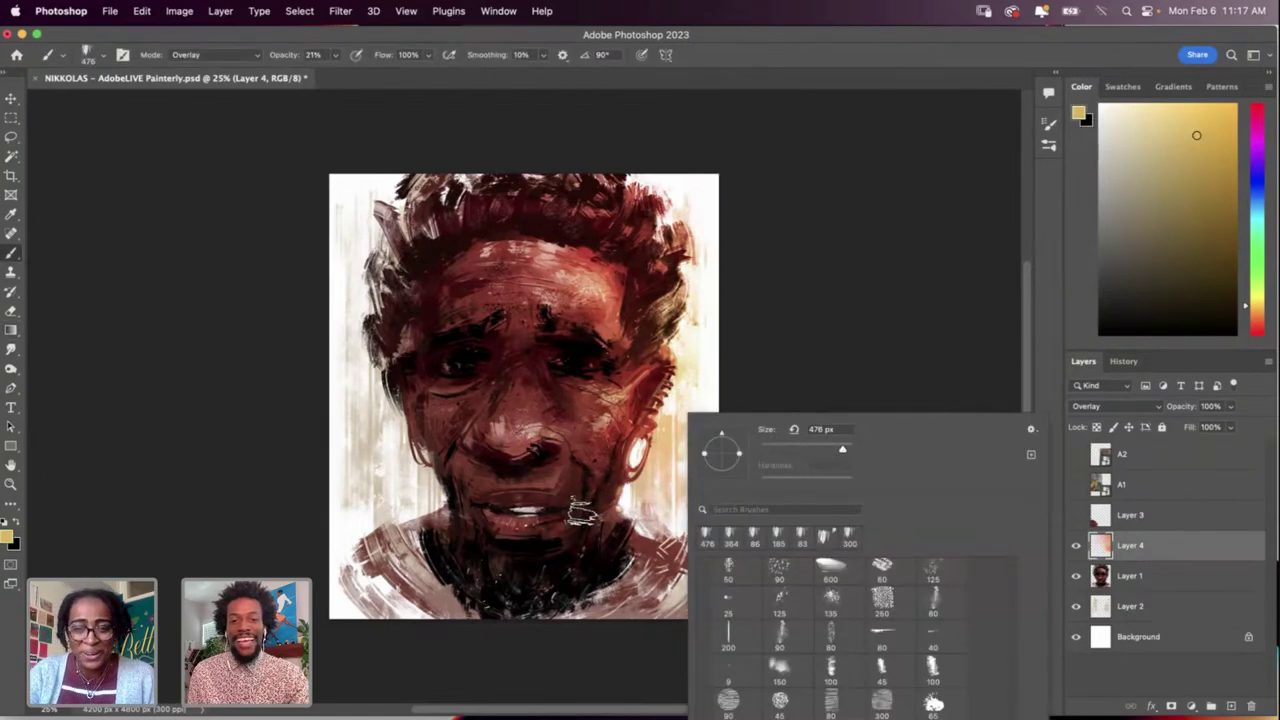
left_click(592, 559)
key("super+z")
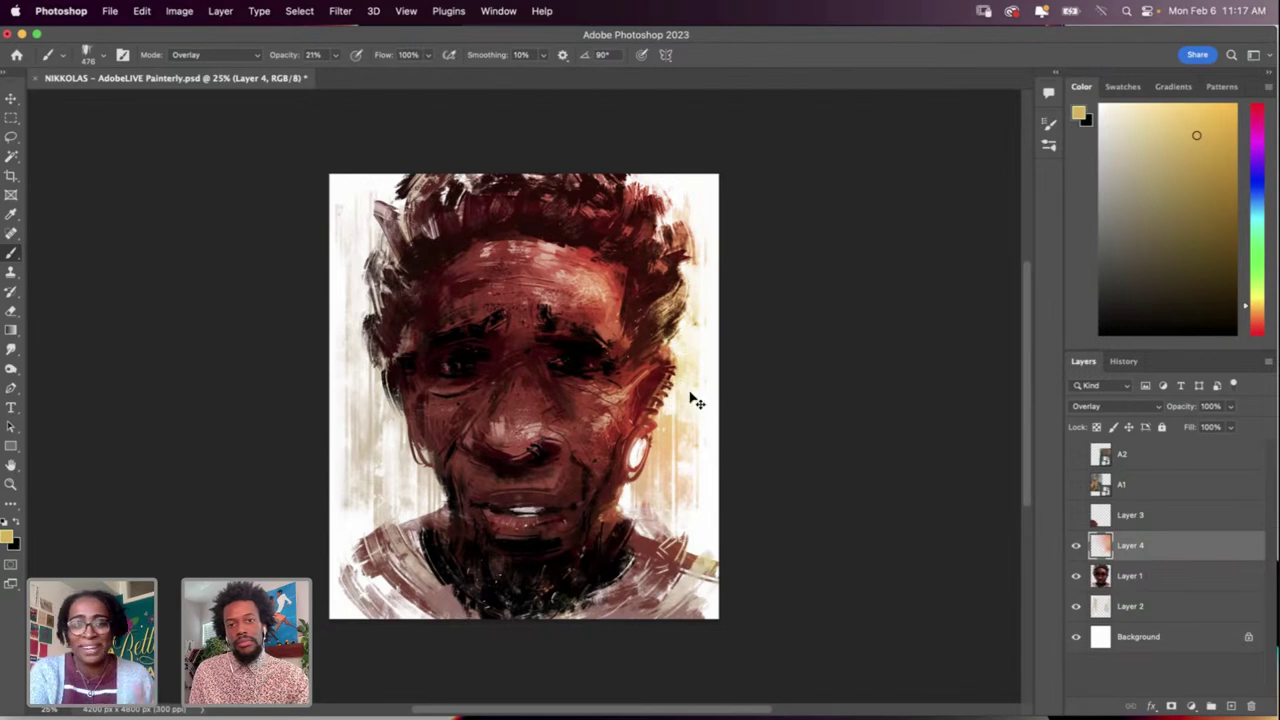
key("super+z")
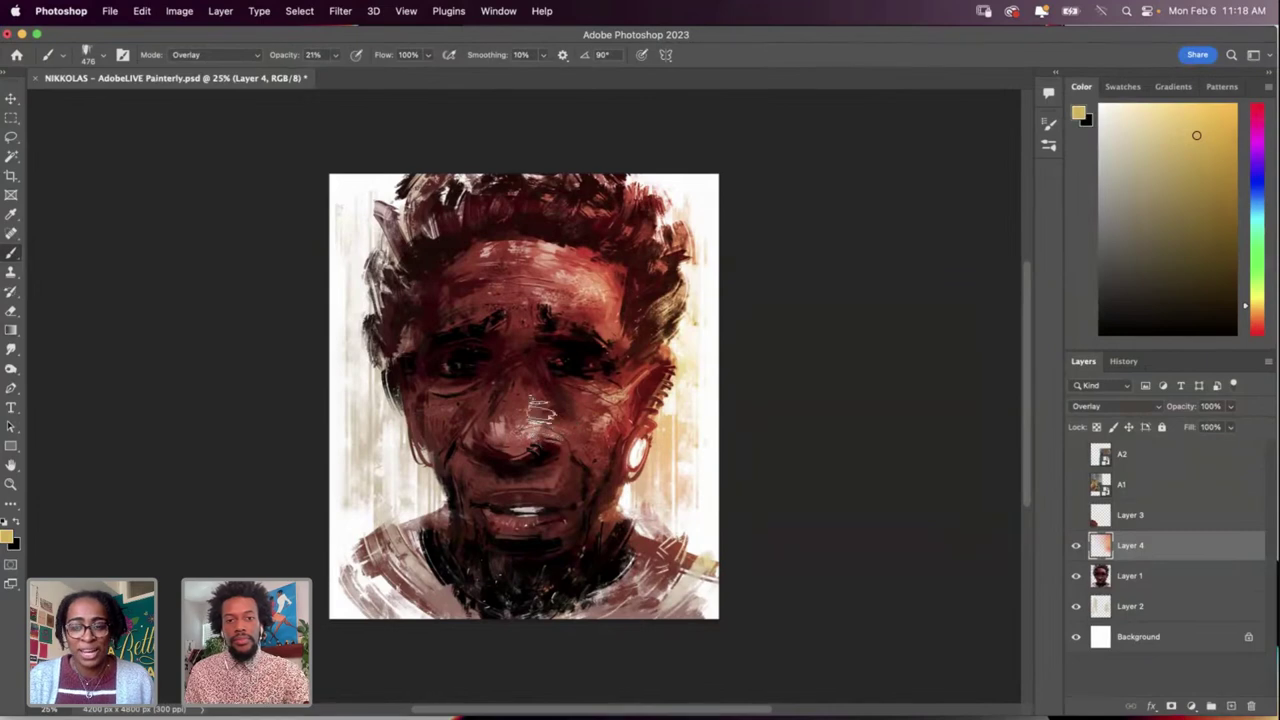
key("super+z")
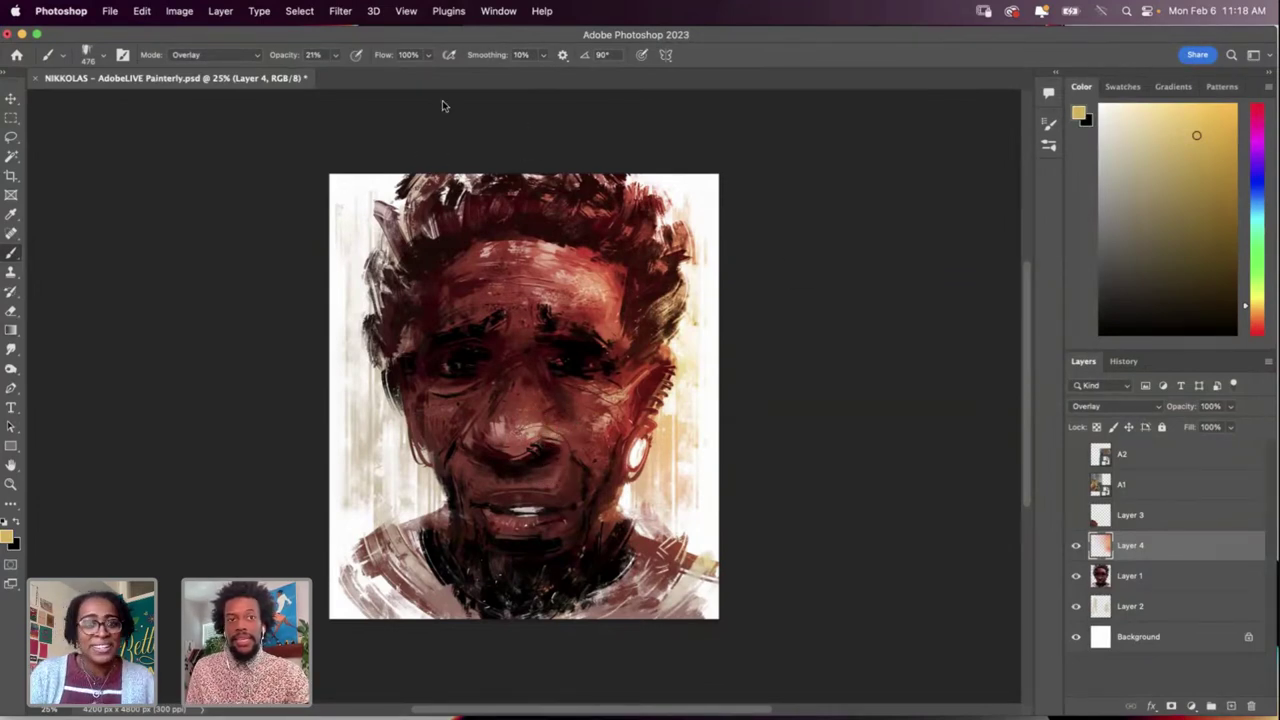
left_click(338, 54)
left_click_drag(348, 76, 370, 75)
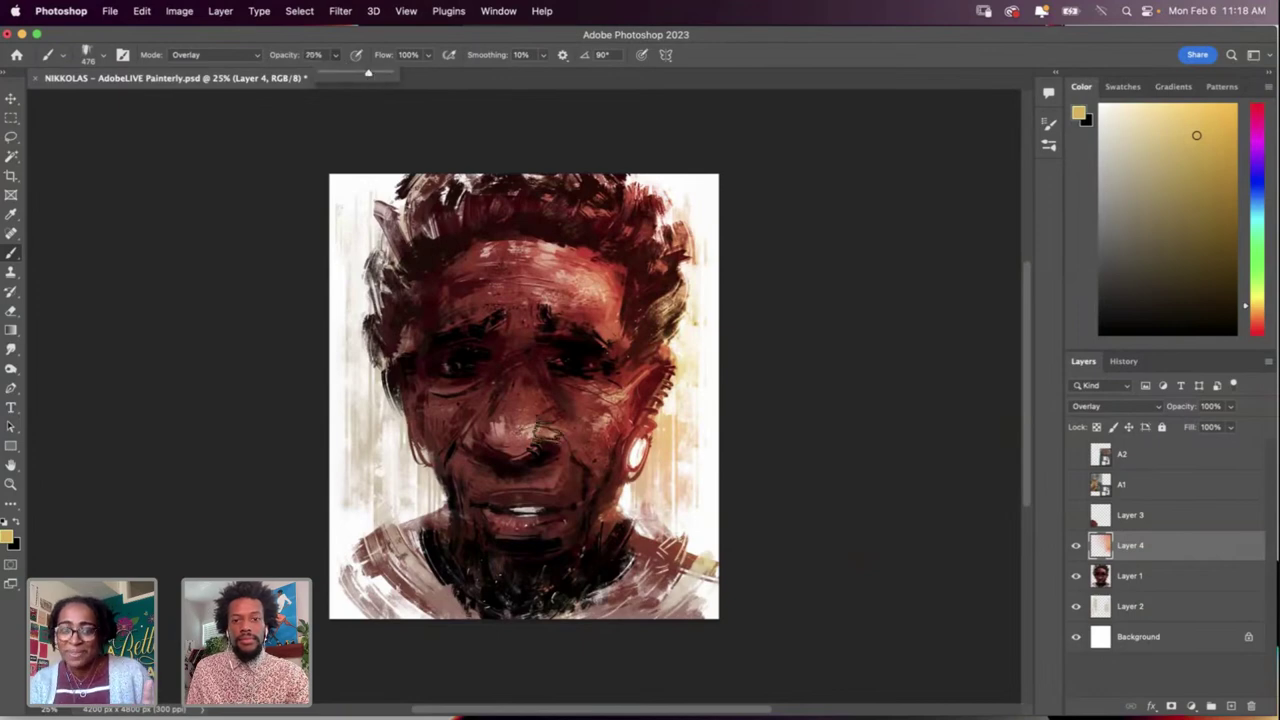
Step: Show the A1 and A2 texture references alone, then hide them and restore Layer 2, Layer 1 and Layer 4
left_click_drag(1076, 454, 1076, 486)
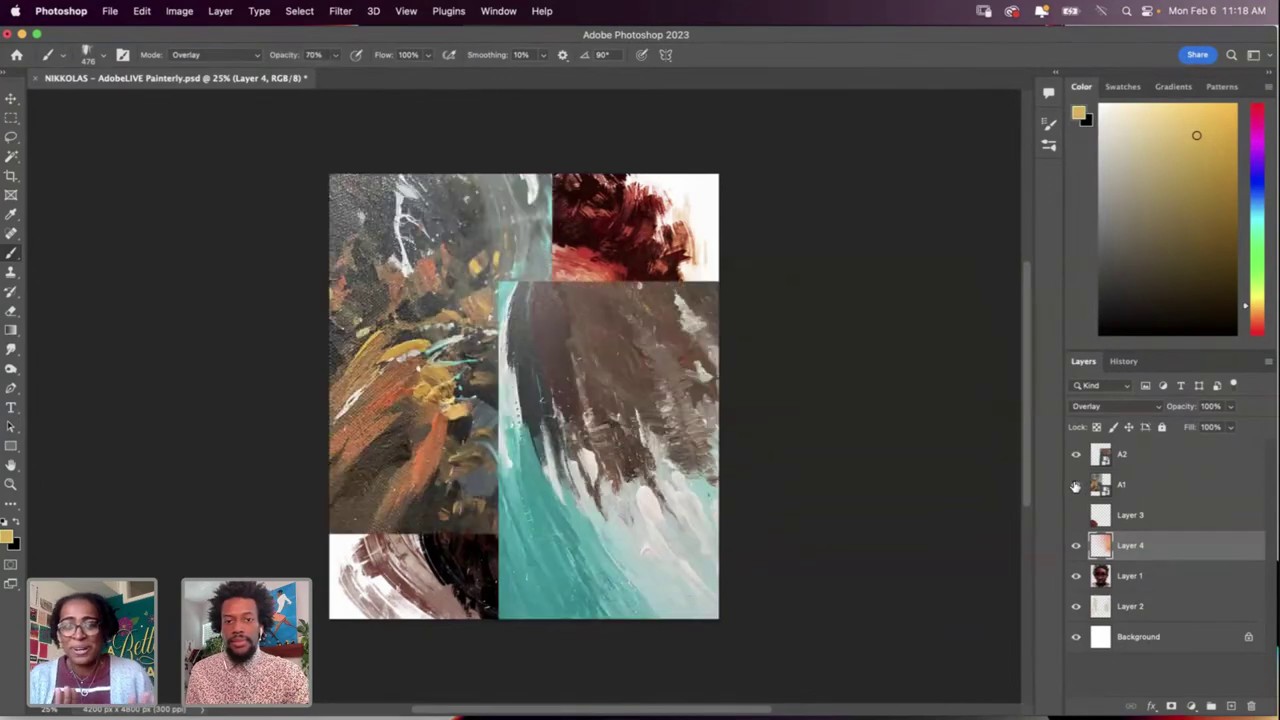
left_click_drag(1076, 545, 1077, 611)
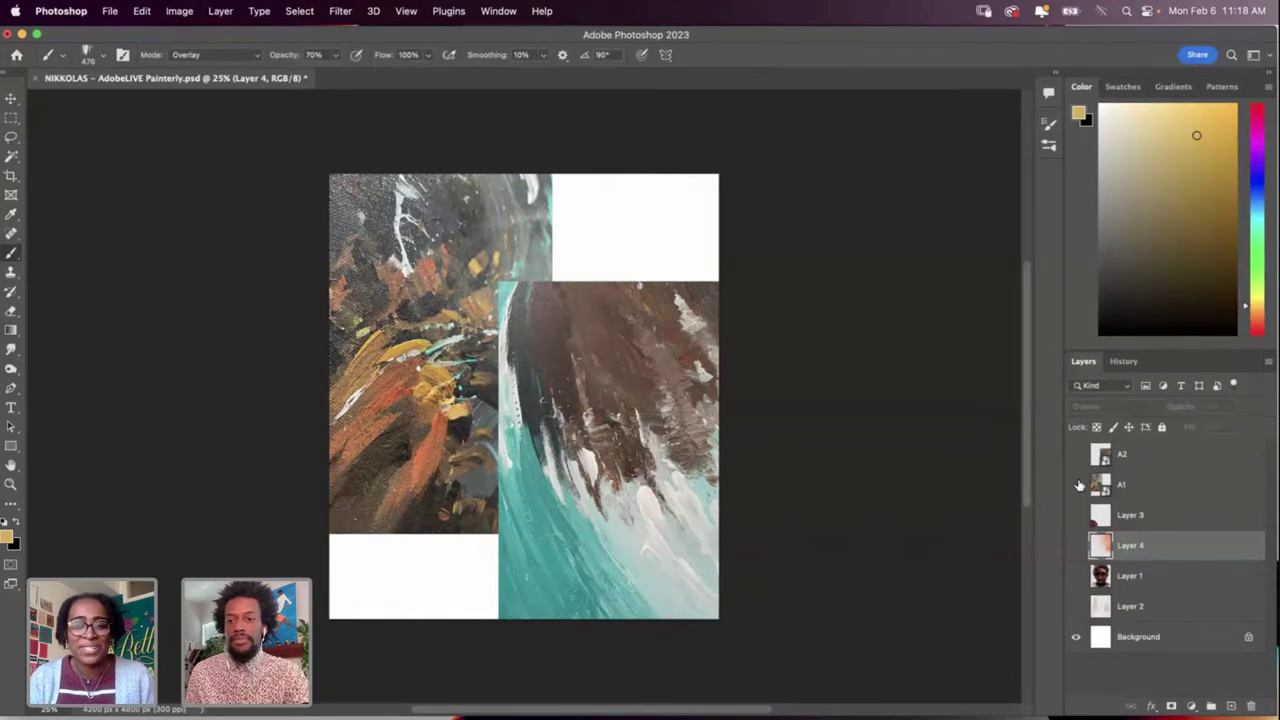
left_click(1077, 485)
left_click(1076, 606)
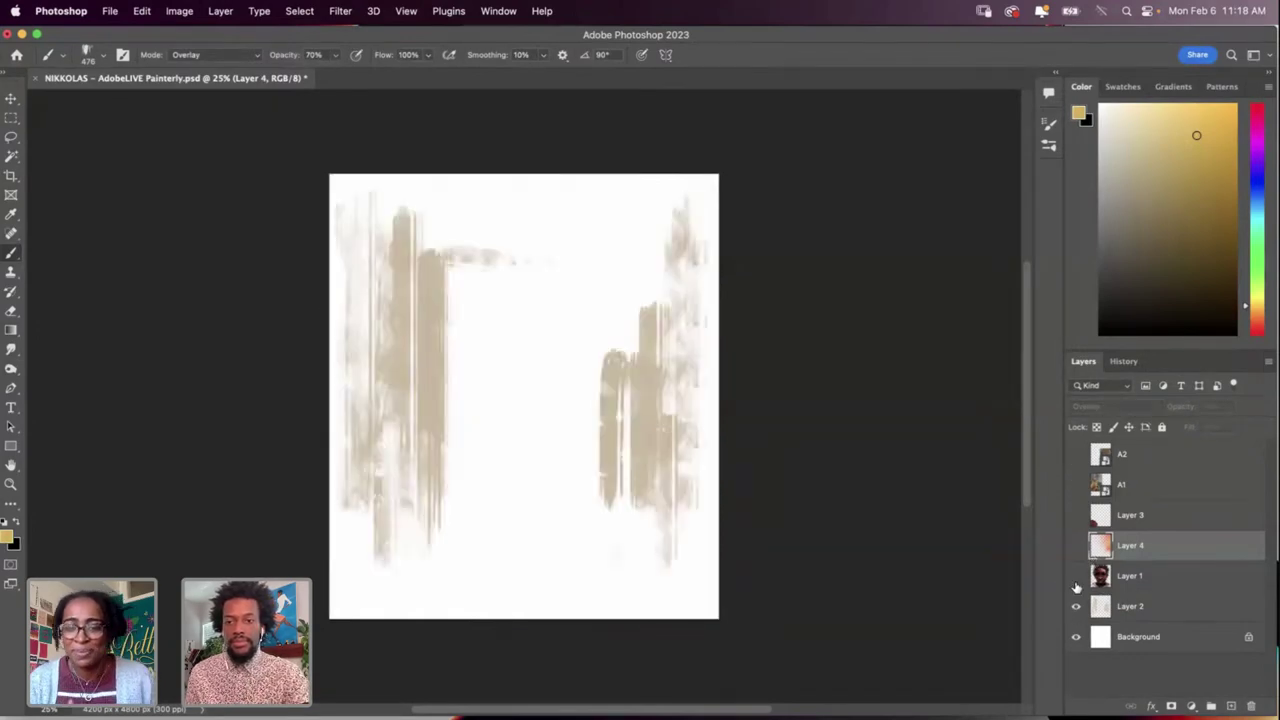
left_click(1077, 577)
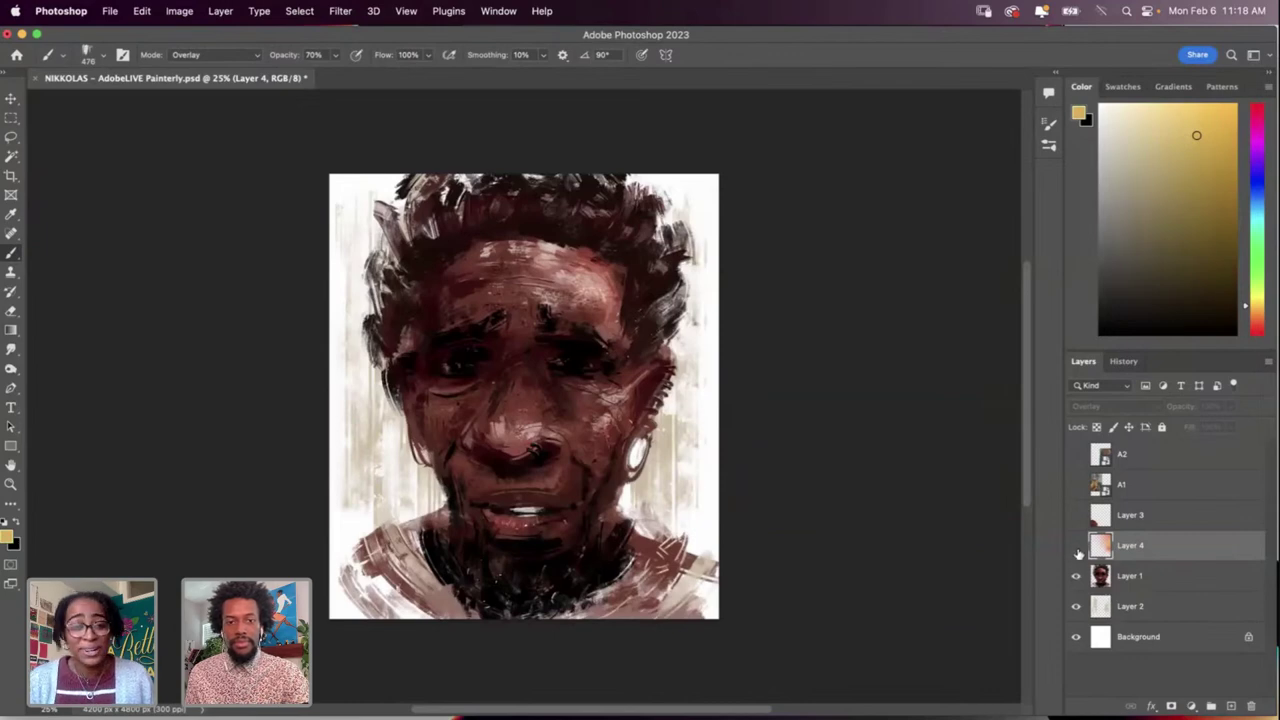
left_click(1077, 546)
Step: Toggle Layer 4's visibility repeatedly to compare the portrait with and without the gradient color glow
left_click(1077, 547)
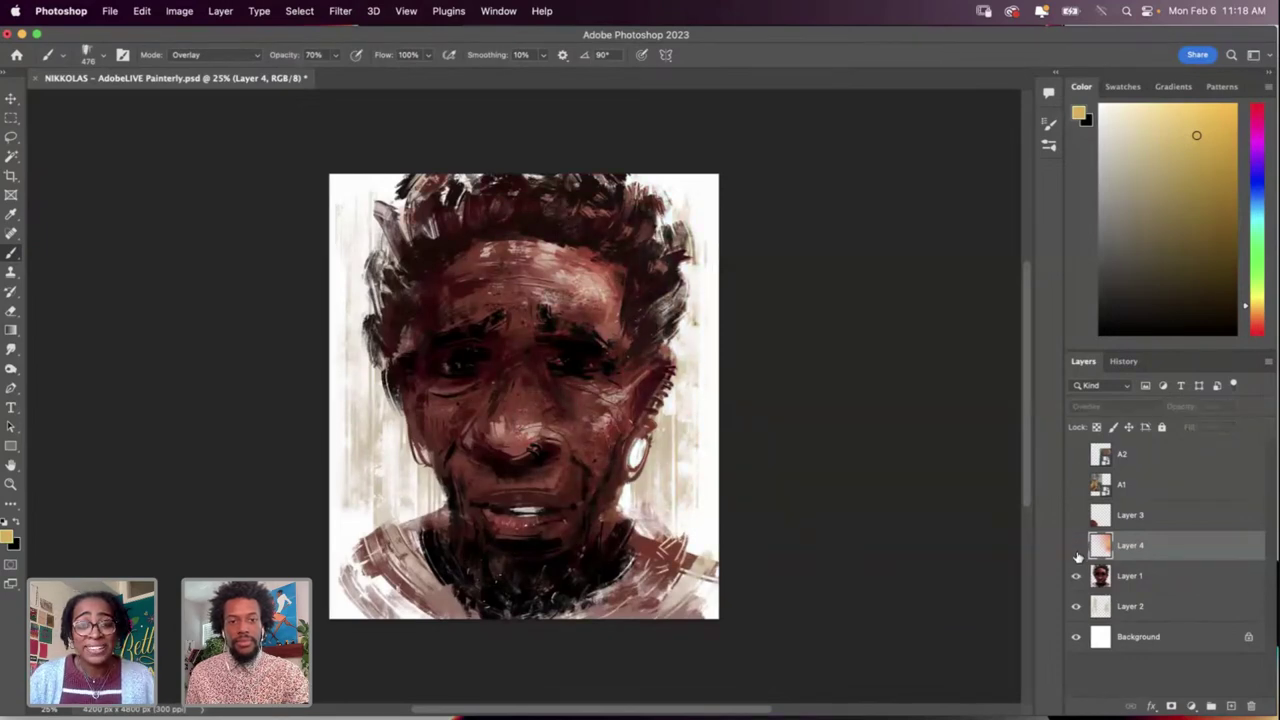
left_click(1077, 547)
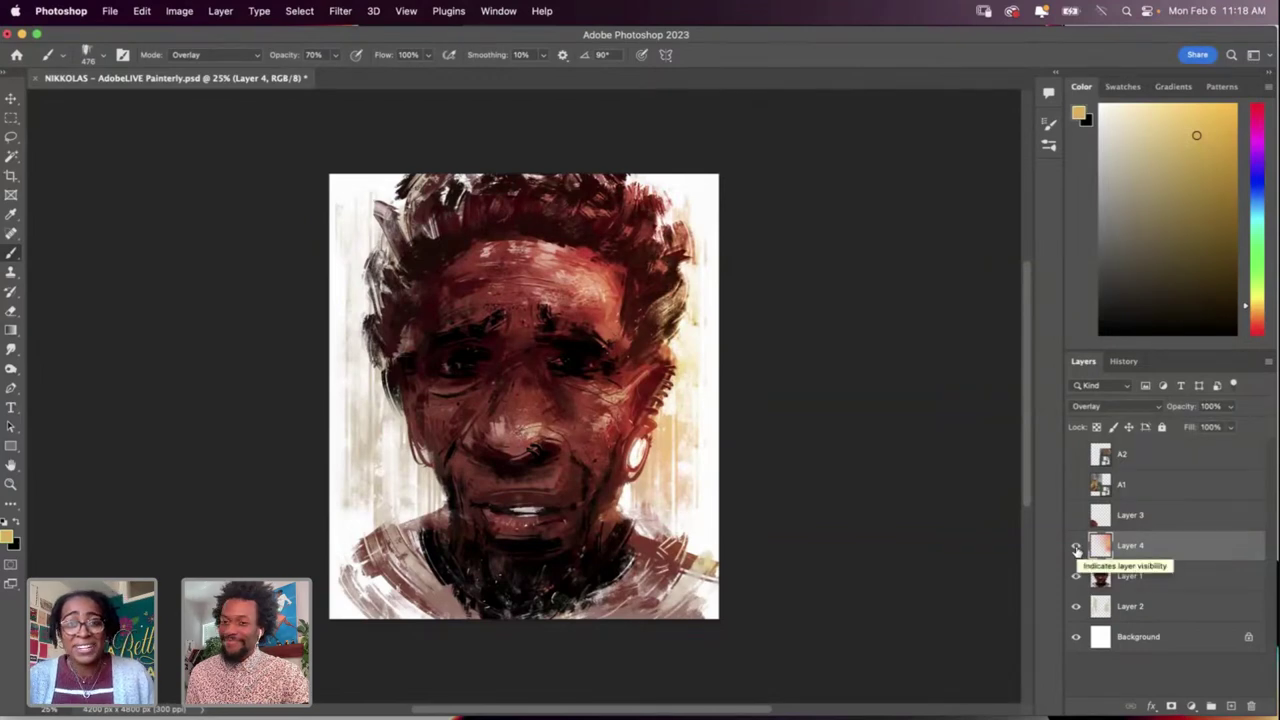
left_click(1077, 547)
left_click(1077, 547)
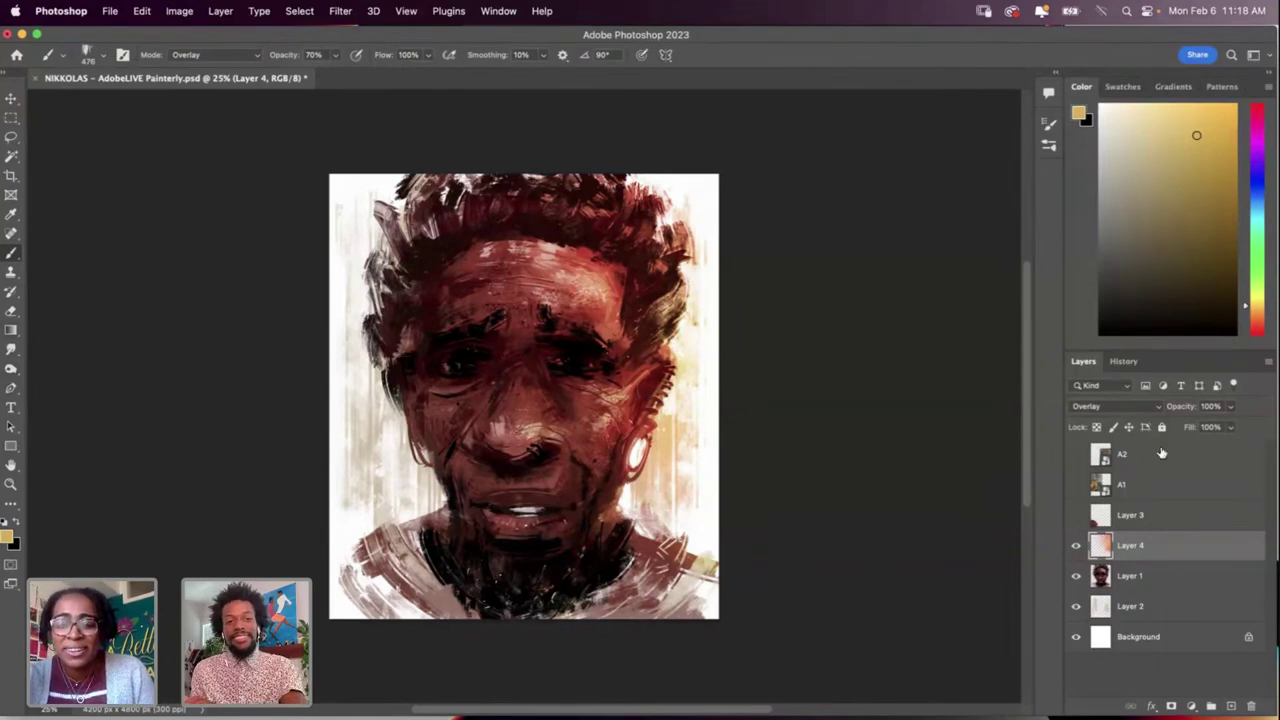
left_click(1076, 548)
left_click(1076, 548)
left_click(1076, 548)
left_click(1076, 548)
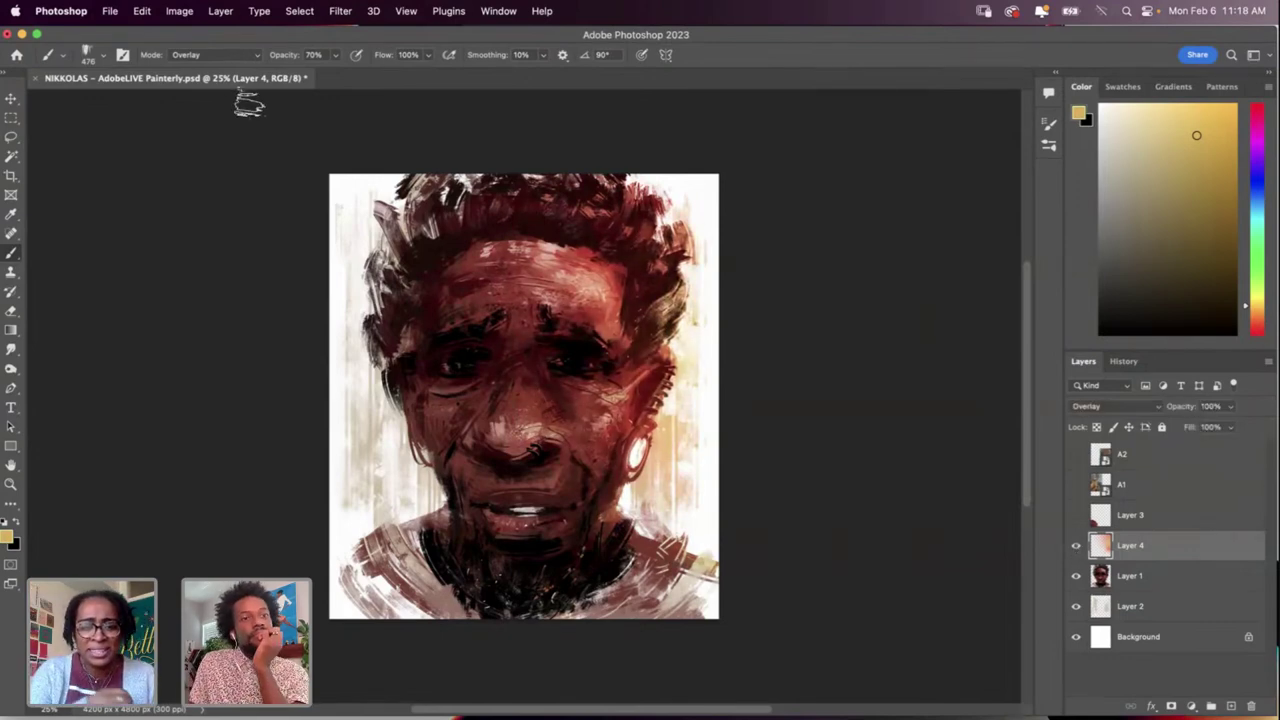
left_click(1076, 548)
left_click(1076, 548)
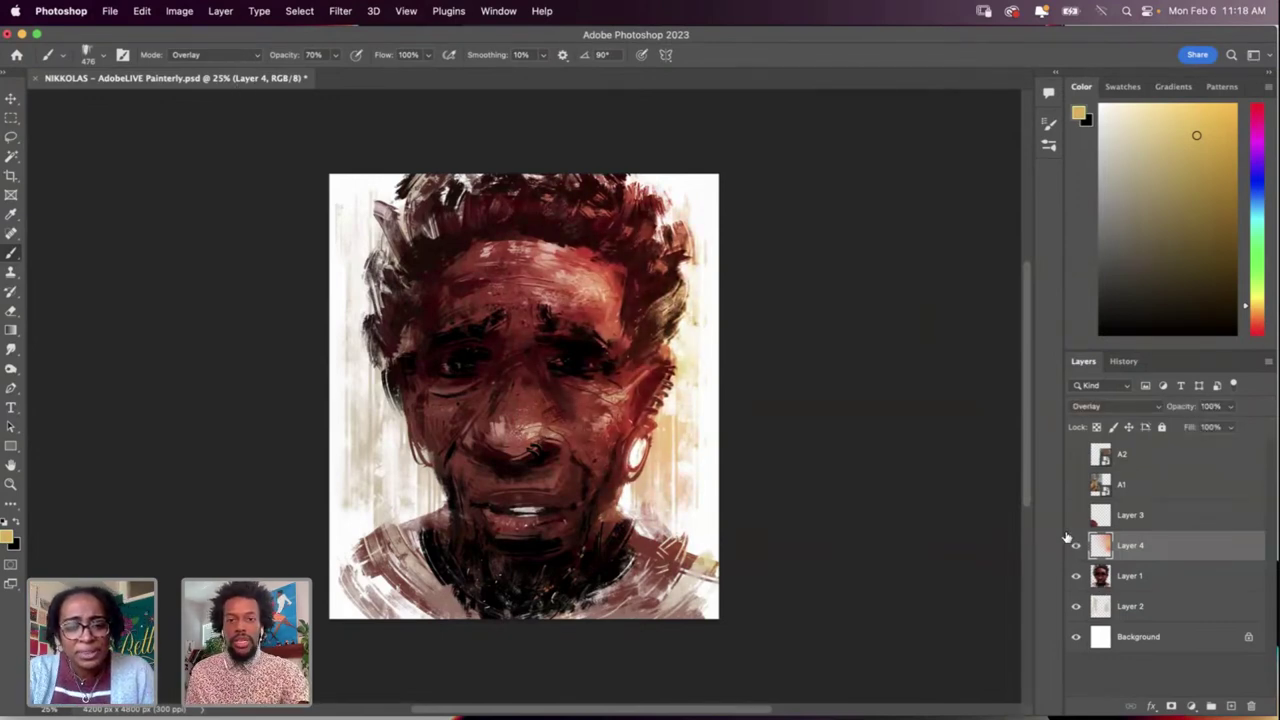
Step: Switch to the Gradient tool and alternate between the linear and radial styles, finishing with radial
key("g")
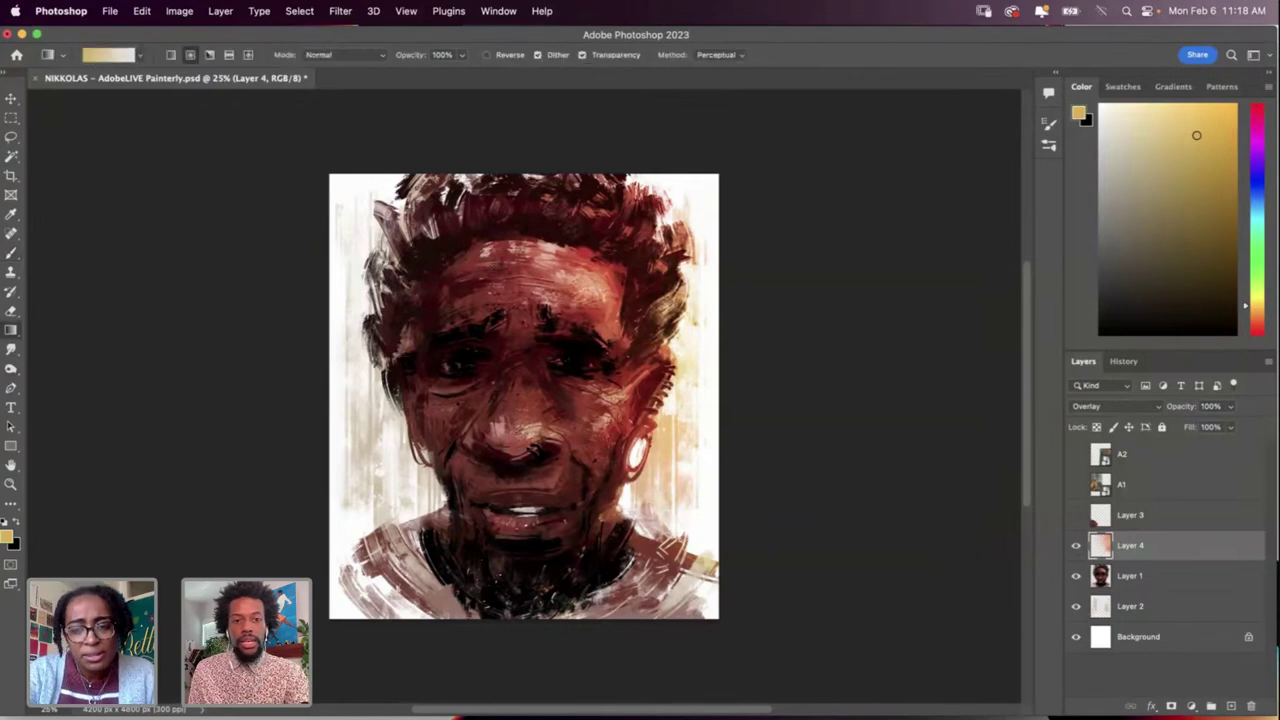
left_click(173, 59)
left_click(189, 59)
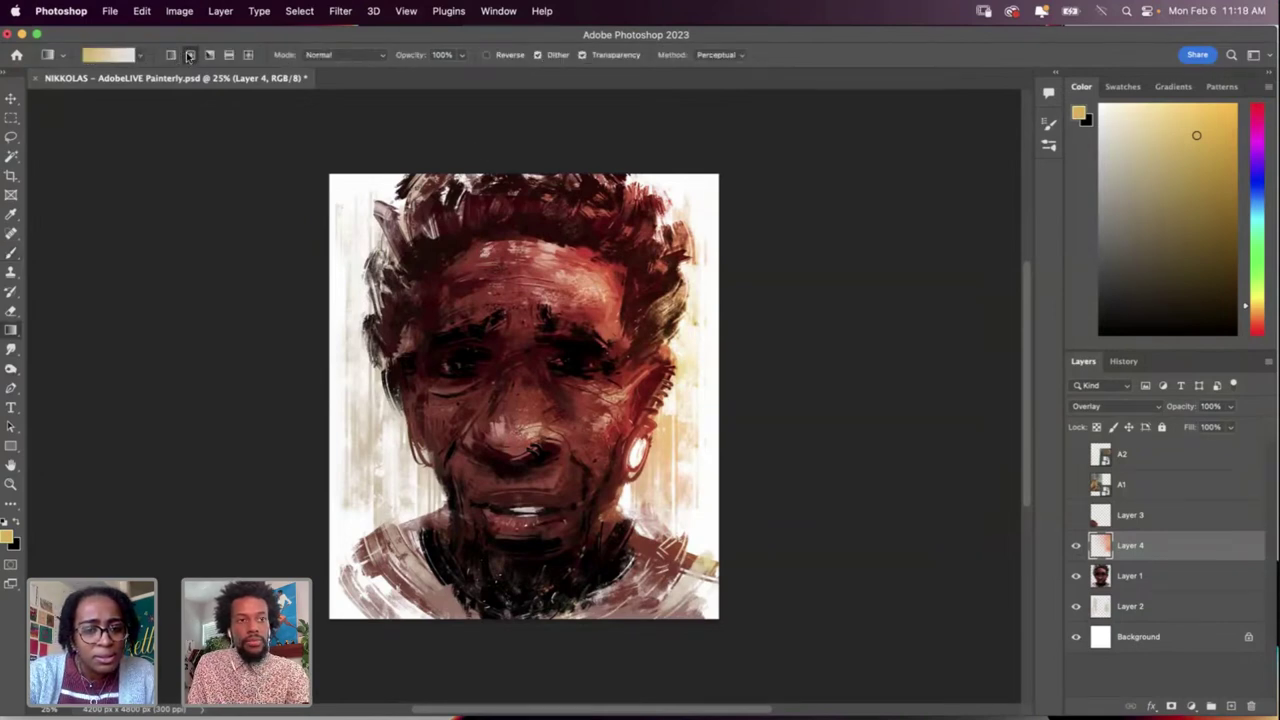
left_click(174, 60)
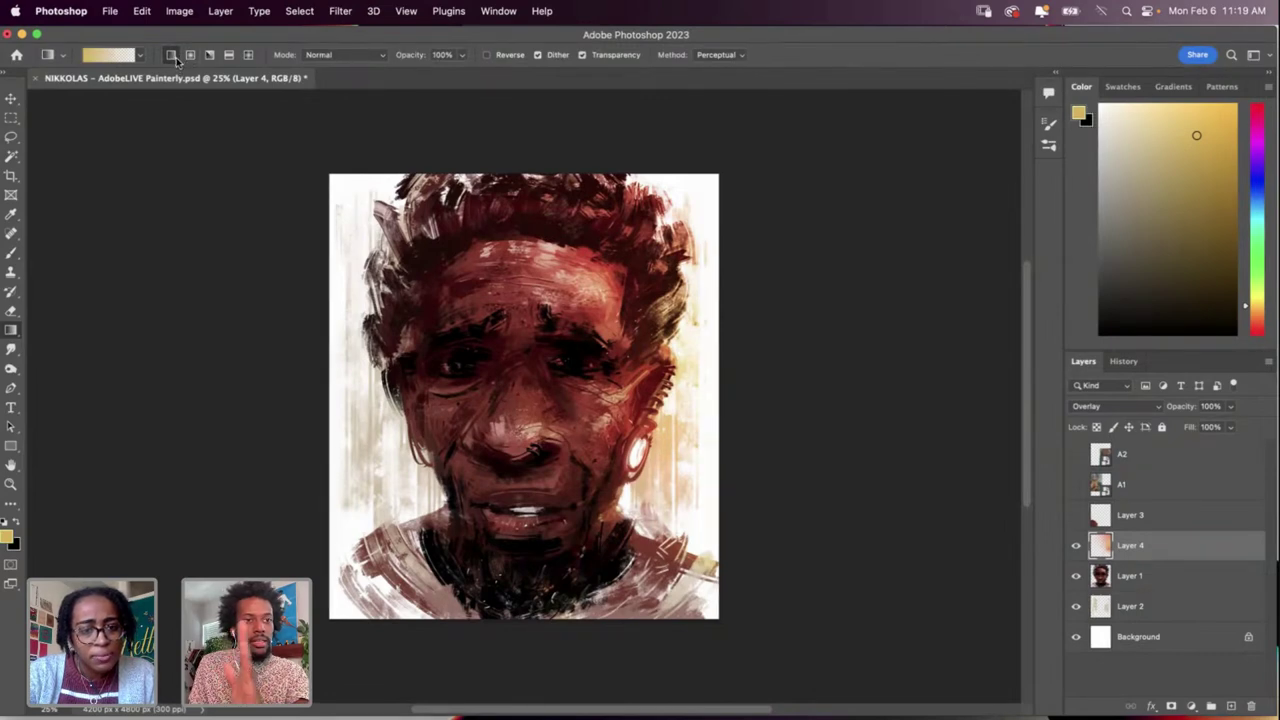
left_click(189, 57)
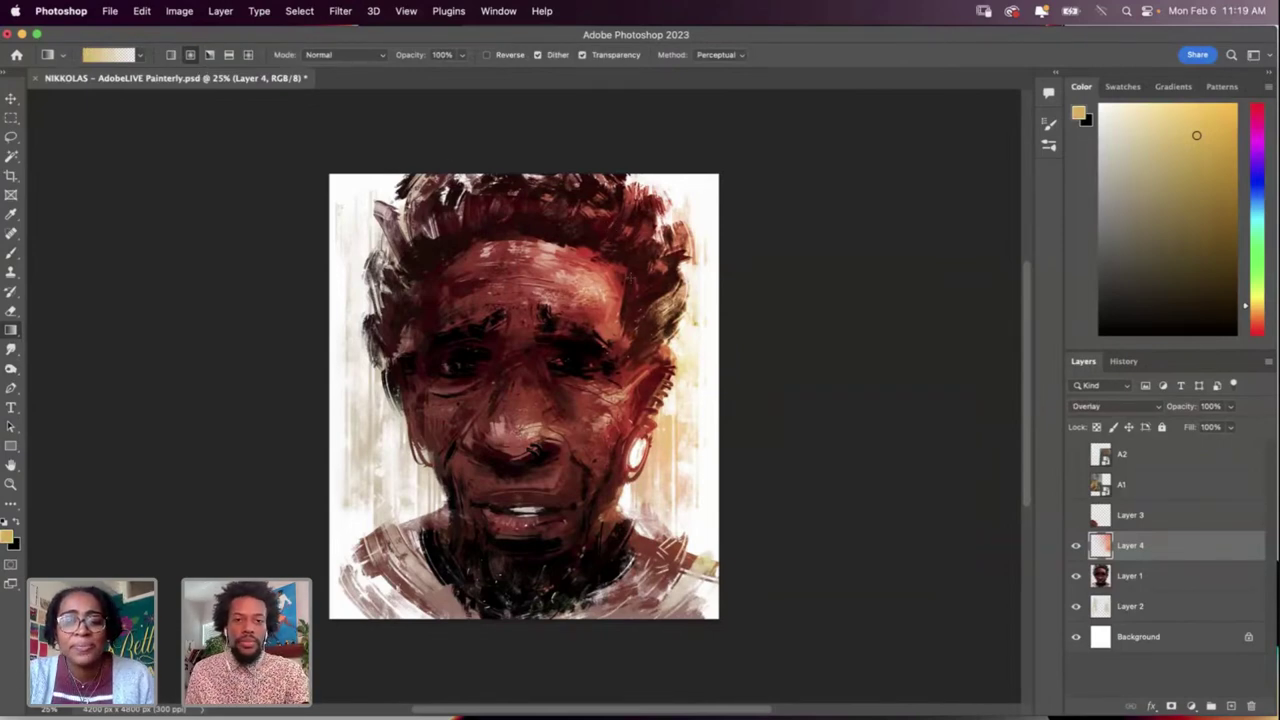
Step: Try golden radial gradients over the hair and background at the portrait's upper right on Layer 4, and undo them
left_click_drag(641, 200, 521, 392)
key("super+z")
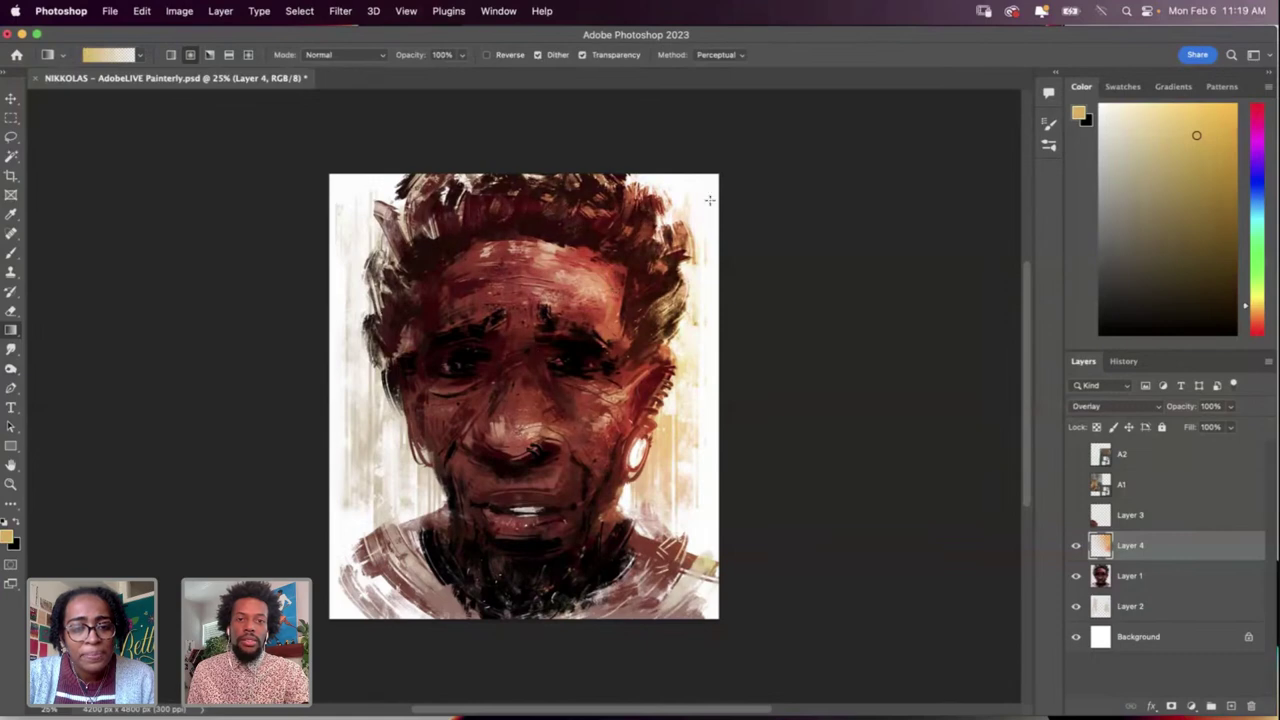
left_click_drag(711, 200, 532, 394)
key("super+z")
key("super+shift+z")
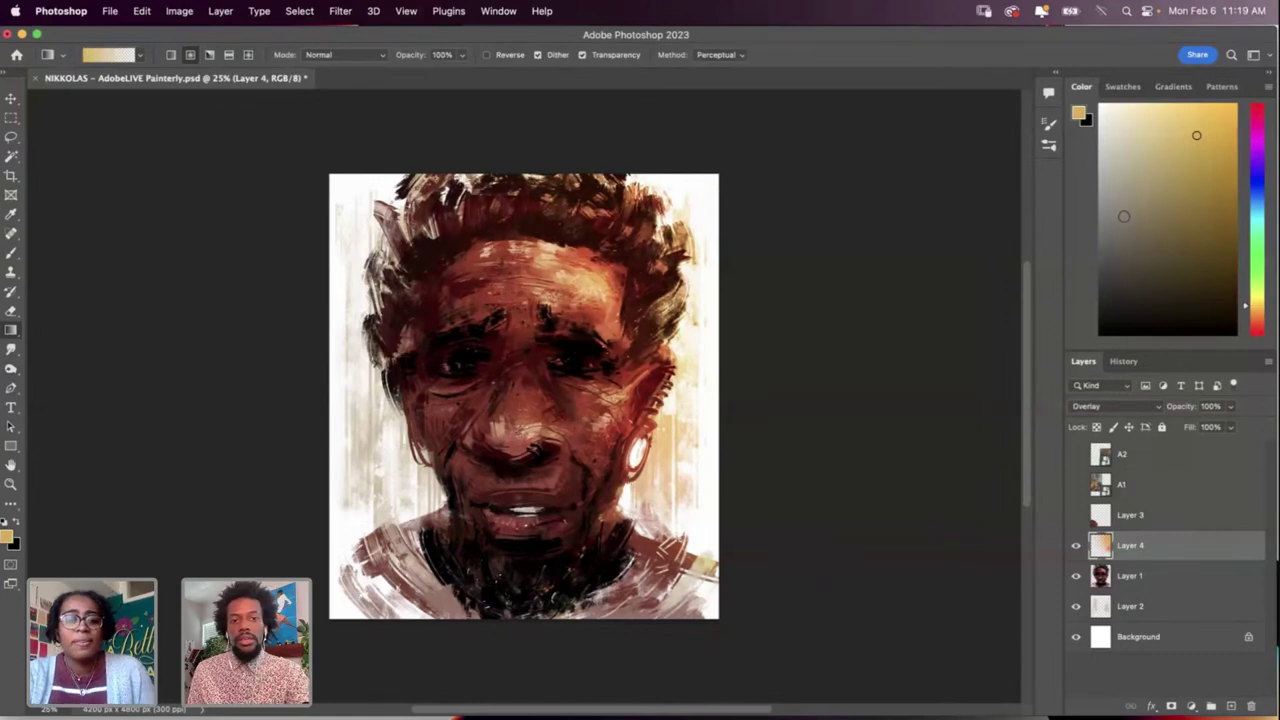
key("super+z")
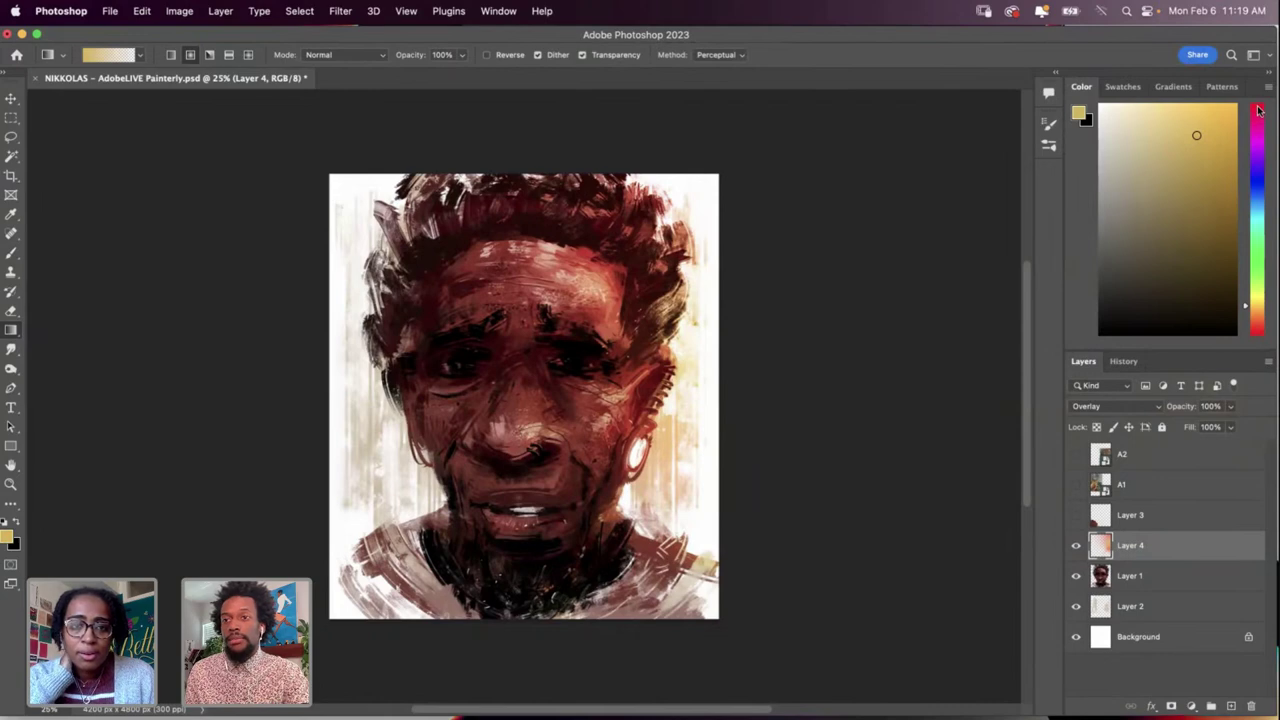
Step: Choose a vivid purple foreground, try a radial gradient over the portrait on Layer 4, and undo it
left_click_drag(1259, 110, 1259, 147)
left_click(1205, 107)
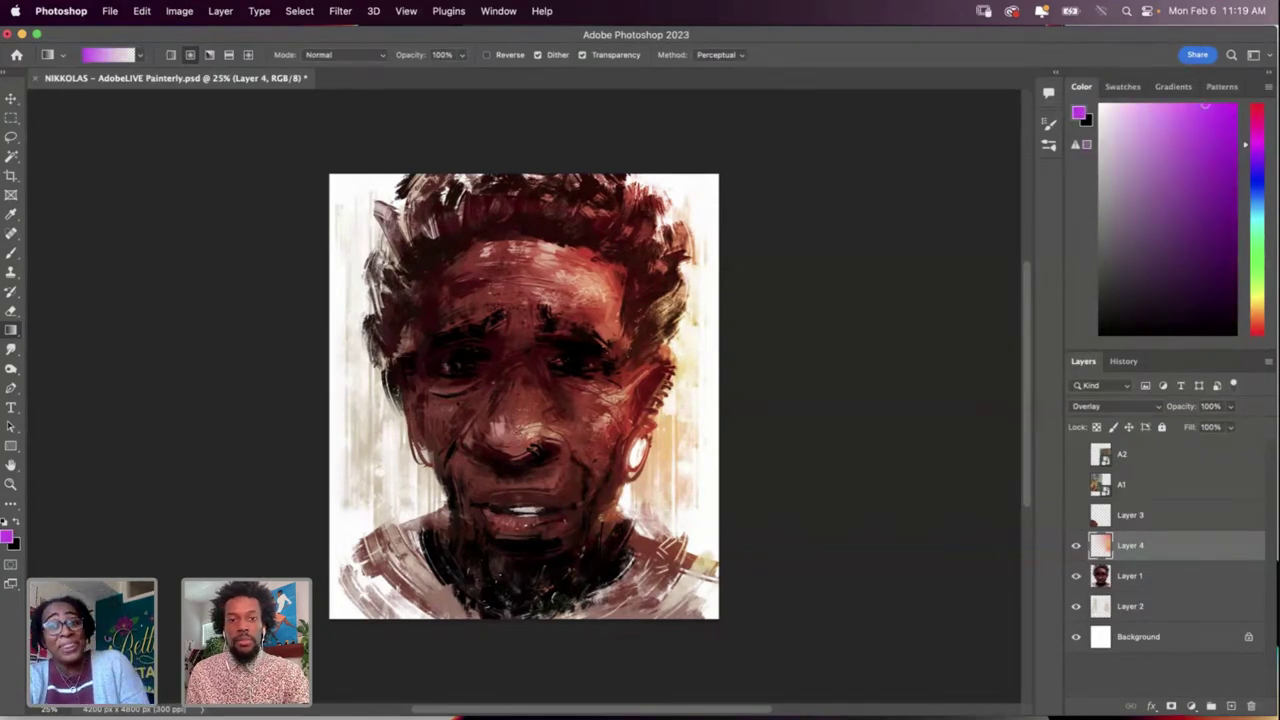
left_click_drag(601, 467, 514, 671)
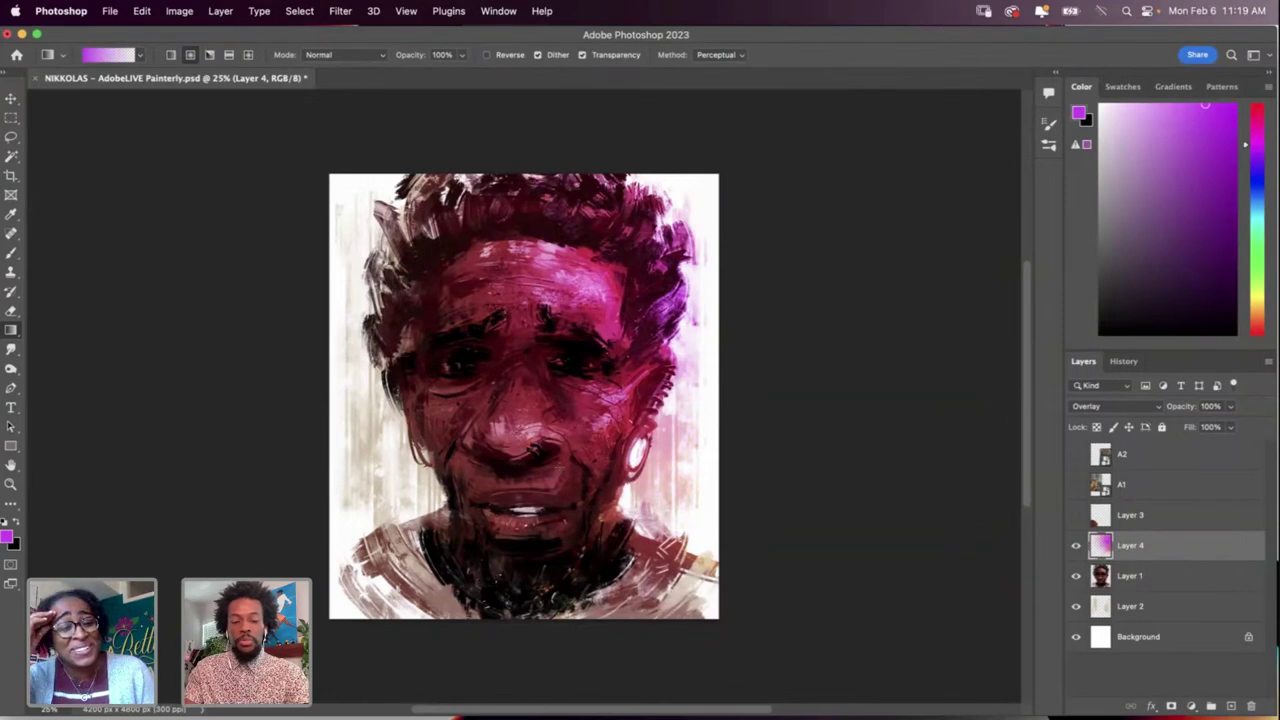
key("super+z")
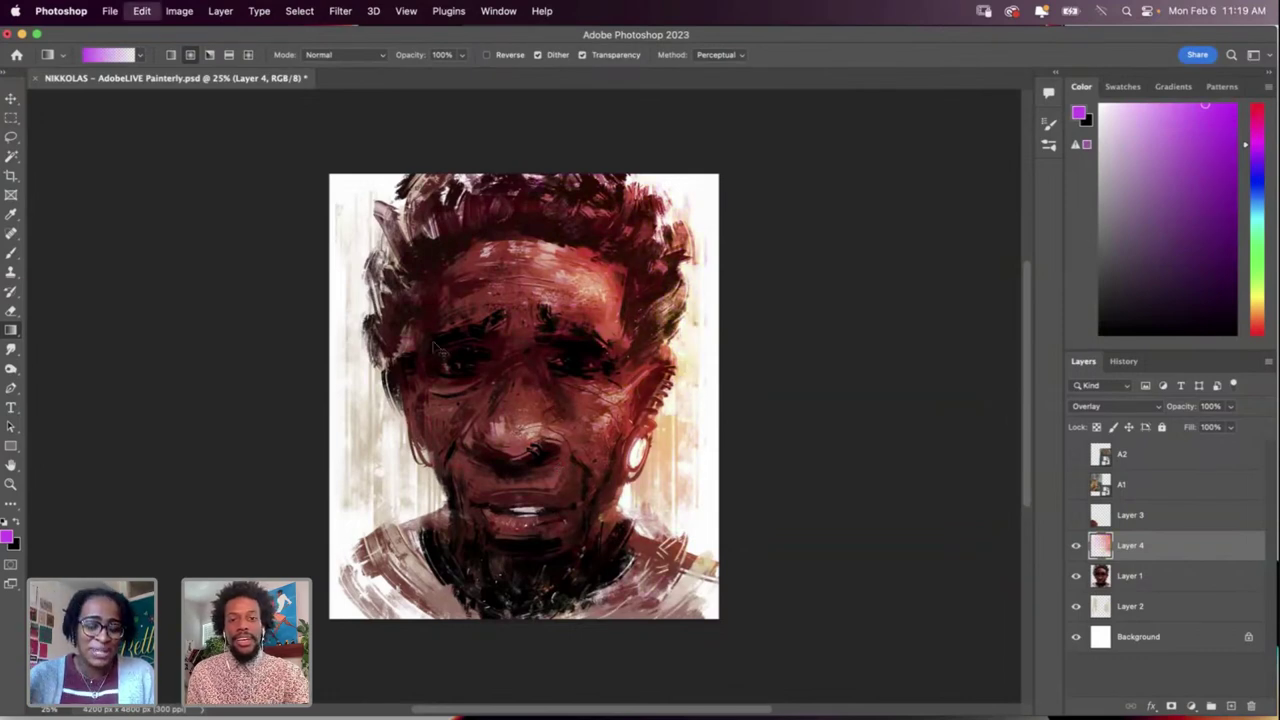
Step: Try several purple radial gradients over the background beside the left cheek on Layer 4, undoing each trial
left_click_drag(358, 418, 383, 511)
key("super+z")
left_click_drag(390, 454, 404, 516)
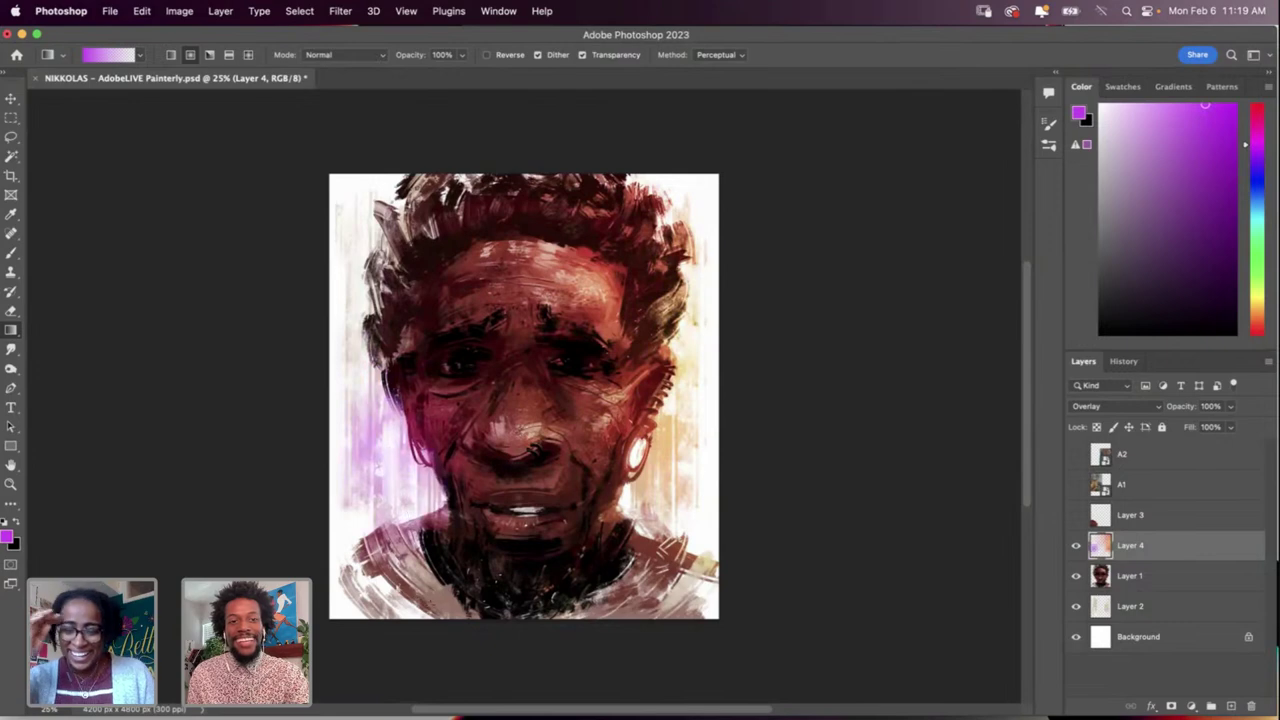
key("super+z")
key("super+z")
left_click_drag(359, 443, 375, 507)
key("super+z")
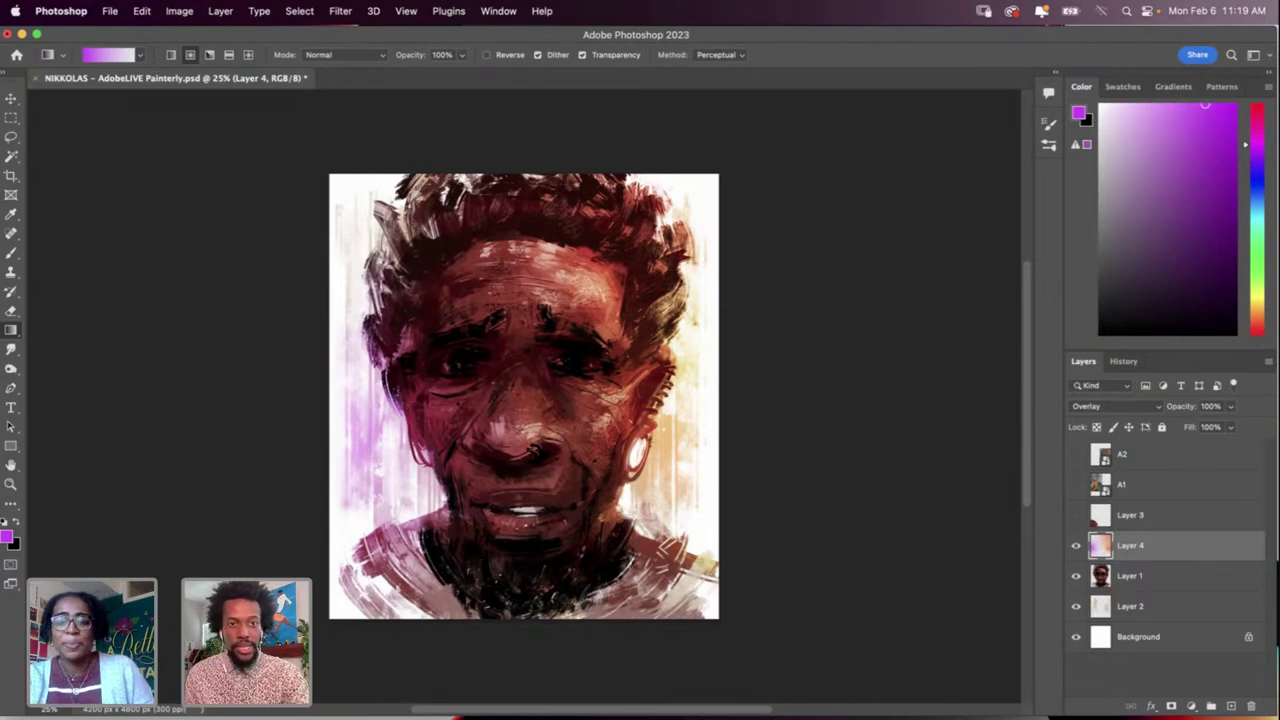
key("super+z")
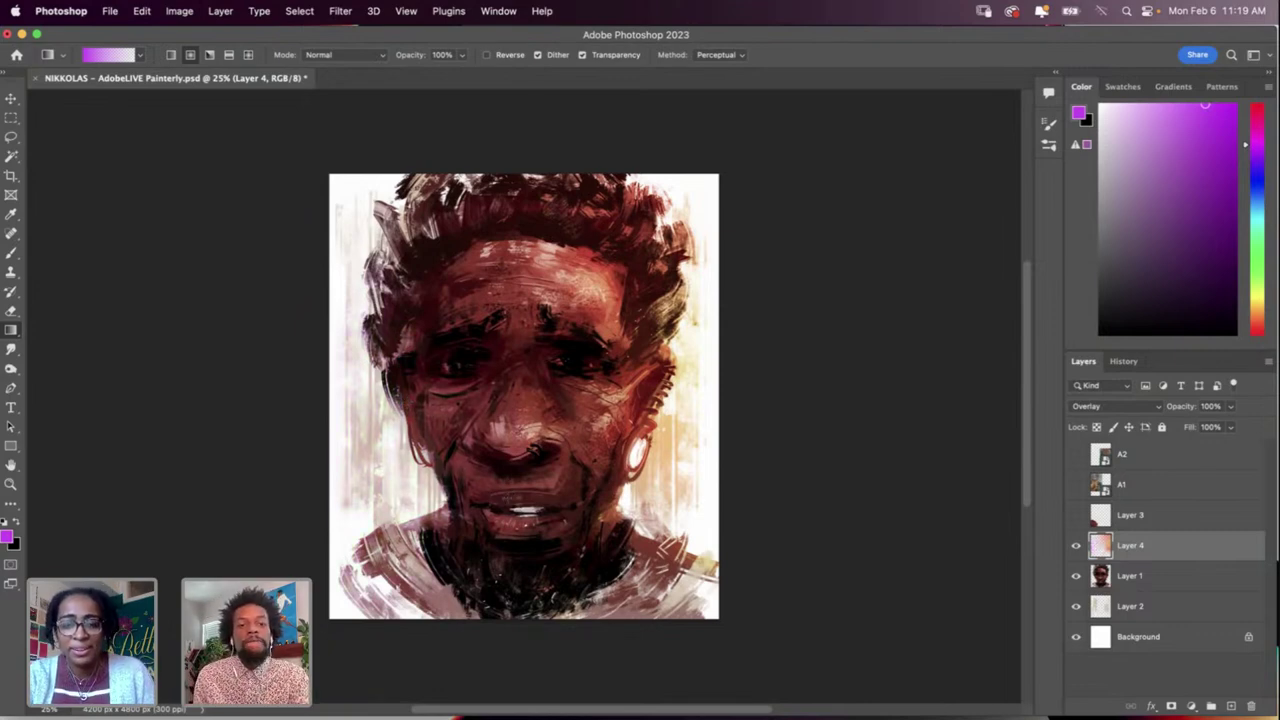
Step: Toggle Layer 4's visibility and vary its opacity to compare the glow's strength, leaving the opacity at 100%
left_click(1076, 546)
left_click(1077, 548)
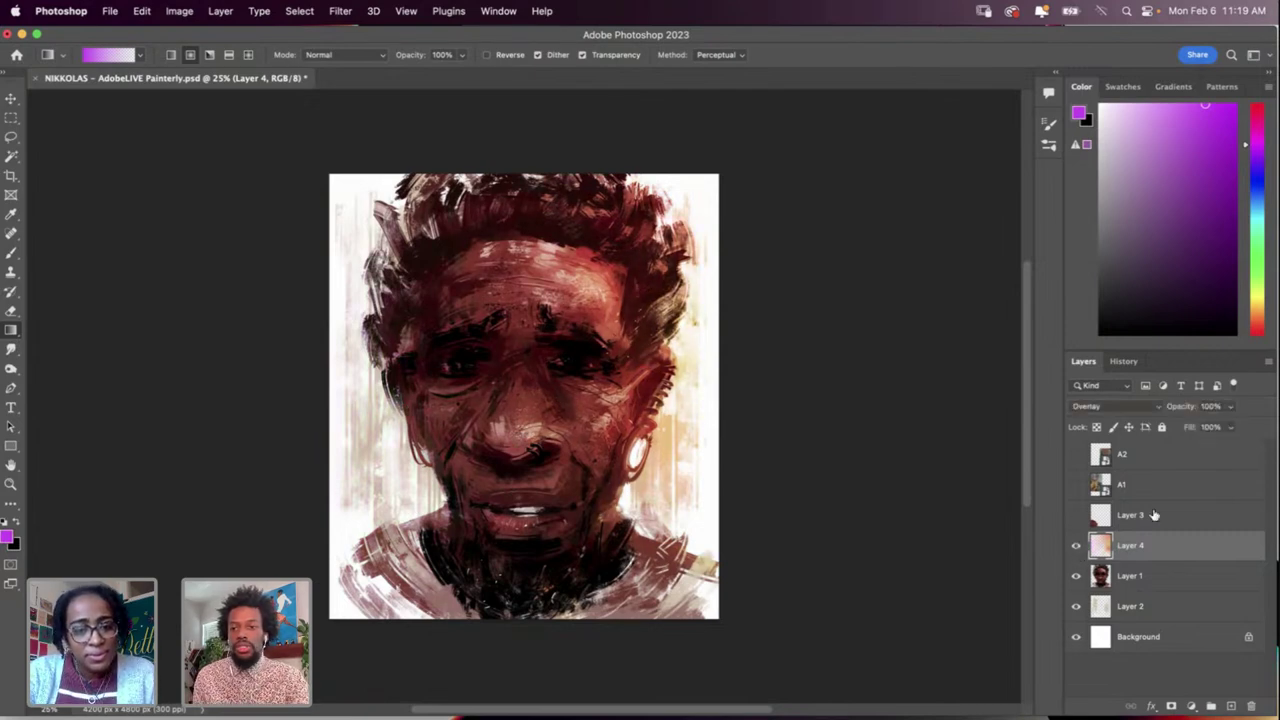
left_click(1231, 407)
left_click(1197, 428)
left_click_drag(1197, 428, 1270, 437)
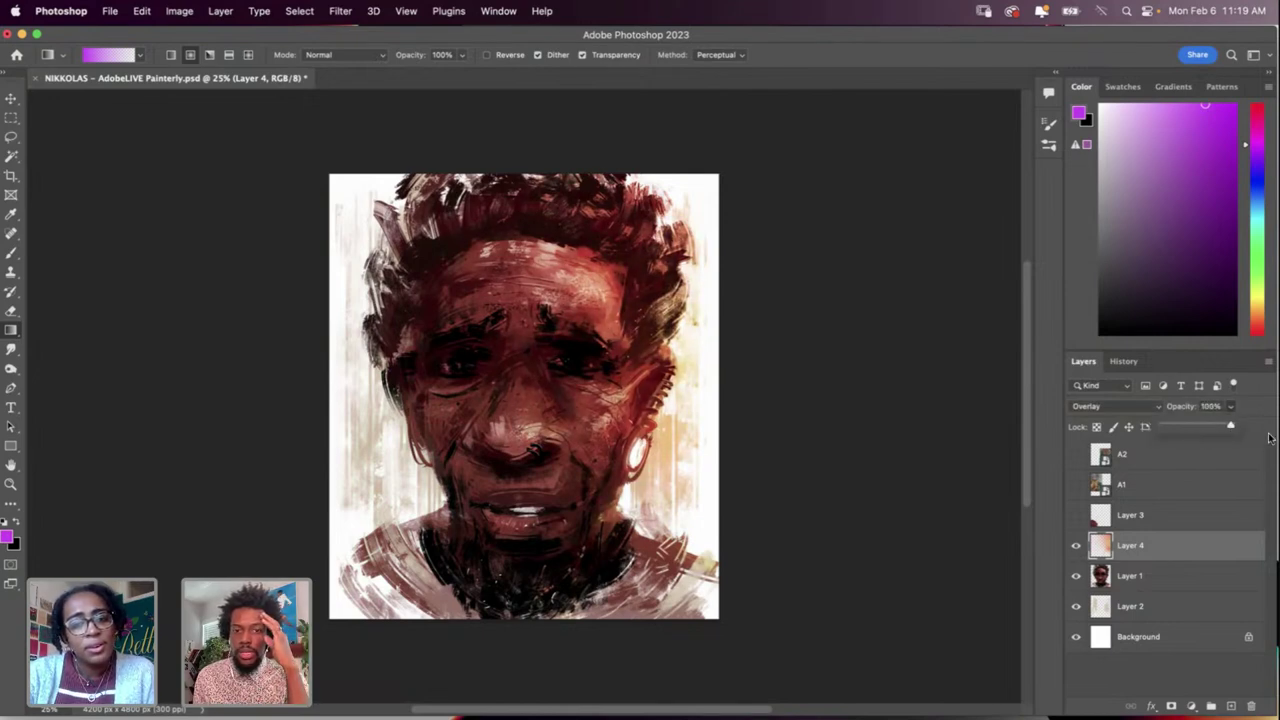
left_click(1196, 551)
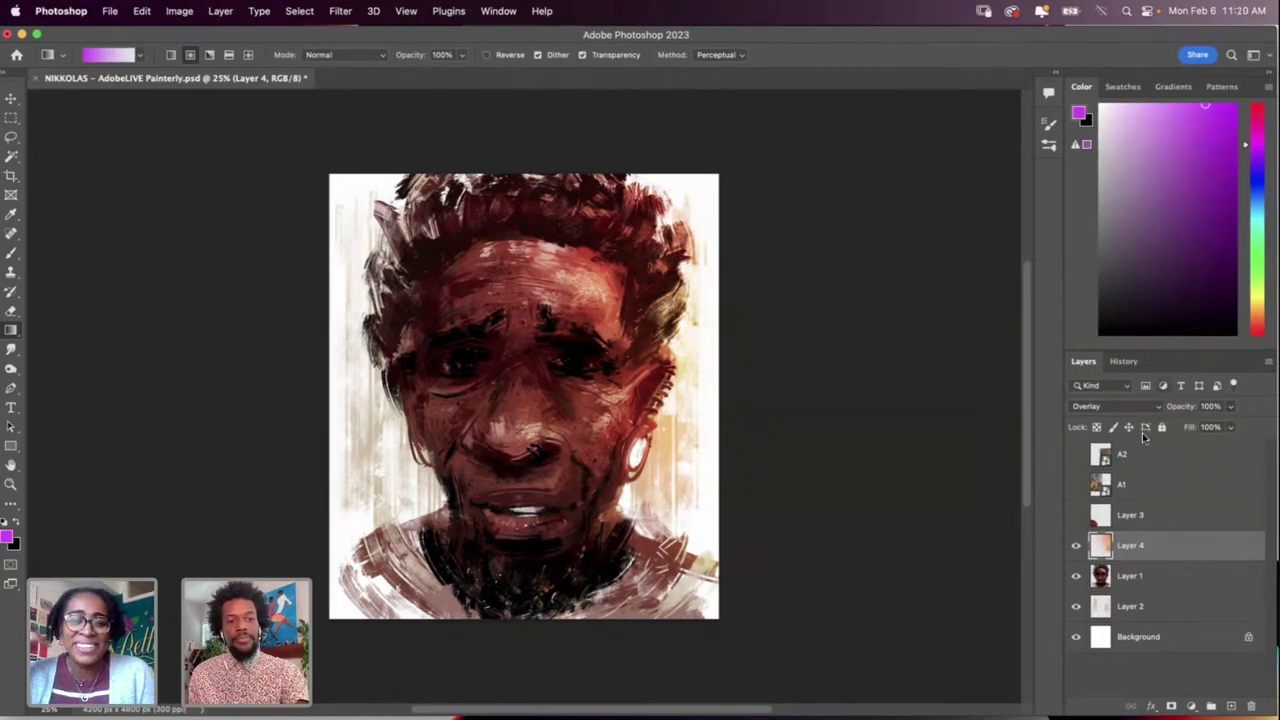
Step: Make Layer 1 active and sample a light pink skin tone from the forehead for the Brush tool
left_click(1150, 580)
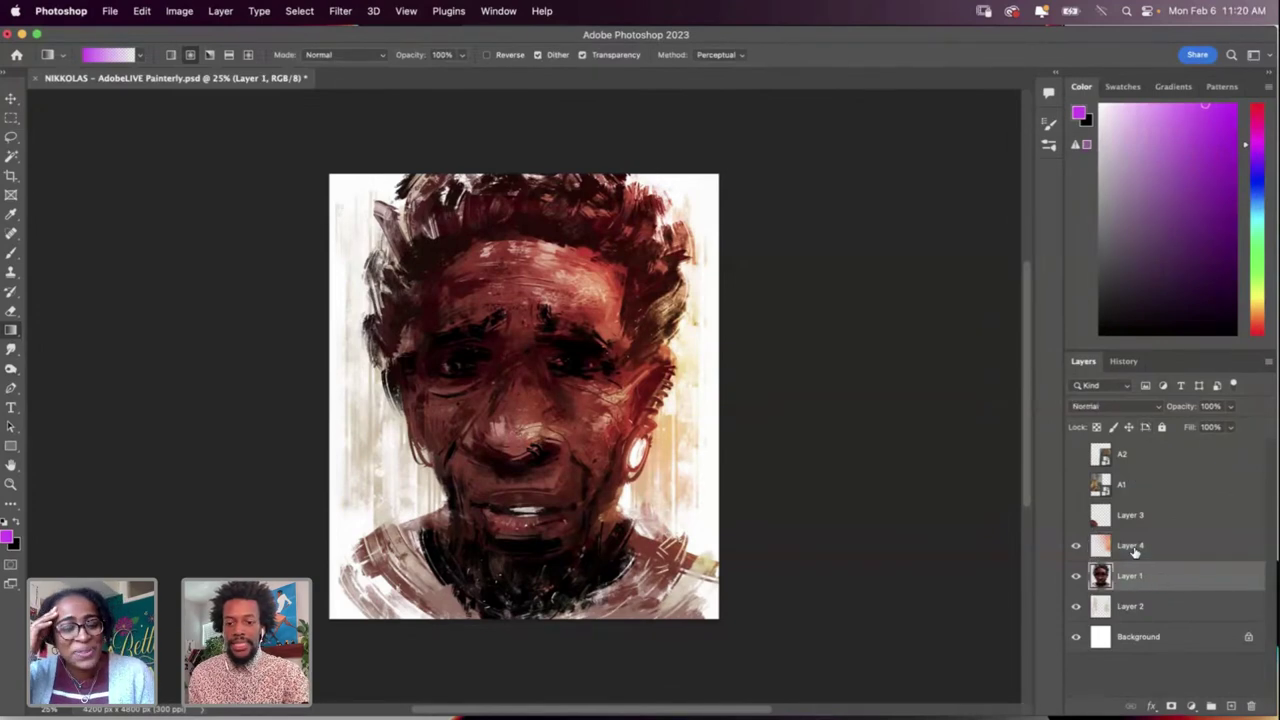
key("i")
left_click(552, 246)
key("b")
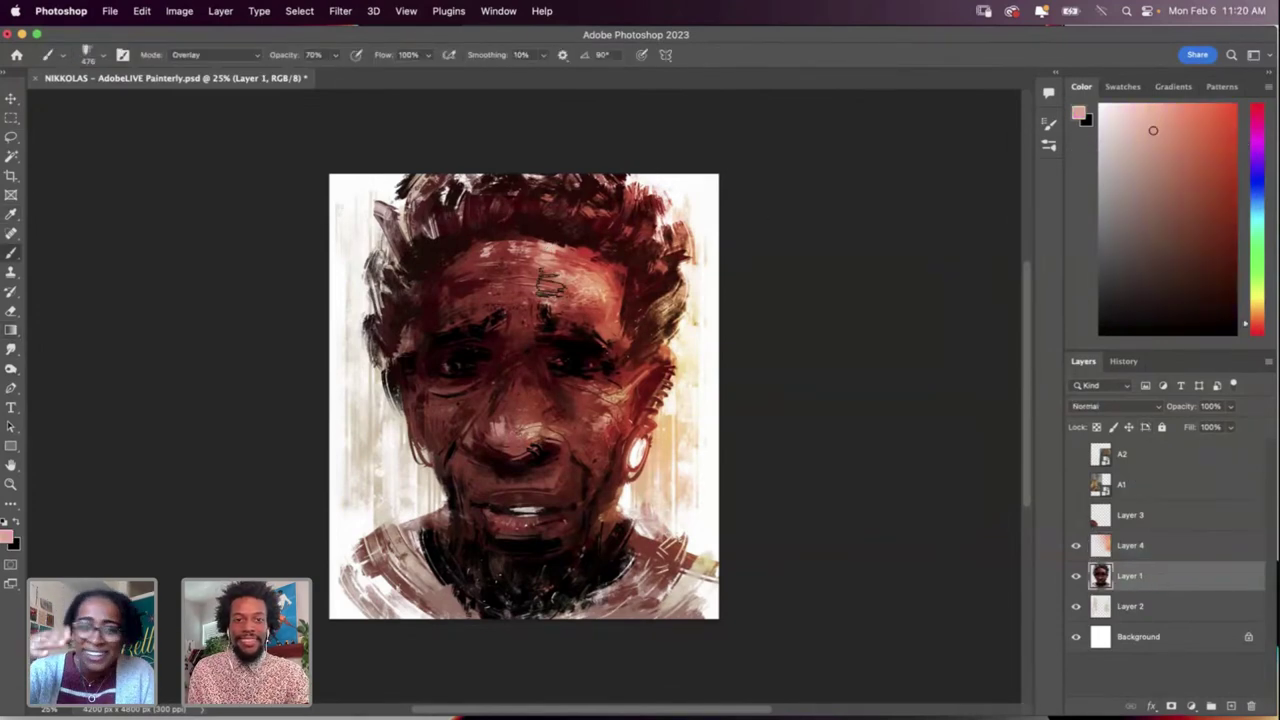
Step: Pick the 20 px brush, switch to the 114 px bristle brush, and activate the Eyedropper
right_click(570, 346)
left_click(654, 375)
key("Return")
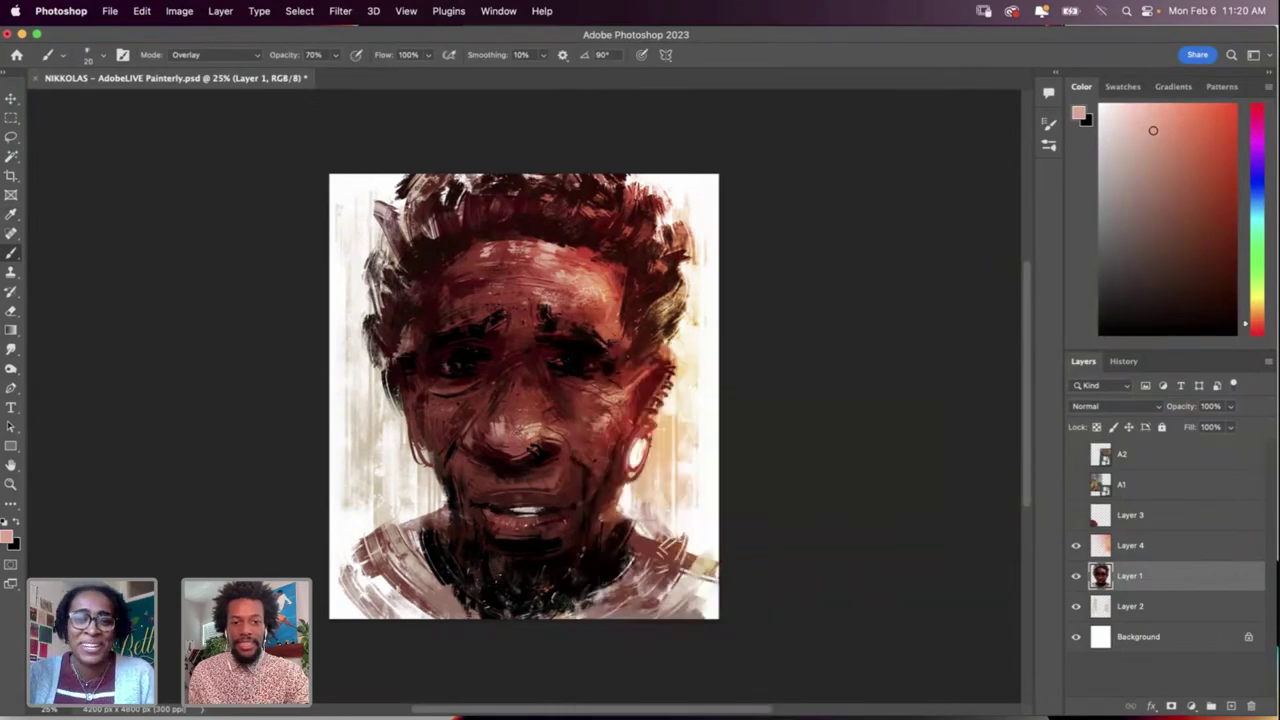
right_click(651, 497)
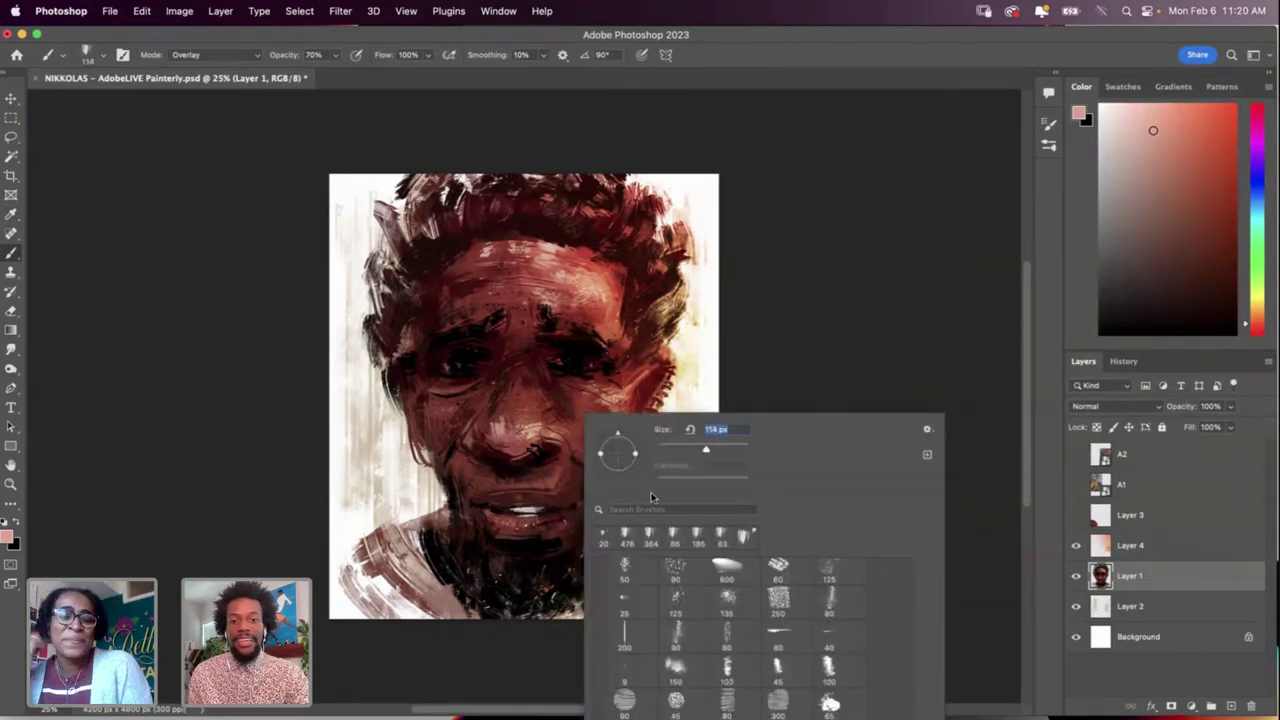
key("Return")
key("i")
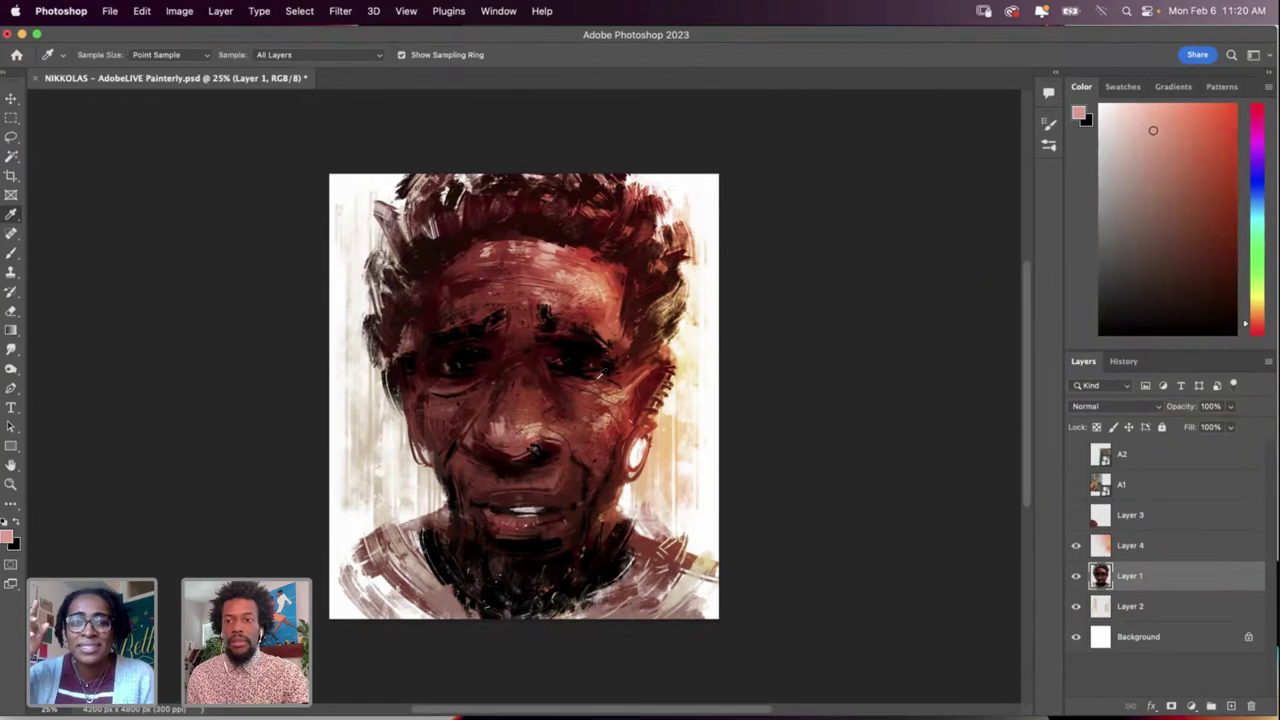
Step: Review the document history by stepping back to the earliest Brush Tool states and forward to the later ones
left_click(1124, 362)
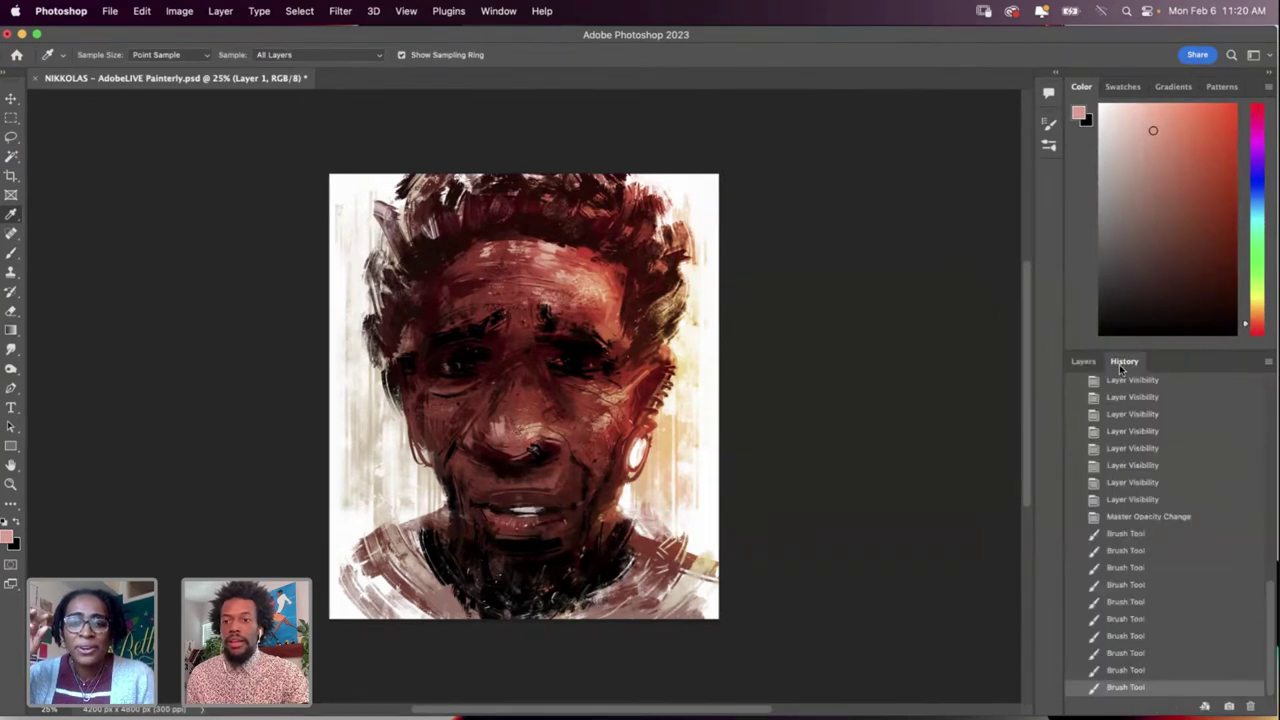
left_click(1130, 637)
left_click(1133, 569)
scroll(1137, 569, "up", 10)
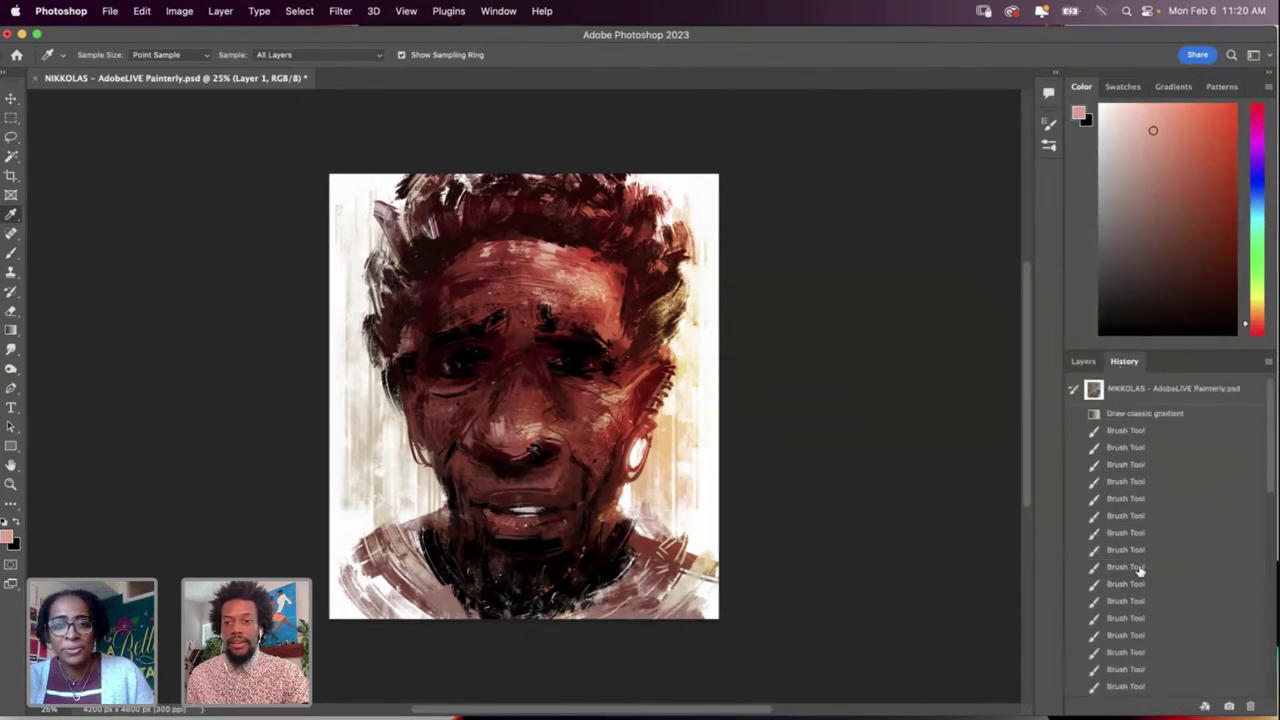
left_click(1146, 492)
left_click(1154, 447)
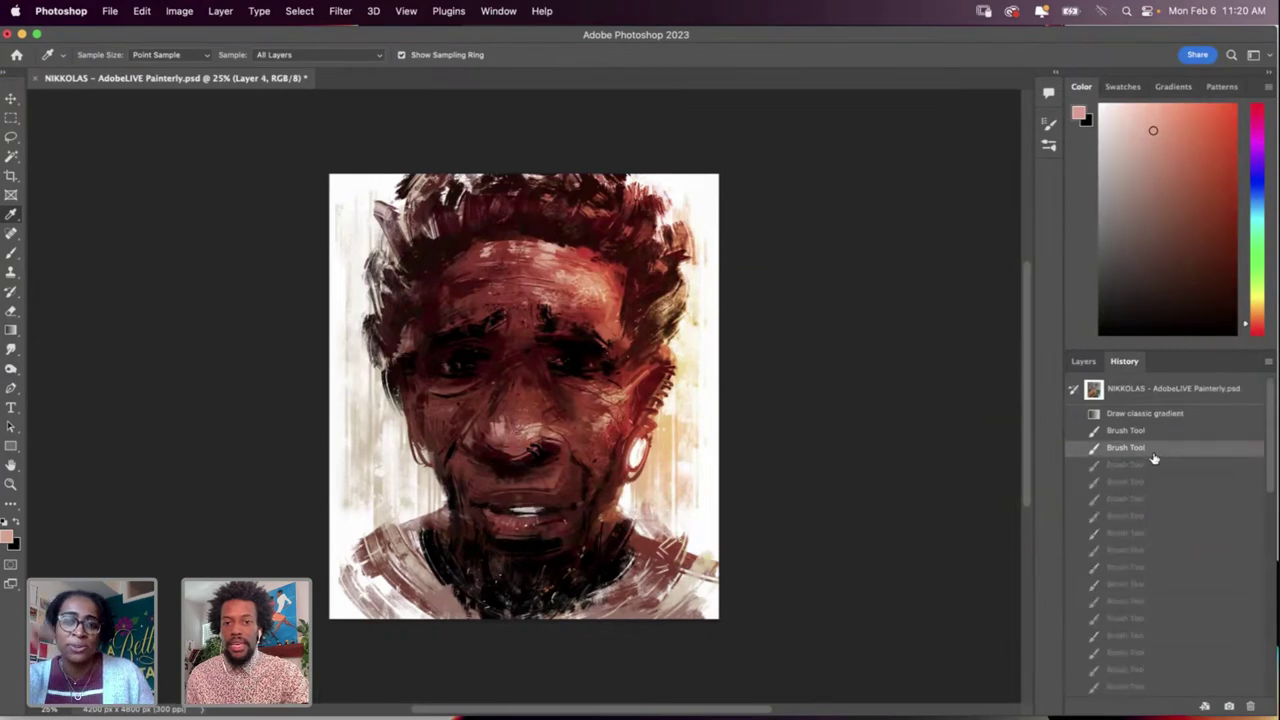
scroll(1150, 468, "down", 10)
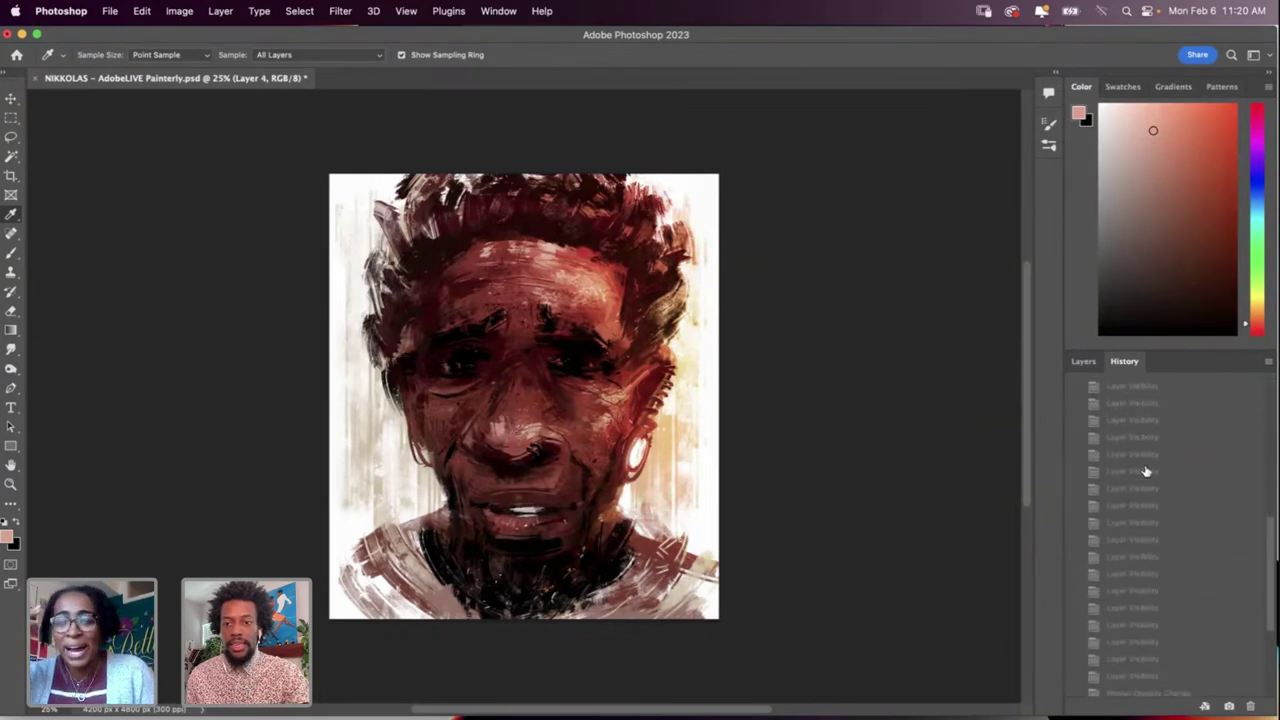
left_click(1136, 572)
Step: Jump between early and late Brush Tool states in the history to compare the painting, ending on the latest state
scroll(1137, 575, "up", 5)
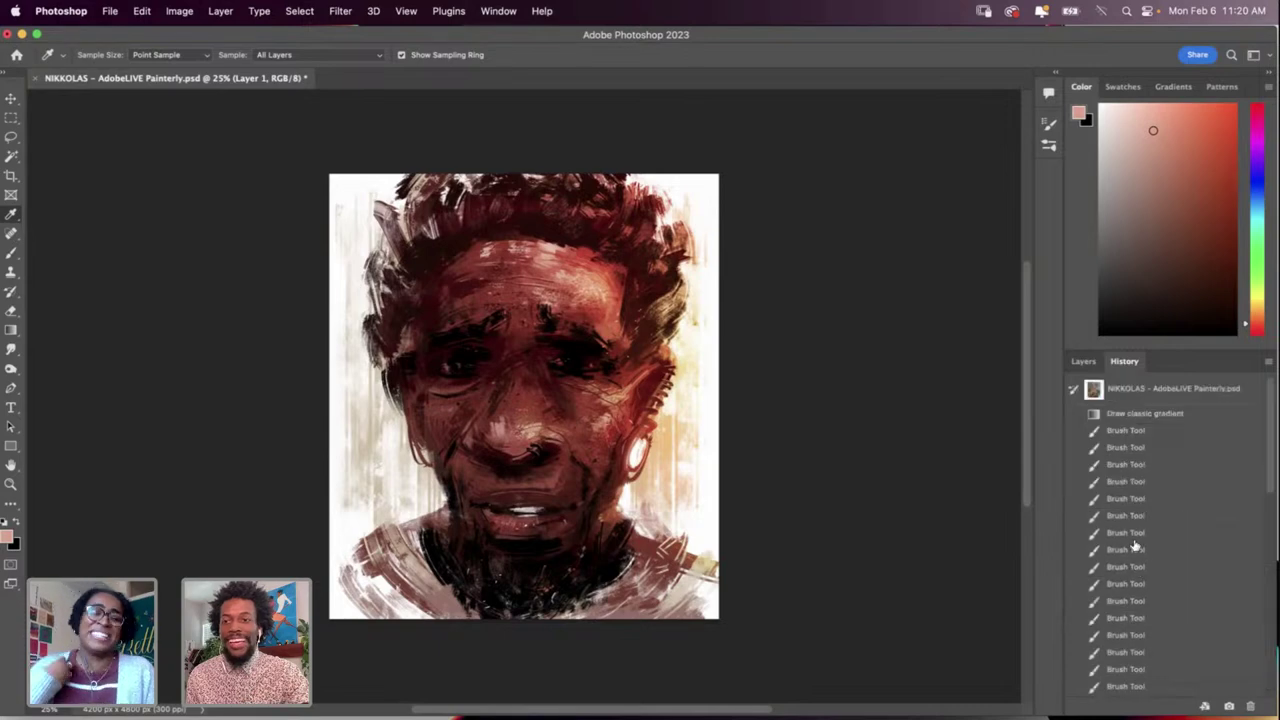
left_click(1135, 522)
left_click(1142, 483)
left_click(1134, 566)
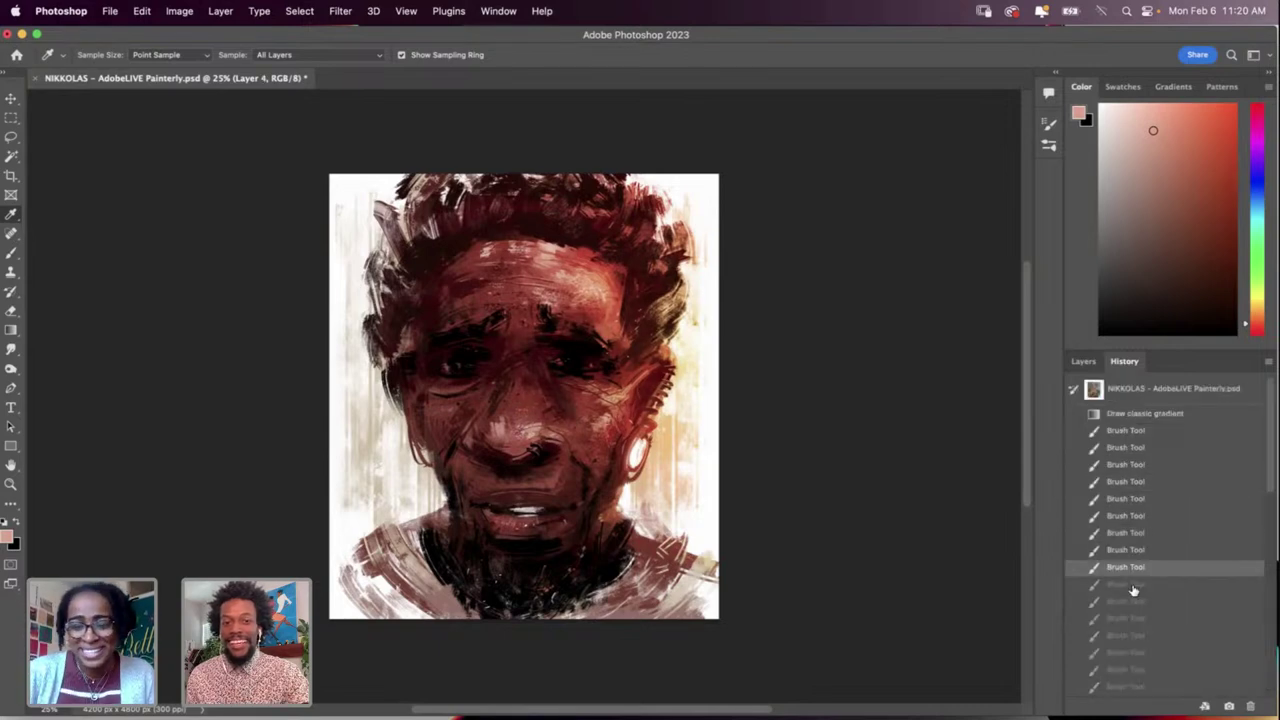
scroll(1134, 589, "down", 10)
left_click(1129, 618)
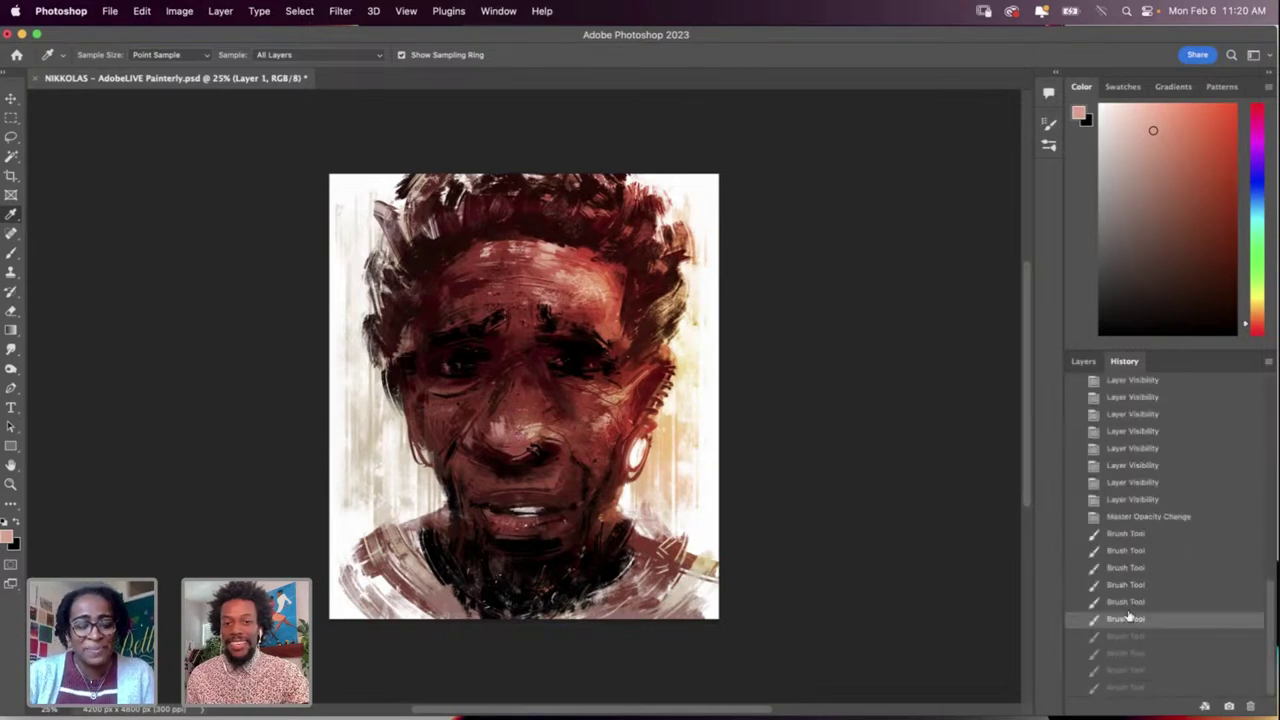
left_click(1133, 670)
left_click(1134, 688)
Step: Revisit the first few Brush Tool states near the start of the history, and restore the most recent state
scroll(1158, 455, "up", 10)
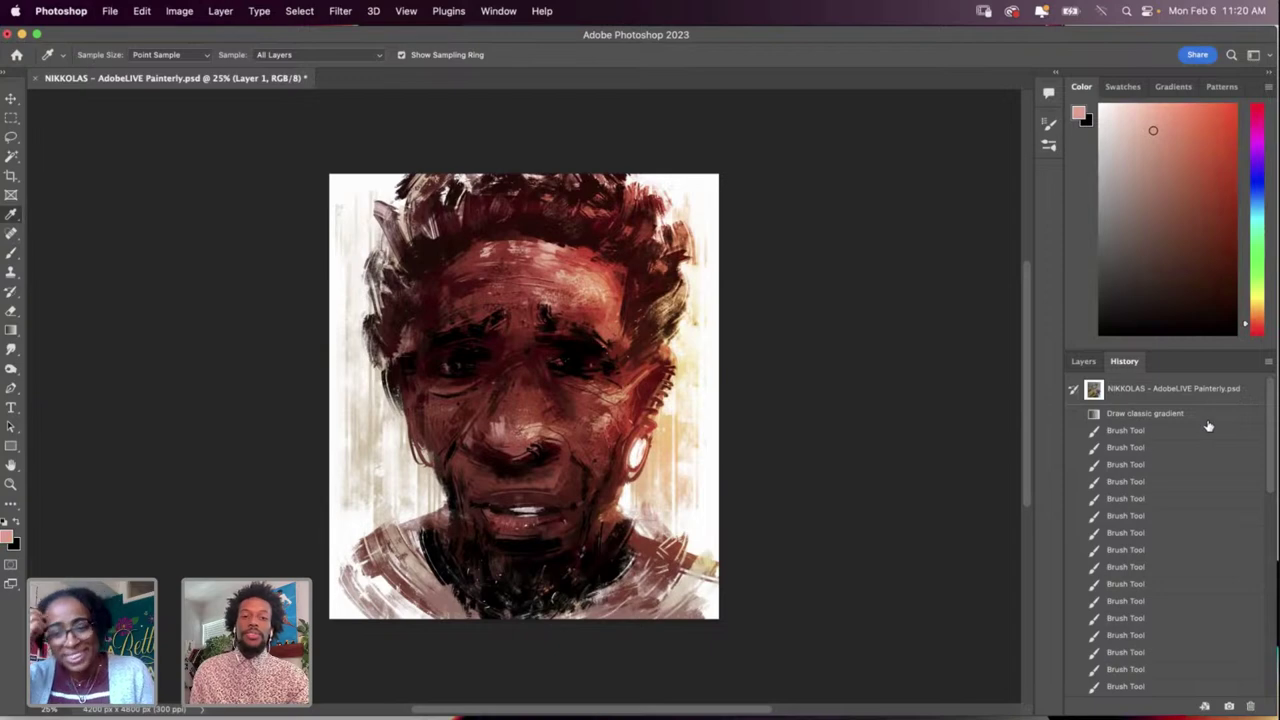
left_click(1134, 449)
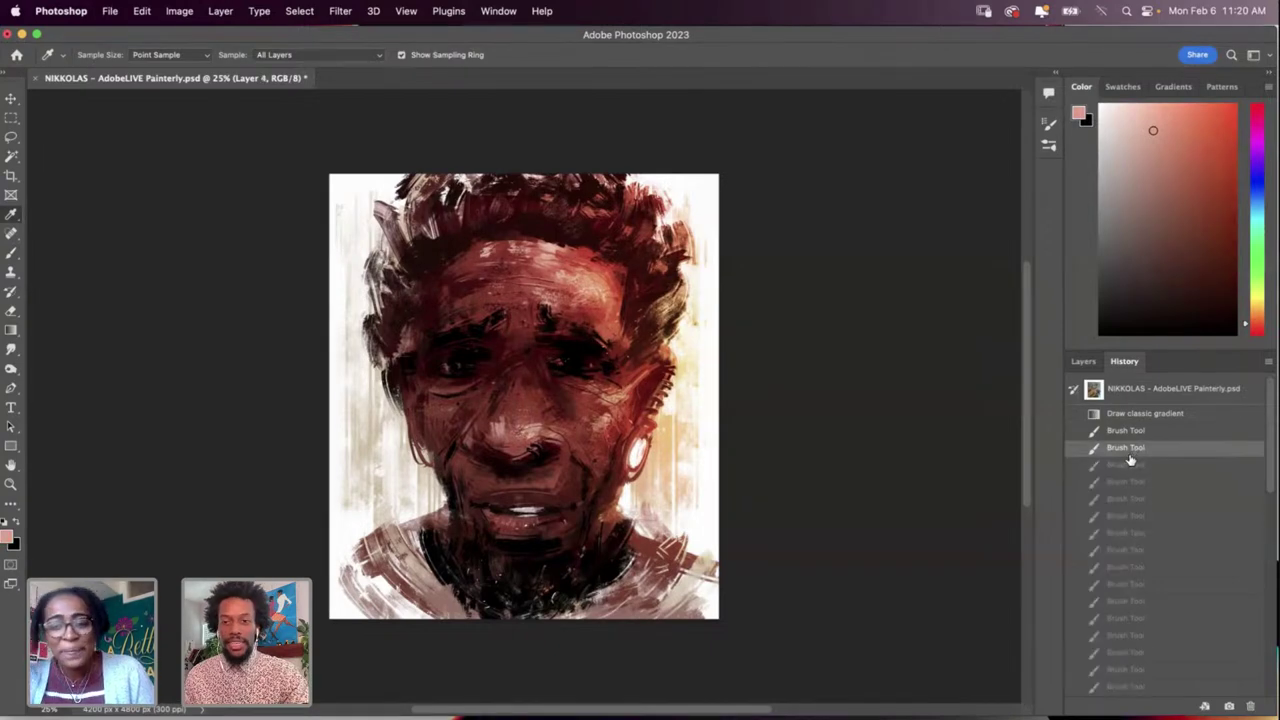
left_click(1130, 515)
scroll(1126, 512, "down", 10)
scroll(1122, 508, "up", 10)
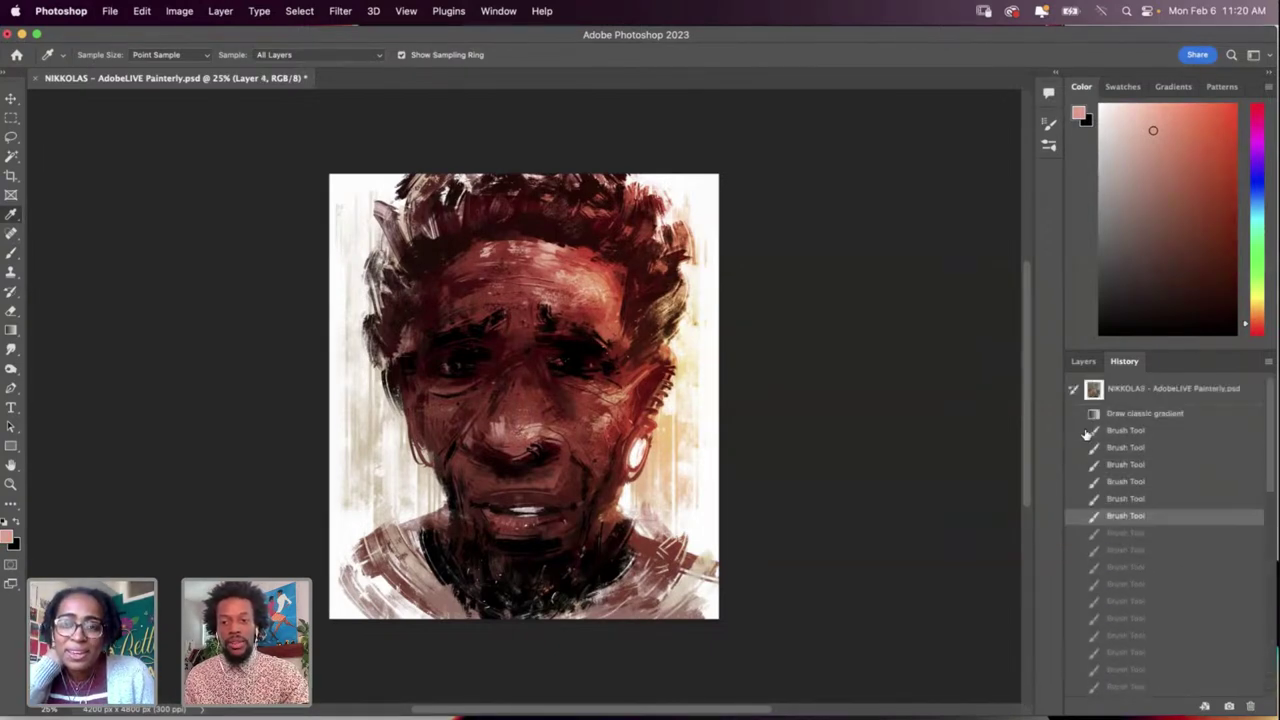
left_click(1136, 466)
scroll(1126, 486, "down", 10)
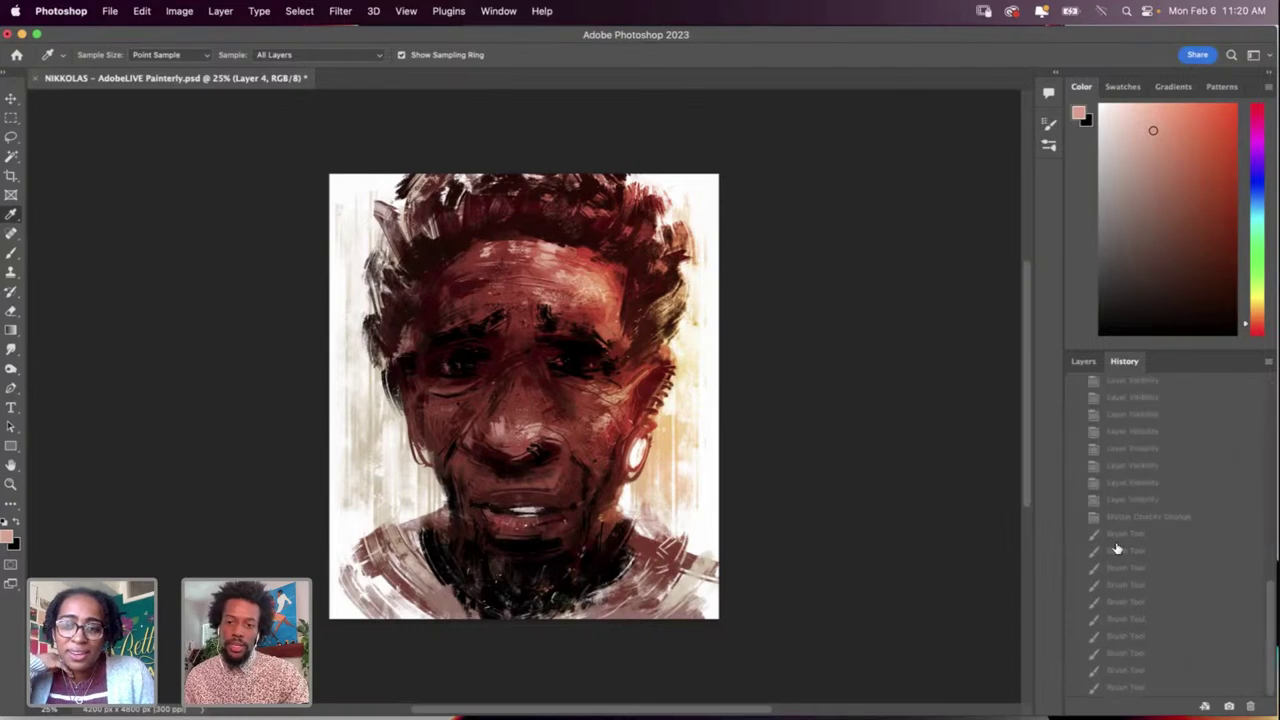
left_click(1114, 689)
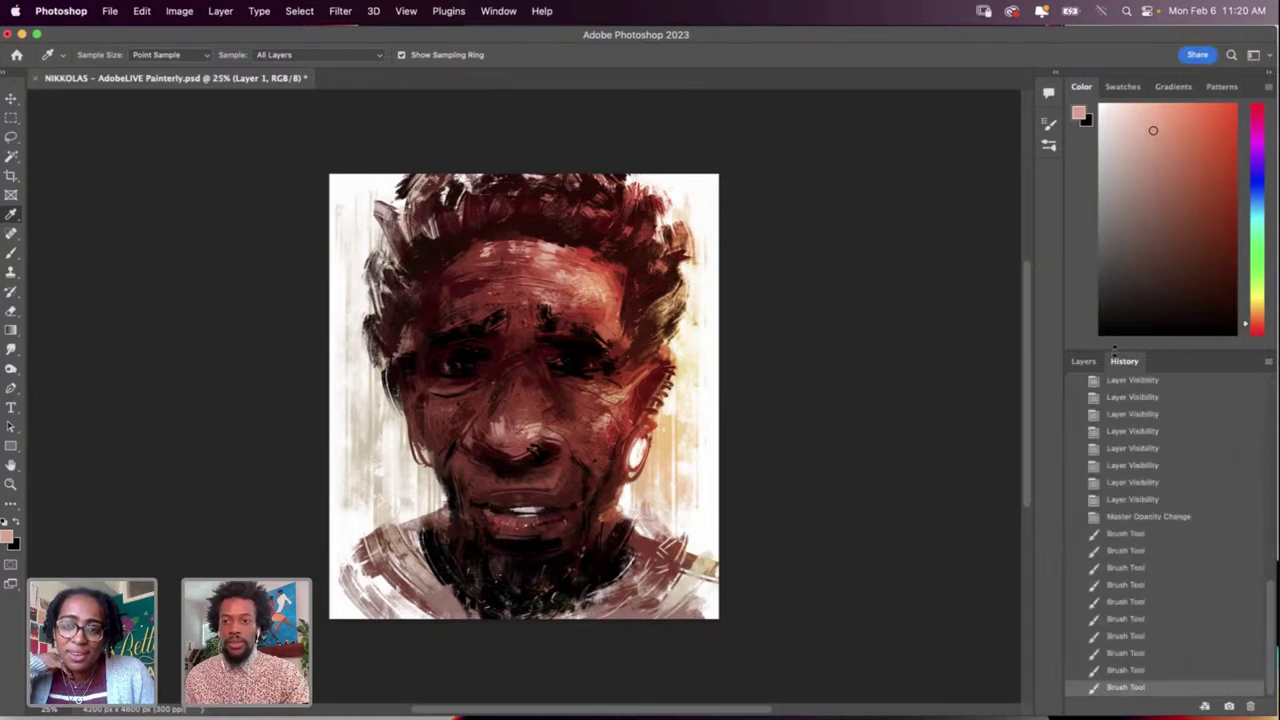
Step: Return to the layer list and toggle Layer 1 off and on to check the portrait painting
left_click(1084, 362)
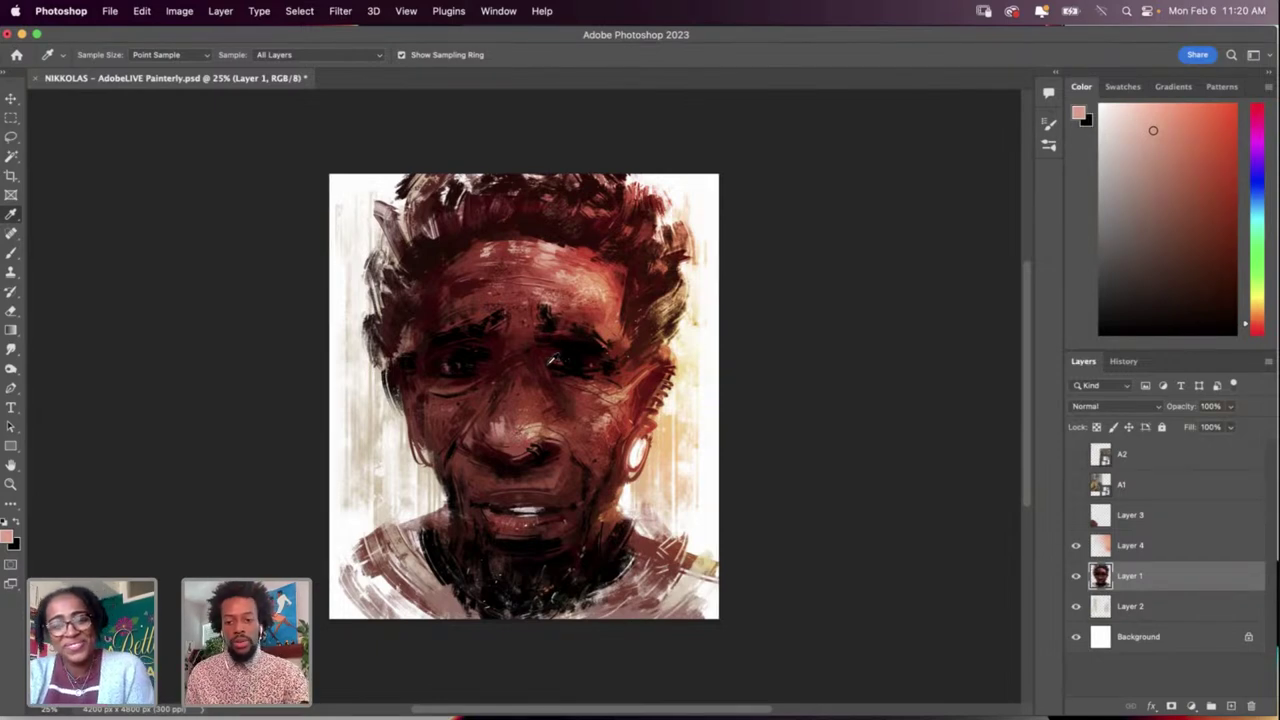
left_click(1076, 578)
left_click(1076, 578)
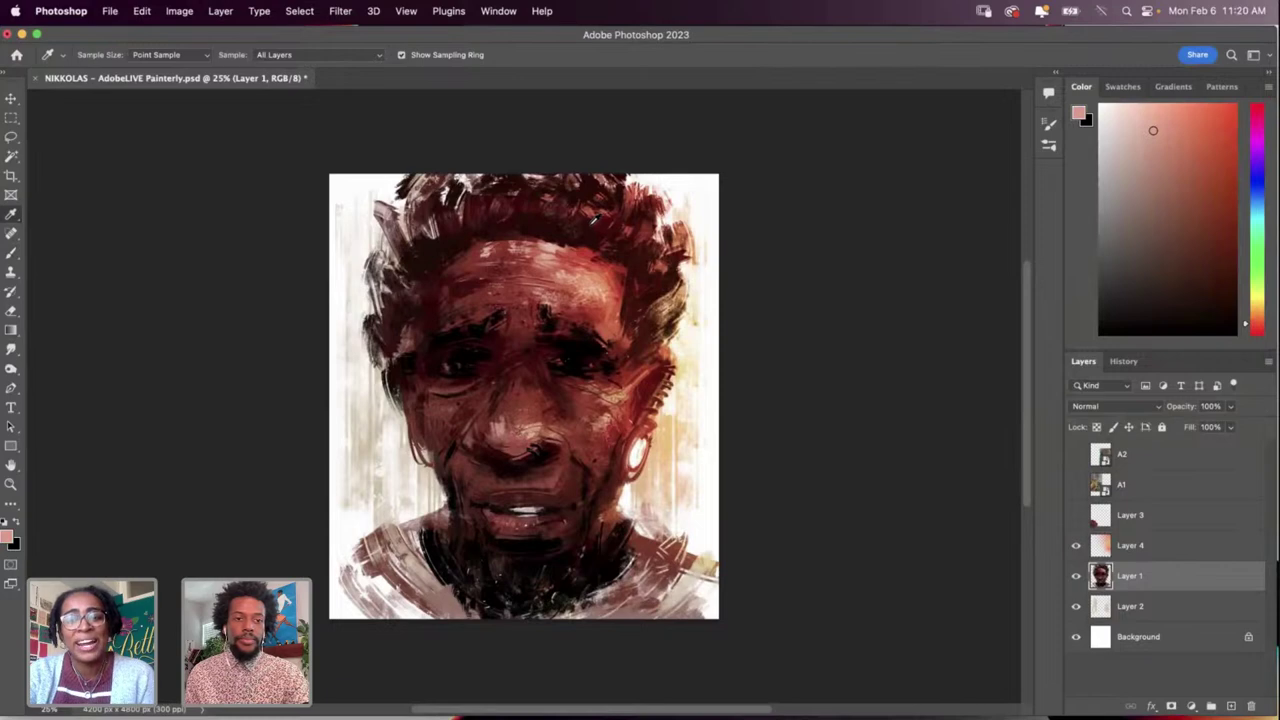
Step: Sample a dark brown from the hair and paint Overlay strokes along the hair's left edge with a 380 px brush, undoing unwanted strokes
left_click(491, 224)
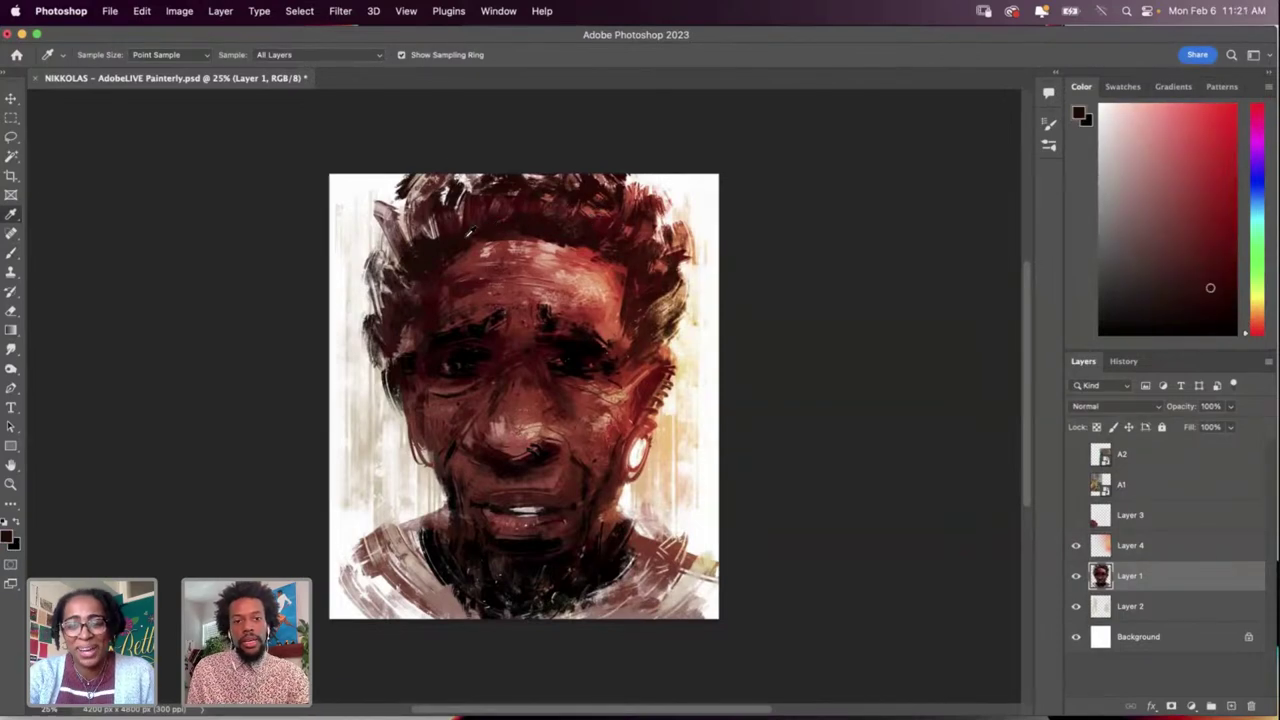
key("b")
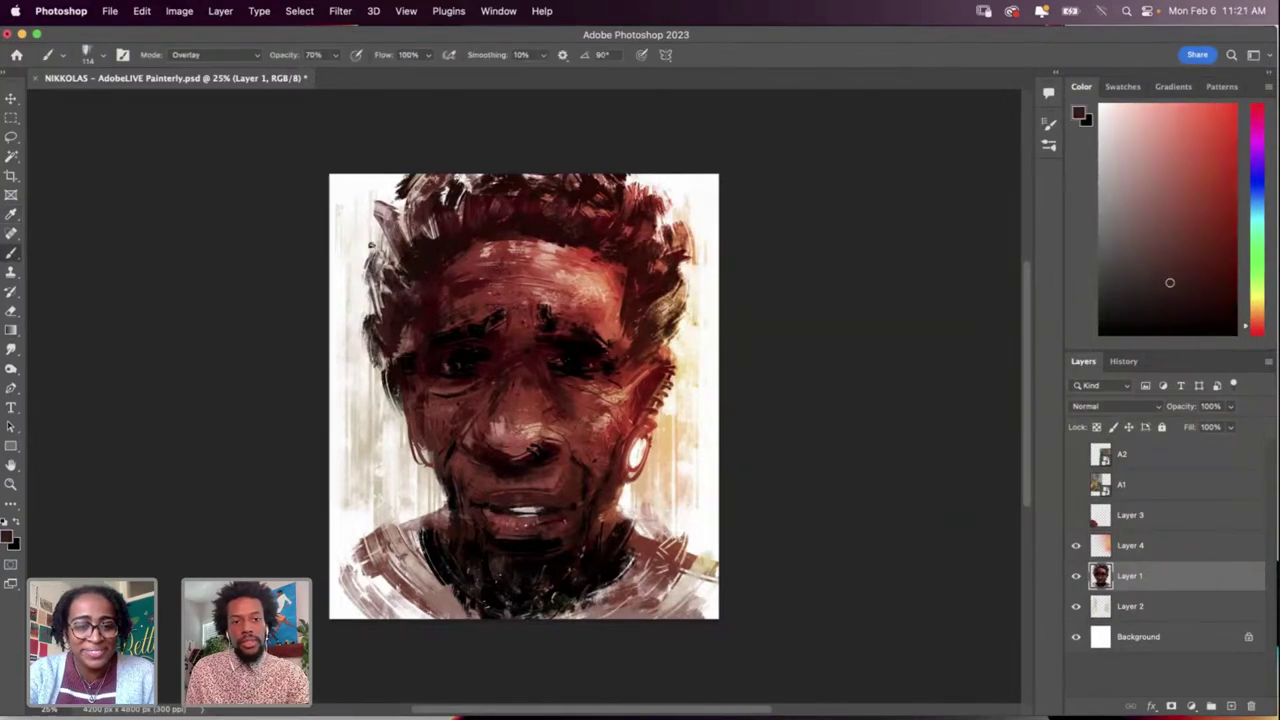
right_click(434, 310)
key("Escape")
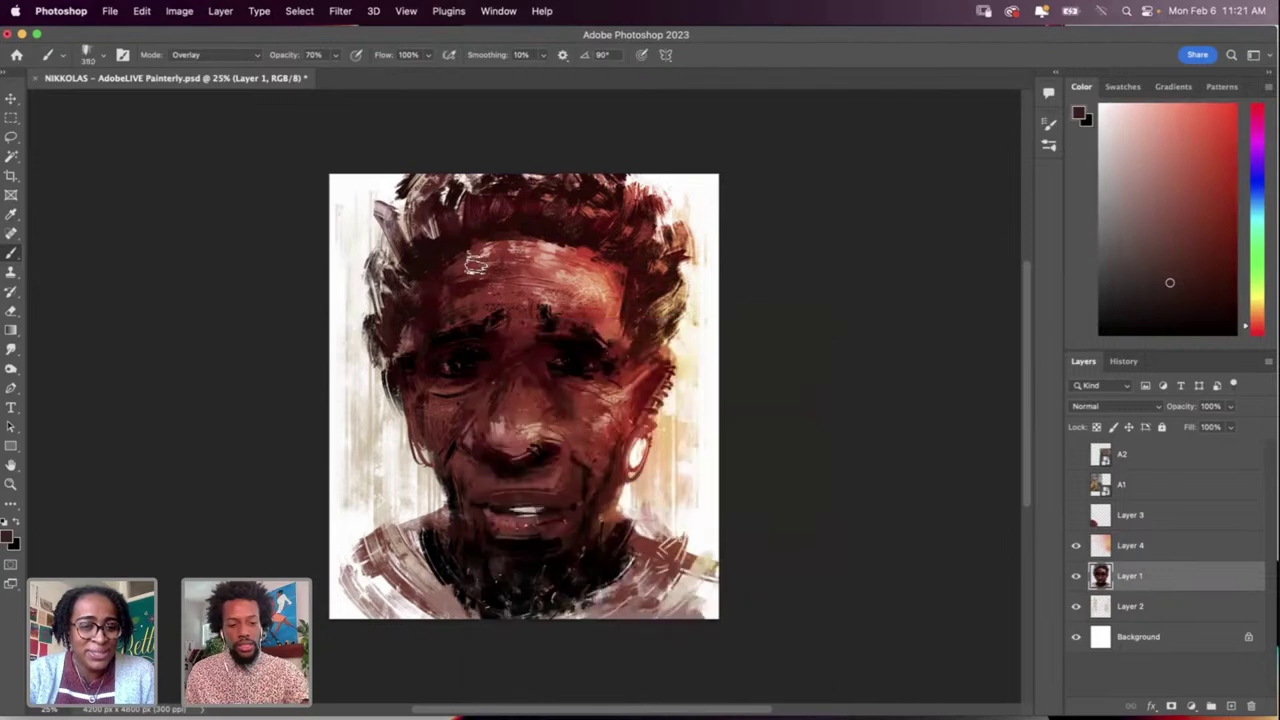
key("super+s")
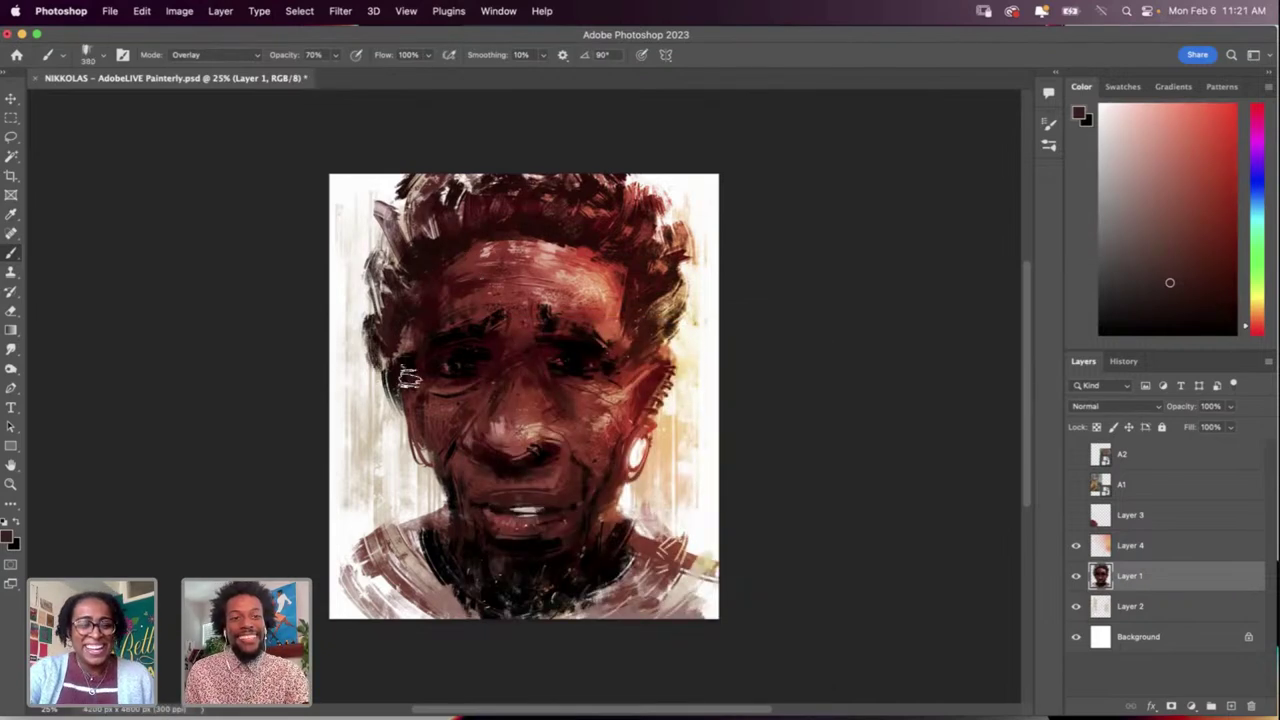
key("super+z")
mouse_move(392, 368)
left_mouse_down()
mouse_move(361, 322)
mouse_move(375, 363)
left_mouse_up()
key("super+z")
left_click_drag(366, 256, 373, 295)
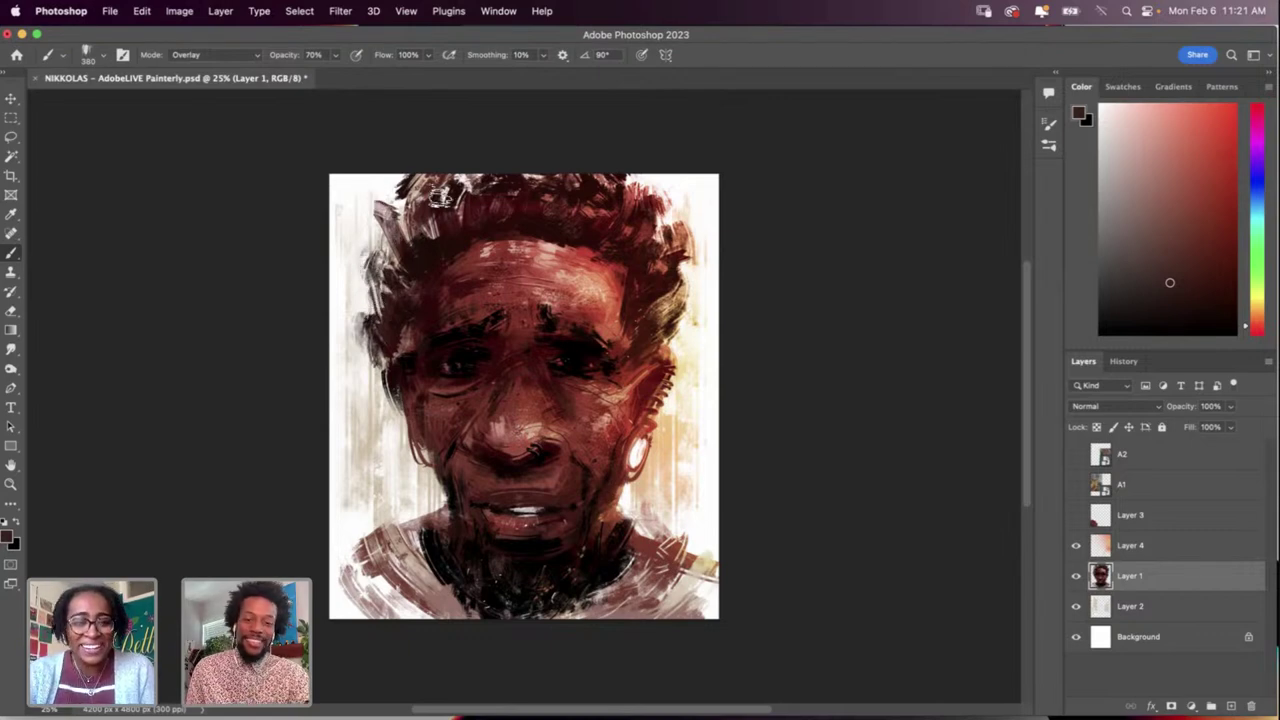
Step: Sample a muted mauve from the upper-left hair, and set the brush to 100% opacity and Normal mode
left_click(385, 205, "alt")
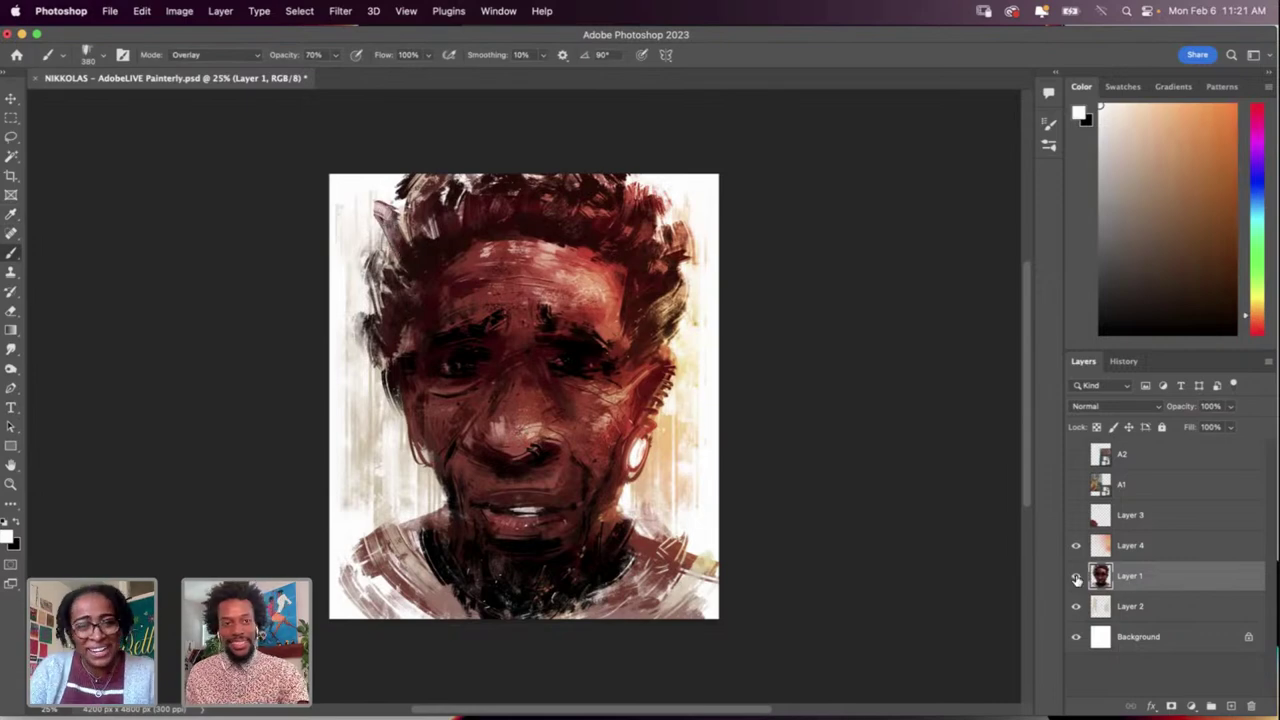
key("e")
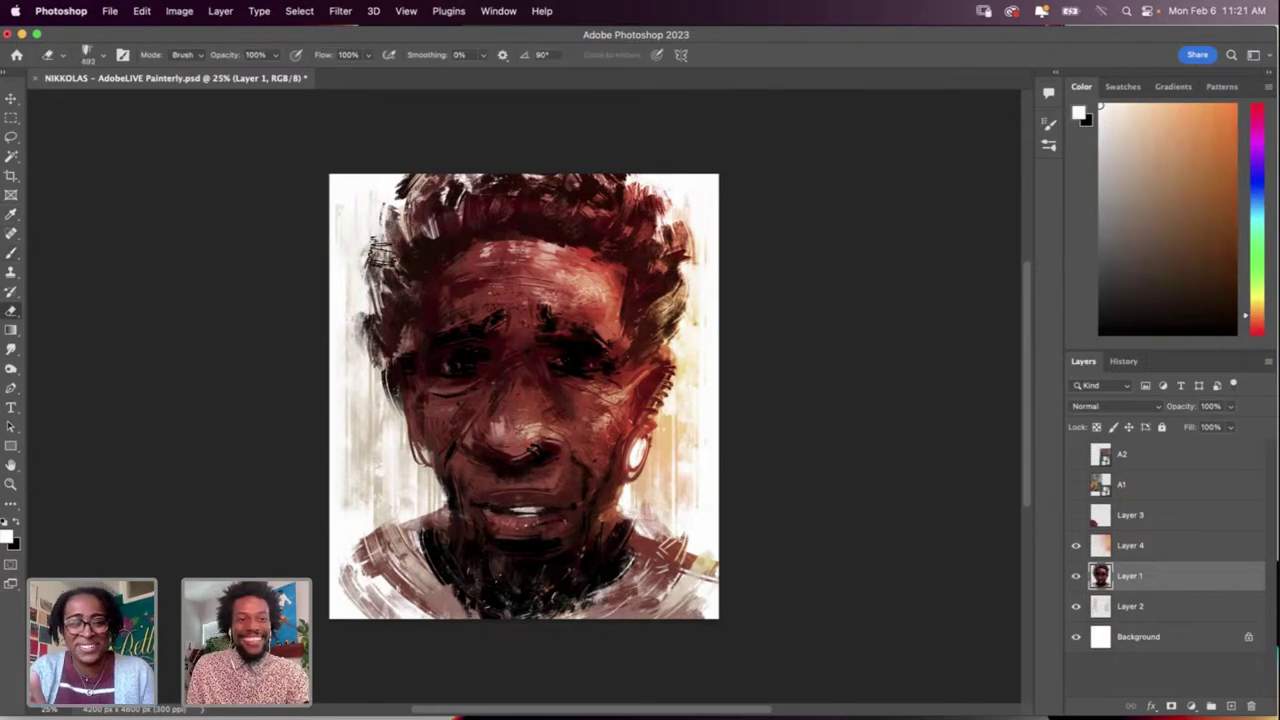
key("i")
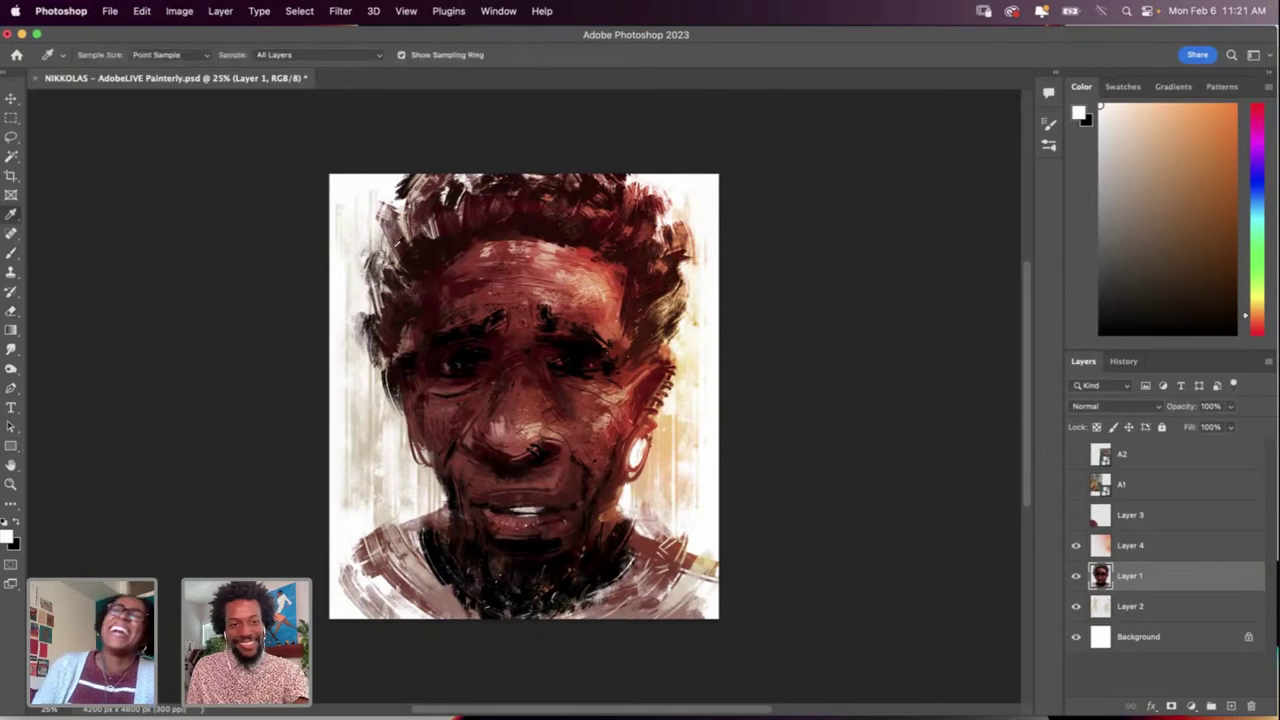
left_click(398, 229)
key("b")
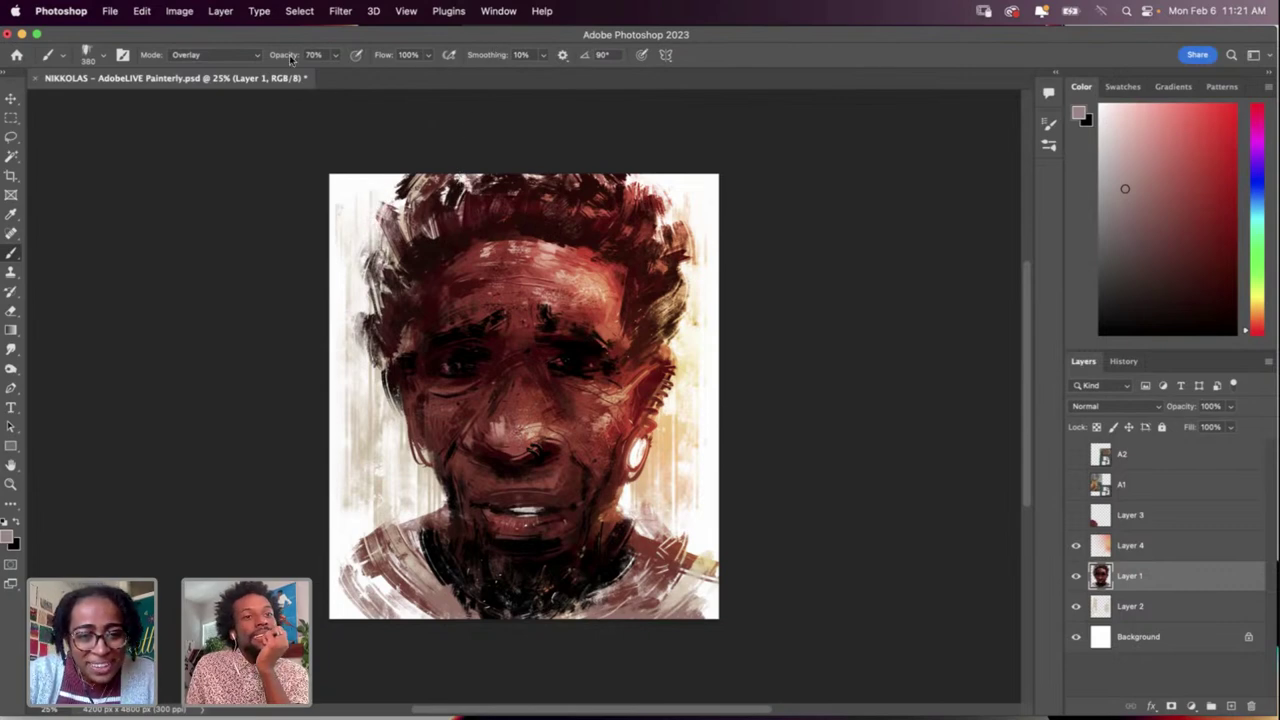
left_click(336, 55)
left_click_drag(340, 76, 390, 85)
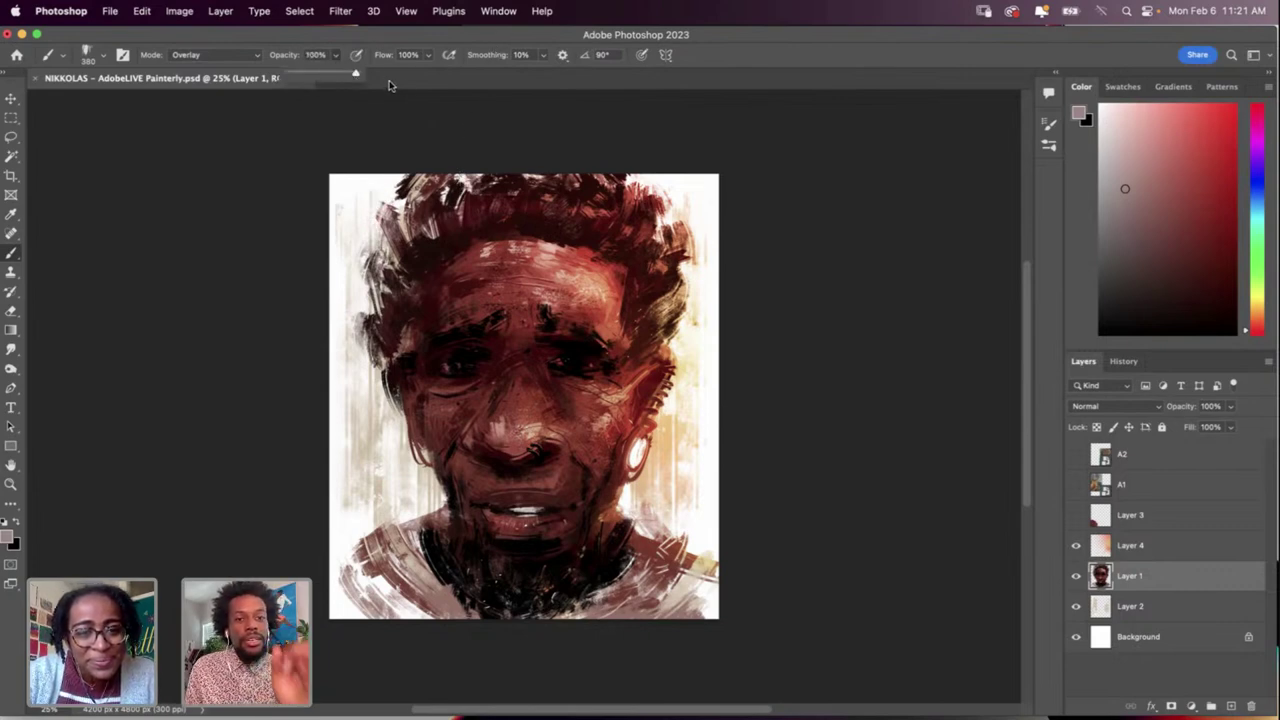
left_click(255, 58)
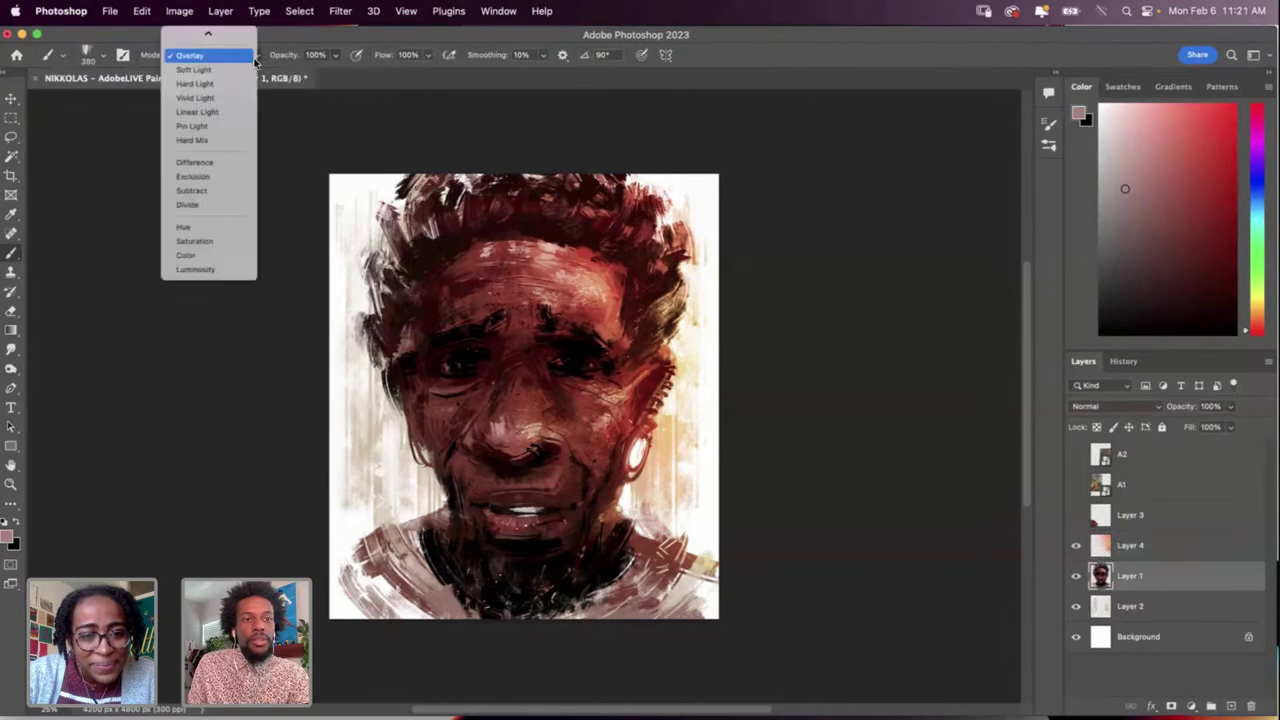
left_click(249, 37)
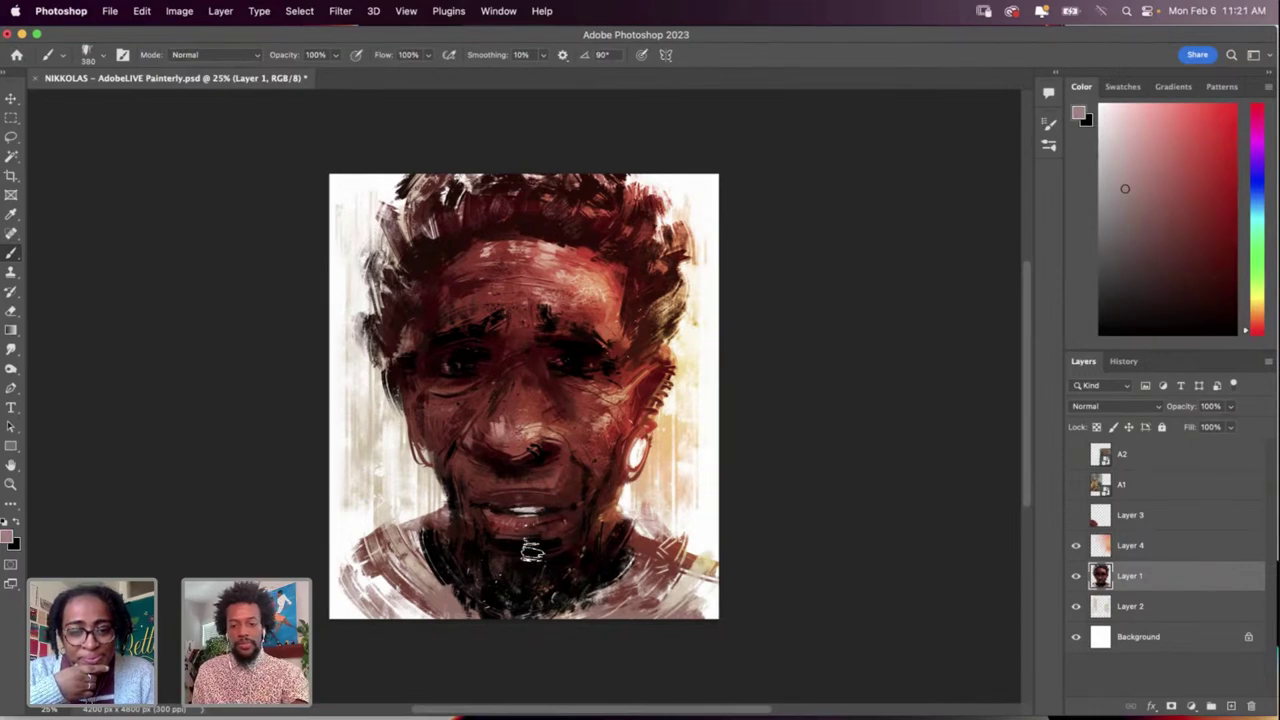
Step: Sample white from the background above the shoulder and brush a light stroke across the lower beard
key("i")
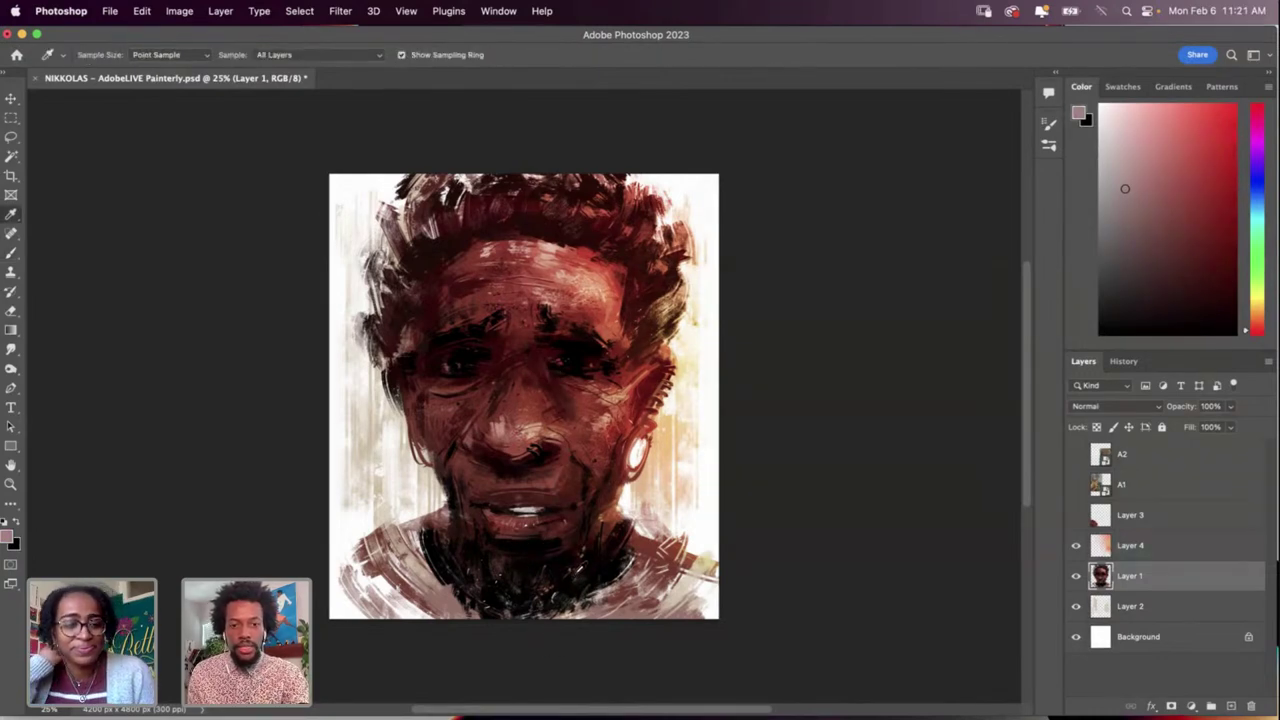
left_click(689, 519)
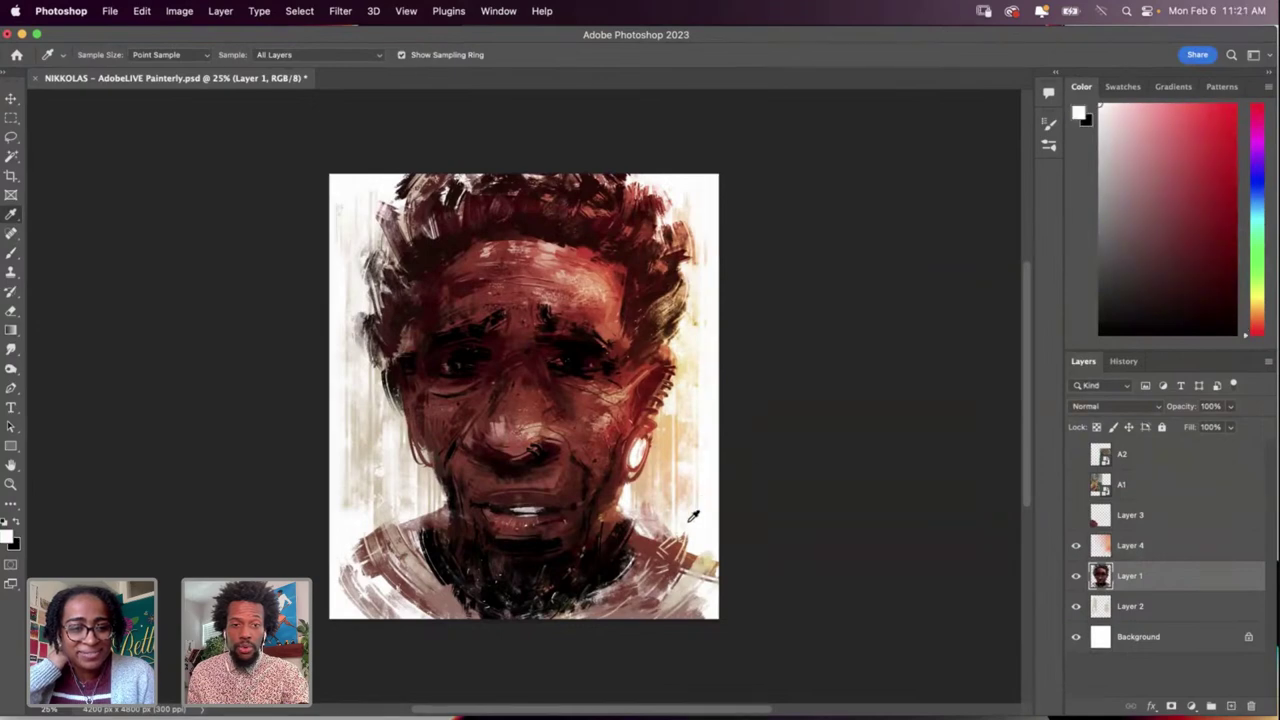
key("b")
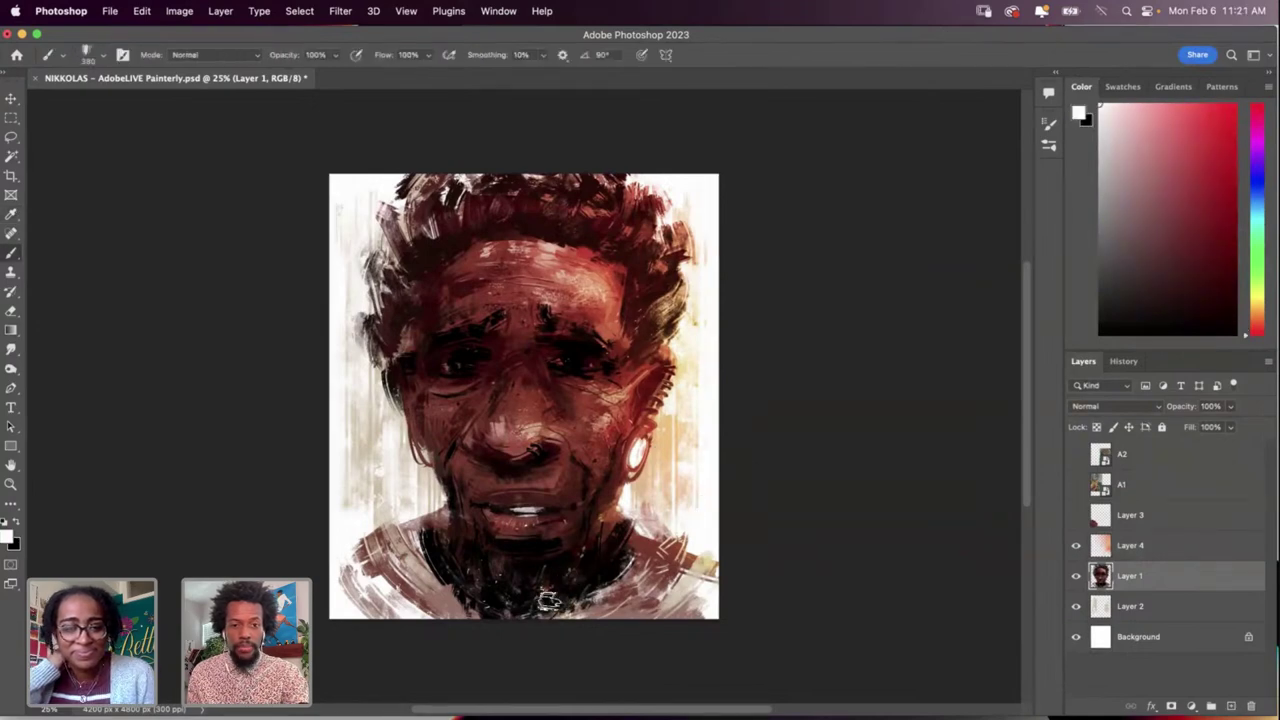
mouse_move(556, 584)
left_mouse_down()
mouse_move(555, 605)
mouse_move(517, 617)
mouse_move(515, 598)
left_mouse_up()
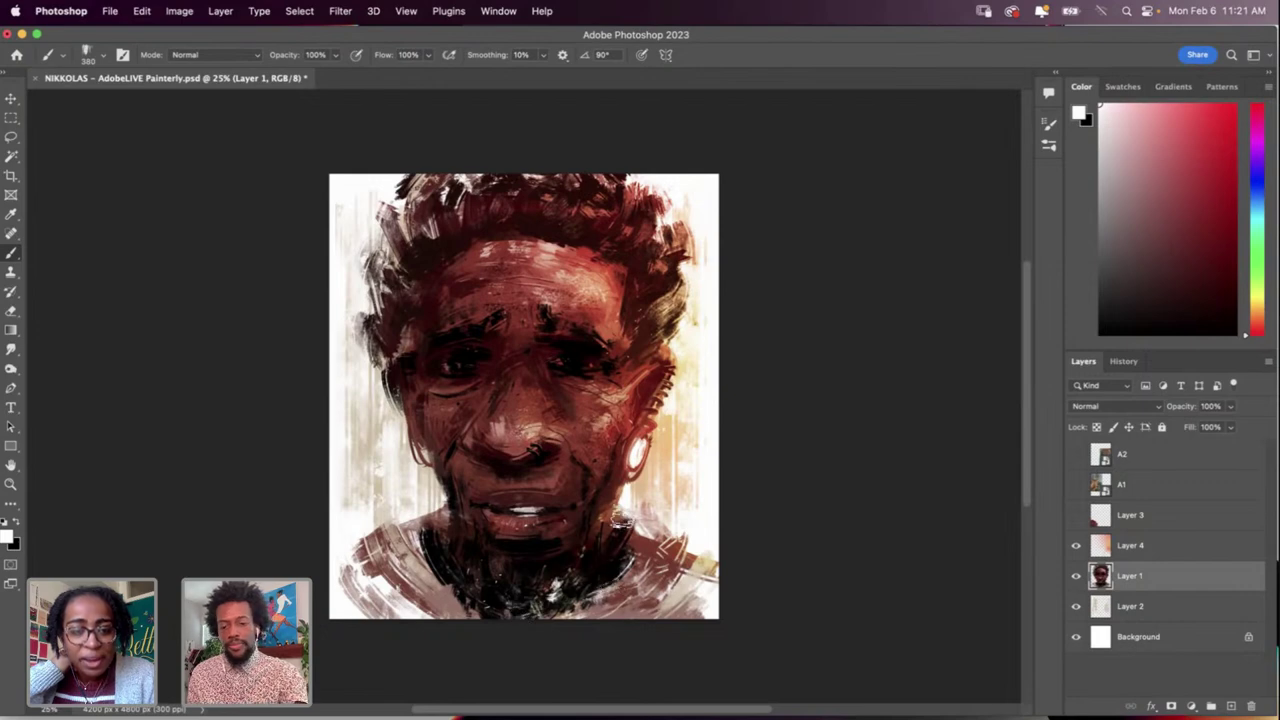
Step: Reduce the brush to 87 px and further to about 25 px, painting fine white hairs in the beard and above the upper lip
right_click(634, 524)
key("Return")
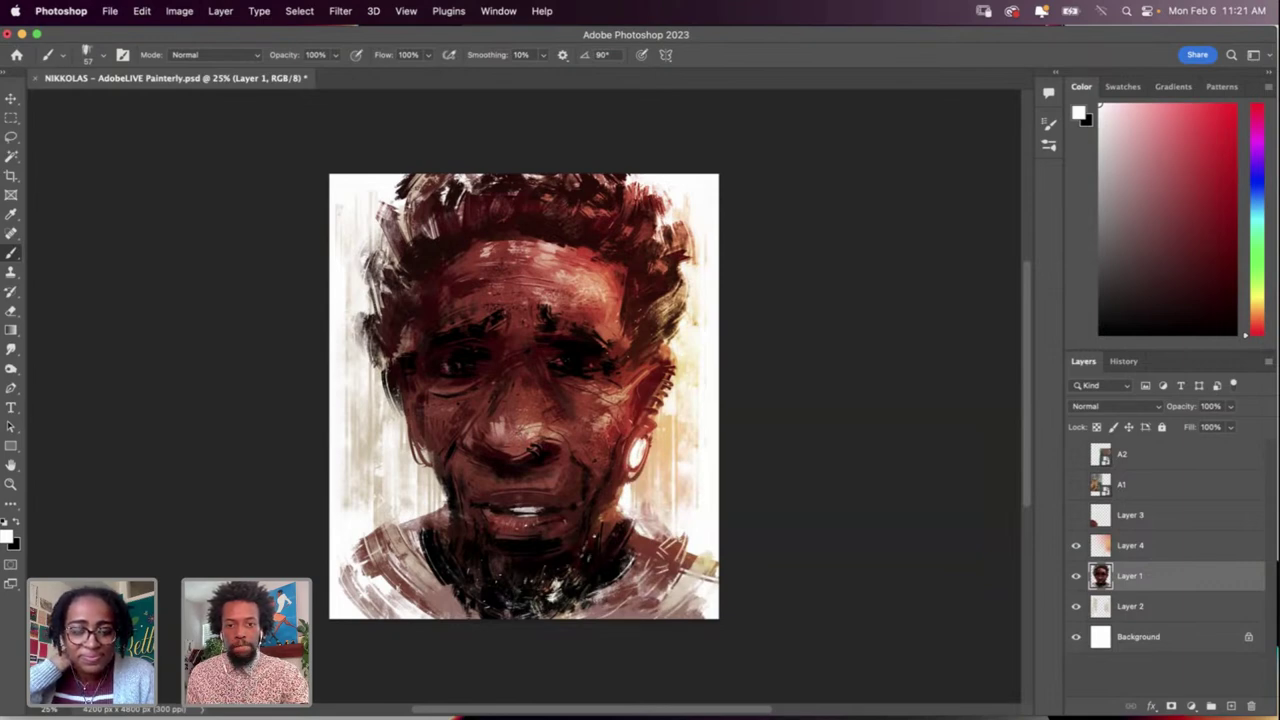
right_click(641, 518)
left_click_drag(736, 449, 729, 453)
key("Return")
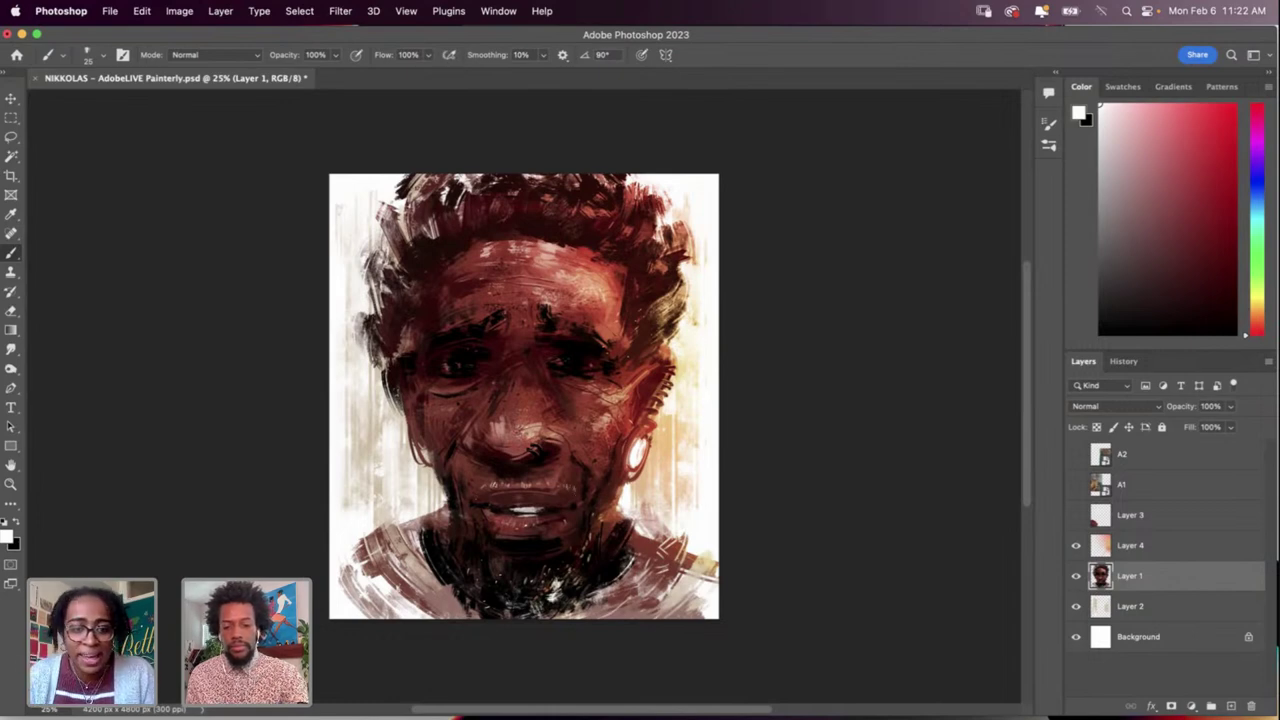
Step: Refine the thin mustache hairs, sampling black from the beard and off-white from the background beside the jaw
left_click(466, 522, "alt")
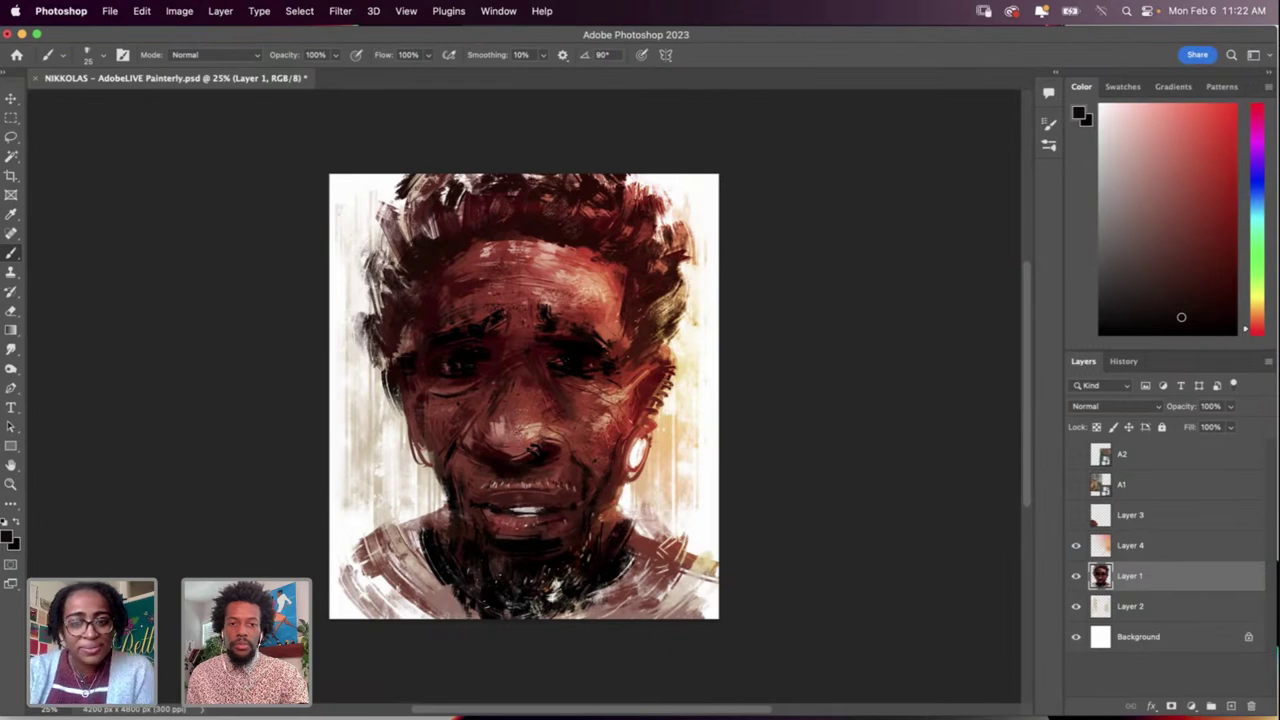
key("r")
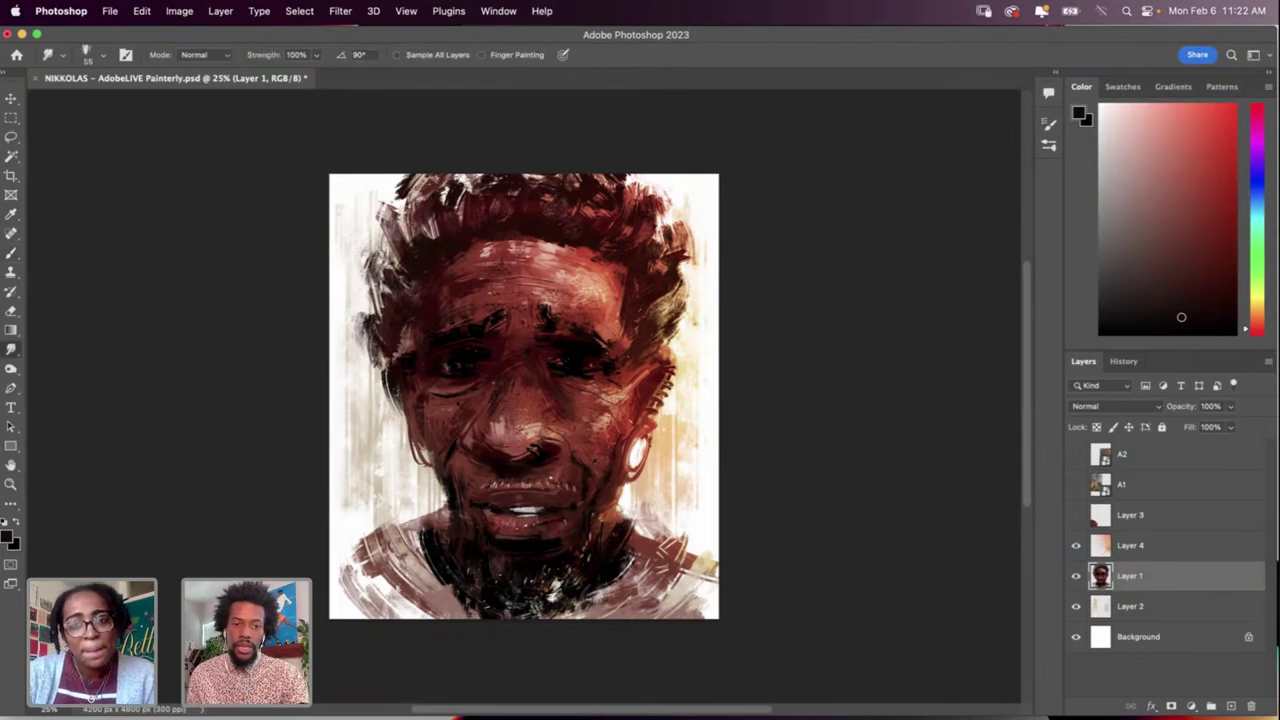
key("i")
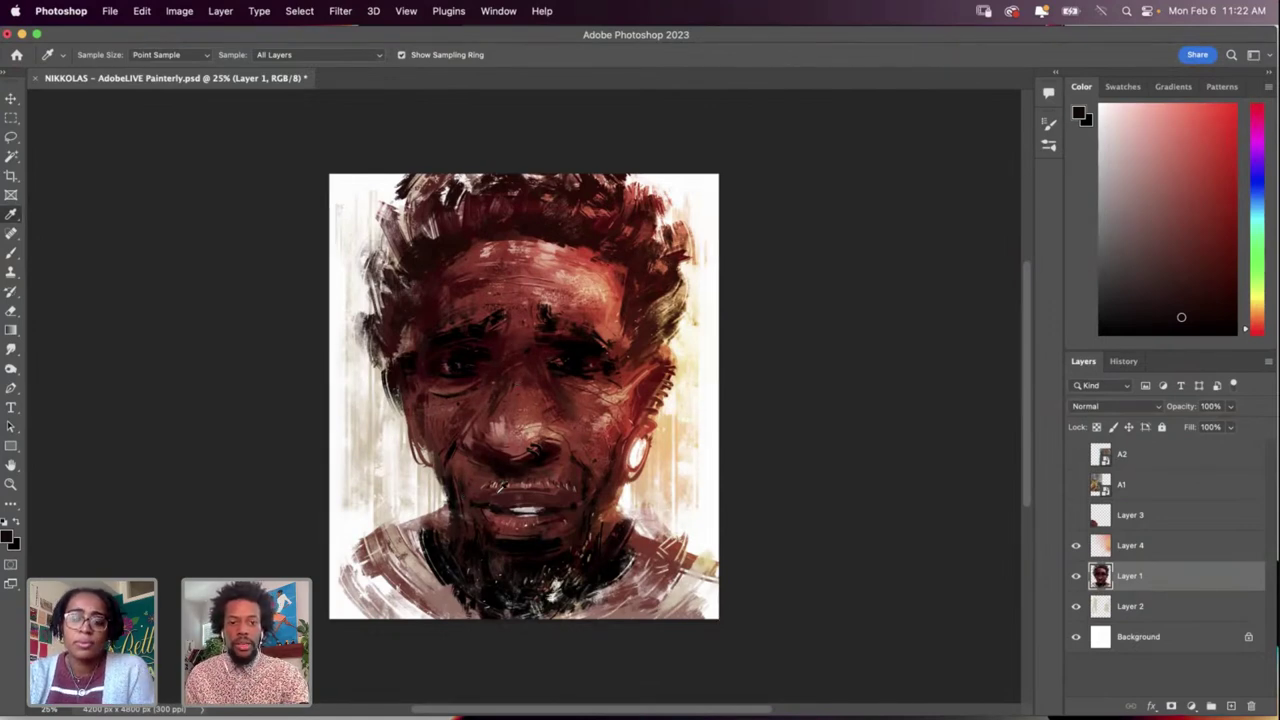
key("b")
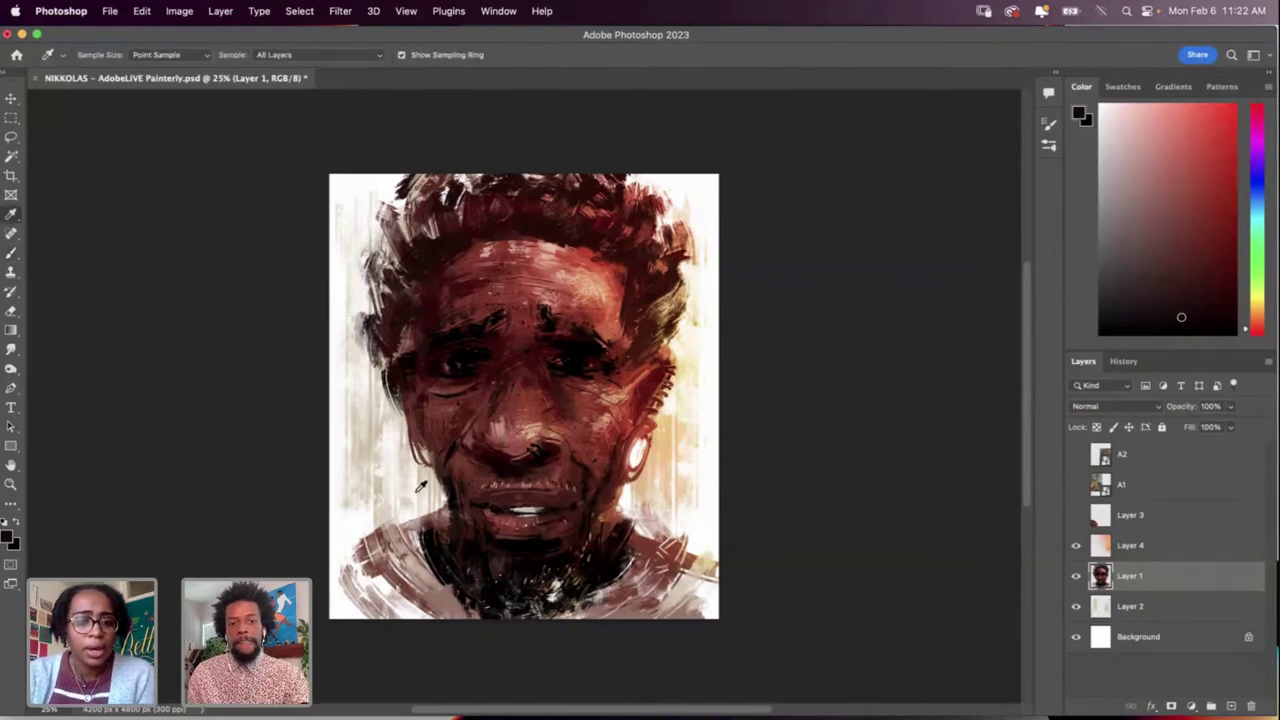
left_click(416, 492, "alt")
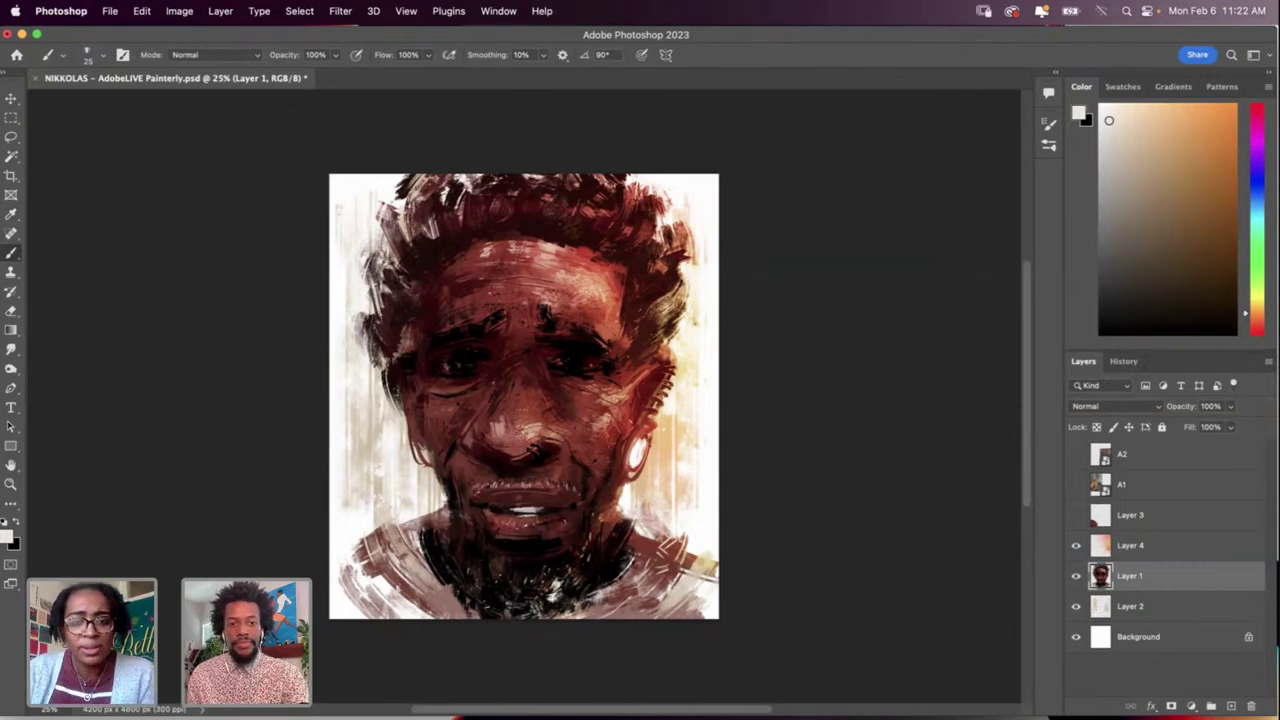
Step: Sample black from the beard and enlarge the brush to 124 px for shading beneath the nose
left_click(445, 557, "alt")
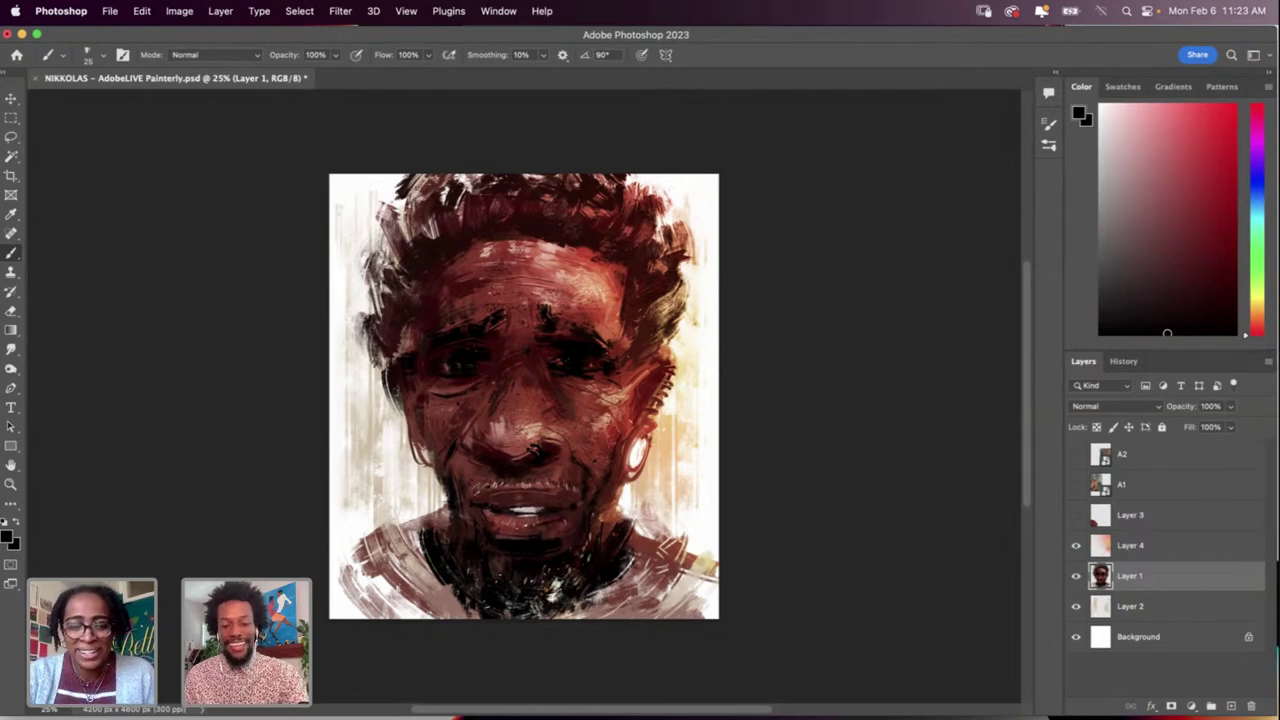
right_click(581, 450)
left_click(678, 451)
left_click(498, 462)
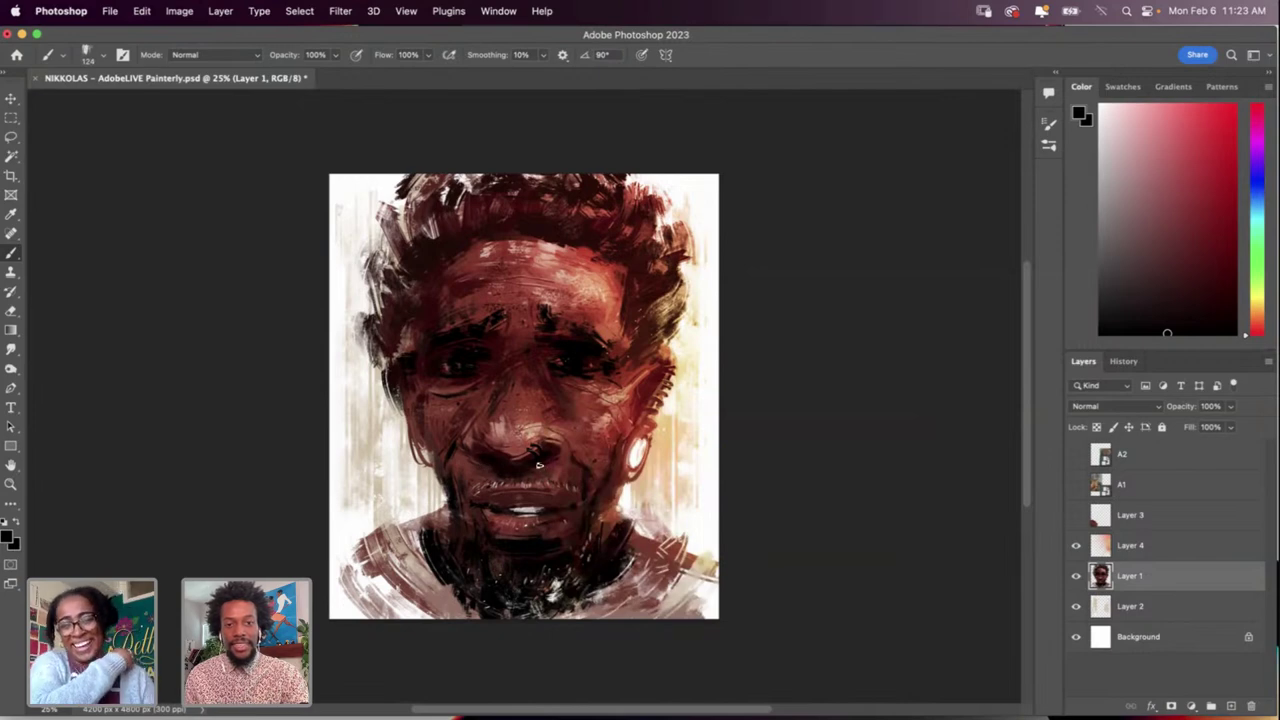
Step: Try highlight strokes beneath the nose with a light pink sampled from it and a 75 px brush, and undo them
key("i")
left_click(503, 425)
key("b")
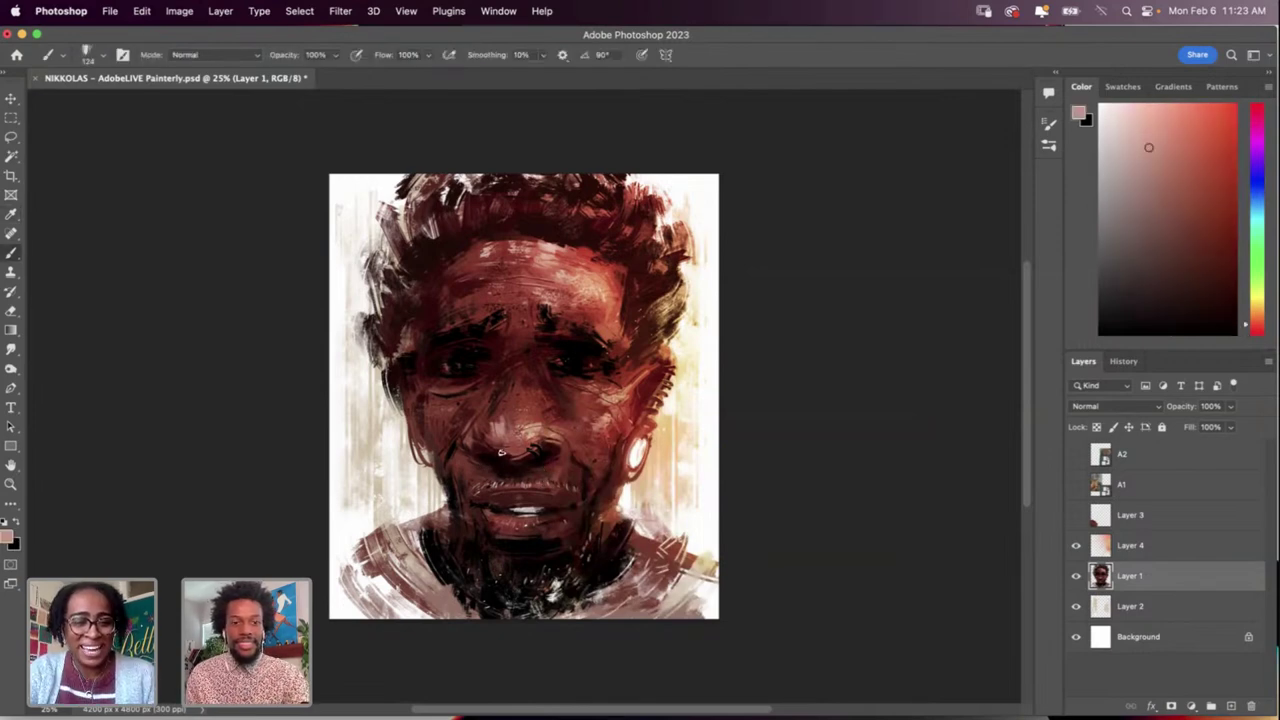
right_click(495, 457)
left_click_drag(624, 460, 634, 455)
left_click(476, 449)
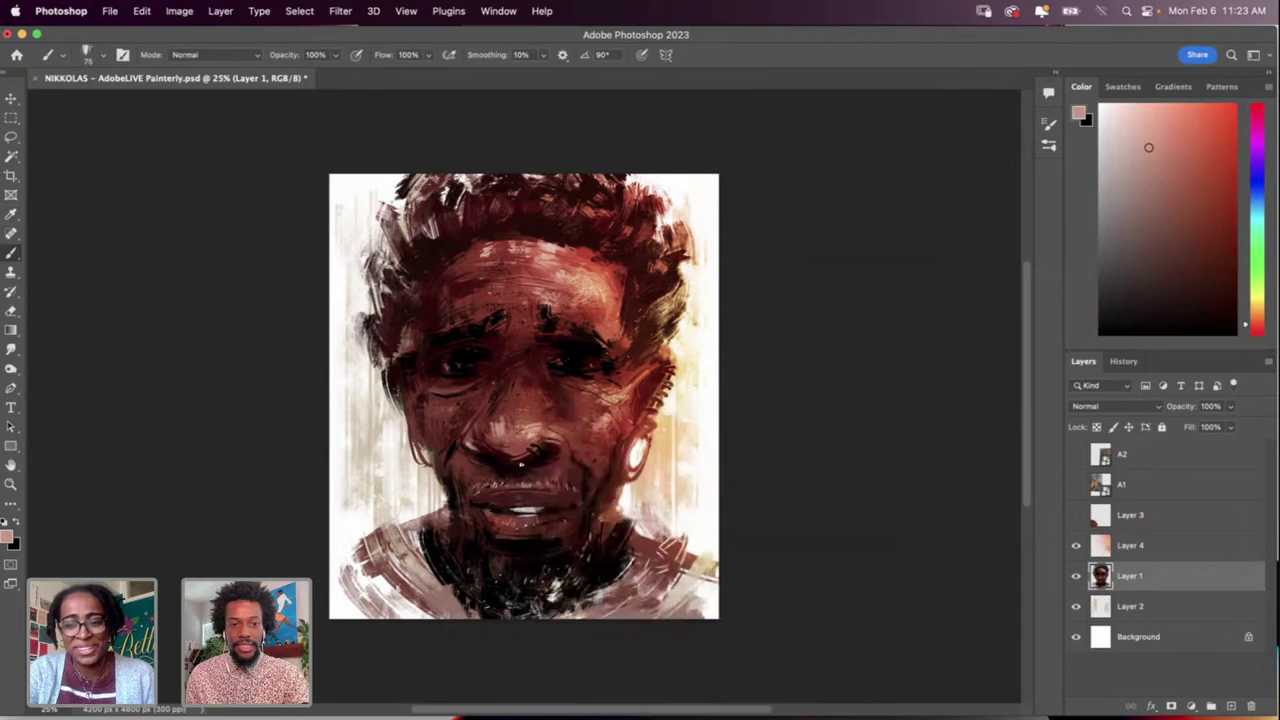
left_click_drag(498, 462, 489, 470)
key("super+z")
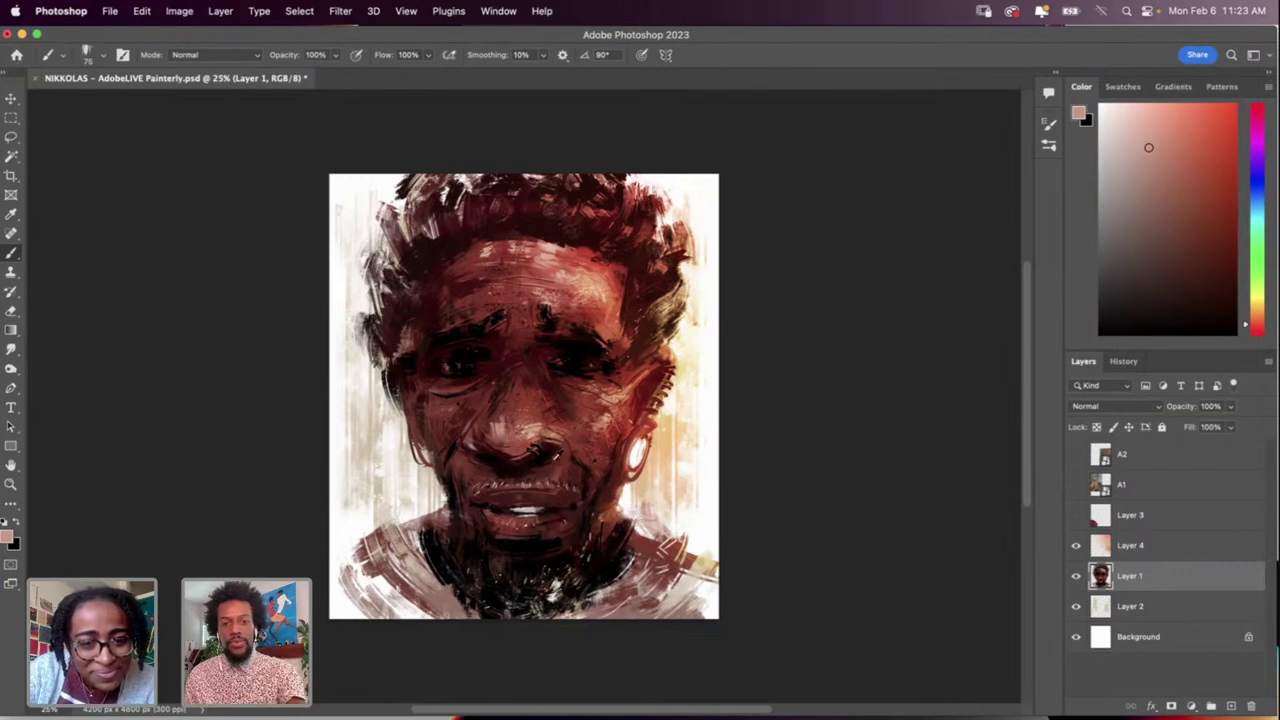
key("i")
key("b")
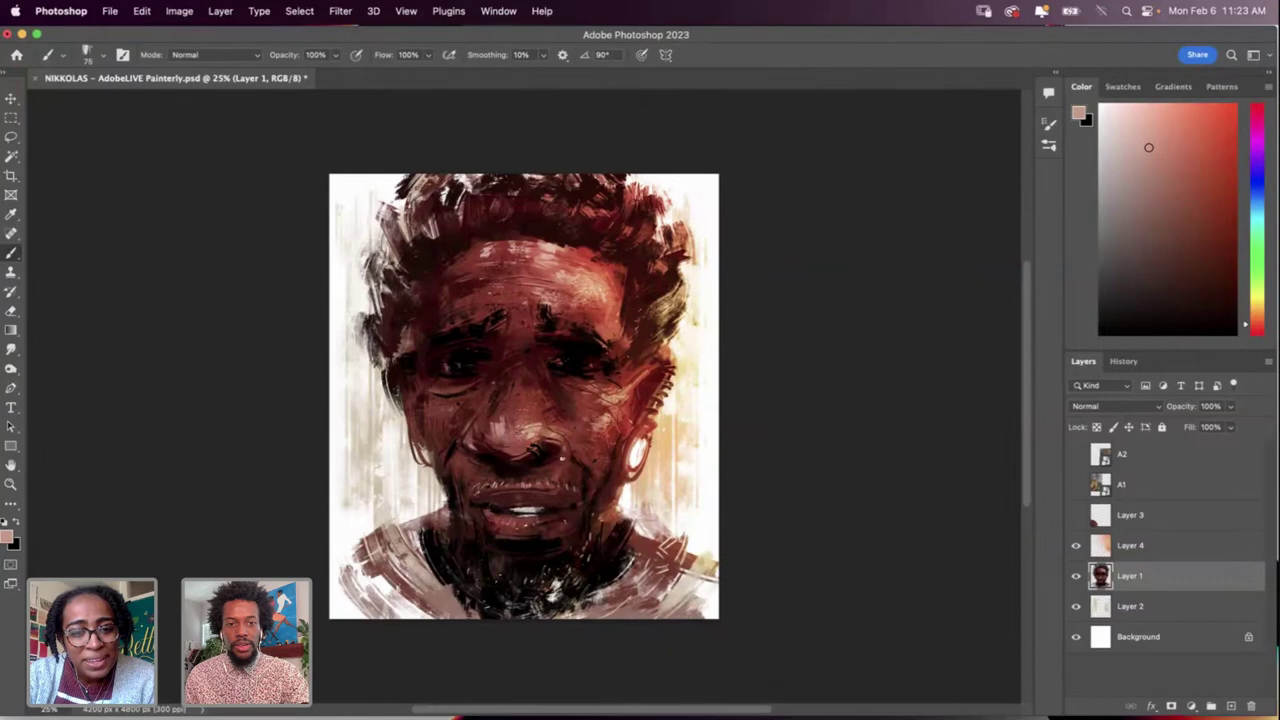
key("super+z")
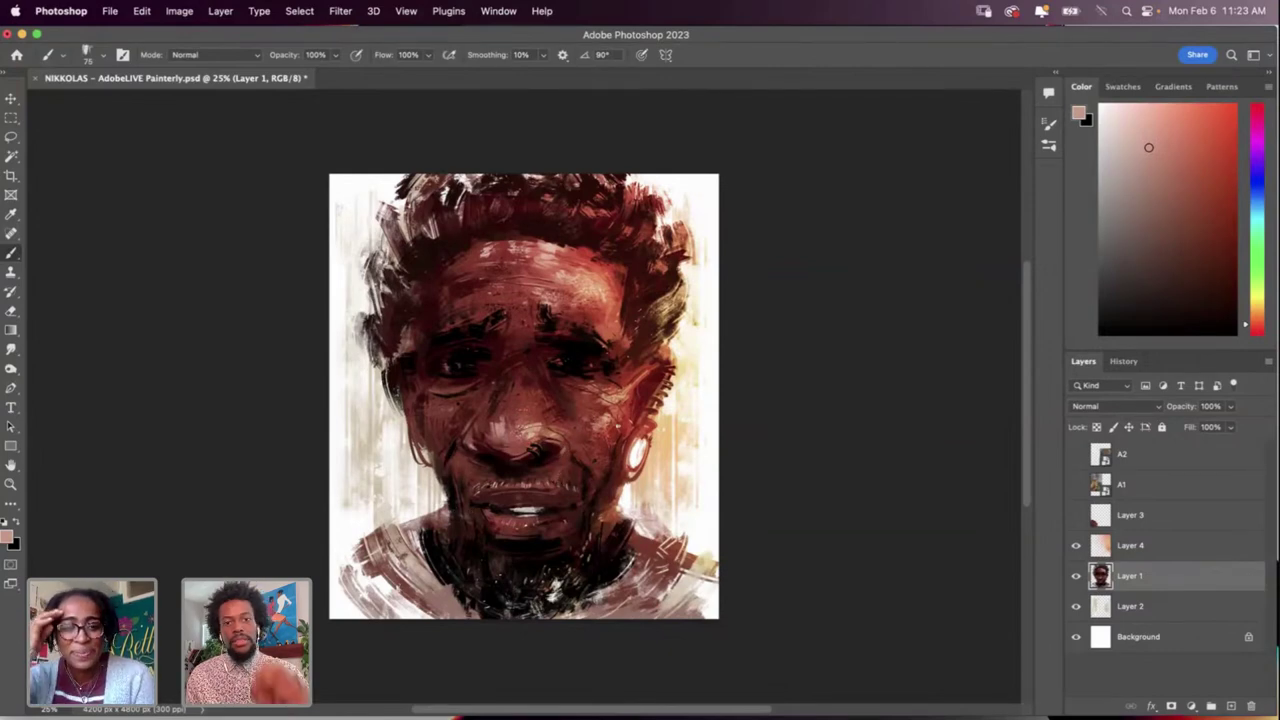
Step: Select the Overlay gradient Layer 4 and switch to the Eraser for the right cheek area
key("i")
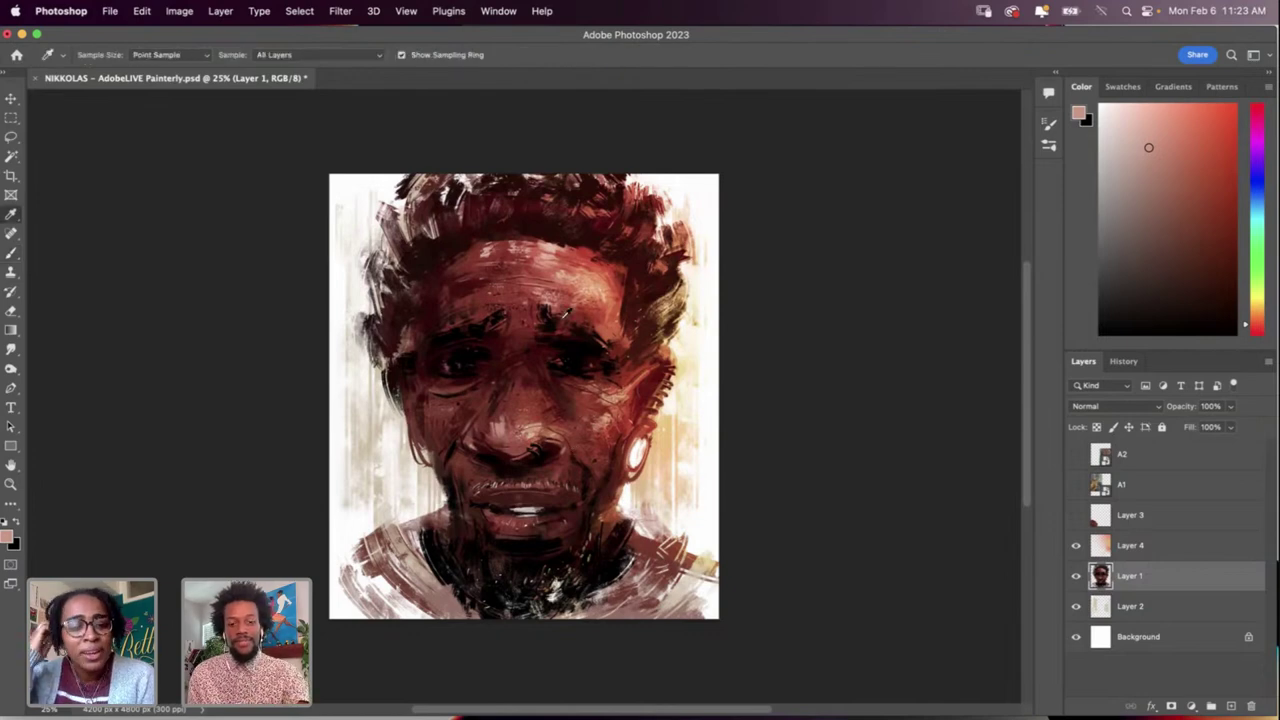
left_click(1130, 545)
left_click(1130, 515)
left_click(1130, 545)
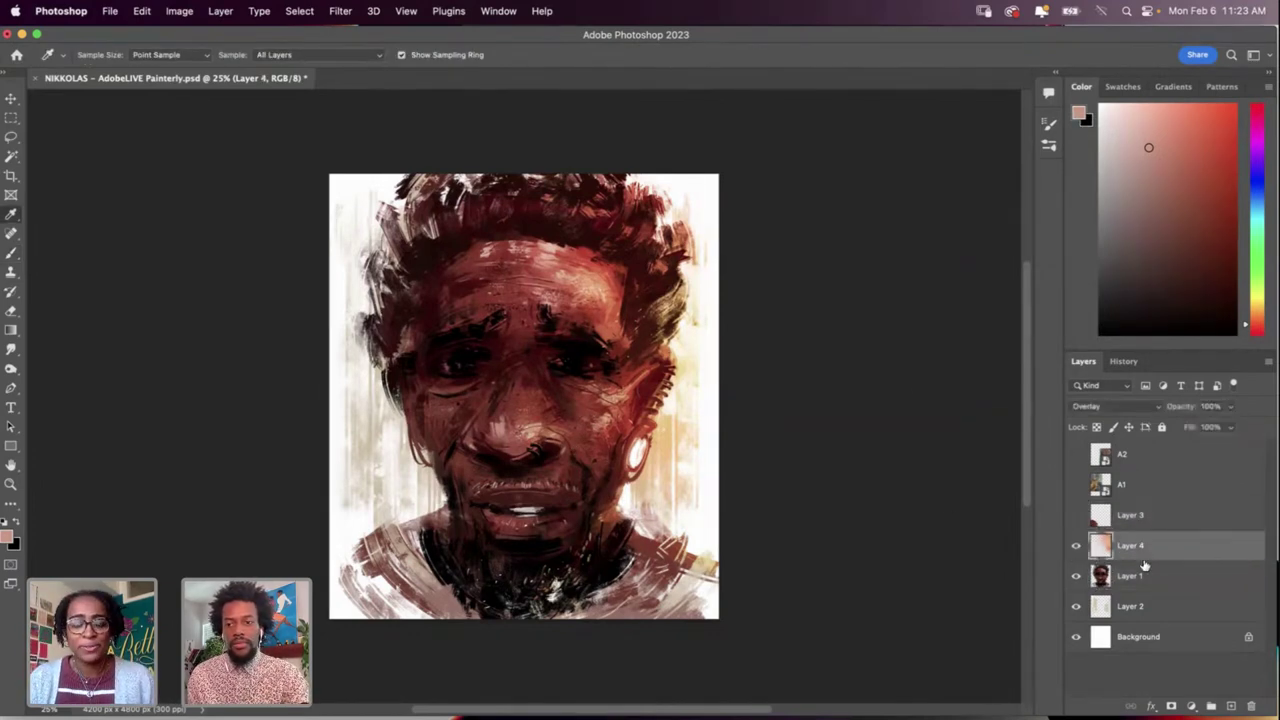
key("e")
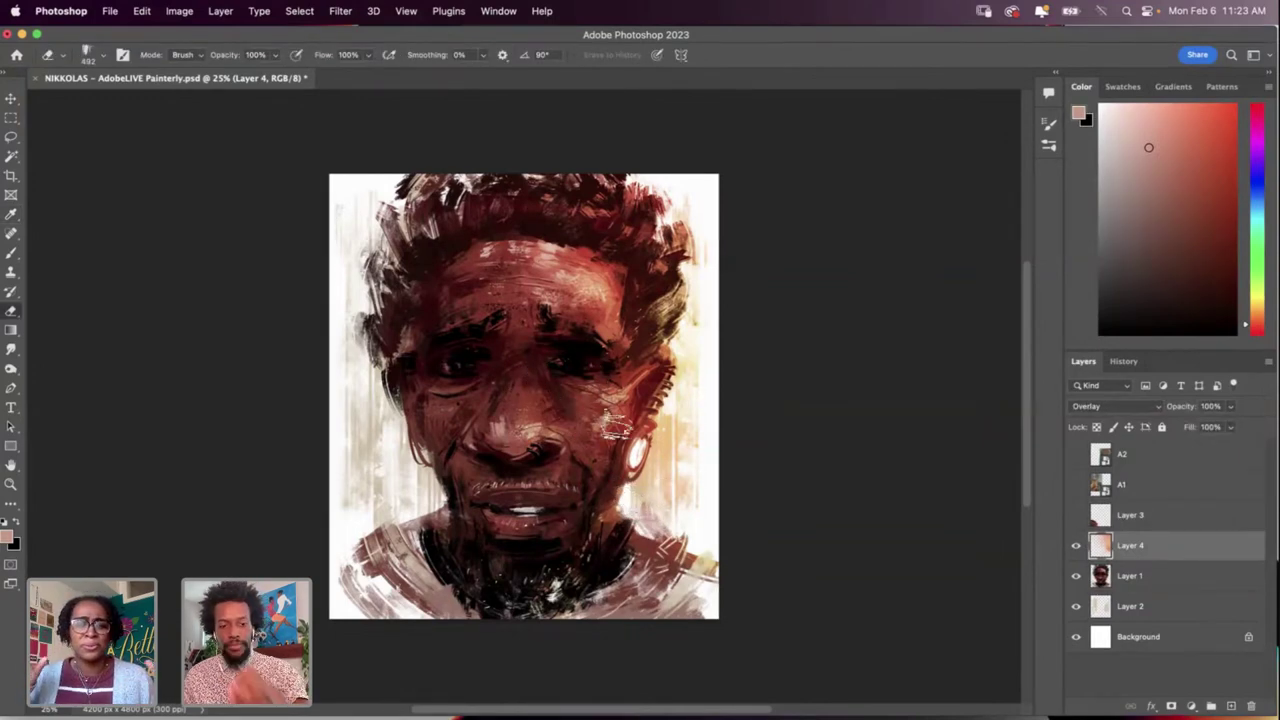
key("x")
key("x")
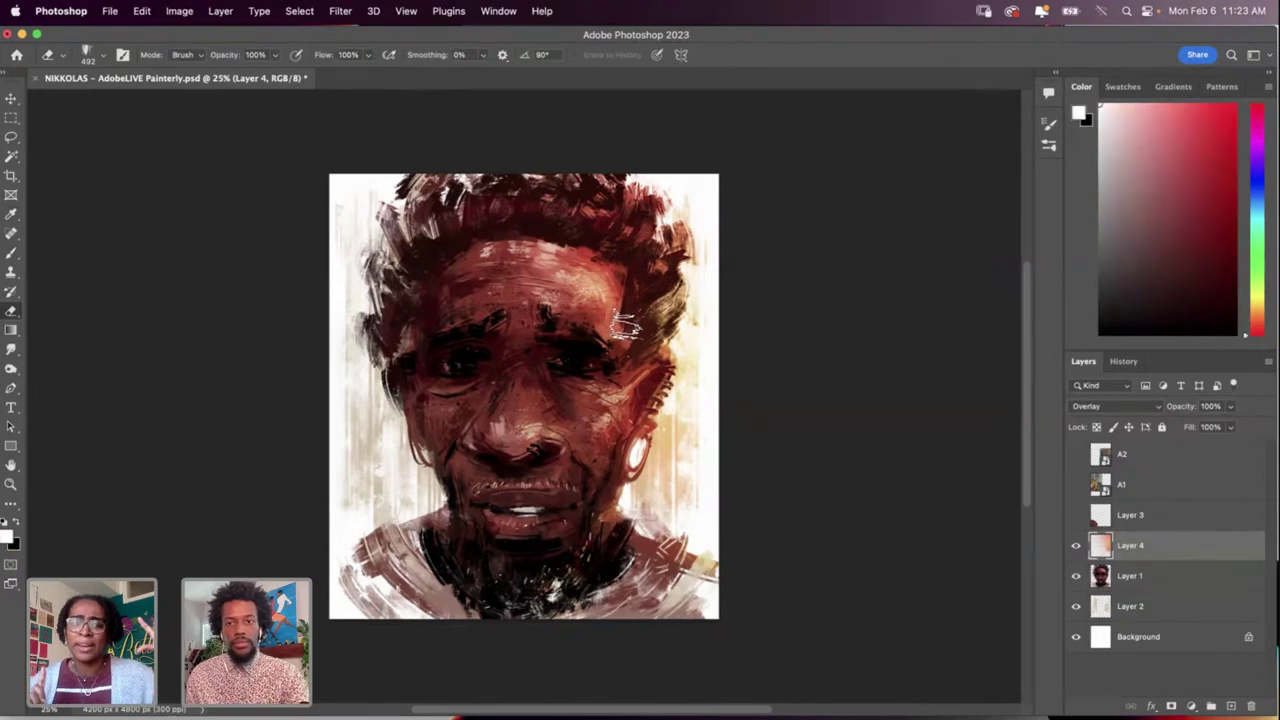
key("b")
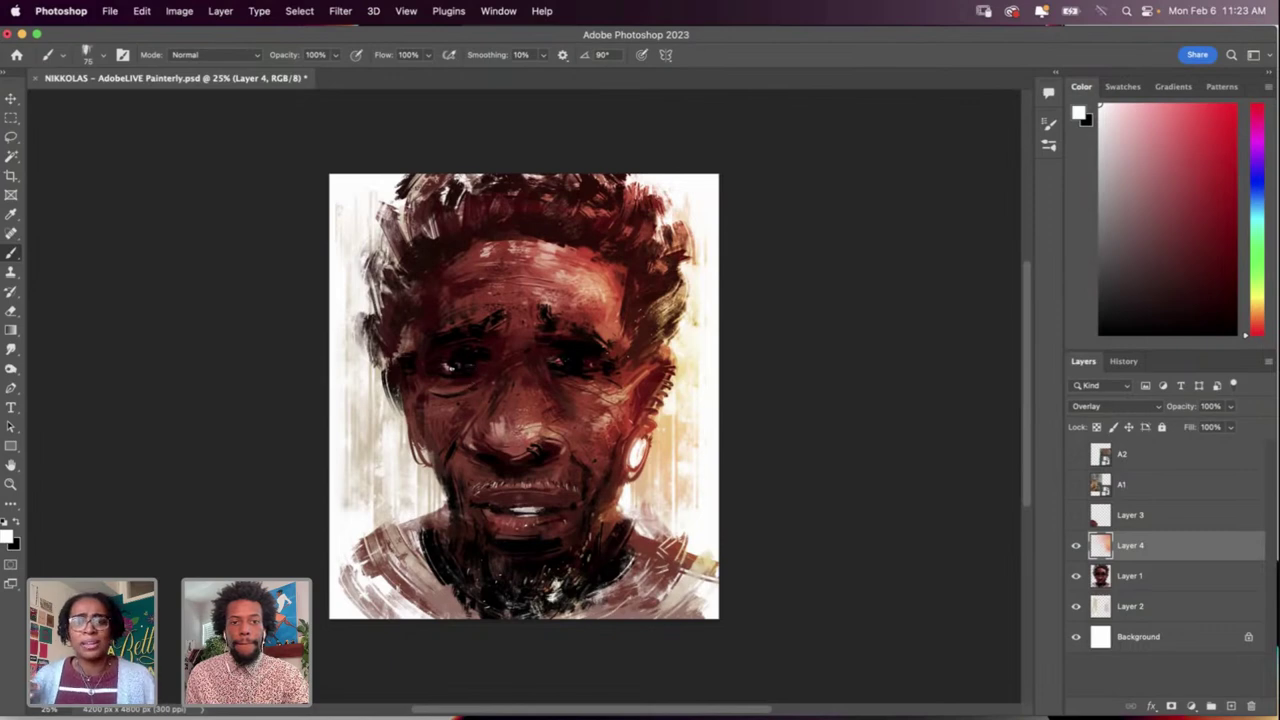
key("super+z")
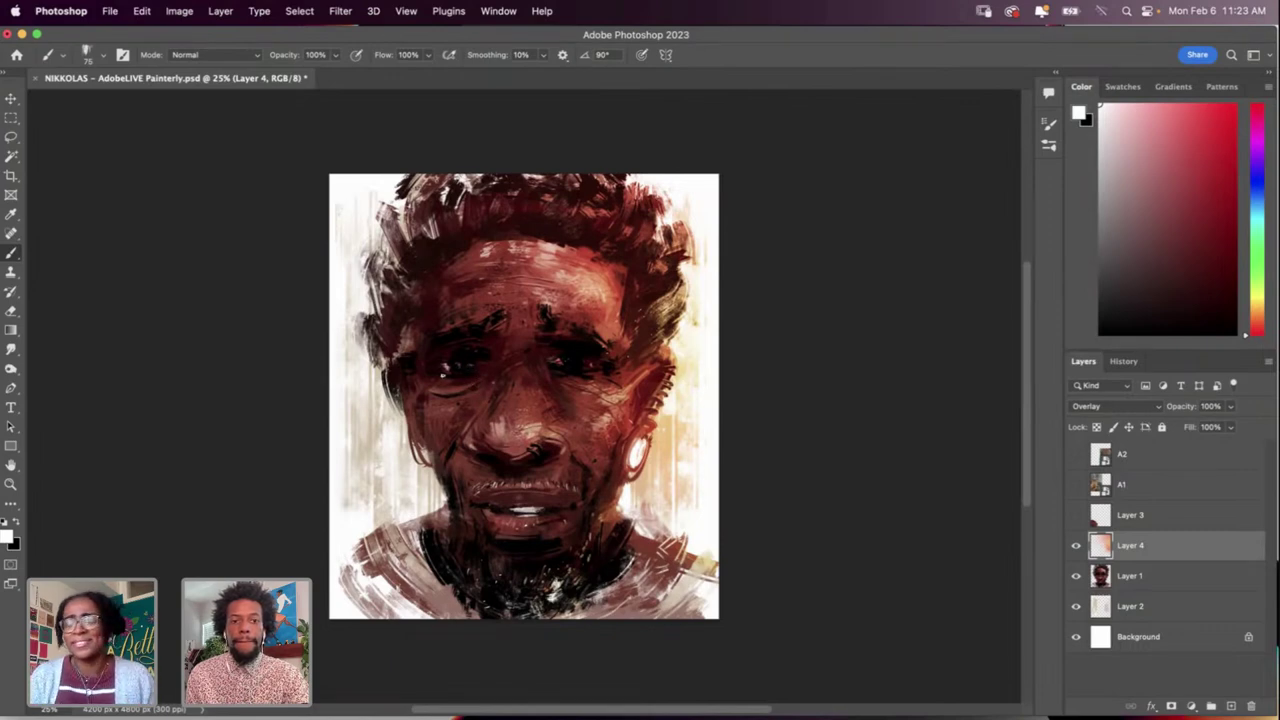
key("s")
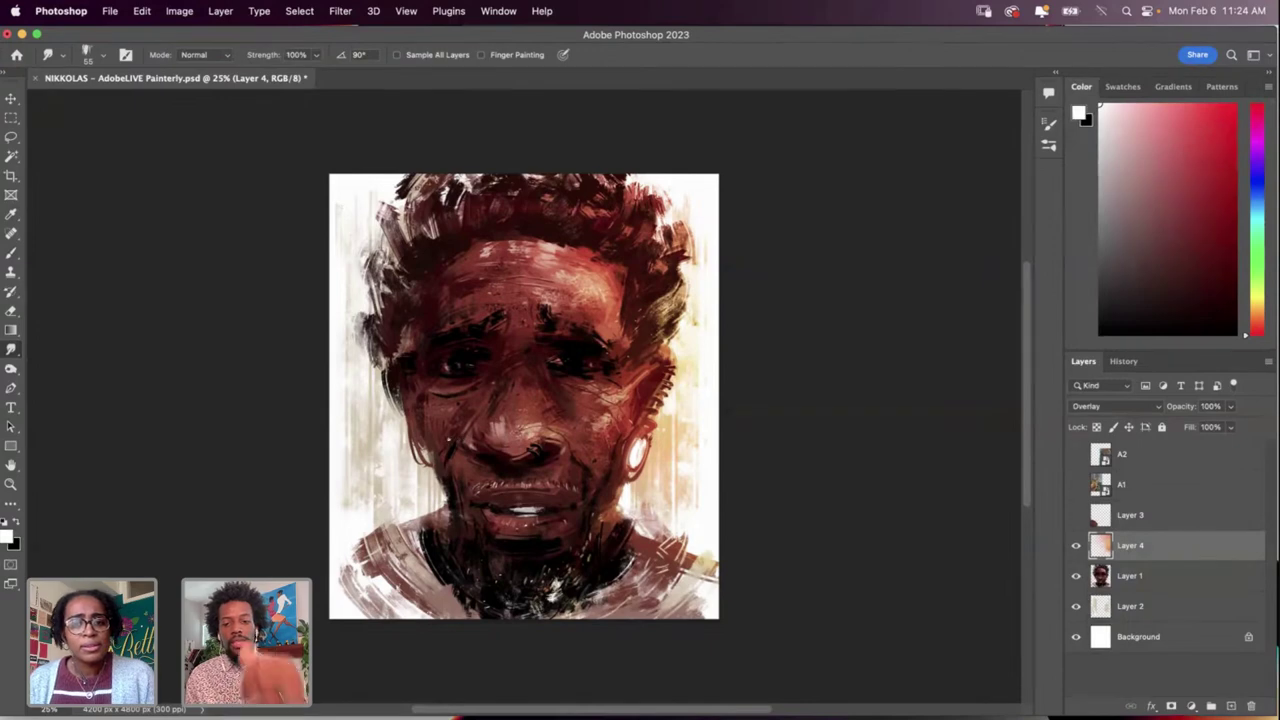
Step: Sample the mauve-brown colour from the shirt's shoulder and set the brush size to 444 px
key("i")
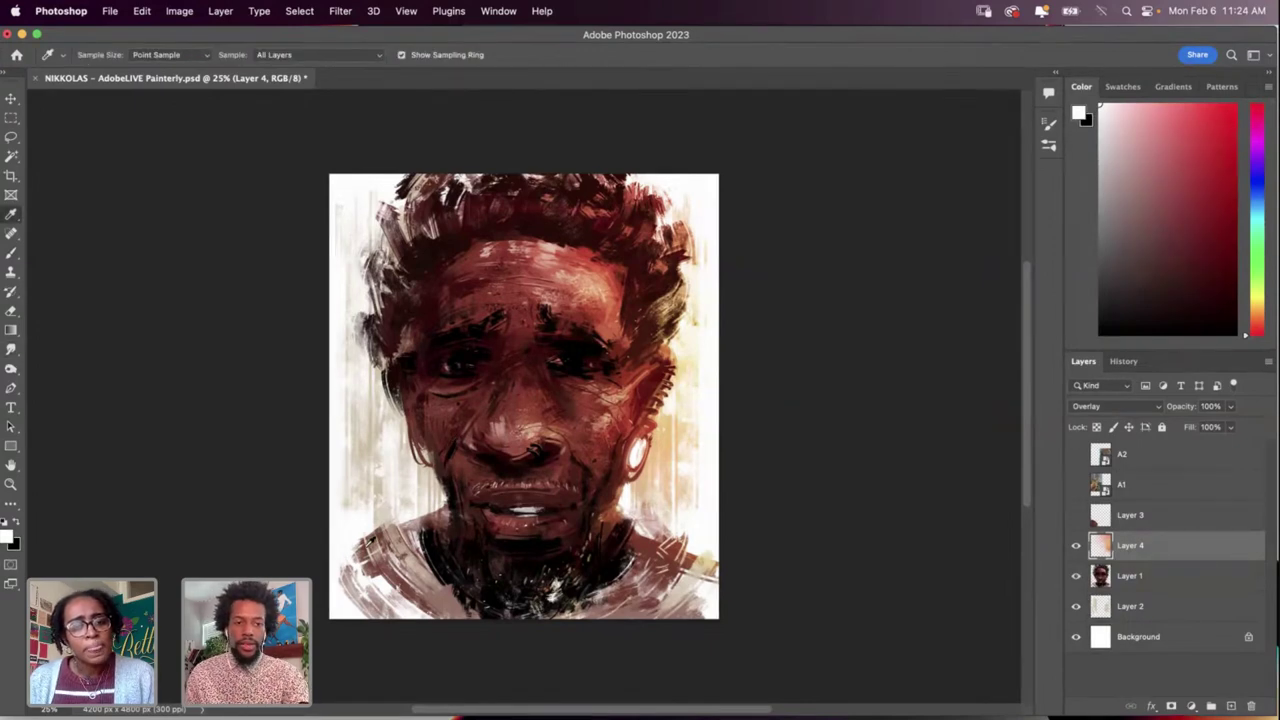
left_click(364, 548)
key("b")
right_click(469, 476)
left_click(578, 450)
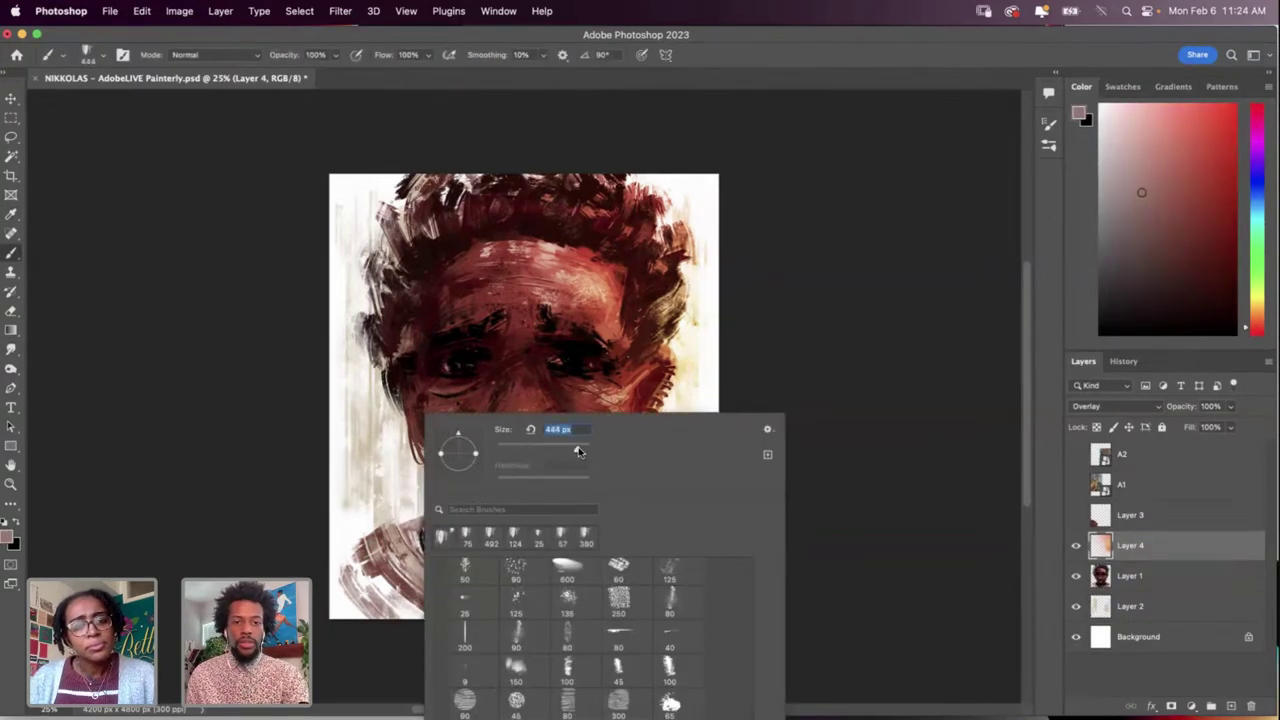
left_click(408, 644)
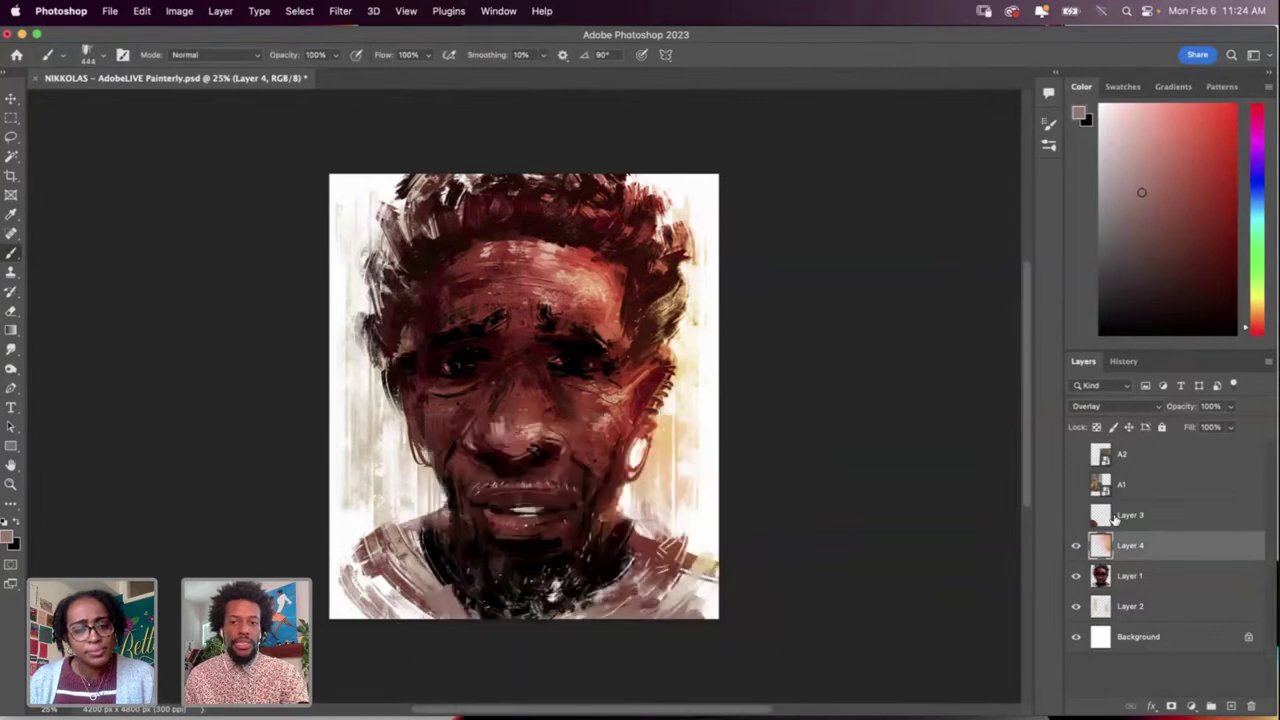
Step: Group Layer 1 and Layer 4 together and check the group's content by hiding and showing it
left_click(1160, 580)
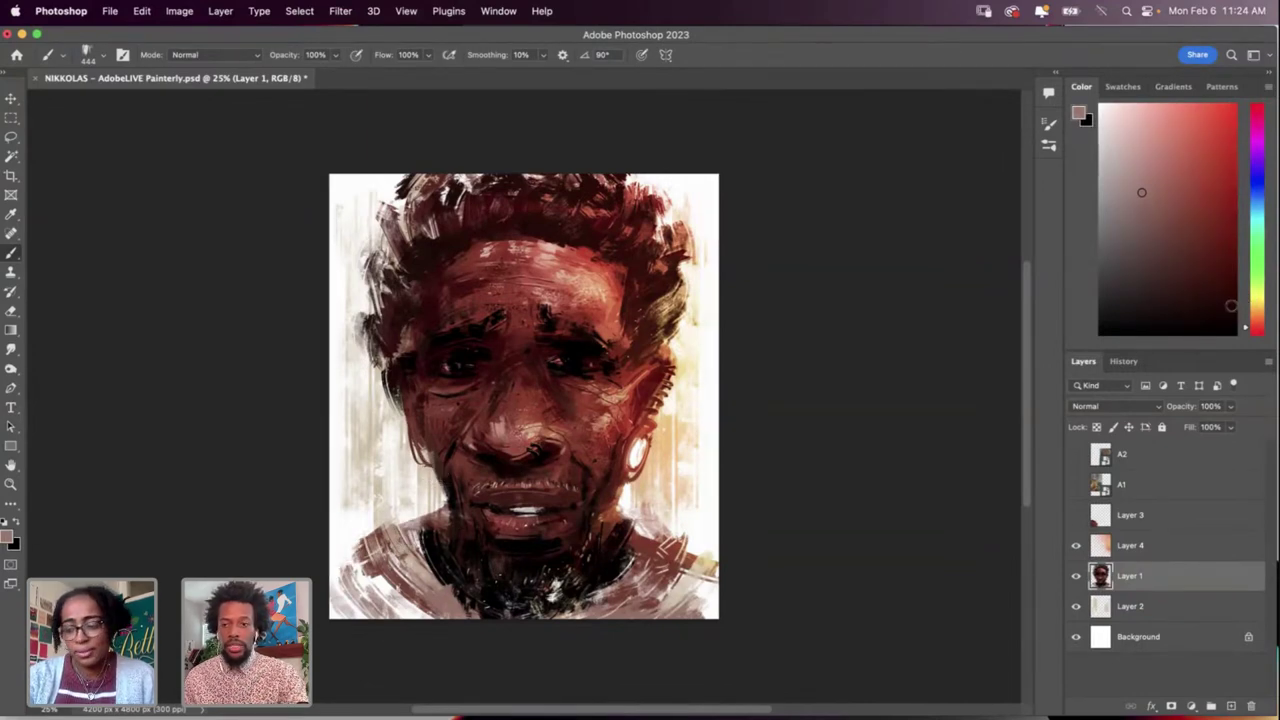
right_click(1157, 579)
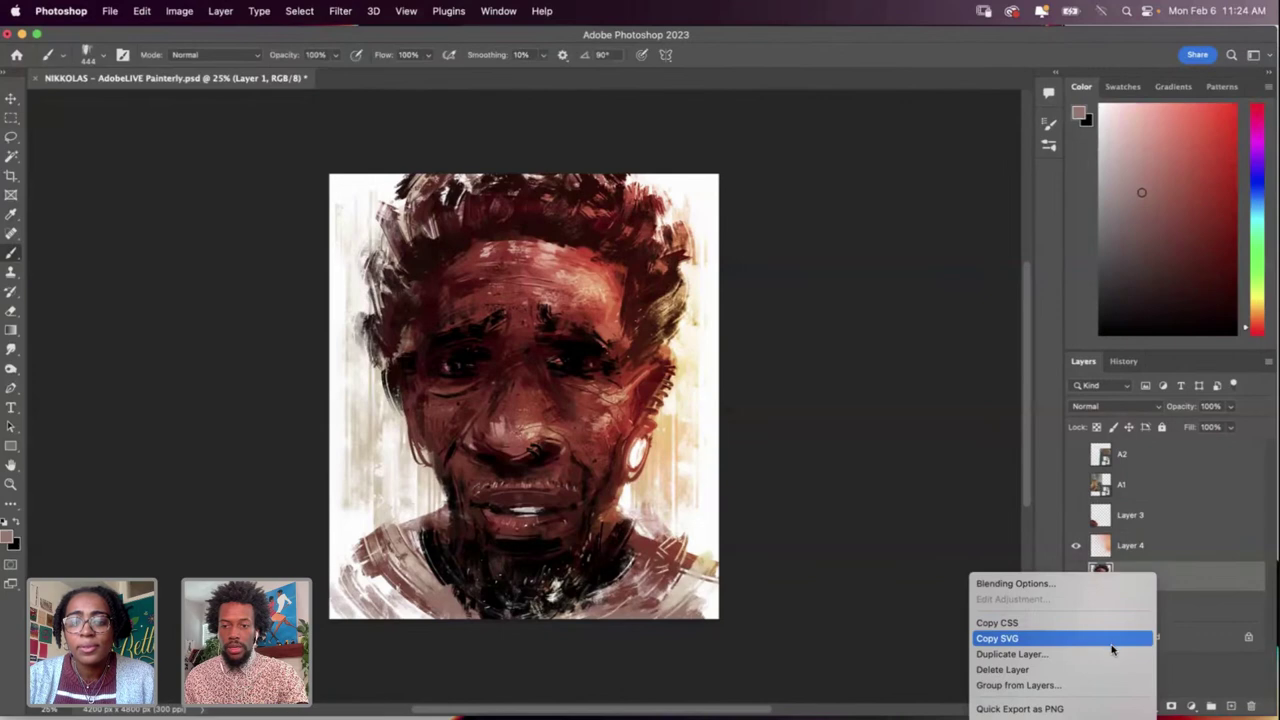
left_click(1172, 558)
left_click(1171, 553, "shift")
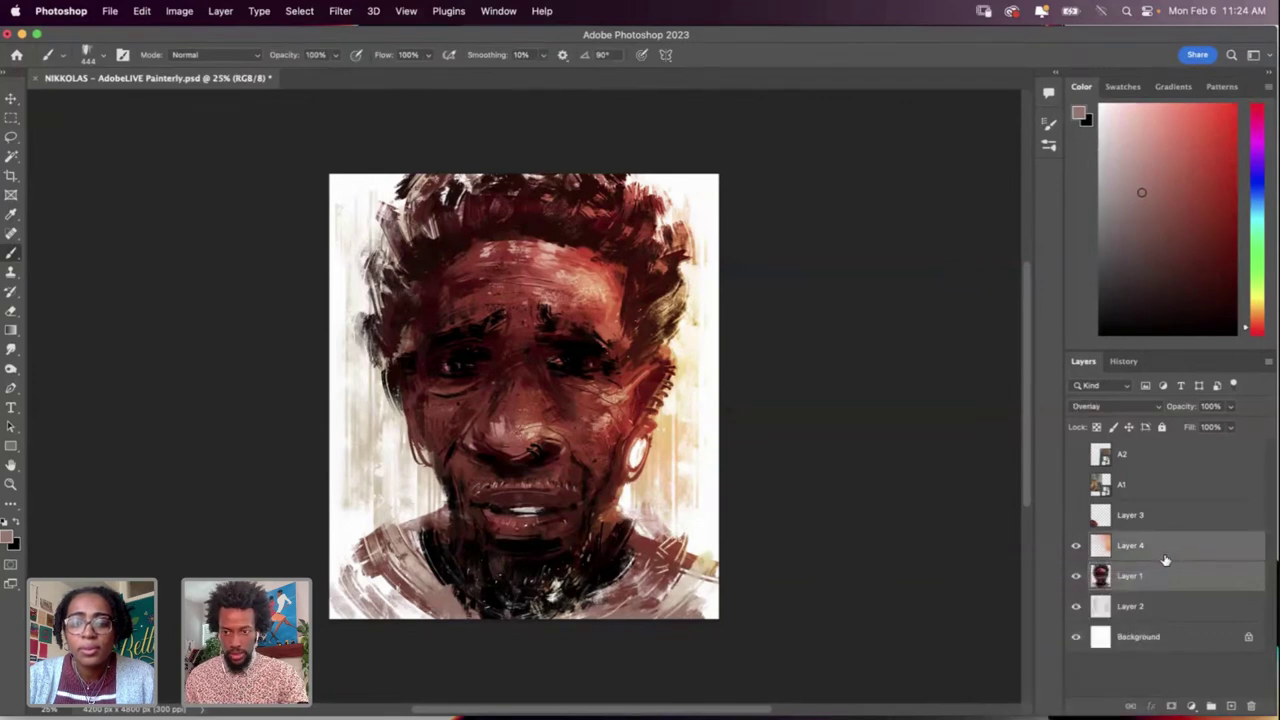
key("super+g")
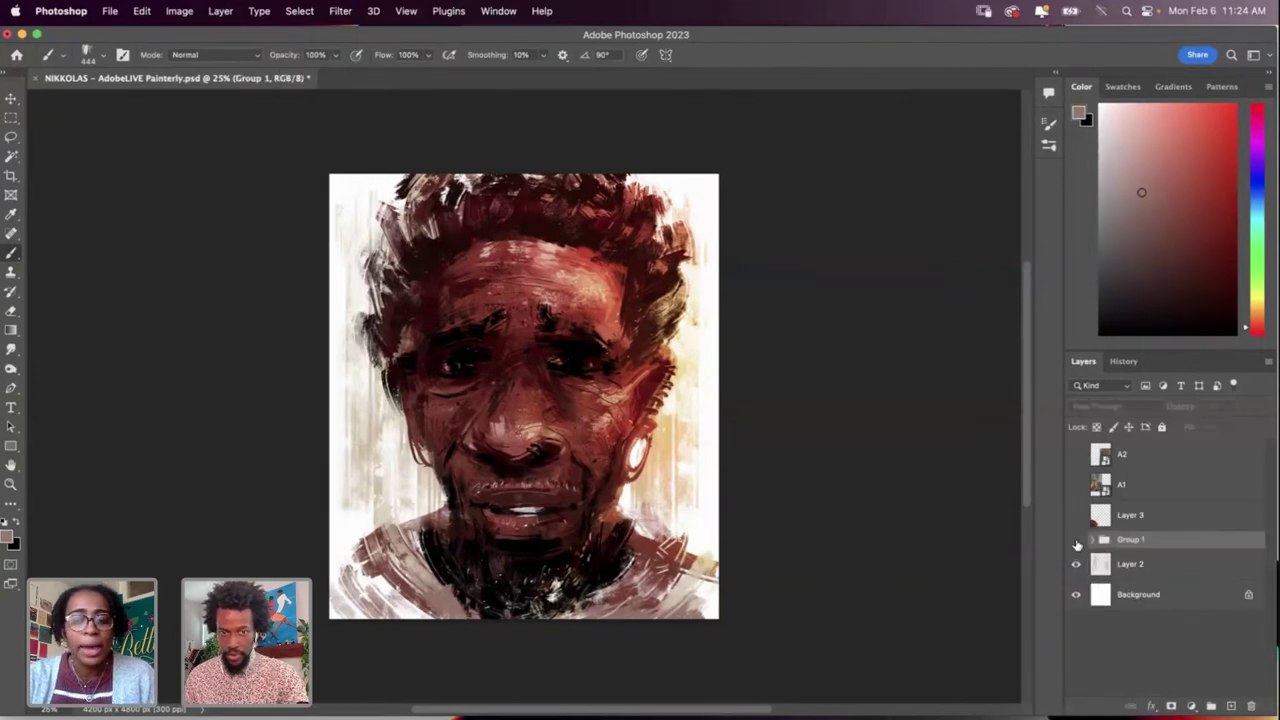
left_click(1076, 540)
left_click(1077, 541)
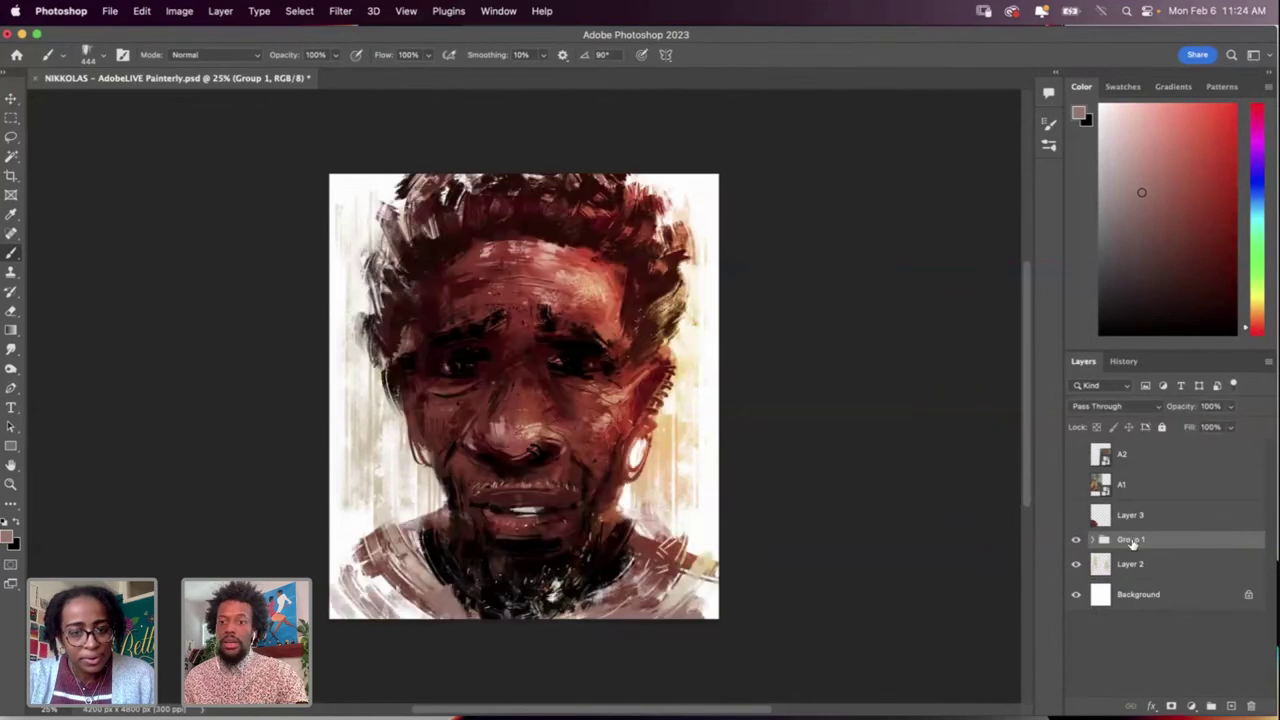
Step: Duplicate Group 1 as Group 1 copy within the same document and hide the original group
right_click(1133, 542)
left_click(1194, 125)
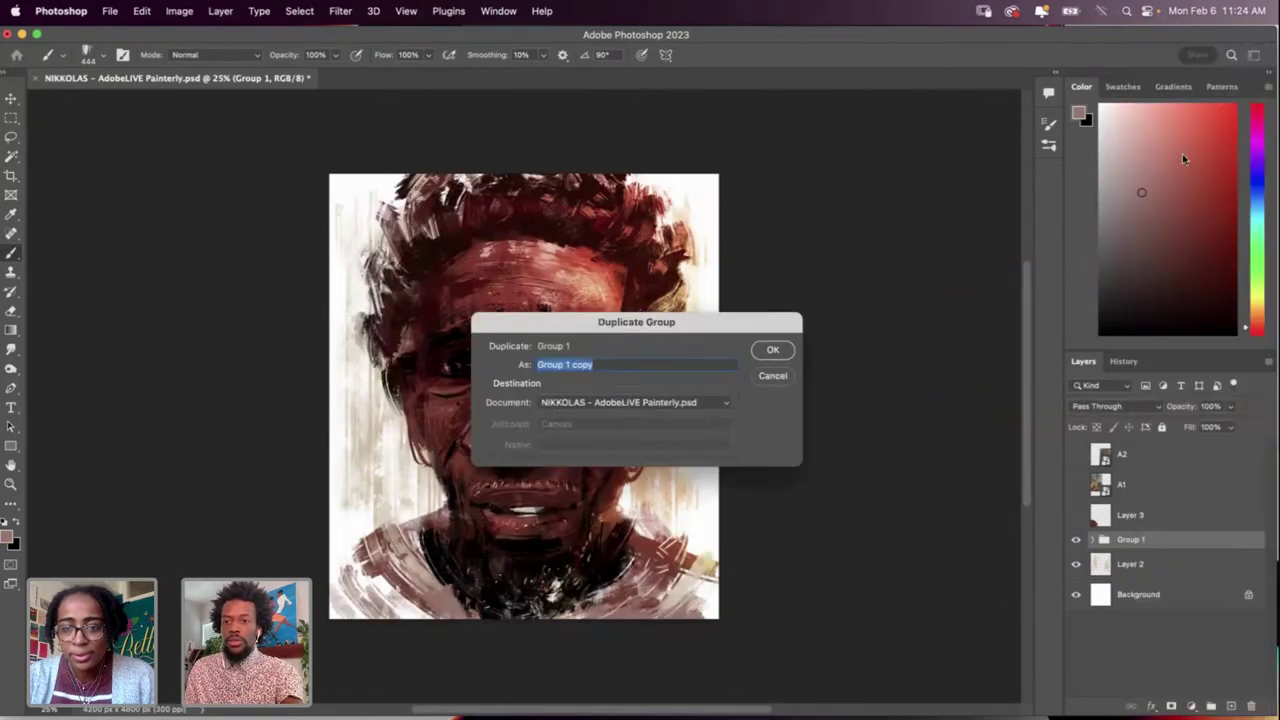
key("Return")
left_click(1077, 559)
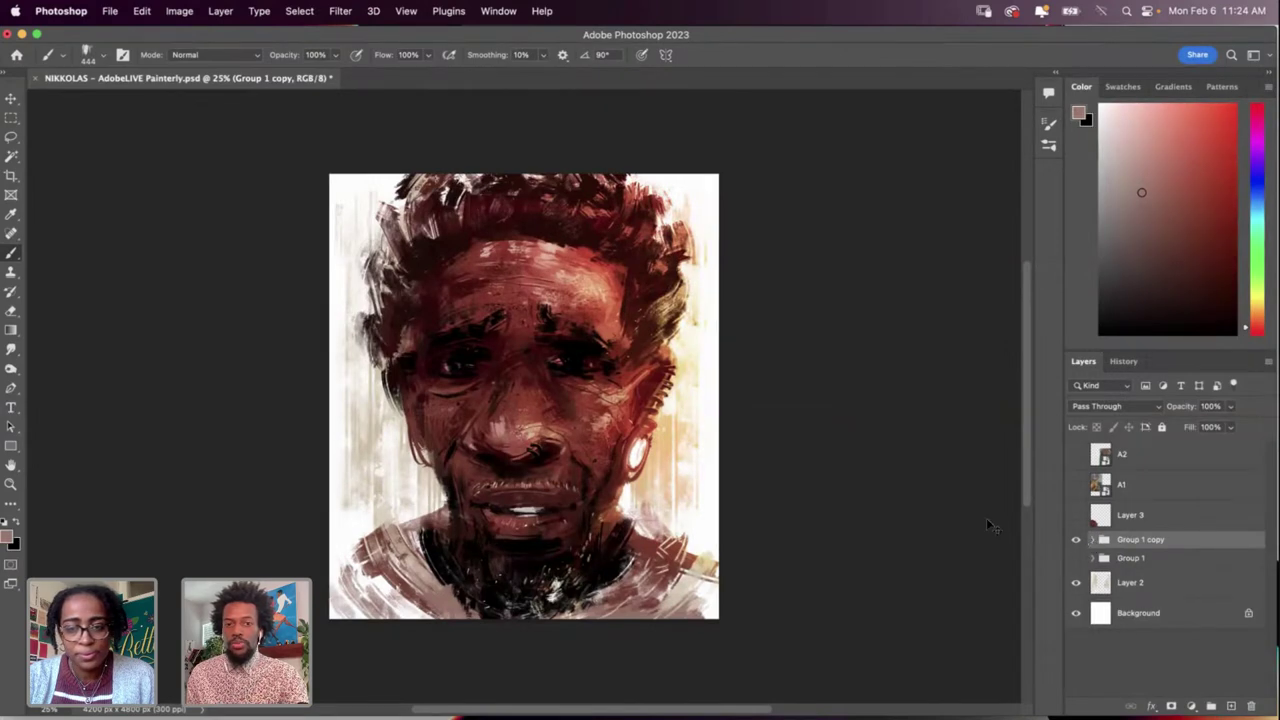
Step: Scale Group 1 copy down to about 88% and place it against the canvas's upper edge, leaving space at the sides and beneath the shirt
key("super+t")
left_click_drag(714, 616, 679, 572)
left_click_drag(591, 459, 620, 476)
left_click_drag(707, 591, 704, 581)
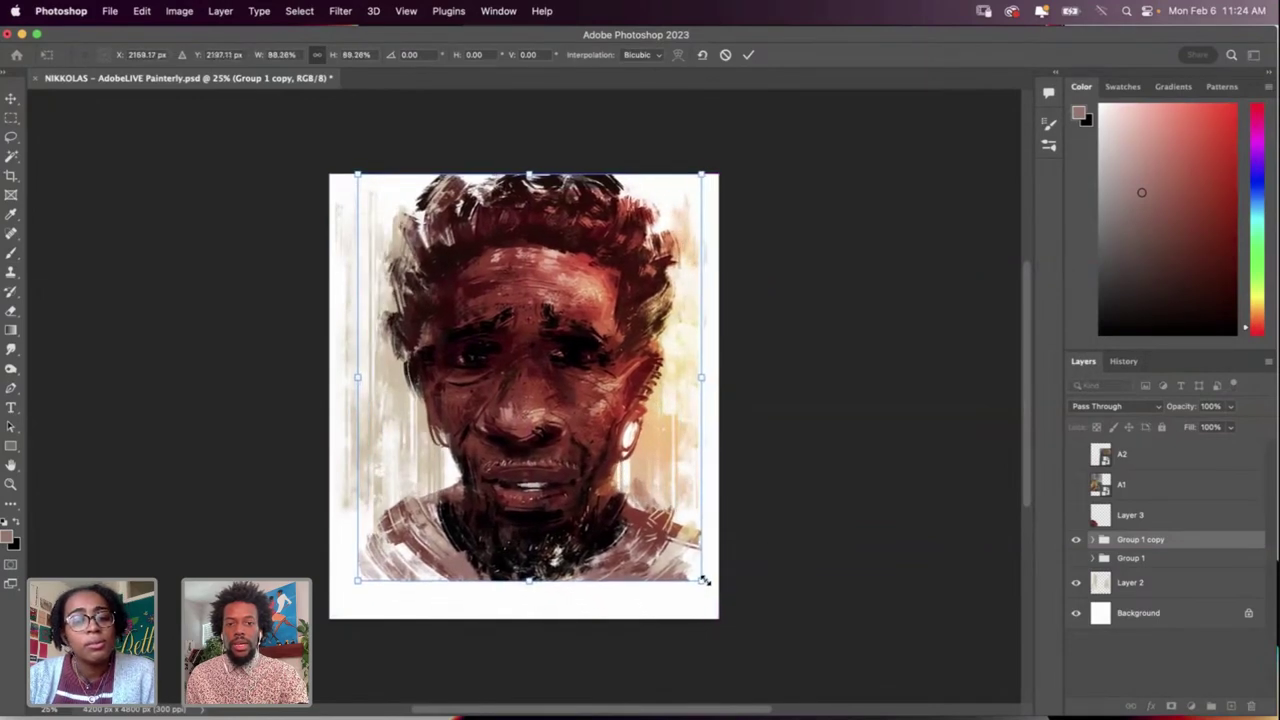
key("Return")
Step: Extend the shirt downward on Layer 1 in Group 1 copy with a sampled mauve-brown brush, undoing the last stroke
left_click(1093, 541)
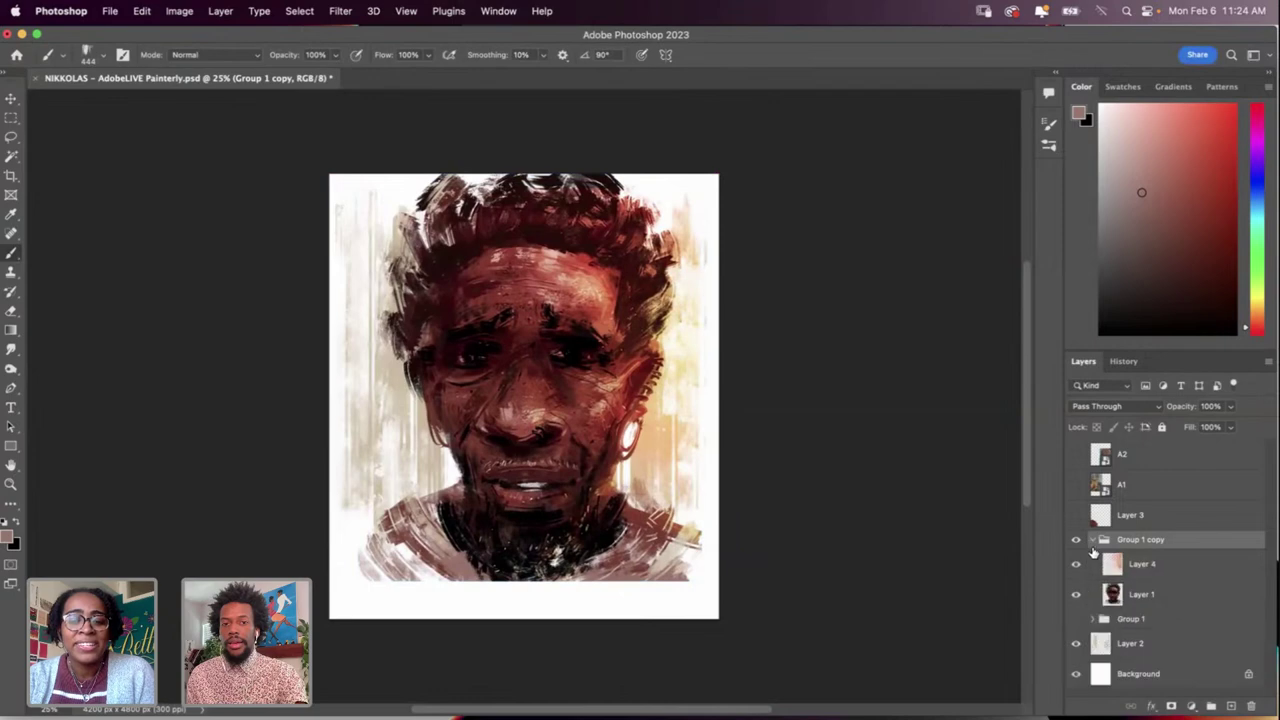
left_click(1145, 596)
key("i")
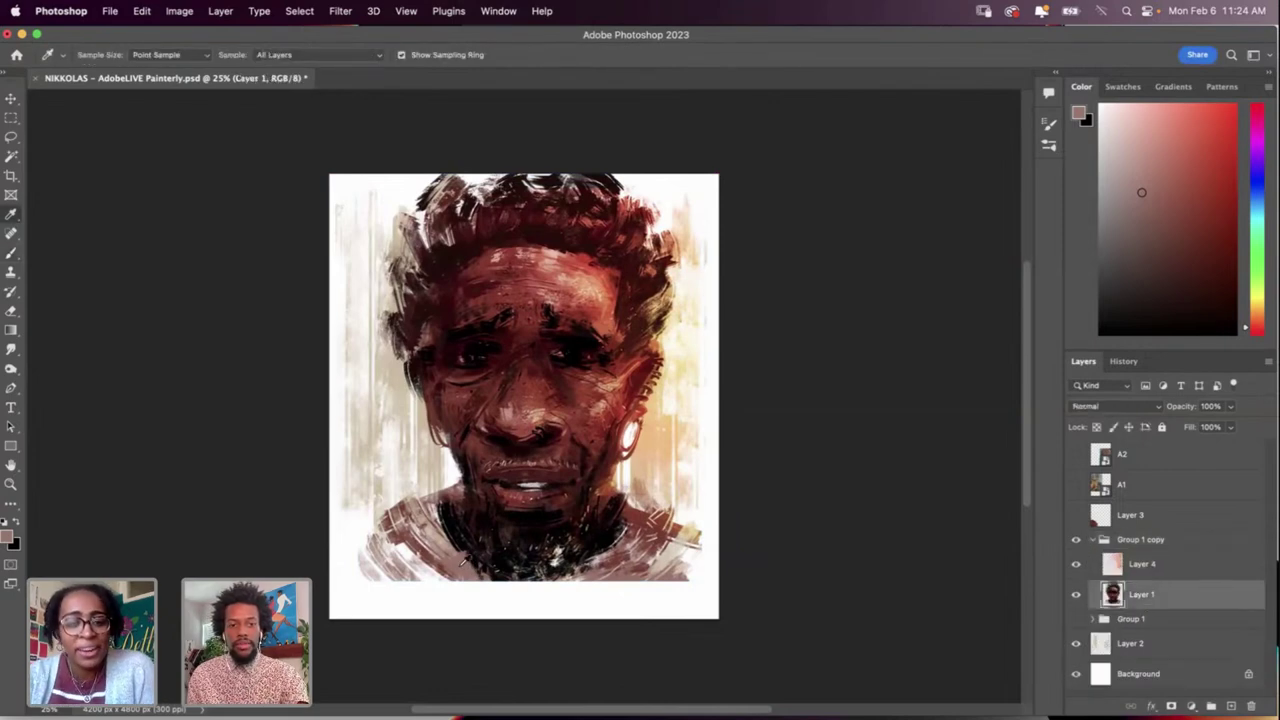
left_click(462, 566)
key("b")
mouse_move(434, 543)
left_mouse_down()
mouse_move(524, 601)
mouse_move(608, 586)
mouse_move(440, 580)
mouse_move(471, 594)
mouse_move(641, 581)
mouse_move(620, 590)
mouse_move(686, 560)
mouse_move(670, 608)
left_mouse_up()
key("super+z")
Step: Sample light tones from the shirt and paint pale strokes along both of its lower outer edges
key("i")
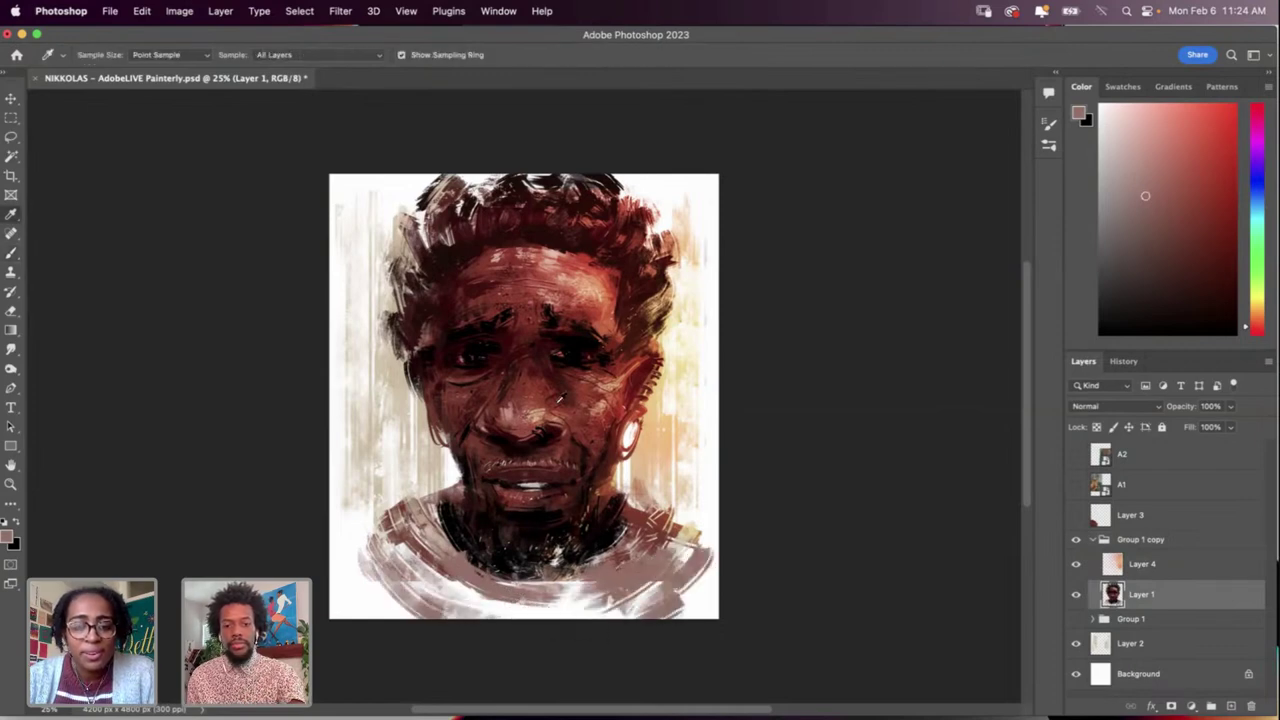
left_click(370, 566)
key("b")
left_click_drag(372, 582, 425, 632)
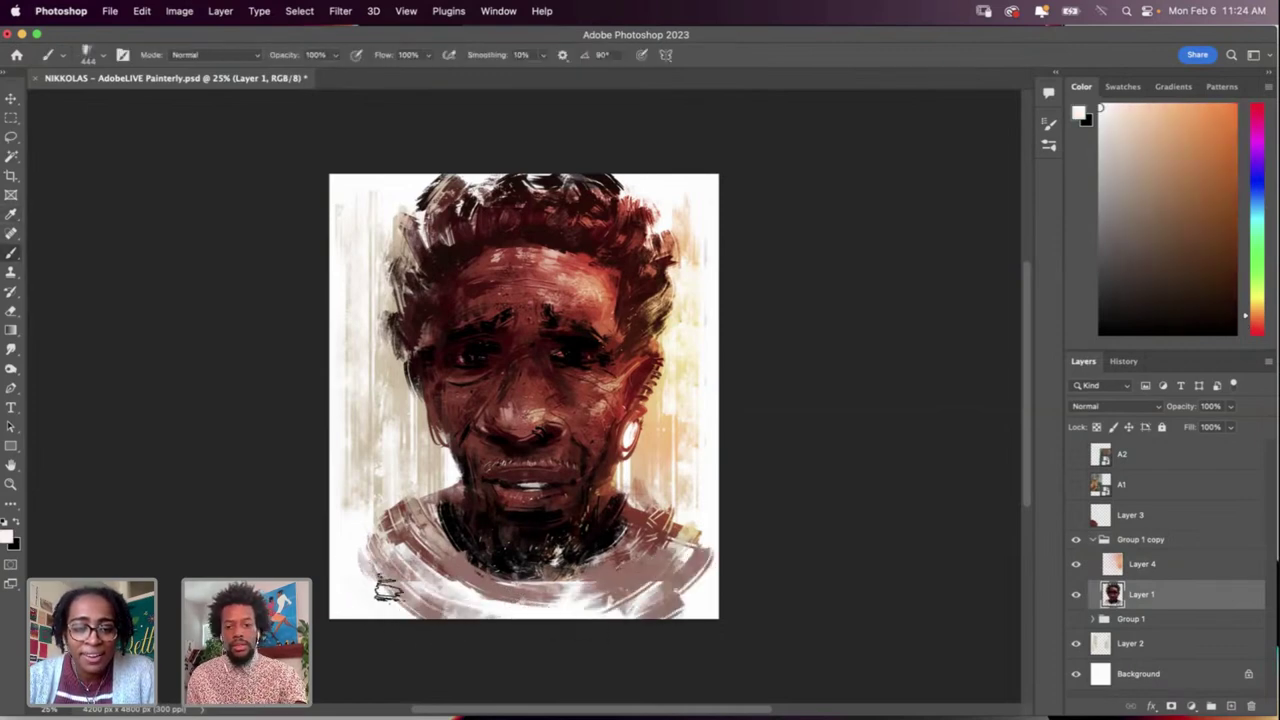
key("i")
left_click(380, 571, "alt")
left_click_drag(364, 578, 400, 624)
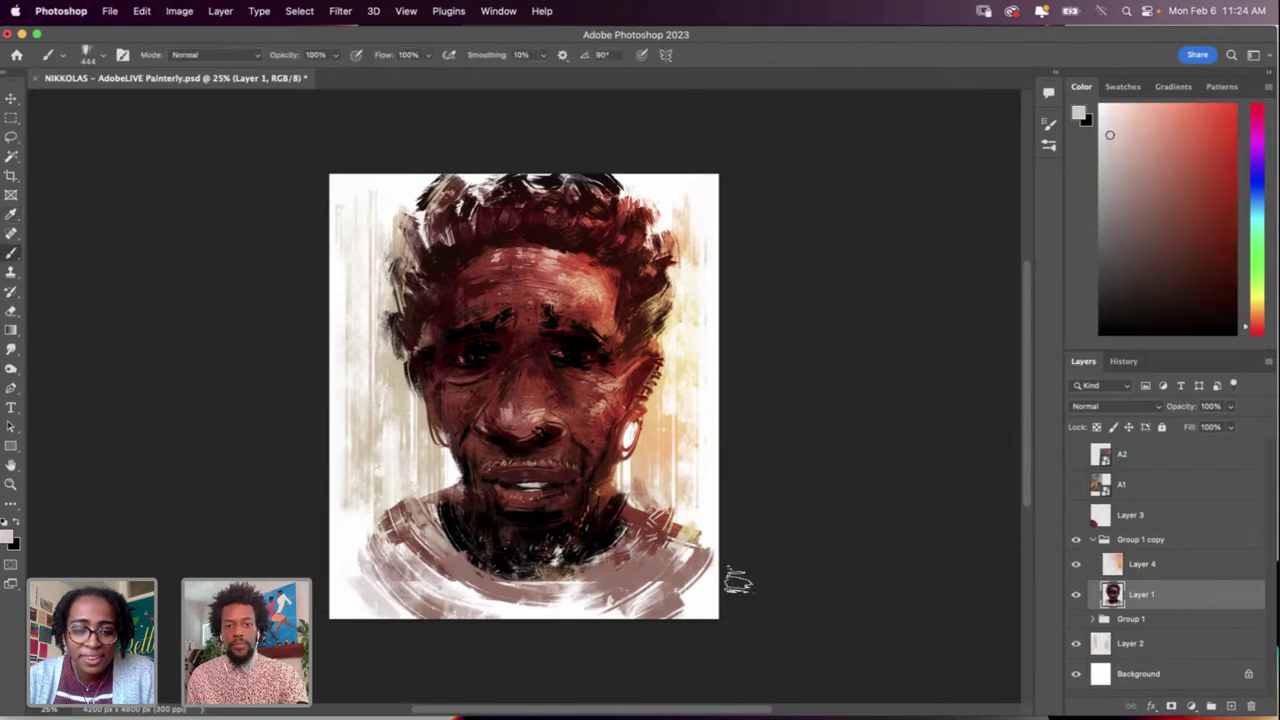
left_click_drag(732, 578, 680, 628)
Step: Sample a darker reddish brown from the shirt's shoulder and paint shading strokes across the lower shirt
key("i")
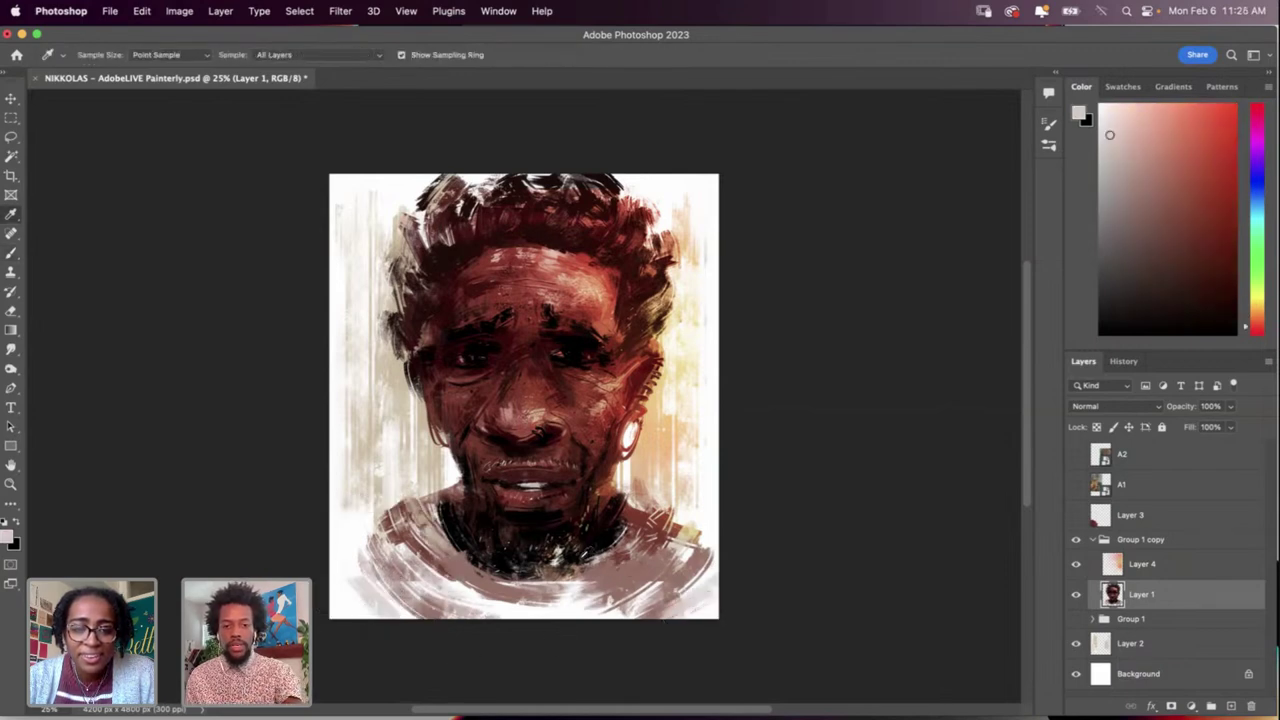
left_click(638, 570)
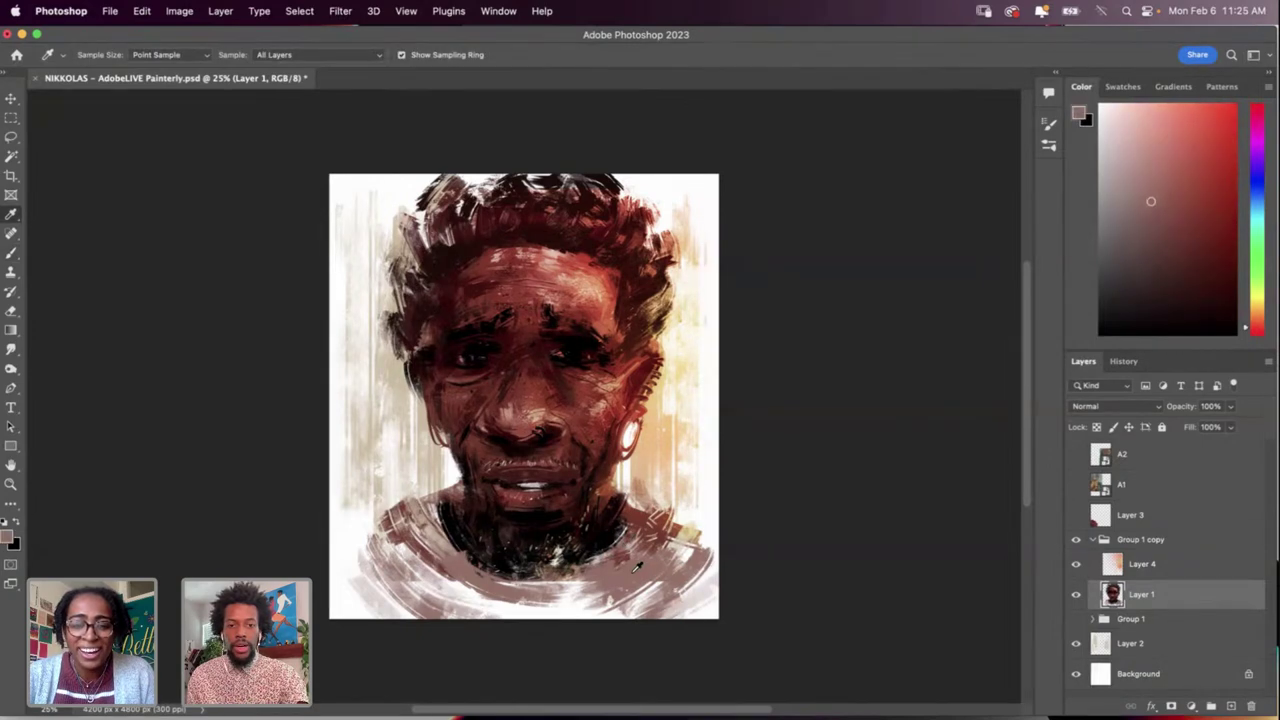
left_click(629, 539)
left_click(634, 523)
key("b")
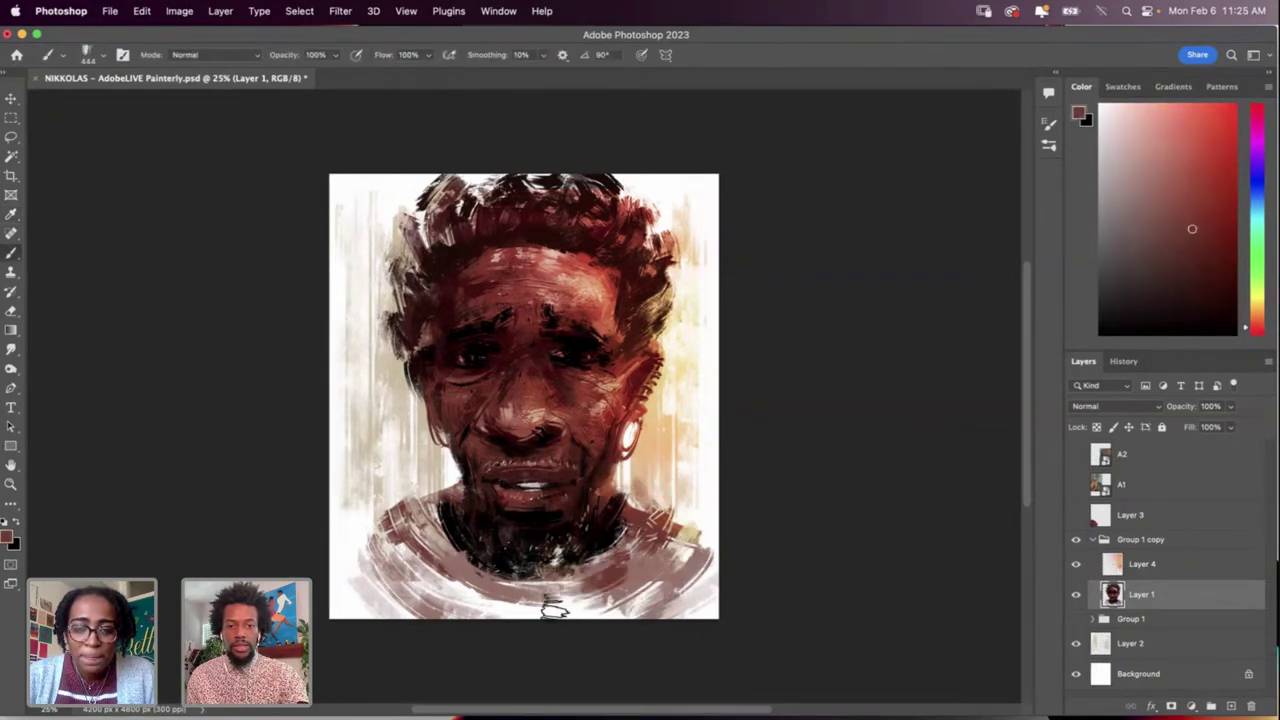
mouse_move(661, 576)
left_mouse_down()
mouse_move(562, 614)
mouse_move(500, 608)
left_mouse_up()
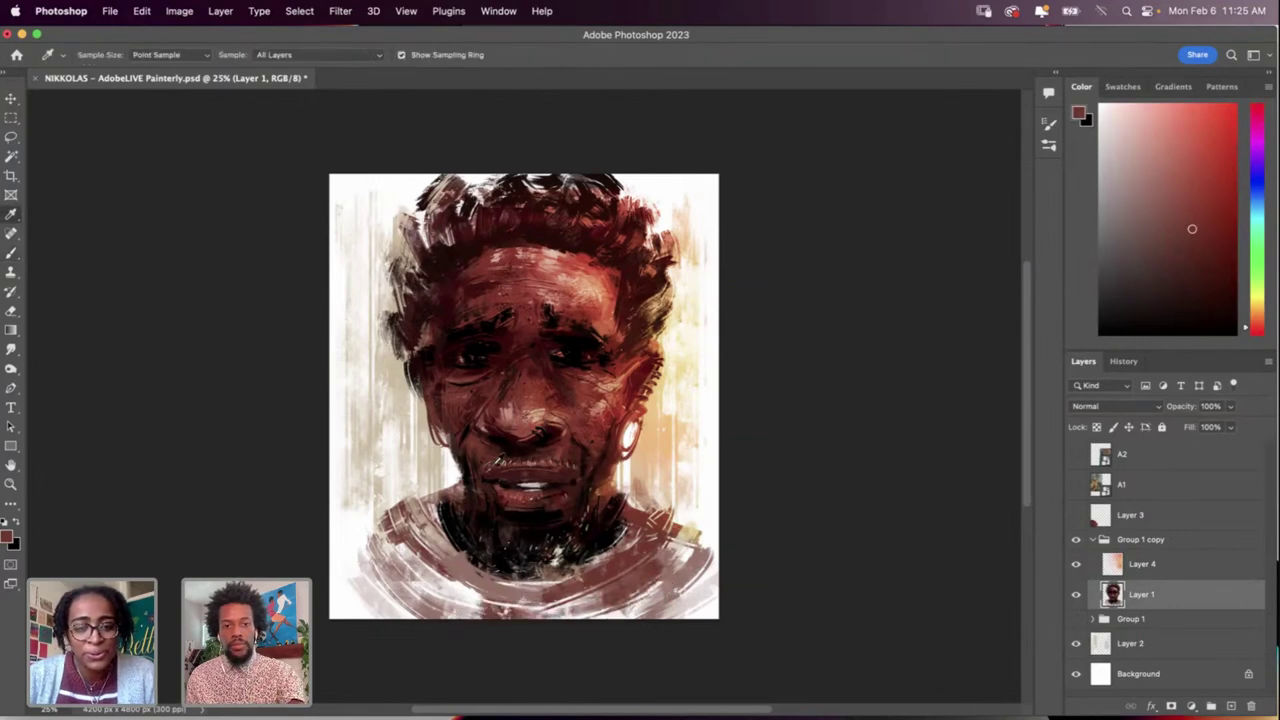
Step: Extend the beard's lower edge with a sampled near-black brown and pick up the shirt's muted reddish brown again
left_click(528, 565, "alt")
mouse_move(532, 560)
left_mouse_down()
mouse_move(530, 584)
mouse_move(505, 584)
mouse_move(540, 574)
mouse_move(518, 604)
mouse_move(552, 582)
left_mouse_up()
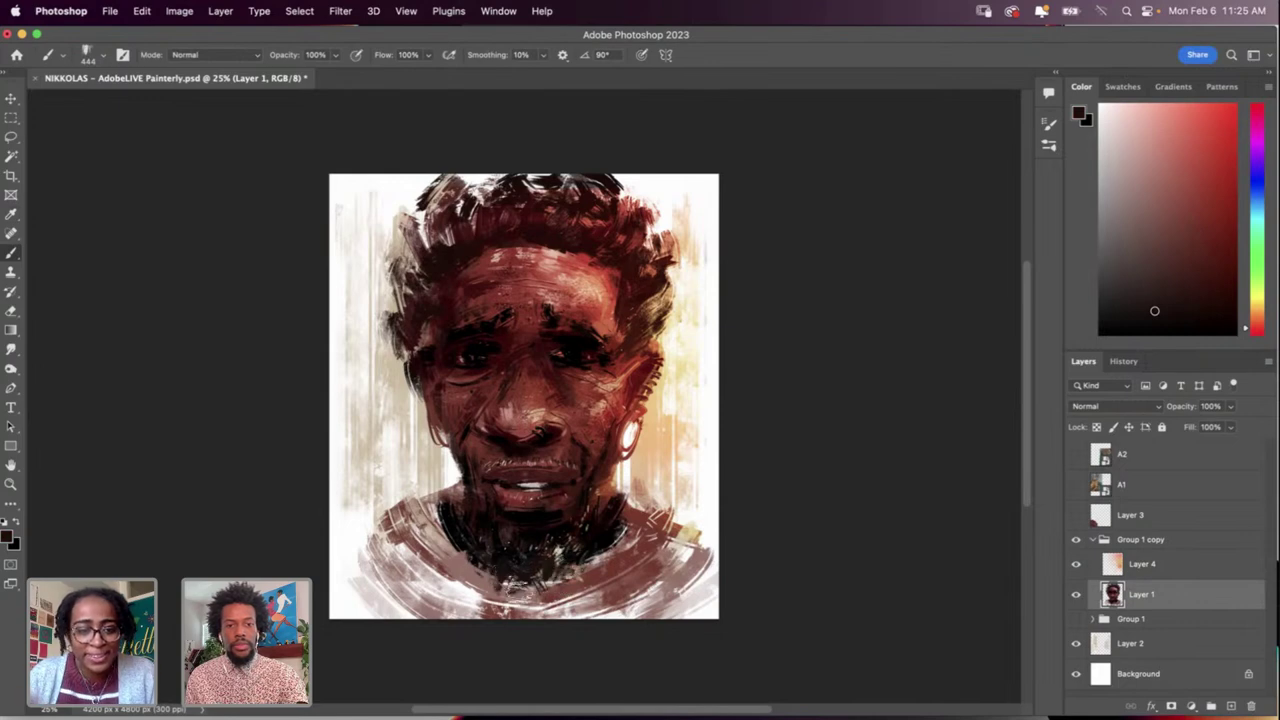
left_click(477, 553, "alt")
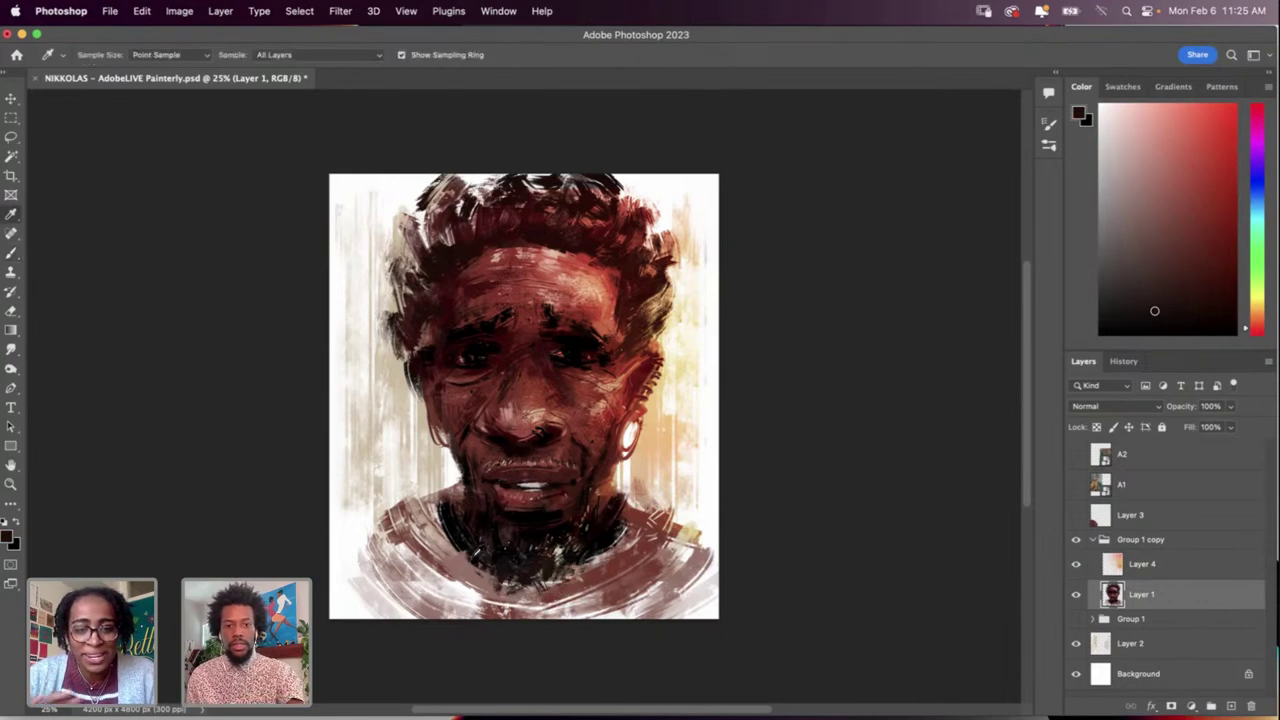
left_click(420, 537, "alt")
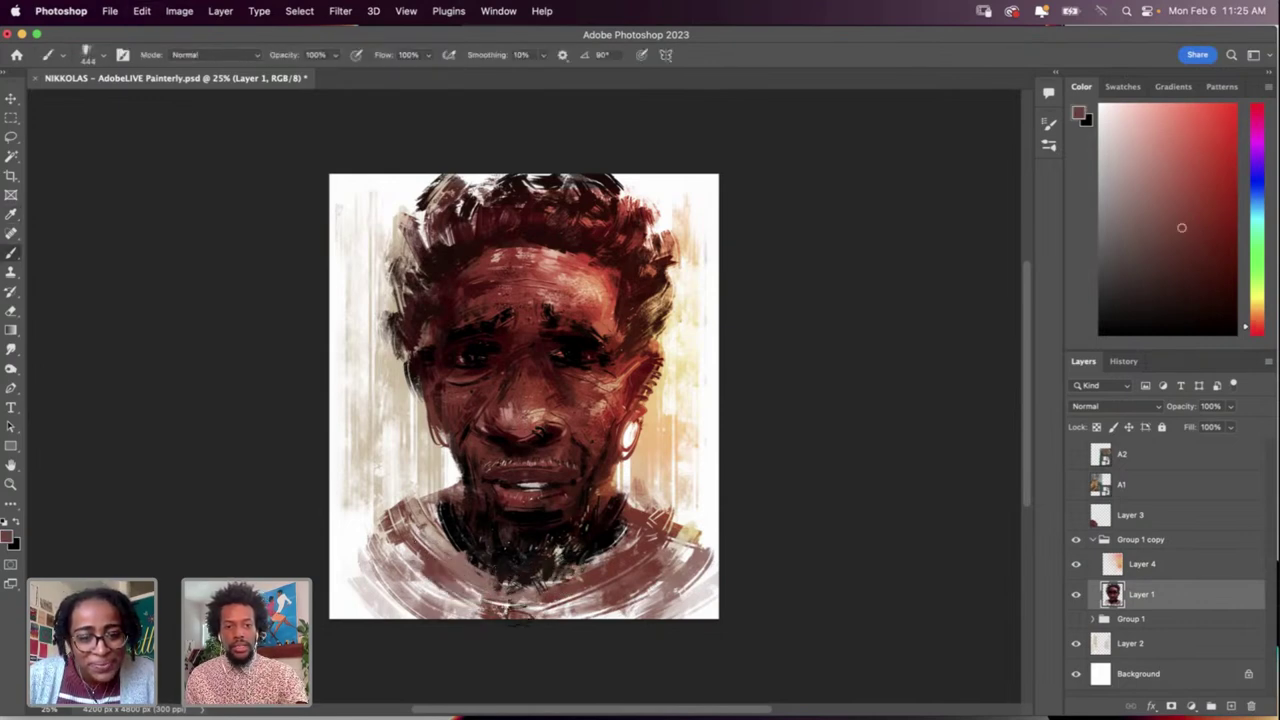
Step: Try tones sampled from the face, hair and dark eye area, and undo the last brush stroke on Layer 1
key("alt")
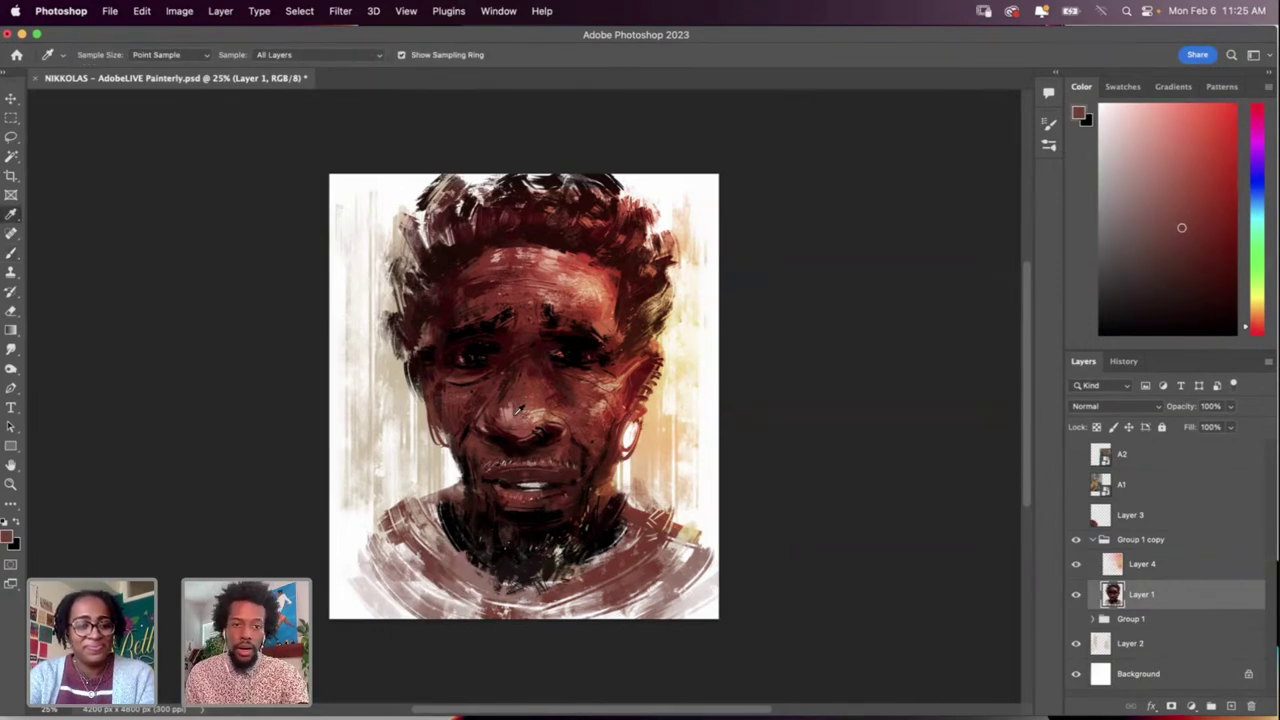
mouse_move(519, 409)
left_mouse_down()
mouse_move(517, 440)
mouse_move(471, 449)
mouse_move(464, 414)
left_mouse_up()
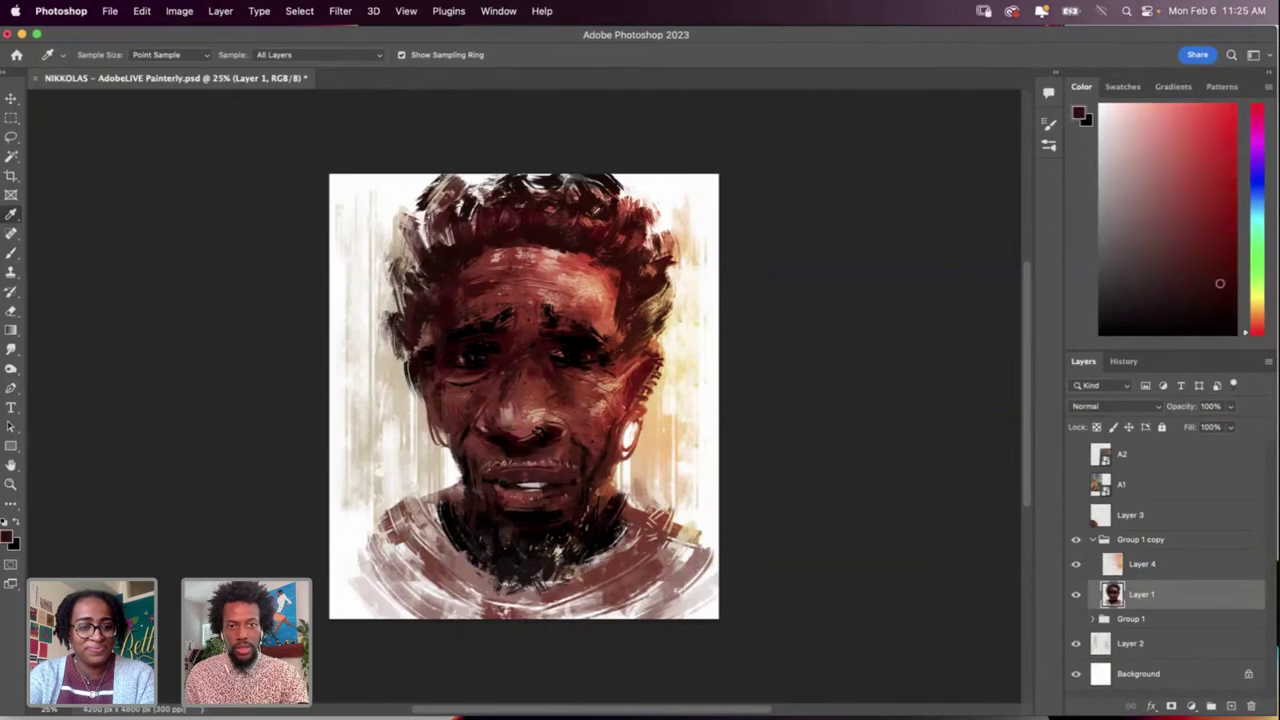
left_click_drag(653, 196, 652, 288)
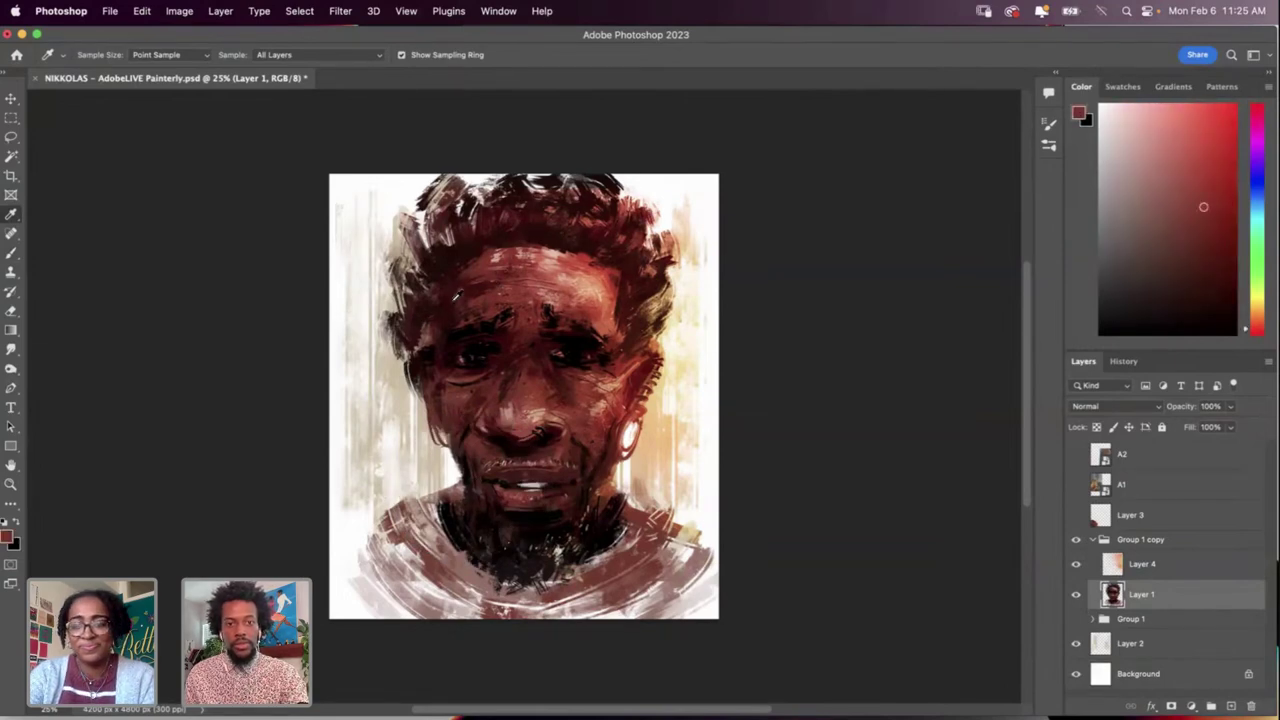
left_click(571, 351)
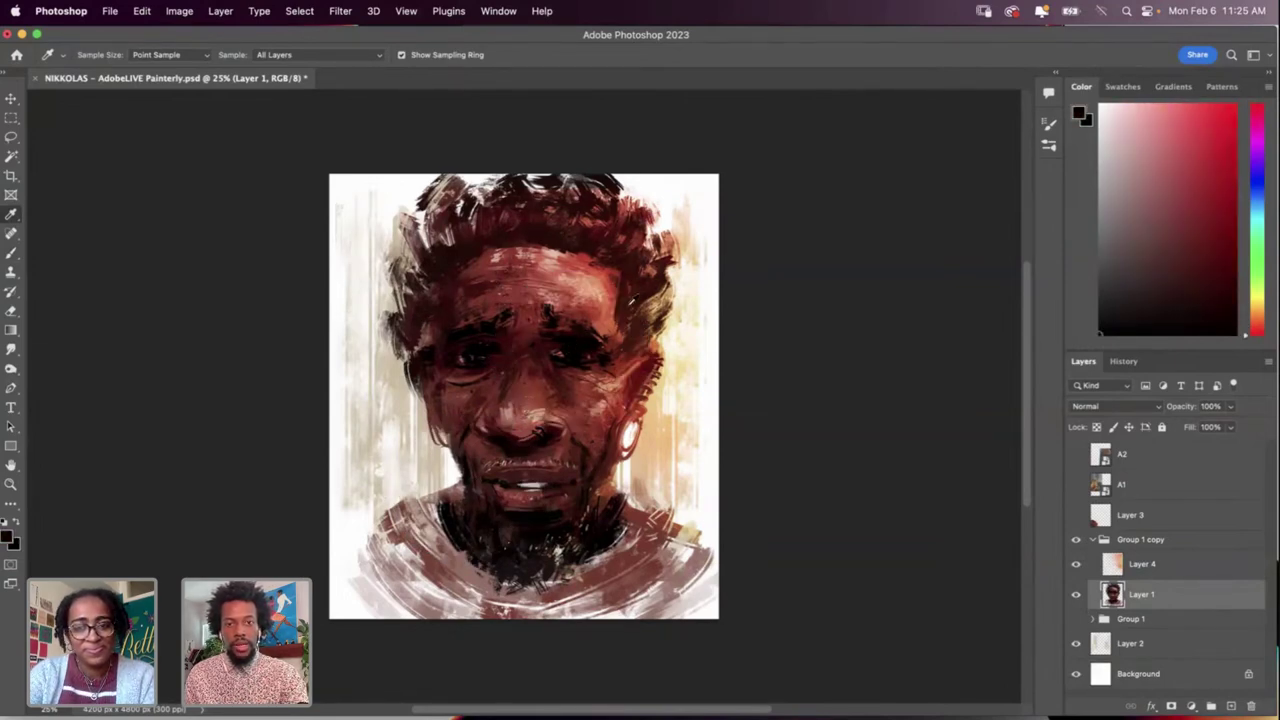
key("b")
key("super+z")
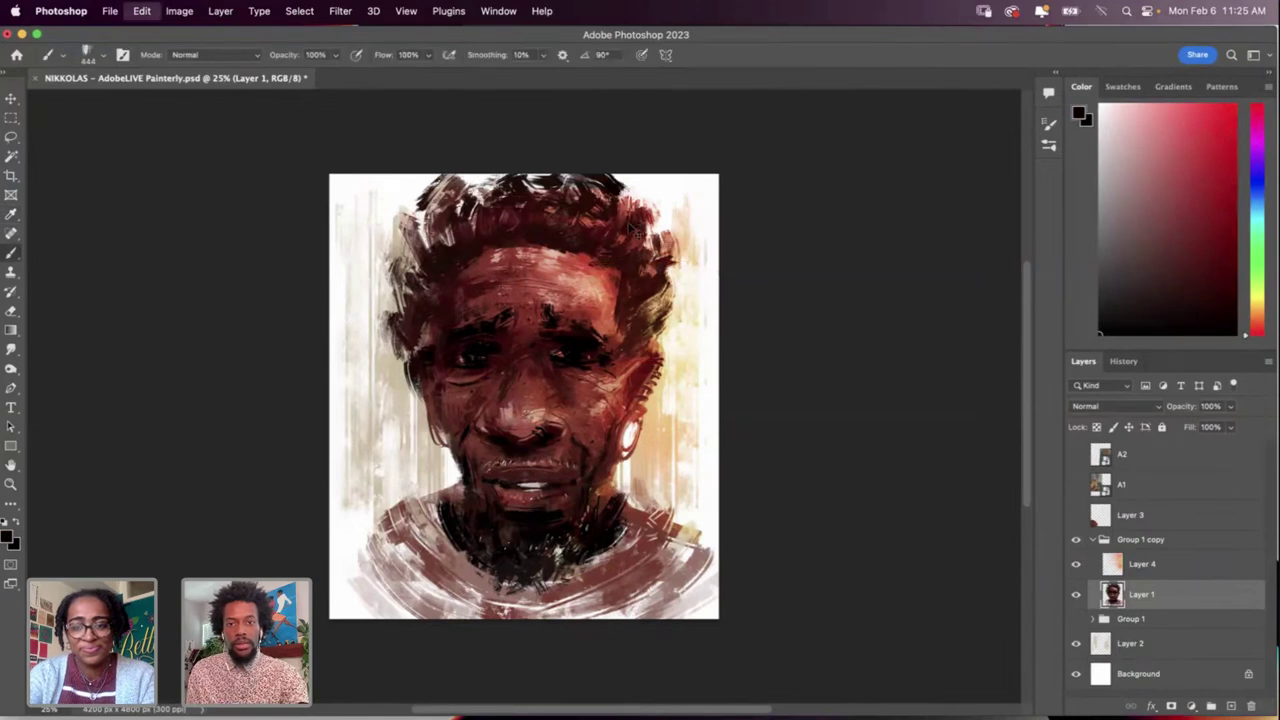
Step: Try to stretch a rectangular selection across the upper hair on Layer 4 upward with Free Transform
left_click(1160, 565)
key("super+t")
key("Escape")
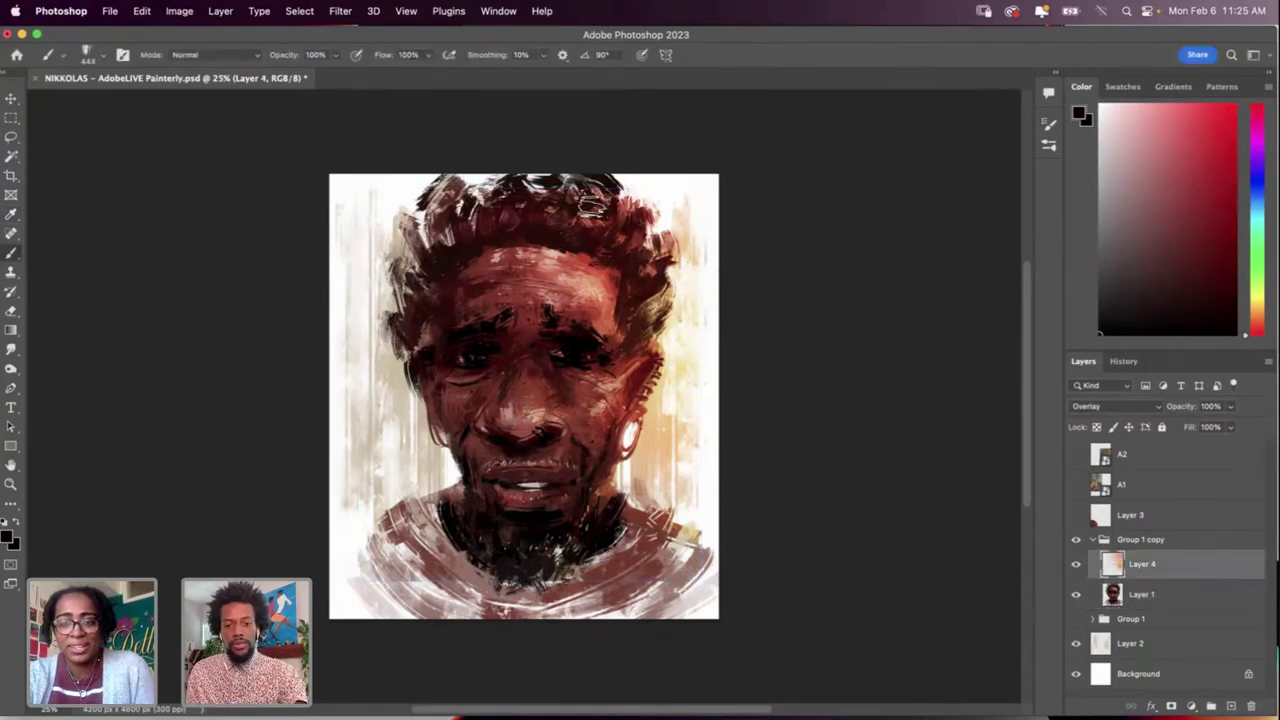
key("m")
left_click_drag(358, 165, 731, 214)
key("super+t")
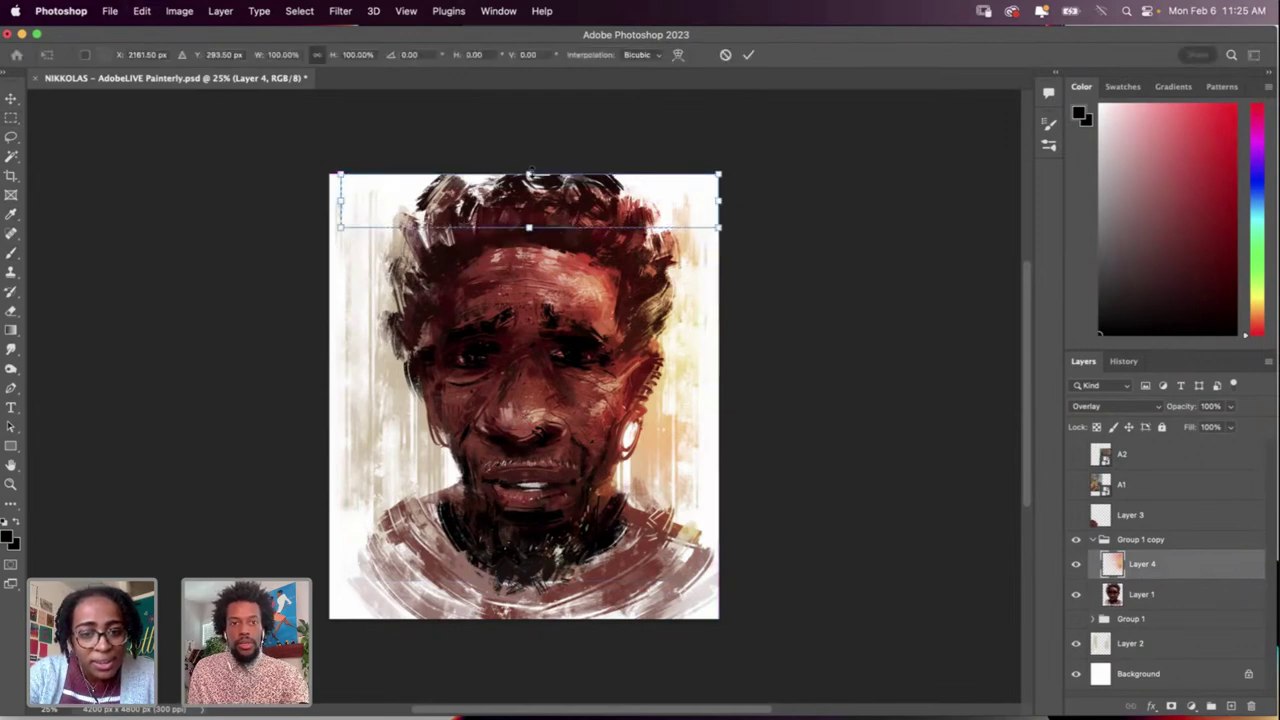
left_click_drag(530, 176, 532, 126)
key("Escape")
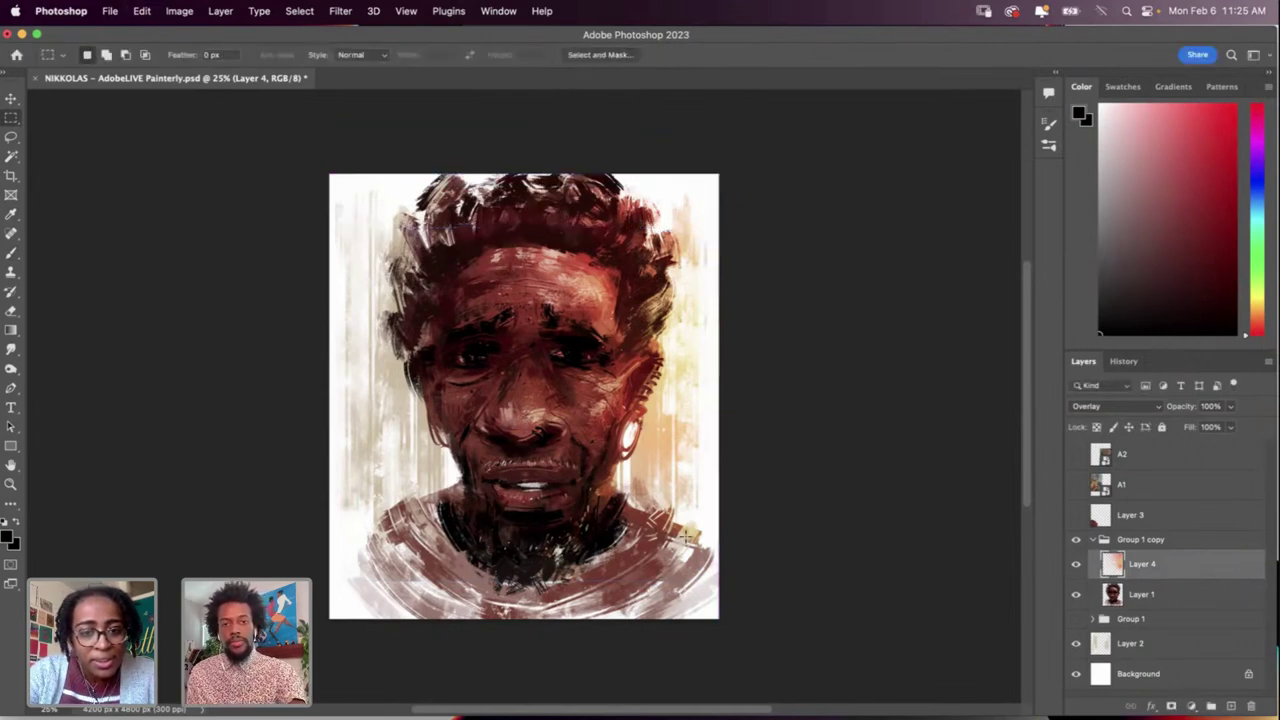
Step: Select a full-height strip along Layer 4's outer edge beside the shoulder and stretch it outward past the canvas with Free Transform
left_click_drag(735, 620, 678, 145)
key("super+t")
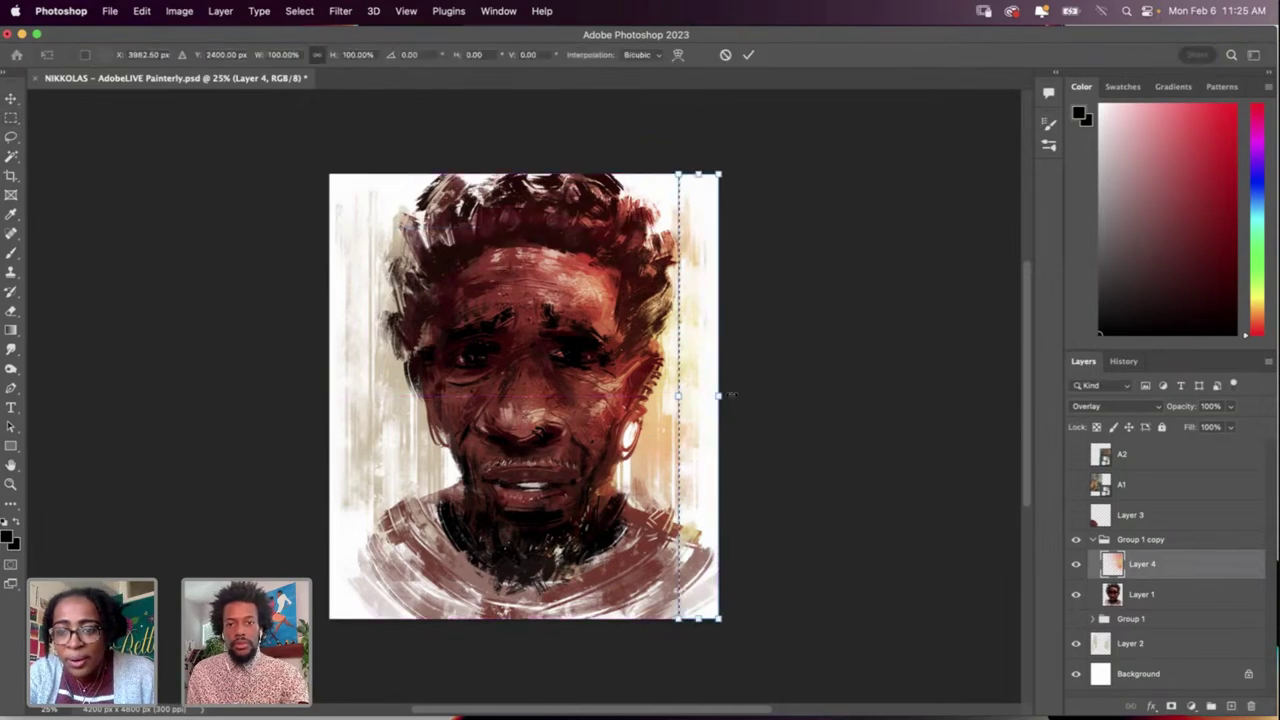
left_click_drag(720, 397, 752, 398)
key("Escape")
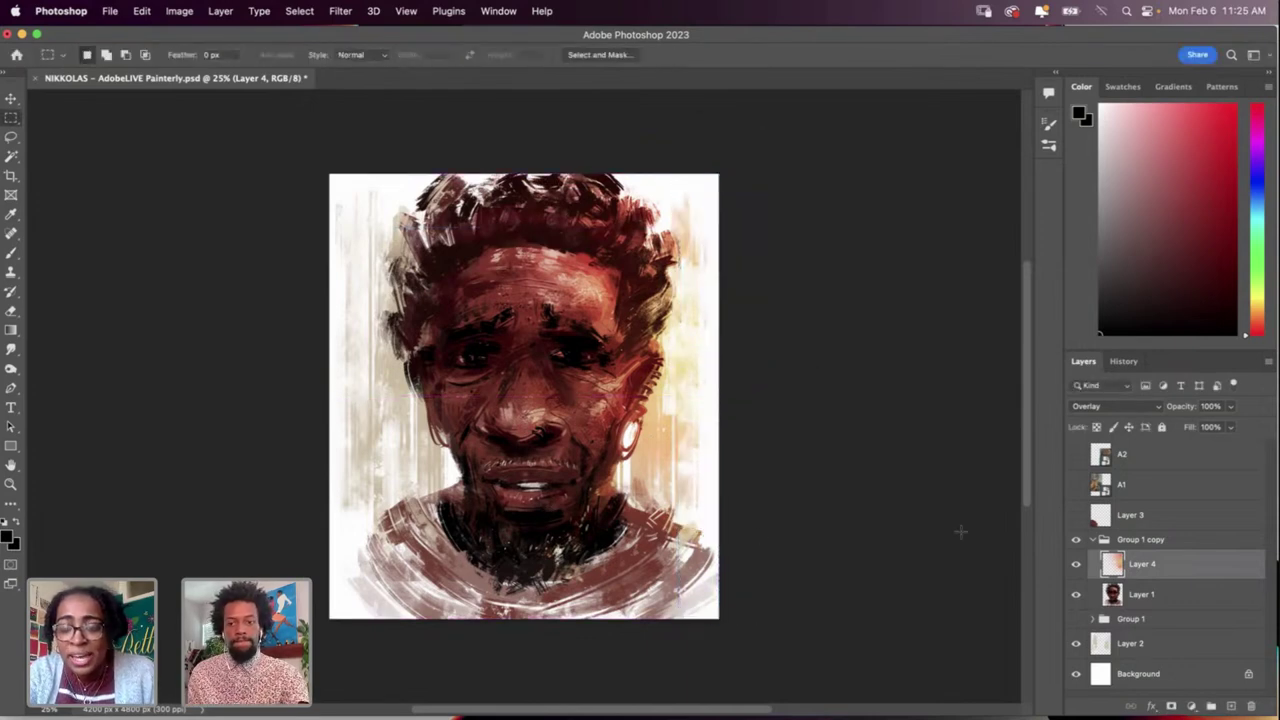
Step: On Layer 1, brush muted brown sampled from the shirt into the shirt's lower corners and undo the last stroke
left_click(1140, 594)
key("i")
left_click(418, 565)
key("b")
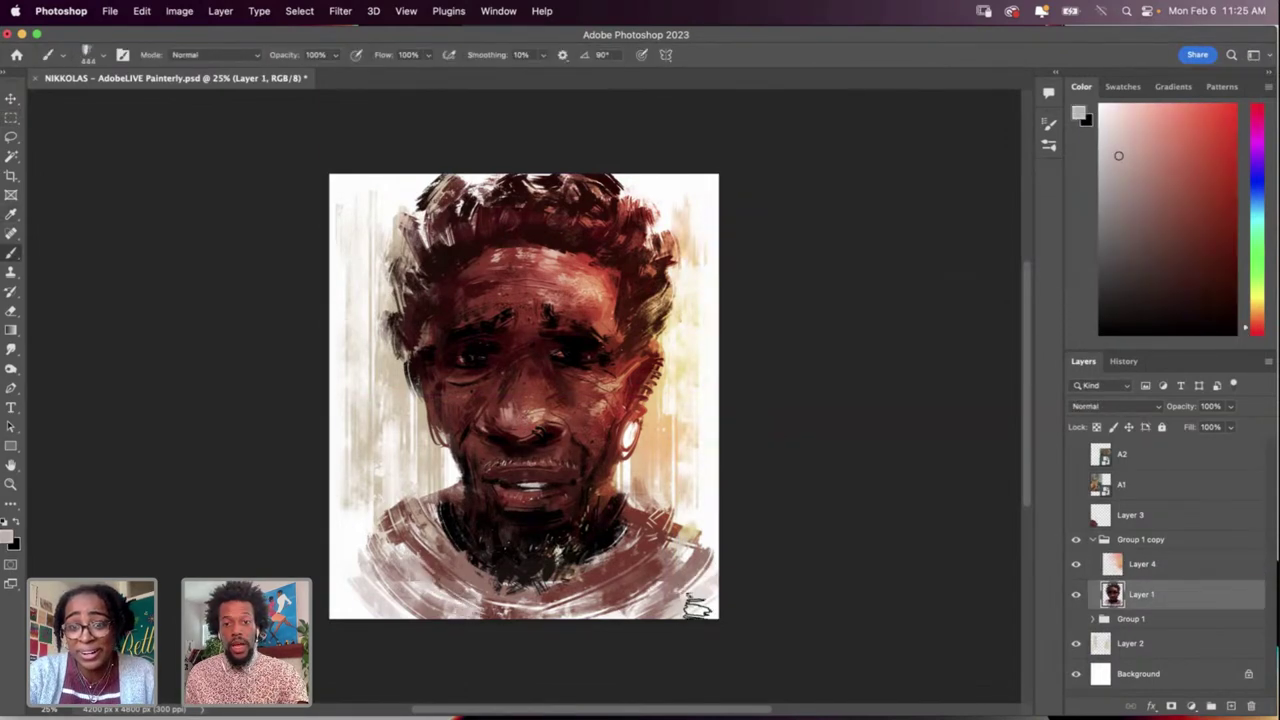
key("i")
left_click(697, 563)
key("b")
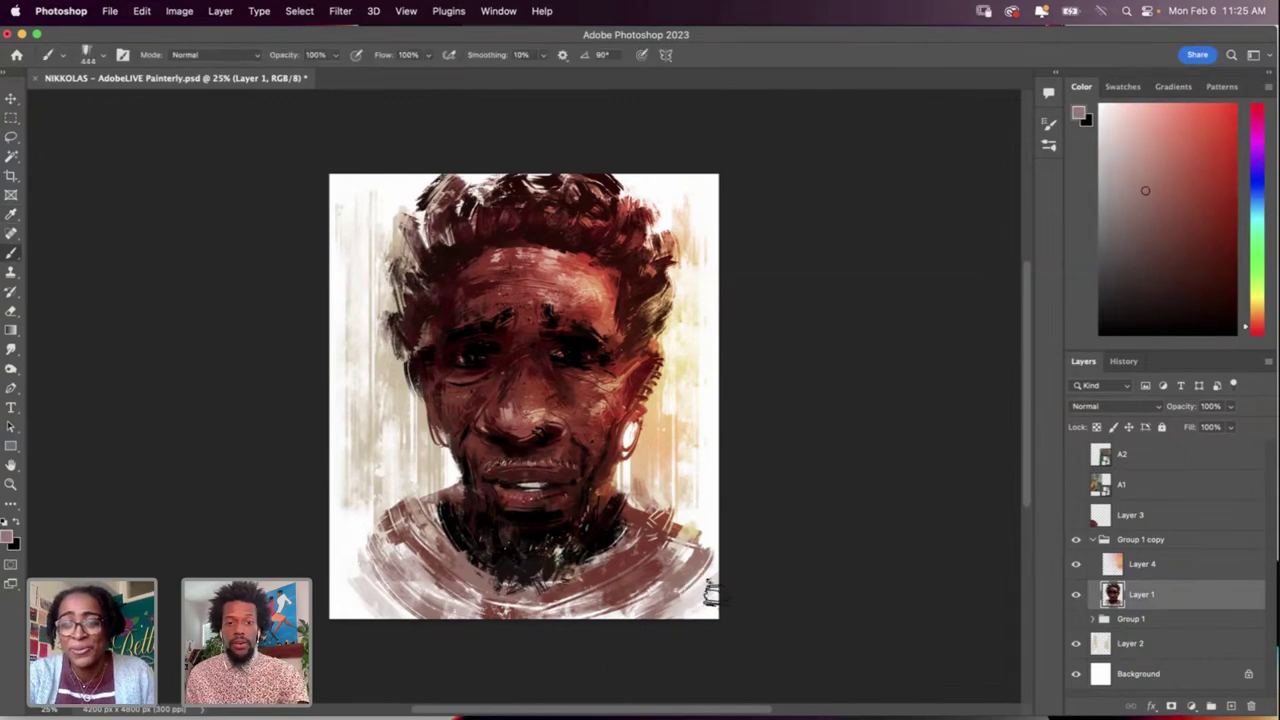
left_click_drag(683, 627, 623, 658)
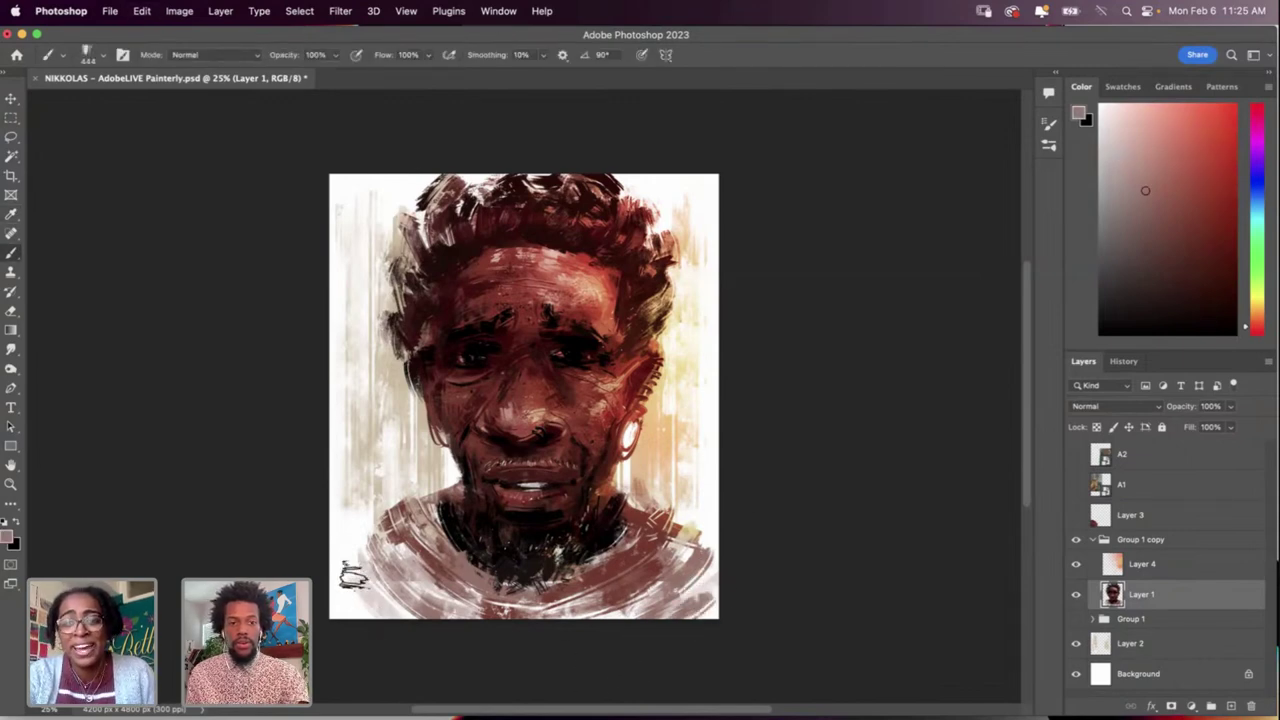
left_click_drag(354, 574, 459, 649)
key("super+z")
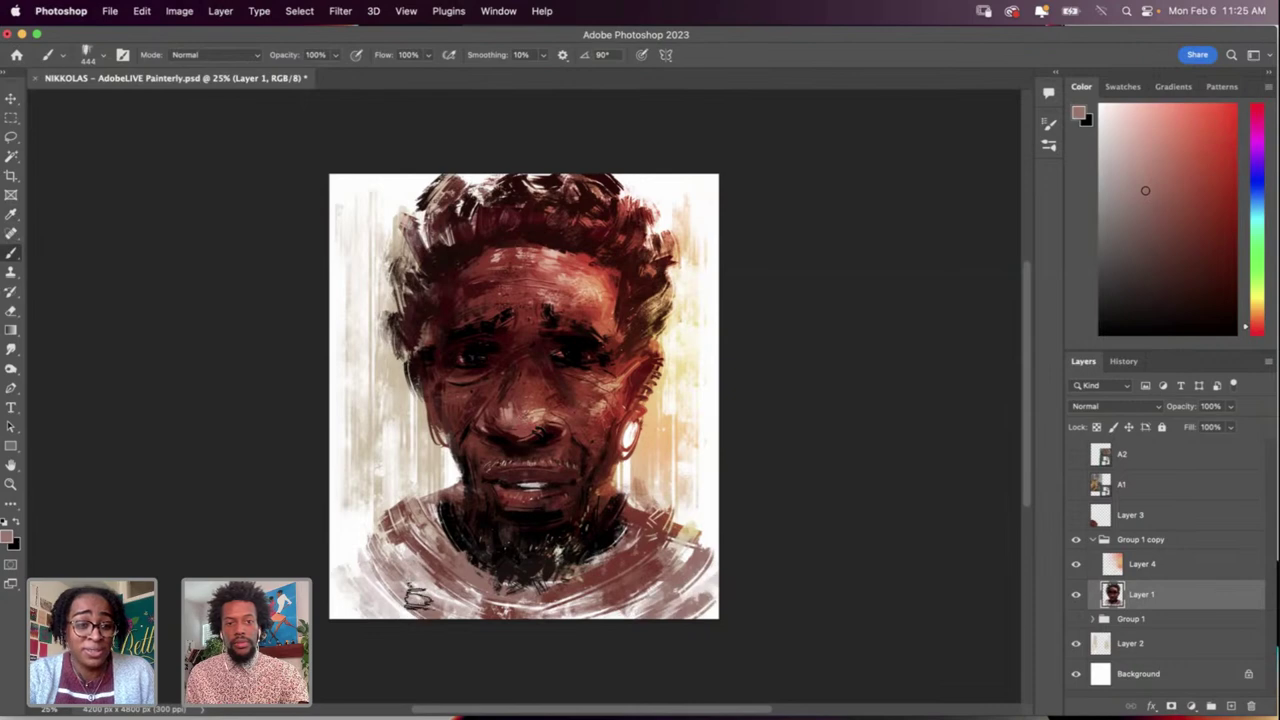
Step: Sample a near-black brown beside the ear and set the Clone Stamp brush size to 428 px
key("i")
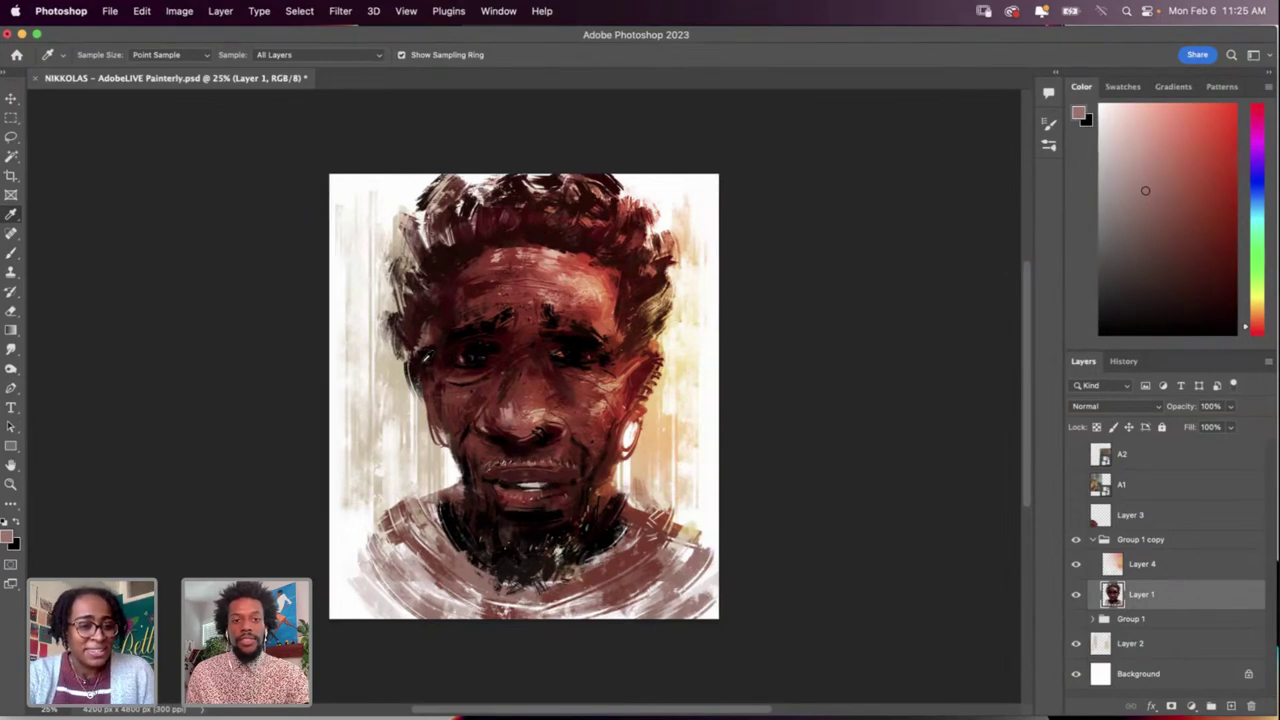
left_click(420, 363)
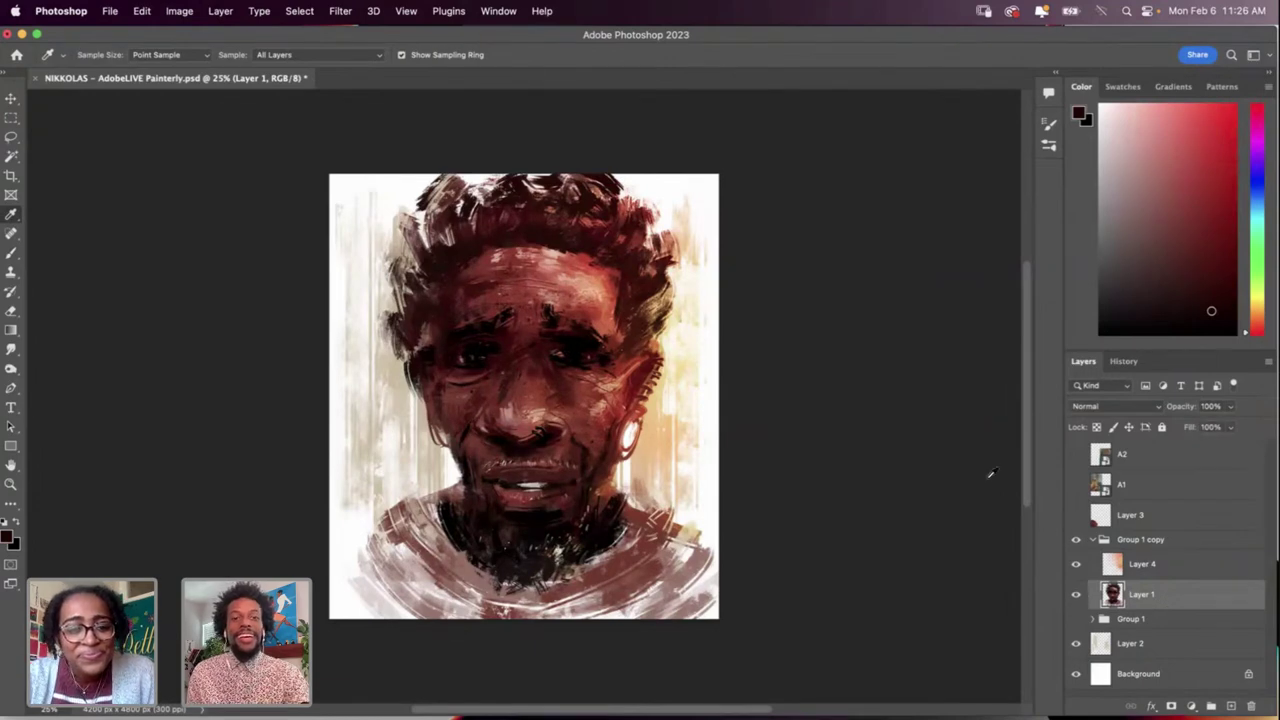
key("s")
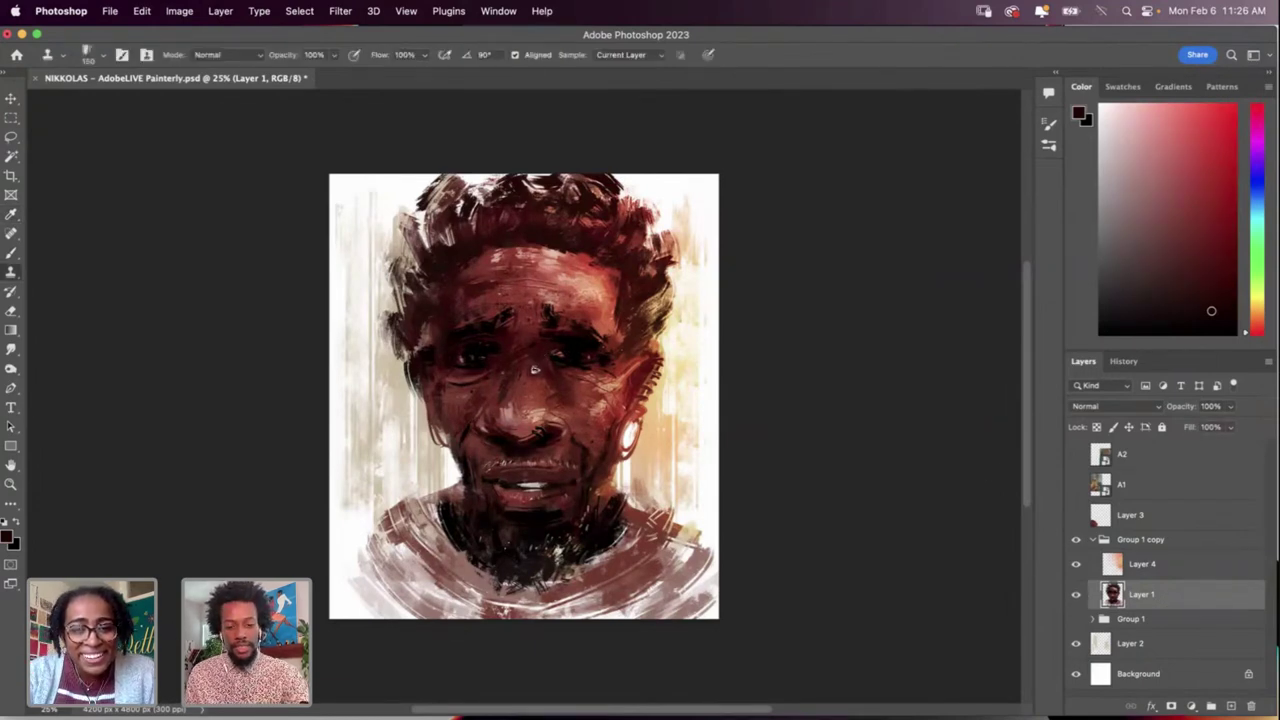
key("l")
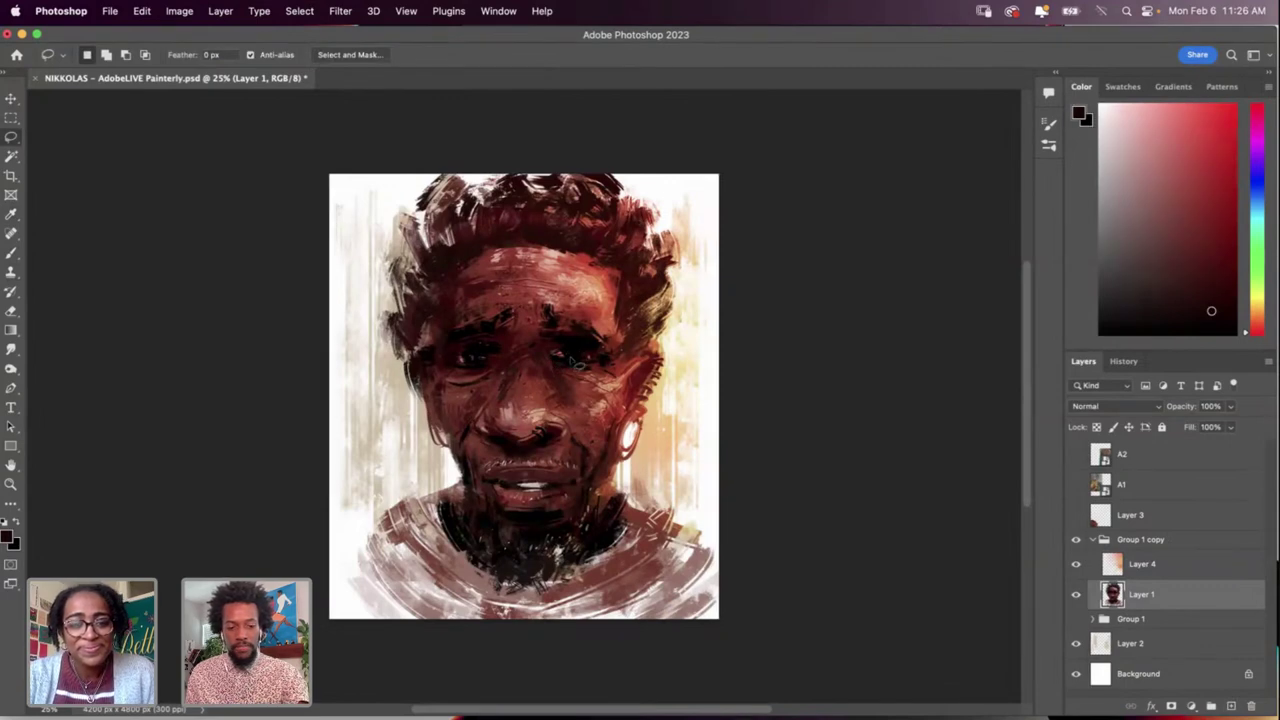
key("s")
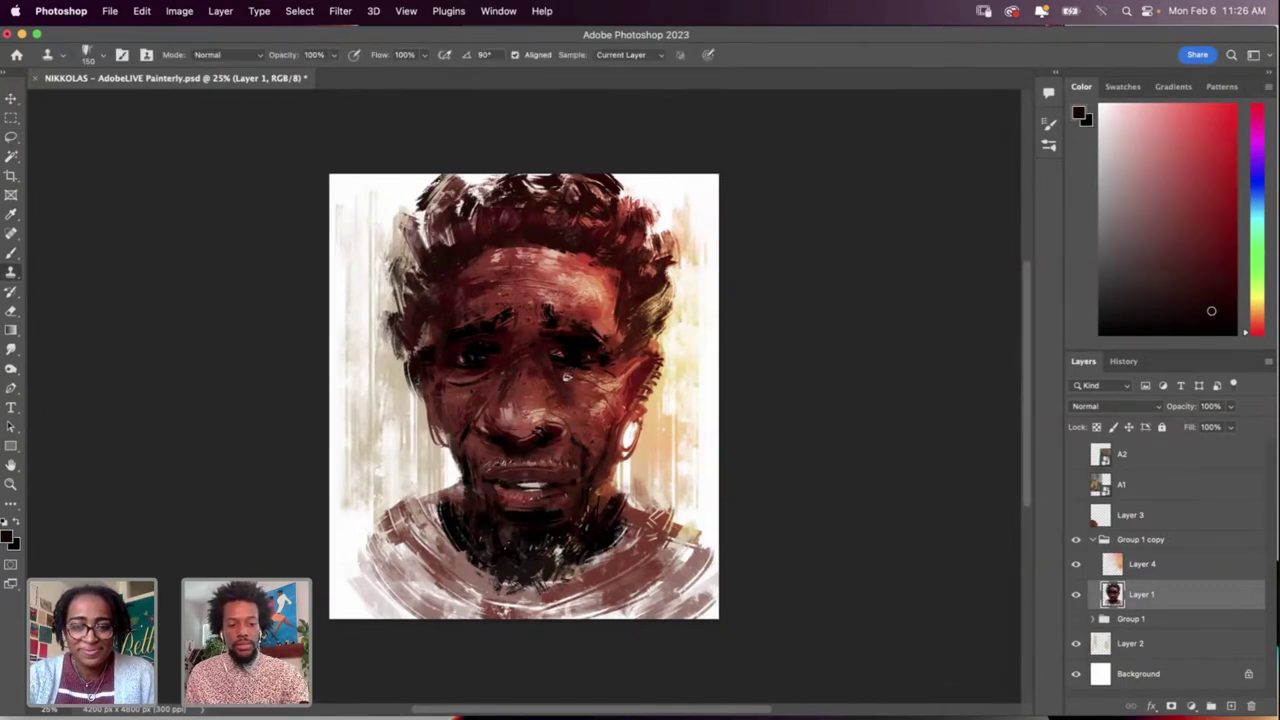
key("l")
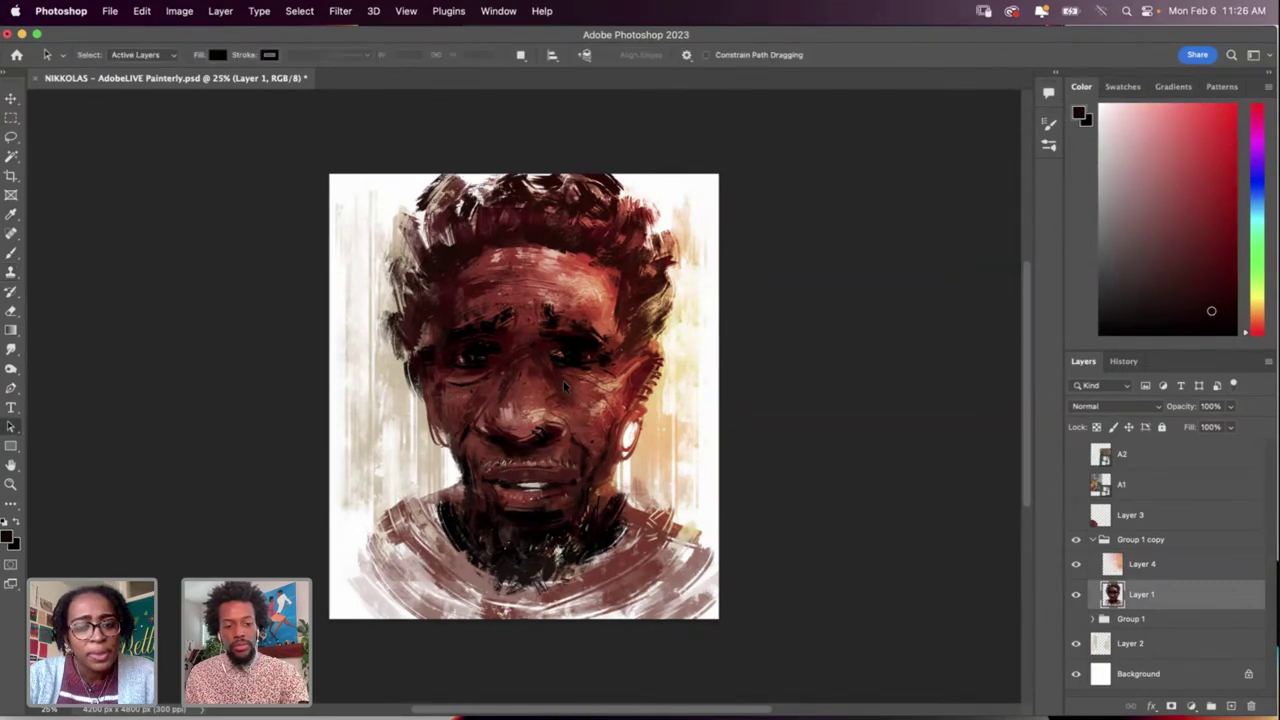
key("s")
right_click(565, 374)
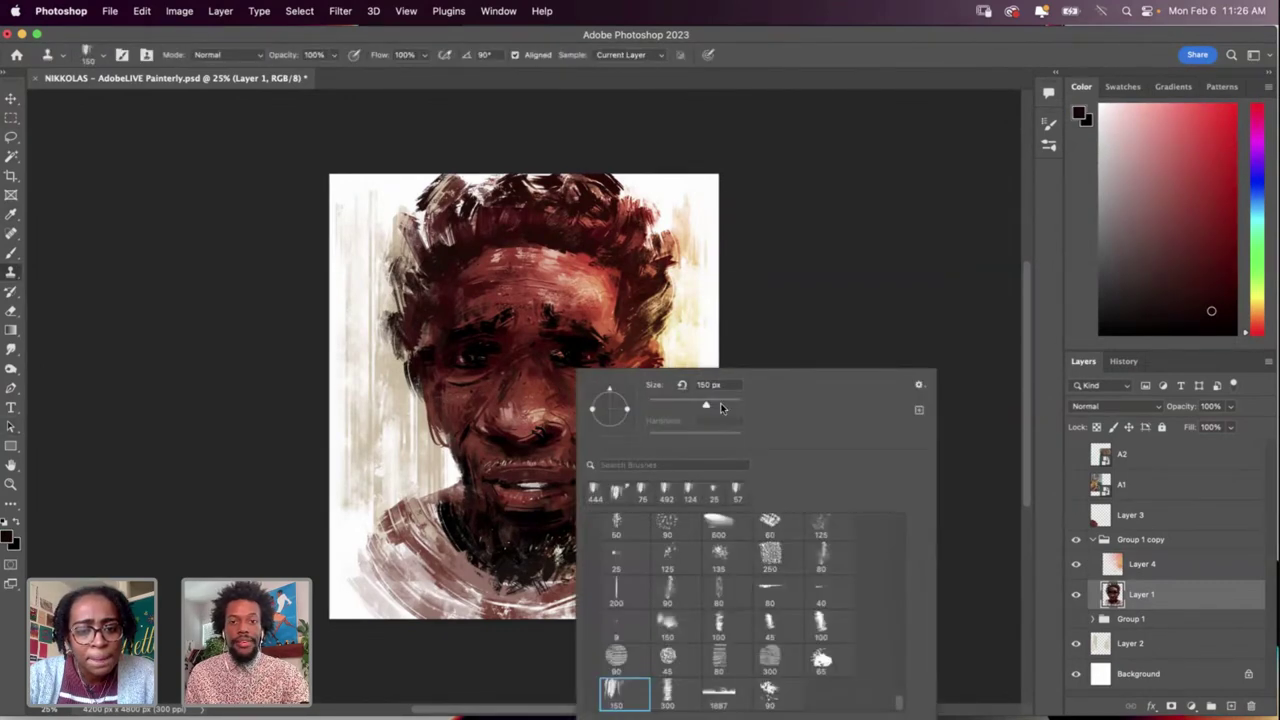
key("Return")
Step: Define a Clone Stamp source between the eyebrows and clone it across the inner part of the eye nearer the earring
left_click(565, 362)
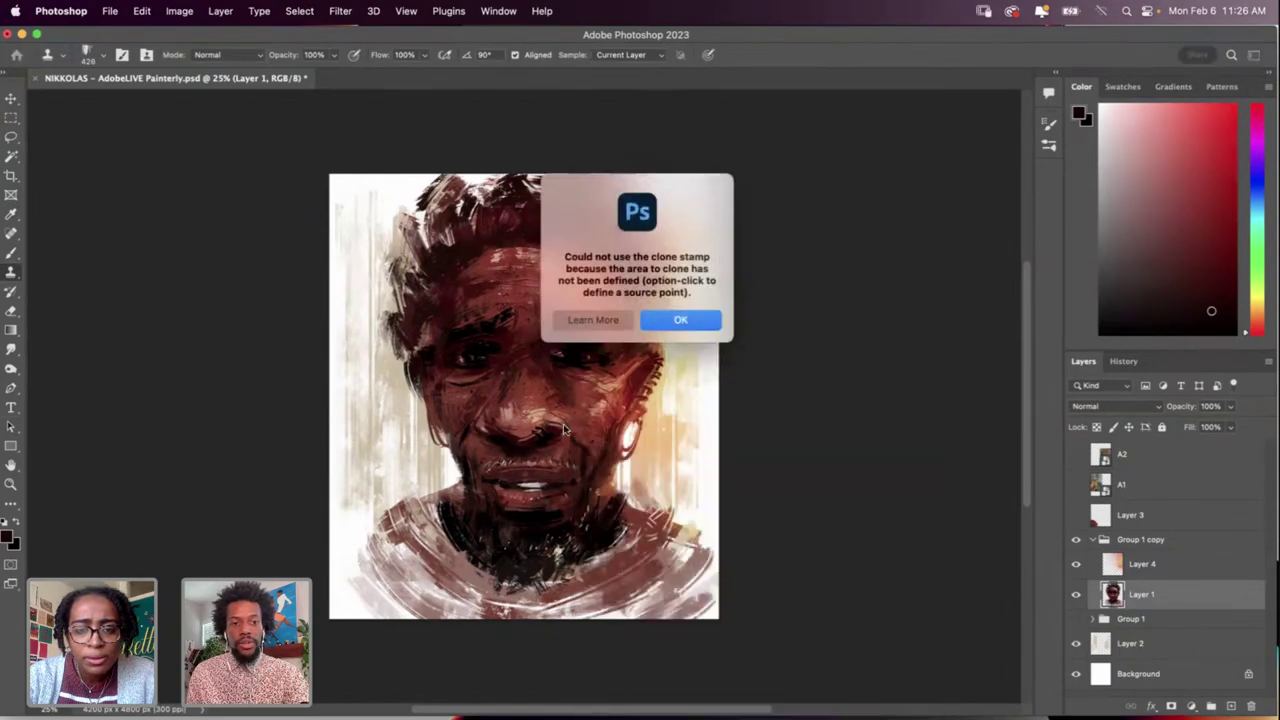
left_click(678, 320)
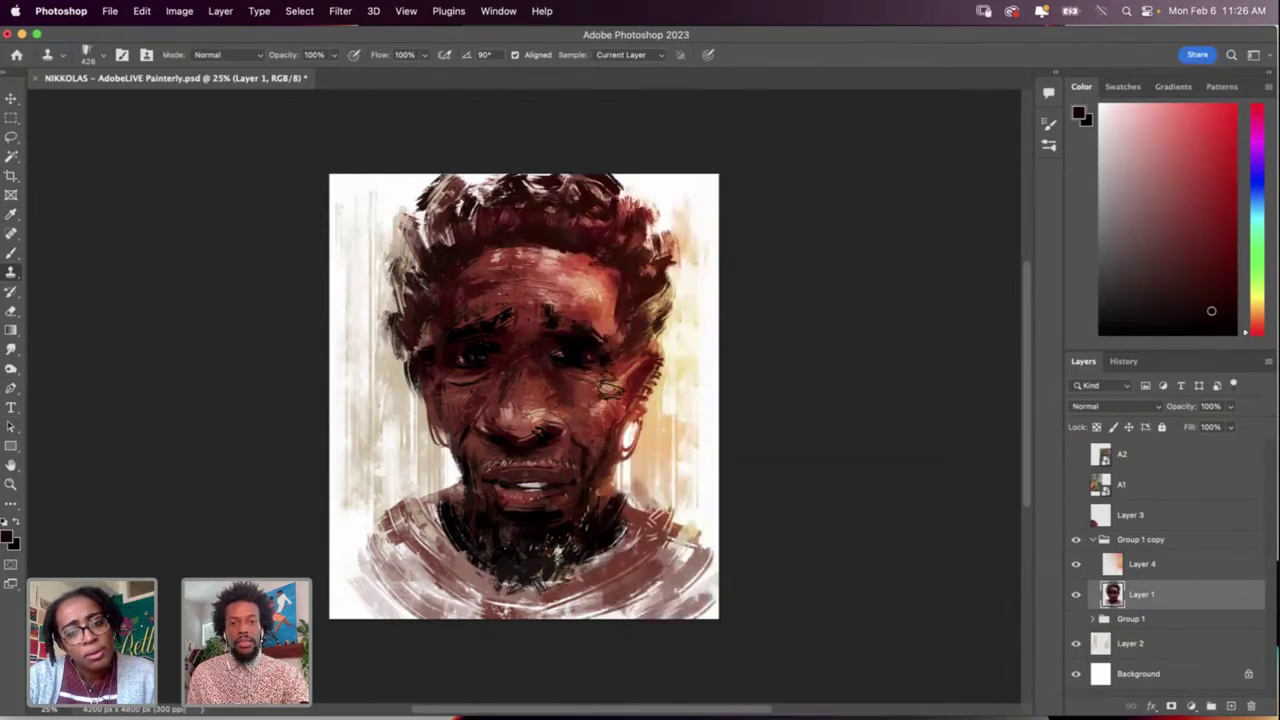
left_click(529, 340, "alt")
mouse_move(541, 350)
left_mouse_down()
mouse_move(535, 339)
mouse_move(553, 358)
mouse_move(578, 356)
left_mouse_up()
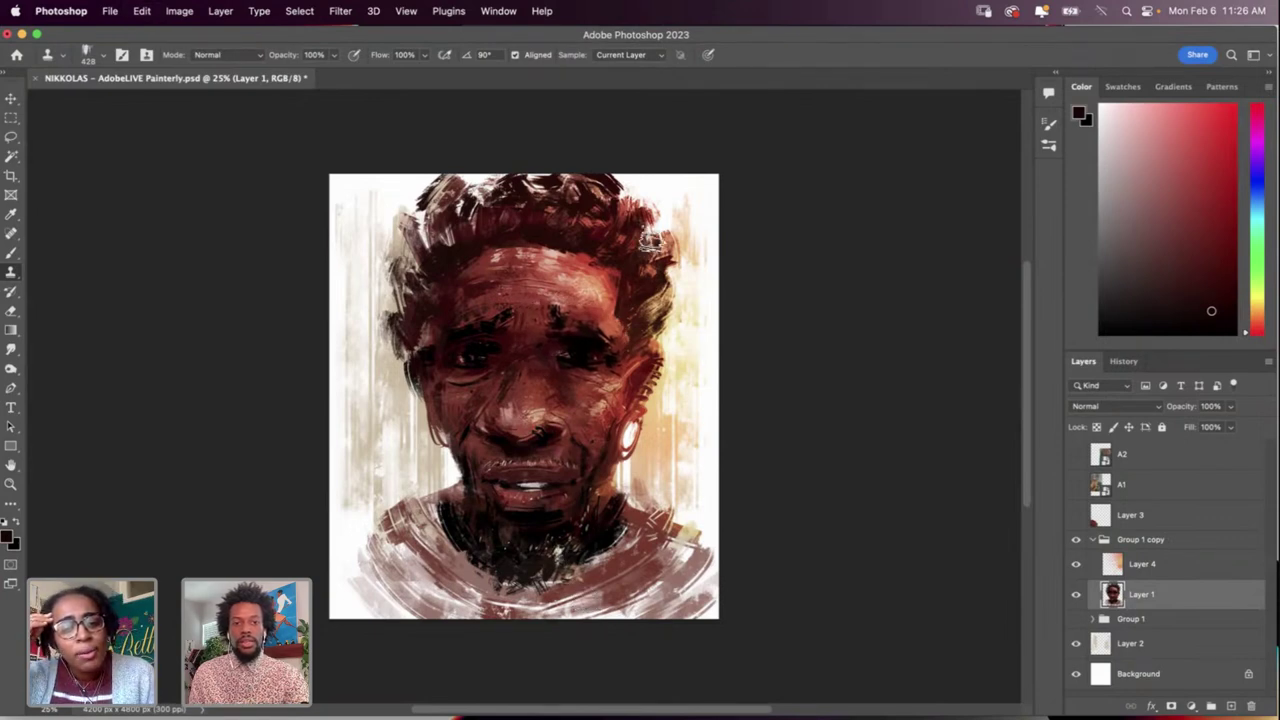
Step: Try cloning dark curls from the hairline onto both outer sides of the hair, and undo the clone strokes
key("i")
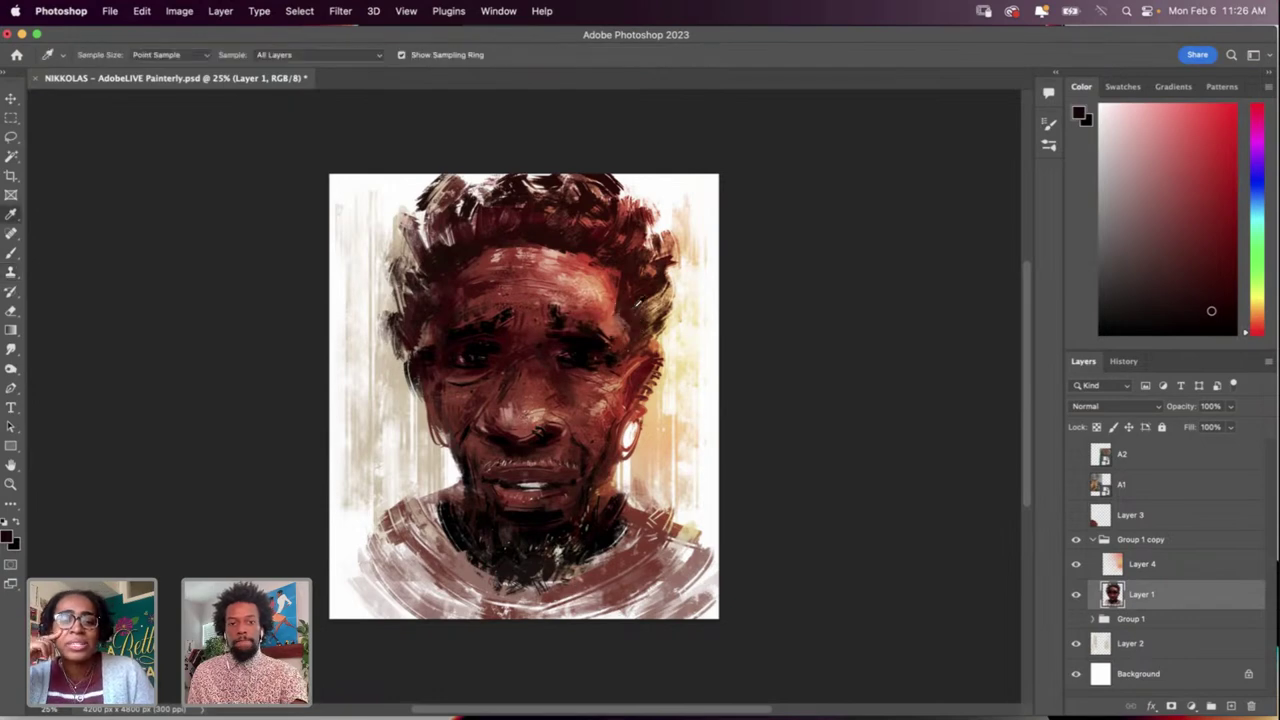
key("s")
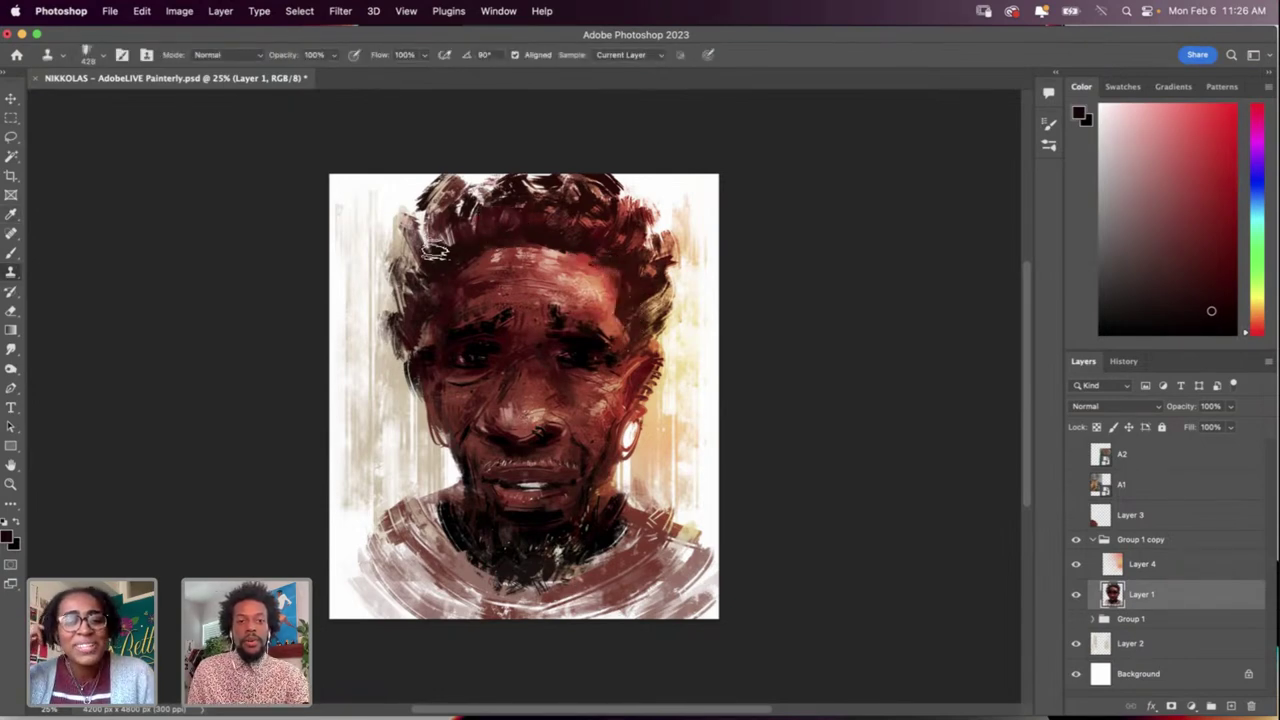
left_click(422, 252, "alt")
left_click_drag(394, 306, 376, 332)
mouse_move(632, 240)
left_mouse_down()
mouse_move(665, 268)
mouse_move(655, 395)
mouse_move(656, 316)
mouse_move(676, 326)
mouse_move(678, 365)
mouse_move(656, 408)
mouse_move(635, 252)
mouse_move(653, 200)
mouse_move(668, 245)
left_mouse_up()
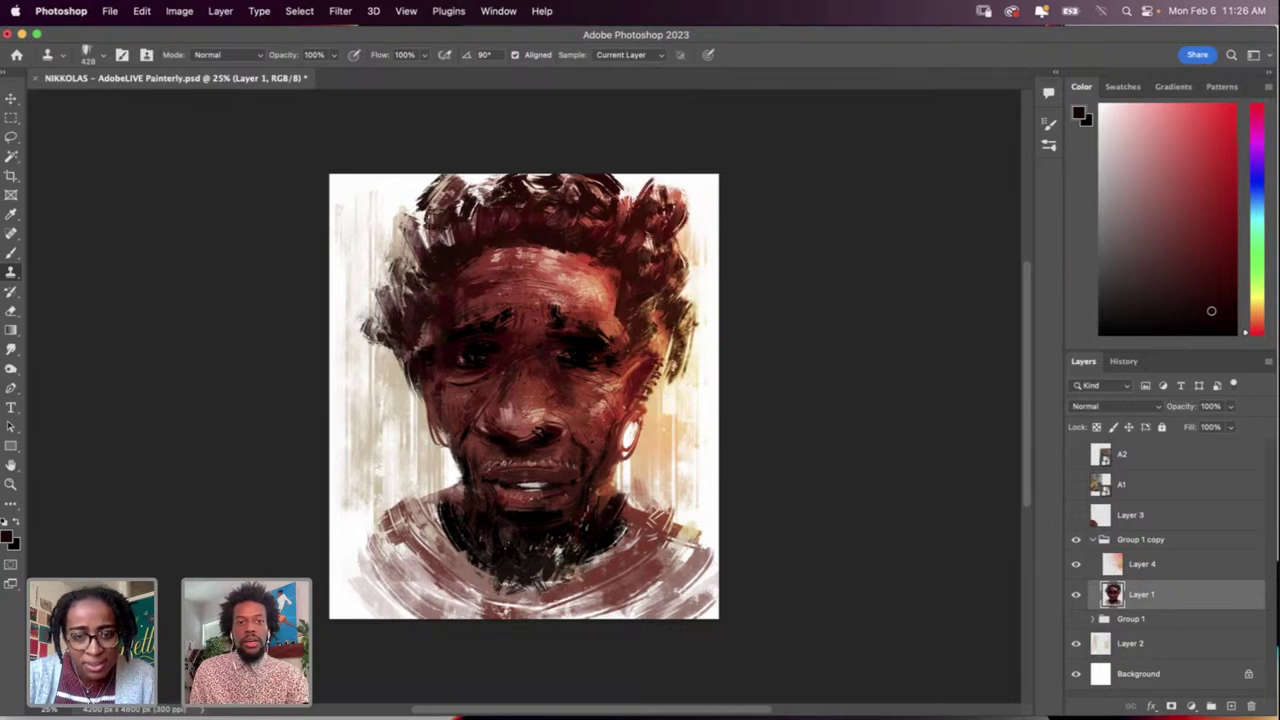
mouse_move(434, 216)
left_mouse_down()
mouse_move(421, 187)
mouse_move(382, 226)
left_mouse_up()
key("super+z")
key("super+z")
key("super+z")
key("super+z")
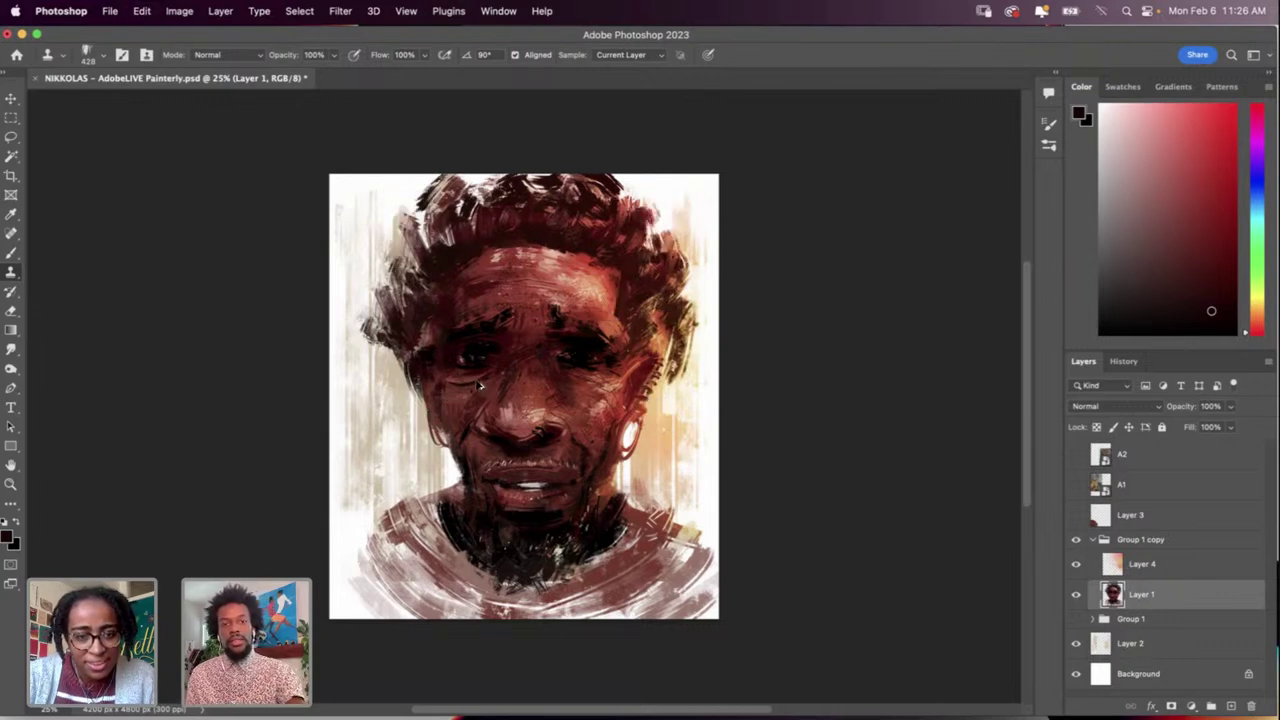
key("super+z")
key("super+z")
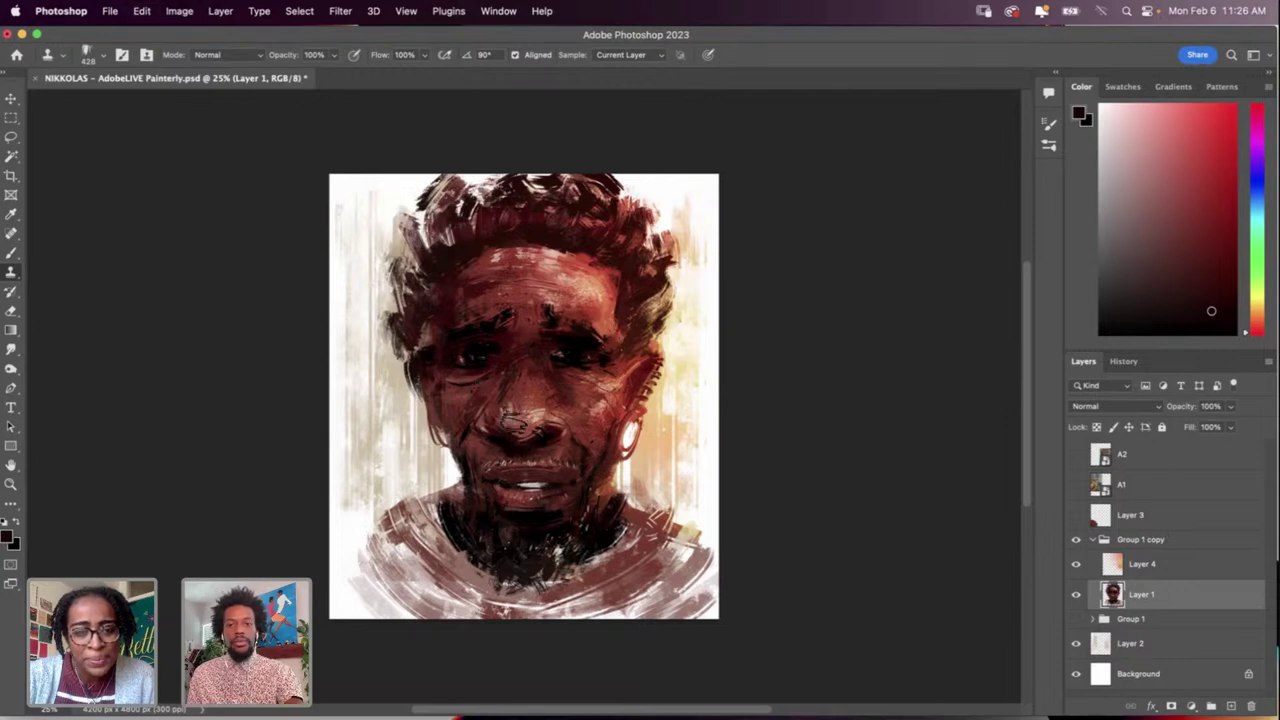
Step: Restore the first Clone Stamp state from the document history and return to the layer list
left_click(1140, 361)
left_click(1116, 621)
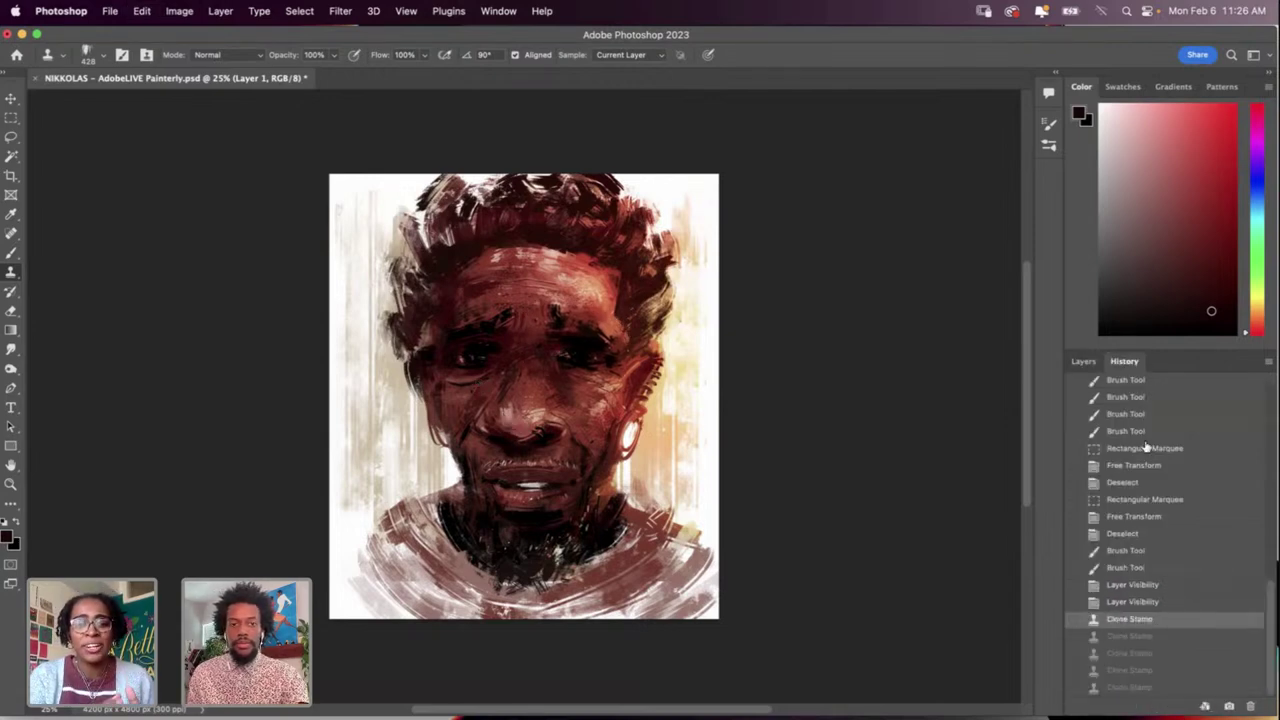
left_click(1085, 362)
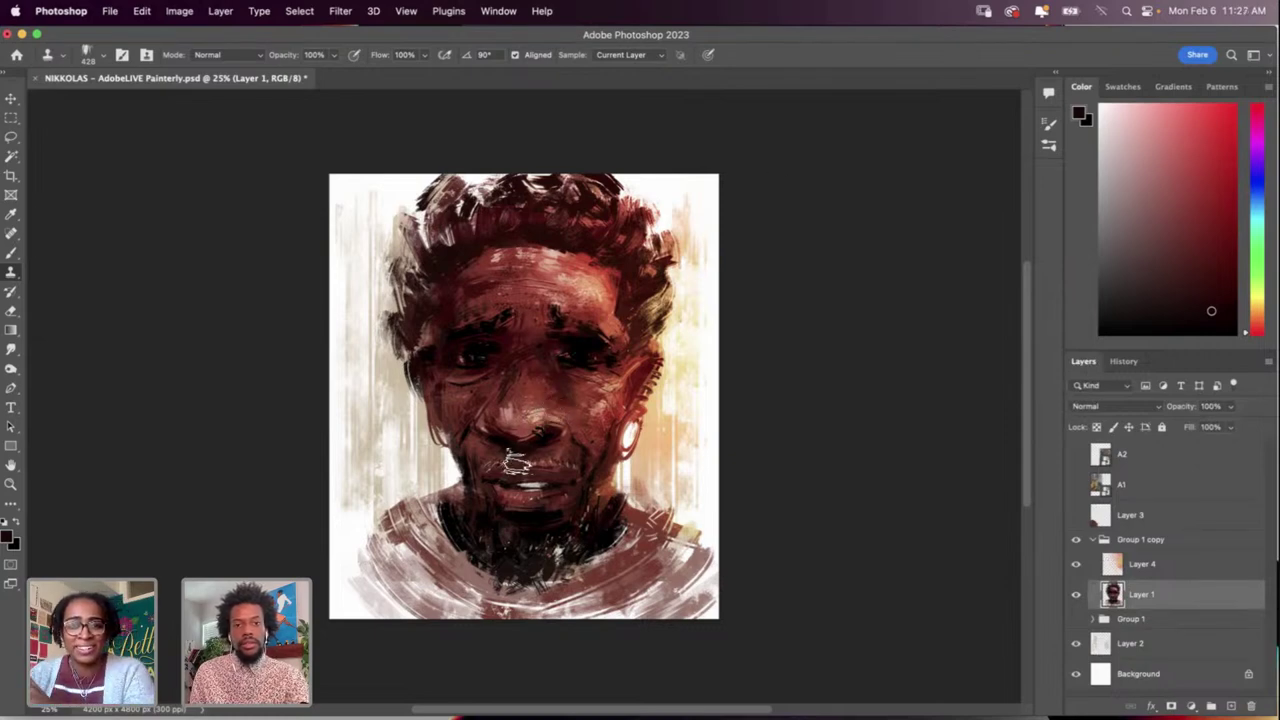
Step: Try cloning the eye onto the middle of the forehead, toggle the result for comparison and undo it
key("i")
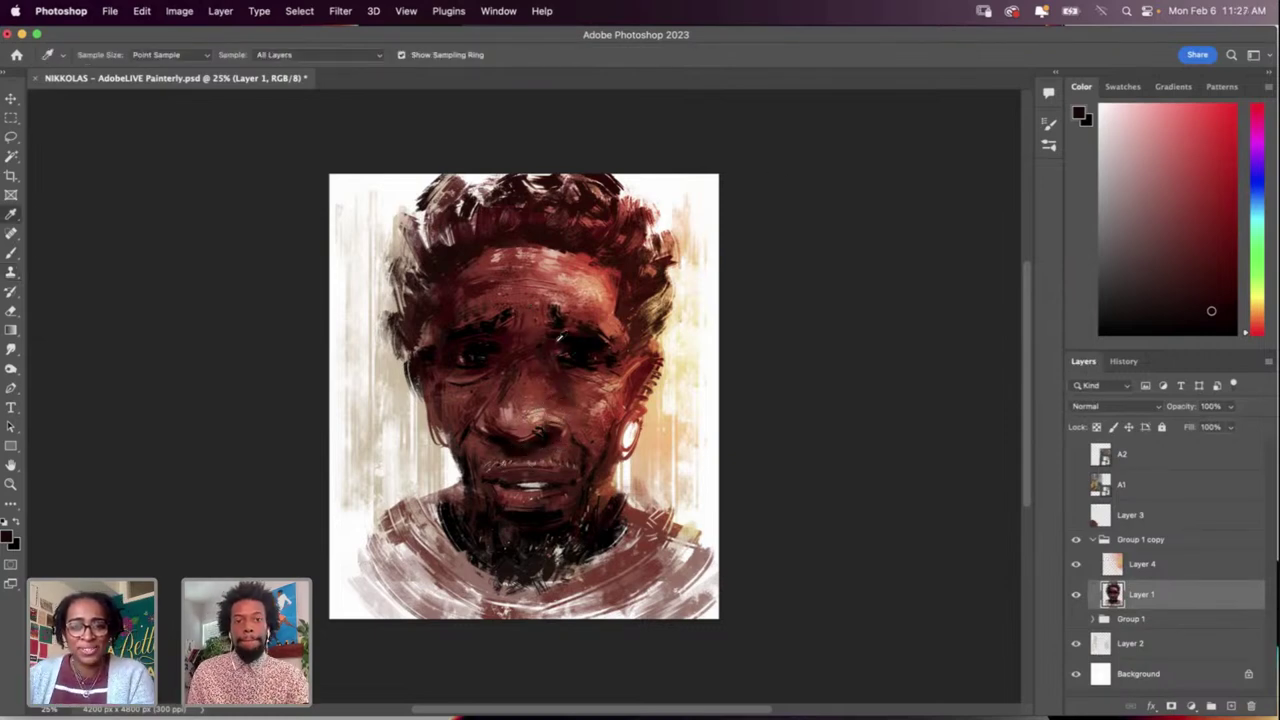
key("s")
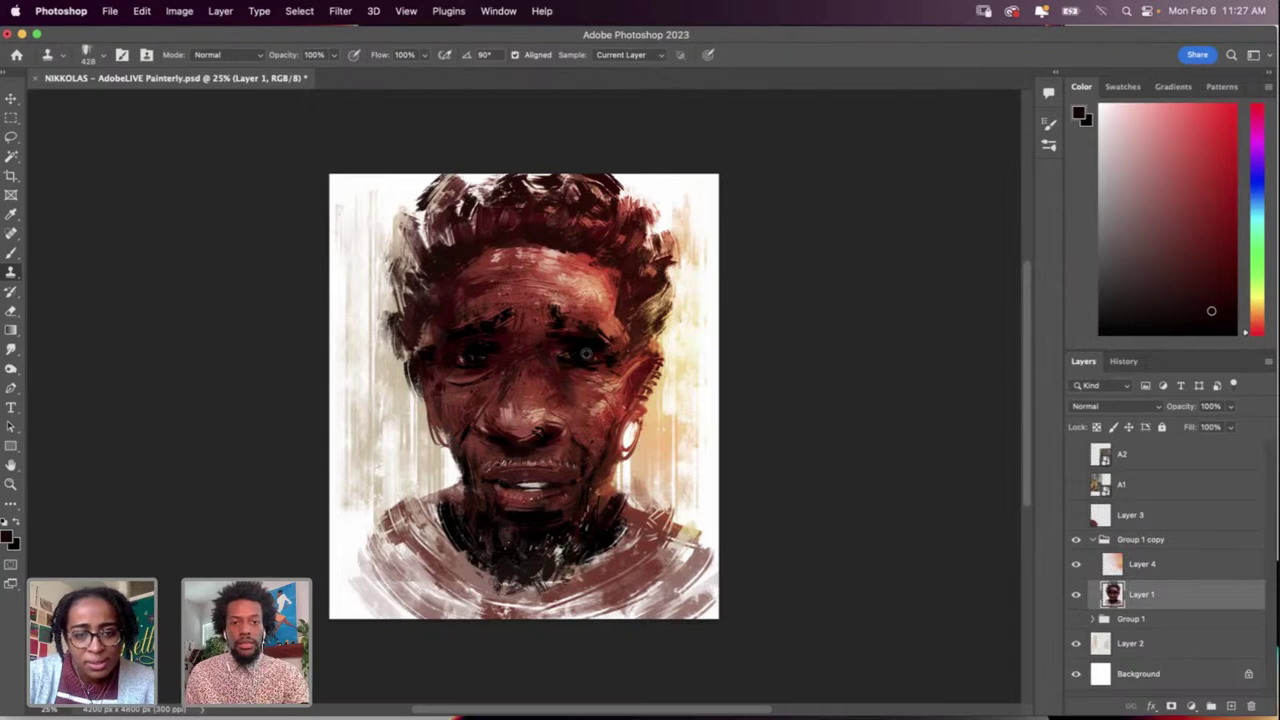
left_click(575, 353, "alt")
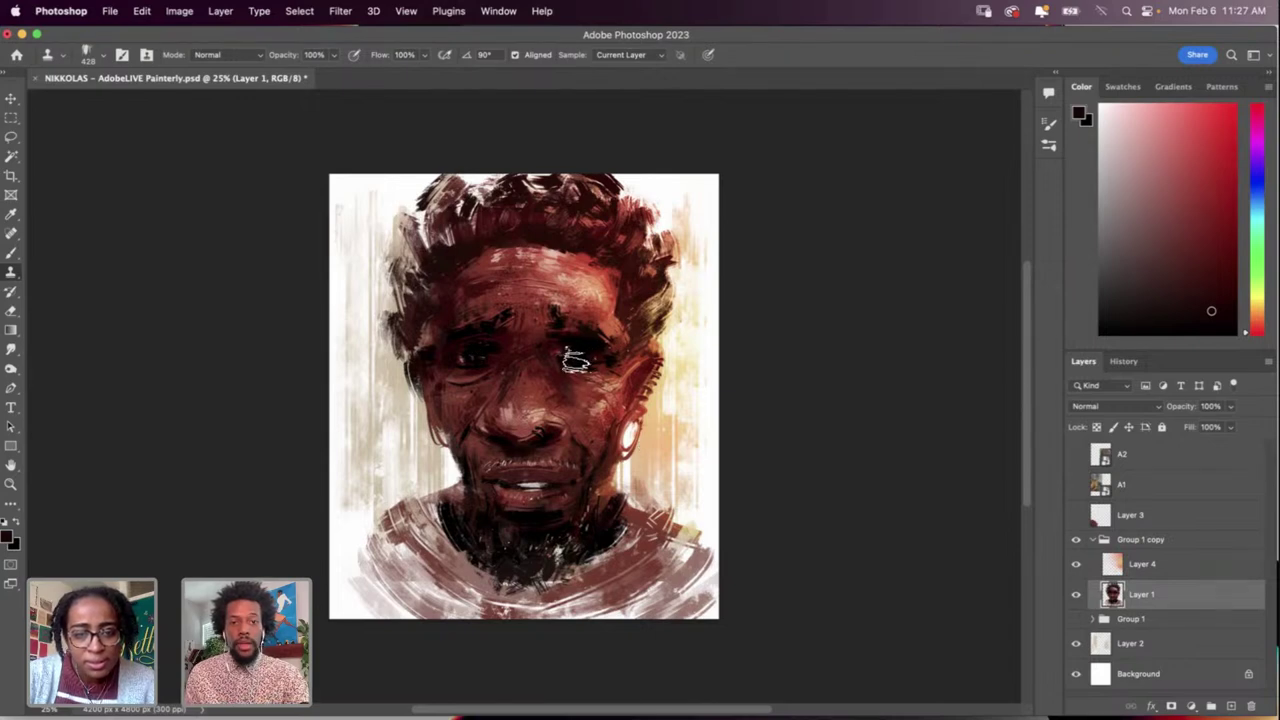
left_click_drag(509, 286, 530, 265)
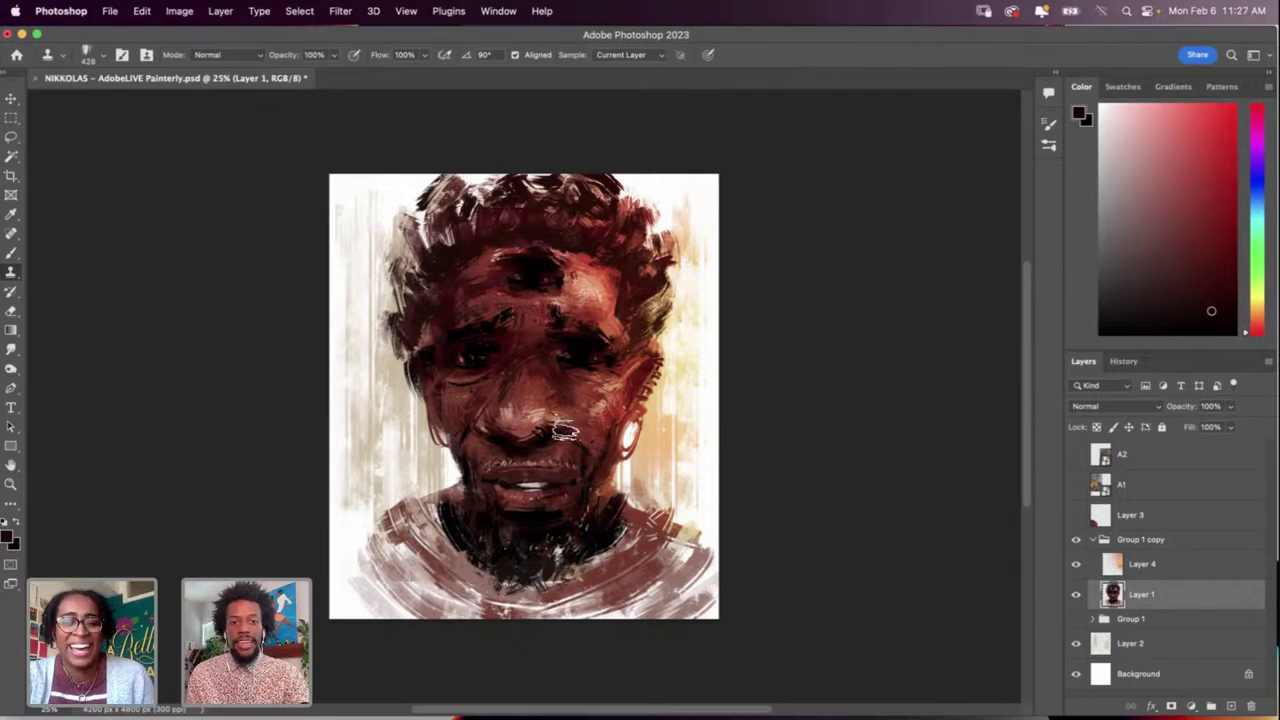
key("super+z")
key("super+shift+z")
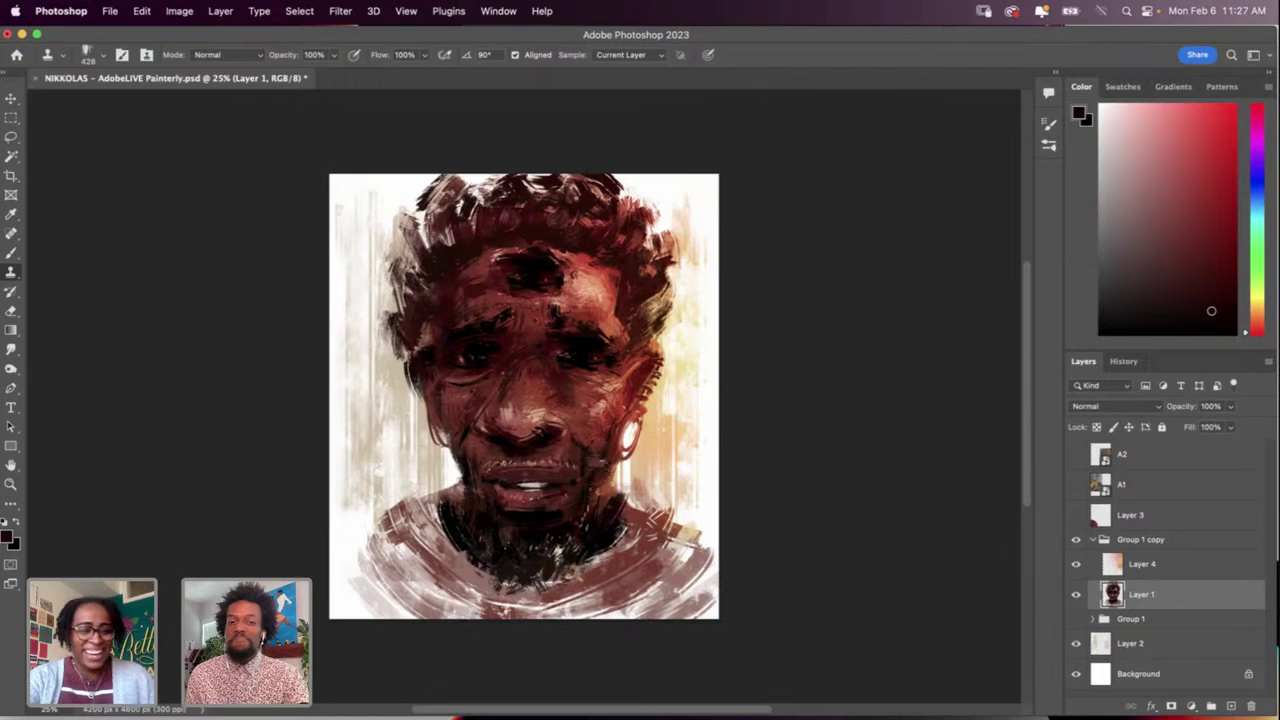
key("super+z")
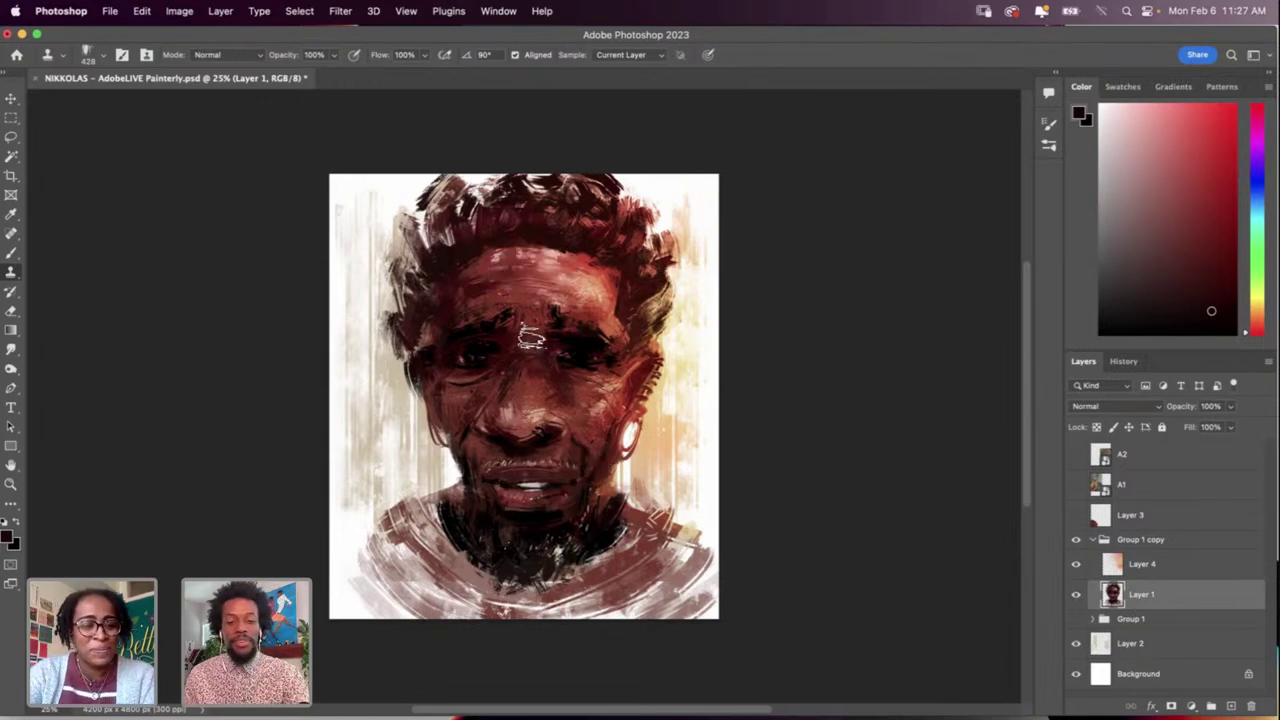
Step: Sample a near-black brown beside the ear and brush a small hair tuft on the outer side of that ear
key("i")
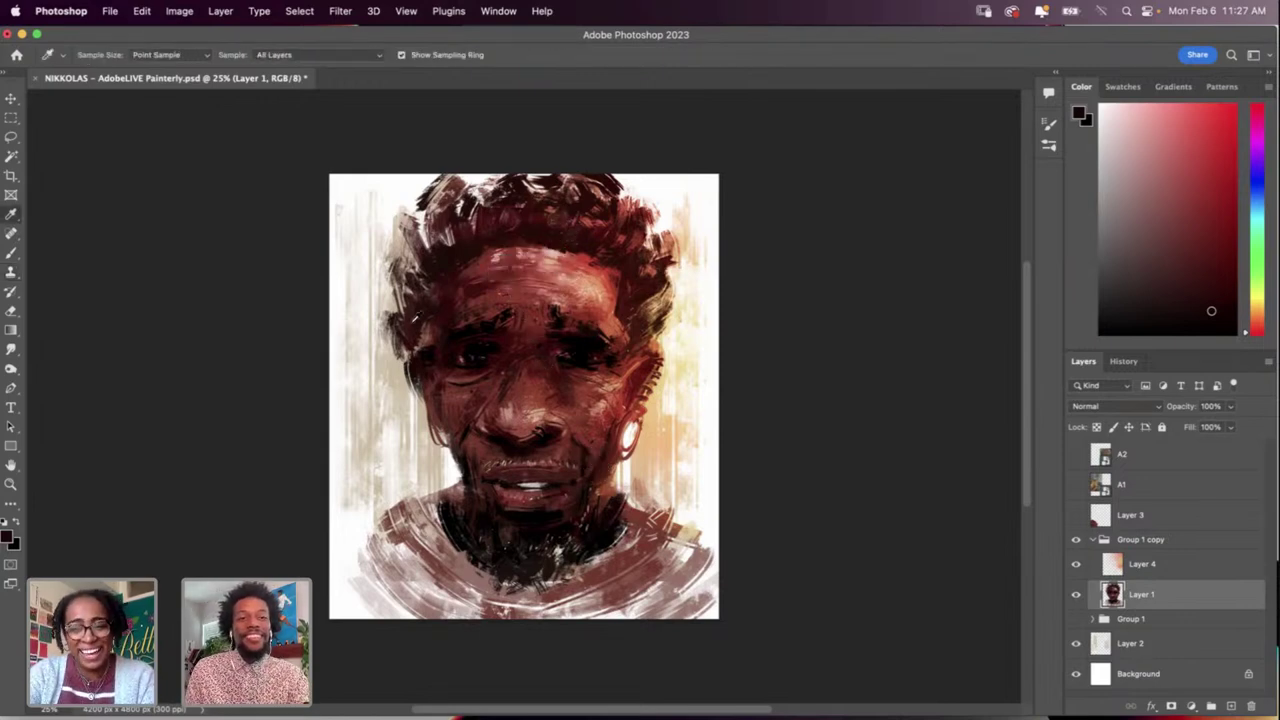
left_click(418, 361)
key("b")
left_click_drag(402, 382, 436, 428)
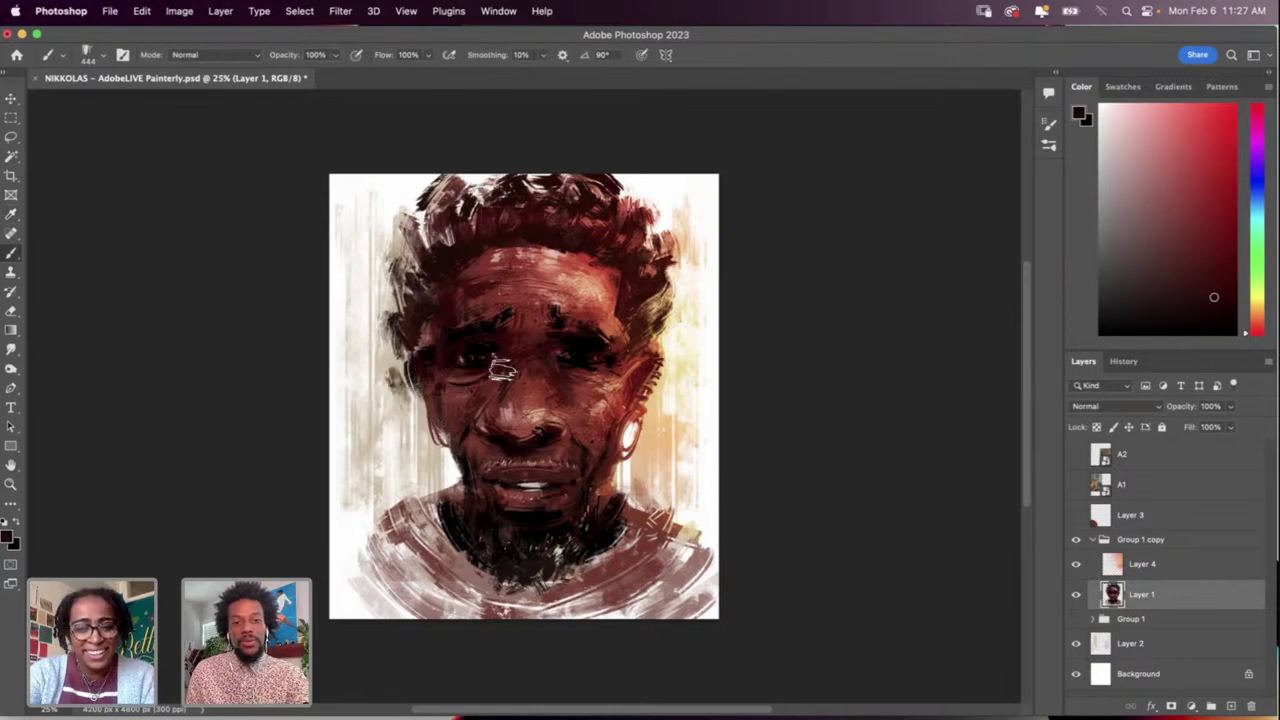
Step: Try a dark reddish-brown hair tuft beside the hair above the earring, using a color sampled from the hair, and undo it
key("i")
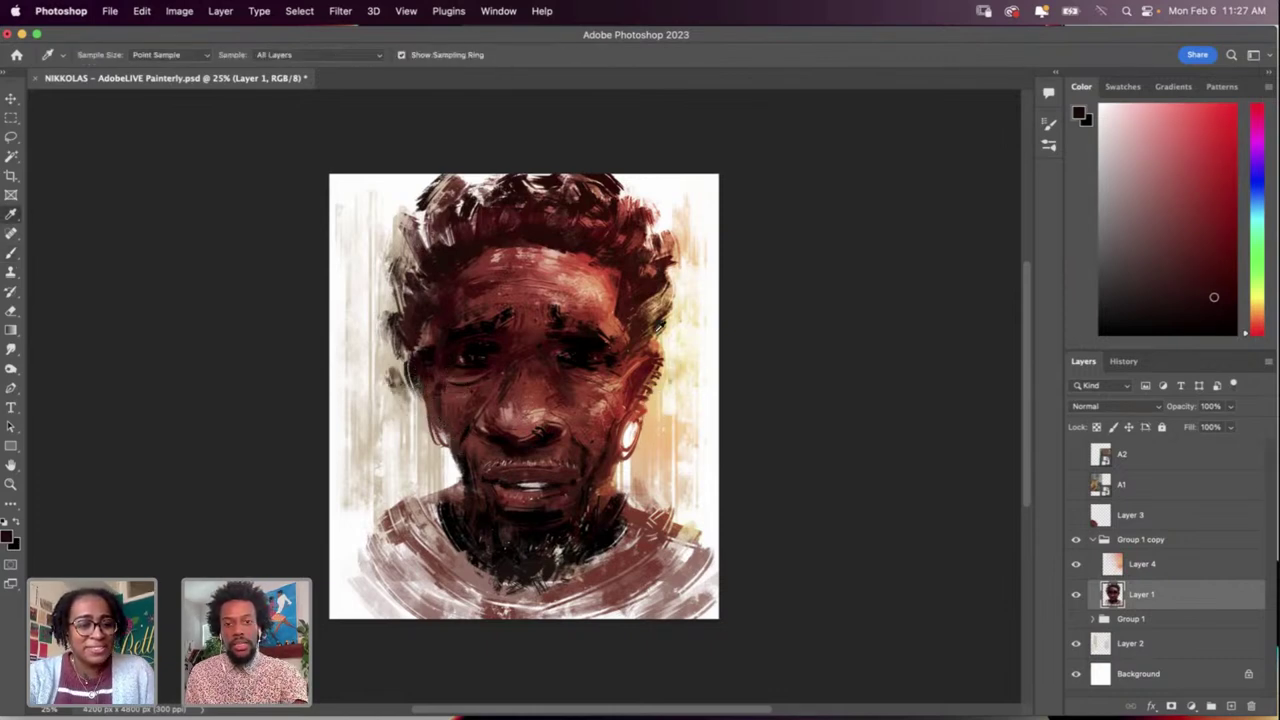
left_click(668, 286, "alt")
mouse_move(680, 308)
left_mouse_down()
mouse_move(649, 372)
mouse_move(674, 343)
left_mouse_up()
key("super+z")
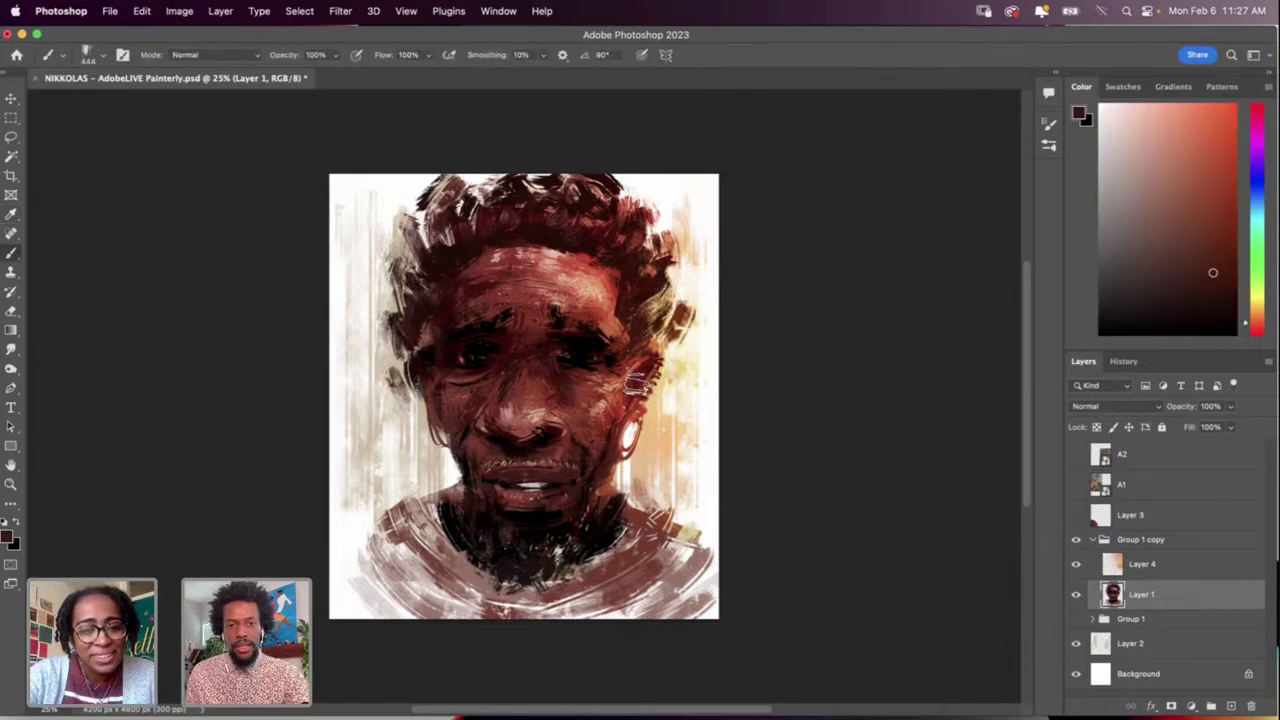
key("super+z")
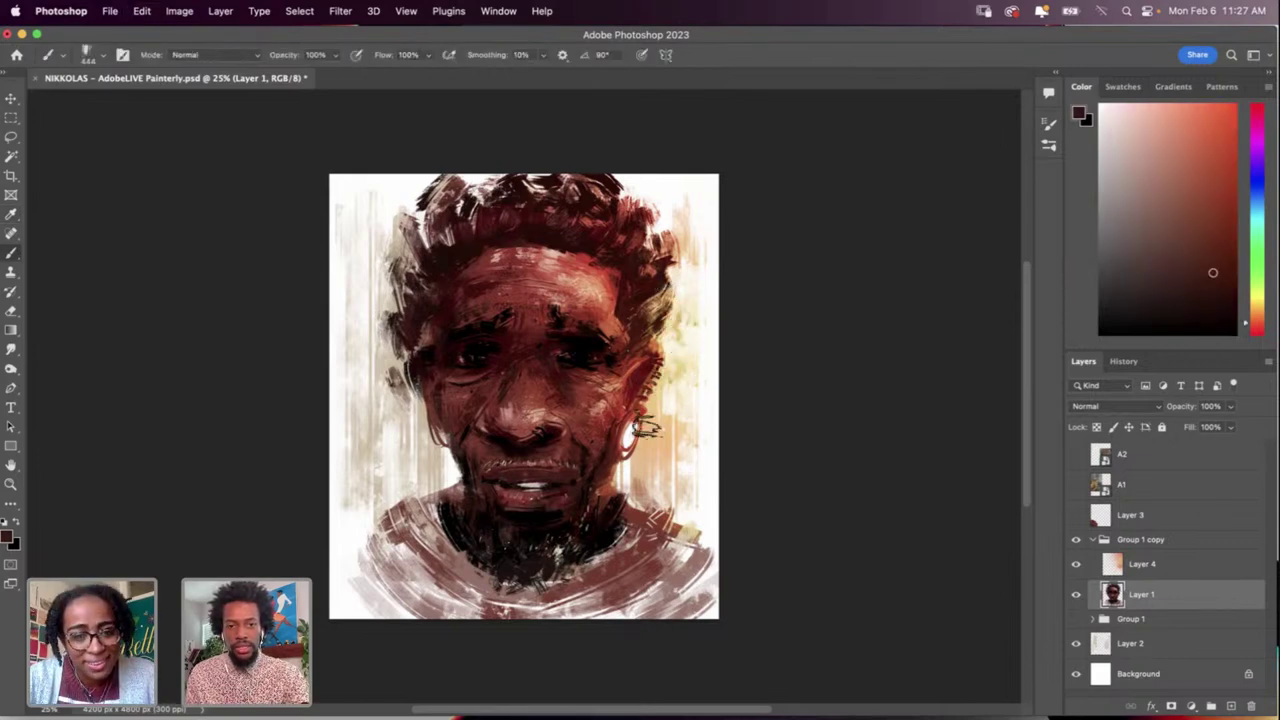
Step: Sample a muted reddish brown beside the ear and brush the shirt's shoulder edge below that ear, undoing the trial strokes
left_click(397, 212, "alt")
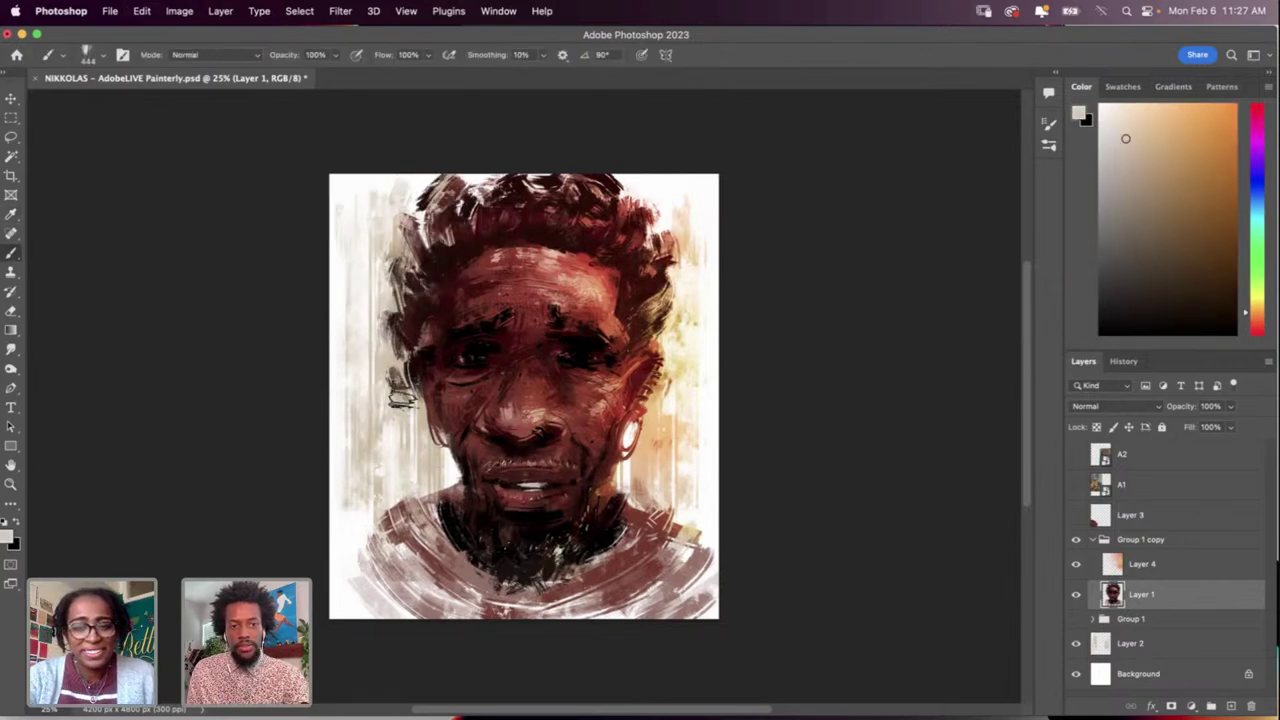
left_click(420, 398, "alt")
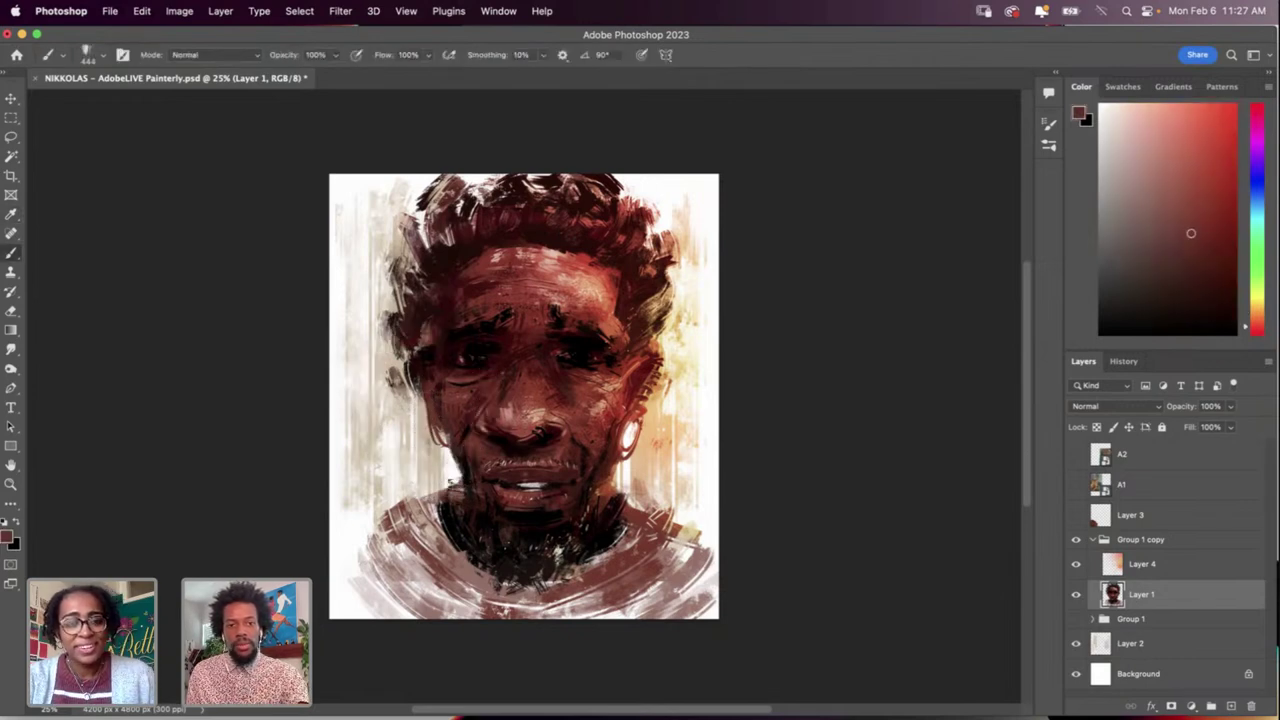
key("super+z")
left_click_drag(452, 482, 352, 520)
key("super+z")
key("super+z")
mouse_move(442, 483)
left_mouse_down()
mouse_move(350, 562)
mouse_move(362, 574)
left_mouse_up()
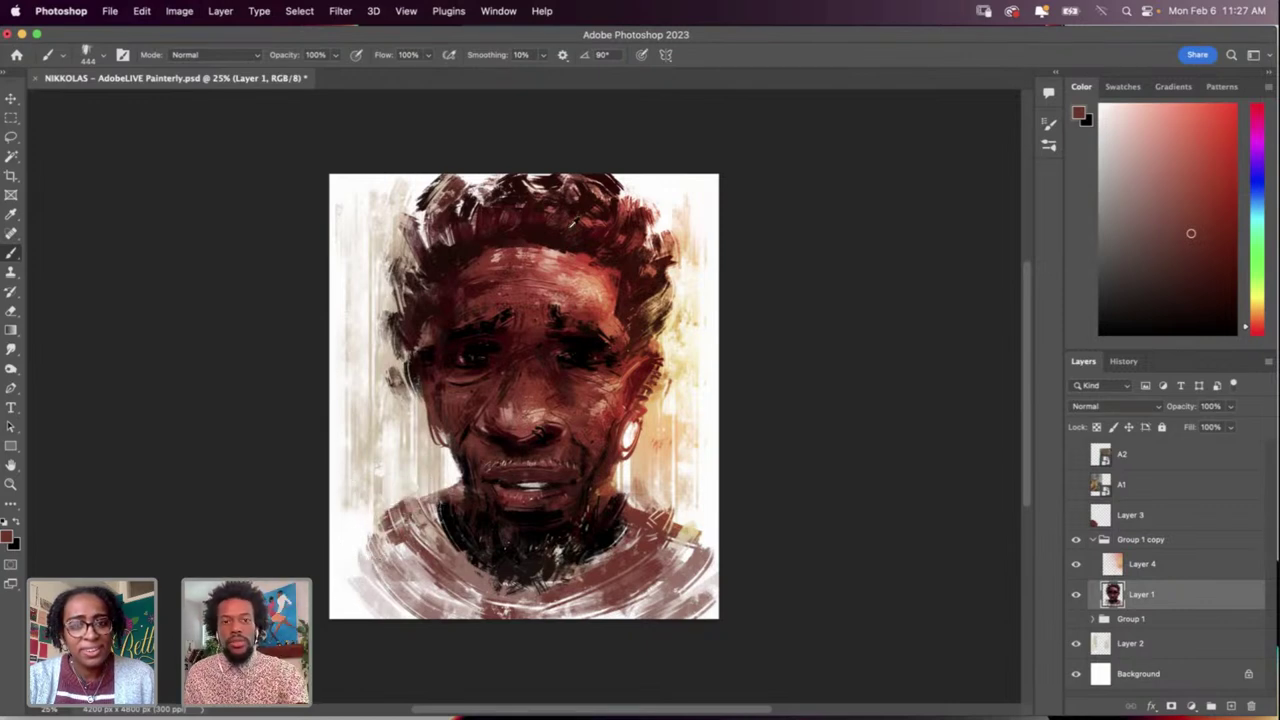
Step: Sample a near-black brown from the hair and dab tiny specks into the backdrop beside the hair with a 79 px brush
left_click(452, 255, "alt")
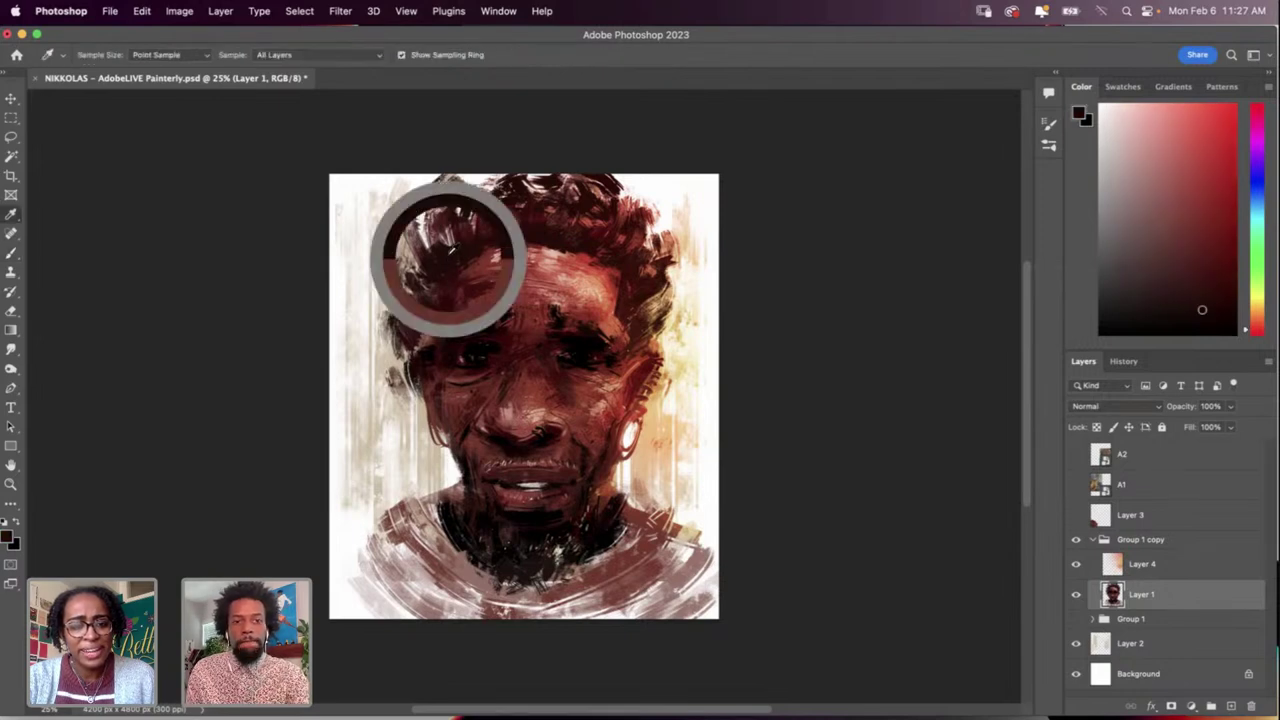
right_click(463, 278)
left_click(574, 308)
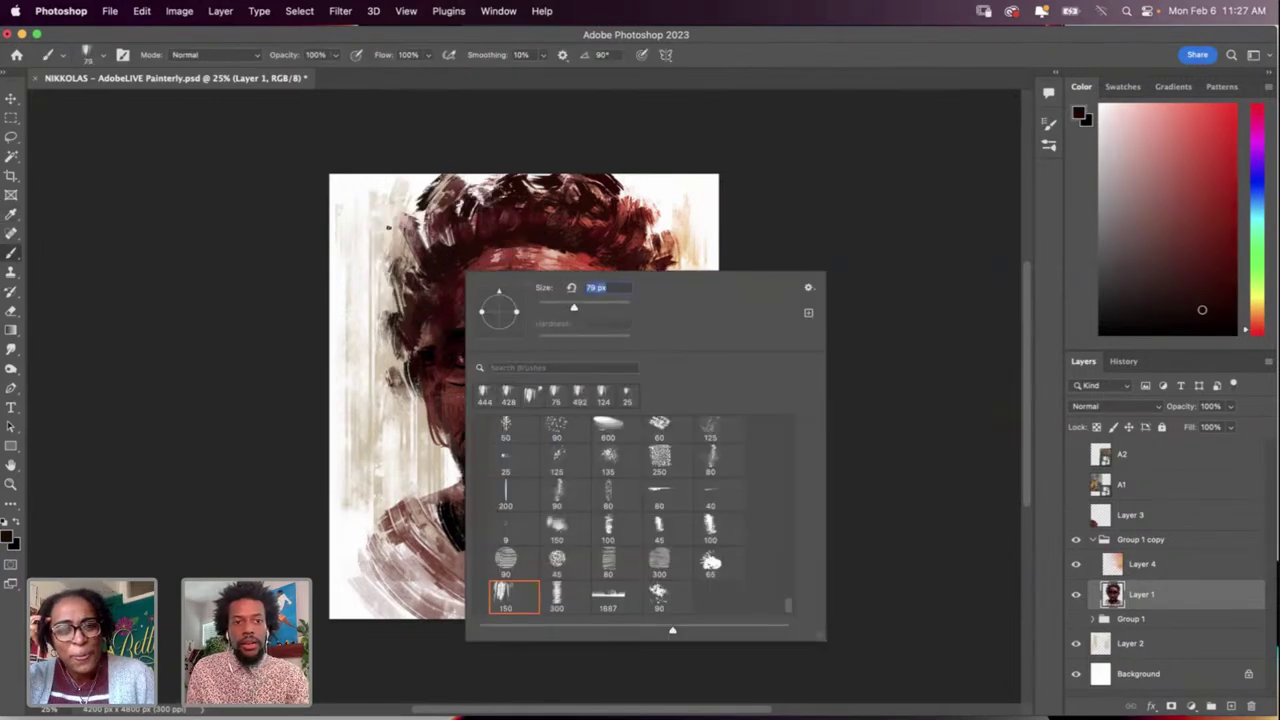
left_click(367, 260)
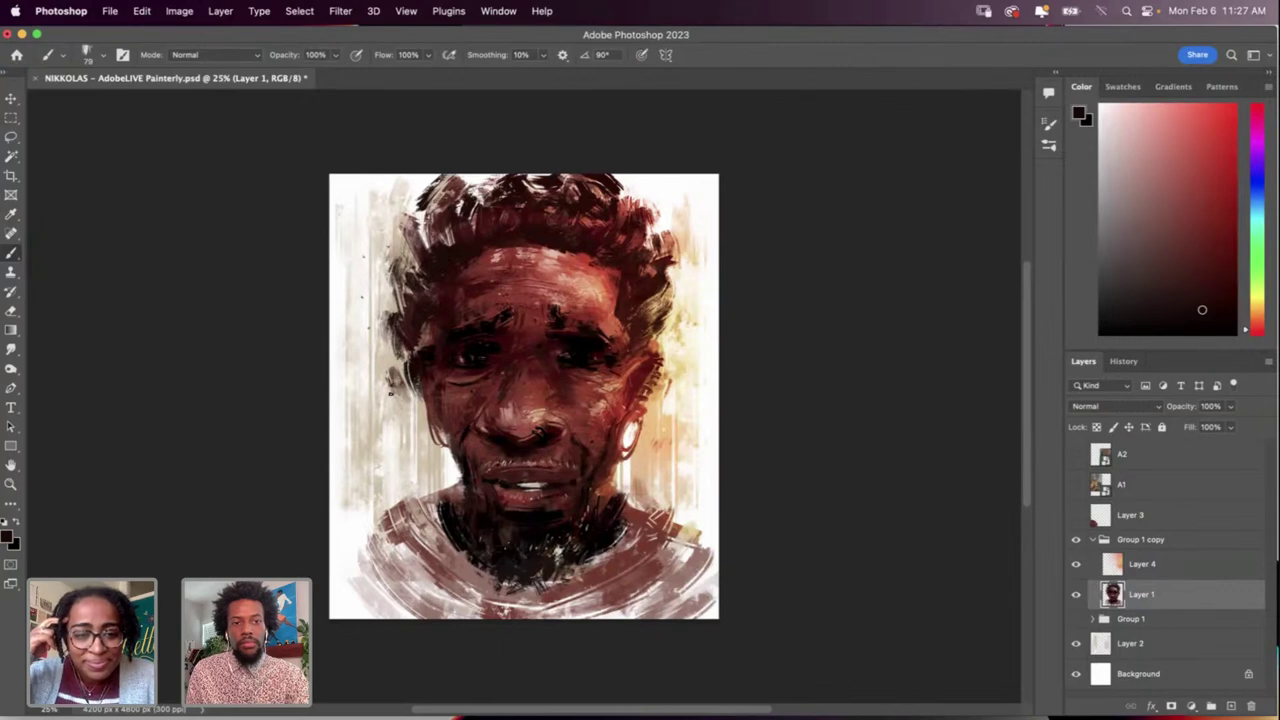
Step: Reset the default colors, make white the foreground color and set the brush size to 27 px
key("i")
right_click(450, 312)
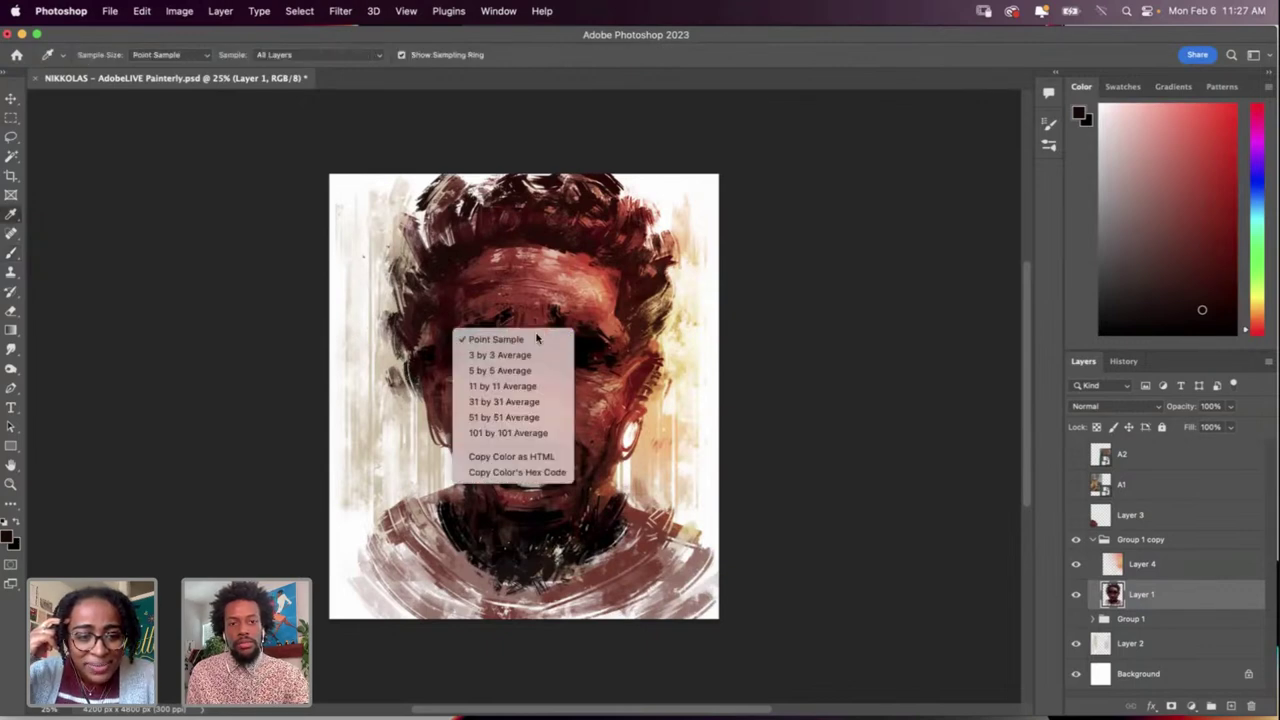
left_click(450, 317)
key("d")
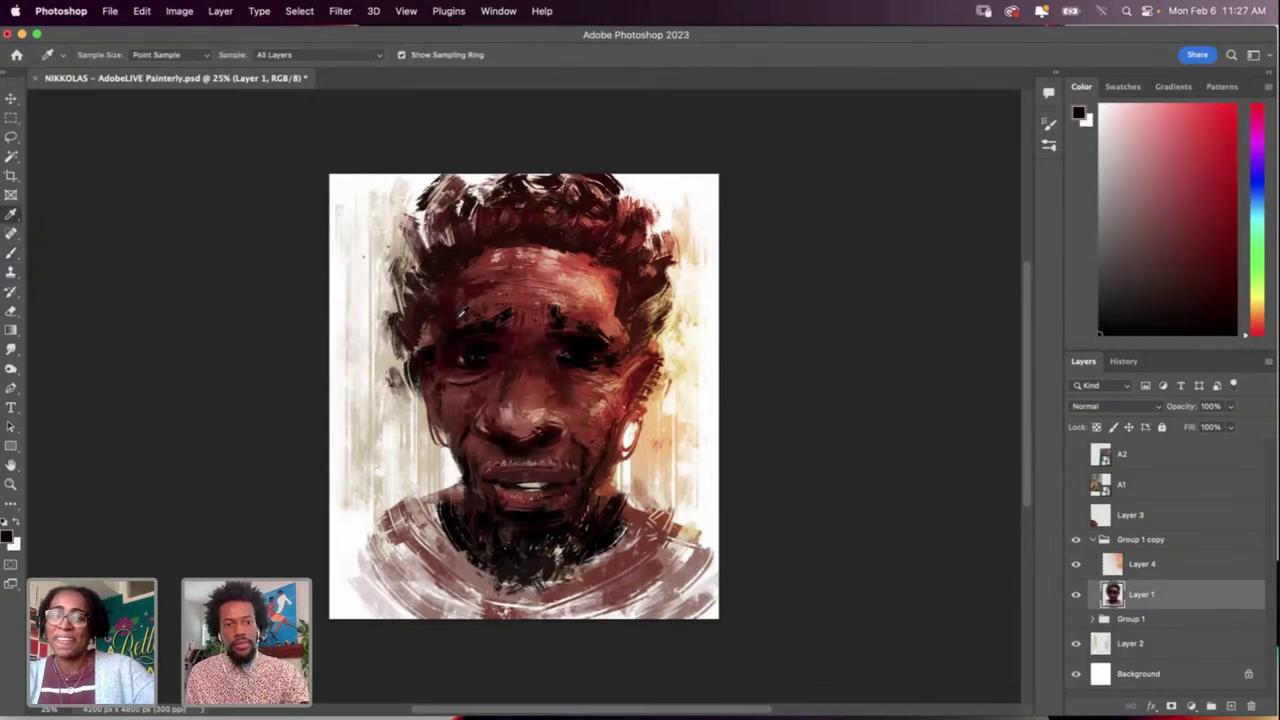
key("x")
key("b")
right_click(511, 304)
left_click(594, 336)
key("Return")
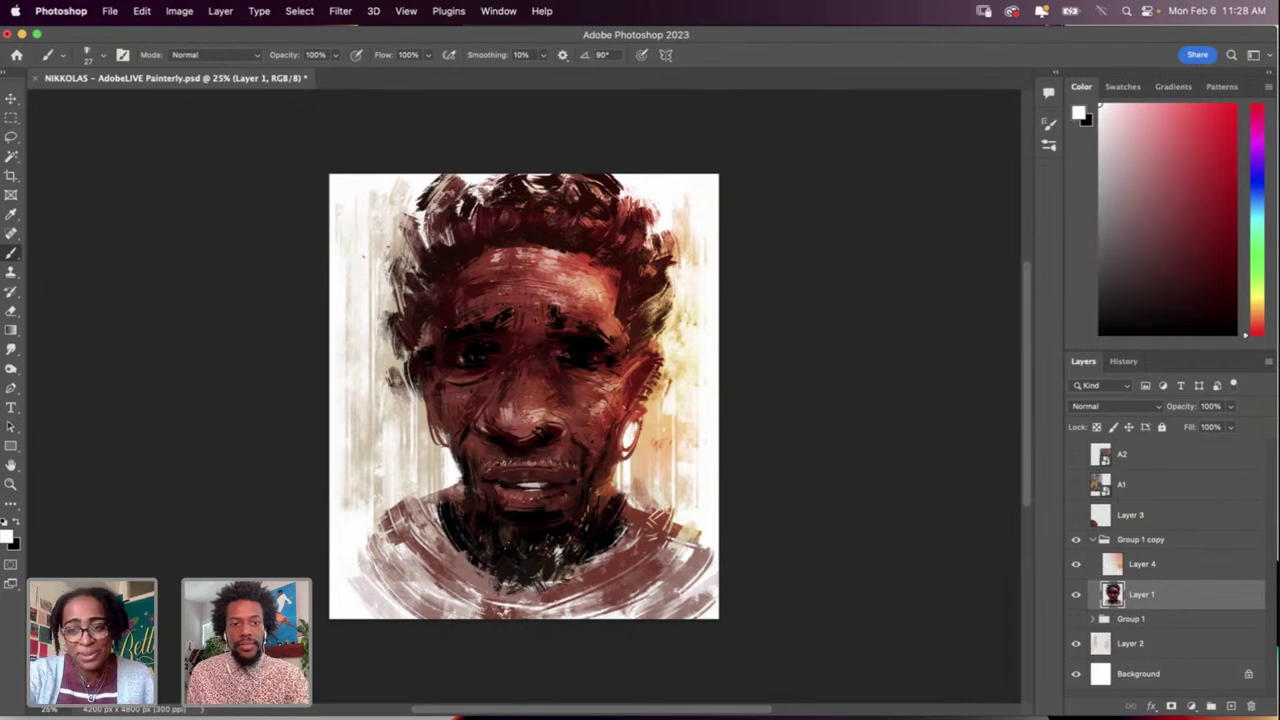
Step: Try small white strokes around the eyebrow on the pale-backdrop side of the face and undo each one
left_click_drag(457, 338, 469, 327)
key("super+z")
left_click(488, 309)
key("super+z")
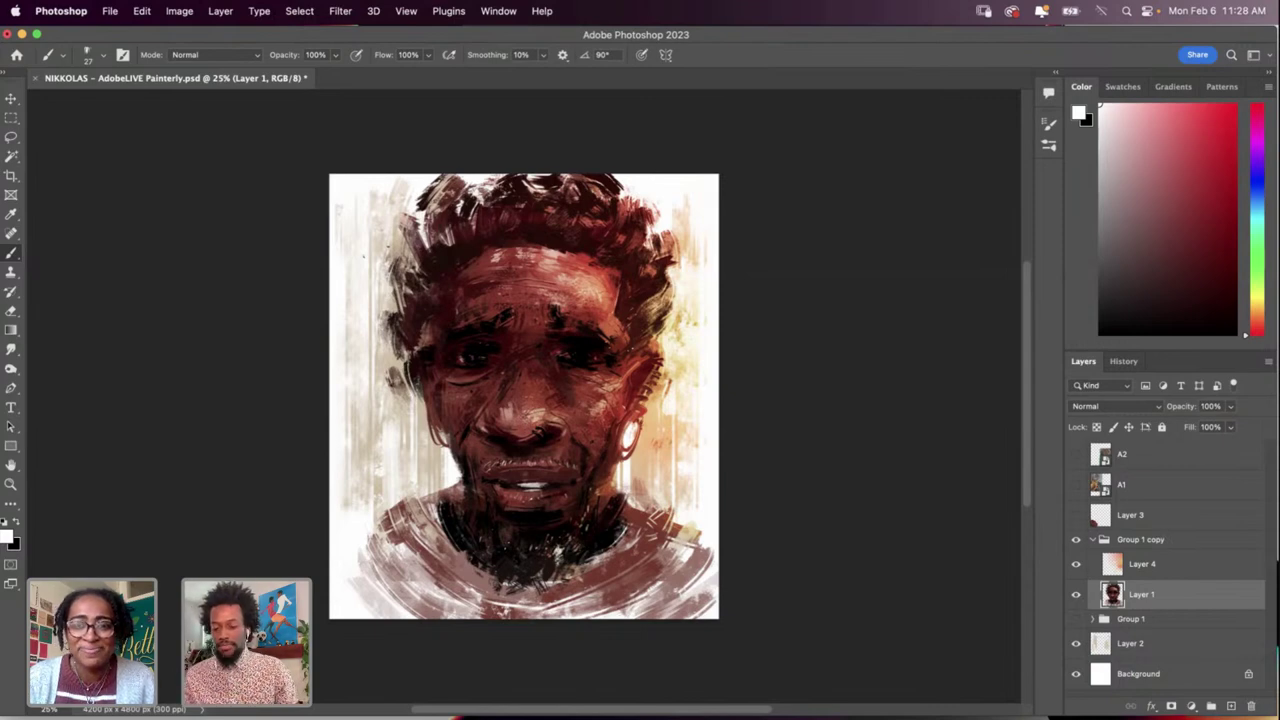
Step: Try a broad white stroke across the nose and cheeks with a 412 px brush and undo it
key("super+minus")
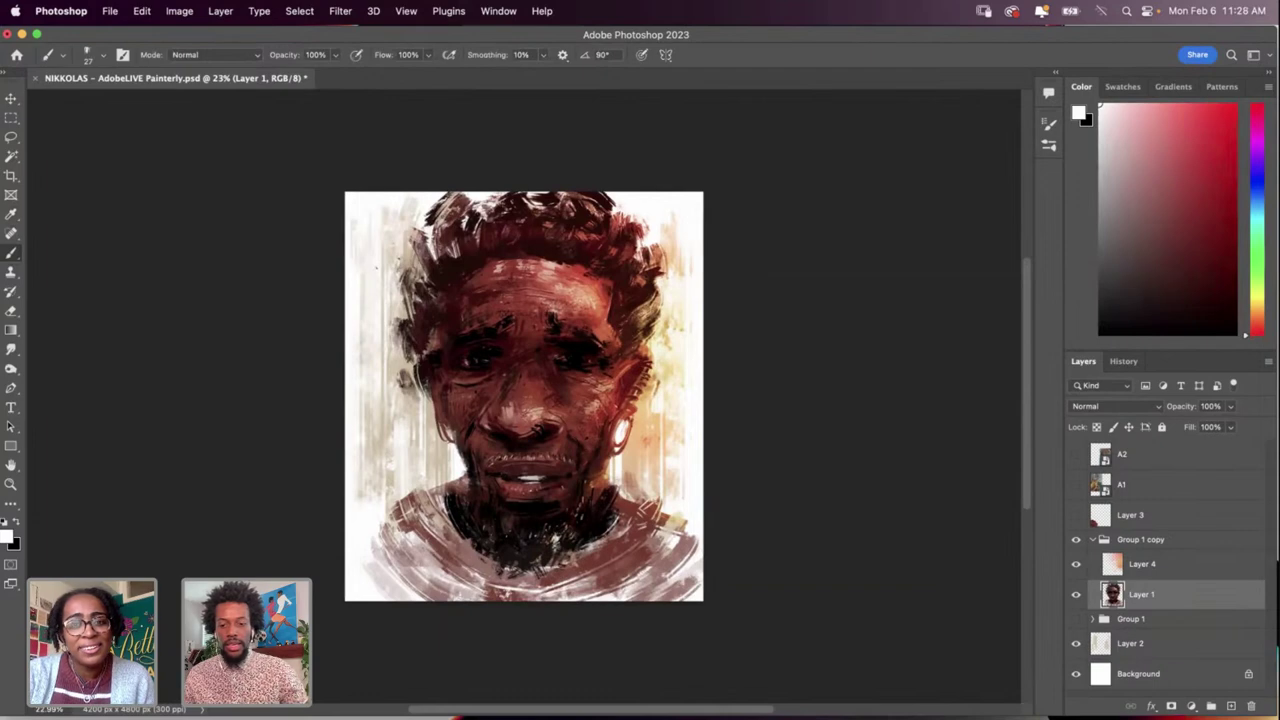
scroll(524, 396, "up", 1)
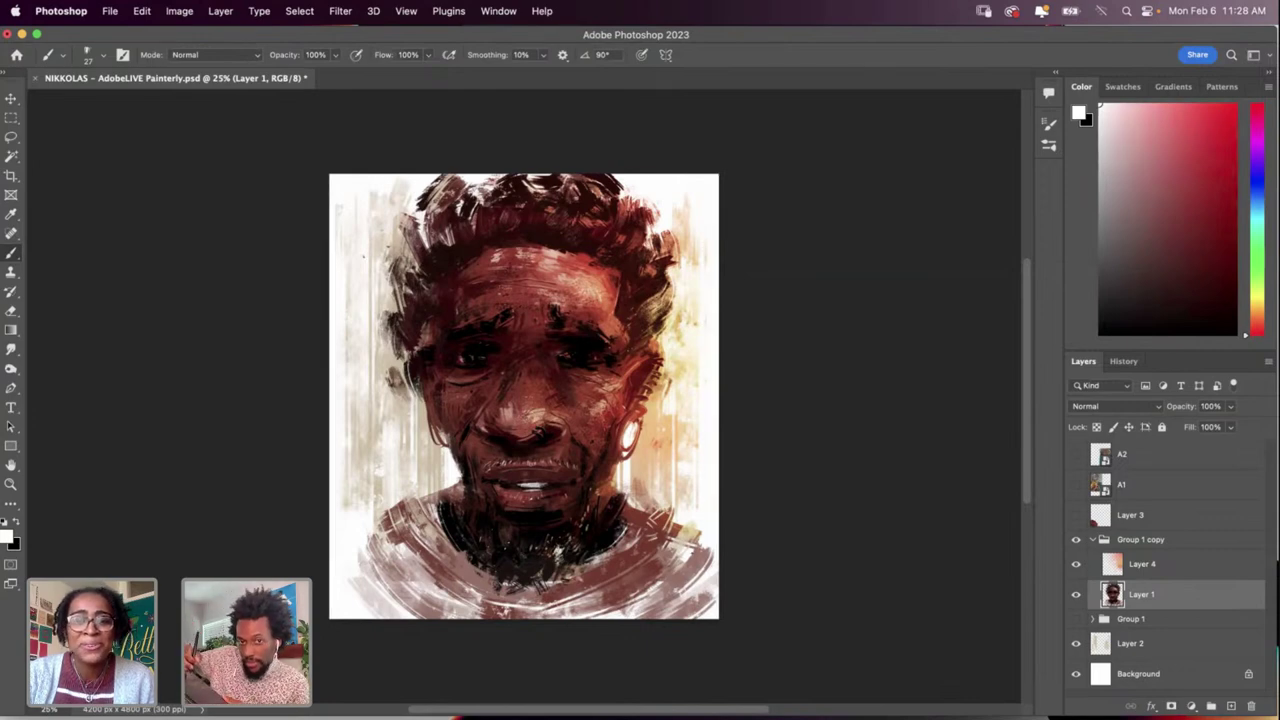
right_click(680, 388)
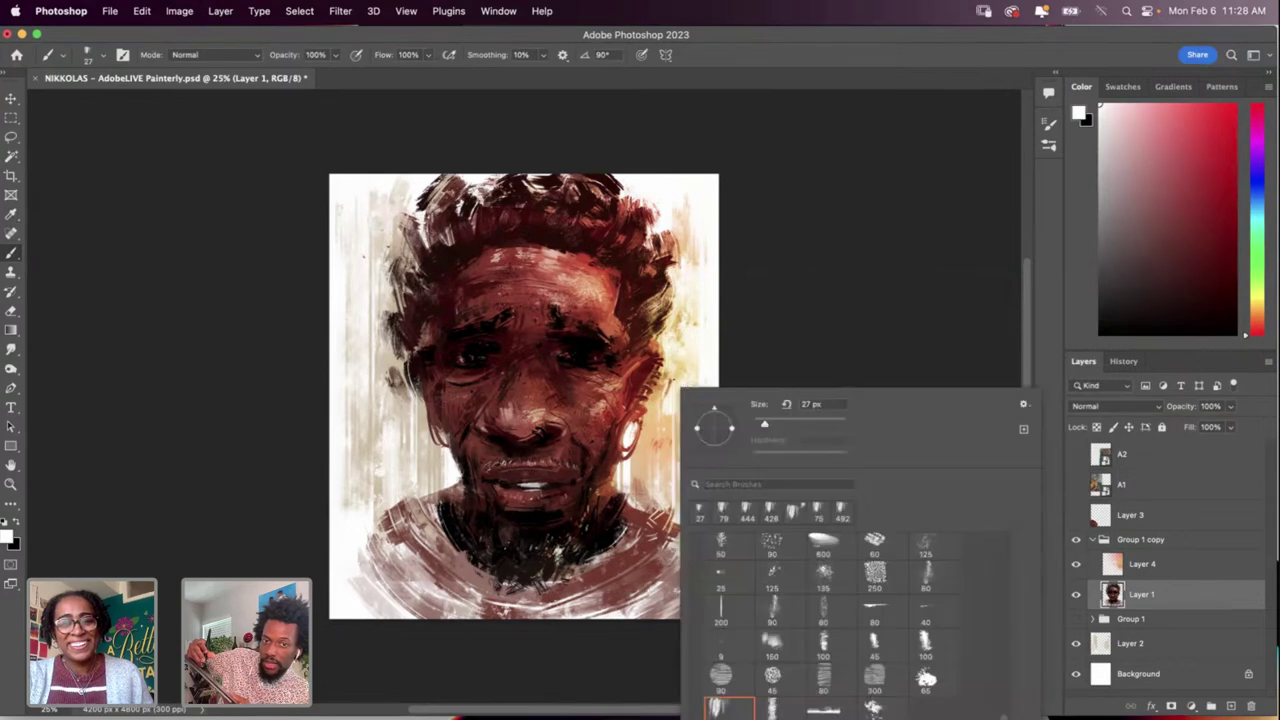
left_click_drag(820, 425, 832, 423)
mouse_move(668, 430)
left_mouse_down()
mouse_move(663, 445)
mouse_move(700, 421)
mouse_move(640, 440)
mouse_move(595, 420)
mouse_move(535, 430)
mouse_move(458, 385)
mouse_move(408, 420)
mouse_move(676, 526)
left_mouse_up()
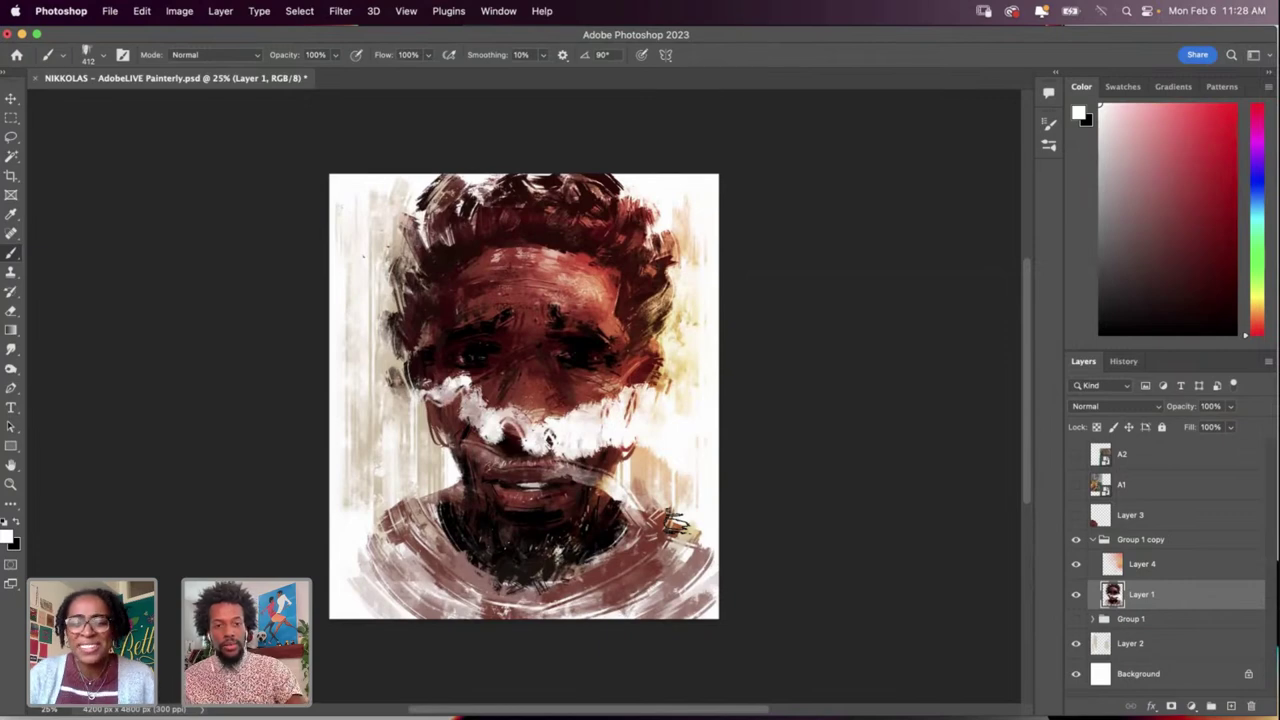
key("super+z")
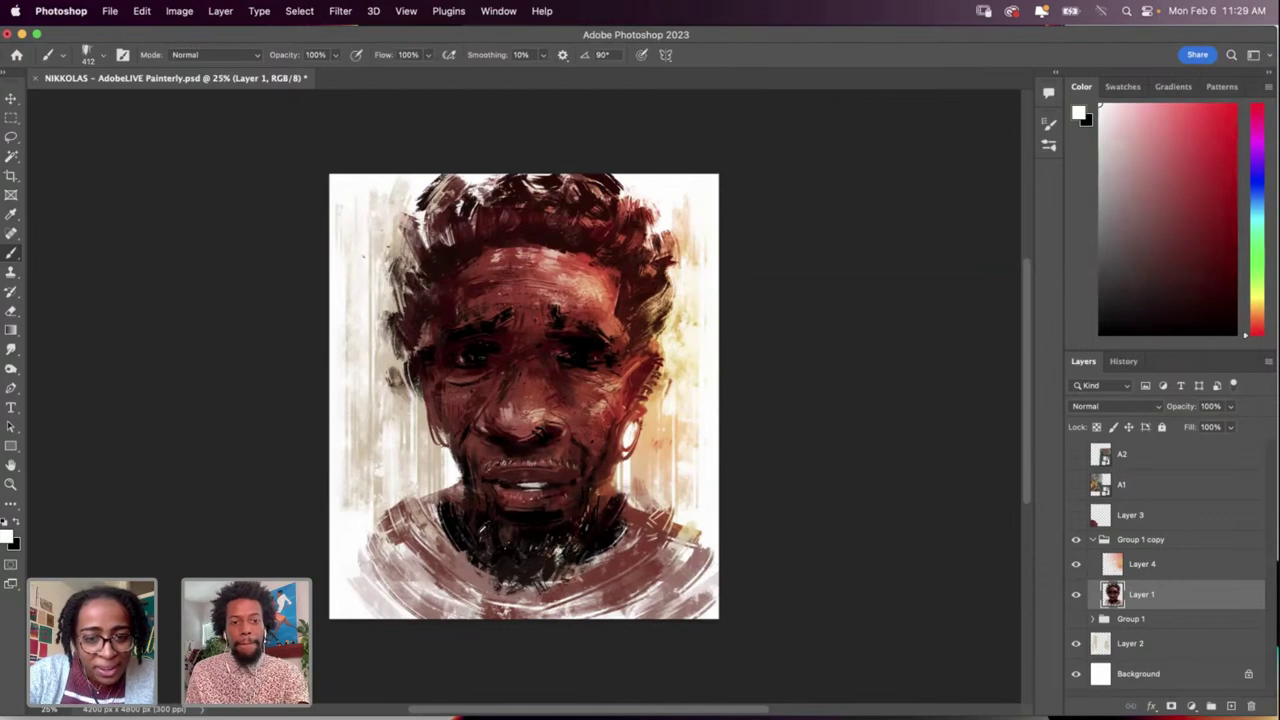
Step: Refine the beard with fine light-gray and dark-gray strokes sampled from it, using a 25 px brush
left_click(569, 545, "alt")
right_click(571, 523)
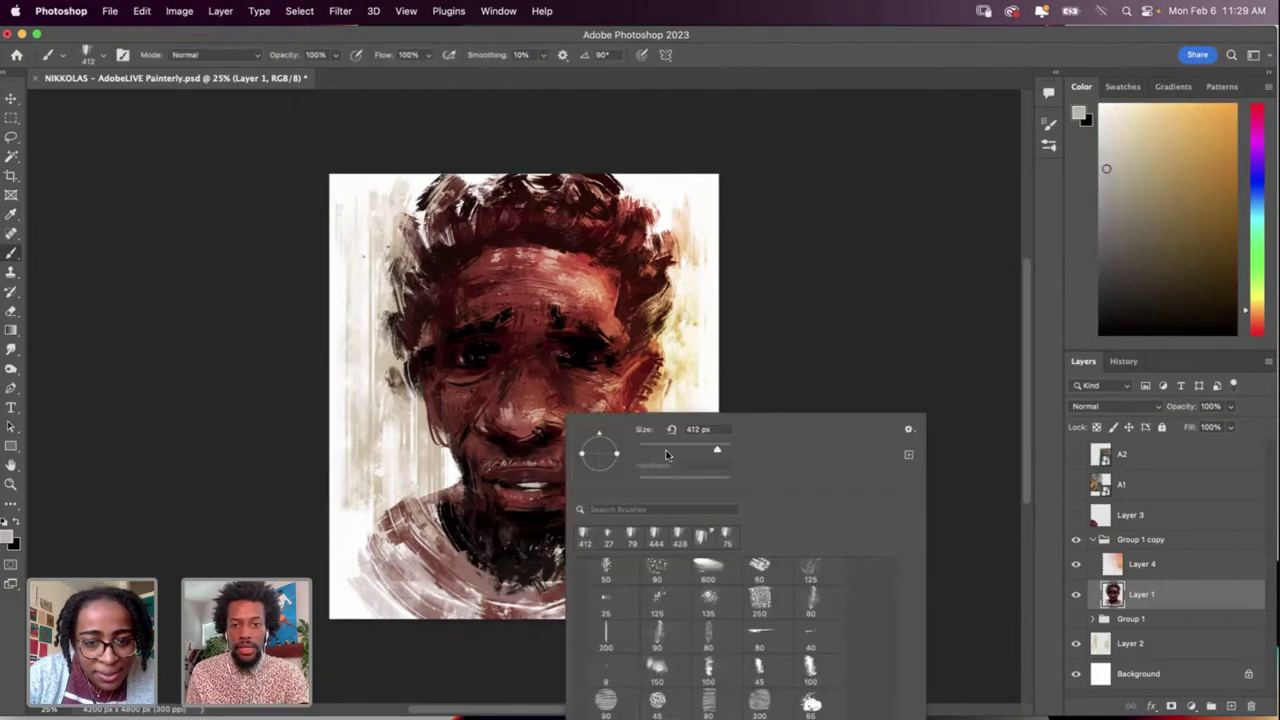
left_click_drag(666, 455, 651, 453)
key("Return")
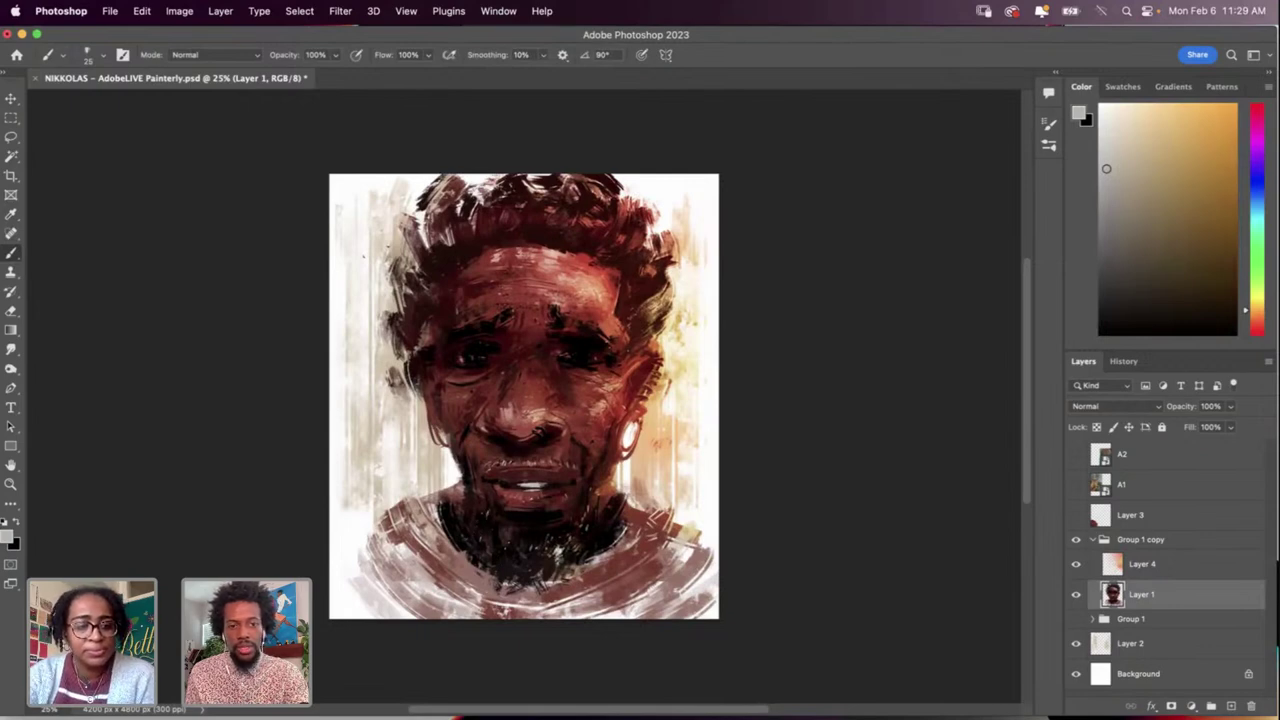
key("r")
key("b")
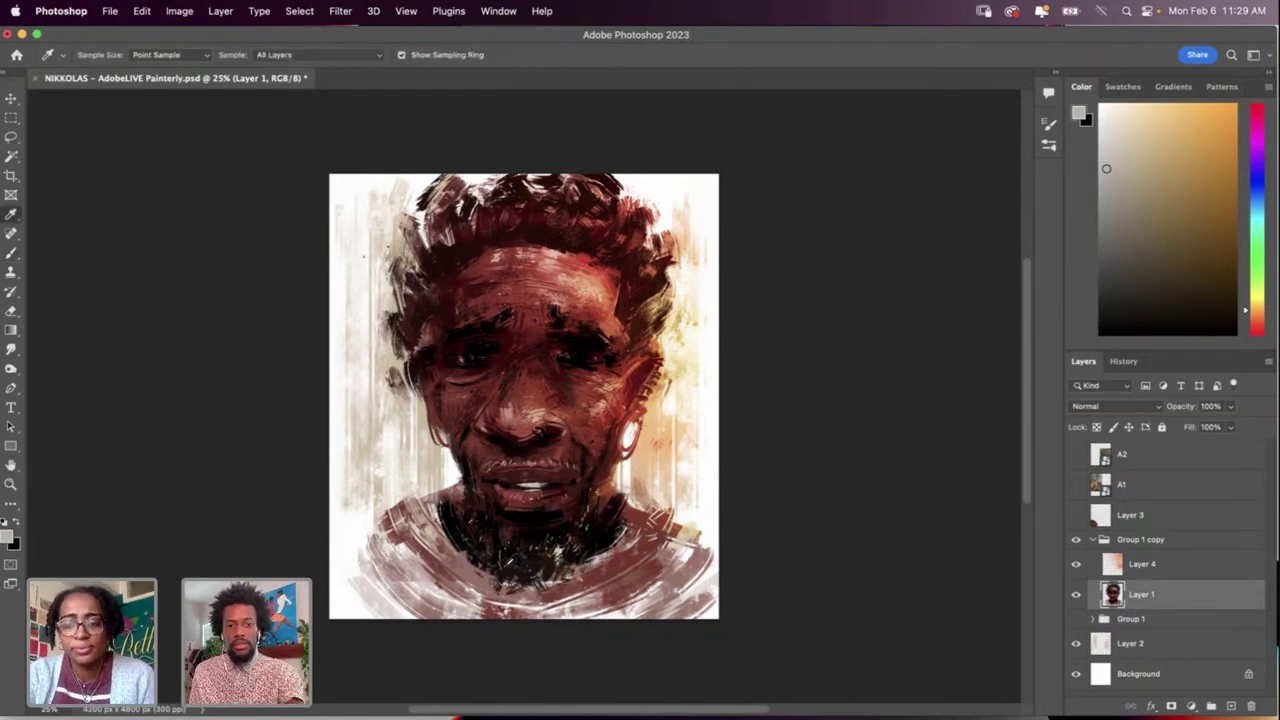
left_click(511, 556, "alt")
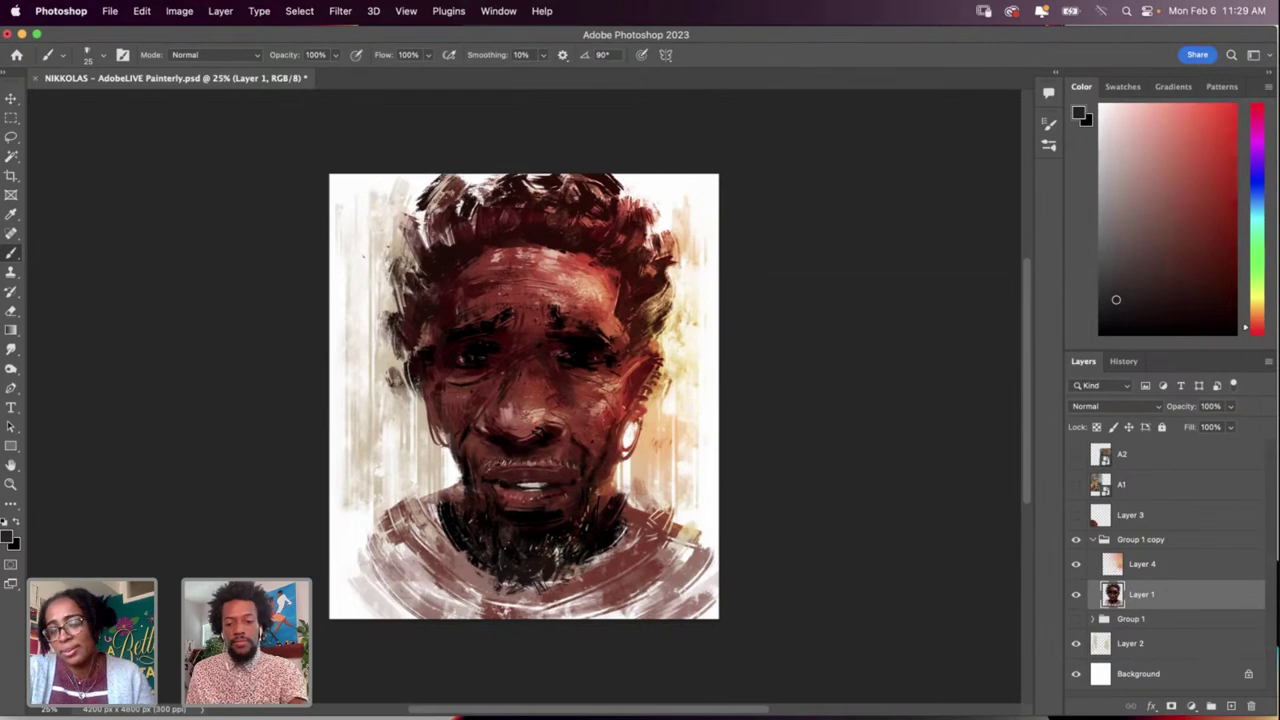
key("alt")
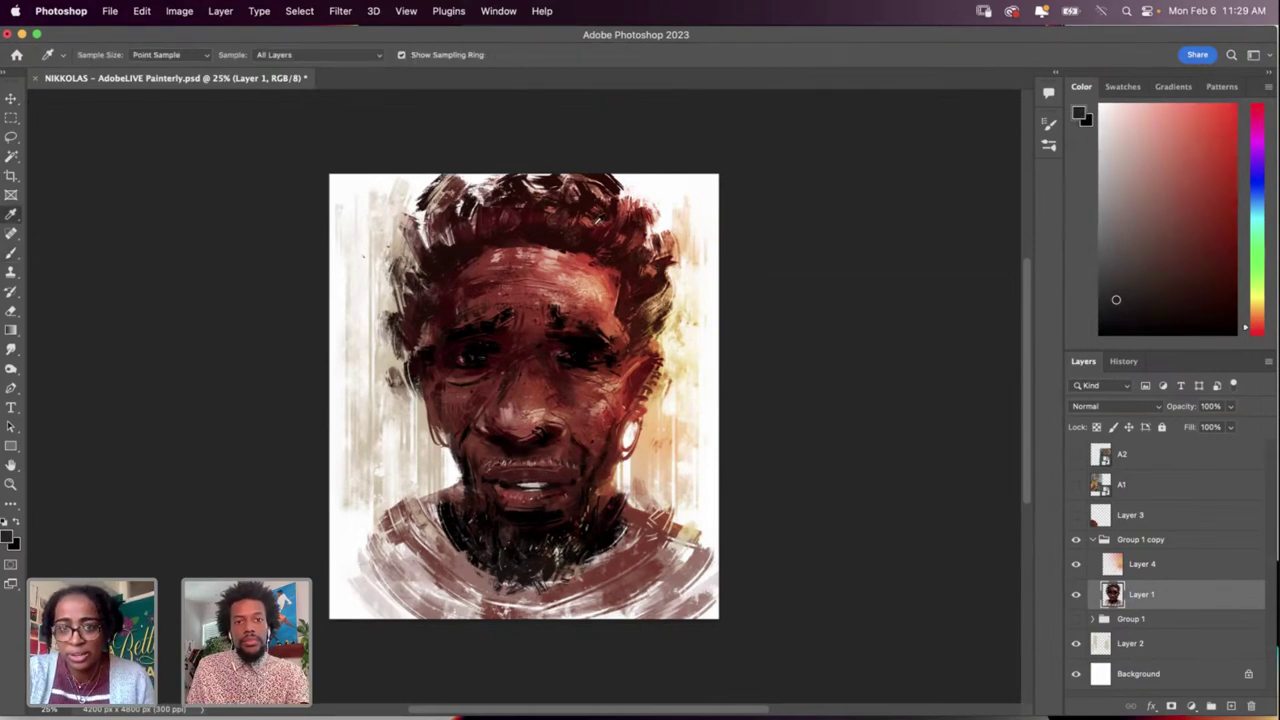
Step: Try a 412 px dab of pale pinkish gray, sampled from the shirt, at the lower outer shoulder and undo it
left_click(412, 556, "alt")
right_click(412, 556)
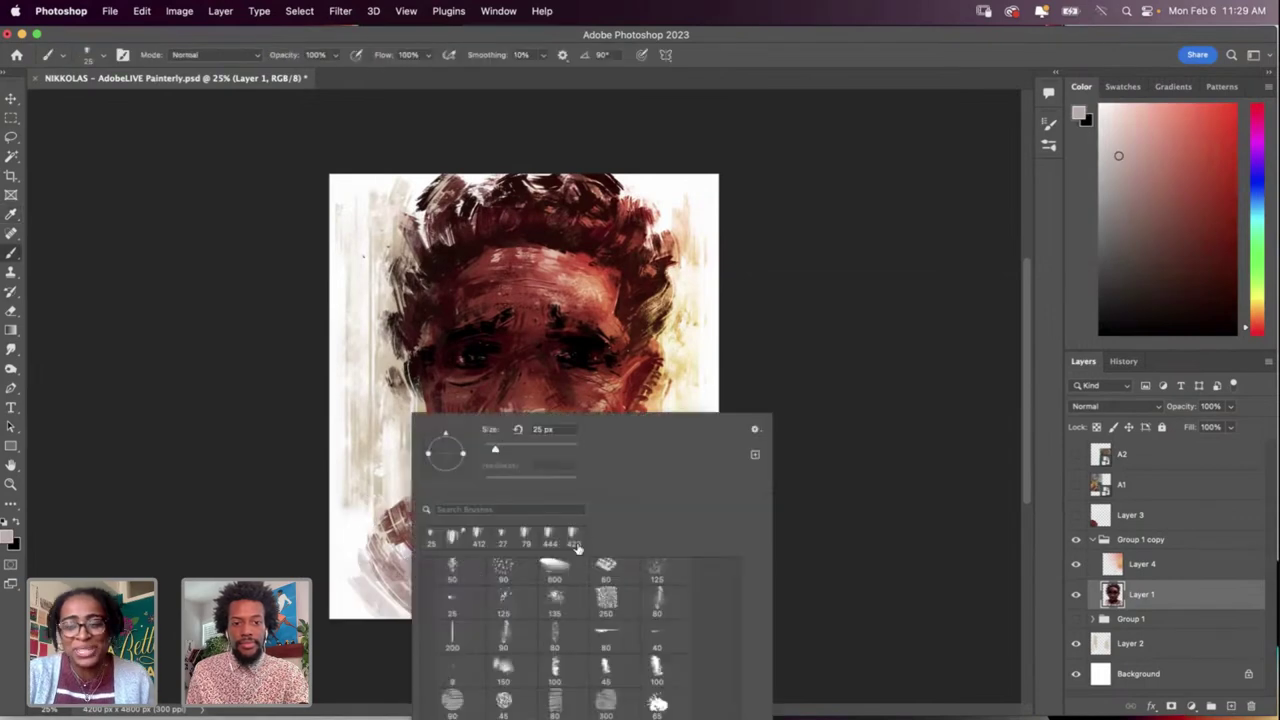
left_click(564, 450)
left_click(368, 573)
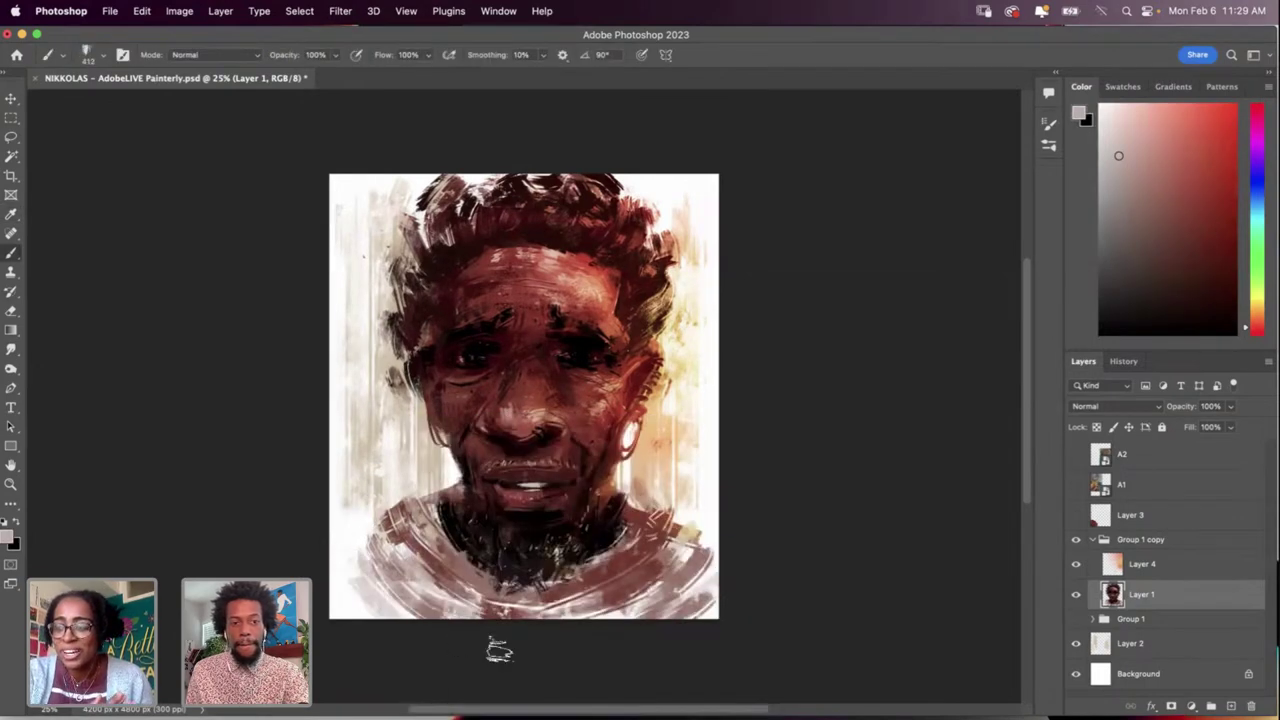
key("super+z")
key("super+z")
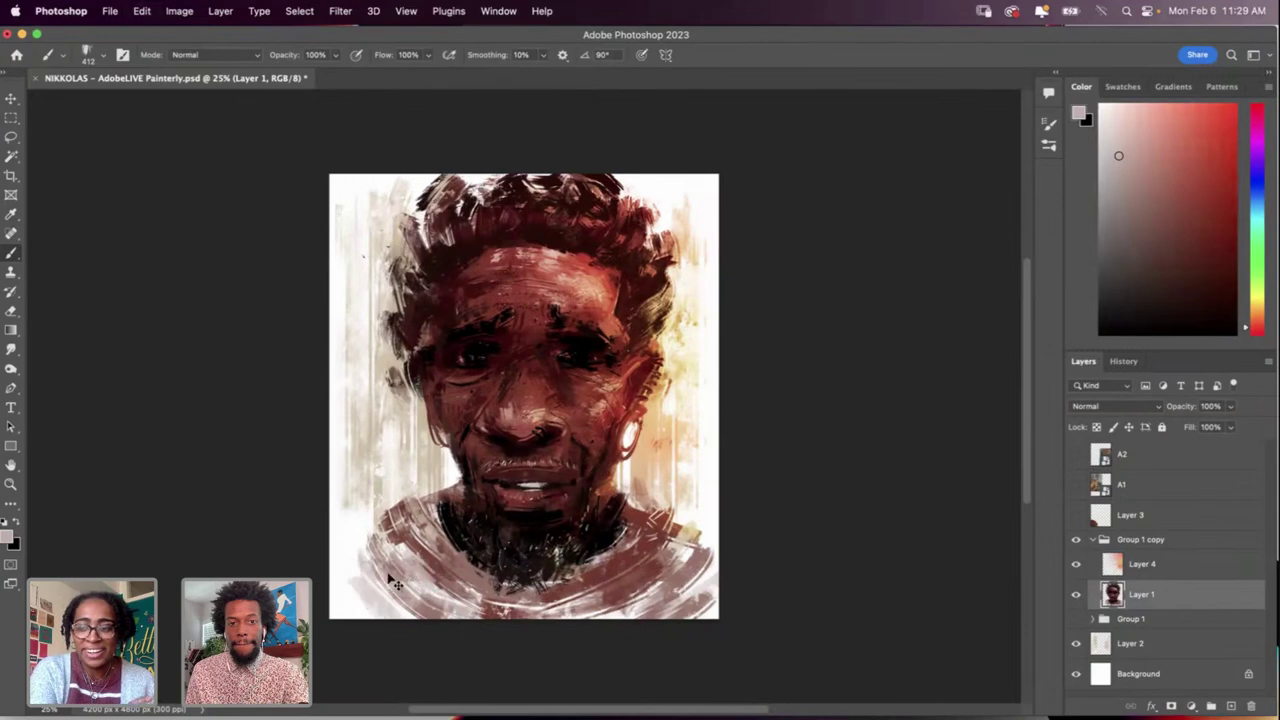
key("super+z")
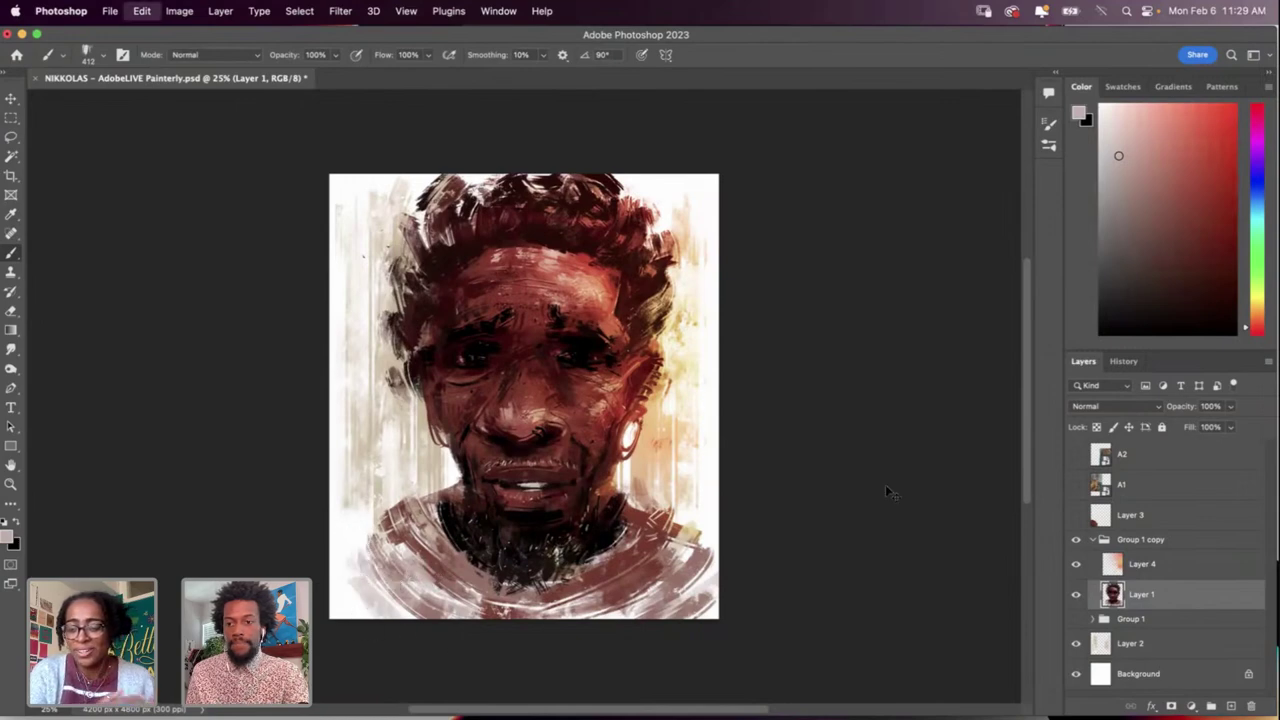
Step: Select Layer 2 and touch up the backdrop around the figure with sampled white and pale yellow tones
left_click(1125, 643)
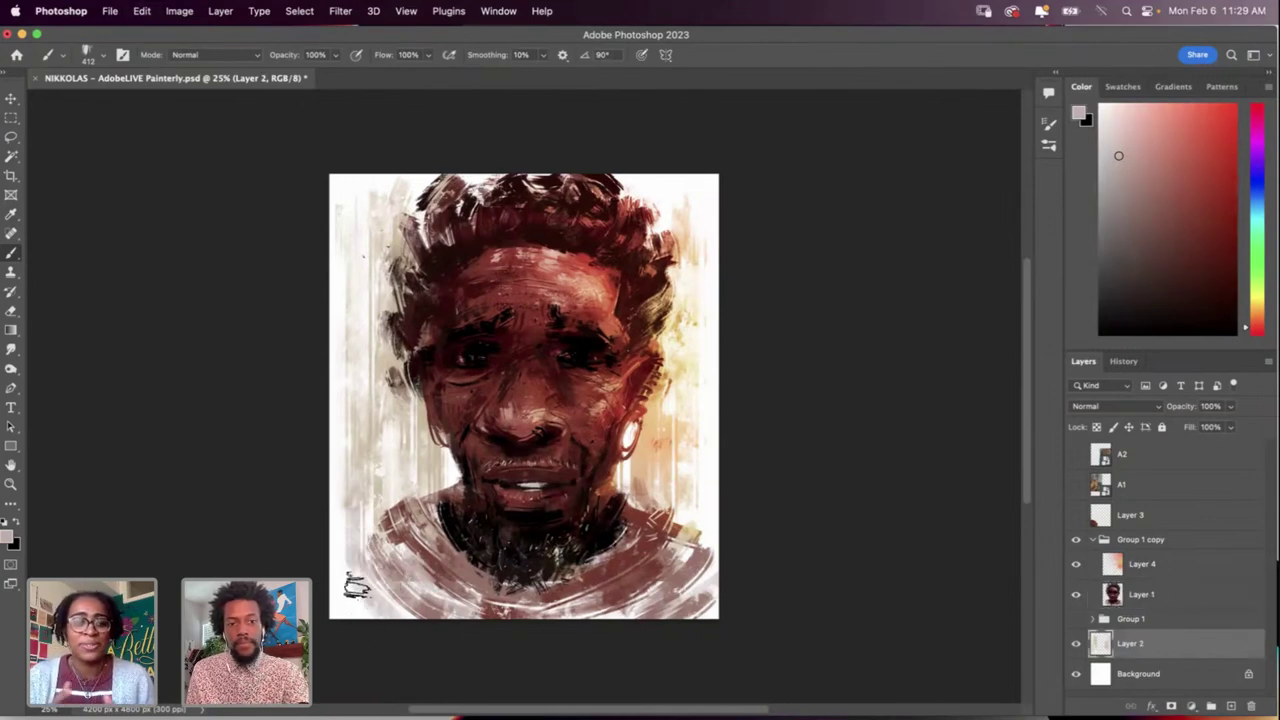
left_click(353, 519, "alt")
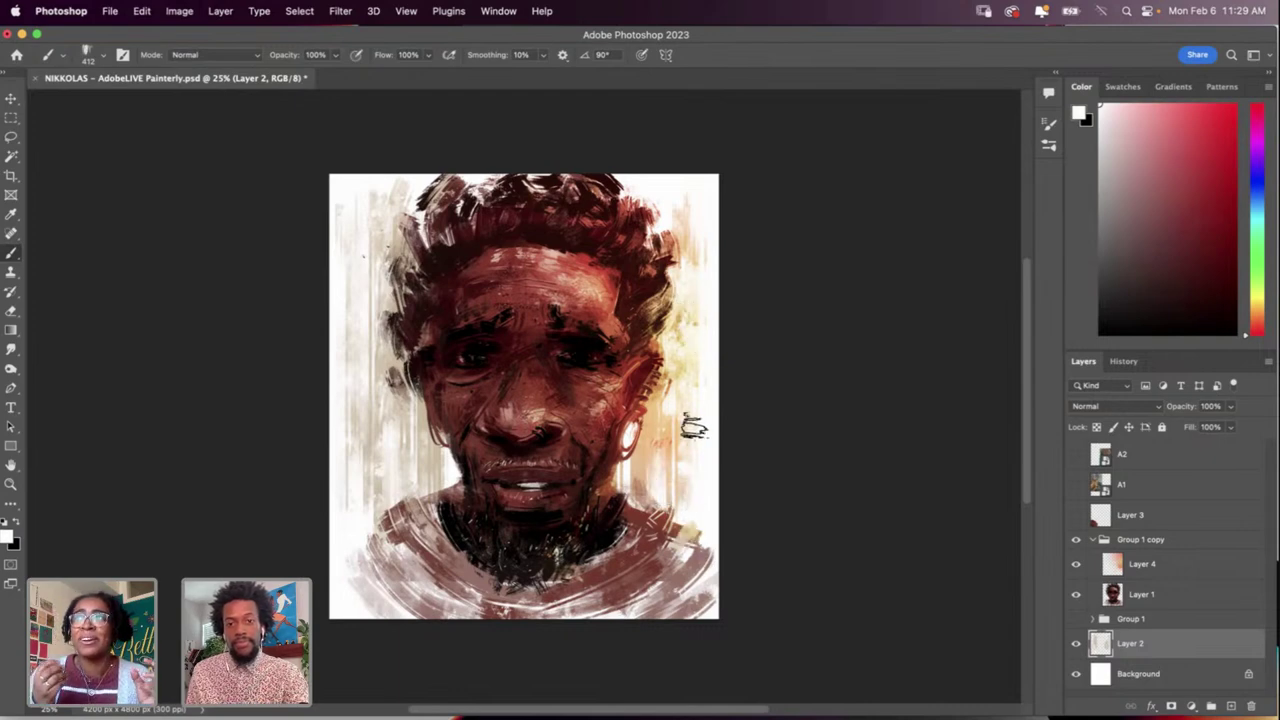
key("i")
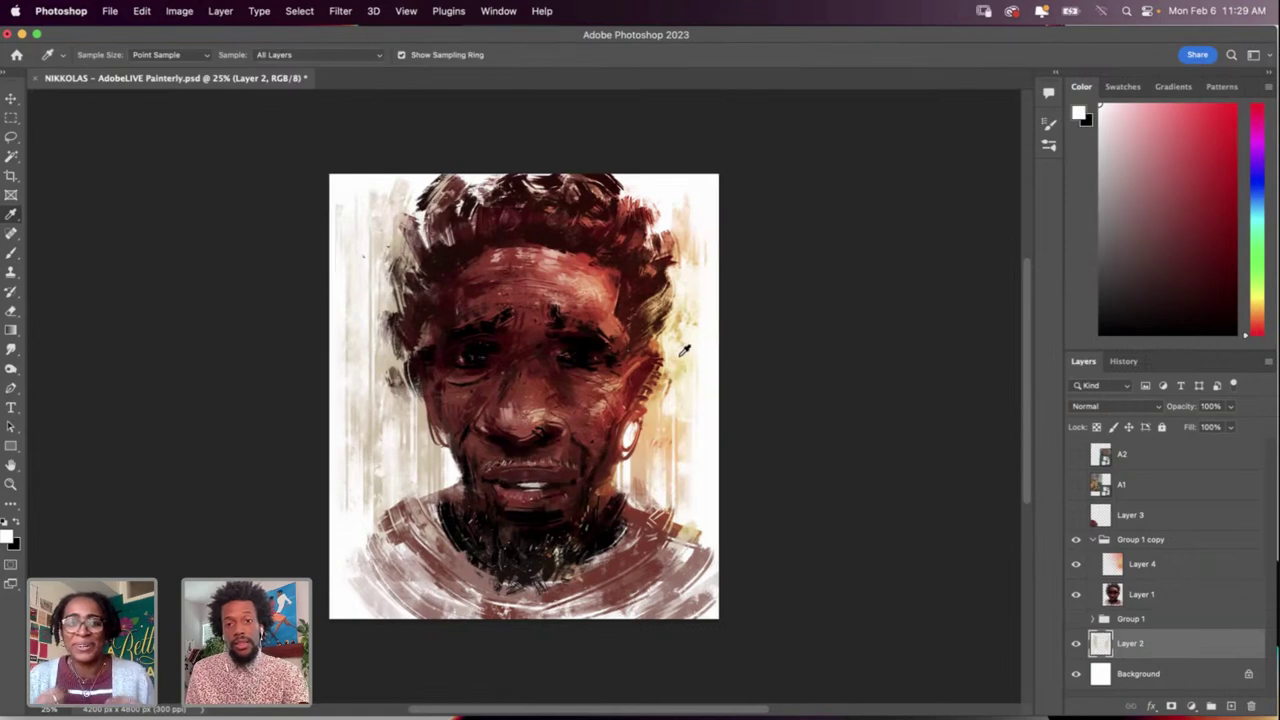
left_click(685, 352)
key("b")
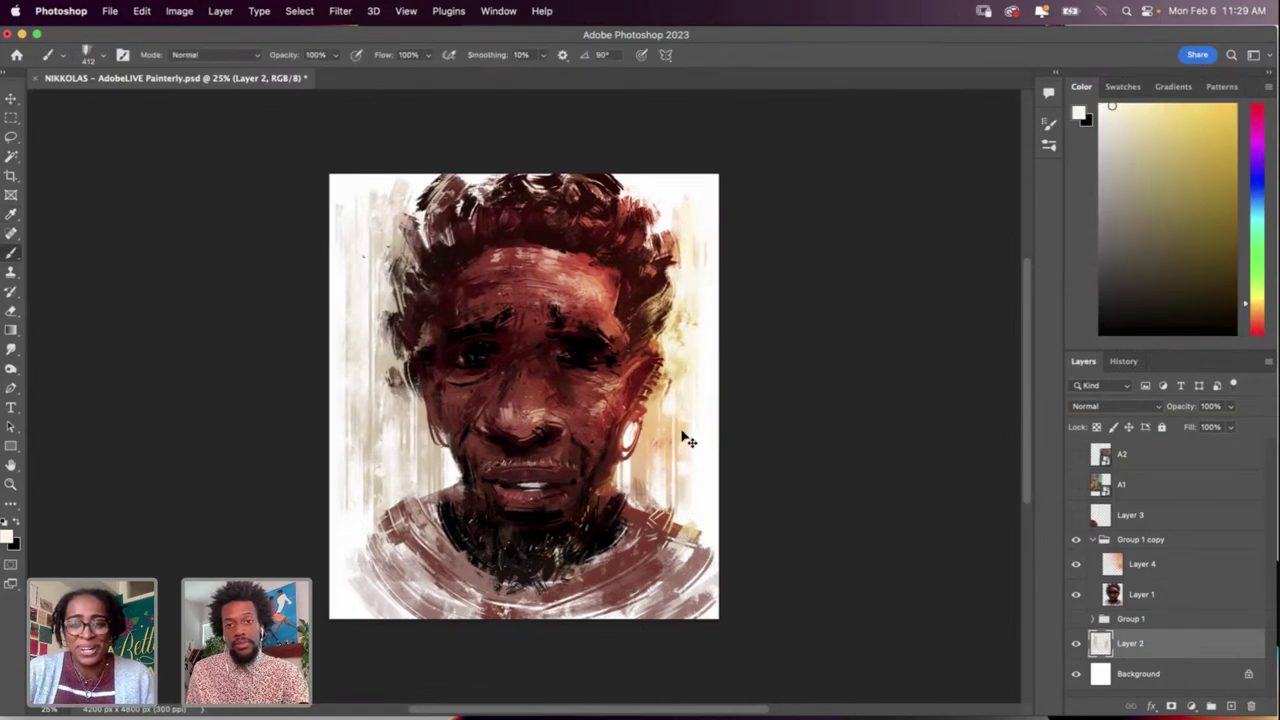
Step: Sample beige tones beside the hair and brush them into the backdrop on the earring side of Layer 2
key("i")
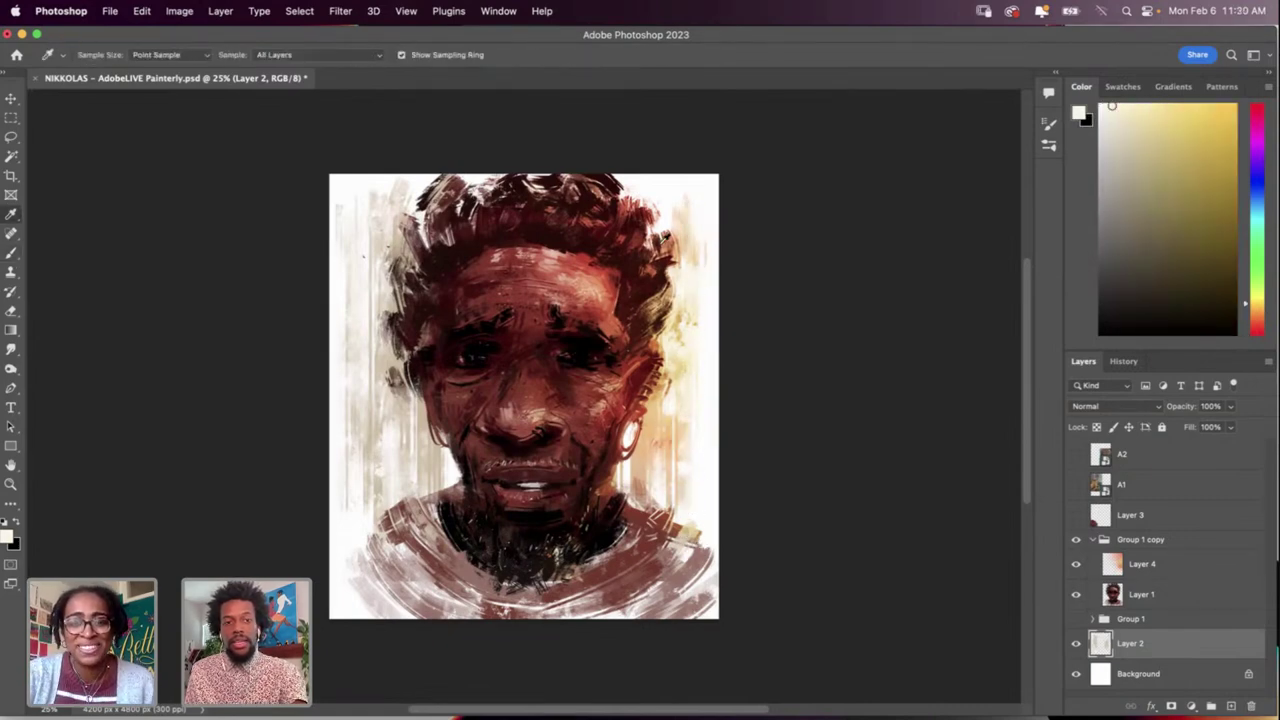
left_click(398, 235)
key("b")
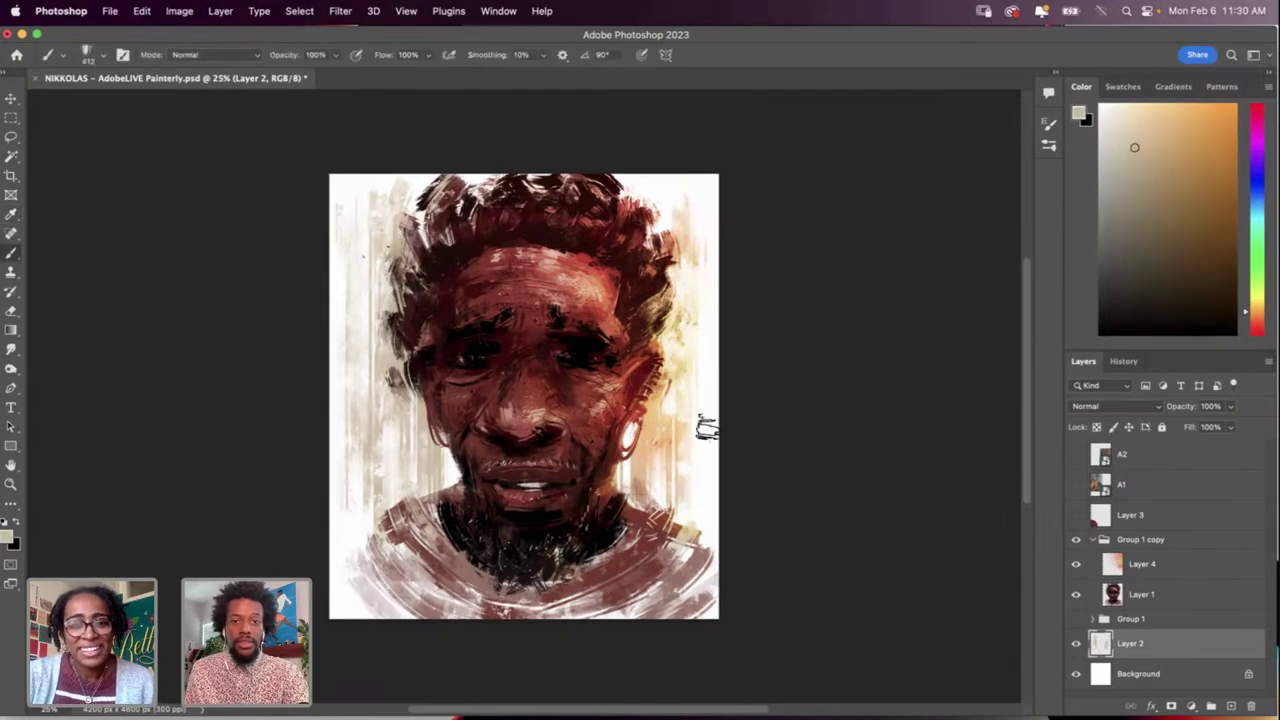
key("i")
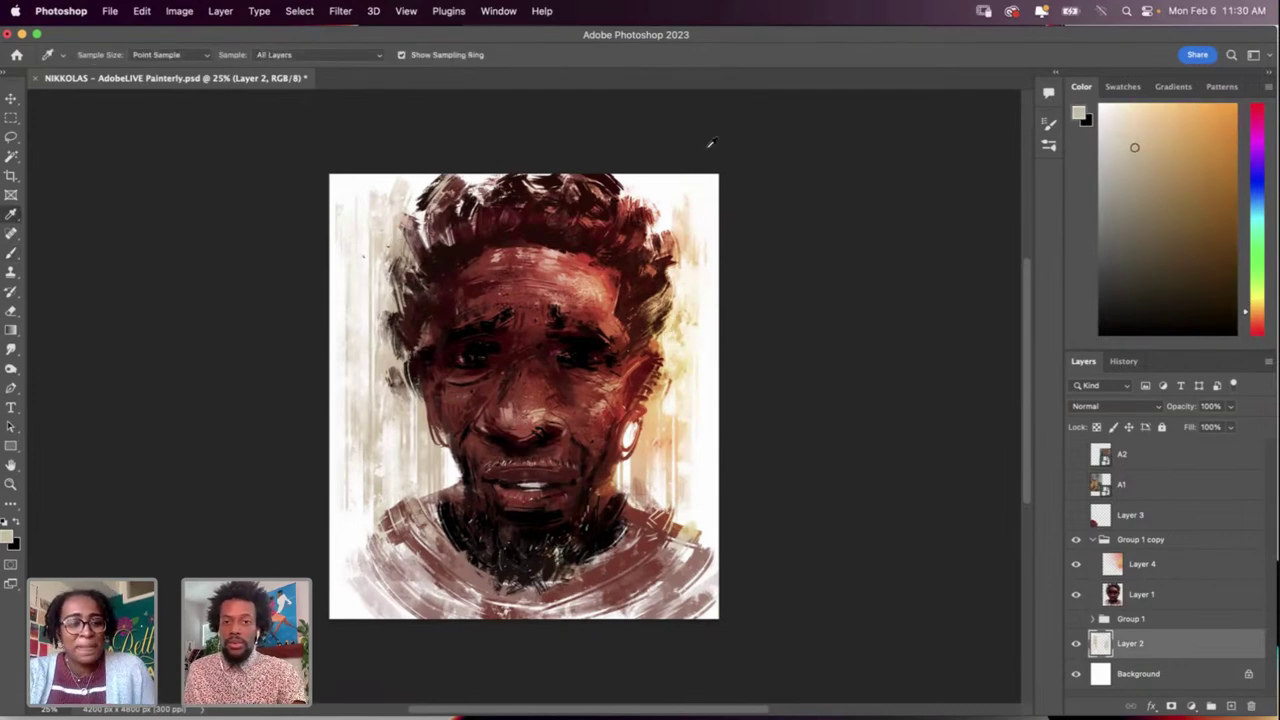
left_click(690, 219)
left_click(383, 360)
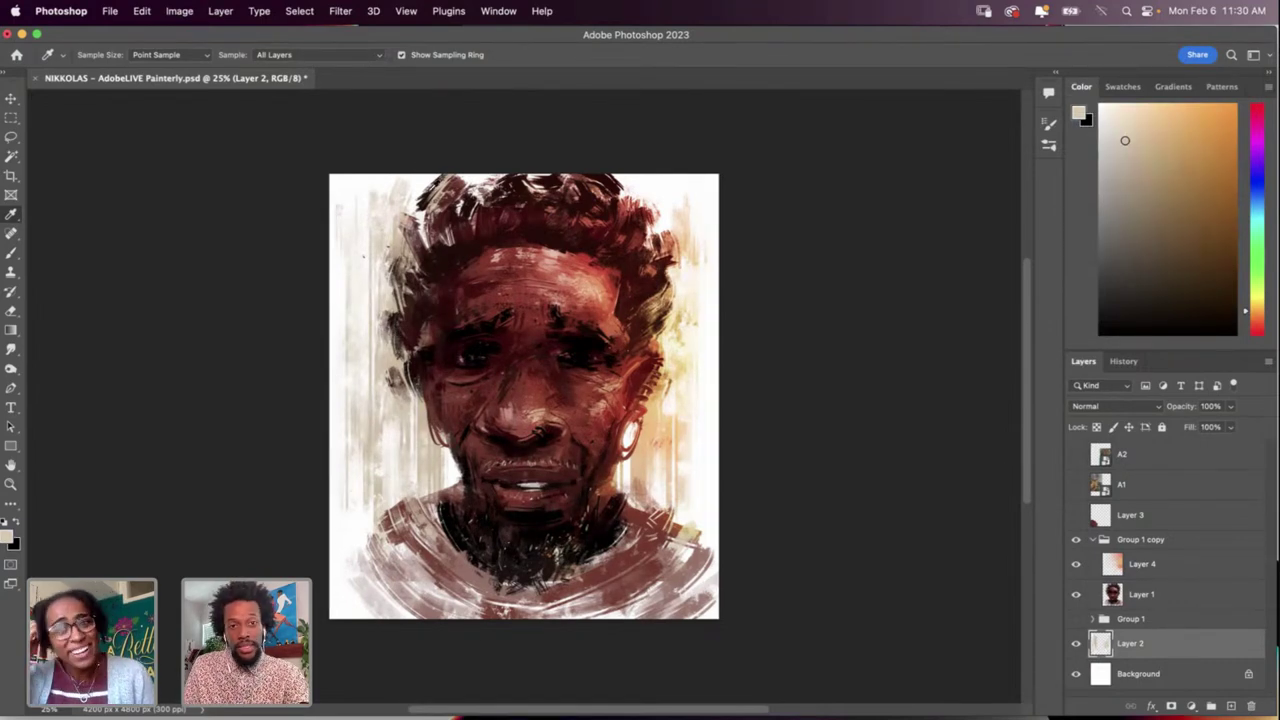
Step: Brush a beige tone, sampled from the backdrop opposite the earring, into the backdrop beside the hair and earring on Layer 2
left_click(424, 192)
key("b")
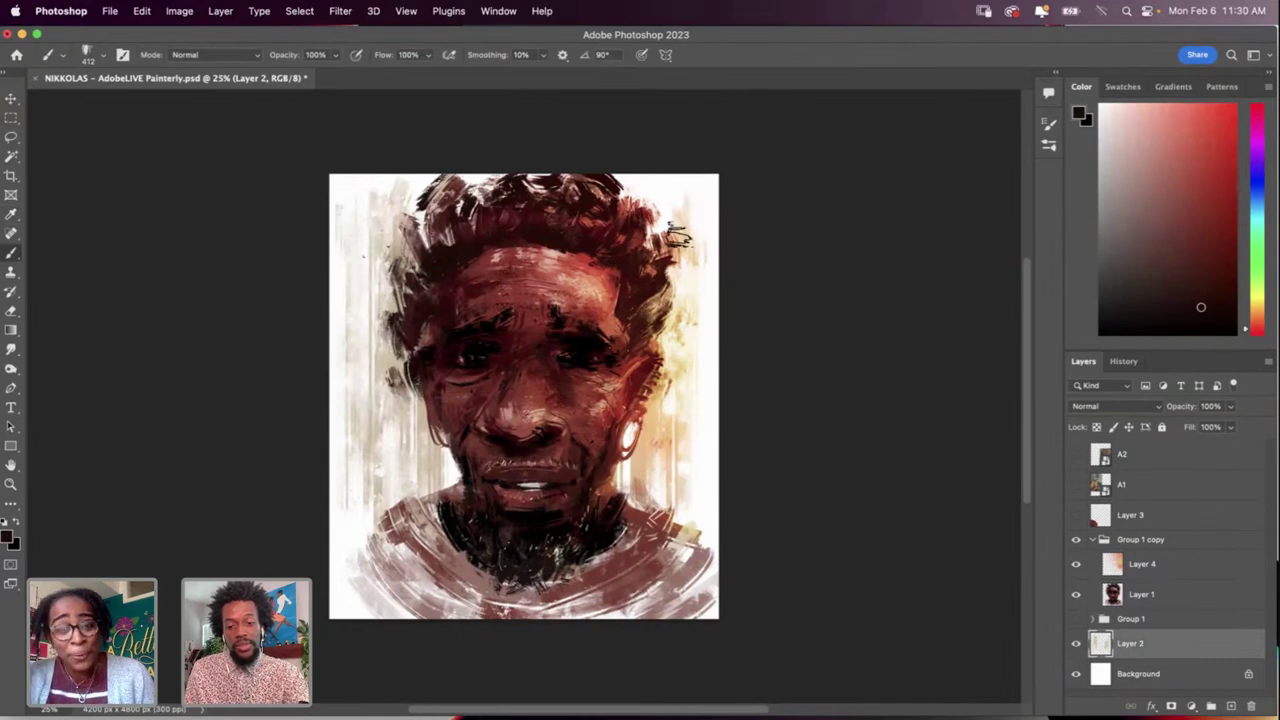
key("i")
left_click(376, 424)
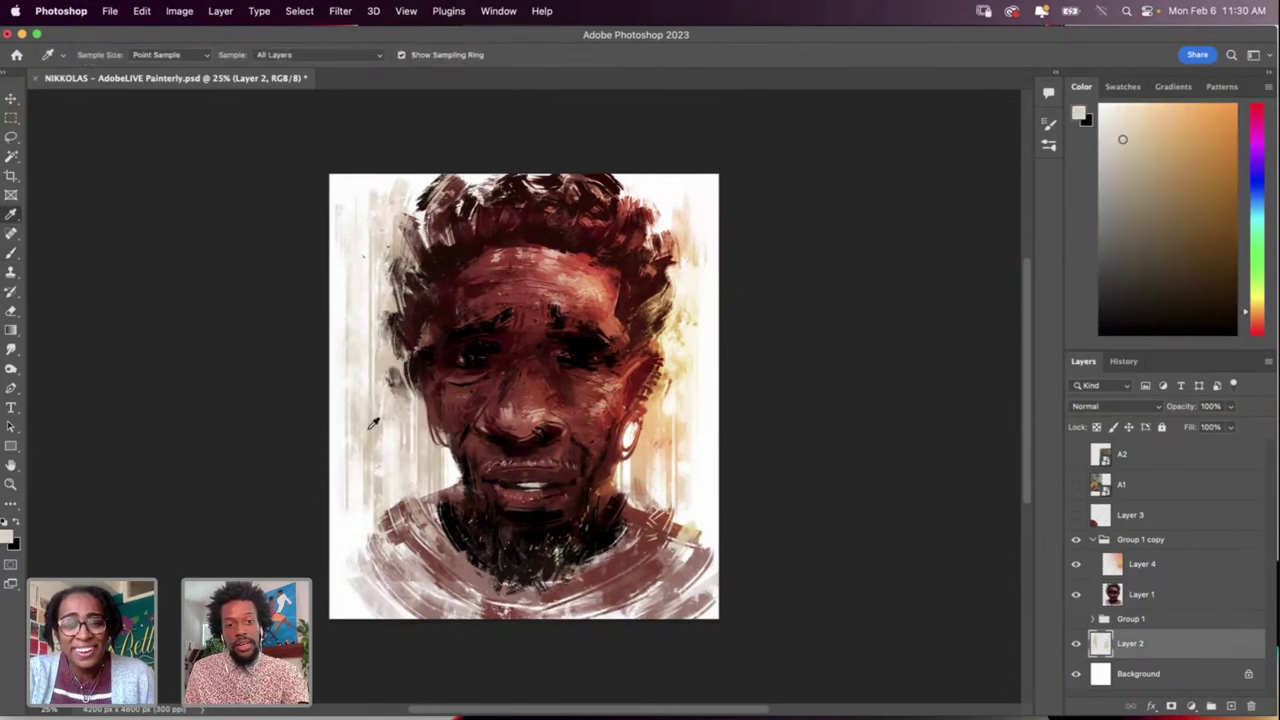
key("b")
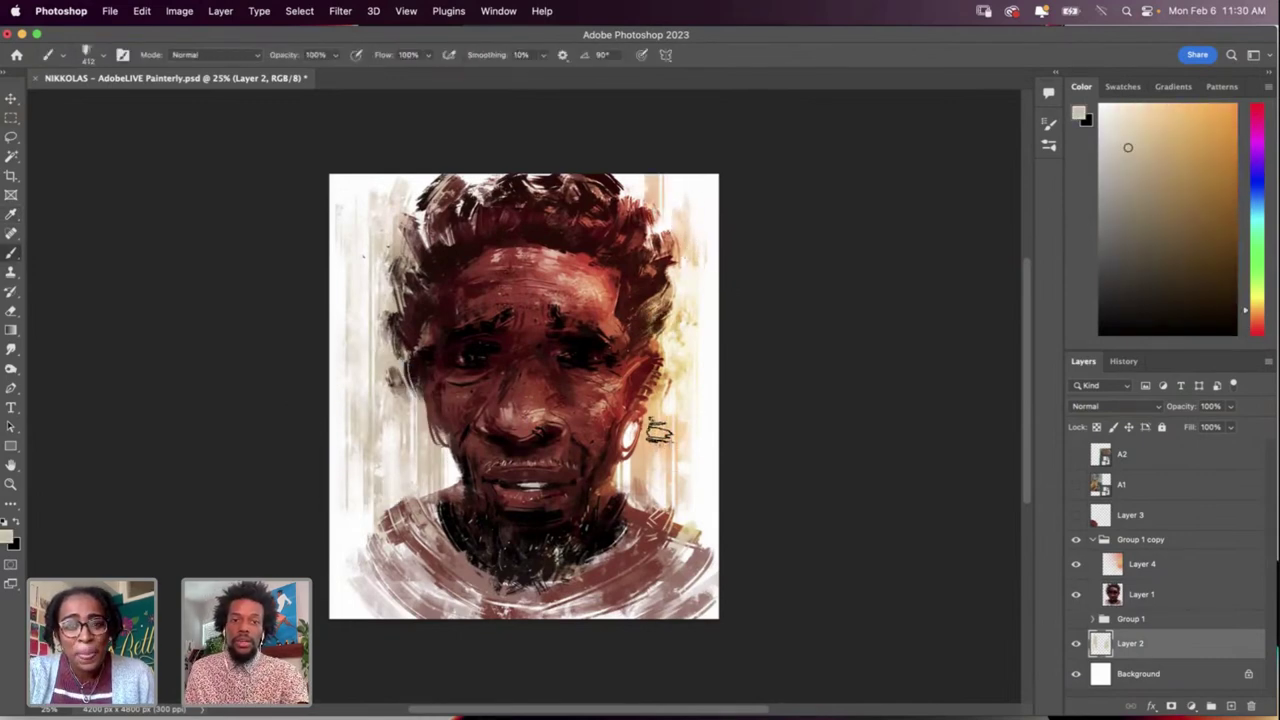
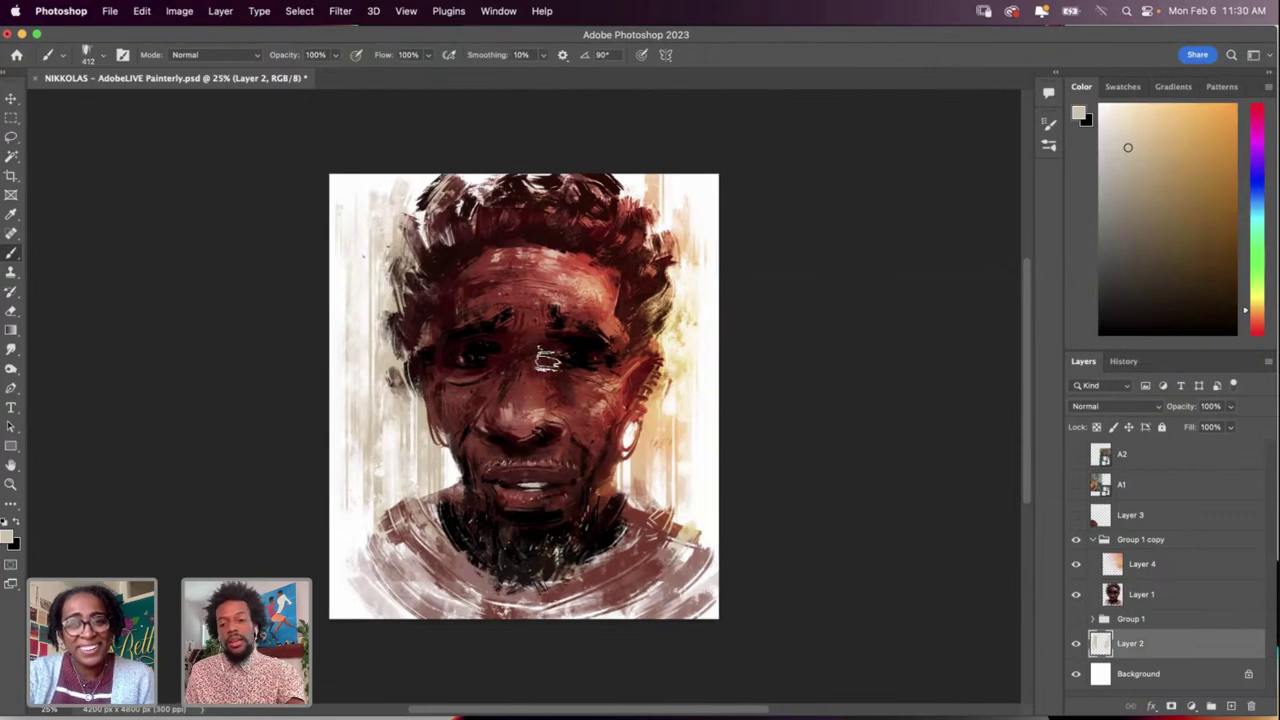
Step: Sample a creamy near-white beside the hair and soften the backdrop's outer edge on the earring side with the 412 px brush
key("i")
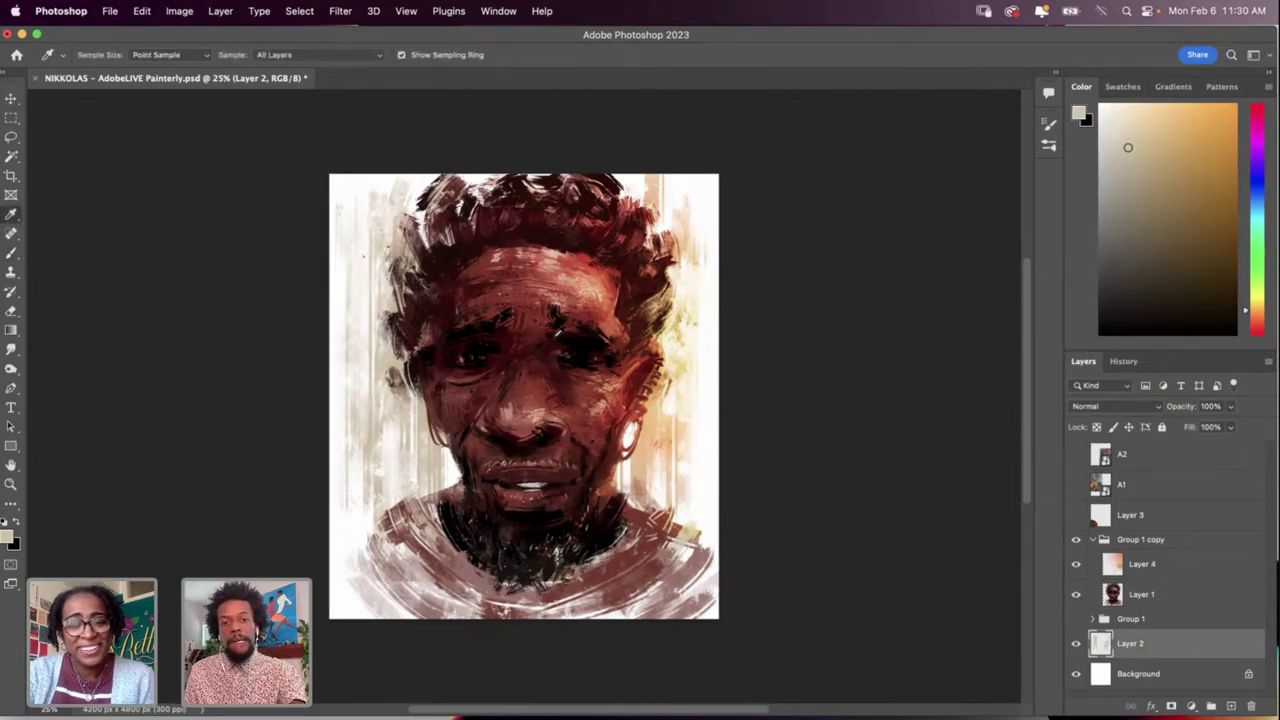
left_click(681, 228)
key("b")
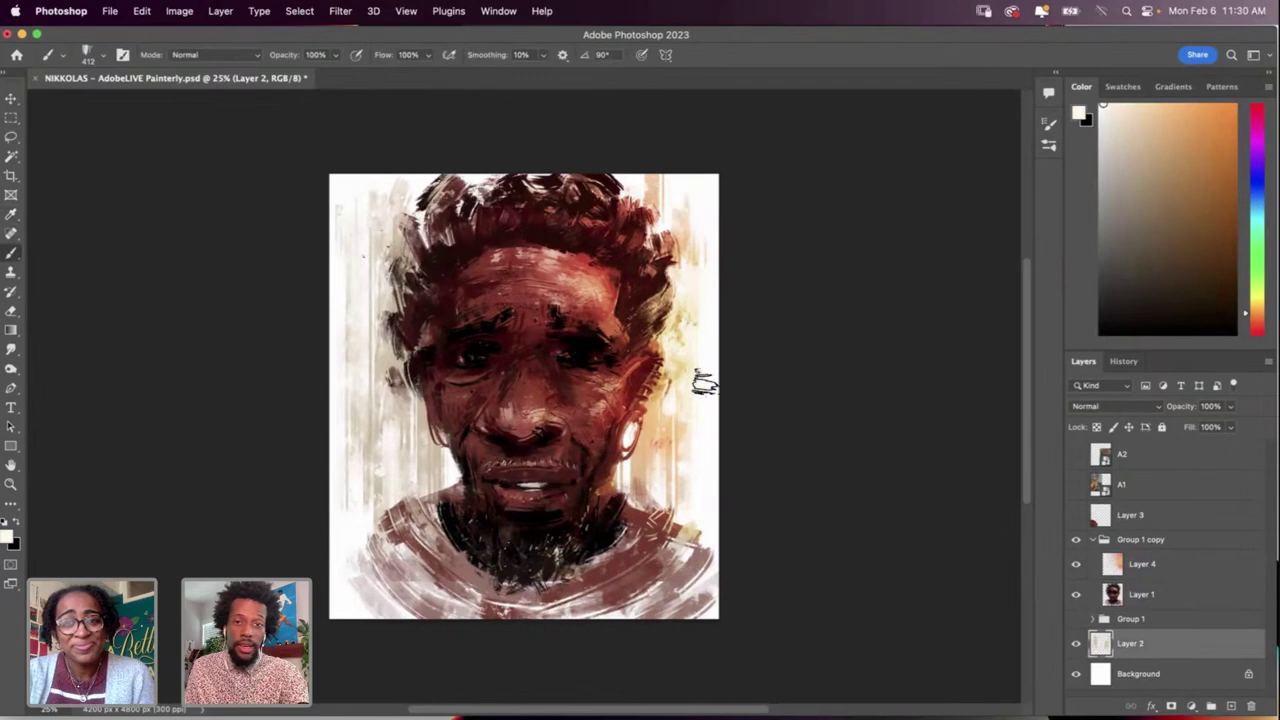
left_click_drag(681, 228, 671, 247)
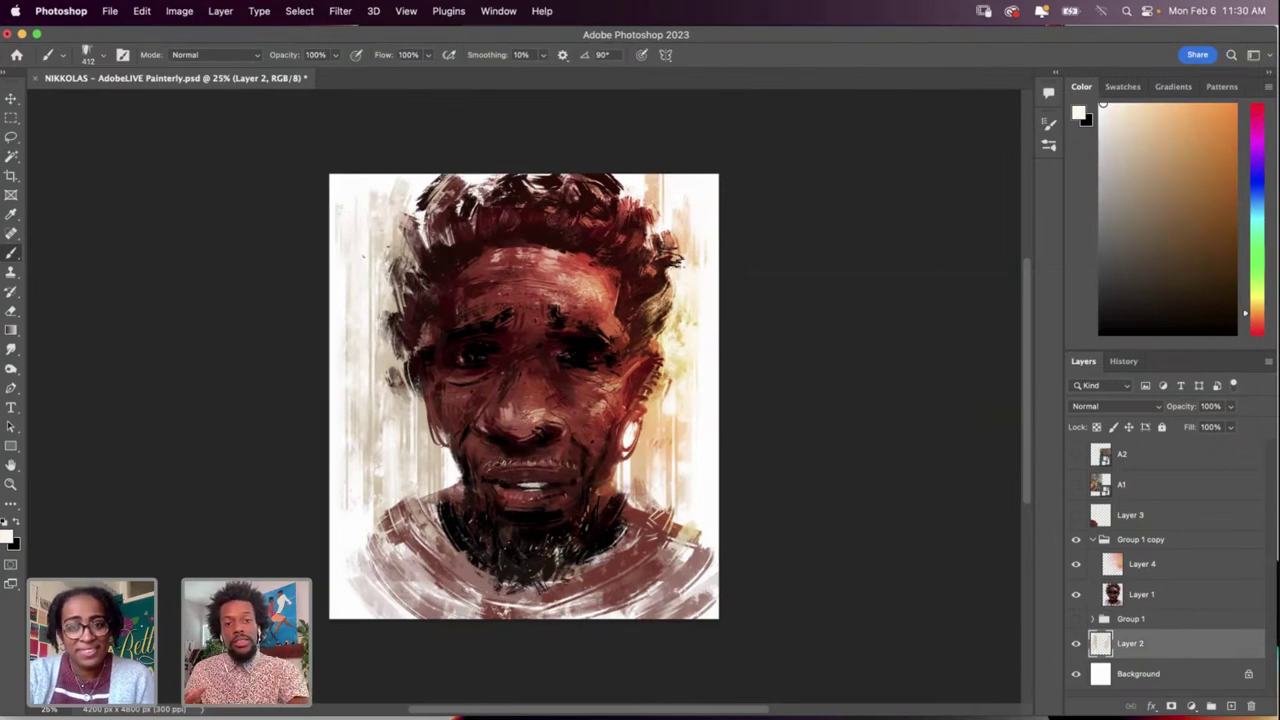
Step: Try near-black strokes, sampled beside the eye opposite the earring, on Layer 2 and undo them
key("i")
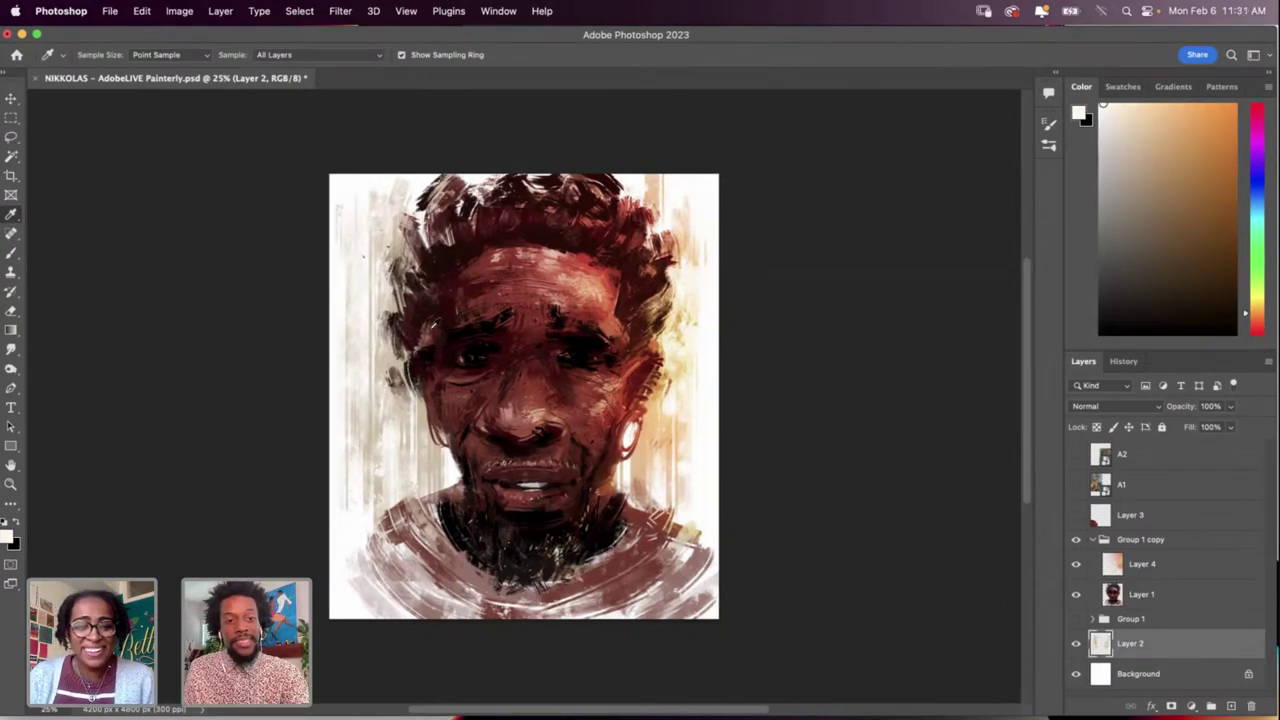
left_click(426, 356)
key("b")
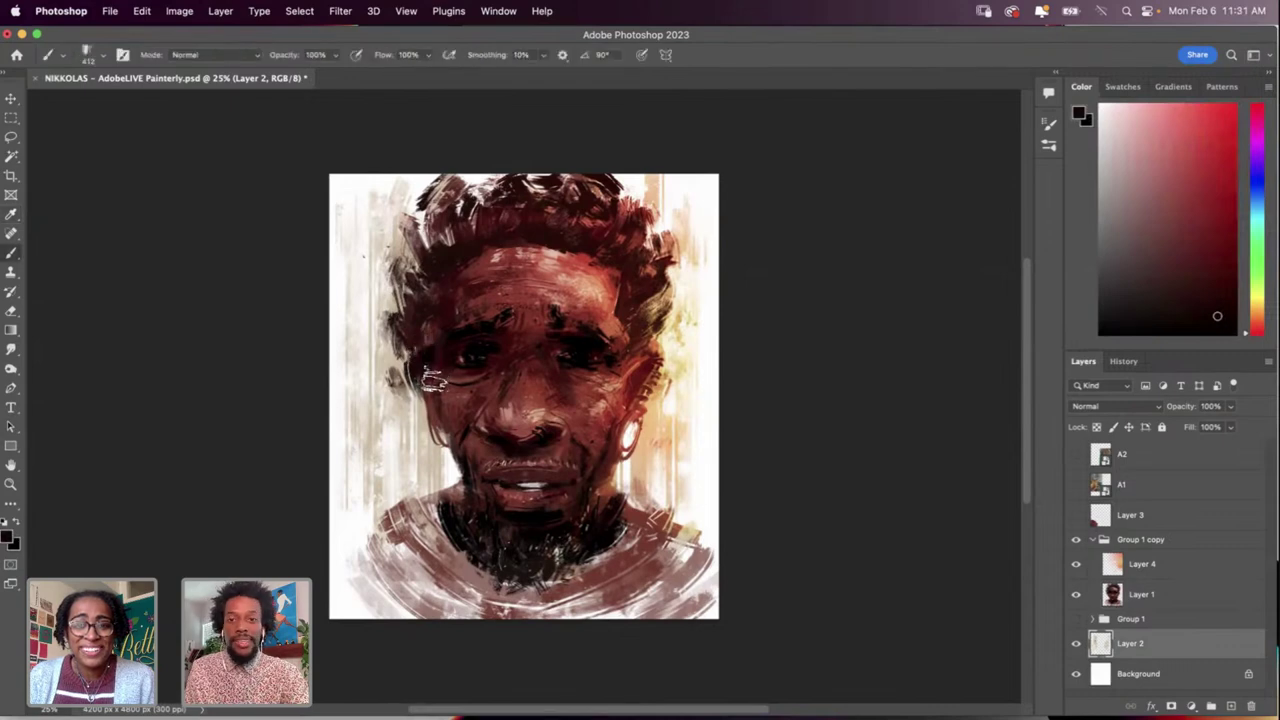
key("super+z")
key("super+z")
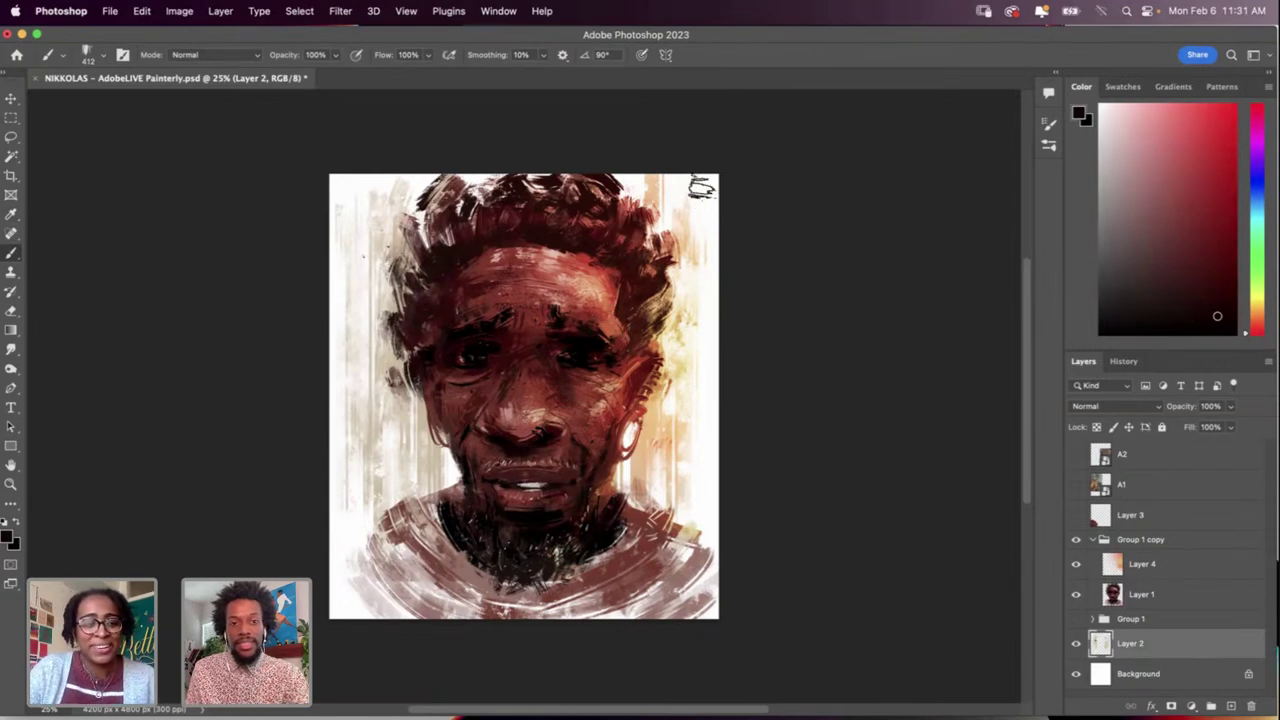
Step: Sample a dark red from the forehead and make Layer 1 in Group 1 copy the active layer
left_click(472, 279, "alt")
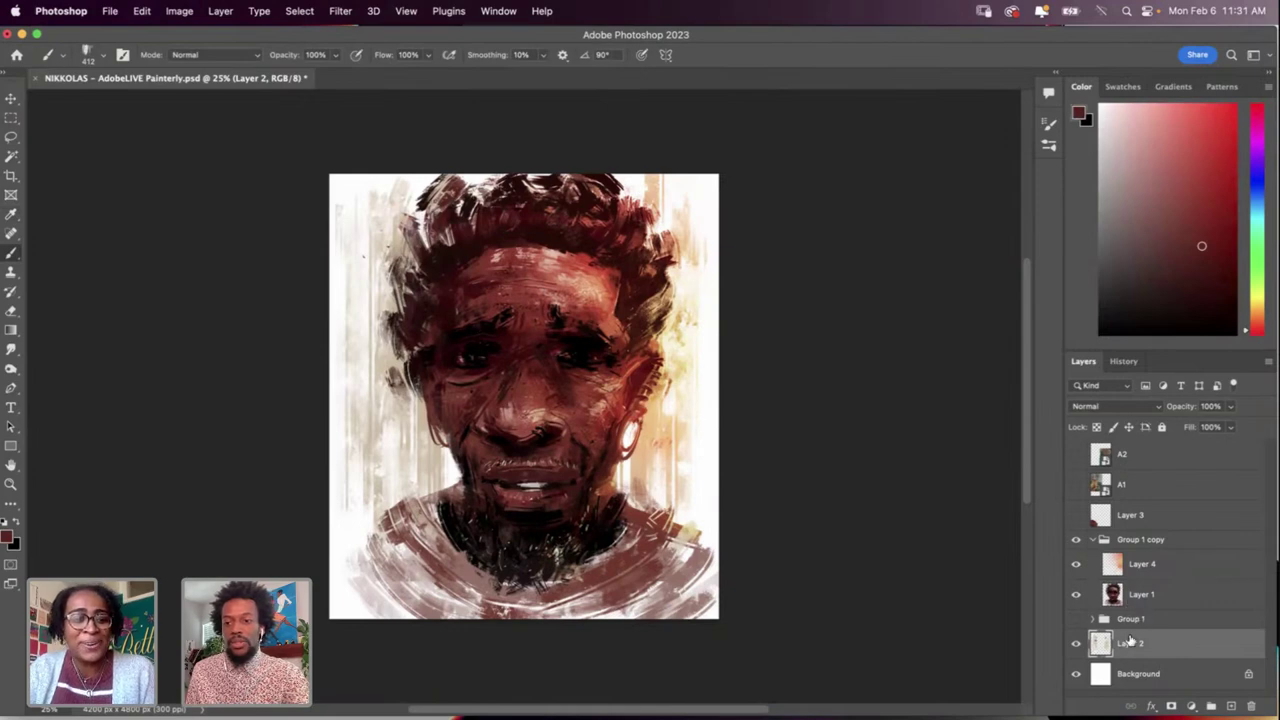
left_click(1142, 598)
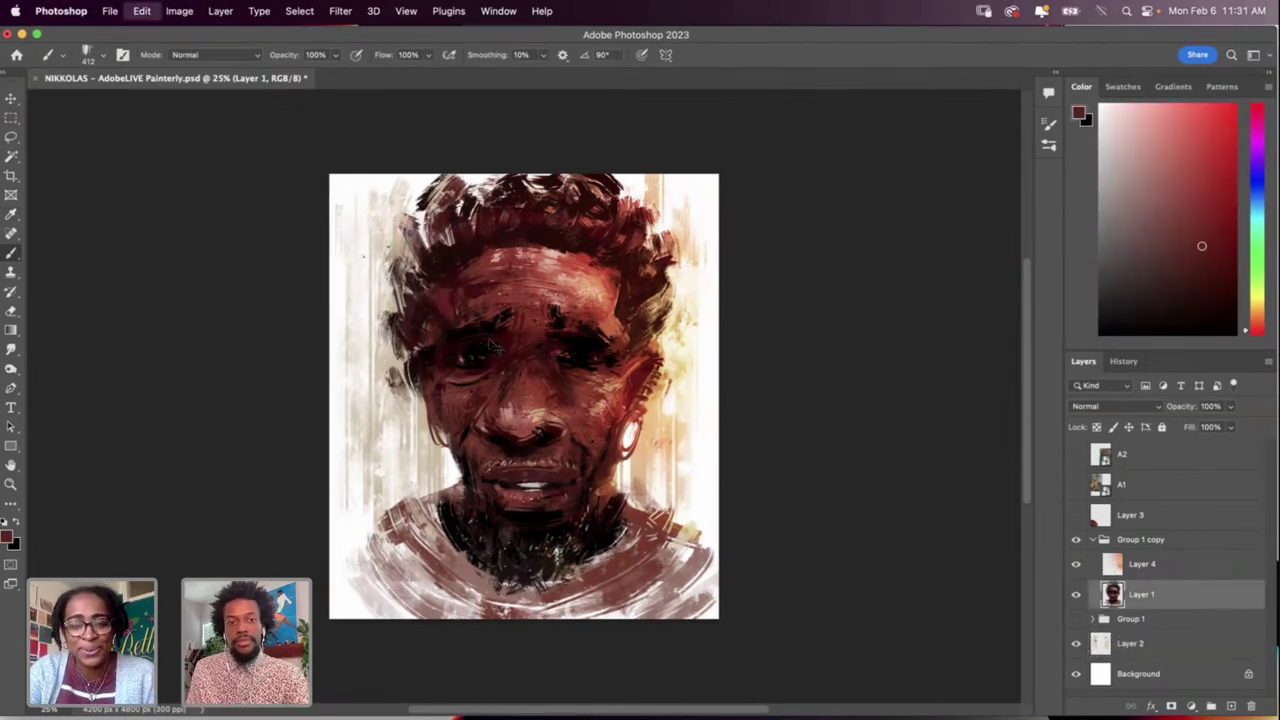
left_click(1147, 644)
key("e")
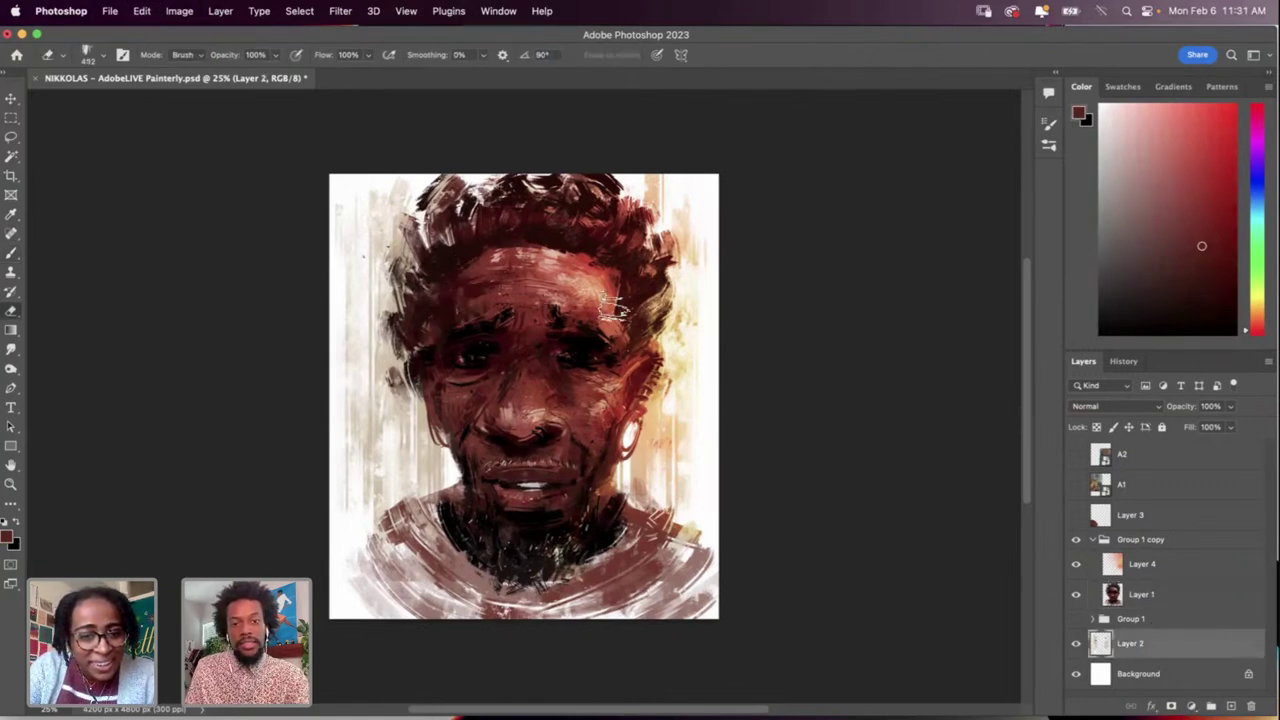
left_click(1165, 597)
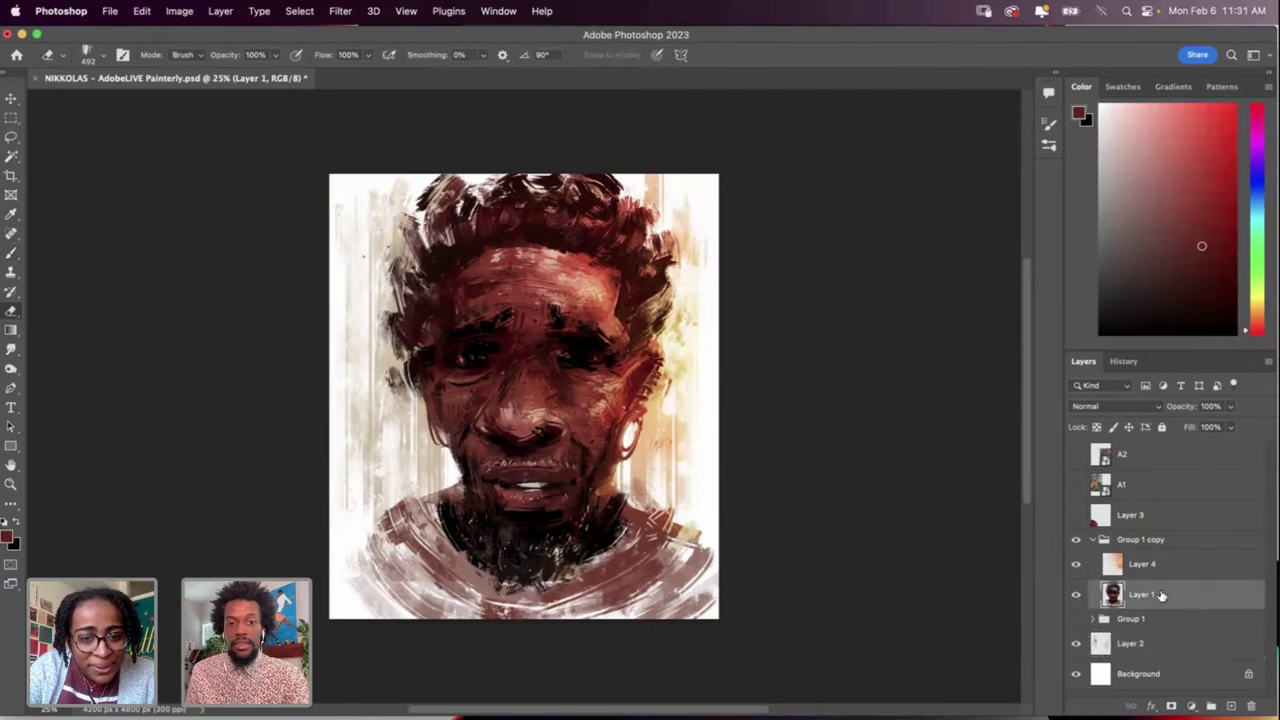
Step: Try a 105 px dark red-brown stroke, sampled beside the eye, near the bridge of the nose and undo it
key("i")
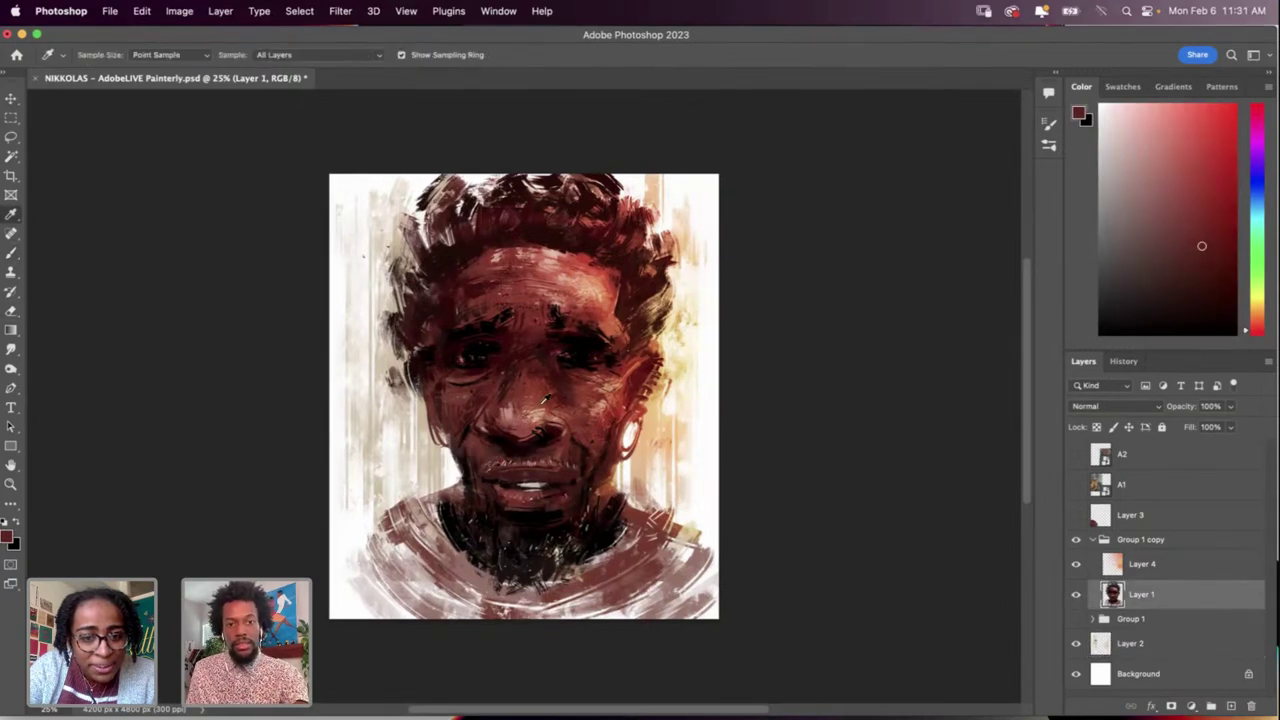
left_click(570, 362)
key("b")
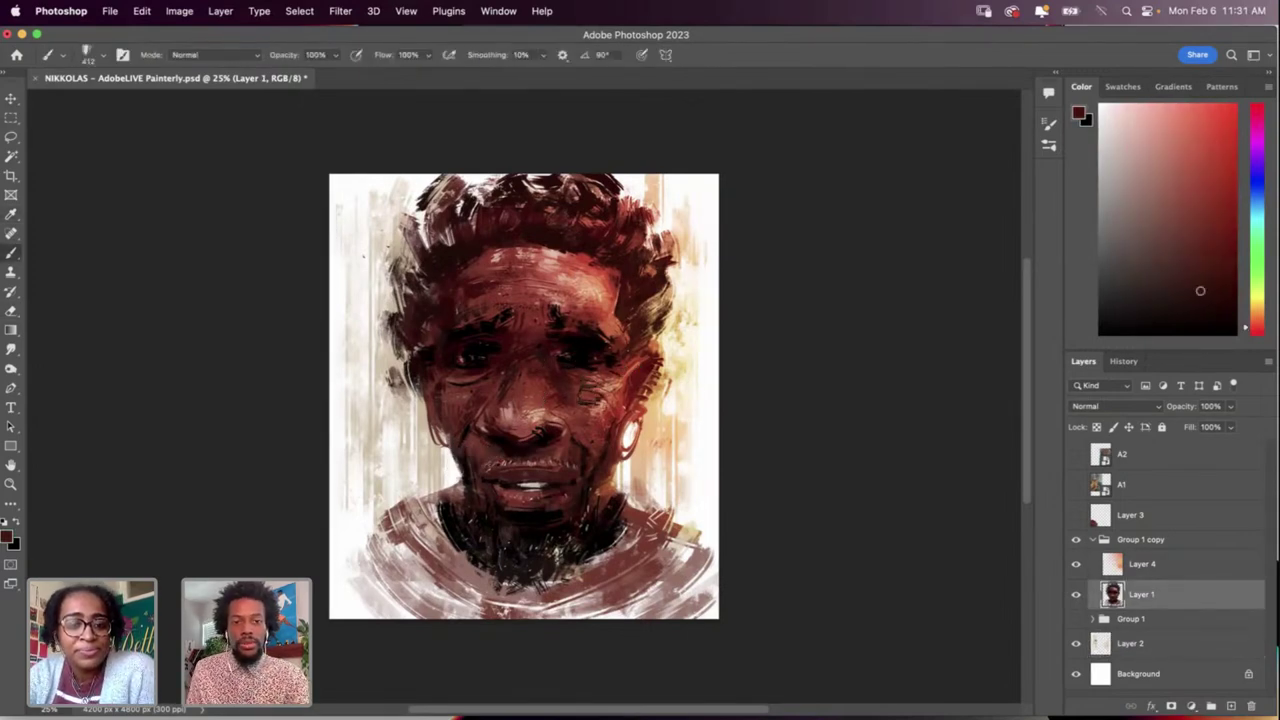
right_click(707, 420)
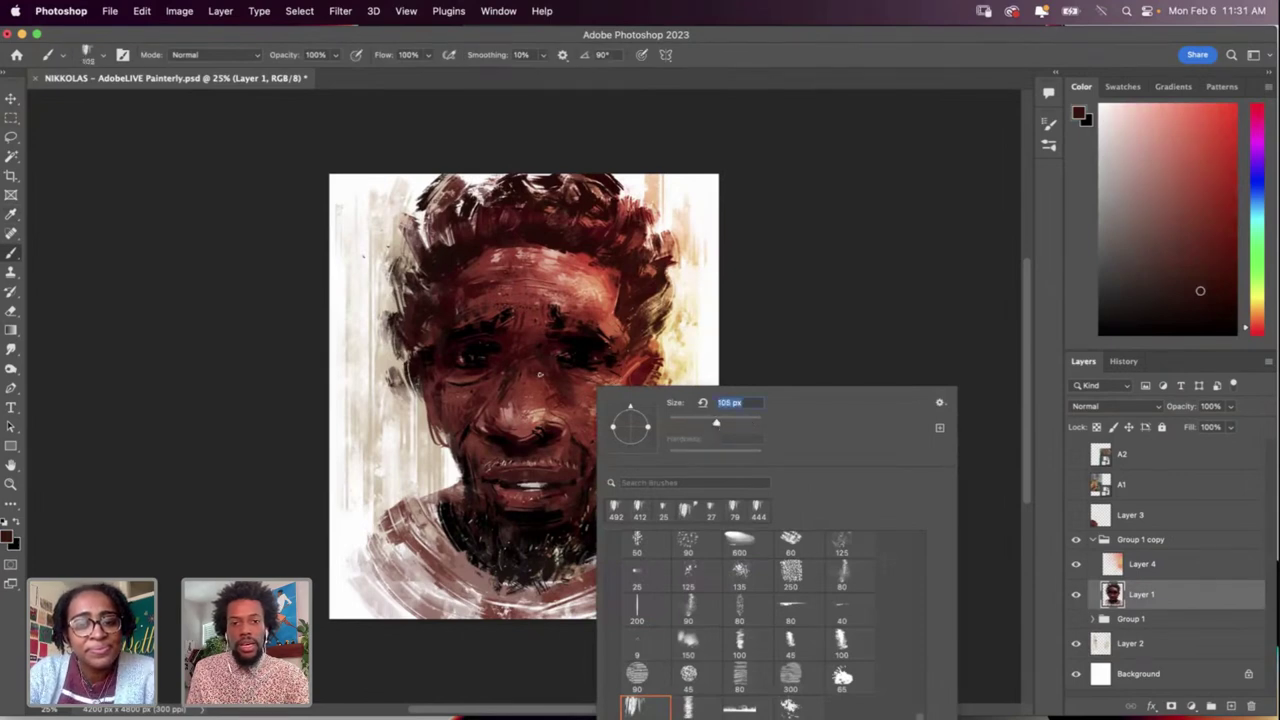
left_click(560, 370)
key("super+z")
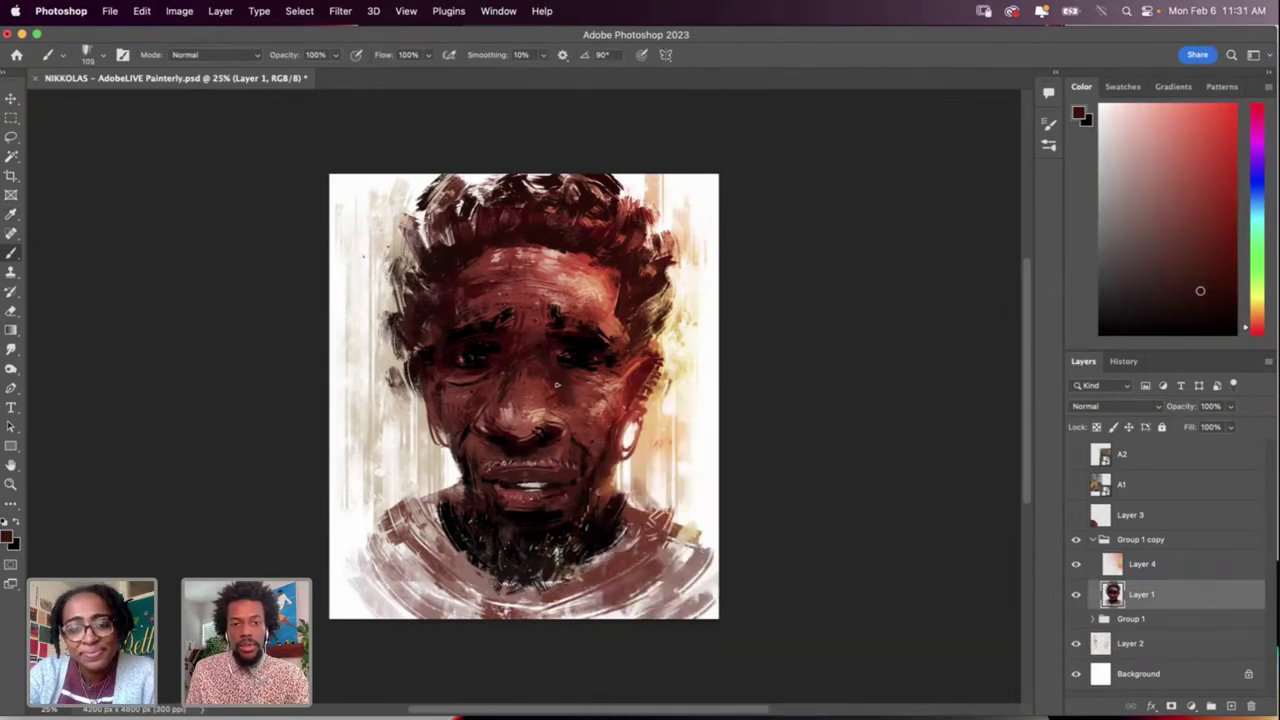
Step: Restore the default black and paint strokes at the inner eyebrow on the earring side with a 67 px brush, undoing the last stroke
key("d")
key("x")
key("x")
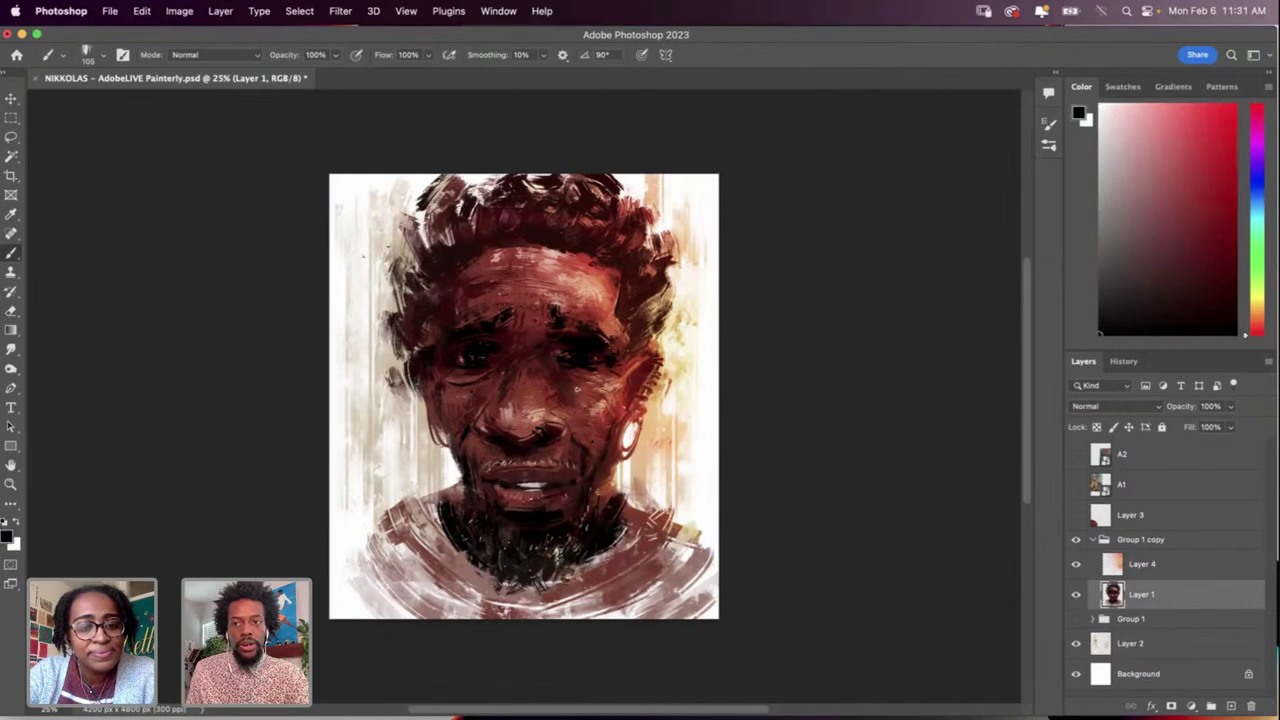
right_click(579, 389)
left_click_drag(711, 411, 718, 411)
key("Return")
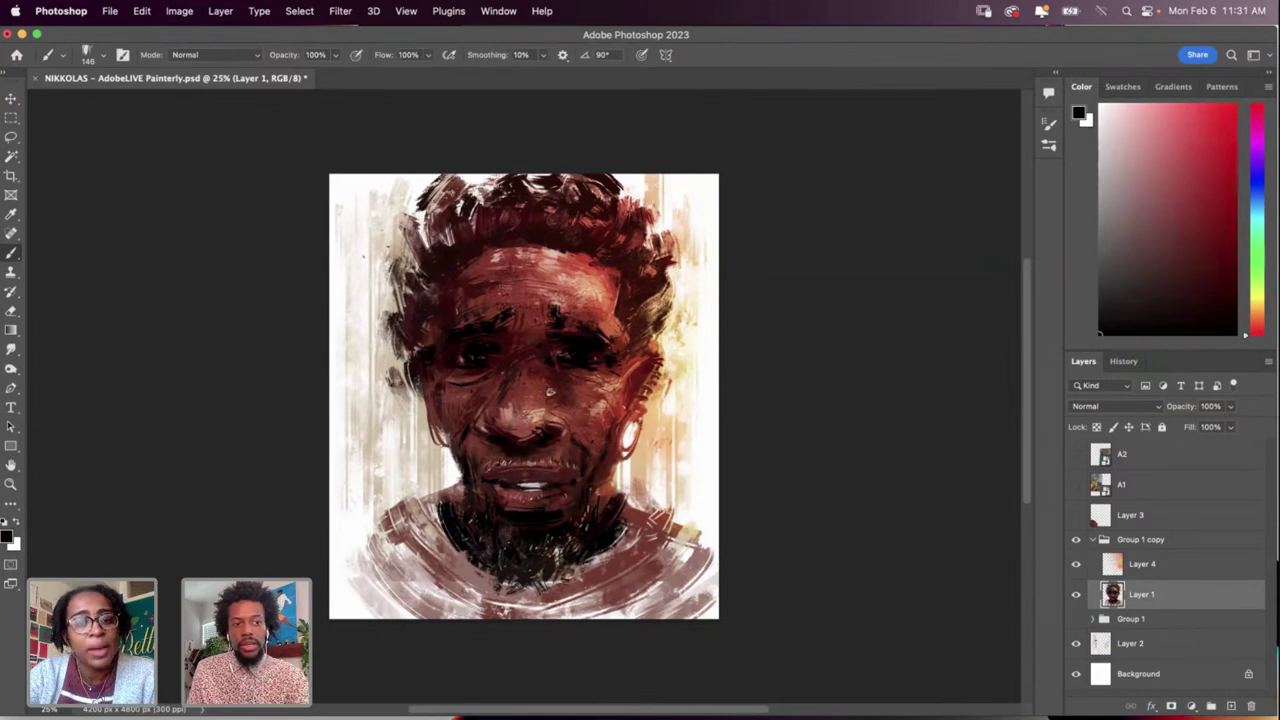
right_click(554, 390)
left_click(664, 420)
key("Return")
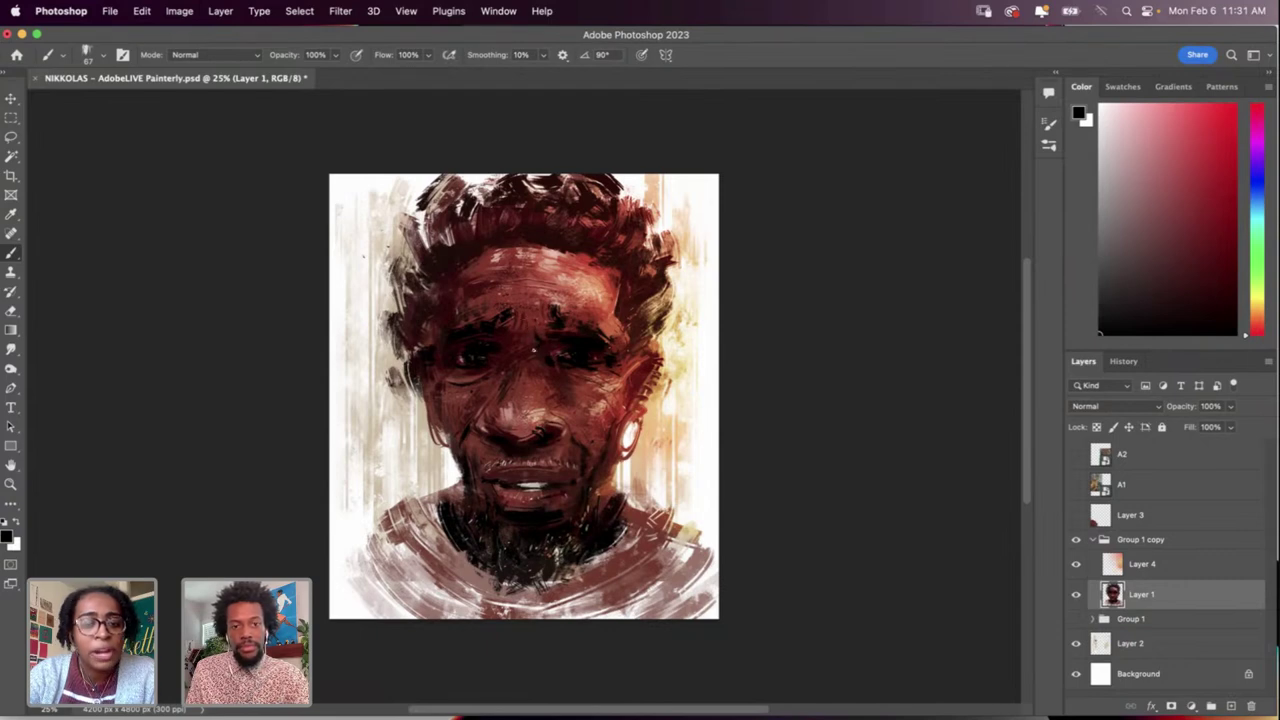
key("super+z")
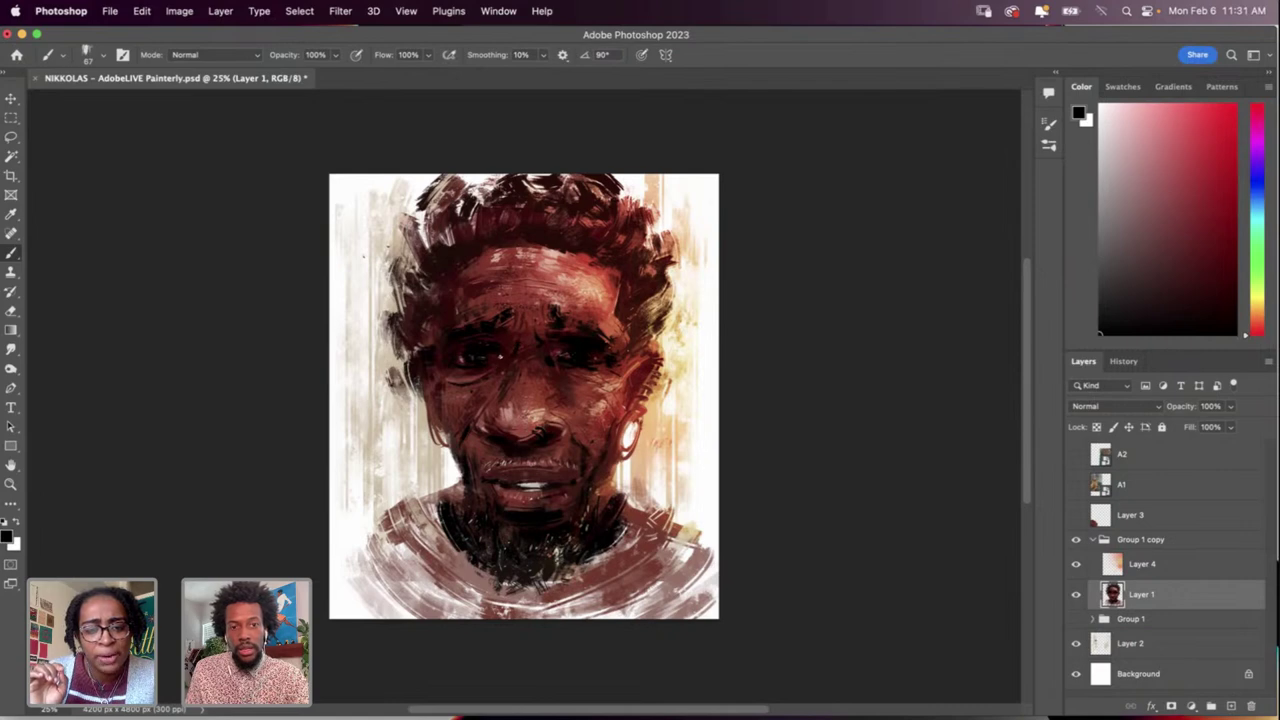
Step: Sample a very dark red above the eye opposite the earring and touch up the eye area on Layer 1
key("i")
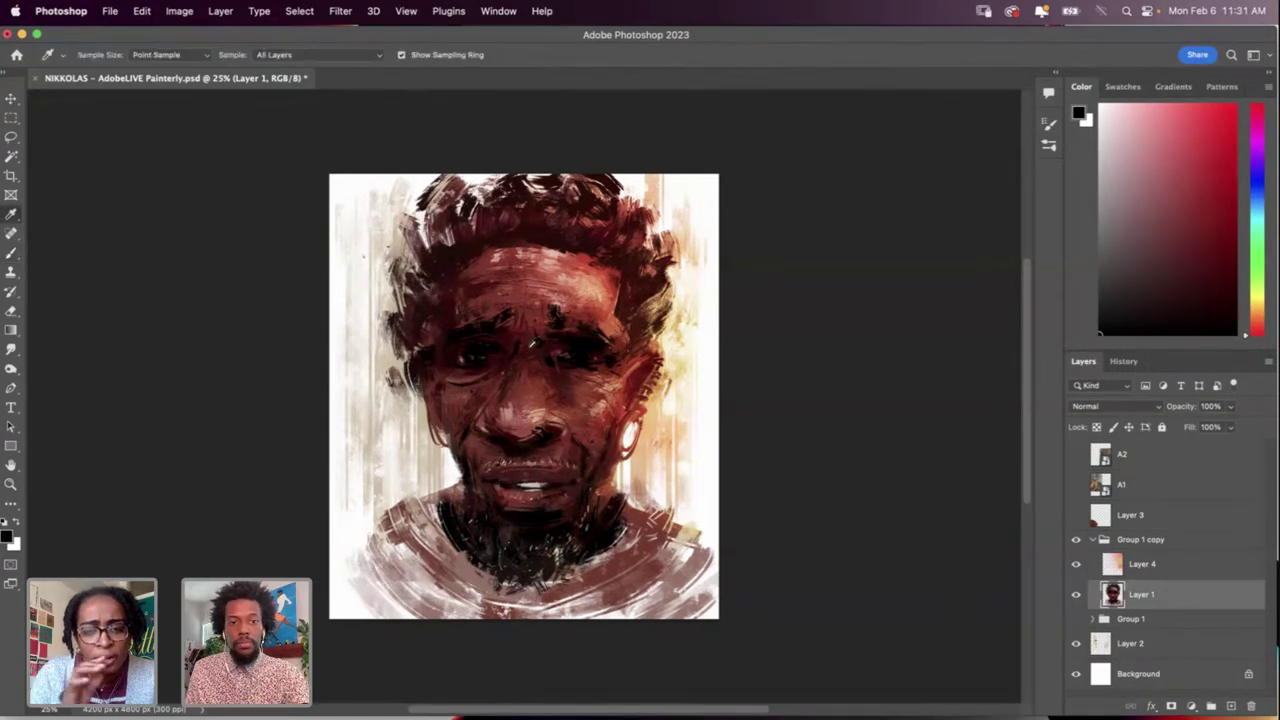
key("r")
key("i")
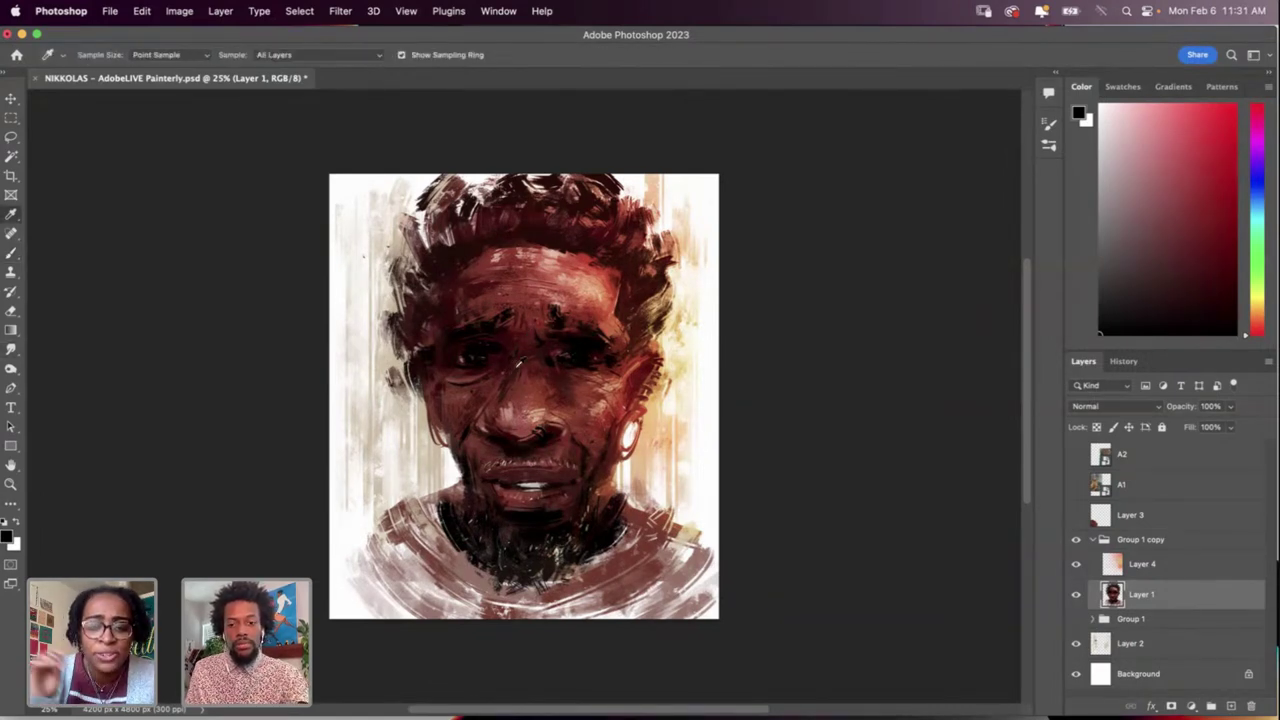
left_click(490, 342, "alt")
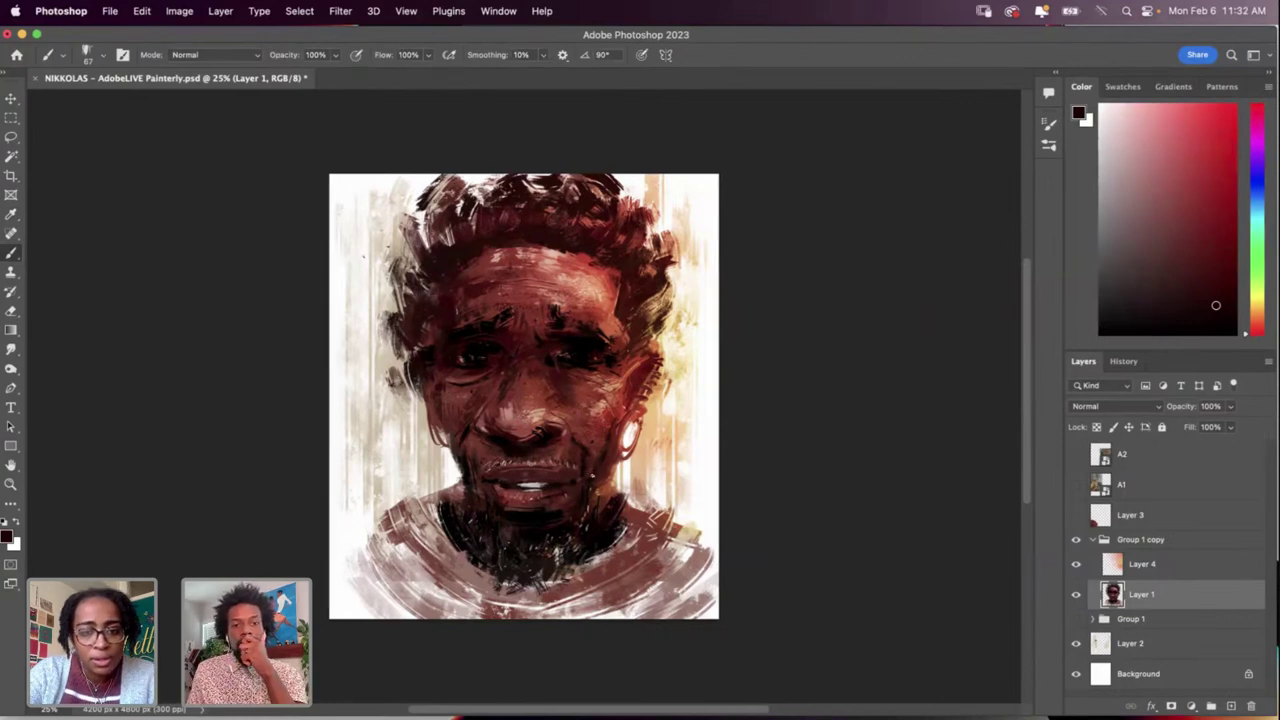
Step: Sample a pale pink from the upper forehead and add fine highlights around the eyes and face with a 20 px brush
key("i")
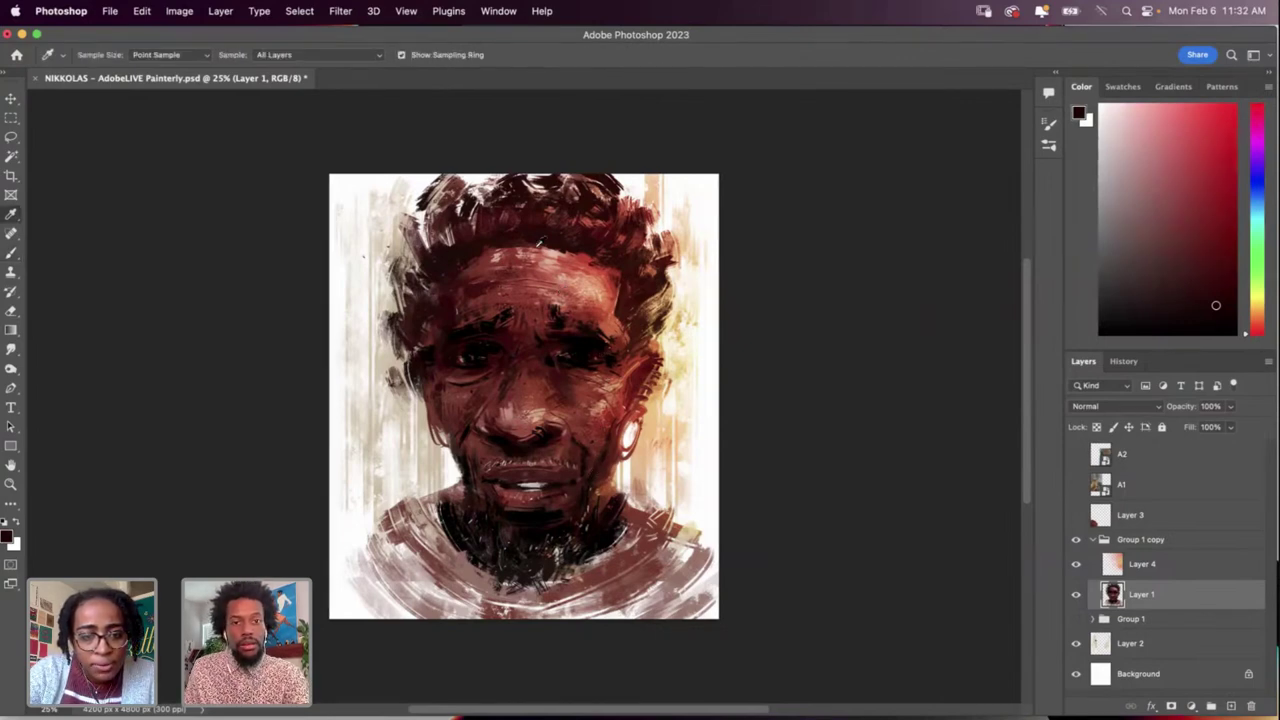
left_click(552, 250)
key("b")
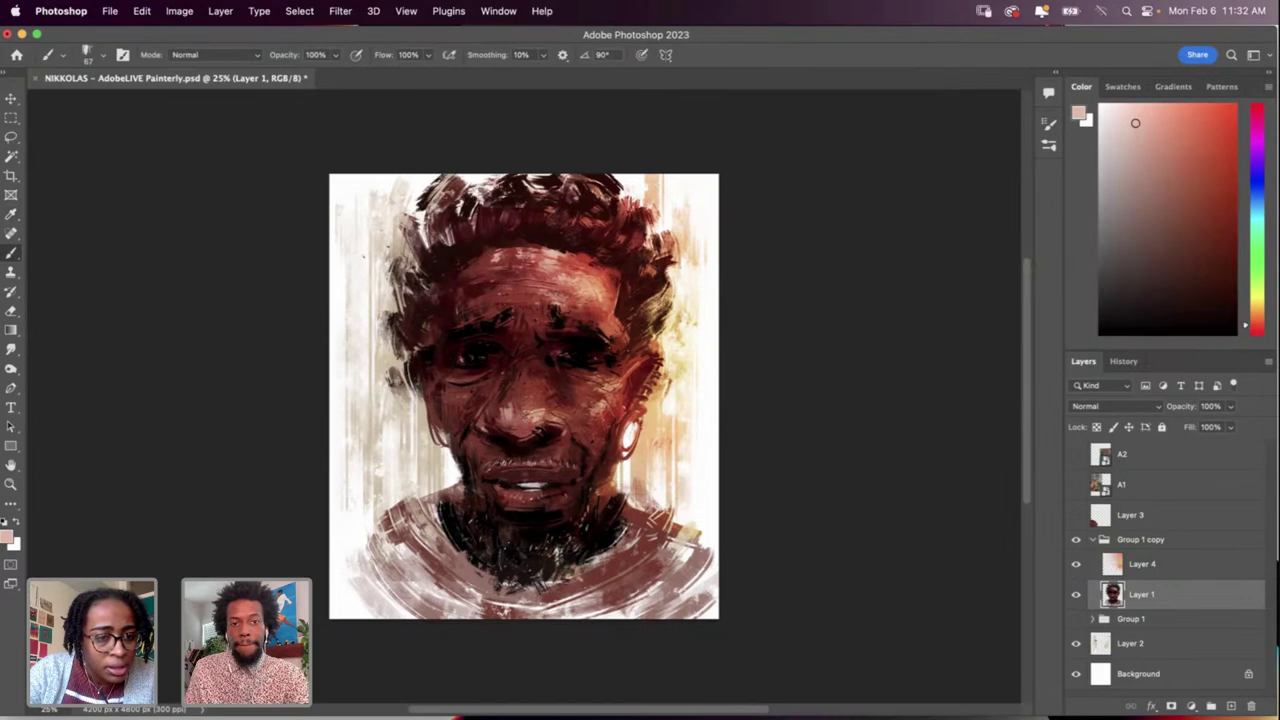
right_click(578, 338)
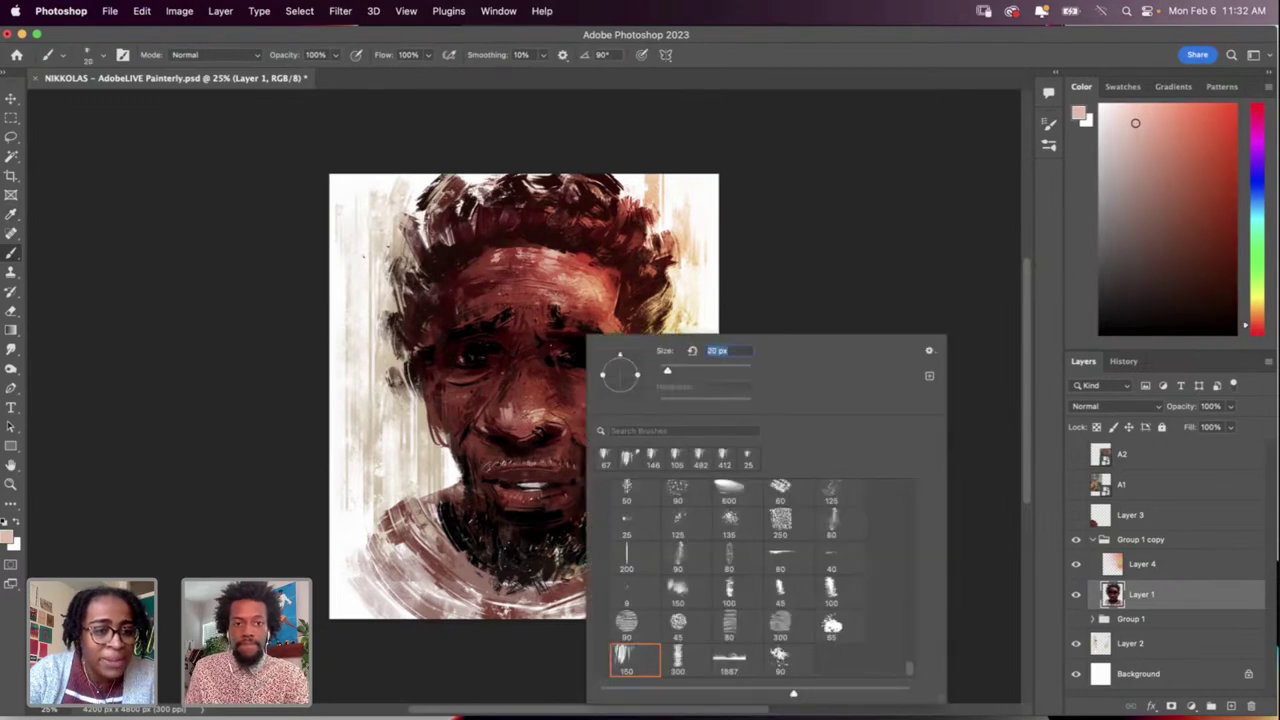
key("Escape")
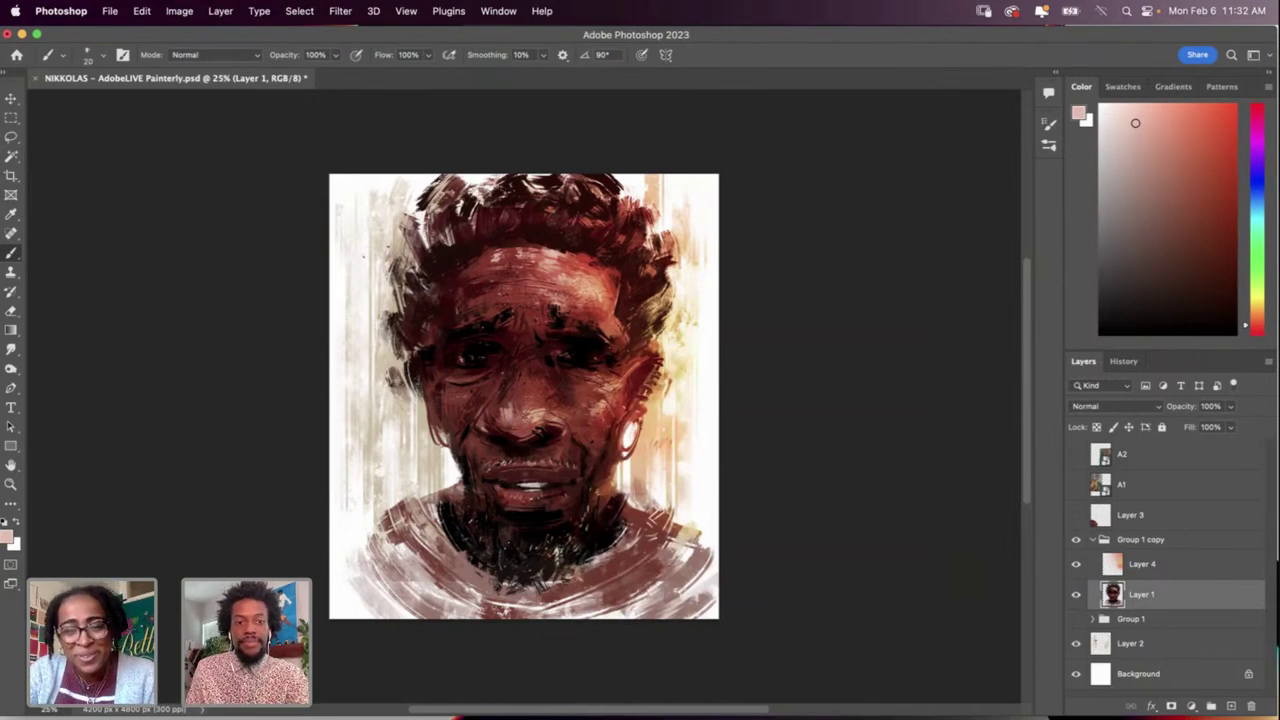
key("super+z")
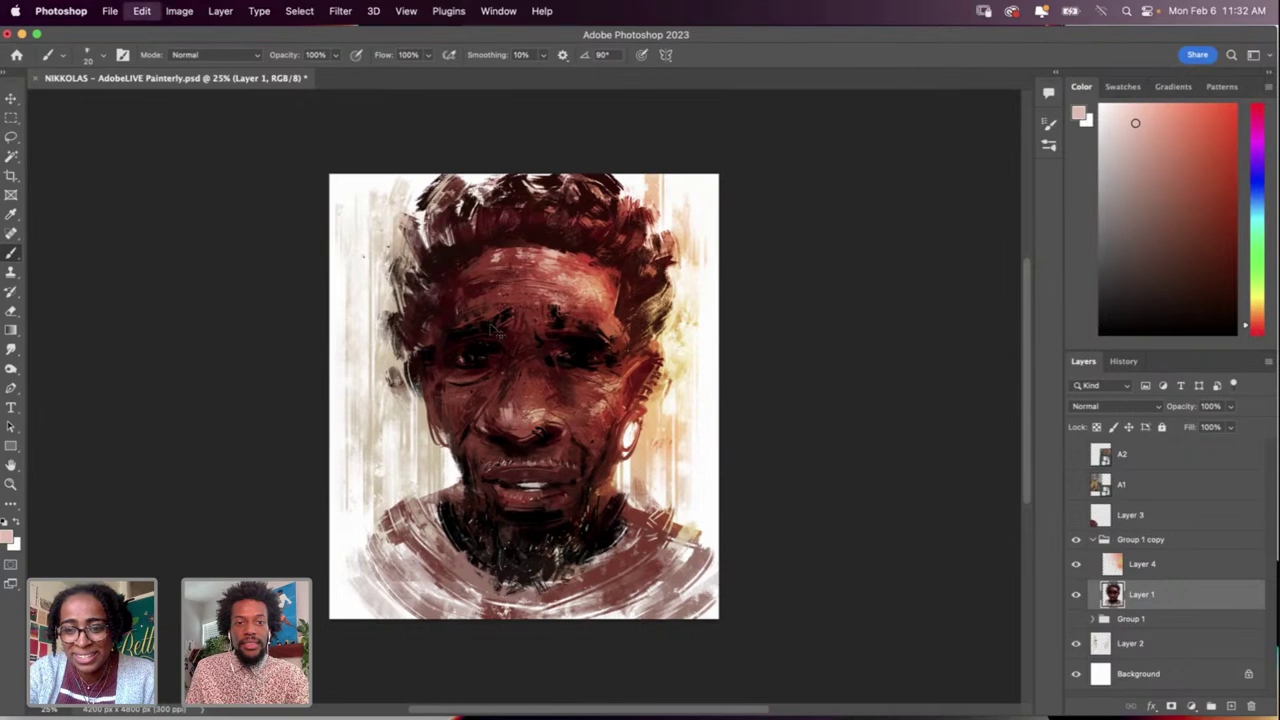
key("super+shift+z")
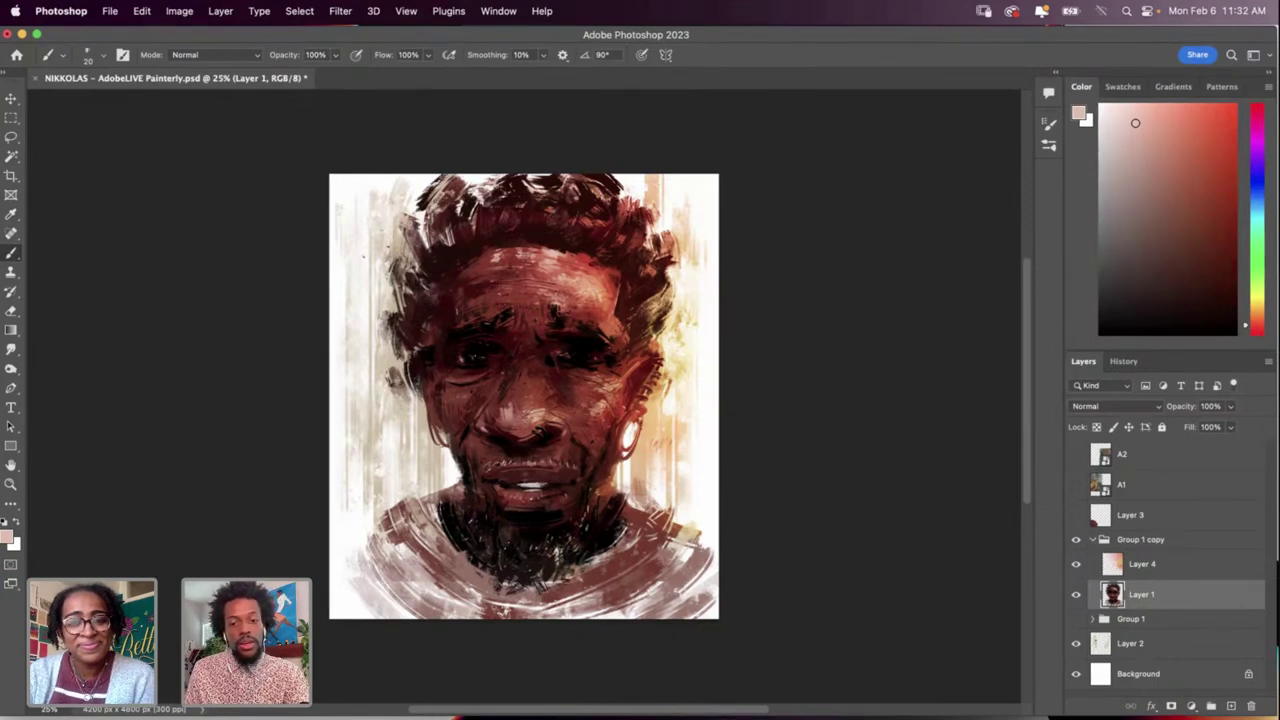
Step: Sample black from the eye opposite the earring and reds from the forehead, and refine the facial details with the 20 px brush
key("i")
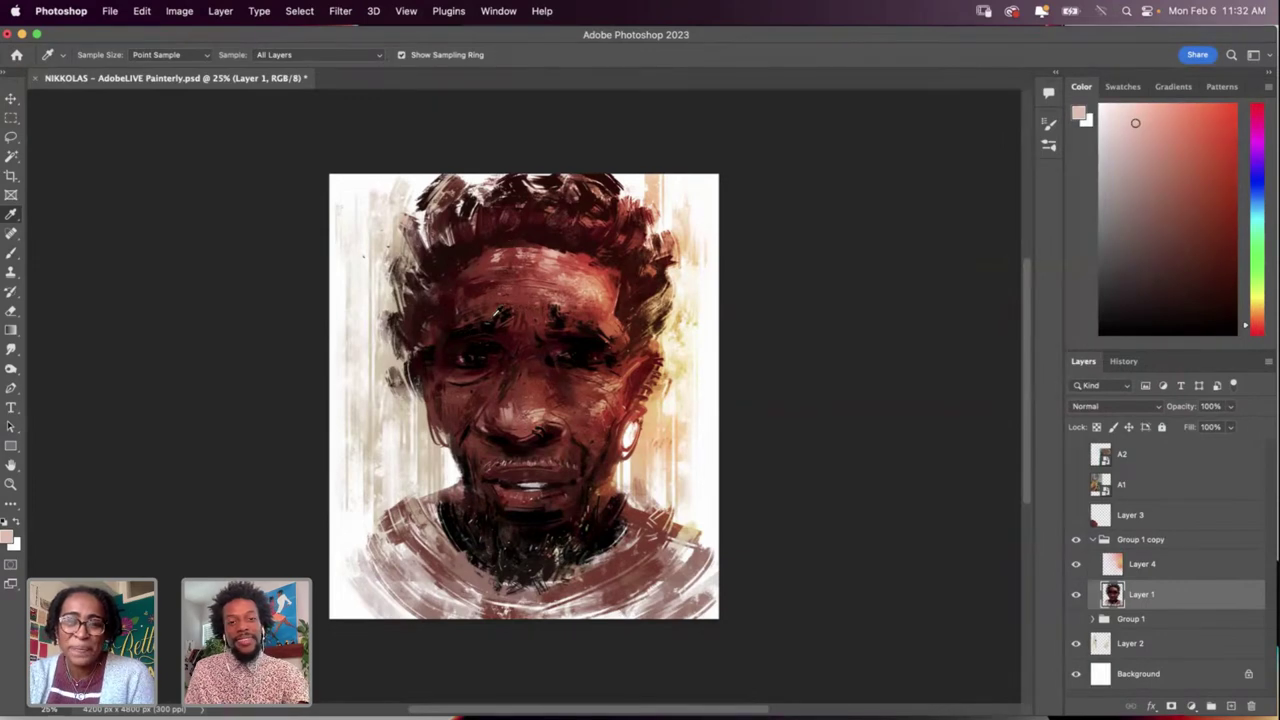
left_click(477, 346)
left_click(477, 346)
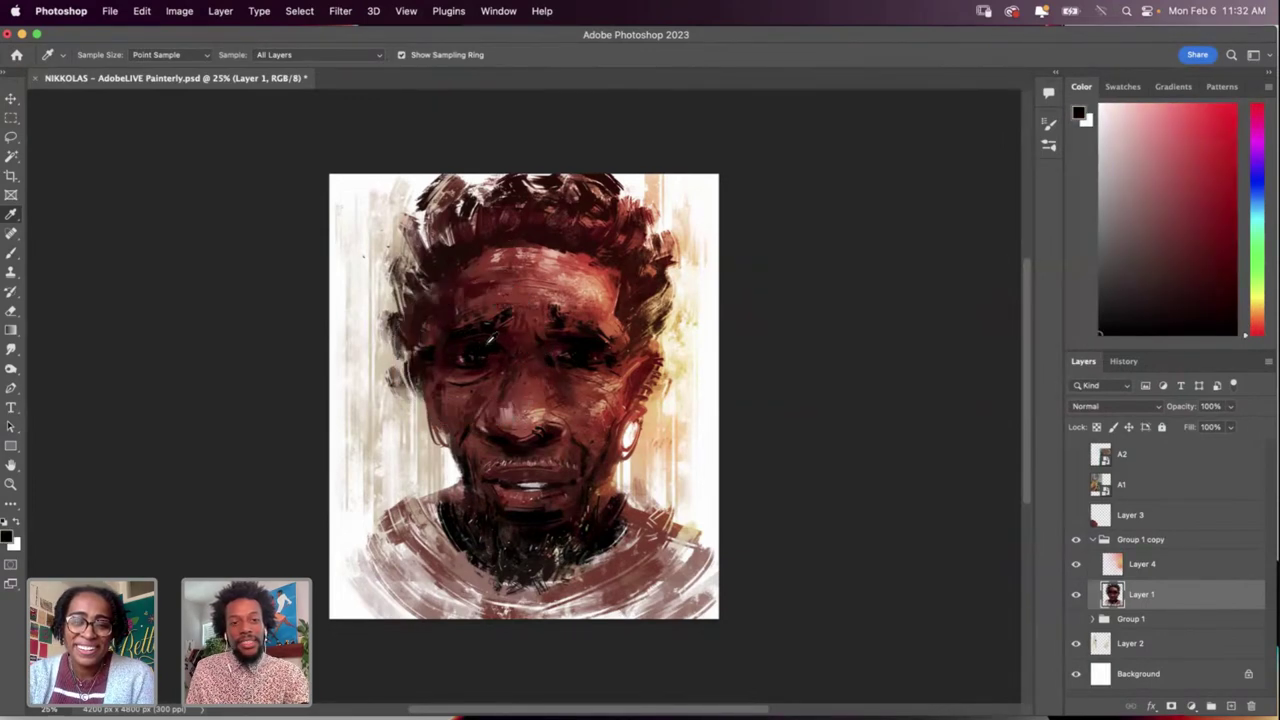
key("b")
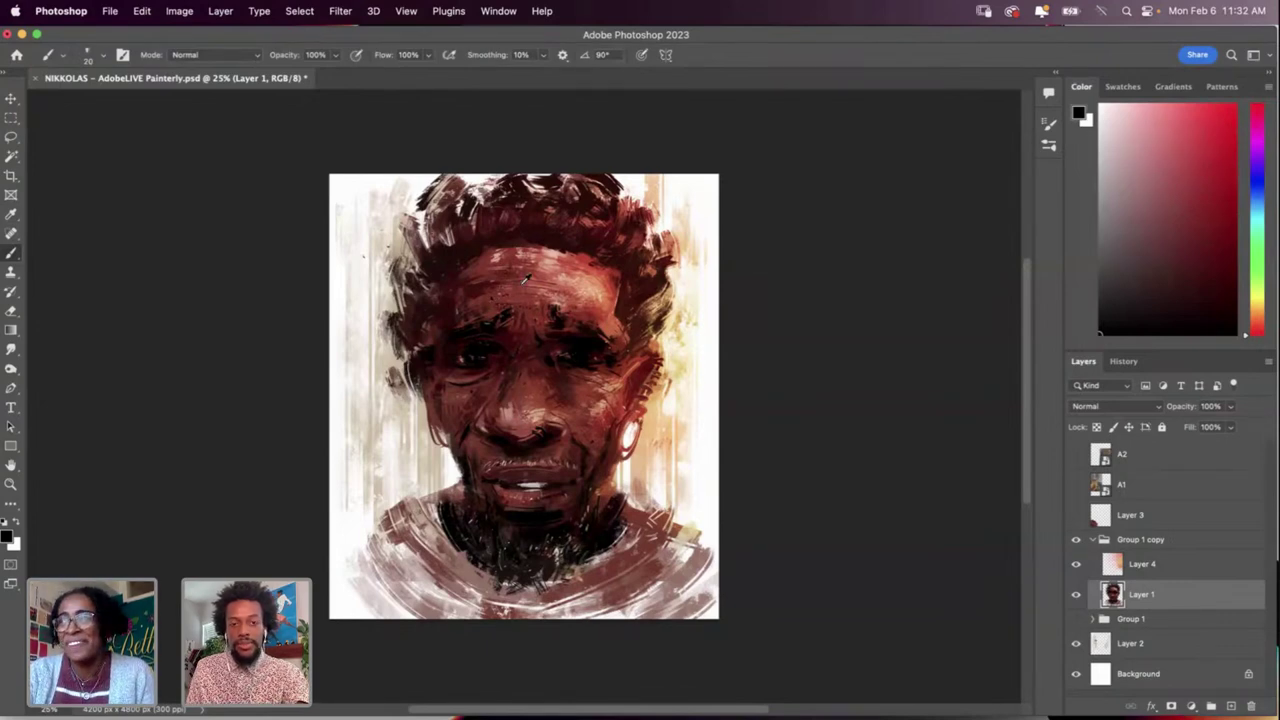
left_click(499, 253, "alt")
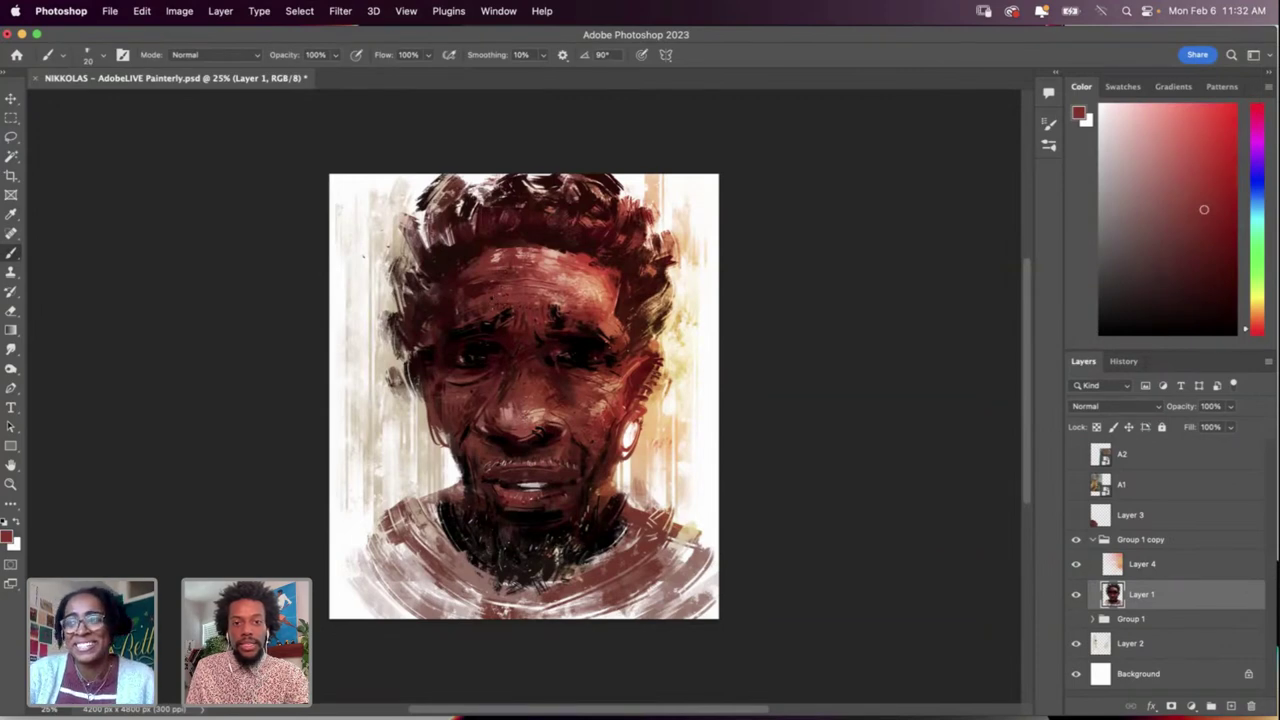
left_click(565, 252, "alt")
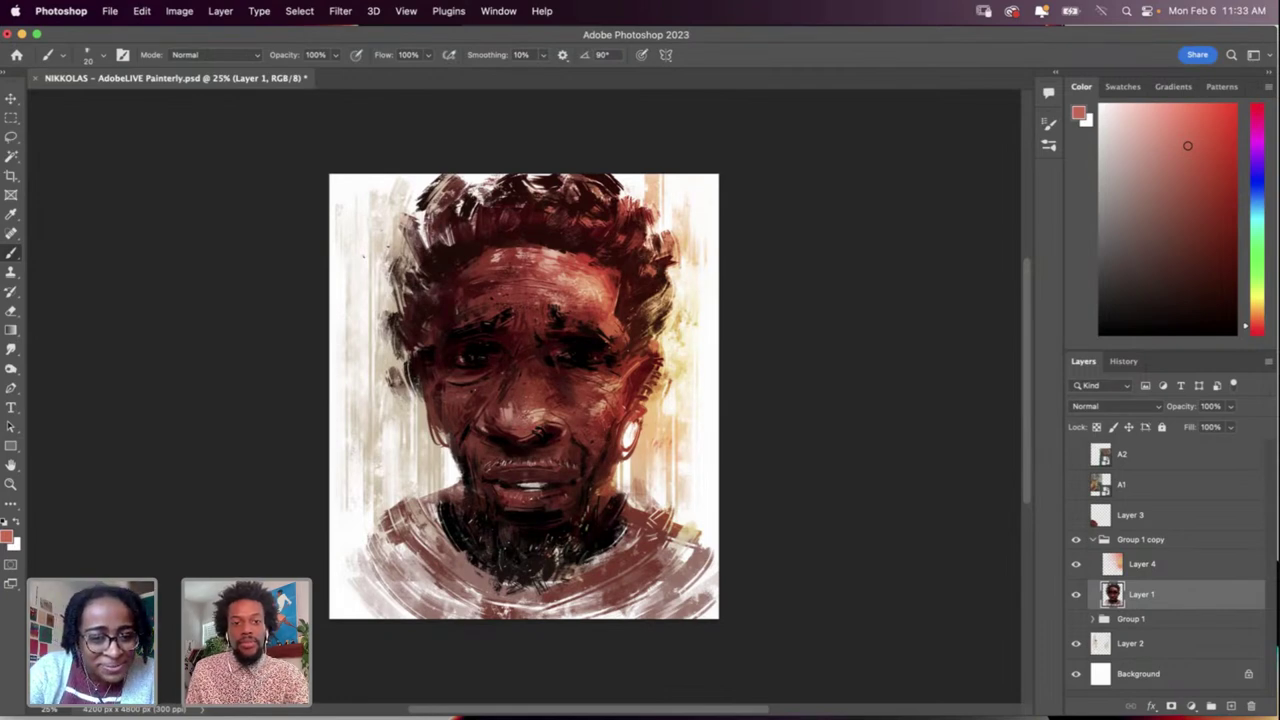
Step: Sample black from the inner corner of the earring-side eye and touch up the eye area with the 20 px brush
key("i")
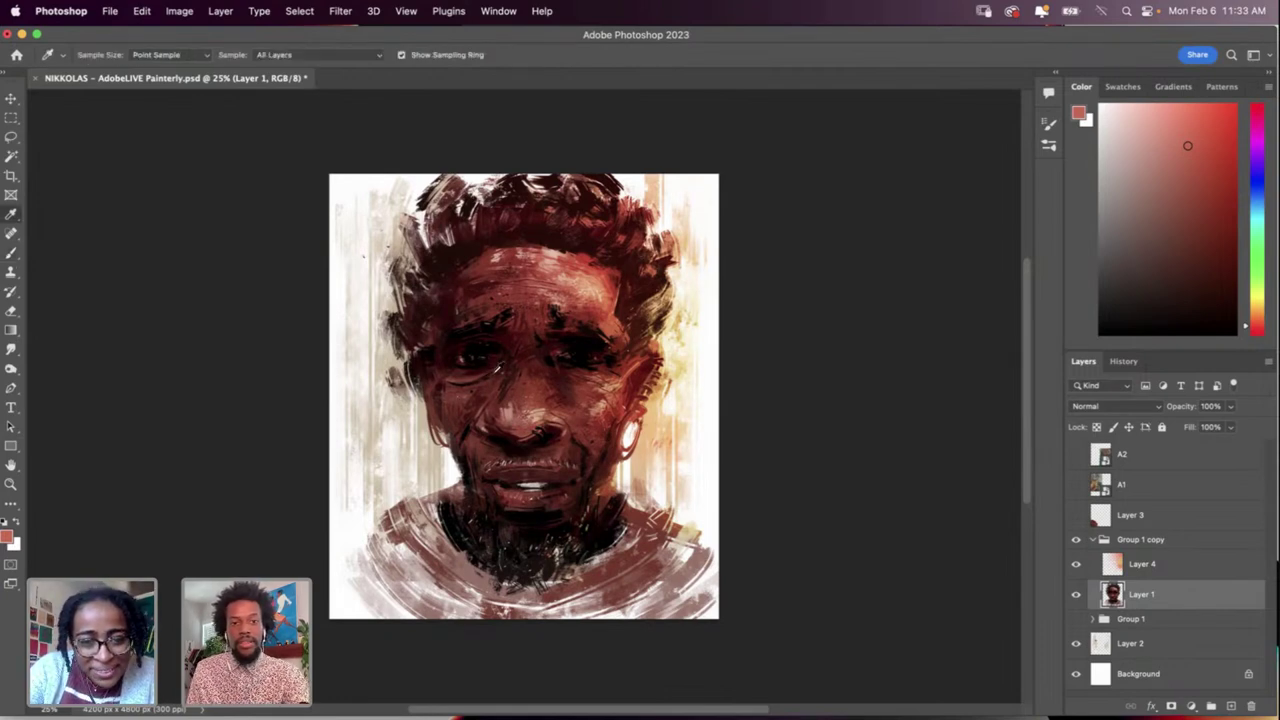
key("b")
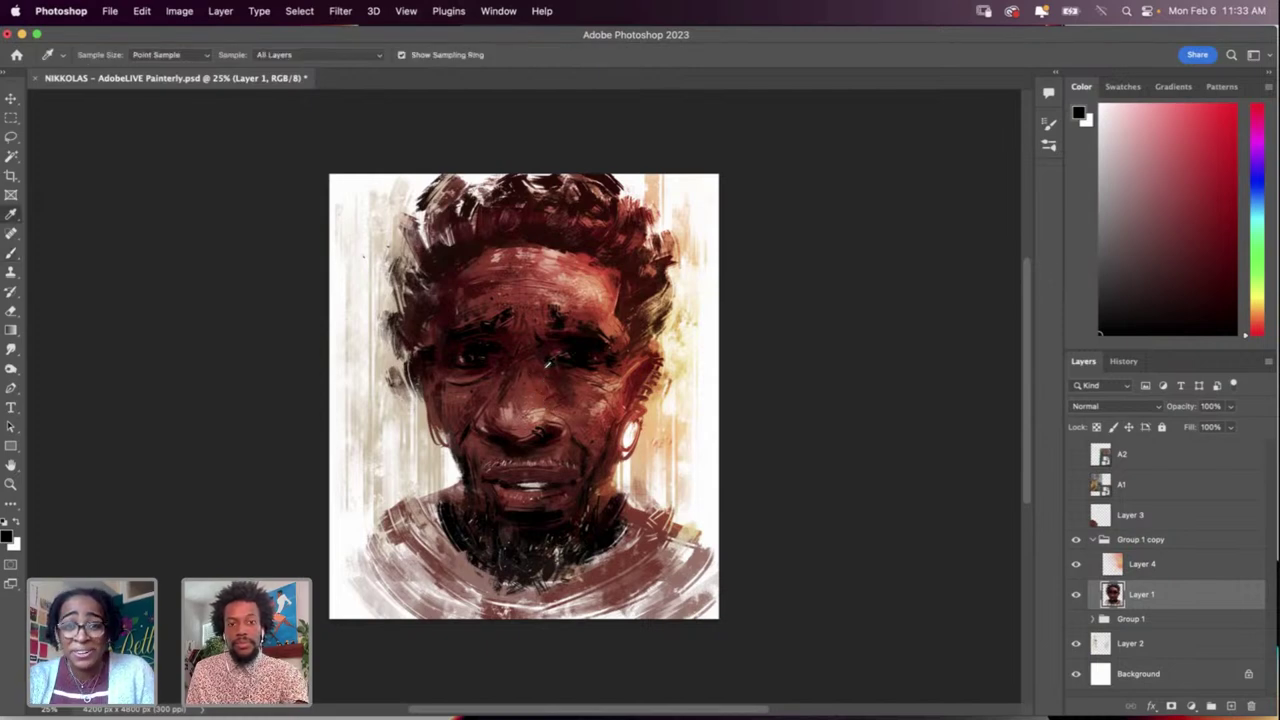
left_click(546, 358, "alt")
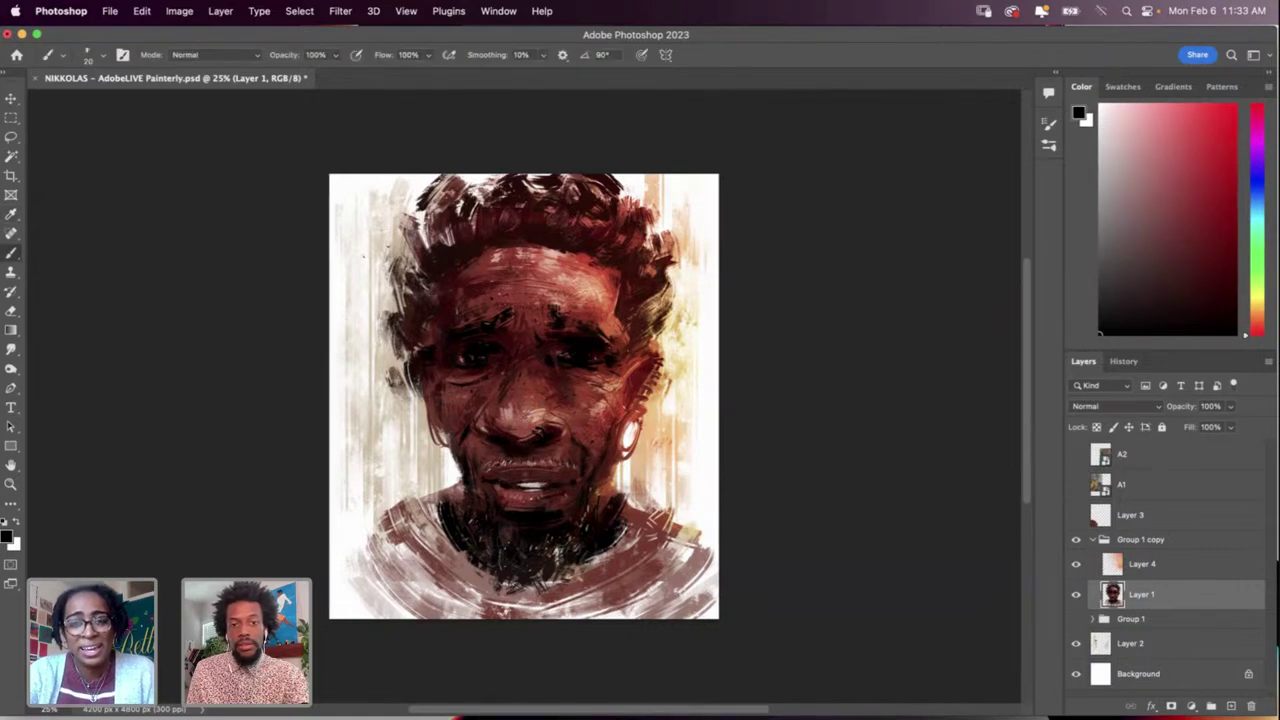
key("alt")
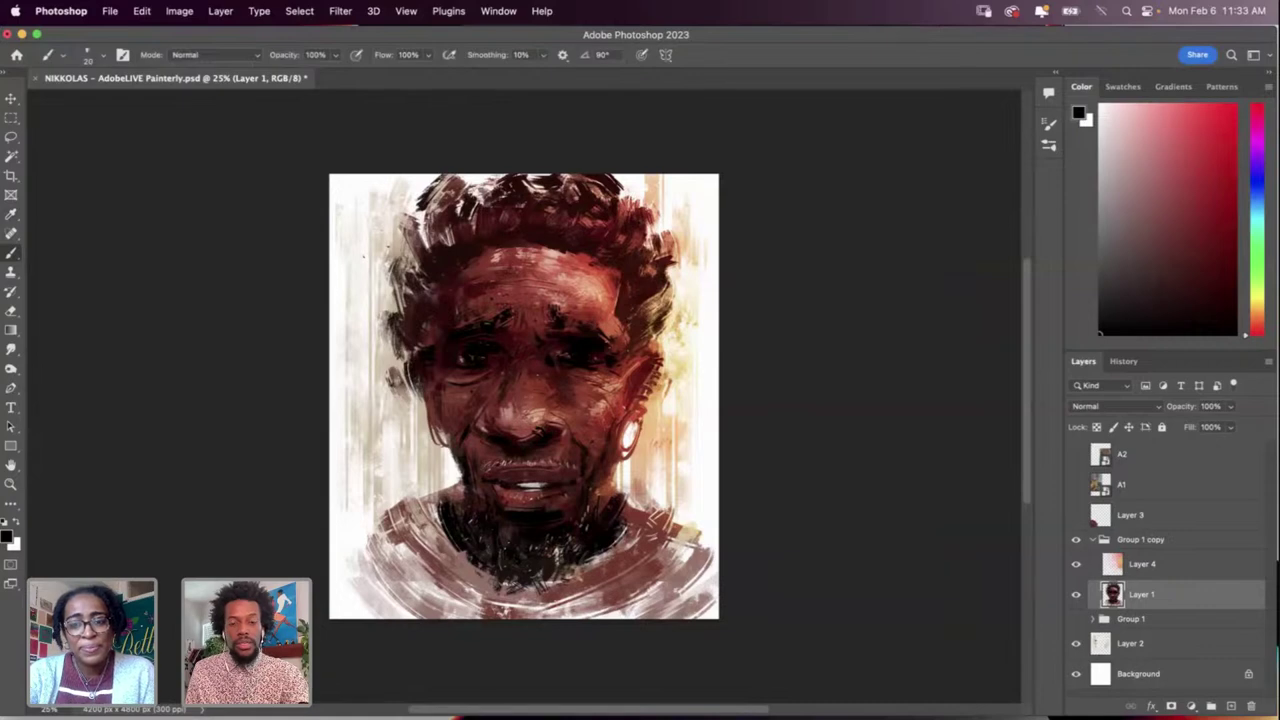
key("alt")
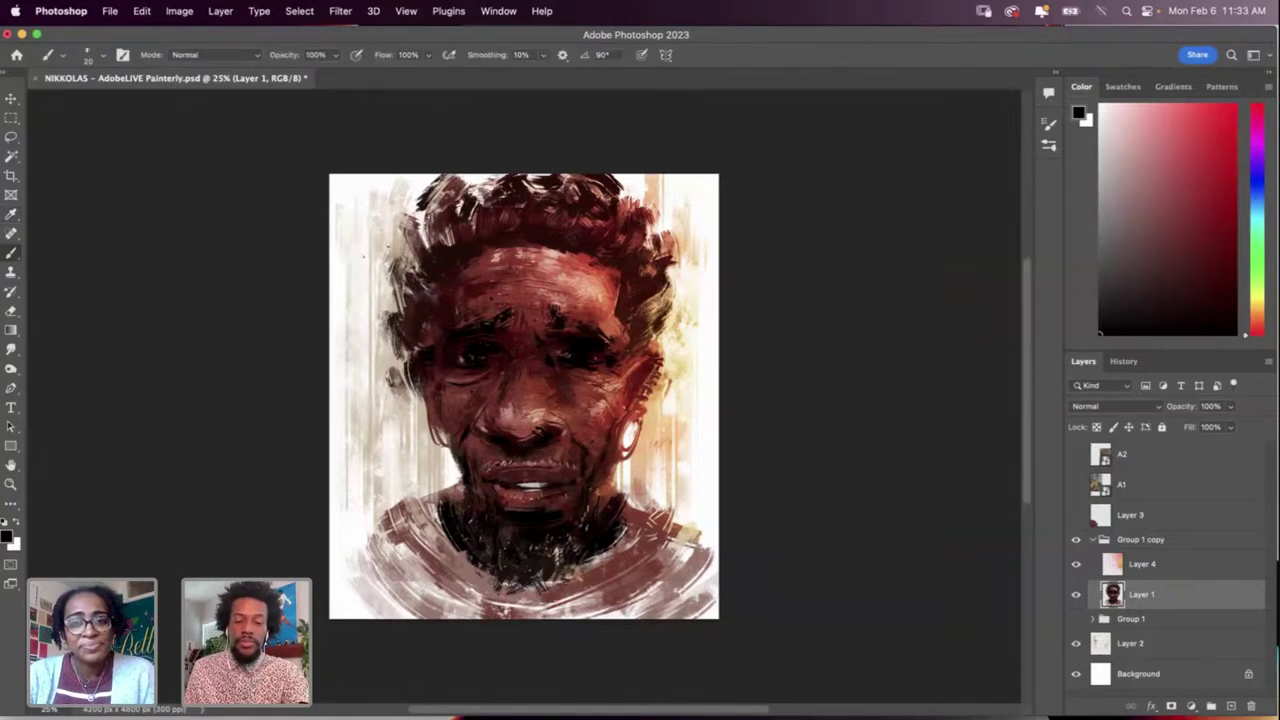
key("i")
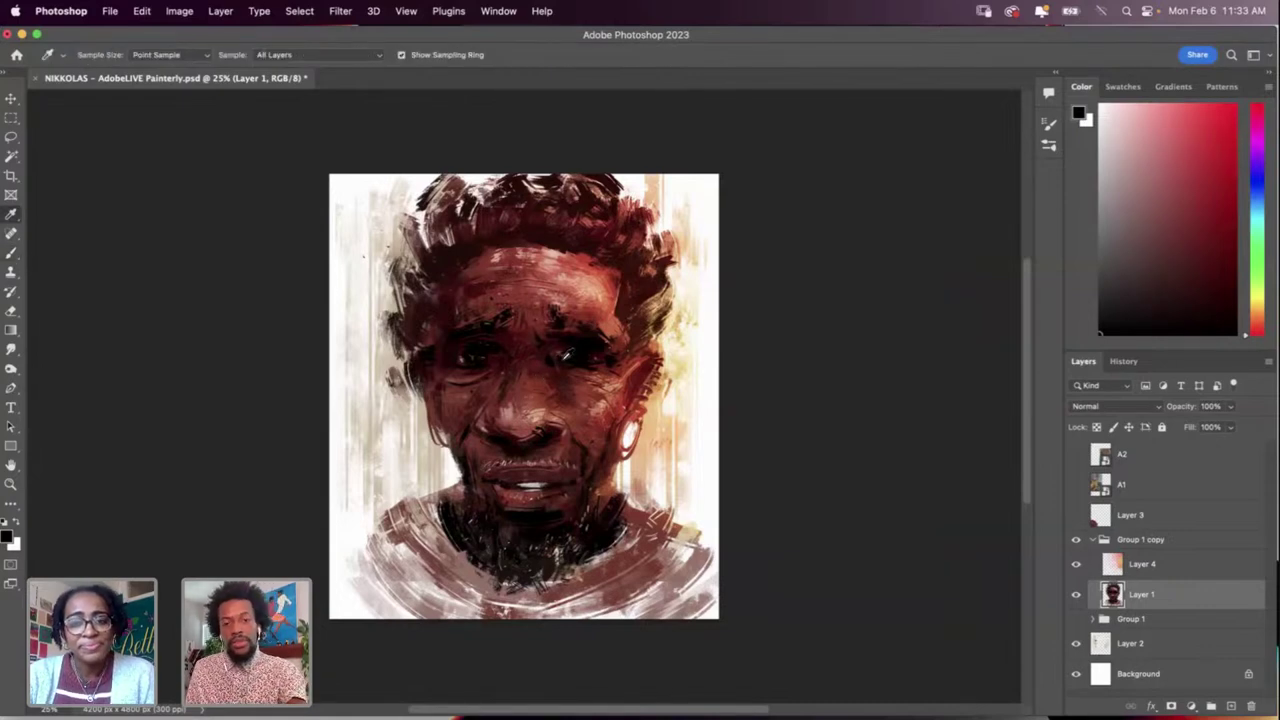
Step: Hide and show Layer 4 to compare its overlay effect on the portrait, and return to Layer 1
left_click(1160, 572)
key("r")
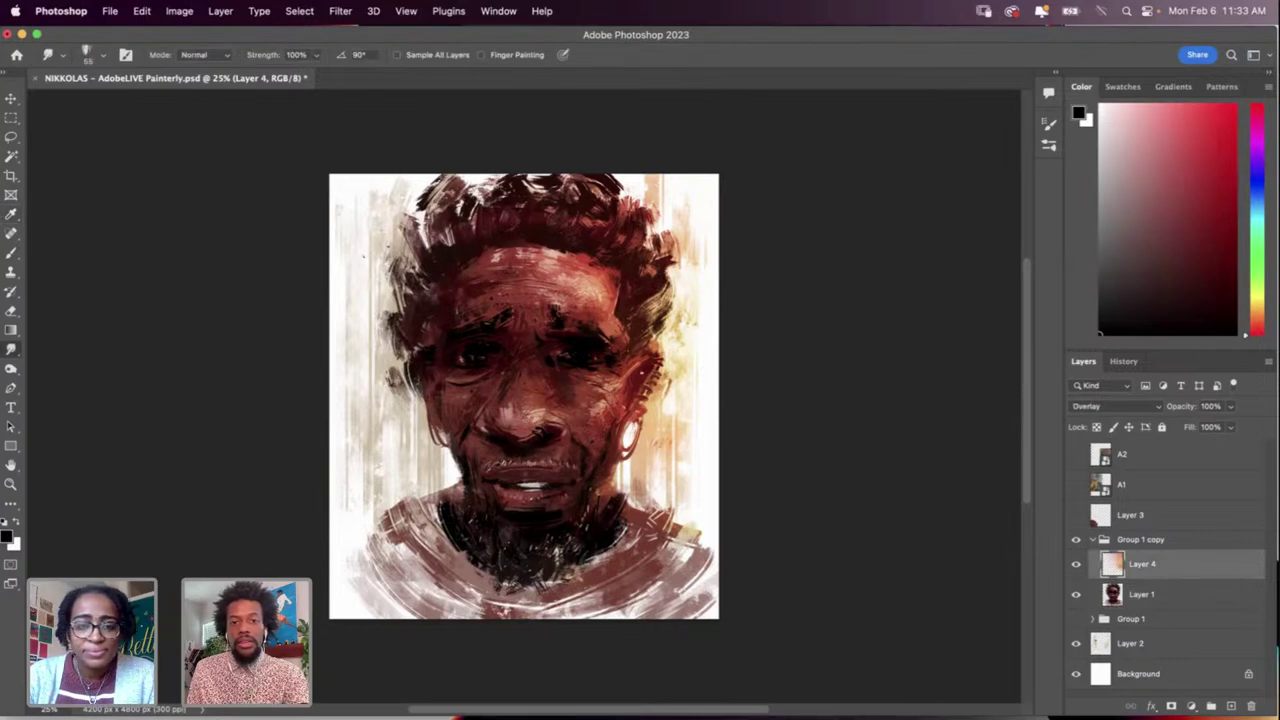
left_click(1077, 565)
left_click(1077, 565)
left_click(1132, 590)
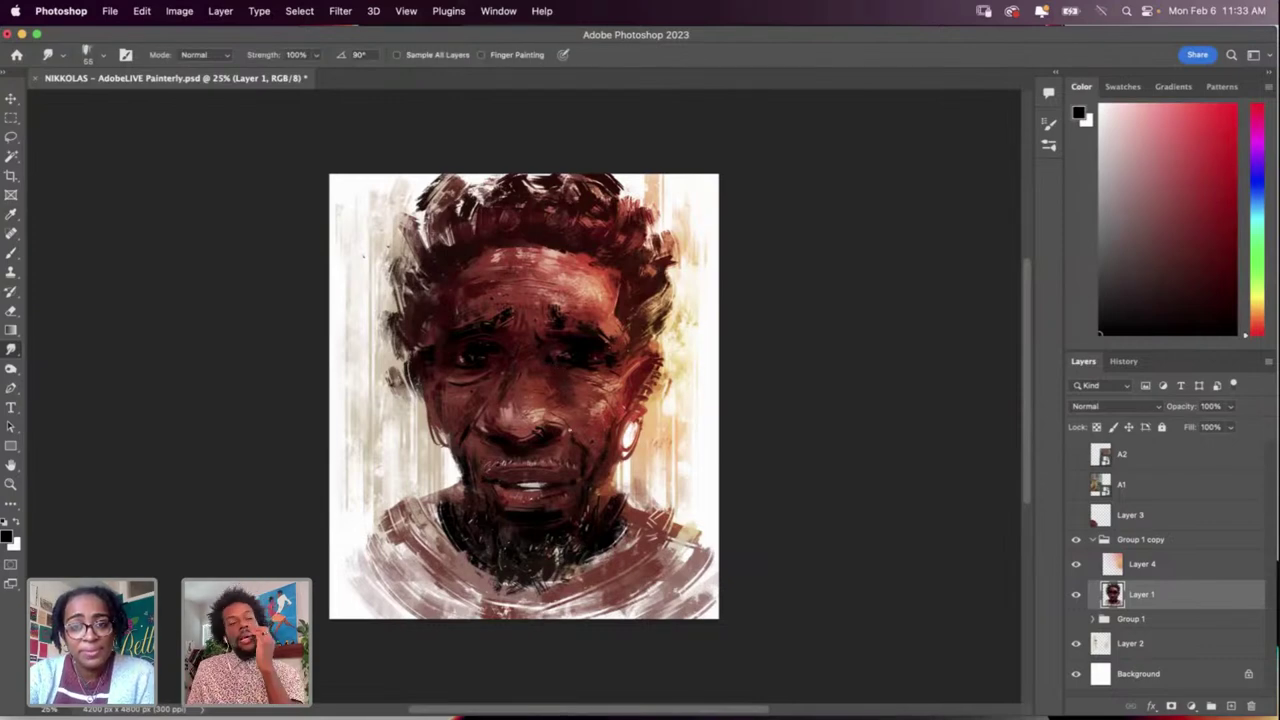
Step: Touch up the dark areas of the face on Layer 1 in black with a 59 px bristle brush
key("i")
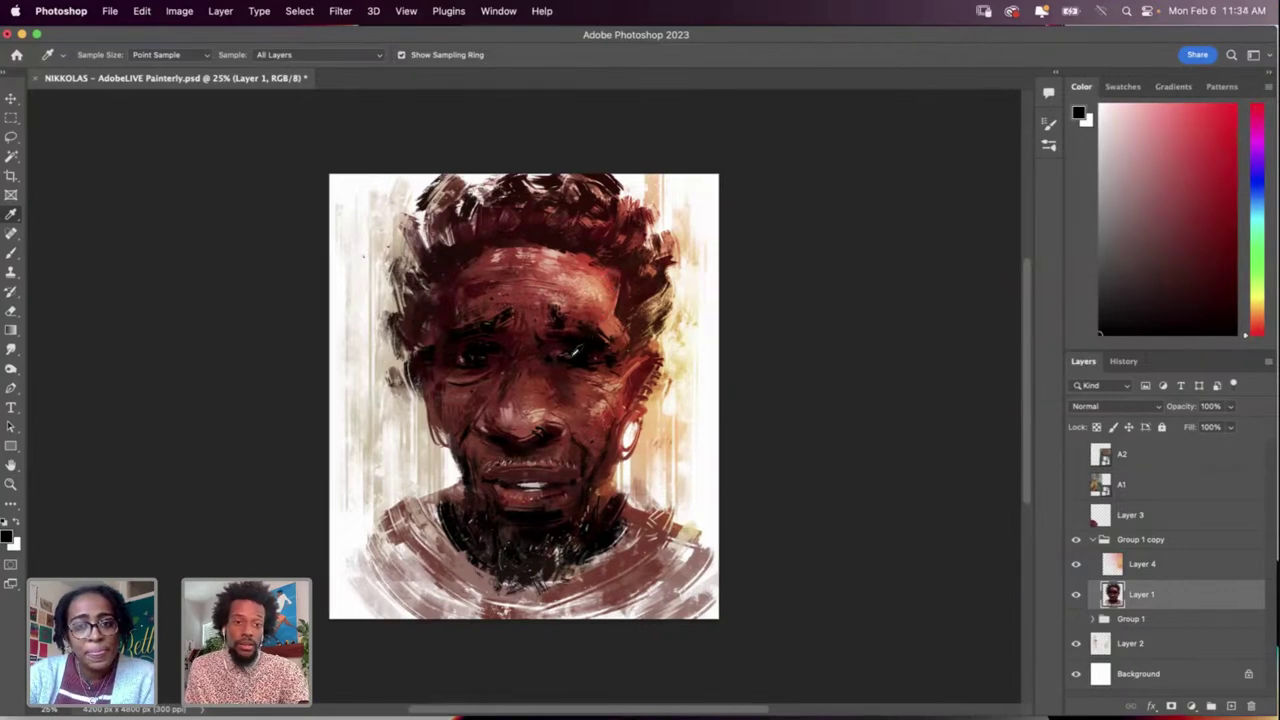
key("x")
key("x")
key("b")
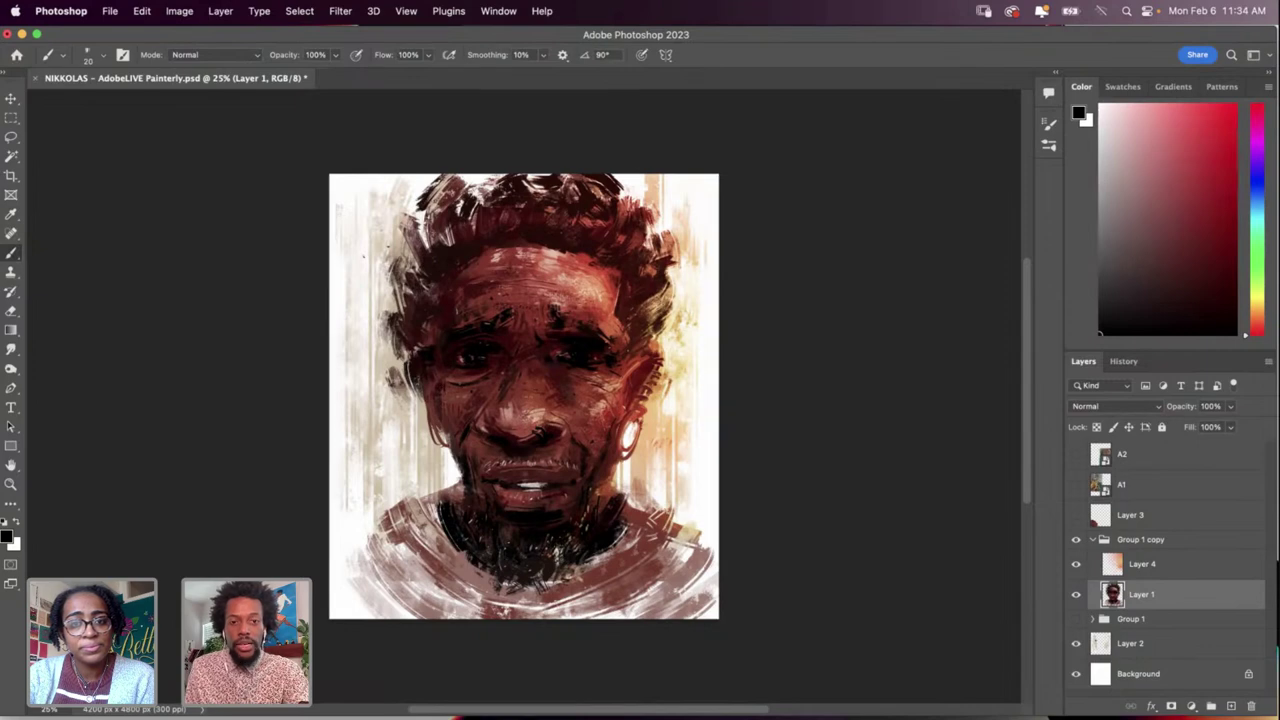
right_click(487, 403)
left_click(587, 440)
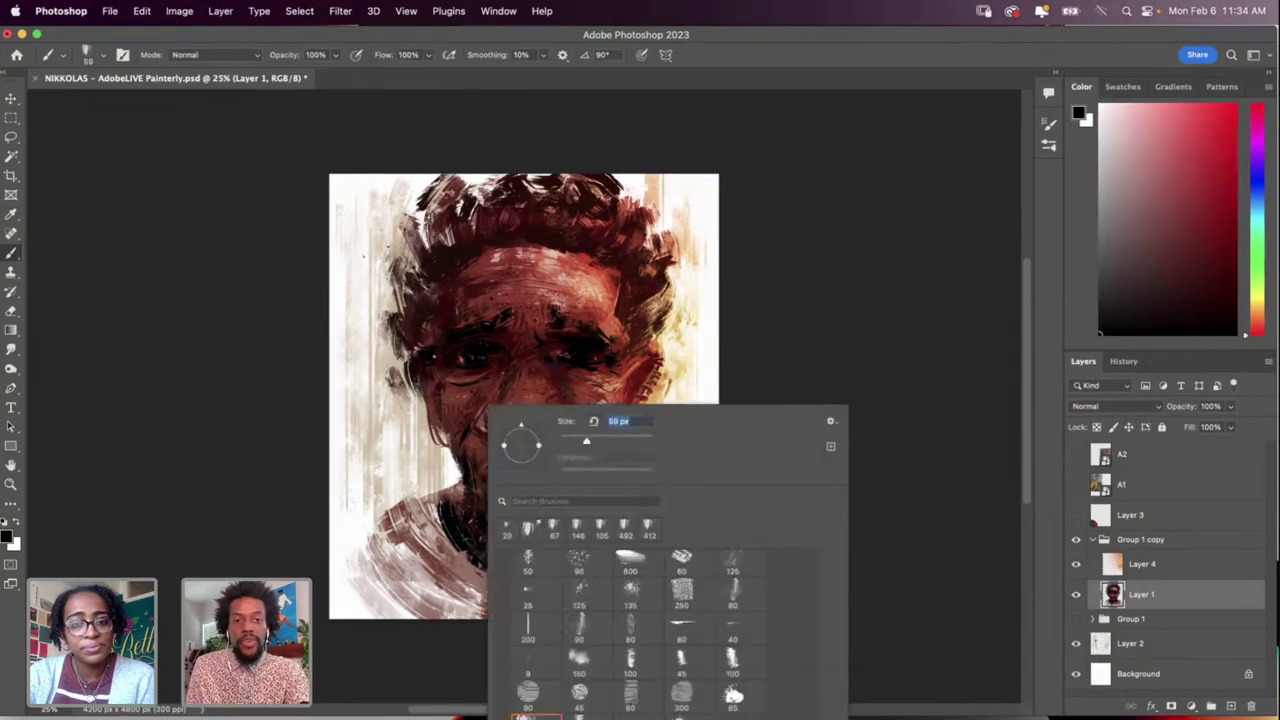
key("Return")
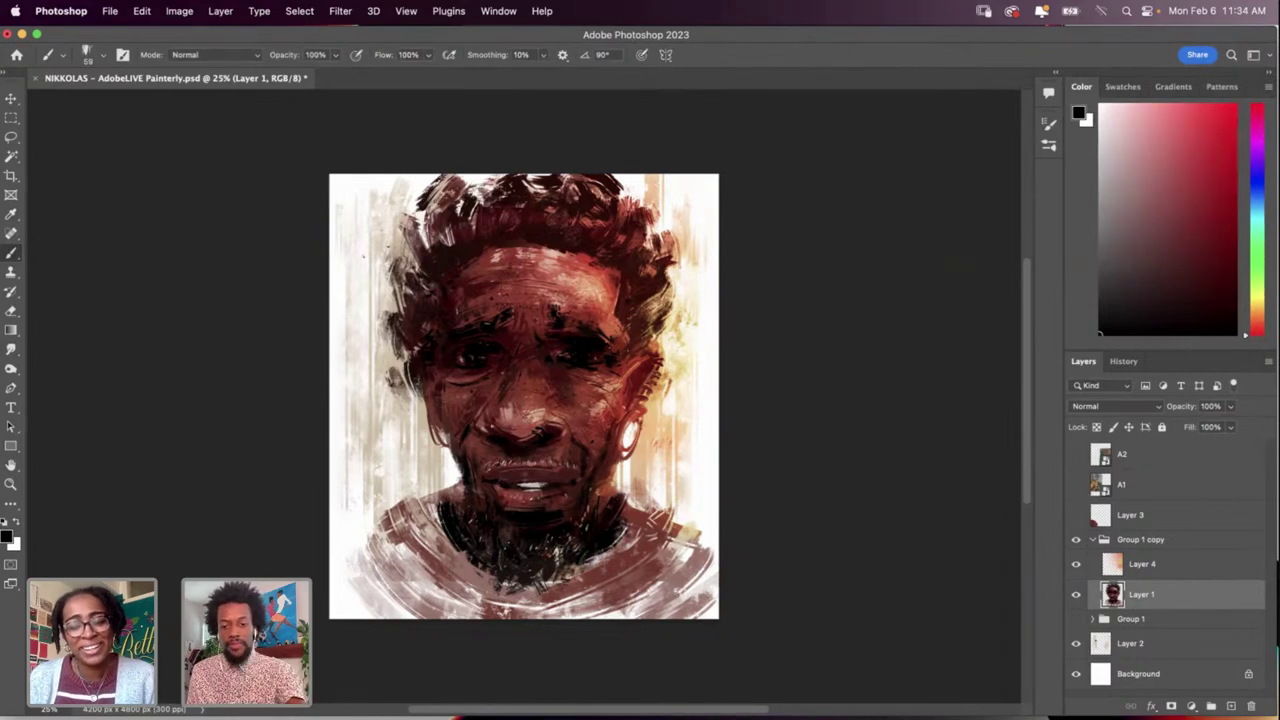
Step: Try a near-white stroke, sampled from the backdrop beside the neck, on the shirt collar with a 39 px brush and undo it
left_click(680, 478, "alt")
right_click(680, 478)
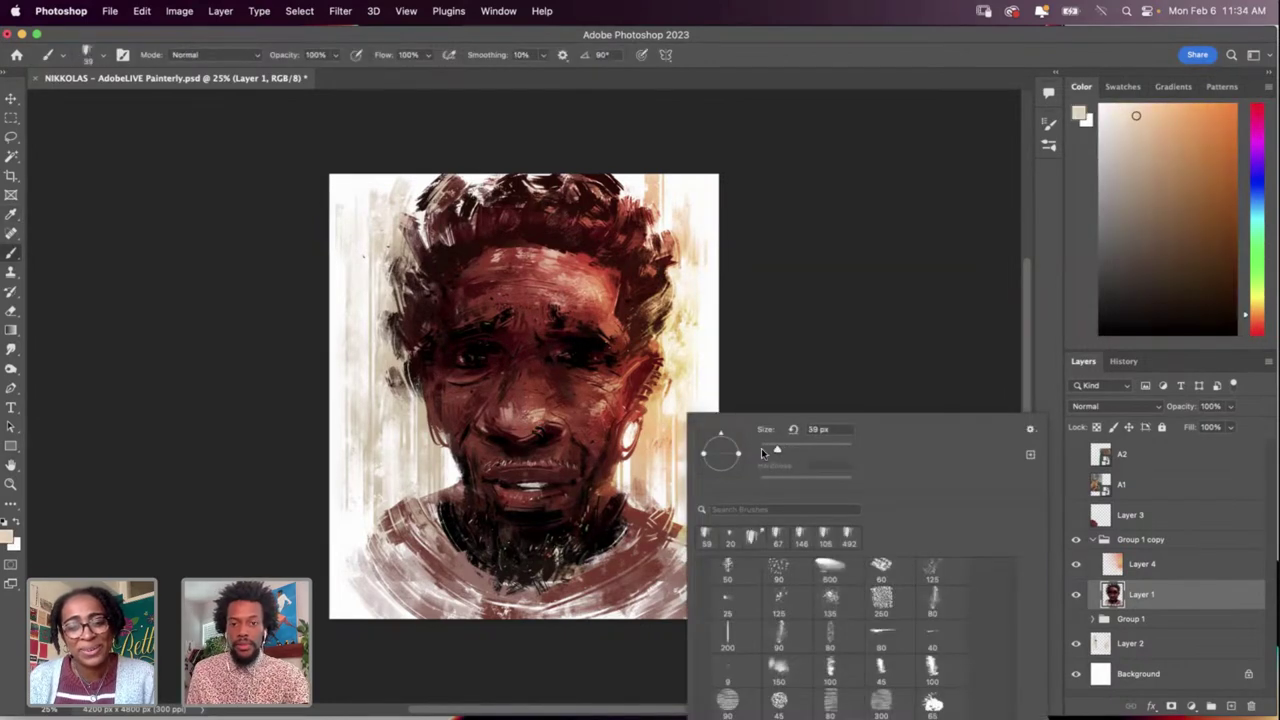
key("Escape")
left_click(650, 545, "alt")
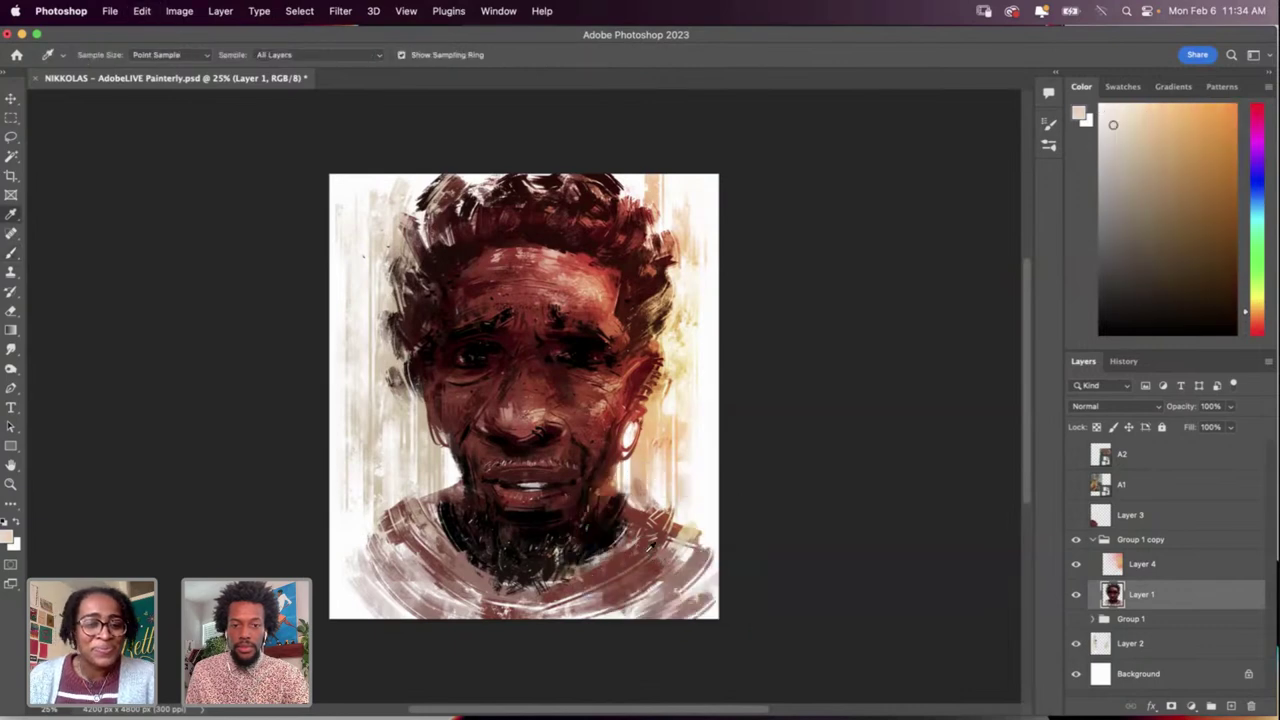
left_click(663, 486, "alt")
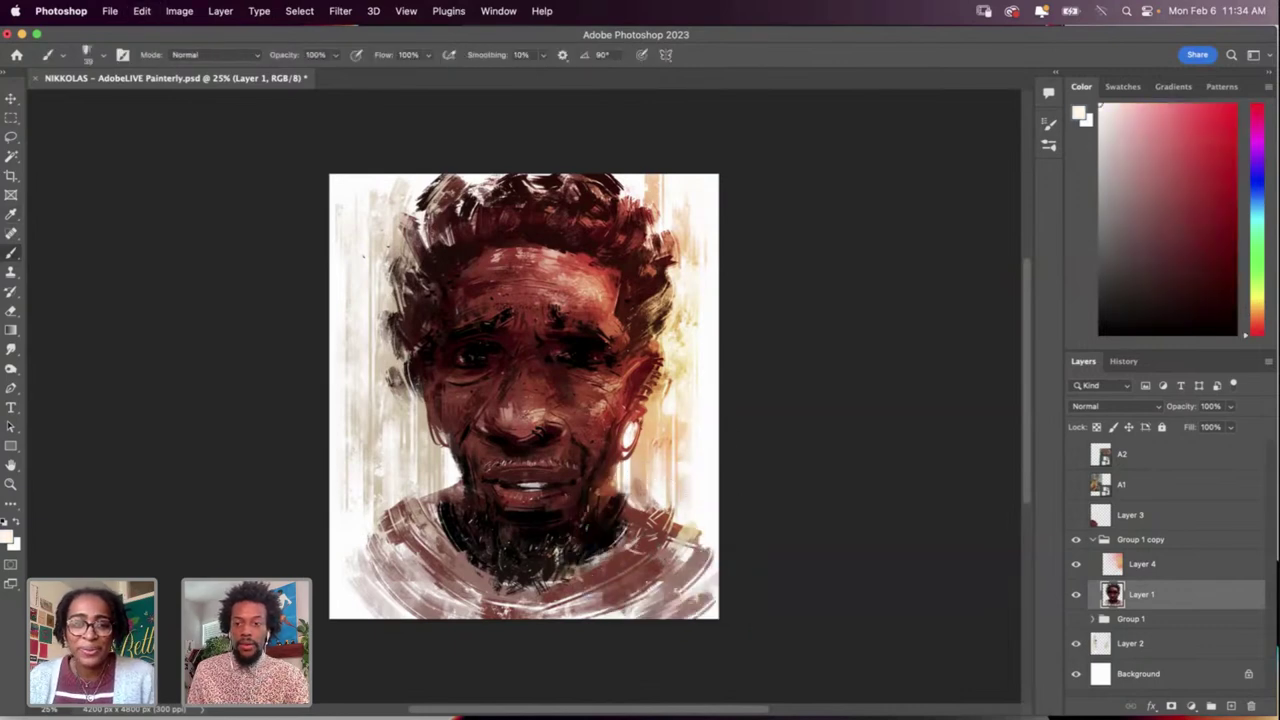
mouse_move(617, 555)
left_mouse_down()
mouse_move(647, 549)
mouse_move(630, 555)
left_mouse_up()
key("super+z")
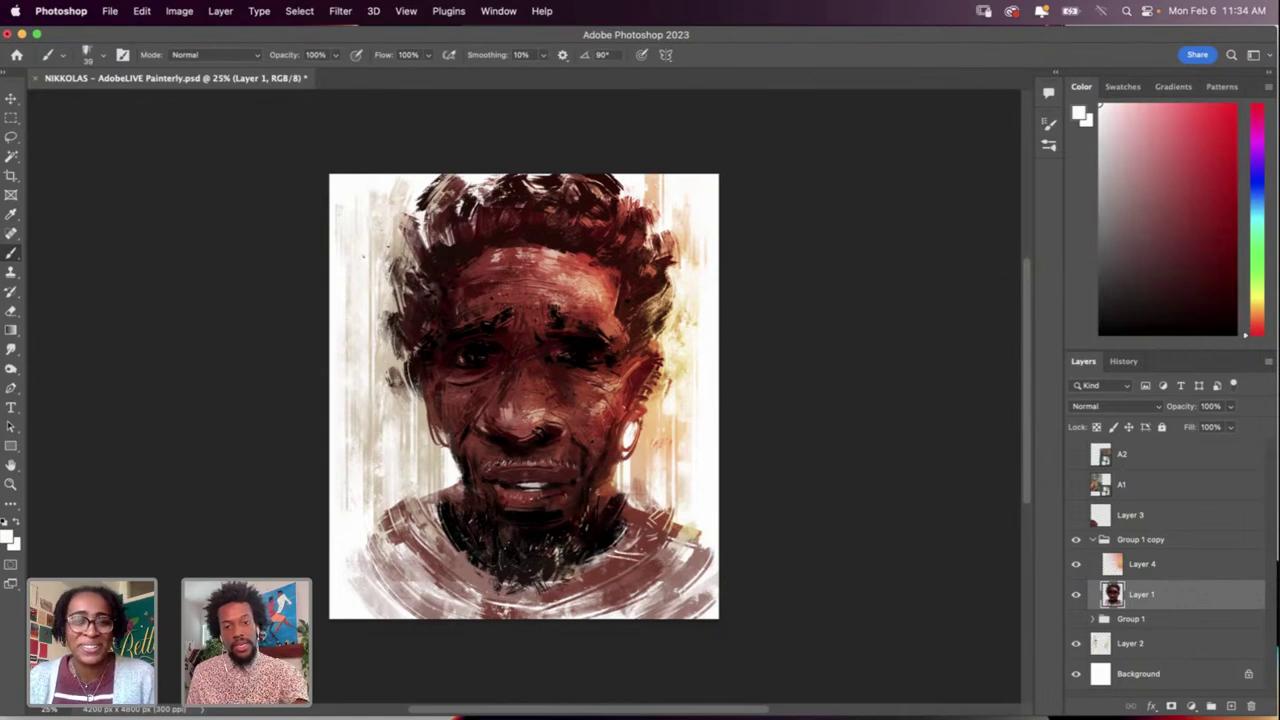
Step: Sample a pale pink from the shirt and paint a fine zigzag pattern along the earring-side collar with a 25 px brush, undoing stray strokes
left_click(648, 599, "alt")
right_click(664, 592)
left_click_drag(756, 451, 749, 451)
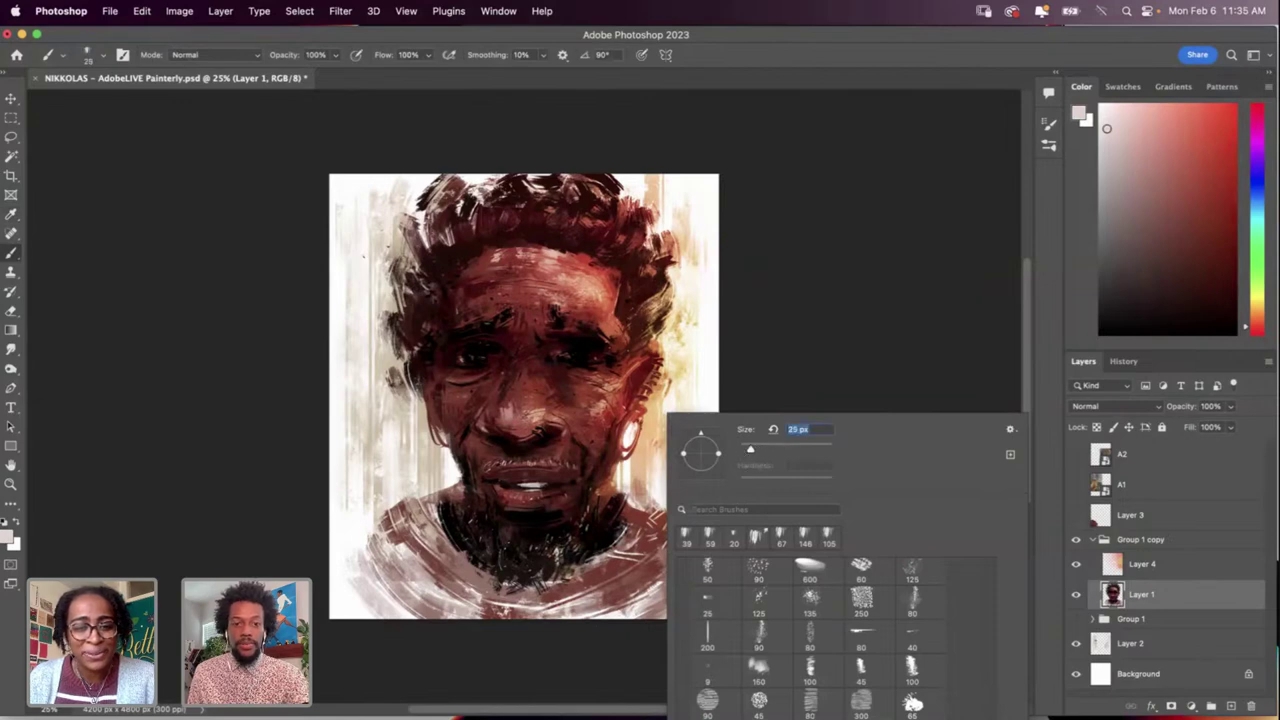
left_click(628, 580)
left_click_drag(603, 569, 643, 564)
key("super+z")
key("super+z")
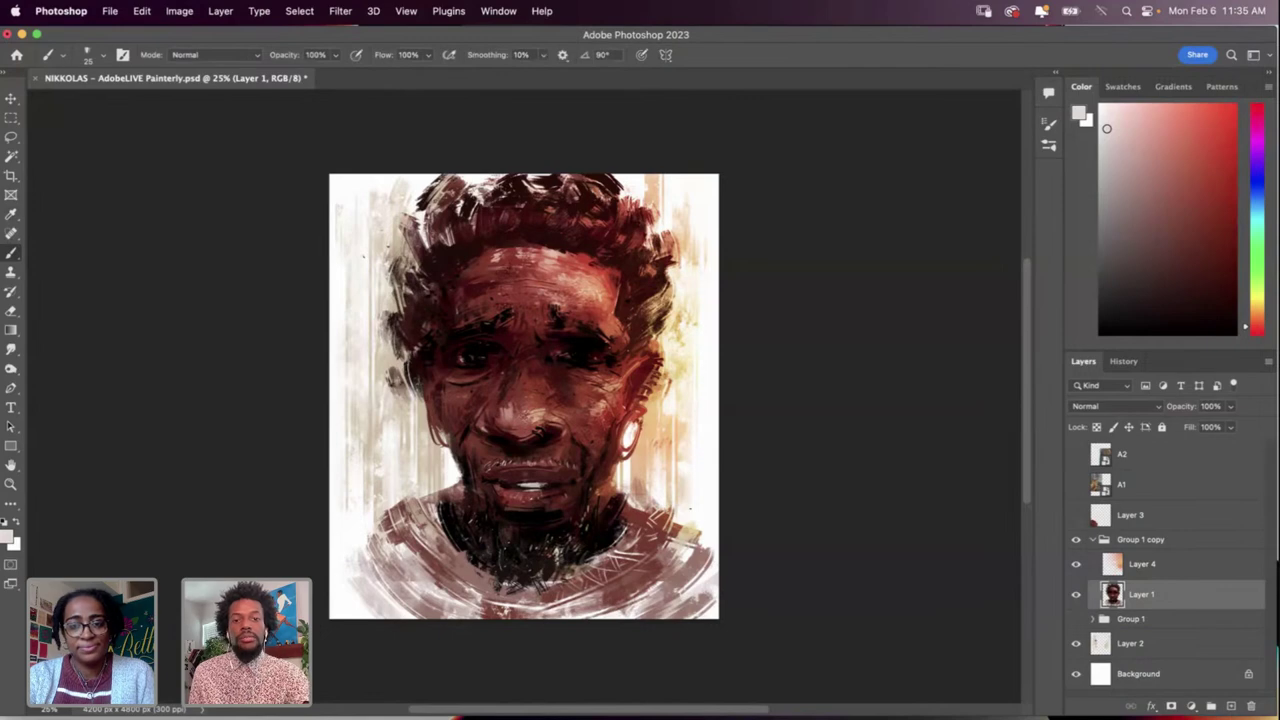
Step: Try the 600 px textured brush on the earring-side shoulder and undo the stroke
right_click(736, 533)
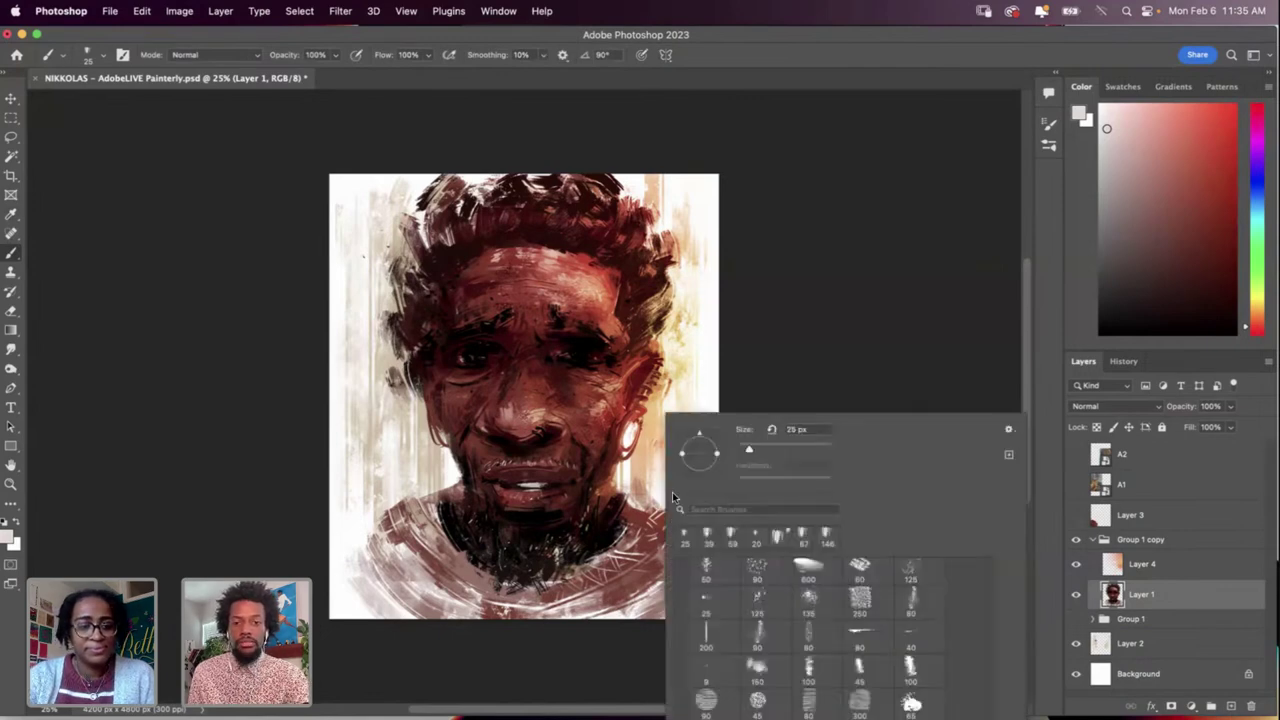
left_click(884, 703)
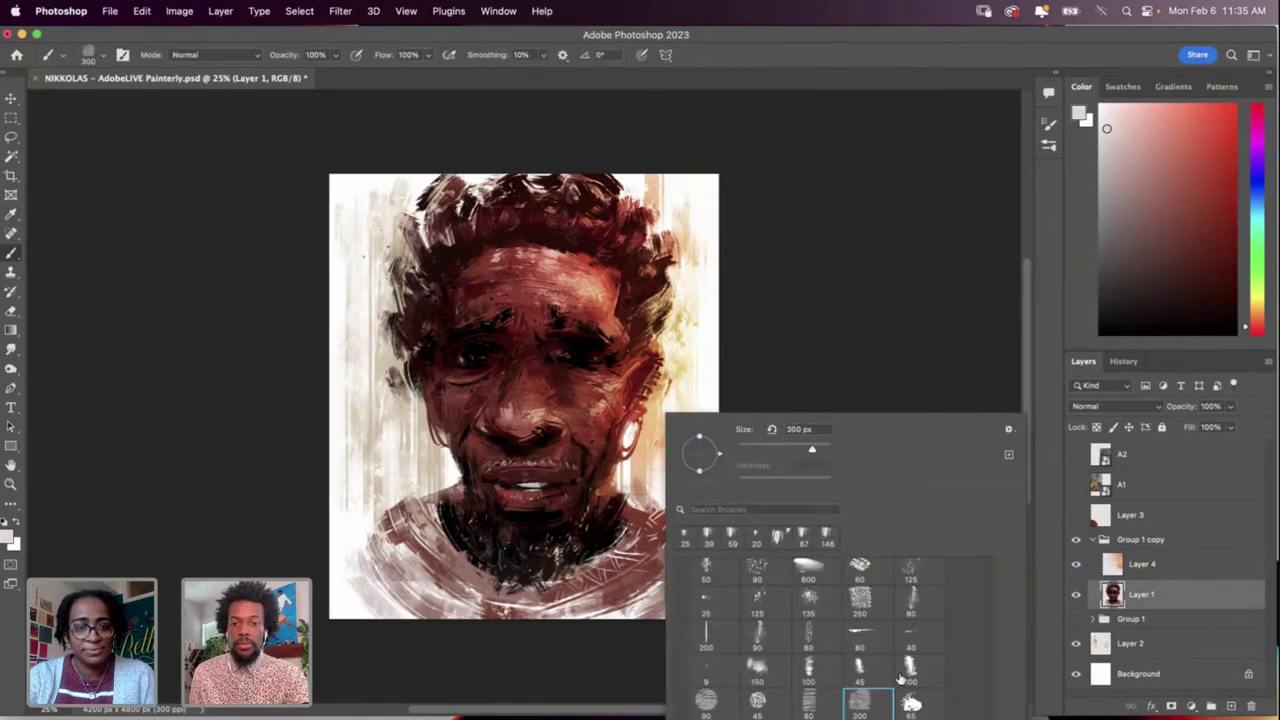
left_click(810, 570)
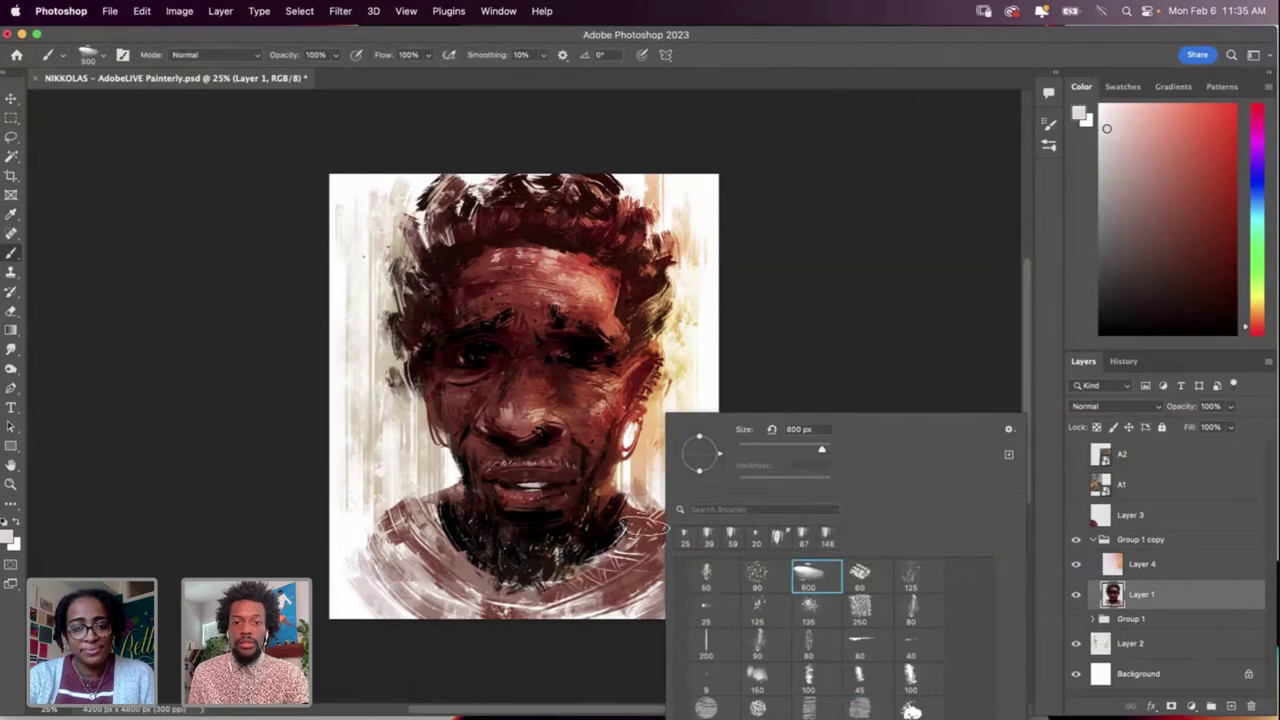
left_click(645, 522)
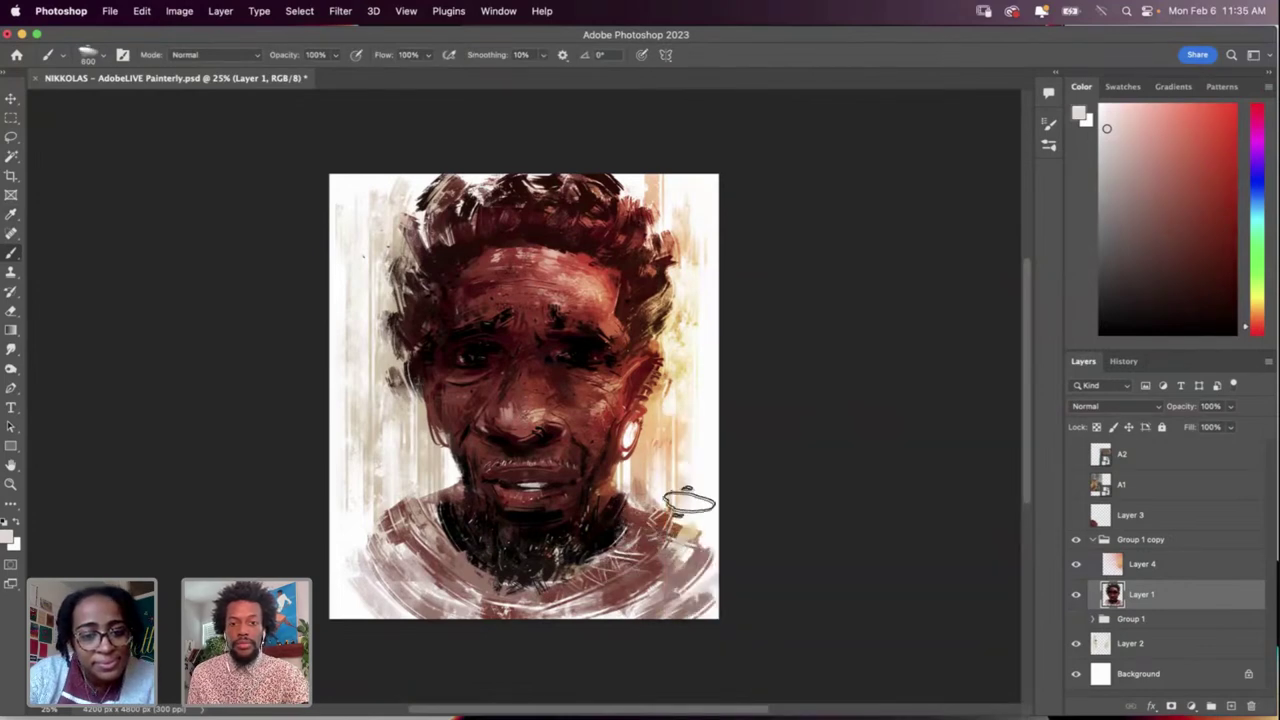
key("super+z")
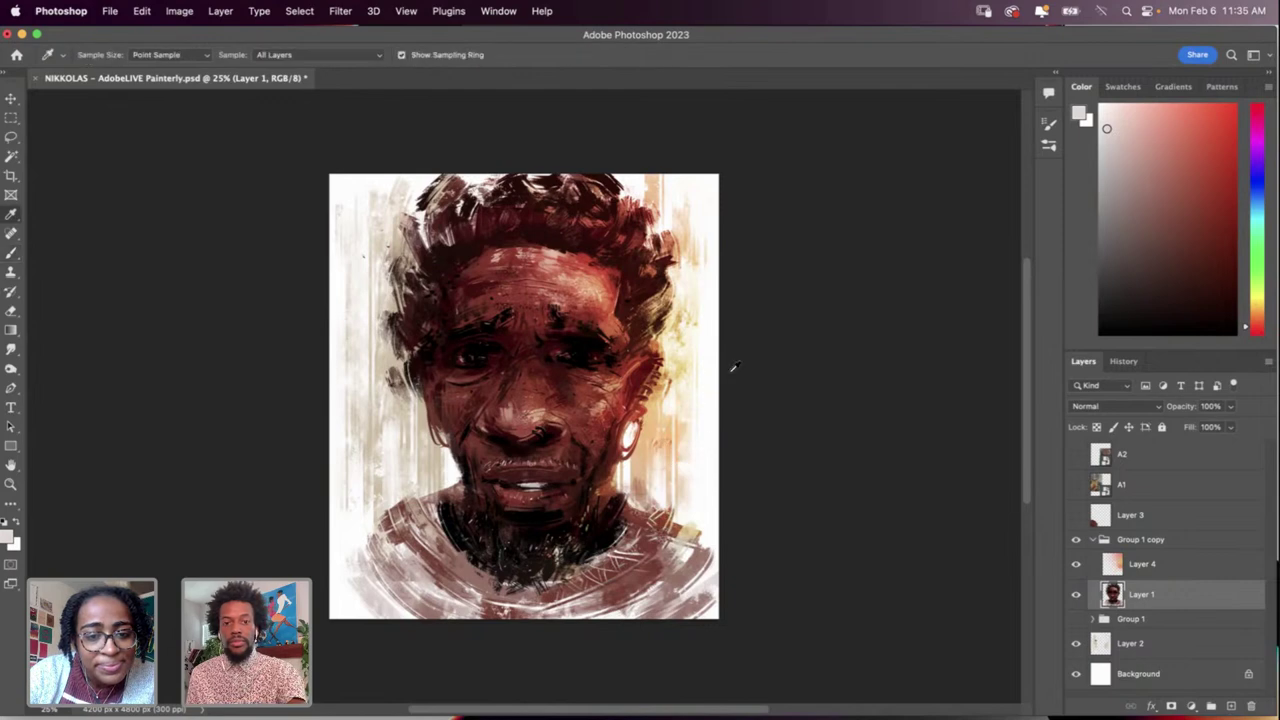
Step: Sample colors beside the neck and rework the earring-side neck and shoulder edge with the 600 px textured brush
left_click(624, 488, "alt")
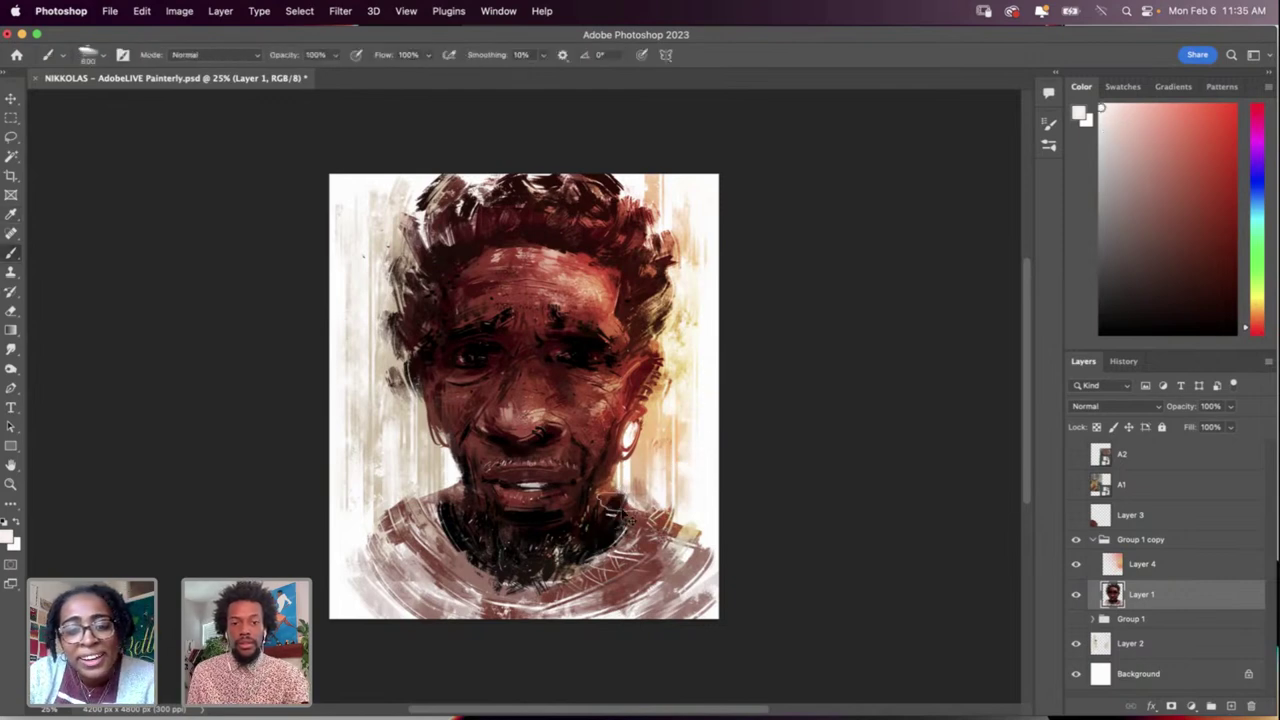
key("alt")
left_click(628, 486, "alt")
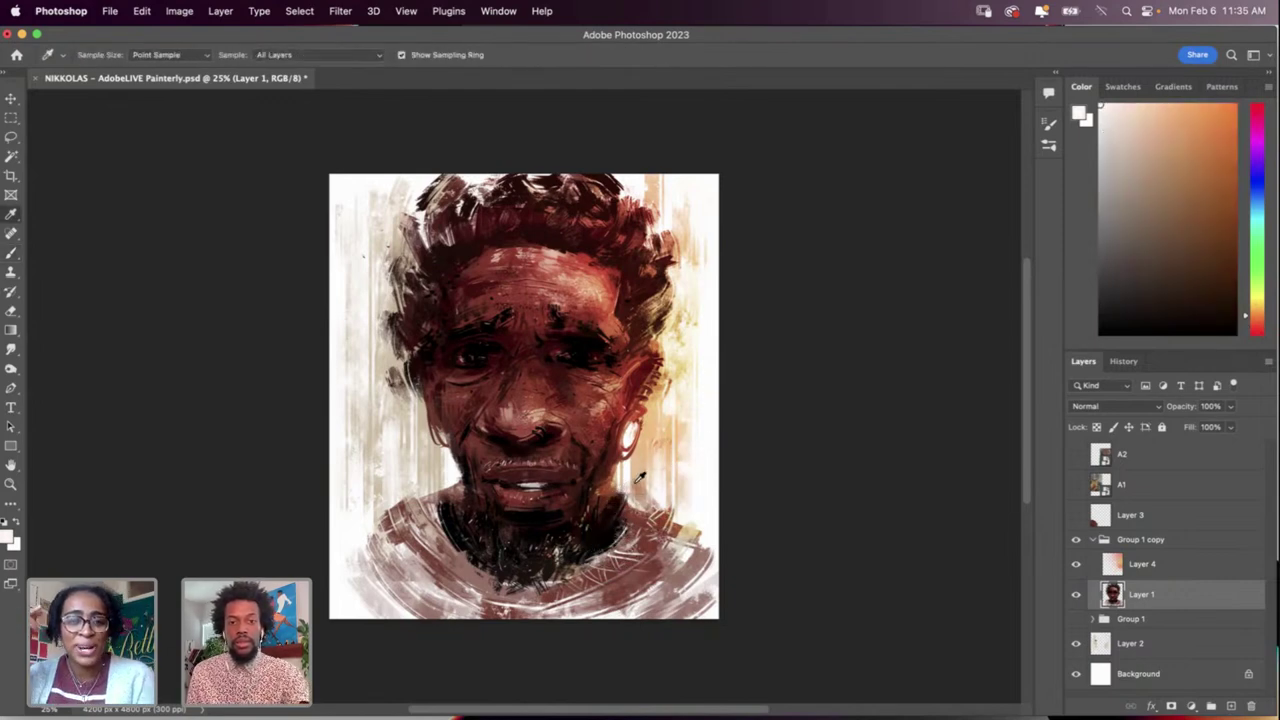
left_click(631, 492, "alt")
left_click_drag(629, 499, 620, 524)
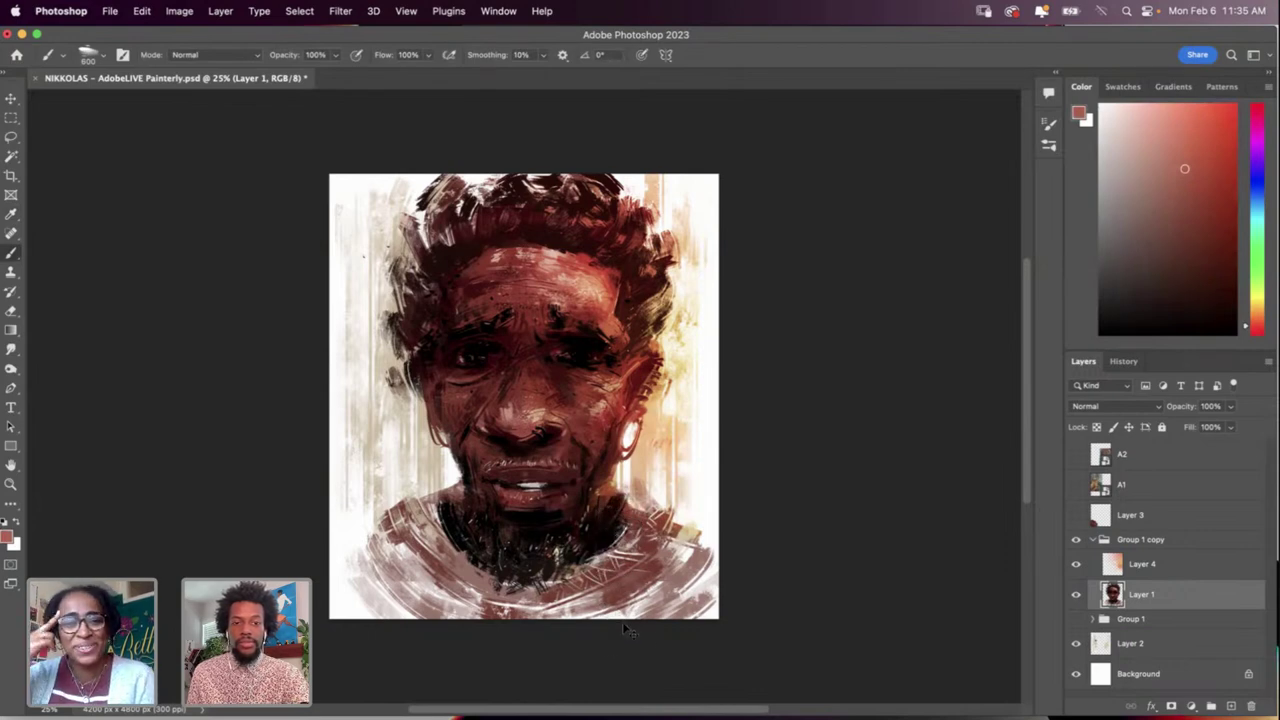
key("alt+8")
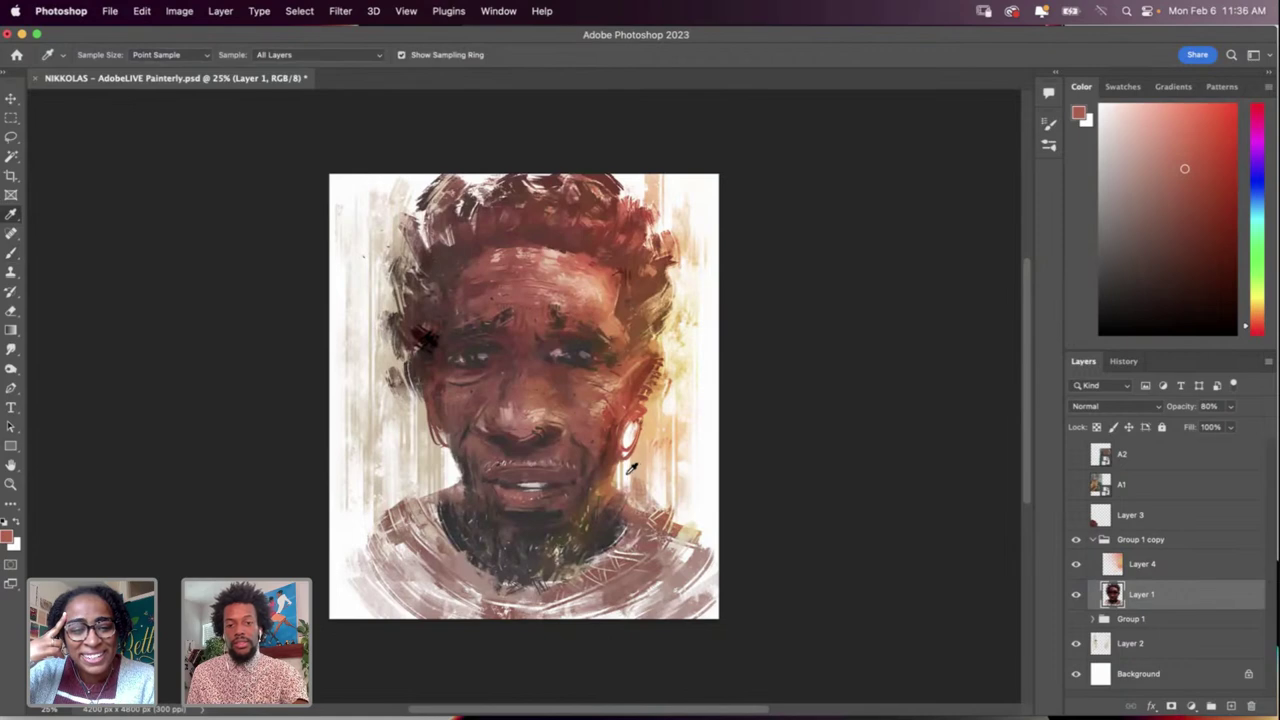
left_click(1231, 406)
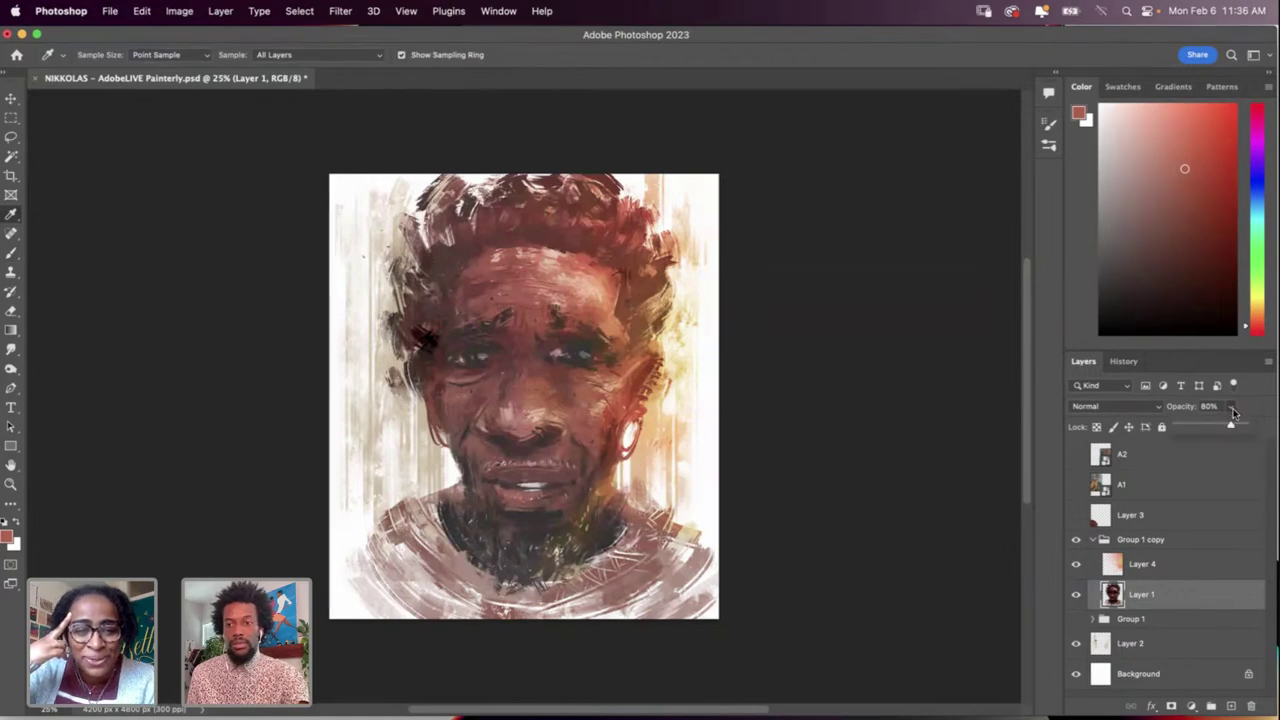
left_click_drag(1231, 427, 1270, 426)
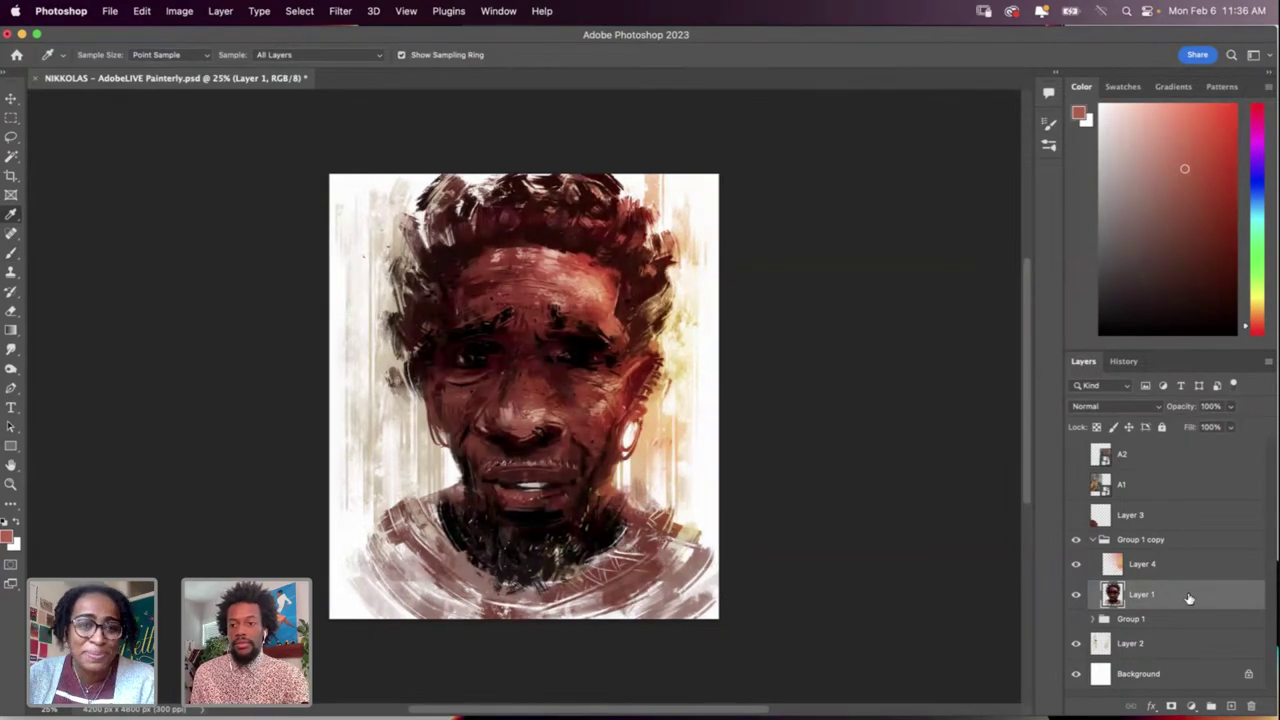
Step: On the Overlay layer Layer 4, add a soft yellow radial gradient glow beside the earring-side neck, redoing it larger after undoing the first attempt
left_click(1150, 455)
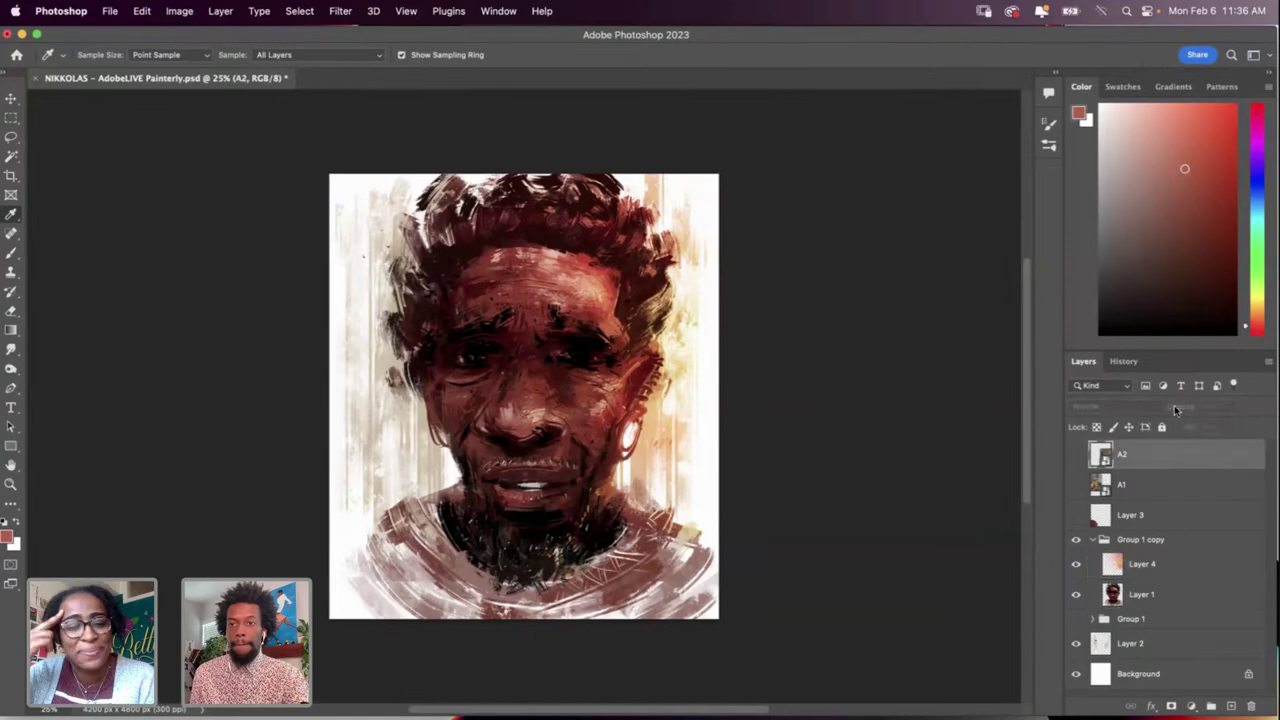
left_click(1180, 572)
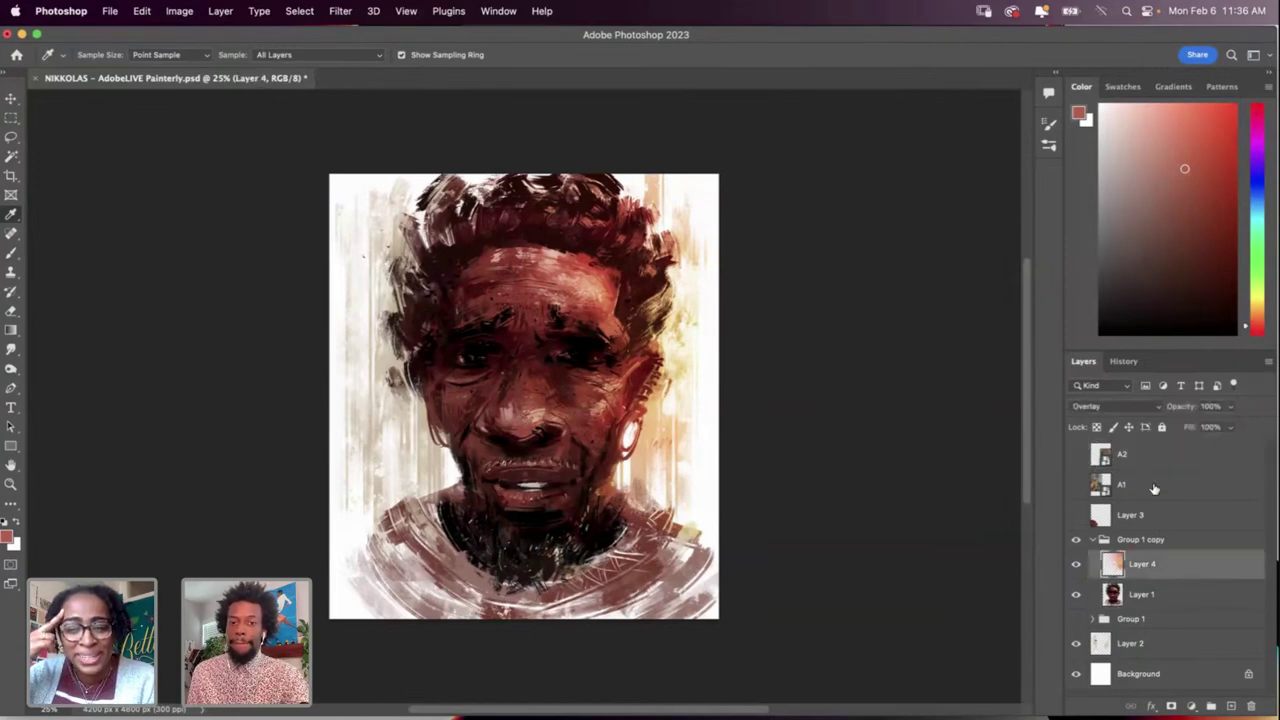
left_click(1153, 108)
key("g")
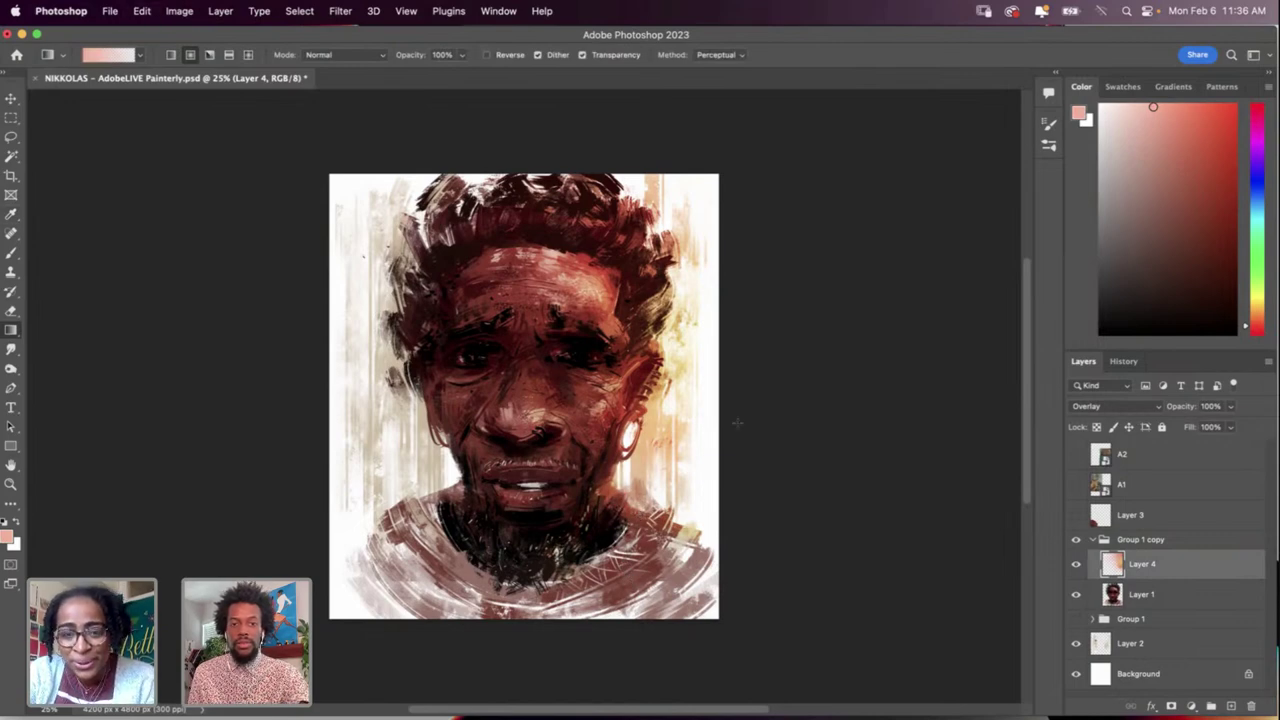
left_click(1256, 304)
left_click_drag(1170, 108, 1184, 105)
left_click_drag(629, 496, 630, 545)
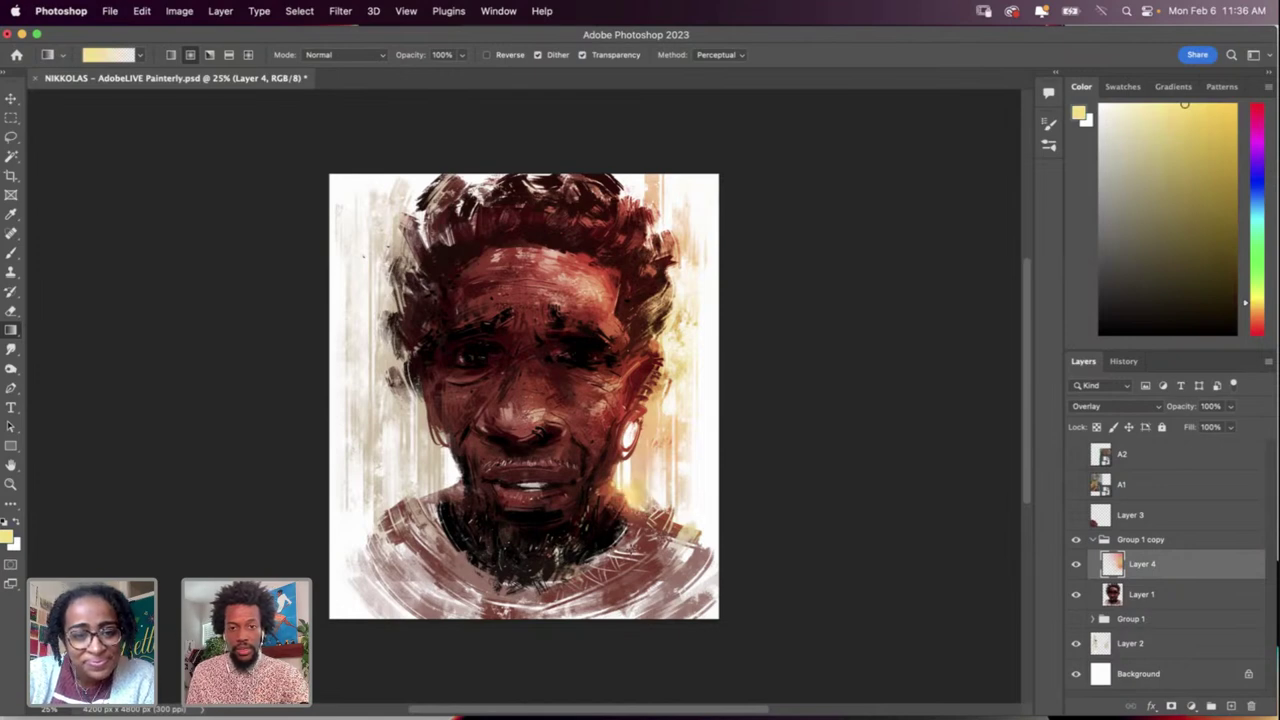
key("super+z")
left_click_drag(627, 498, 638, 642)
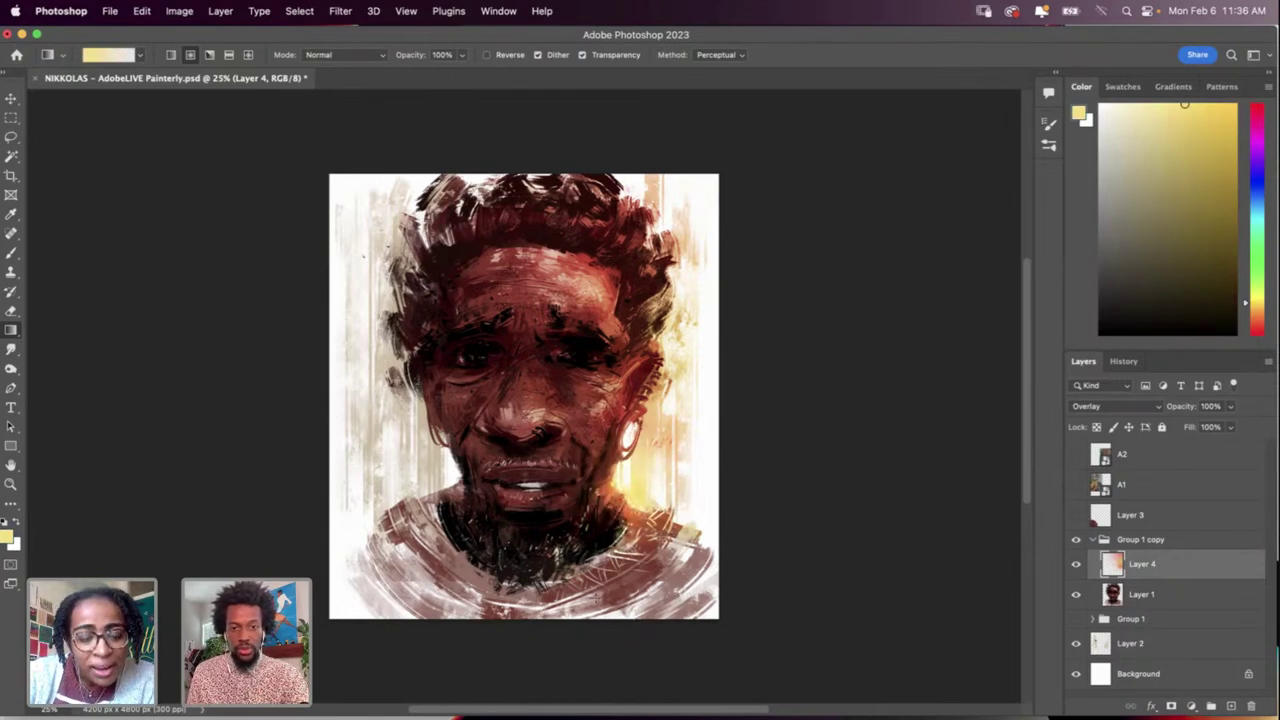
Step: Choose the 150 px textured brush, enlarge it to 364 px, and try a yellow stroke at the earring-side neck, undoing it
key("b")
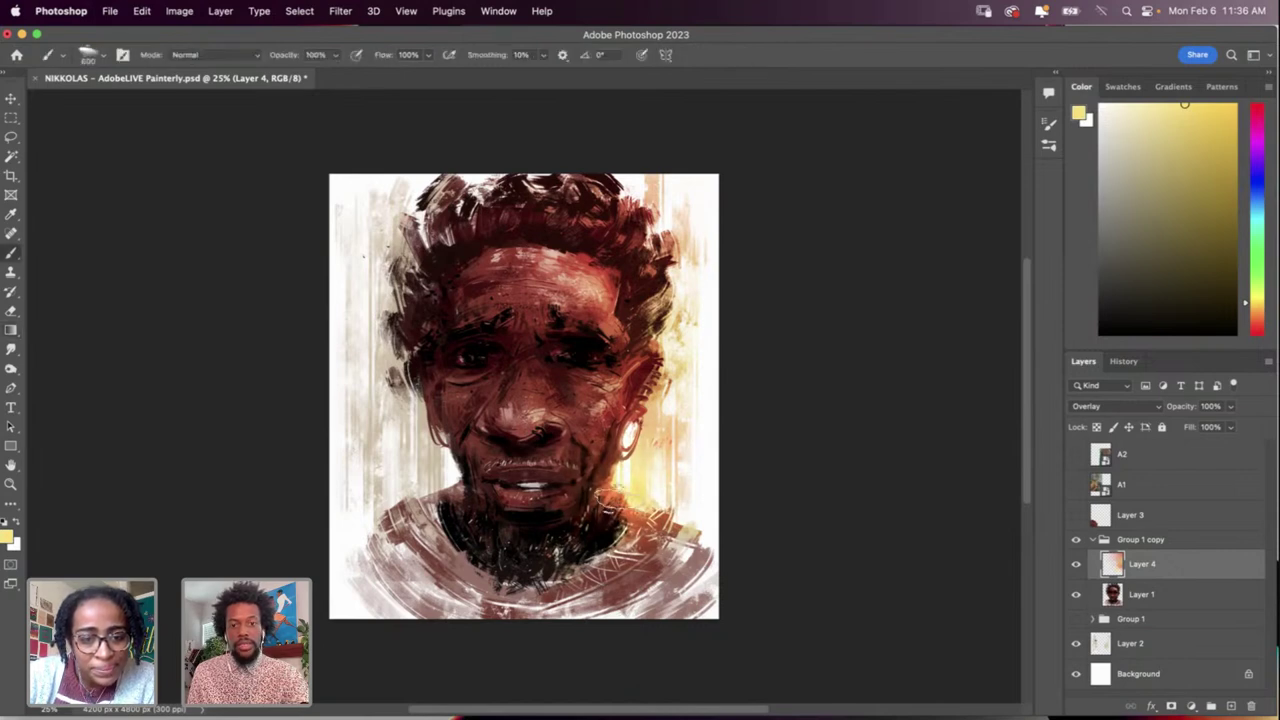
right_click(627, 490)
left_click(735, 718)
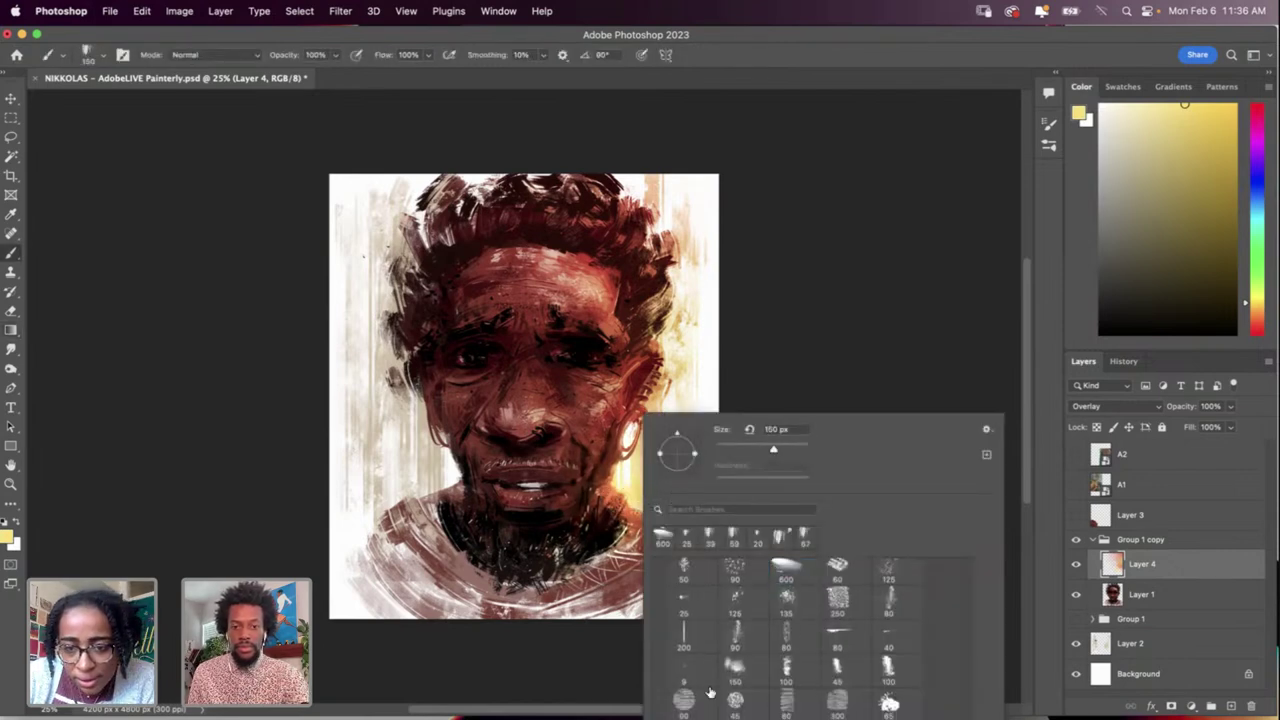
left_click(794, 448)
left_click(616, 474)
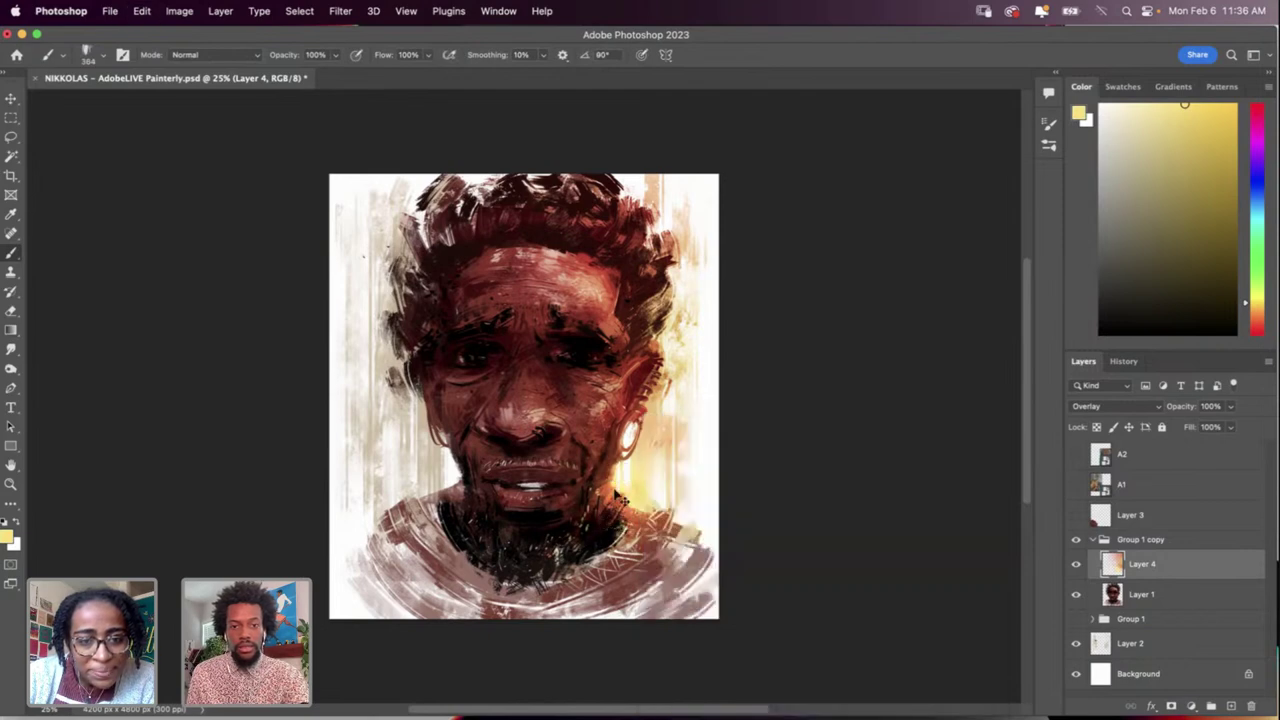
key("super+z")
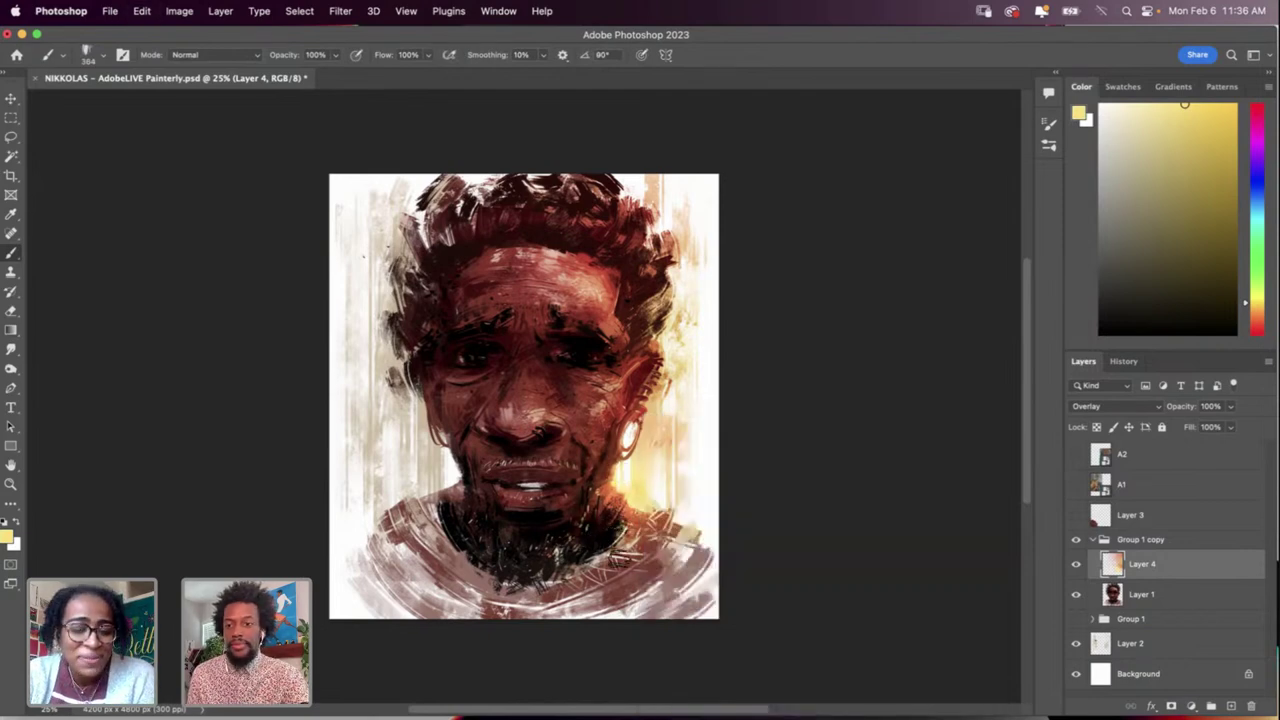
Step: Try erasing parts of the overlay glow around the neck and beard with the 492 px textured eraser, undoing the strokes
key("e")
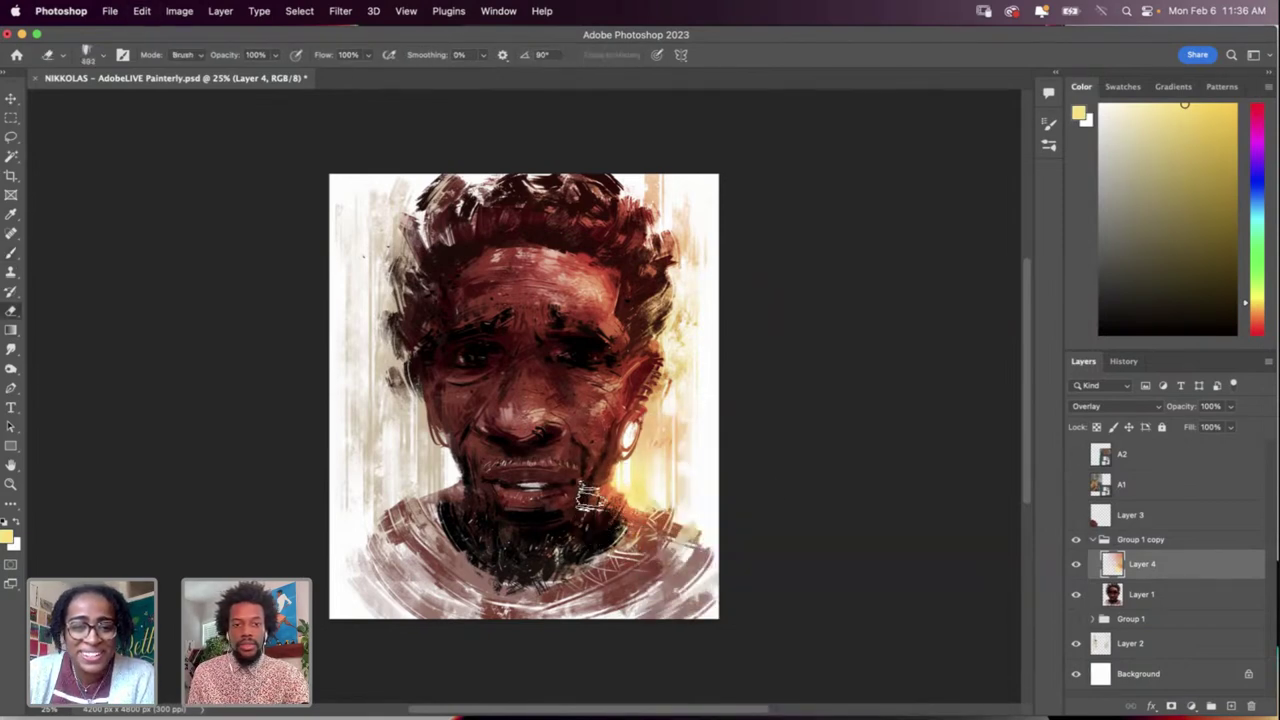
key("super+z")
key("super+z")
key("super+z")
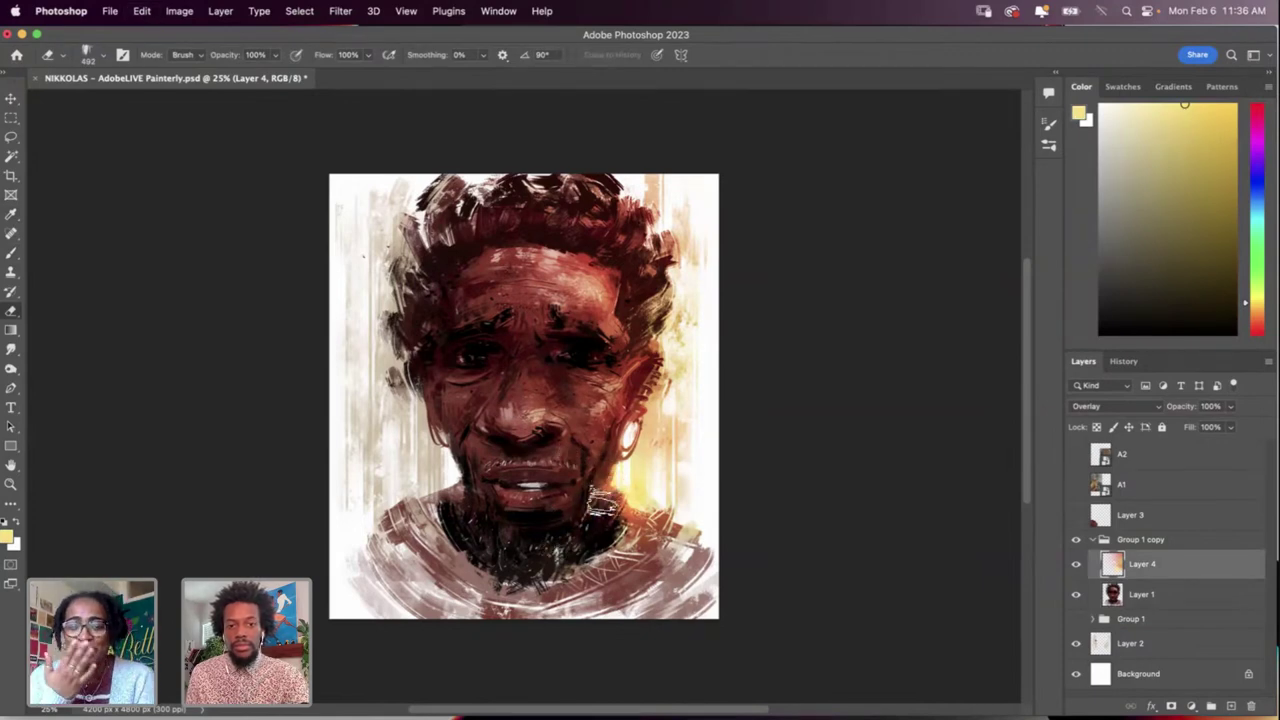
key("super+z")
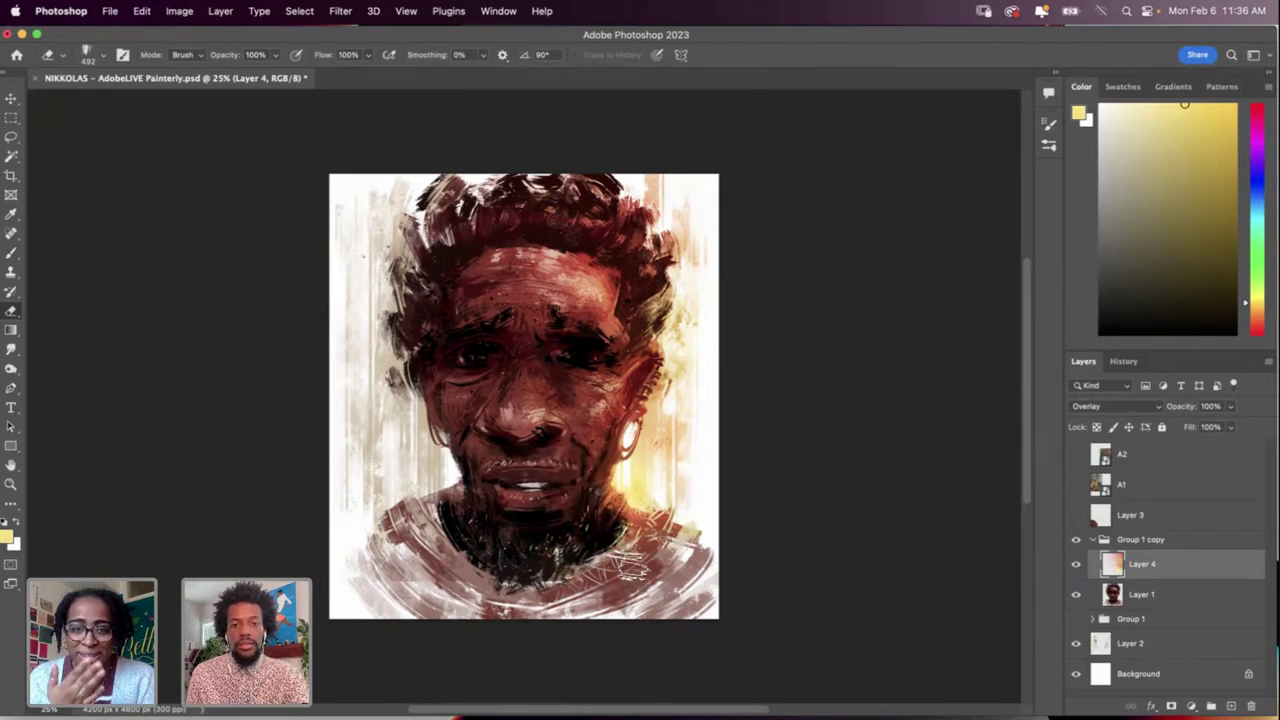
Step: Try yellow and light-orange overlay strokes on the nose with the 364 px brush and undo them
key("b")
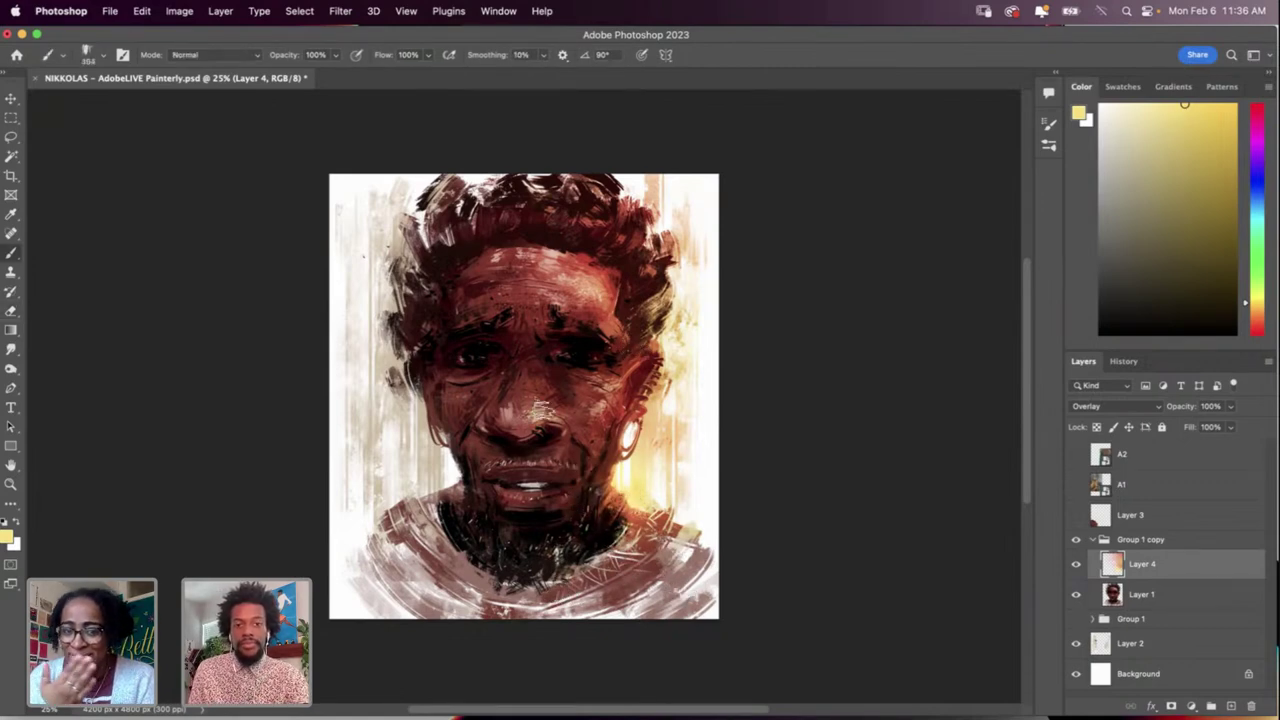
key("super+z")
left_click(1258, 317)
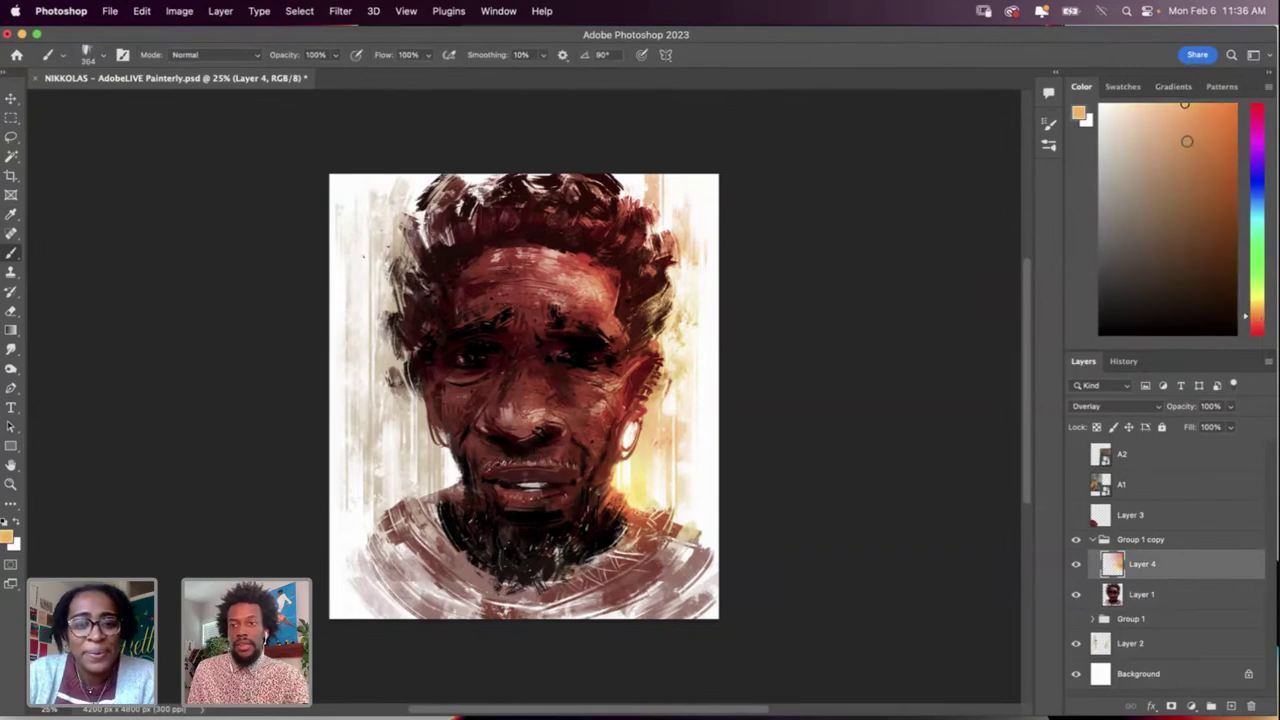
left_click(1176, 104)
mouse_move(540, 408)
left_mouse_down()
mouse_move(535, 452)
mouse_move(543, 437)
left_mouse_up()
key("super+z")
key("super+z")
key("super+z")
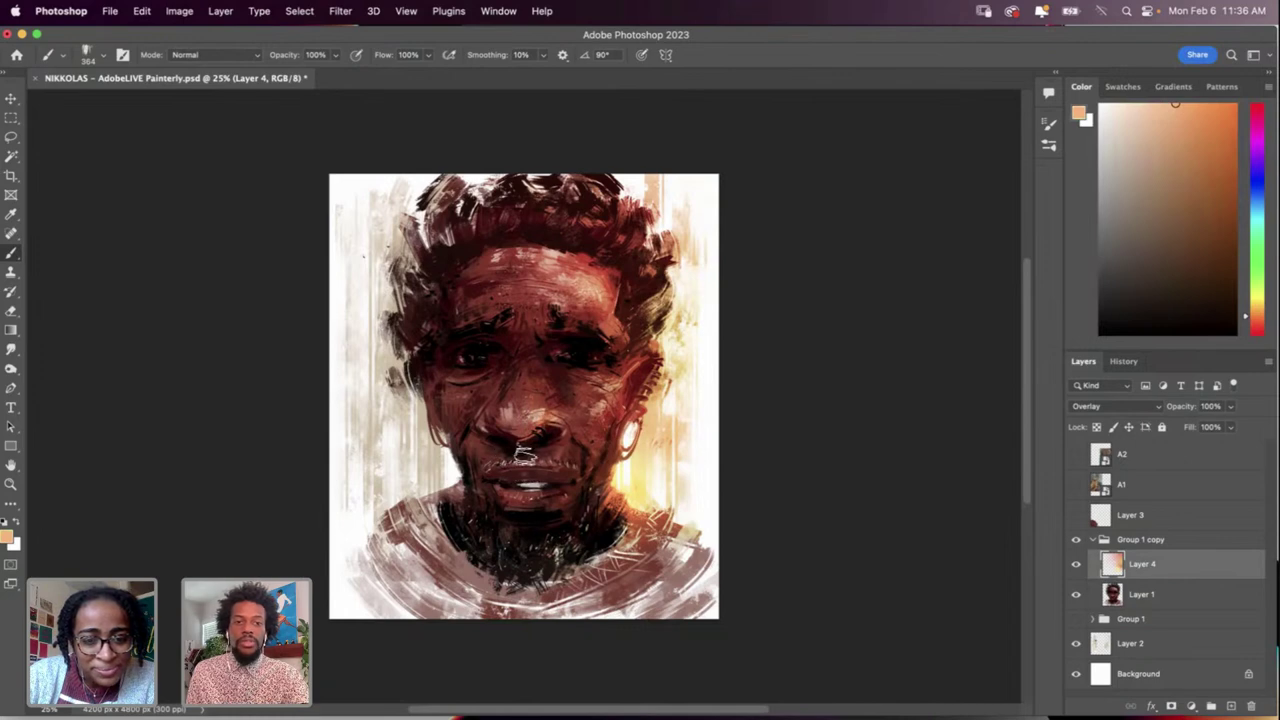
Step: Try more light-orange overlay strokes around the nose and lower face, undoing the unwanted ones
key("super+z")
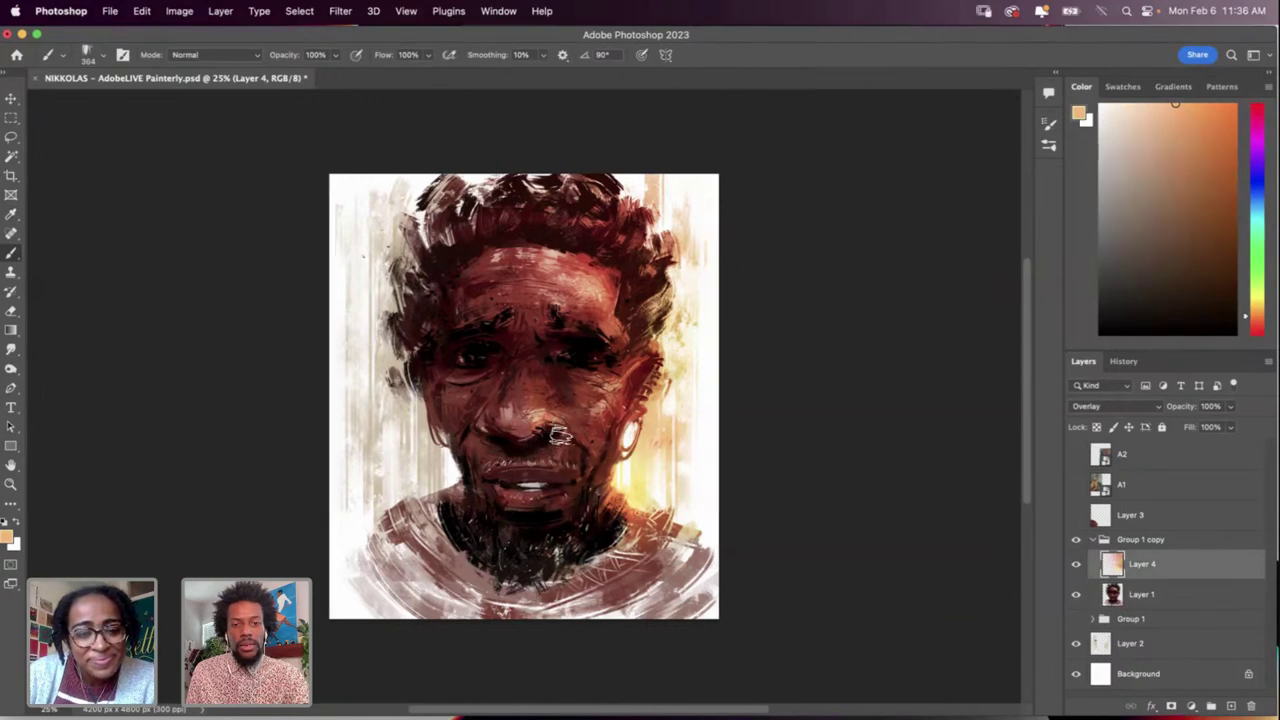
key("super+z")
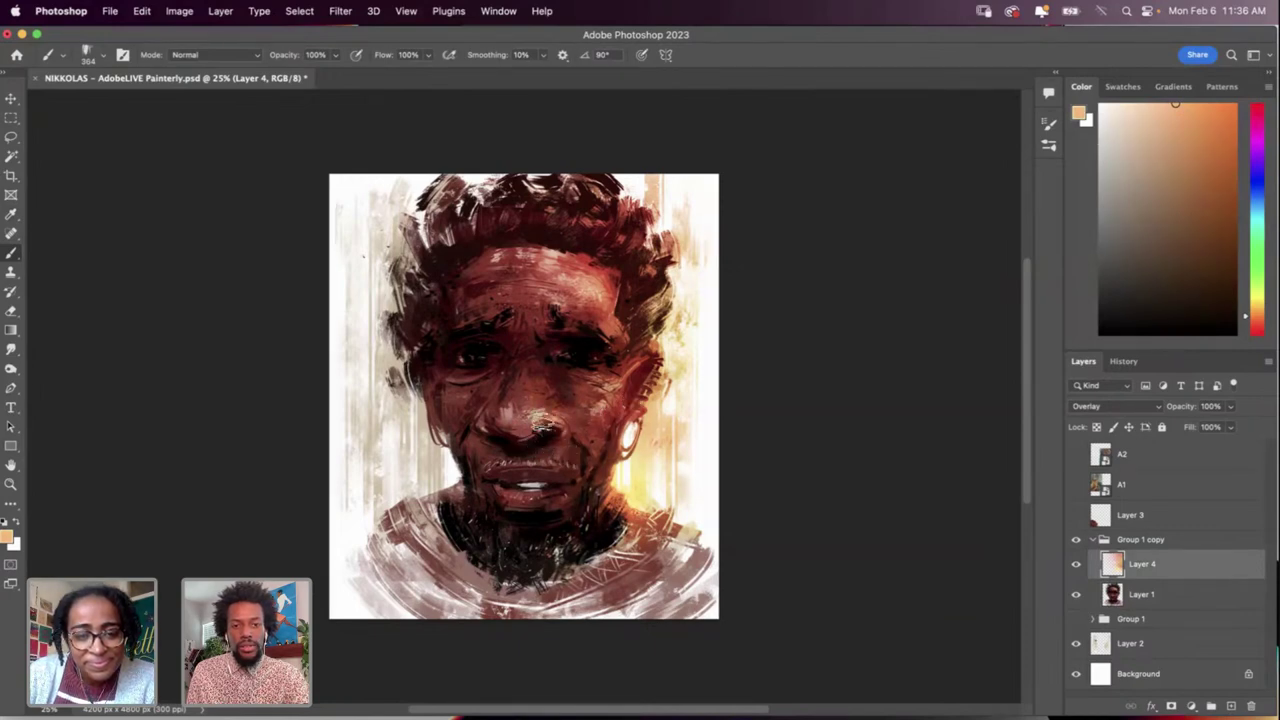
key("super+z")
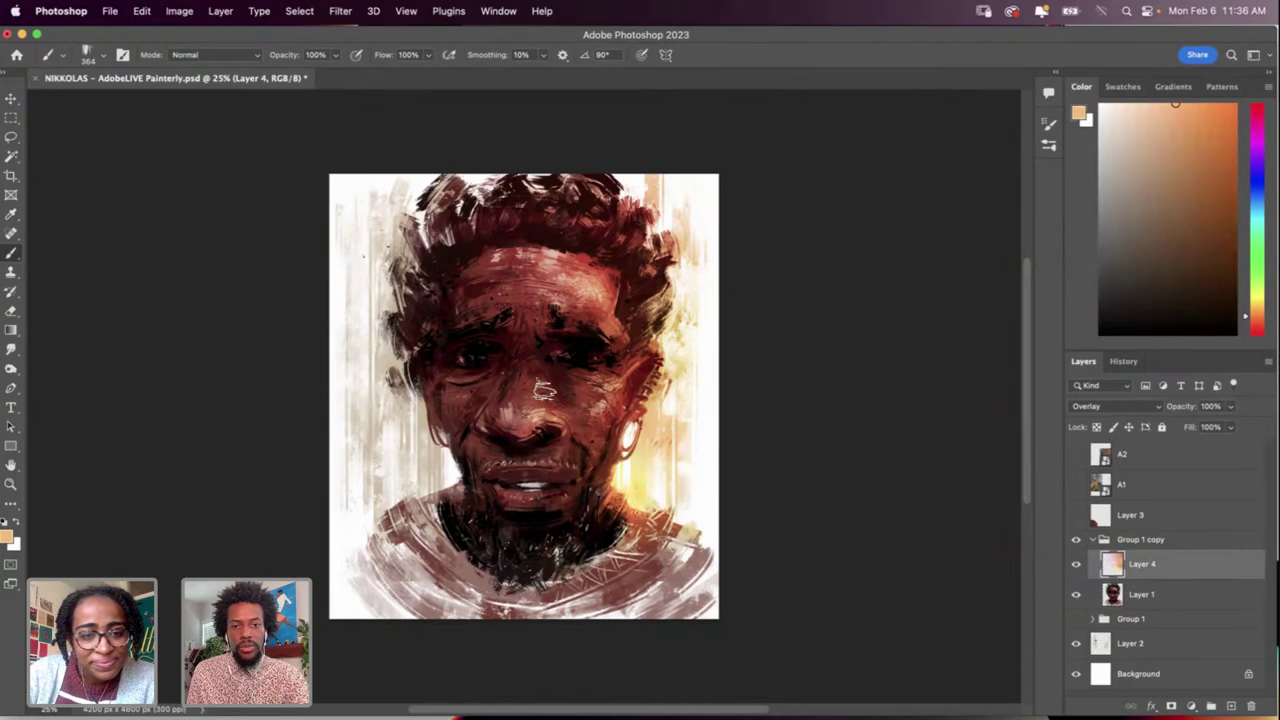
key("super+z")
key("super+z")
key("super+z")
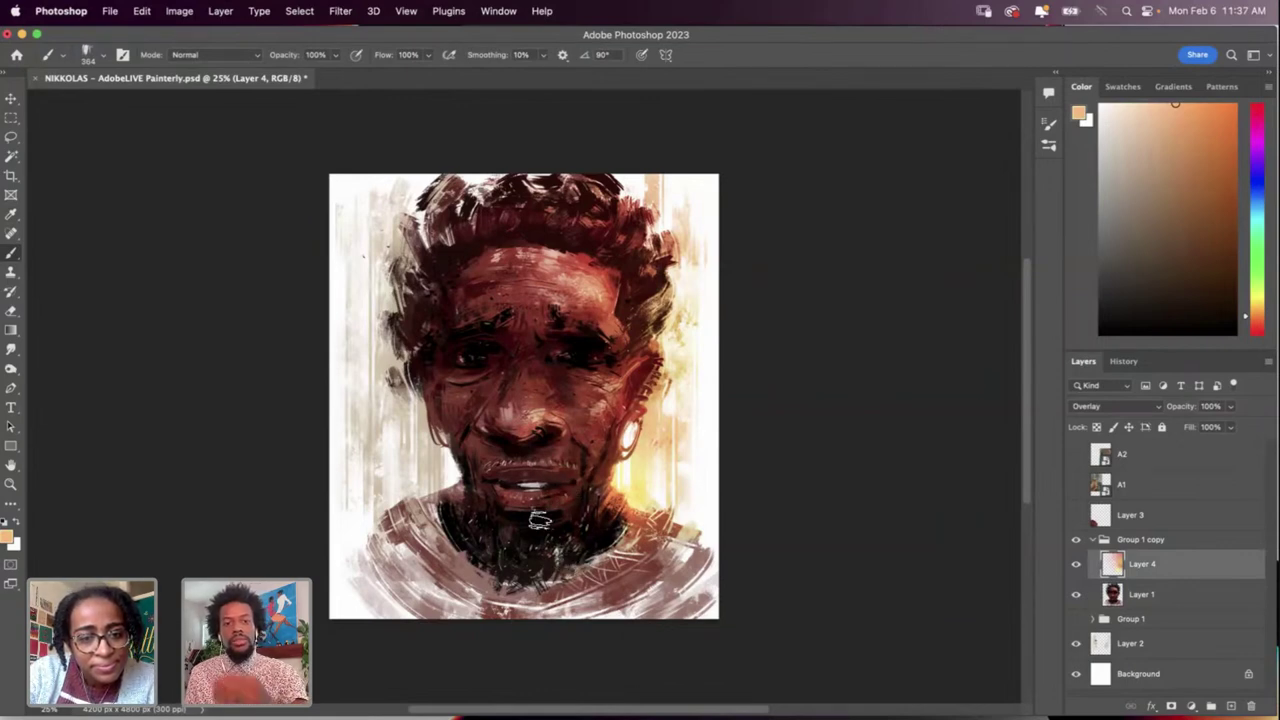
key("super+z")
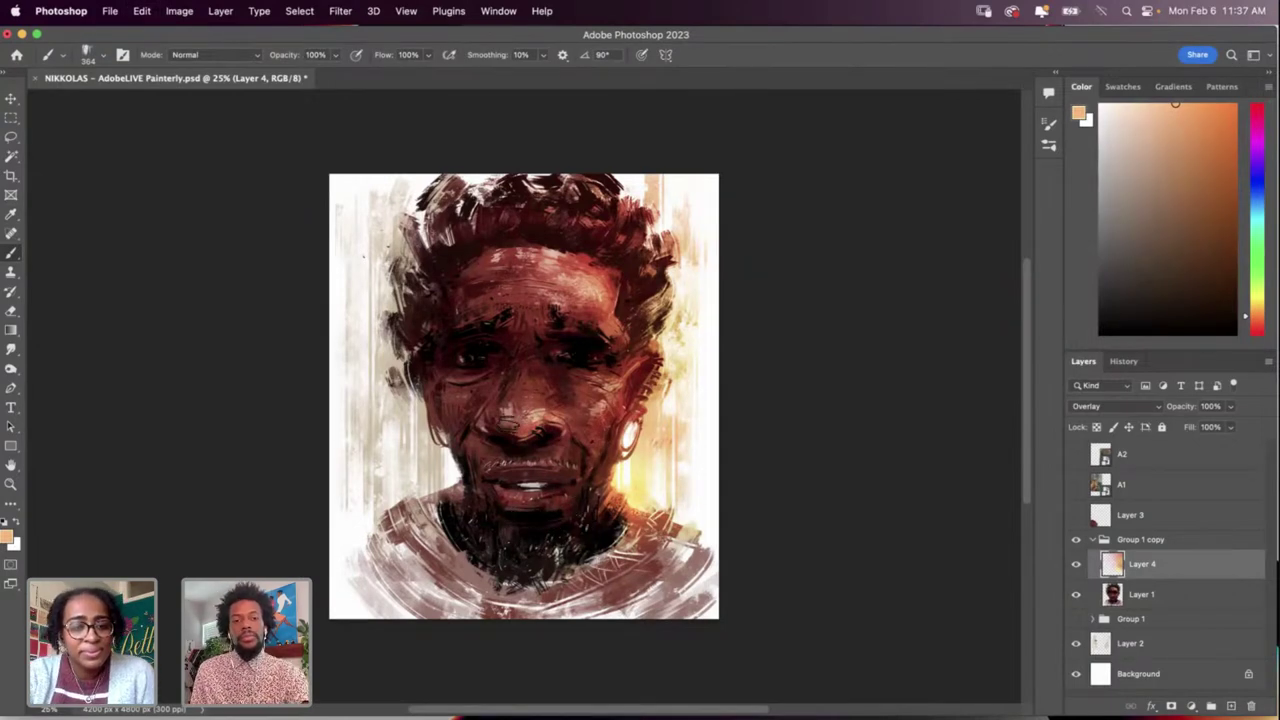
Step: Toggle Layer 4's visibility repeatedly to compare the portrait with and without the warm overlay glow
key("e")
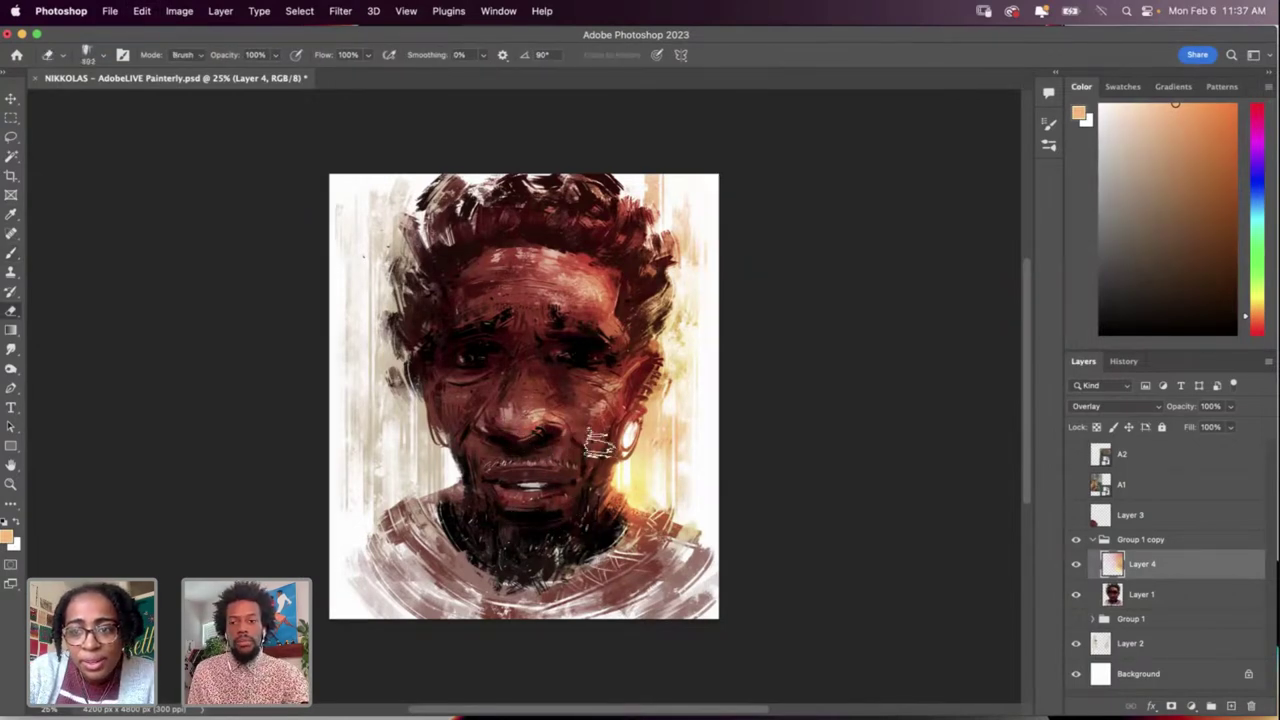
left_click(1076, 566)
left_click(1076, 566)
left_click(1076, 566)
left_click(1076, 566)
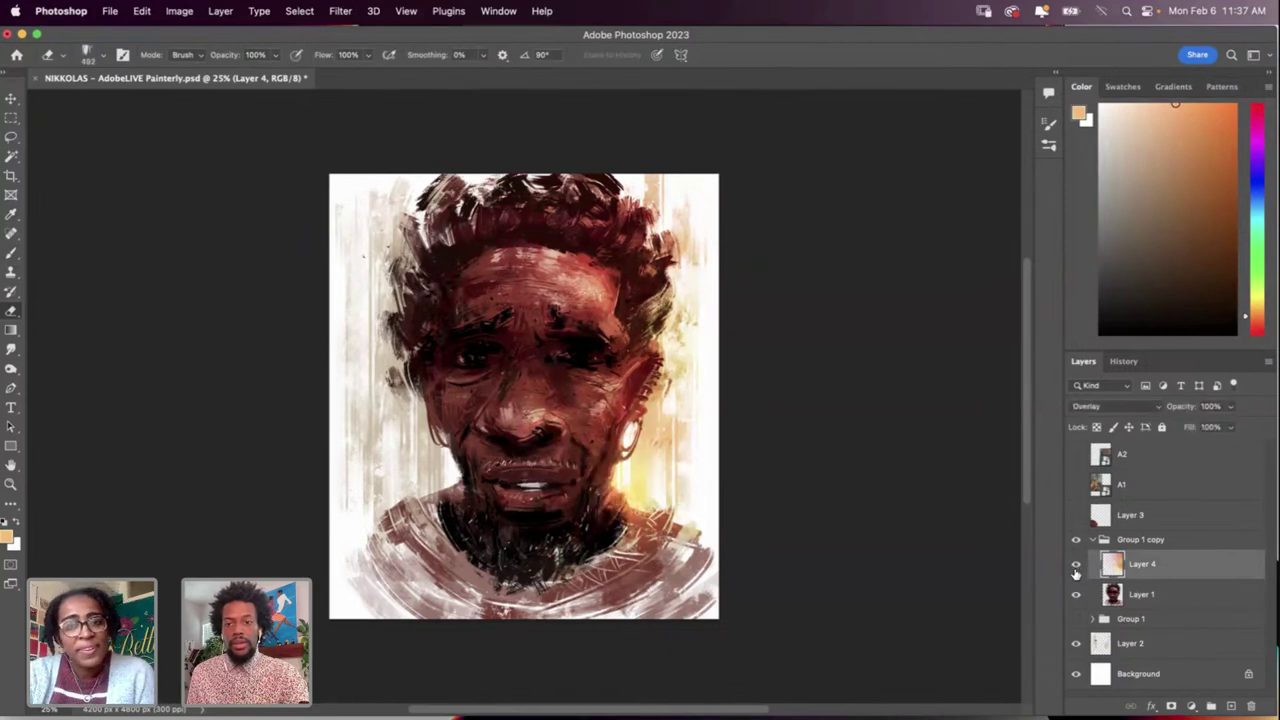
left_click(1076, 566)
left_click(1076, 566)
left_click(1076, 566)
left_click(1076, 566)
left_click(1076, 567)
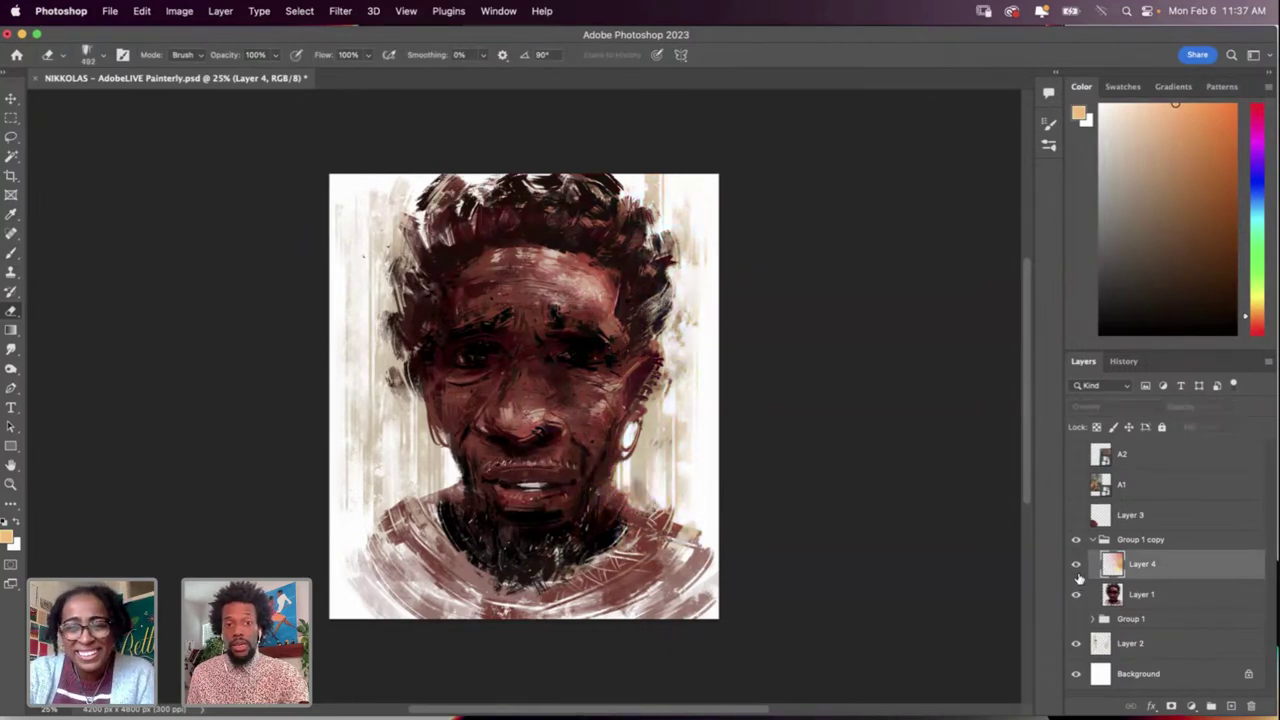
left_click(1076, 567)
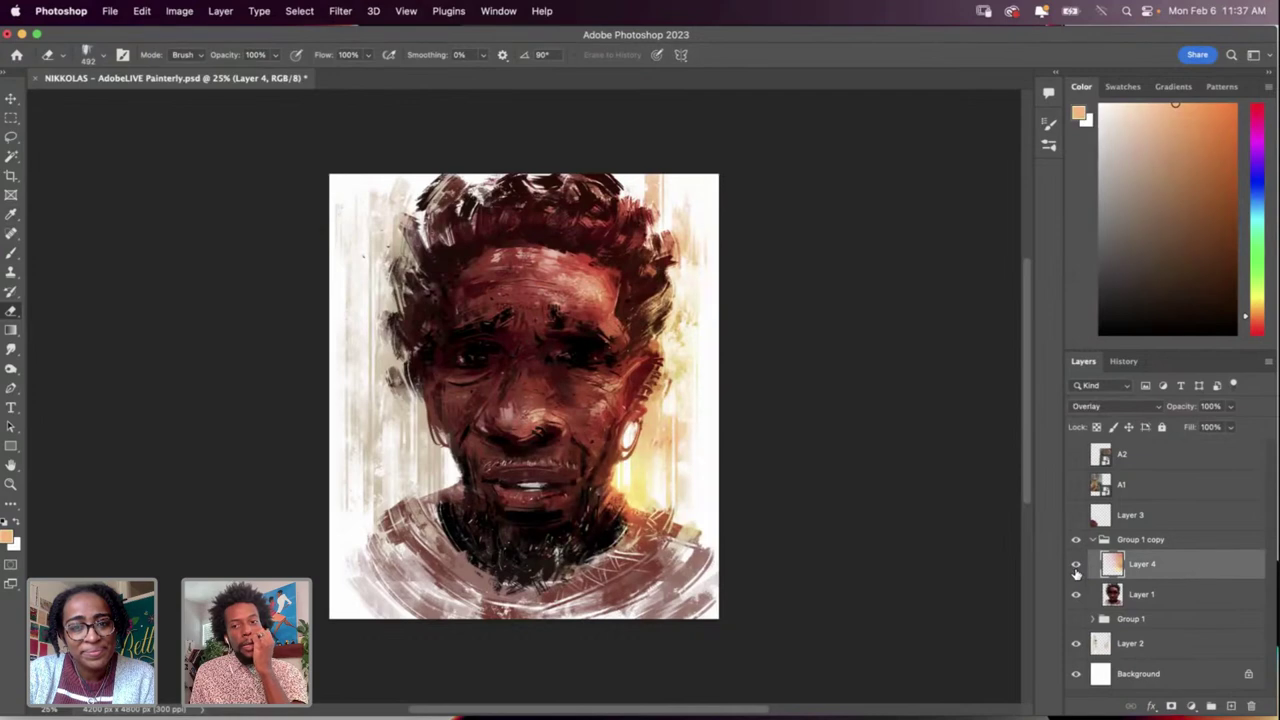
left_click(1076, 566)
left_click(1076, 566)
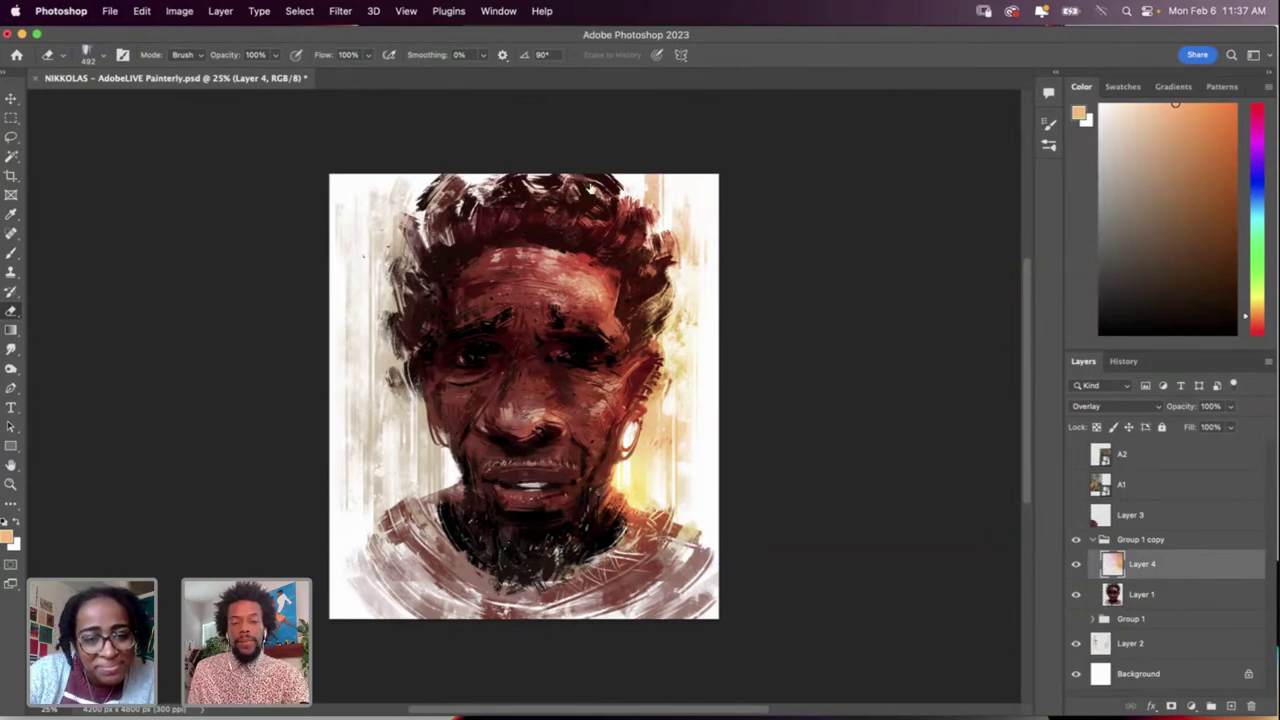
Step: Try smudging the overlay glow on Layer 4 with a 66 px smudge brush, undo the strokes, and save the document
key("r")
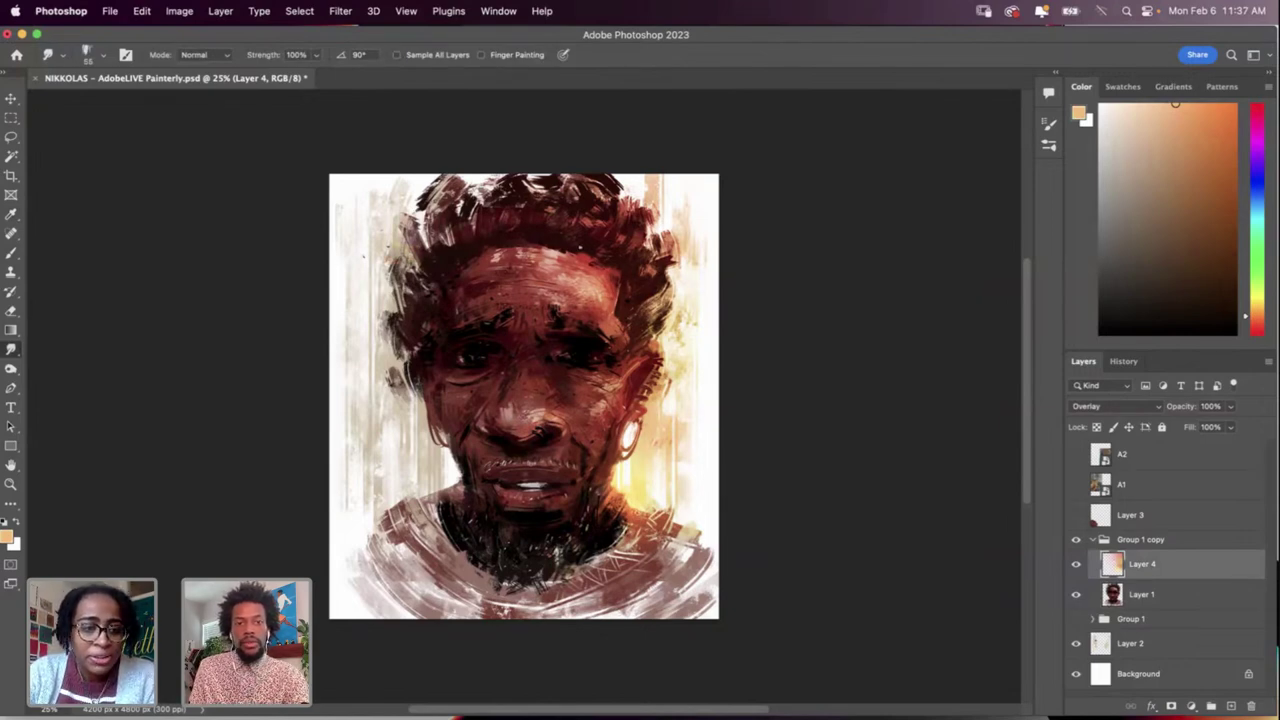
key("super+z")
key("super+z")
key("super+z")
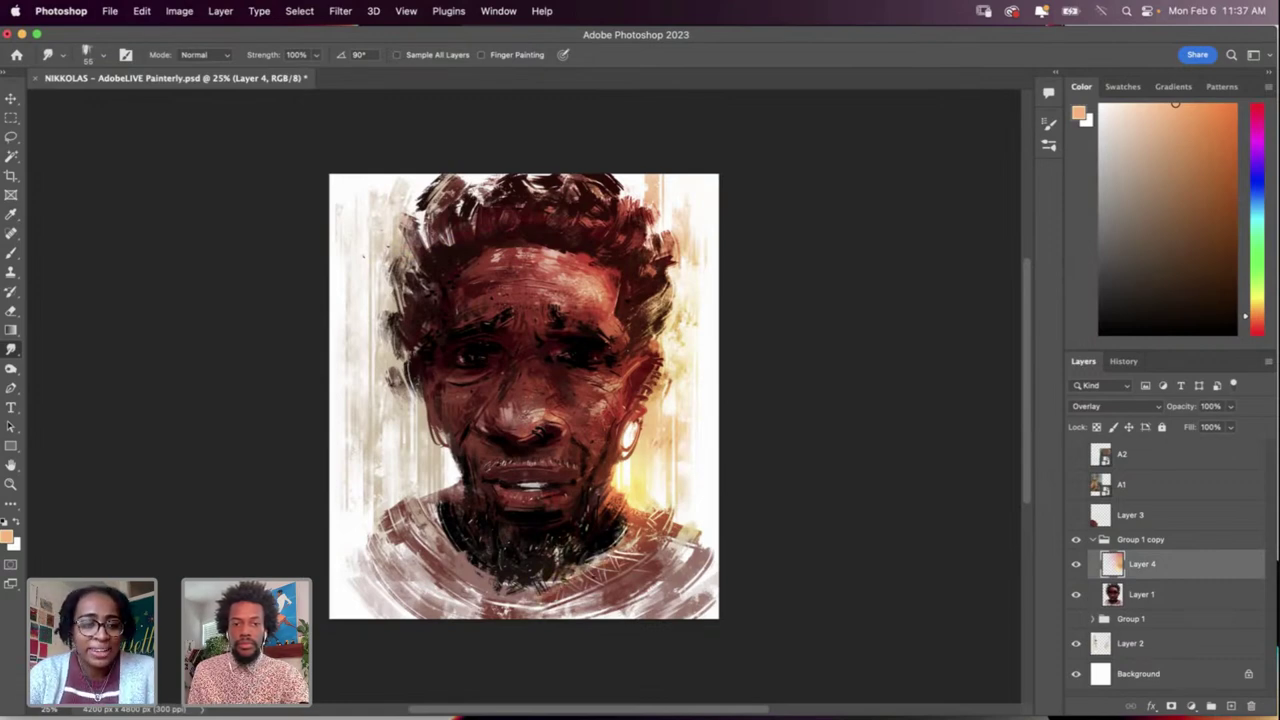
key("super+z")
key("super+shift+z")
key("super+z")
key("super+z")
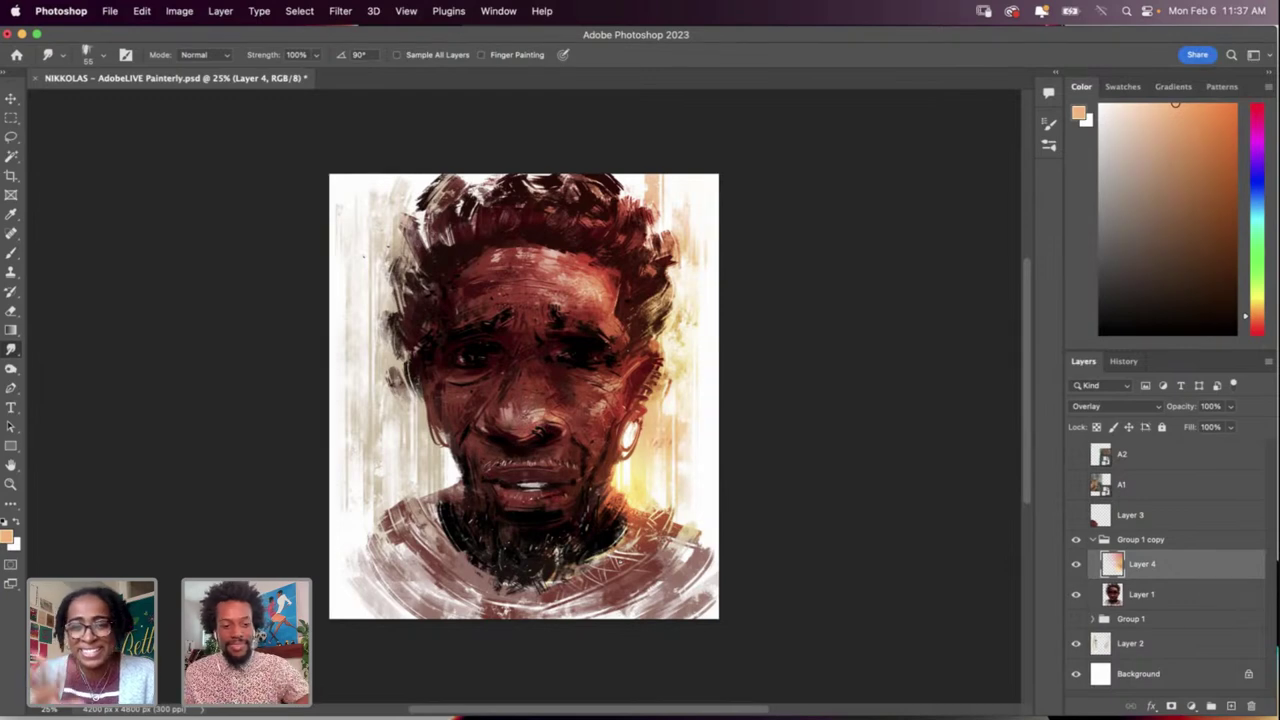
key("super+s")
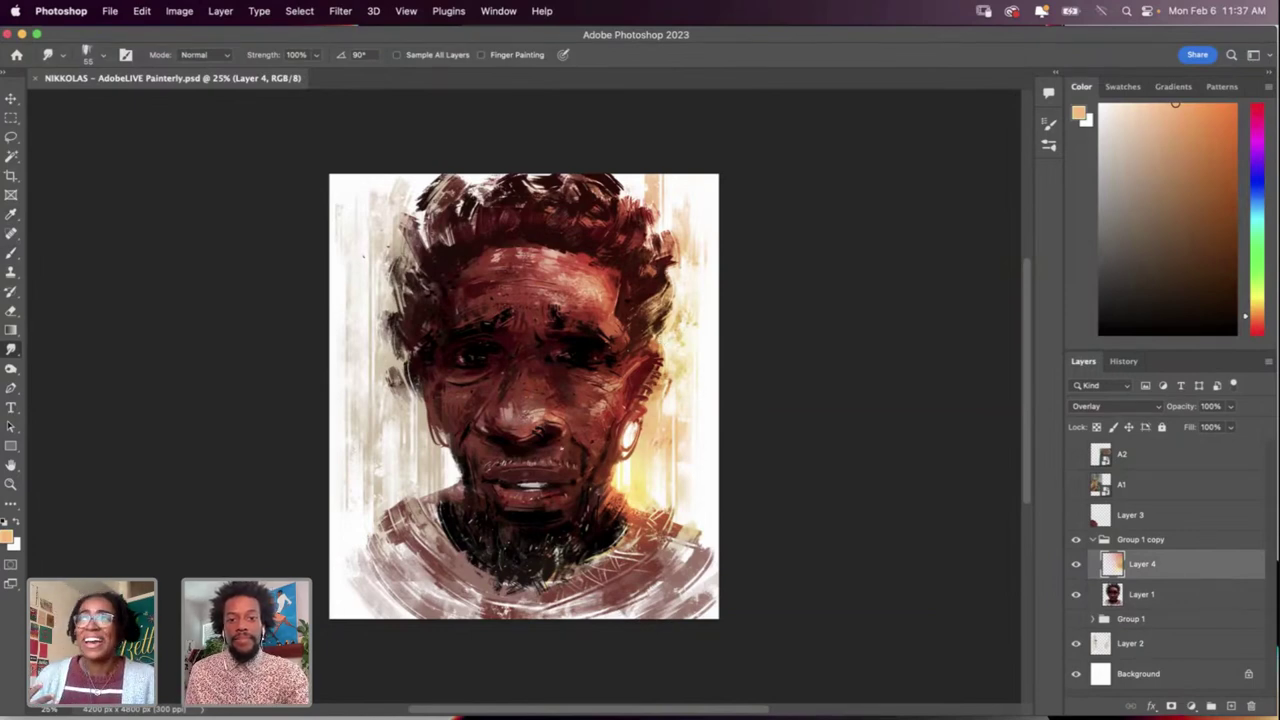
Step: Sample a dark reddish brown from the cheek beside the nose and paint it into the beard on Layer 1 with the 364 px brush
key("i")
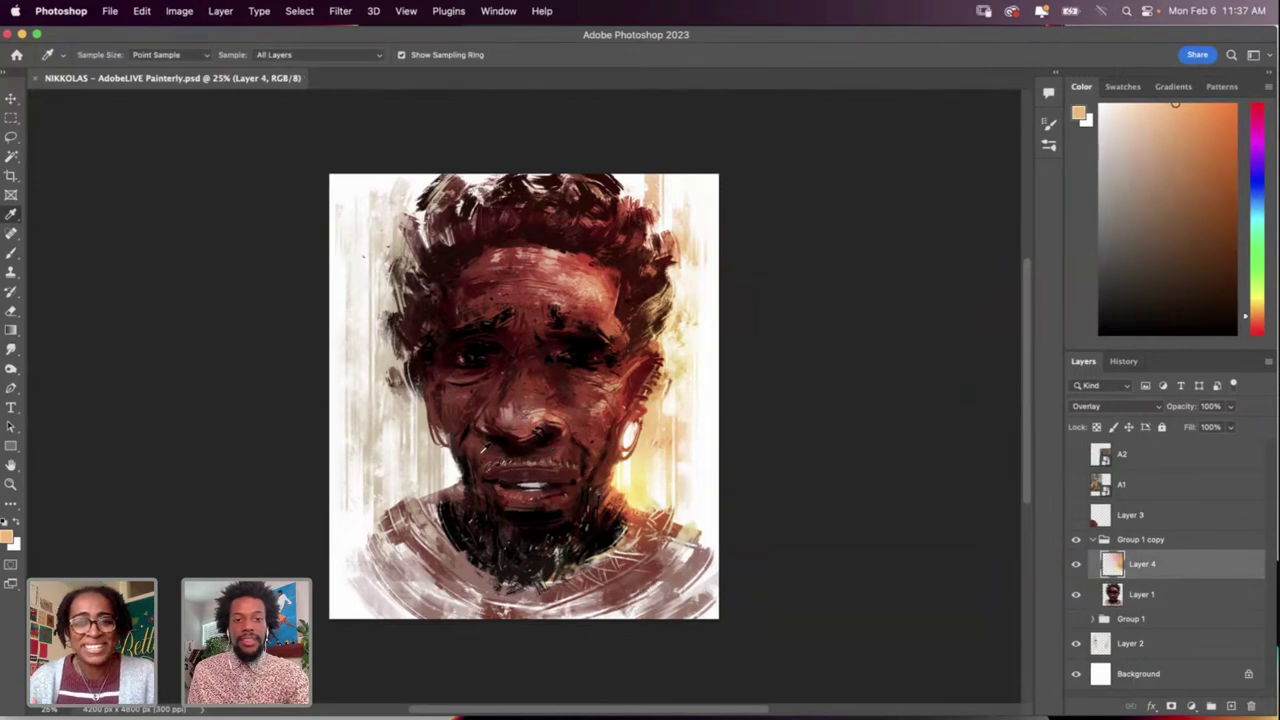
left_click(482, 448)
left_click(1152, 590)
key("b")
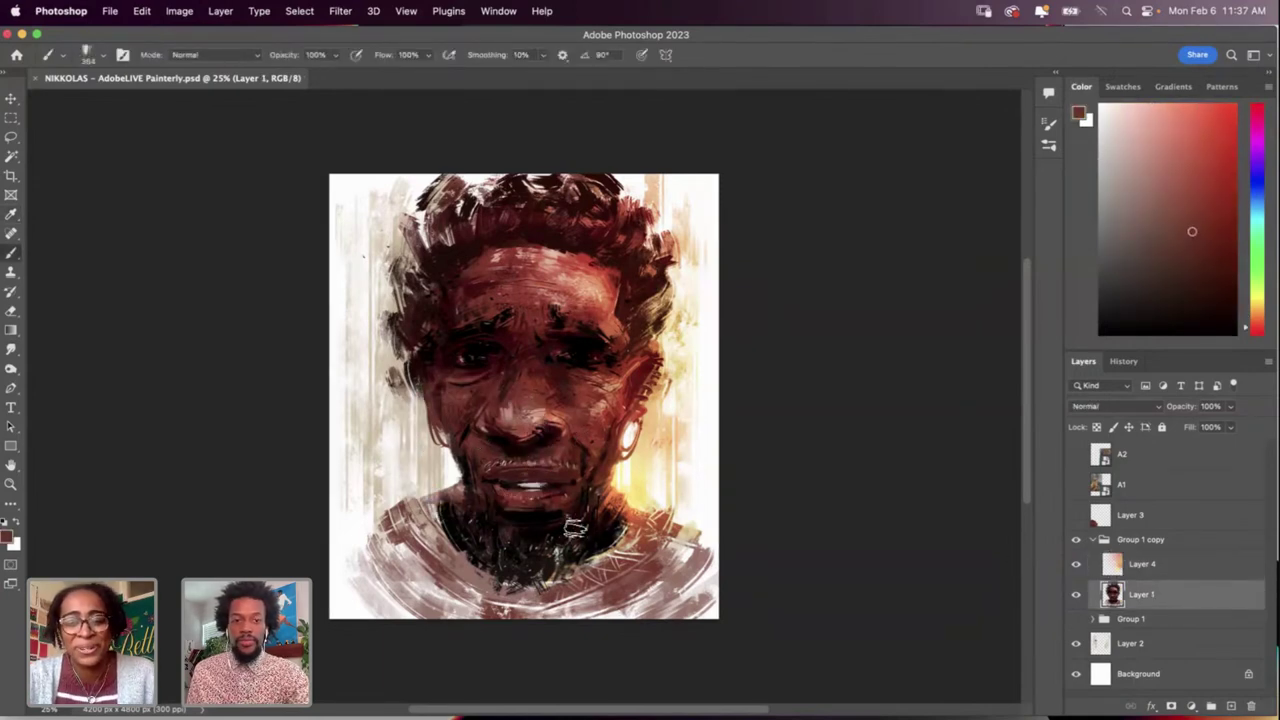
left_click_drag(572, 525, 555, 560)
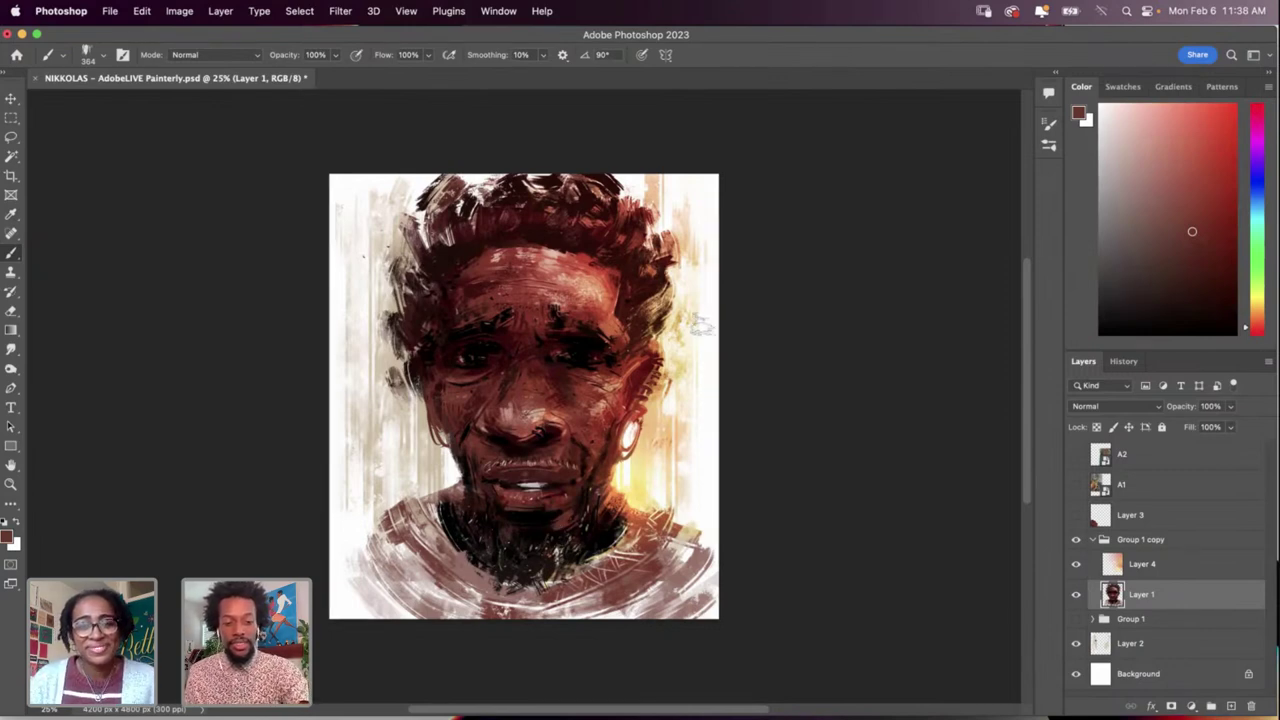
Step: Sample near-black tones from the eyes and temple, and work the beard's midtones on Layer 1 at 13% exposure
key("i")
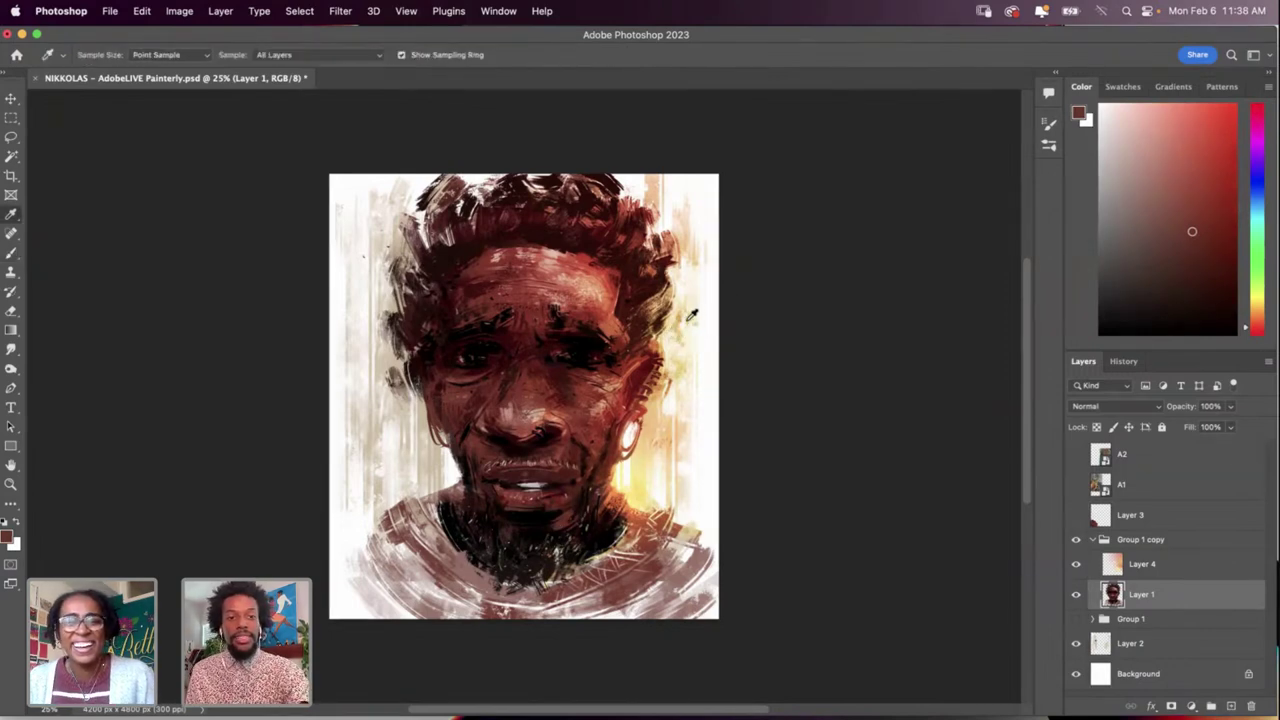
left_click(489, 327)
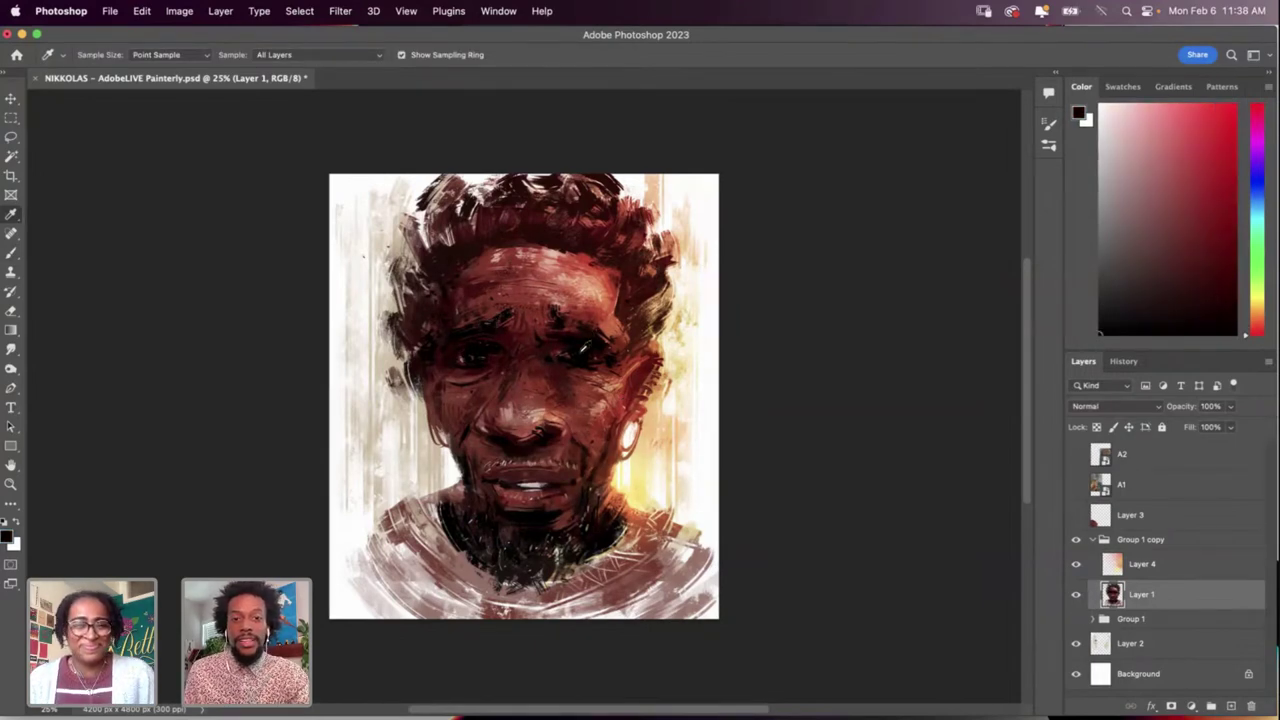
left_click(580, 353)
key("b")
key("o")
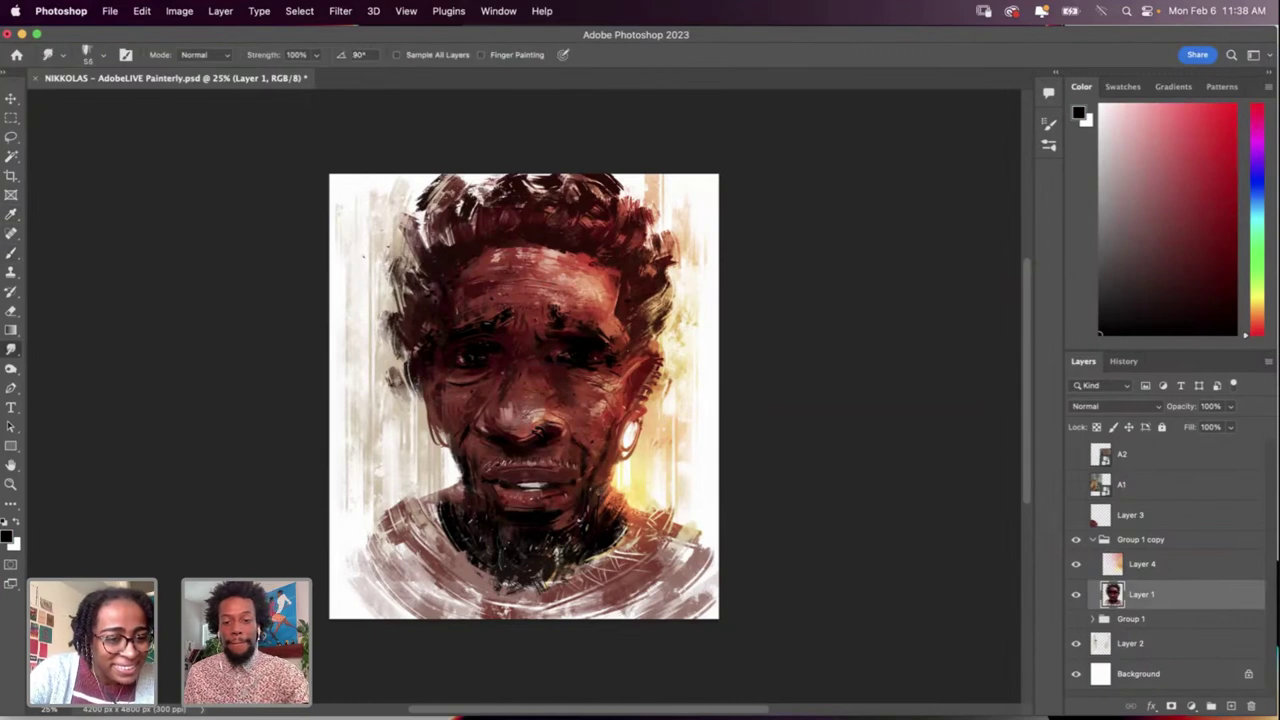
mouse_move(582, 516)
left_mouse_down()
mouse_move(561, 542)
mouse_move(571, 549)
mouse_move(530, 578)
left_mouse_up()
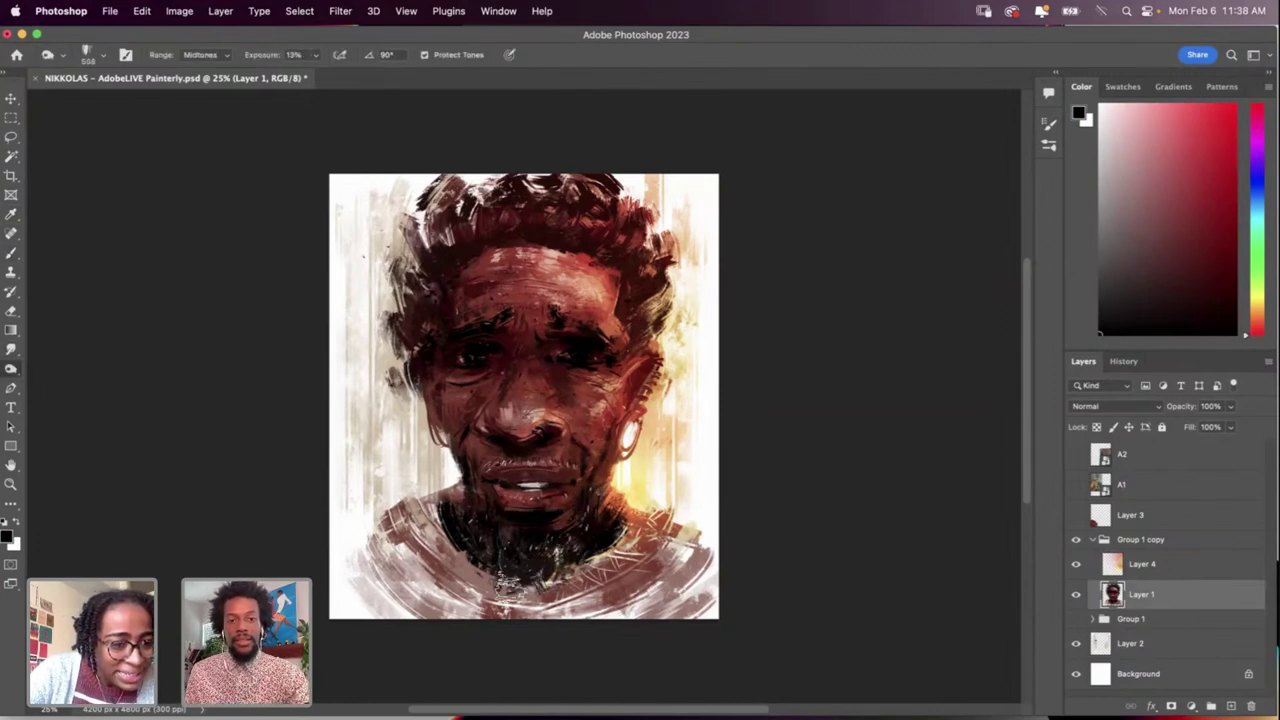
key("i")
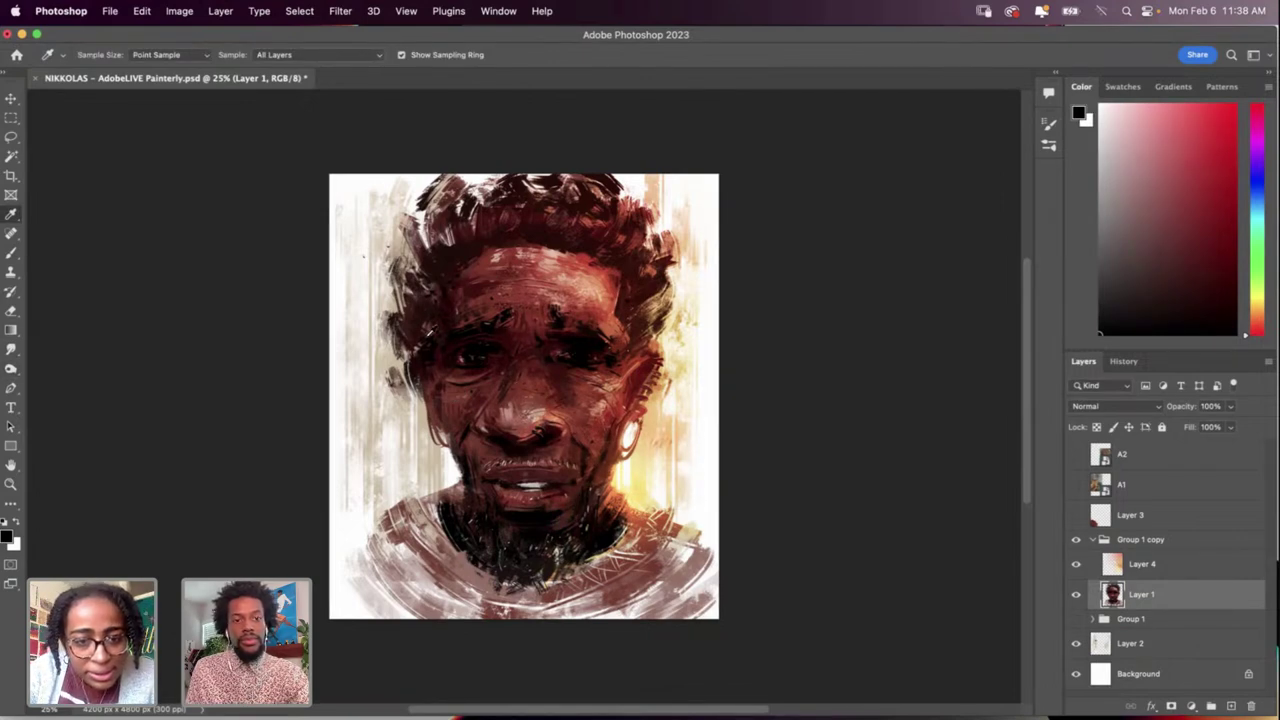
left_click(432, 340)
key("b")
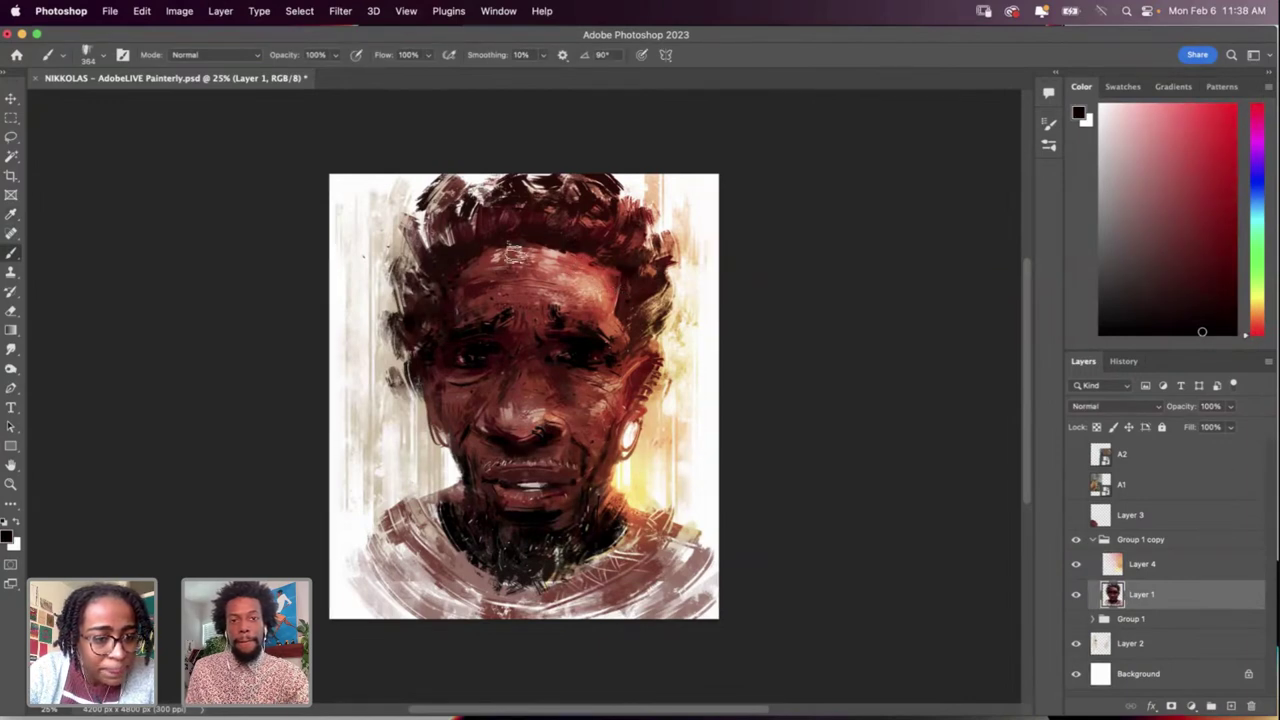
Step: Smudge the overlay glow on Layer 4 into thin orange streaks across the forehead and cheek, undoing the unwanted strokes
left_click(1175, 564)
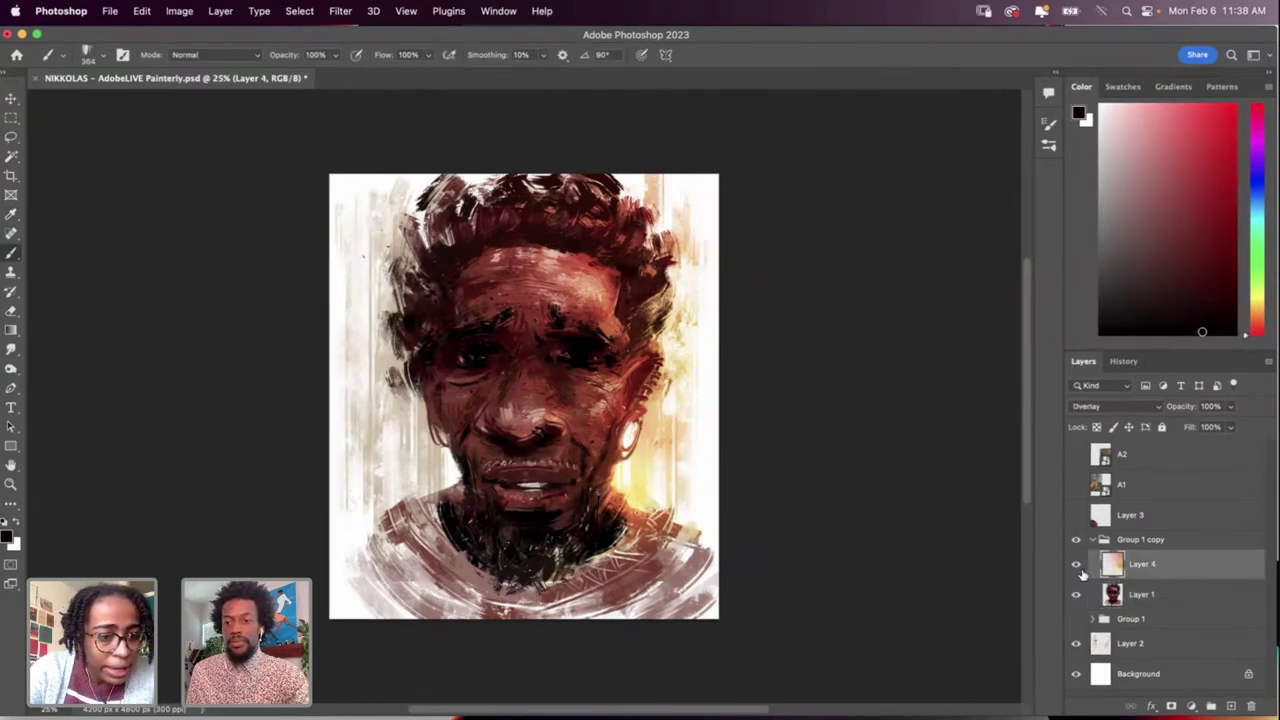
key("r")
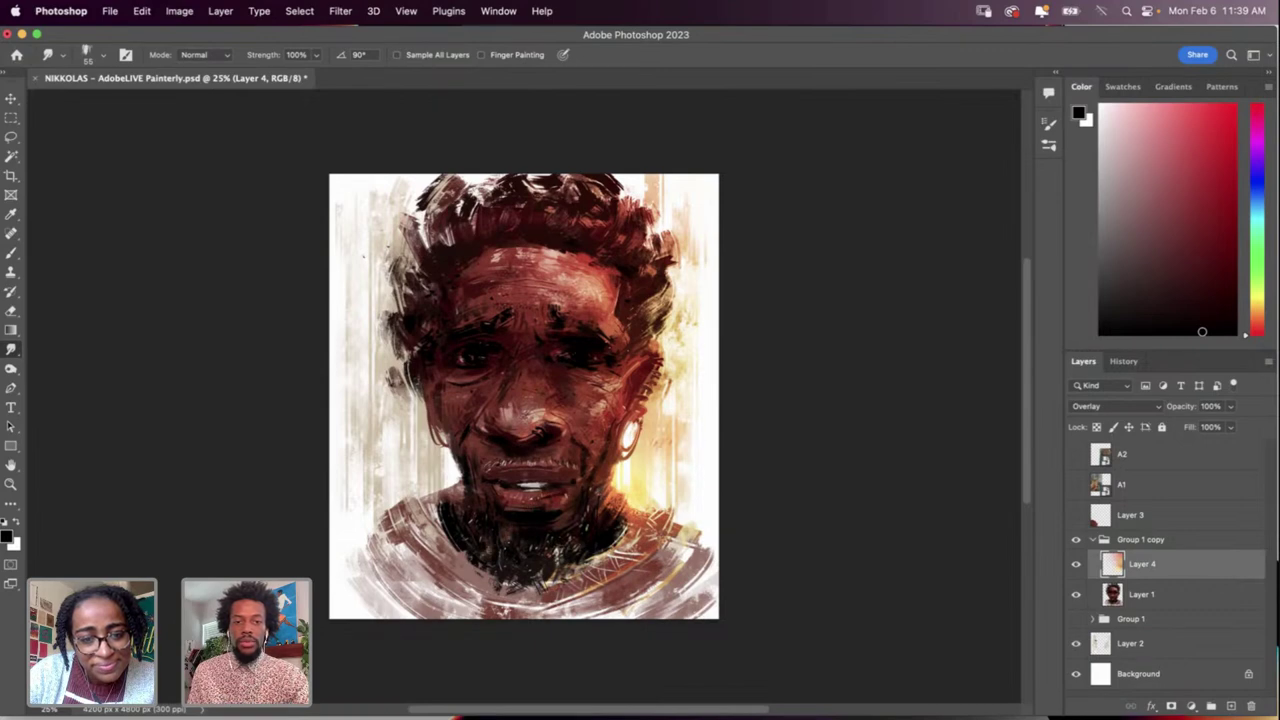
left_click_drag(636, 488, 368, 556)
key("super+z")
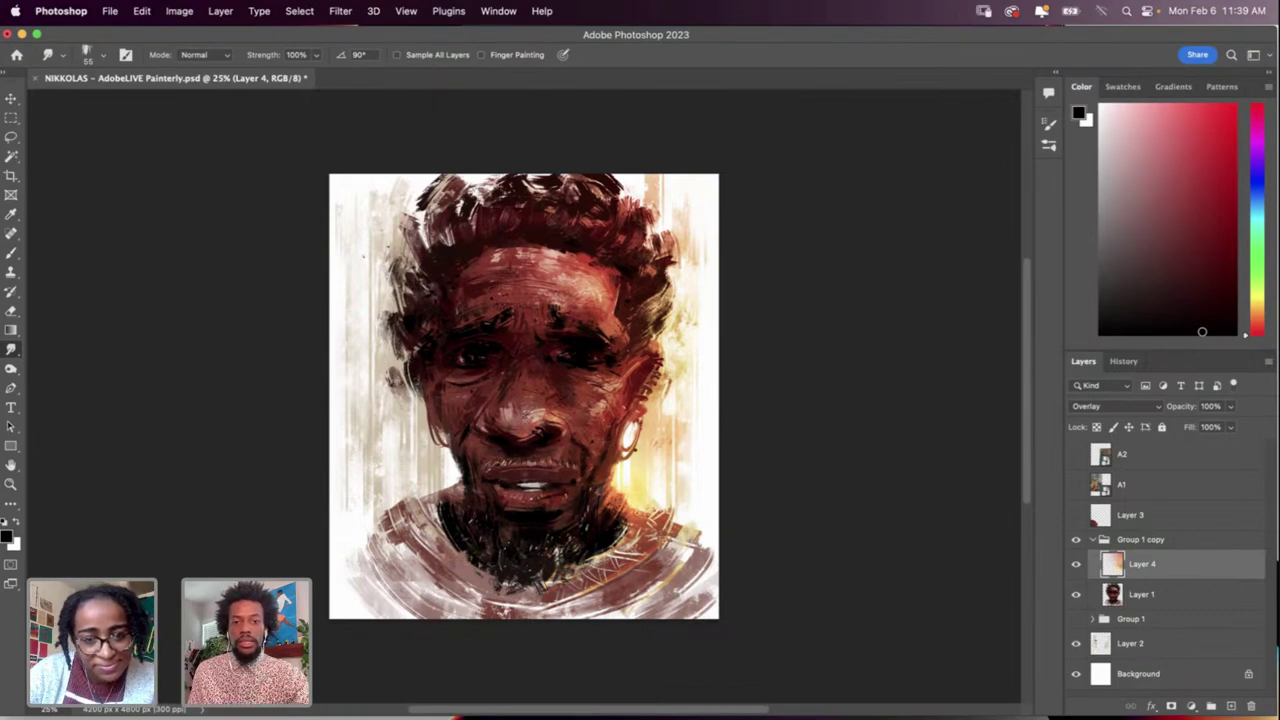
left_click_drag(526, 306, 614, 298)
key("super+z")
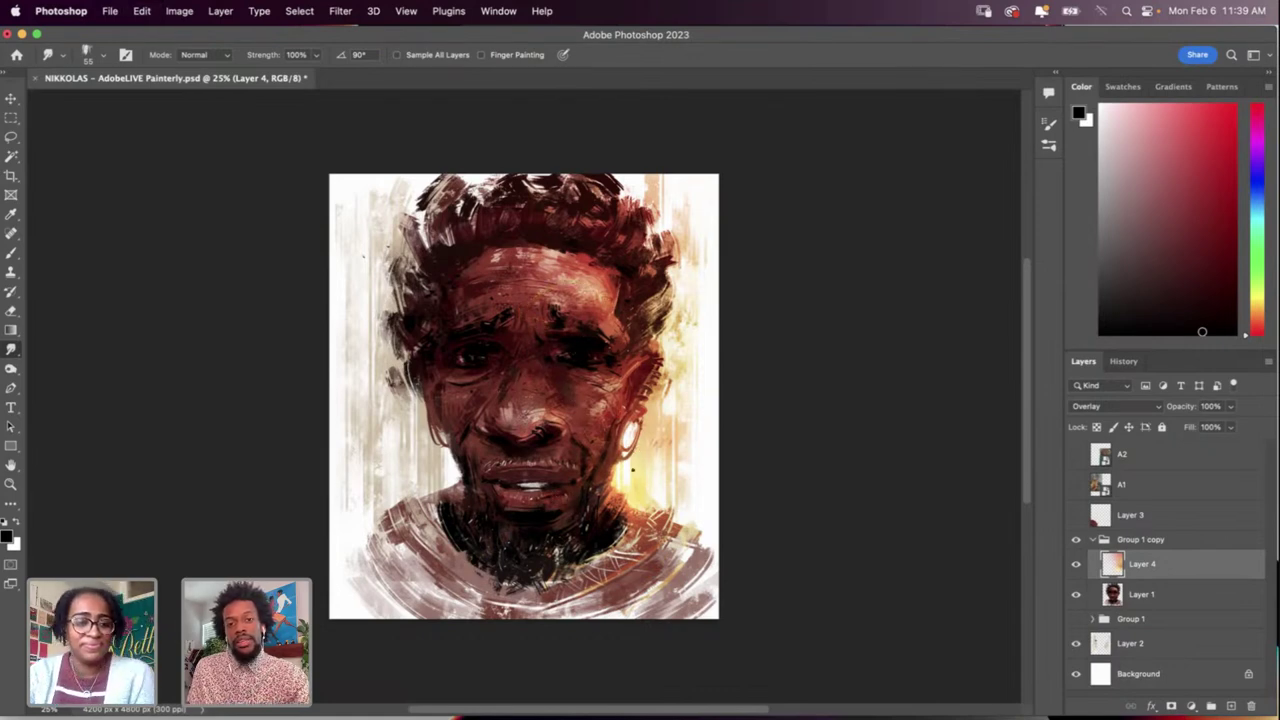
mouse_move(627, 432)
left_mouse_down()
mouse_move(526, 276)
mouse_move(587, 308)
left_mouse_up()
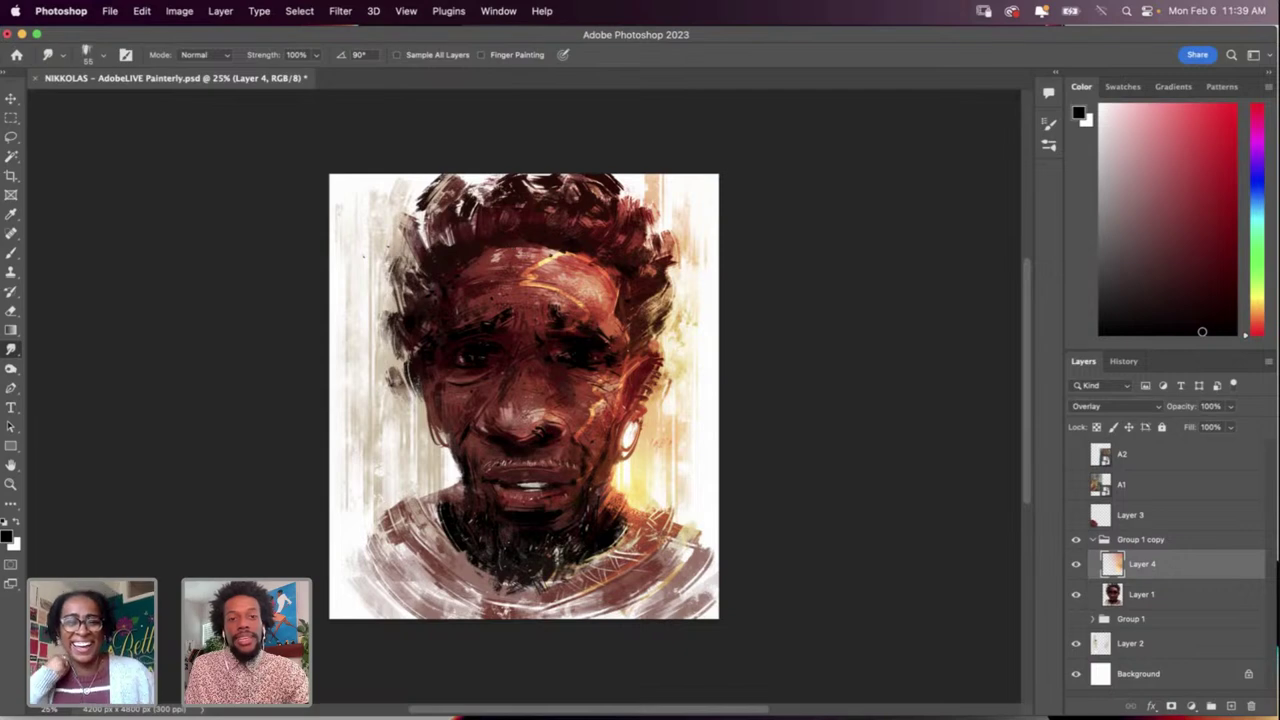
left_click_drag(541, 263, 443, 301)
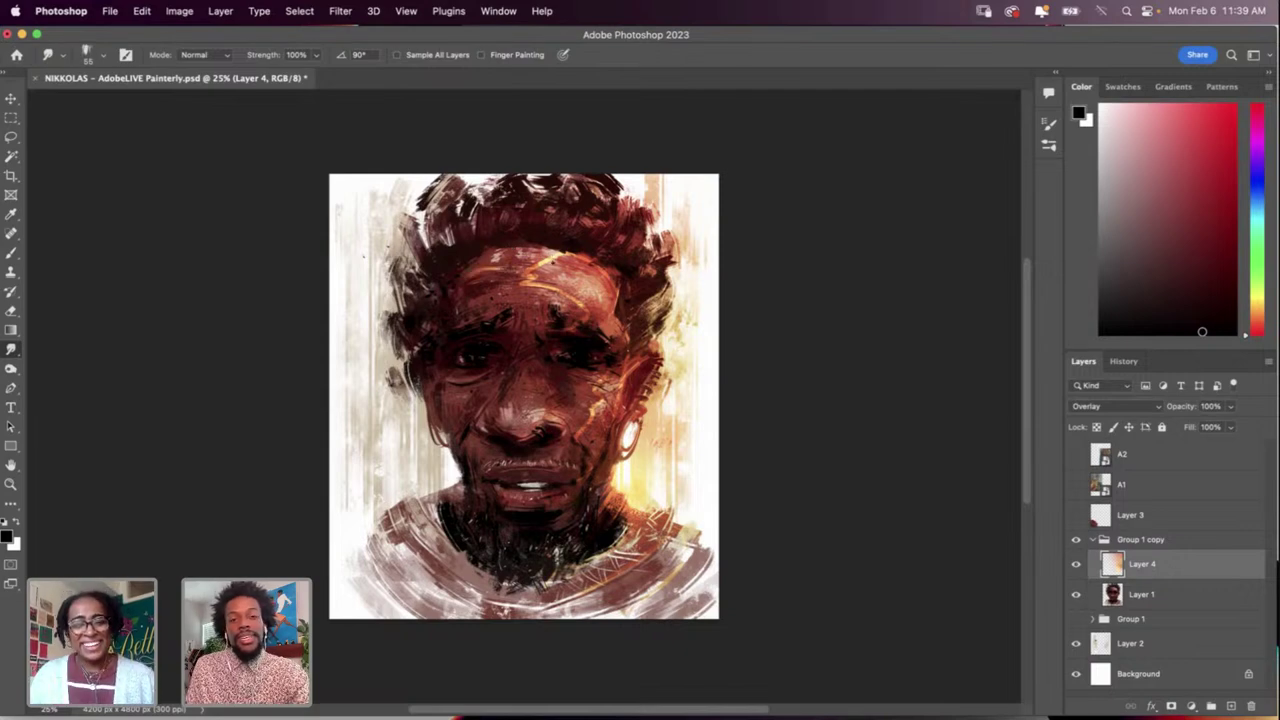
key("super+z")
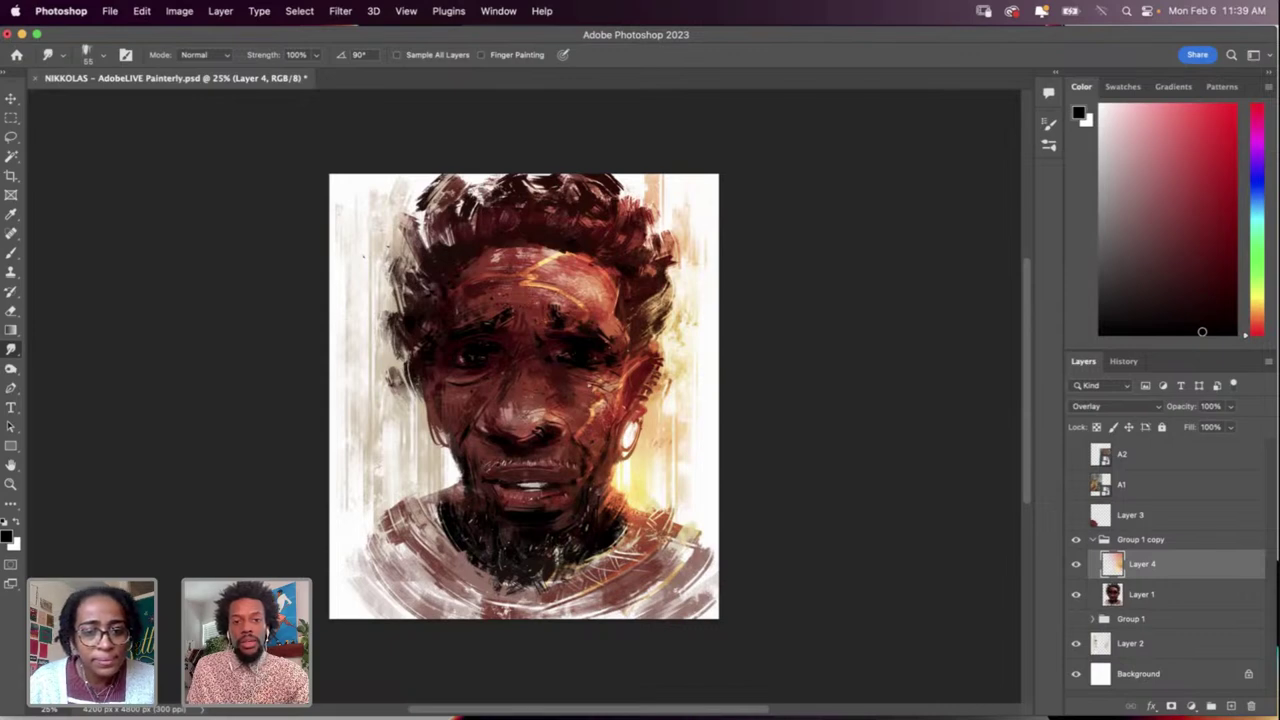
Step: Sample golden yellow from the glow beside the neck and set the textured bristle brush to 140 px
key("i")
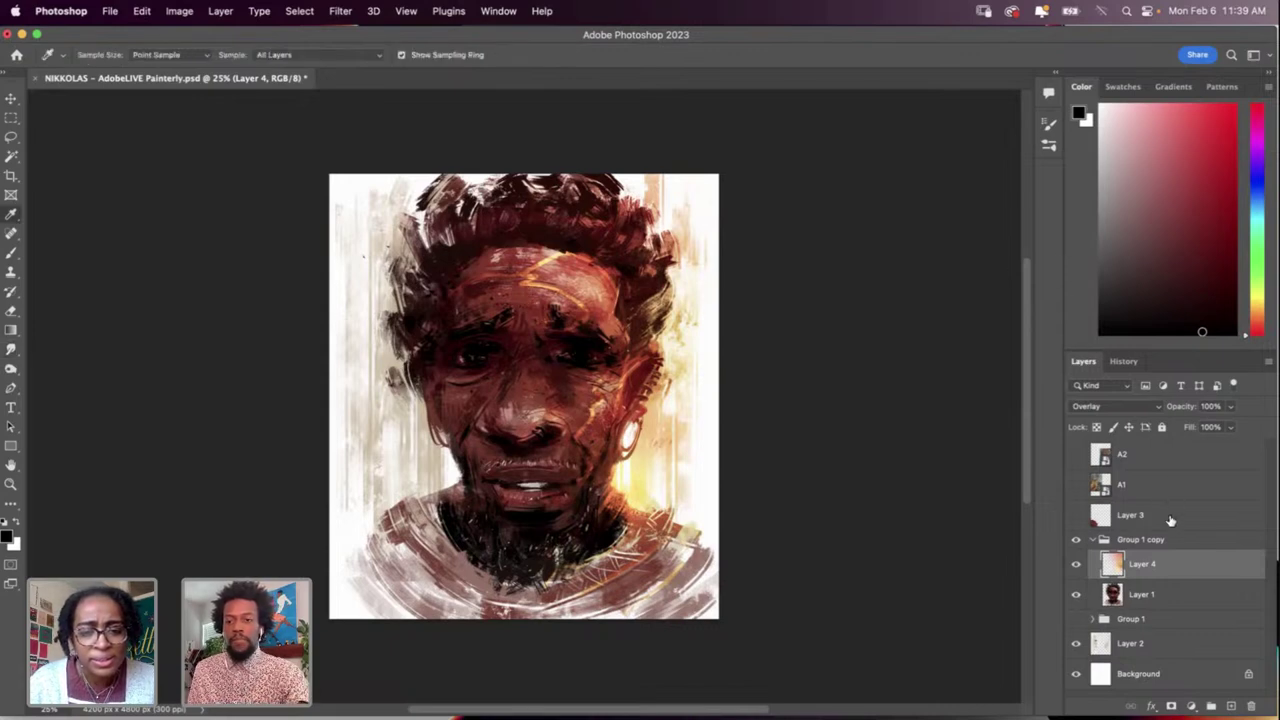
left_click(641, 484)
key("b")
right_click(641, 483)
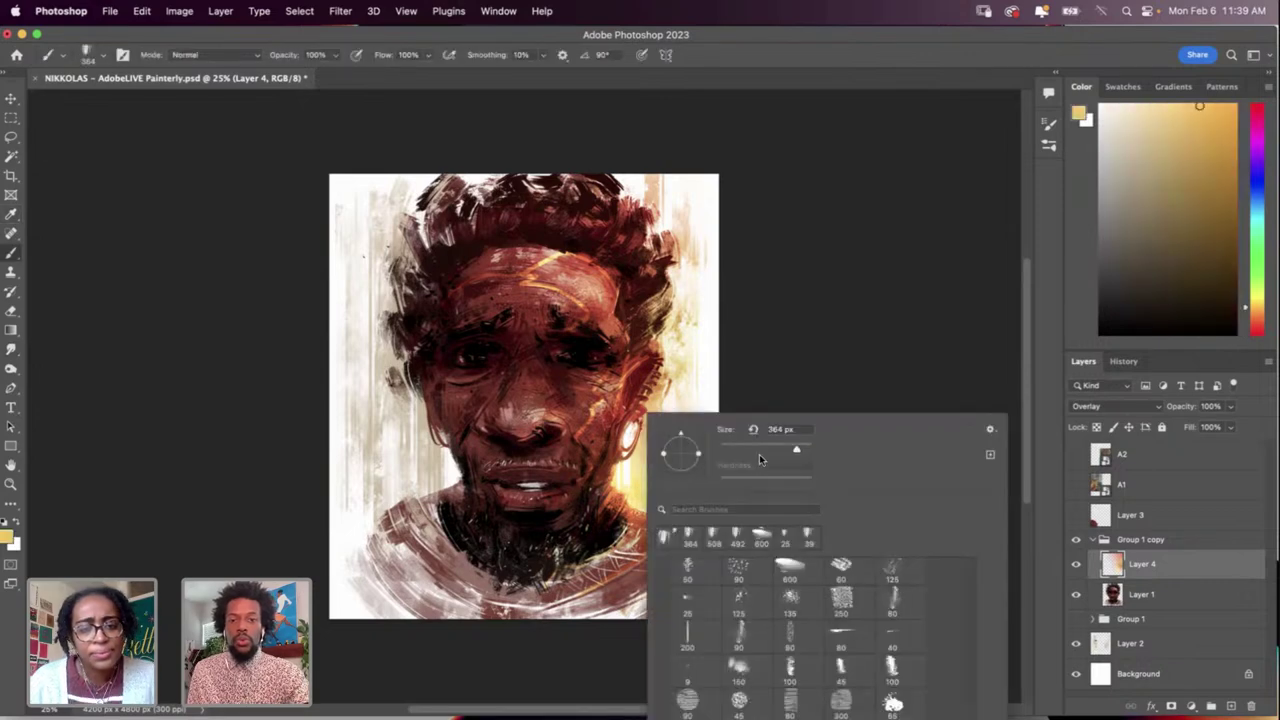
left_click(580, 288)
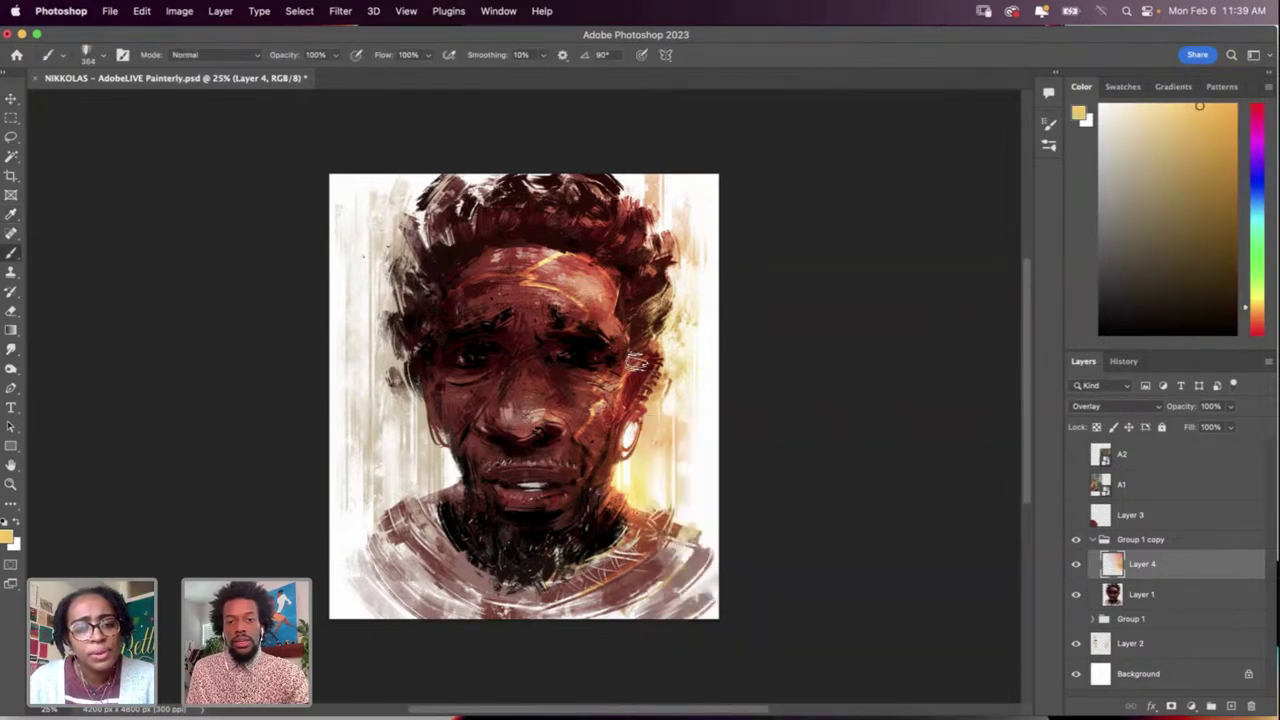
right_click(638, 350)
left_click_drag(759, 390, 750, 385)
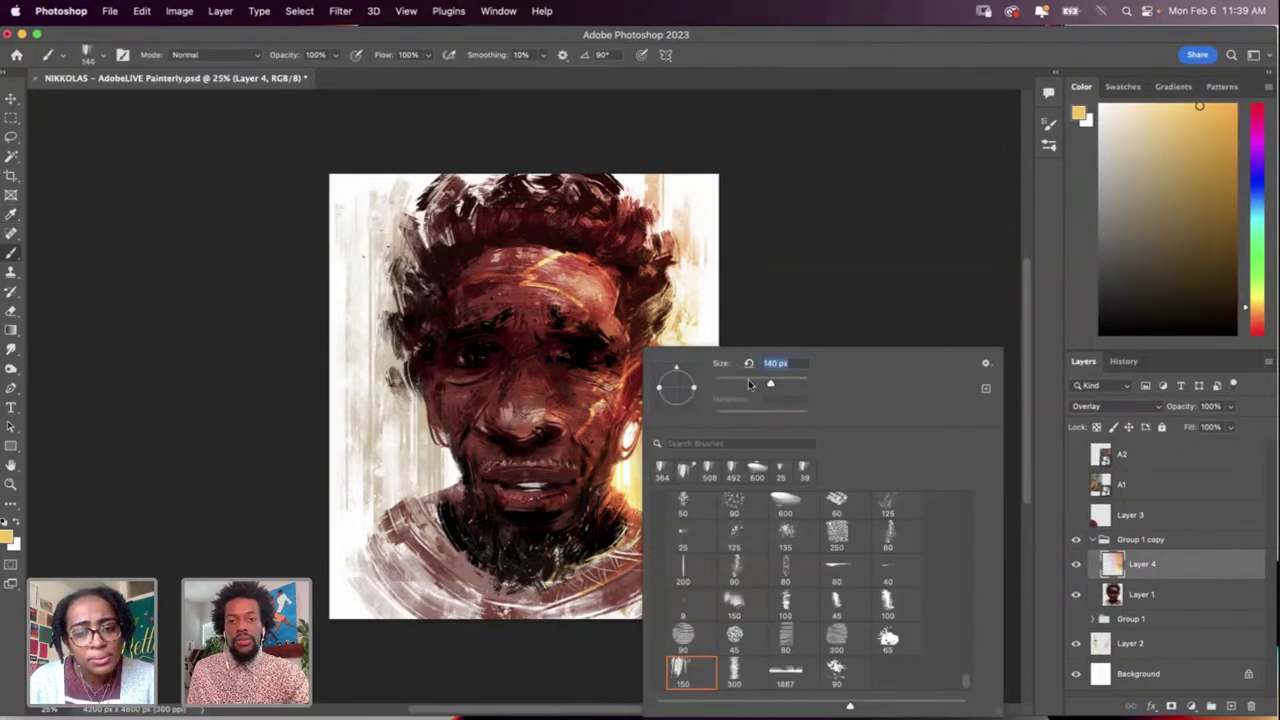
left_click(702, 270)
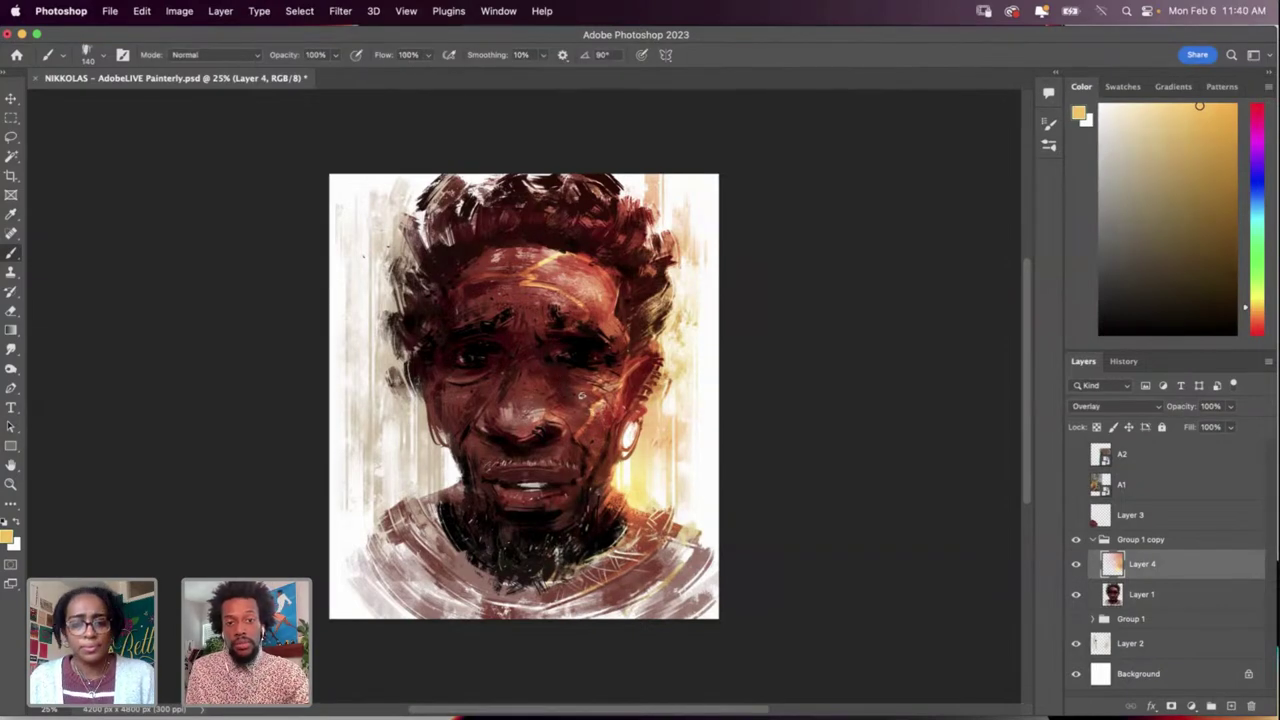
Step: Reduce the brush to about 75 px and undo the last overlay stroke on Layer 4
right_click(611, 387)
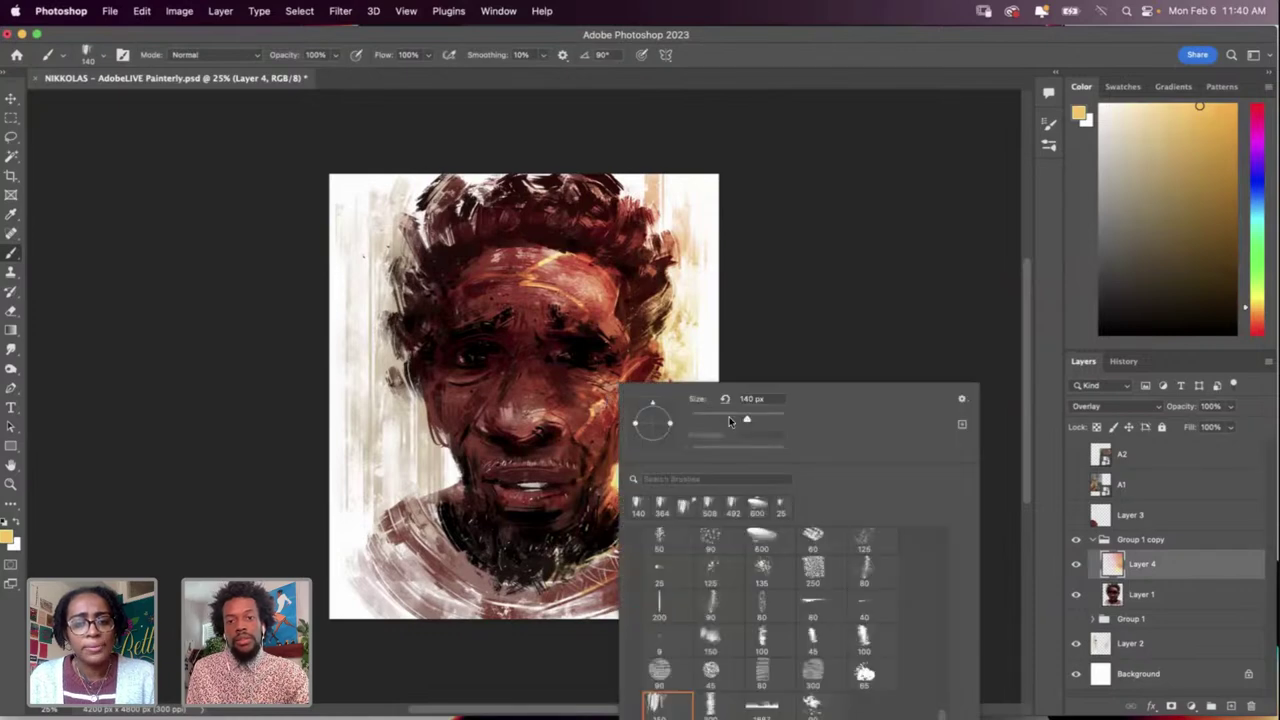
left_click_drag(729, 421, 726, 421)
key("Return")
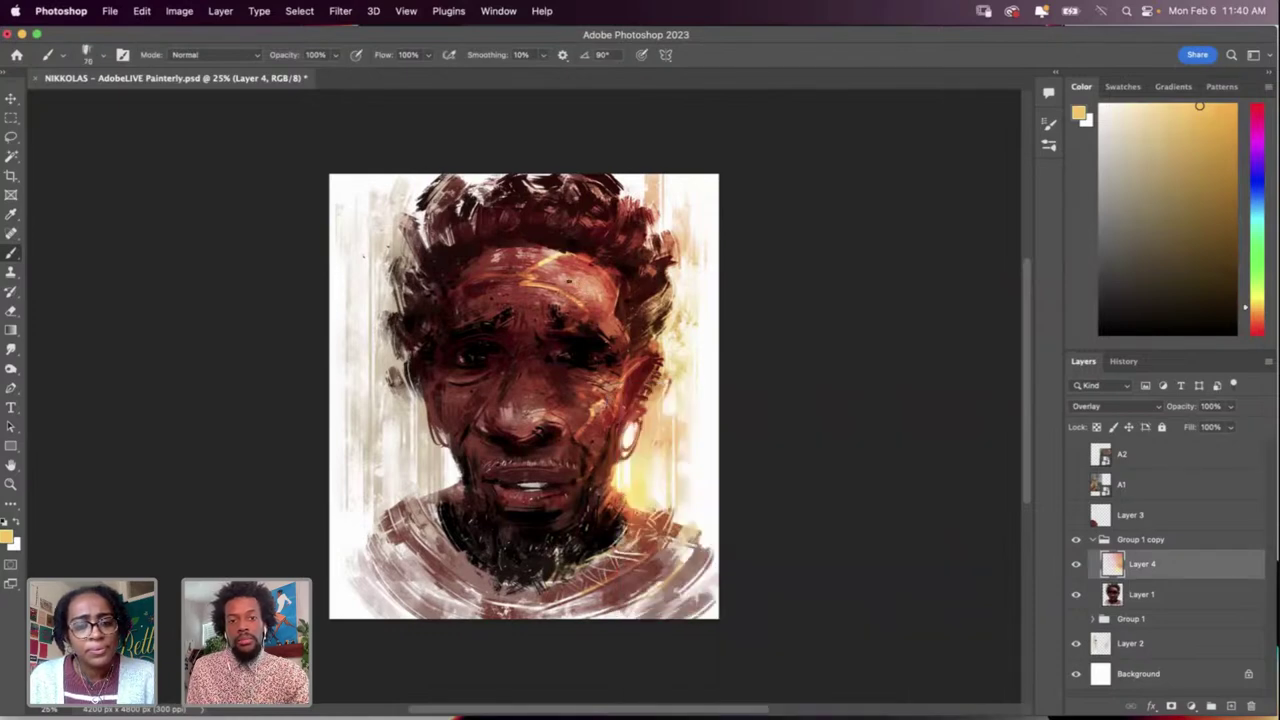
key("super+z")
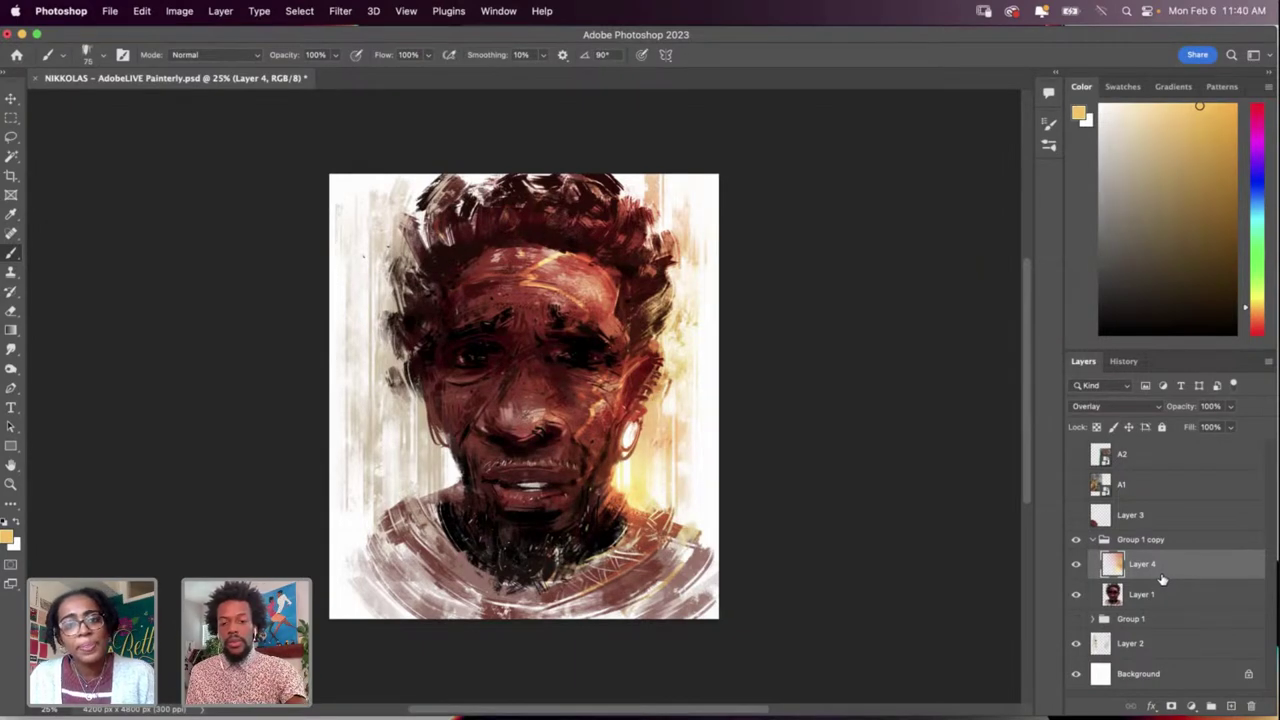
Step: Try Hue/Saturation hue shifts of -106, -153 and -180 on Layer 4's overlay glow
key("super+u")
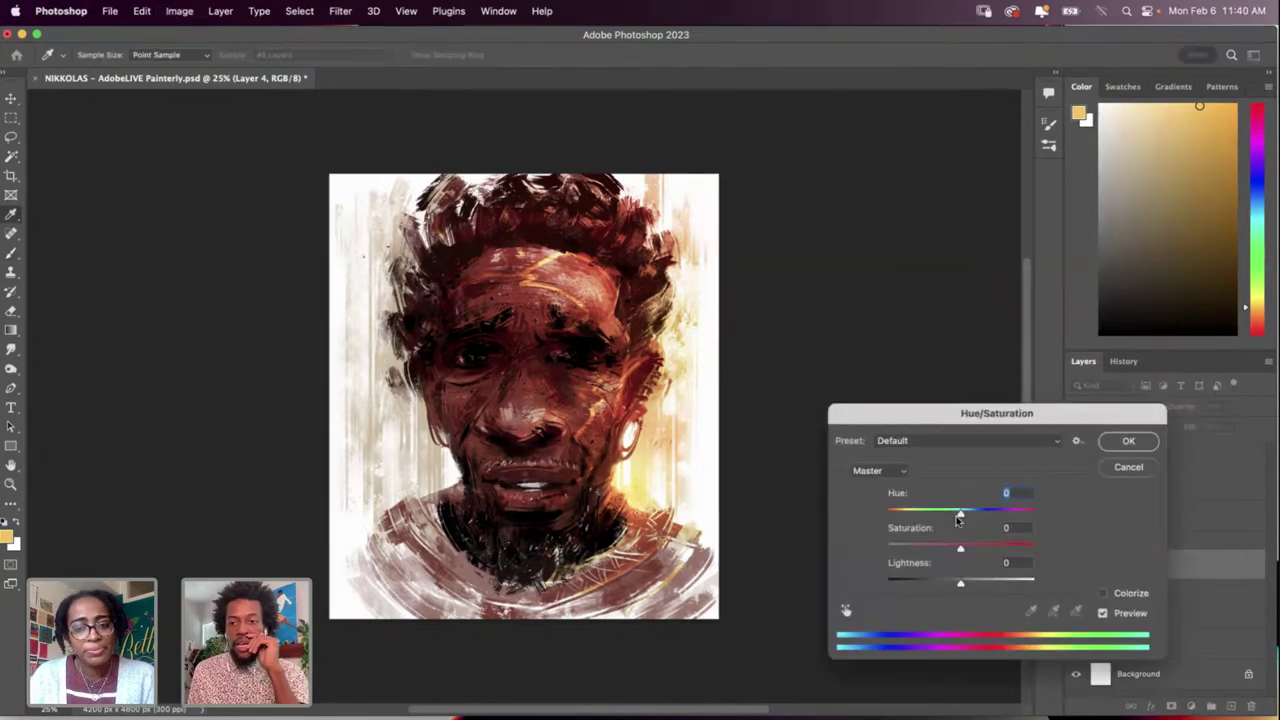
mouse_move(958, 518)
left_mouse_down()
mouse_move(945, 513)
mouse_move(993, 511)
mouse_move(908, 511)
left_mouse_up()
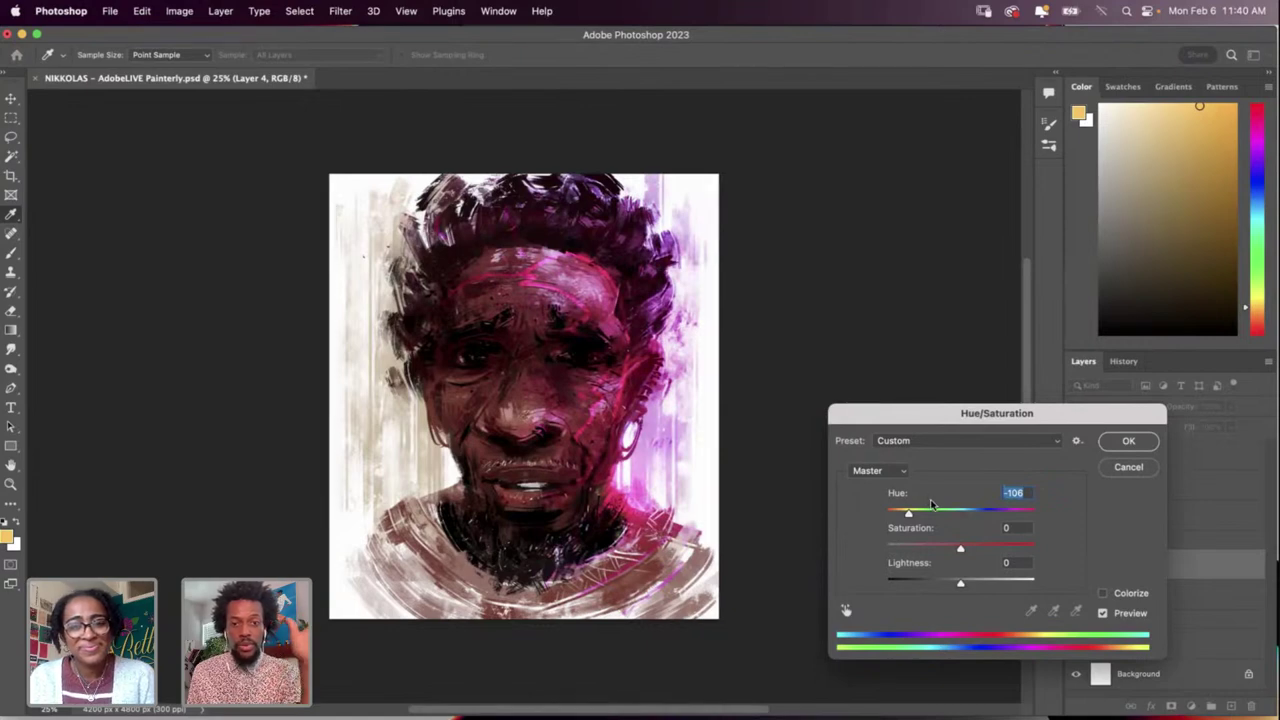
left_click_drag(930, 508, 893, 514)
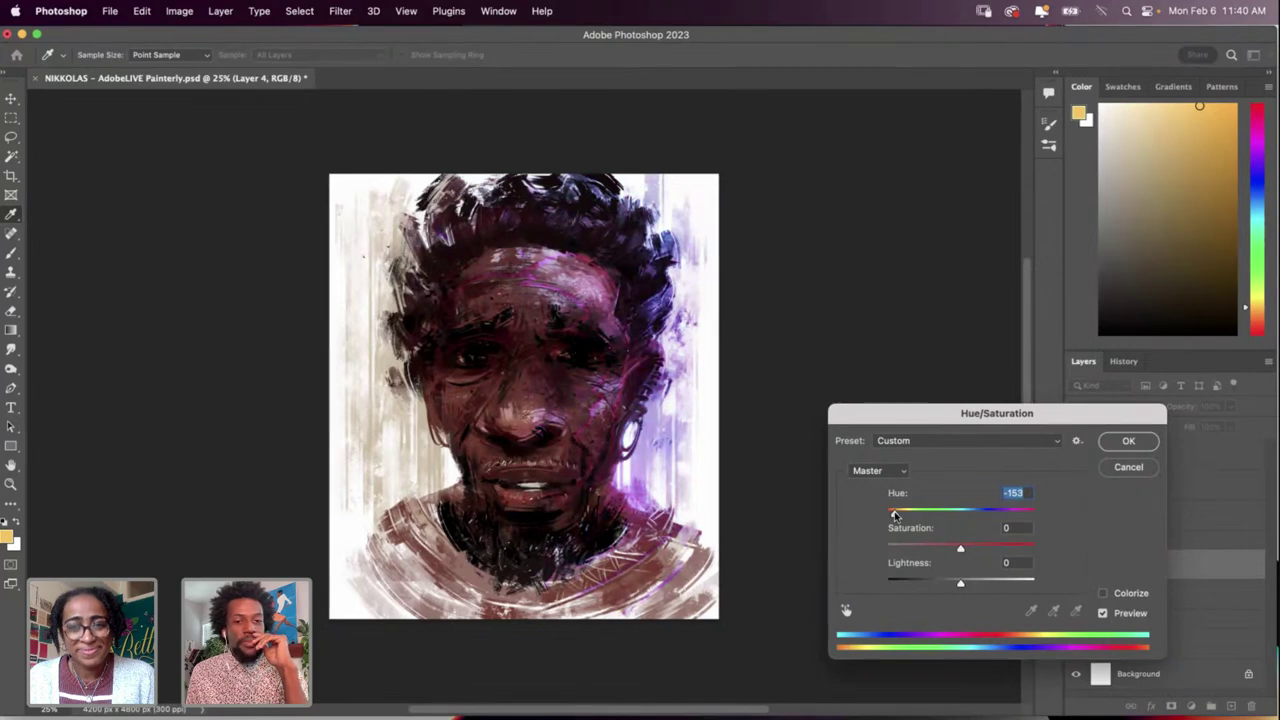
left_click_drag(895, 515, 887, 514)
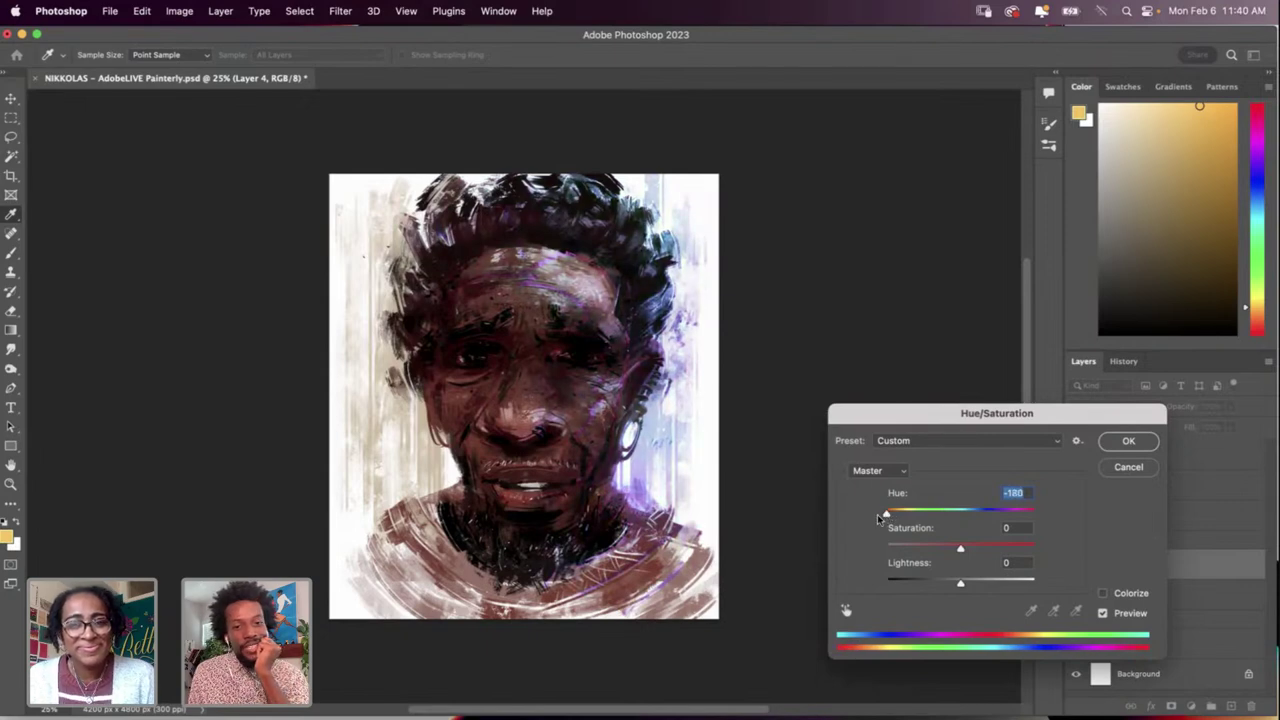
left_click(909, 526)
left_click_drag(909, 526, 950, 537)
key("Return")
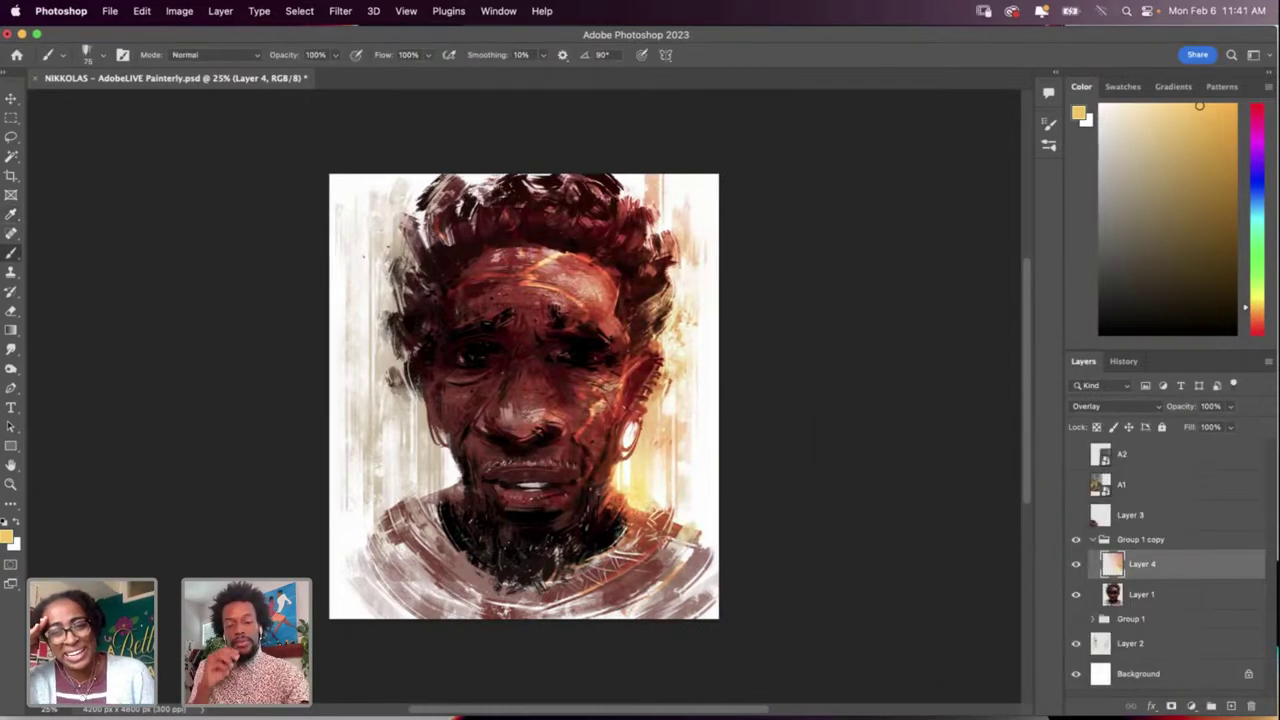
Step: Save the document and toggle Layer 4's visibility to compare the portrait with and without the overlay glow
key("super+s")
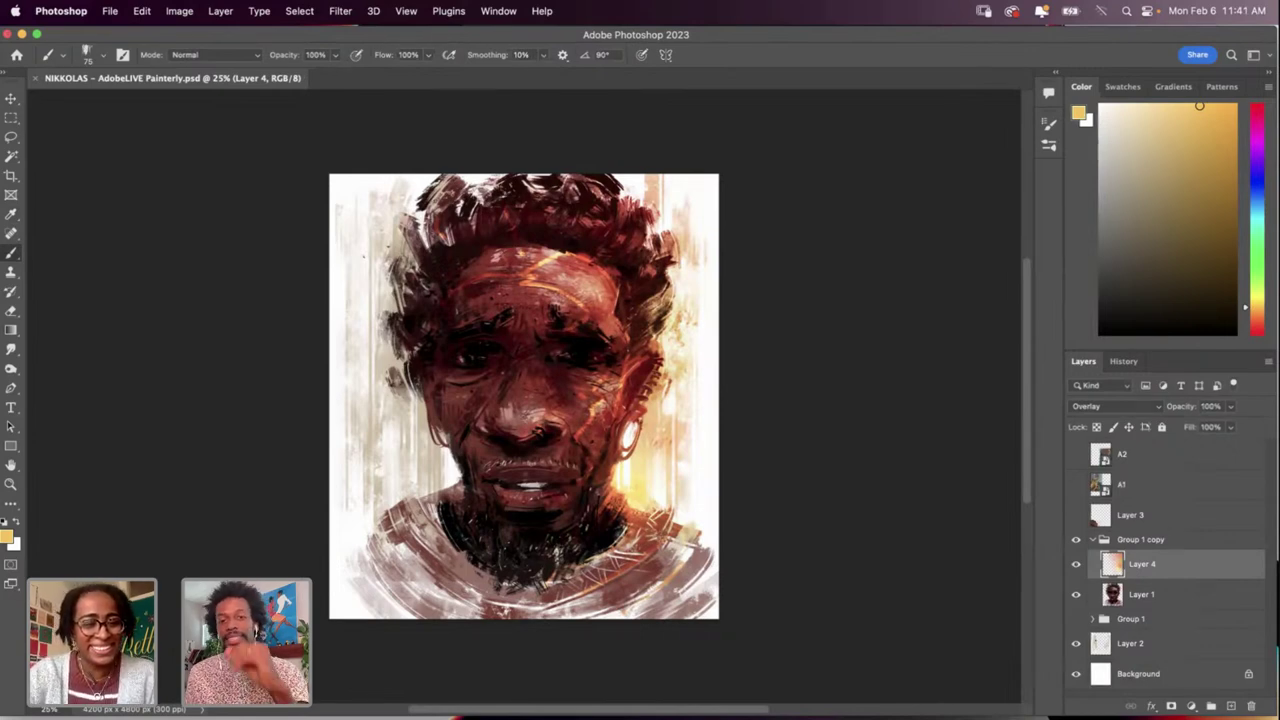
left_click(1076, 564)
left_click(1076, 564)
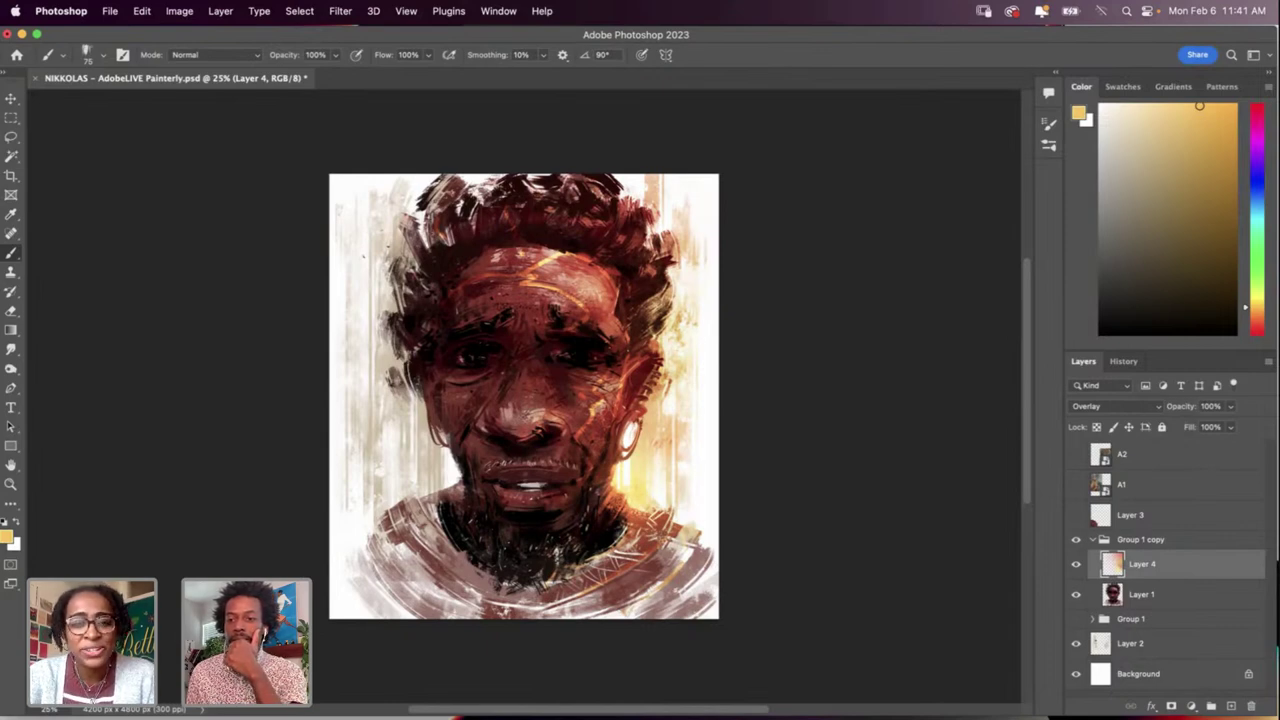
Step: Move Group 1 below Layer 2 and add a new layer above Layer 4 in Overlay blend mode
left_click_drag(1131, 619, 1131, 657)
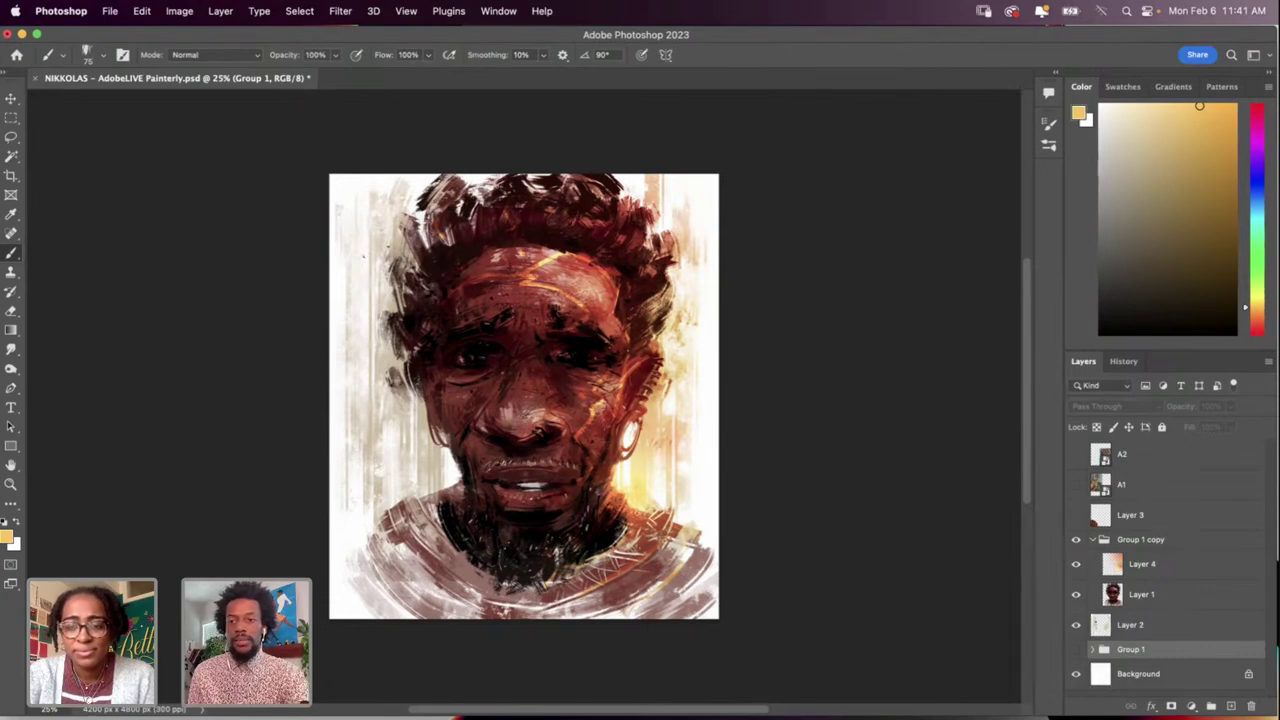
left_click(1143, 564)
left_click(1231, 706)
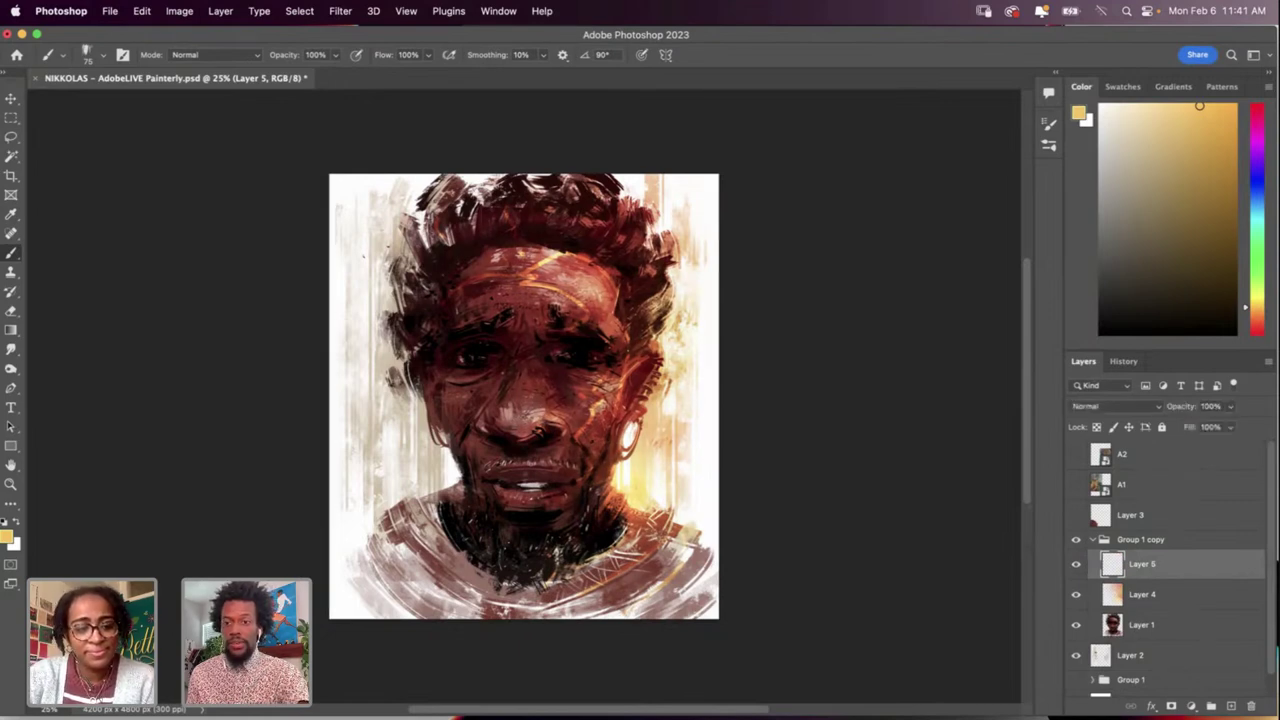
left_click(1115, 406)
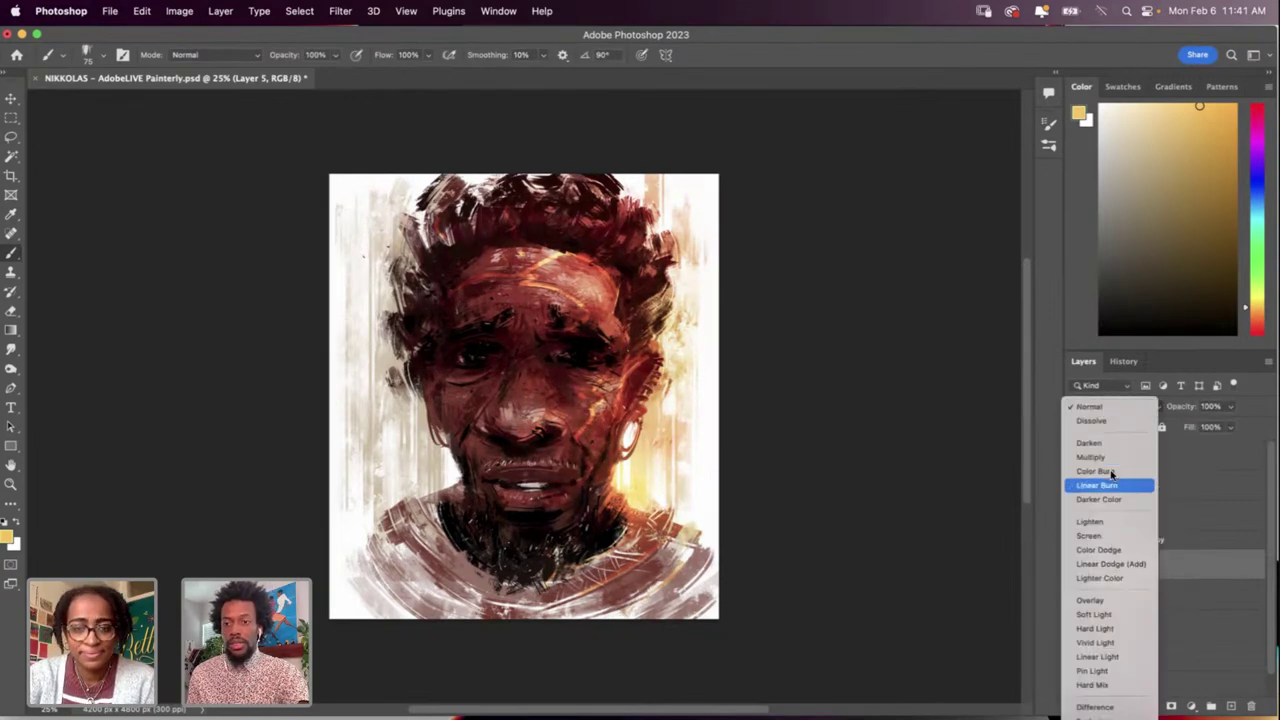
left_click(1108, 602)
Step: Choose a golden brown and draw a radial gradient on Layer 5 from the hair on the glowing side down to the beard
left_click(1160, 108)
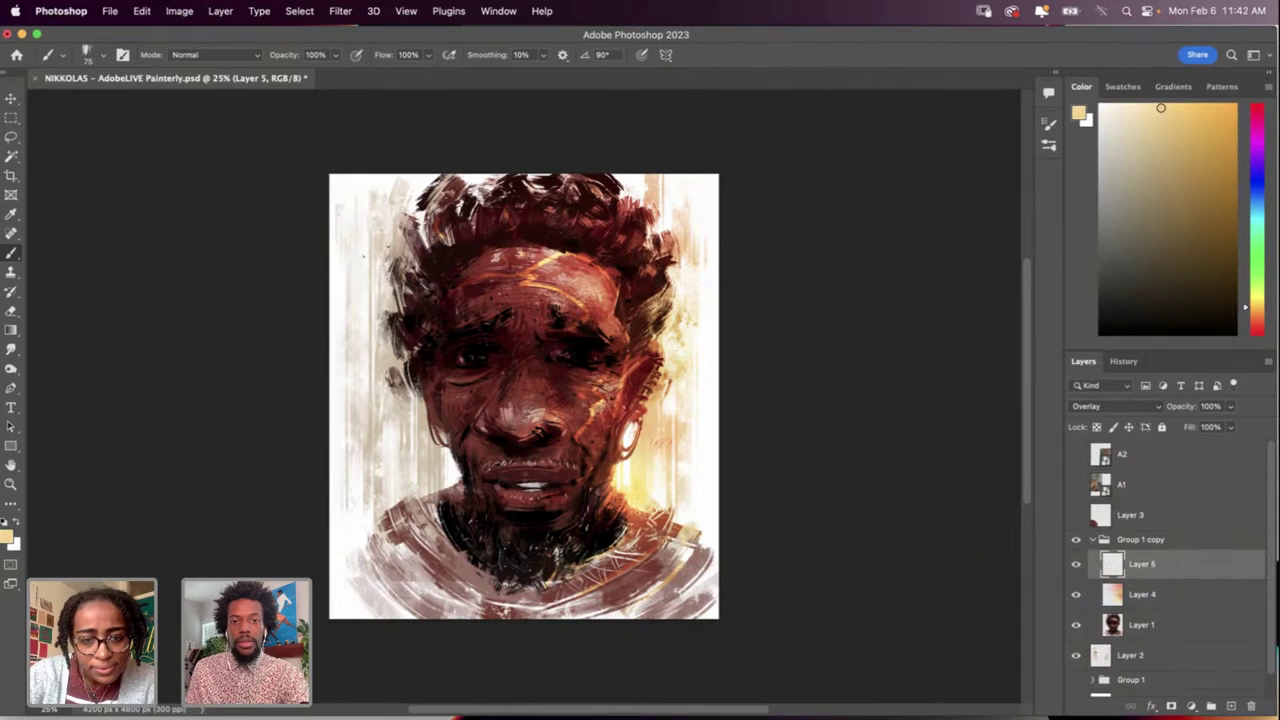
right_click(612, 394)
left_click(1226, 155)
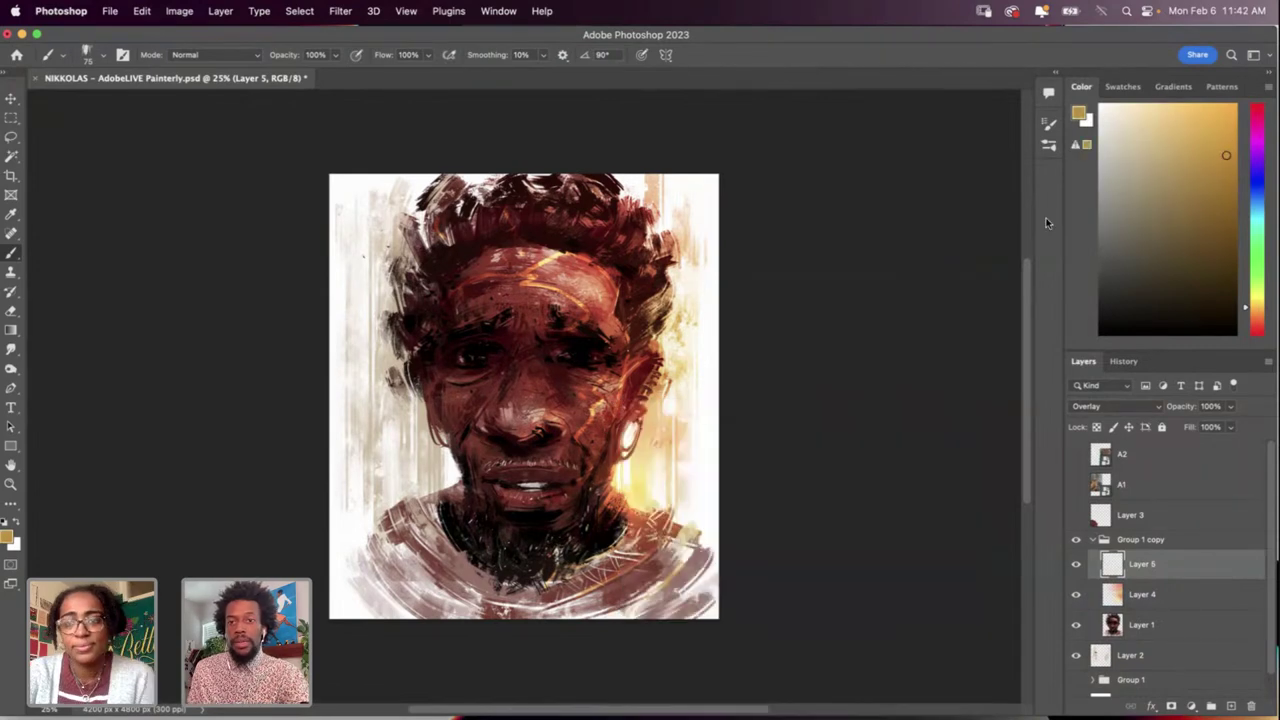
key("g")
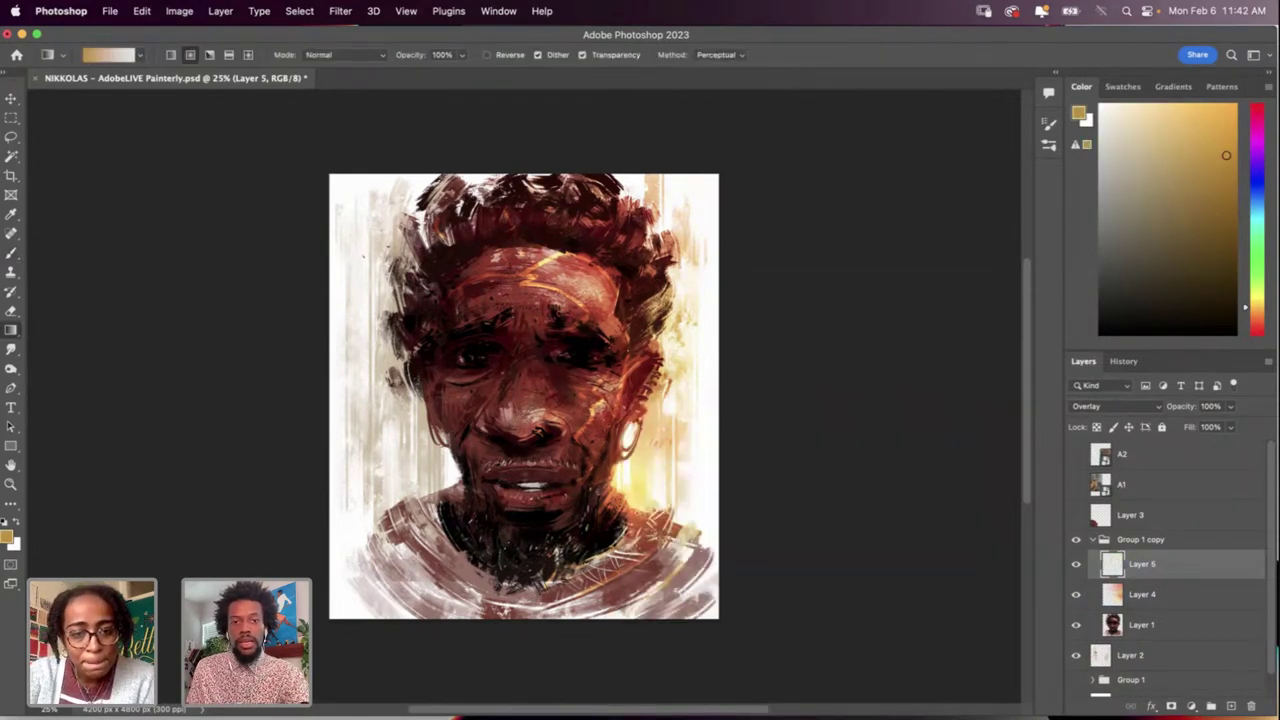
left_click_drag(637, 226, 561, 549)
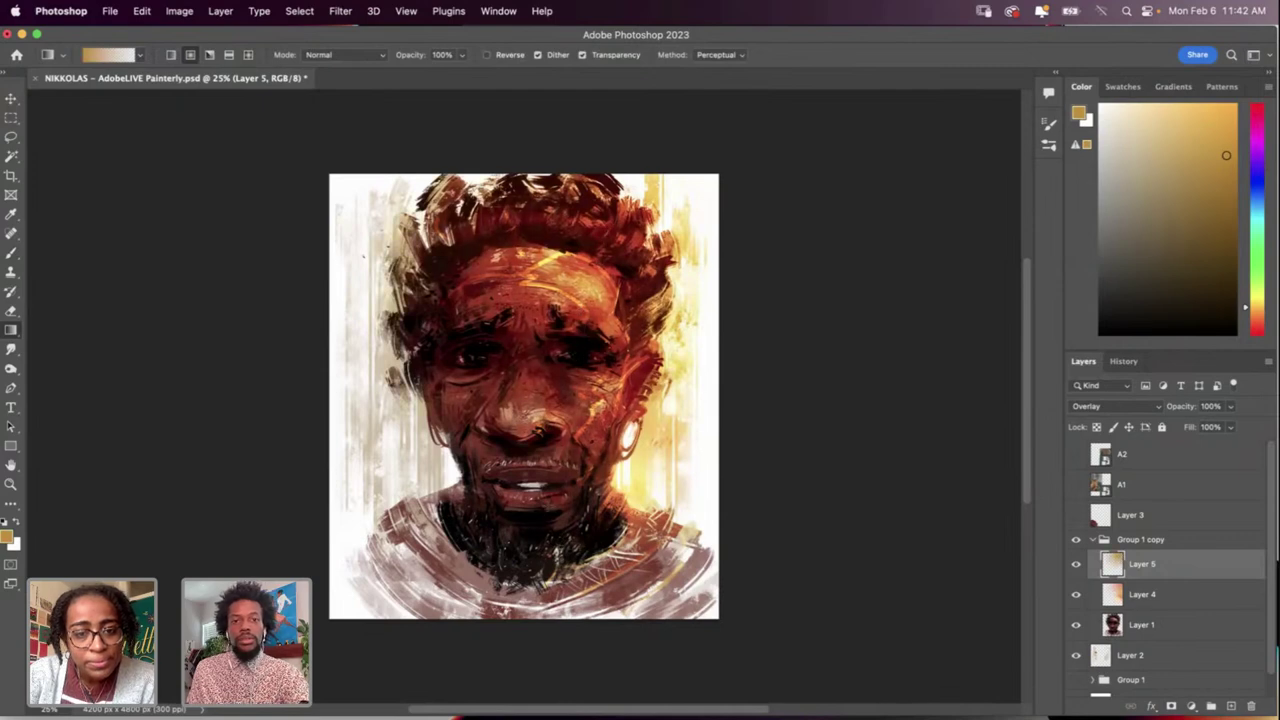
Step: Redraw Layer 5's radial gradient from the forehead down past the beard and shift its hue by -20
left_click_drag(560, 310, 554, 702)
scroll(538, 486, "up", 2)
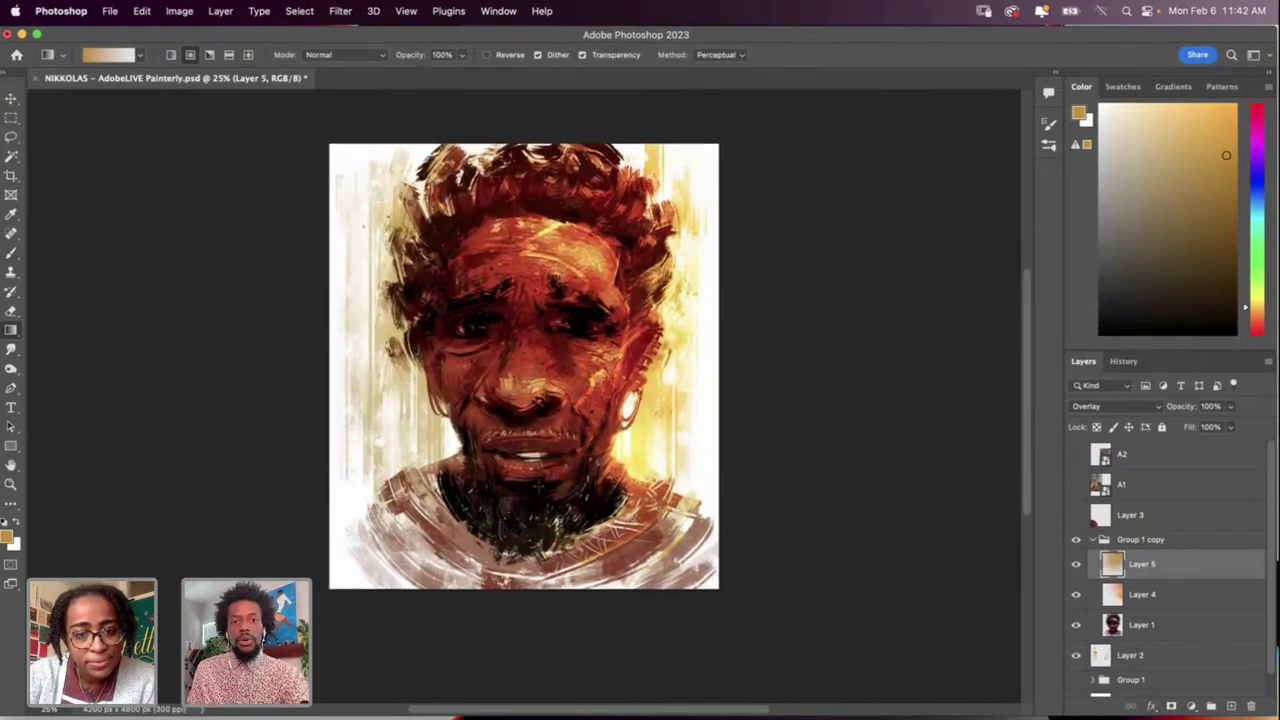
scroll(539, 486, "up", 1)
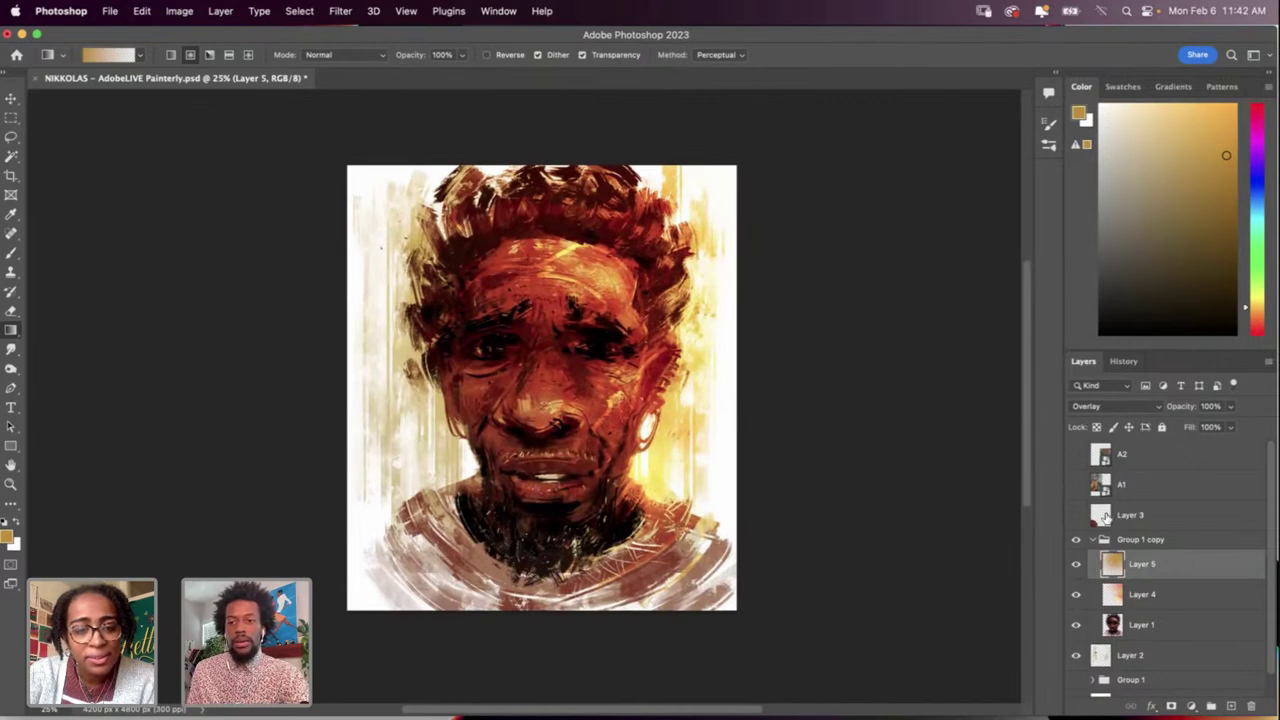
key("super+u")
mouse_move(960, 512)
left_mouse_down()
mouse_move(896, 515)
mouse_move(948, 513)
left_mouse_up()
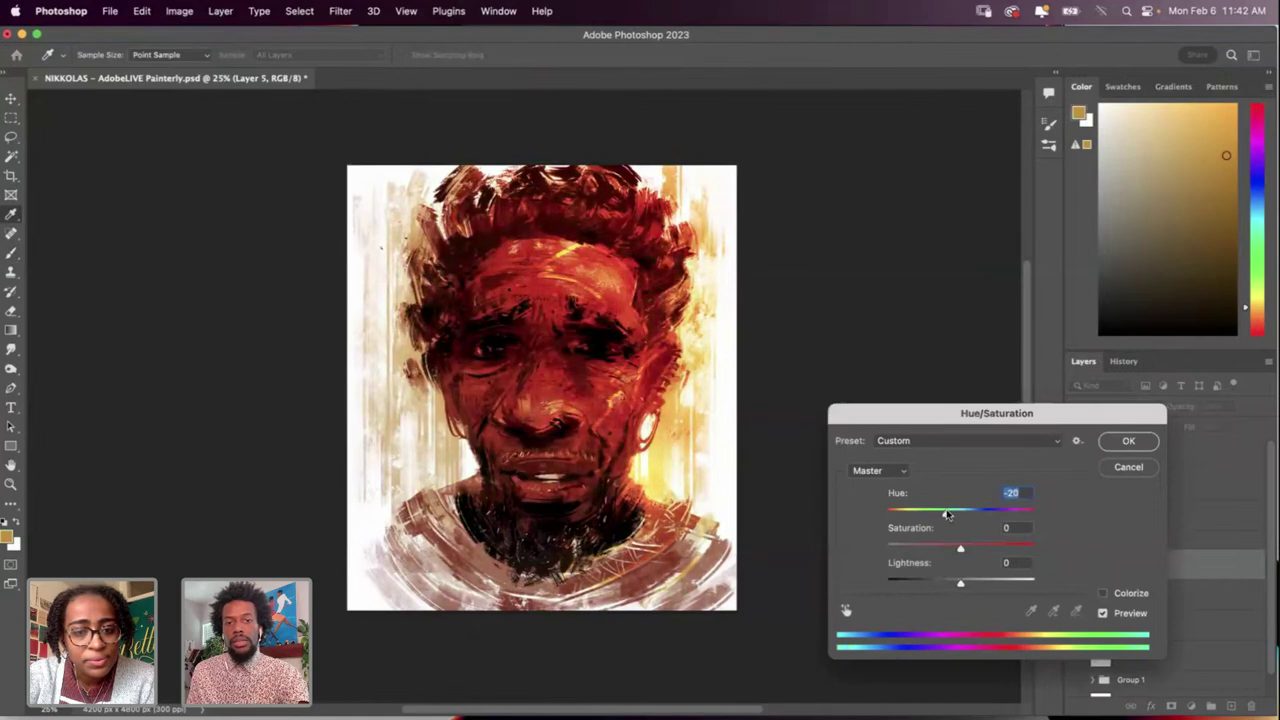
left_click(1128, 442)
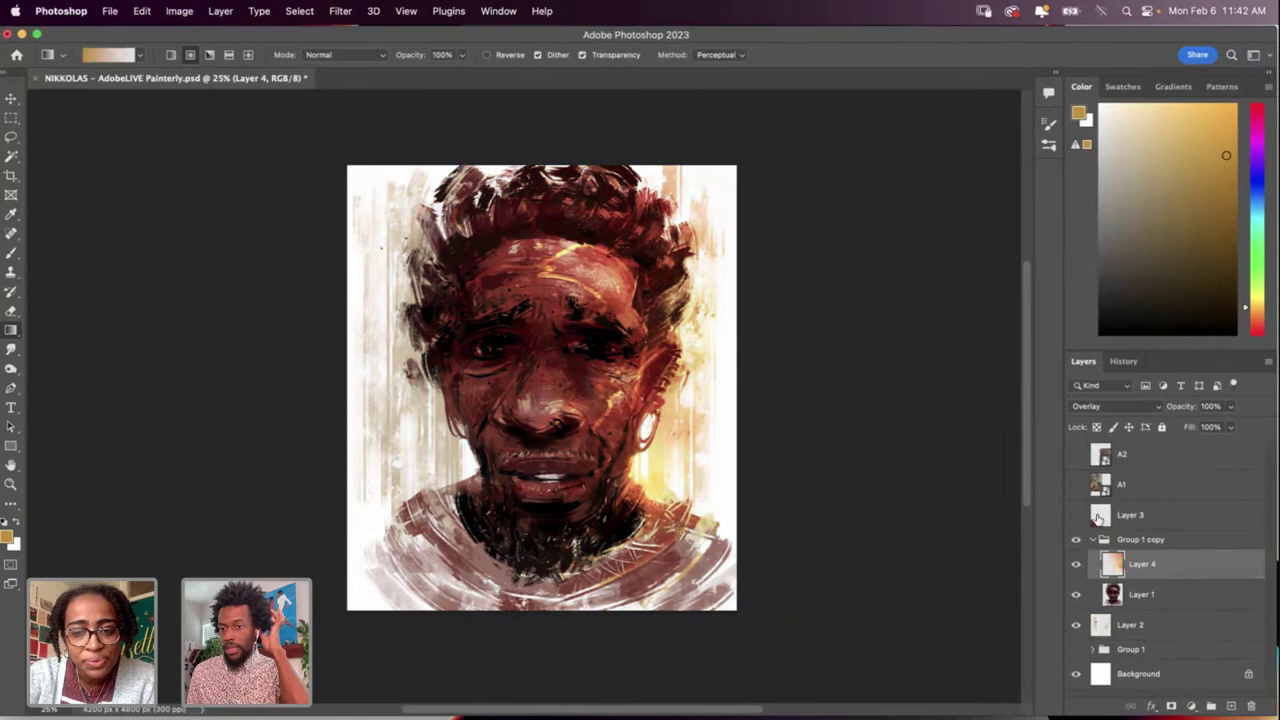
Step: Compare the portrait with Layer 4 hidden and shown, and try Smudge and Brush strokes on Layer 4, undoing them
left_click(1076, 564)
left_click(1076, 564)
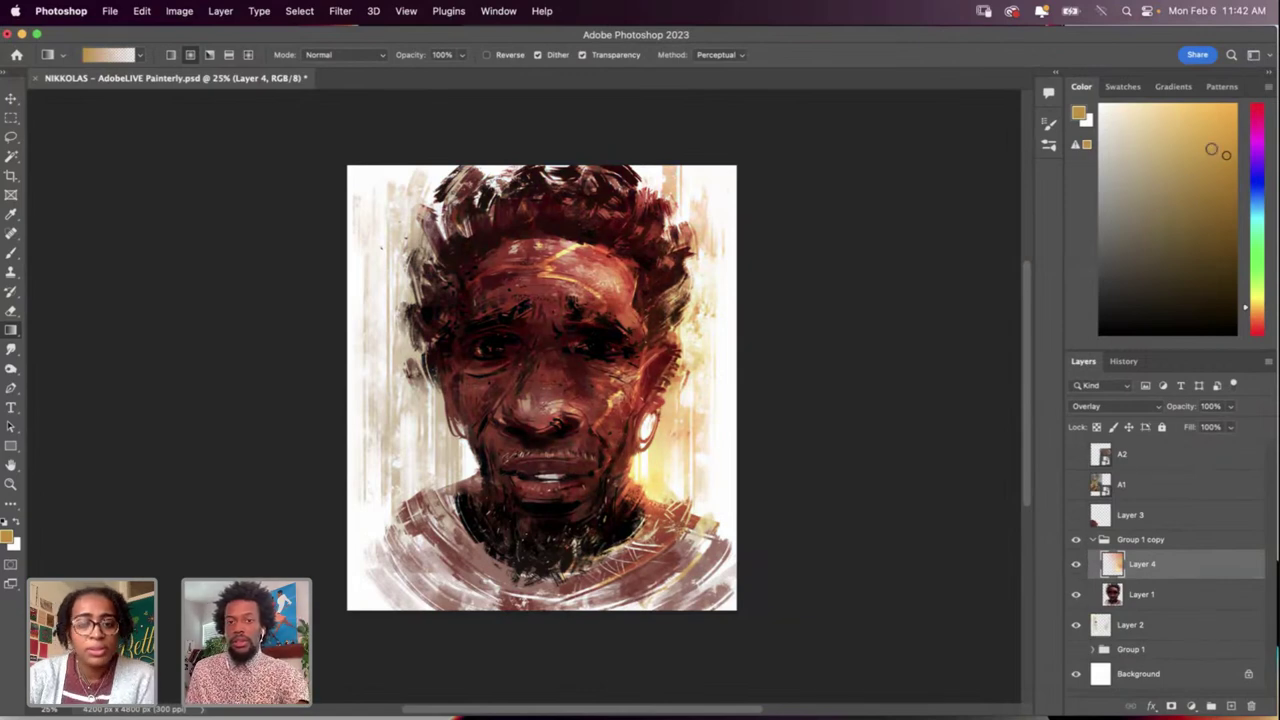
key("r")
key("super+z")
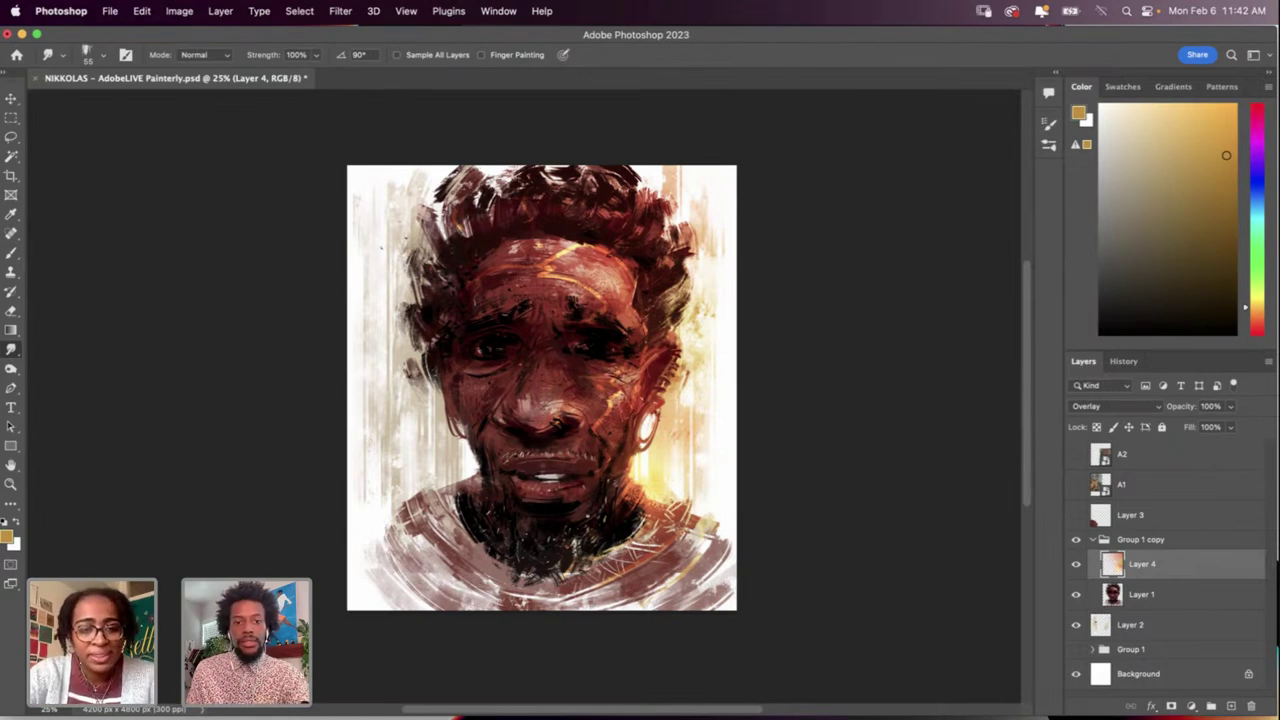
key("b")
key("super+z")
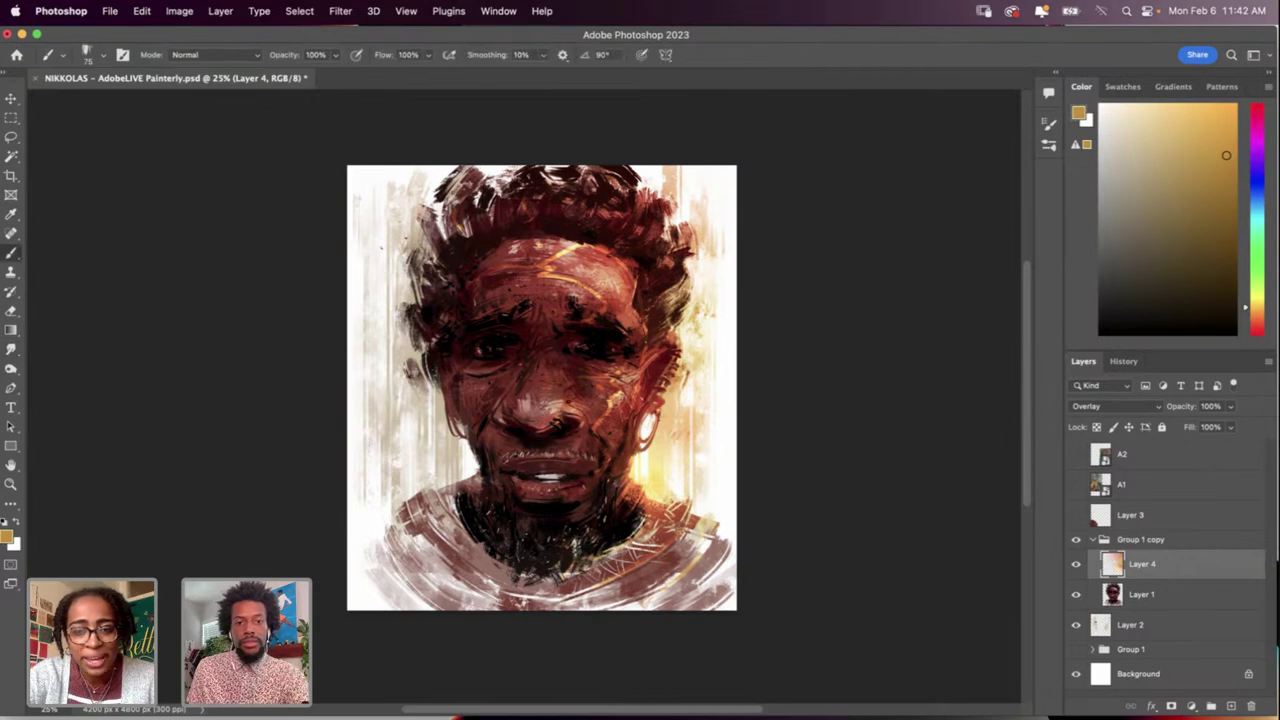
key("super+z")
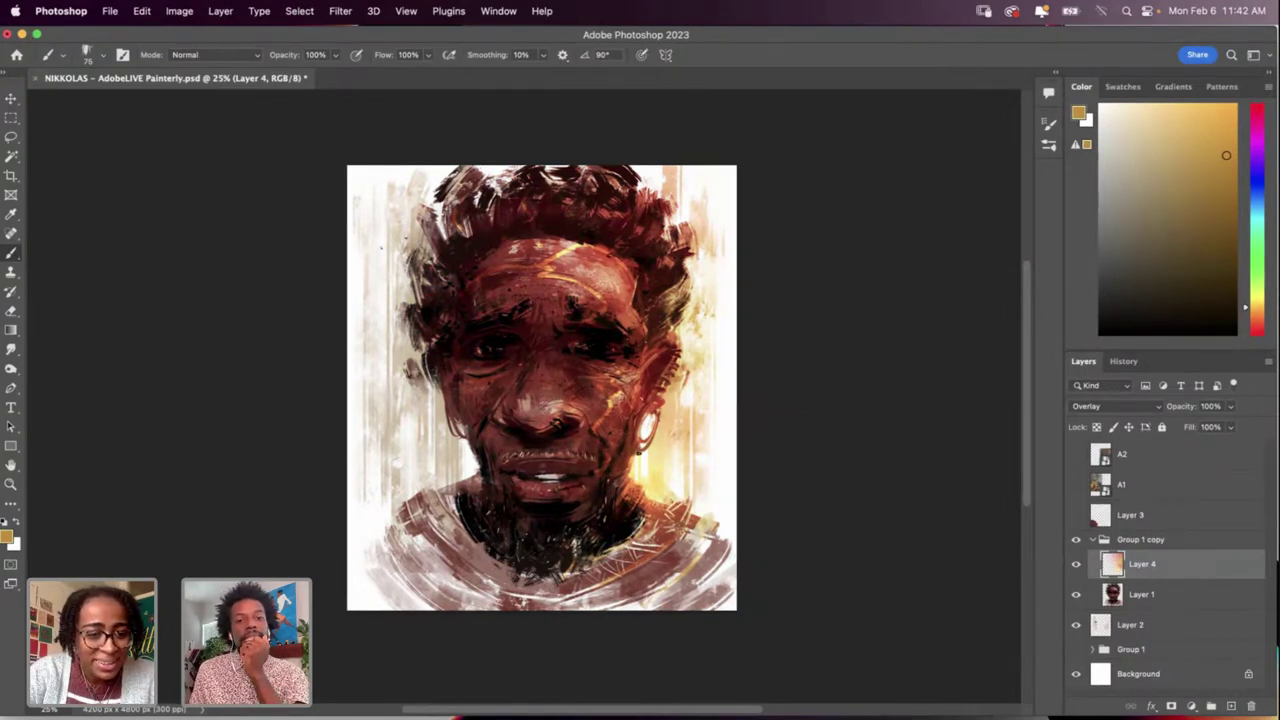
Step: Sample a pale gold from the glowing shoulder and paint fine strokes on Layer 1 with the 19 px brush, undoing unwanted ones
left_click(1150, 600)
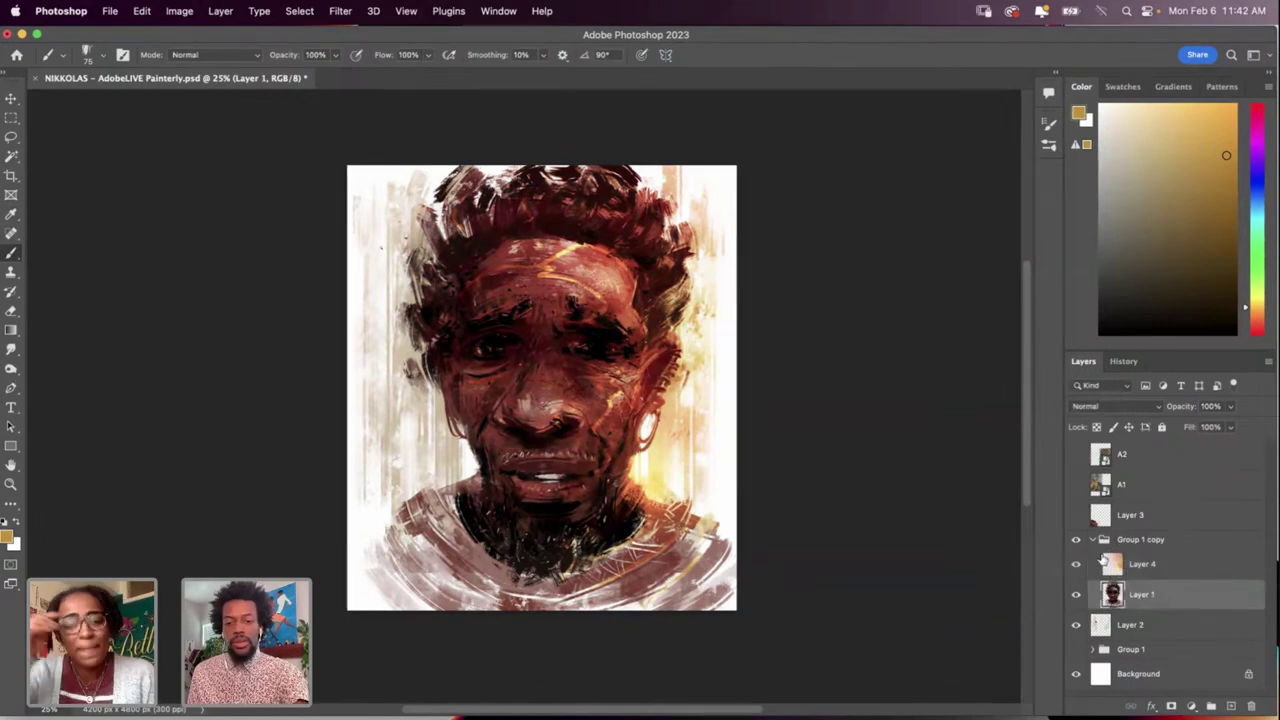
key("i")
left_click(714, 515)
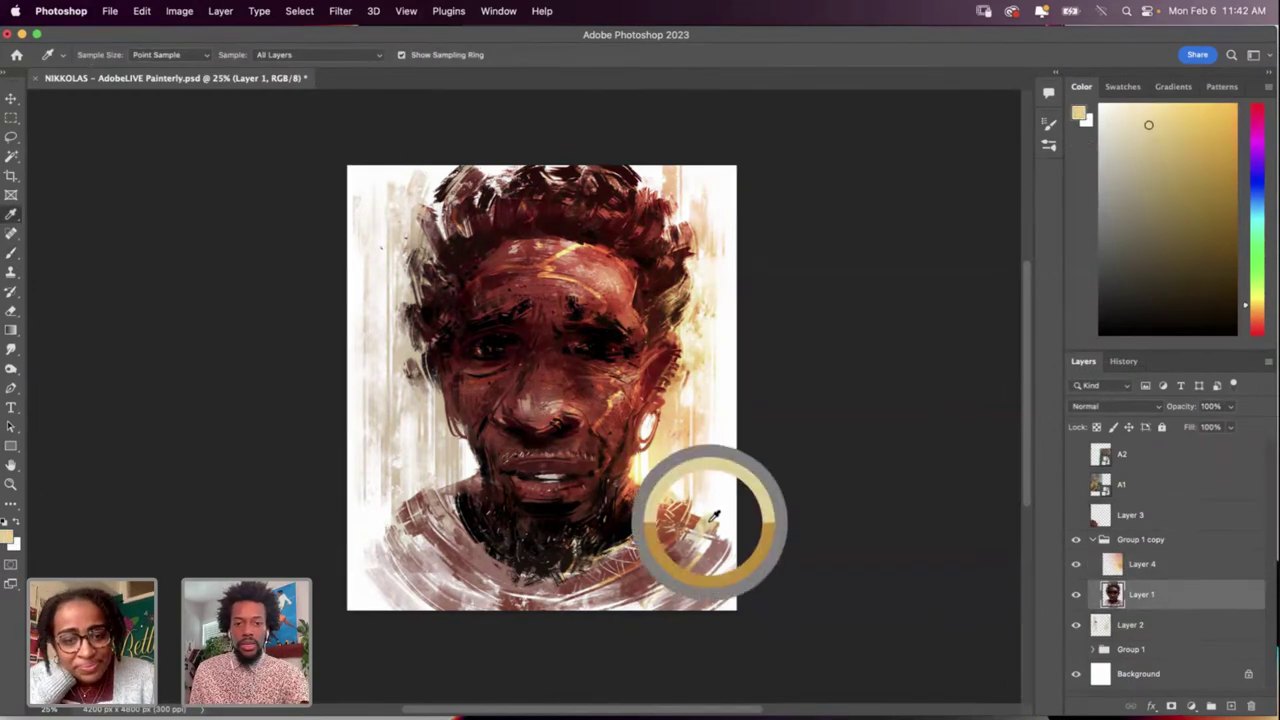
key("b")
right_click(709, 515)
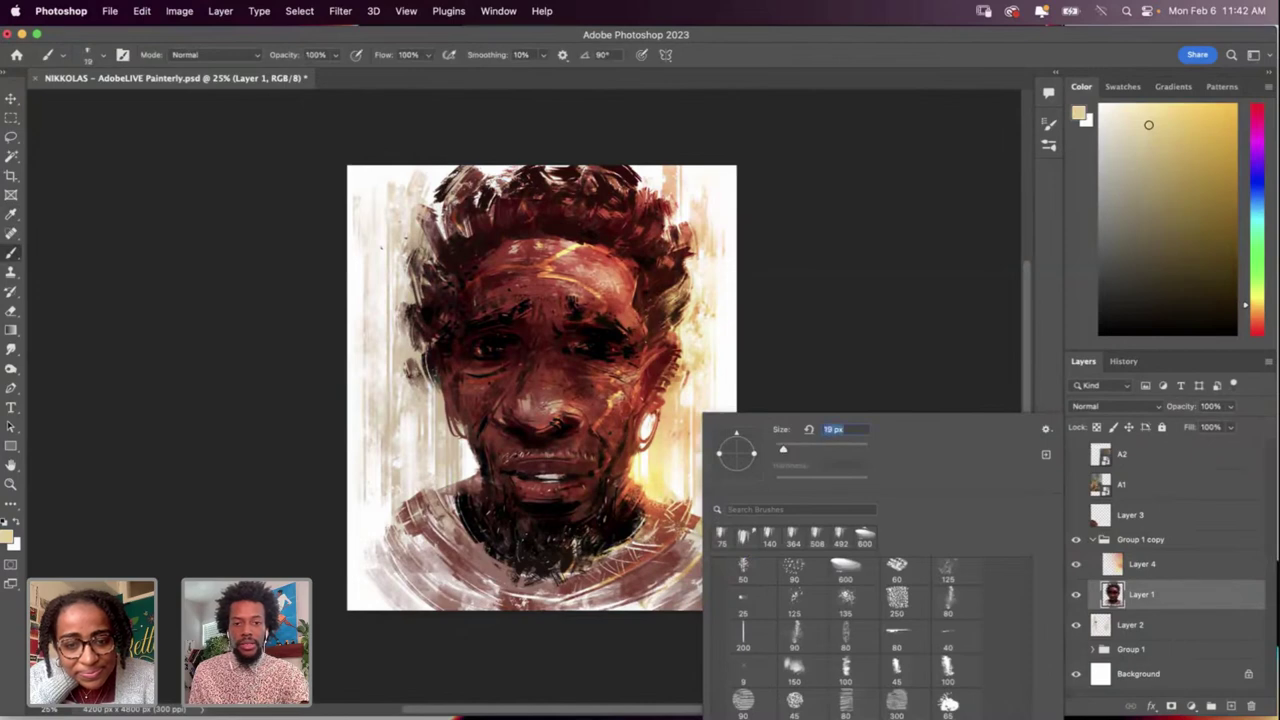
key("Escape")
key("super+z")
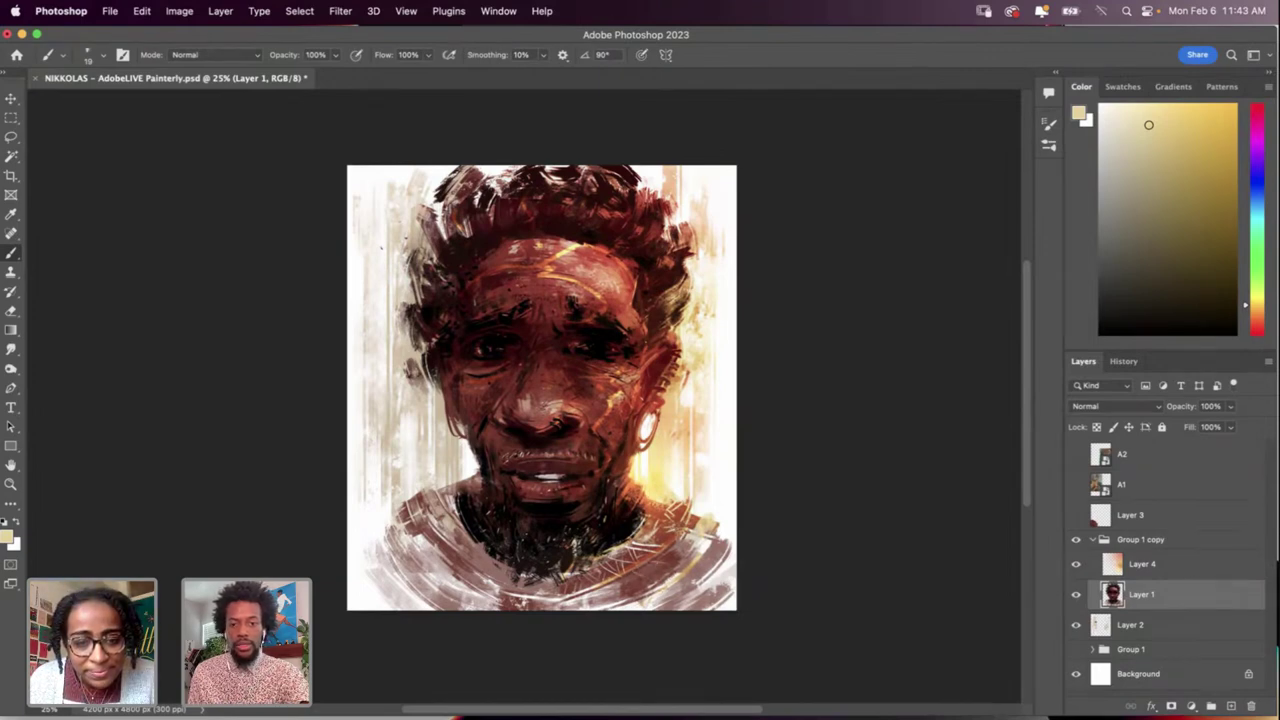
key("super+z")
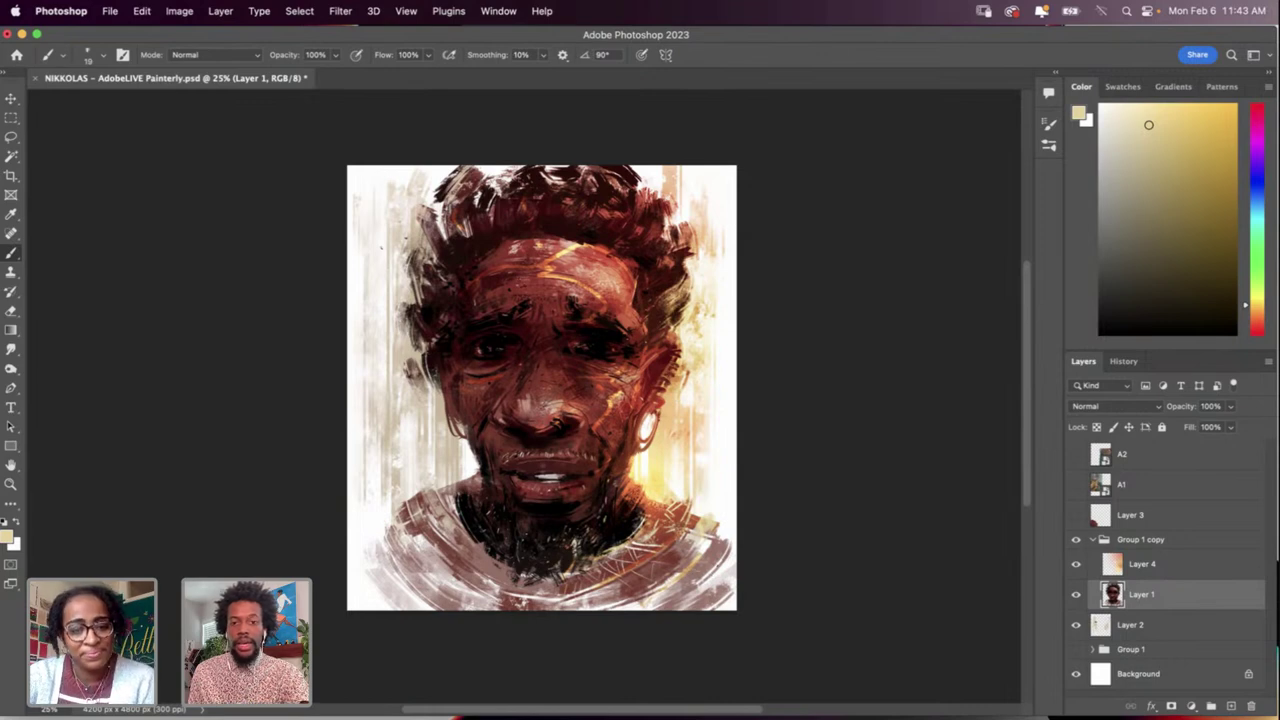
Step: Show the A2 and A1 reference paintings to study their brushwork, and hide them again
left_click(1076, 454)
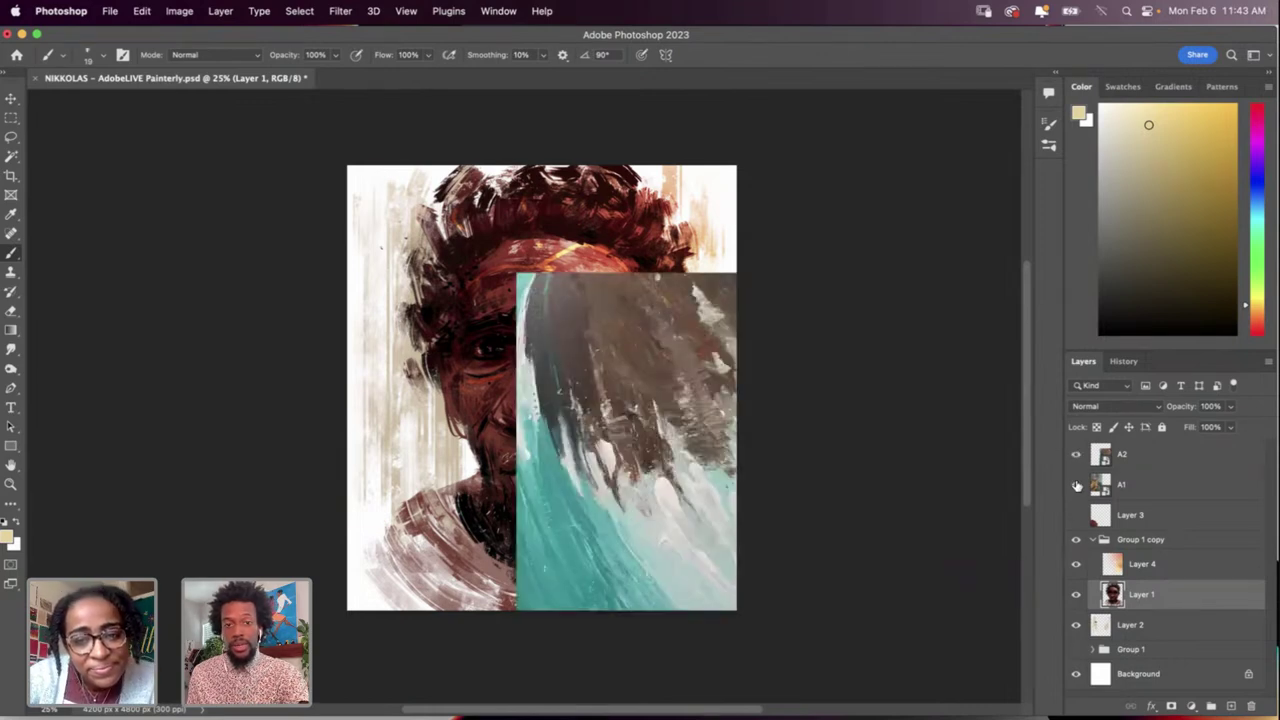
left_click(1076, 484)
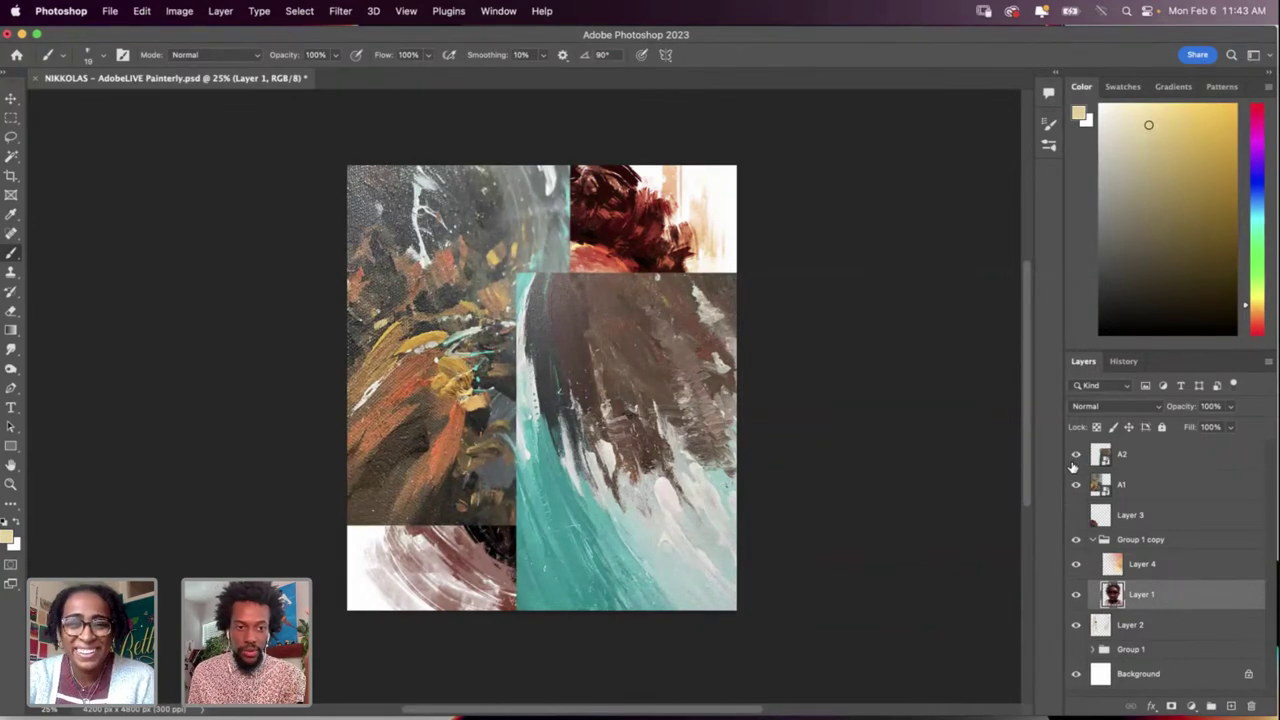
left_click(1076, 455)
left_click(1076, 484)
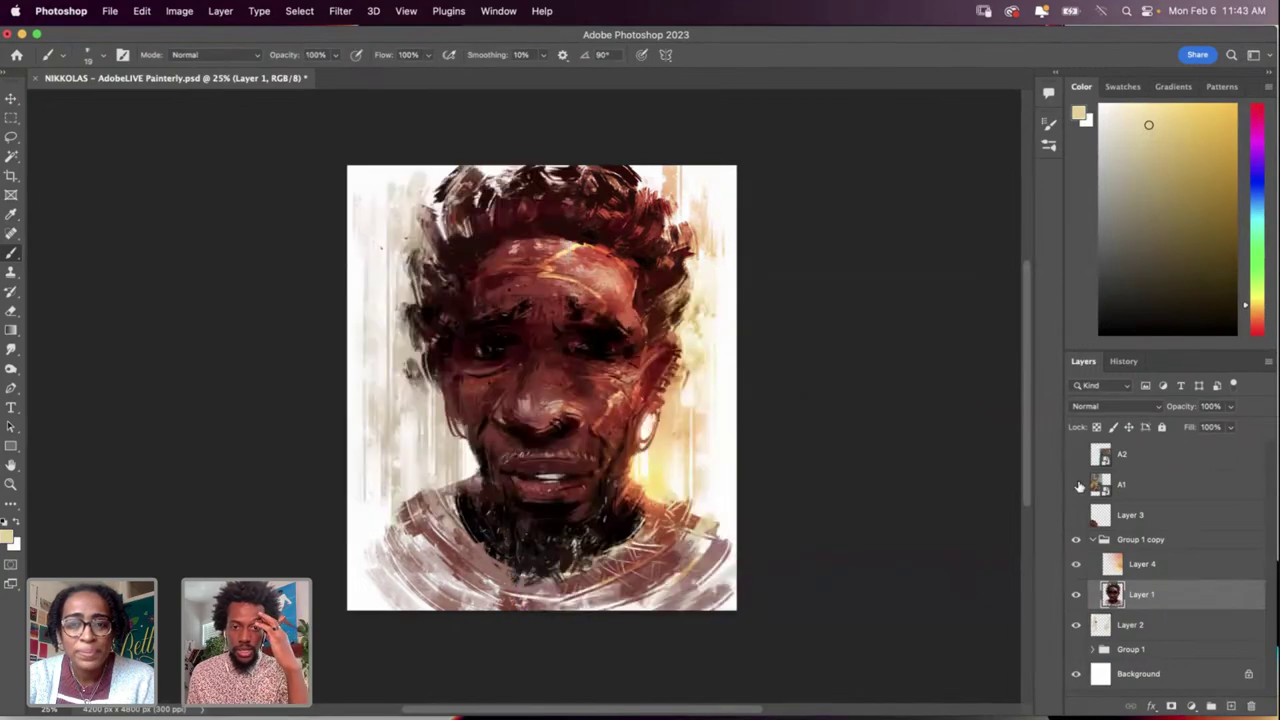
Step: Select Layer 4 and paint fine overlay strokes with the 19 px brush in black and a dark maroon
key("i")
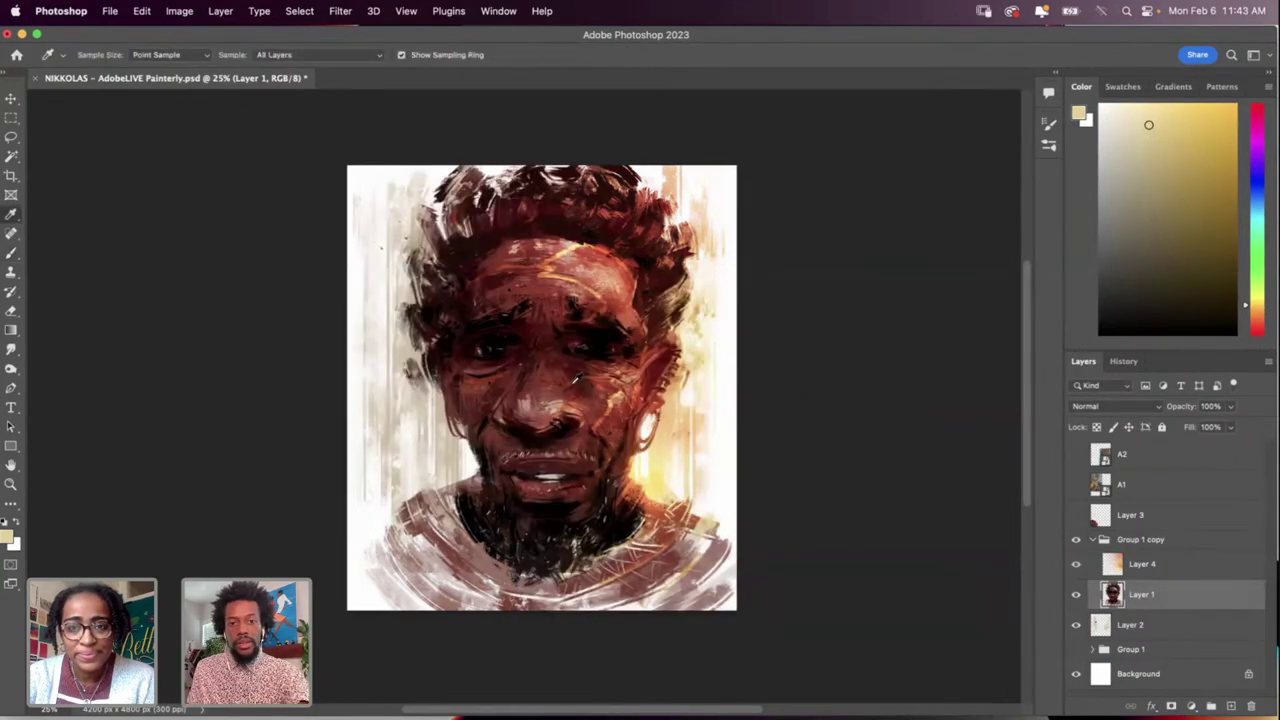
left_click(1180, 562)
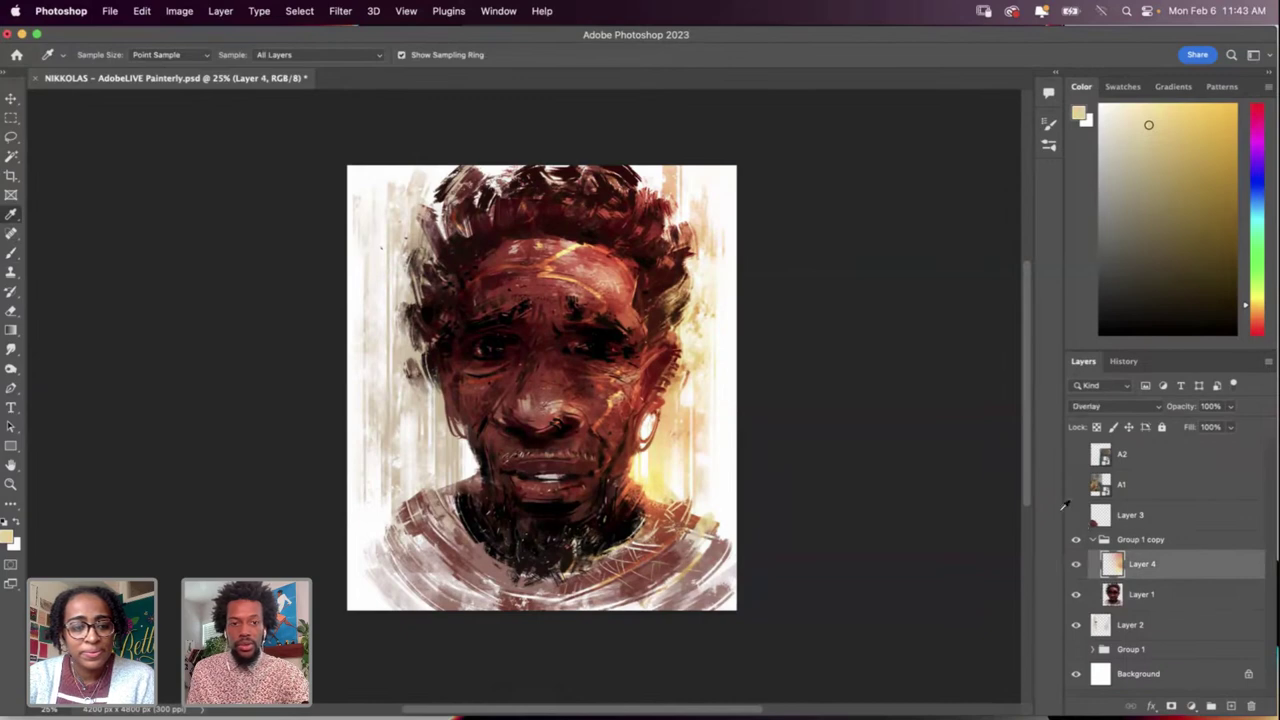
key("d")
key("x")
key("x")
key("b")
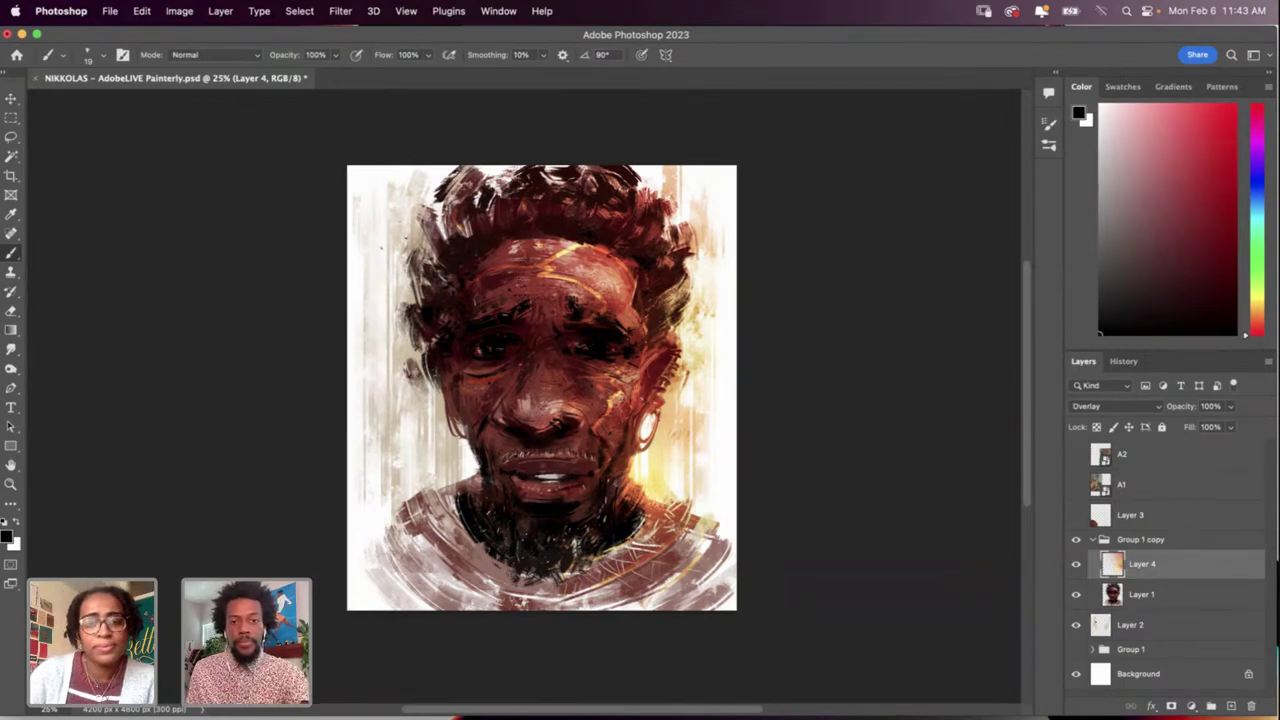
left_click(1184, 263)
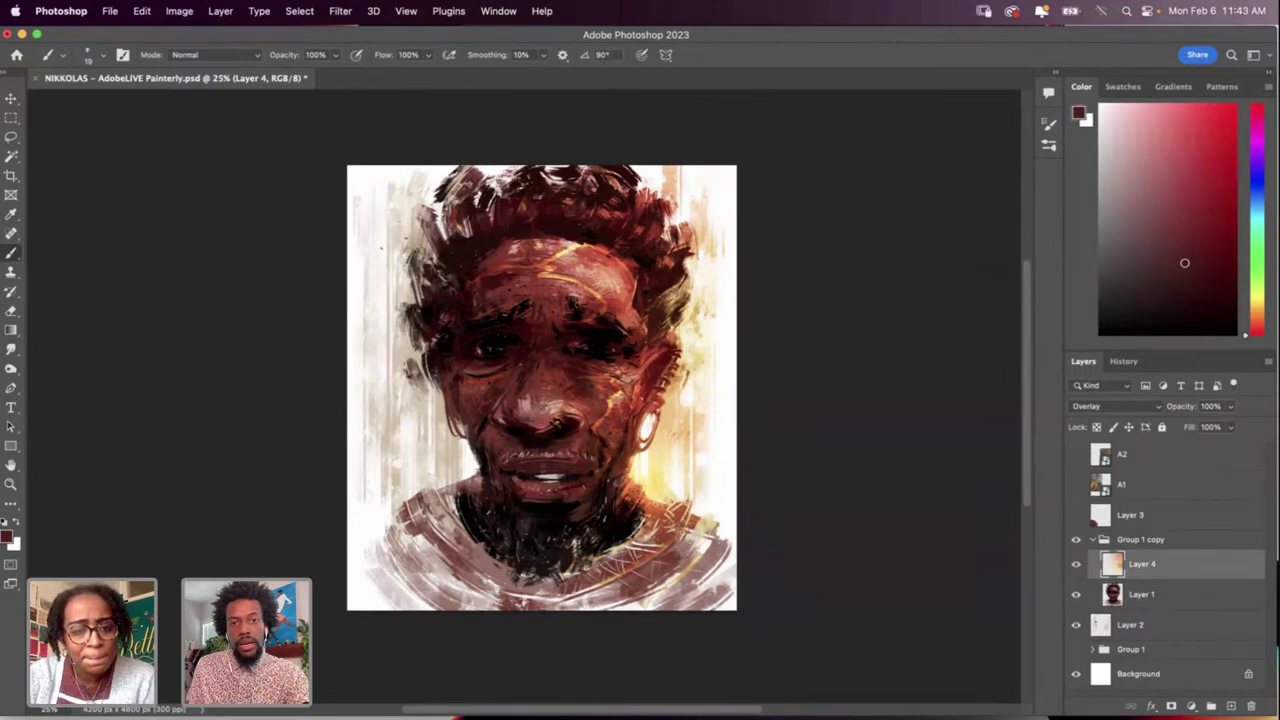
Step: Restore the default colours and alternate black and white for fine overlay accents on the face on Layer 4, undoing the last stroke
key("x")
key("d")
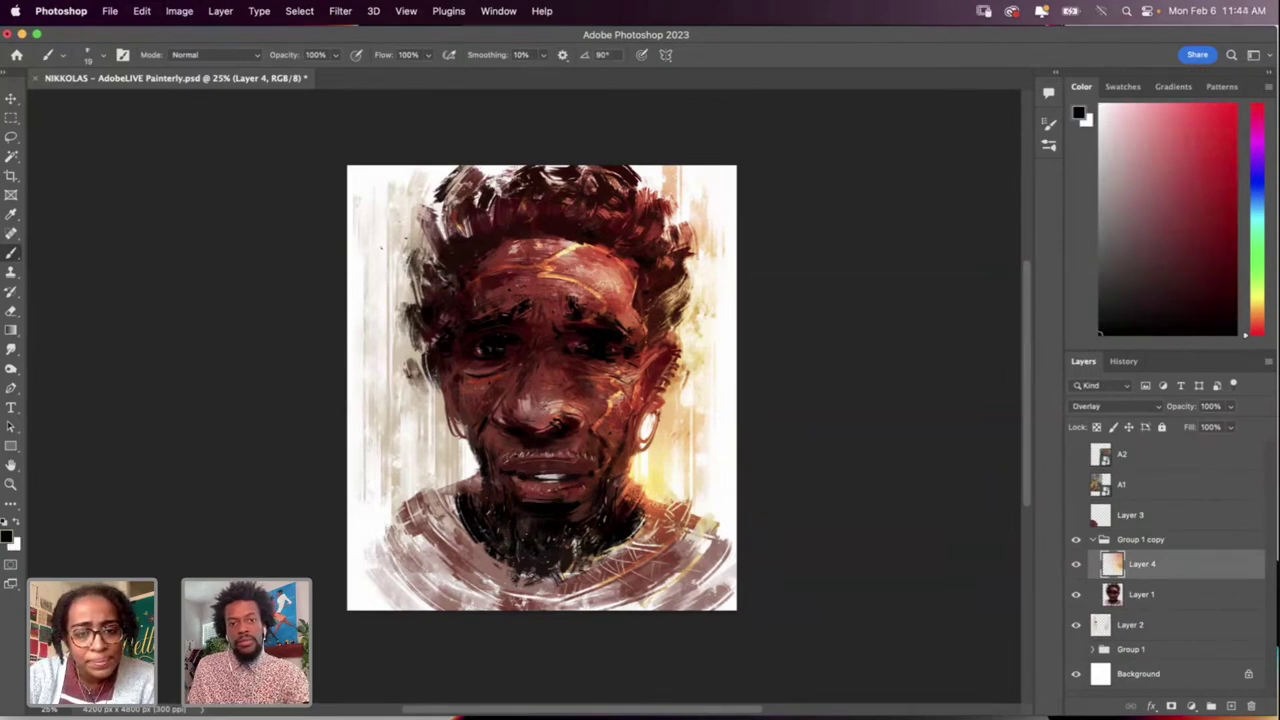
key("x")
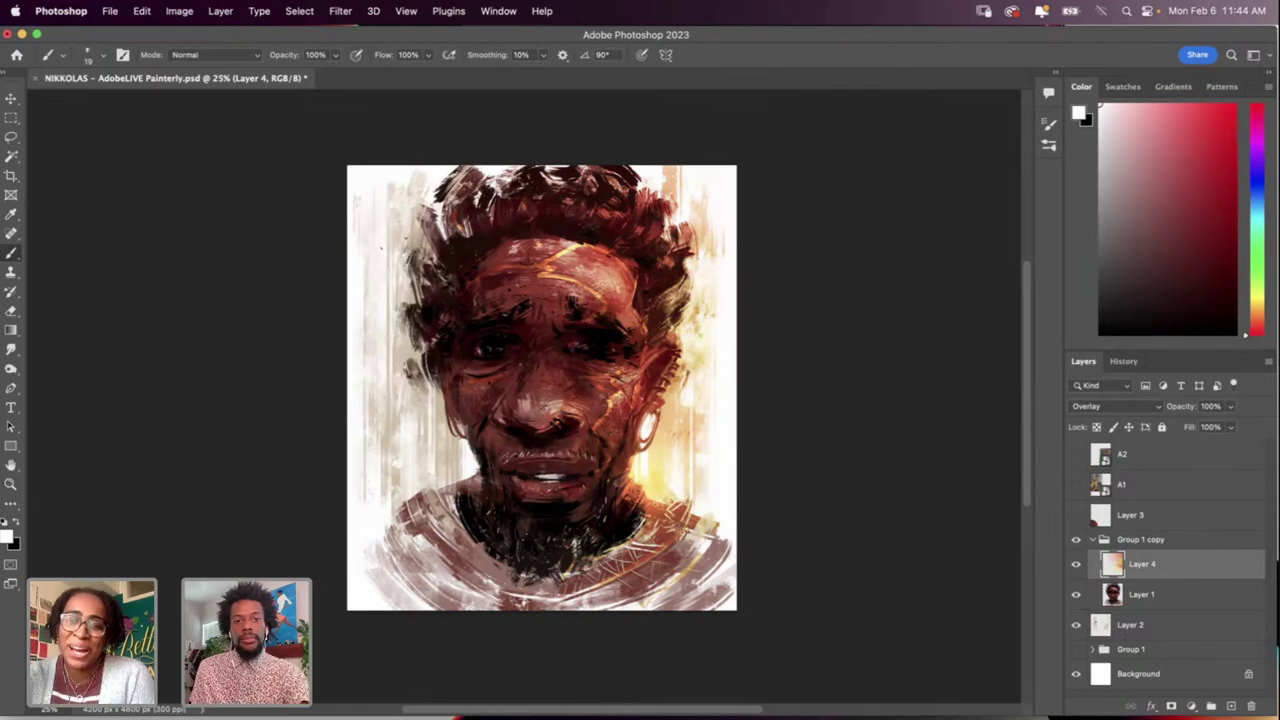
key("x")
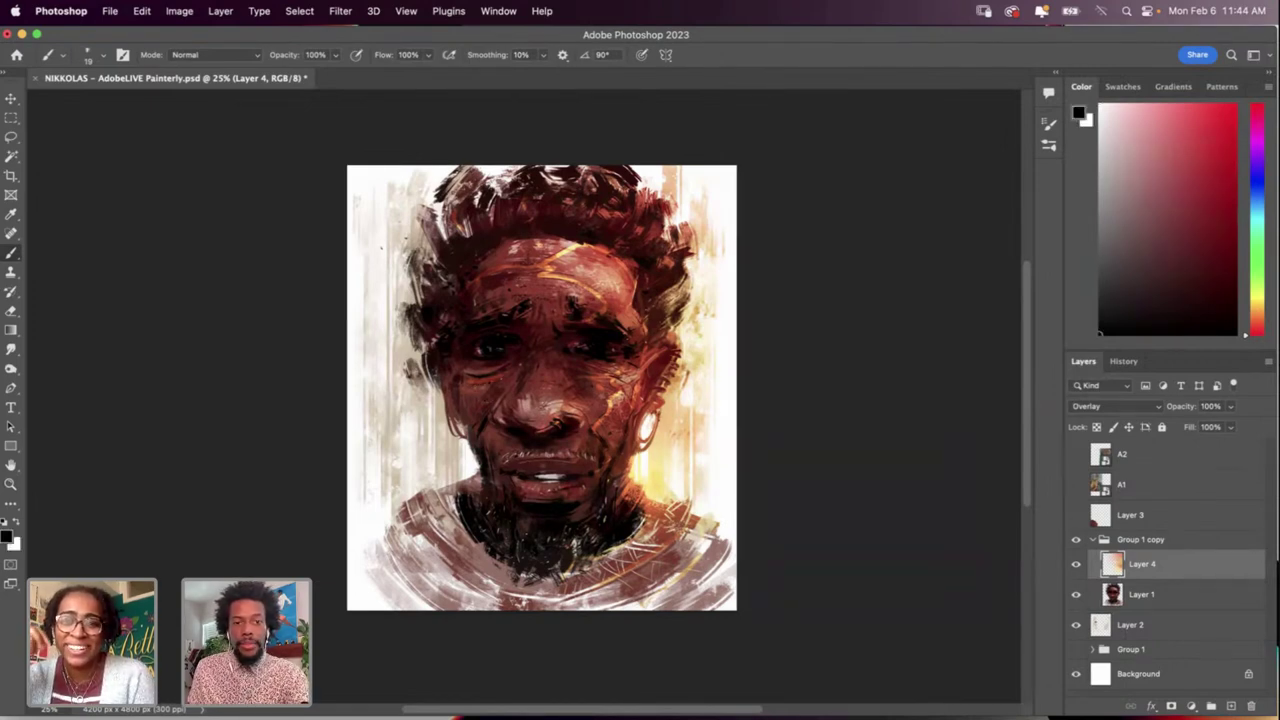
left_click(470, 401)
key("super+z")
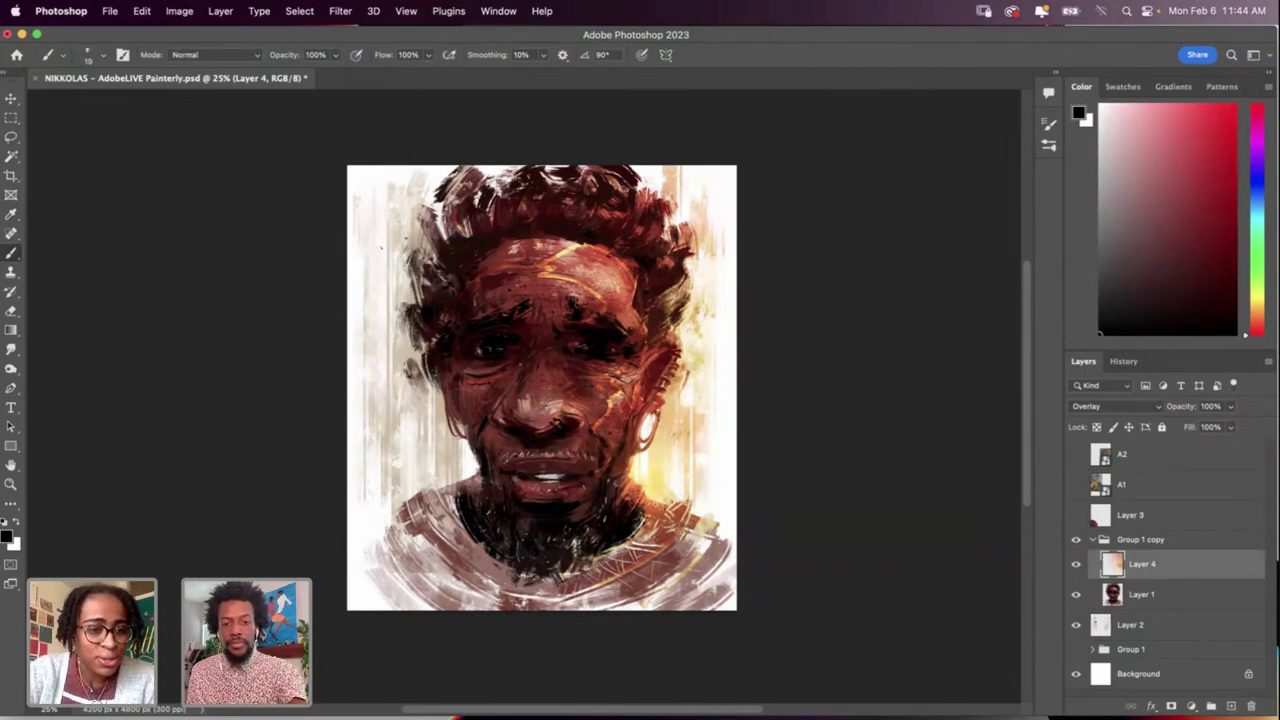
key("x")
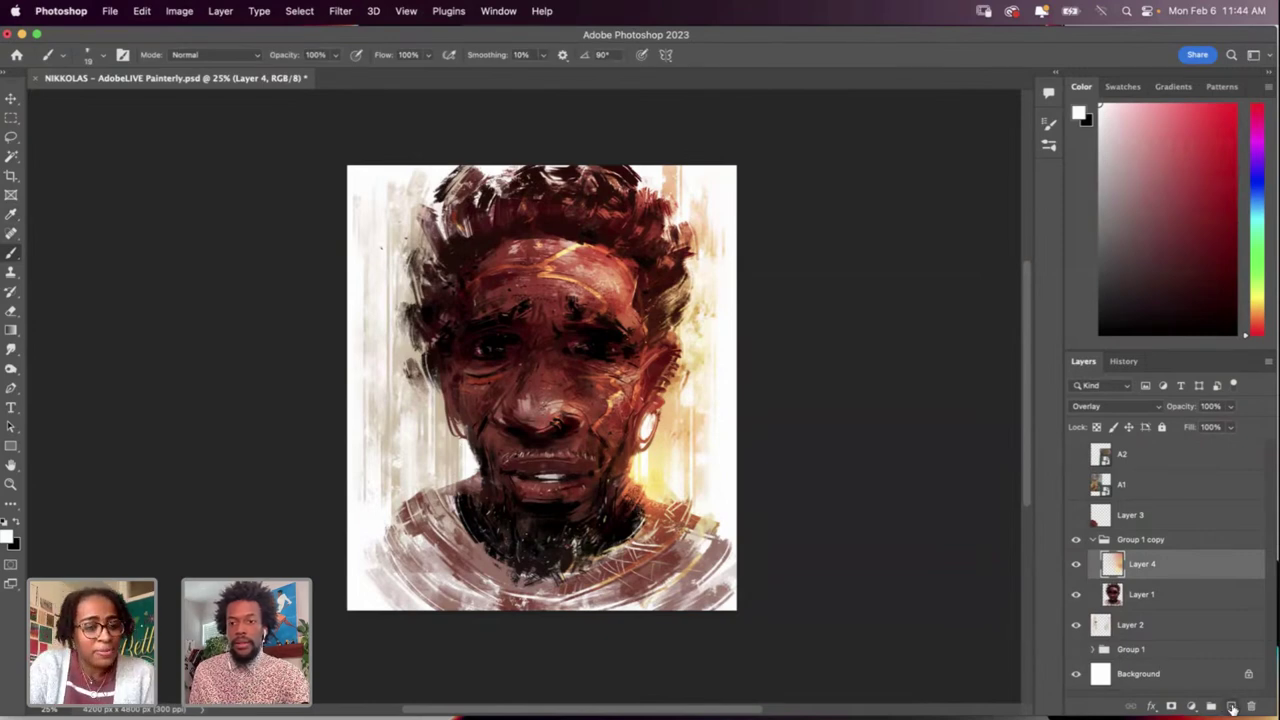
Step: Add a new layer above Layer 4 and sample a warm off-white from the background above the glowing shoulder
left_click(1232, 707)
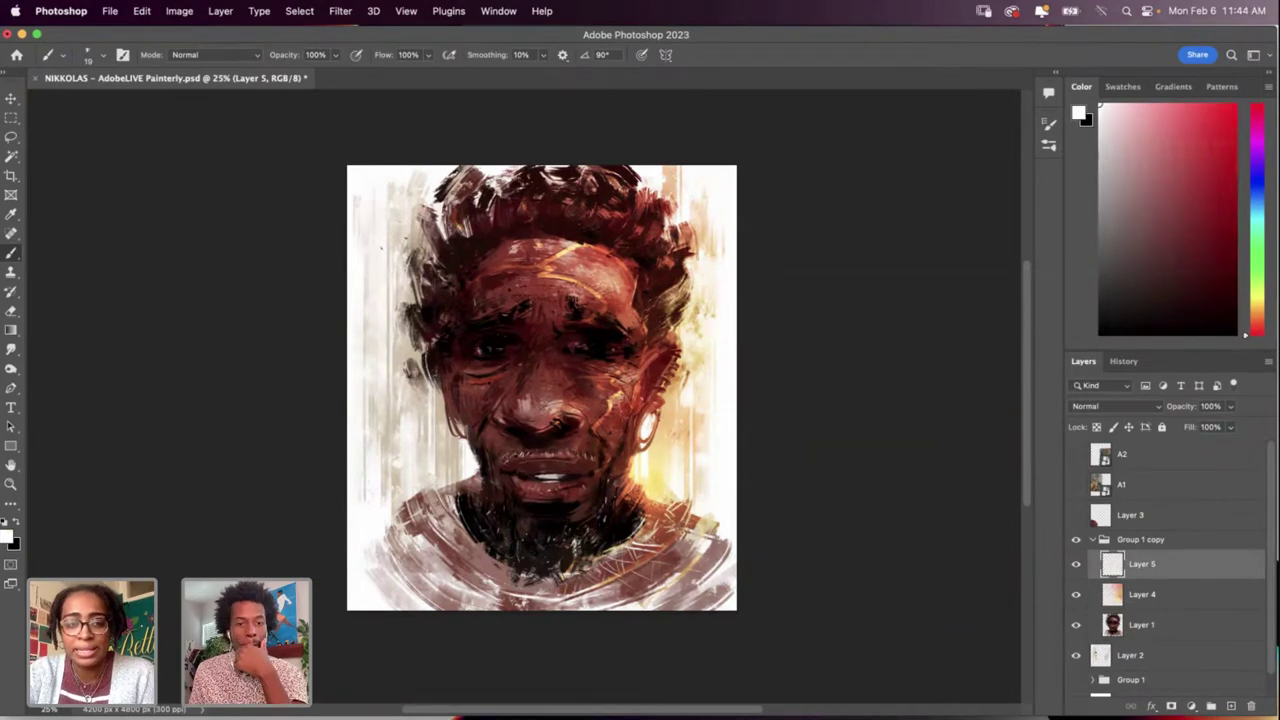
key("i")
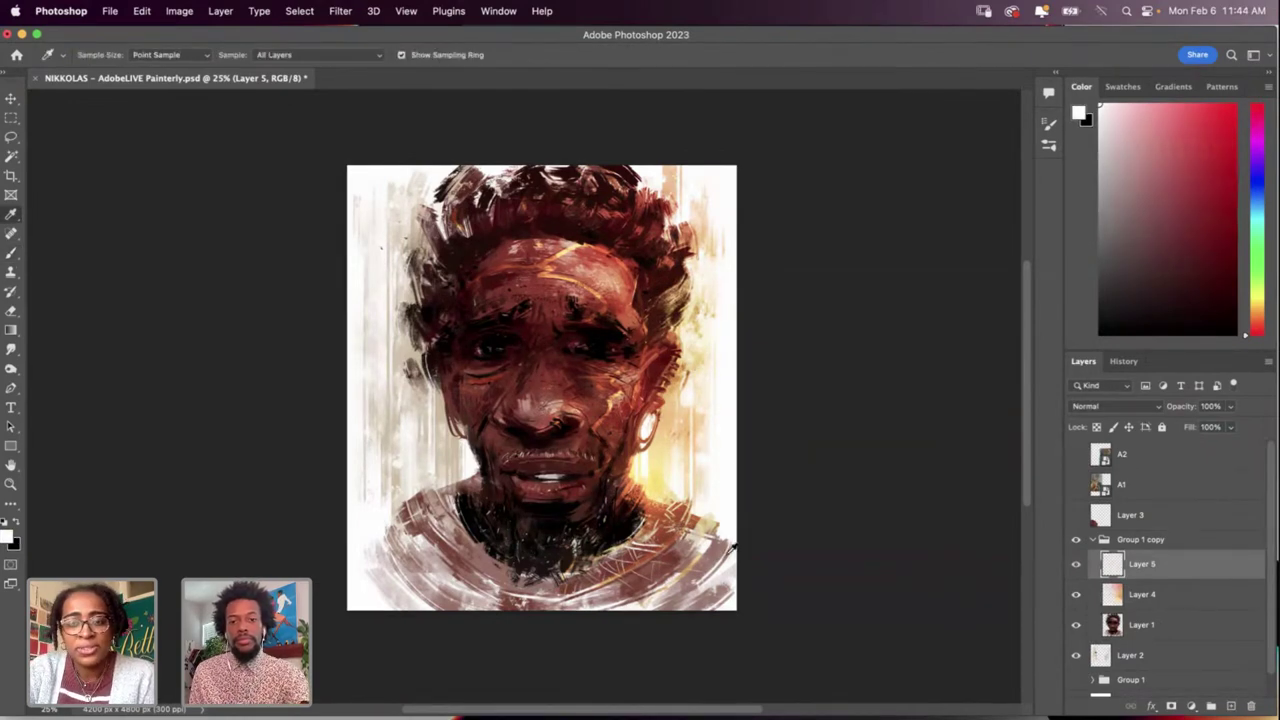
left_click(705, 493)
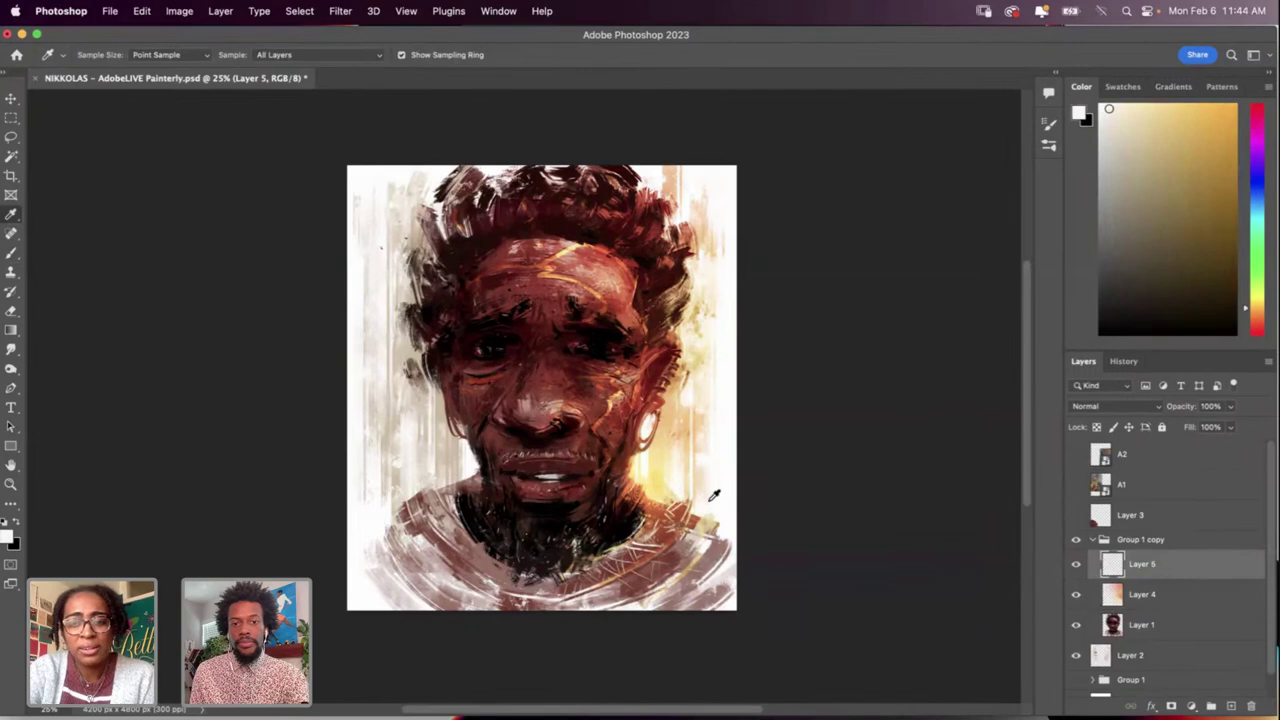
Step: Enlarge the brush to 332 px and paint broad off-white overlay strokes on Layer 4, undoing the last one
left_click(1148, 596)
key("b")
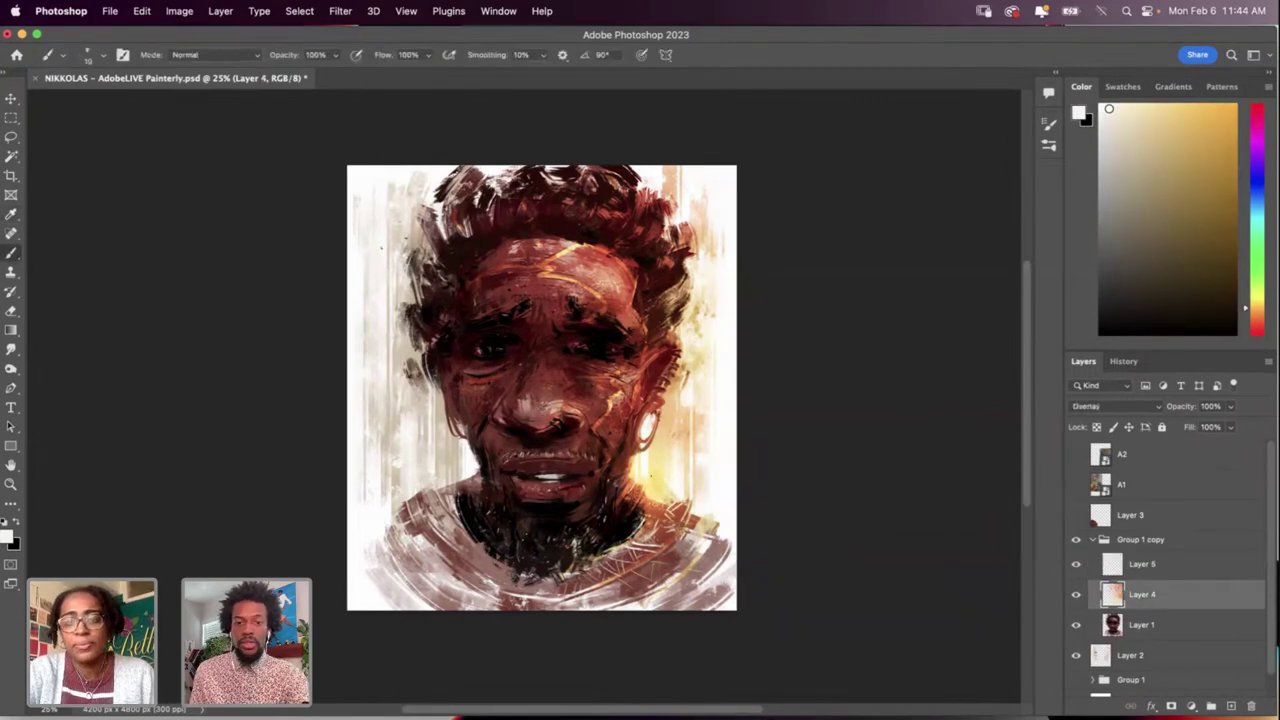
right_click(703, 467)
left_click_drag(790, 452, 810, 452)
key("Return")
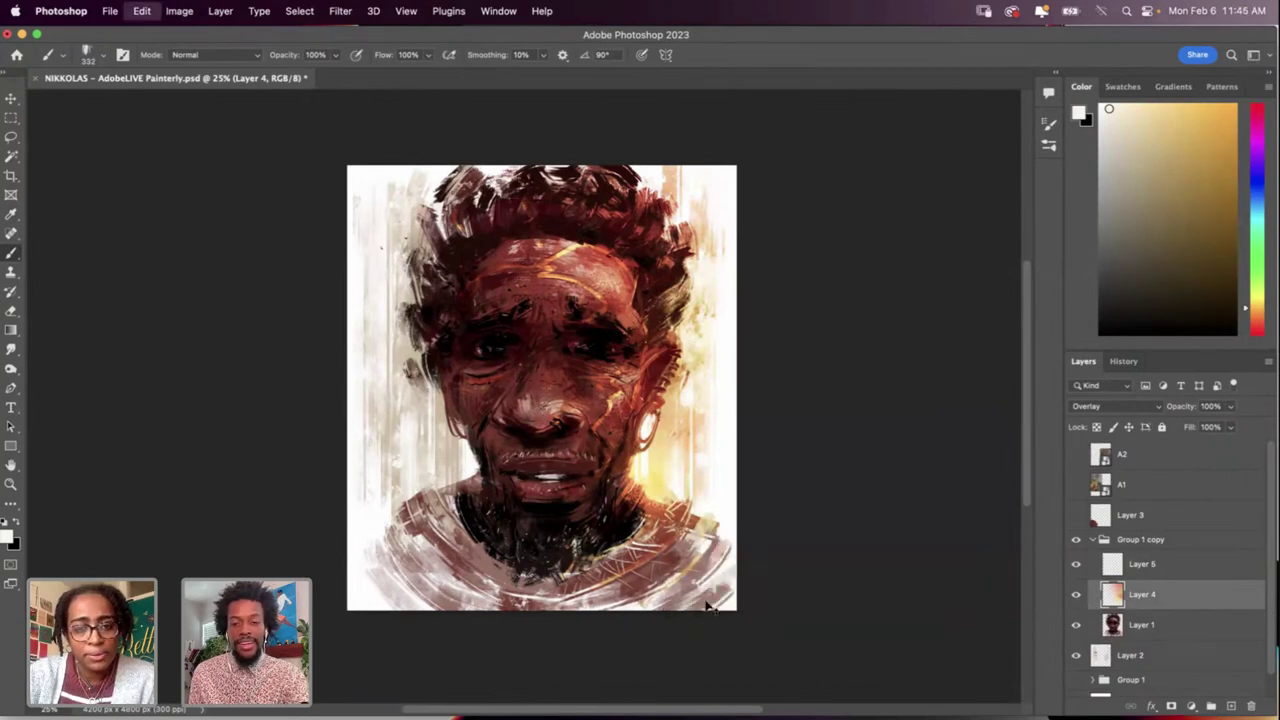
key("super+z")
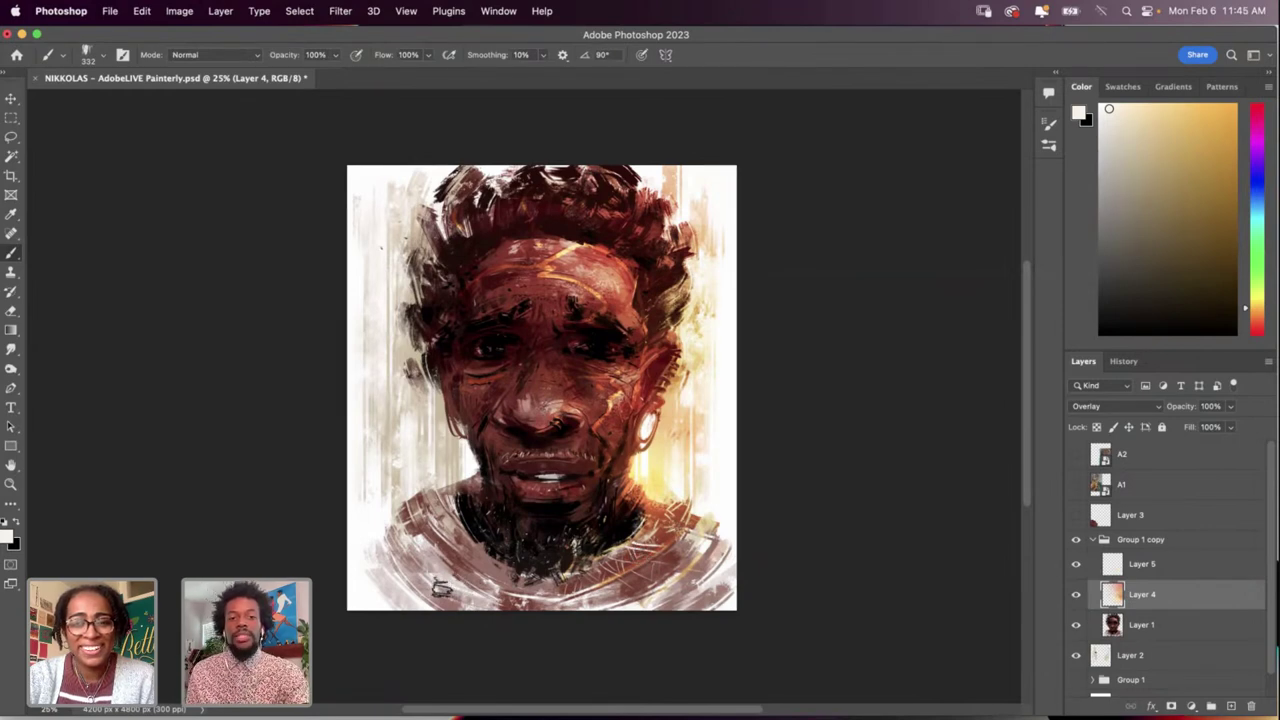
key("x")
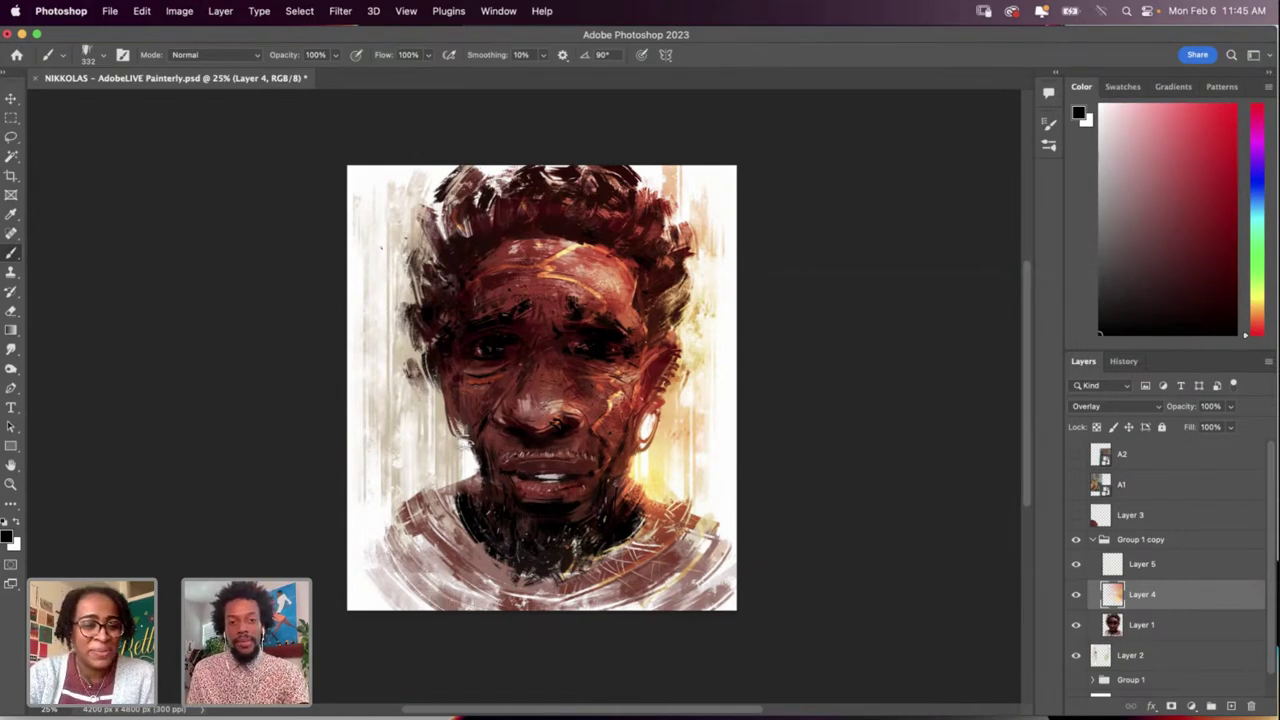
Step: Sample a warm gold from the background glow beside the ear and paint broad overlay highlights over the shirt on Layer 4
key("i")
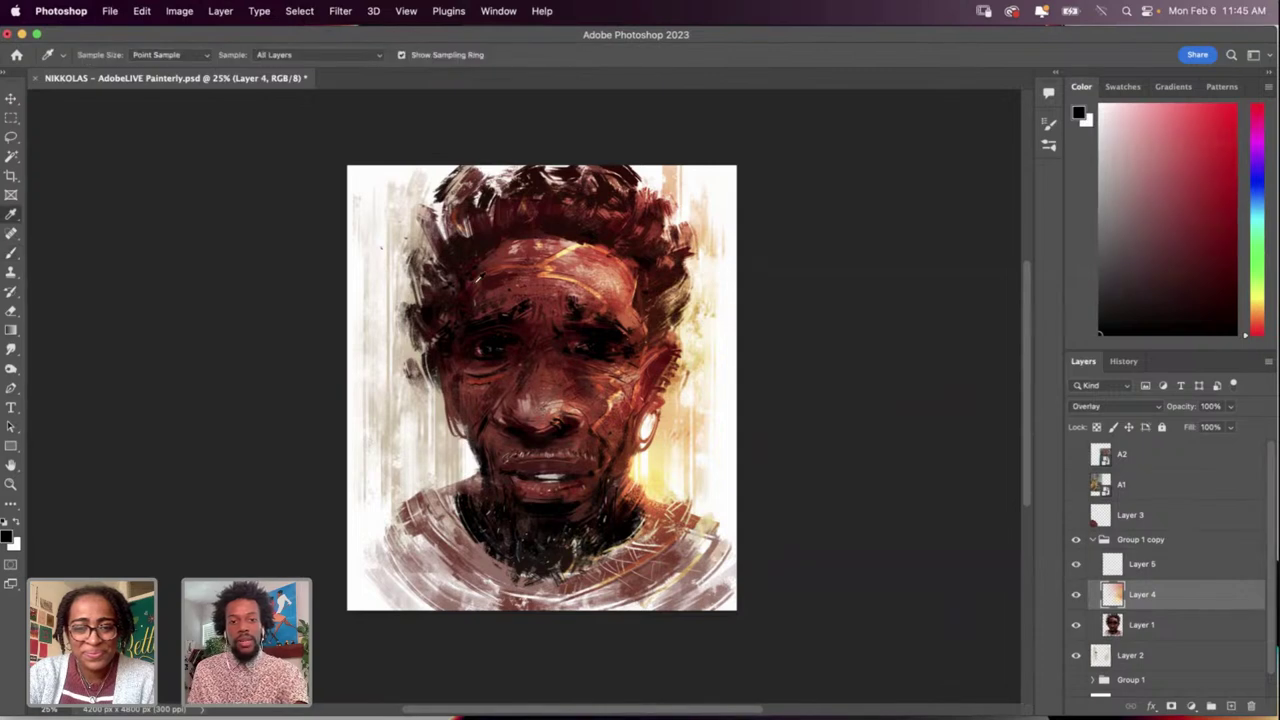
left_click(699, 414)
key("b")
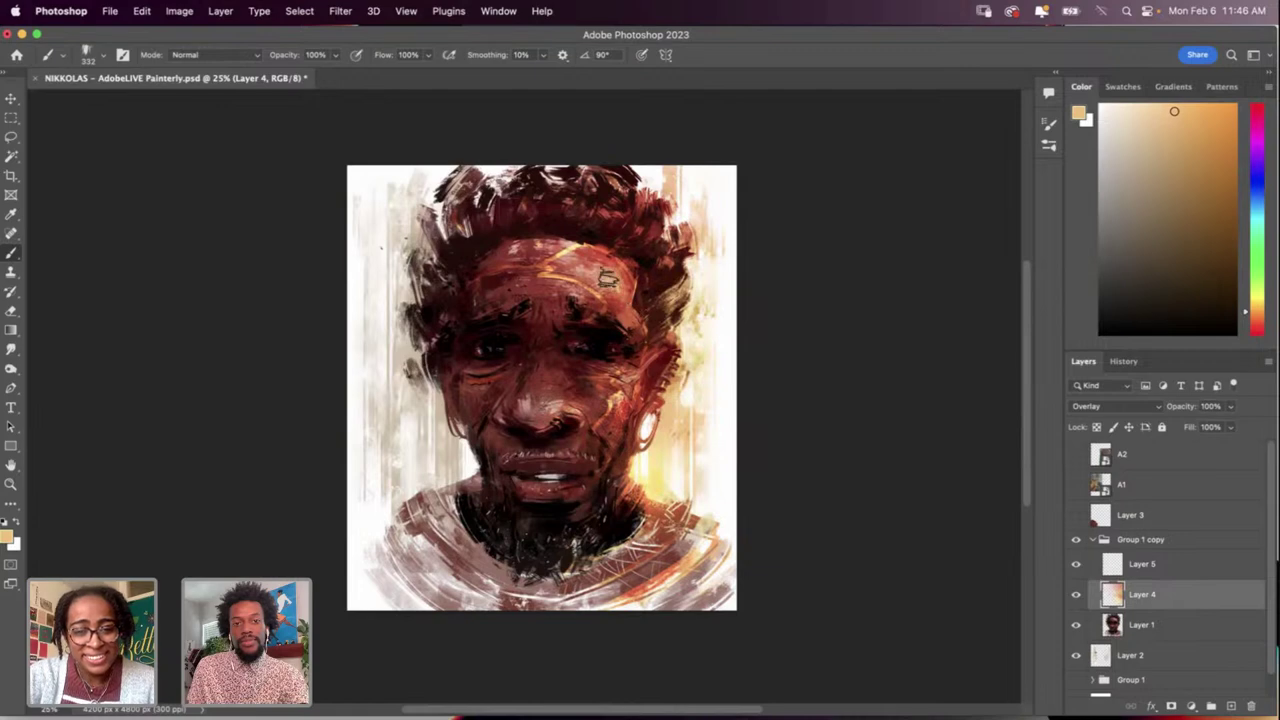
key("d")
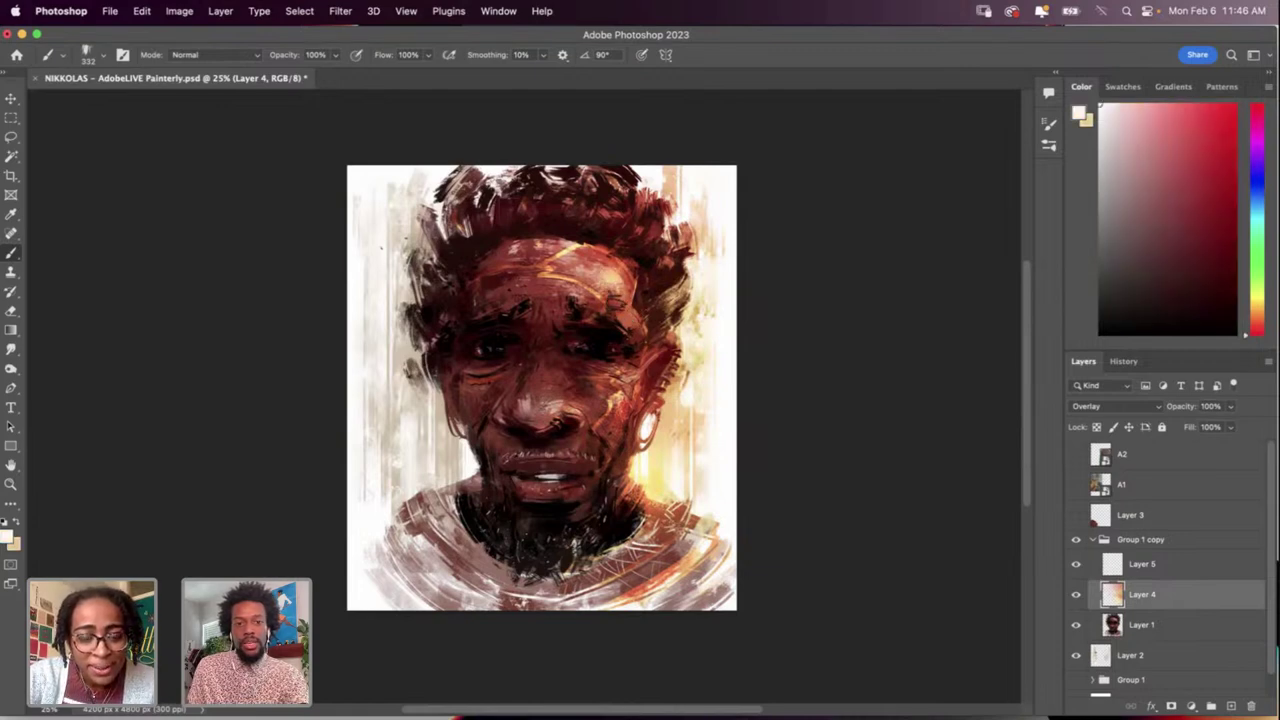
Step: Undo the last off-white overlay stroke on Layer 4 and reduce the brush to 39 px for finer accents on the face
key("x")
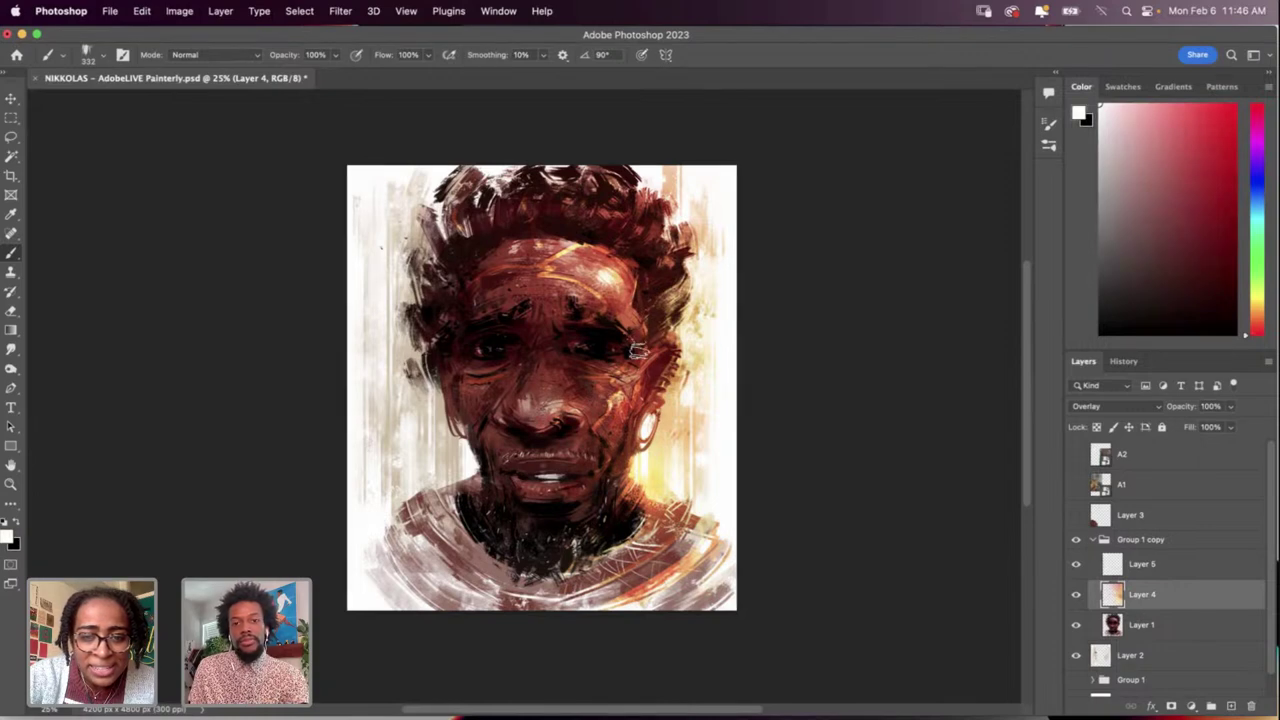
key("super+z")
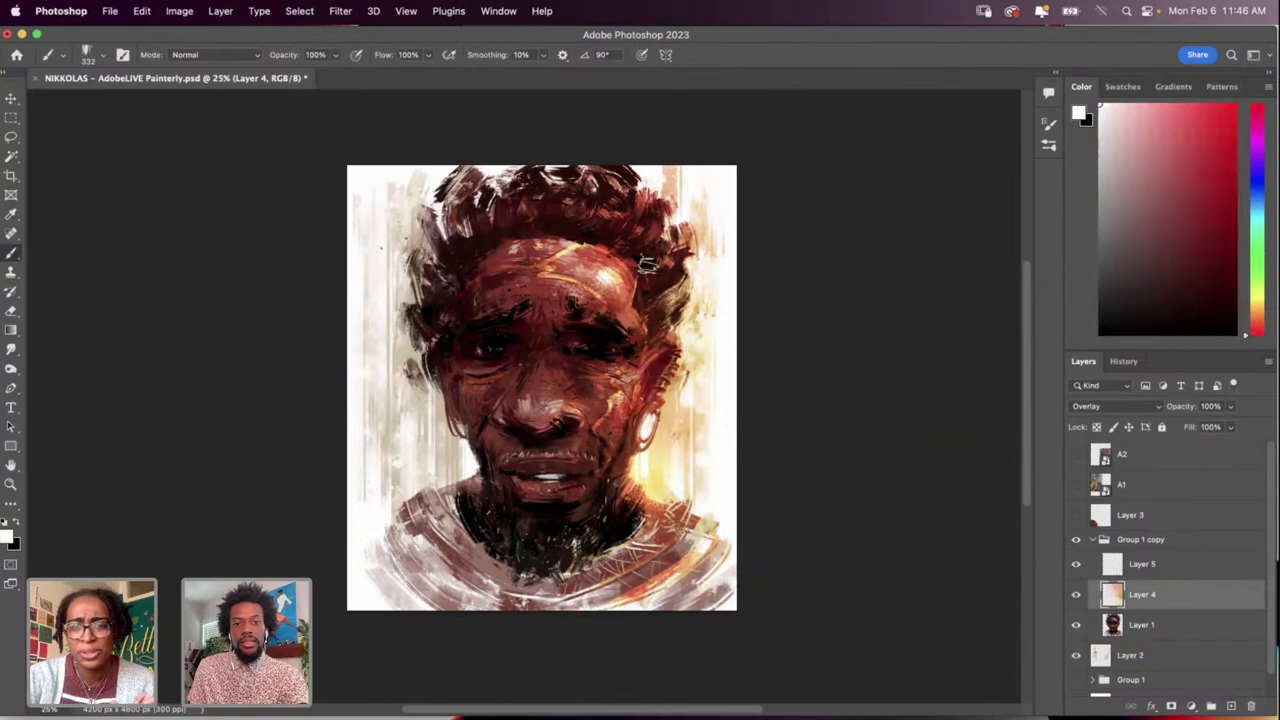
right_click(643, 357)
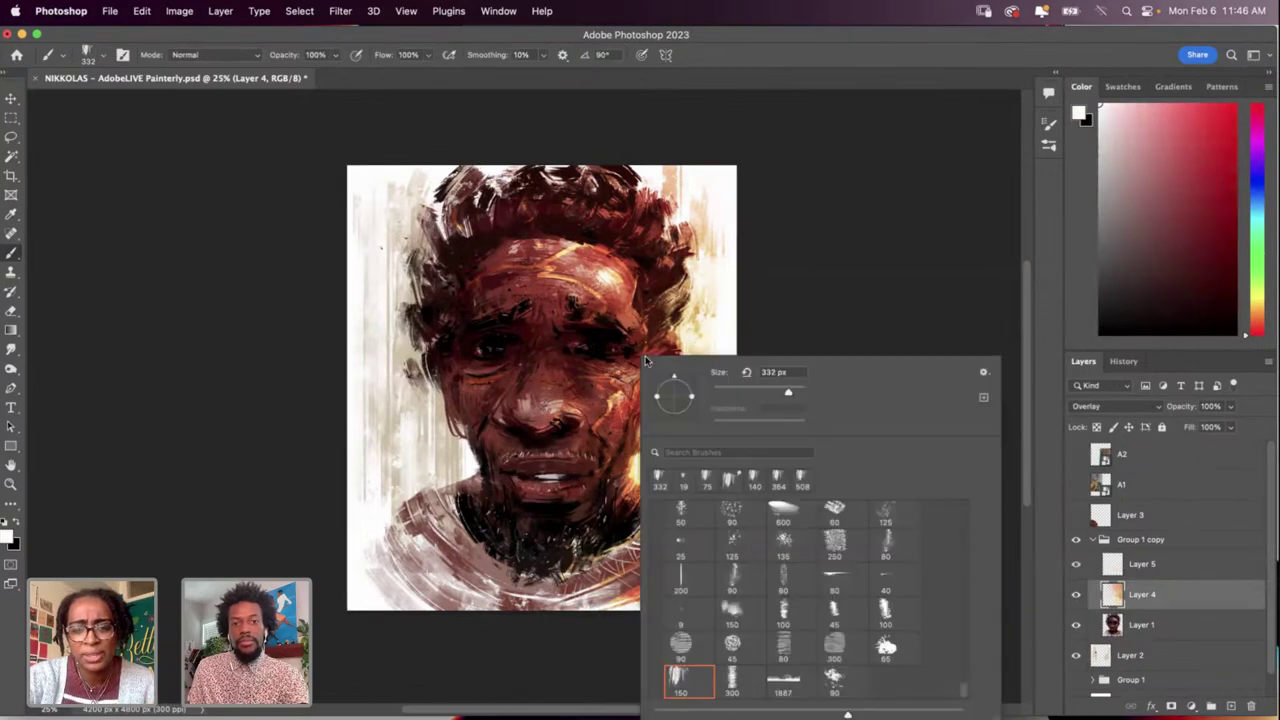
left_click(731, 391)
key("Return")
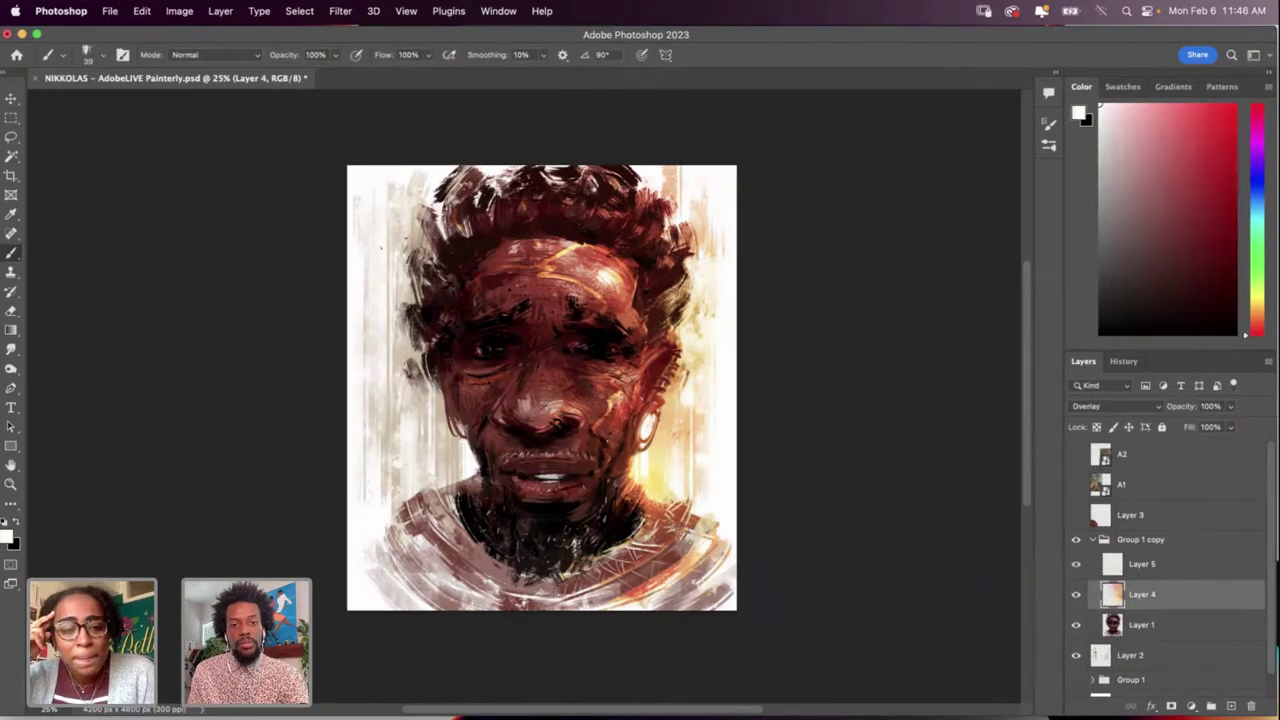
Step: Enlarge the brush to 268 px and paint broad off-white overlay strokes on the cheek on Layer 4
right_click(613, 409)
left_click(764, 451)
left_click(604, 426)
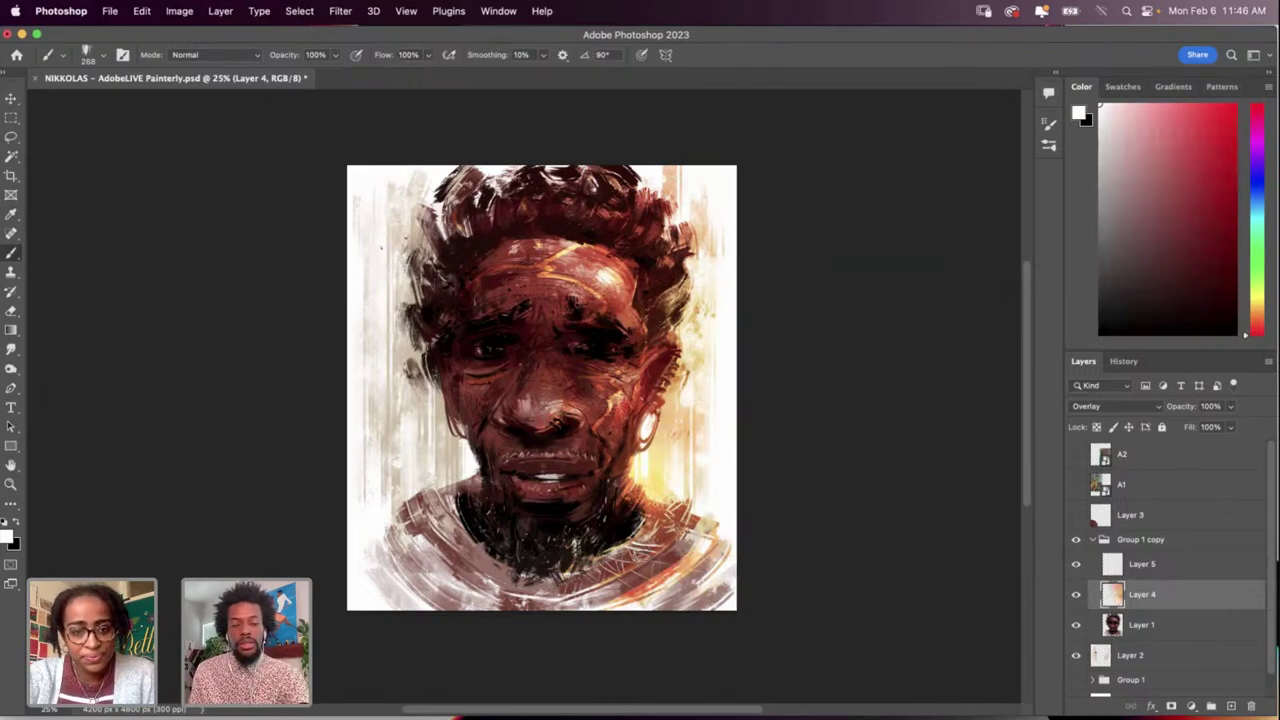
Step: Sample black from the eye and paint narrow overlay strokes around the nose on Layer 4 with a 71 px brush
key("i")
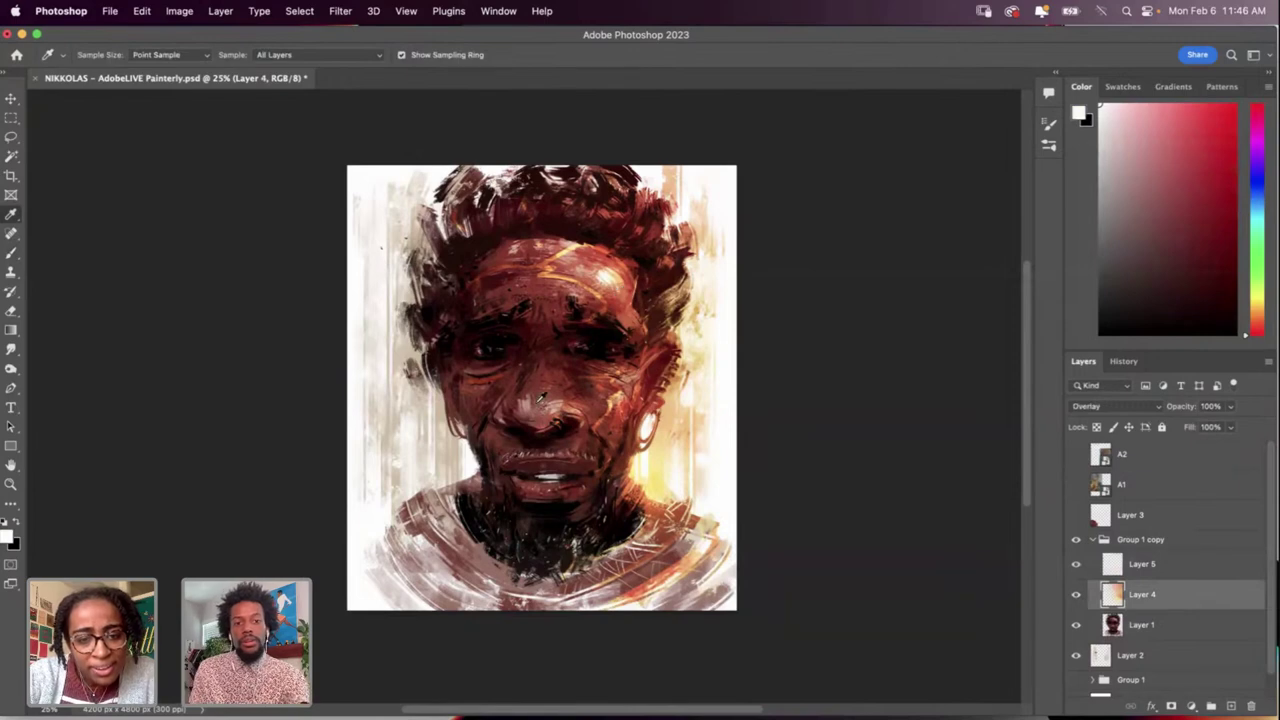
left_click(491, 353)
key("b")
right_click(536, 388)
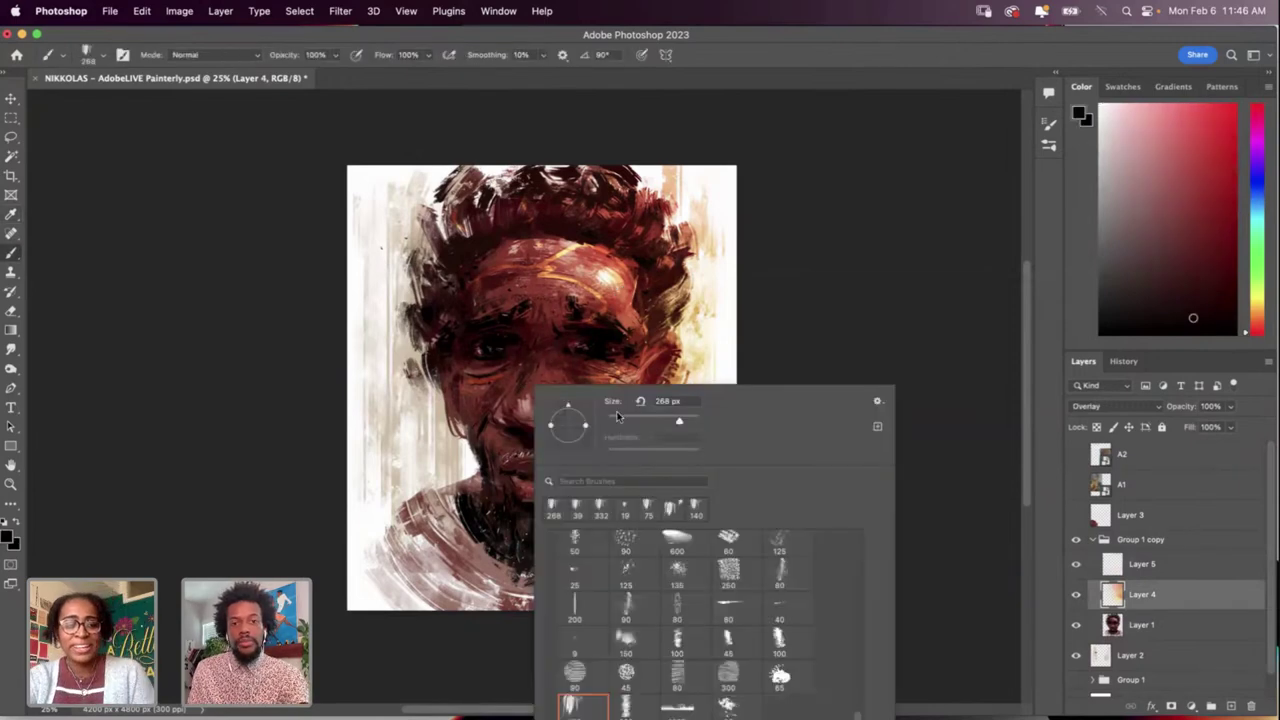
left_click(640, 421)
key("Return")
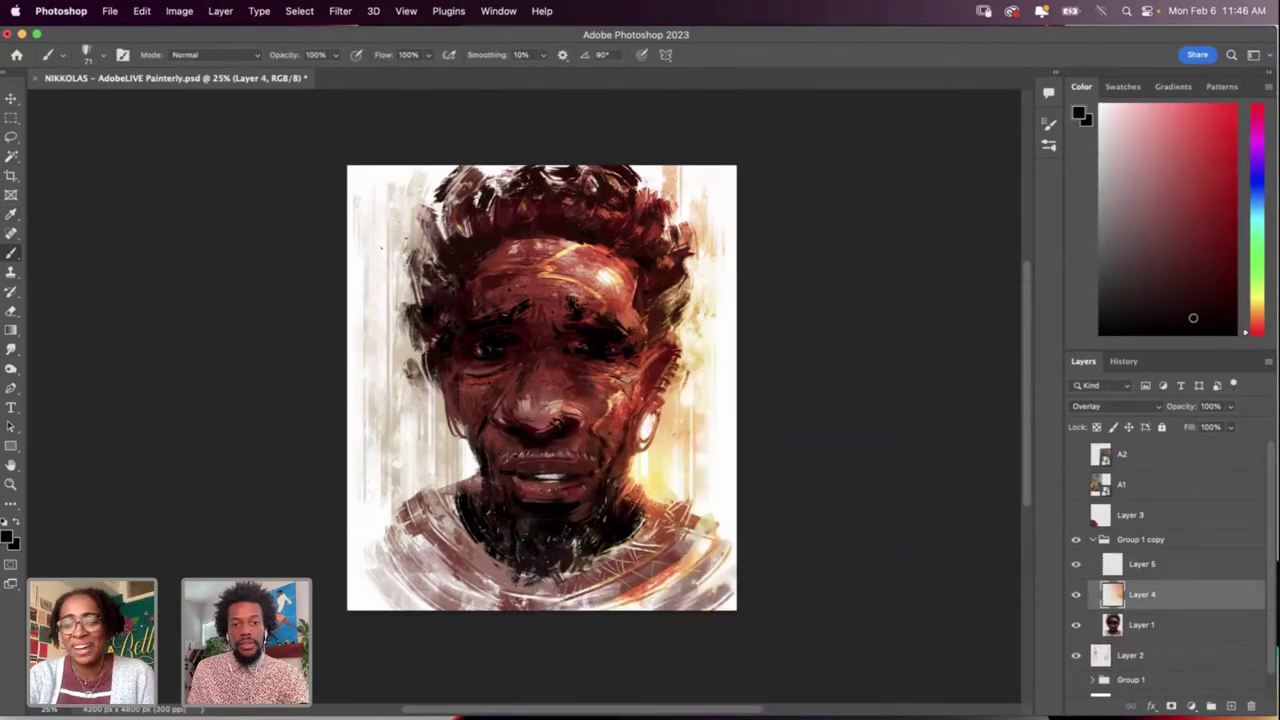
Step: Undo the last two black strokes on Layer 4 and try a smudge beside the nose, undoing it
key("super+z")
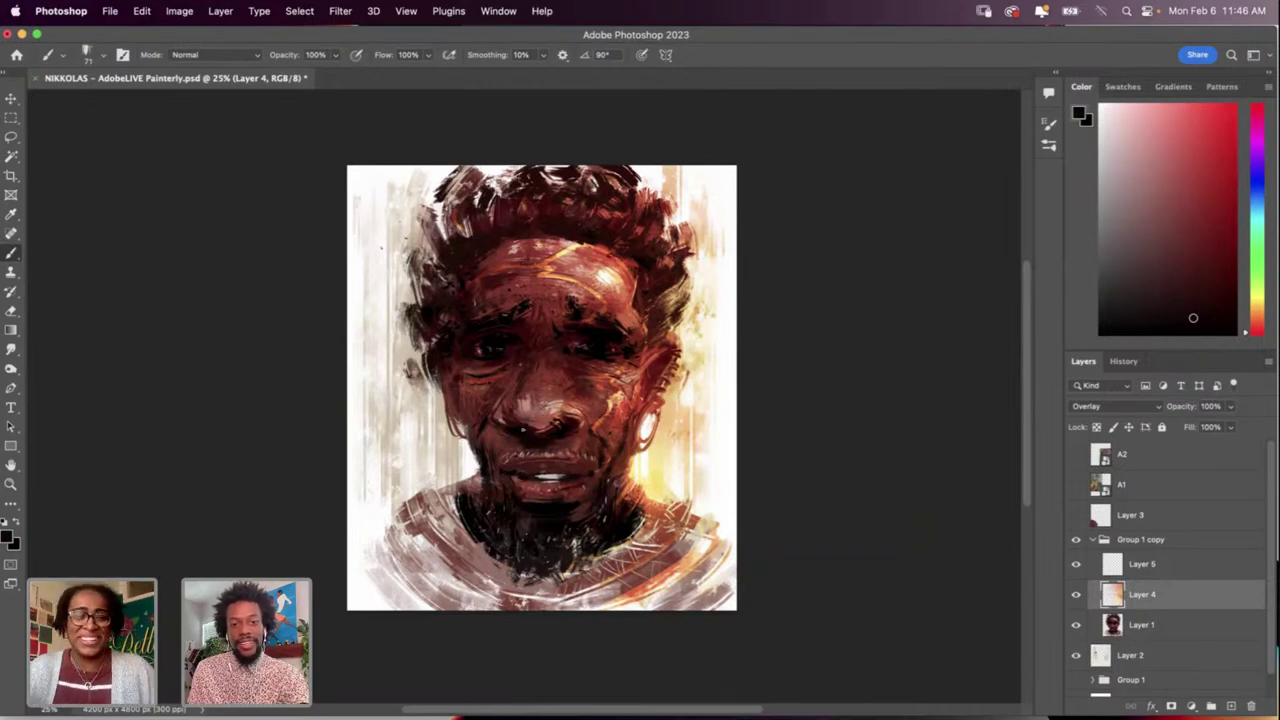
key("super+z")
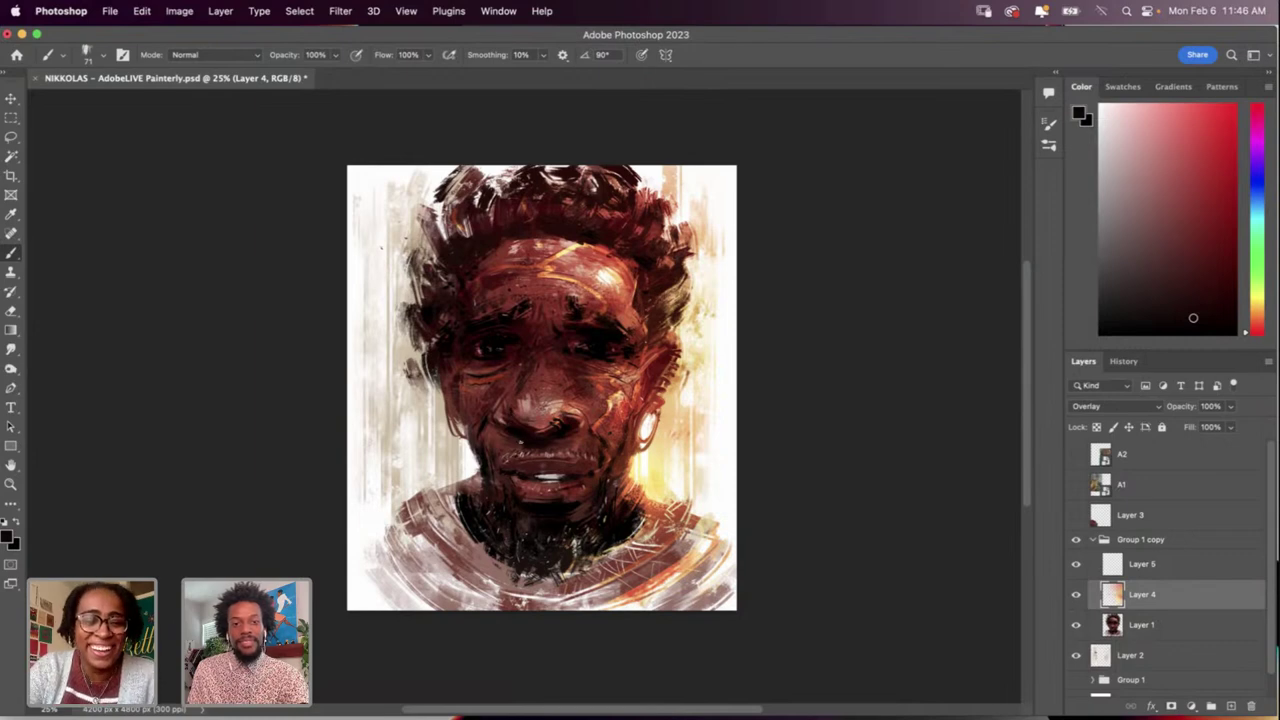
key("r")
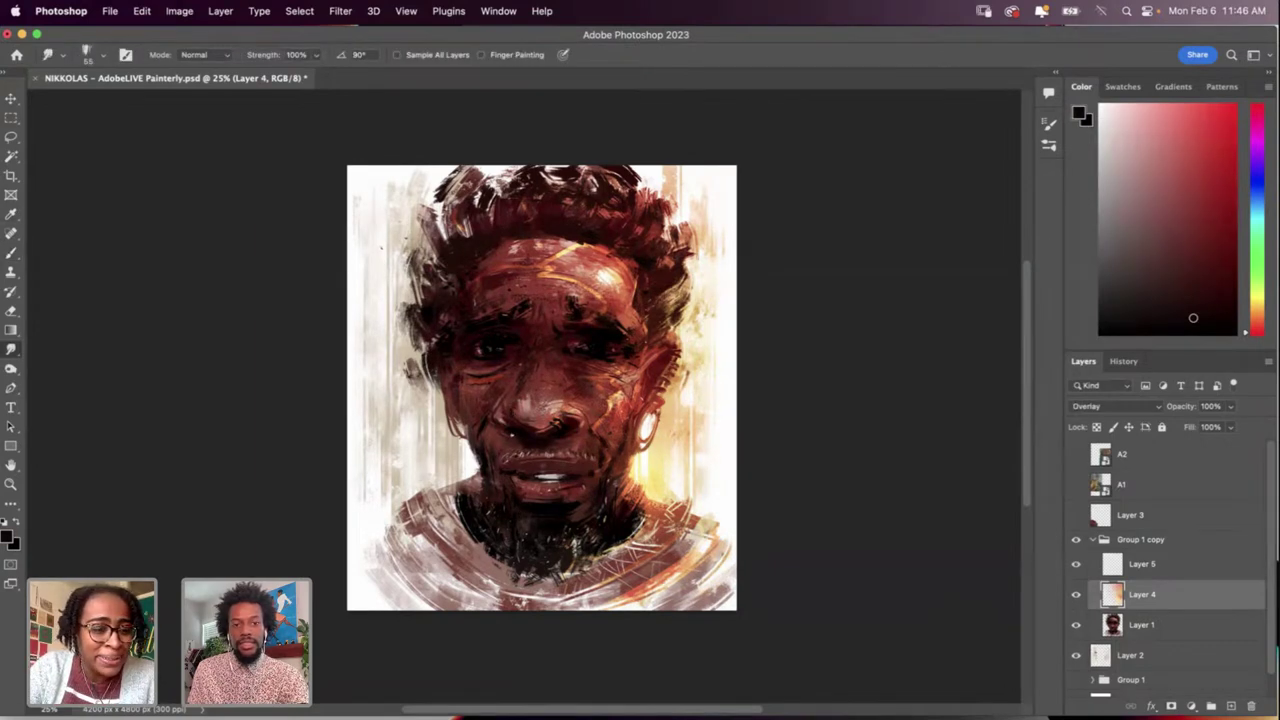
key("super+z")
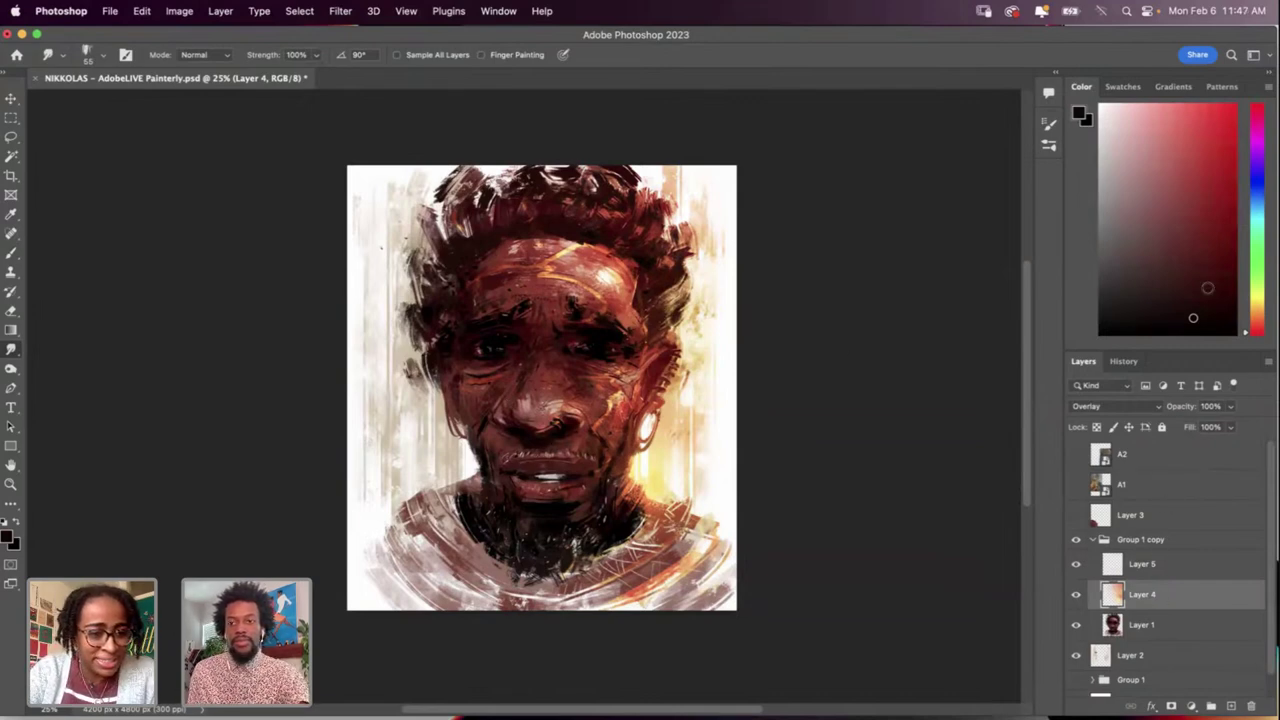
Step: Pick a warm orange-brown foreground colour and try it on Layer 4 with the brush and the radial gradient beside the earring
left_click(1256, 311)
left_click(1256, 305)
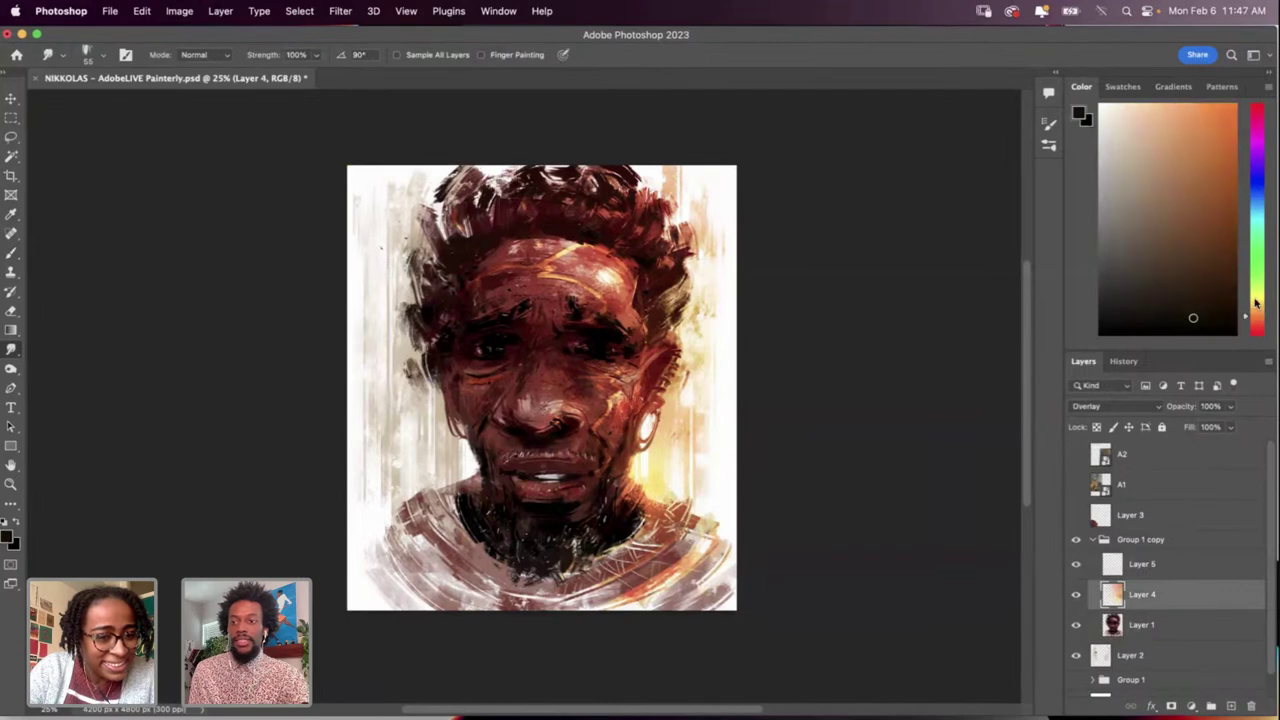
left_click(1210, 173)
key("b")
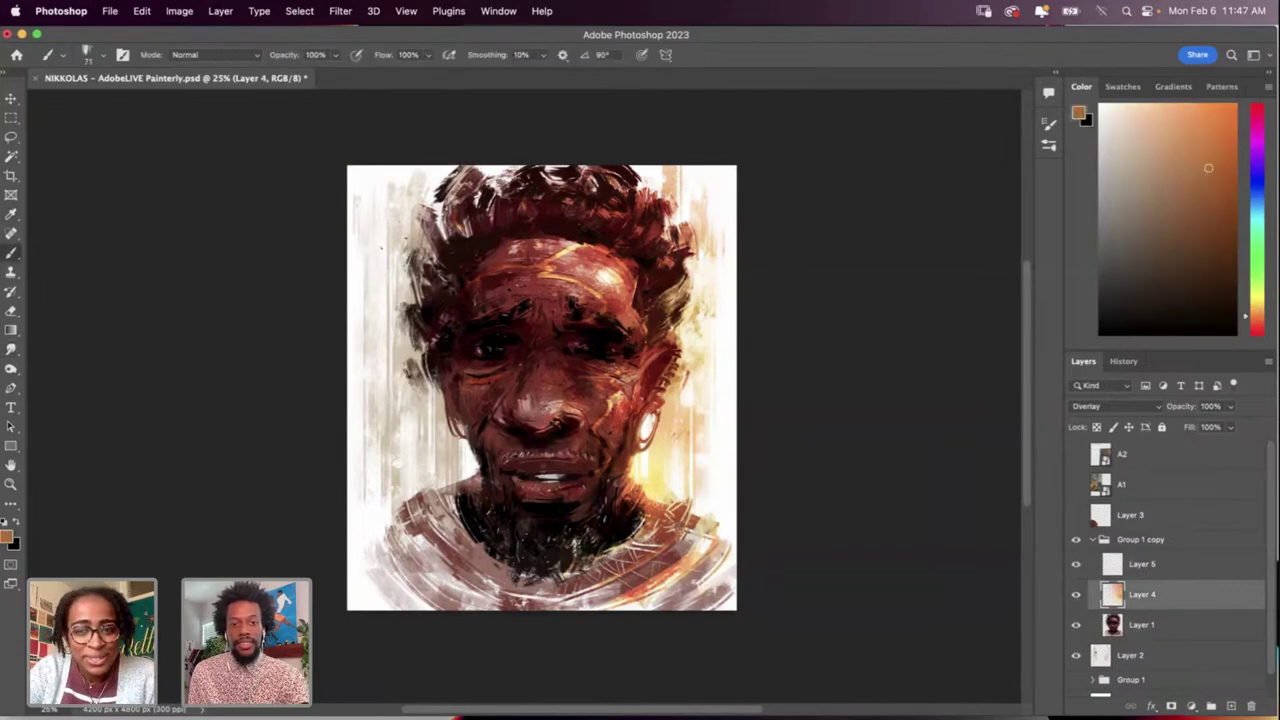
key("g")
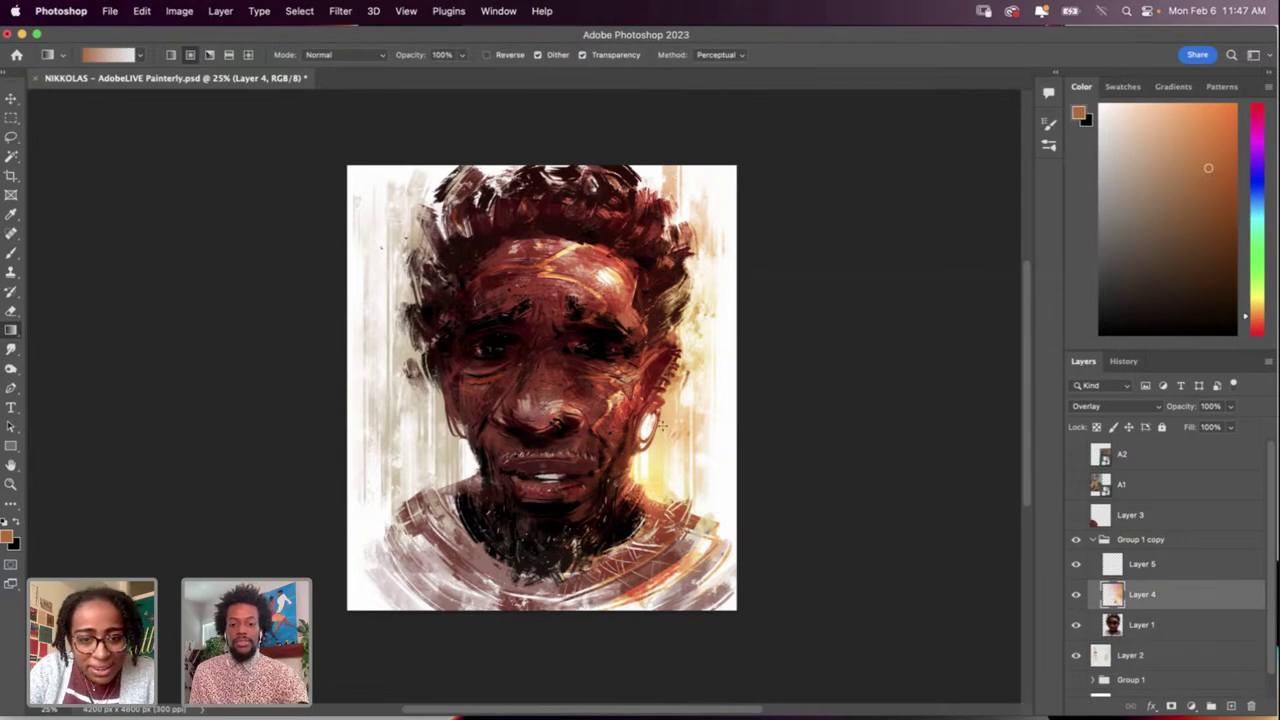
Step: Sample black from the eye on the lit side and paint a 348 px overlay shadow stroke down the nose on Layer 4
key("i")
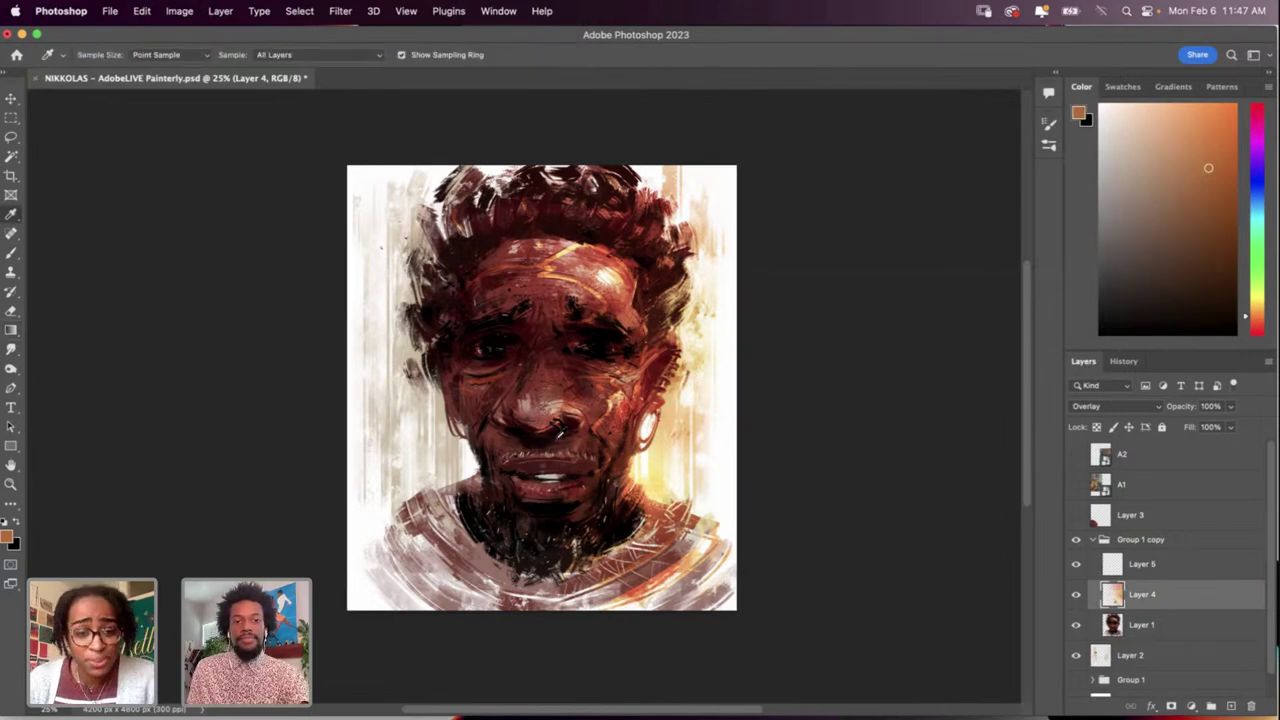
left_click(583, 348)
key("b")
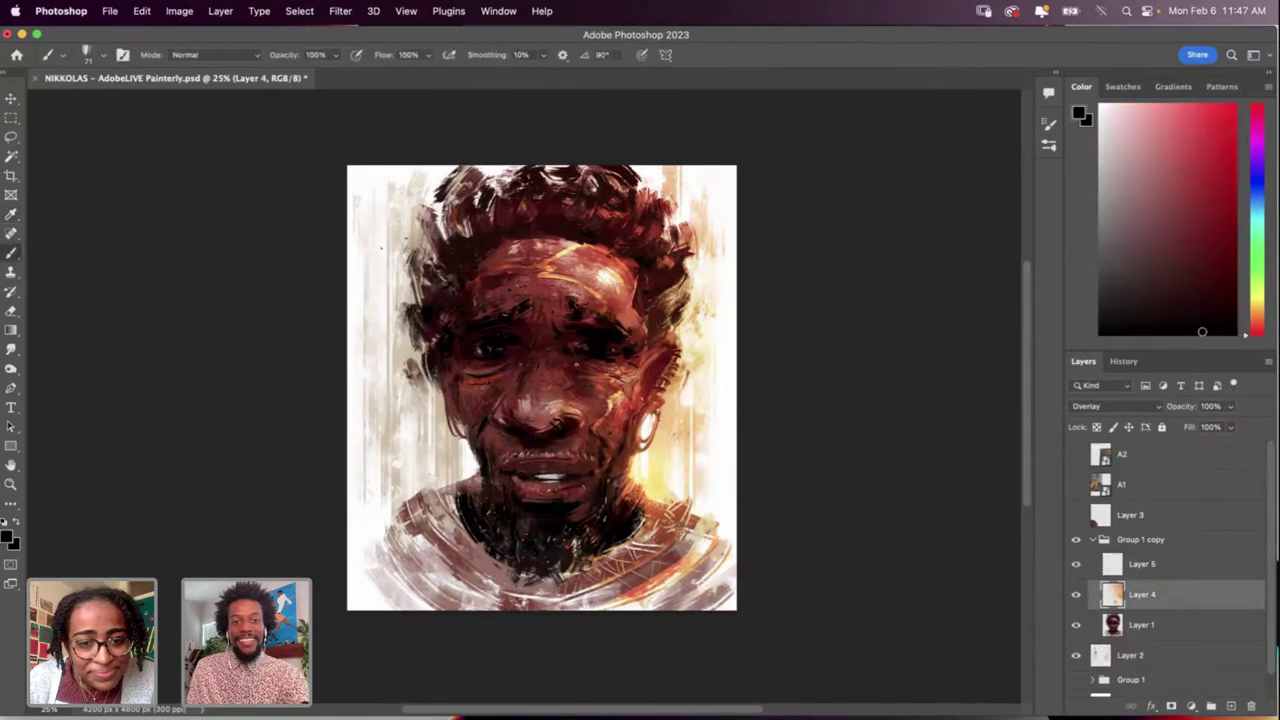
right_click(576, 364)
left_click(735, 418)
left_click_drag(551, 364, 557, 384)
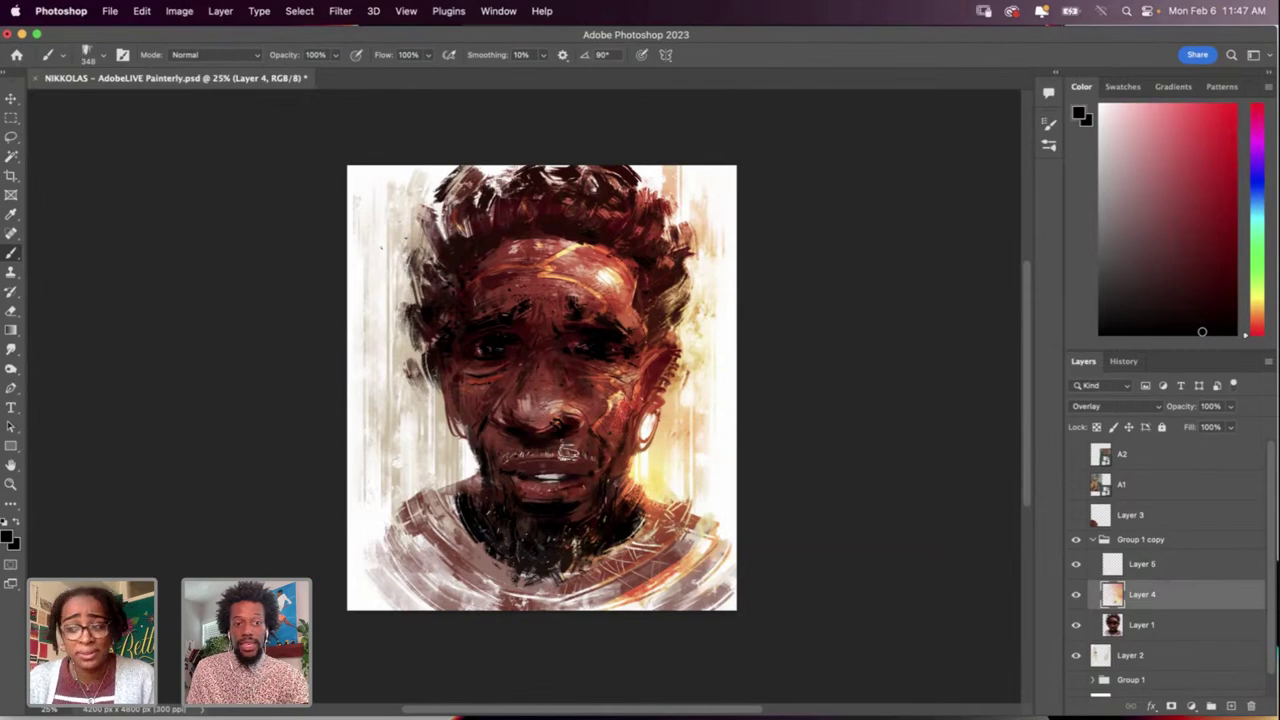
Step: Reduce the brush to 140 px and paint black overlay strokes along the nose on Layer 4, undoing the last one
right_click(570, 400)
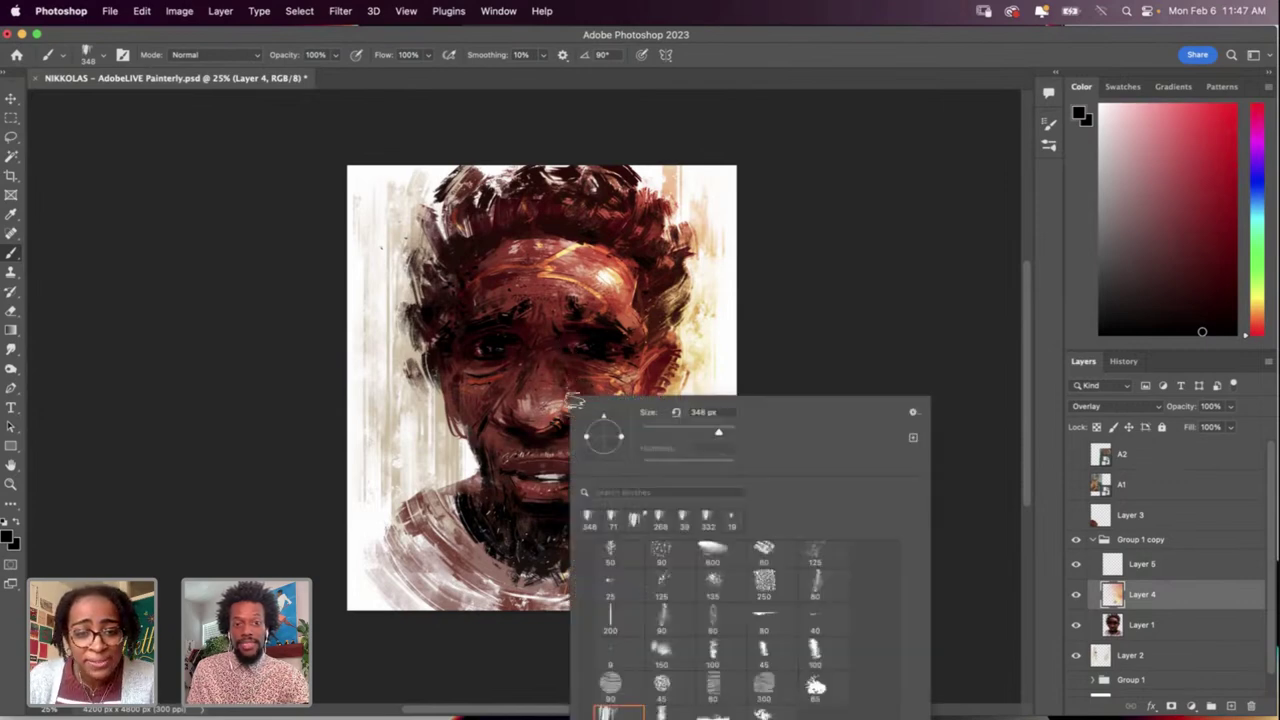
left_click(699, 432)
left_click(550, 425)
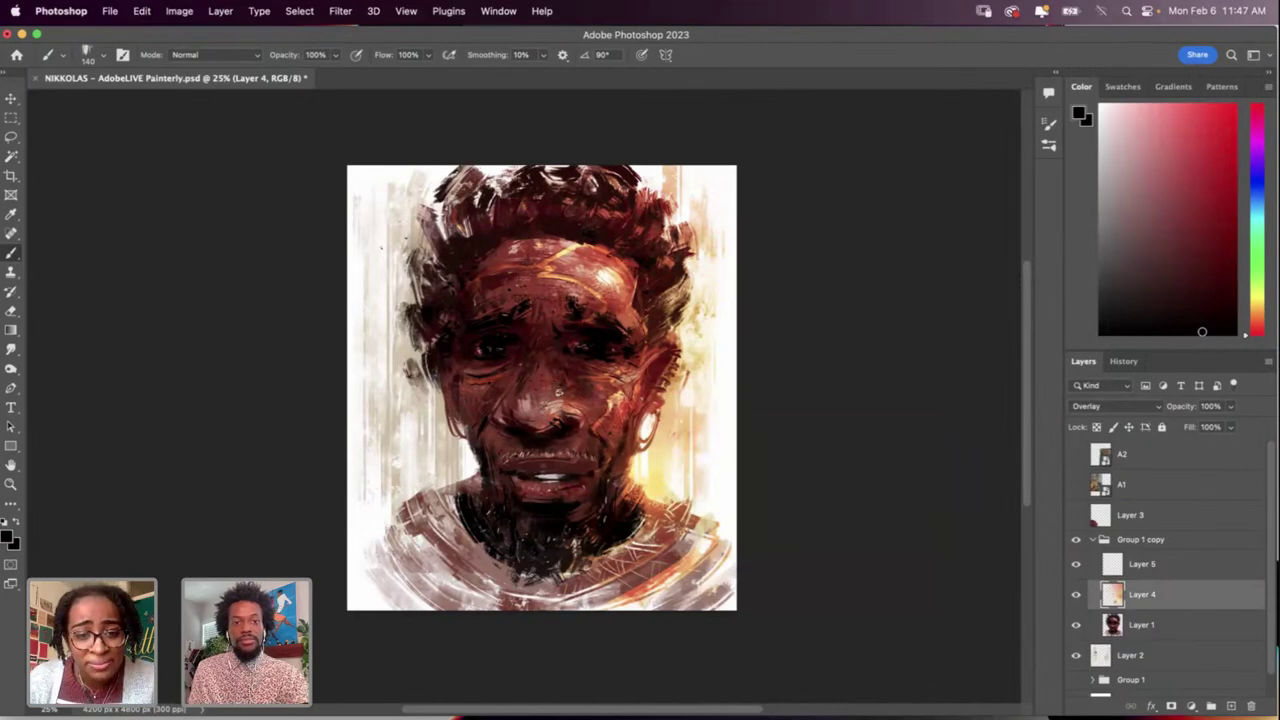
left_click_drag(559, 393, 571, 415)
key("super+z")
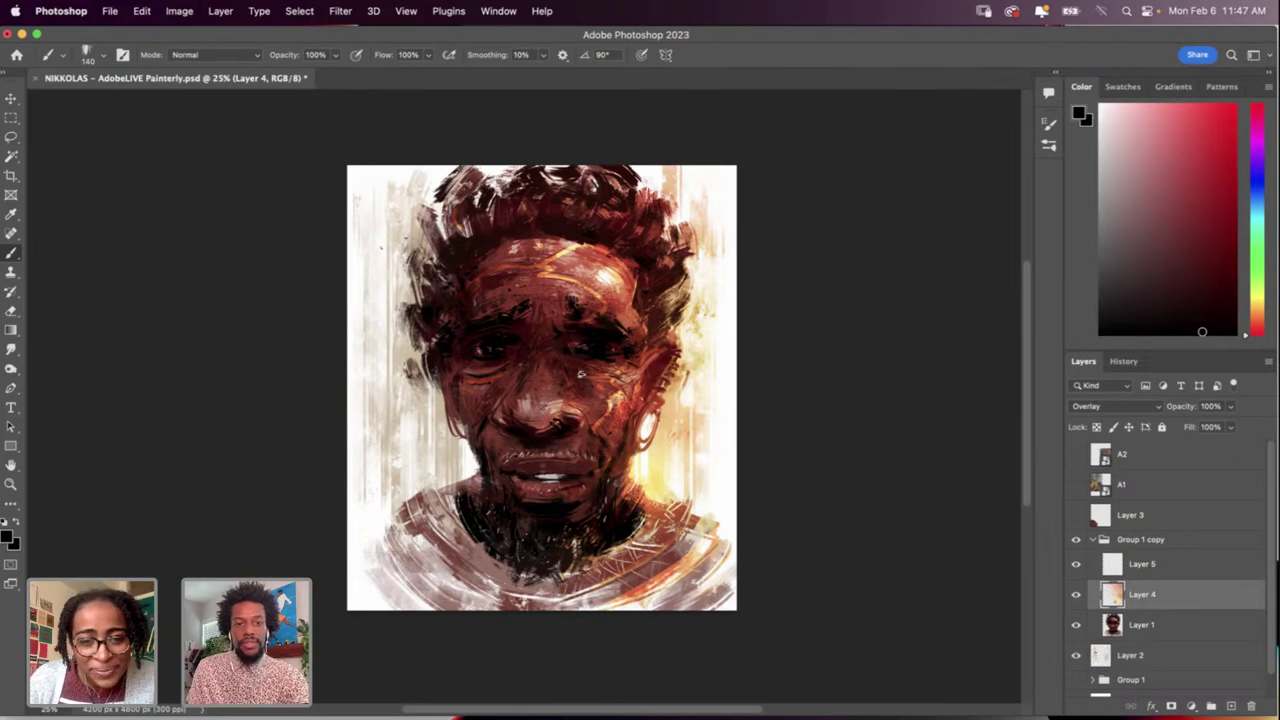
Step: Sample a dark red-brown from below the eye and paint fine 44 px overlay strokes around the eye on Layer 4
key("i")
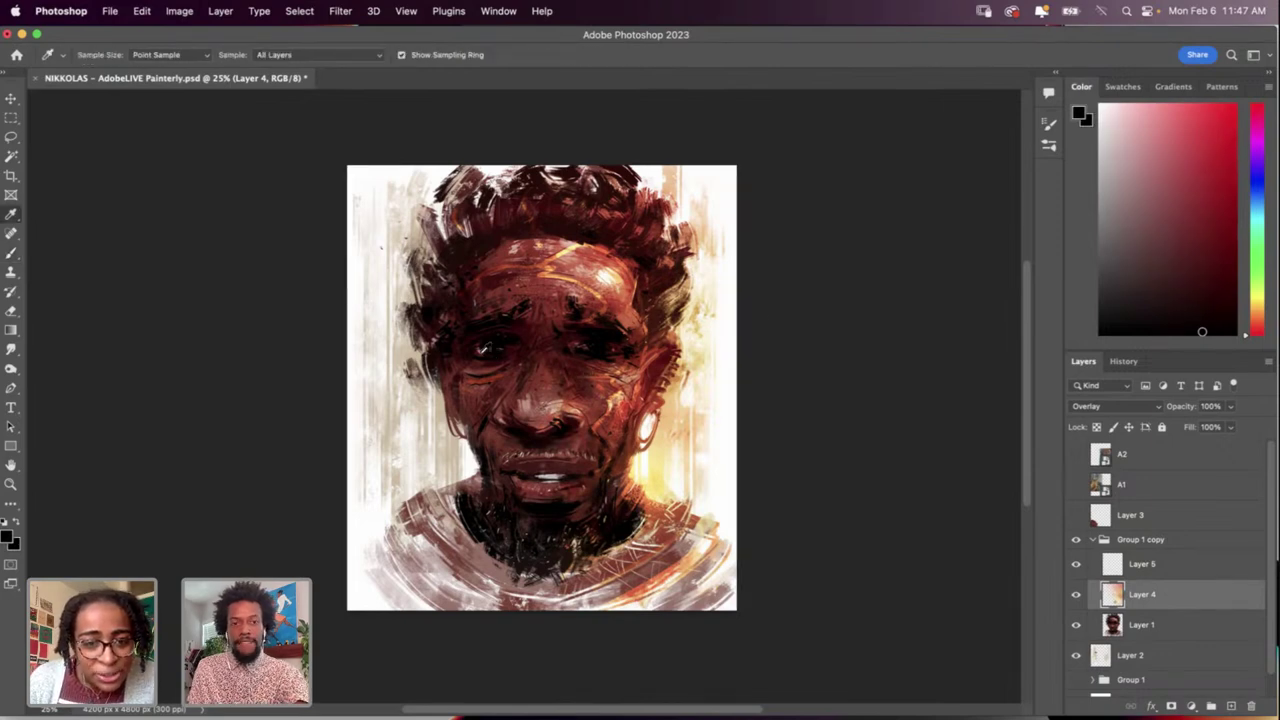
left_click(477, 368, "alt")
right_click(505, 373)
left_click(602, 409)
left_click(520, 356)
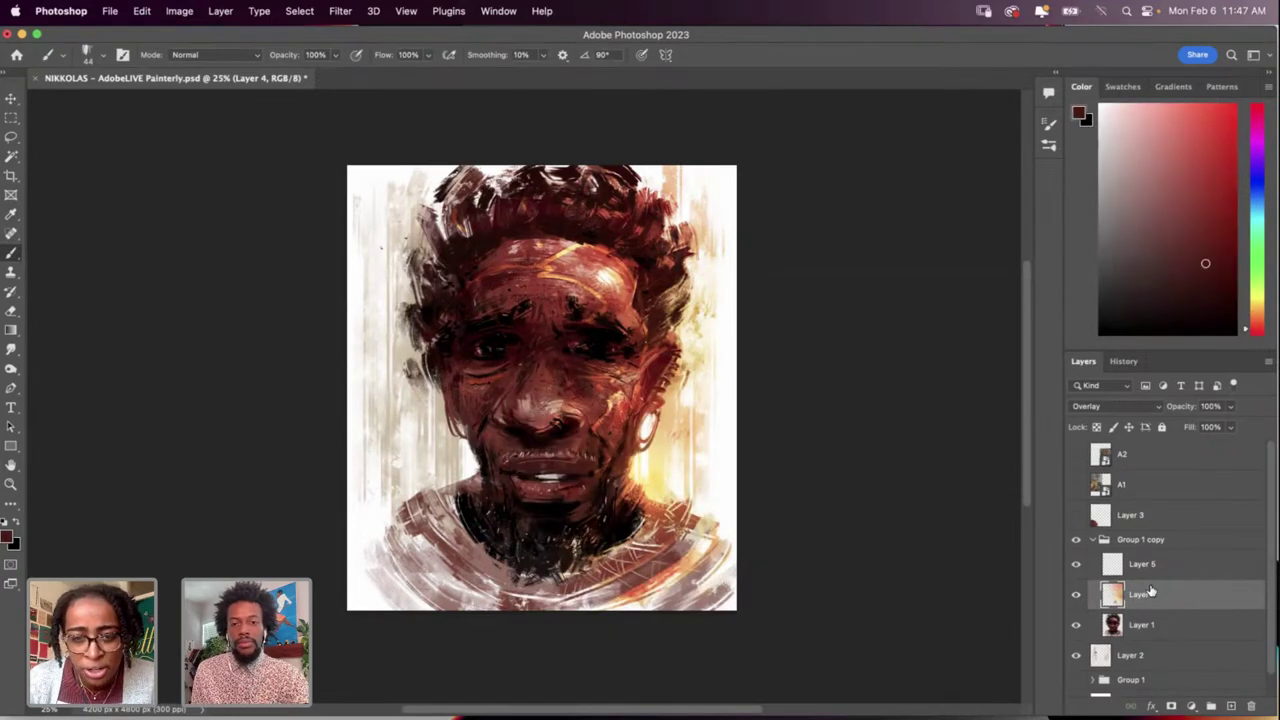
Step: Sample black from the upper eyelid, enlarge the brush to 284 px and deepen the shadow around the eye on Layer 4
key("i")
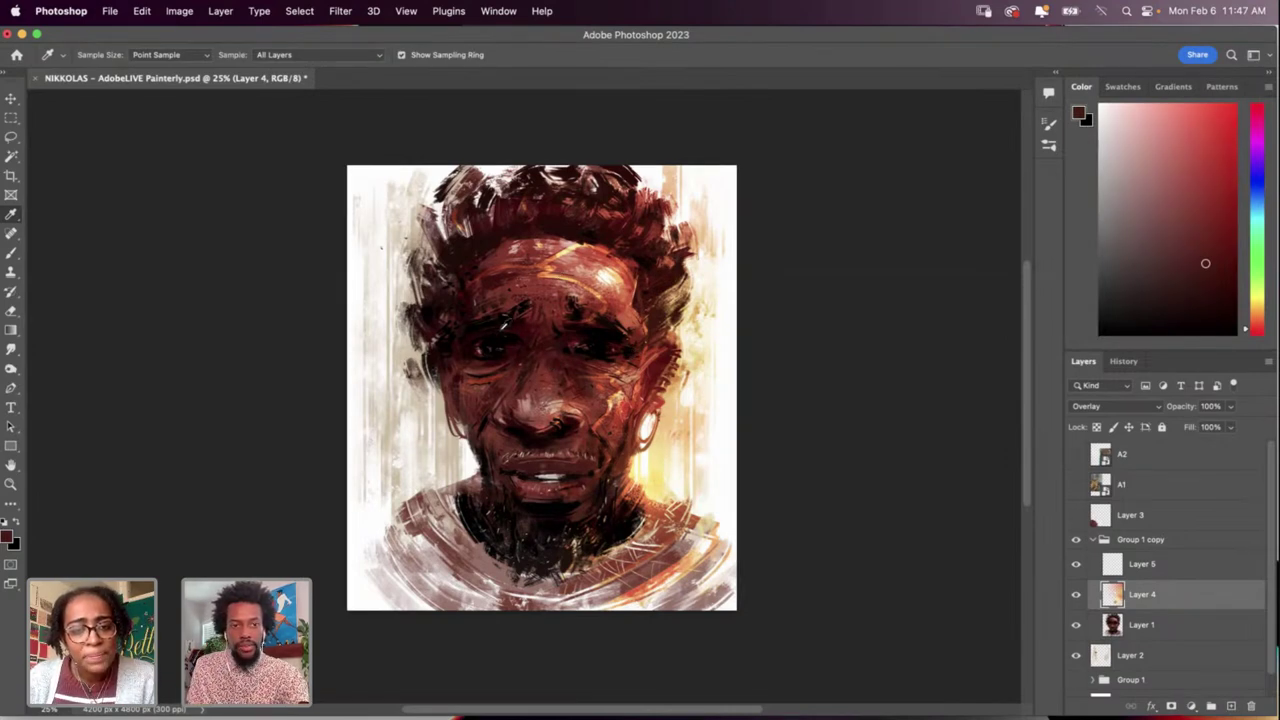
left_click(497, 340)
key("b")
right_click(500, 338)
left_click(663, 367)
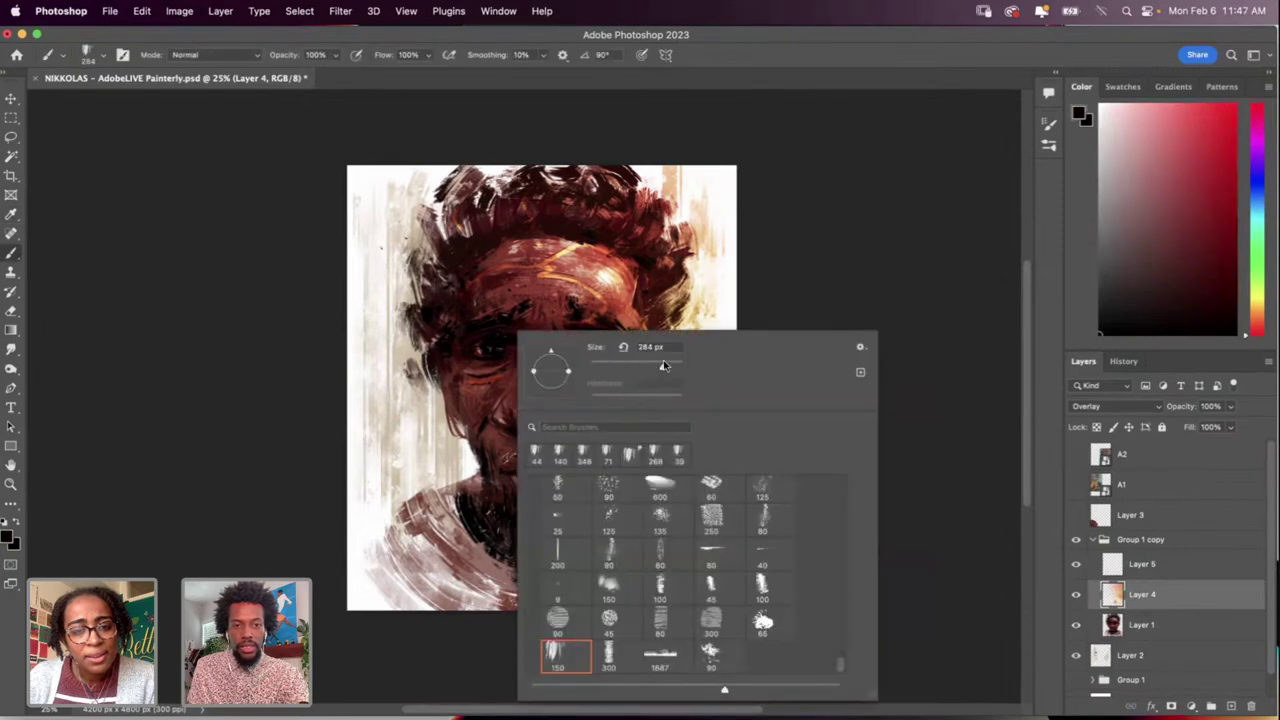
left_click(478, 338)
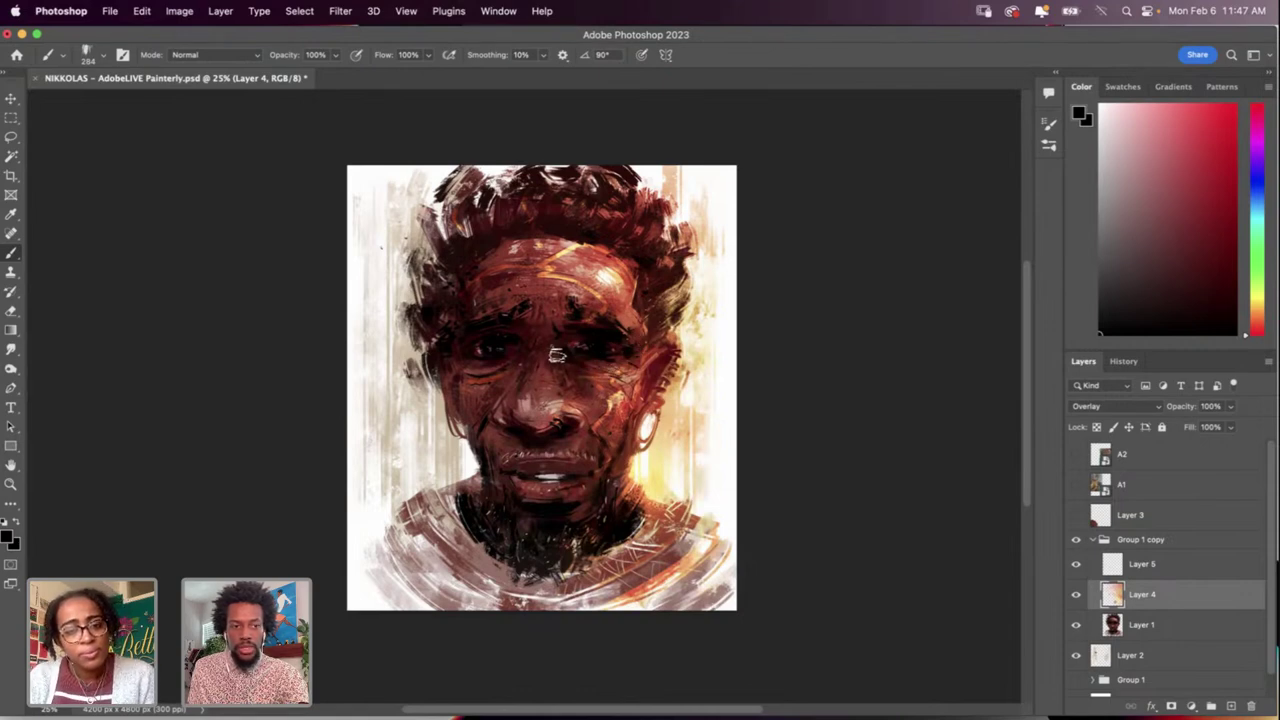
Step: Reduce the brush to 71 px, restore the default colours and paint fine white overlay accents on Layer 4, undoing the last stroke
right_click(592, 318)
left_click_drag(751, 364, 710, 364)
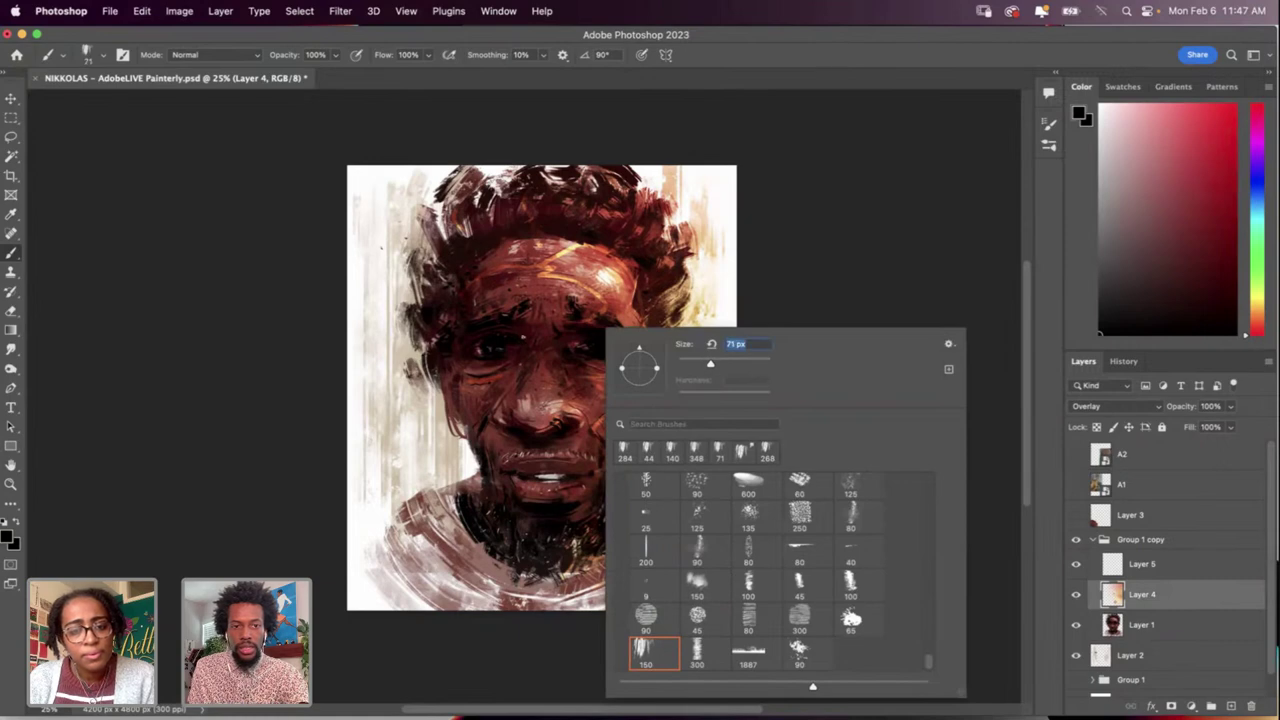
key("Return")
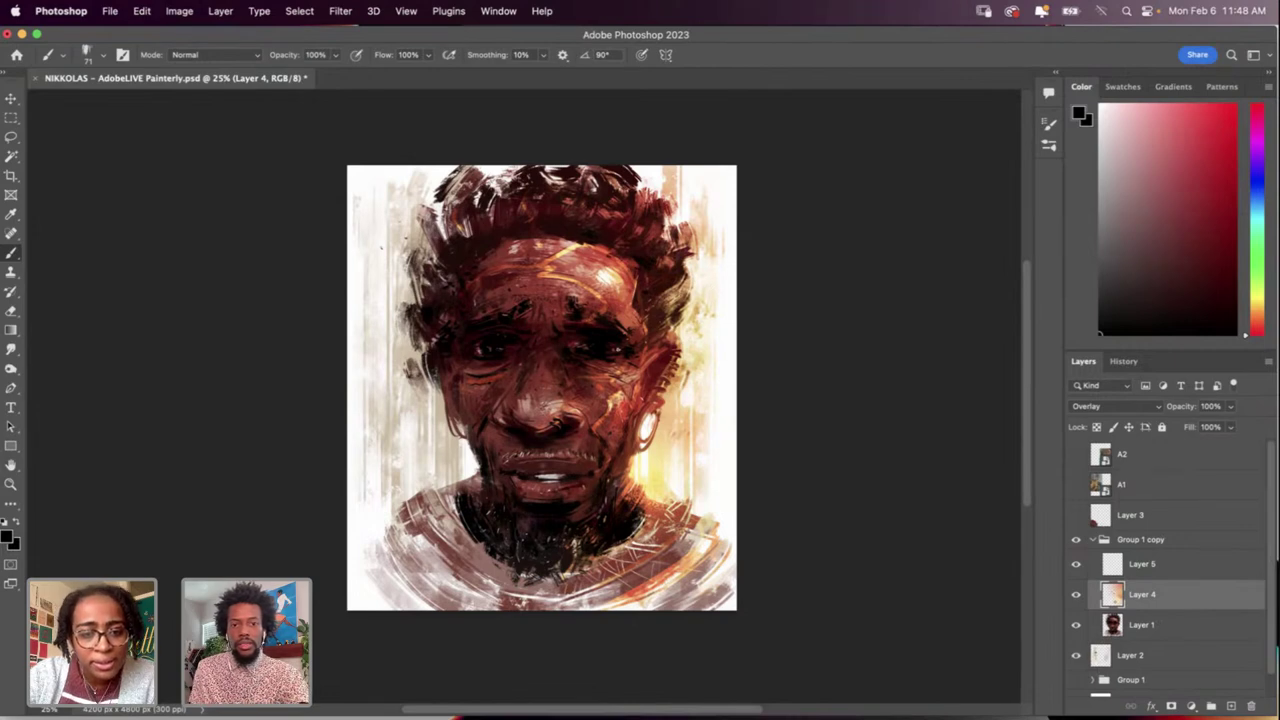
key("d")
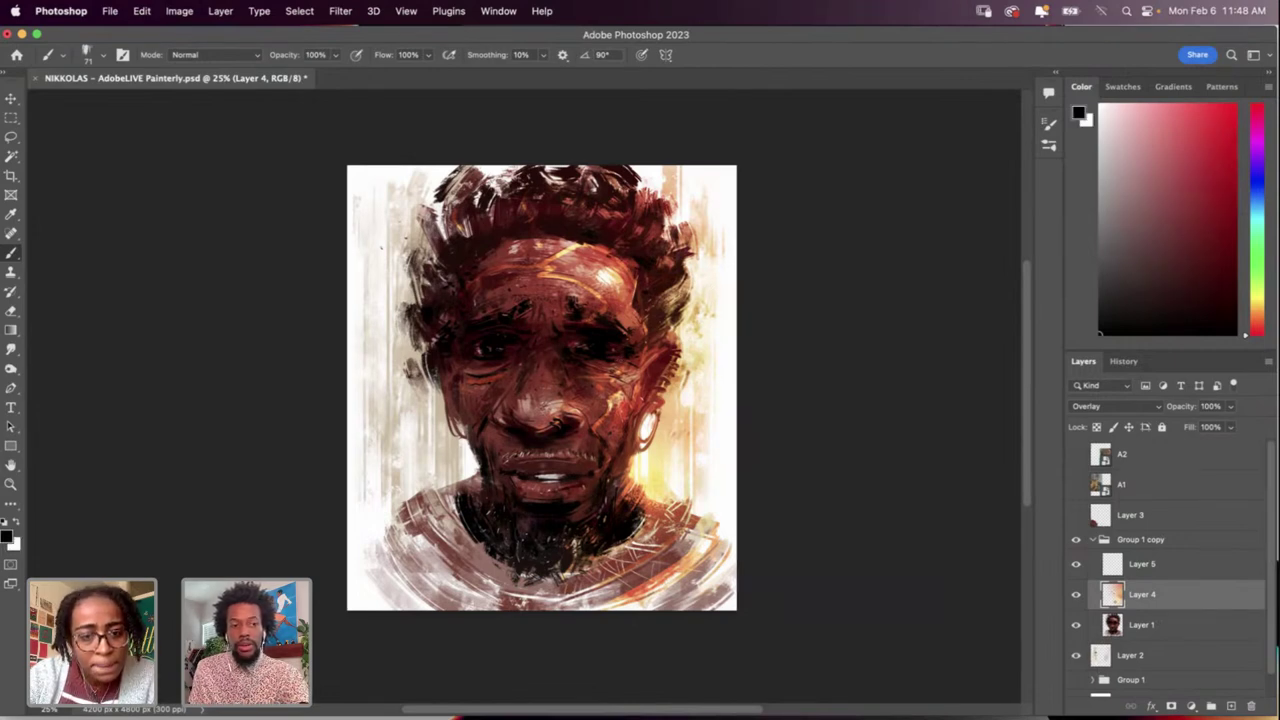
key("x")
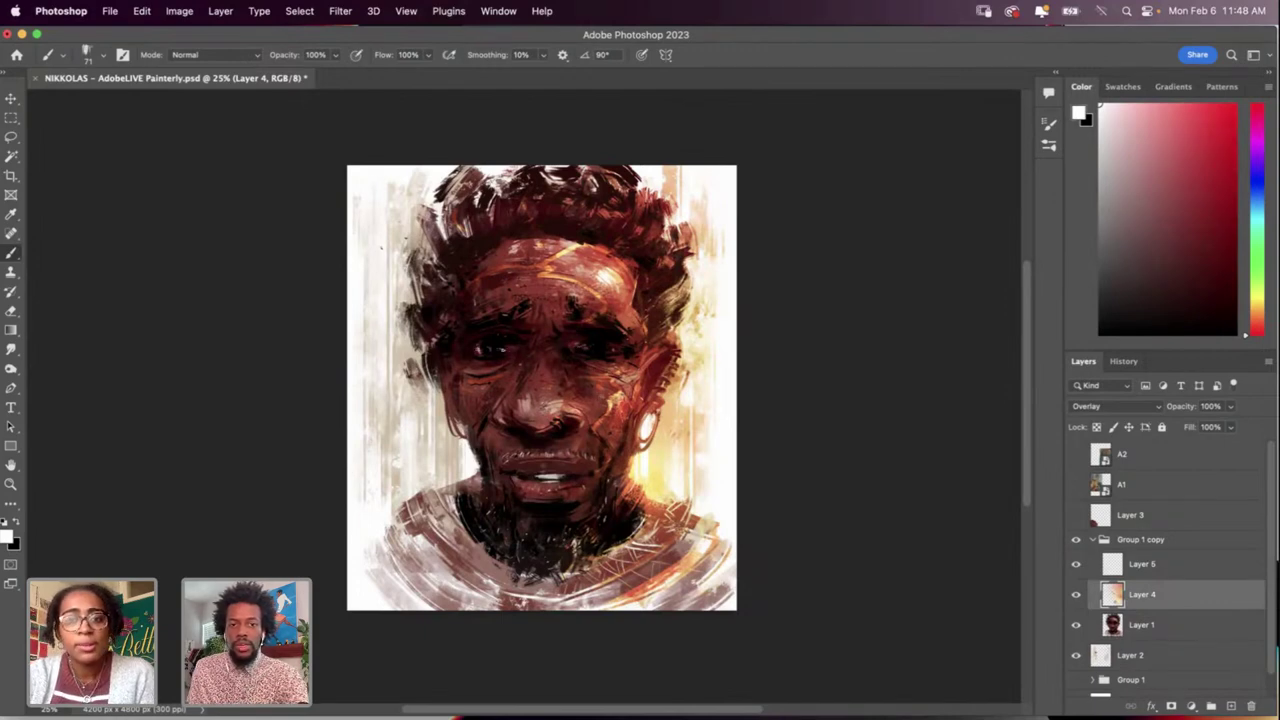
key("super+z")
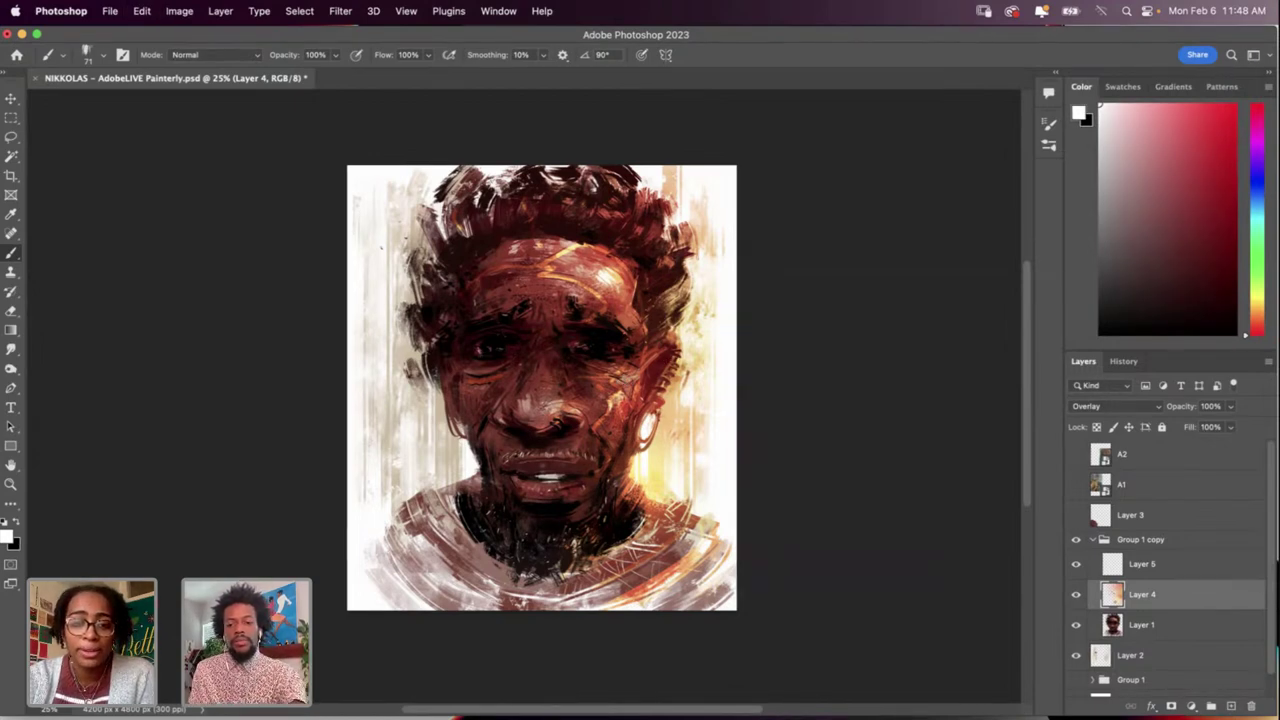
Step: Sample a dark grey from the eye and paint subtle overlay strokes around the eyes on Layer 4
key("i")
left_click(492, 358)
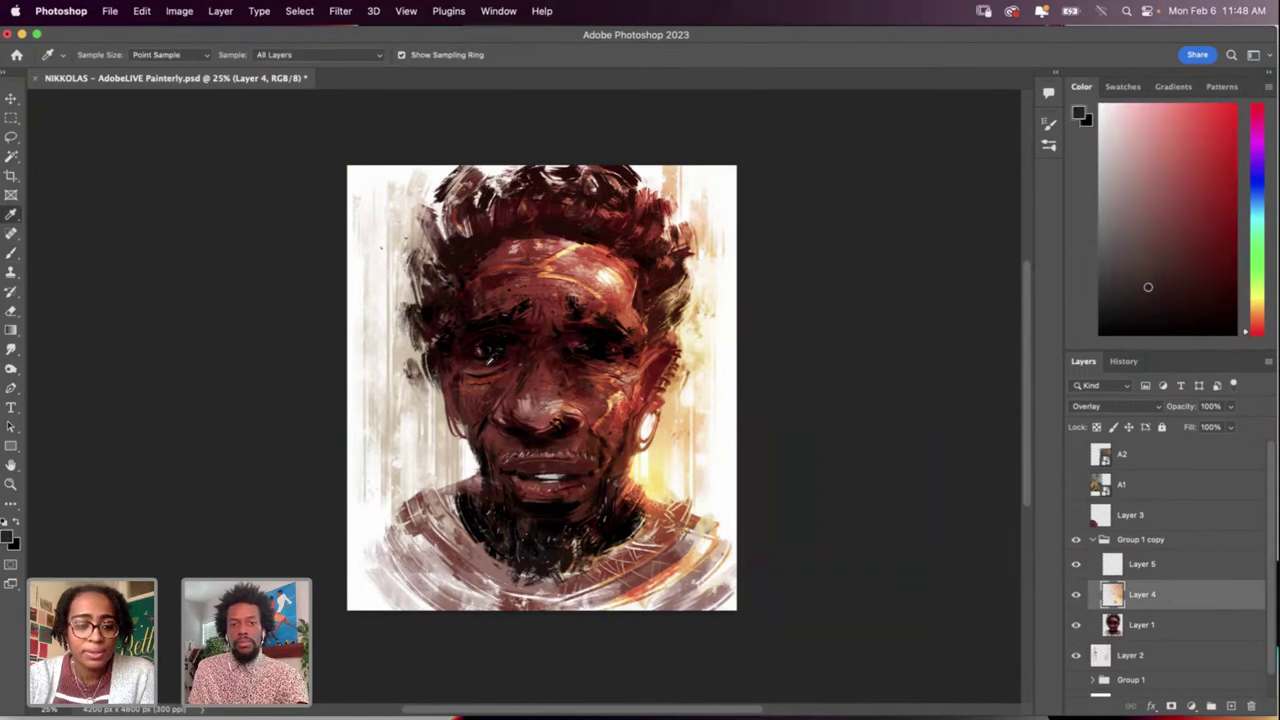
key("b")
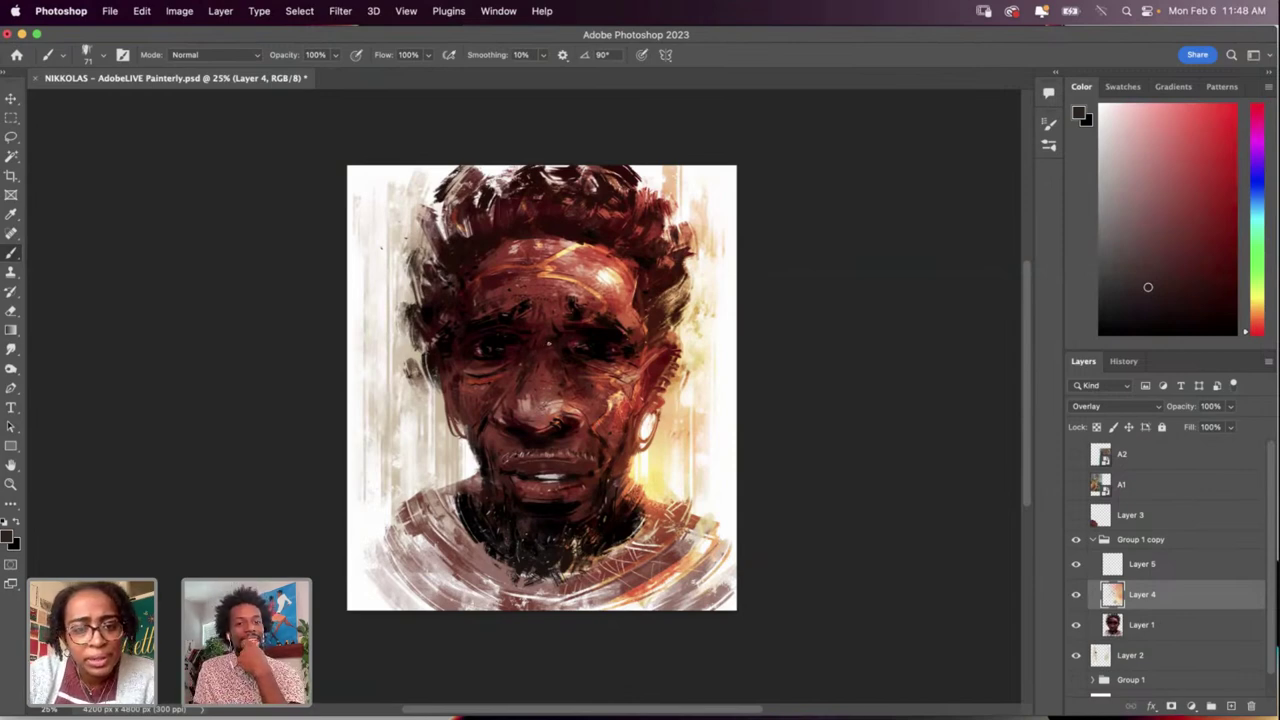
Step: Hand-letter the artist's signature in white on Layer 5 with a 41 px brush, in the portrait's lower-right corner
left_click(1150, 566)
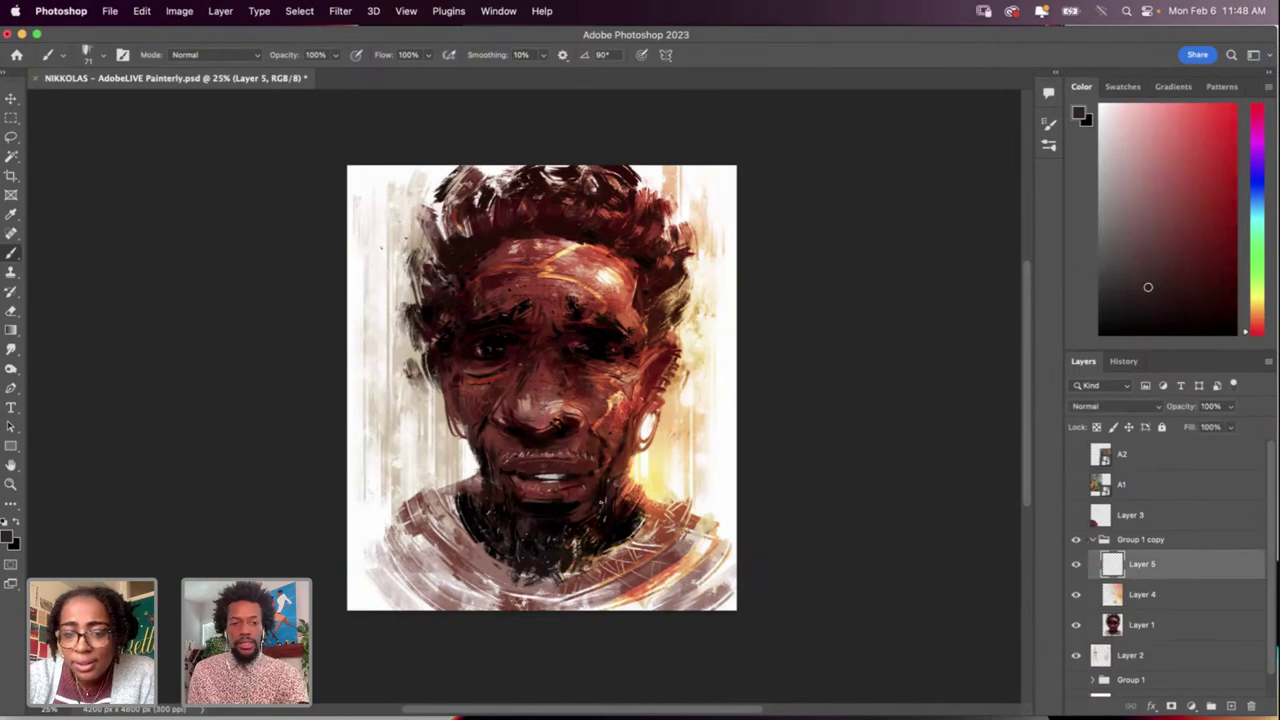
key("x")
right_click(690, 432)
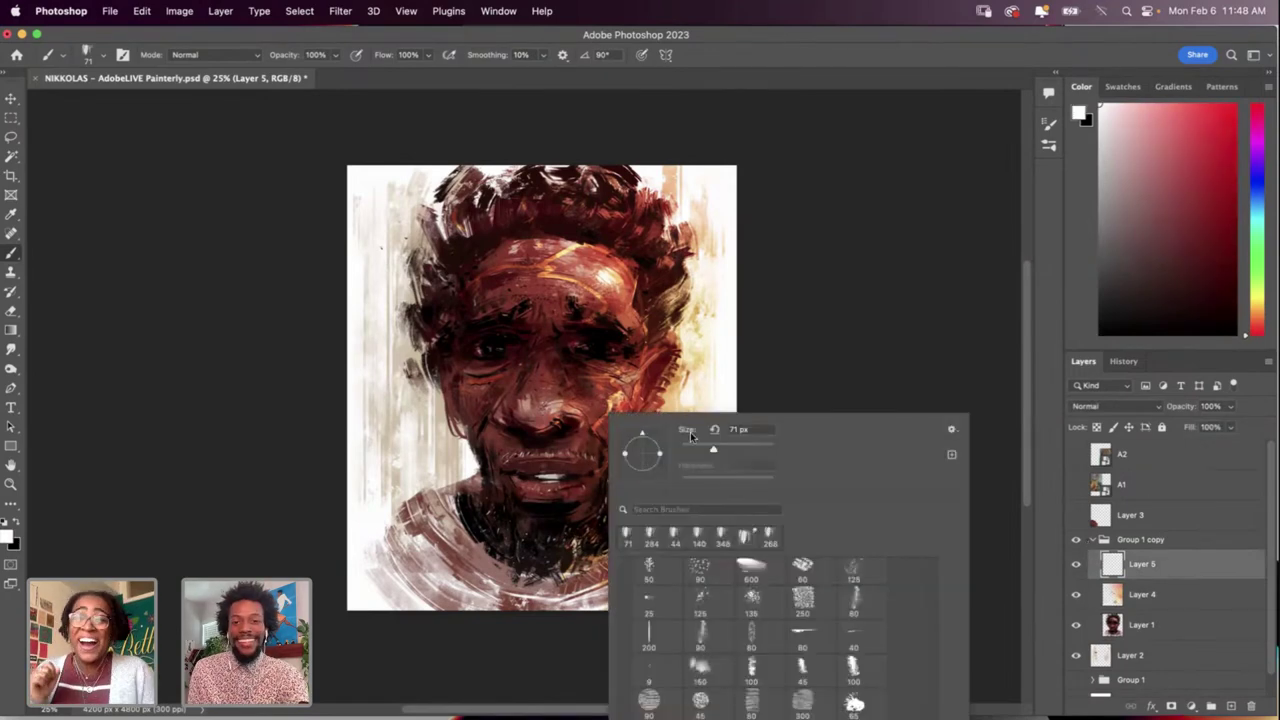
left_click(699, 449)
key("Return")
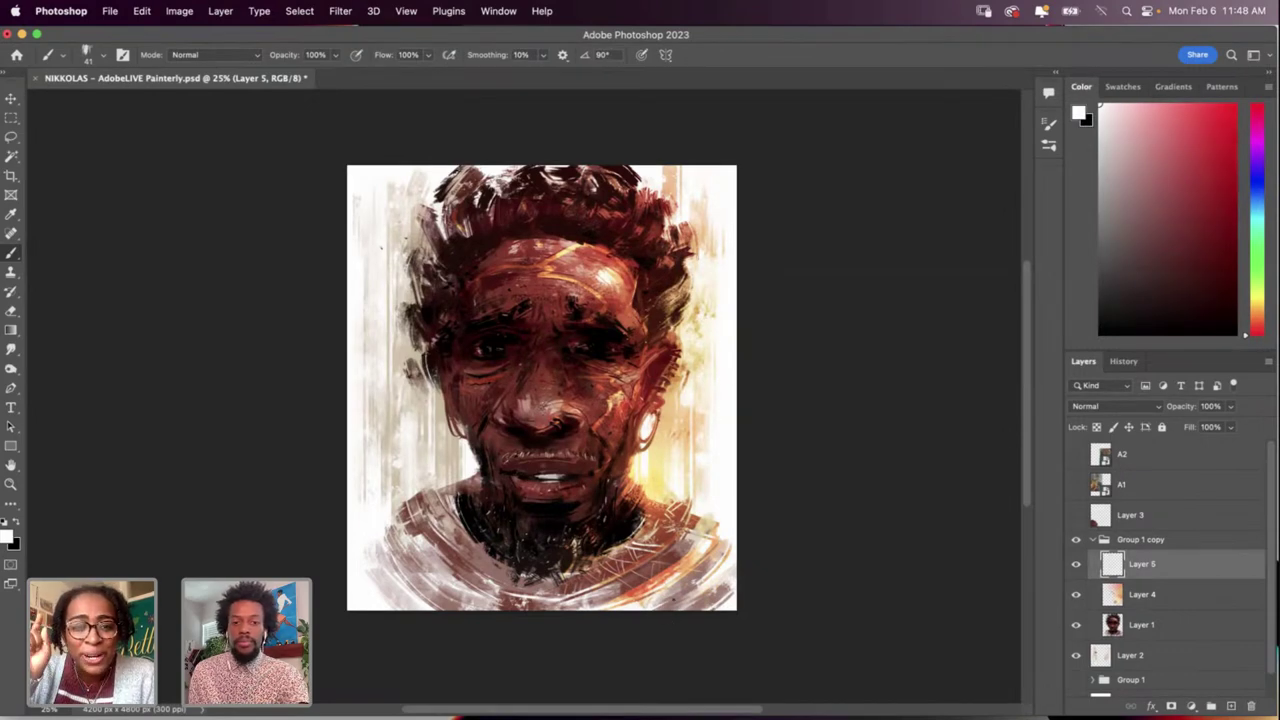
key("super+z")
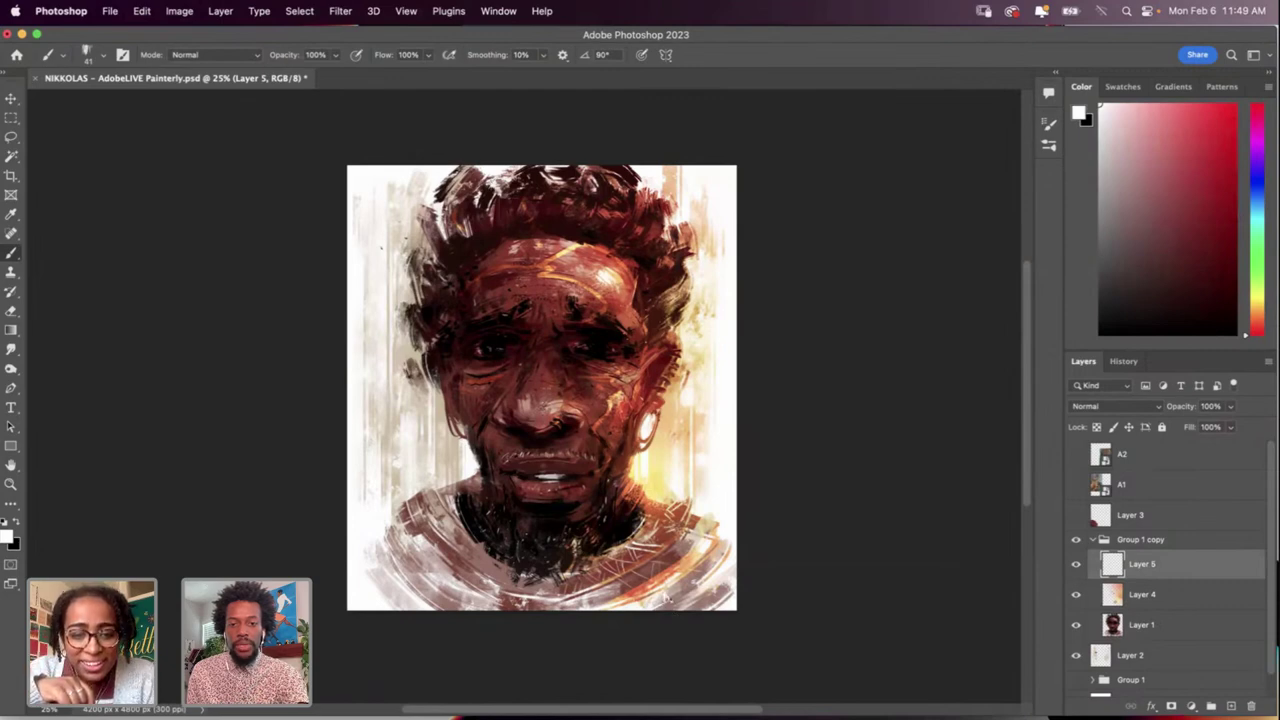
key("super+z")
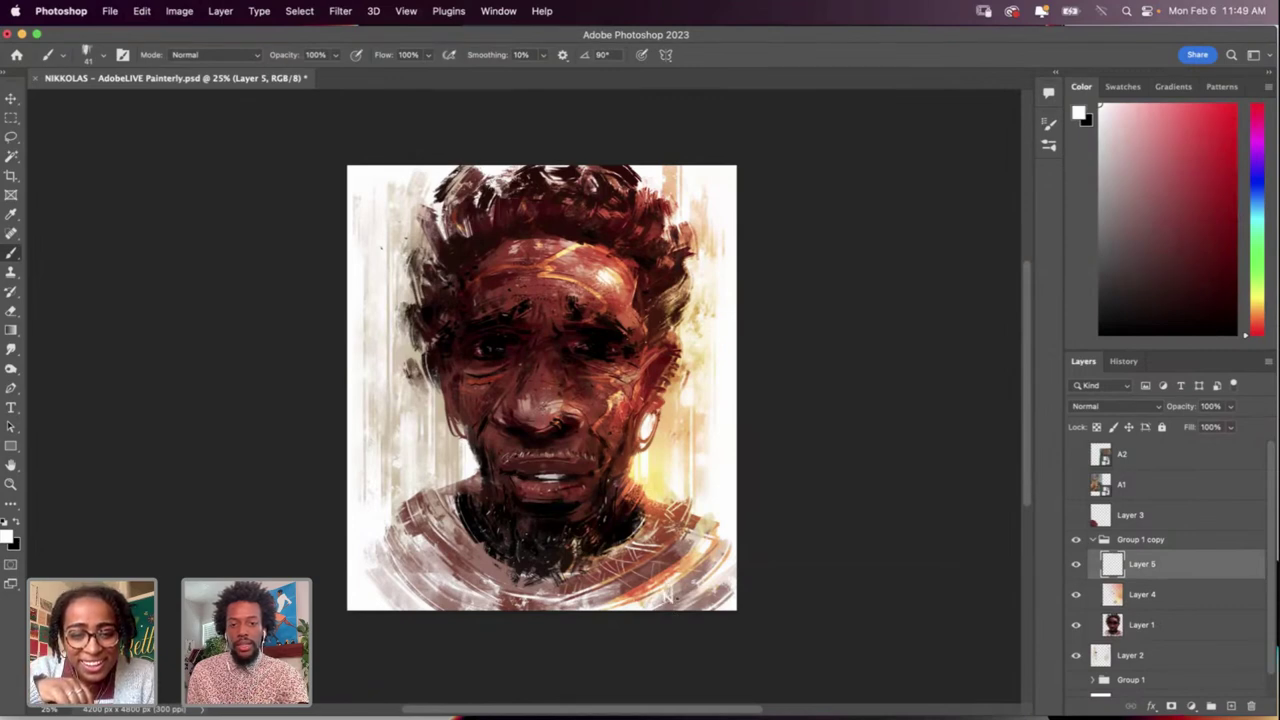
key("super+z")
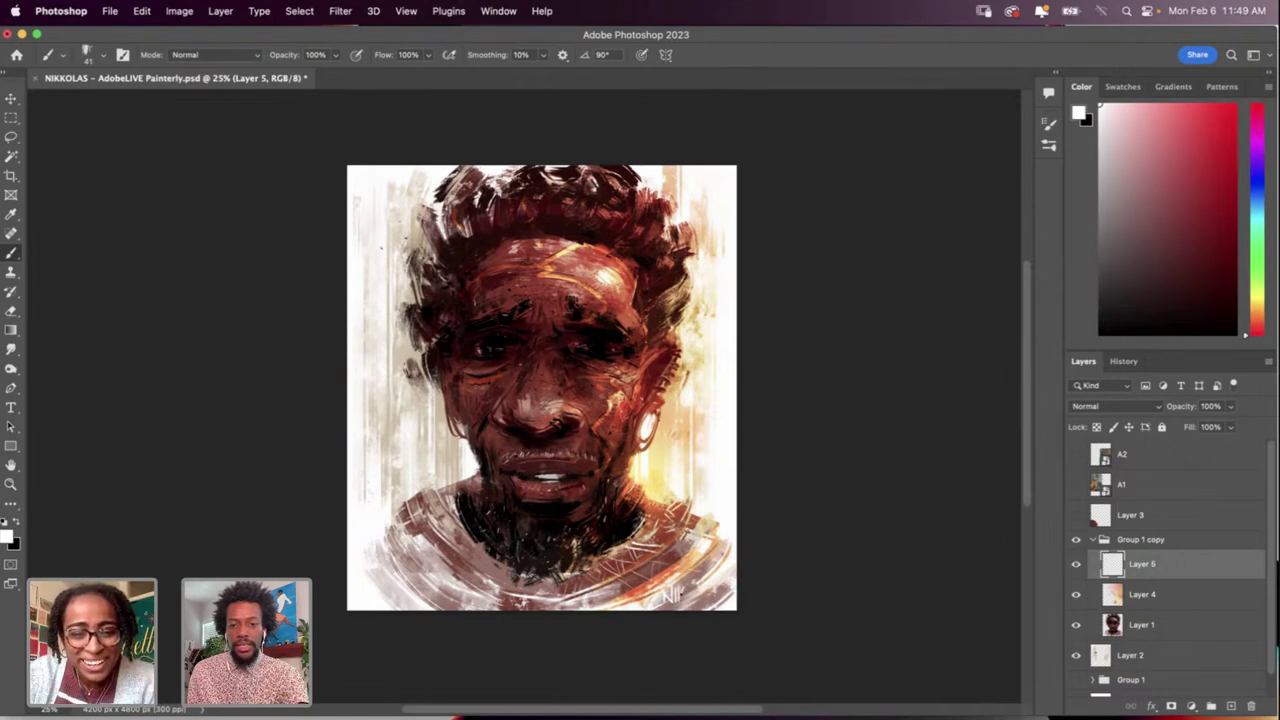
key("super+z")
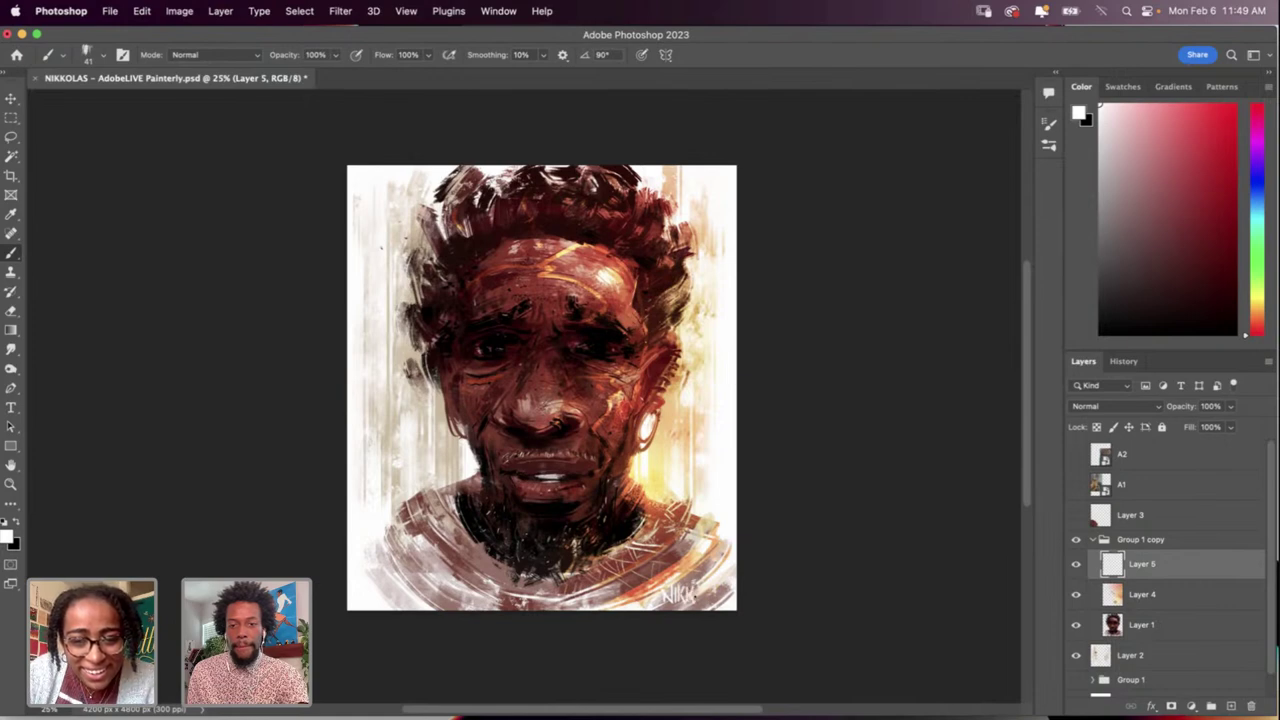
mouse_move(698, 590)
left_mouse_down()
mouse_move(701, 605)
mouse_move(717, 604)
left_mouse_up()
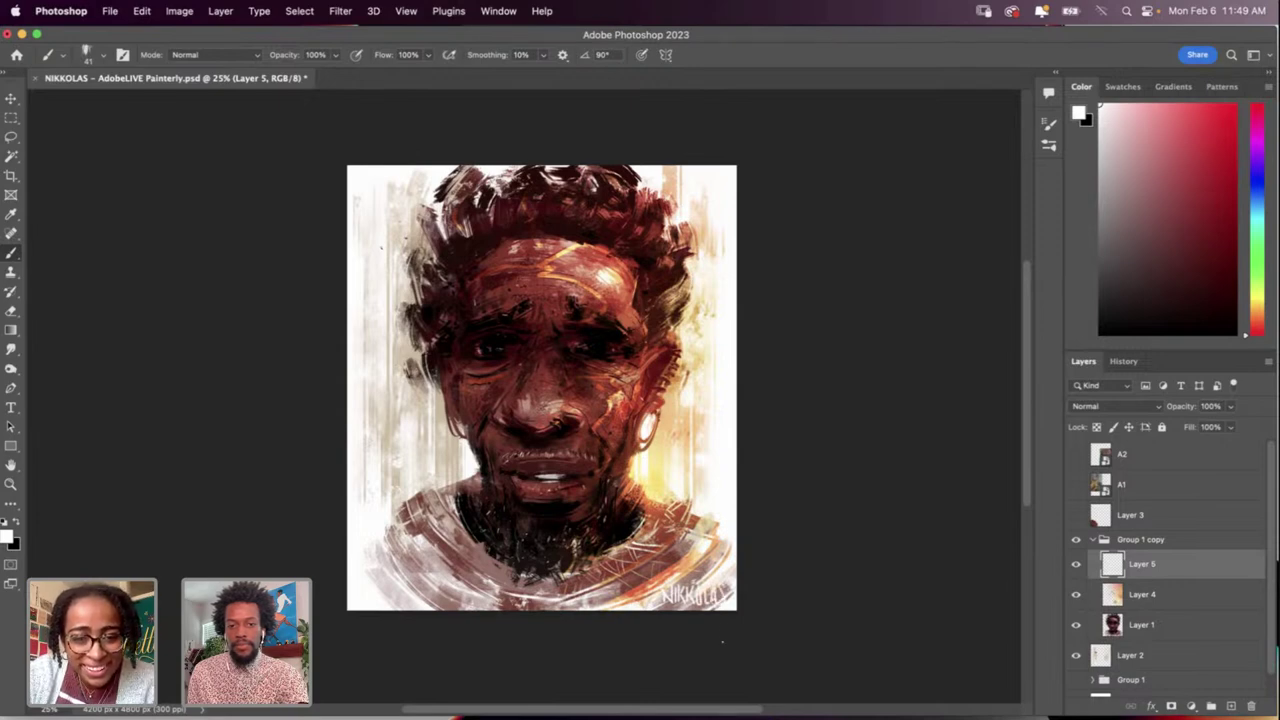
Step: Sample a pale pinkish grey from the shirt and paint with a 175 px brush around the signature area on Layer 2
left_click(1153, 660)
key("i")
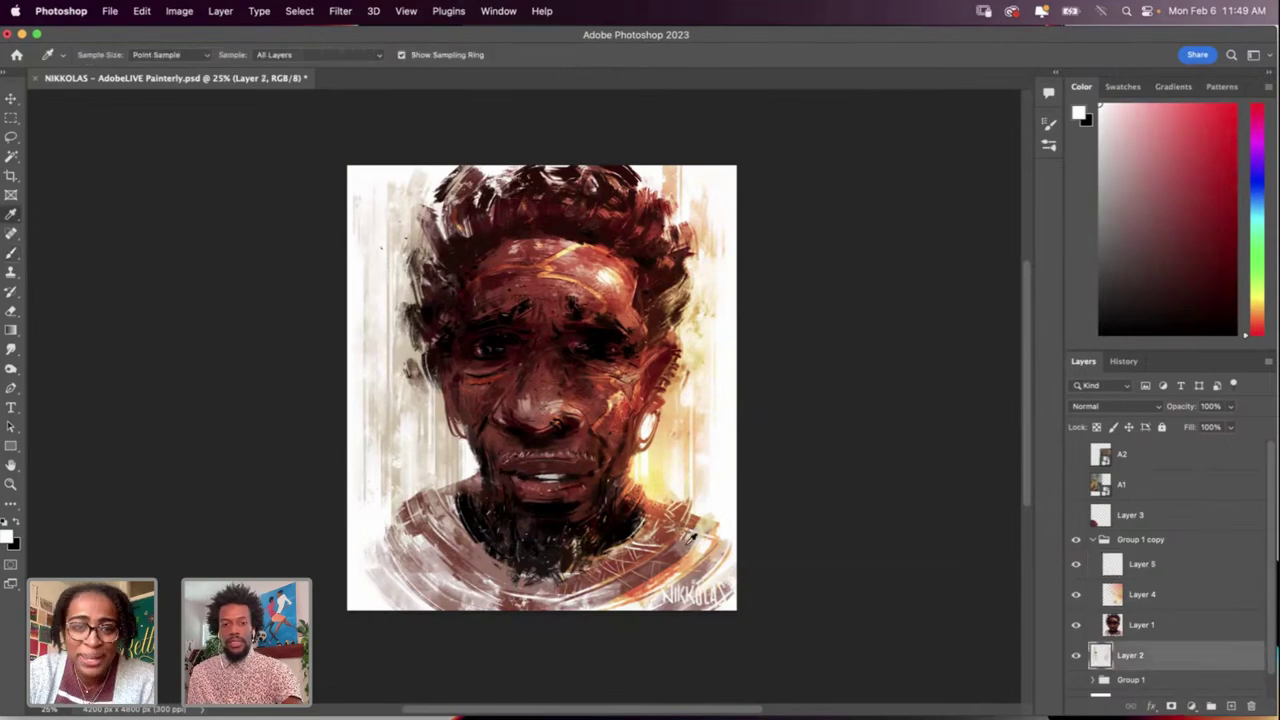
left_click(690, 604)
key("b")
right_click(710, 600)
left_click(850, 450)
left_click(656, 555)
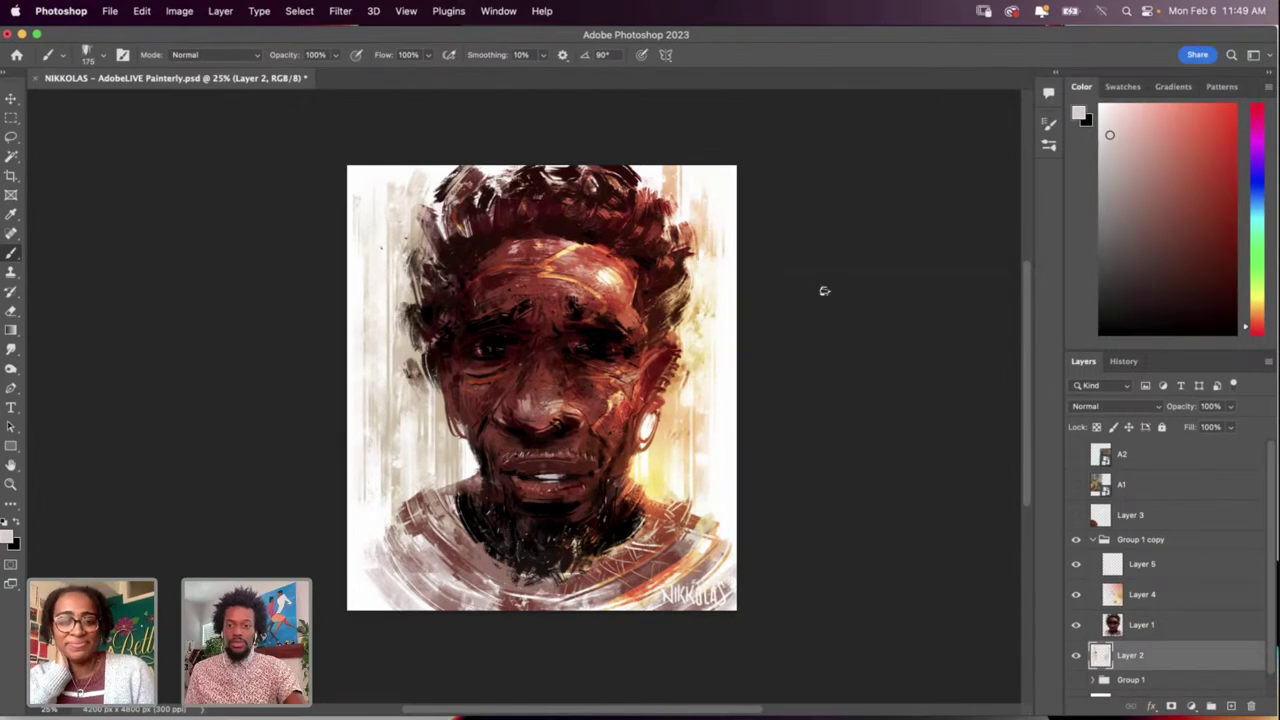
Step: Switch to a near-black colour and paint fine 31 px strokes around the beard and collar on Layer 1, undoing the last stroke
left_click(1146, 628)
key("i")
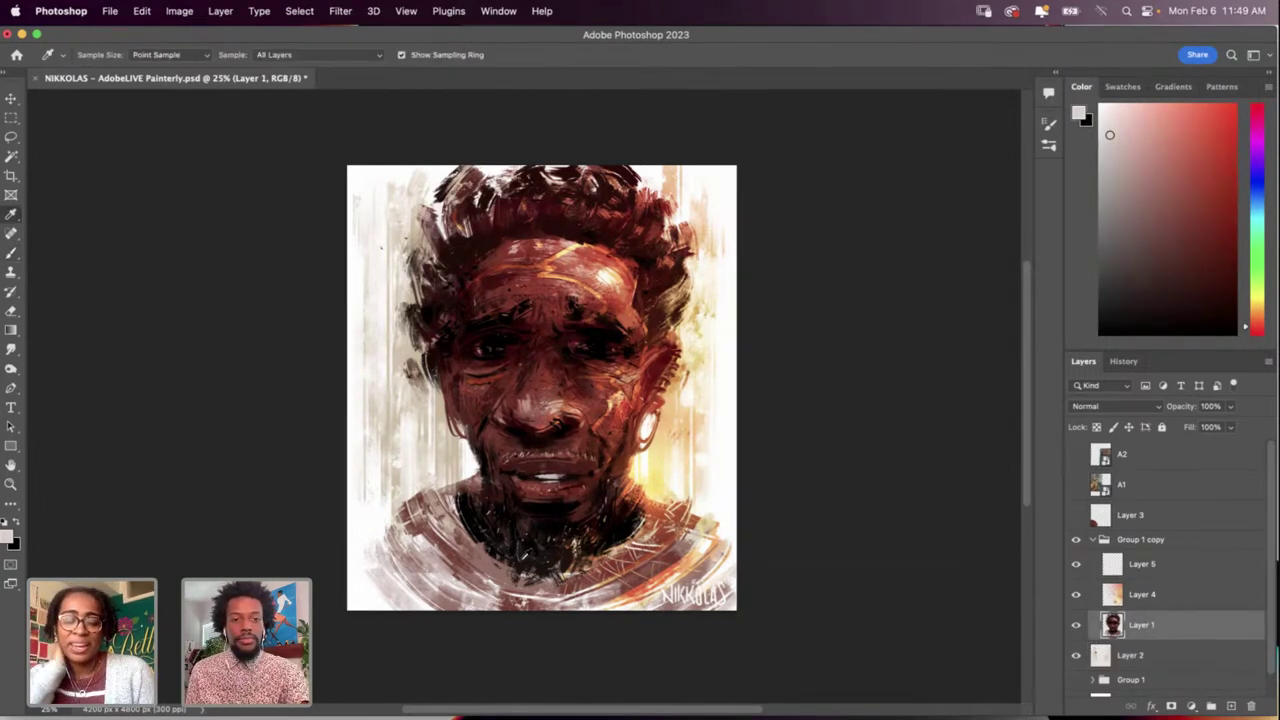
key("x")
key("b")
right_click(522, 552)
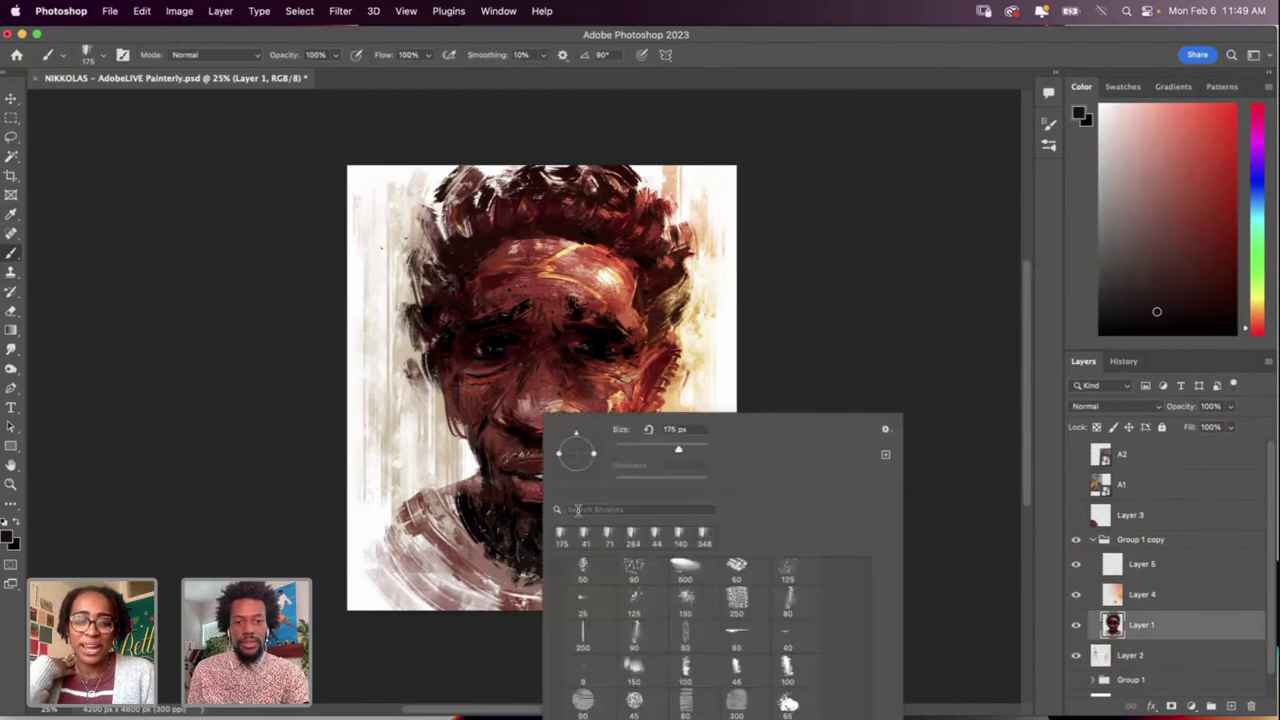
left_click(632, 448)
key("Return")
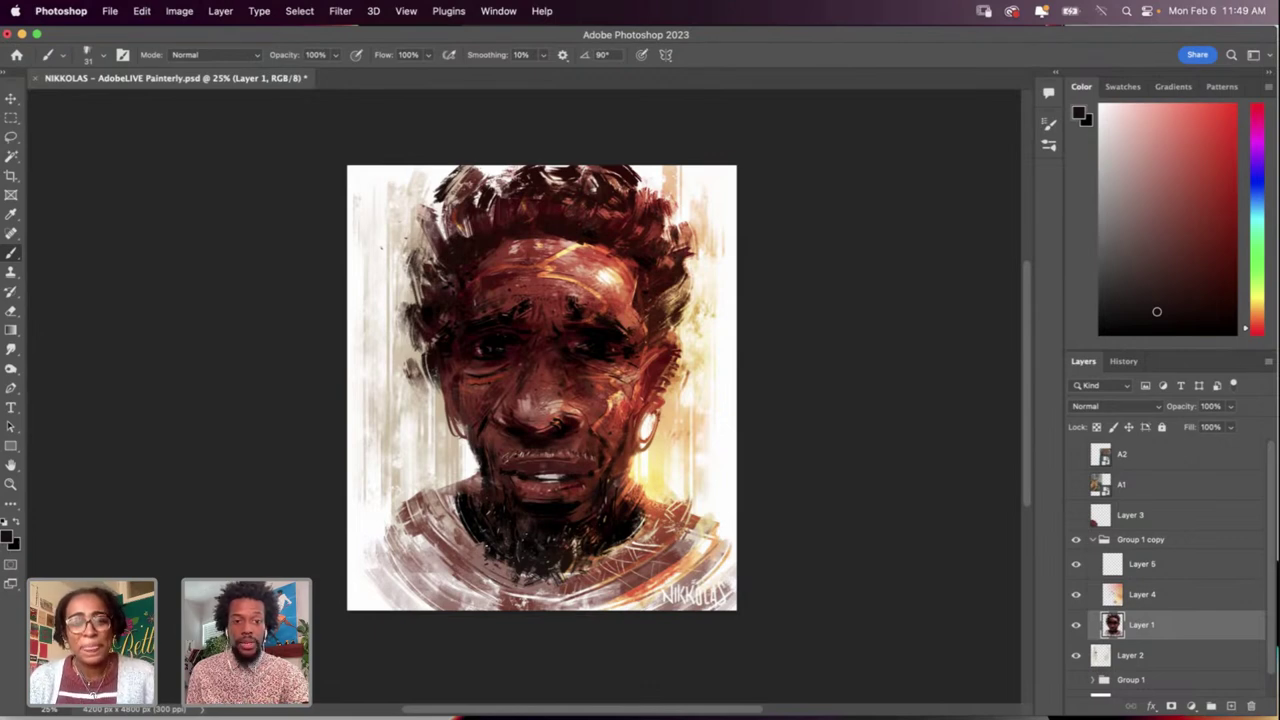
key("super+z")
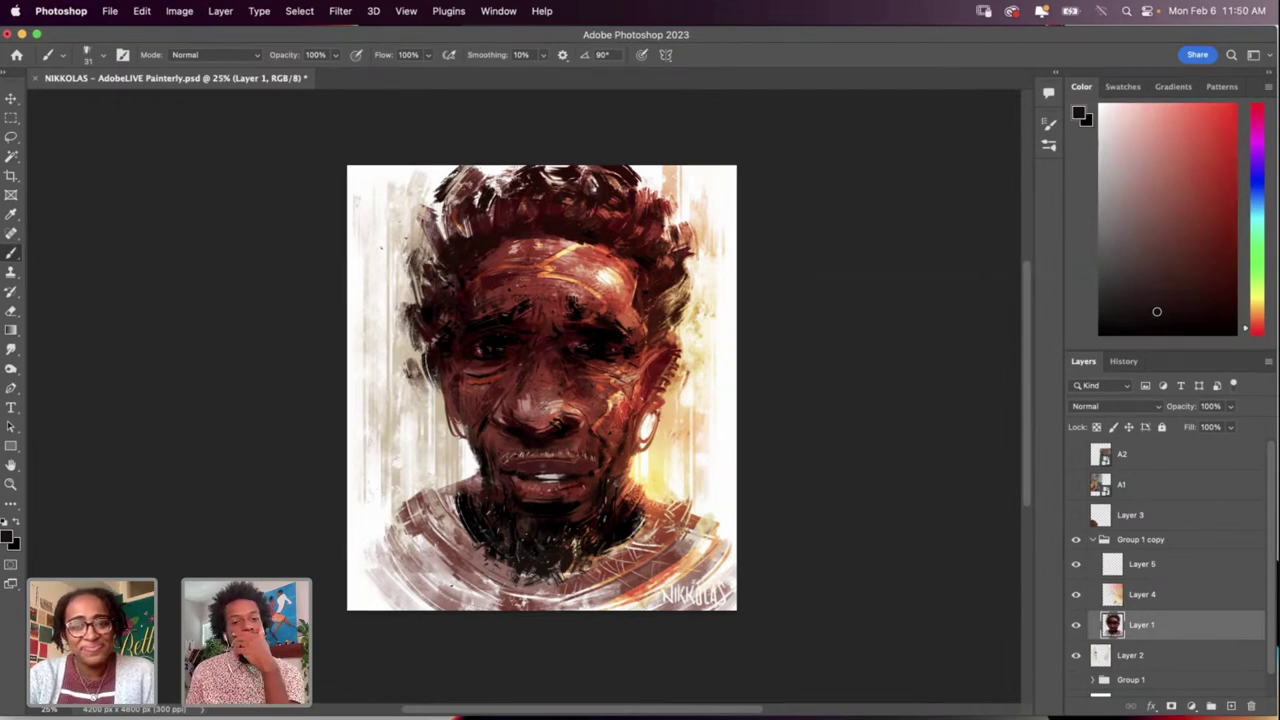
Step: Sample a dusty pink from the shirt and paint 198 px strokes over the collar beside the beard on Layer 1
key("i")
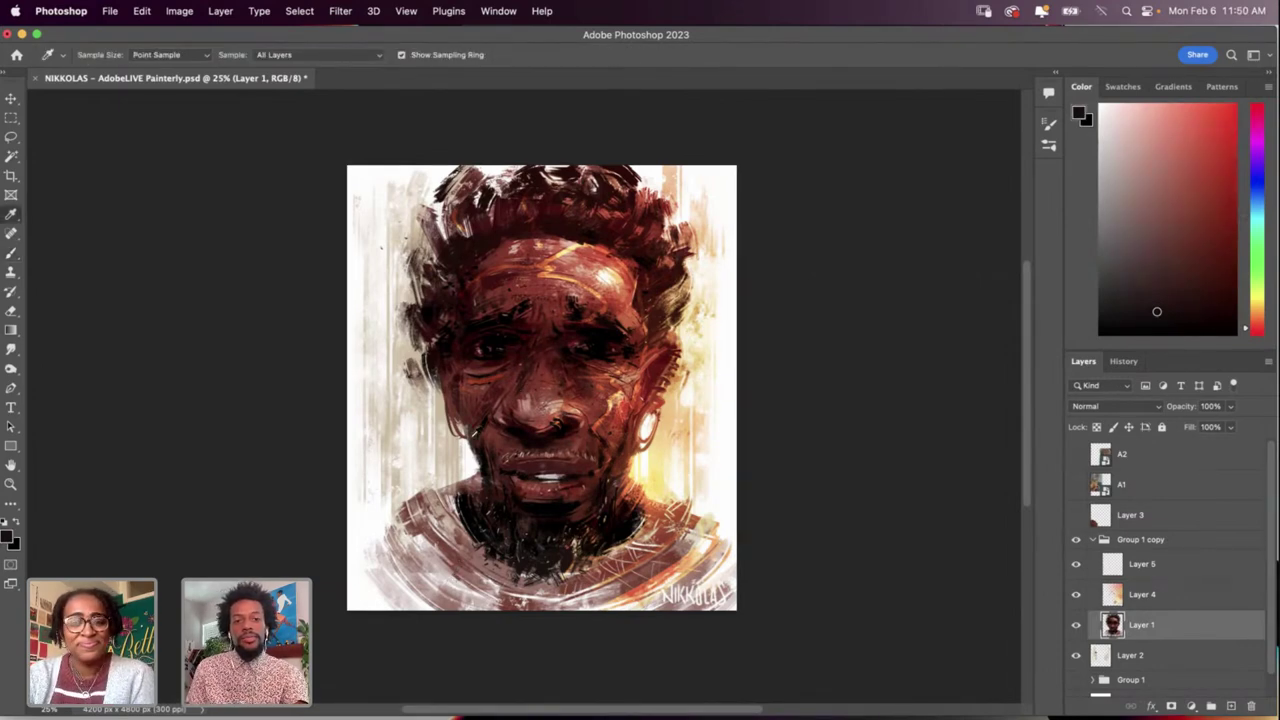
left_click(473, 486)
left_click(471, 492)
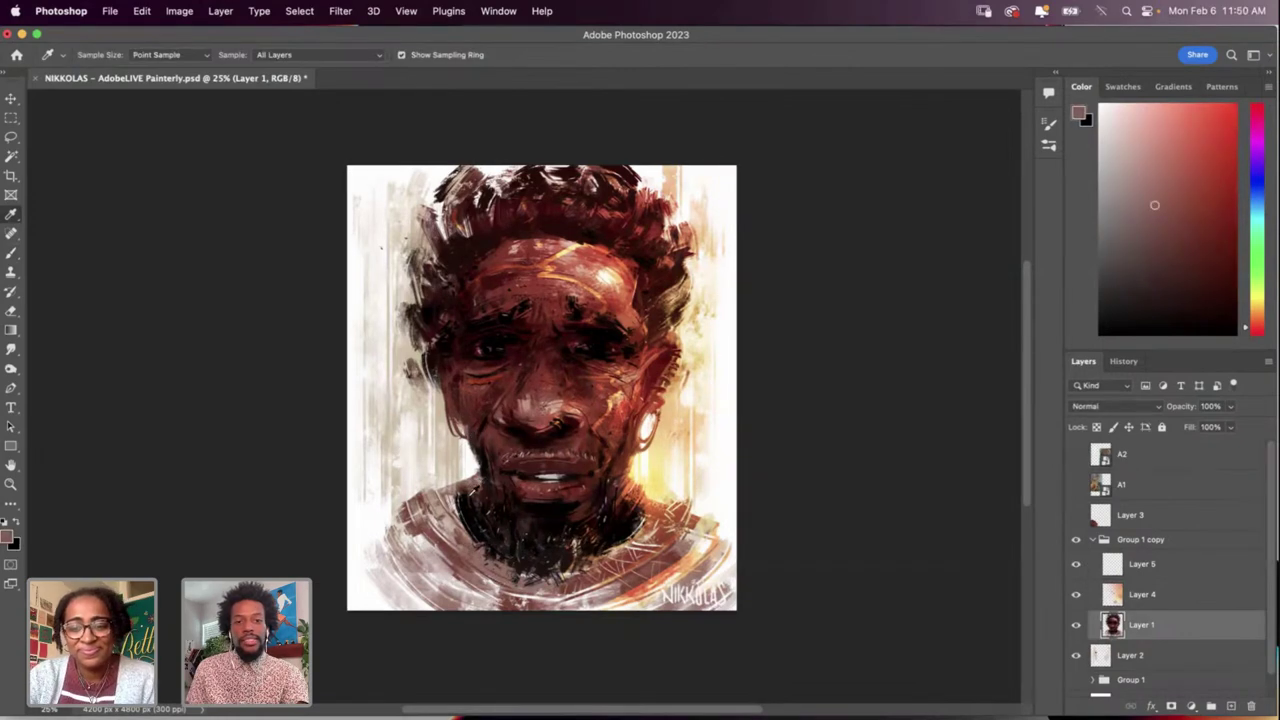
left_click(453, 528)
key("b")
right_click(460, 508)
left_click(607, 446)
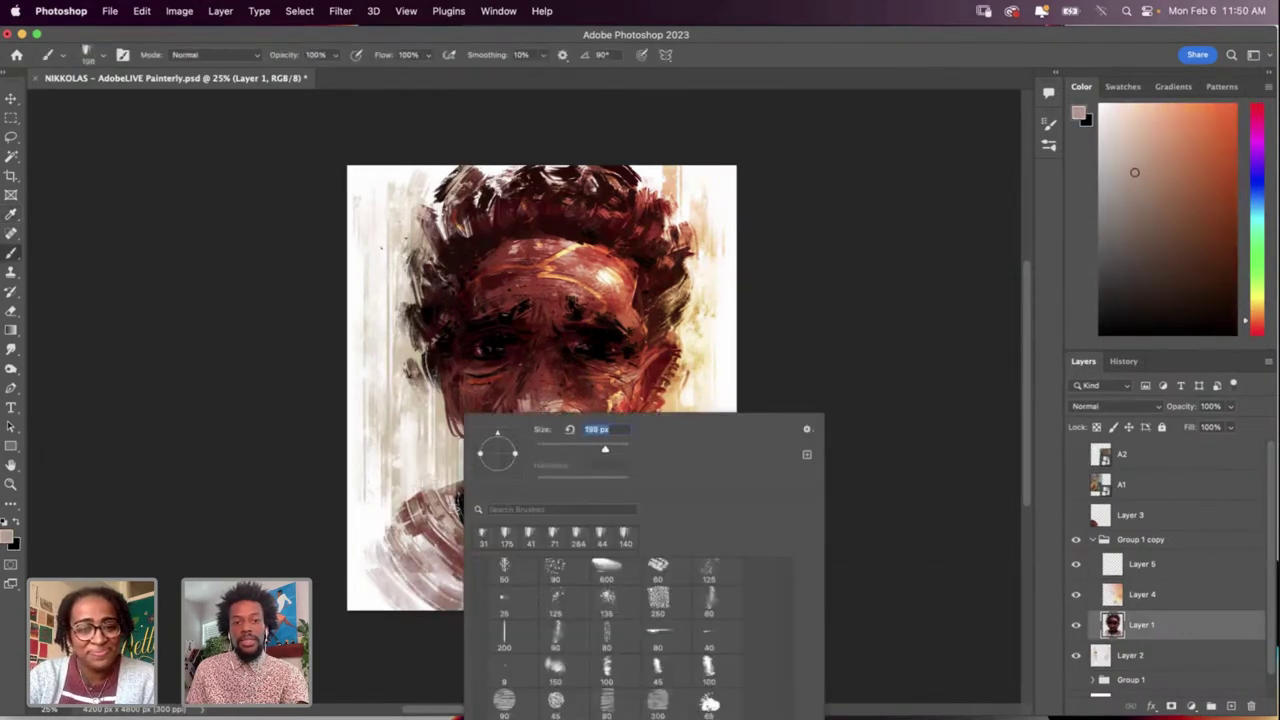
left_click(455, 509)
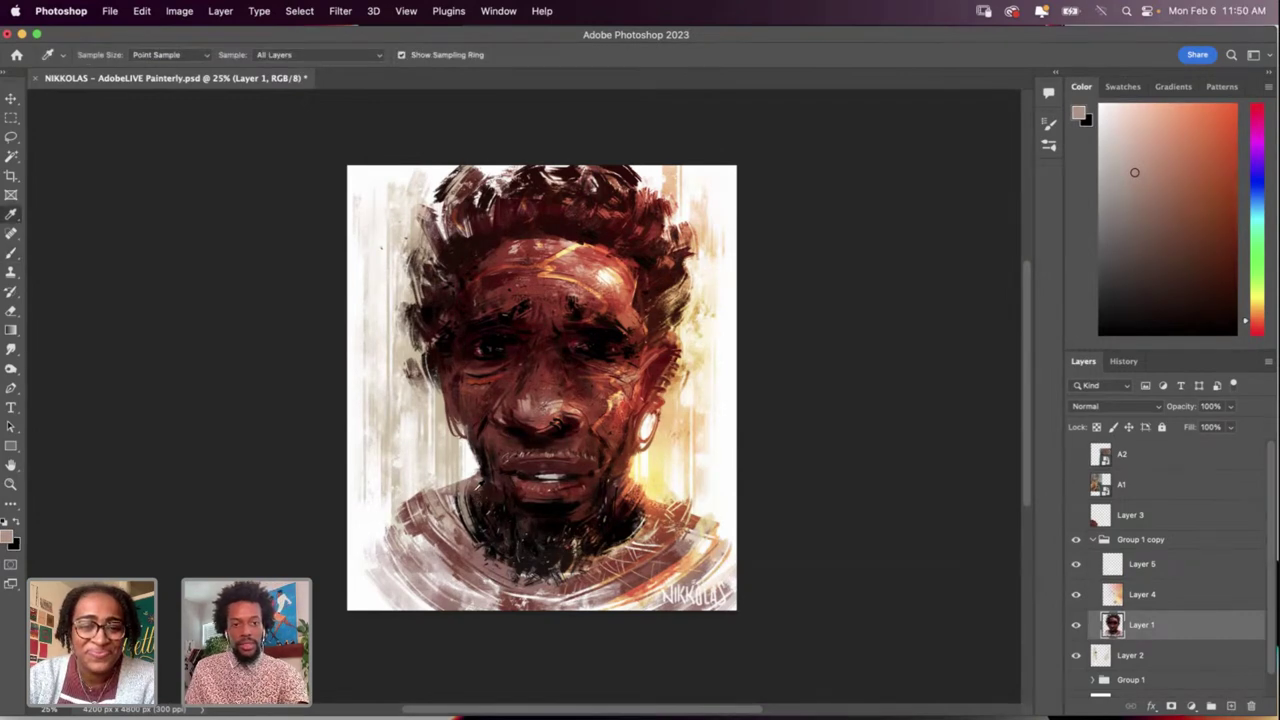
Step: Rework the collar on Layer 1 with a sampled dark red-brown, and dusty pink strokes from a 412 px brush
left_click(476, 498, "alt")
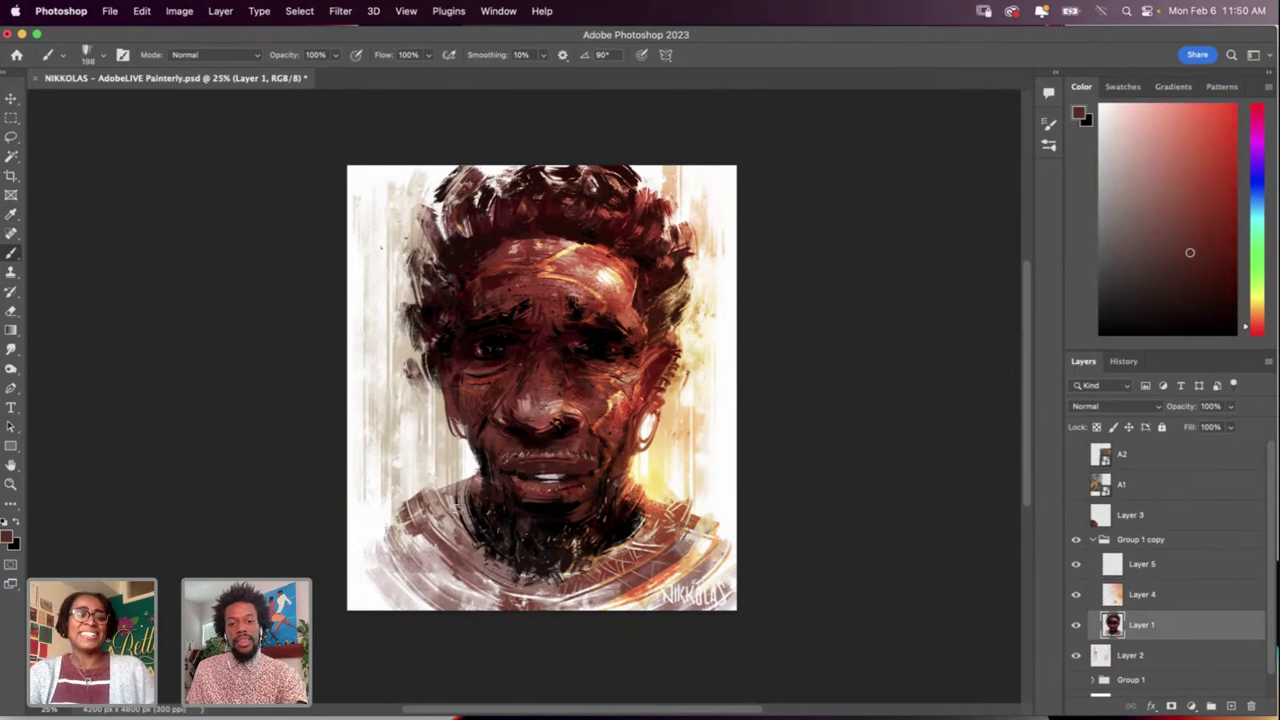
left_click(454, 481, "alt")
right_click(460, 493)
left_click_drag(620, 450, 630, 450)
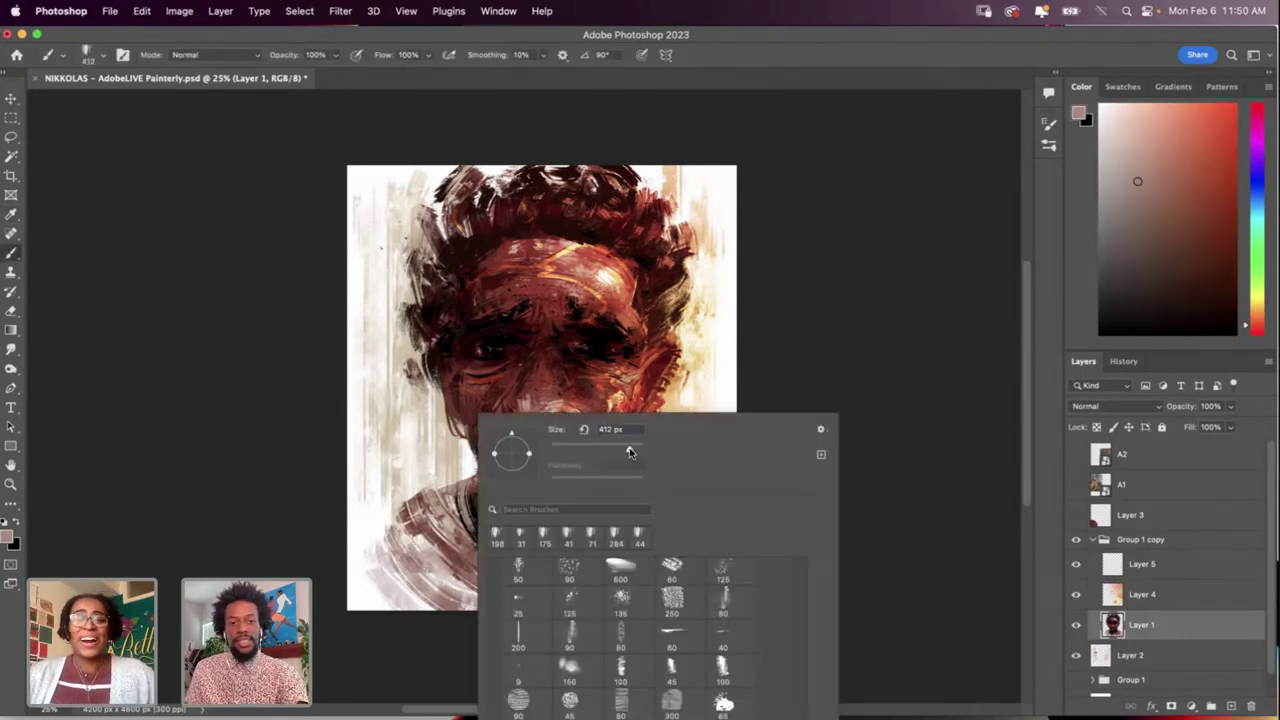
left_click(460, 500)
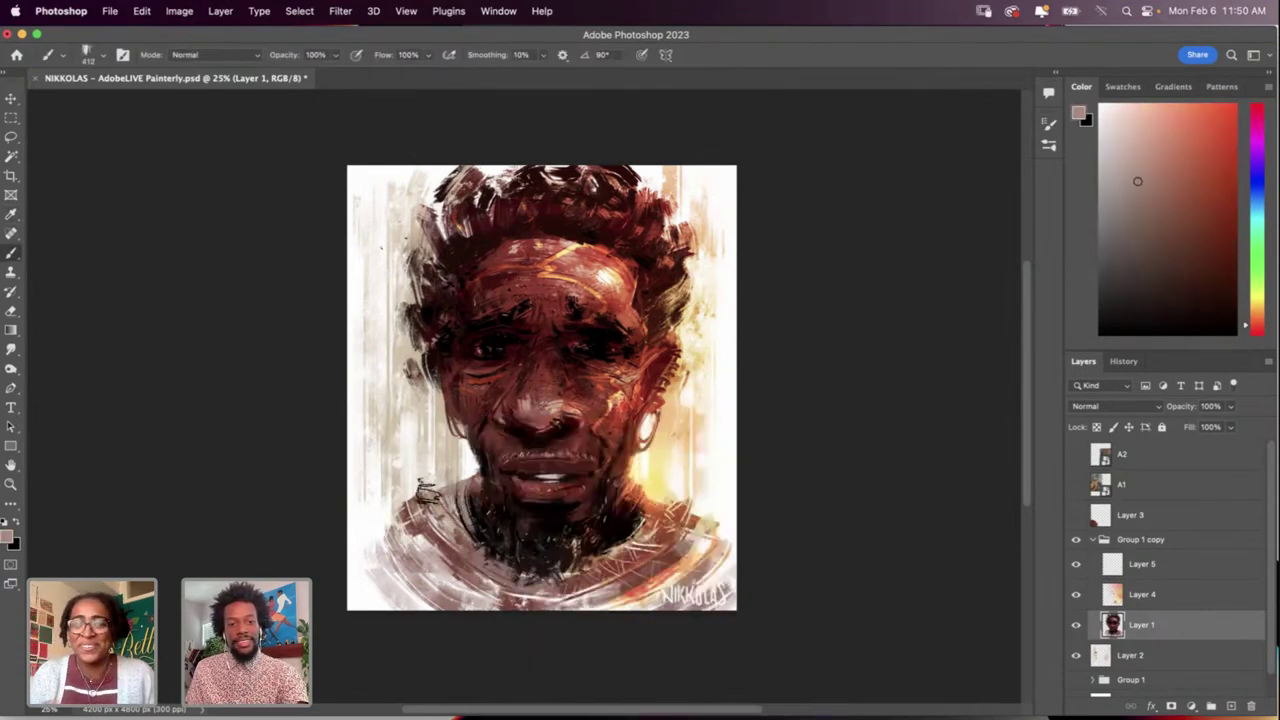
Step: Try broad dusty-pink strokes across both sides of the shirt on Layer 1, undo the unwanted ones and save the document
key("super+z")
left_click_drag(394, 517, 450, 604)
key("super+z")
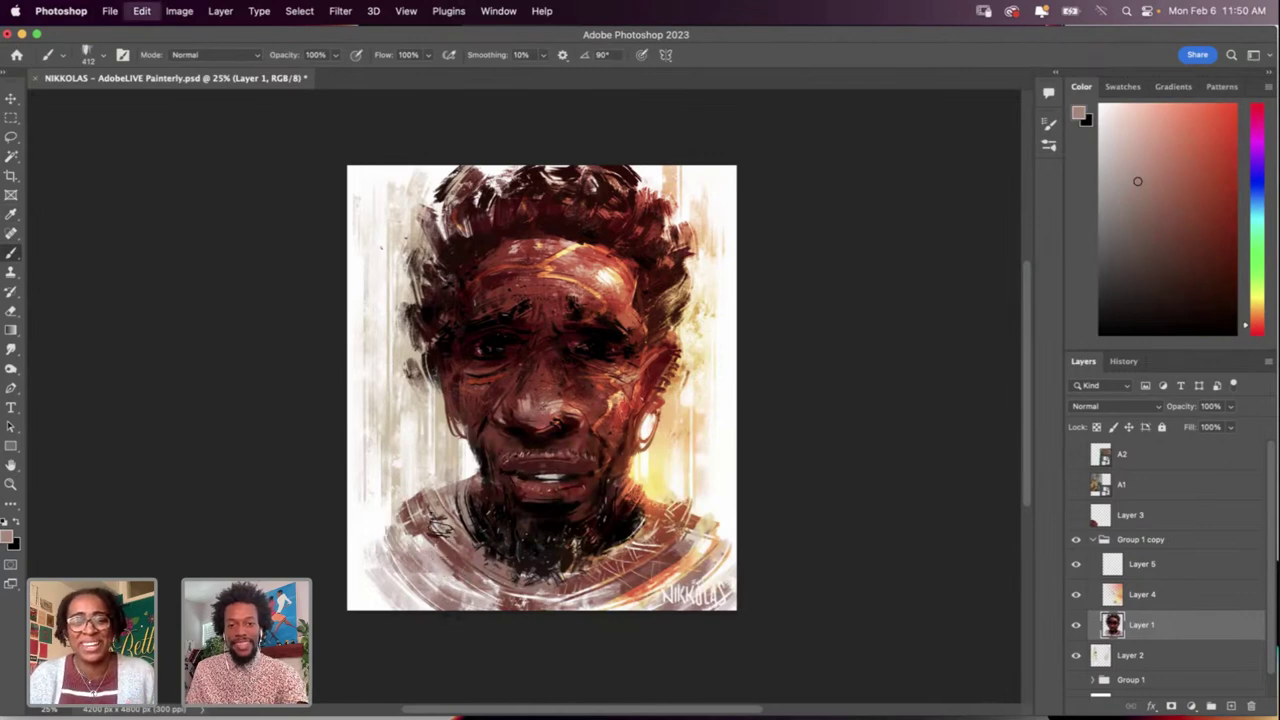
key("super+z")
mouse_move(719, 523)
left_mouse_down()
mouse_move(710, 572)
mouse_move(726, 550)
mouse_move(687, 612)
mouse_move(726, 553)
mouse_move(703, 587)
left_mouse_up()
key("super+z")
key("super+z")
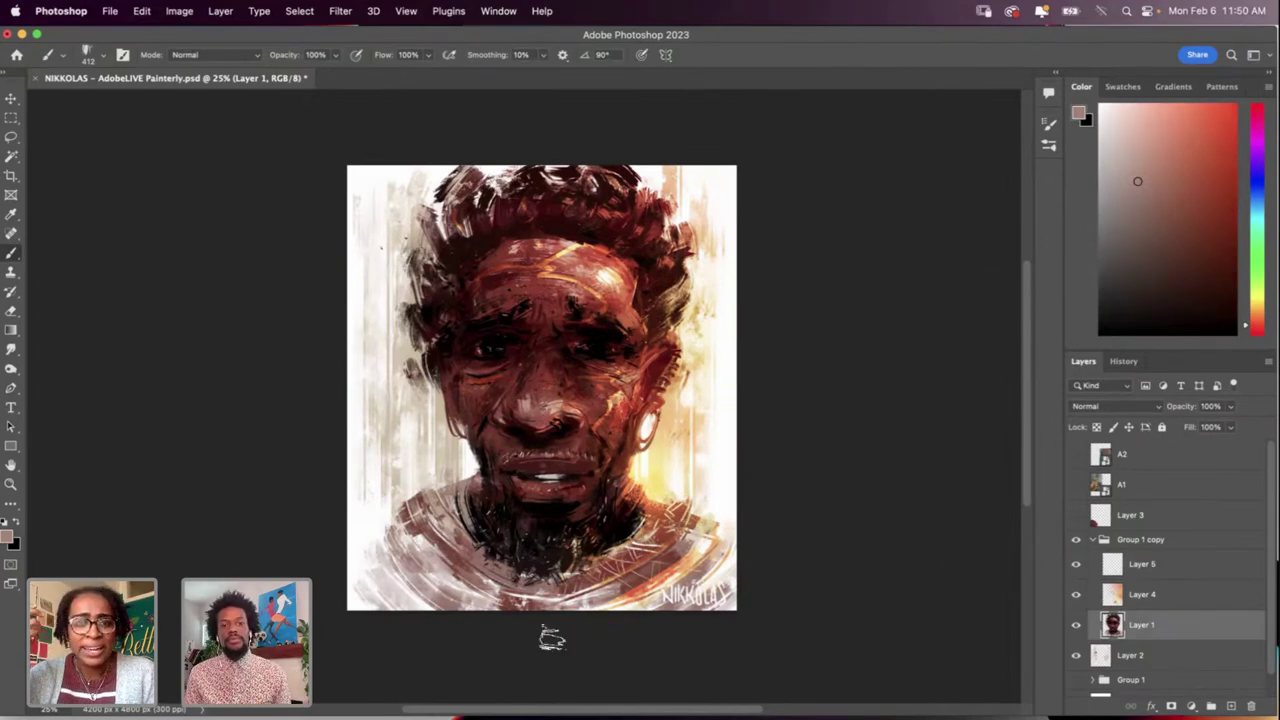
key("super+s")
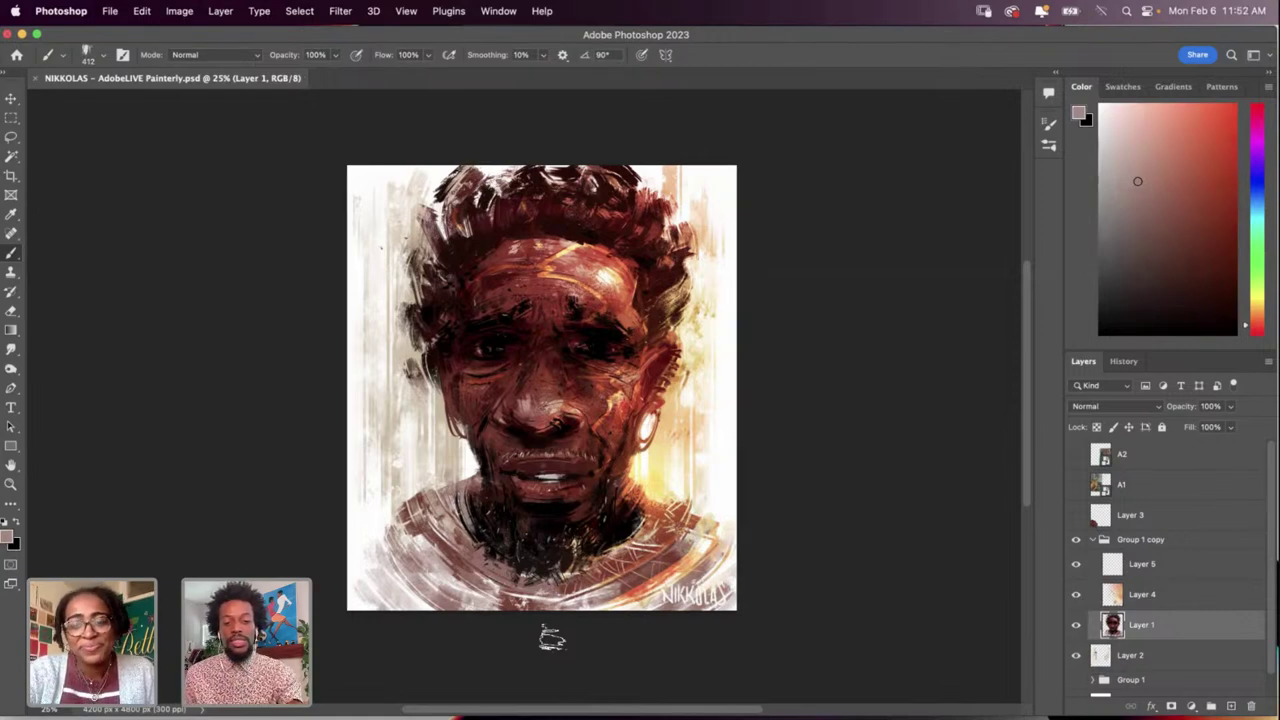
Step: Show the paint-texture reference layers A1 and A2 for a look and hide them again
left_click(1076, 455)
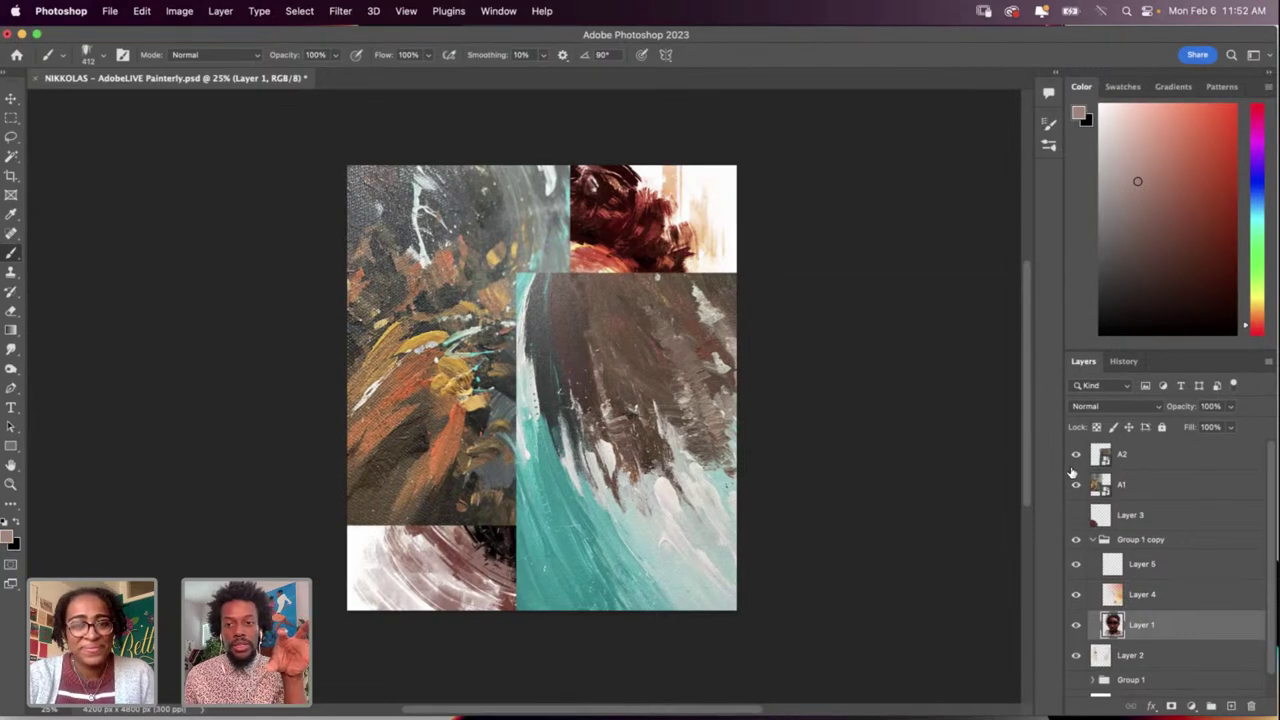
left_click_drag(1076, 455, 1074, 487)
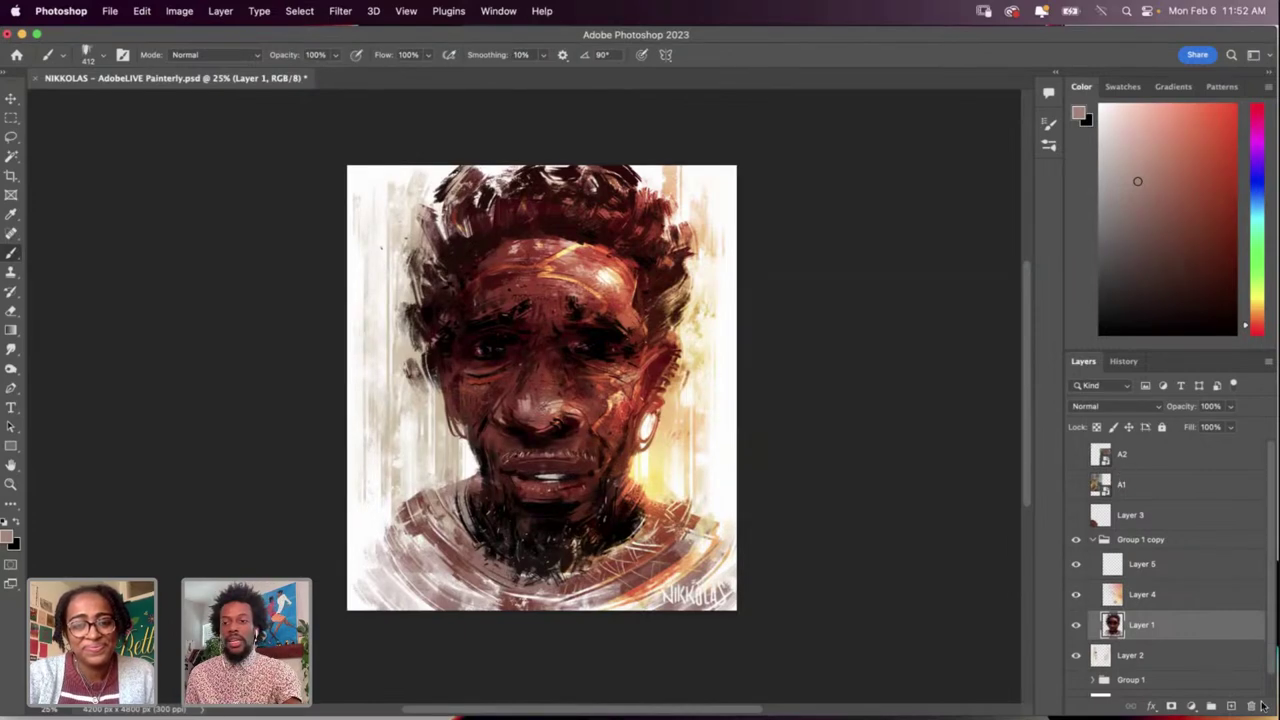
Step: Add a new layer at the top of Group 1 copy and block in a dark maroon silhouette of the head and shoulders
left_click(1168, 541)
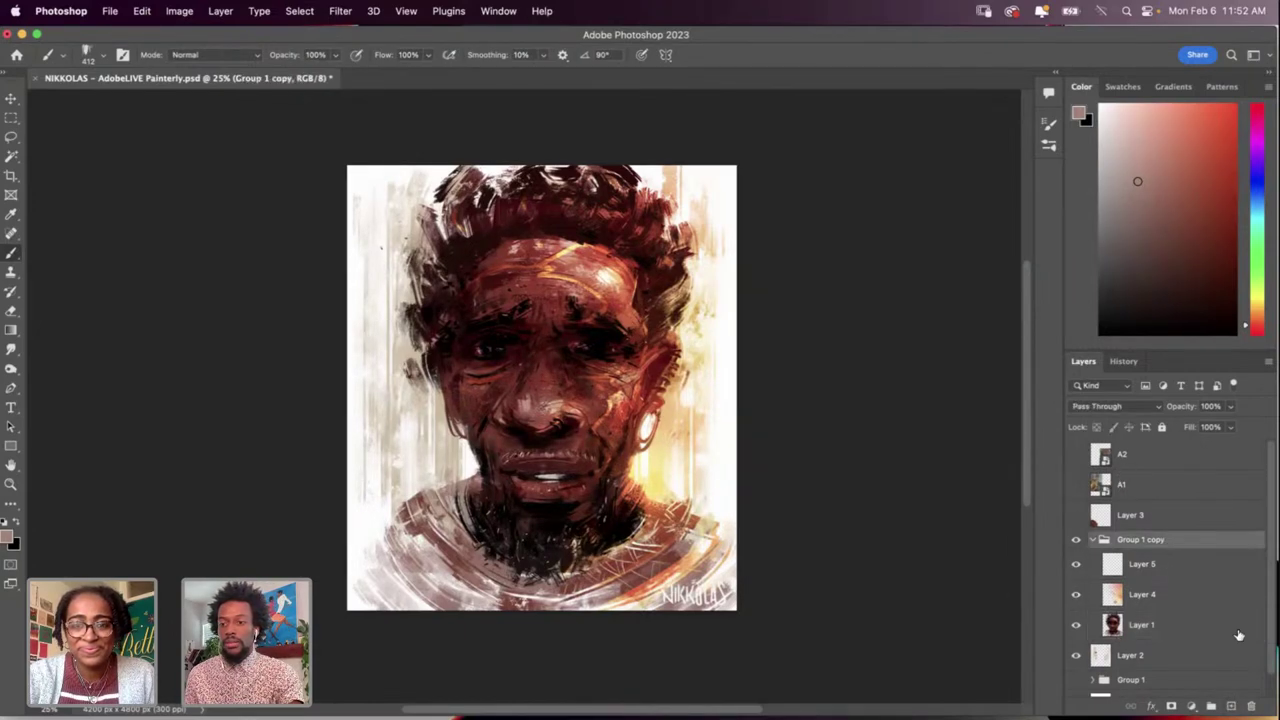
left_click(1231, 706)
key("i")
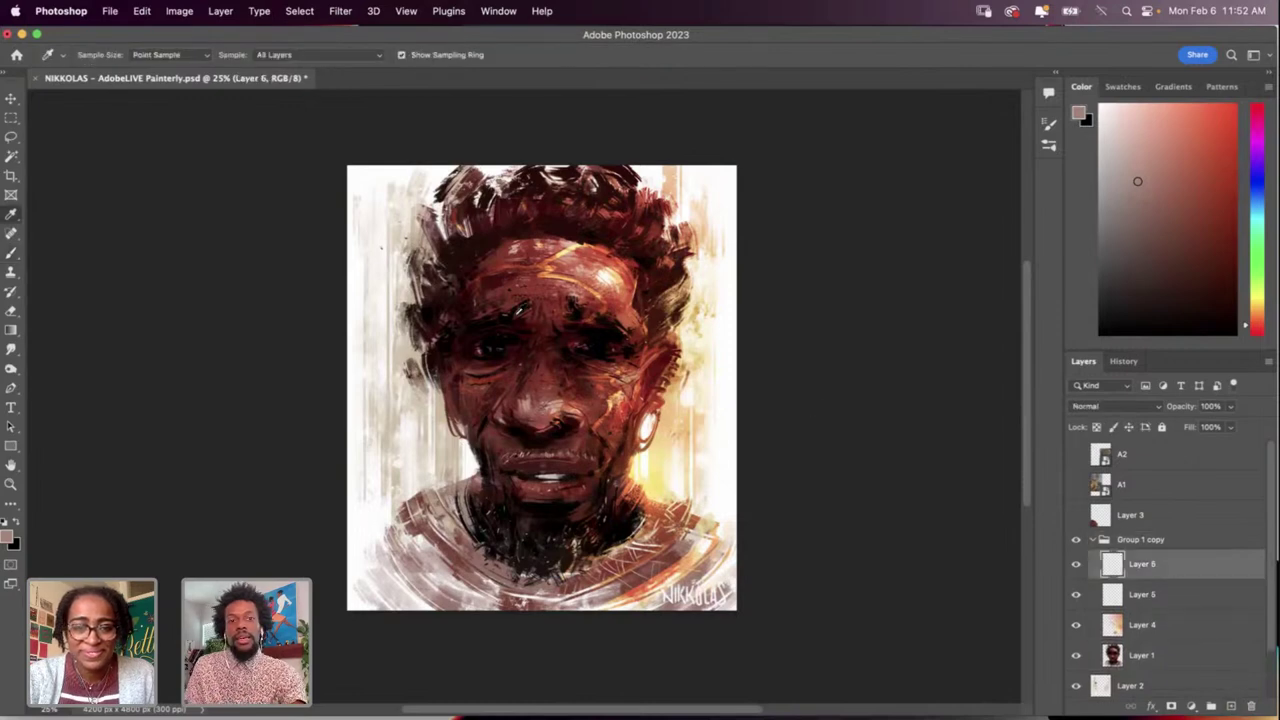
left_click(458, 338, "alt")
right_click(489, 342)
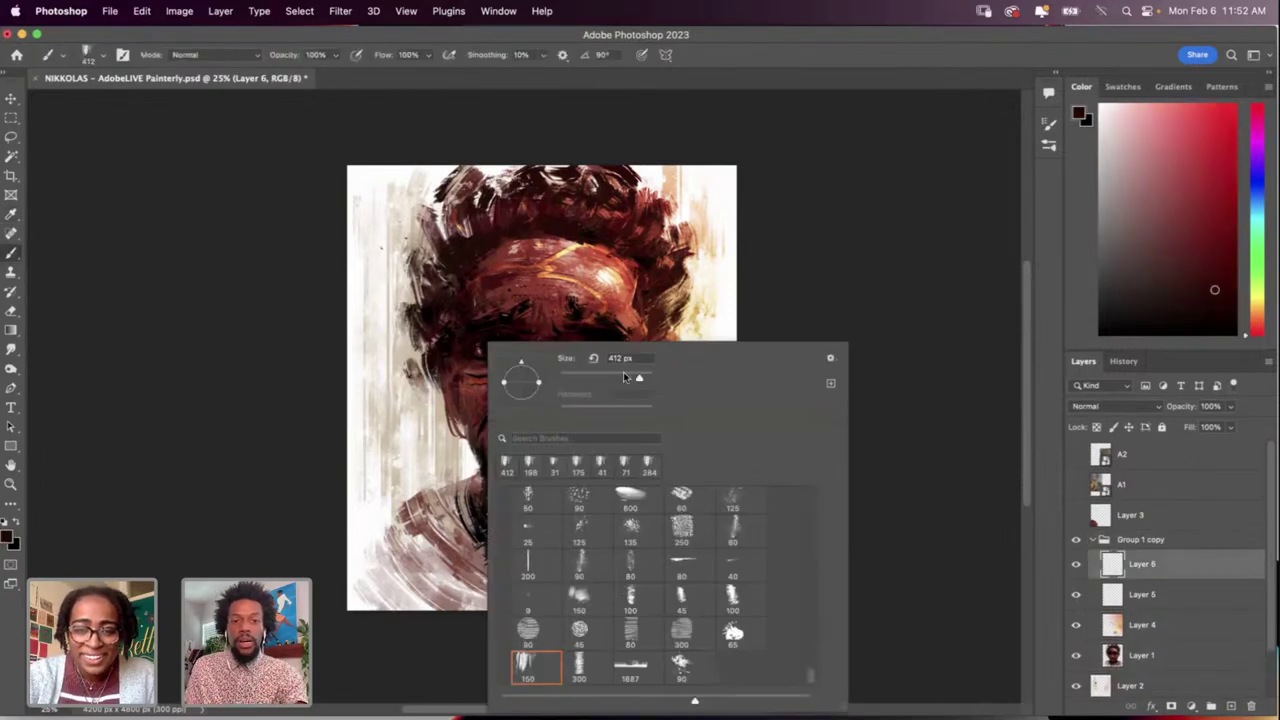
mouse_move(530, 312)
left_mouse_down()
mouse_move(474, 396)
mouse_move(513, 283)
mouse_move(540, 437)
mouse_move(523, 497)
mouse_move(532, 518)
mouse_move(530, 322)
mouse_move(595, 302)
mouse_move(590, 452)
mouse_move(583, 437)
mouse_move(594, 453)
mouse_move(571, 295)
mouse_move(623, 340)
mouse_move(557, 478)
mouse_move(529, 310)
mouse_move(516, 311)
mouse_move(493, 366)
mouse_move(455, 346)
mouse_move(437, 415)
mouse_move(504, 367)
mouse_move(556, 460)
mouse_move(603, 465)
mouse_move(568, 490)
mouse_move(572, 328)
mouse_move(453, 306)
mouse_move(583, 483)
mouse_move(640, 302)
mouse_move(469, 273)
mouse_move(565, 497)
mouse_move(518, 458)
mouse_move(600, 438)
mouse_move(625, 340)
mouse_move(551, 251)
mouse_move(672, 404)
mouse_move(587, 453)
mouse_move(603, 400)
mouse_move(496, 250)
mouse_move(669, 275)
mouse_move(503, 243)
mouse_move(637, 235)
mouse_move(455, 212)
mouse_move(601, 183)
mouse_move(660, 258)
mouse_move(682, 245)
mouse_move(657, 360)
mouse_move(465, 345)
mouse_move(427, 358)
mouse_move(445, 402)
mouse_move(571, 470)
mouse_move(533, 522)
mouse_move(599, 496)
mouse_move(541, 538)
left_mouse_up()
mouse_move(437, 492)
left_mouse_down()
mouse_move(680, 490)
mouse_move(441, 514)
mouse_move(437, 459)
mouse_move(412, 487)
mouse_move(425, 420)
mouse_move(452, 462)
left_mouse_up()
Step: Trim the silhouette's hair, ear and shoulder edges with a 492 px eraser and fill its chest with dark maroon on Layer 6
key("e")
mouse_move(408, 406)
left_mouse_down()
mouse_move(429, 454)
mouse_move(392, 386)
mouse_move(392, 403)
left_mouse_up()
left_click_drag(440, 188, 460, 180)
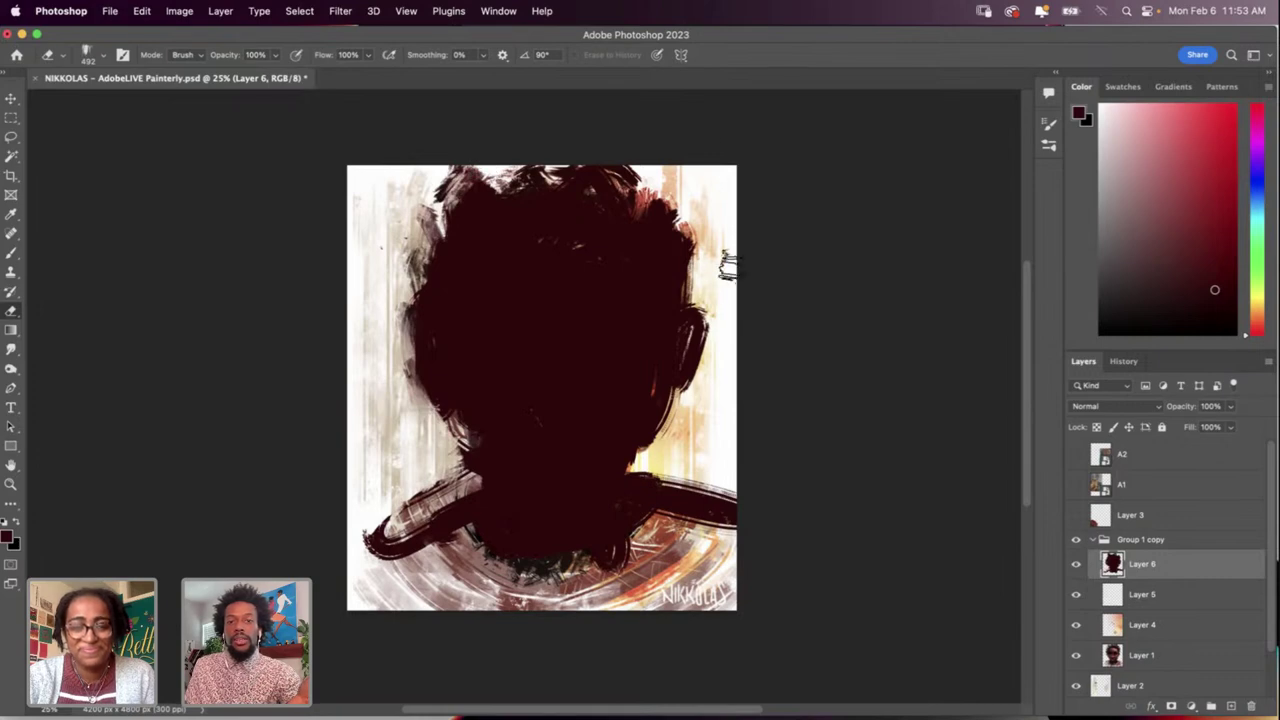
mouse_move(706, 345)
left_mouse_down()
mouse_move(687, 403)
mouse_move(739, 486)
mouse_move(726, 491)
mouse_move(750, 545)
left_mouse_up()
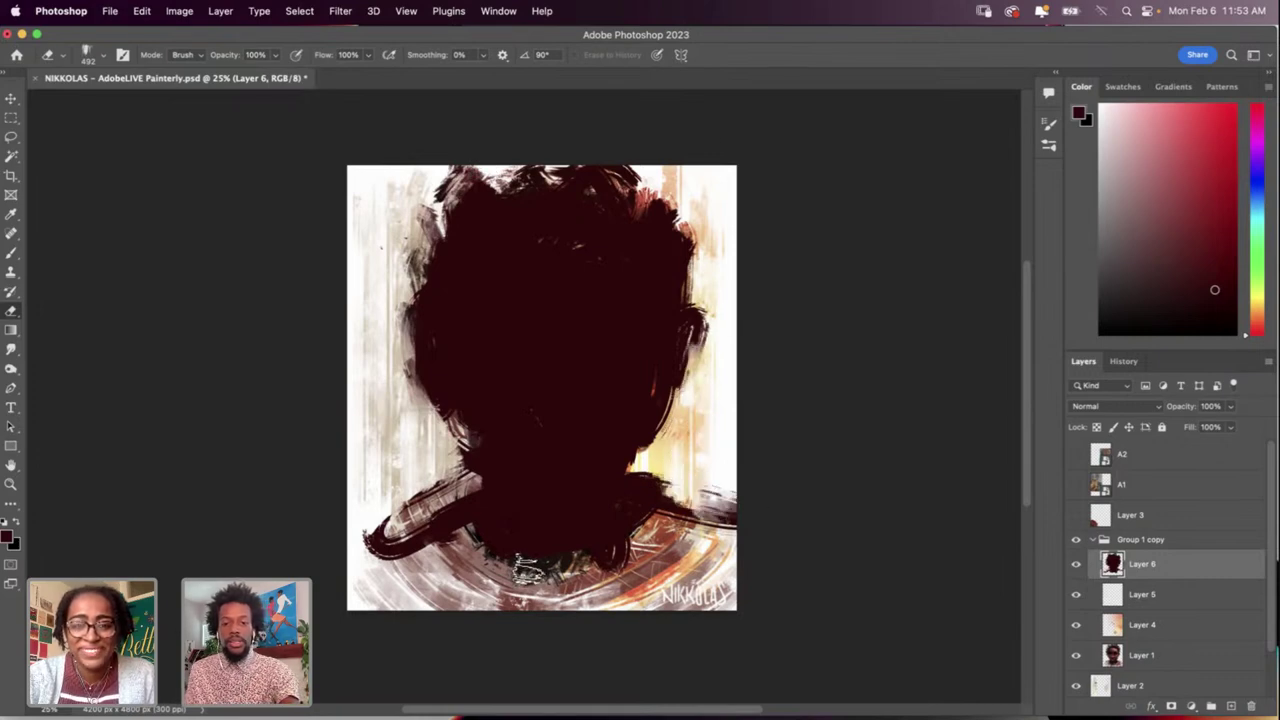
key("b")
mouse_move(600, 572)
left_mouse_down()
mouse_move(517, 548)
mouse_move(640, 560)
mouse_move(663, 531)
mouse_move(474, 571)
mouse_move(608, 575)
left_mouse_up()
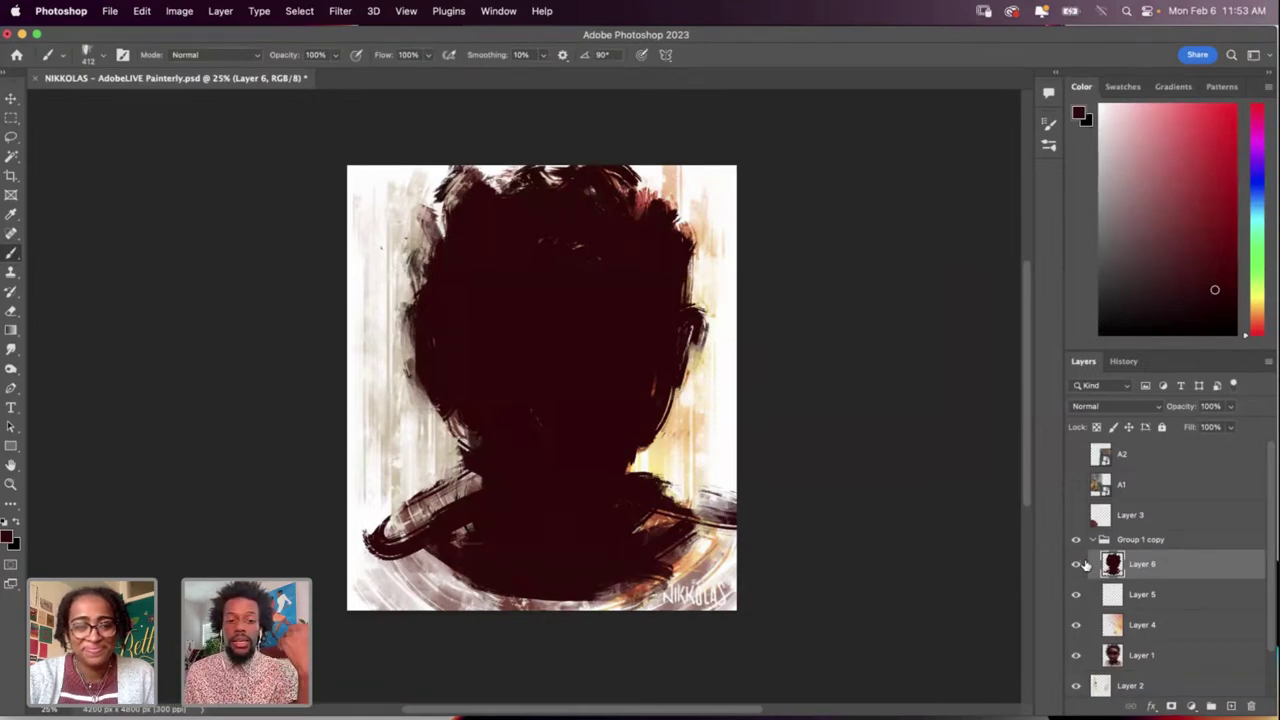
Step: Block in darker shadow shapes for the neck, hair, eyes, nose and mouth inside the silhouette on Layer 6
key("o")
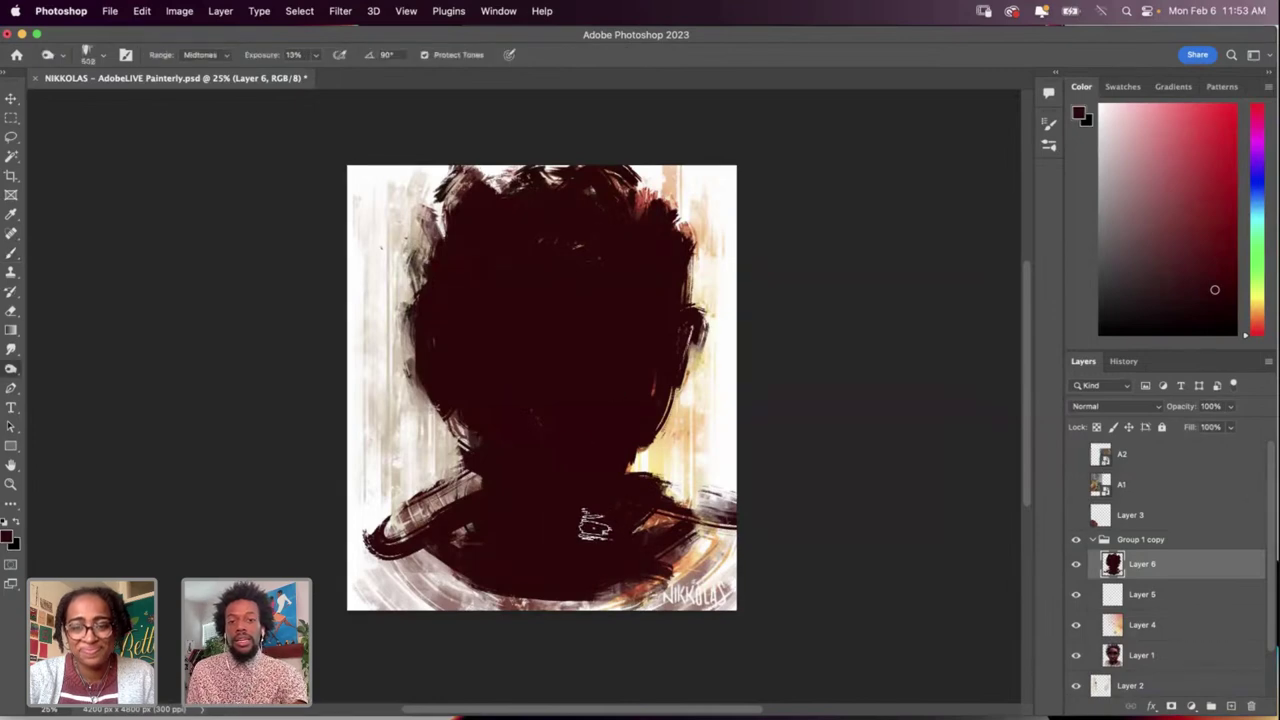
key("i")
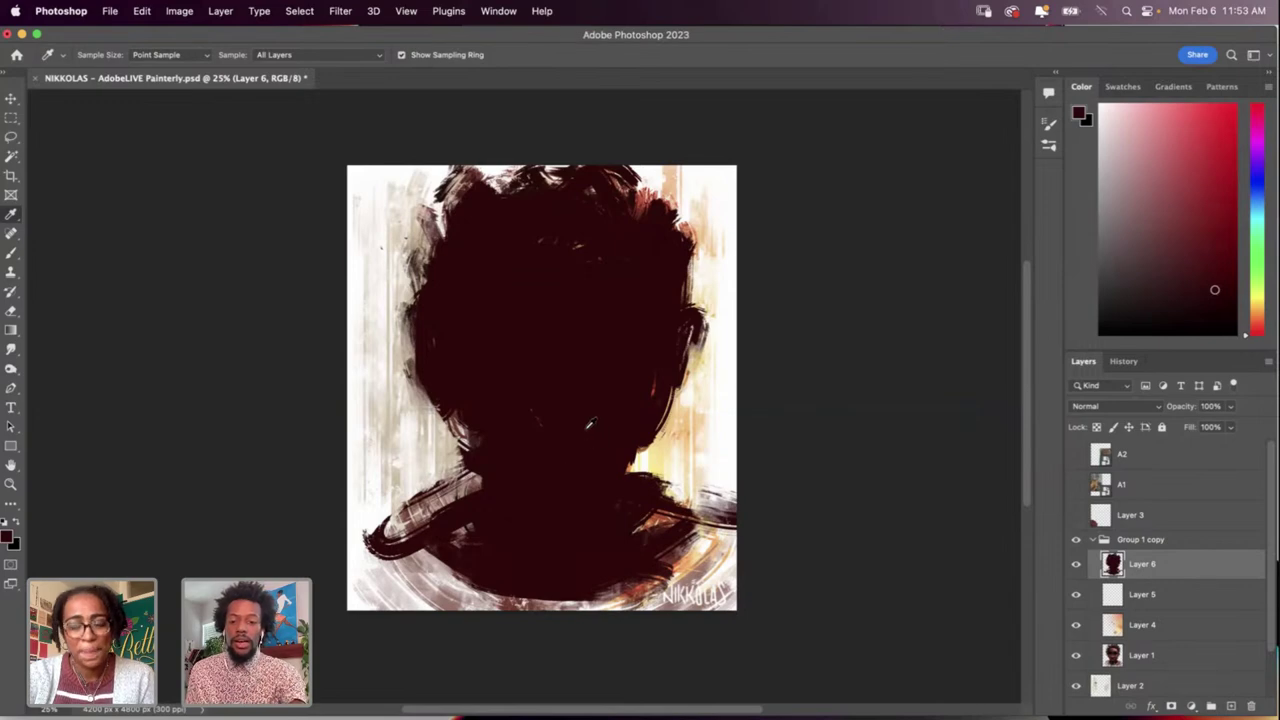
key("o")
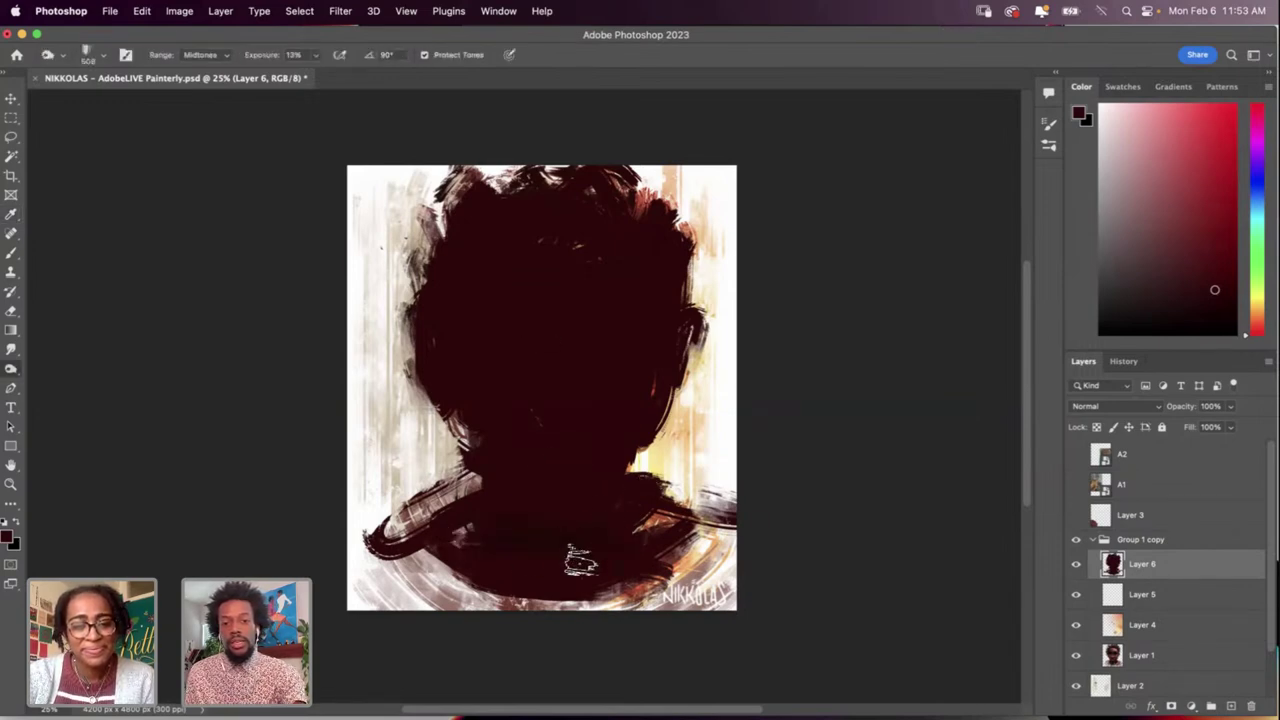
key("b")
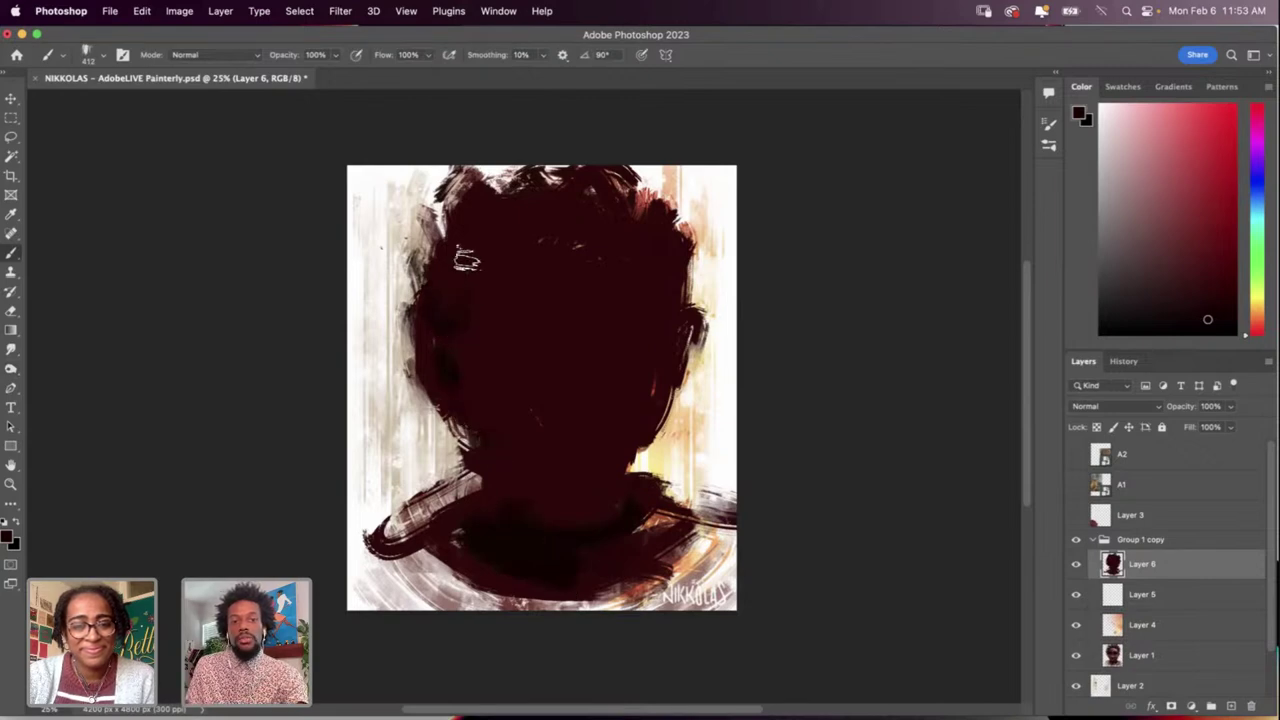
mouse_move(520, 346)
left_mouse_down()
mouse_move(625, 354)
mouse_move(461, 357)
mouse_move(627, 359)
left_mouse_up()
mouse_move(562, 444)
left_mouse_down()
mouse_move(541, 431)
mouse_move(584, 434)
left_mouse_up()
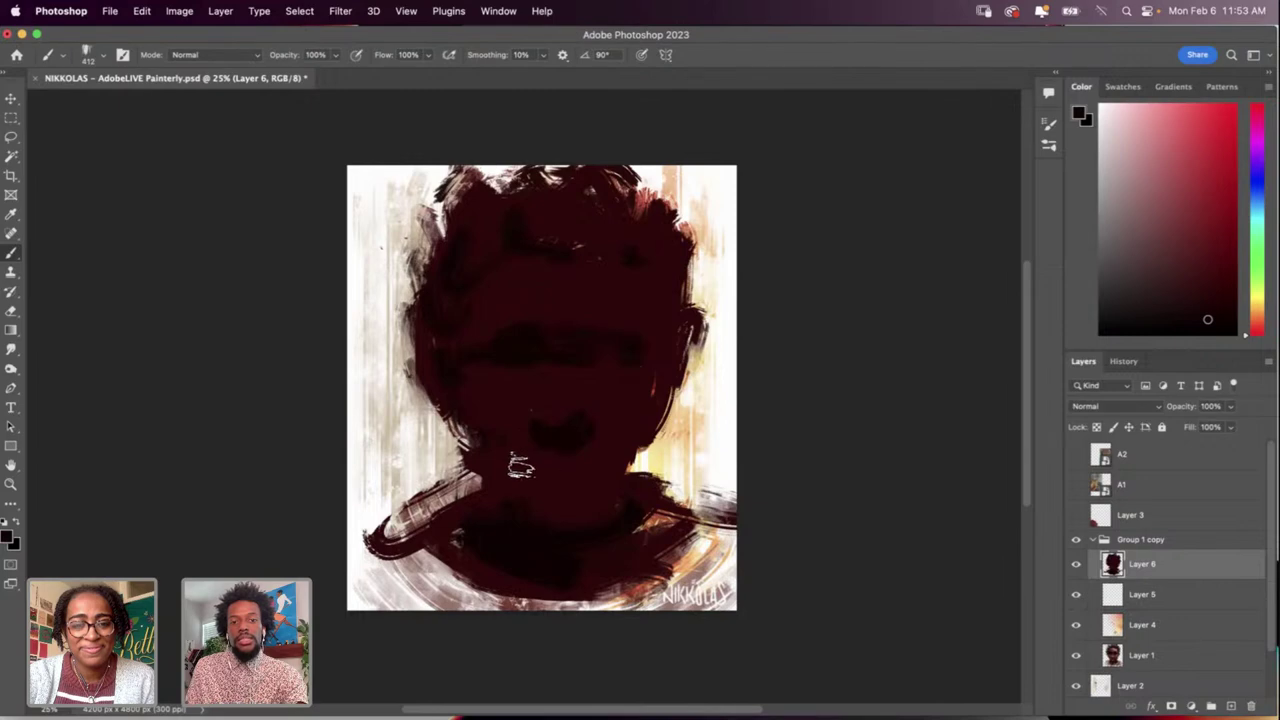
mouse_move(521, 466)
left_mouse_down()
mouse_move(525, 503)
mouse_move(534, 470)
left_mouse_up()
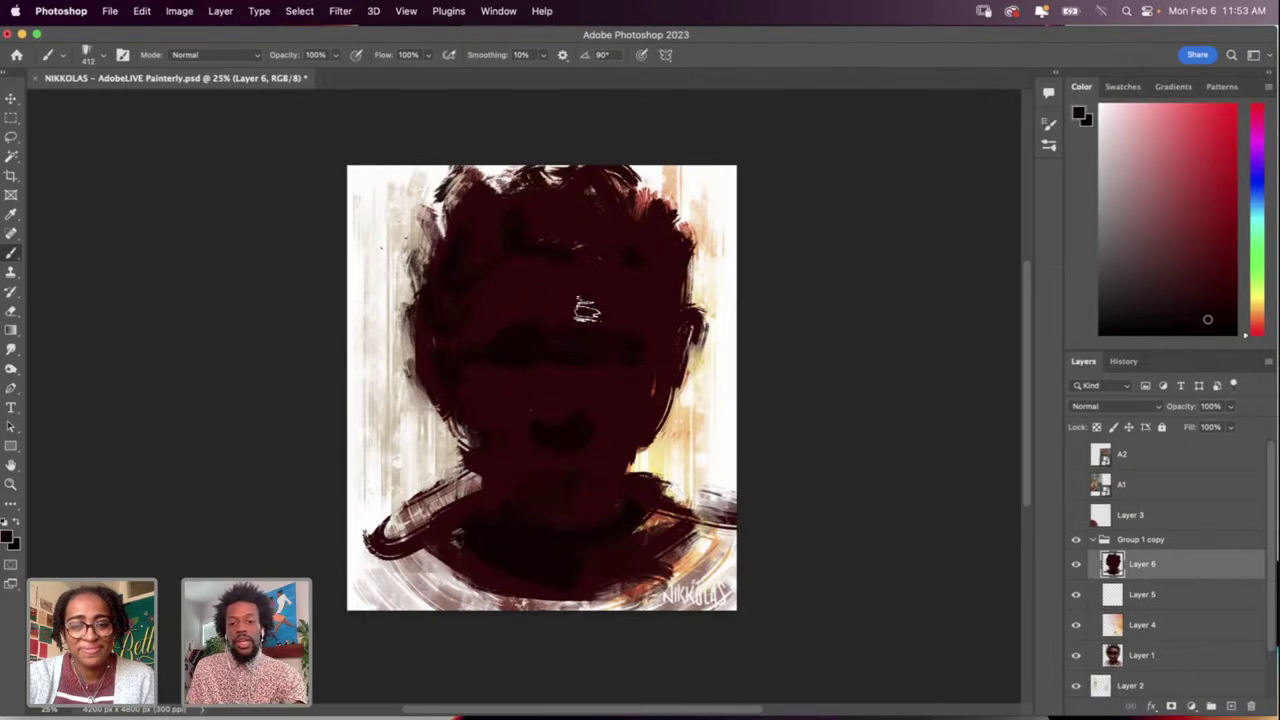
Step: Sample white from the background, paint highlight strokes in the silhouette's hair on Layer 6 and hide that layer
key("i")
left_click(688, 190, "alt")
mouse_move(647, 222)
left_mouse_down()
mouse_move(669, 277)
mouse_move(654, 232)
left_mouse_up()
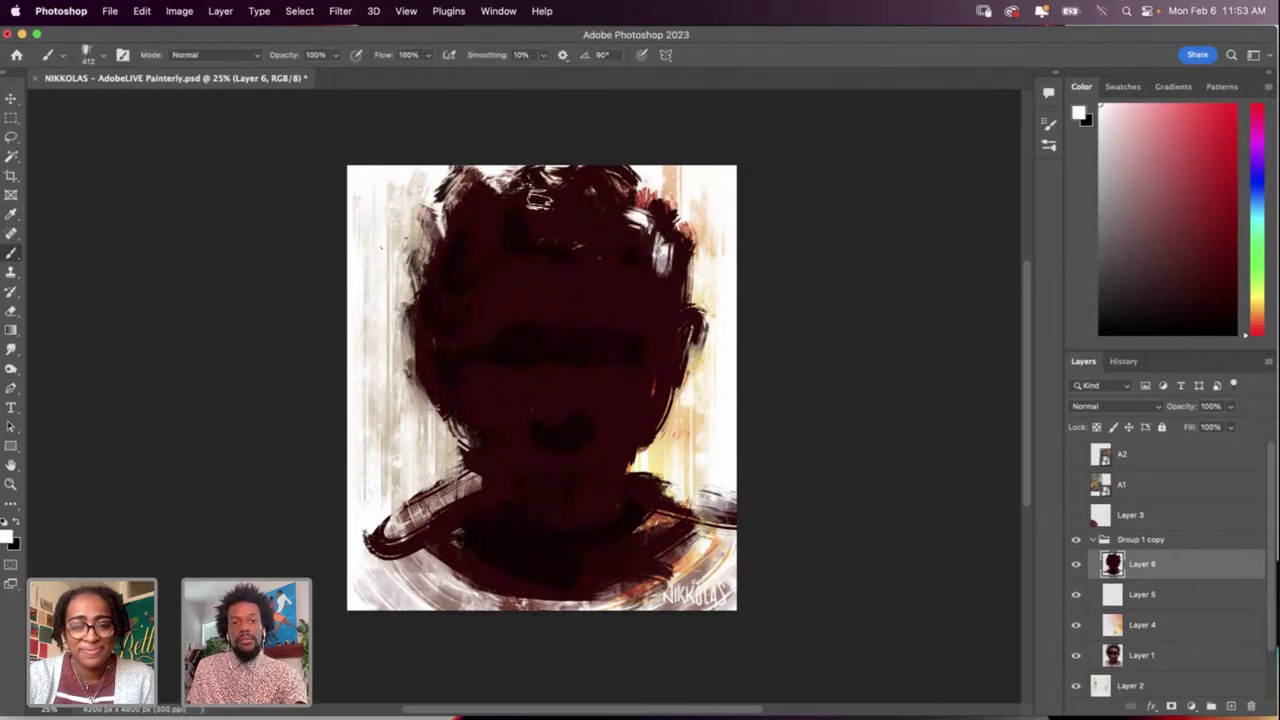
left_click(1076, 564)
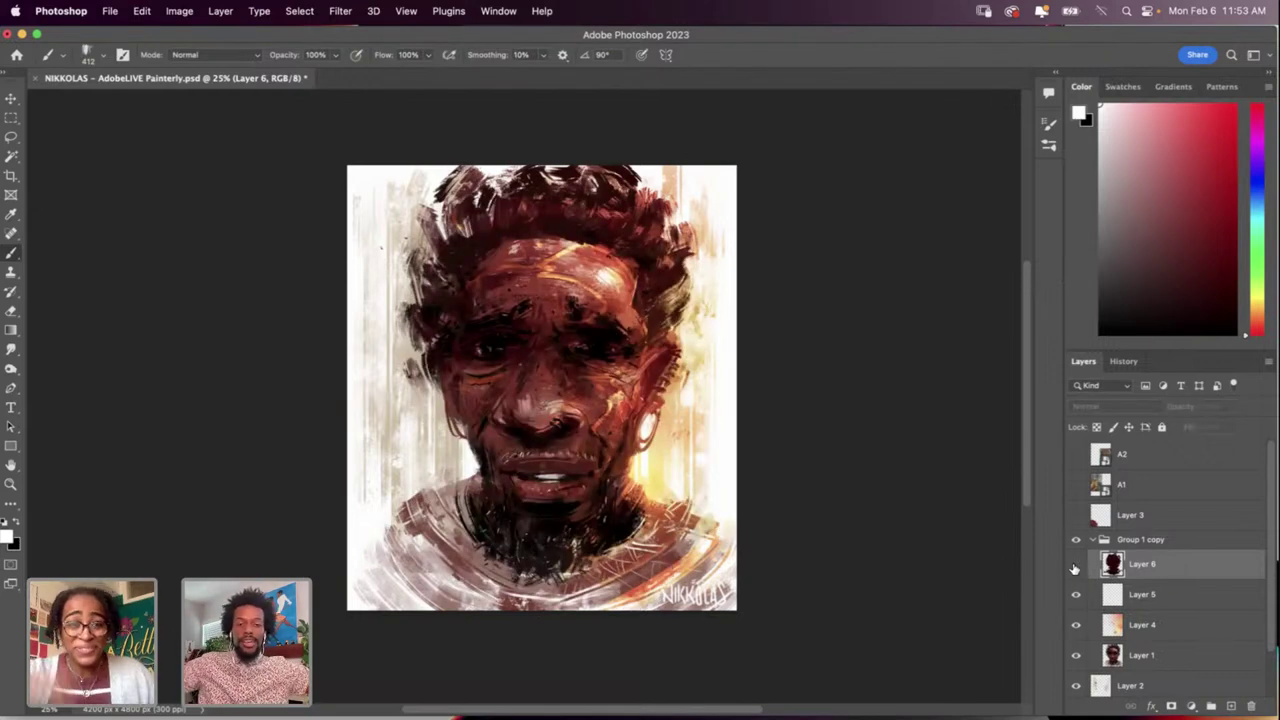